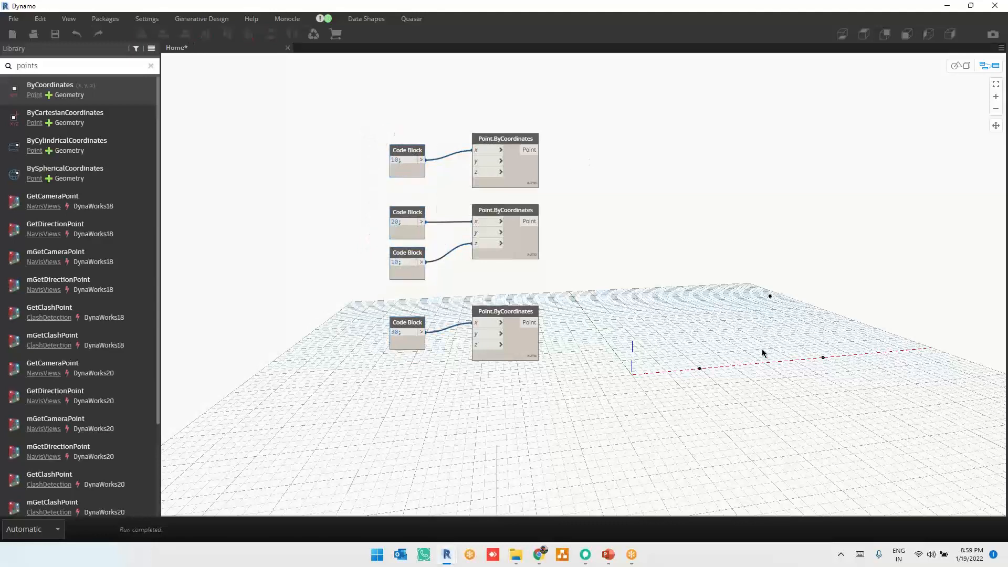
Shift the middle Point.ByCoordinates node slightly down and add a NurbsCurve.ByPoints node with a points input, spaced away from the point nodes
drag(522, 250, 525, 259)
click(686, 229)
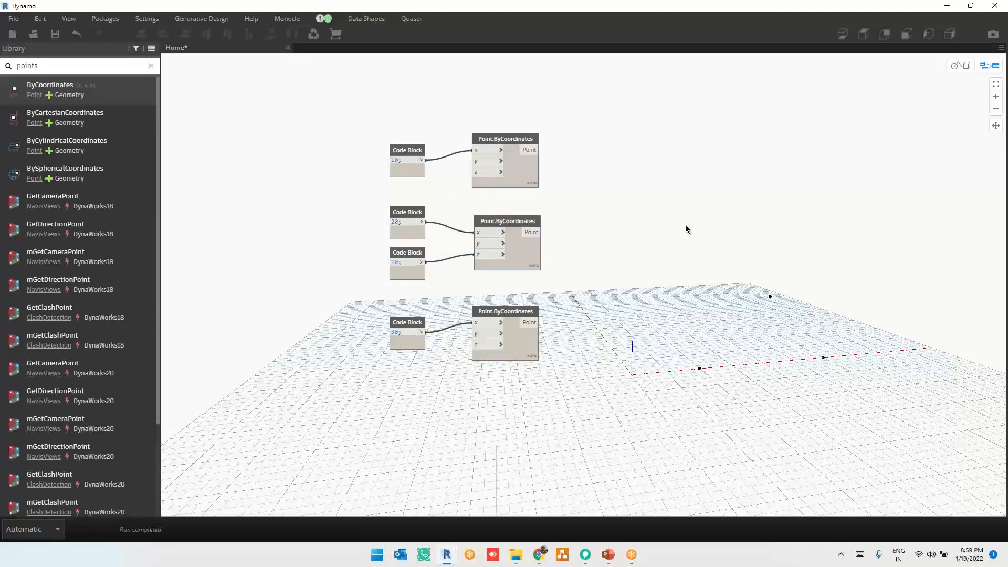
double_click(67, 66)
text(nurbscurve.by)
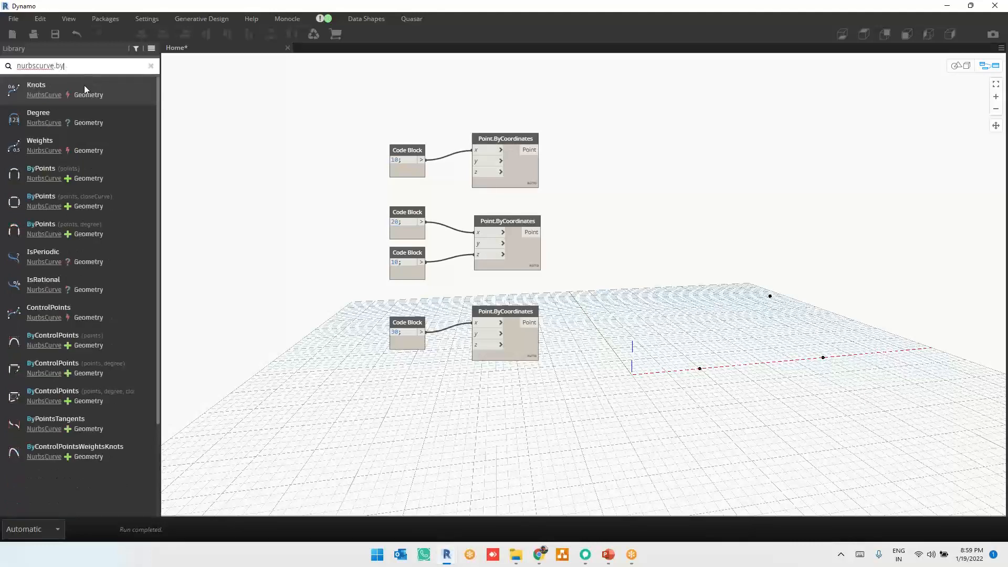
click(101, 176)
drag(635, 303, 818, 252)
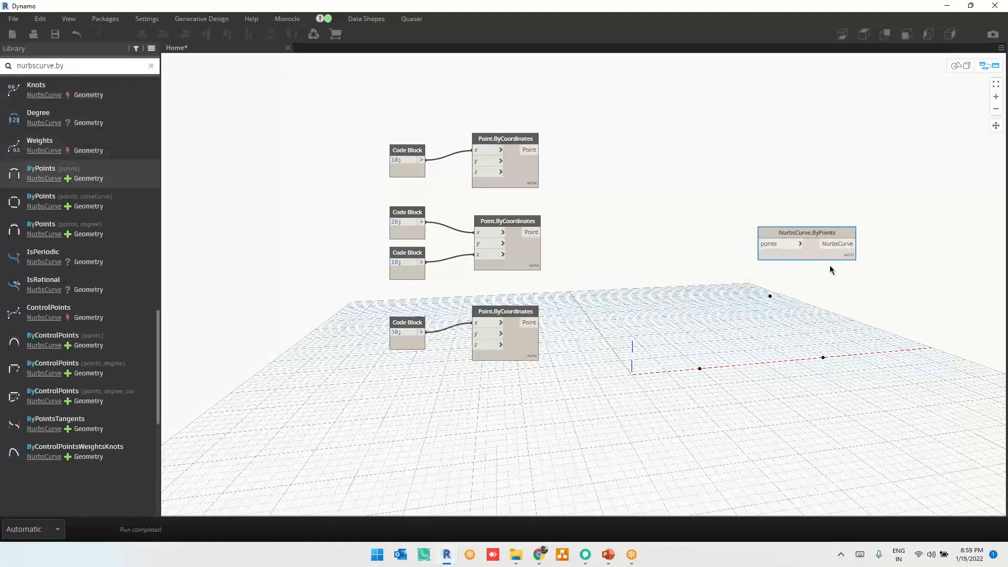
scroll(894, 272, up, 1)
scroll(894, 271, up, 1)
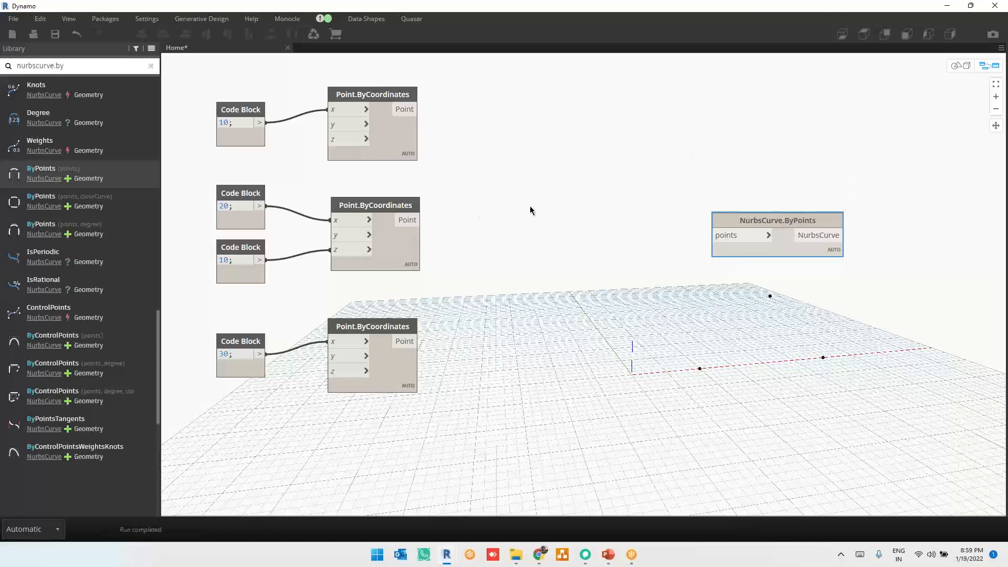
Add a List Create node between the Point.ByCoordinates nodes and NurbsCurve.ByPoints
right_click(557, 153)
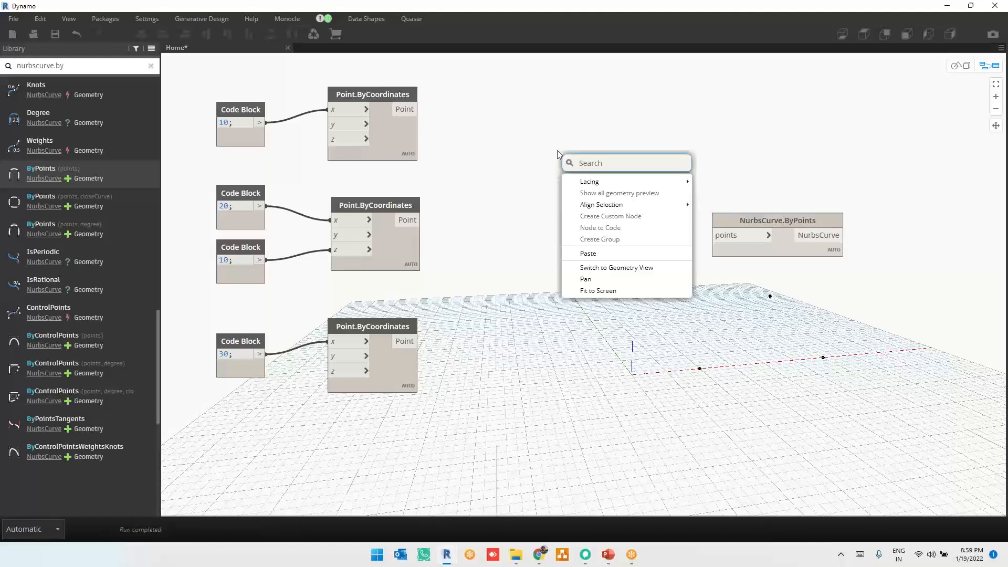
text(is)
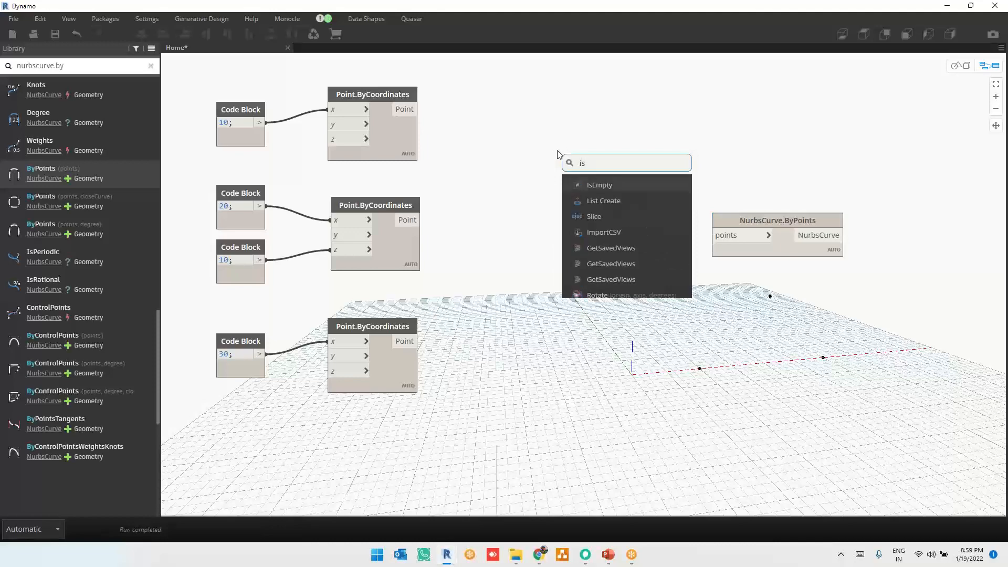
key(BackSpace)
key(BackSpace)
text(list create)
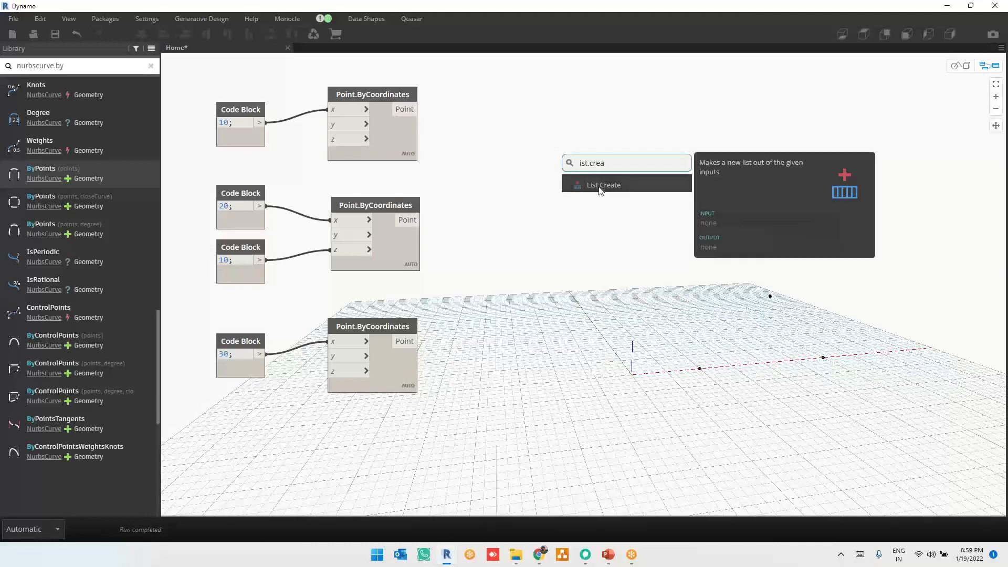
click(600, 188)
click(632, 216)
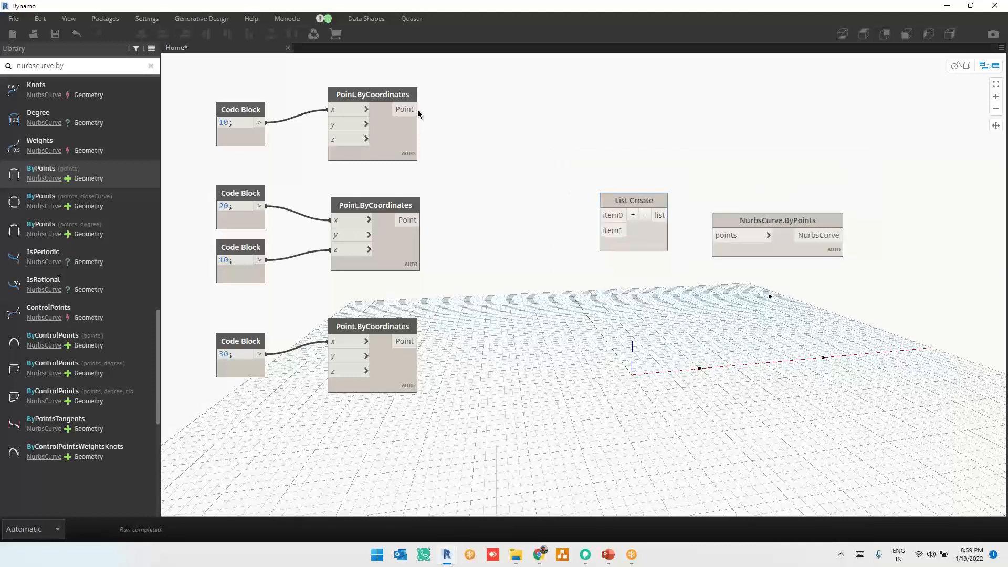
Connect the first Point.ByCoordinates node to item0 of List Create and the third one to item1
drag(412, 110, 604, 215)
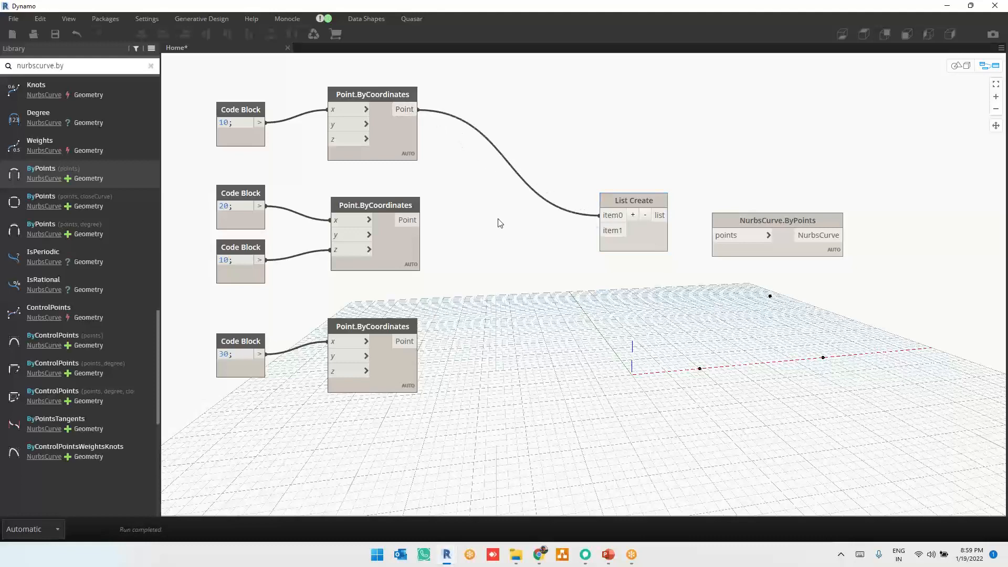
click(415, 222)
click(637, 237)
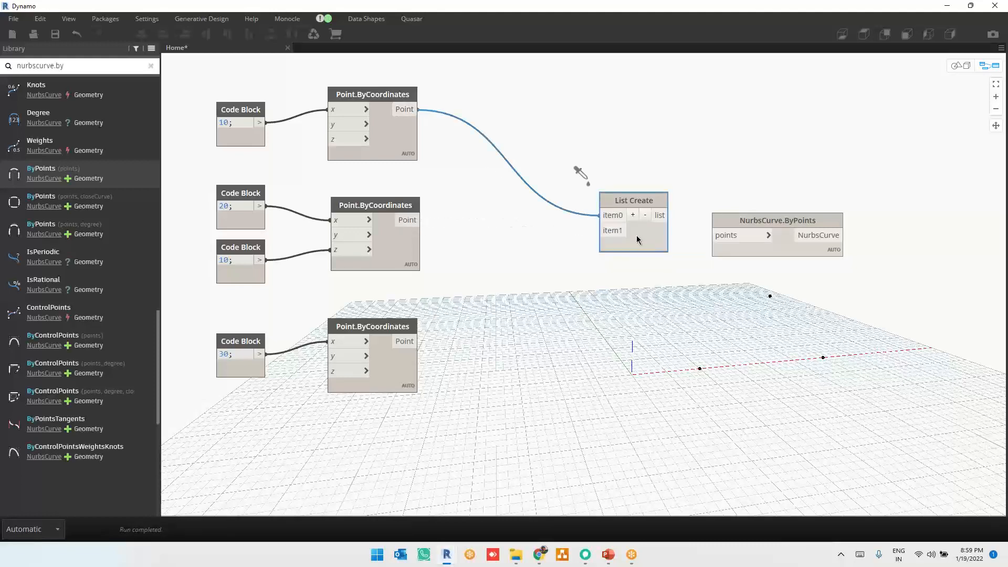
click(413, 222)
click(600, 217)
click(418, 109)
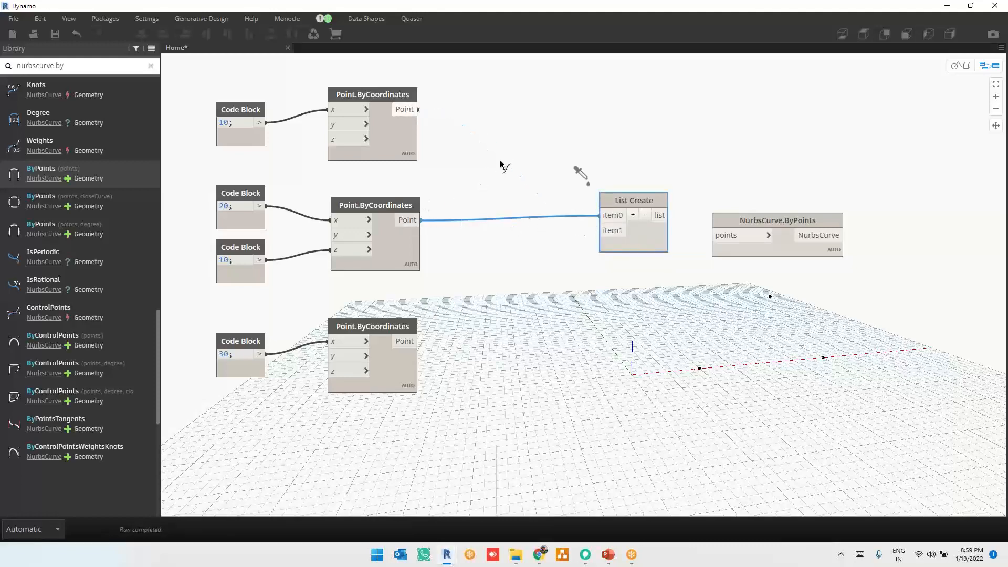
click(602, 215)
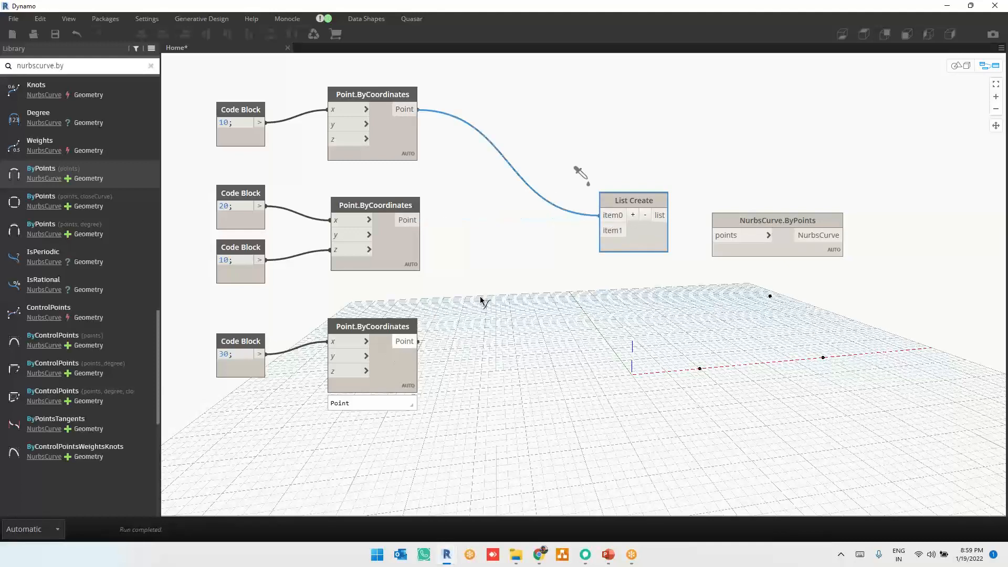
click(418, 341)
click(612, 230)
Move List Create next to the point nodes and feed its list into the points input of NurbsCurve.ByPoints, keeping that node clear of the previewed curve
drag(632, 200, 506, 160)
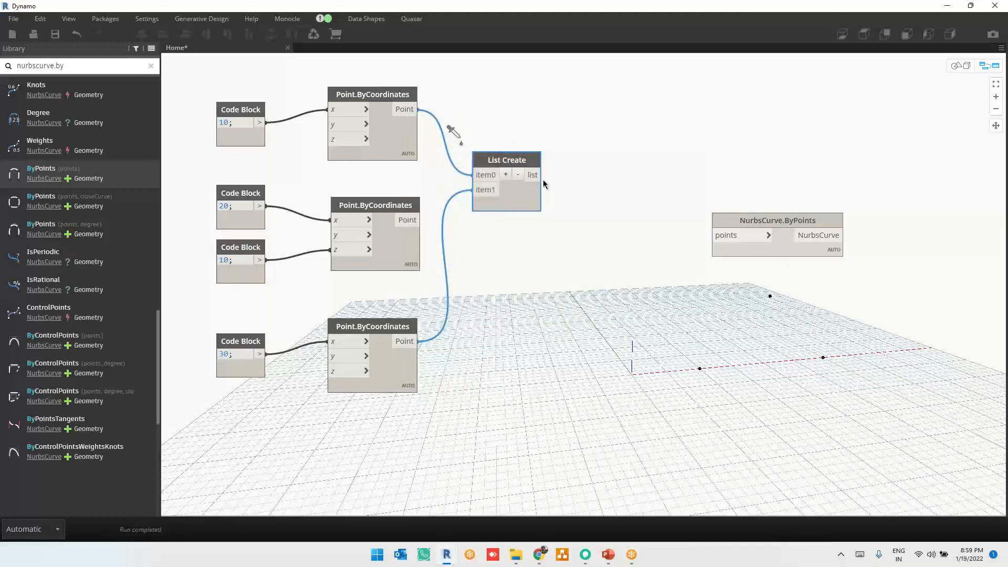
click(541, 174)
click(713, 235)
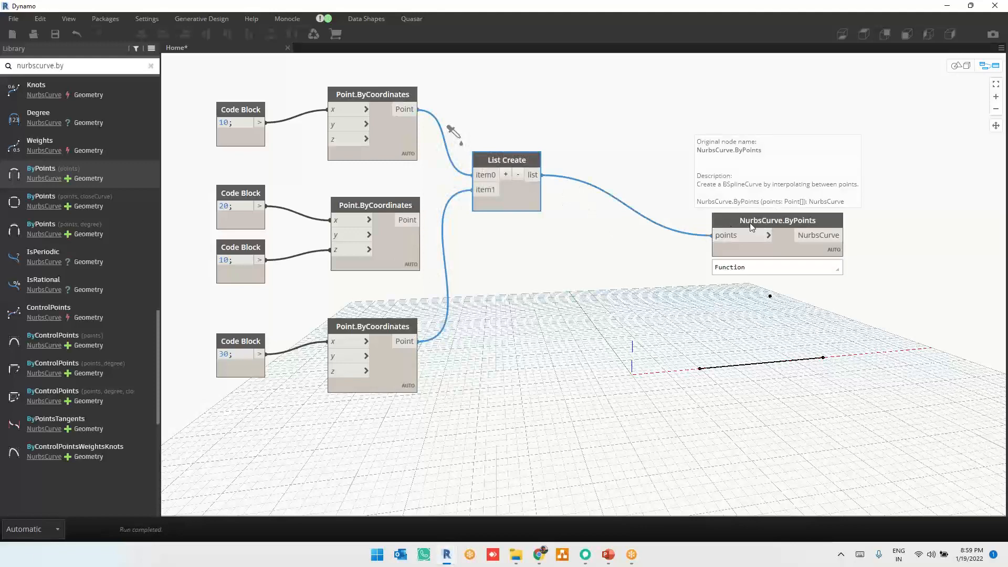
drag(750, 221, 705, 92)
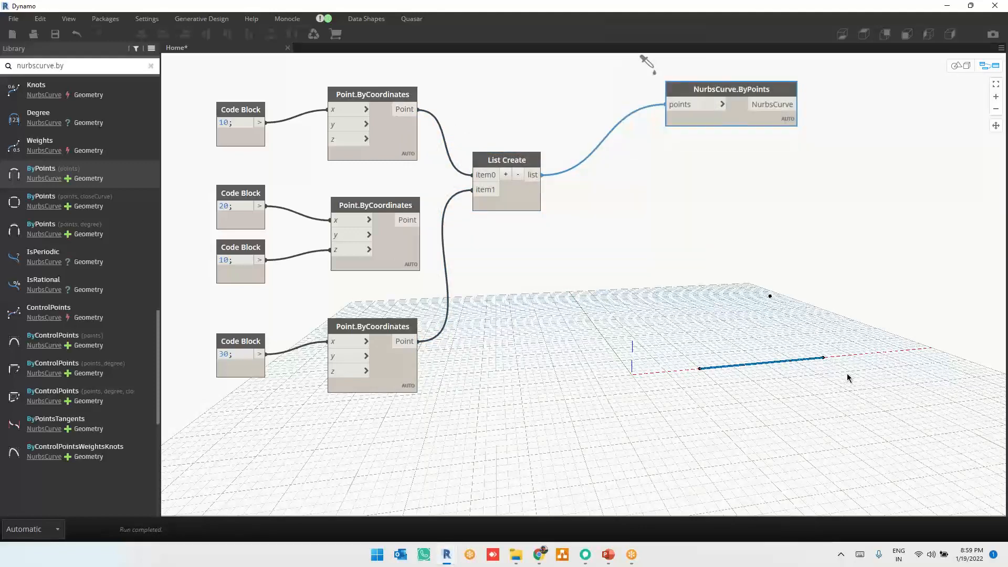
drag(751, 126, 844, 238)
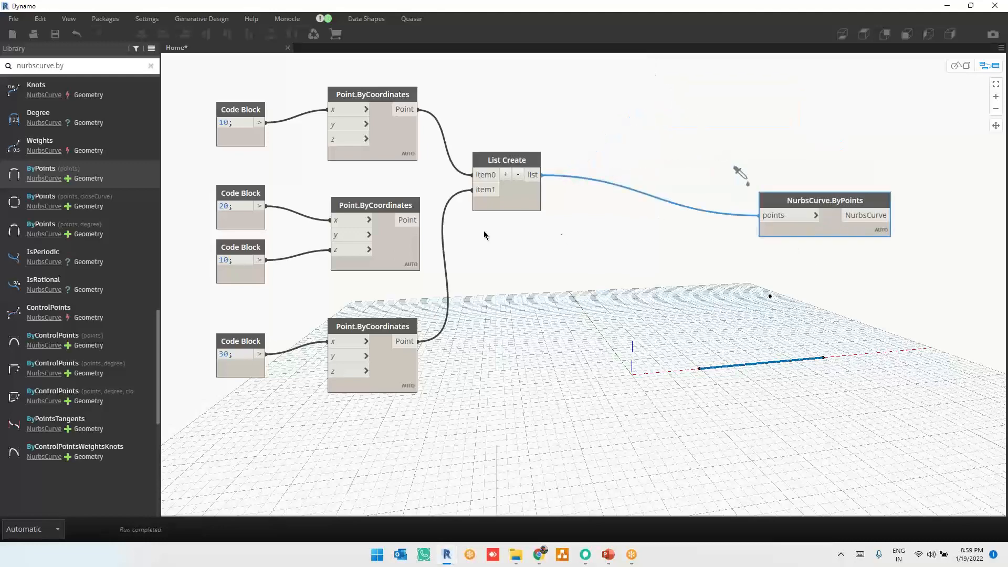
Connect the second point to item1 of List Create and wire the third point into an added item2 input
drag(420, 219, 475, 190)
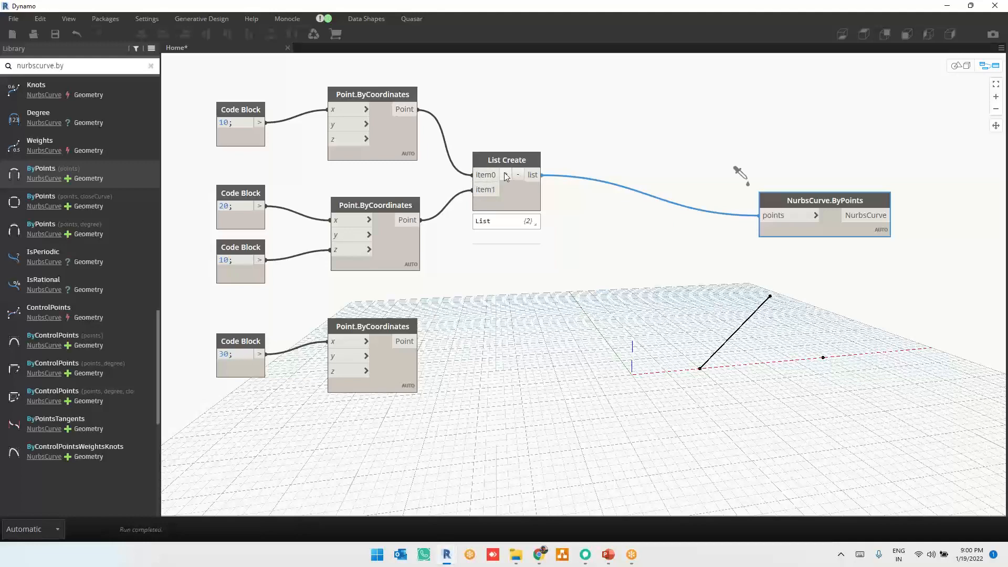
click(505, 175)
drag(419, 341, 474, 206)
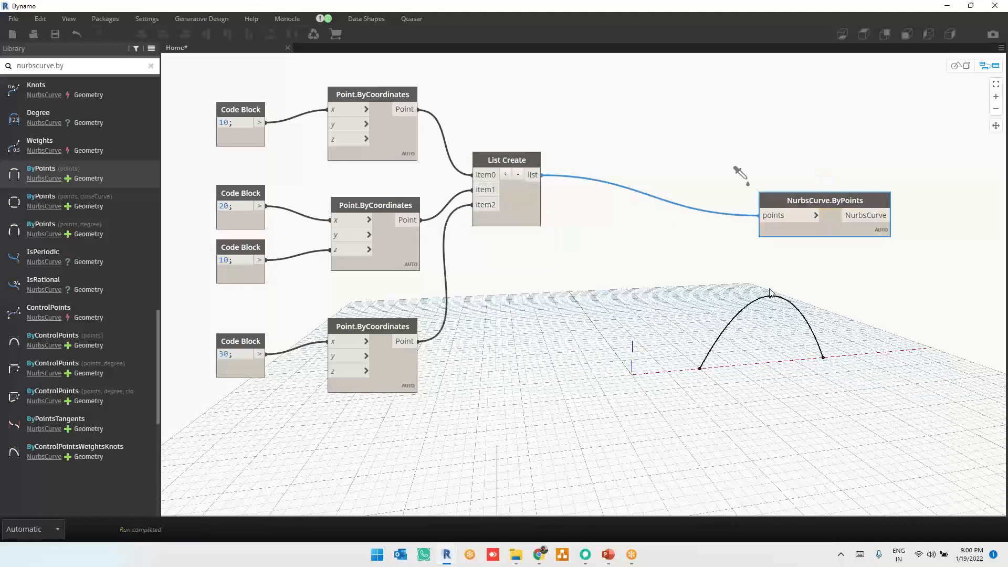
Move NurbsCurve.ByPoints closer to List Create and place a NurbsCurve.ControlPoints node on its output side
drag(841, 229, 714, 190)
middle_drag(820, 235, 649, 237)
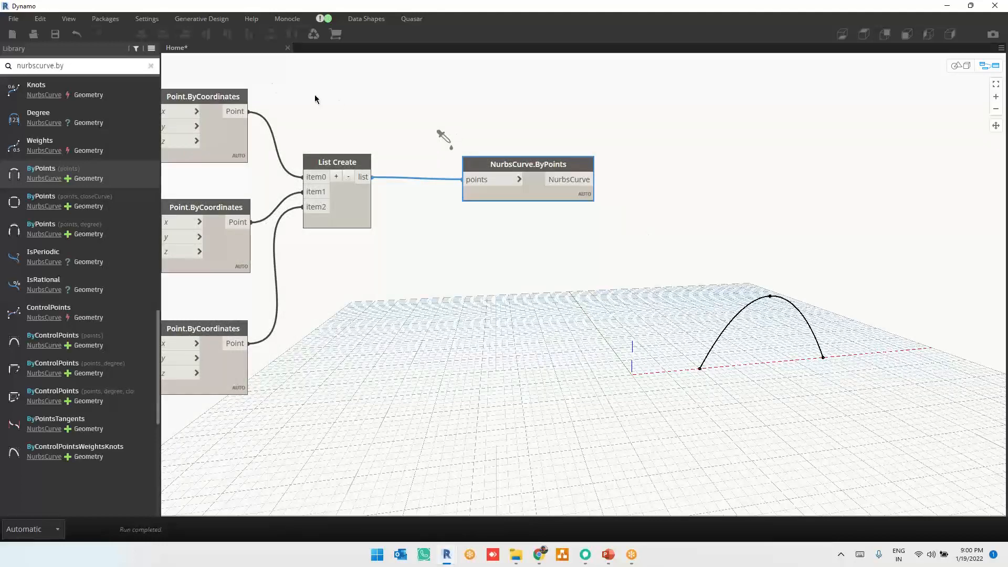
key(BackSpace)
key(BackSpace)
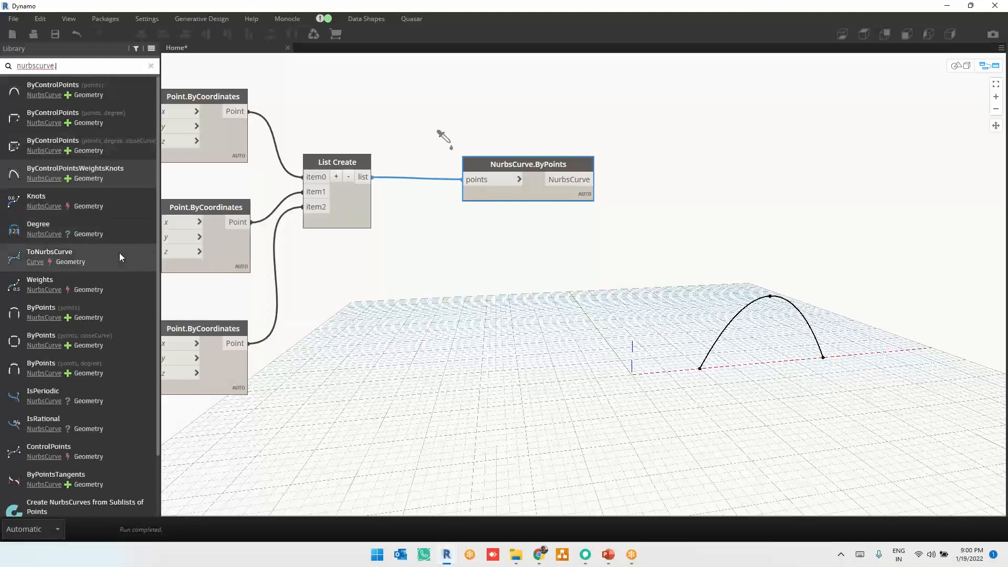
click(125, 450)
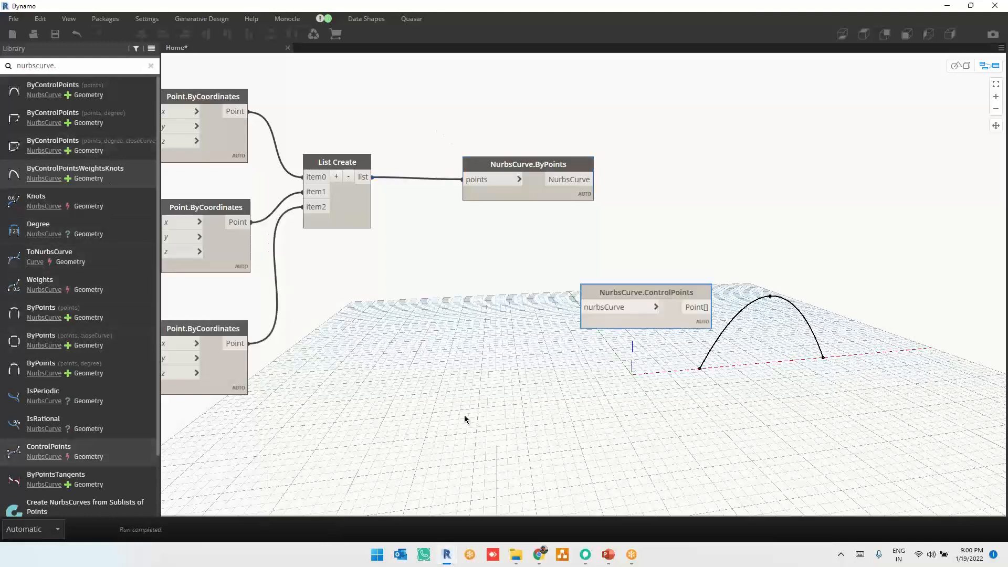
drag(665, 325, 750, 196)
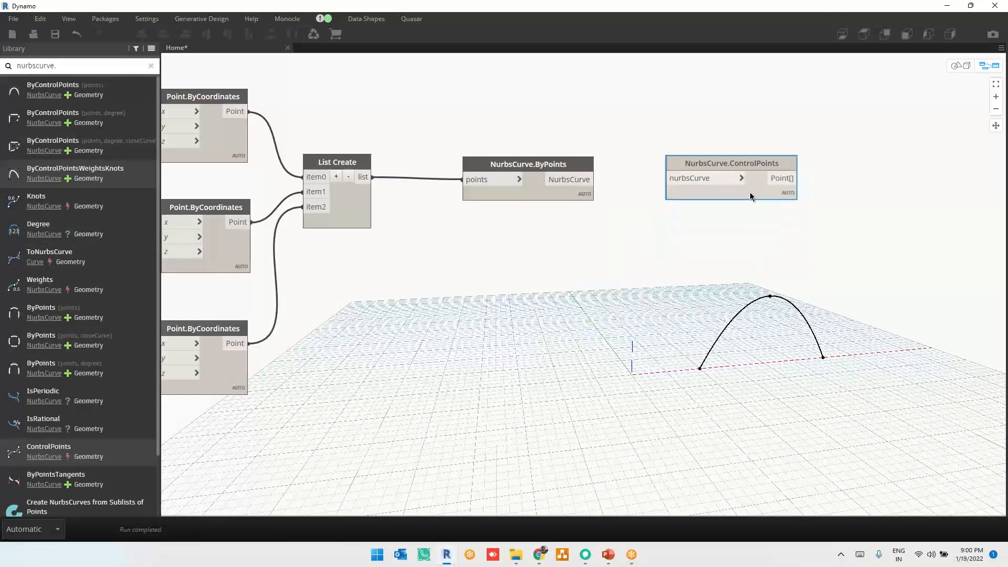
Connect the NurbsCurve output of NurbsCurve.ByPoints to the nurbsCurve input of NurbsCurve.ControlPoints
scroll(828, 223, up, 3)
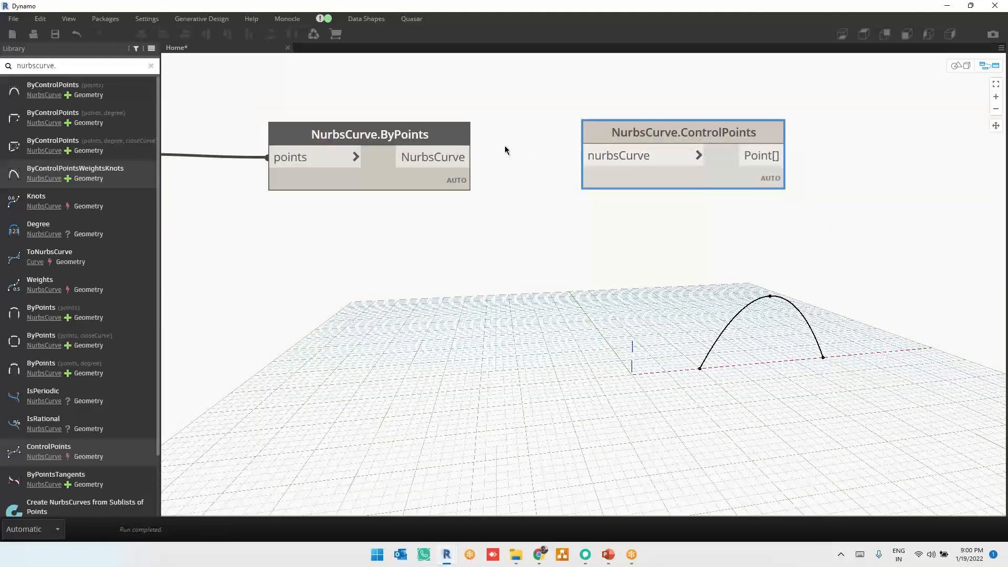
click(460, 157)
click(580, 156)
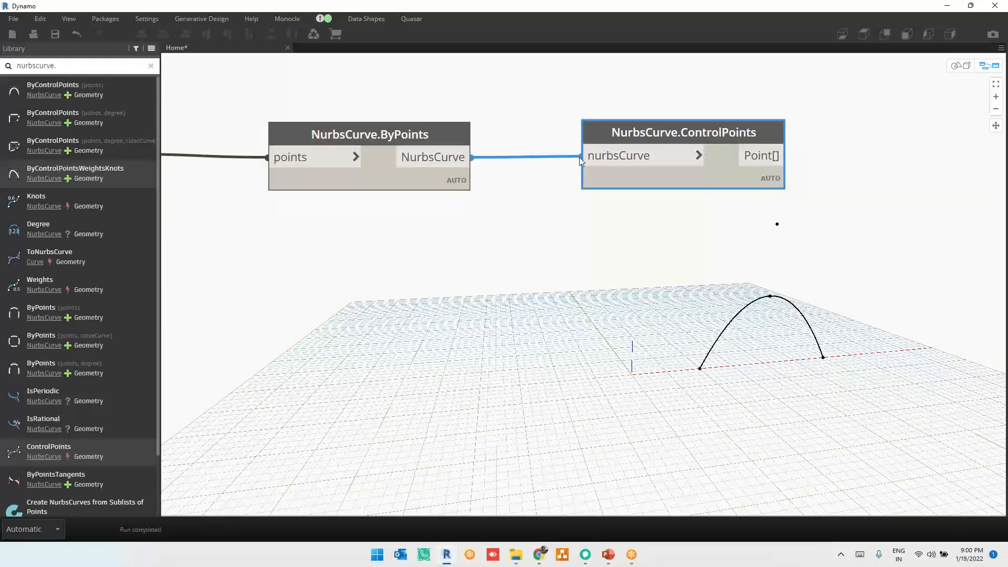
click(779, 228)
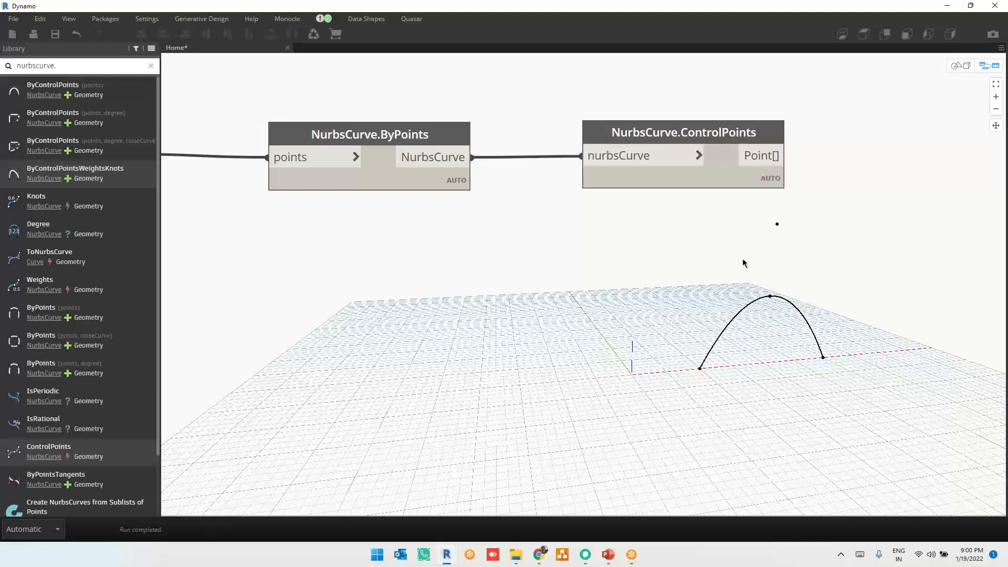
Switch to Revit, open the Typical Room WSHP floor plan and turn off its Crop View
click(946, 8)
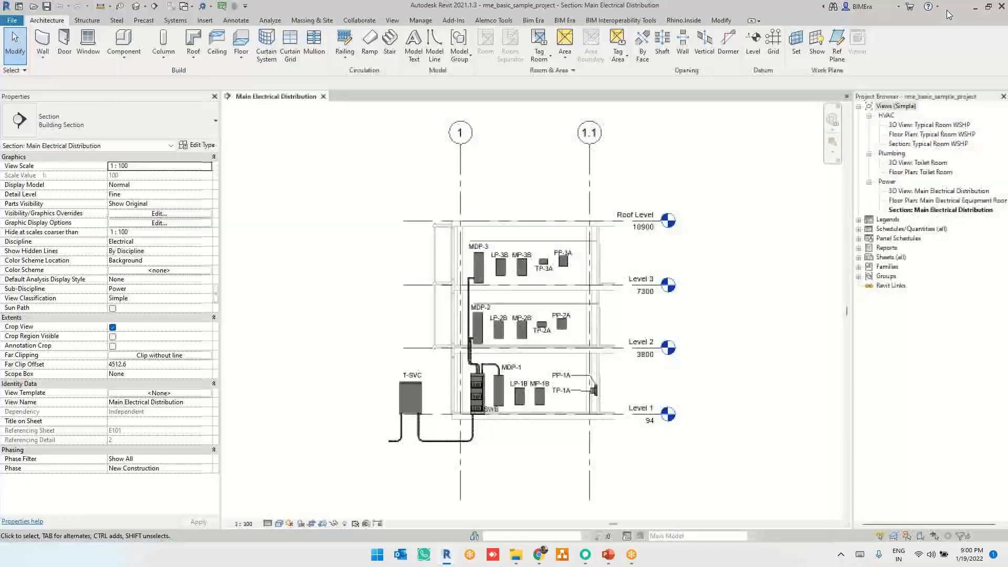
double_click(892, 136)
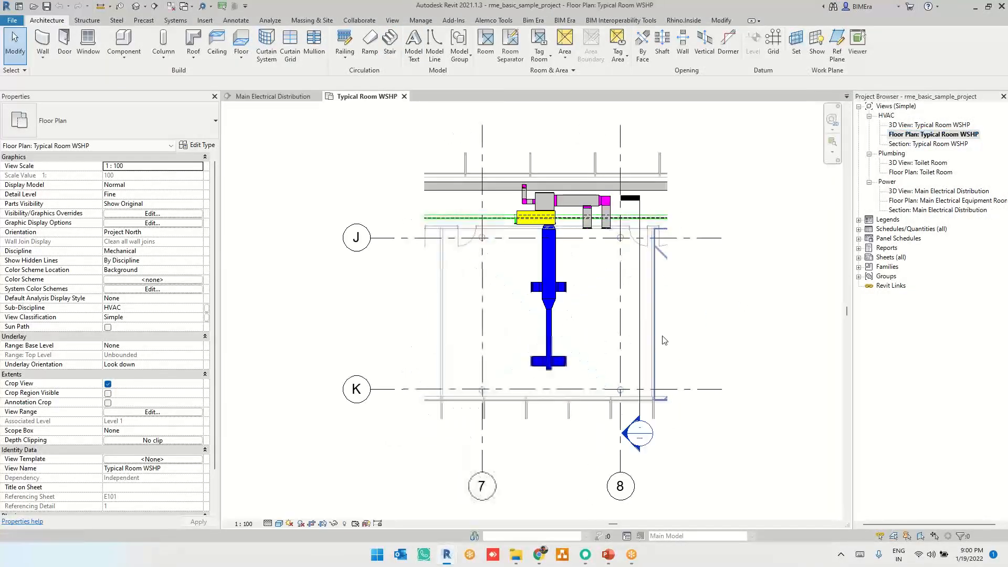
click(108, 384)
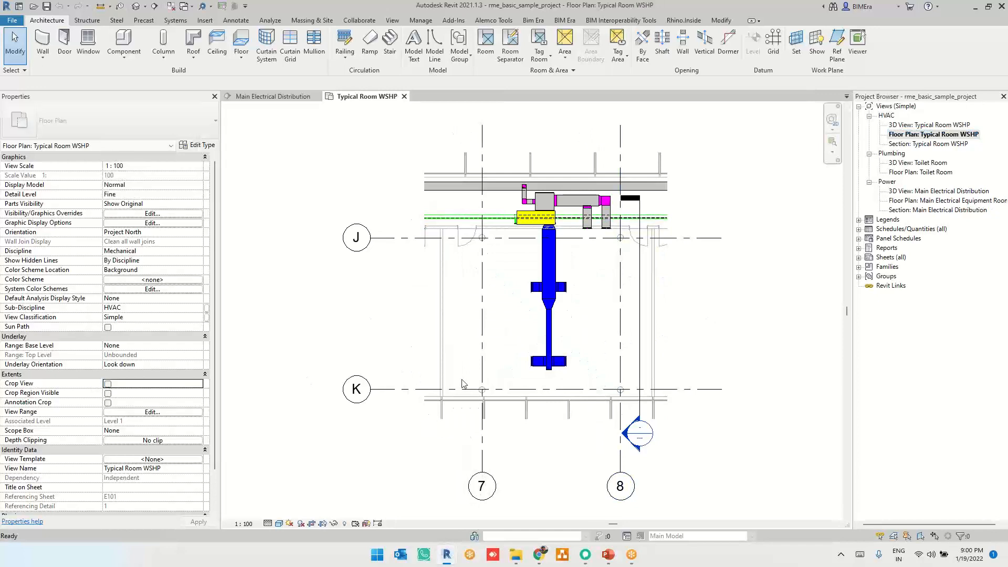
Draw a nearly semicircular start-end-radius detail-line arc about 11,540 mm wide in the empty area above grids 9 and 10
scroll(366, 402, down, 3)
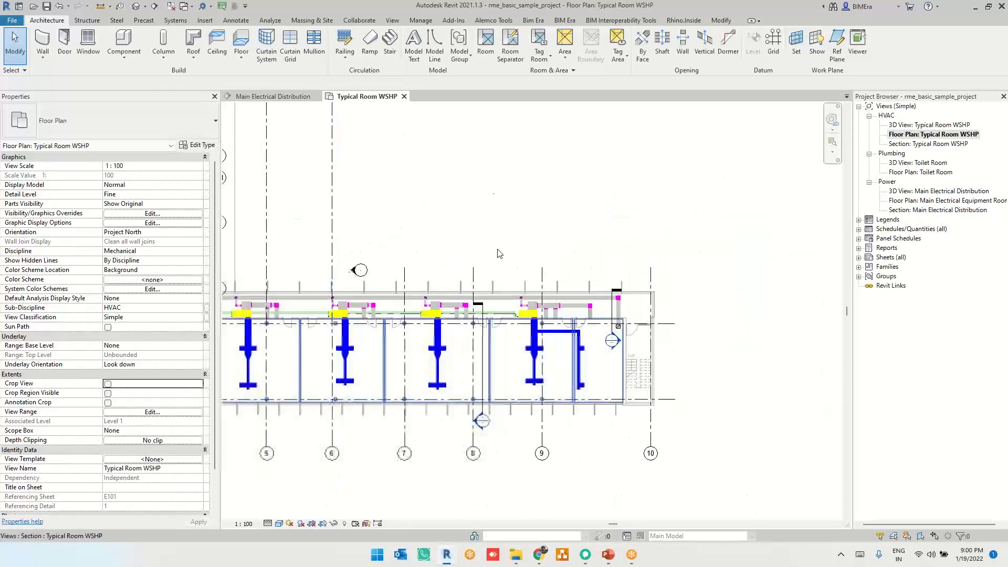
middle_drag(498, 119, 475, 259)
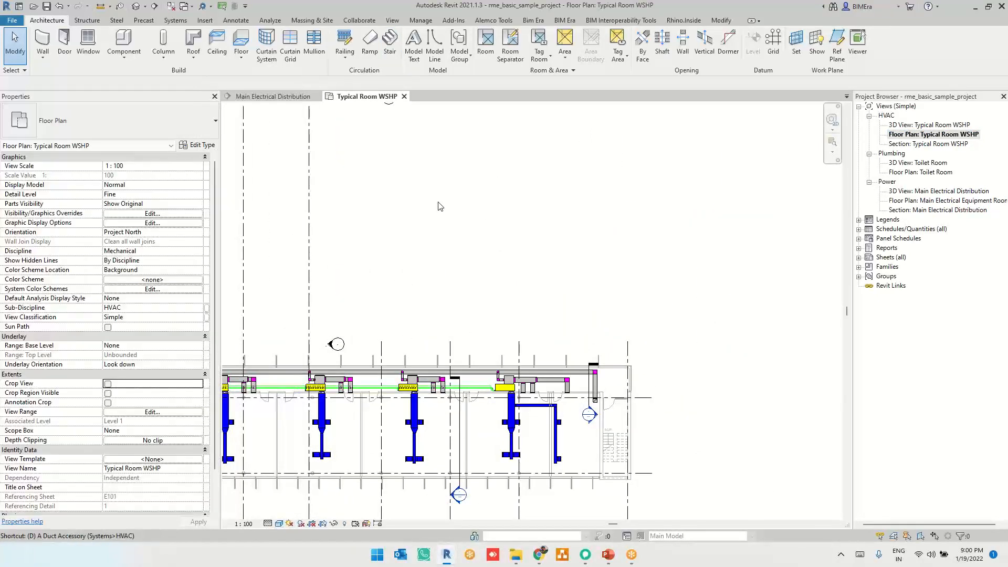
key(d)
key(l)
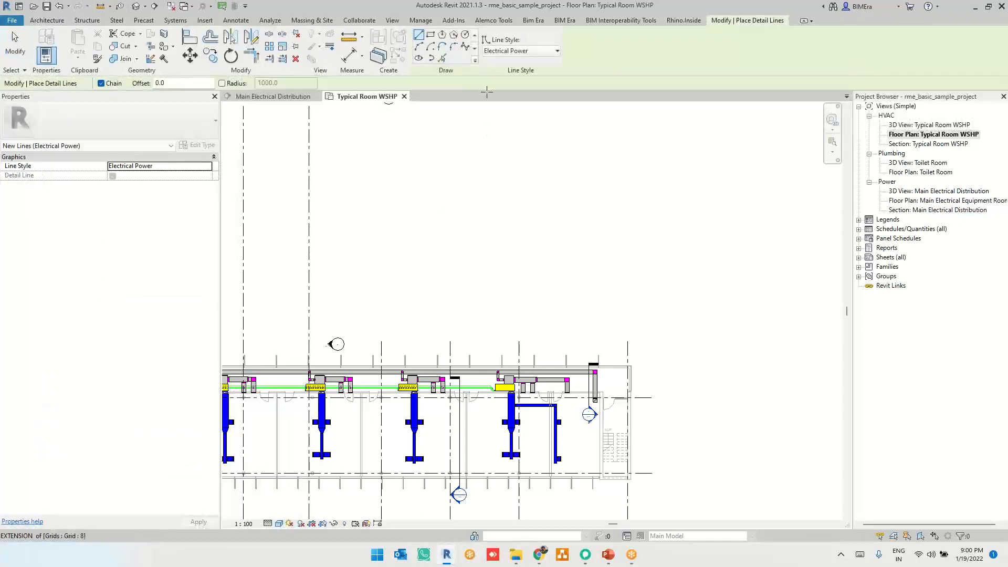
click(419, 48)
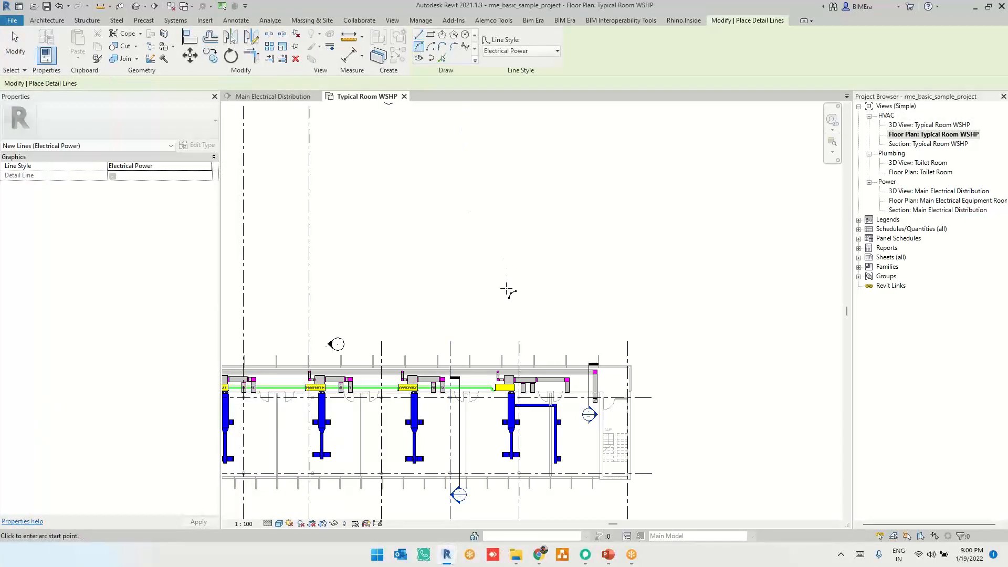
click(506, 288)
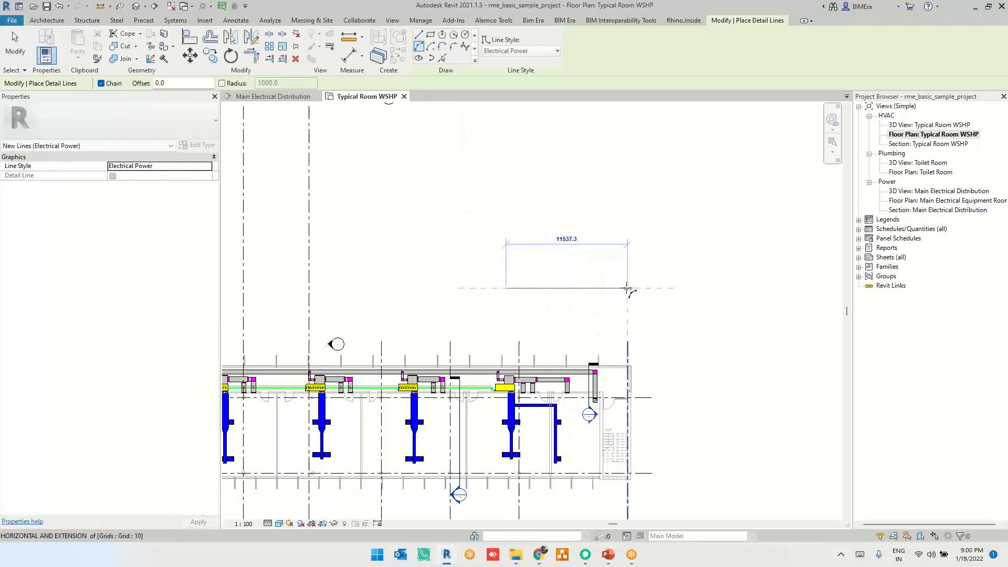
click(627, 288)
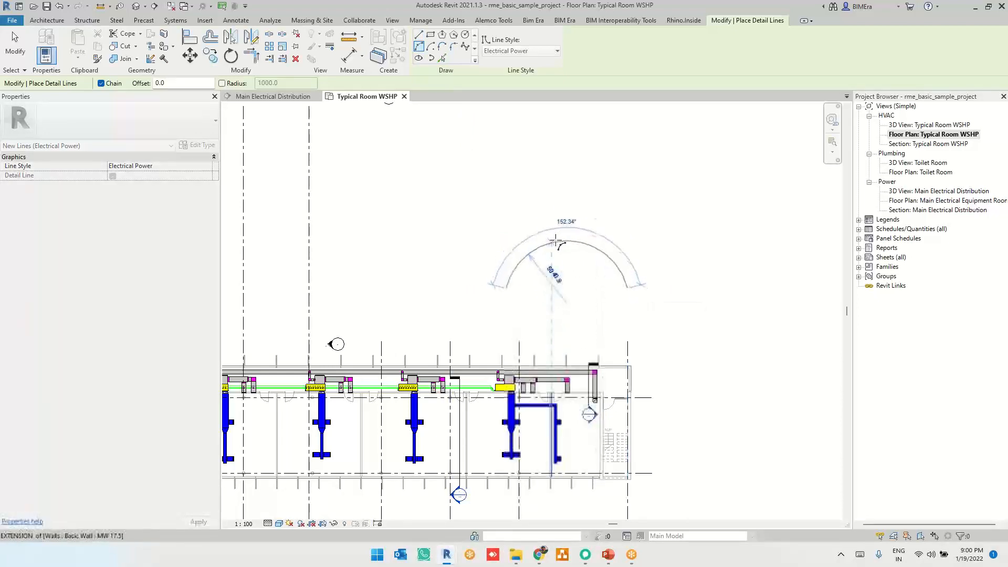
click(569, 230)
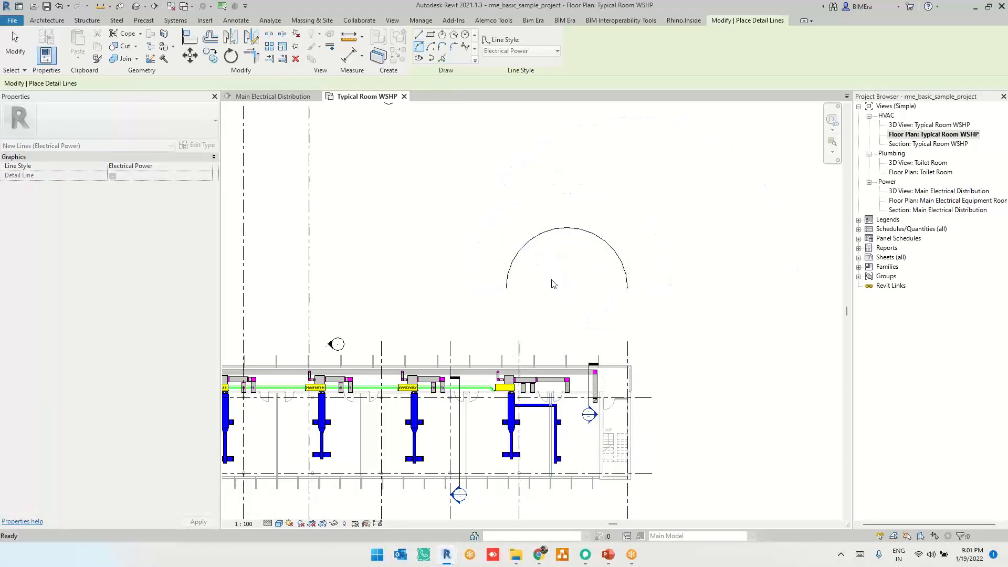
Finish the arc command and select the semicircular arc to examine its end and midpoint grips
key(Escape)
key(Escape)
click(569, 230)
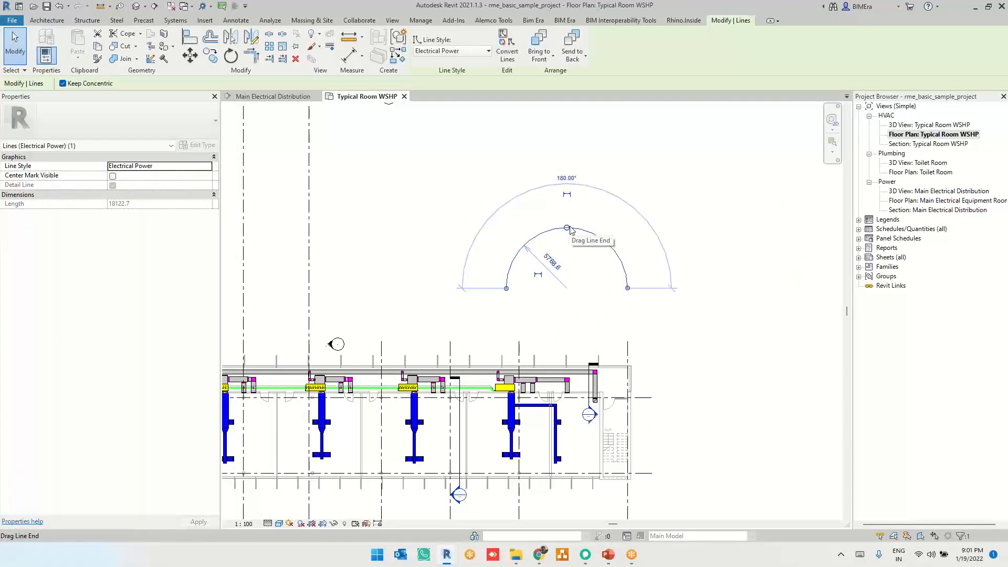
scroll(596, 223, up, 3)
click(428, 215)
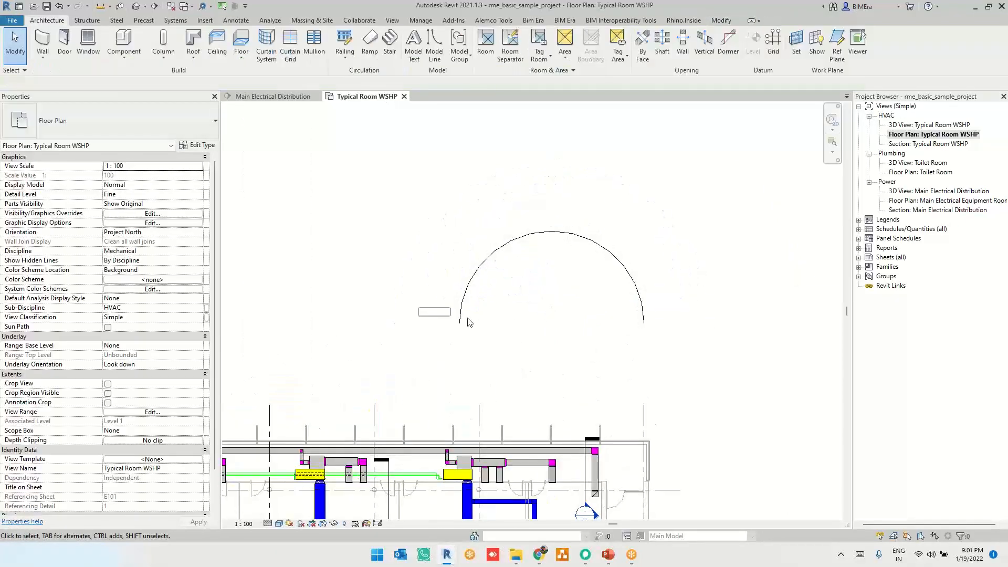
drag(468, 322, 682, 347)
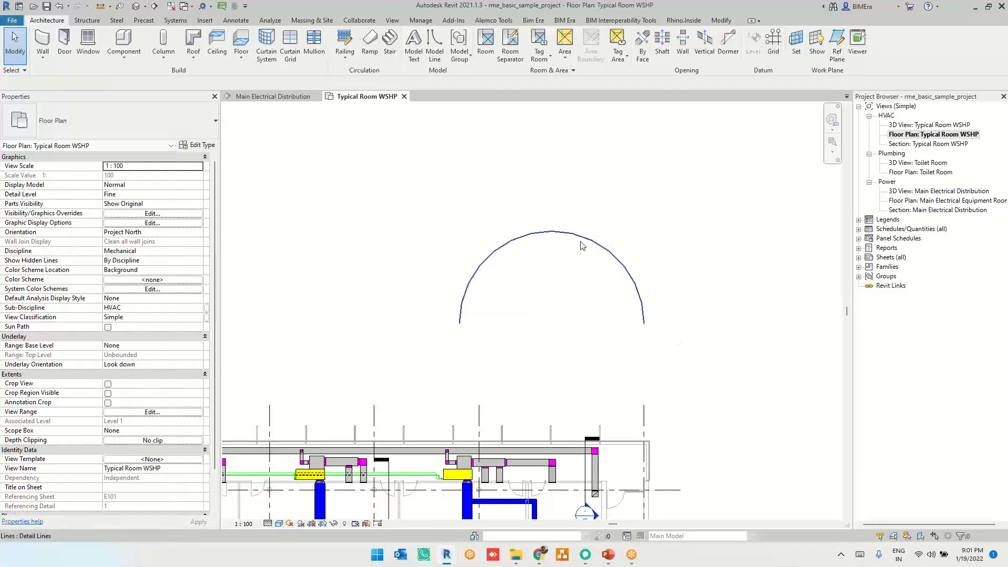
click(553, 234)
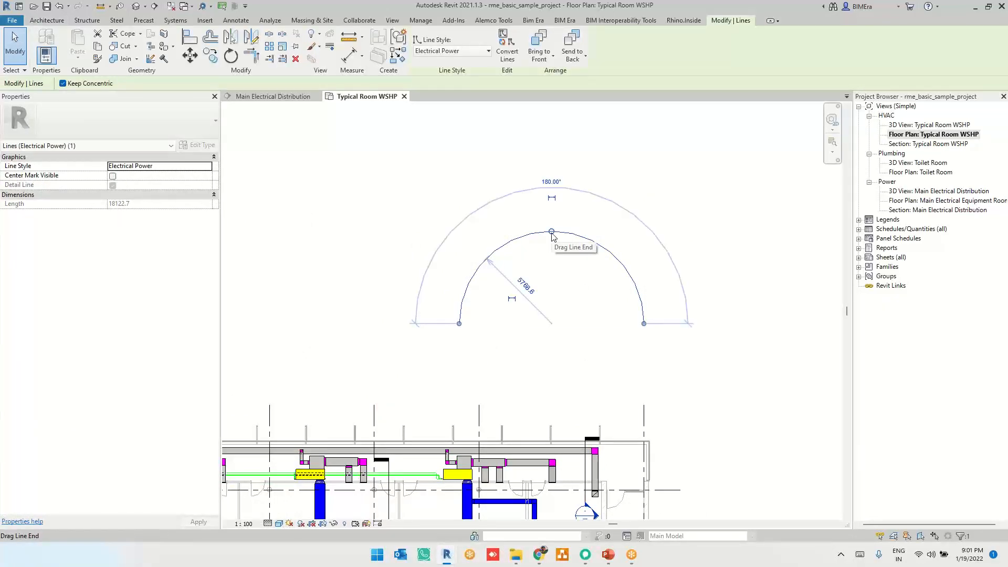
key(Escape)
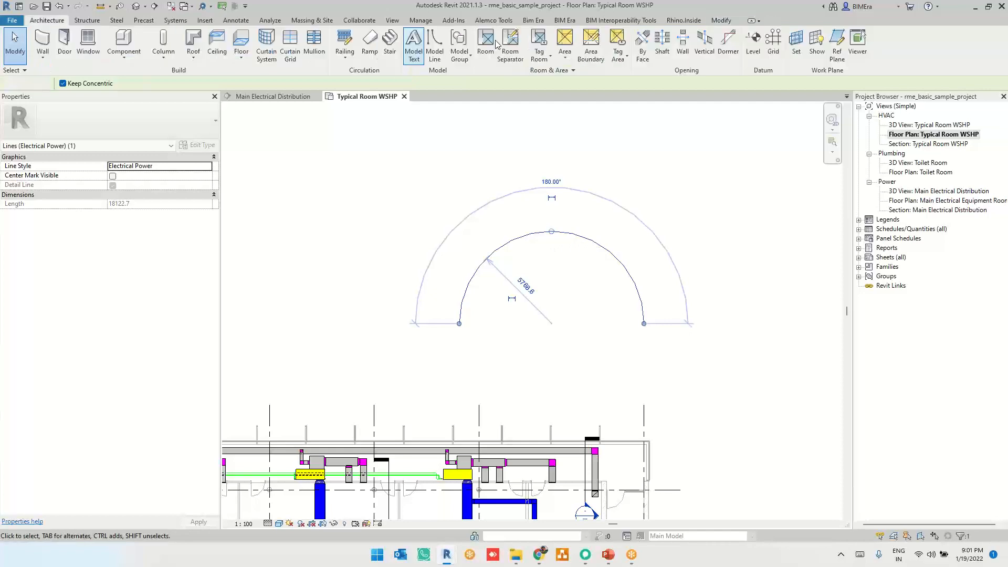
Draw a spline detail line about 19,970 mm long from three control points beside the arc, with the middle point raised
key(d)
key(l)
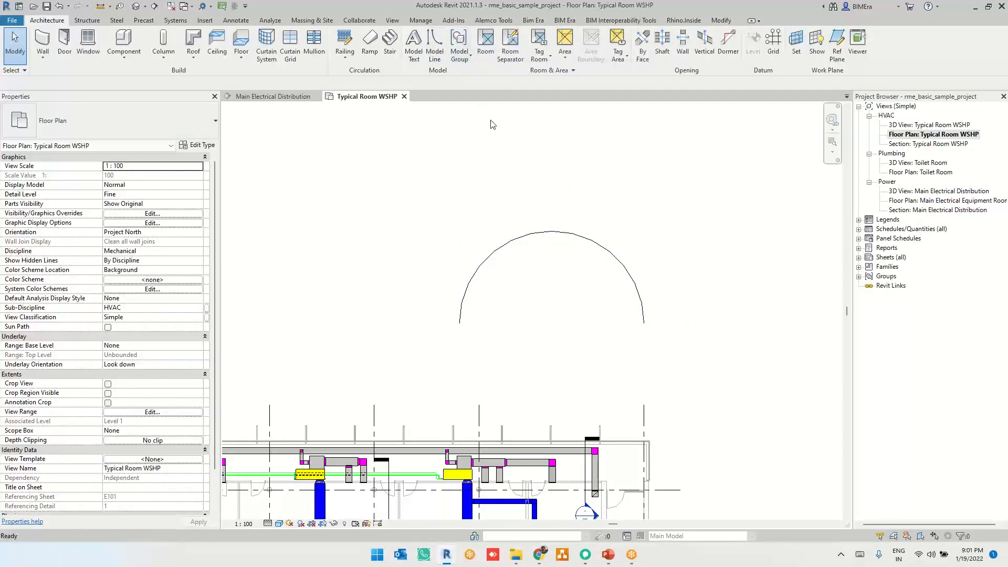
click(465, 47)
scroll(344, 252, down, 2)
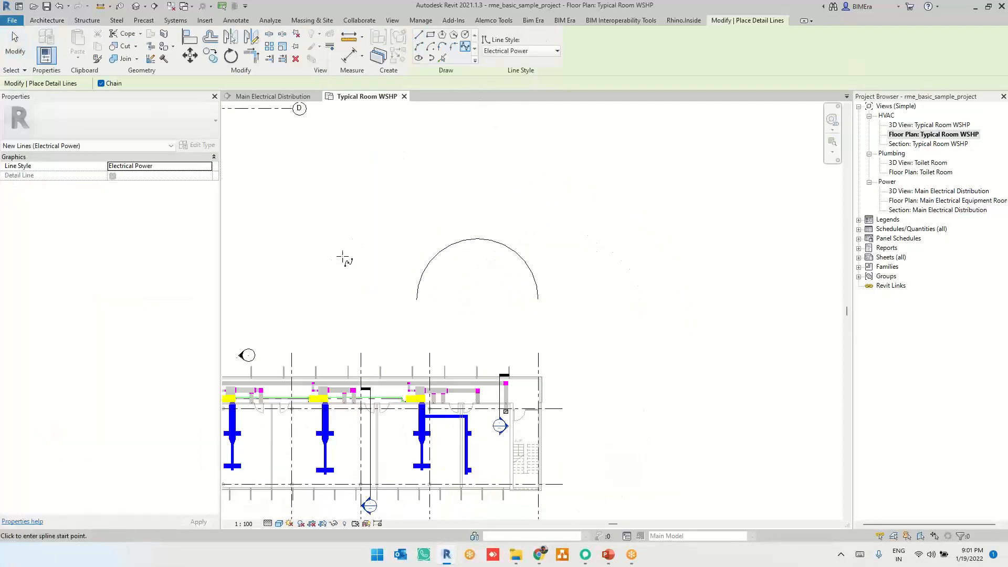
click(596, 284)
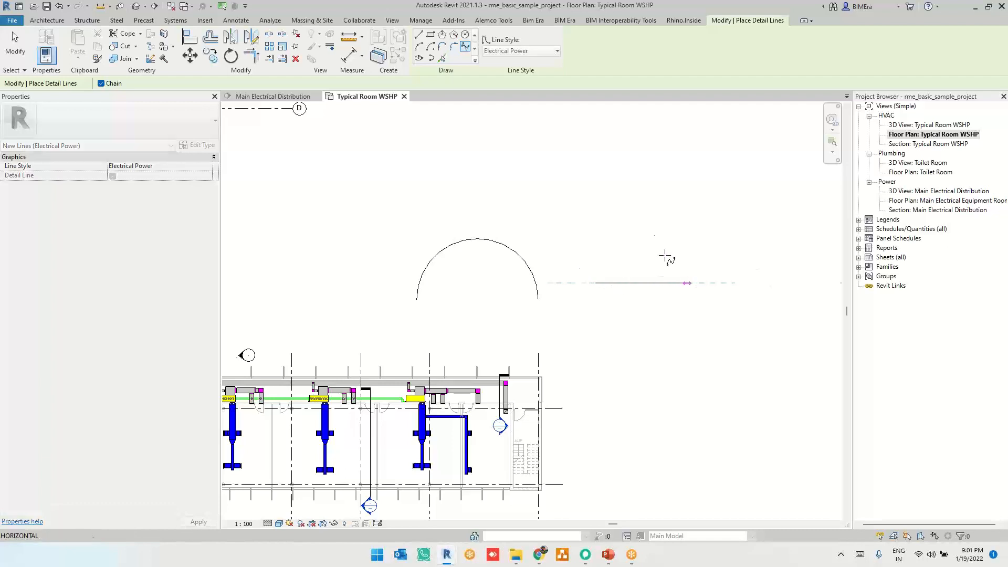
click(672, 222)
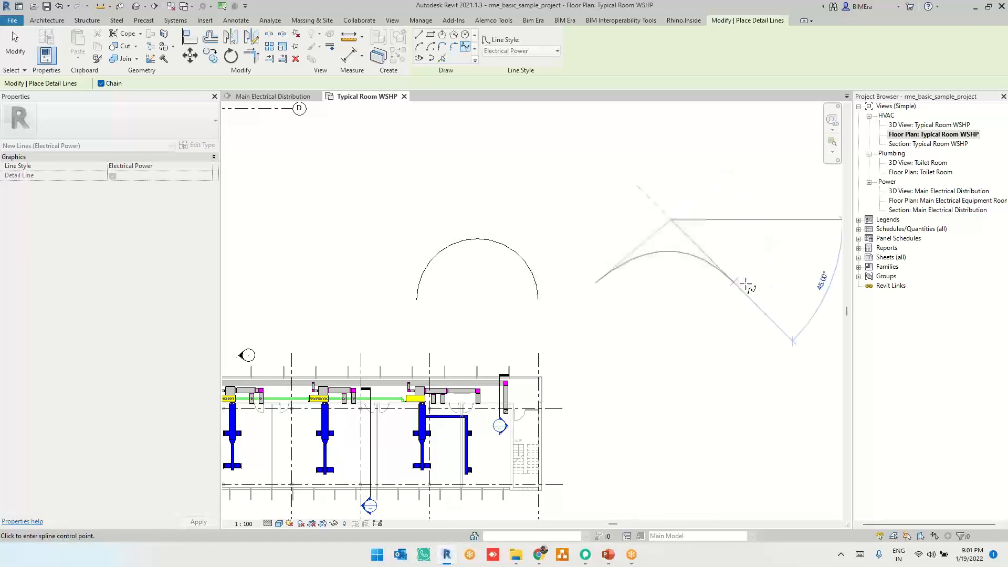
click(793, 284)
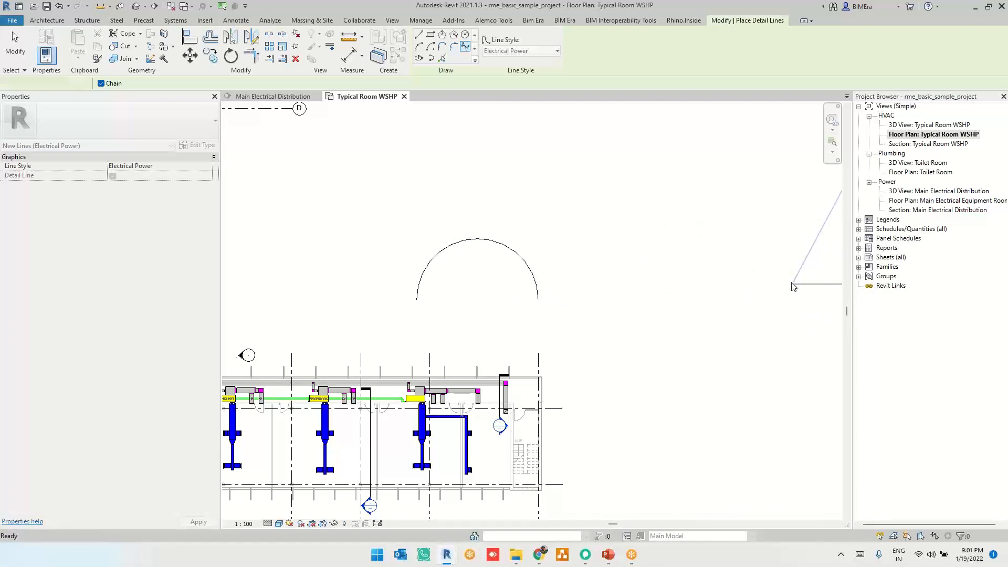
key(Escape)
key(Escape)
Shift the spline's raised middle control point sideways to make the curve nearly symmetrical
click(699, 259)
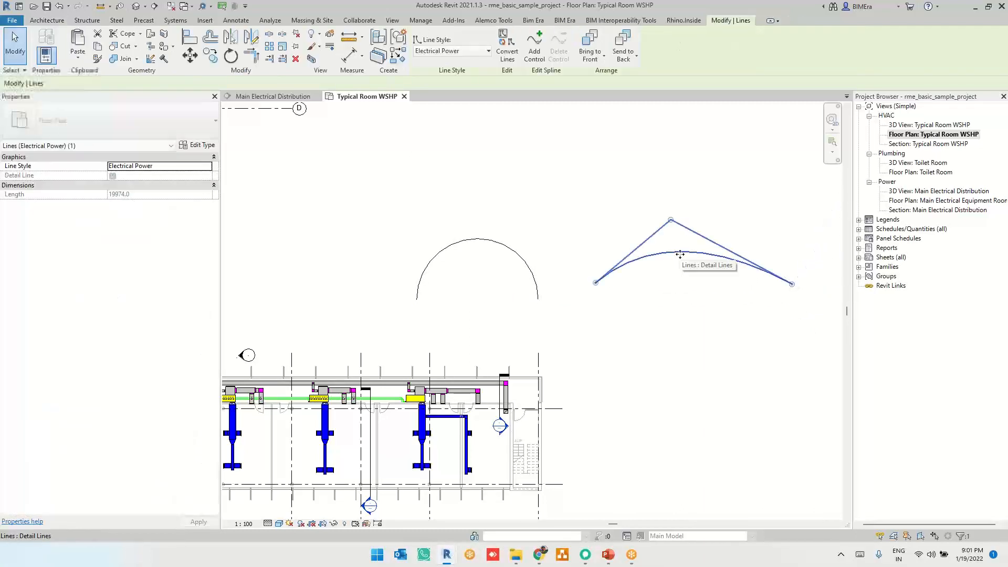
scroll(692, 253, up, 2)
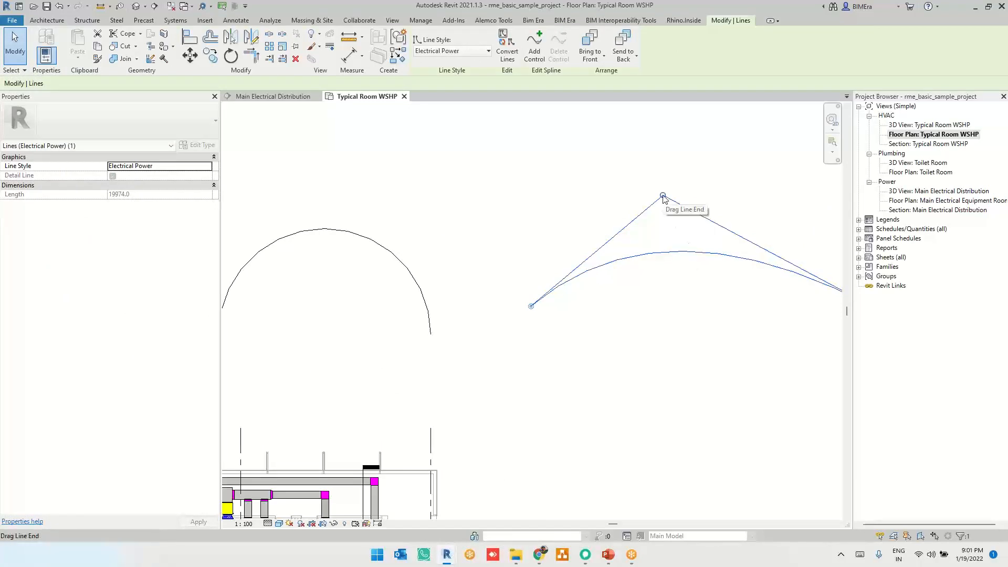
scroll(480, 329, down, 2)
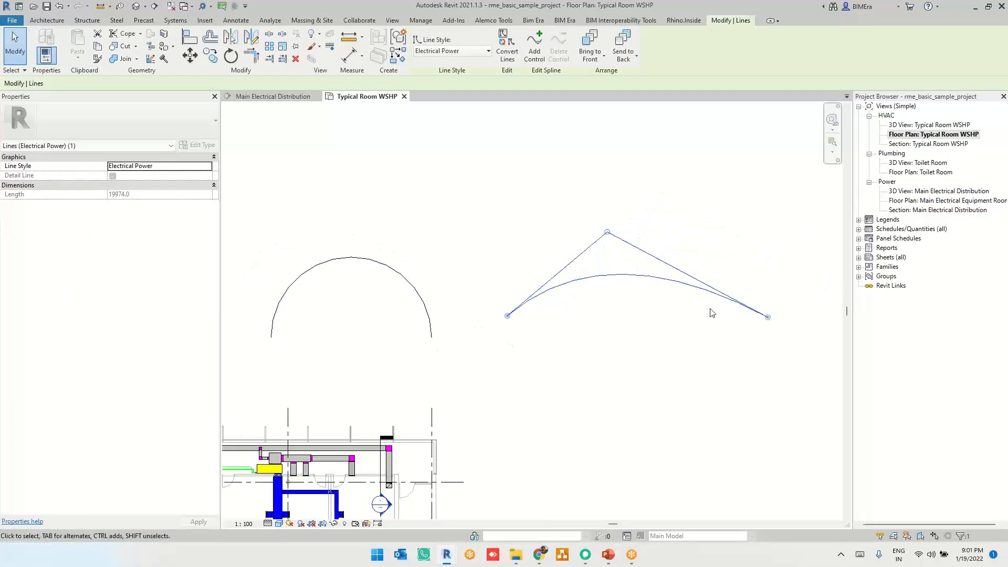
scroll(651, 227, up, 3)
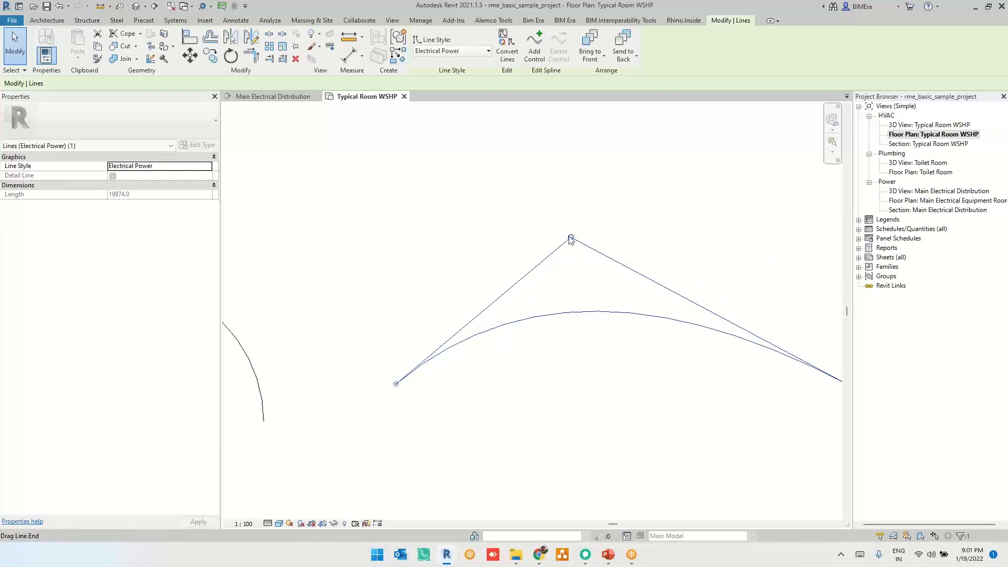
drag(600, 231, 618, 229)
click(546, 225)
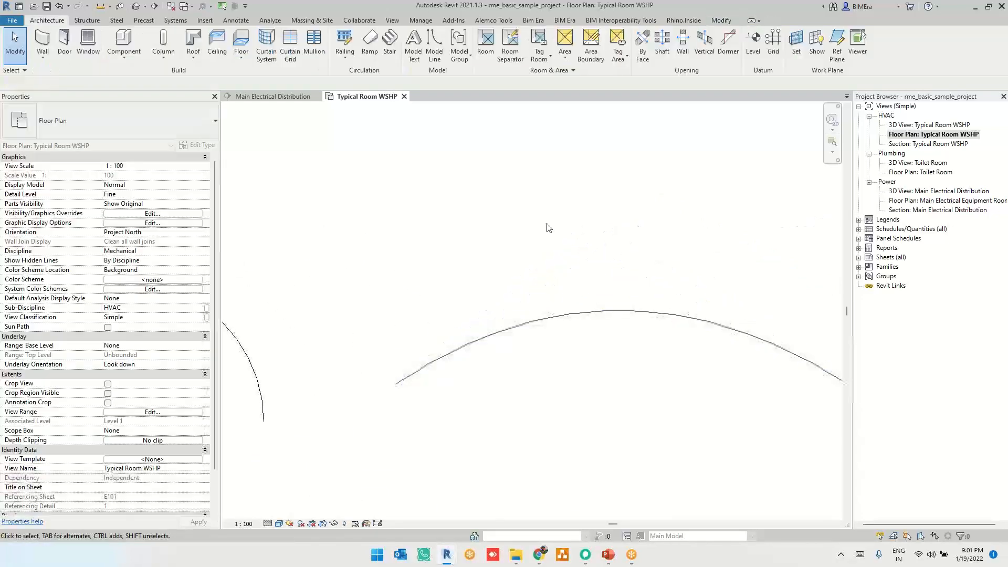
scroll(455, 231, down, 2)
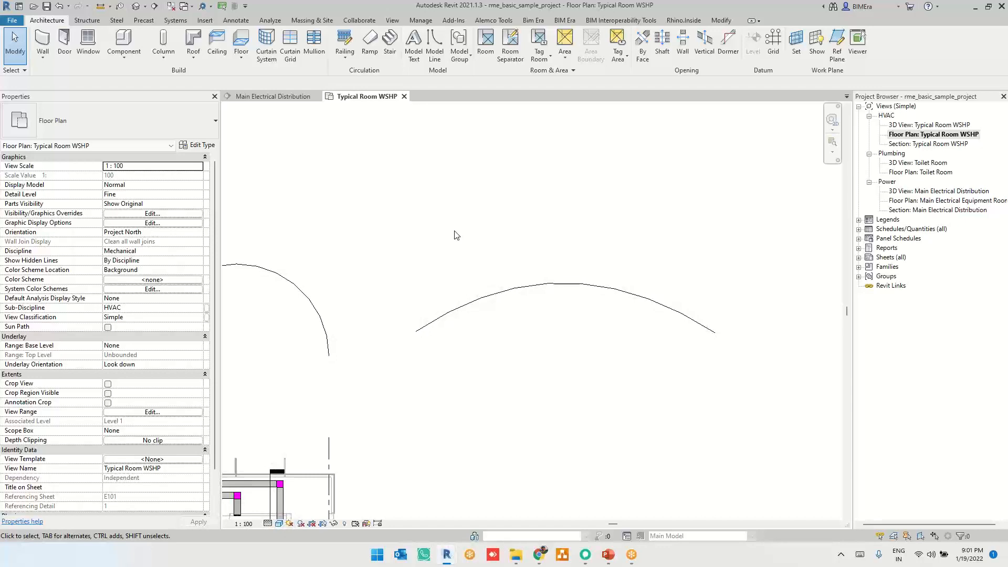
Switch to Dynamo and delete the NurbsCurve.ControlPoints node
key(alt+Tab)
click(734, 183)
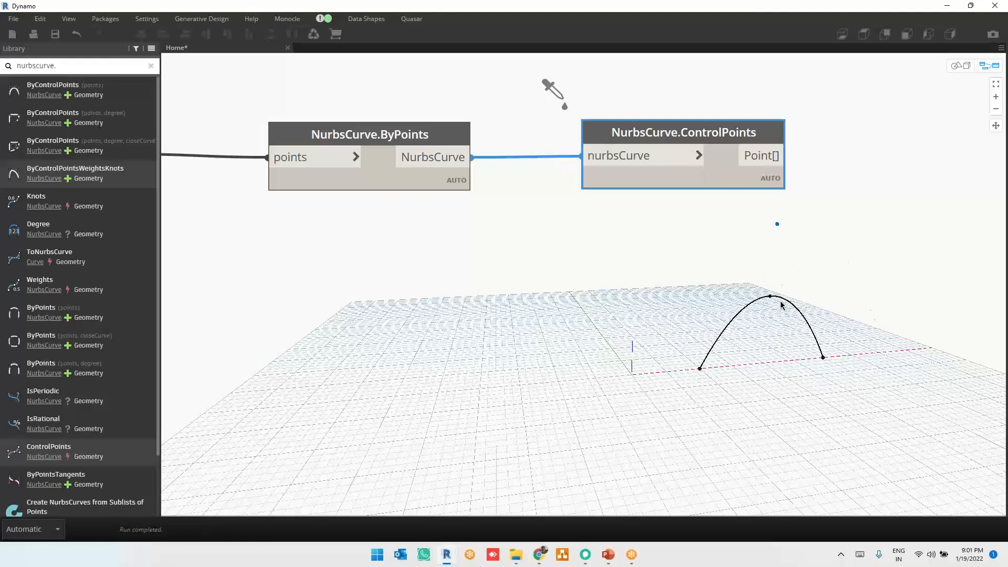
drag(695, 176, 675, 118)
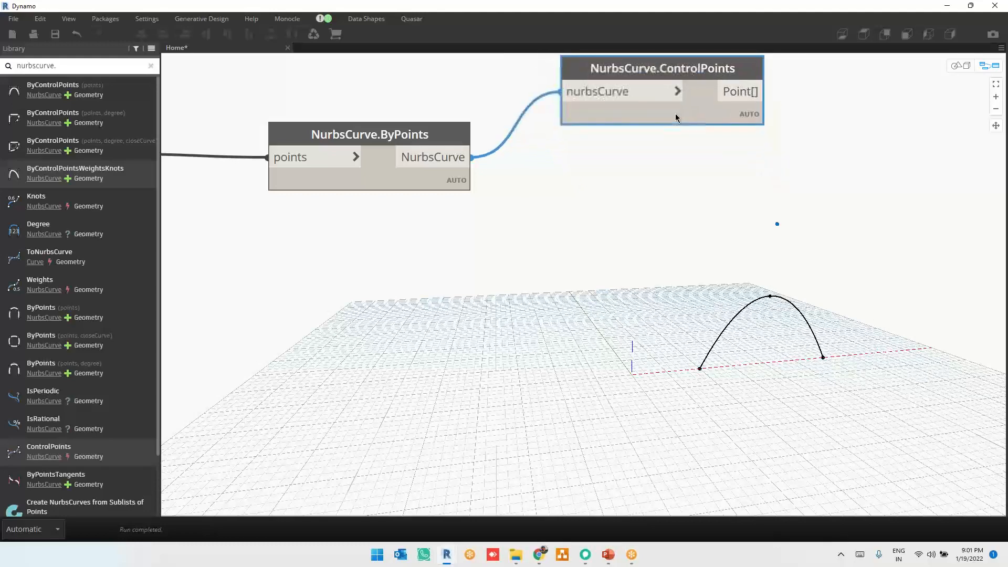
middle_drag(640, 257, 603, 298)
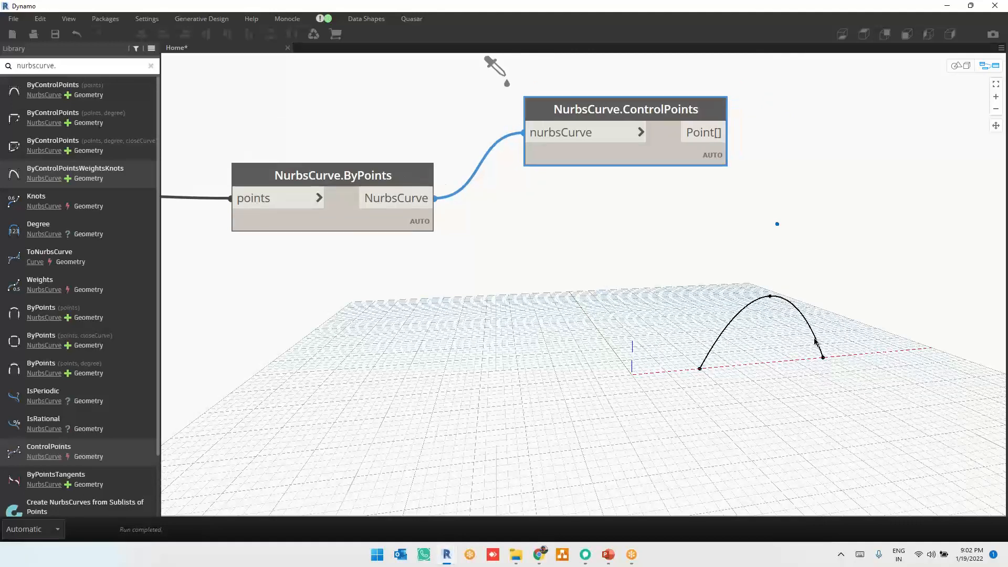
key(Delete)
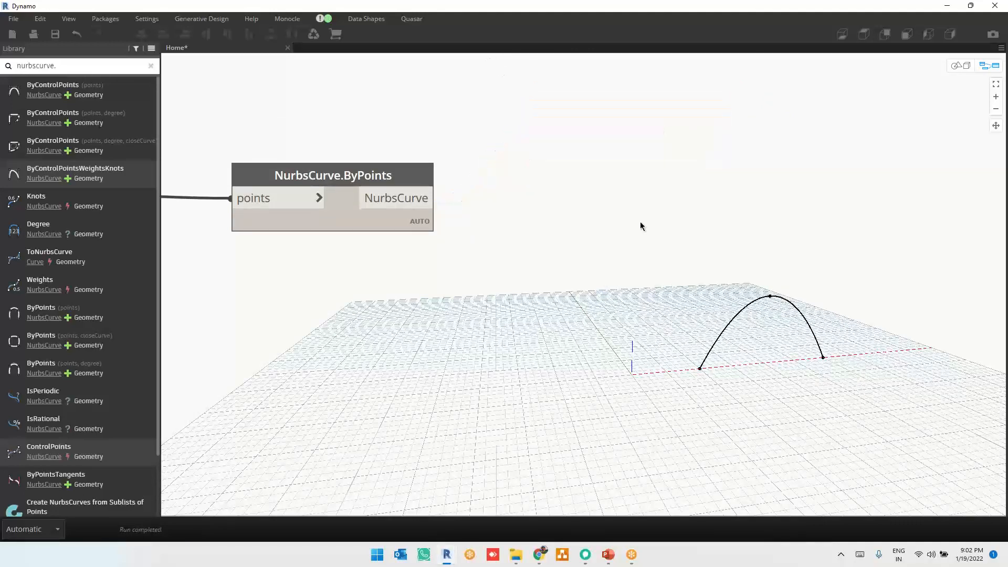
Duplicate the first two Point.ByCoordinates nodes with their three code blocks and place the copies above the originals
scroll(781, 211, down, 3)
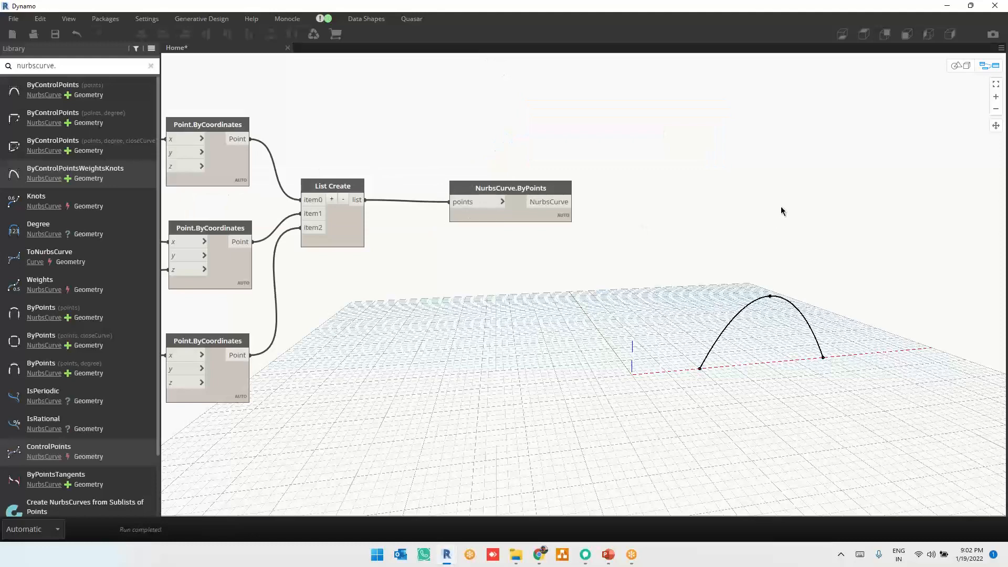
scroll(899, 251, down, 3)
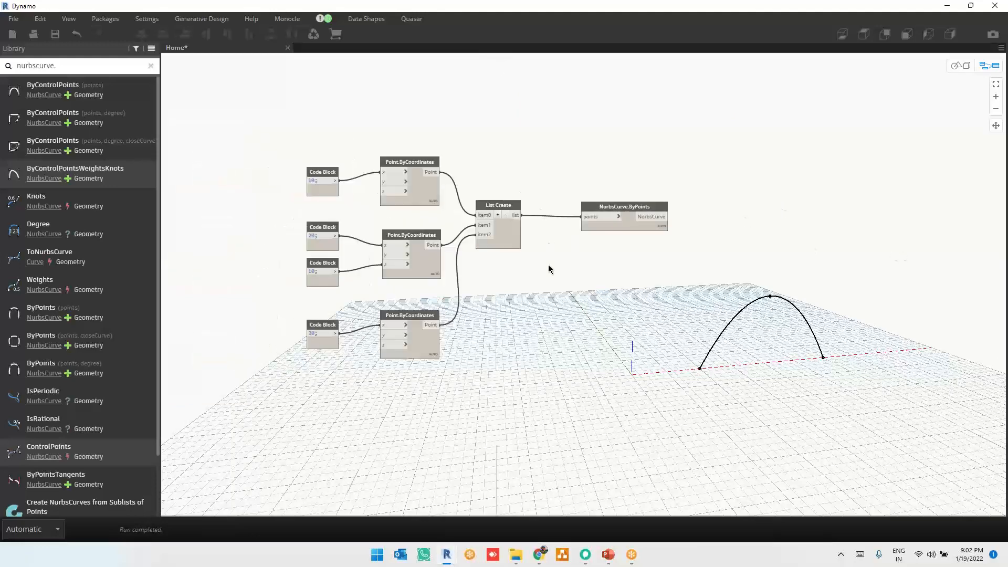
middle_drag(549, 265, 568, 363)
drag(497, 227, 376, 378)
click(449, 201)
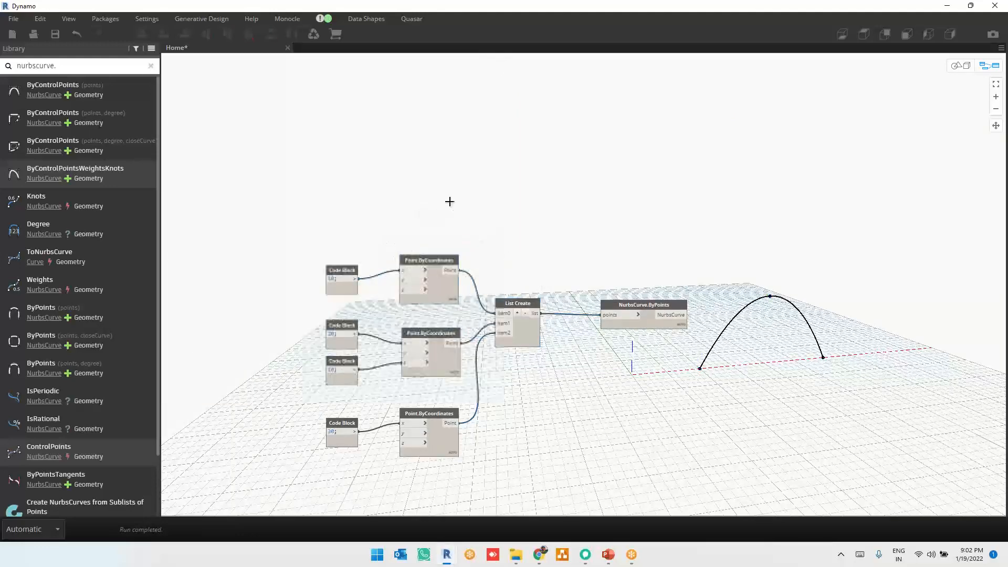
drag(438, 210, 329, 370)
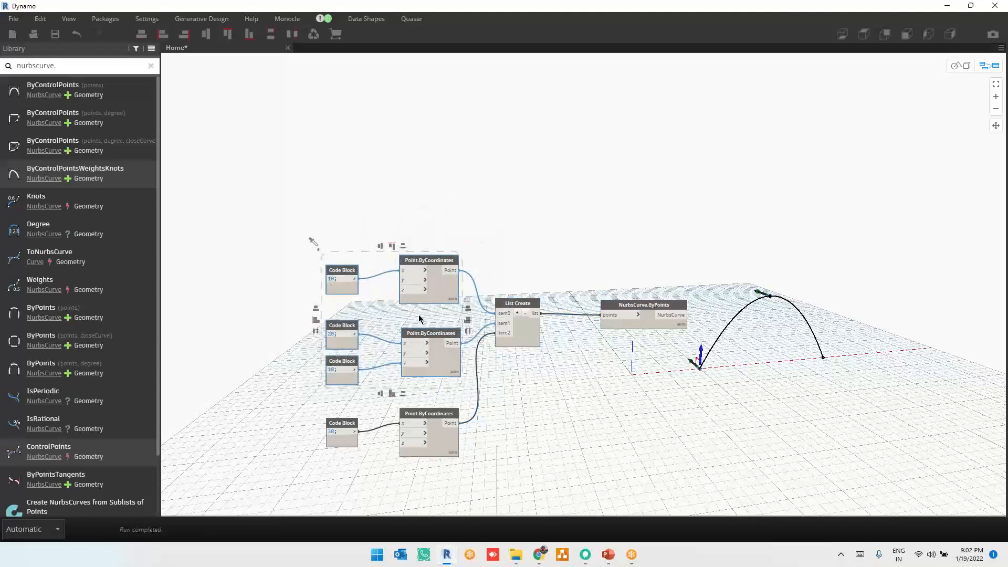
key(ctrl+v)
drag(582, 363, 413, 98)
middle_drag(505, 185, 512, 259)
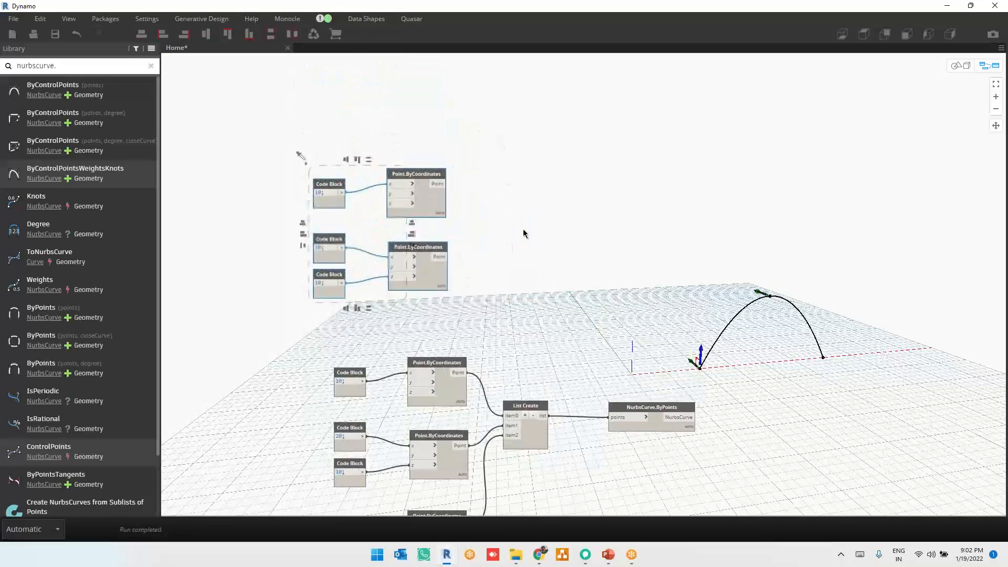
Set the second copied point's x code block to 30 and delete the code block feeding its z input
middle_drag(491, 321, 512, 251)
scroll(512, 253, up, 1)
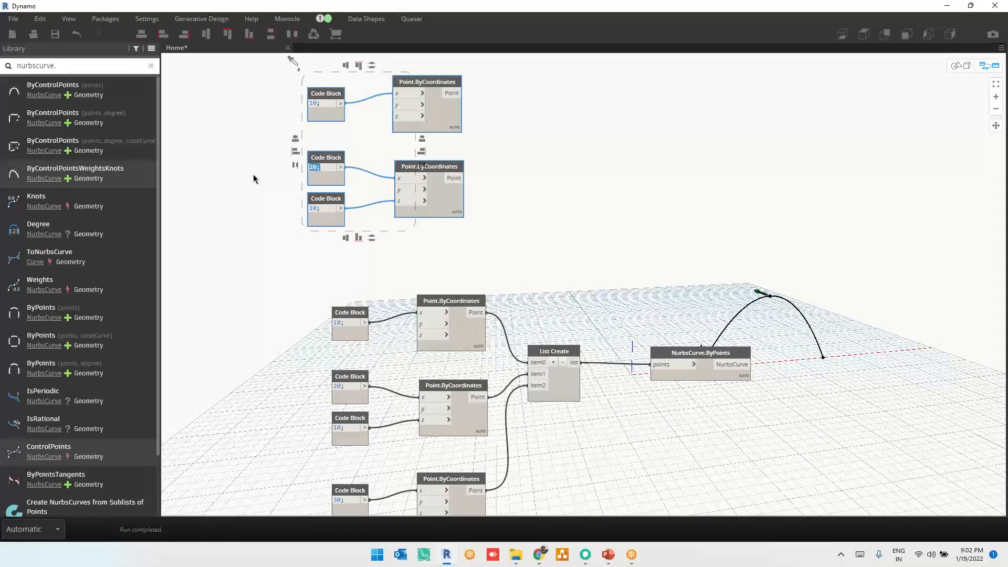
text(30)
click(343, 273)
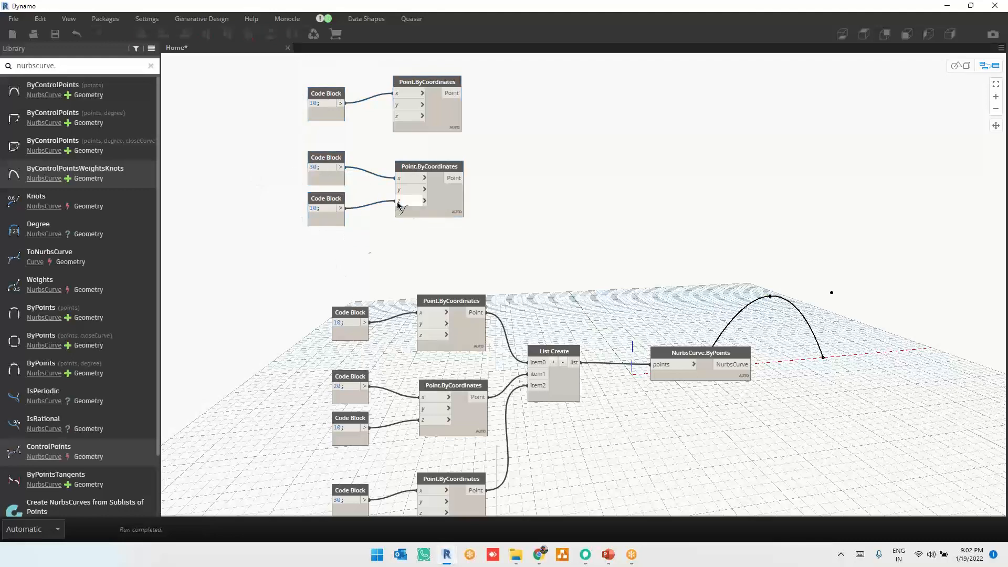
drag(397, 205, 322, 227)
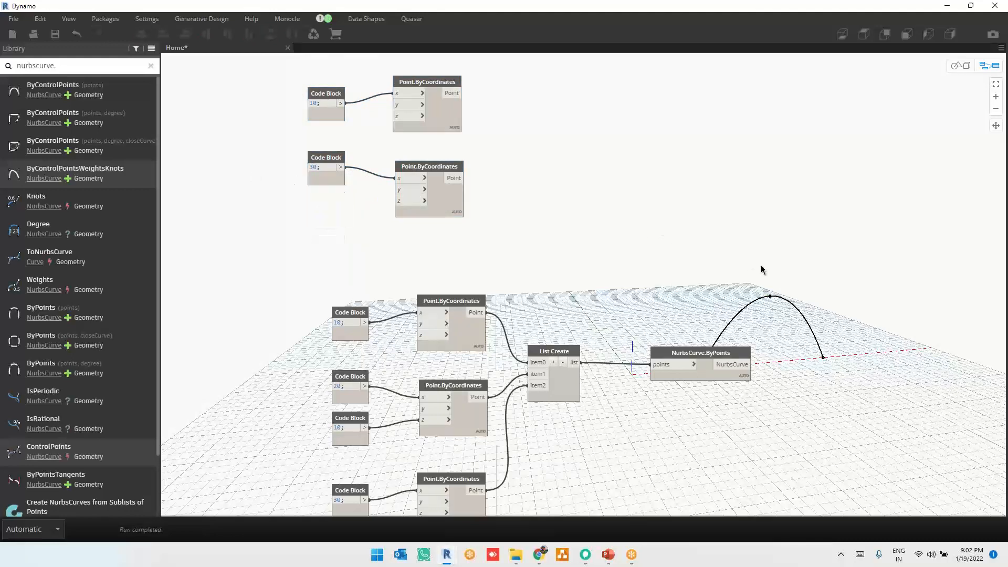
middle_drag(763, 269, 640, 271)
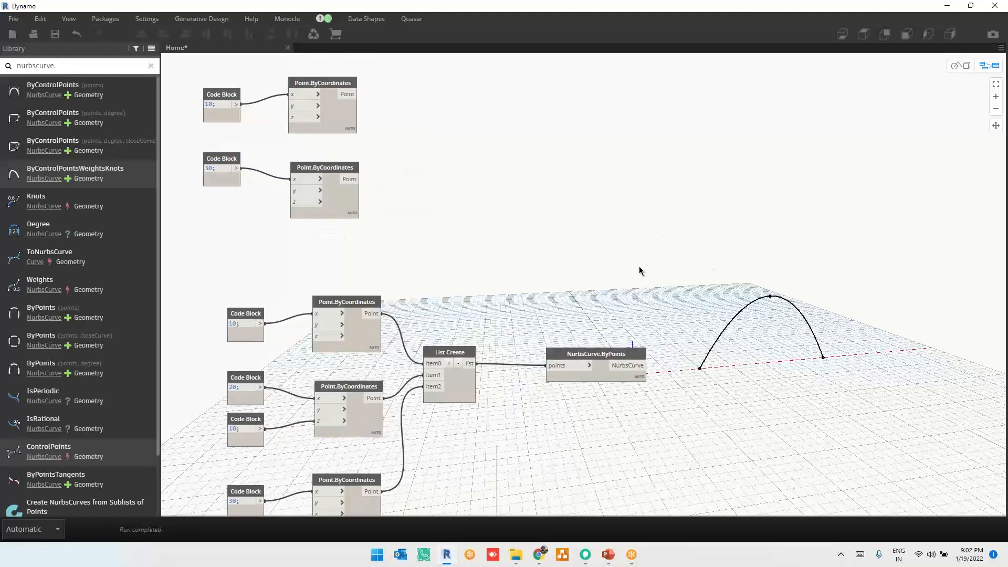
Move the second copied Point.ByCoordinates node slightly closer to the first copy, level with its code block
double_click(210, 168)
click(447, 170)
drag(343, 192, 340, 178)
Add a Line.ByStartPointEndPoint node and place it on the output side of the two copied point nodes
click(457, 159)
right_click(457, 159)
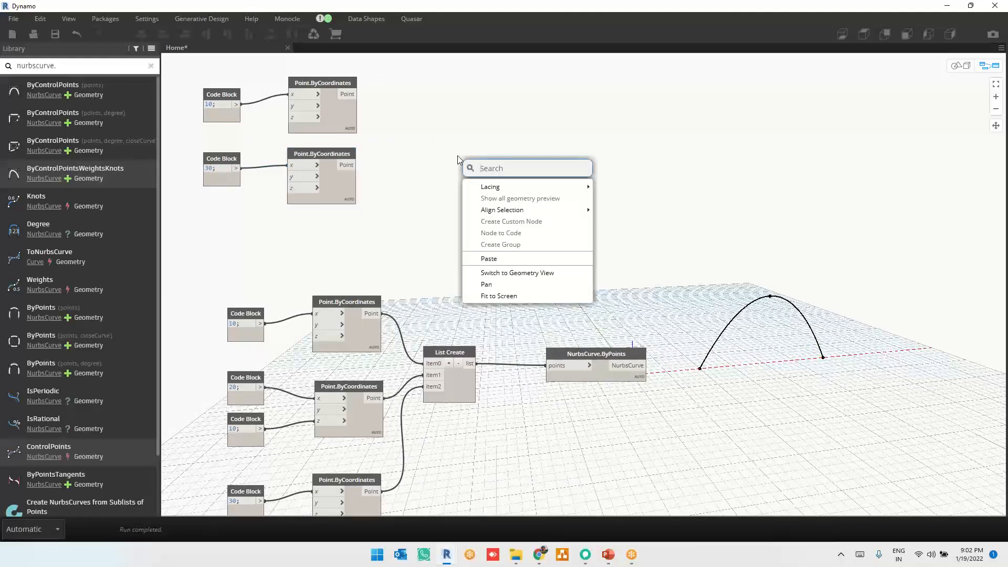
text(l)
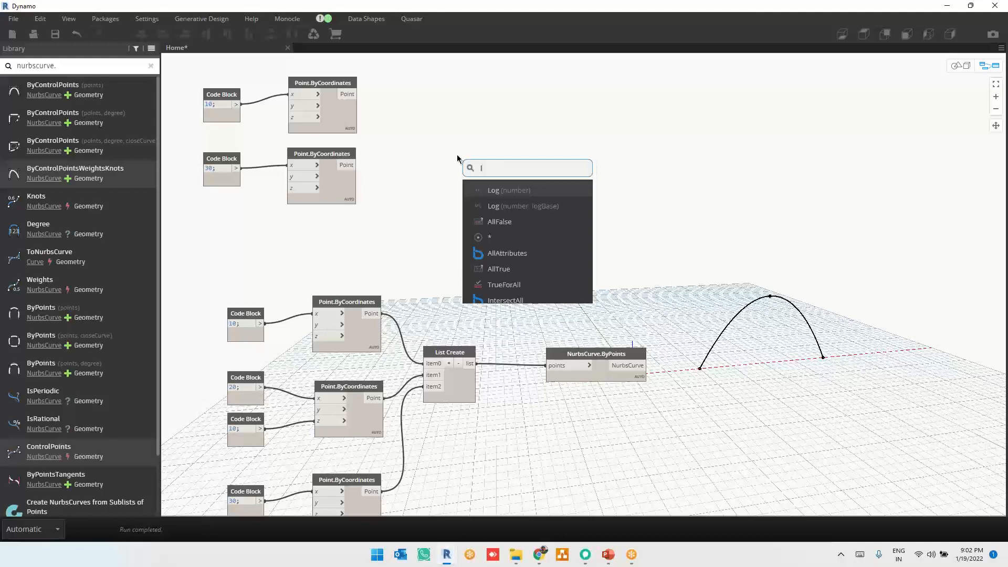
text(ine.by)
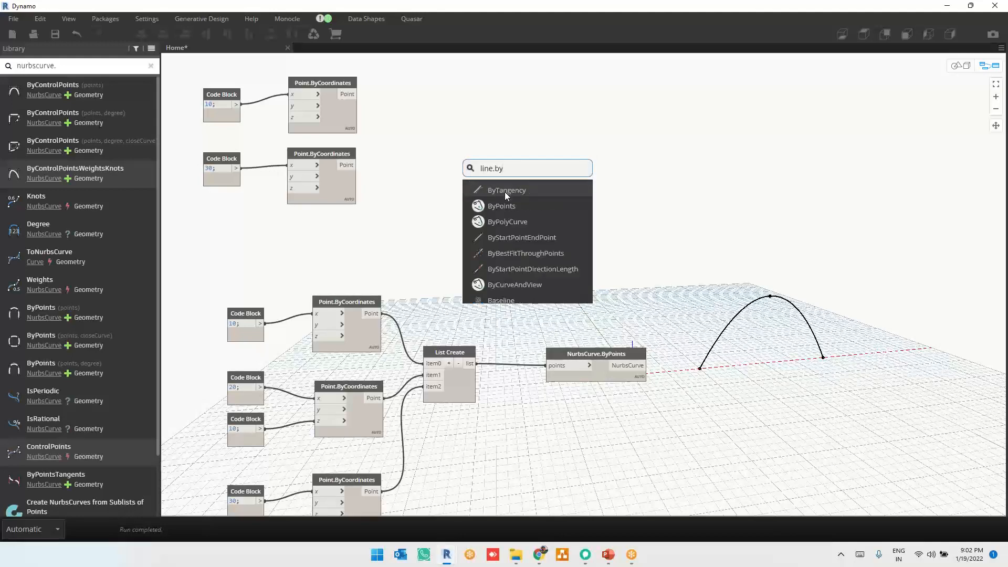
click(508, 232)
drag(562, 243, 542, 122)
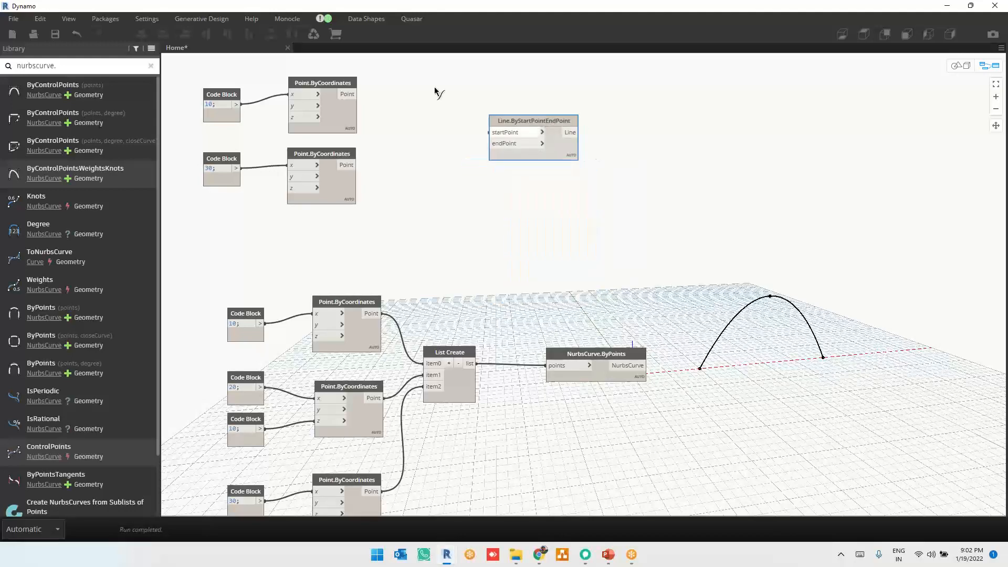
Connect the first copied point to startPoint and the second to endPoint, and move the line node closer to them
click(357, 94)
click(488, 132)
click(491, 143)
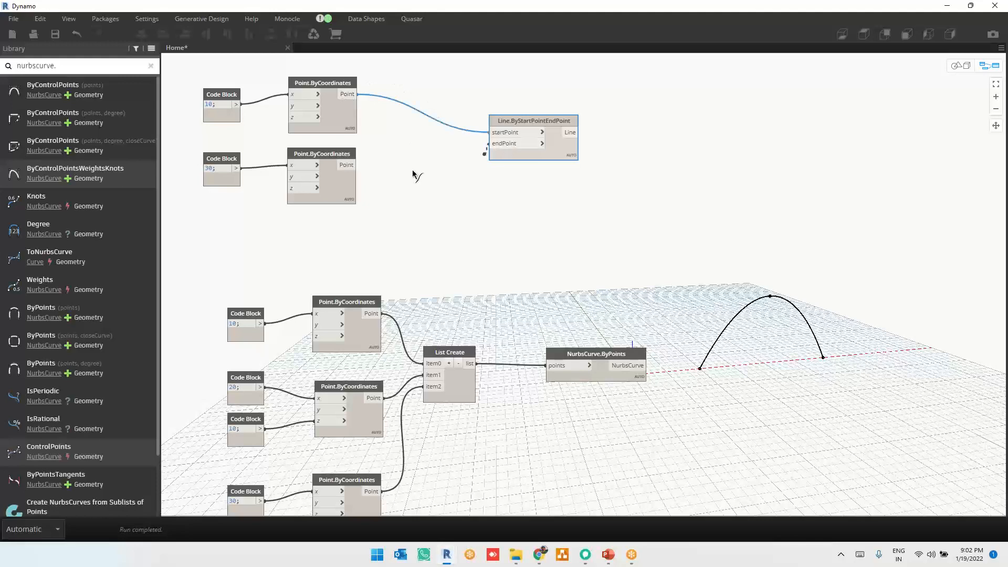
click(354, 167)
drag(534, 155, 489, 155)
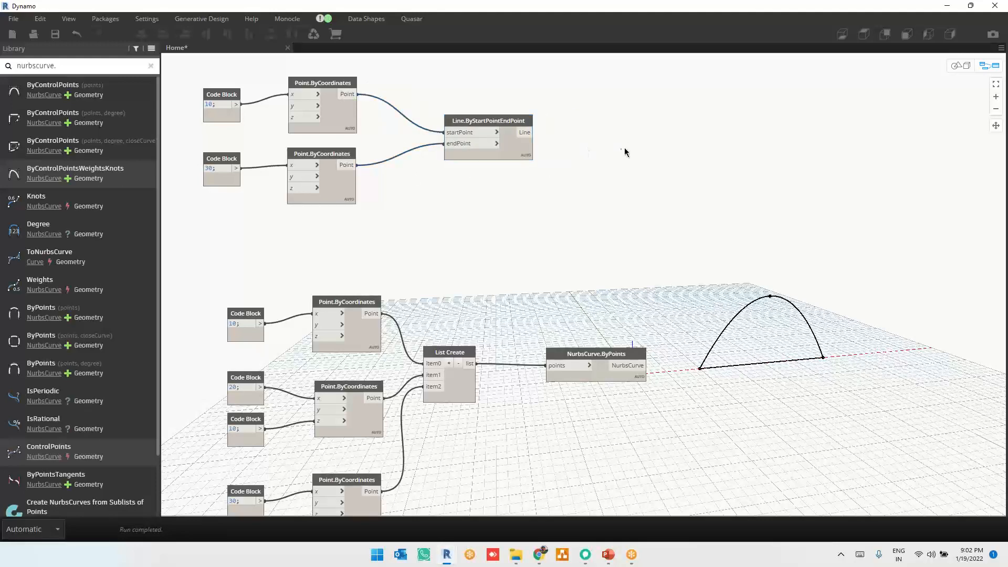
Add a Line.ByBestFitThroughPoints node and place it on the output side of the Line.ByStartPointEndPoint node
right_click(625, 153)
text(li)
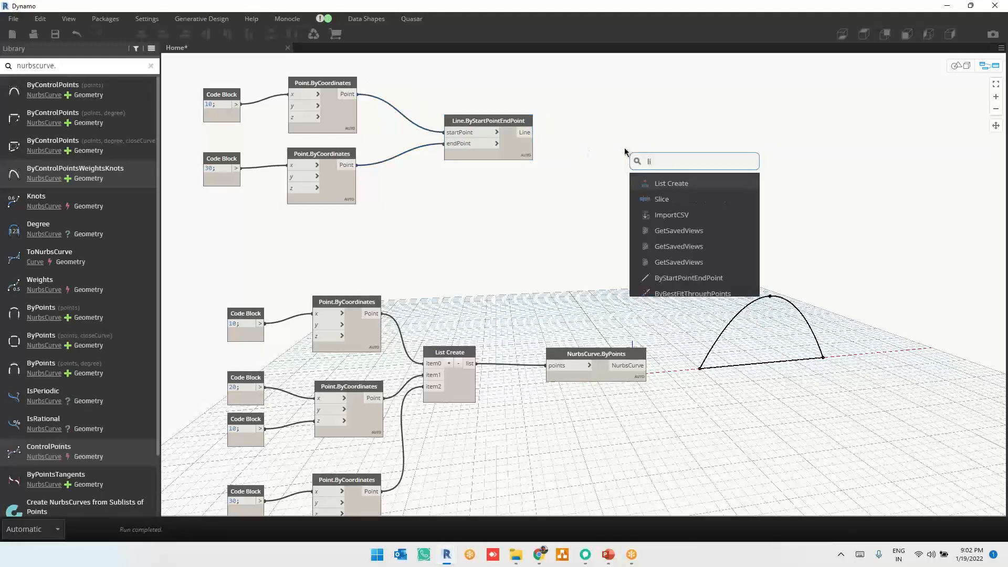
text(e)
key(BackSpace)
text(ne.by)
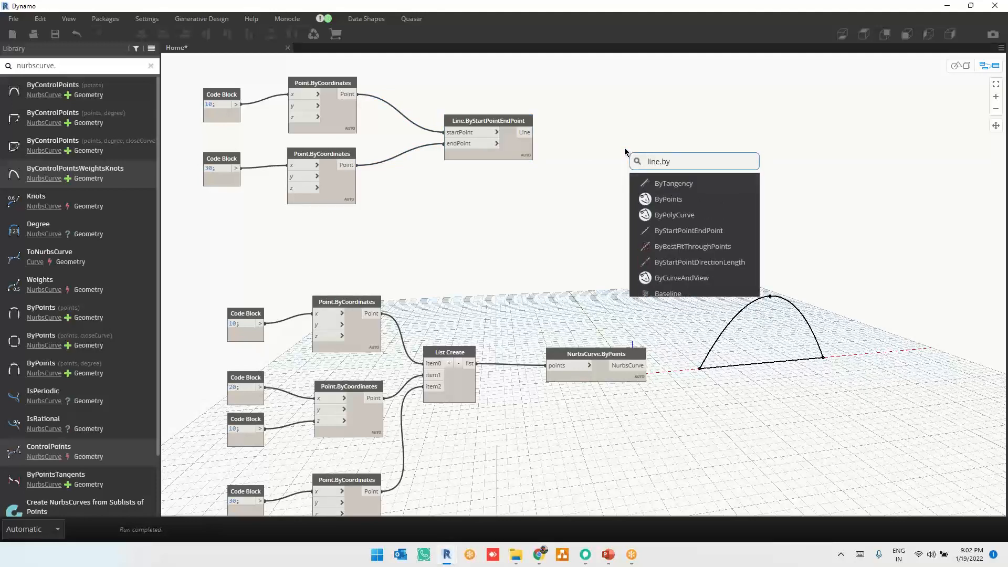
click(702, 242)
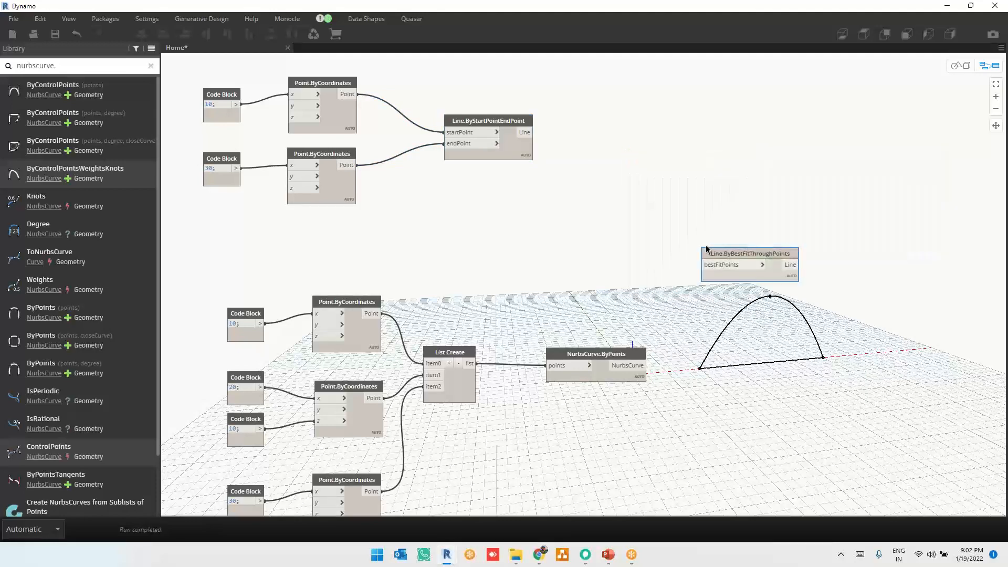
click(623, 199)
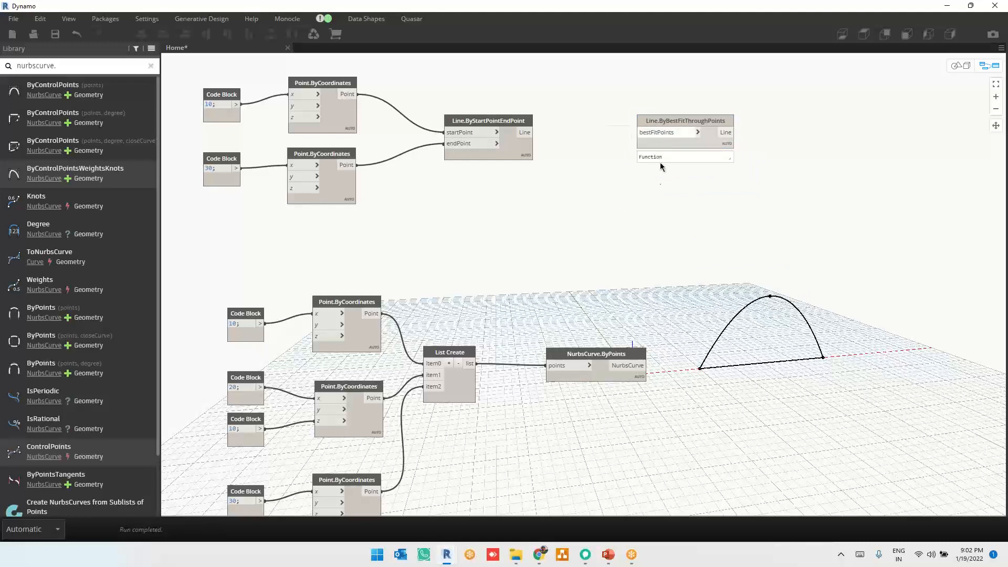
Add a List Create node with two inputs and place it between the two line nodes, slightly above them
right_click(664, 202)
text(list.create)
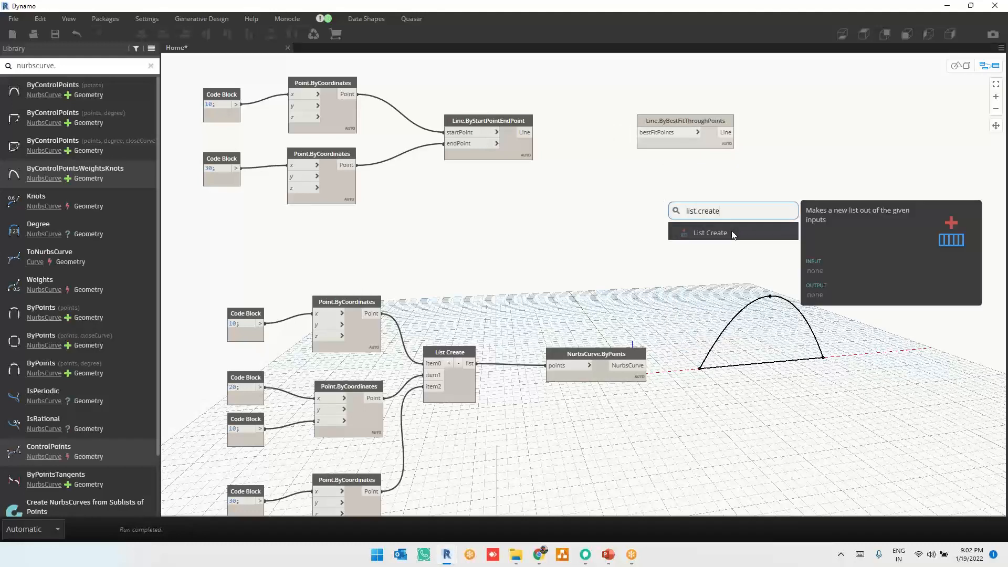
click(732, 233)
drag(748, 245, 592, 85)
click(576, 85)
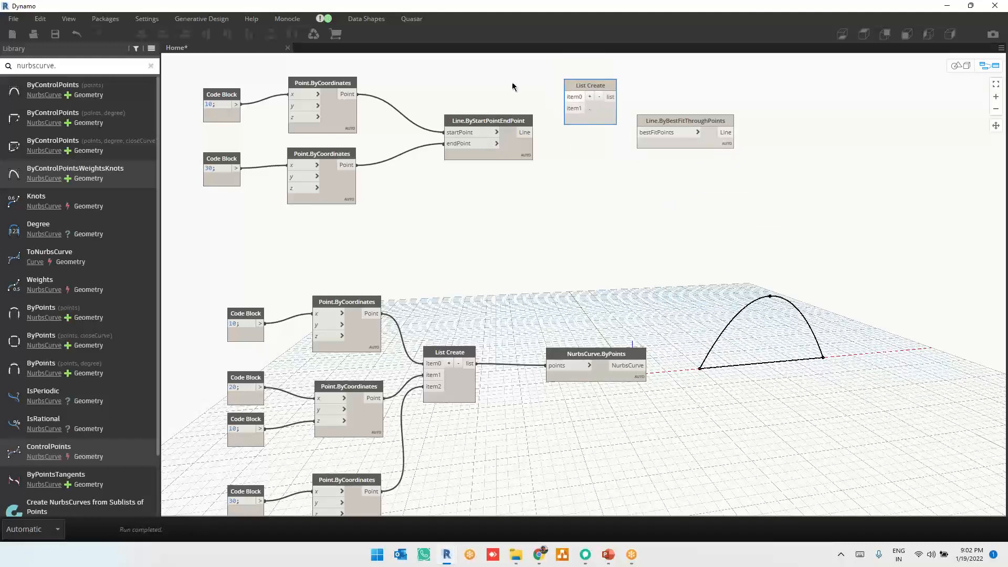
Connect the two copied points to item0 and item1 of the new list, and delete the Line.ByStartPointEndPoint node
drag(357, 94, 567, 97)
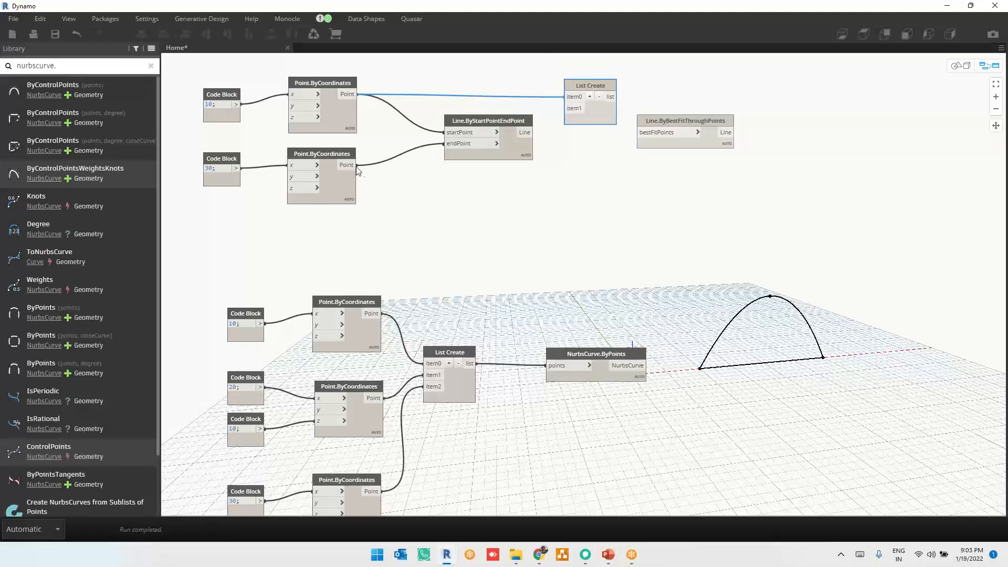
drag(357, 166, 567, 108)
click(520, 148)
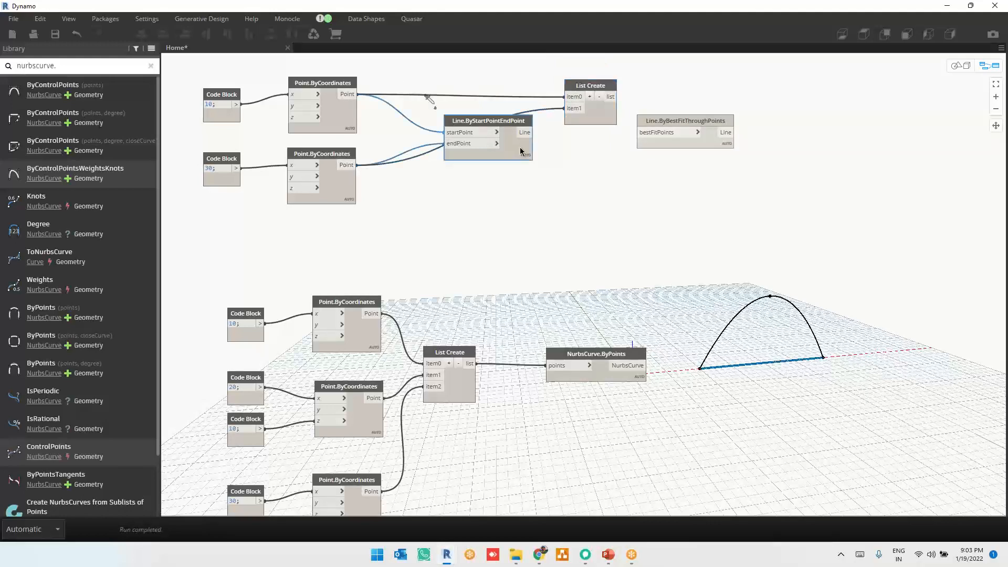
key(Delete)
Connect the two-point list to bestFitPoints of Line.ByBestFitThroughPoints, and place both nodes closer to the points
drag(600, 113, 635, 136)
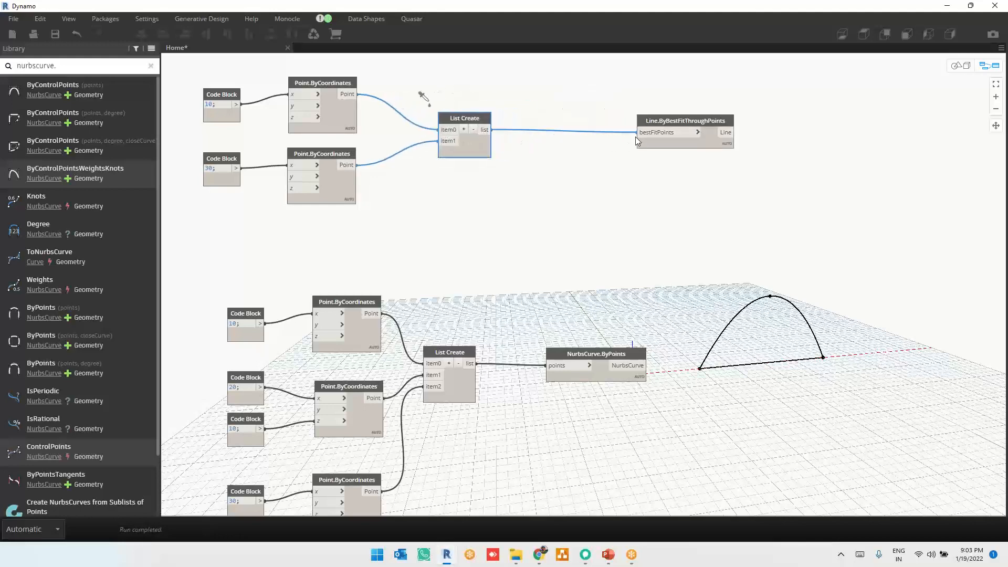
drag(714, 142, 617, 137)
click(696, 172)
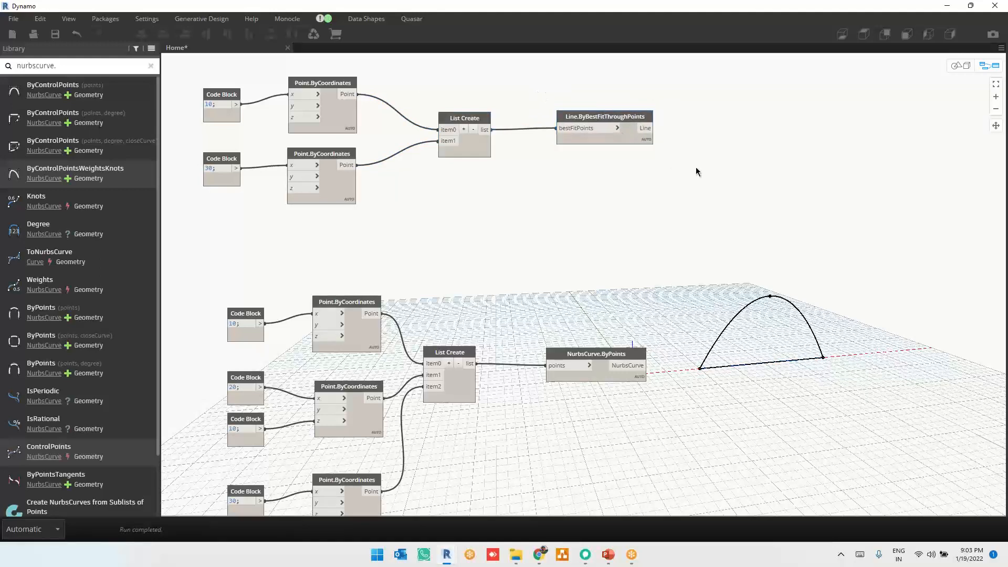
Duplicate the Line.ByBestFitThroughPoints node and place the copy just above the NurbsCurve.ByPoints node
scroll(747, 146, down, 3)
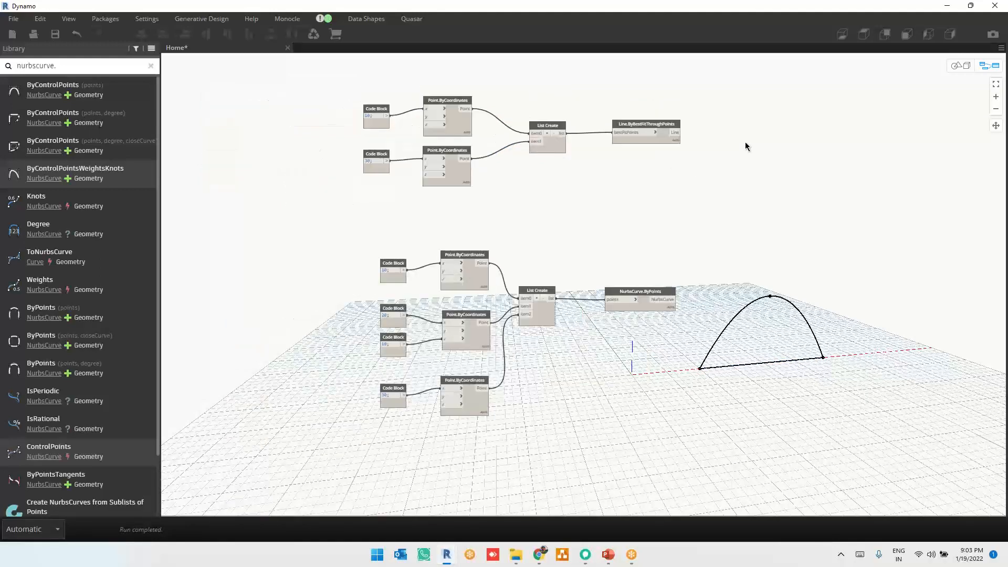
scroll(747, 146, up, 3)
click(631, 142)
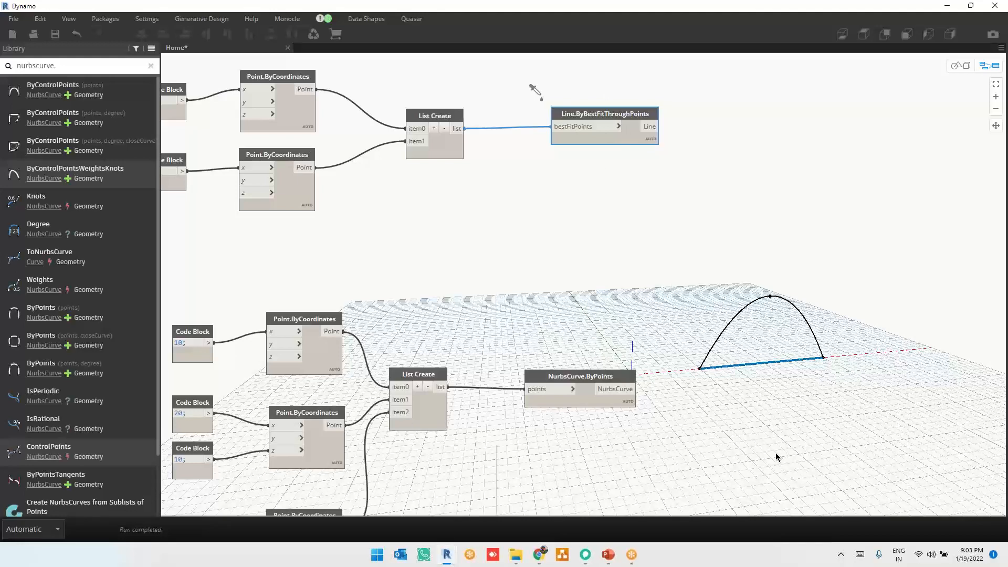
scroll(704, 254, down, 2)
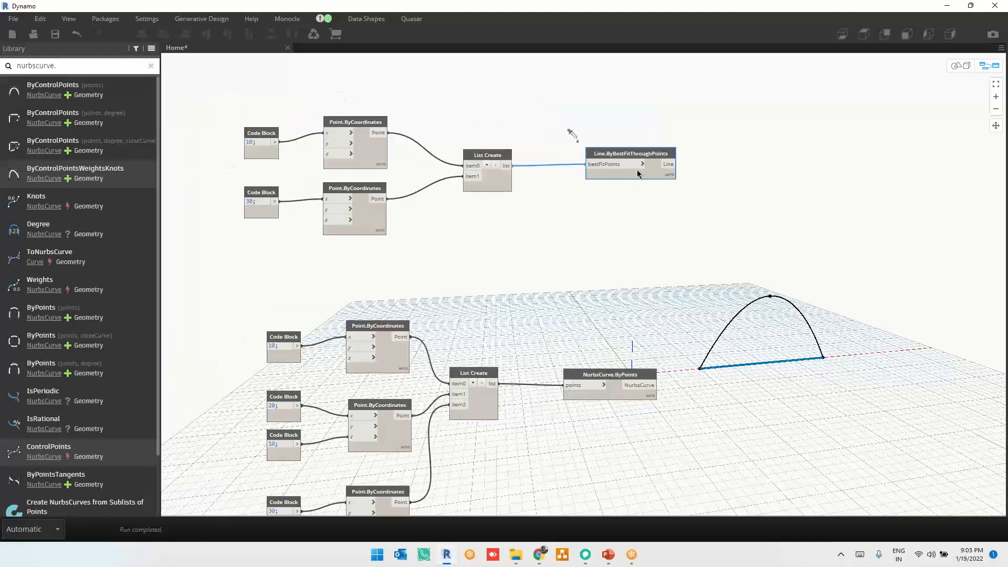
key(ctrl+c)
key(ctrl+v)
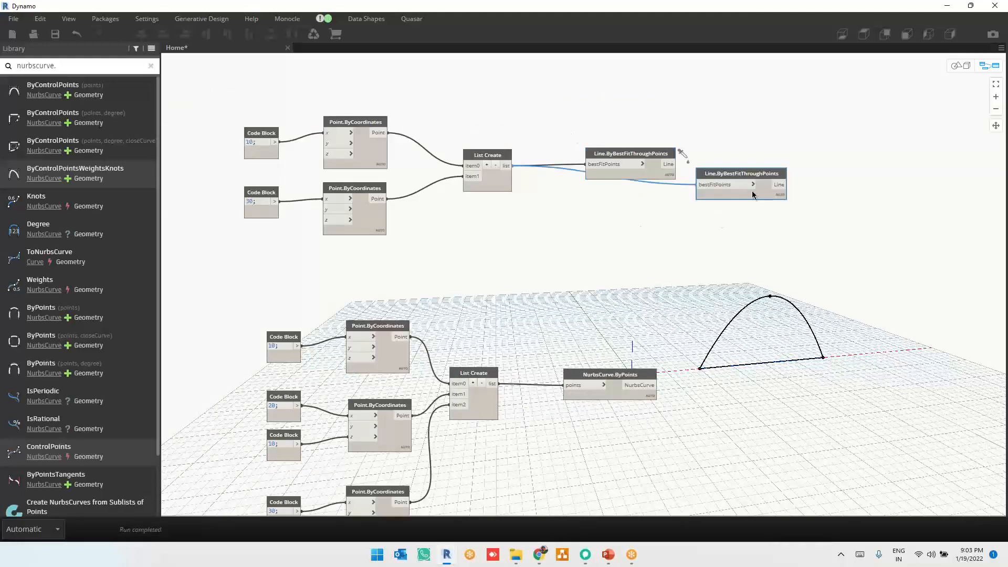
drag(746, 200, 635, 355)
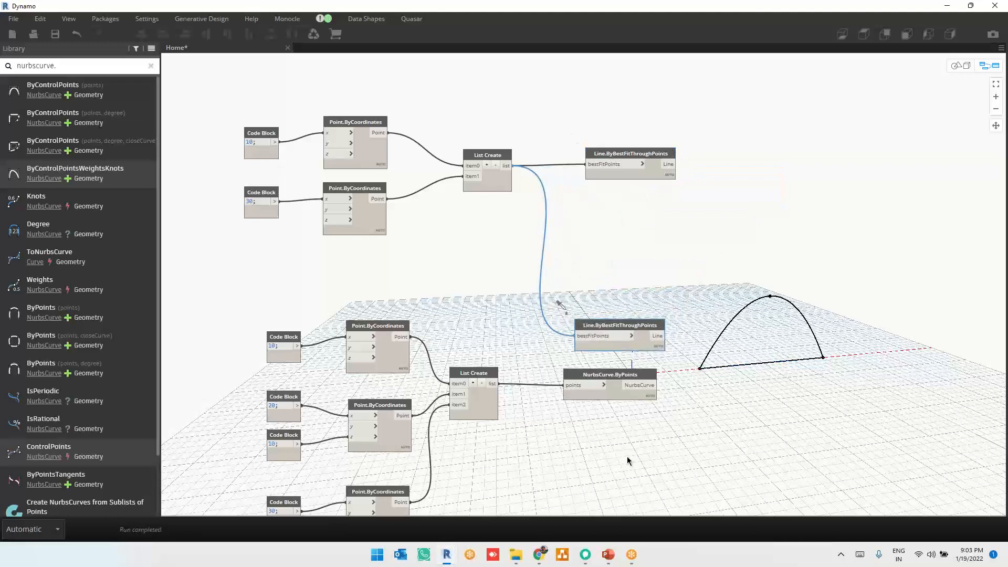
Move the three-point list's connection from NurbsCurve.ByPoints to the copied best-fit line node, and inspect the resulting geometry in the 3D preview
middle_drag(627, 456, 628, 406)
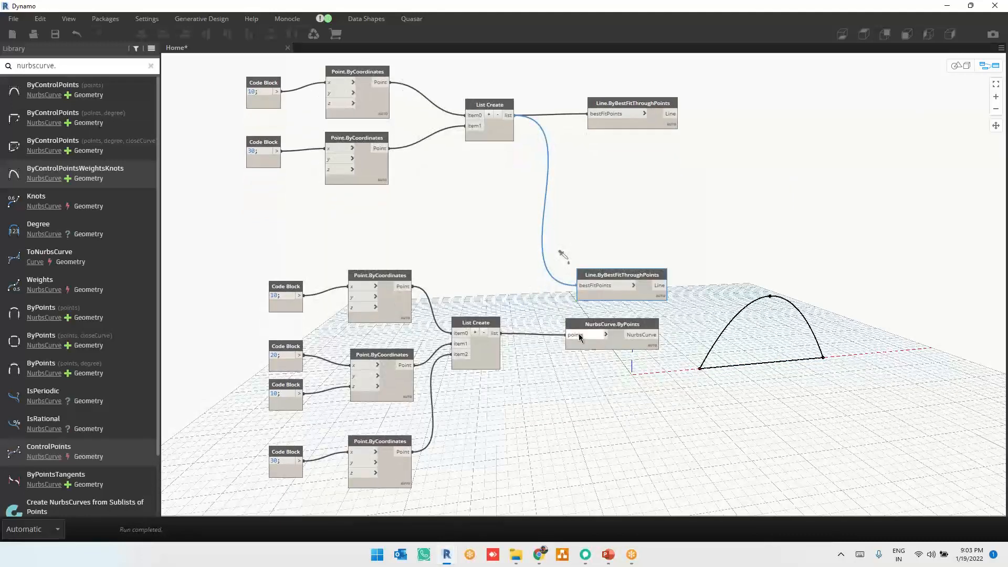
drag(567, 334, 576, 286)
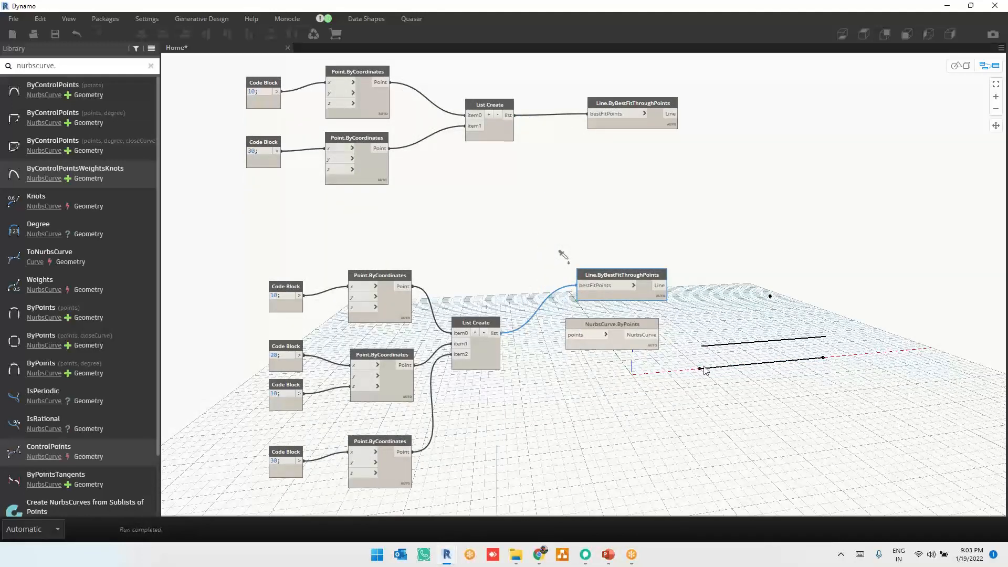
middle_drag(782, 364, 740, 358)
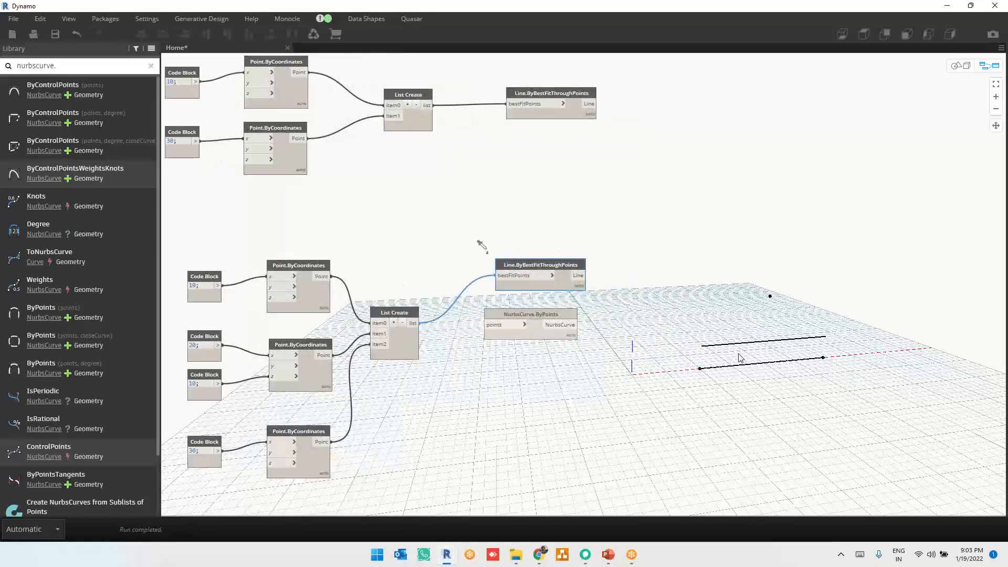
key(ctrl+b)
scroll(777, 375, up, 5)
middle_drag(794, 377, 622, 317)
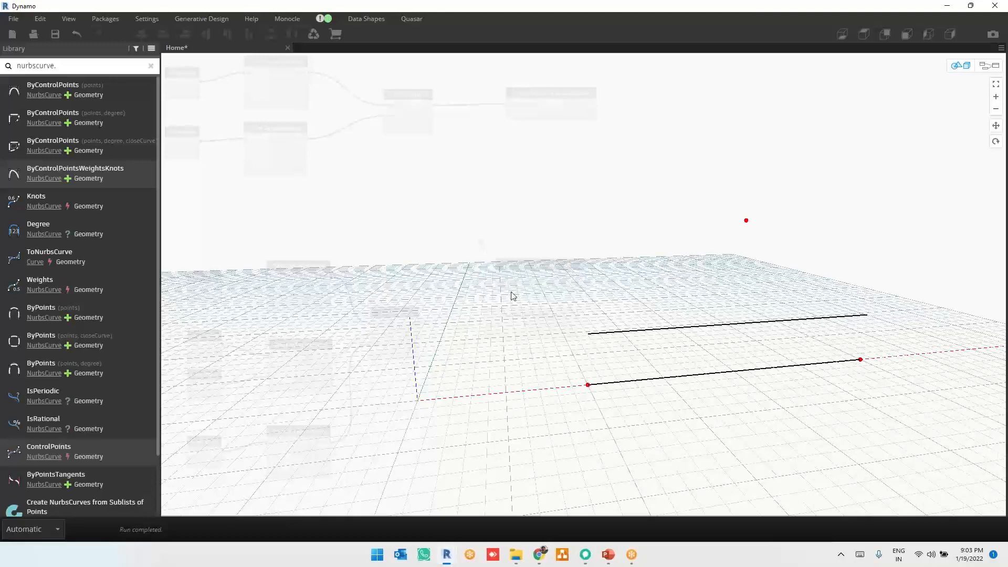
key(ctrl+b)
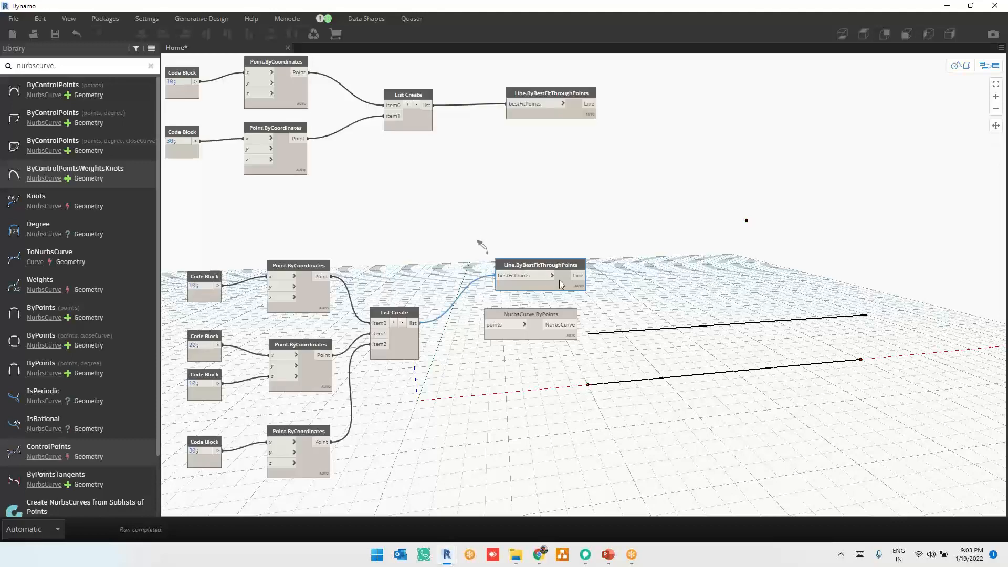
Delete the copied best-fit line node and reconnect the three-point list to the points input of NurbsCurve.ByPoints
key(Delete)
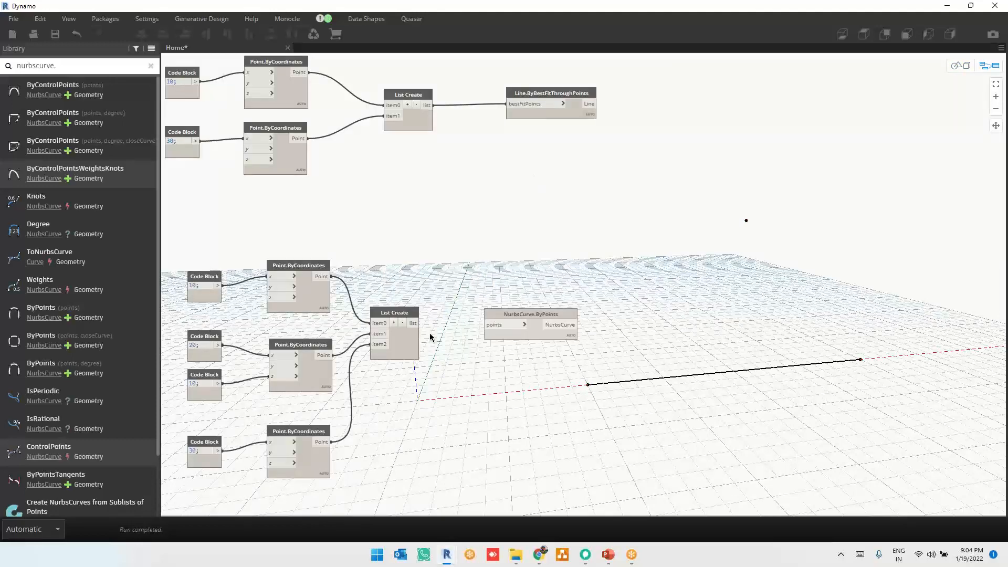
drag(417, 326, 517, 308)
click(654, 361)
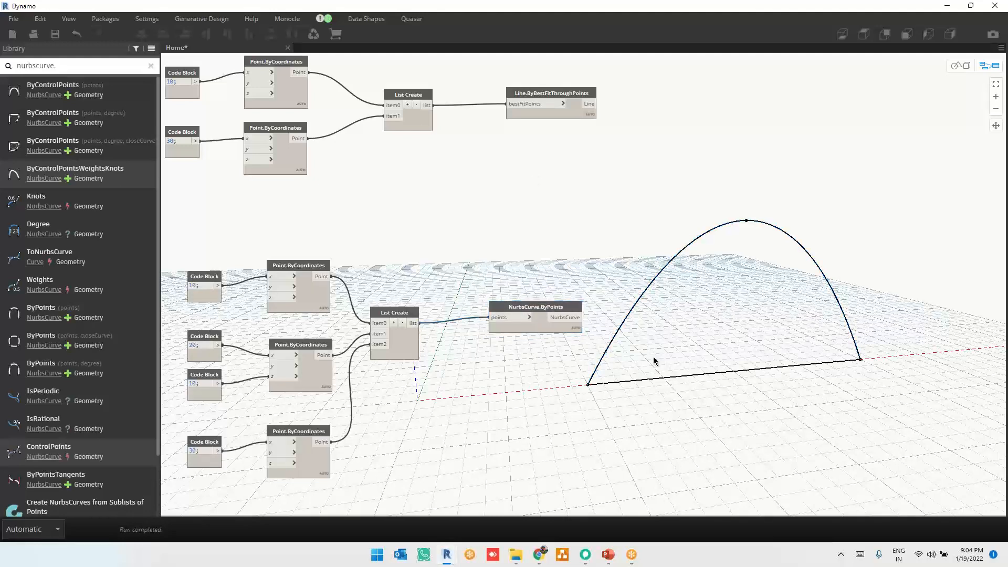
Move the Line.ByBestFitThroughPoints node closer to its list, and highlight the line and the NURBS curve in the preview
scroll(652, 361, down, 4)
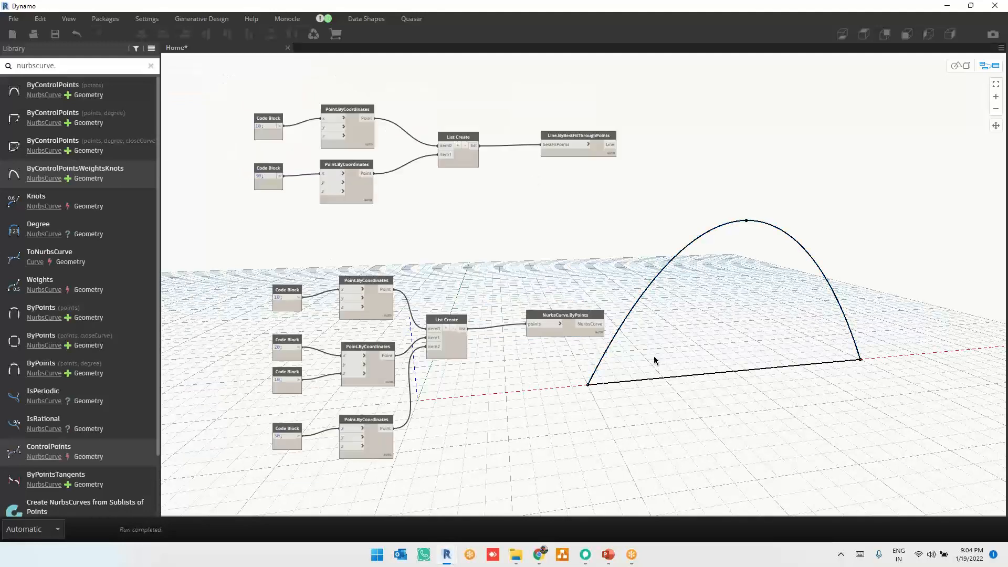
scroll(747, 317, up, 3)
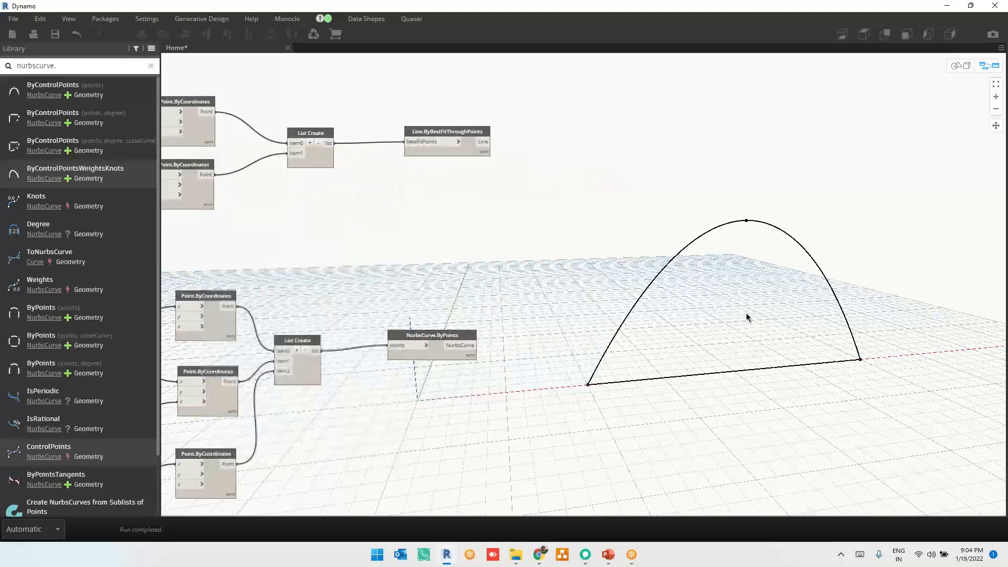
drag(469, 154, 434, 154)
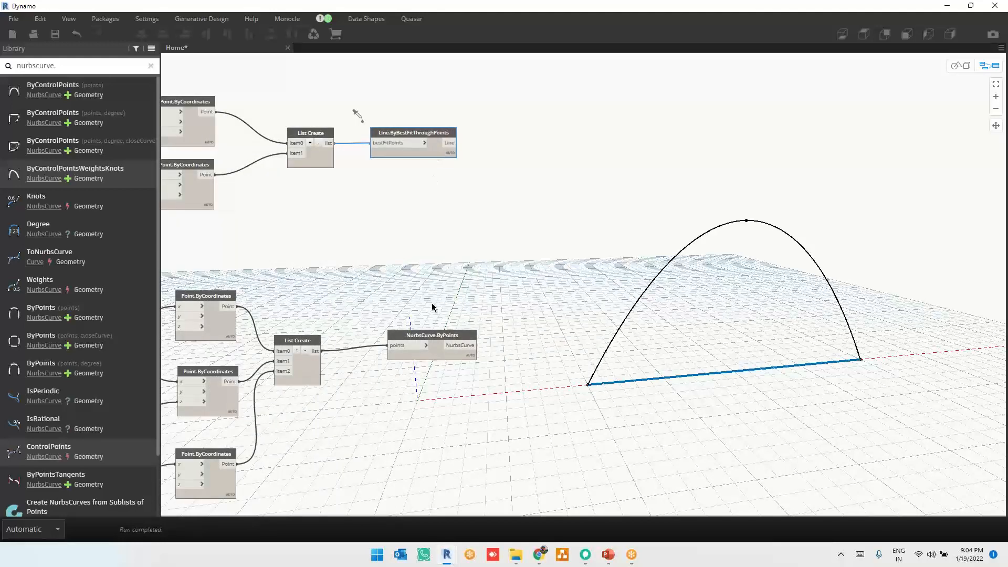
click(445, 342)
click(577, 280)
Read the description of the Line.ByBestFitThroughPoints node and highlight its line in the geometry preview
scroll(565, 268, down, 1)
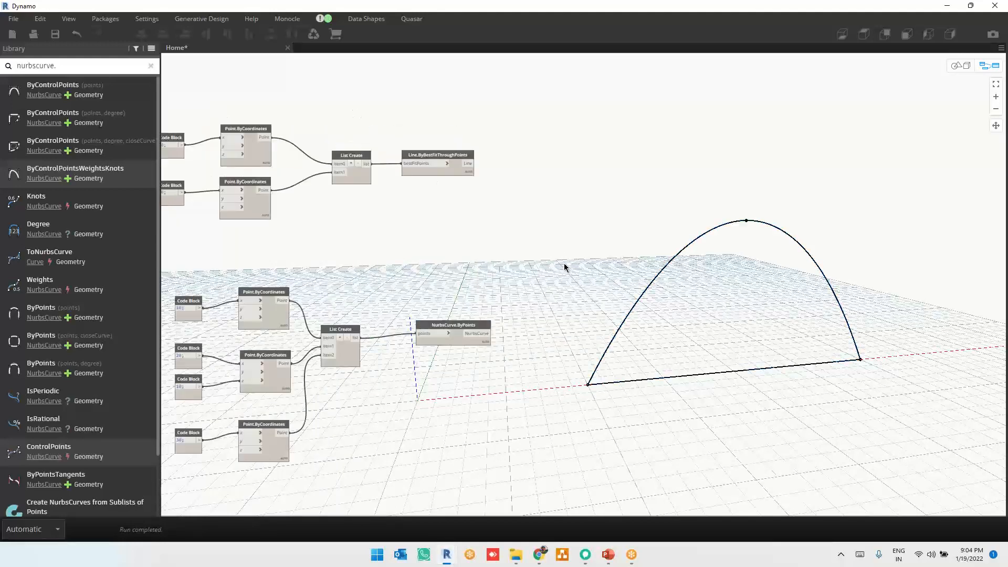
middle_drag(557, 242, 546, 252)
mouse_move(449, 164)
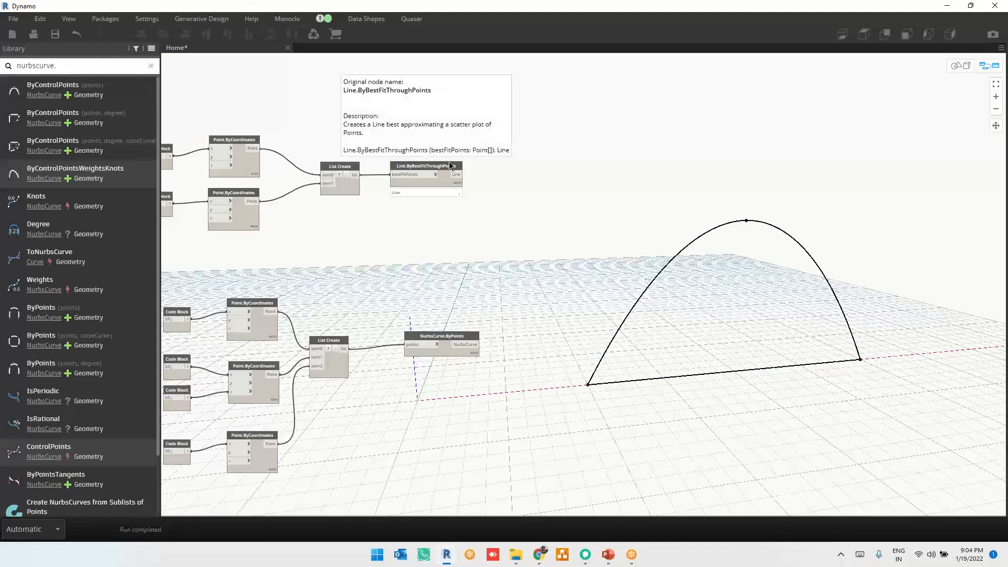
scroll(443, 137, up, 2)
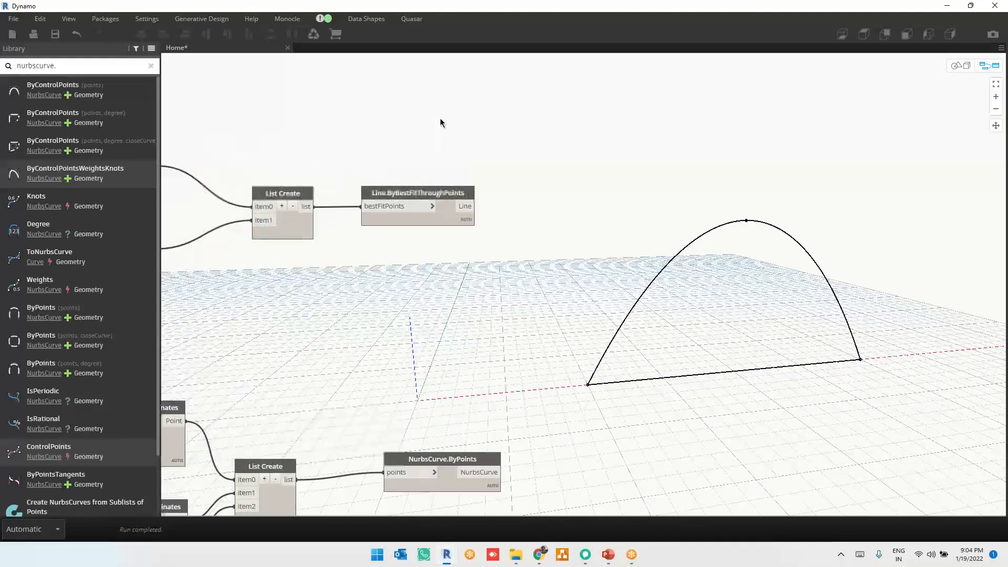
scroll(473, 223, up, 2)
click(427, 216)
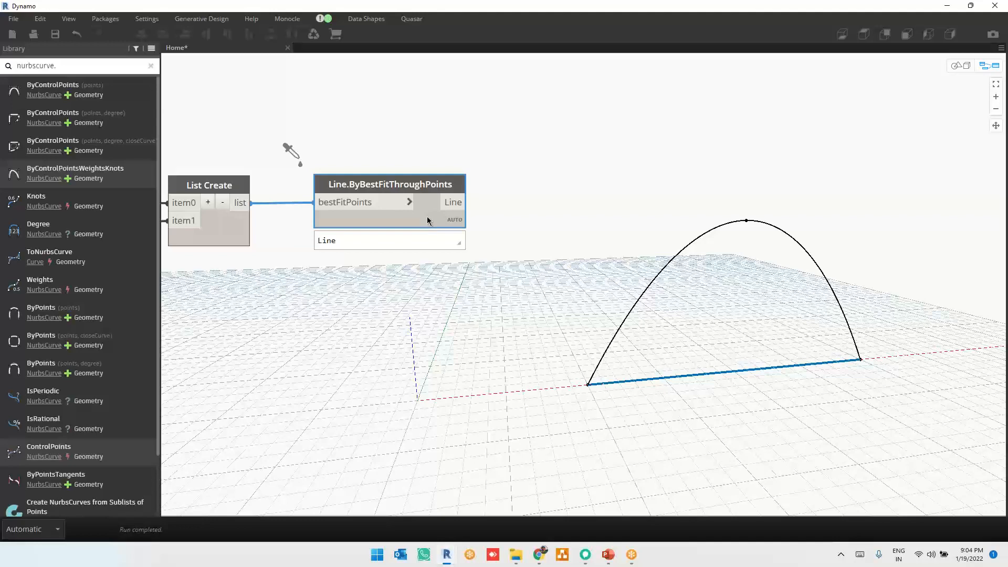
click(571, 162)
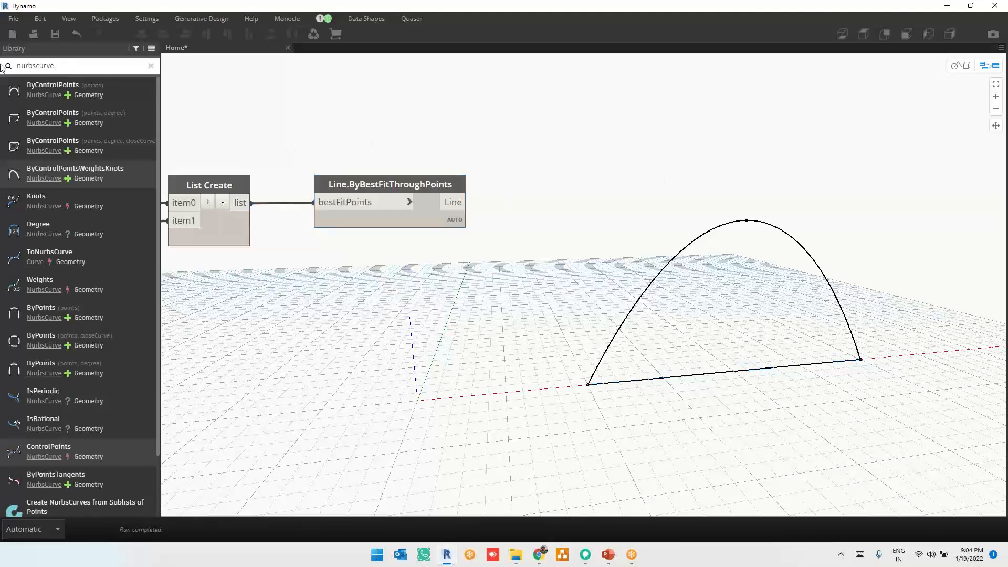
Search the node library for surface.by, add the Surface.ByLoft node with only crossSections as input, and place it above the curve preview
key(BackSpace)
key(BackSpace)
key(BackSpace)
key(BackSpace)
text(surface.)
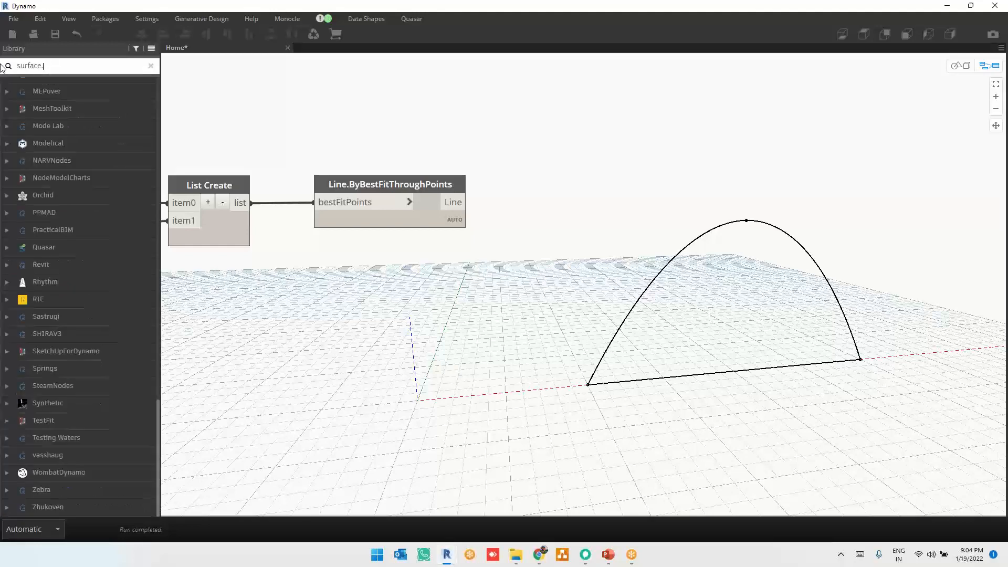
text(b)
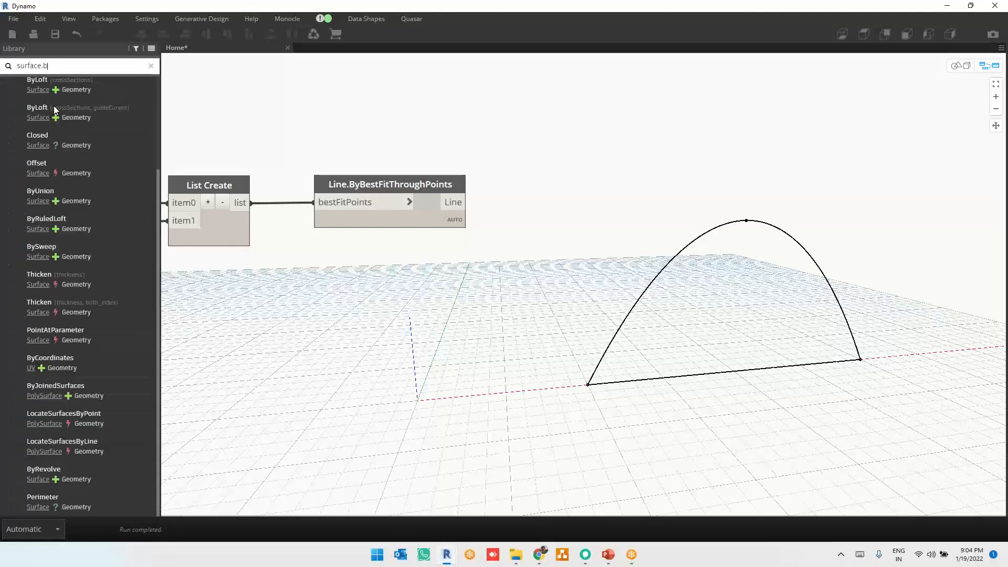
text(y)
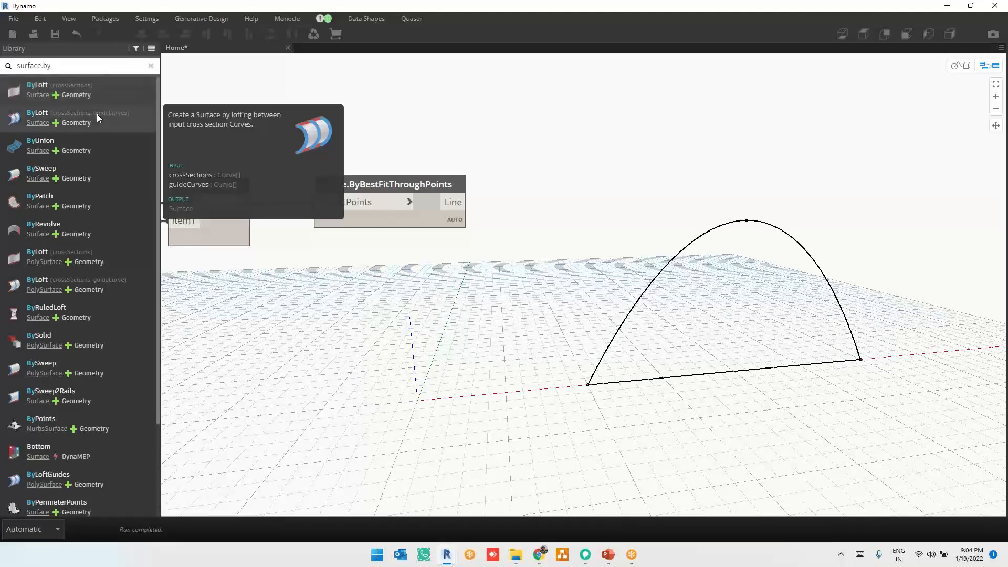
click(99, 87)
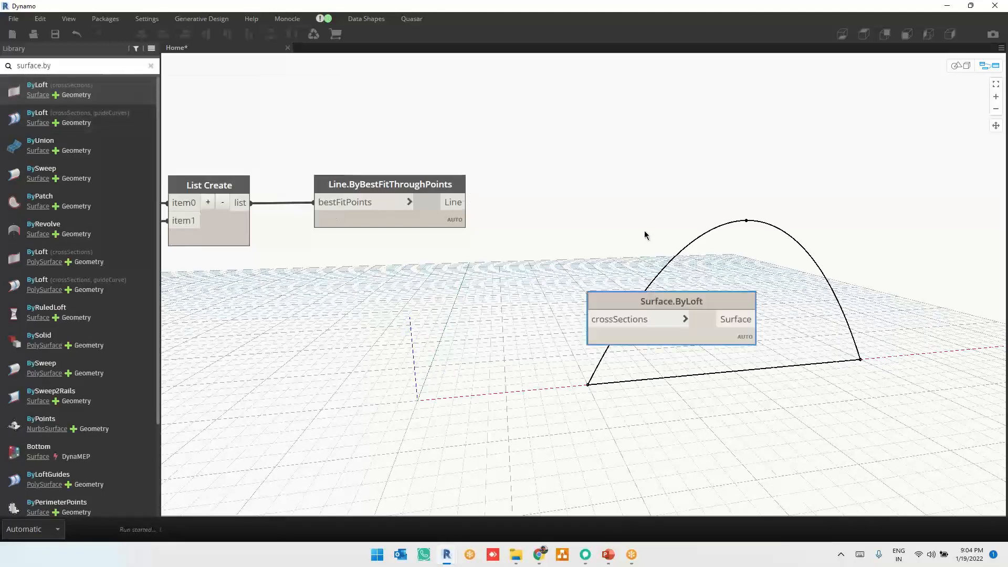
drag(628, 302, 643, 128)
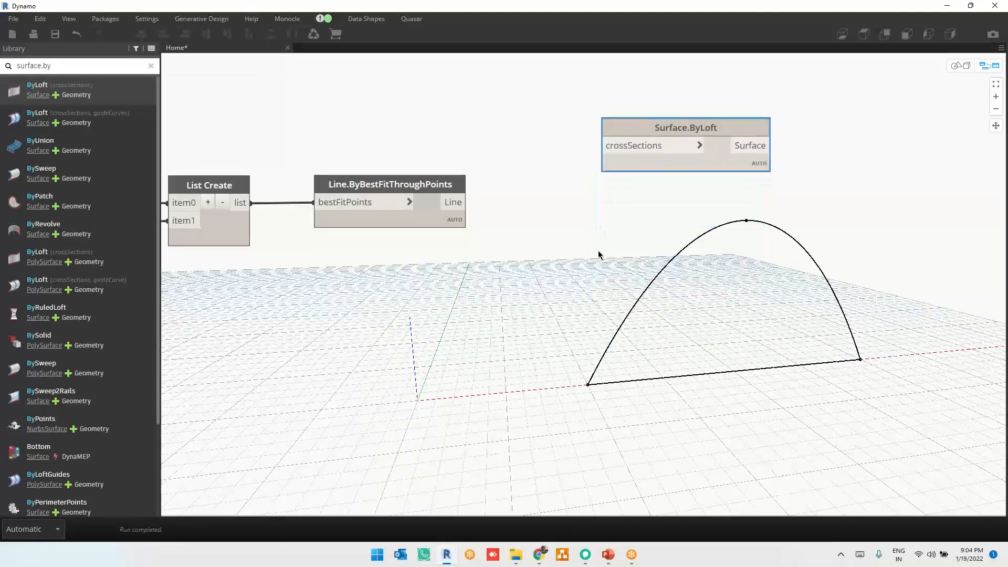
Try connecting the Line output of Line.ByBestFitThroughPoints to the crossSections input of Surface.ByLoft, and detach it again
scroll(629, 84, up, 3)
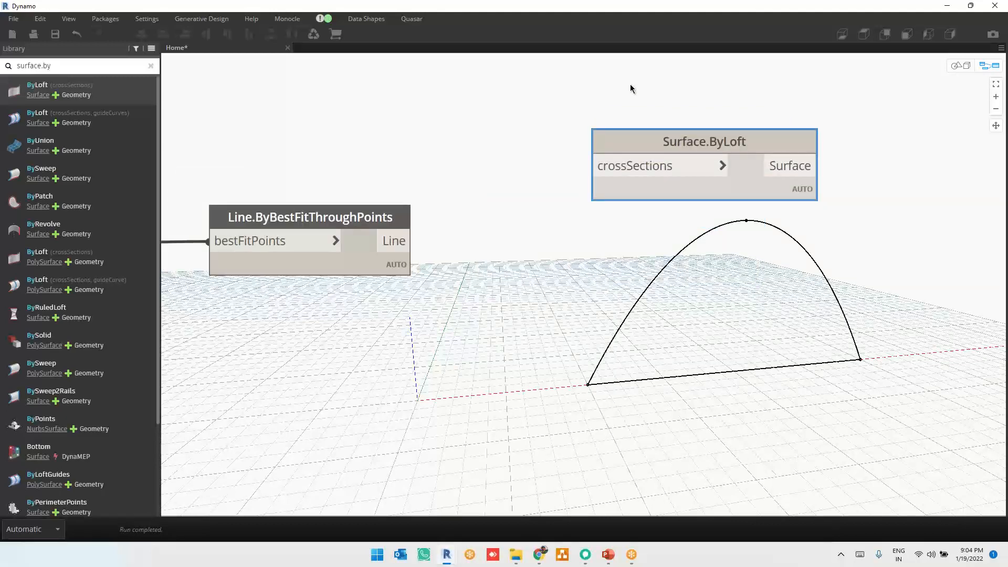
click(404, 241)
click(580, 167)
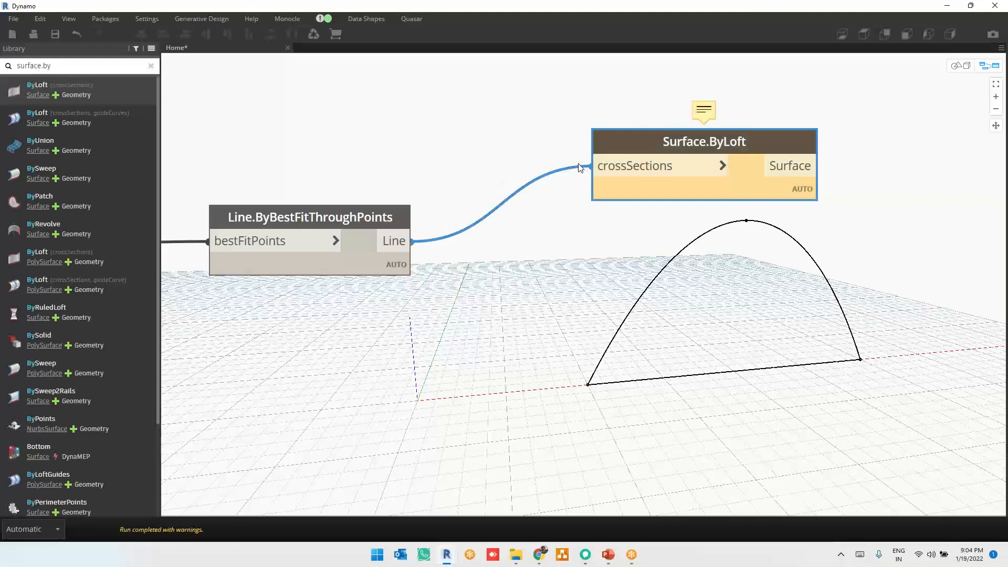
click(637, 167)
click(439, 157)
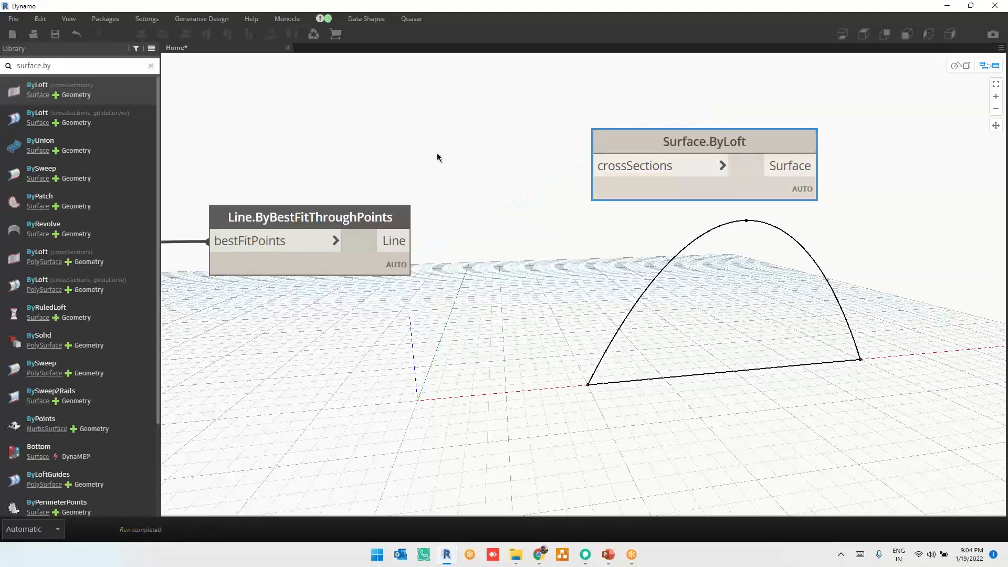
Move the Surface.ByLoft node and the whole best-fit line node group aside, clear of the NURBS curve nodes
scroll(439, 157, down, 3)
drag(602, 146, 641, 255)
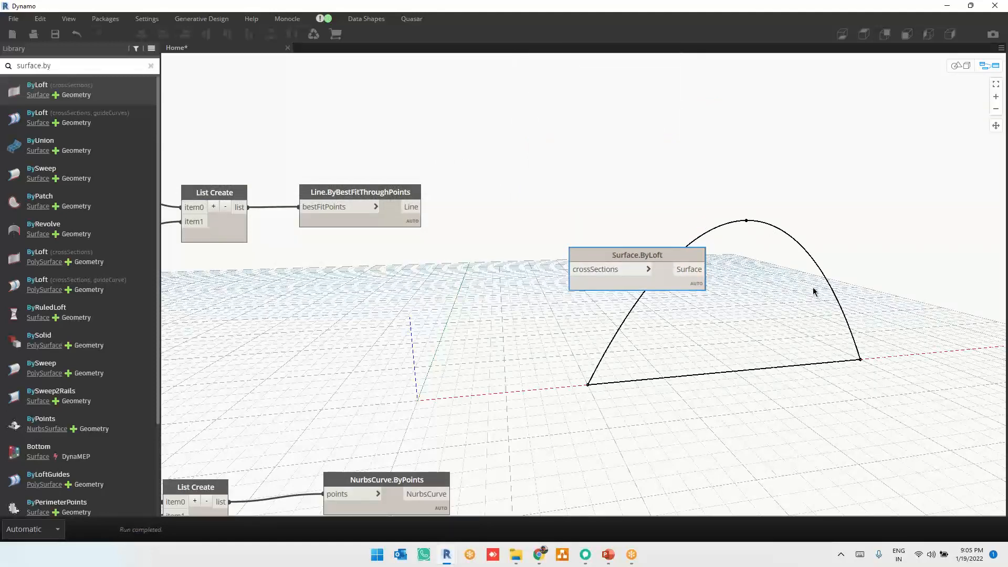
scroll(812, 288, down, 5)
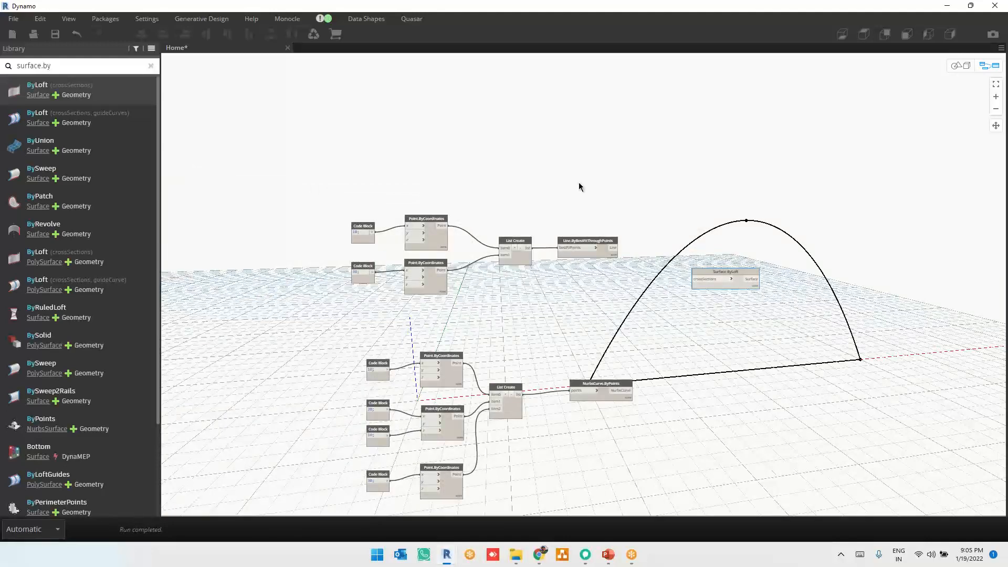
drag(579, 183, 292, 317)
scroll(627, 326, down, 3)
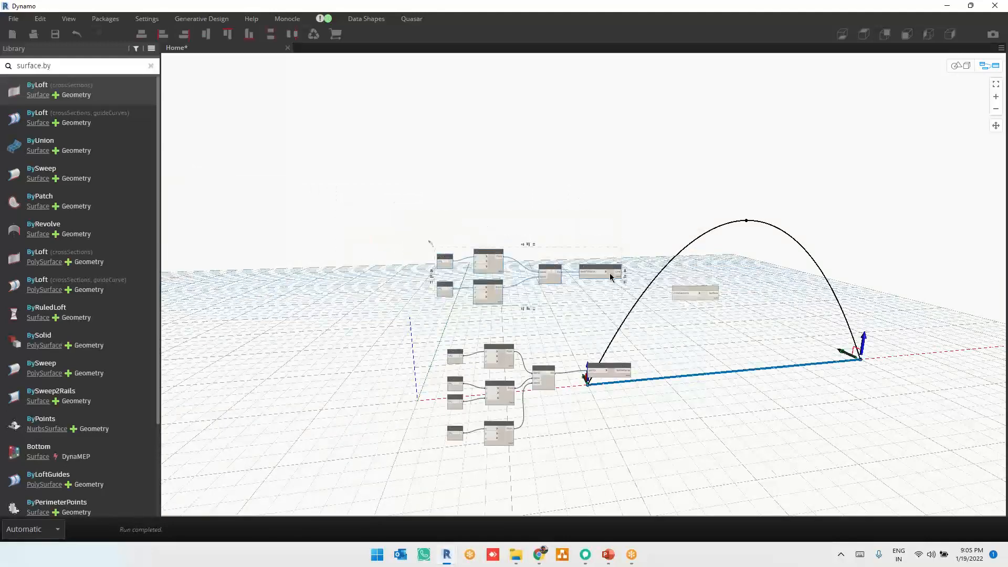
drag(609, 273, 274, 229)
click(628, 469)
Duplicate the whole NURBS curve node group, from code blocks to NurbsCurve.ByPoints, and place the copy below the original
scroll(627, 468, up, 2)
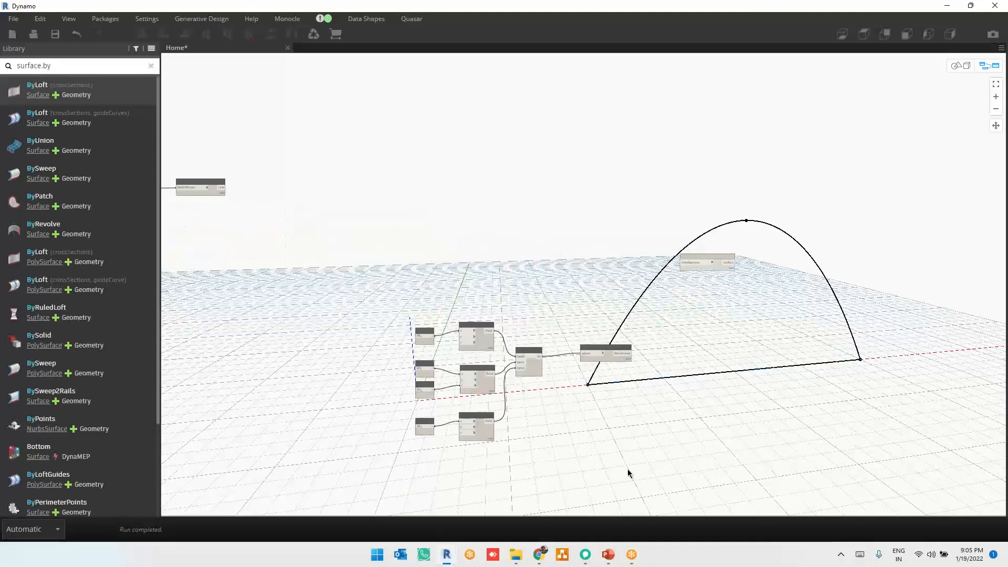
scroll(627, 468, up, 3)
click(582, 269)
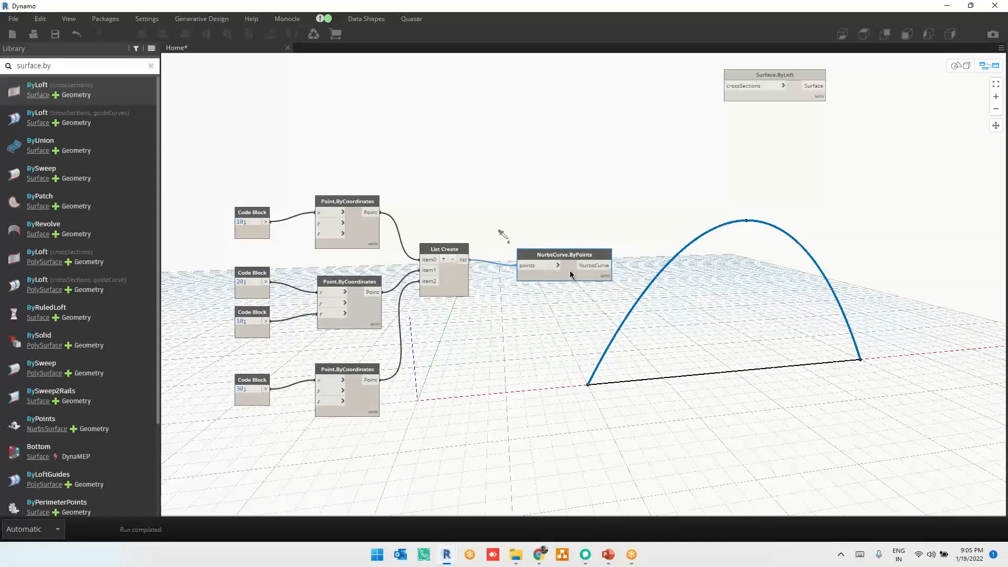
drag(570, 273, 570, 271)
scroll(572, 174, down, 3)
drag(572, 174, 371, 382)
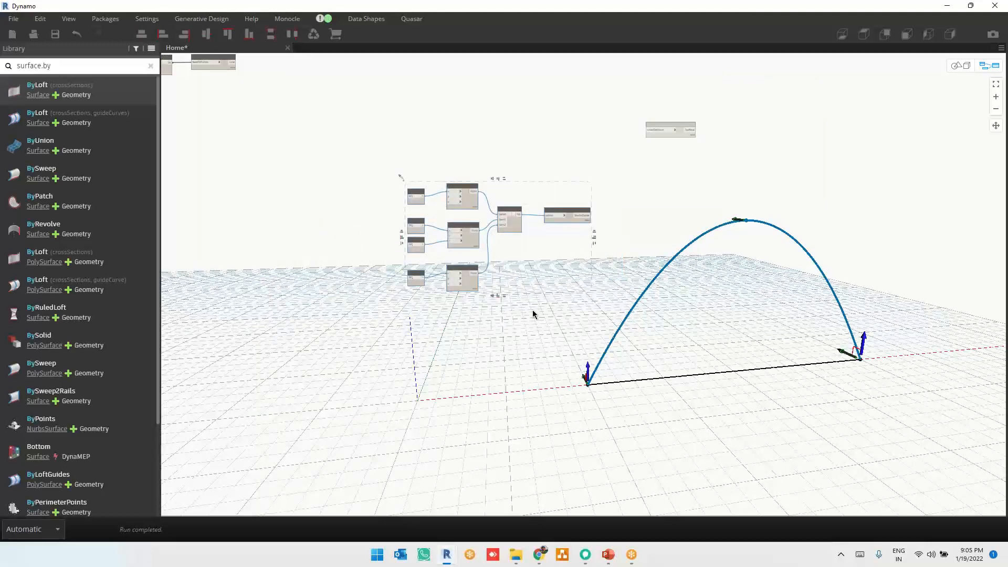
key(ctrl+c)
key(ctrl+v)
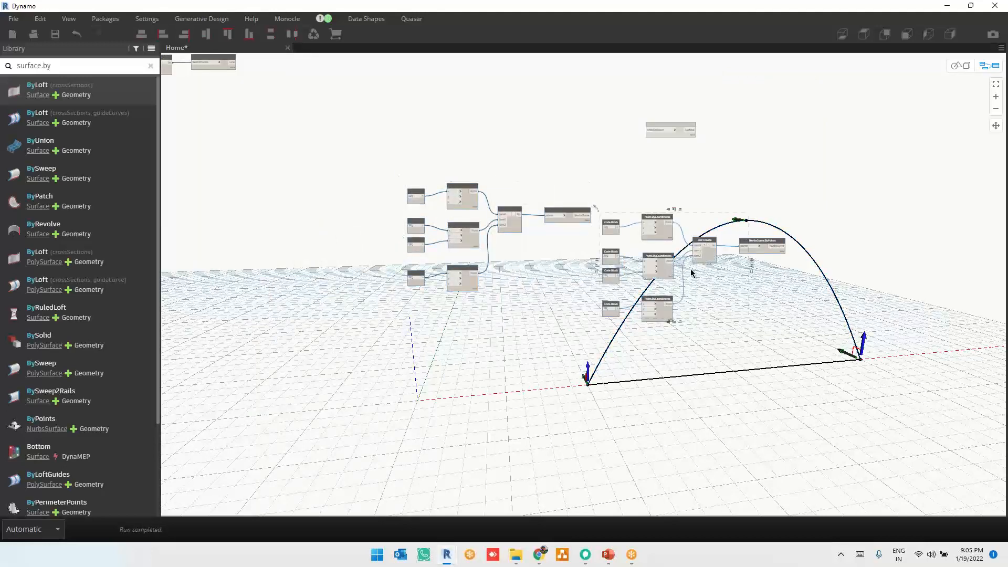
drag(622, 301, 499, 468)
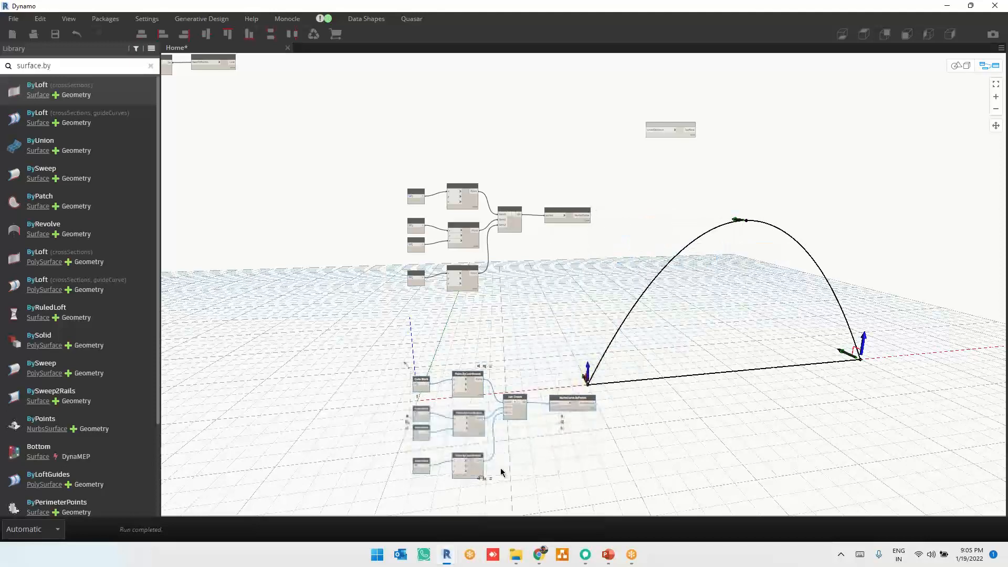
scroll(514, 497, up, 4)
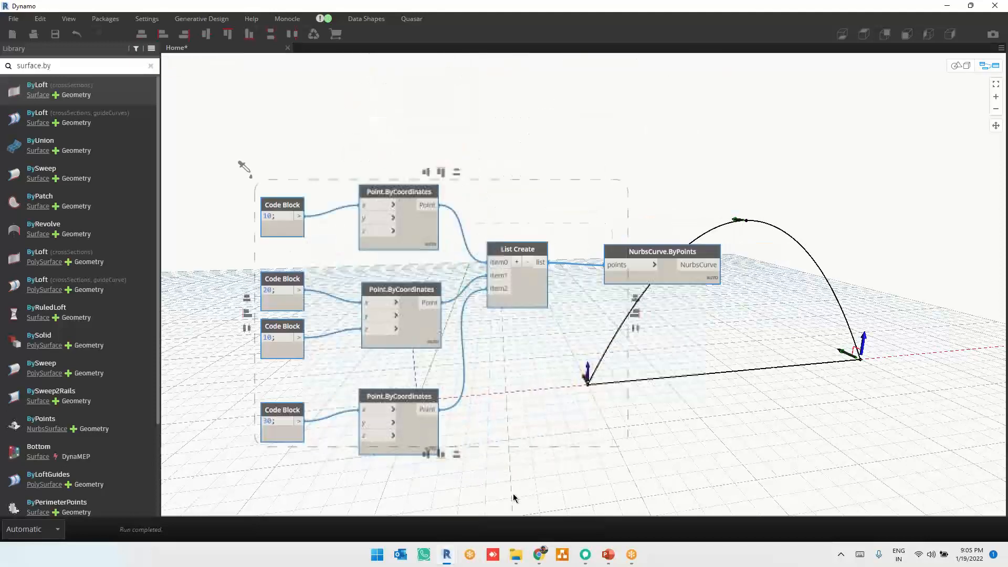
Connect the code block with 10 to the y input of the first Point.ByCoordinates node in the copied group
click(296, 156)
double_click(269, 217)
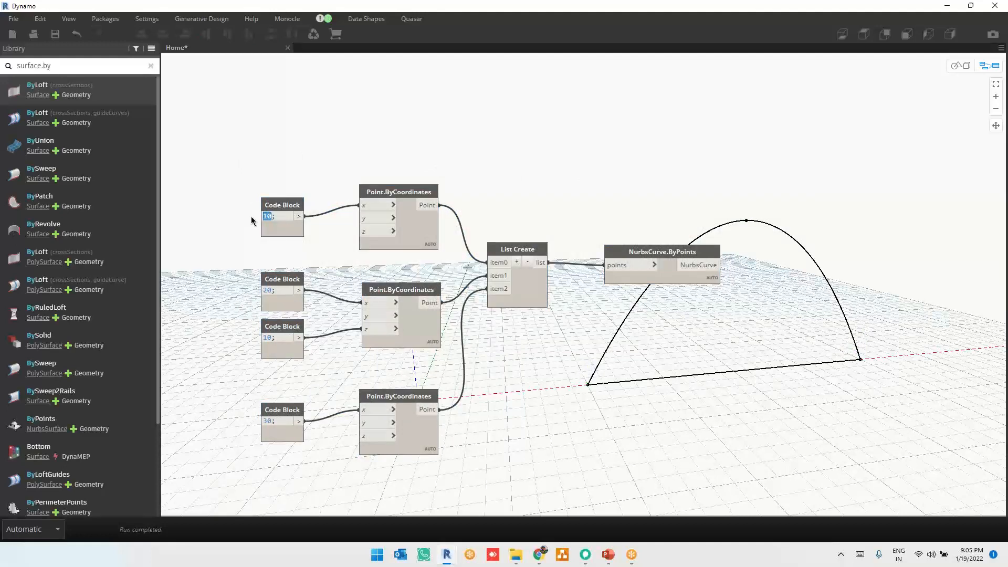
click(349, 269)
click(404, 225)
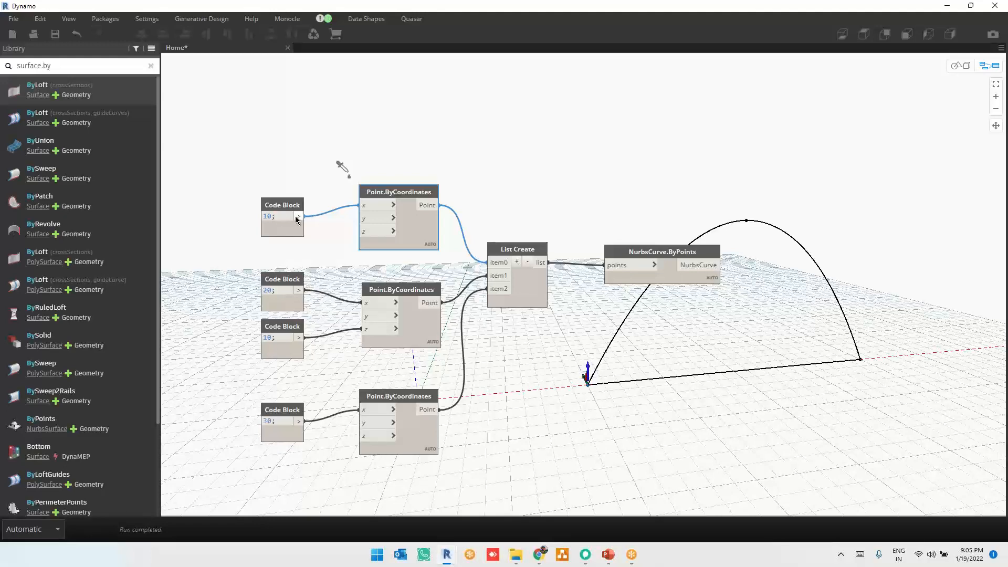
drag(296, 219, 366, 222)
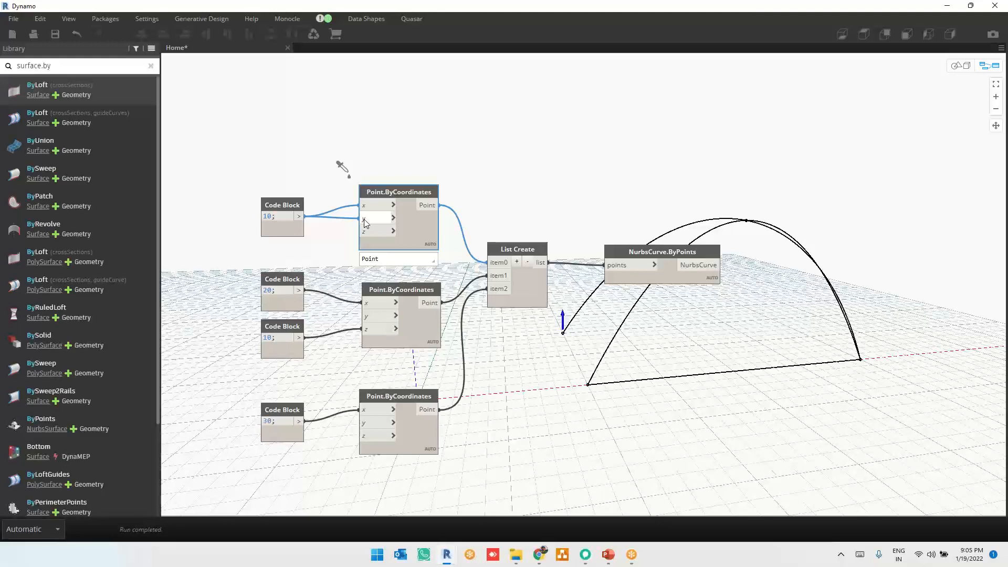
In the copied group, connect code block 20 to the second point's y input and code block 30 to the third point's y input
click(414, 329)
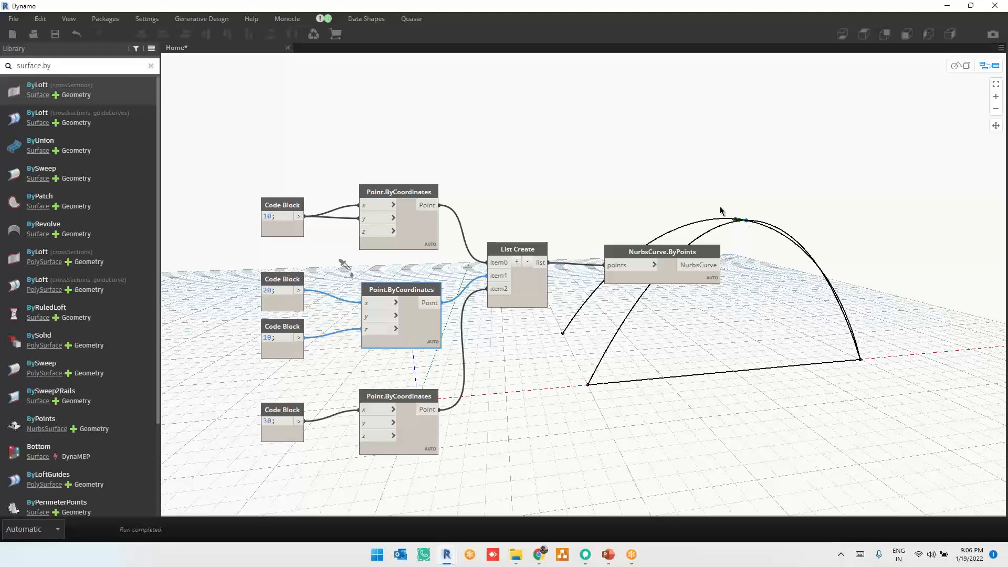
click(303, 290)
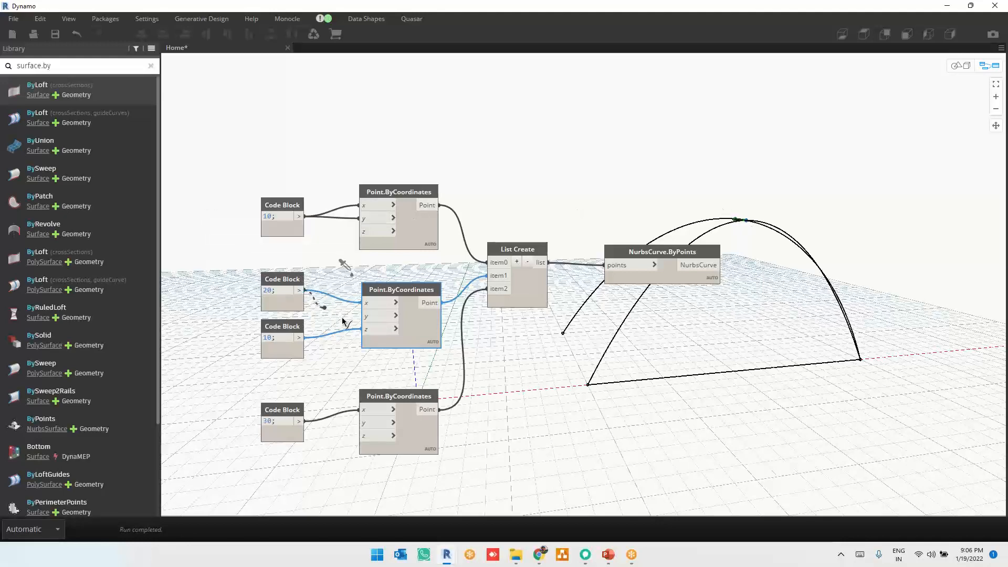
click(369, 317)
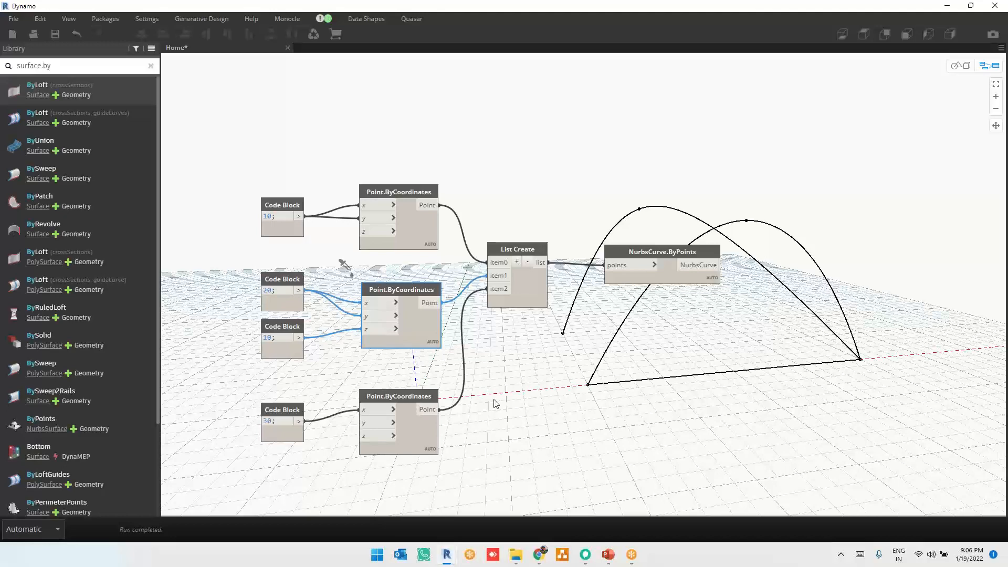
middle_drag(491, 385, 482, 357)
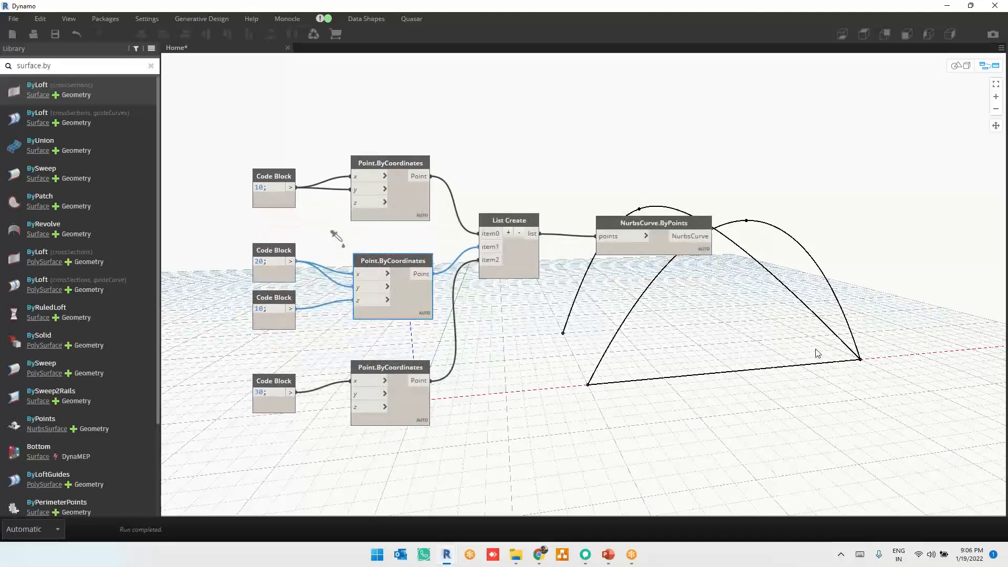
click(411, 411)
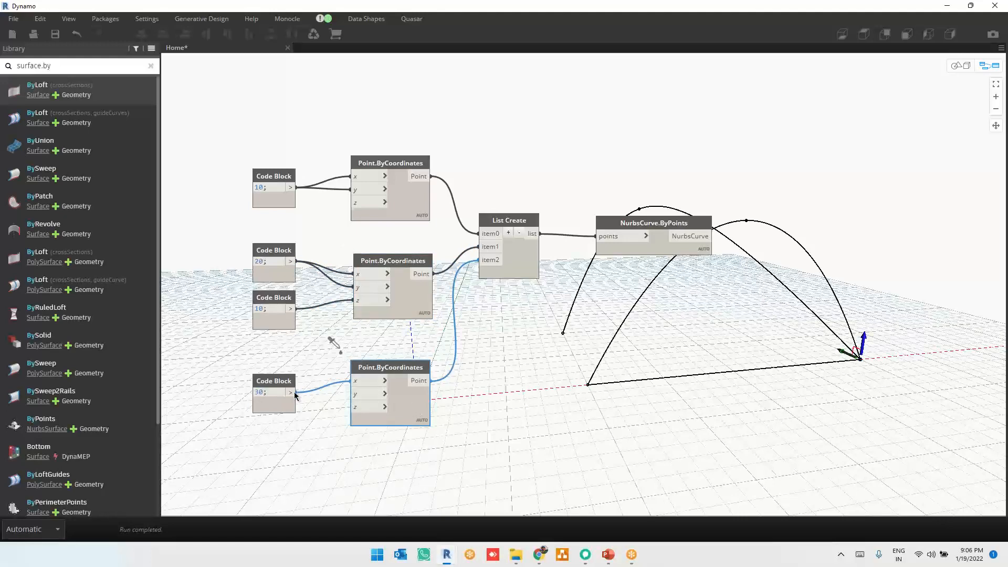
drag(290, 392, 353, 394)
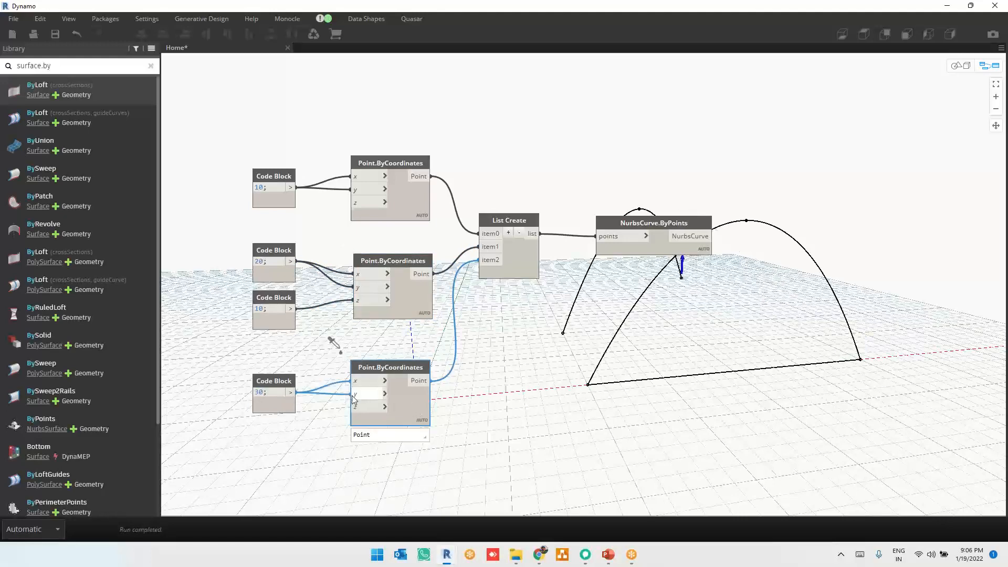
click(653, 366)
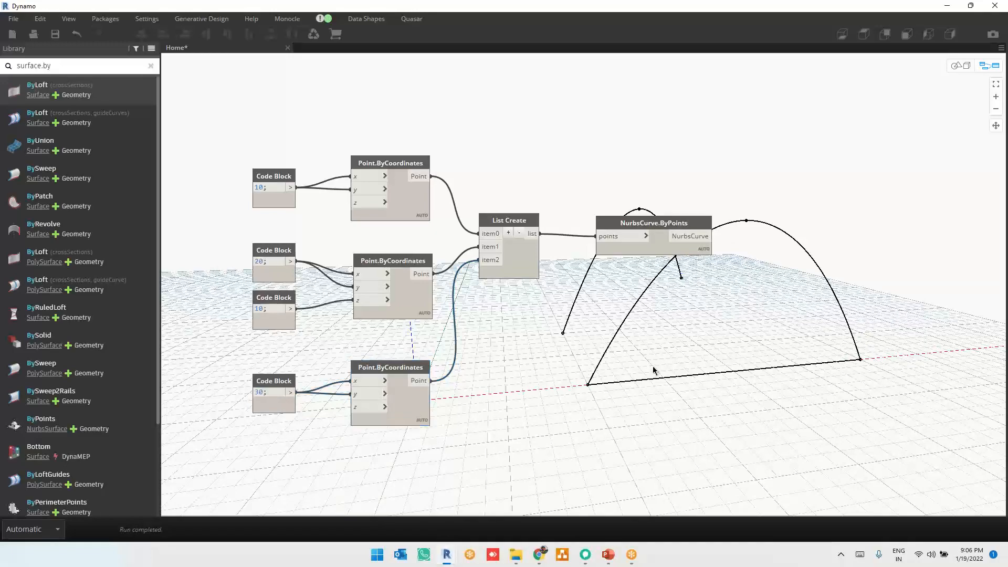
Add a second line 10; to the copied code block containing 30, and connect it to the third point's y input
key(ctrl+b)
right_drag(758, 368, 692, 379)
scroll(615, 272, down, 5)
right_drag(747, 336, 774, 324)
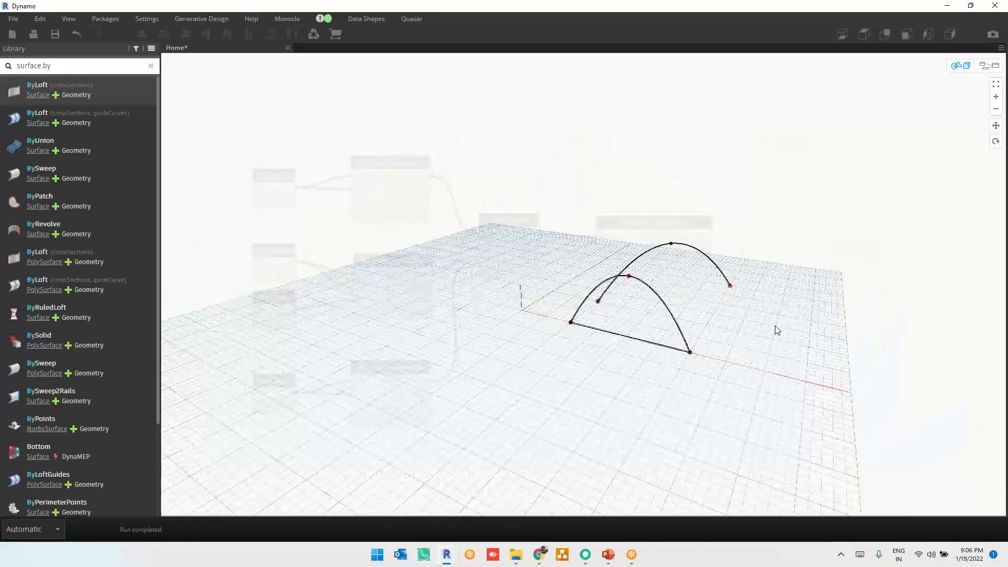
key(ctrl+b)
scroll(271, 411, up, 3)
click(279, 390)
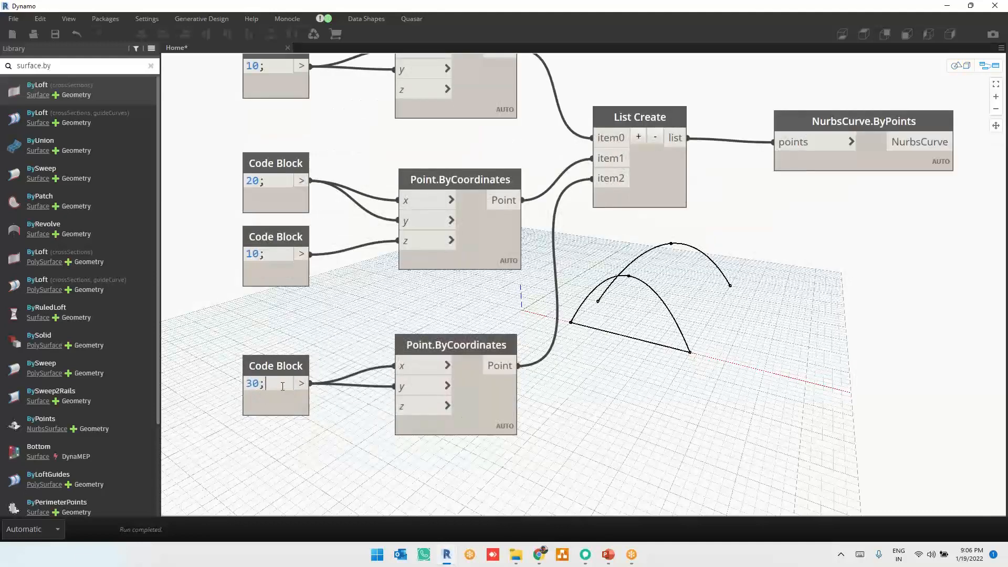
key(Return)
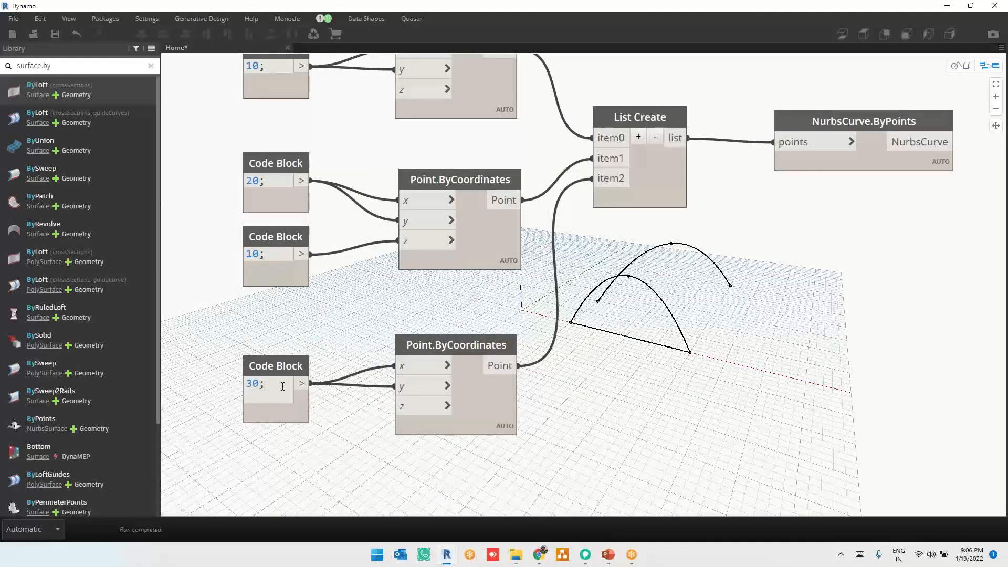
text(10;)
click(342, 426)
drag(302, 396, 385, 392)
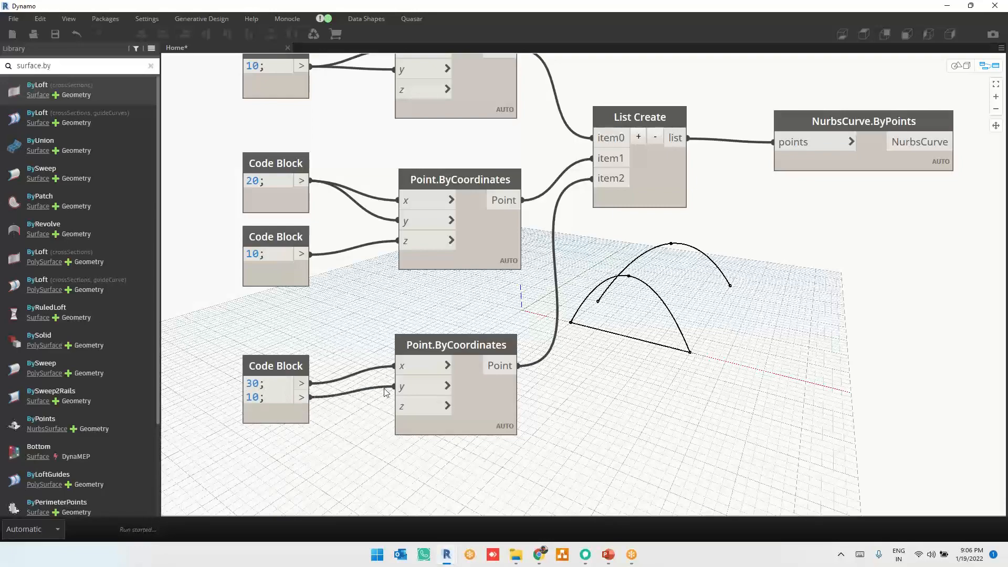
Add a second line 15; to the copied code block containing 20, and connect it to the middle point's y input
key(ctrl+b)
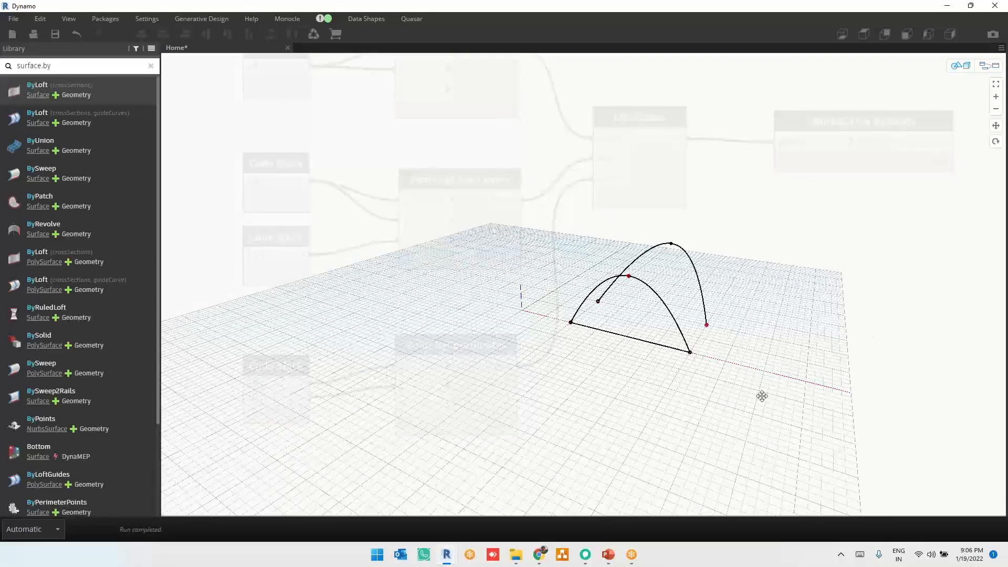
right_drag(760, 395, 698, 432)
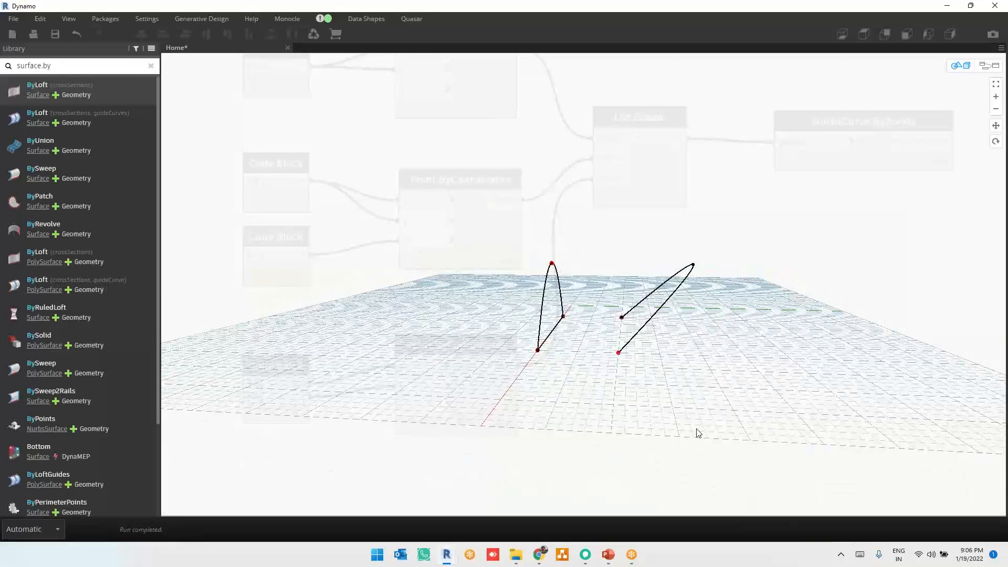
key(ctrl+b)
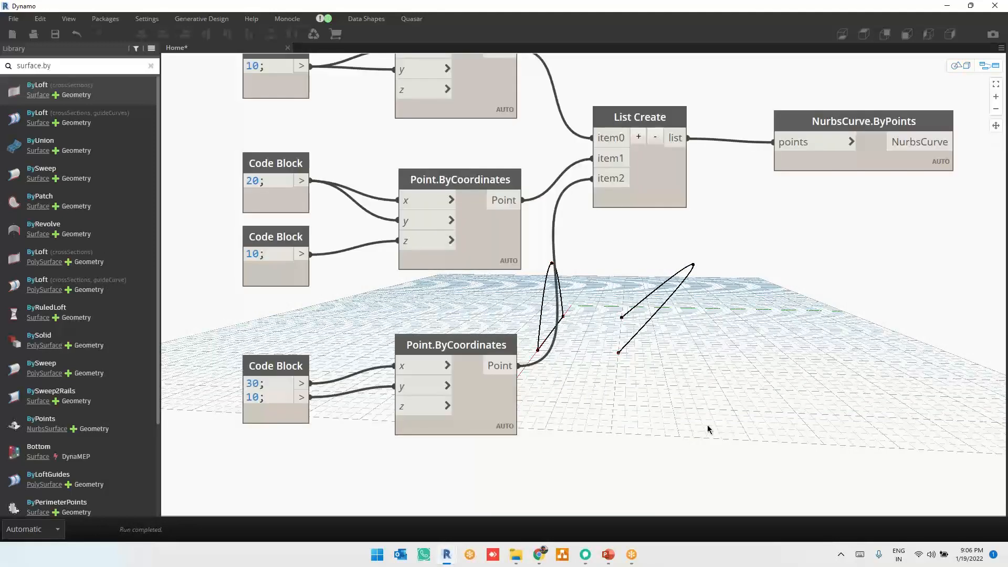
click(278, 180)
key(Return)
text(15)
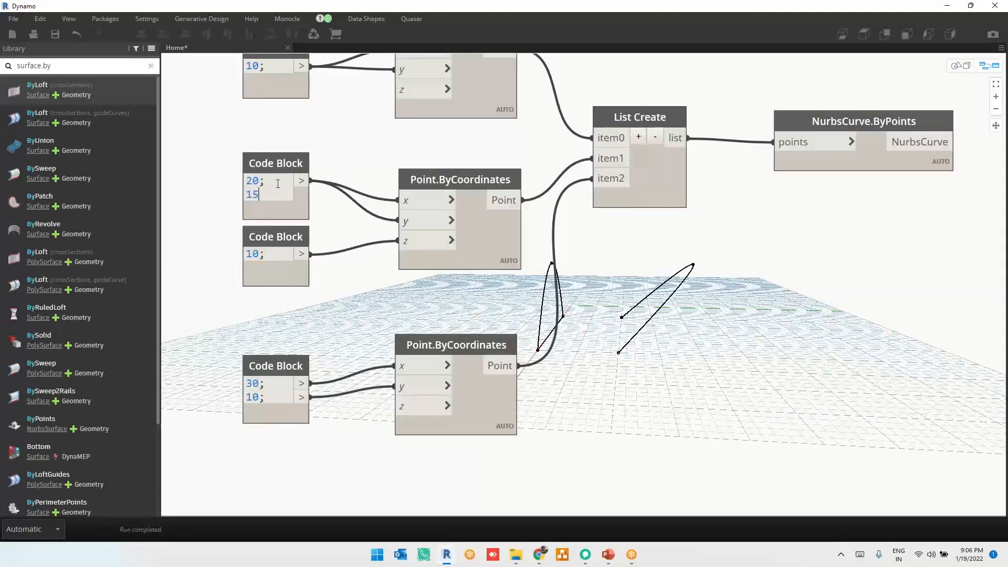
text(;)
click(331, 219)
drag(310, 194, 417, 223)
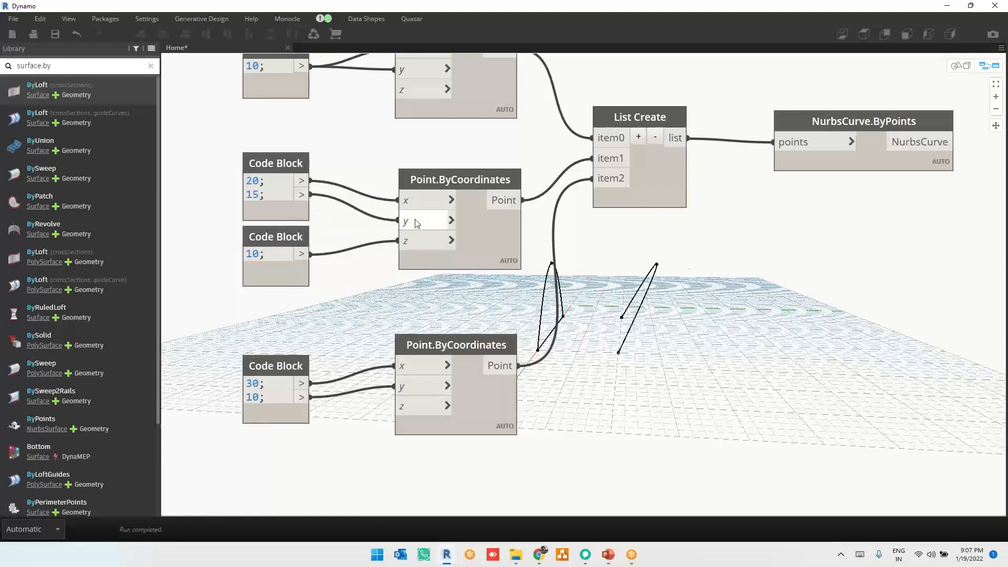
Examine both curves in the 3D preview from another angle, and return to an overview of the node graph
key(ctrl+b)
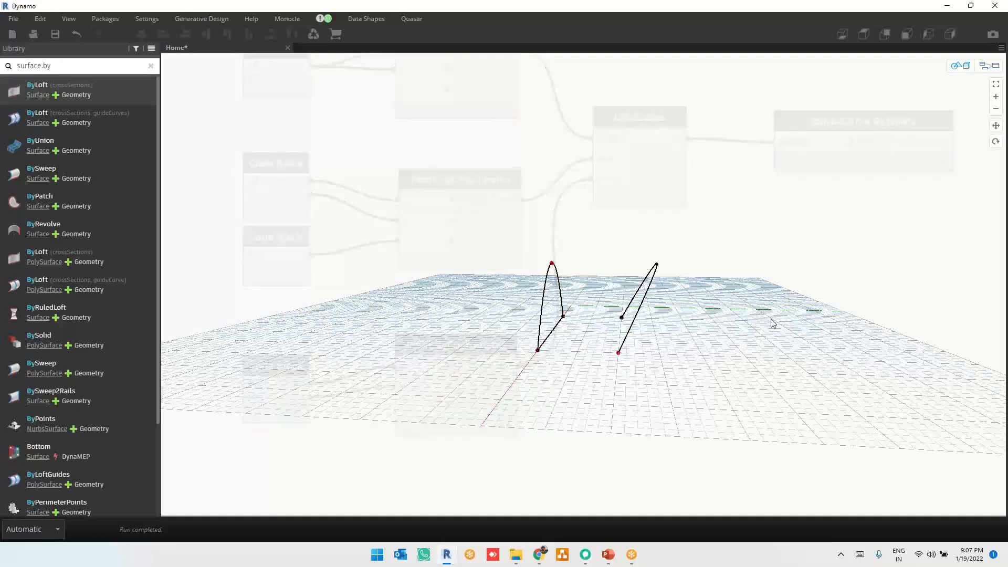
middle_drag(771, 319, 642, 356)
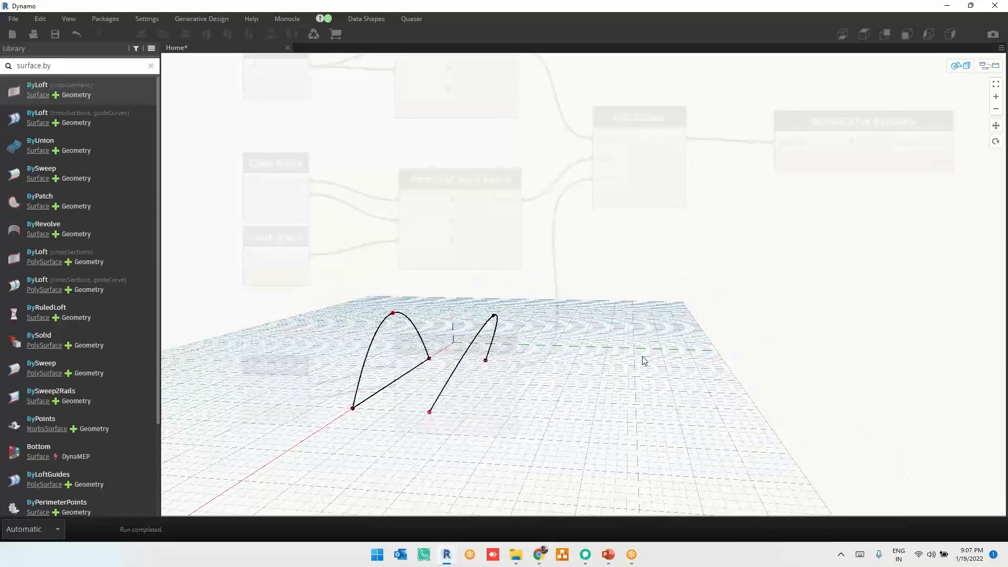
scroll(644, 360, down, 3)
key(ctrl+b)
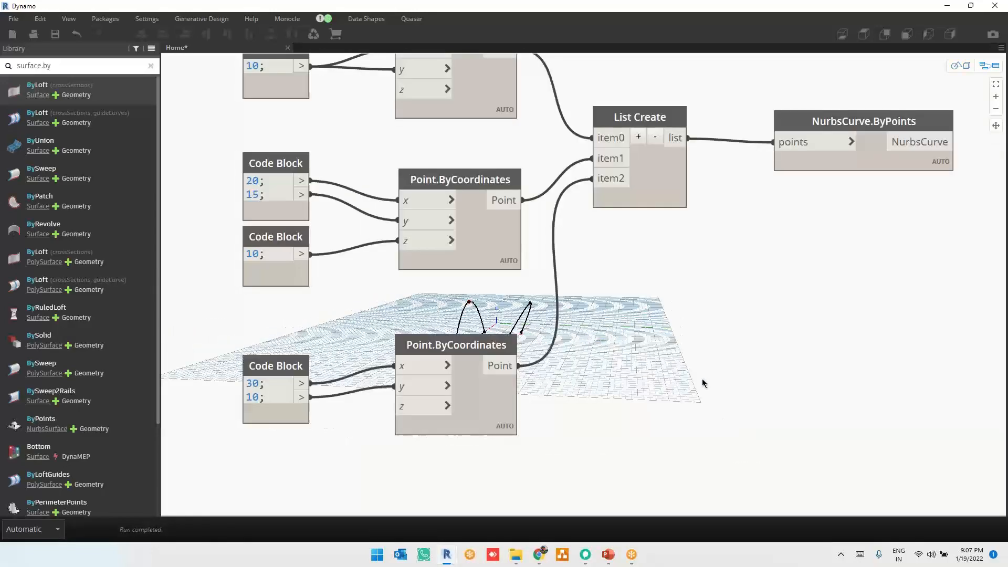
scroll(702, 383, down, 4)
scroll(590, 308, down, 3)
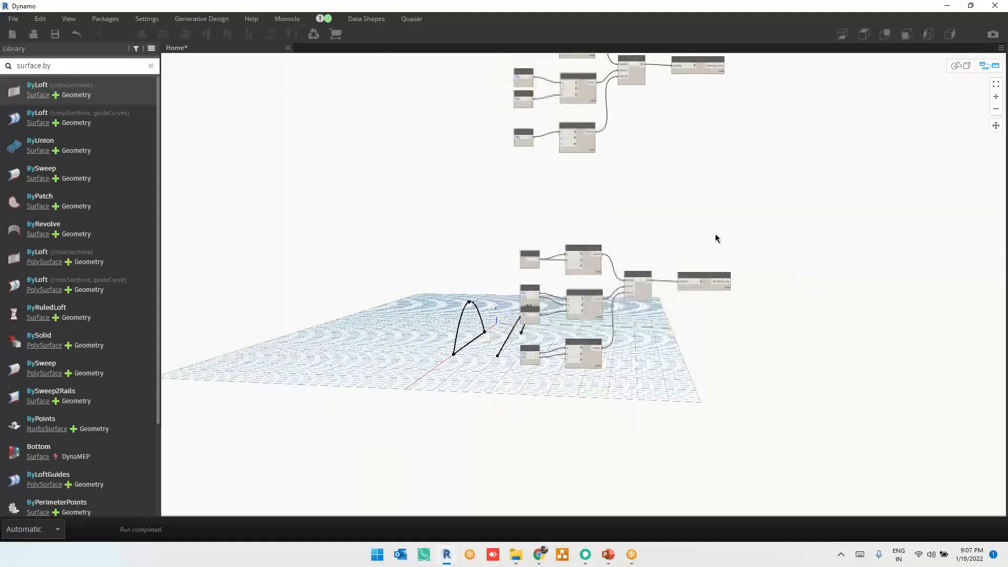
Highlight the copied node group and the original NurbsCurve.ByPoints node to examine their curves in the 3D preview
drag(736, 220, 522, 387)
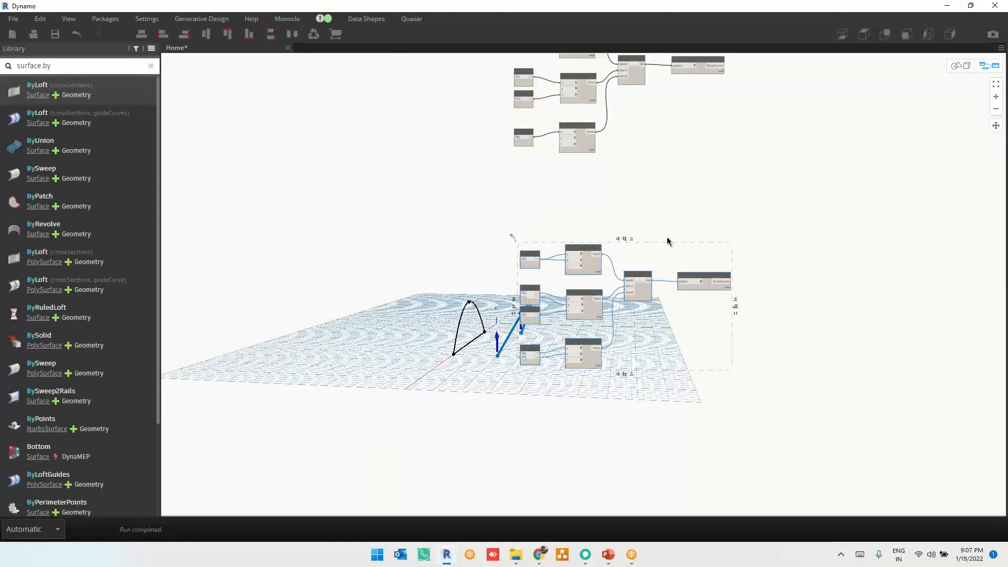
scroll(782, 276, up, 2)
middle_drag(655, 320, 603, 328)
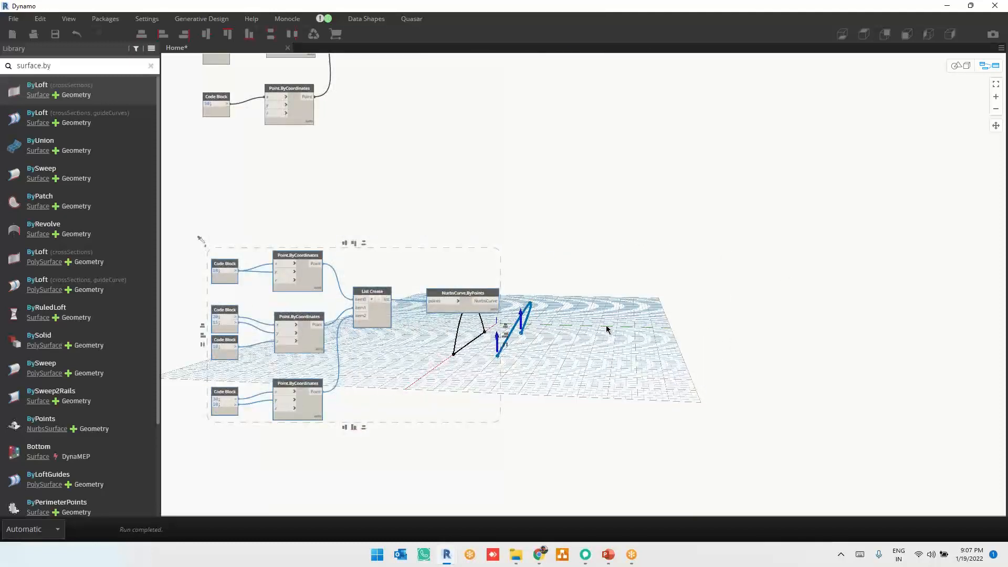
middle_drag(604, 268, 621, 391)
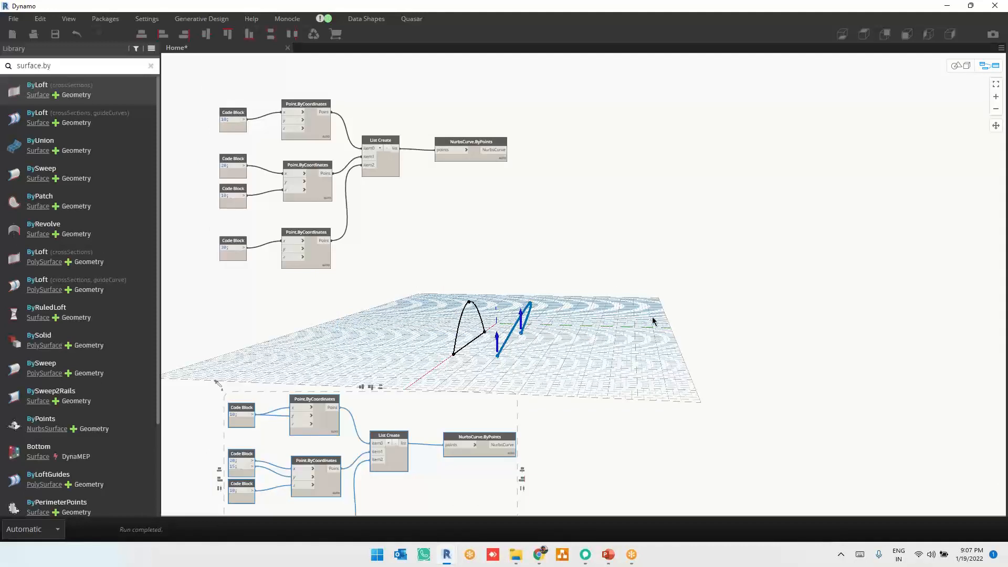
scroll(461, 128, up, 3)
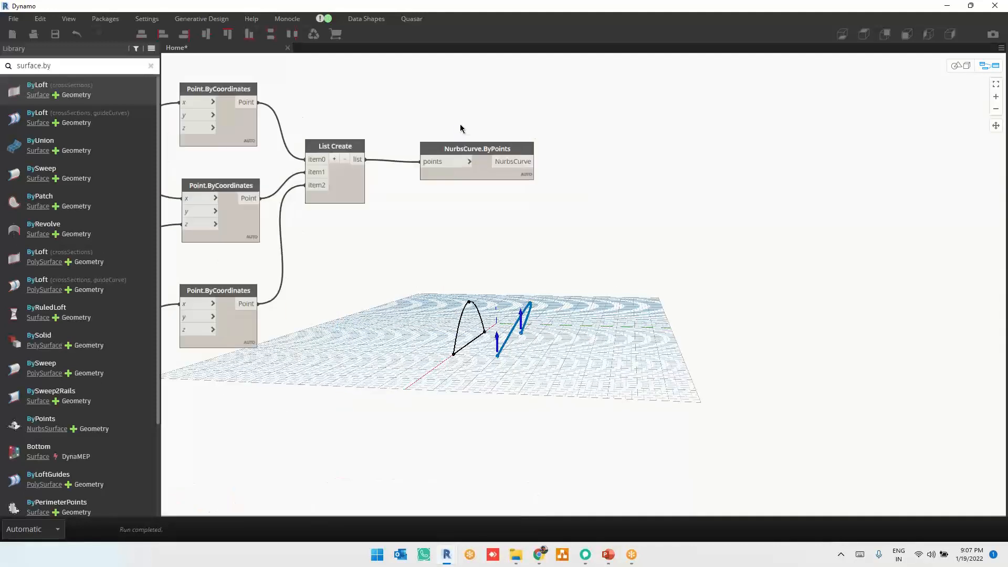
click(487, 169)
mouse_move(487, 169)
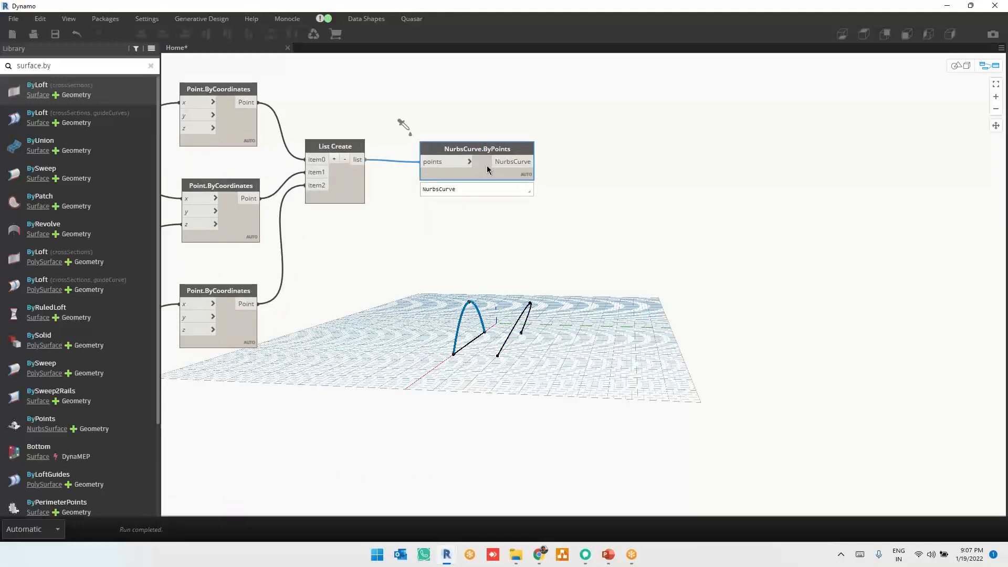
Add a Geometry.Translate node with x, y and z translation inputs, and connect the original NurbsCurve output to its geometry input
right_click(779, 148)
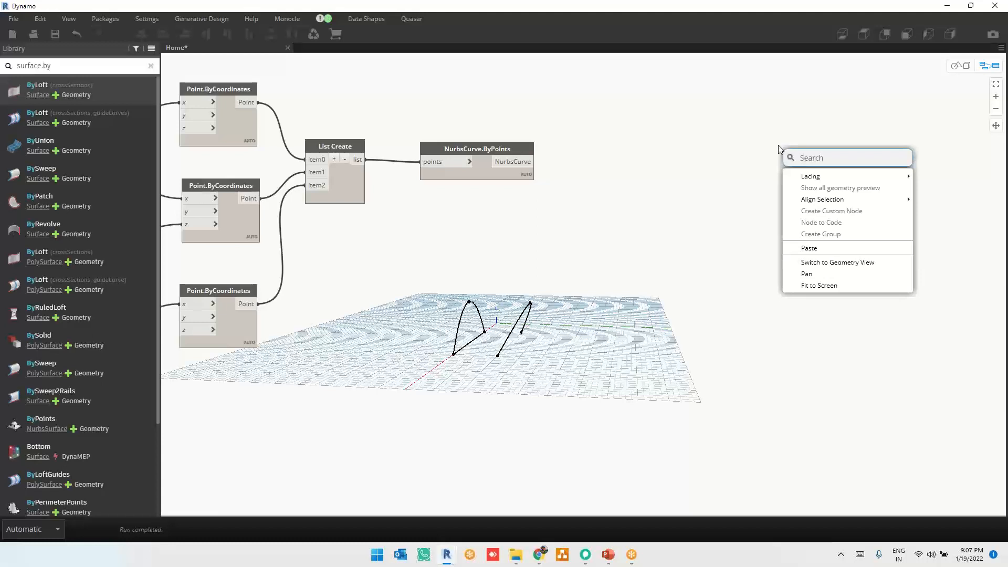
drag(78, 67, 1, 78)
text(geometry.tran)
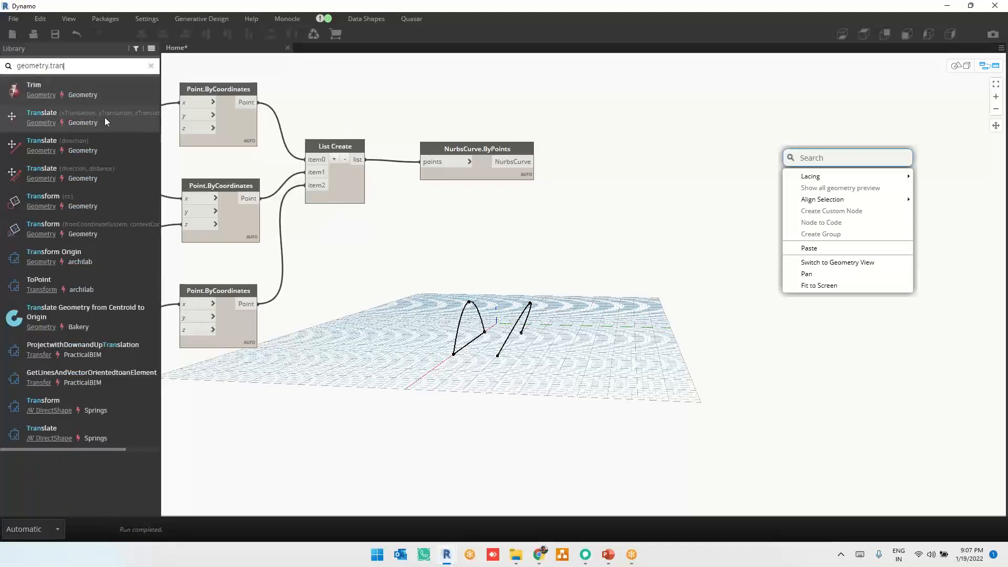
click(105, 118)
drag(698, 357, 749, 177)
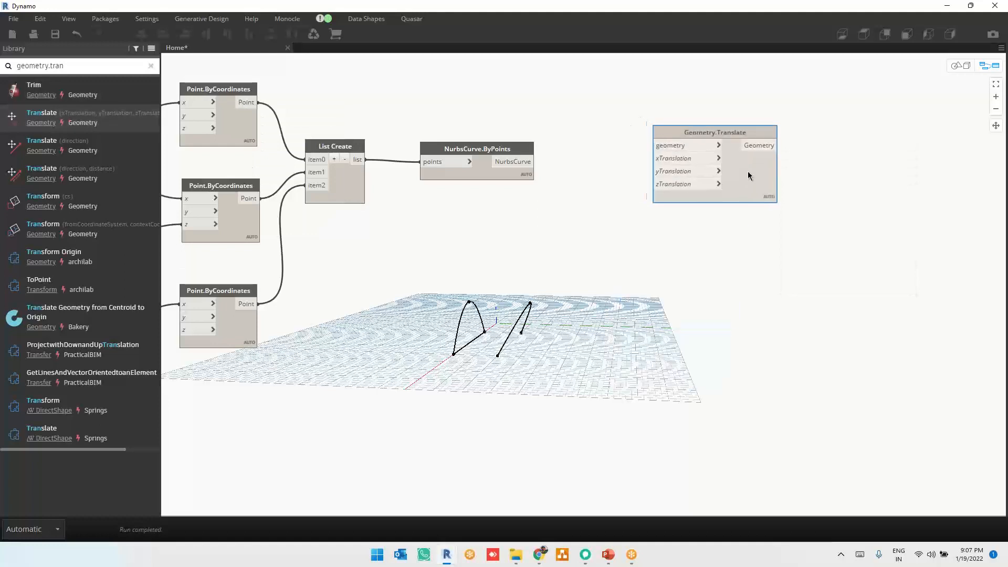
click(535, 162)
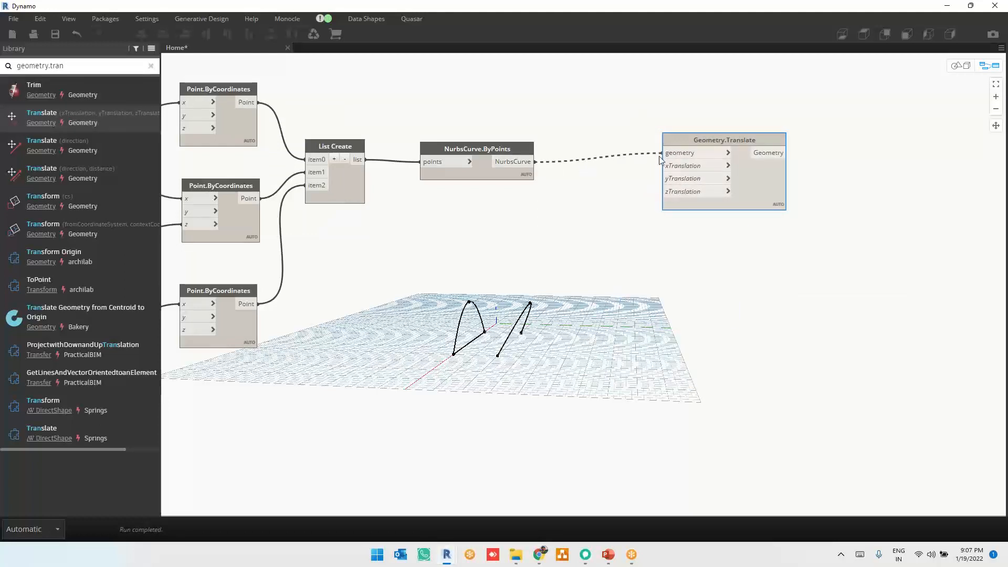
click(663, 152)
drag(693, 141, 720, 147)
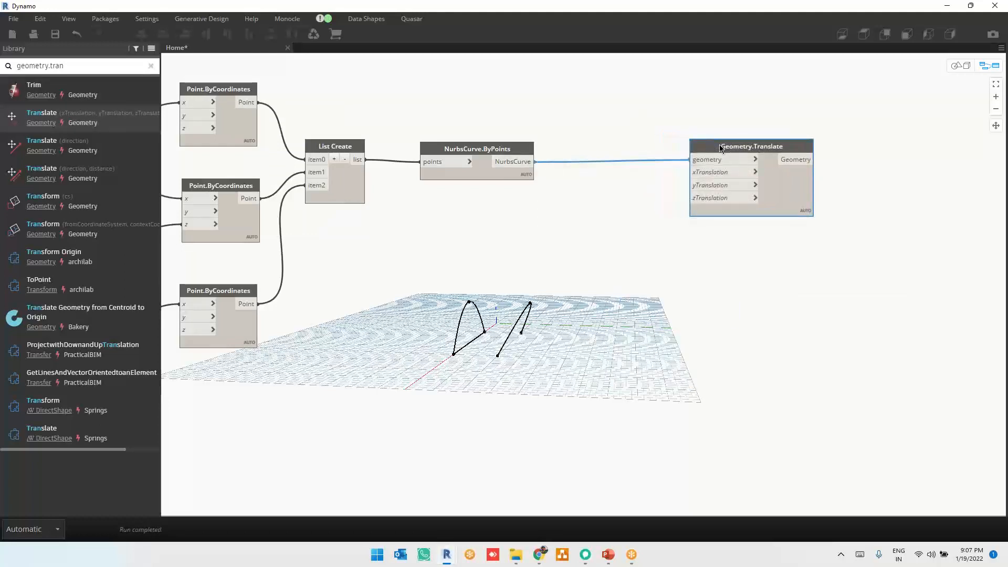
Create a code block with the value 40 and connect it to the yTranslation input of Geometry.Translate
double_click(641, 196)
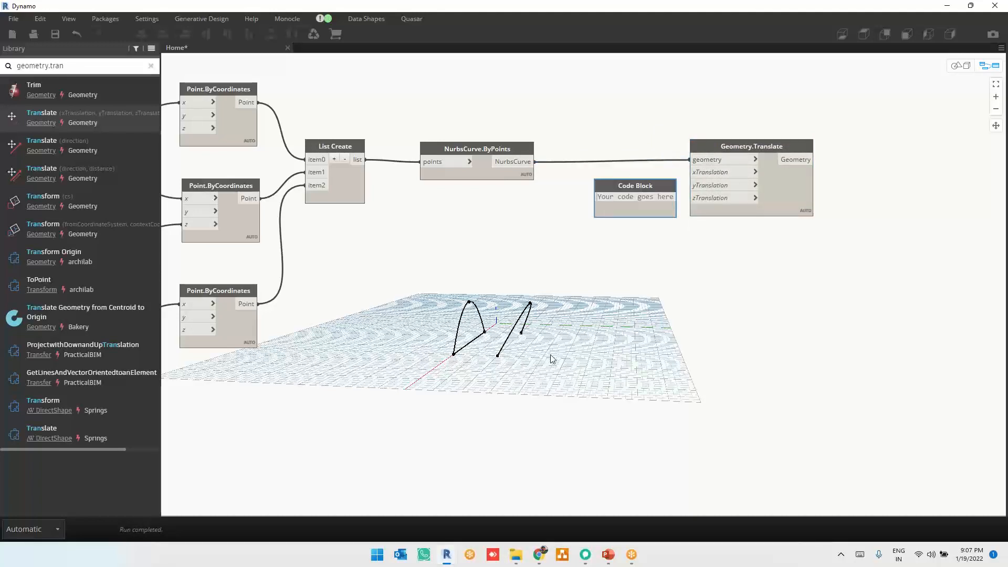
key(ctrl+b)
right_drag(472, 355, 499, 333)
scroll(518, 315, up, 6)
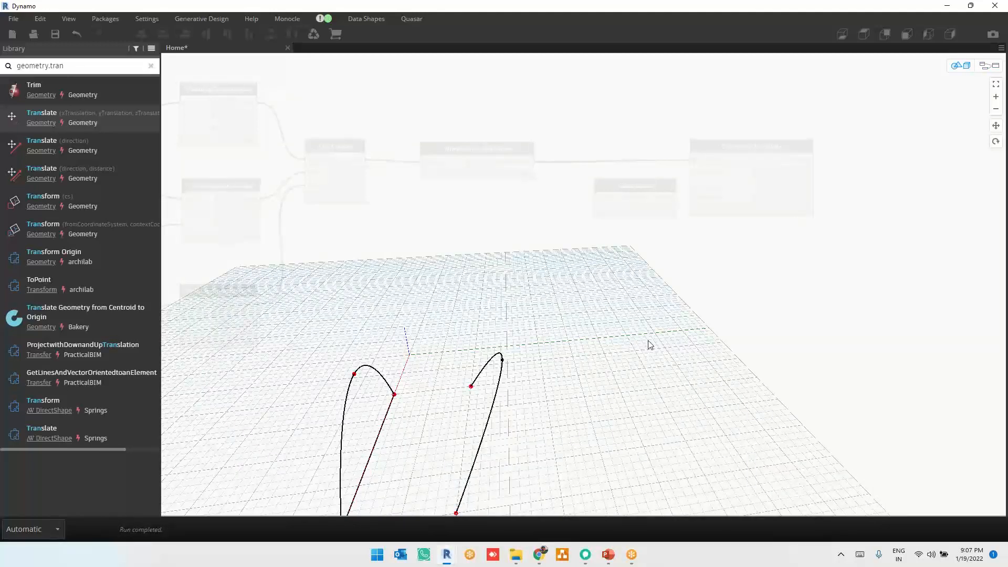
key(ctrl+b)
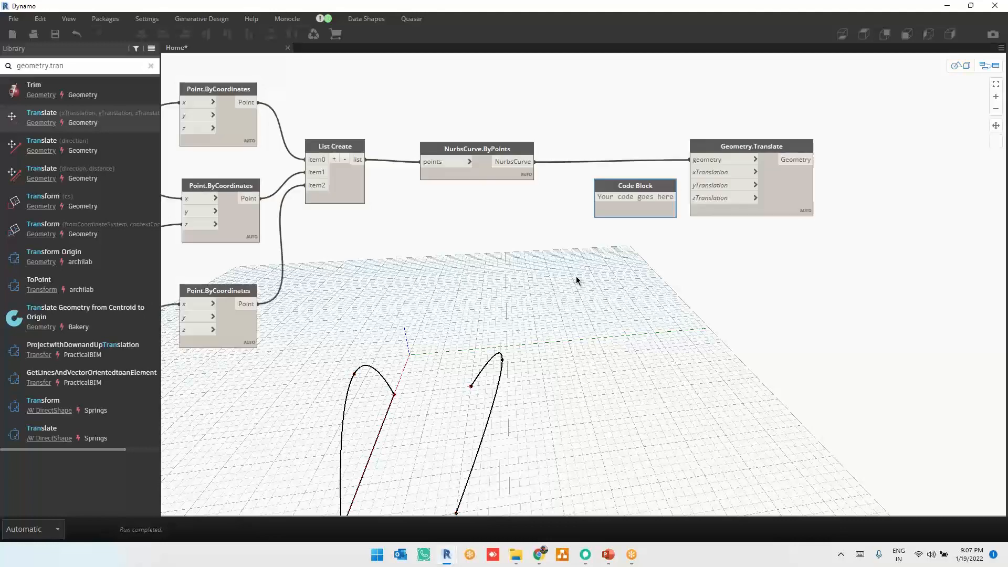
text(40)
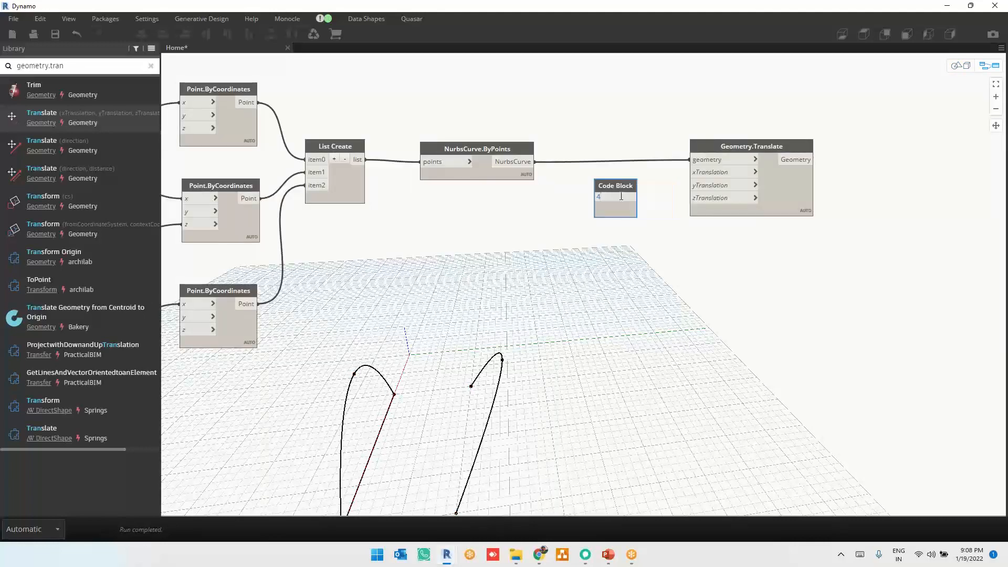
click(641, 334)
drag(632, 197, 689, 185)
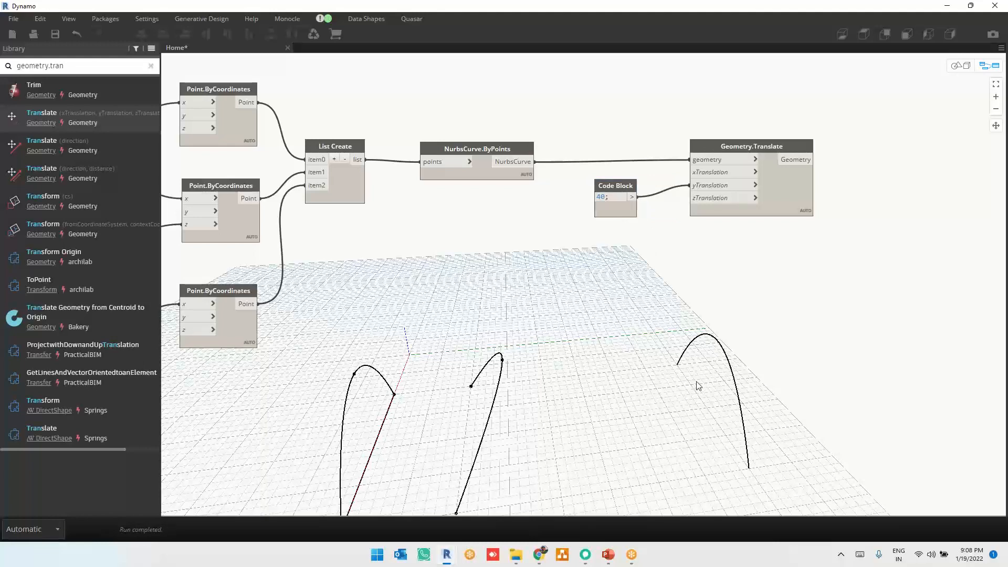
Examine the translated curve and the copied group's curve by highlighting the Geometry.Translate and copied NurbsCurve.ByPoints nodes
middle_drag(690, 387, 684, 347)
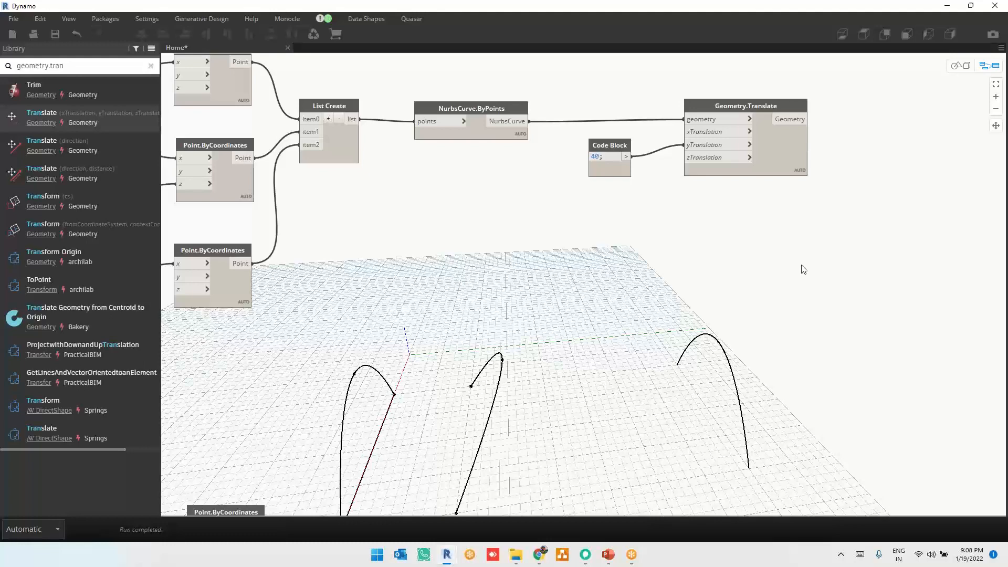
click(789, 147)
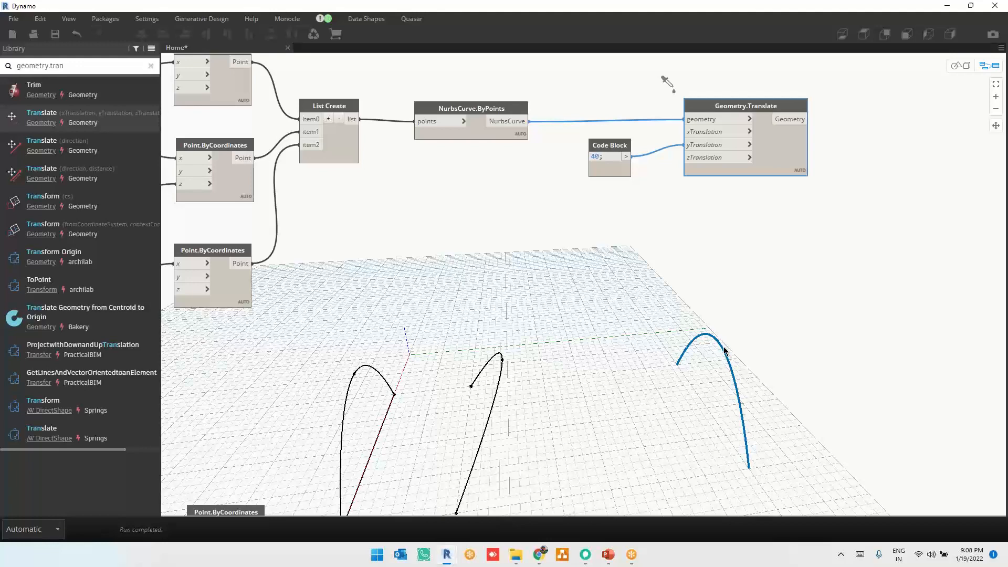
drag(839, 74, 579, 228)
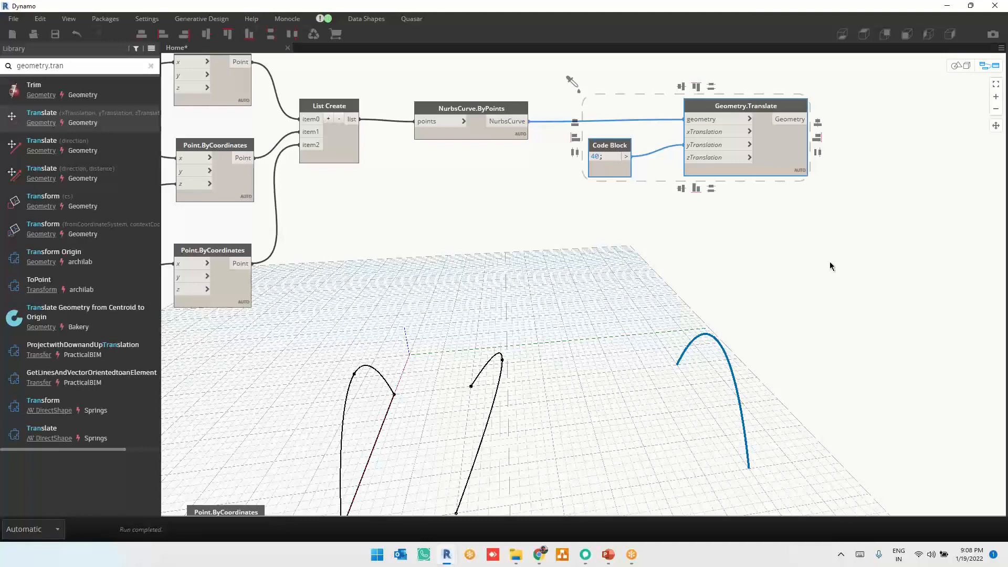
click(829, 265)
scroll(817, 269, down, 3)
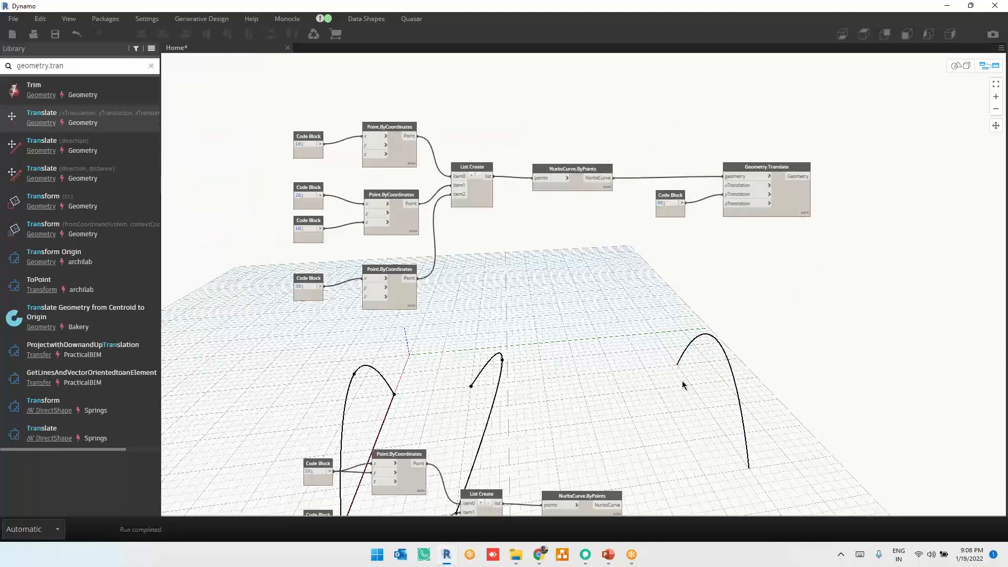
middle_drag(660, 353, 618, 272)
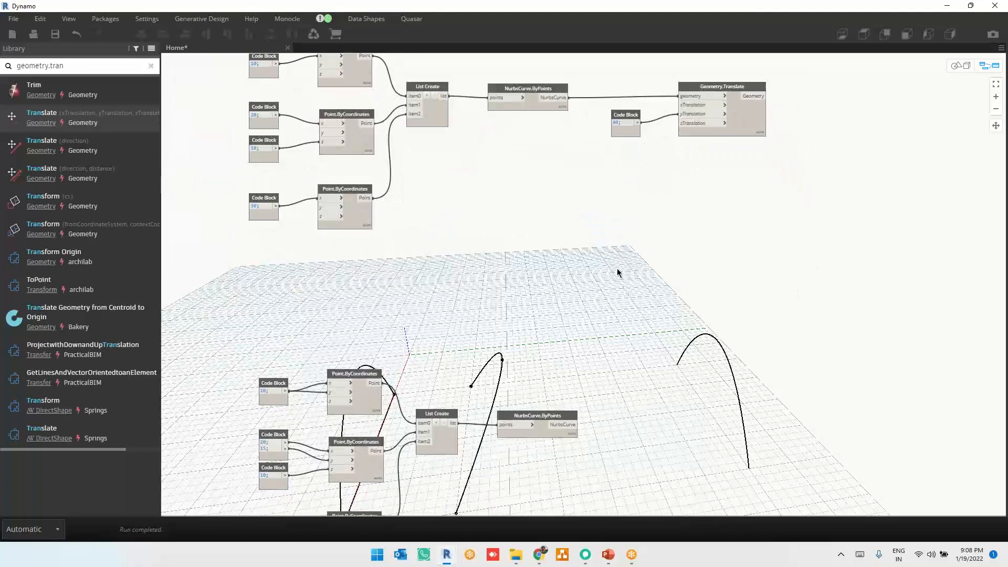
click(541, 431)
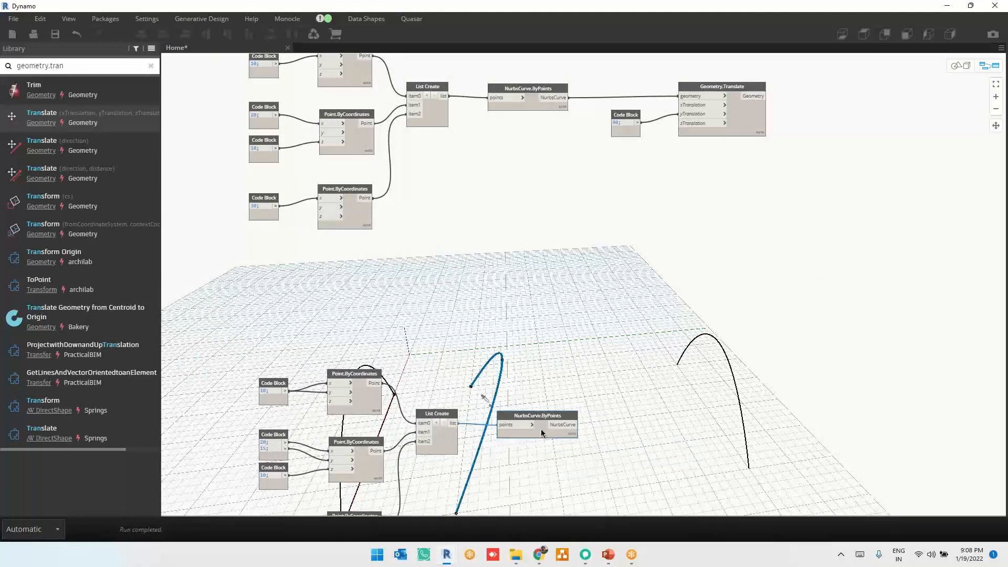
middle_drag(626, 345, 628, 382)
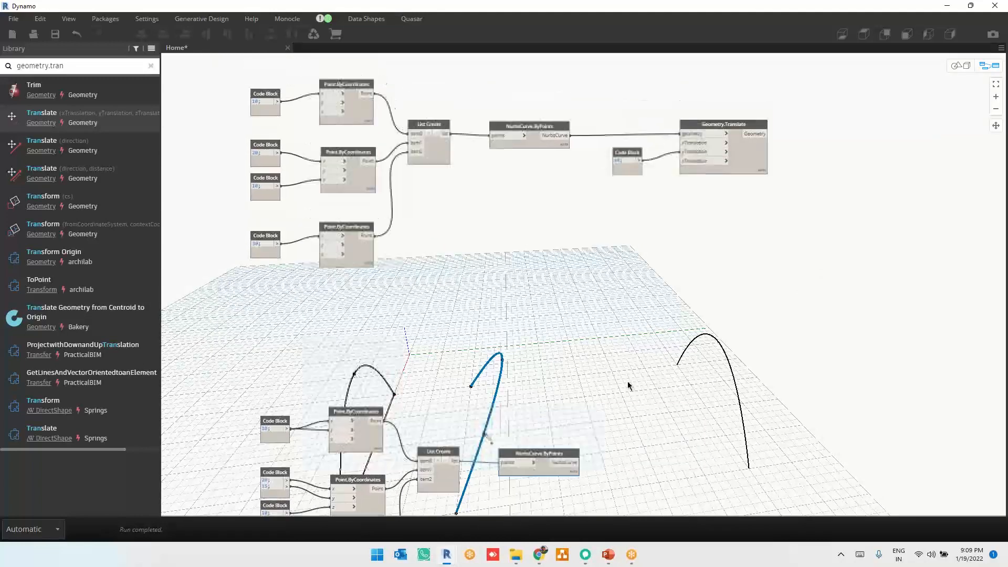
click(646, 347)
scroll(661, 427, down, 3)
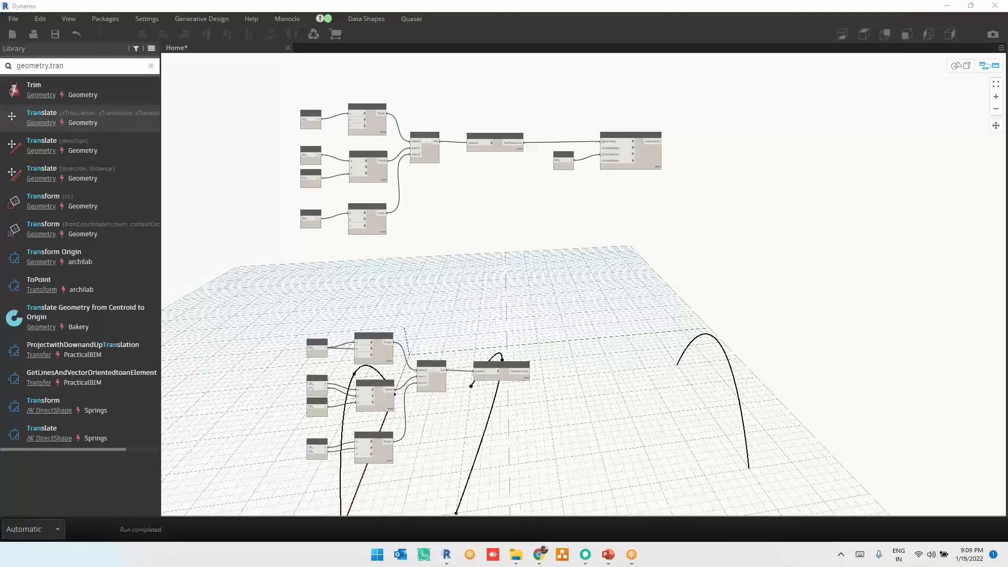
Compare the Geometry.Translate result with the curve from the copied NurbsCurve.ByPoints node again in the 3D preview
click(826, 438)
scroll(571, 126, up, 3)
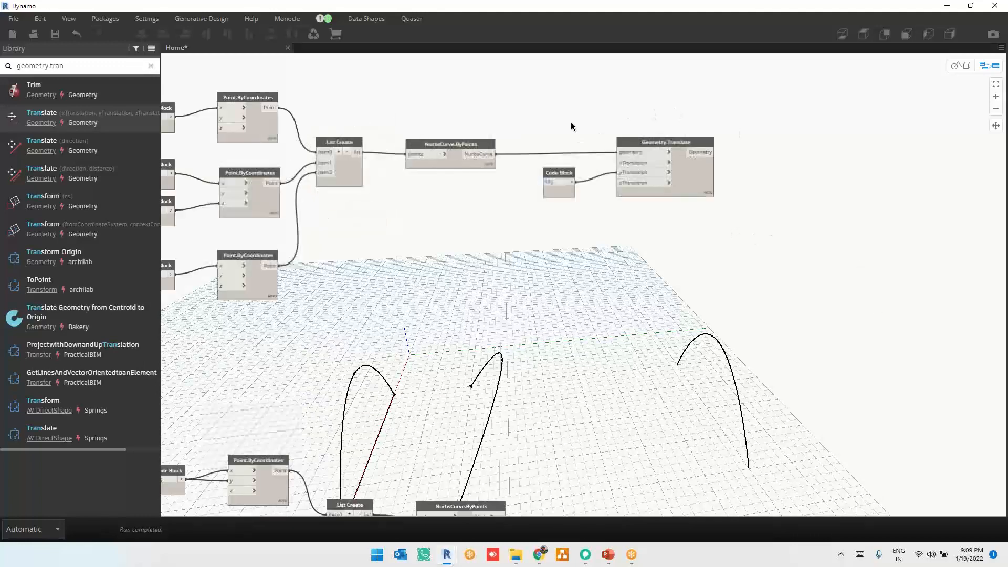
scroll(474, 112, up, 2)
click(725, 175)
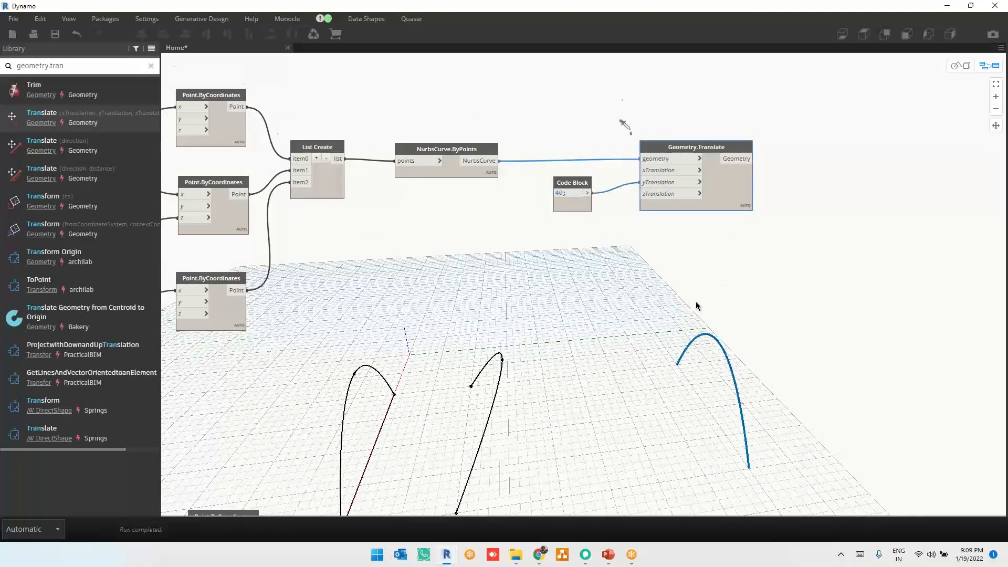
scroll(710, 227, down, 5)
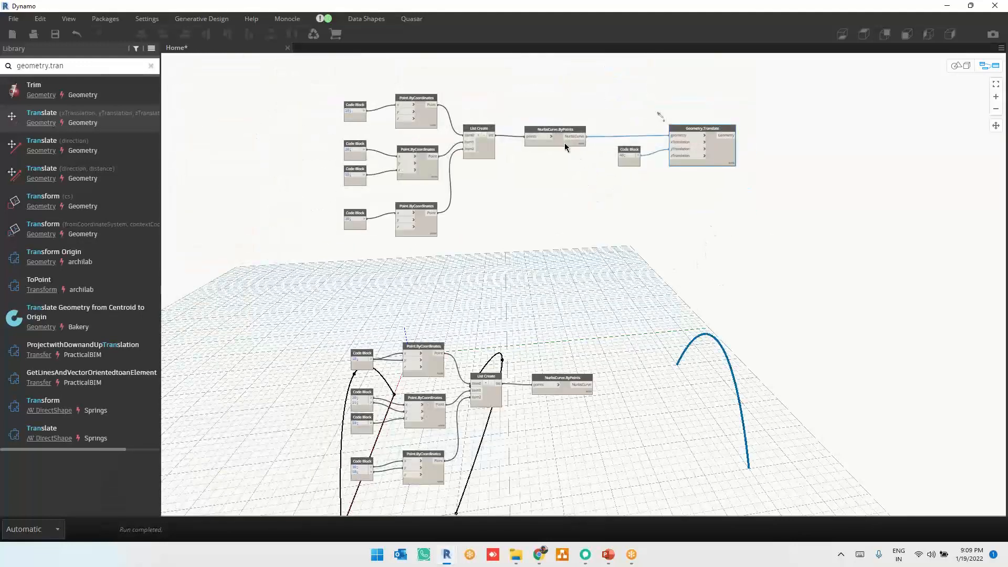
click(554, 379)
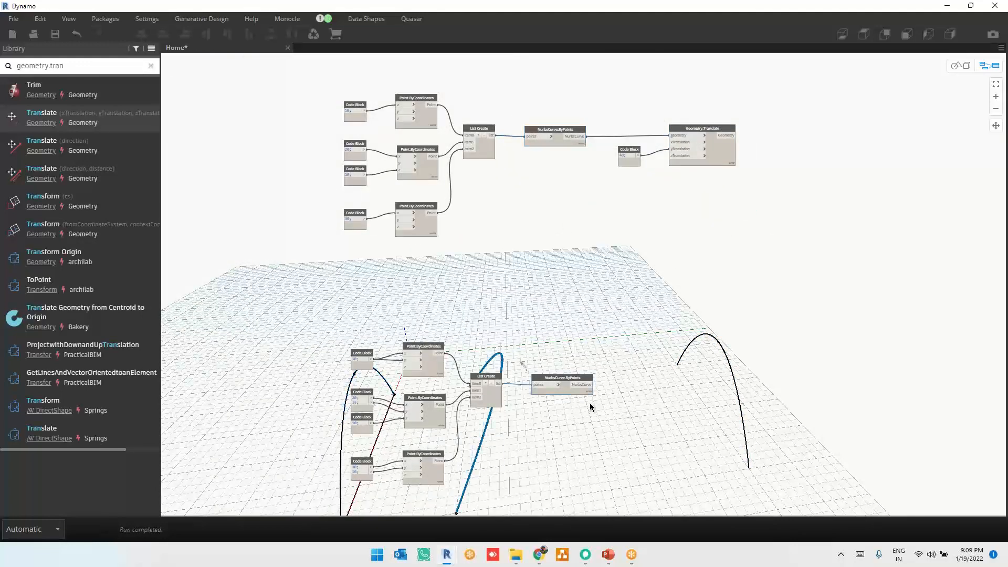
Delete the Geometry.Translate node together with its code block containing 40
middle_drag(590, 402, 506, 400)
drag(590, 177, 491, 102)
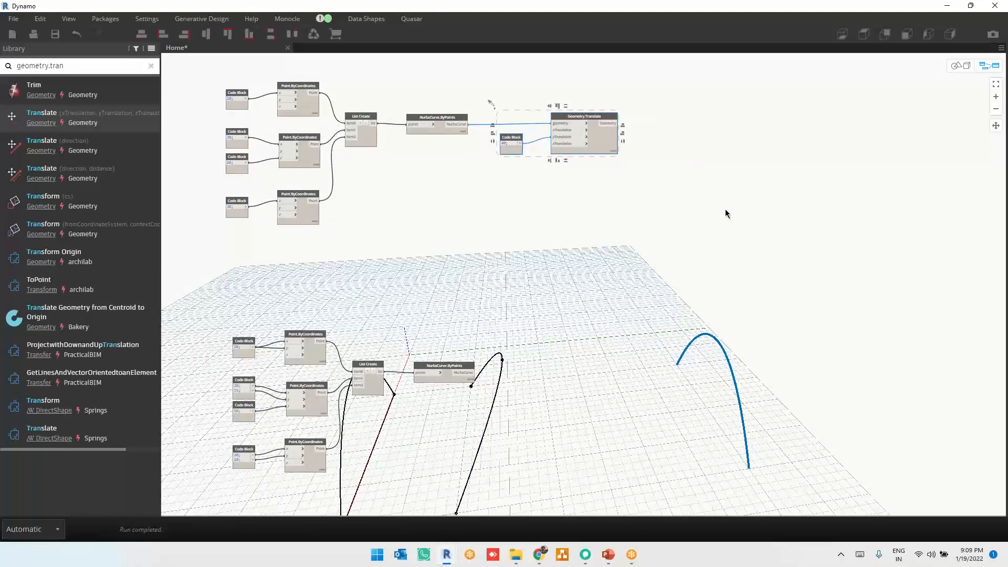
key(Delete)
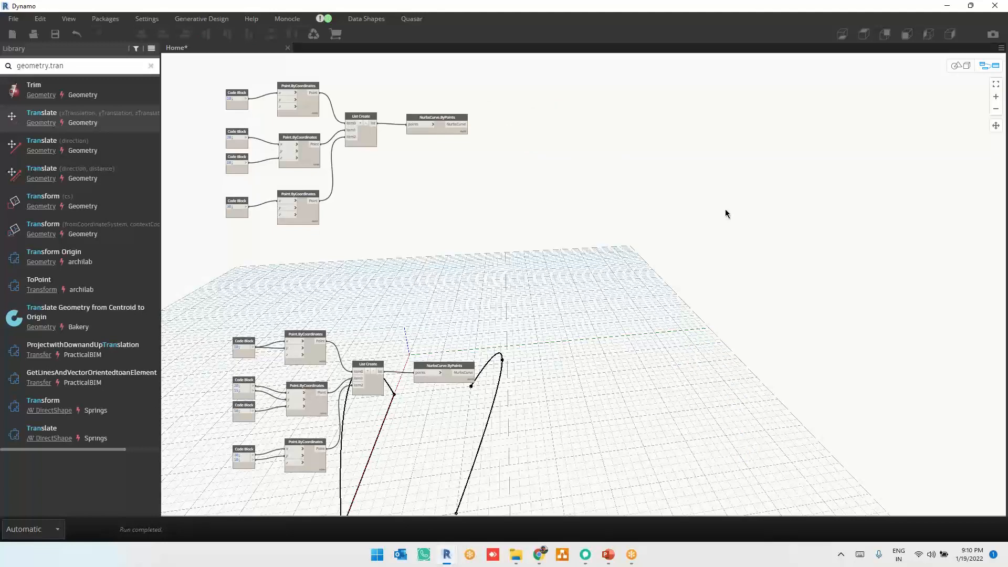
Add a Surface.ByLoft node with the crossSections input and place it beyond the two NurbsCurve.ByPoints nodes
right_click(600, 247)
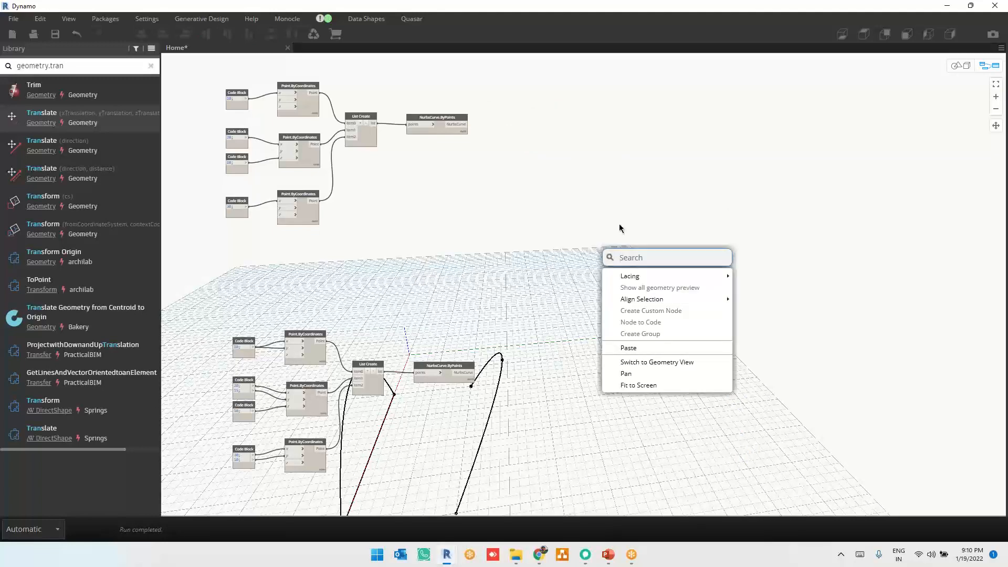
text(su)
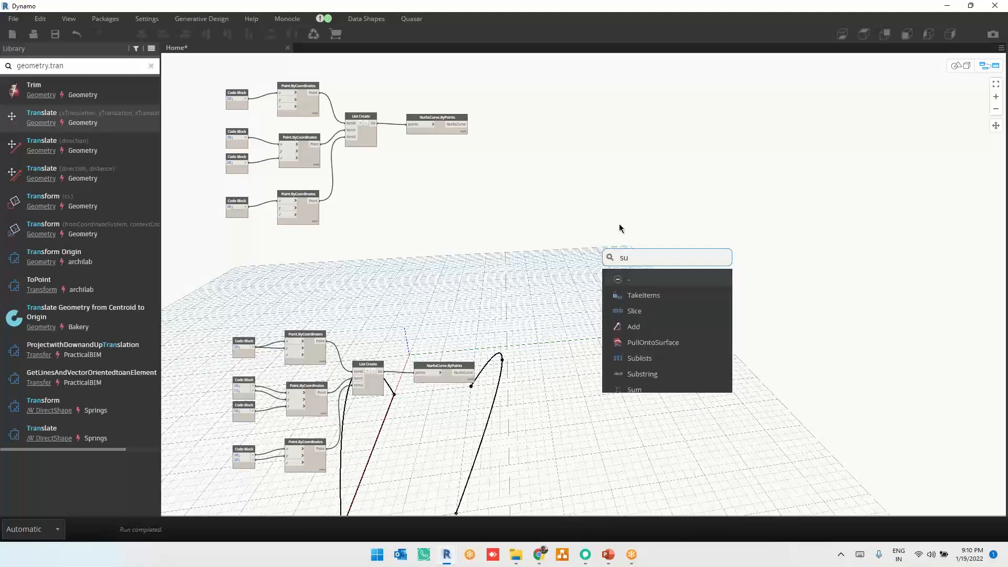
text(rface.by)
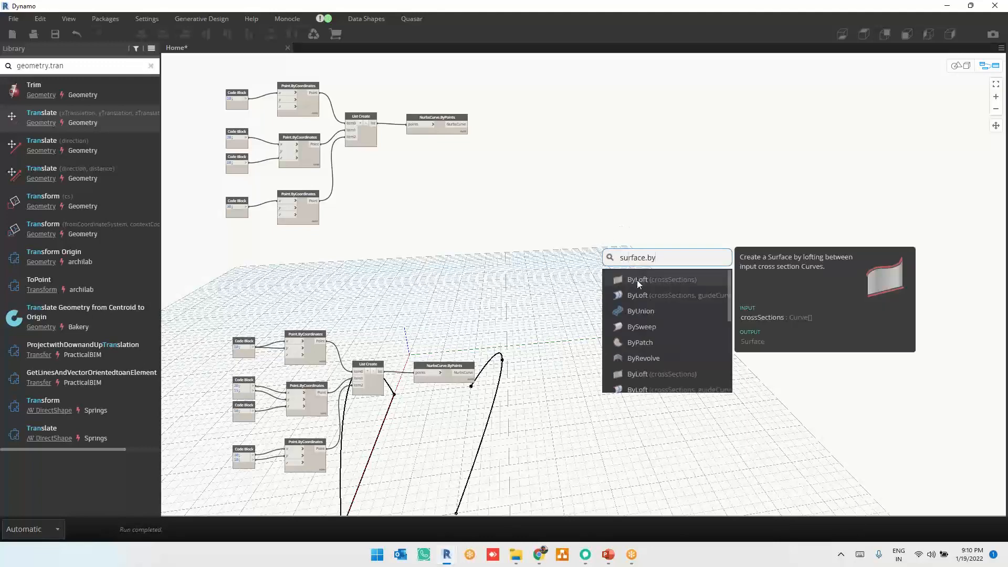
click(638, 279)
drag(682, 299, 697, 178)
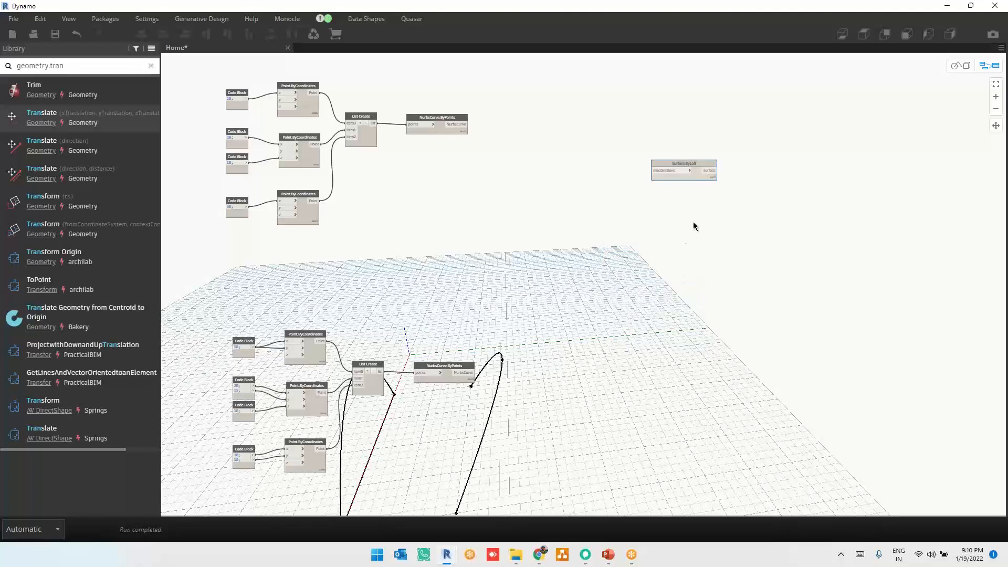
Add a Surface.ByPatch node and place it just below the Surface.ByLoft node
right_click(694, 229)
text(su)
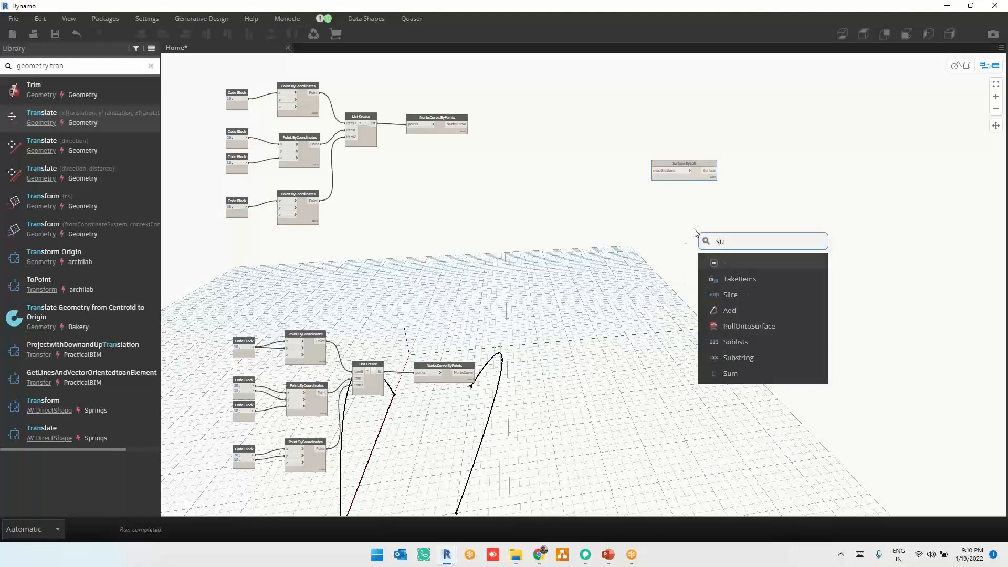
text(rface.by)
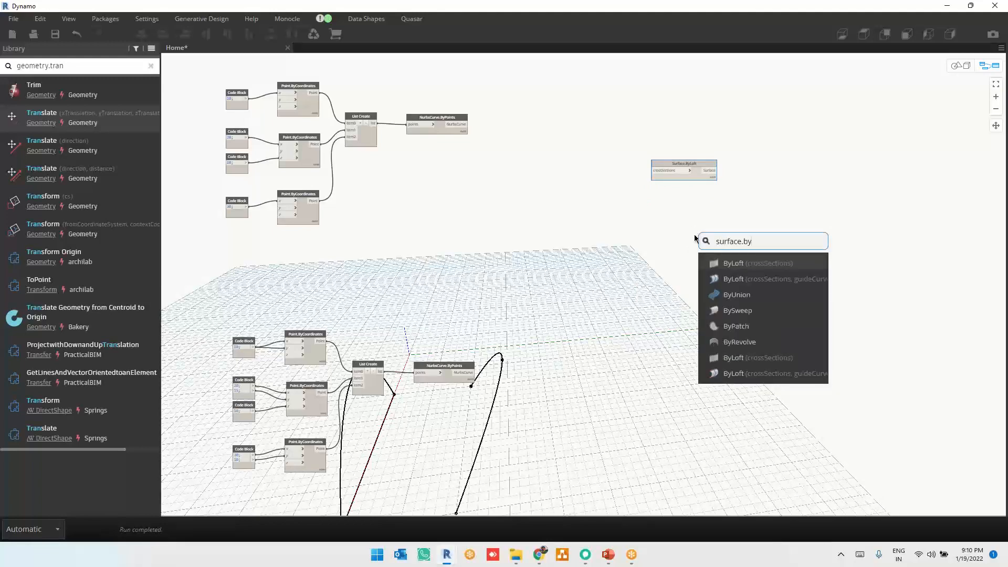
click(745, 326)
drag(754, 326, 656, 207)
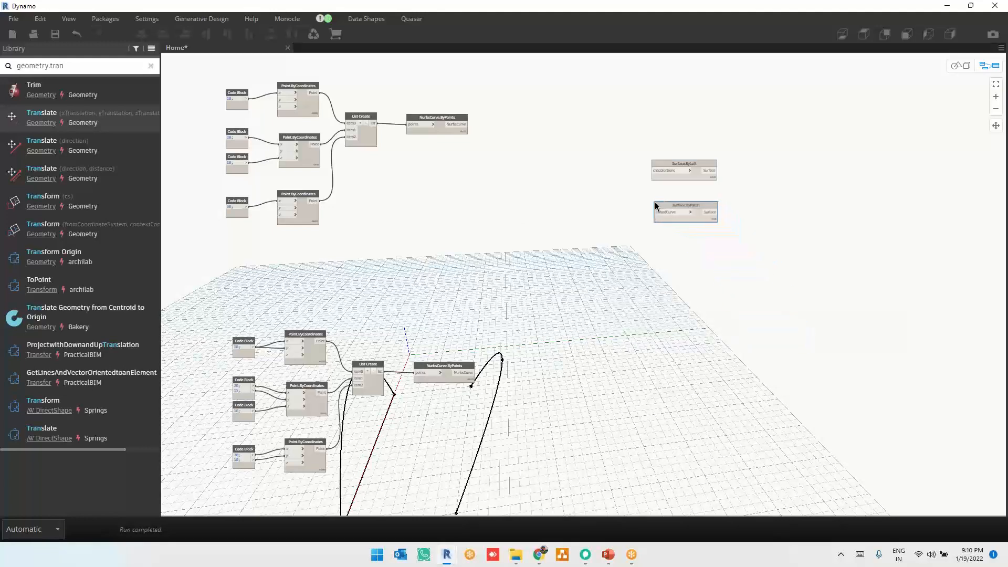
Try feeding the open curve from the upper NurbsCurve.ByPoints node into the closedCurve input of Surface.ByPatch
scroll(706, 193, up, 1)
scroll(706, 193, up, 2)
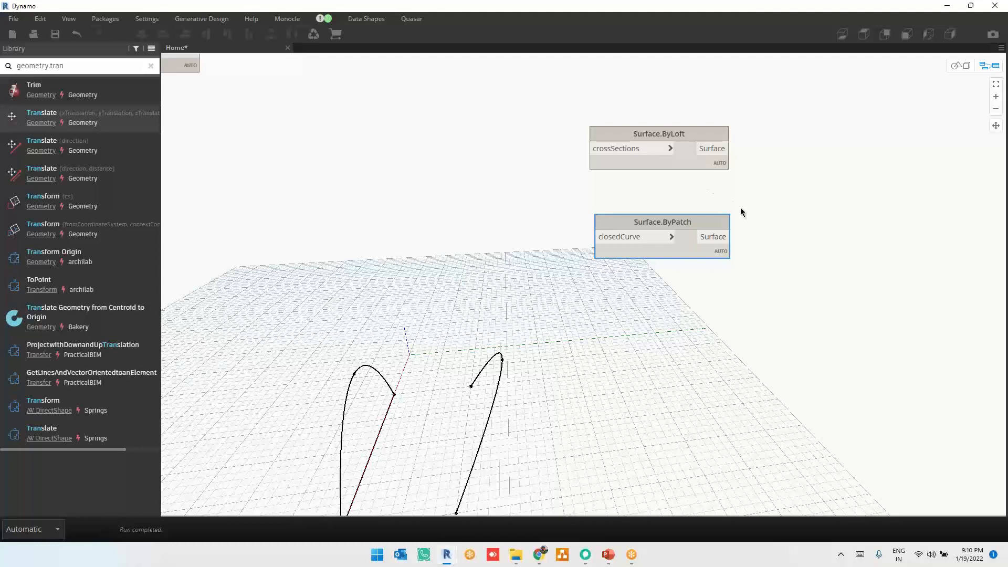
scroll(601, 120, up, 3)
drag(534, 109, 711, 237)
drag(548, 263, 703, 402)
scroll(894, 205, down, 6)
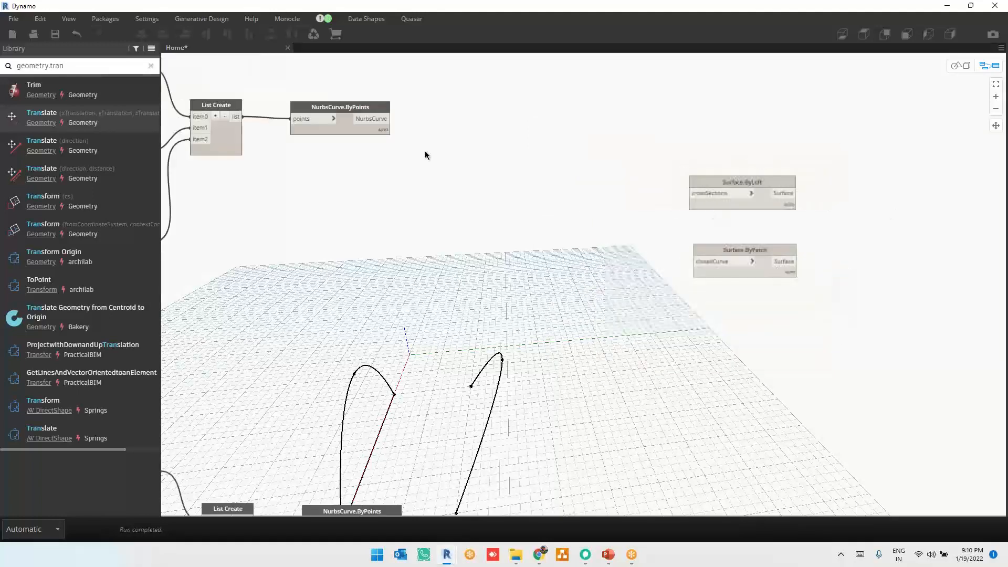
drag(369, 121, 692, 262)
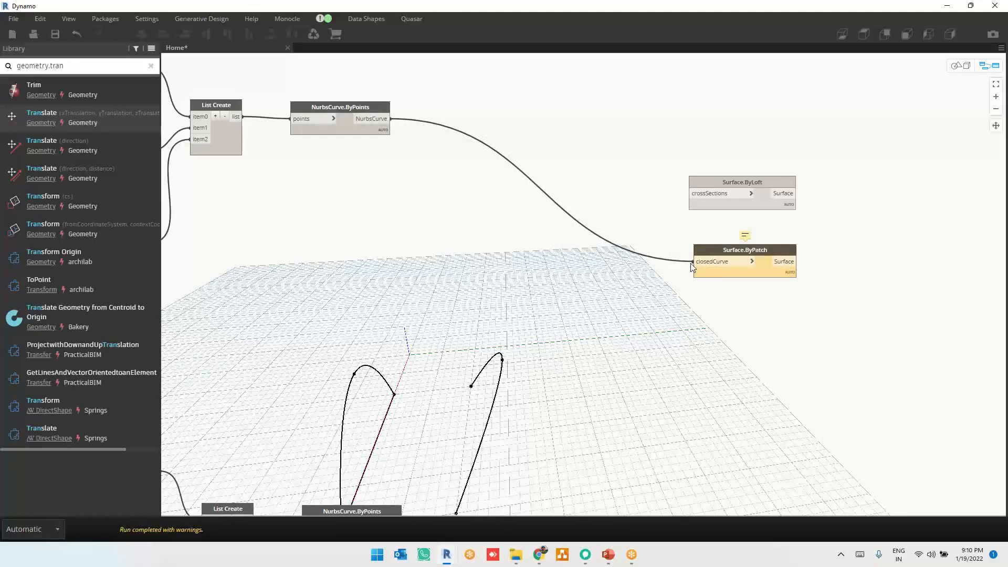
Add a NurbsCurve.ByPoints node with points and closeCurve inputs and move the upper List Create connection to its points input
mouse_move(370, 126)
middle_drag(337, 189, 438, 205)
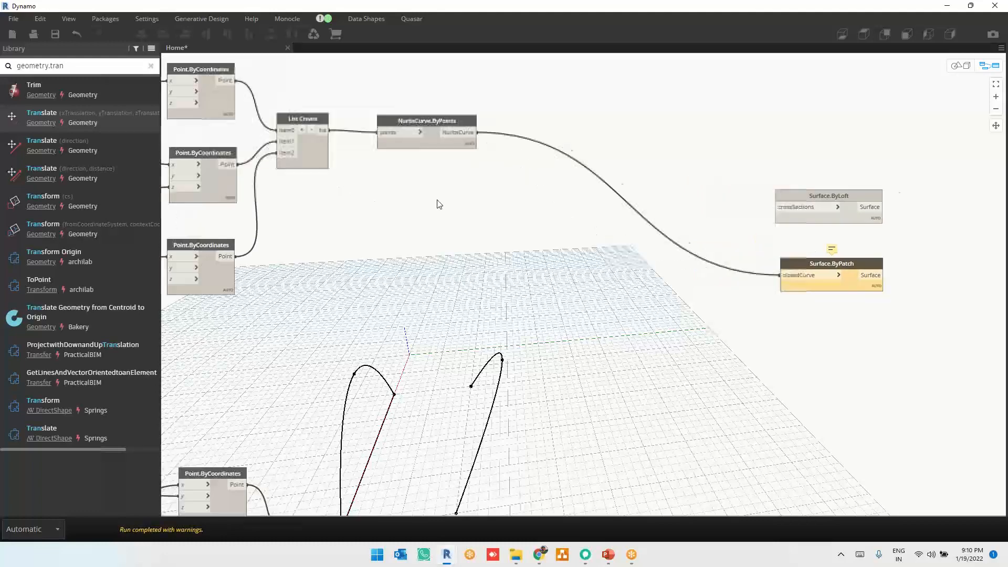
right_click(450, 200)
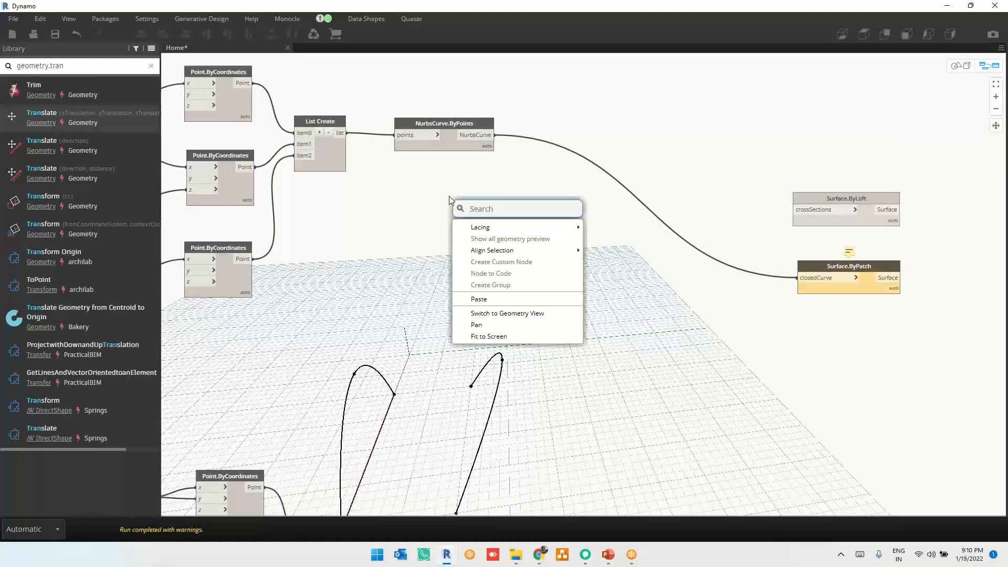
text(nu)
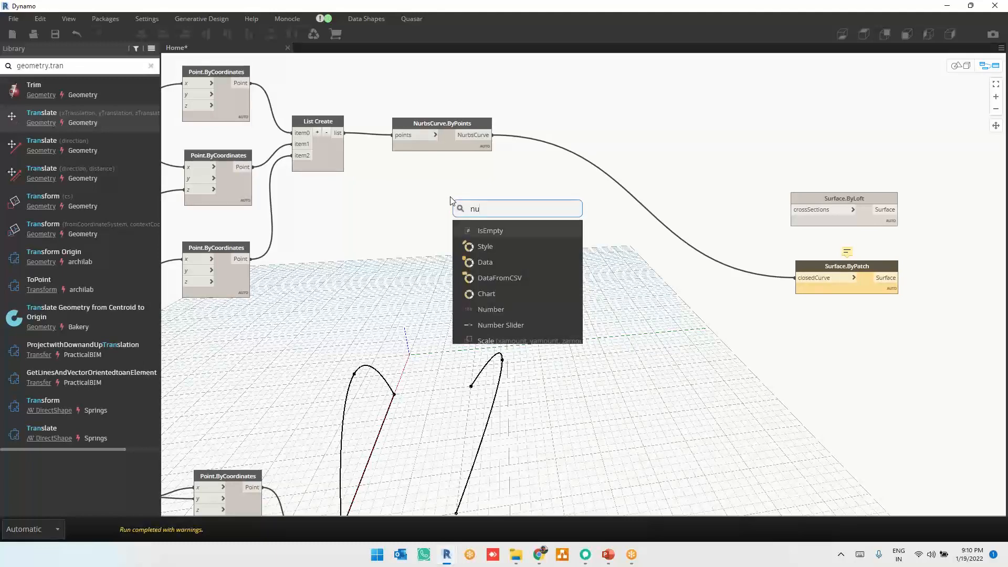
text(rbscurve.by)
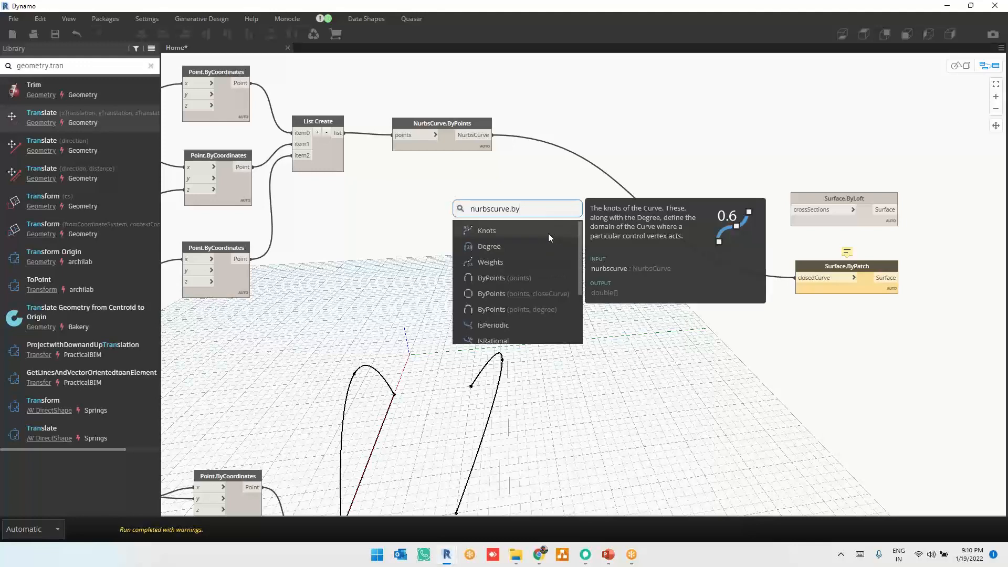
click(547, 293)
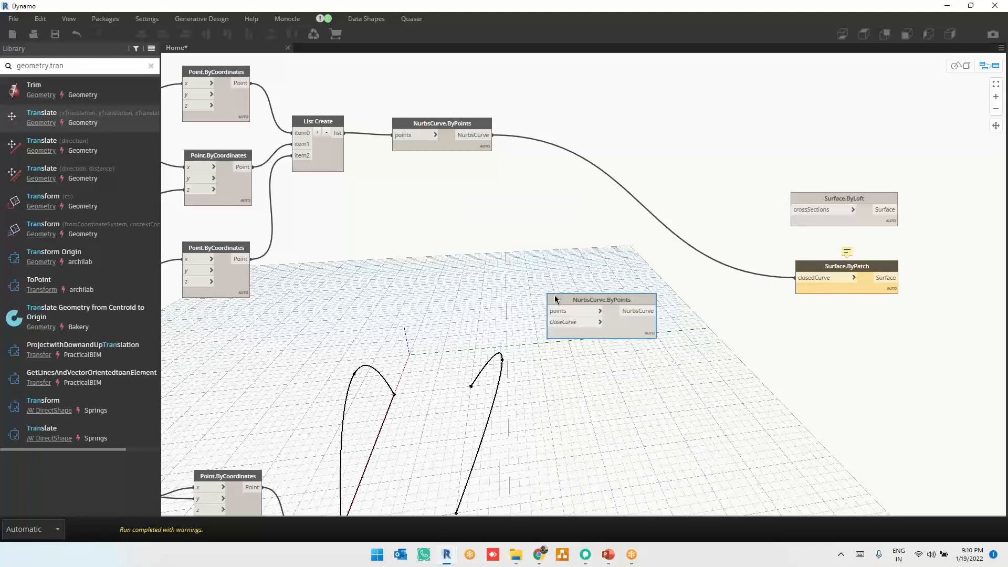
drag(555, 295, 407, 170)
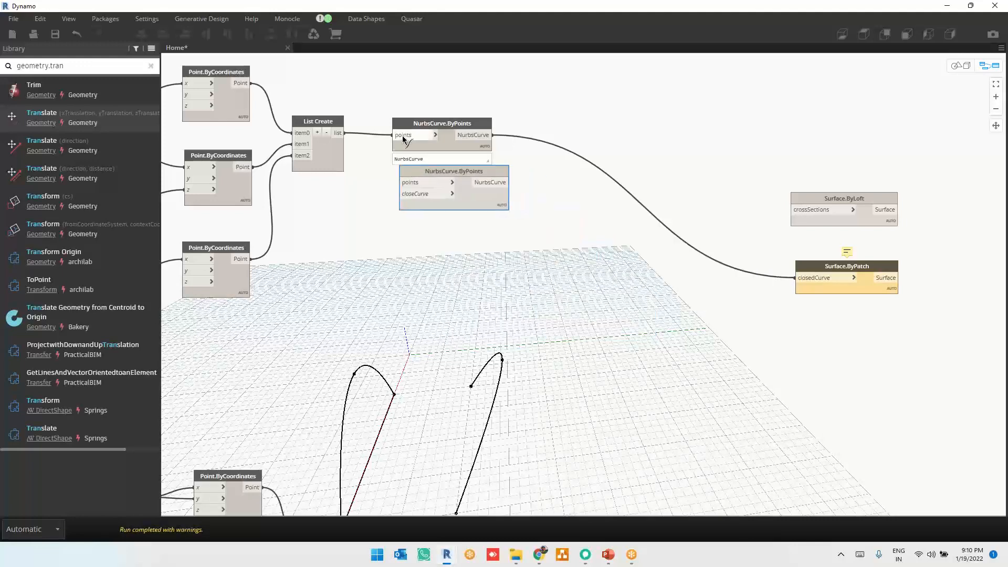
drag(395, 135, 403, 182)
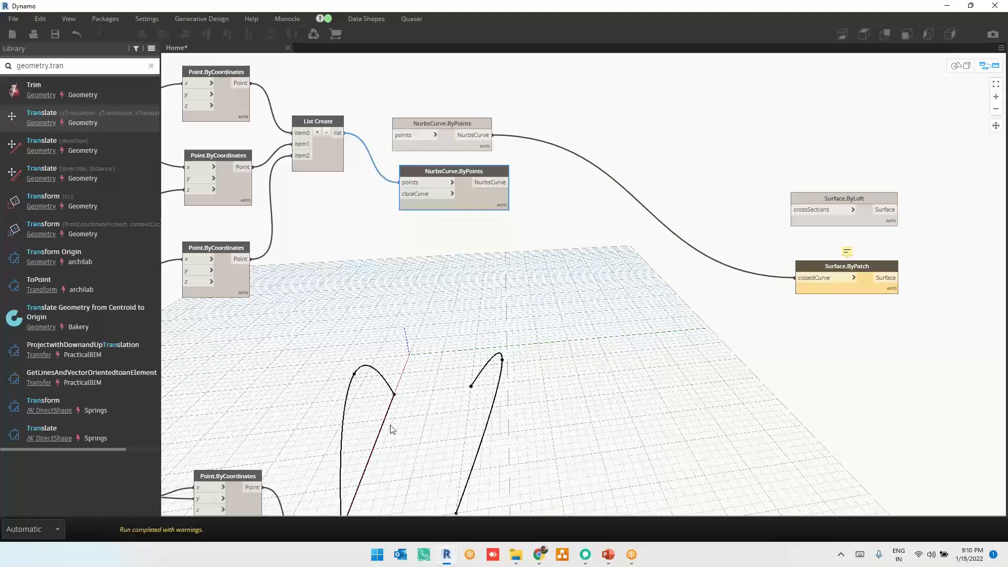
Bring both curves fully into the 3D preview and move the closeCurve NurbsCurve.ByPoints node above the original one
scroll(397, 347, down, 3)
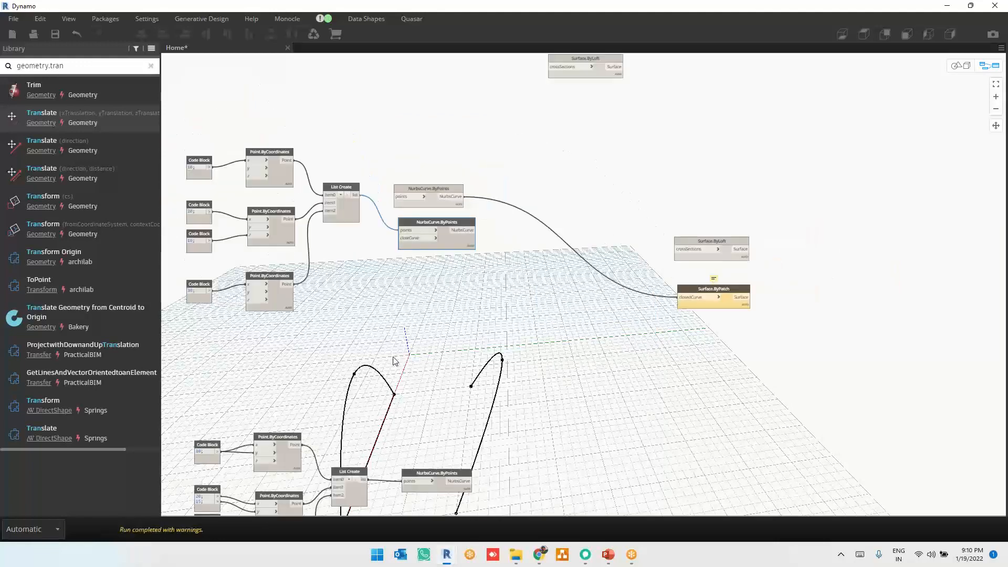
key(ctrl+b)
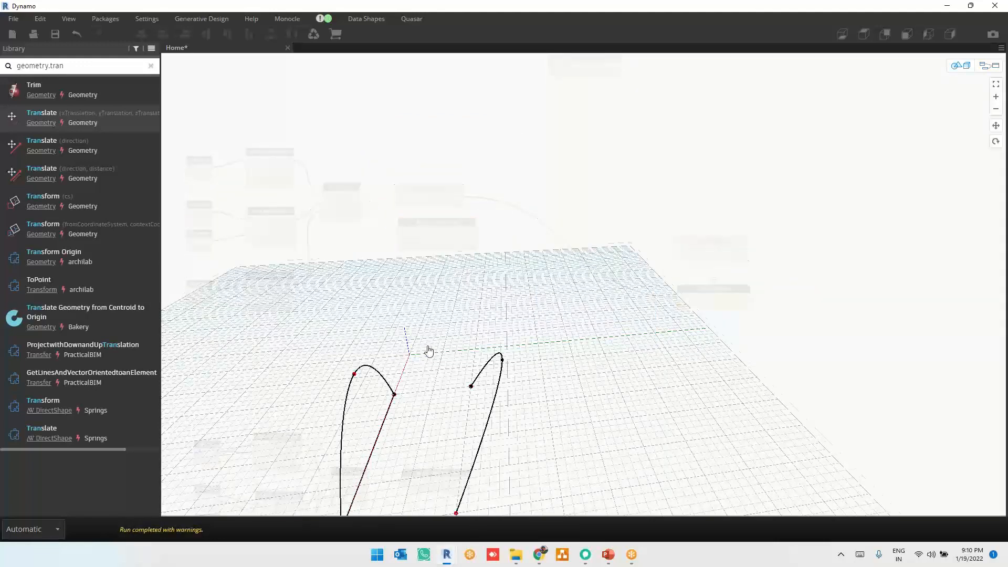
middle_drag(426, 347, 444, 313)
key(ctrl+b)
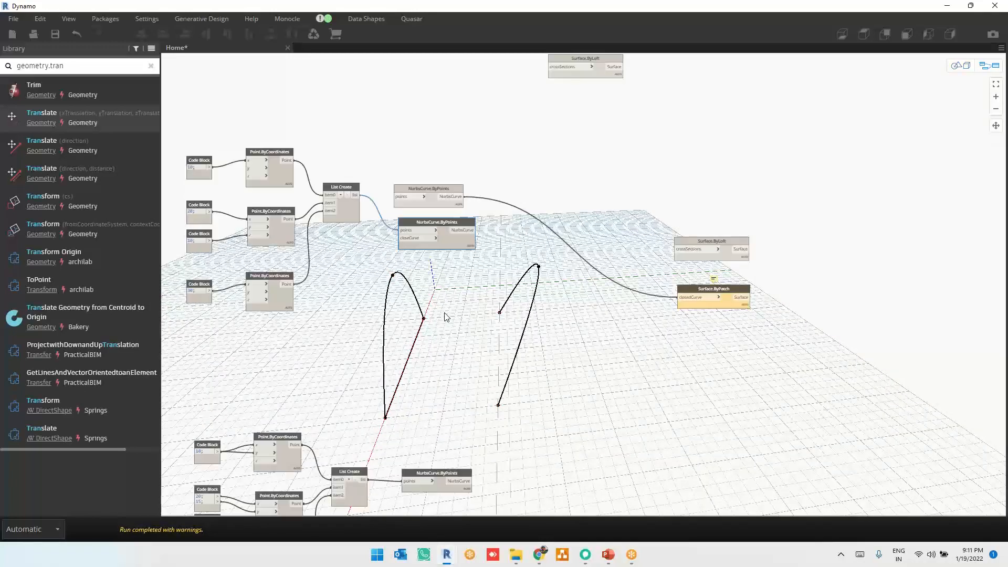
scroll(359, 252, up, 3)
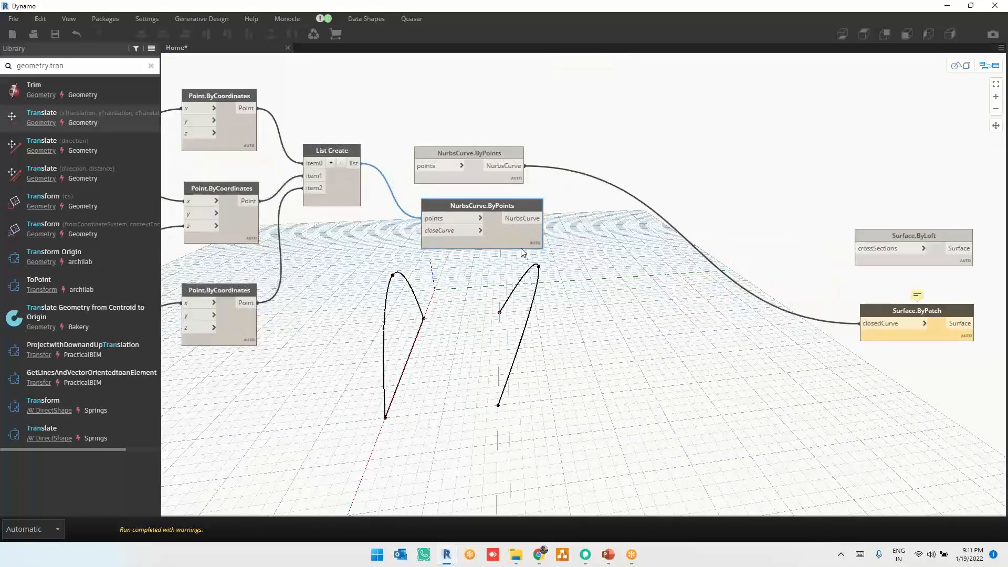
drag(503, 205, 492, 74)
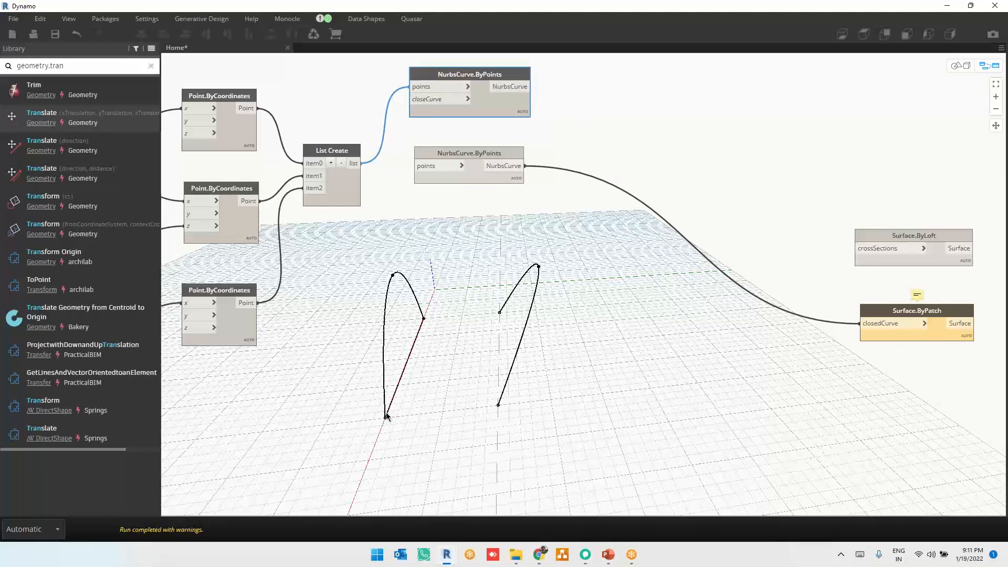
right_click(460, 257)
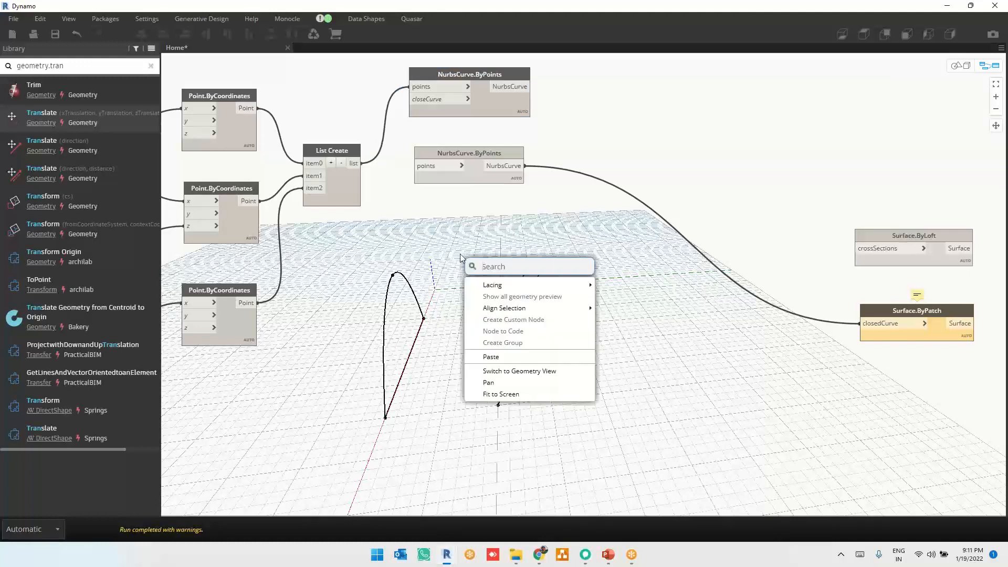
click(560, 133)
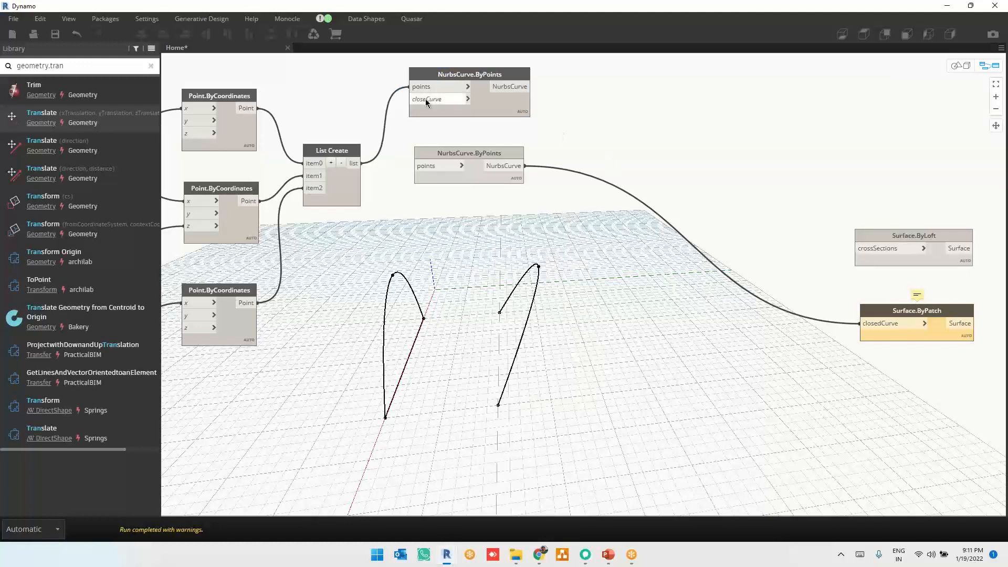
Add a Boolean node, connect it to the closeCurve input of NurbsCurve.ByPoints, and set it to True
mouse_move(426, 100)
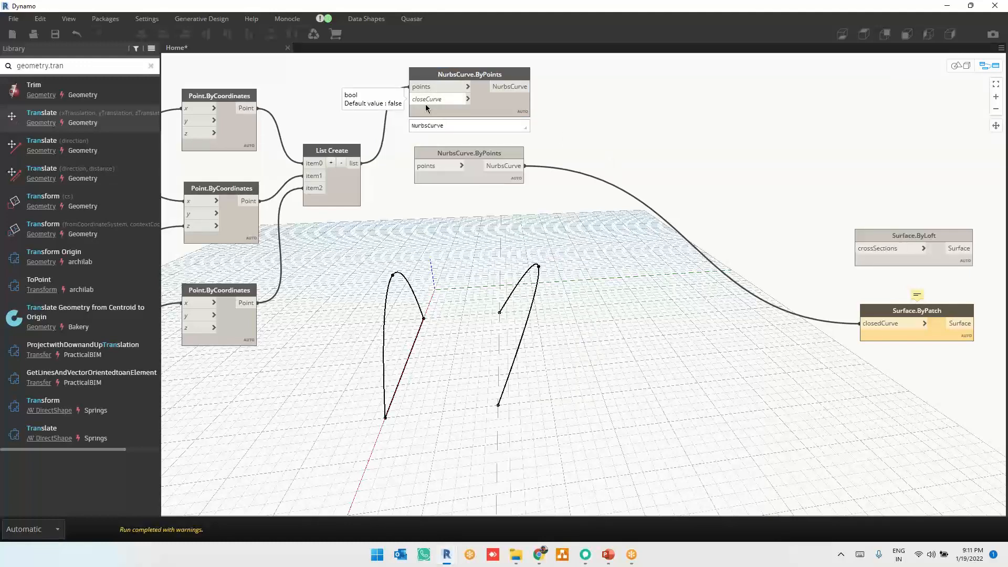
right_click(434, 224)
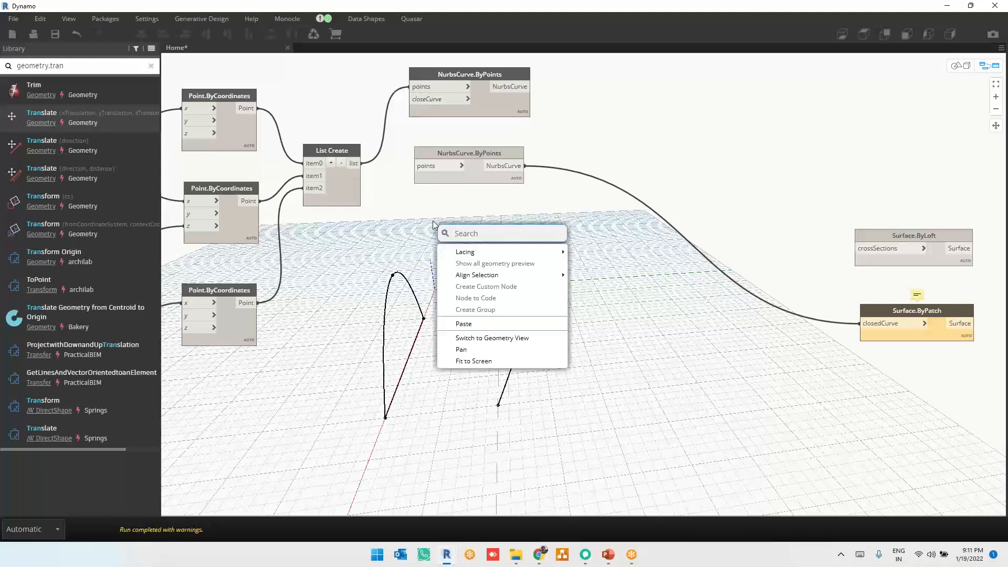
text(boolean)
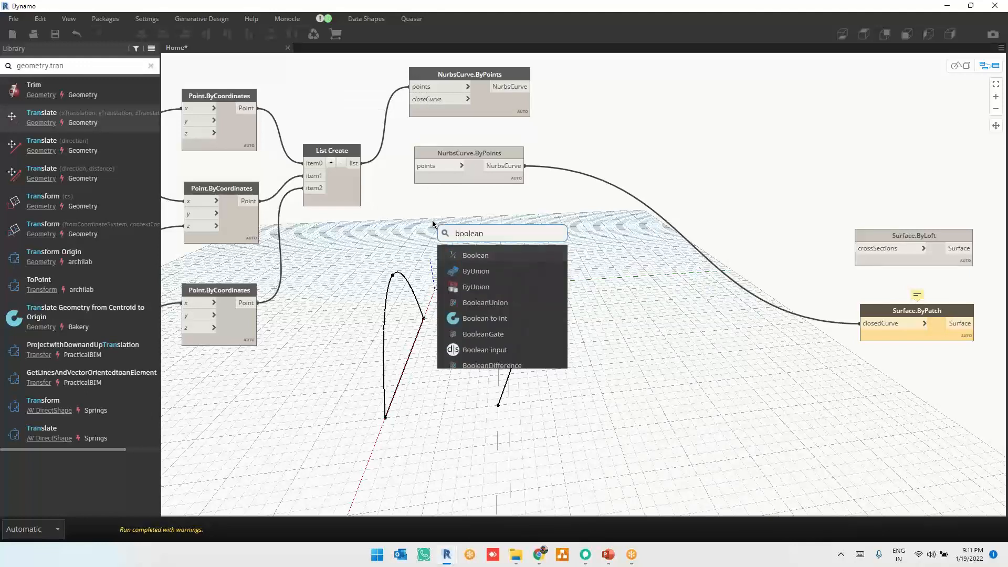
click(508, 260)
drag(517, 269, 410, 106)
click(393, 258)
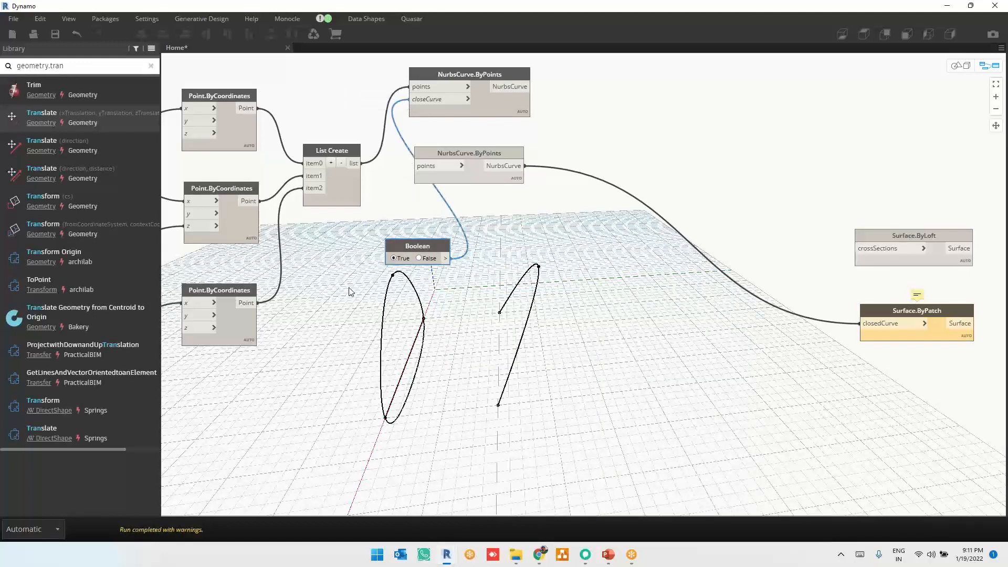
Inspect the closed curve in 3D and connect its NurbsCurve output to the closedCurve input of Surface.ByPatch
key(ctrl+b)
right_drag(401, 397, 512, 357)
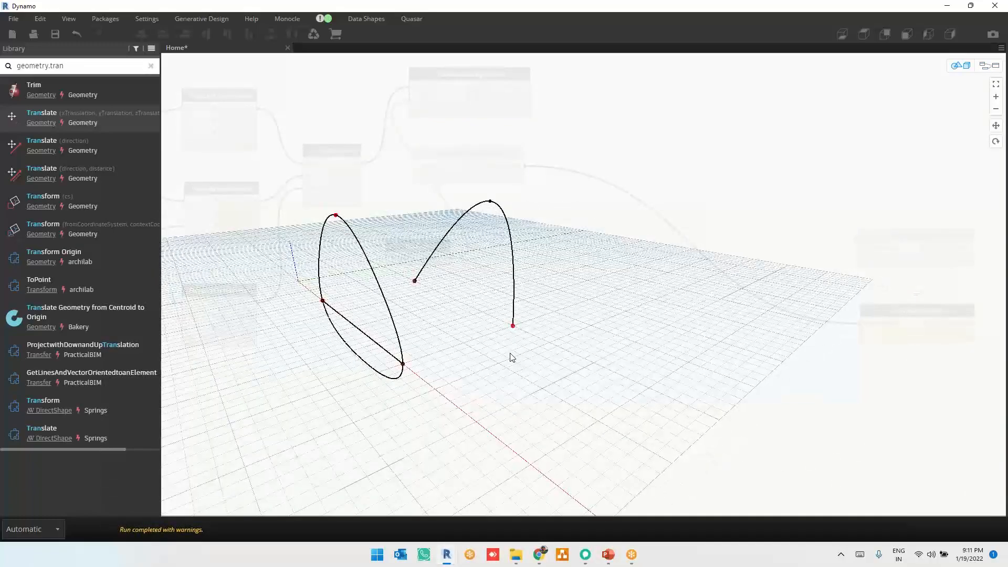
key(ctrl+b)
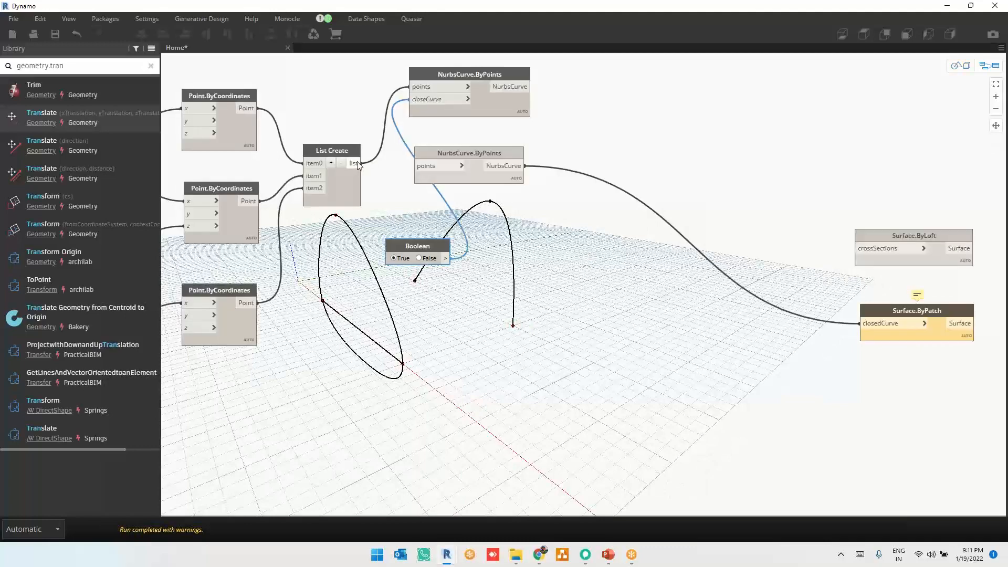
click(531, 87)
click(861, 323)
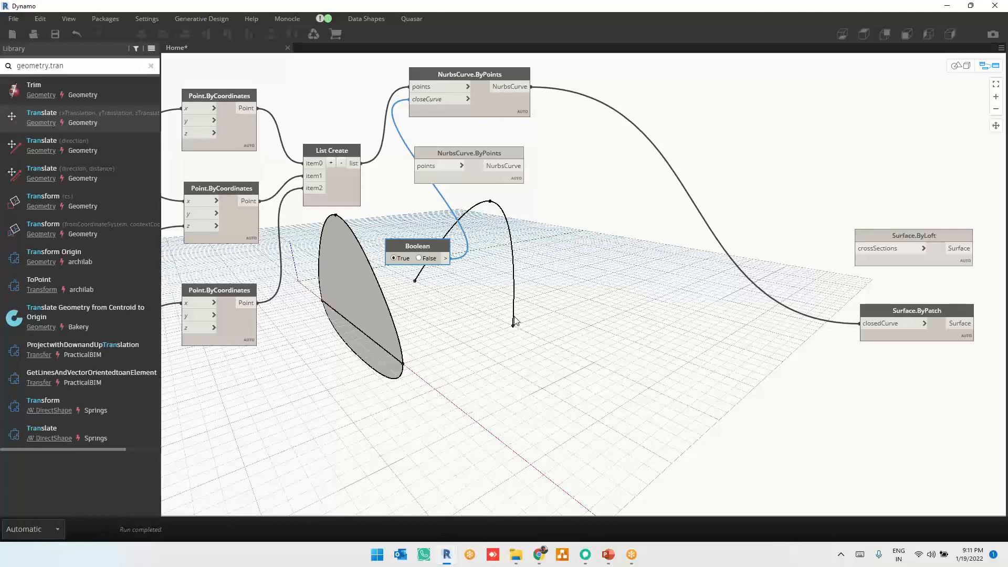
Move the Surface.ByPatch node up beside the closeCurve NurbsCurve.ByPoints node
middle_drag(450, 329, 416, 336)
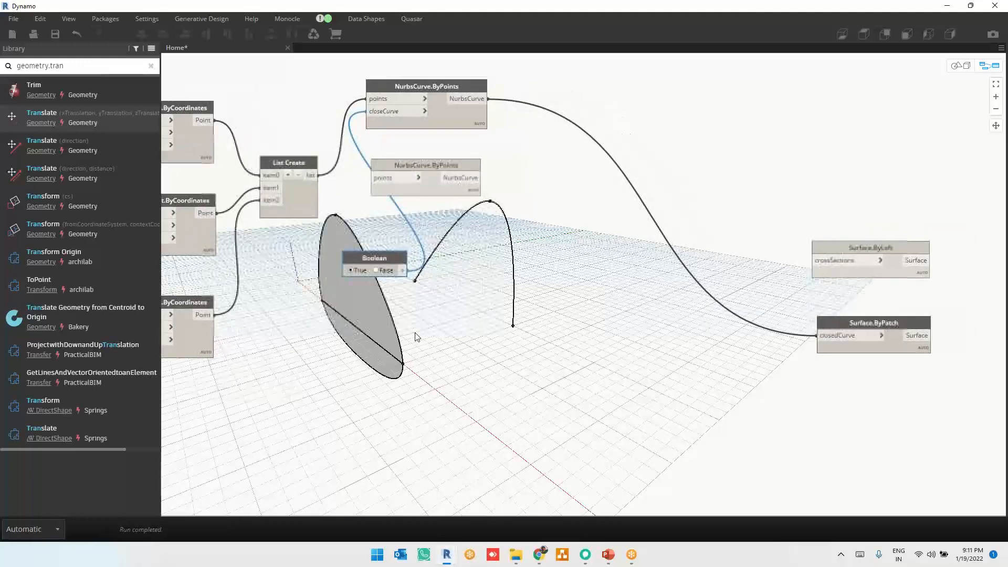
drag(892, 340, 717, 101)
scroll(685, 303, down, 2)
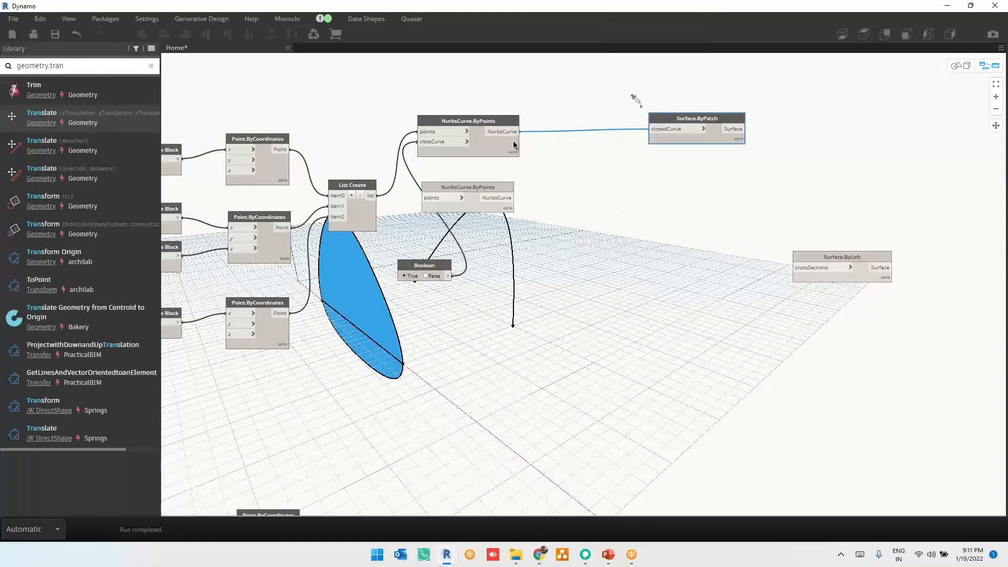
scroll(349, 133, up, 1)
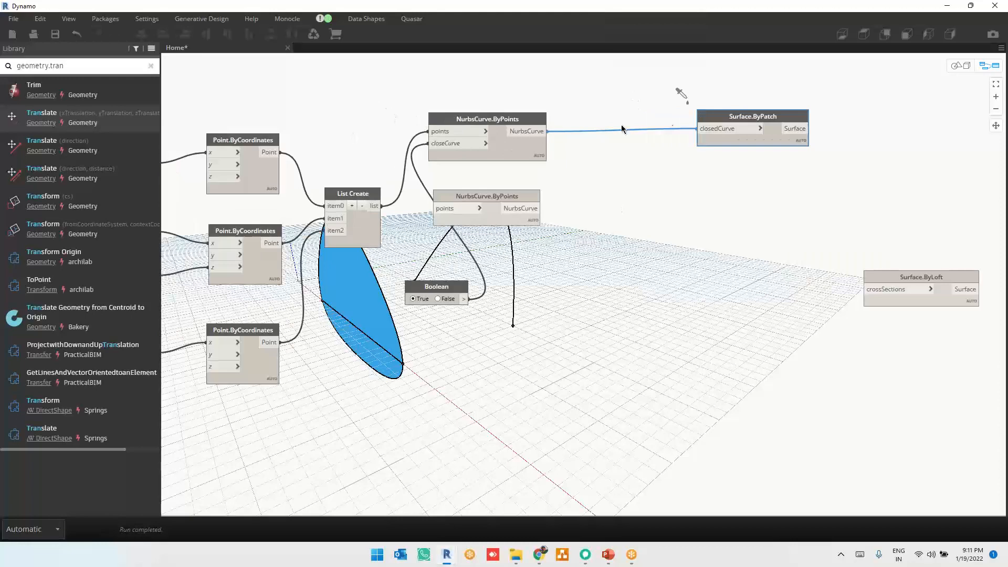
Hide the geometry preview of the closeCurve NurbsCurve.ByPoints and Surface.ByPatch nodes together
drag(722, 112, 506, 192)
click(641, 83)
scroll(560, 258, down, 2)
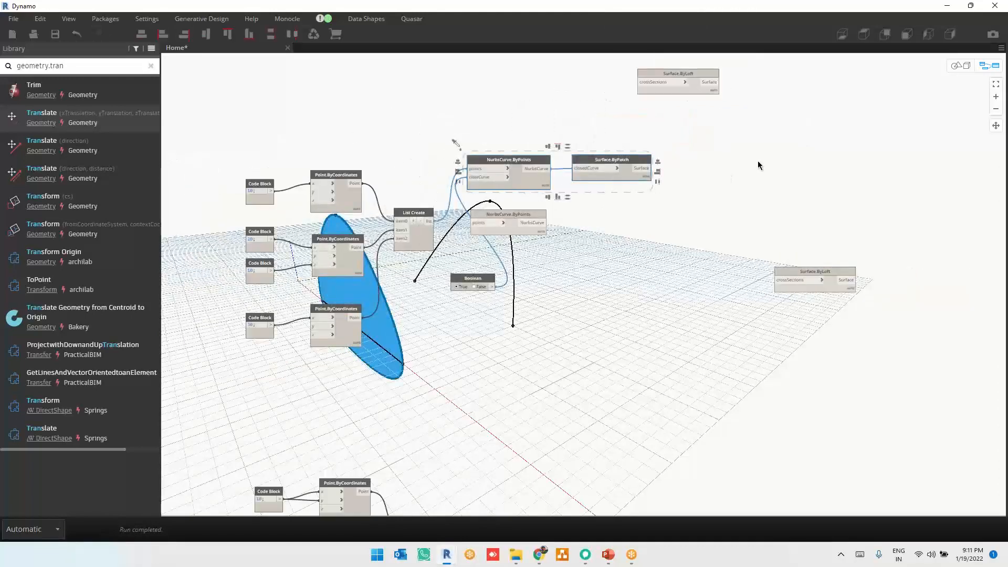
right_click(758, 165)
click(786, 205)
scroll(378, 115, up, 3)
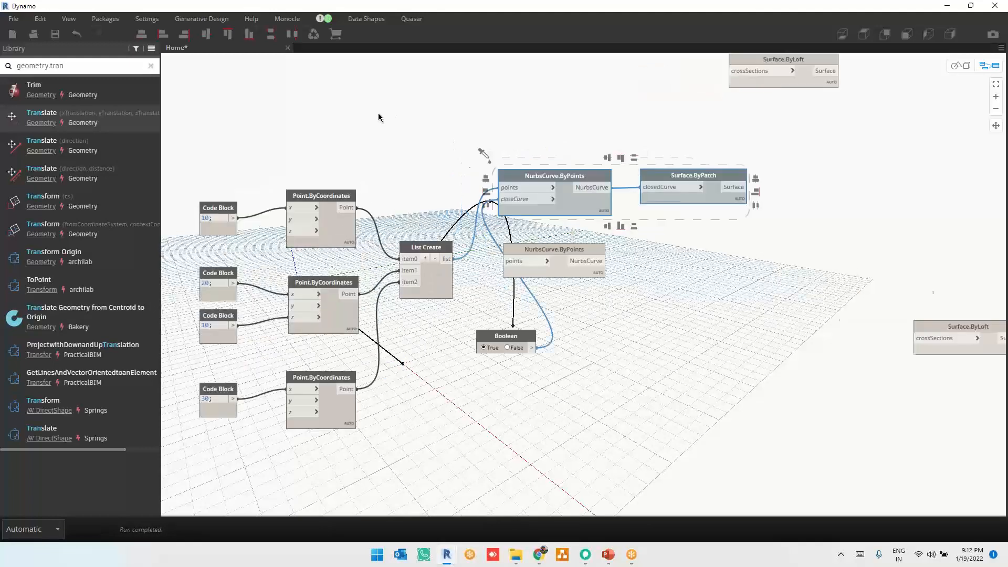
click(661, 139)
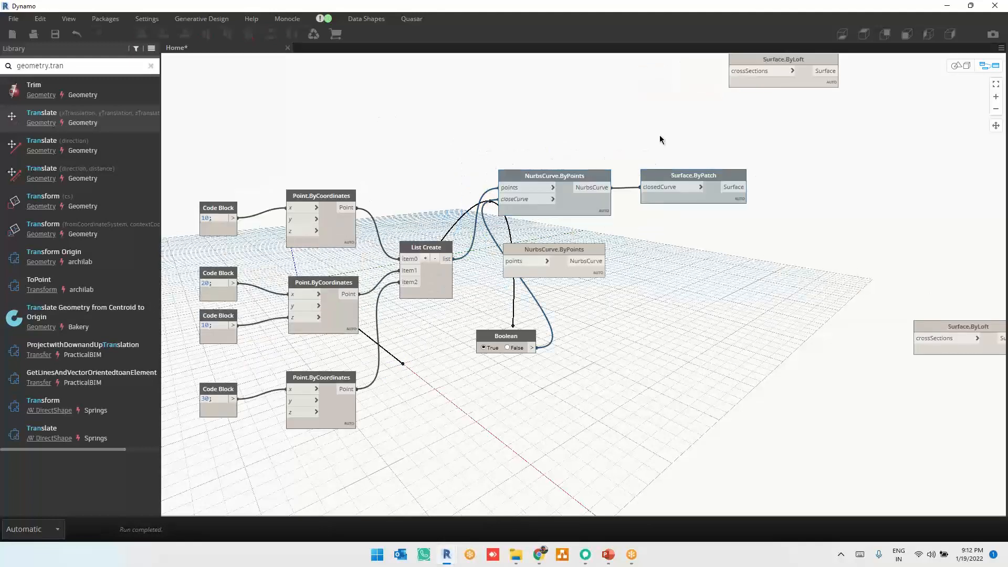
Reconnect the upper List Create output to the original NurbsCurve.ByPoints points input and move the Boolean node above List Create
click(443, 259)
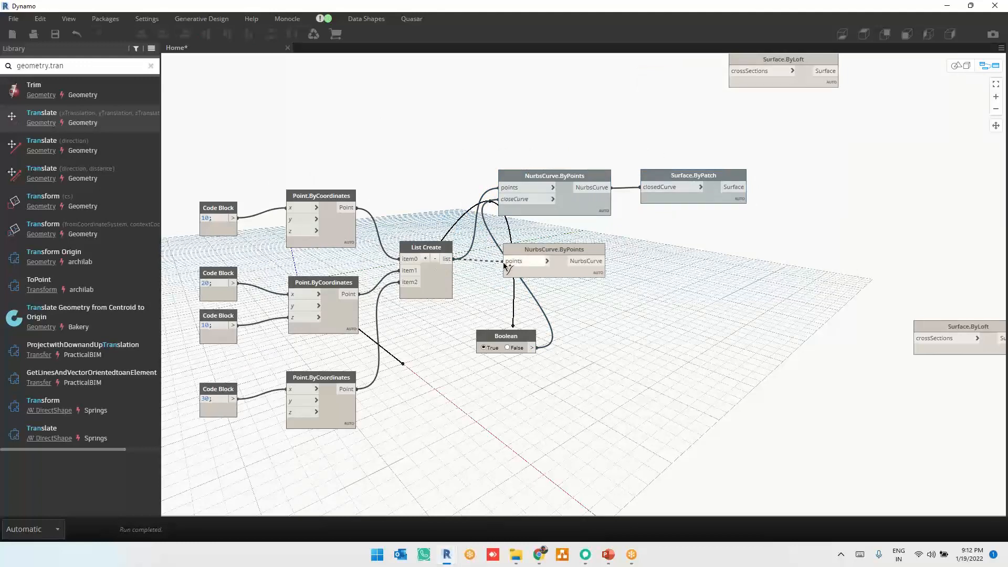
click(503, 262)
middle_drag(567, 330, 460, 293)
drag(345, 273, 269, 129)
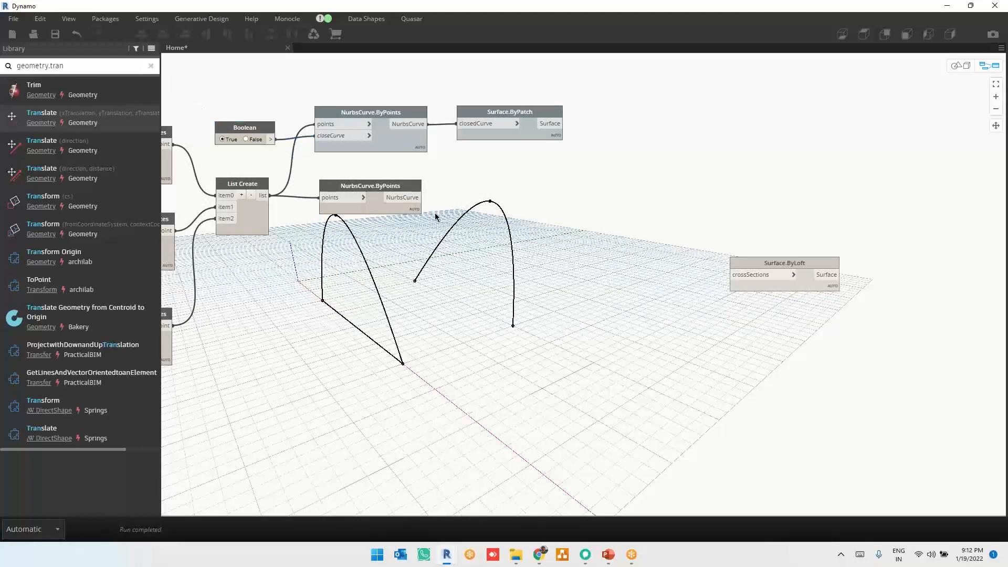
Move the upper open-curve NurbsCurve.ByPoints node away from the closed-curve nodes and highlight each open curve in the 3D preview
drag(493, 87, 386, 148)
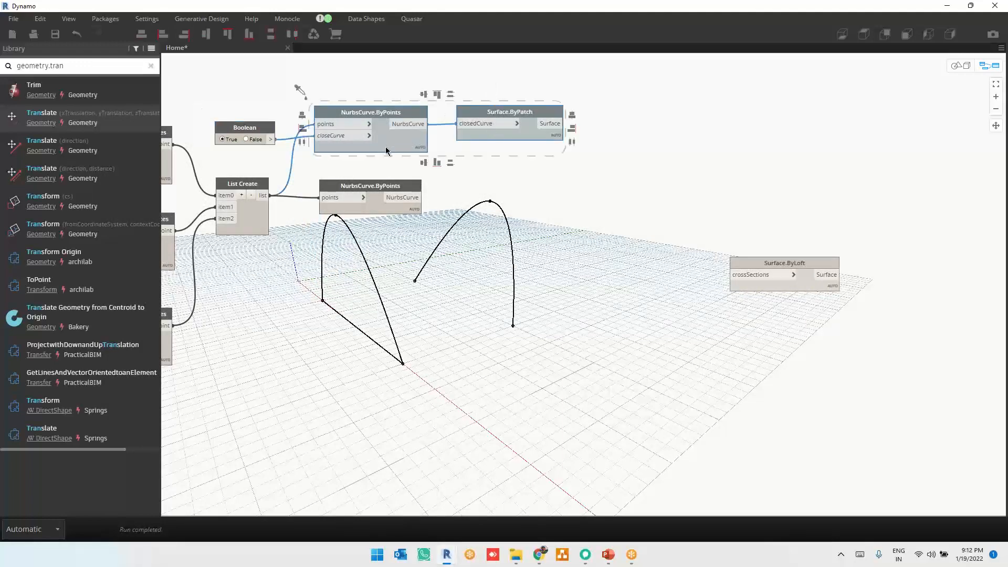
click(541, 253)
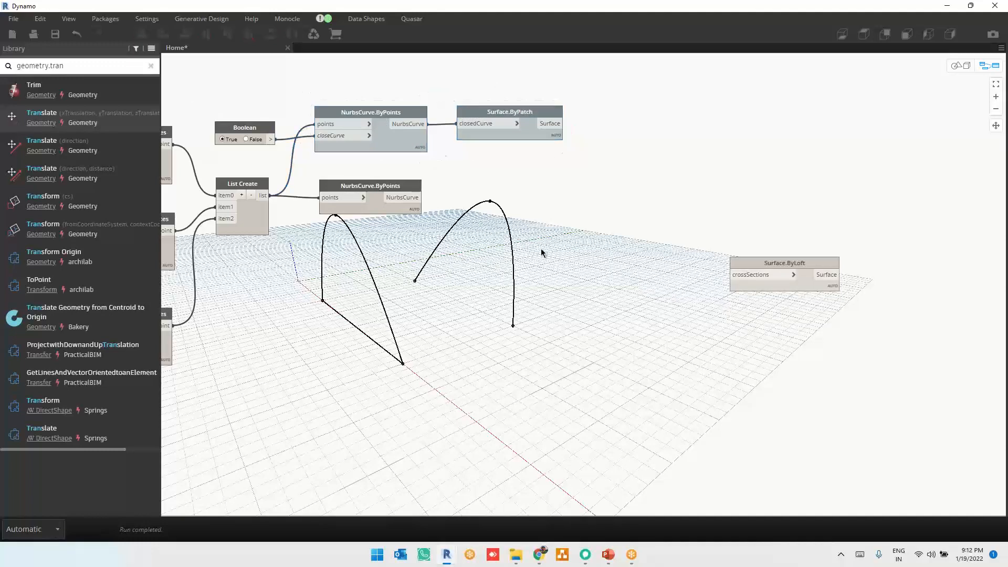
drag(379, 210, 376, 270)
scroll(371, 304, up, 3)
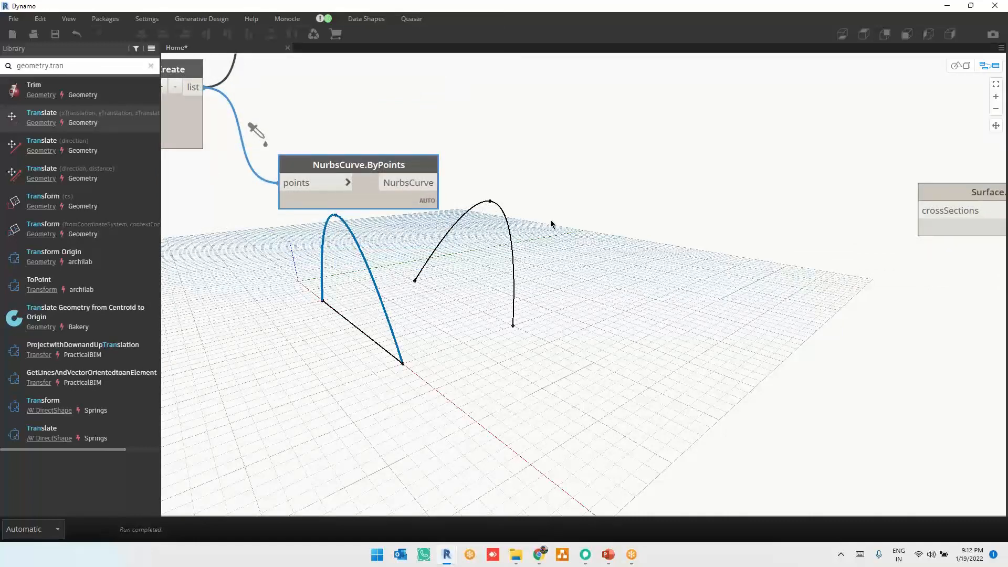
scroll(551, 222, down, 4)
click(477, 439)
scroll(575, 436, up, 3)
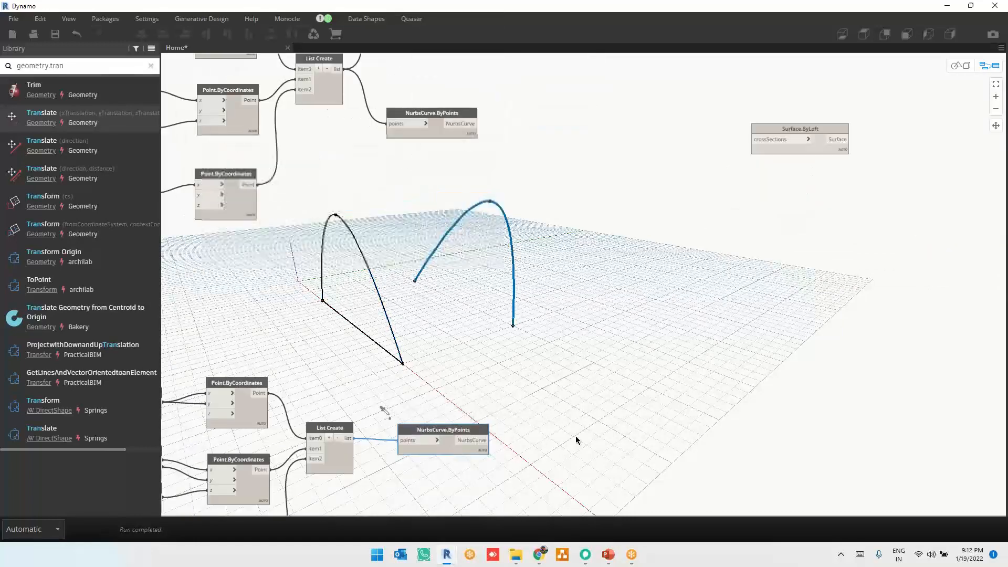
Add a List Create node between the NurbsCurve.ByPoints nodes and Surface.ByLoft, and give it a second input, item1
click(598, 222)
right_click(599, 223)
text(li)
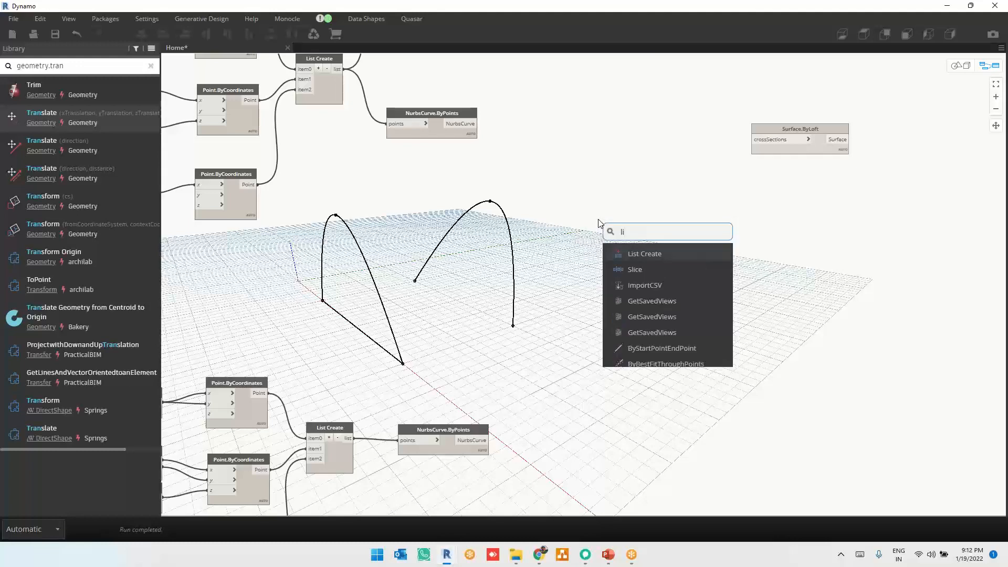
text(st.)
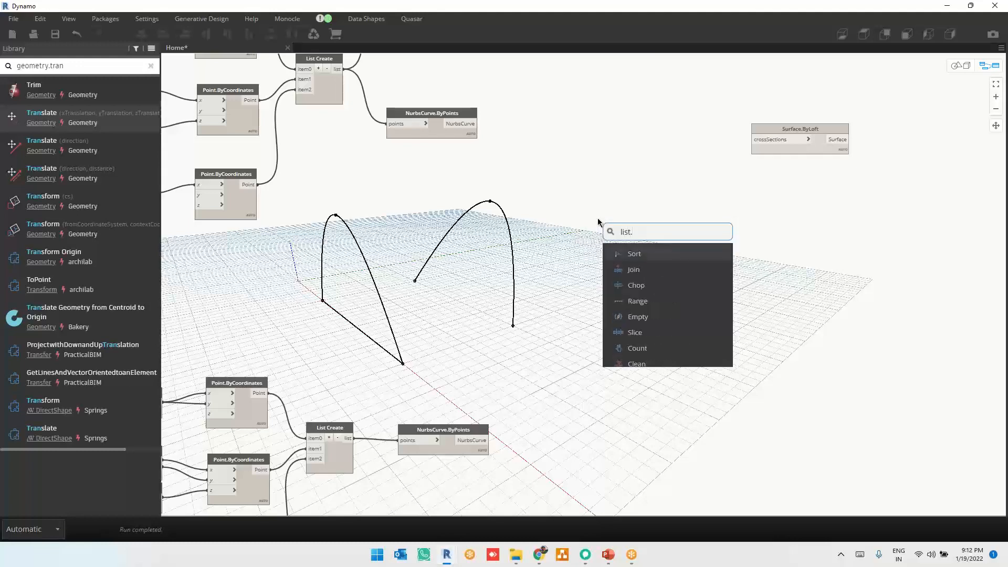
text(create)
click(659, 250)
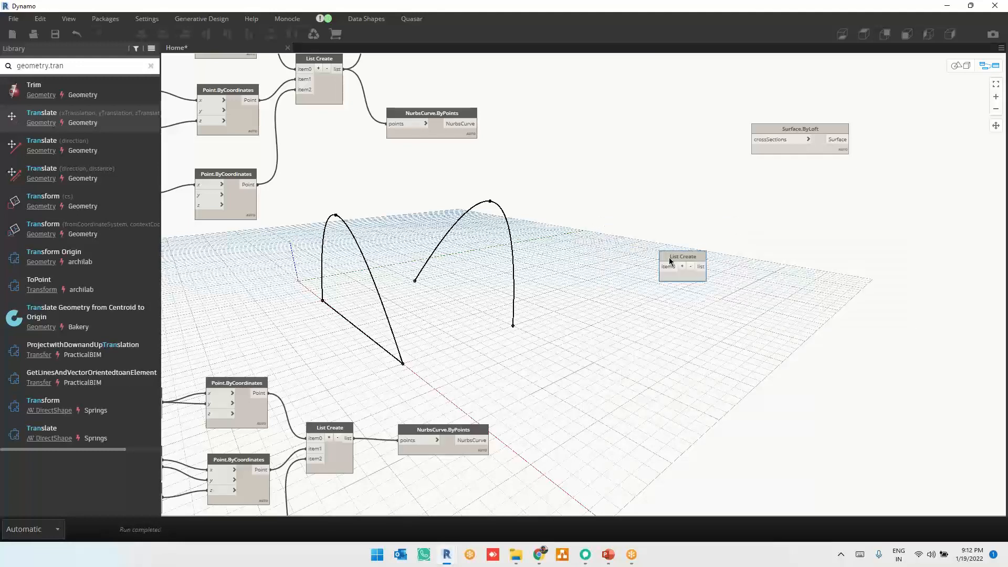
drag(669, 255, 633, 191)
click(645, 202)
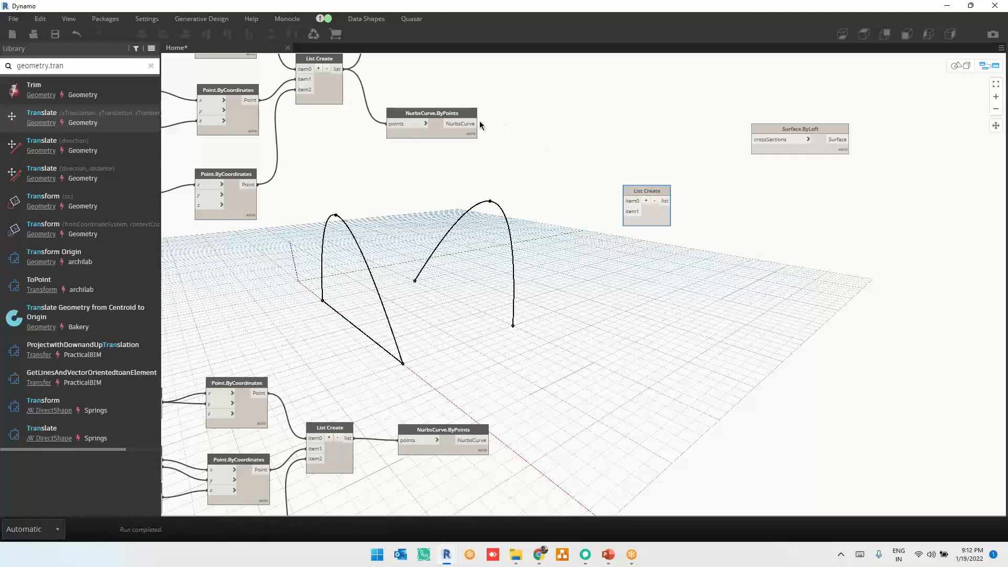
Connect the upper and lower open NurbsCurve outputs to item0 and item1 of the new List Create node
drag(479, 124, 636, 205)
click(634, 204)
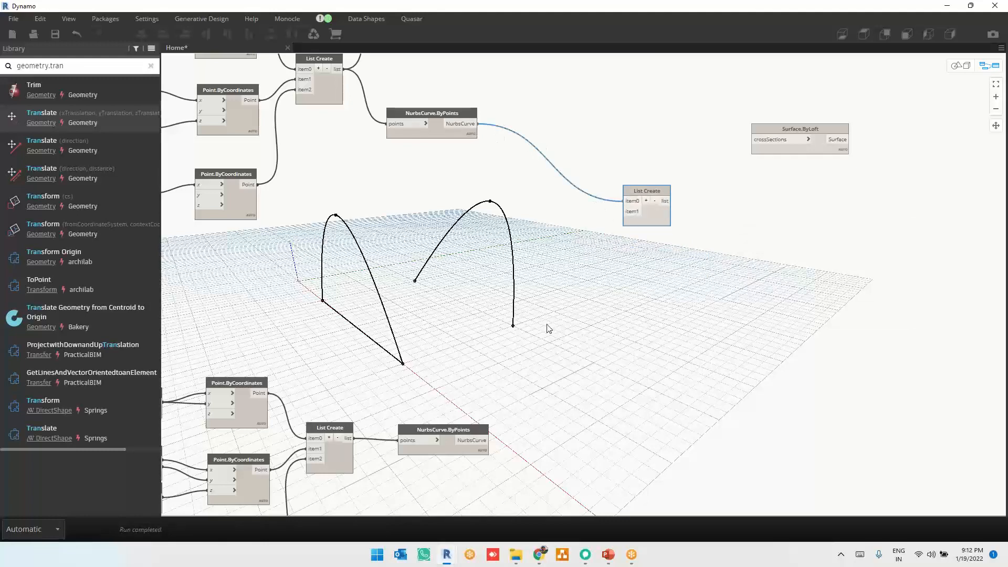
click(488, 440)
click(625, 211)
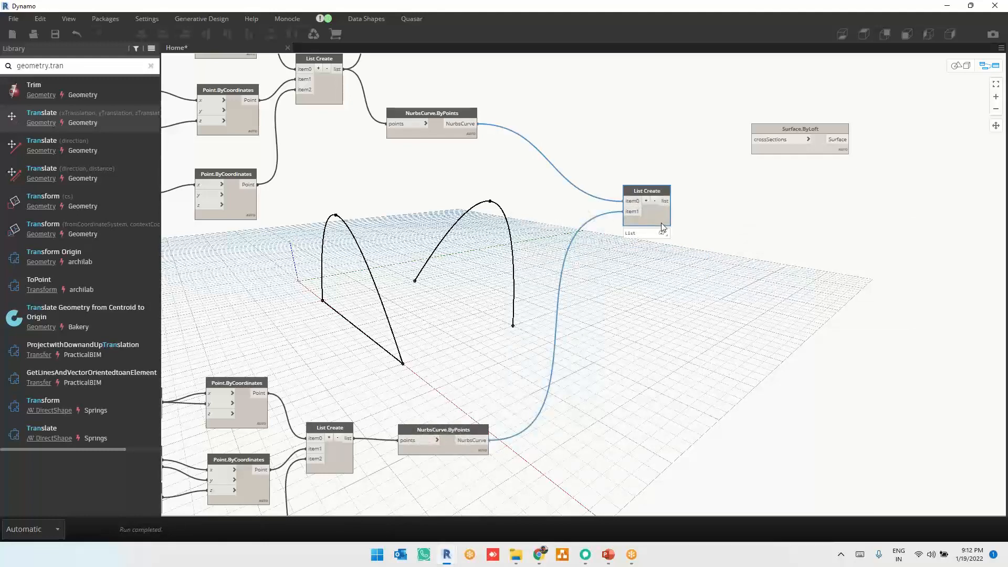
mouse_move(663, 231)
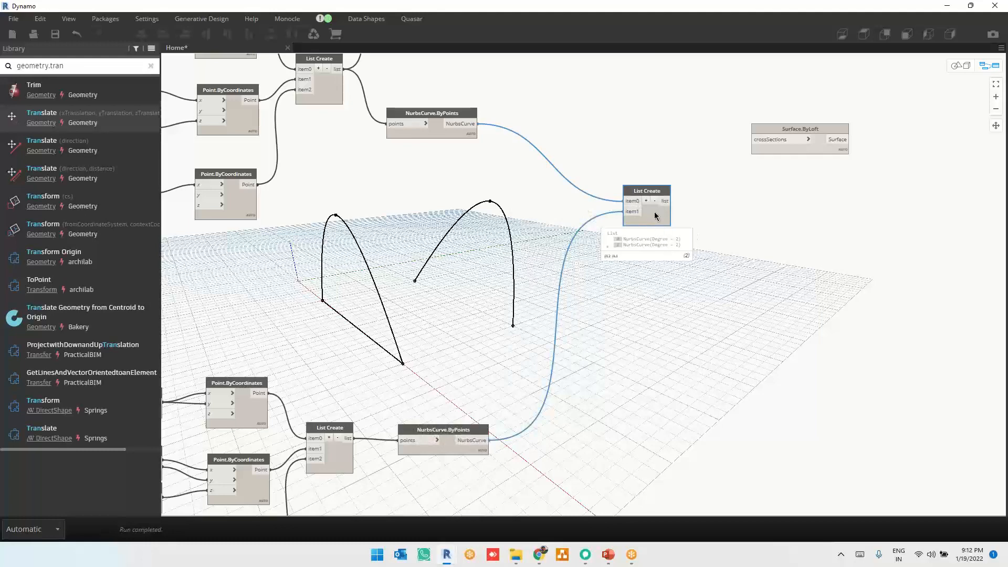
drag(654, 213, 626, 233)
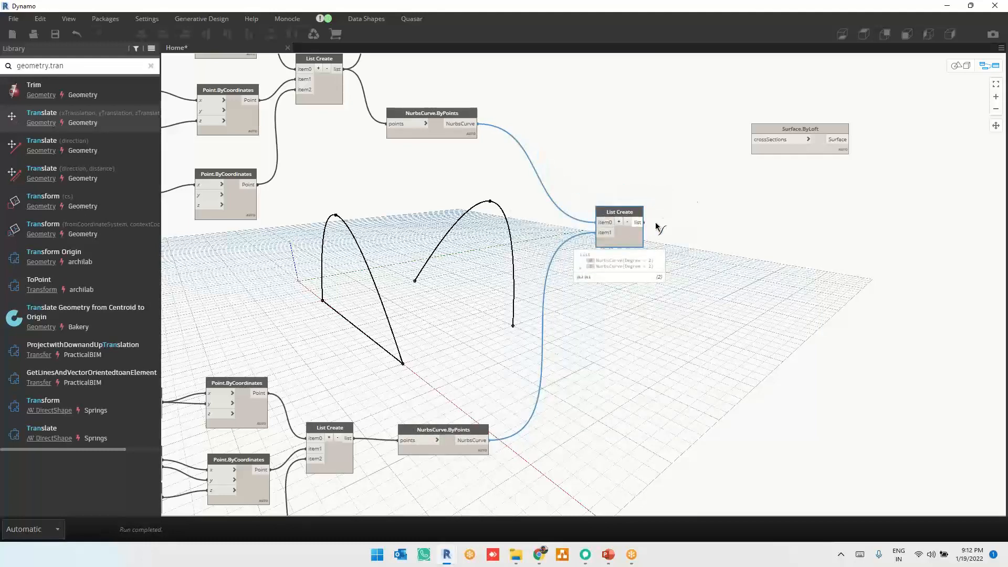
Connect the List Create output to the crossSections input of Surface.ByLoft and place the loft node beside List Create
click(641, 222)
click(750, 140)
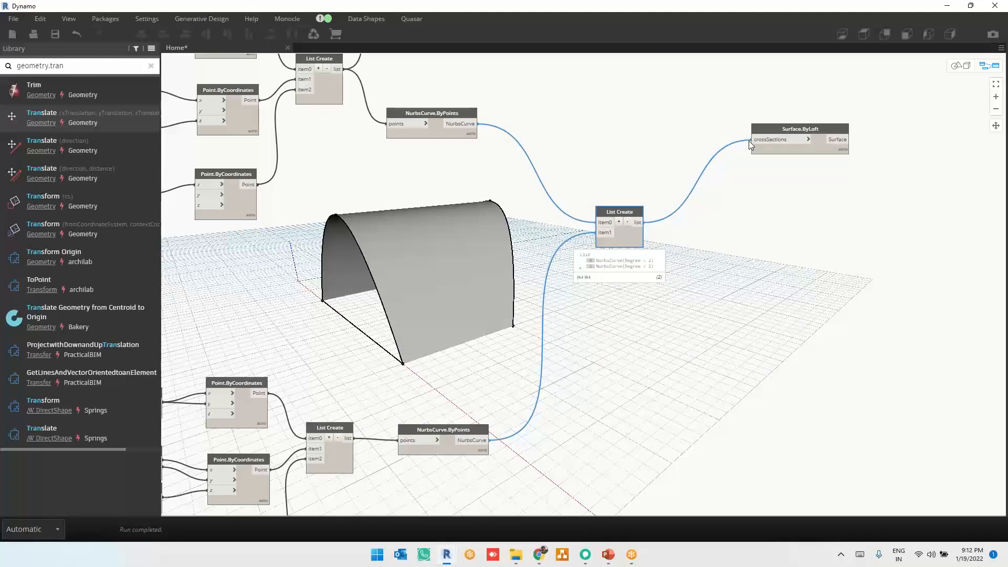
drag(795, 149, 734, 231)
scroll(811, 253, up, 3)
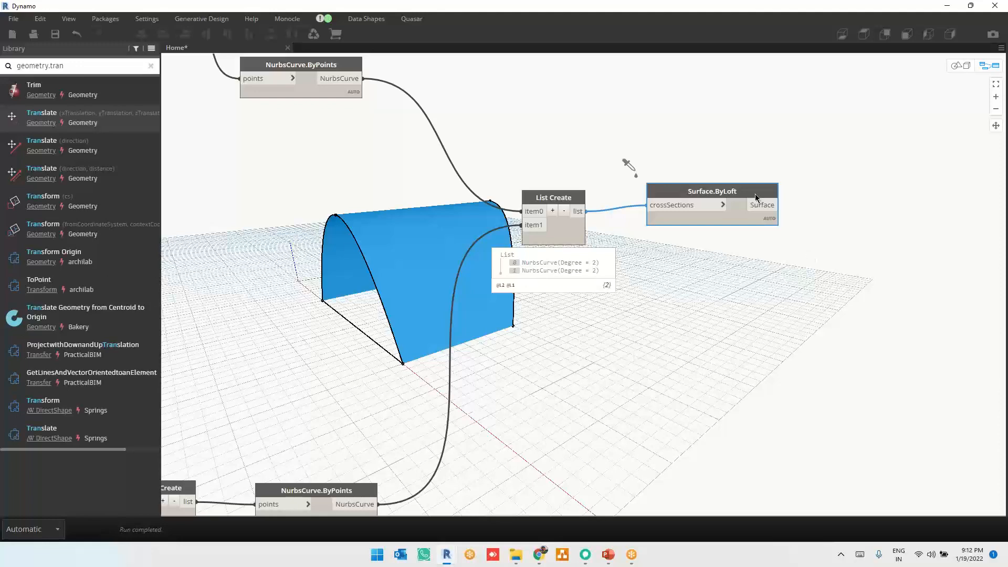
drag(734, 221, 737, 224)
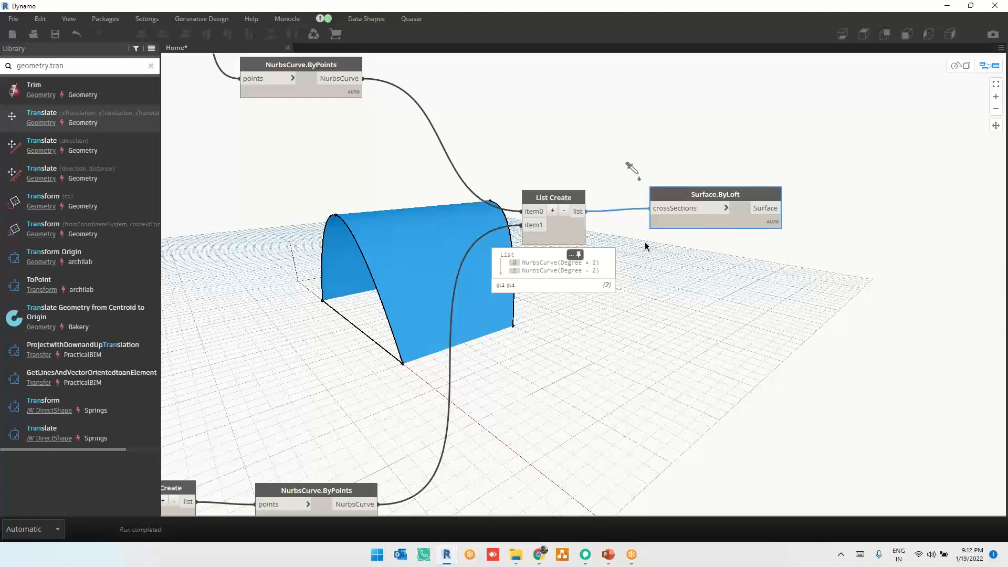
click(843, 195)
click(735, 214)
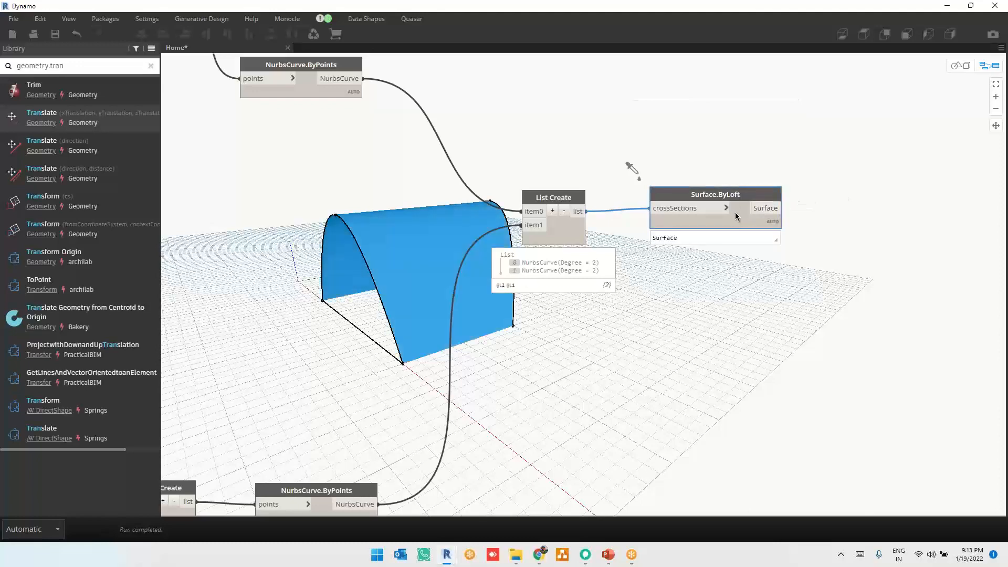
click(786, 143)
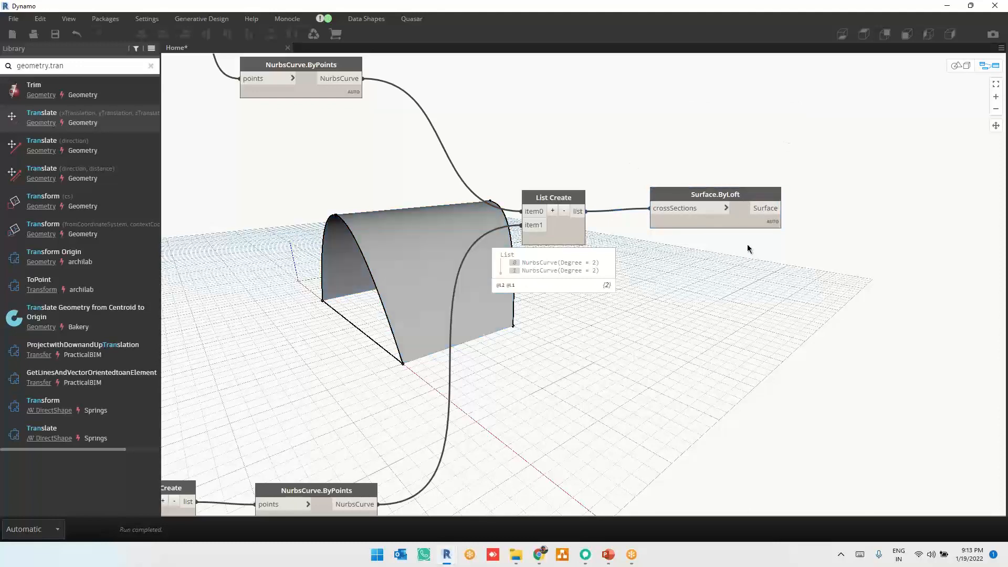
click(745, 220)
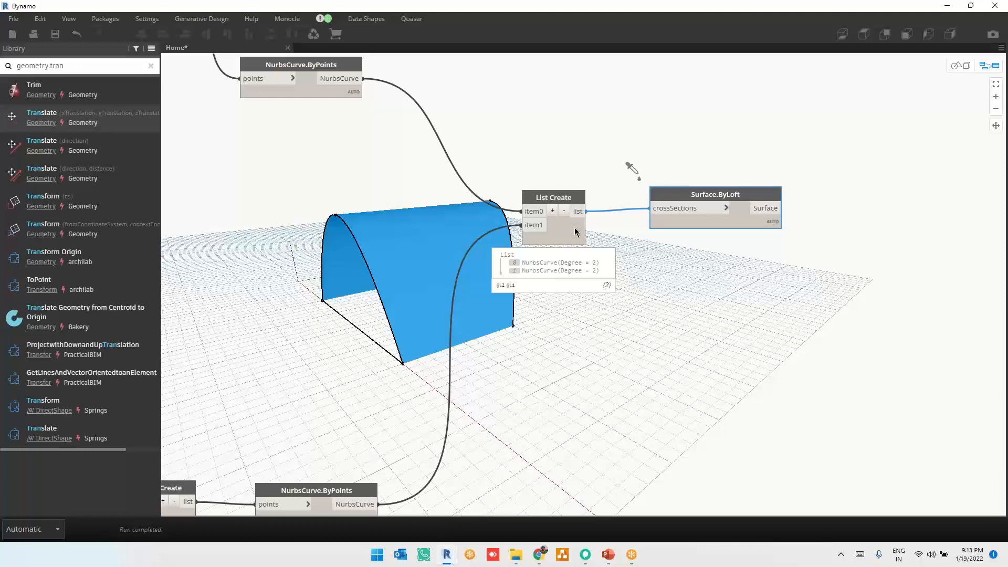
Add a List.Join node and place it above the List Create node that gathers the curves
right_click(527, 124)
text(l)
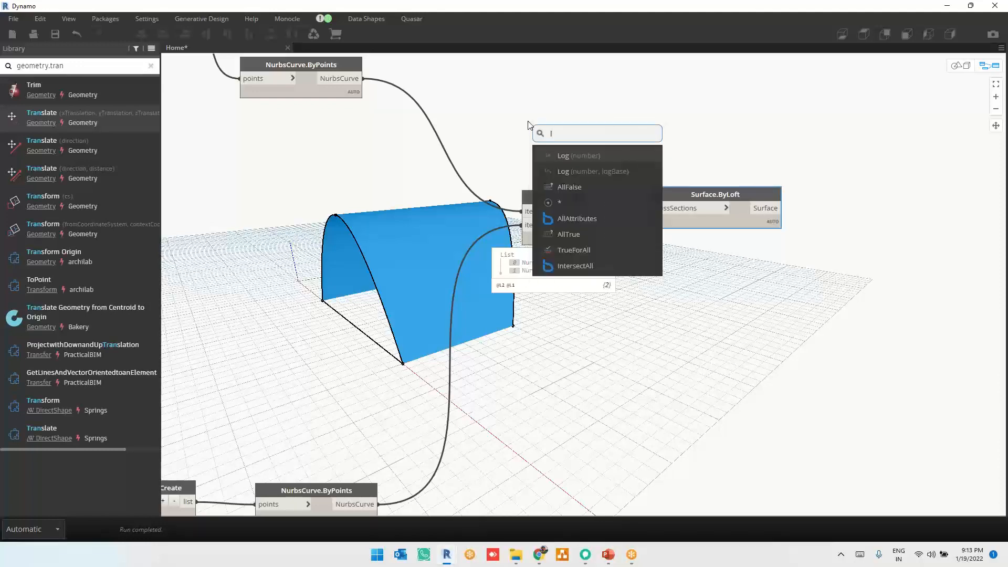
text(ist.j)
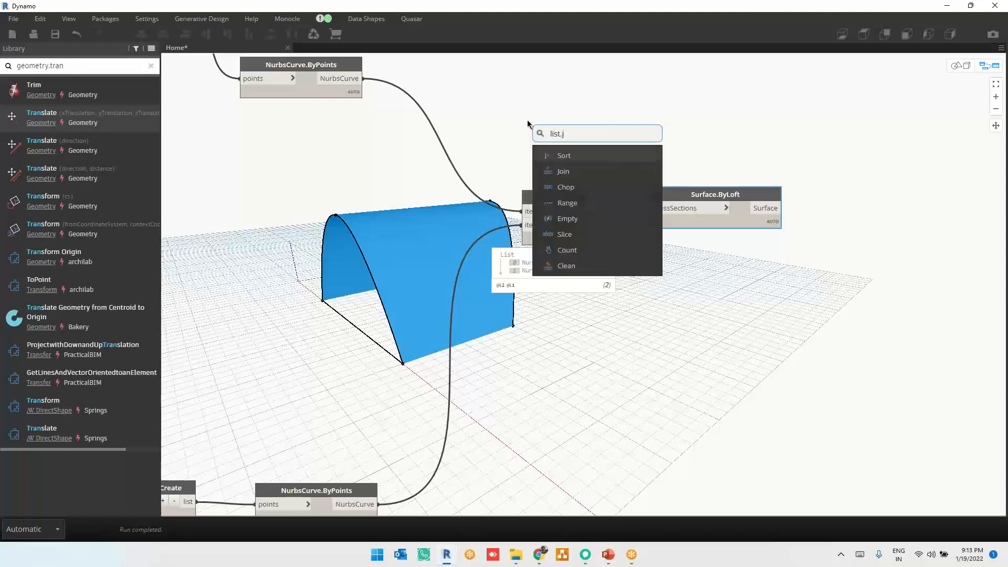
text(oin)
click(602, 154)
drag(609, 161, 528, 111)
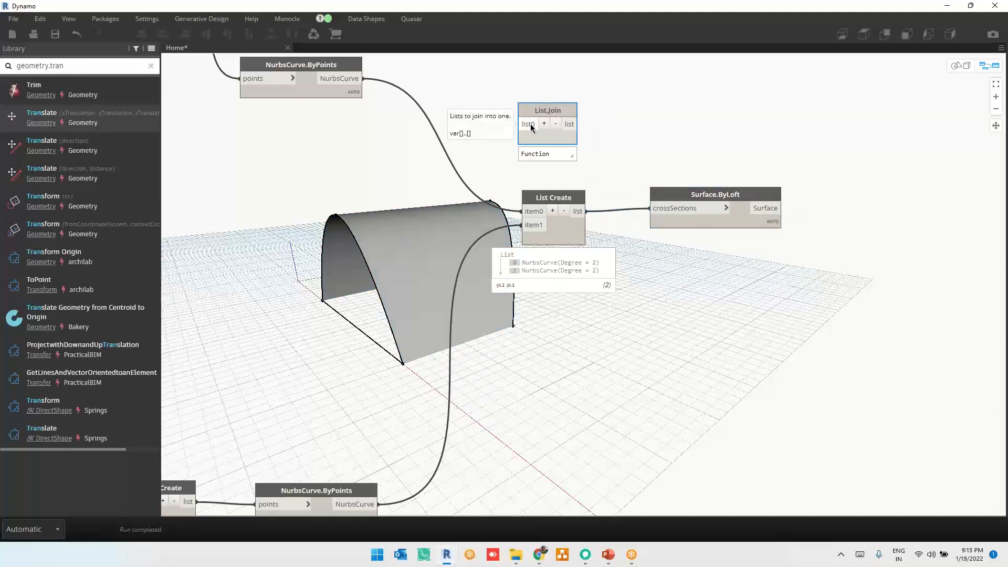
Transfer both NurbsCurve connections from List Create to list0 and an added list1 input on List.Join
click(534, 212)
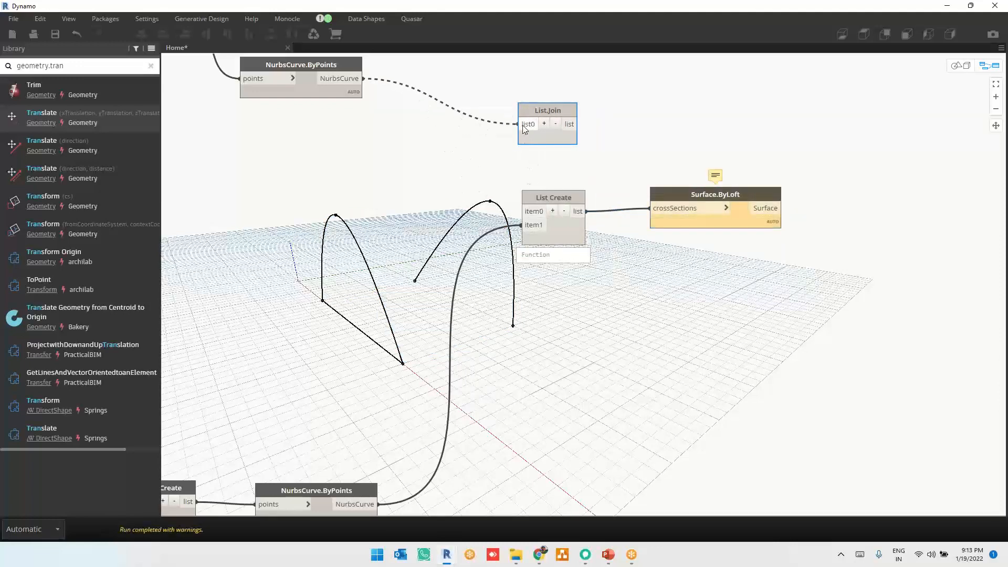
click(527, 127)
click(544, 124)
click(523, 225)
click(521, 137)
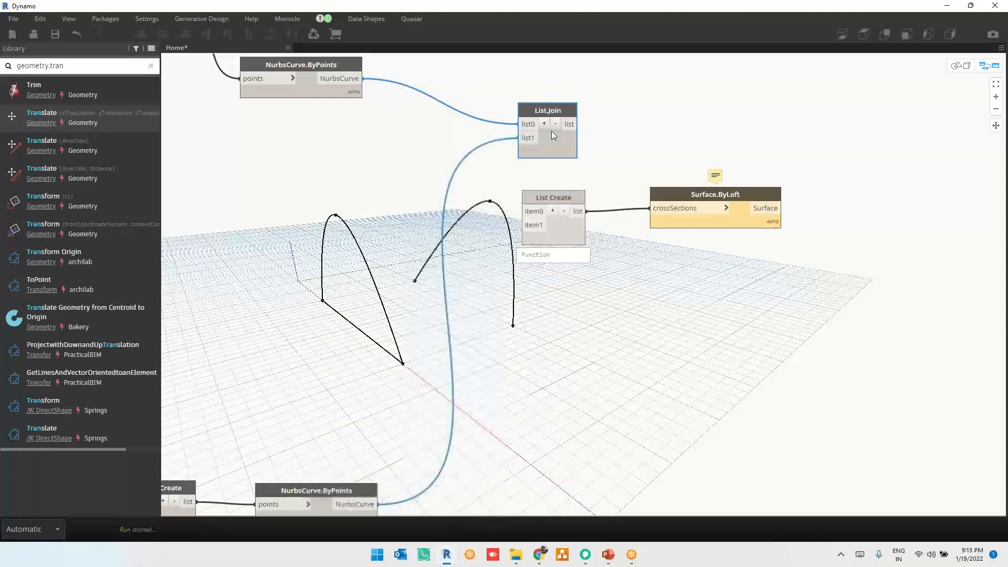
Connect the List.Join output to crossSections of Surface.ByLoft and move the loft node beside List.Join
click(577, 124)
click(650, 208)
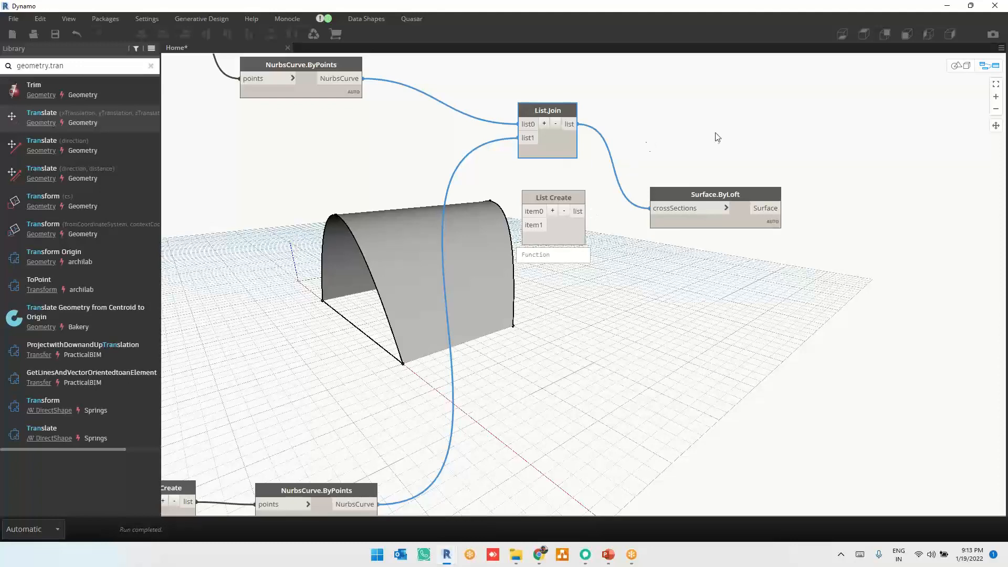
drag(724, 194, 722, 116)
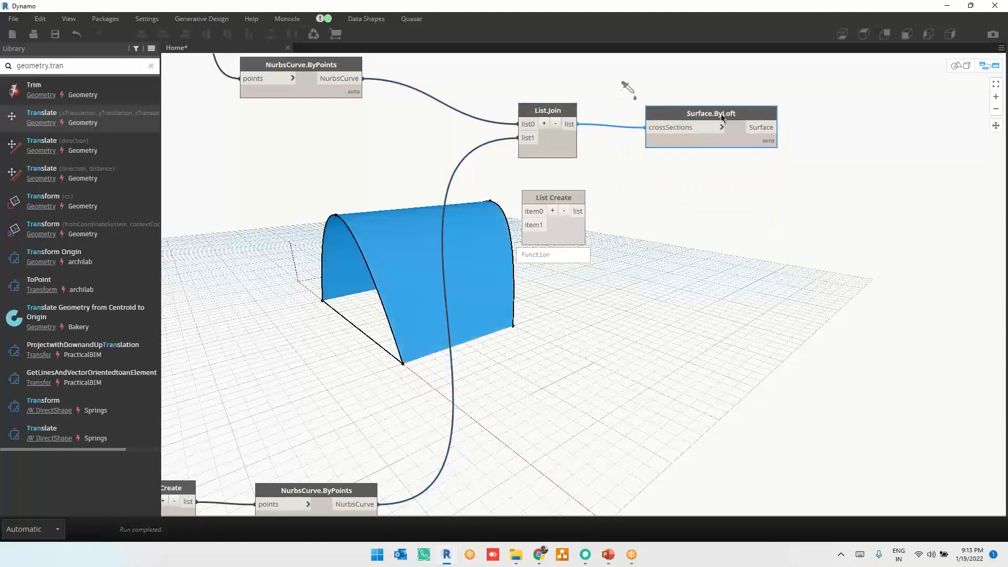
Examine the lofted surface from the opposite side in the 3D preview
middle_drag(765, 188, 819, 254)
scroll(755, 220, down, 1)
middle_drag(454, 195, 335, 186)
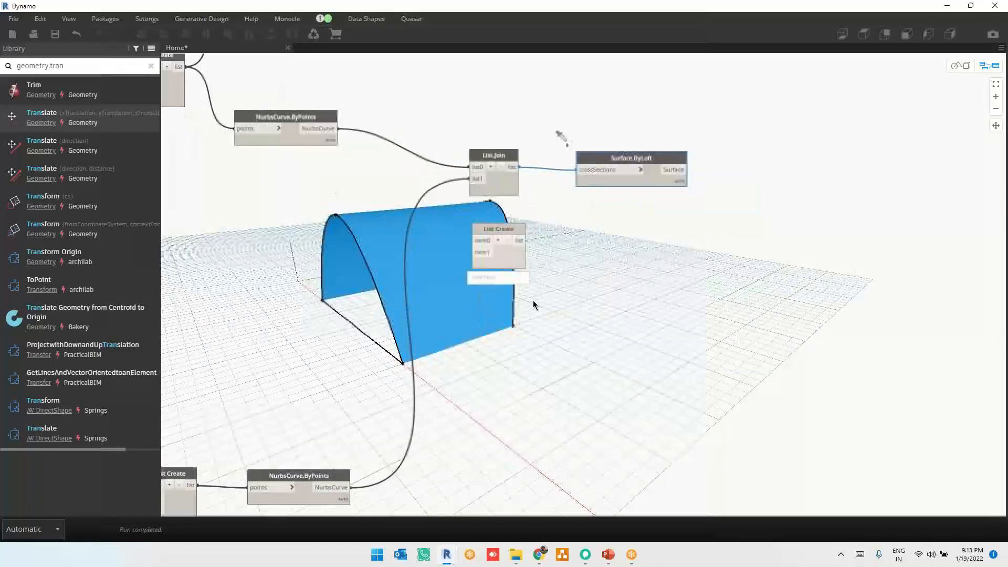
key(ctrl+b)
right_drag(649, 322, 592, 332)
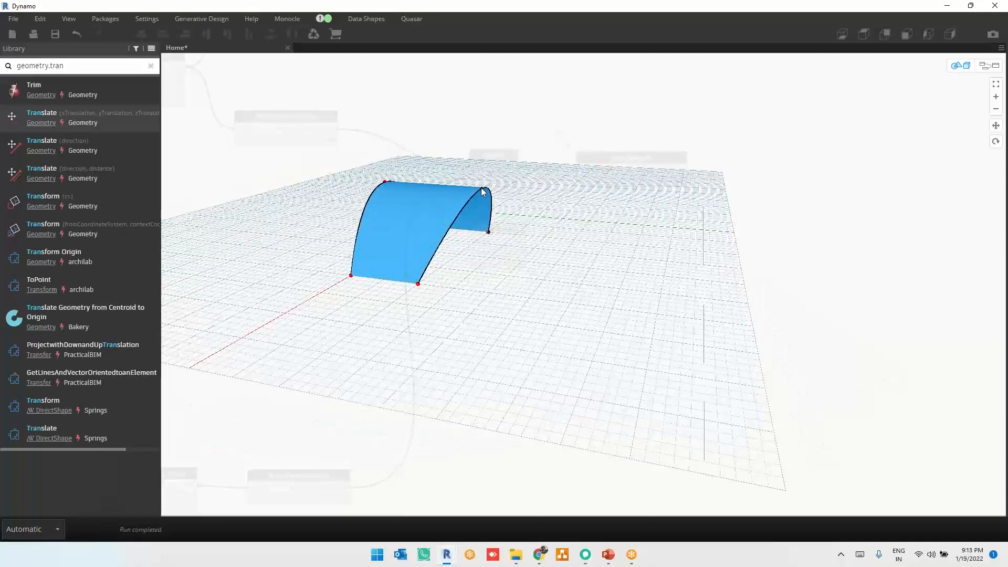
key(ctrl+b)
Set the y value of the lower curve's middle point to 30 in its code block
scroll(594, 328, down, 3)
middle_drag(400, 457, 572, 362)
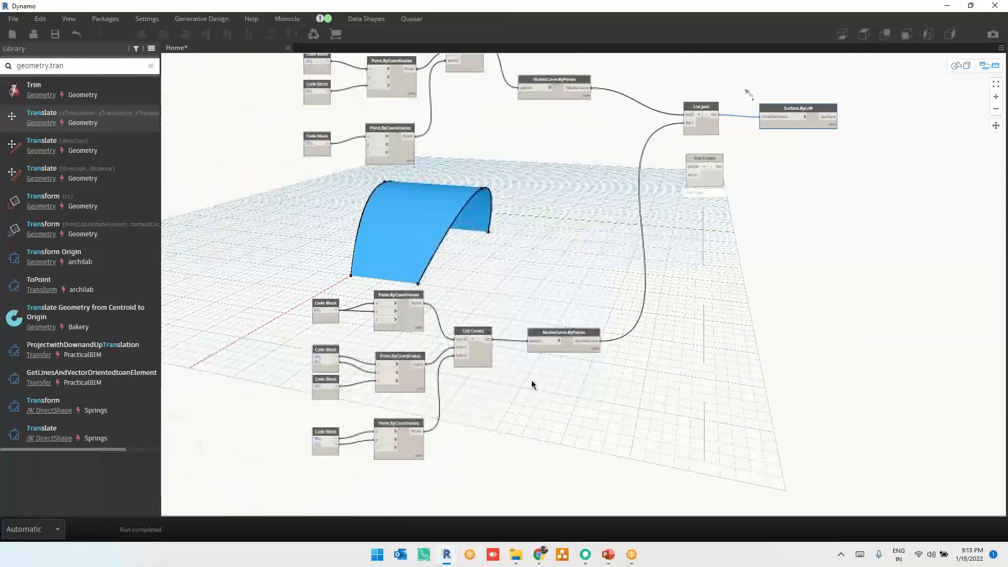
scroll(348, 401, up, 3)
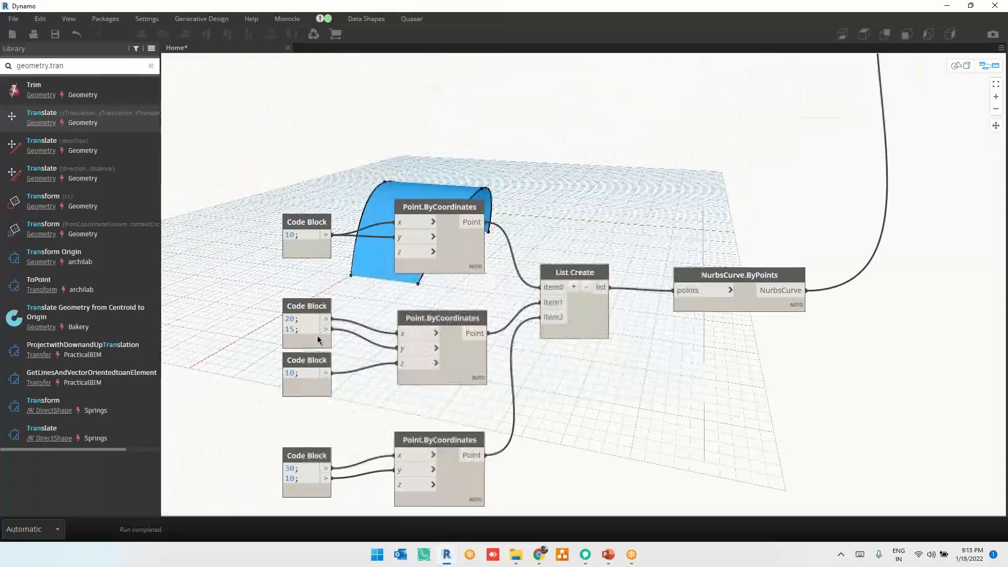
click(449, 367)
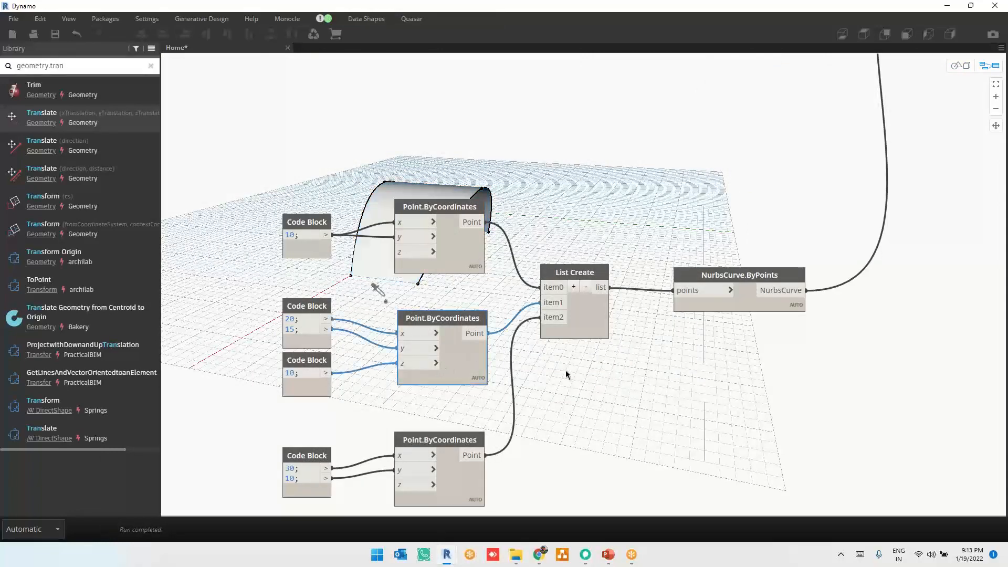
middle_drag(565, 435, 570, 457)
middle_drag(571, 392, 565, 432)
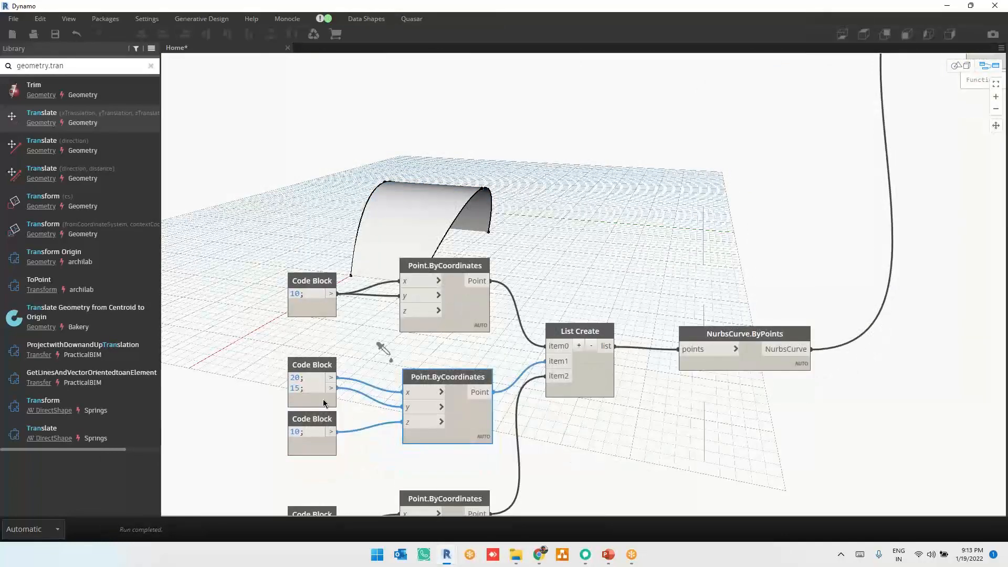
drag(301, 388, 290, 389)
text(30;)
click(661, 420)
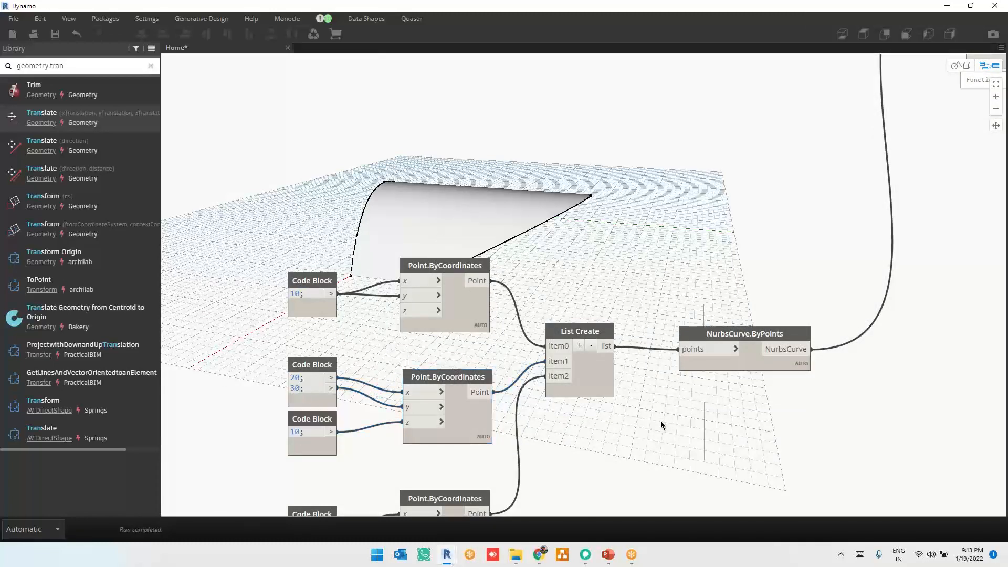
Set the y value of the lower curve's middle point to 50
mouse_move(303, 388)
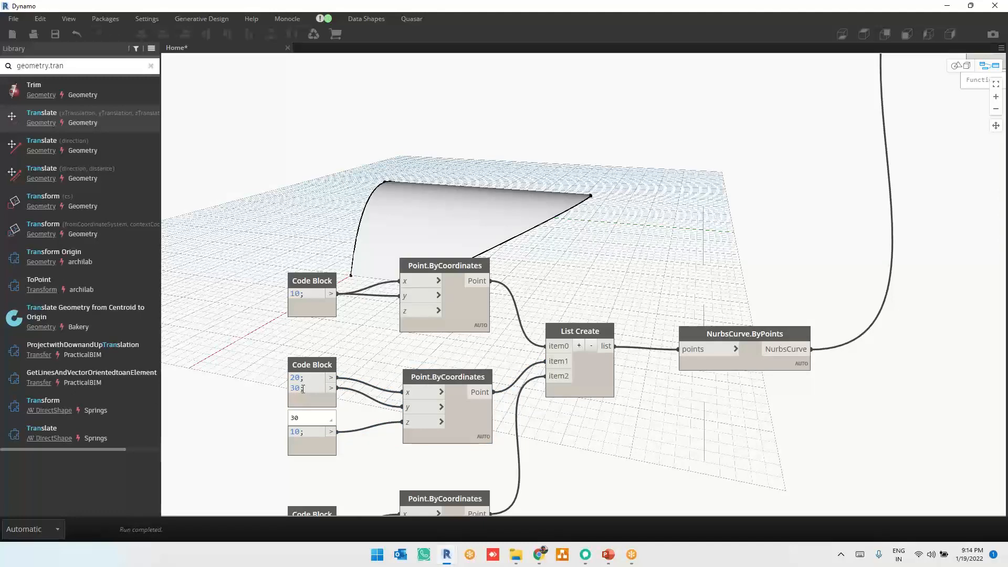
mouse_move(440, 386)
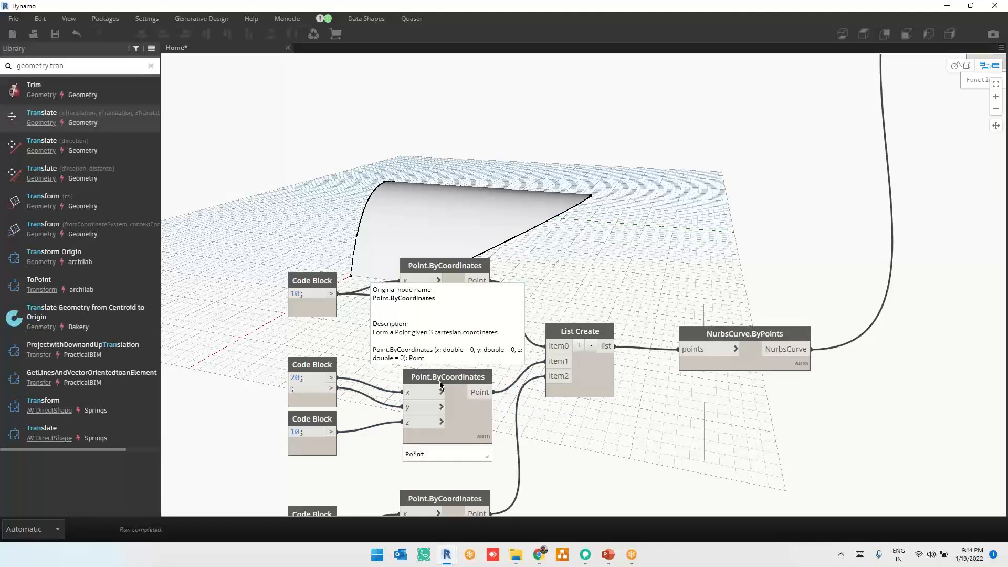
text(0)
click(770, 443)
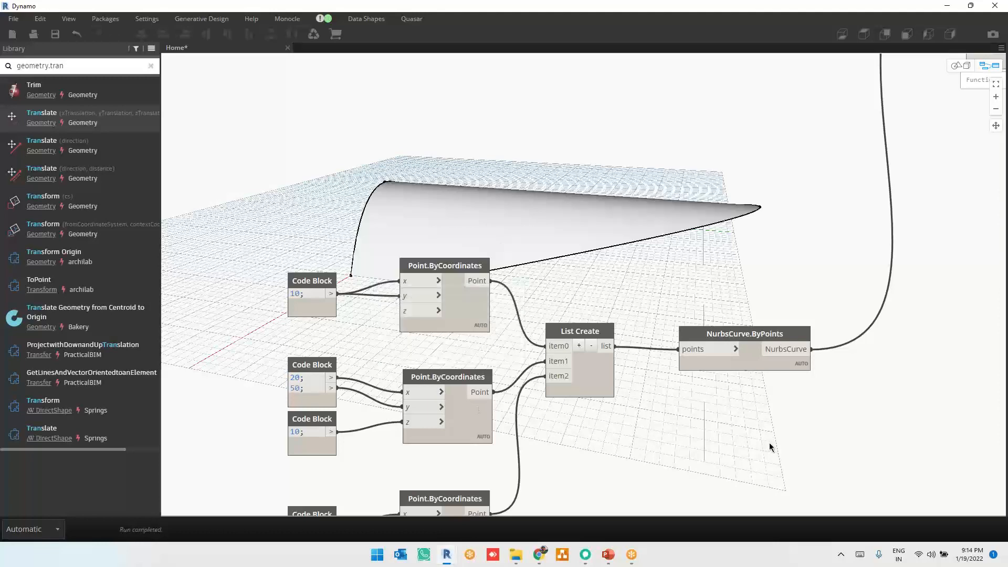
Examine the reshaped lofted surface from a slightly different angle in the 3D preview
key(ctrl+b)
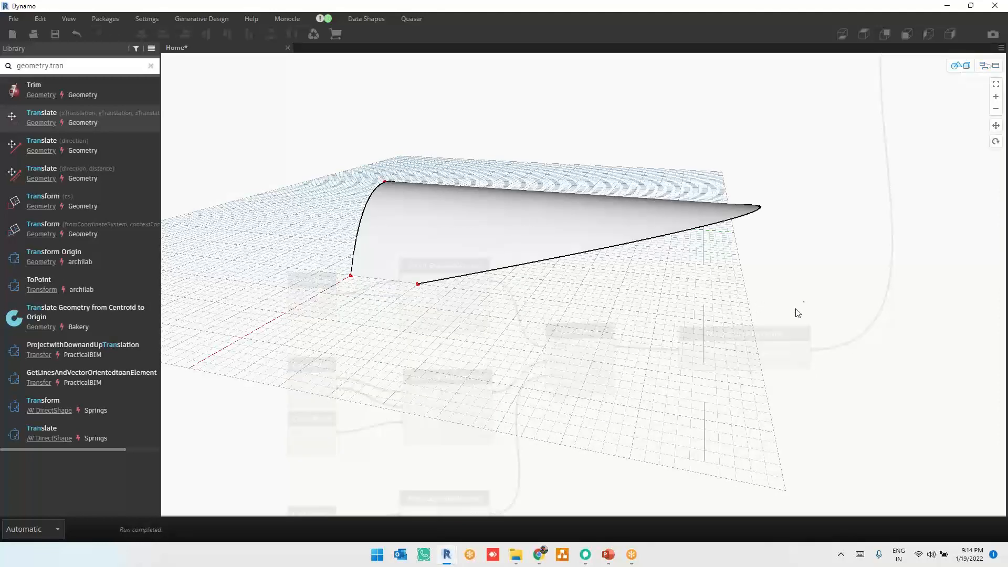
mouse_move(797, 289)
right_down()
mouse_move(677, 286)
mouse_move(710, 271)
mouse_move(785, 294)
right_up()
key(ctrl+b)
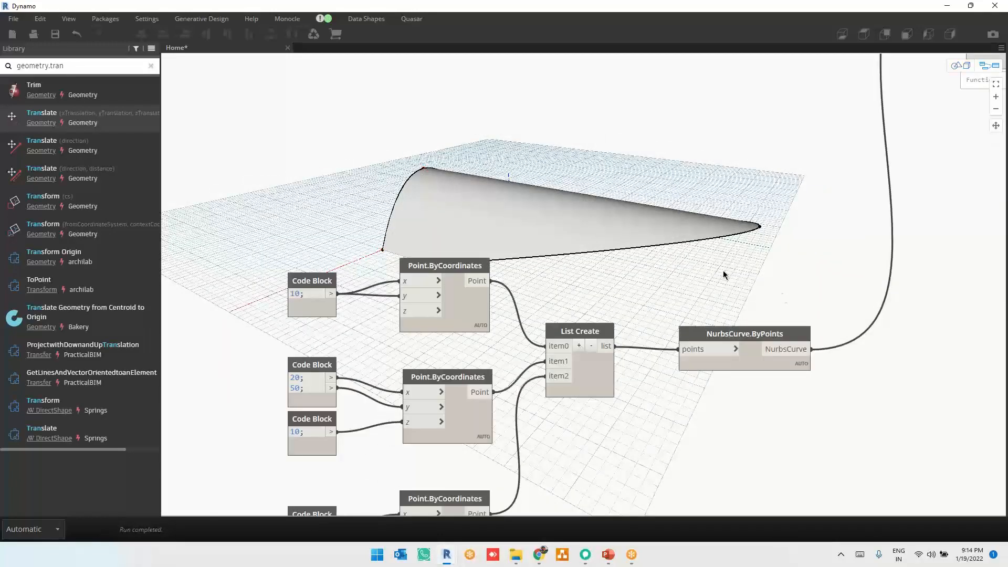
Search the node library for "gridby" and add a QuadGridbySurface node beyond Surface.ByLoft
middle_drag(812, 388, 557, 411)
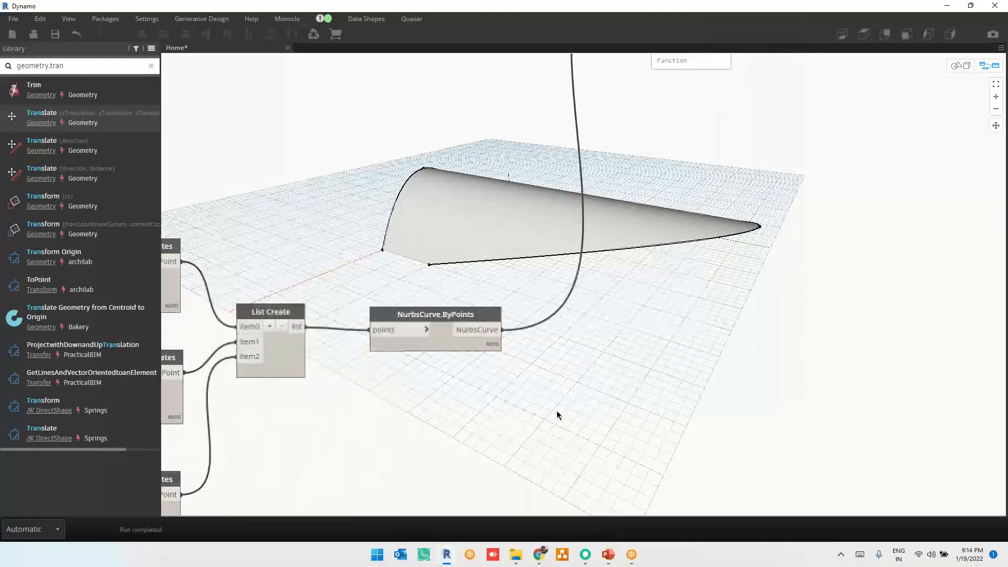
scroll(556, 410, down, 3)
scroll(735, 90, up, 3)
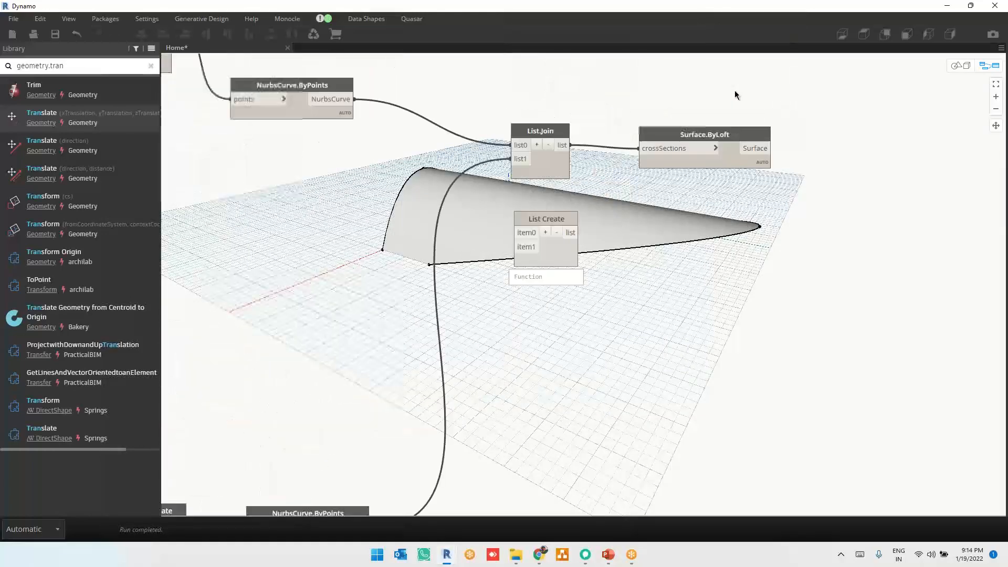
middle_drag(824, 301, 665, 266)
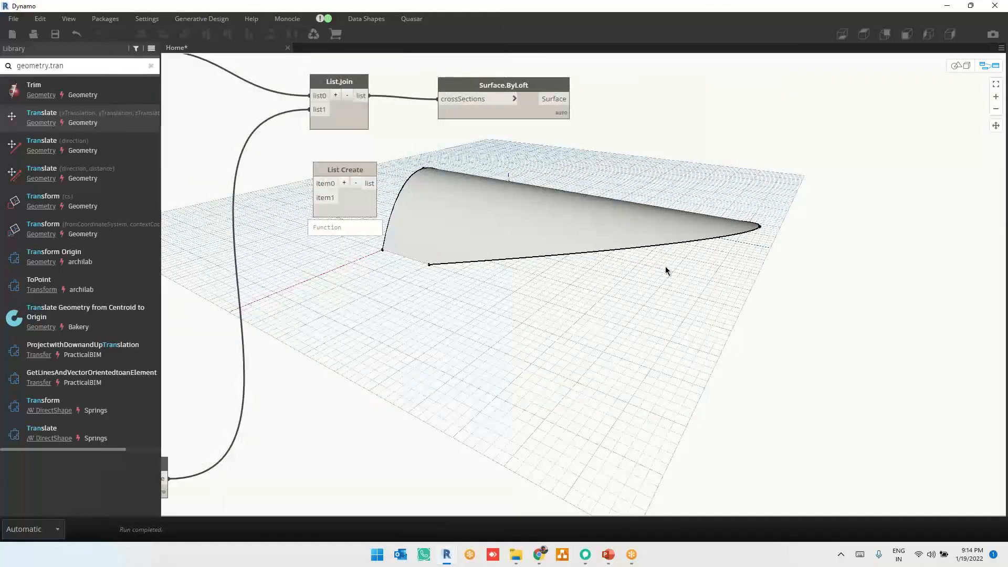
triple_click(77, 73)
text(grid)
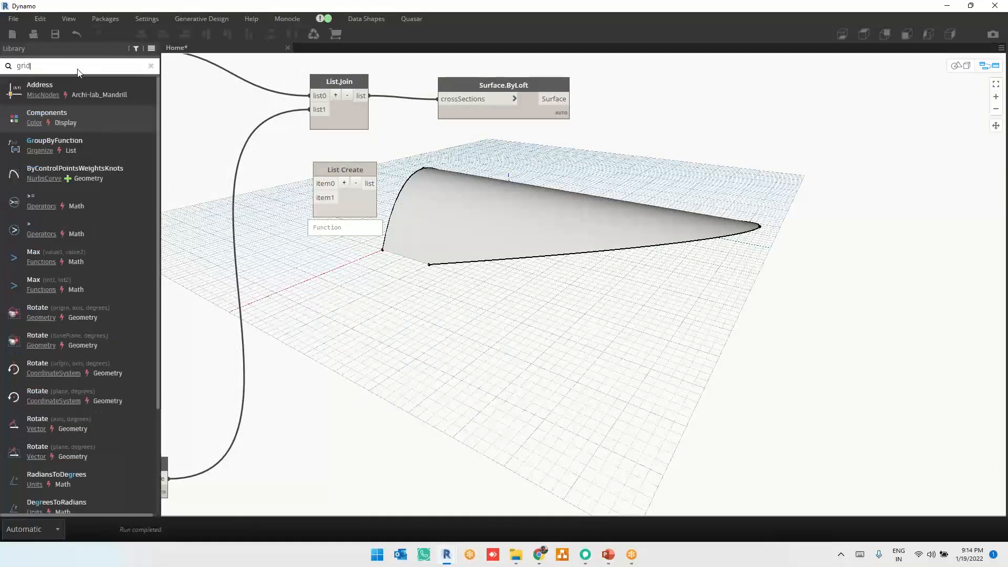
text(by)
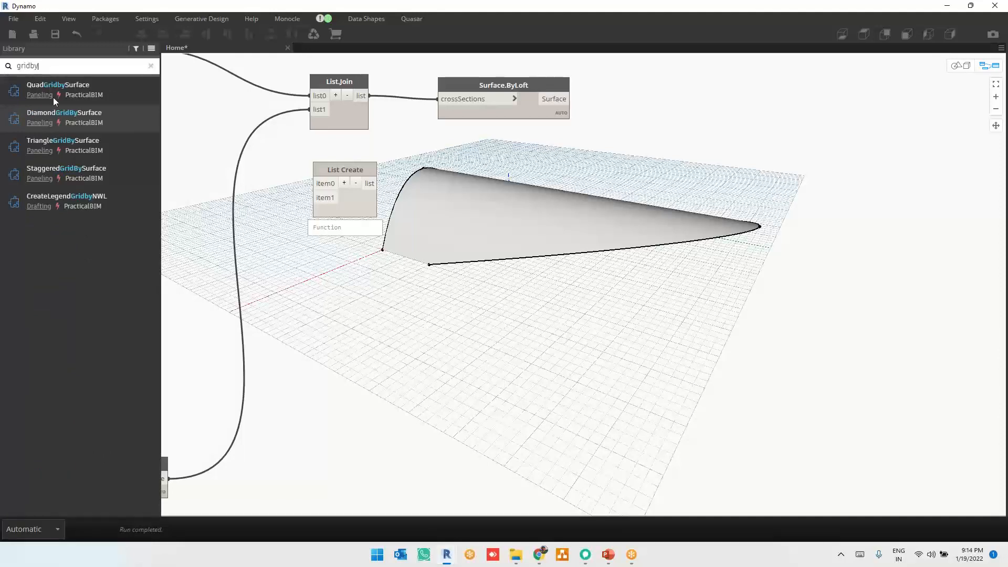
click(95, 96)
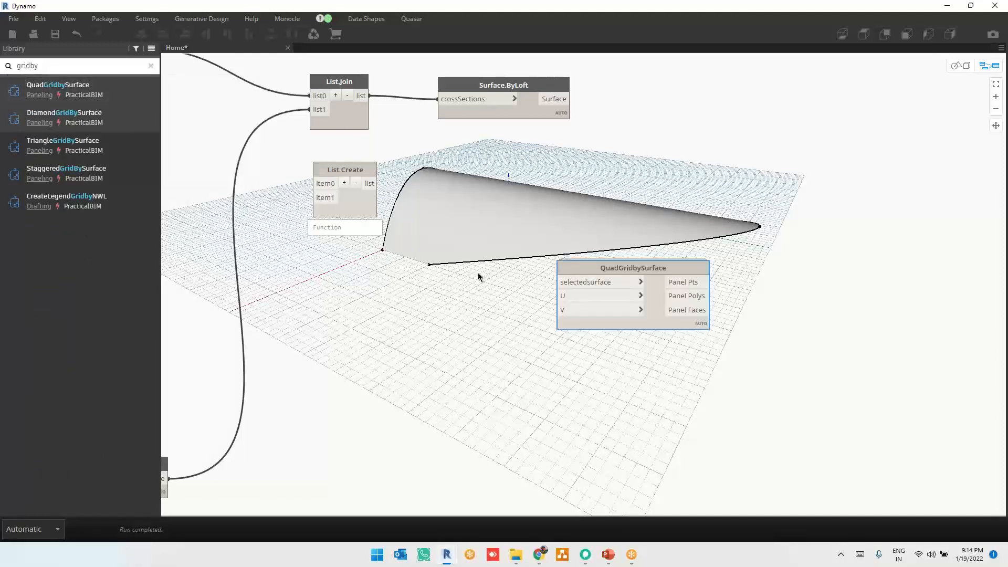
drag(663, 299, 863, 152)
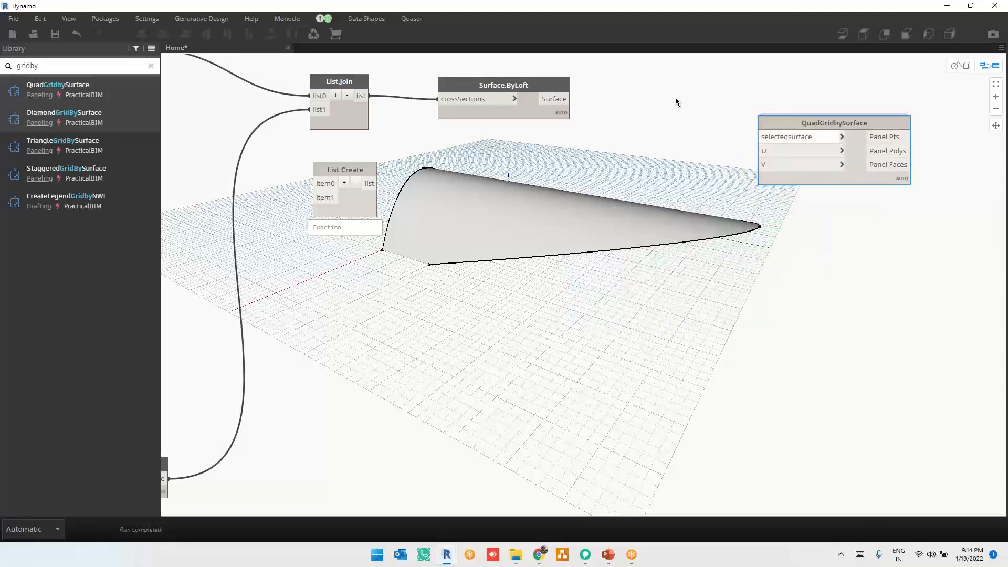
Connect the Surface output of Surface.ByLoft to selectedsurface of QuadGridbySurface and reposition the grid node
middle_drag(563, 158, 435, 229)
drag(729, 225, 761, 175)
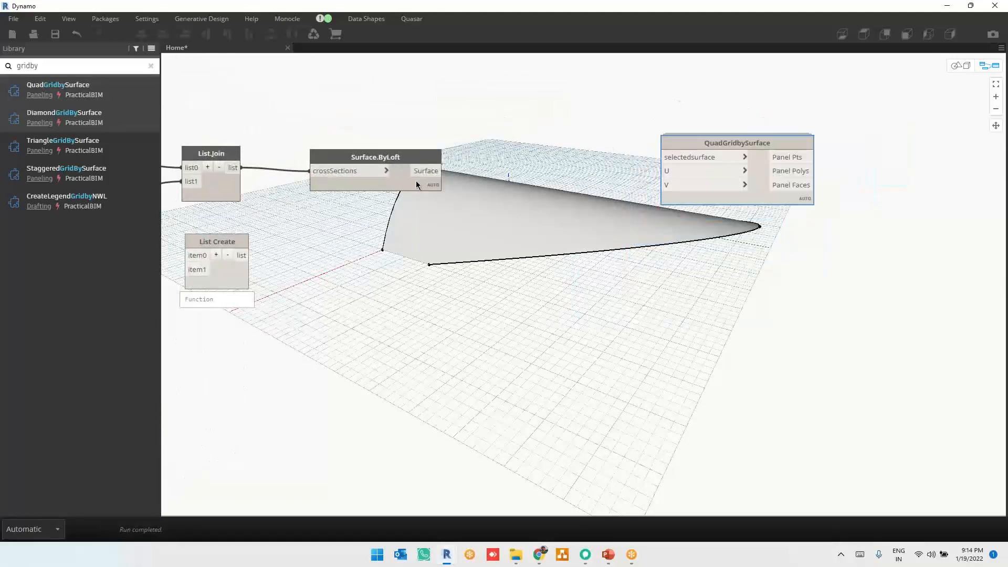
click(426, 171)
click(664, 157)
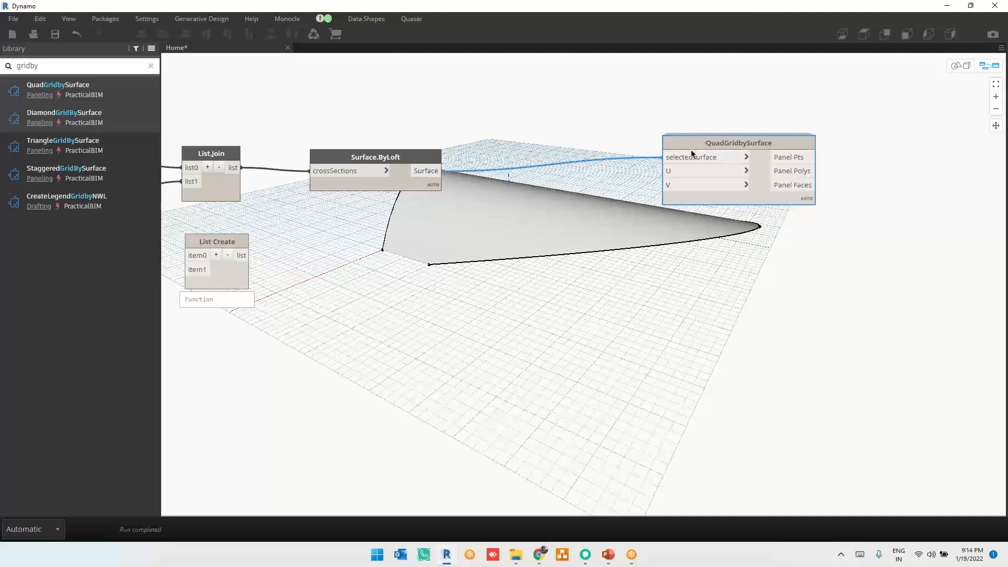
drag(687, 148, 747, 169)
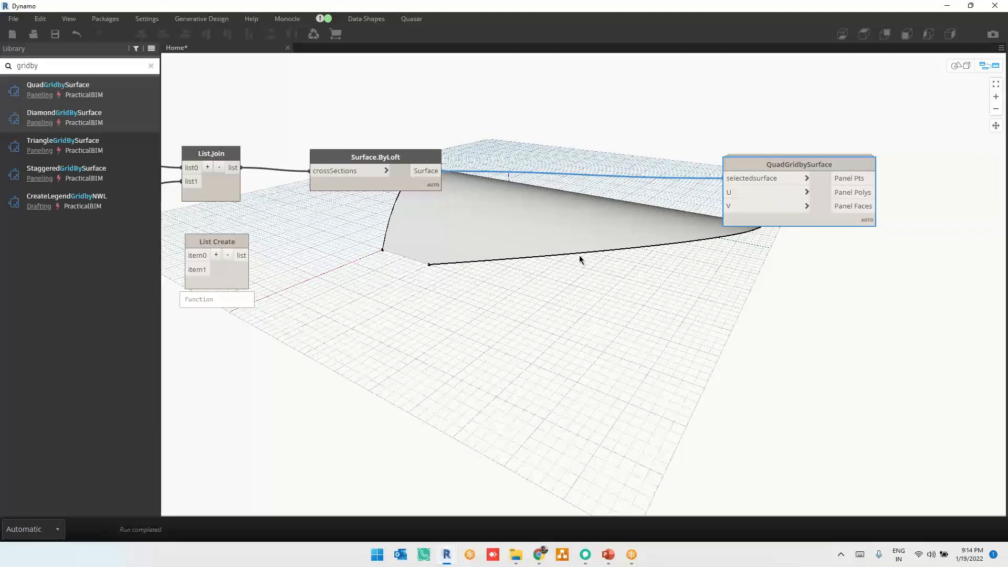
Create a code block with the value 10 and connect it to both U and V of QuadGridbySurface
double_click(584, 218)
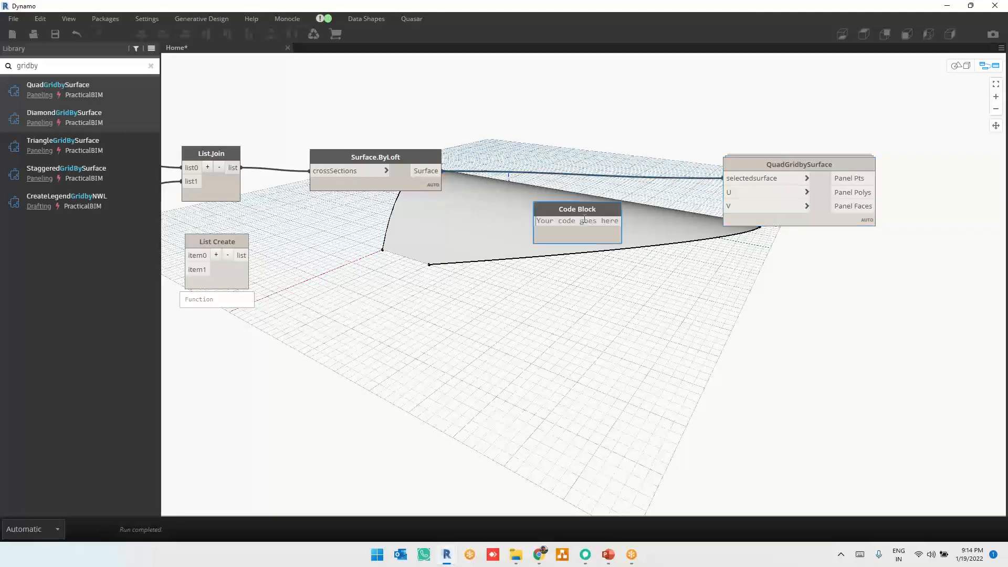
text(10)
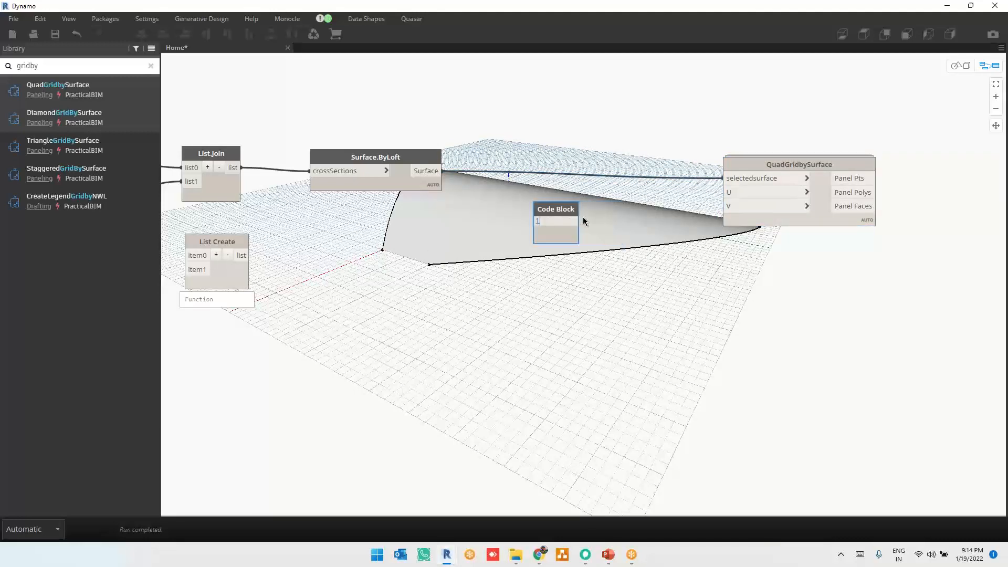
click(592, 322)
drag(555, 208, 723, 192)
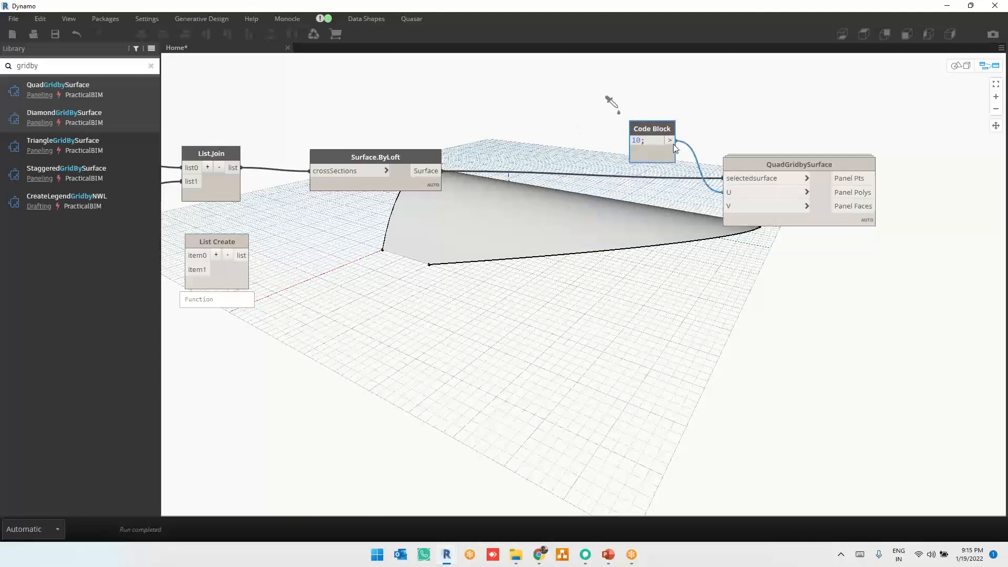
drag(671, 140, 725, 206)
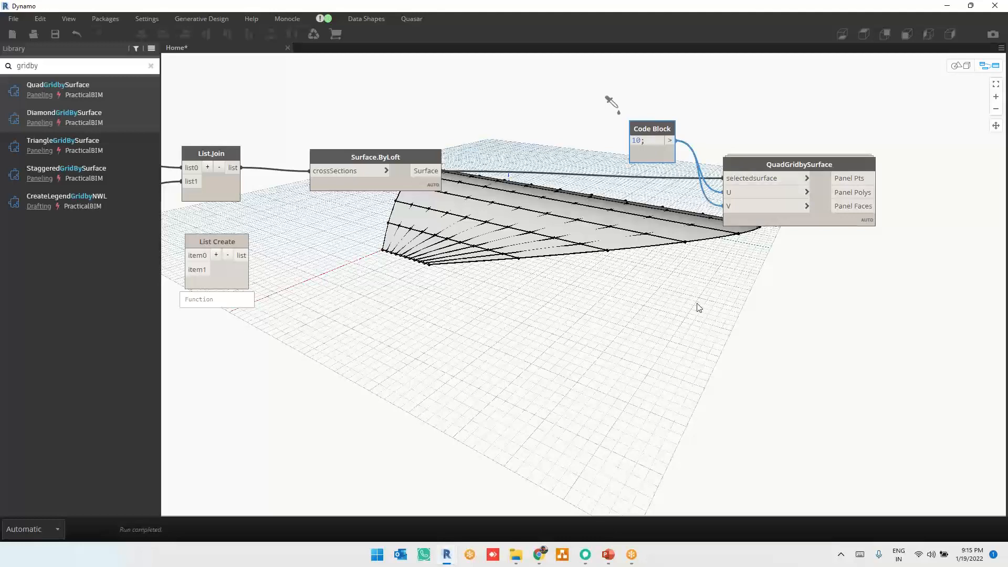
Examine the quad grid on the lofted surface from the opposite side in the 3D preview
middle_drag(697, 304, 693, 304)
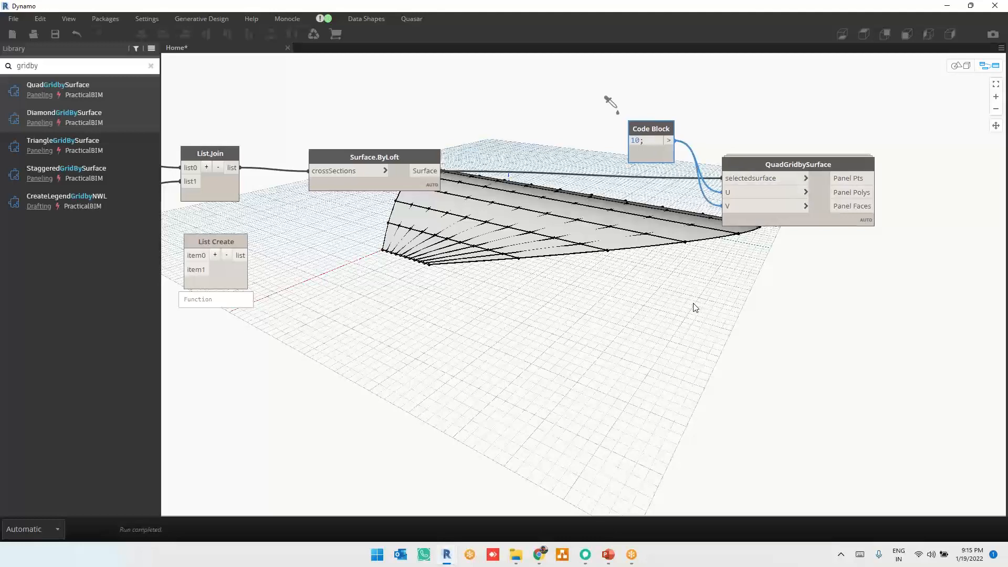
key(ctrl+n)
key(Escape)
key(ctrl+b)
right_drag(686, 319, 571, 314)
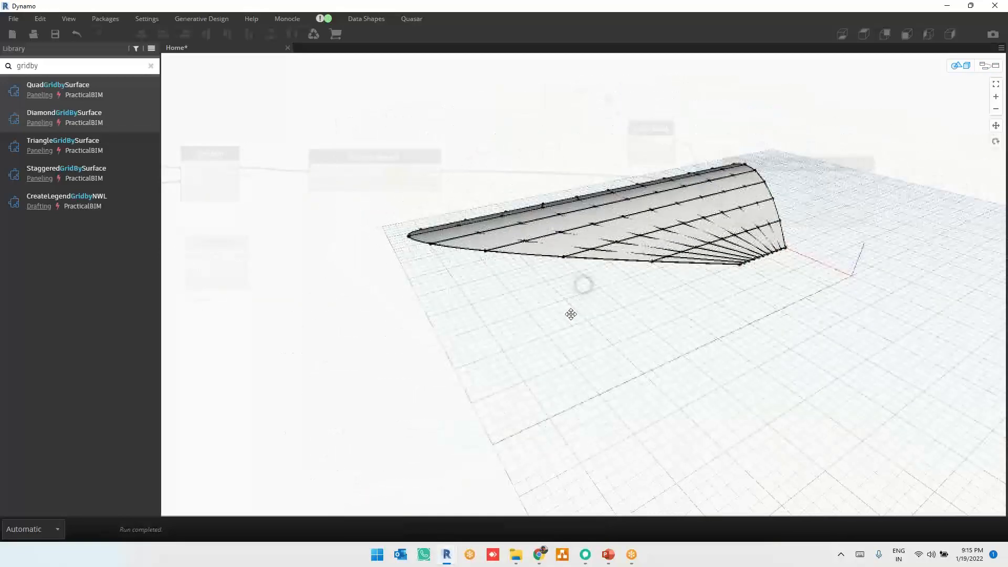
key(ctrl+b)
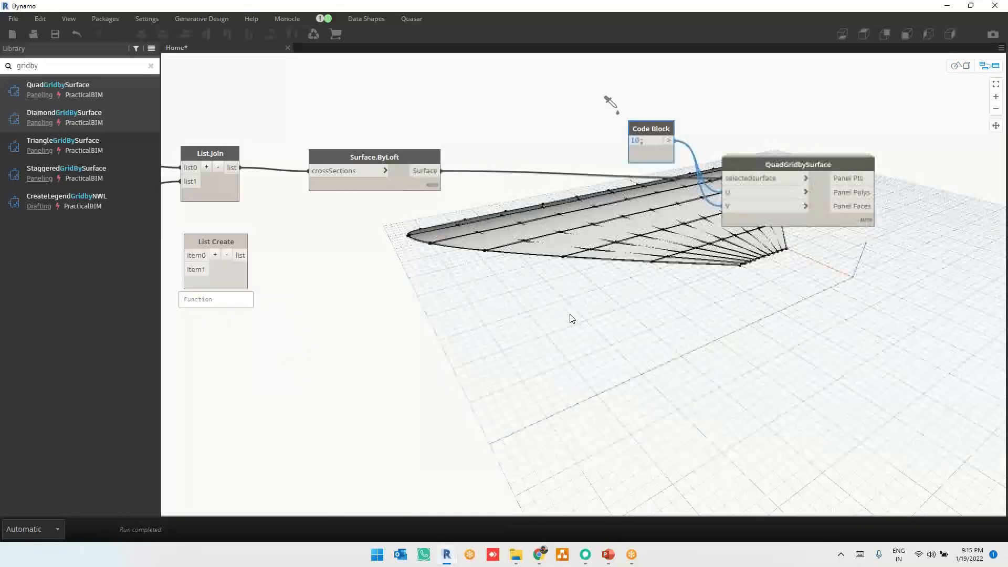
Turn off the geometry preview of the Surface.ByLoft node
click(399, 180)
right_click(398, 179)
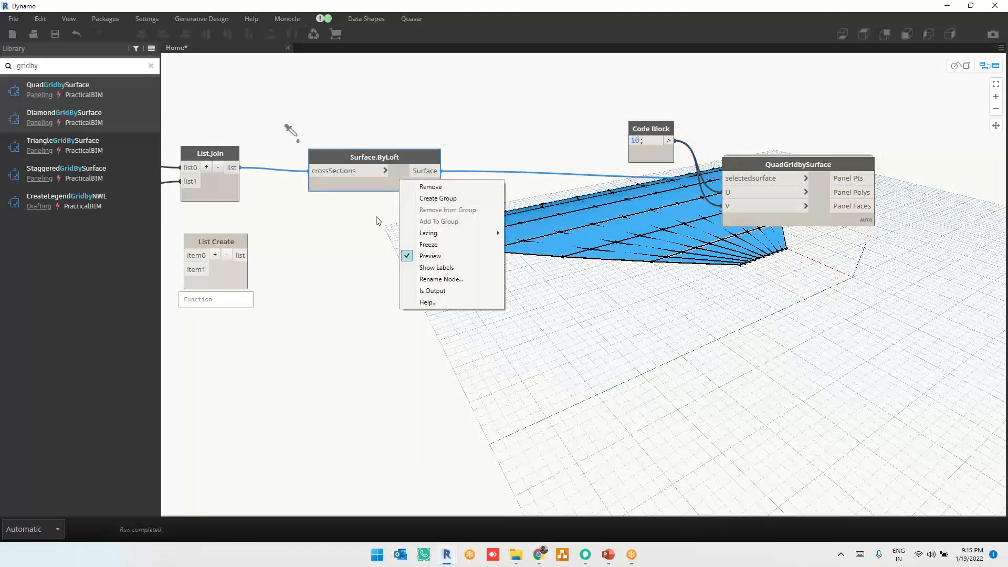
click(429, 256)
click(584, 323)
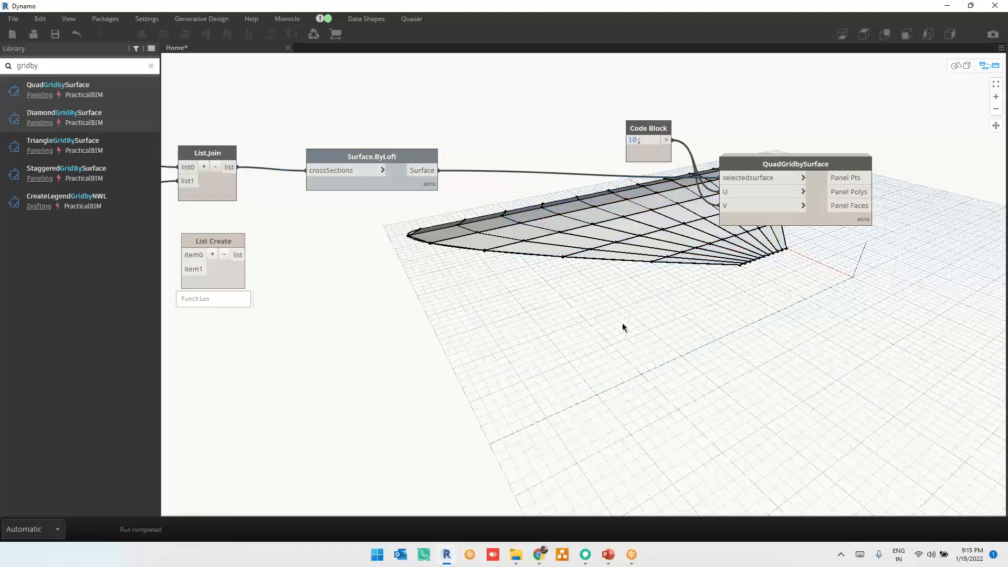
Examine the quad panels up close in the 3D preview and the outputs of the QuadGridbySurface node
middle_drag(621, 323, 405, 284)
key(ctrl+b)
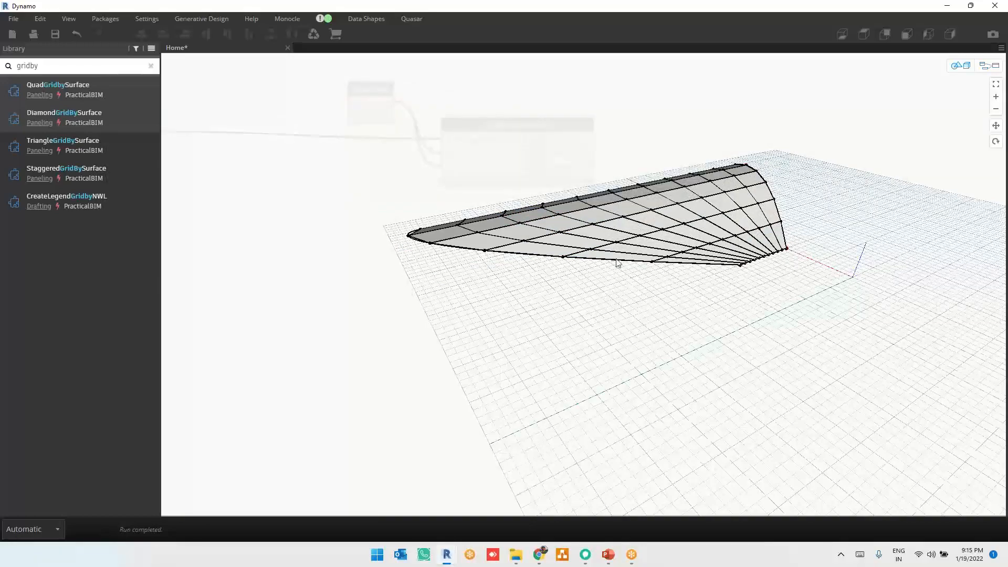
scroll(617, 259, up, 5)
right_drag(530, 283, 640, 284)
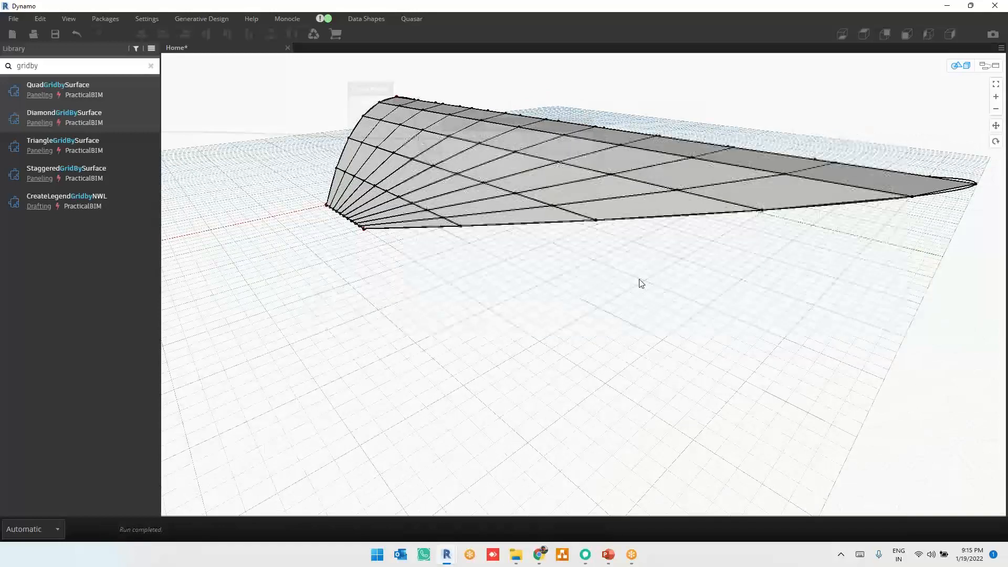
key(ctrl+b)
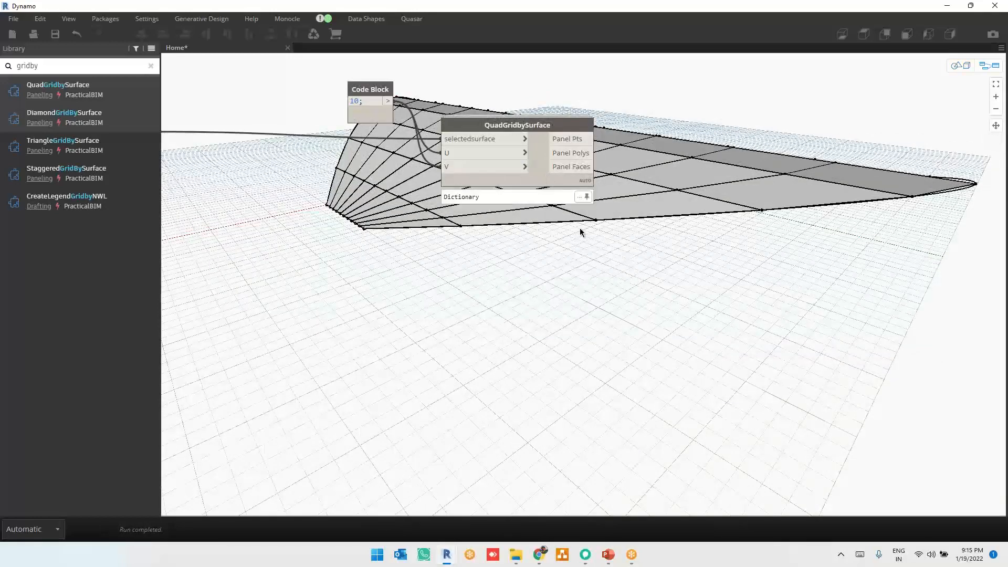
middle_drag(593, 294, 389, 376)
scroll(423, 200, up, 3)
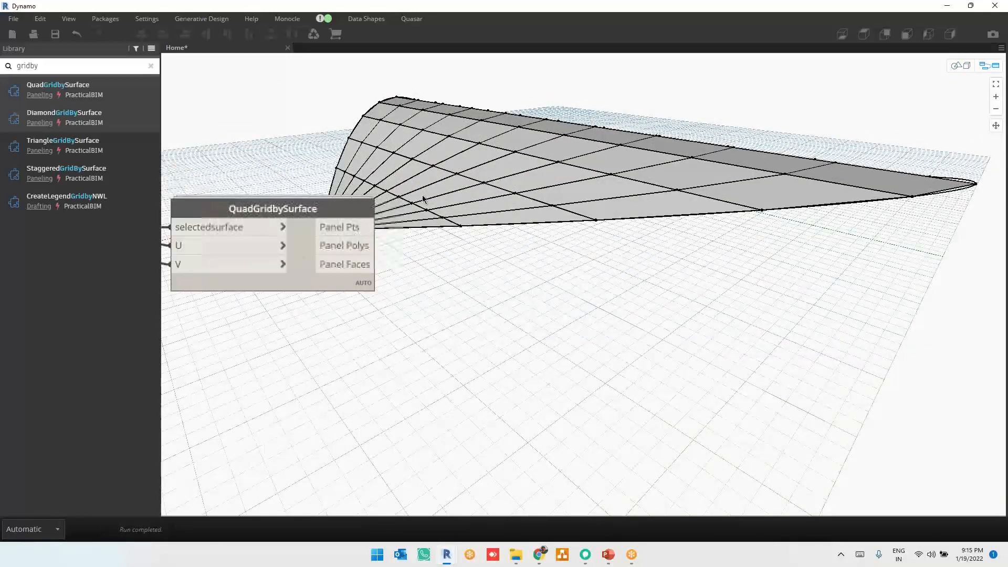
scroll(423, 199, up, 1)
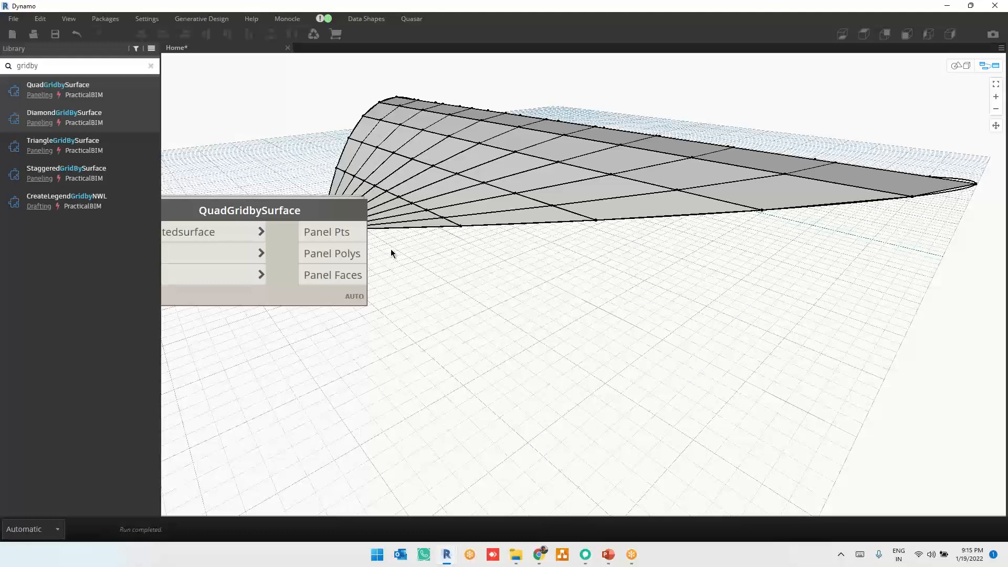
scroll(604, 223, down, 3)
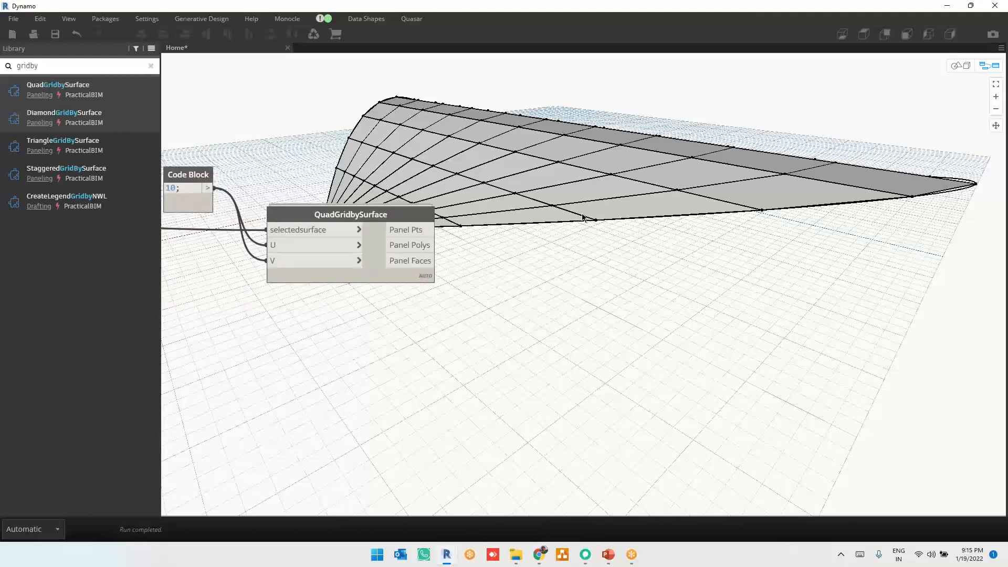
Delete the QuadGridbySurface node and turn the geometry preview of Surface.ByLoft back on
drag(496, 179, 386, 313)
key(Delete)
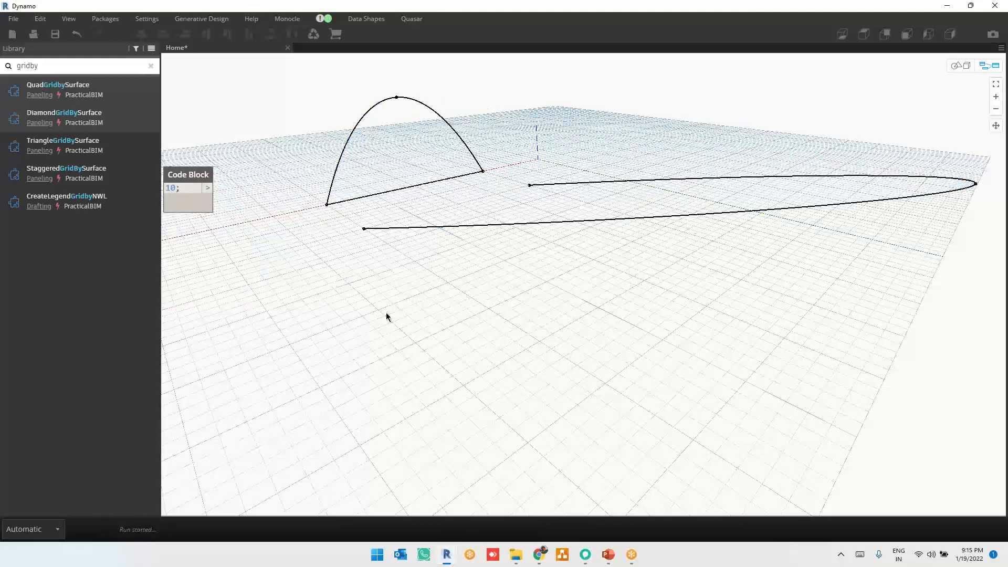
scroll(721, 206, down, 1)
scroll(721, 205, down, 2)
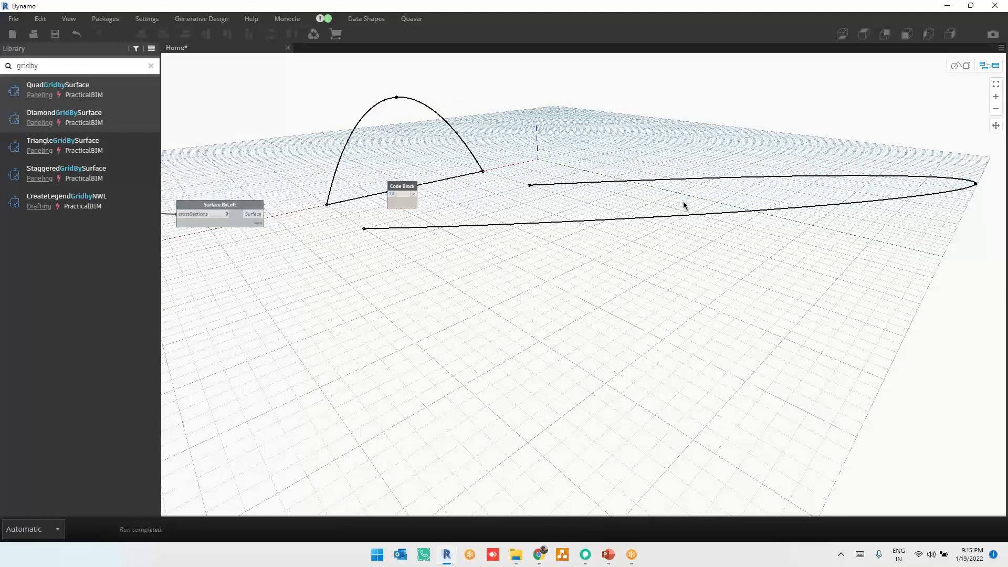
right_click(238, 223)
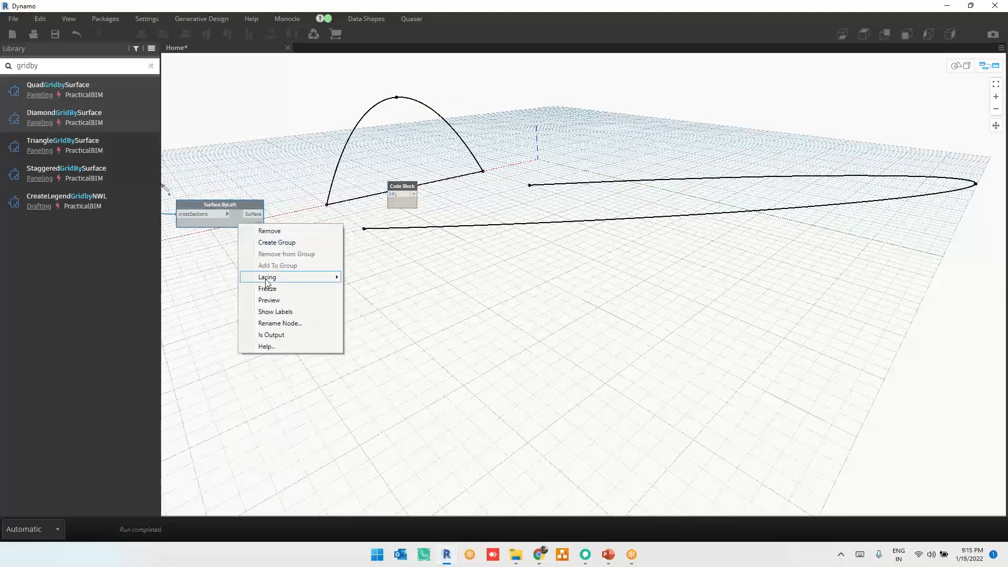
click(317, 300)
Delete the unconnected code block containing 10 beside Surface.ByLoft
scroll(720, 244, down, 2)
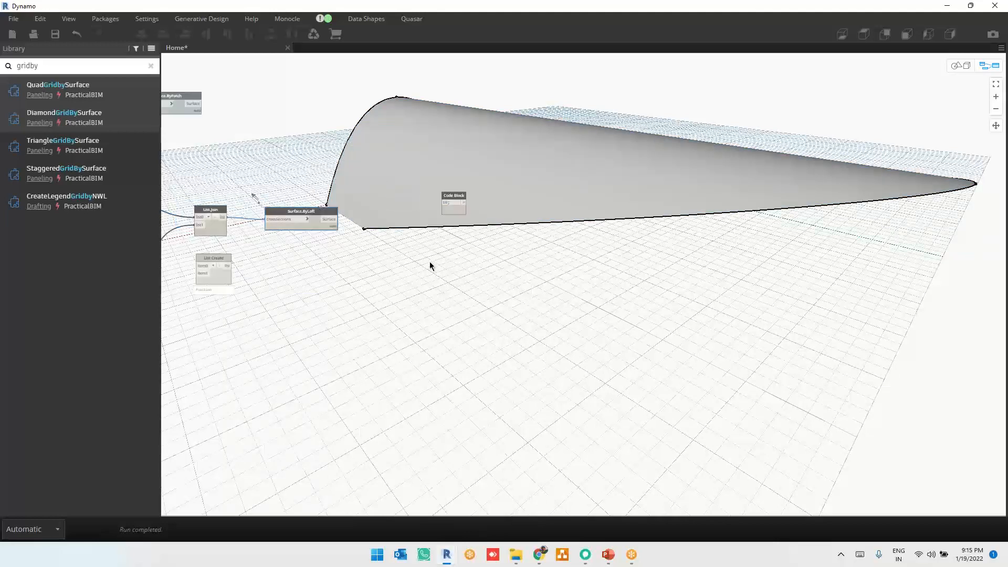
middle_drag(429, 262, 578, 248)
drag(649, 166, 547, 263)
key(Delete)
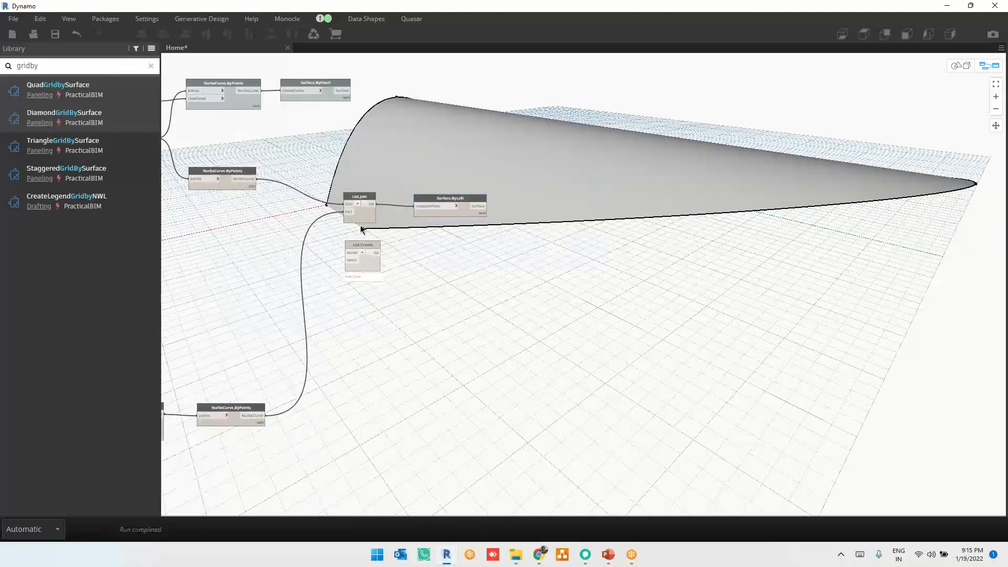
Add a Surface.GetIsoline node in the free space beside the Surface.ByLoft node
scroll(371, 225, up, 5)
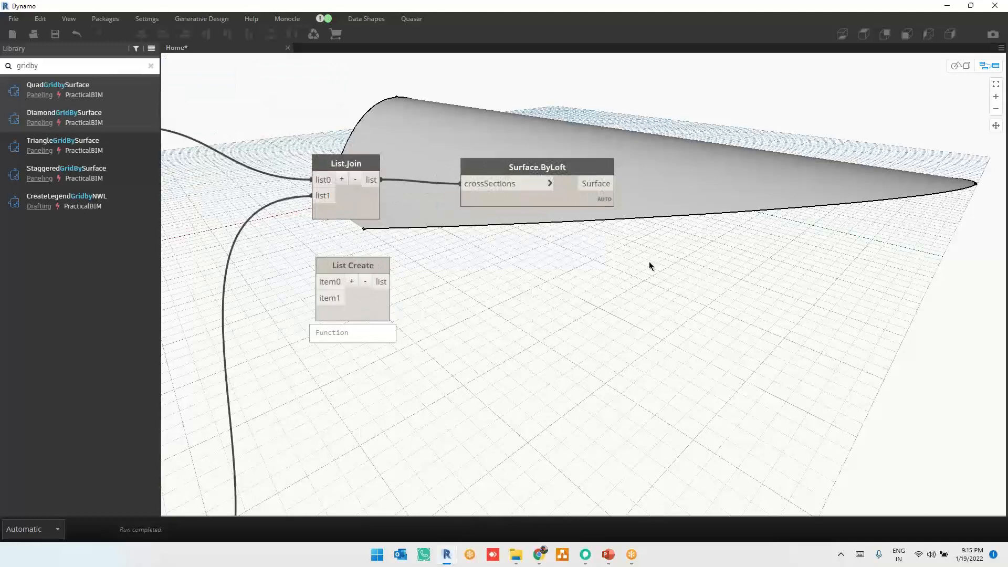
scroll(650, 265, down, 3)
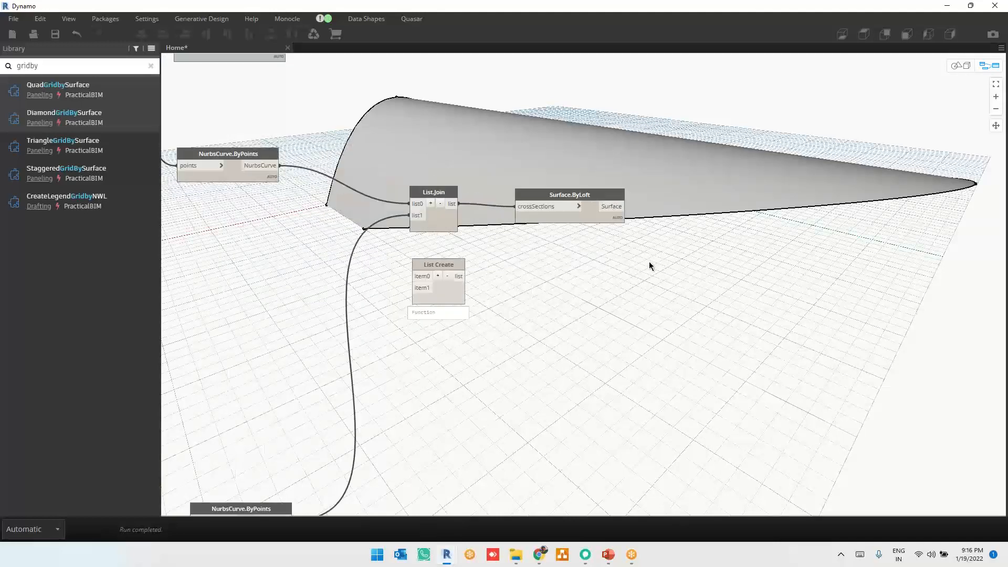
middle_drag(649, 263, 533, 323)
right_click(687, 210)
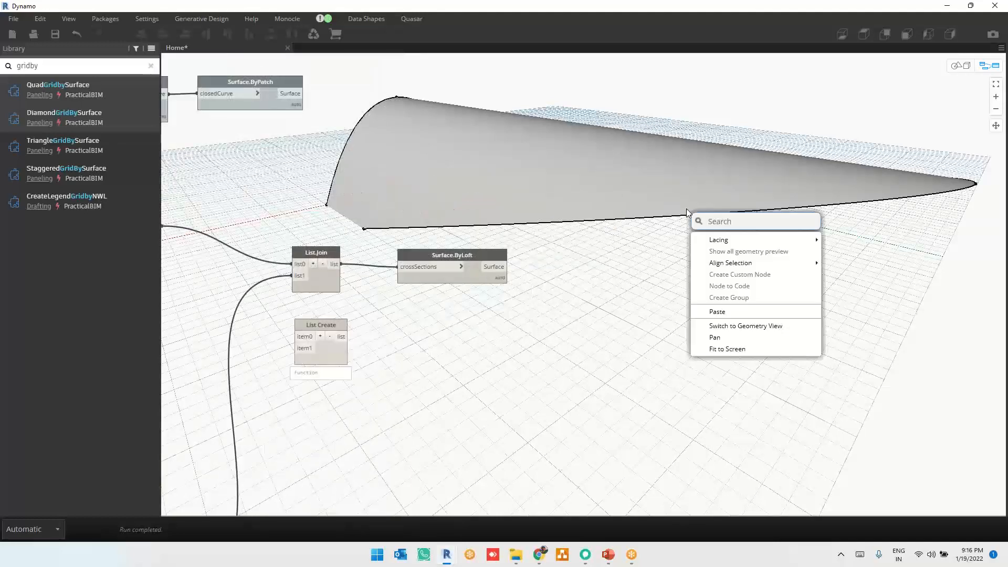
text(ge)
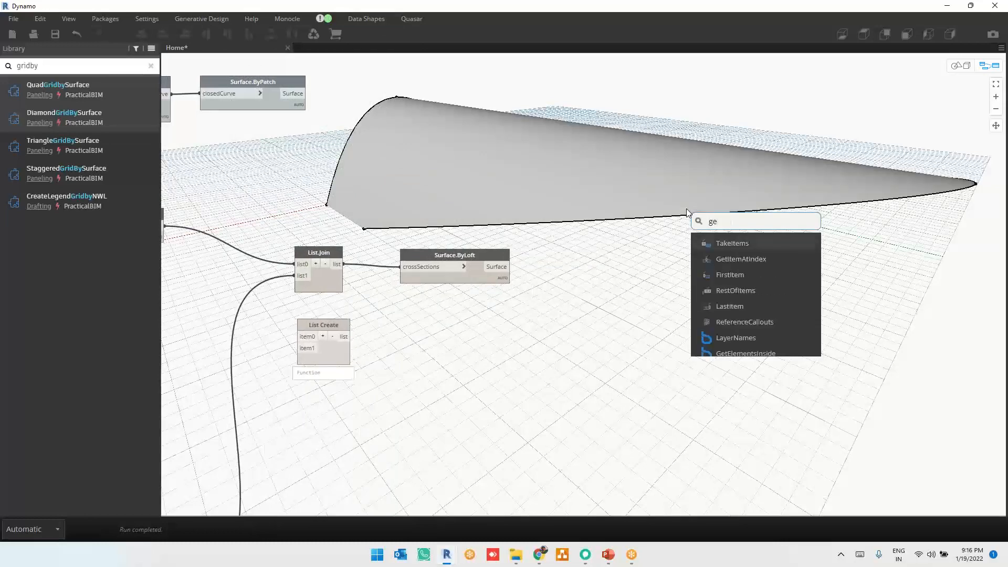
text(tisoli)
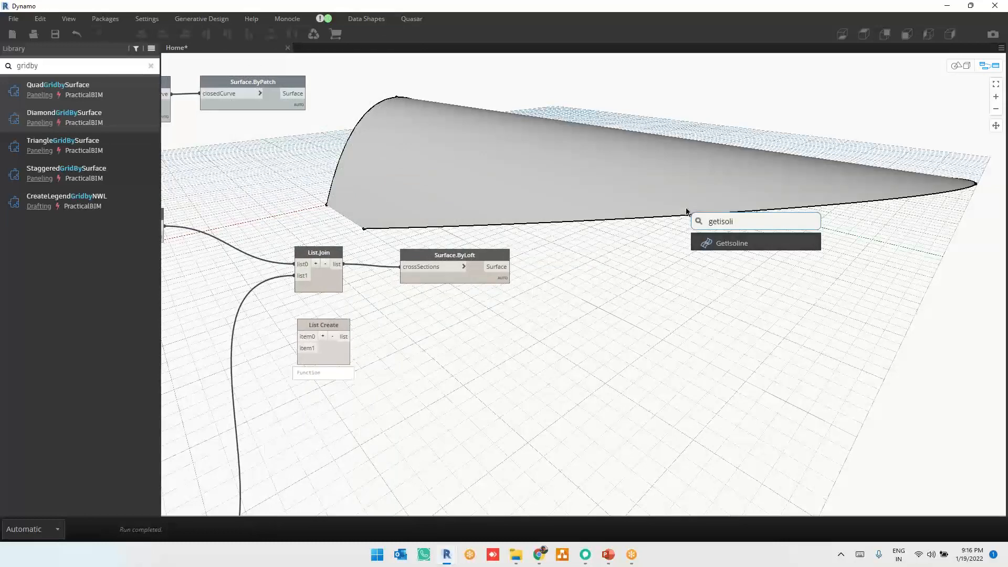
click(710, 242)
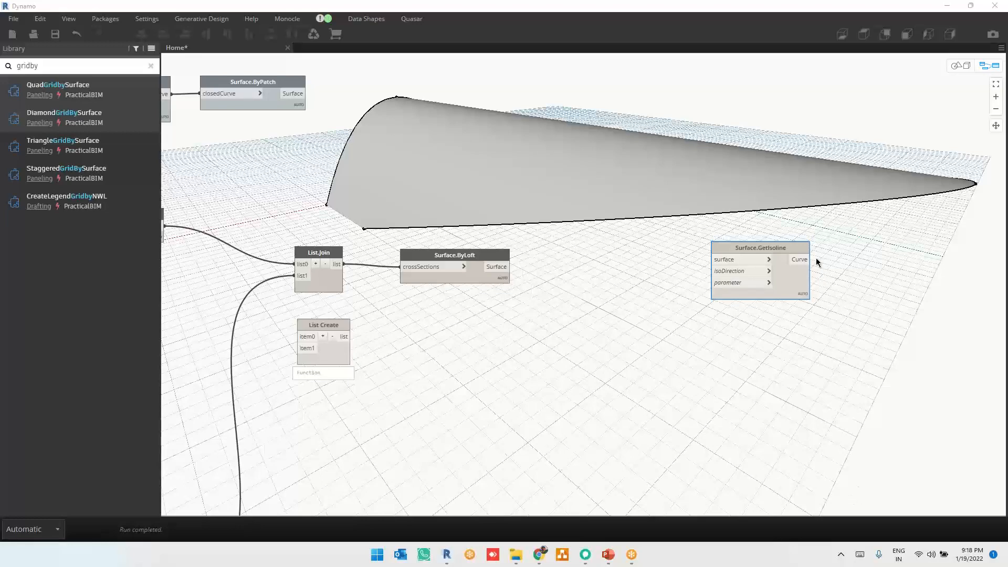
Connect the Surface output of Surface.ByLoft to the surface input of Surface.GetIsoline
scroll(821, 285, up, 3)
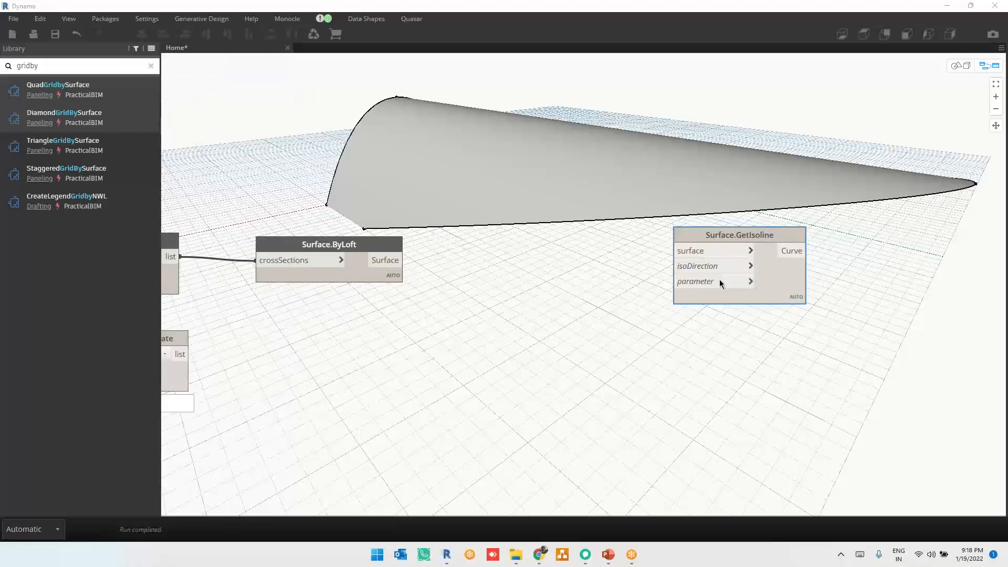
drag(393, 260, 648, 252)
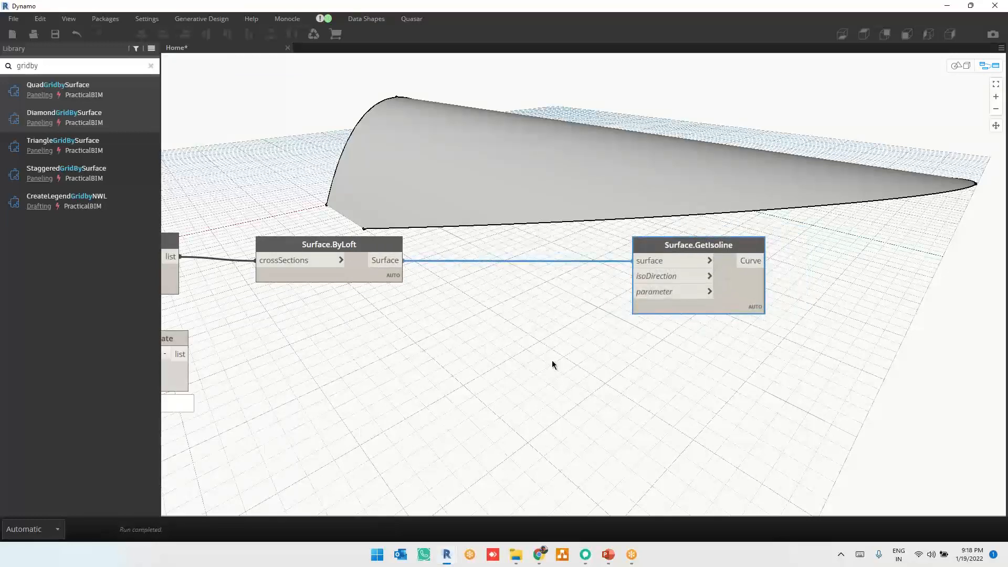
middle_drag(553, 360, 677, 276)
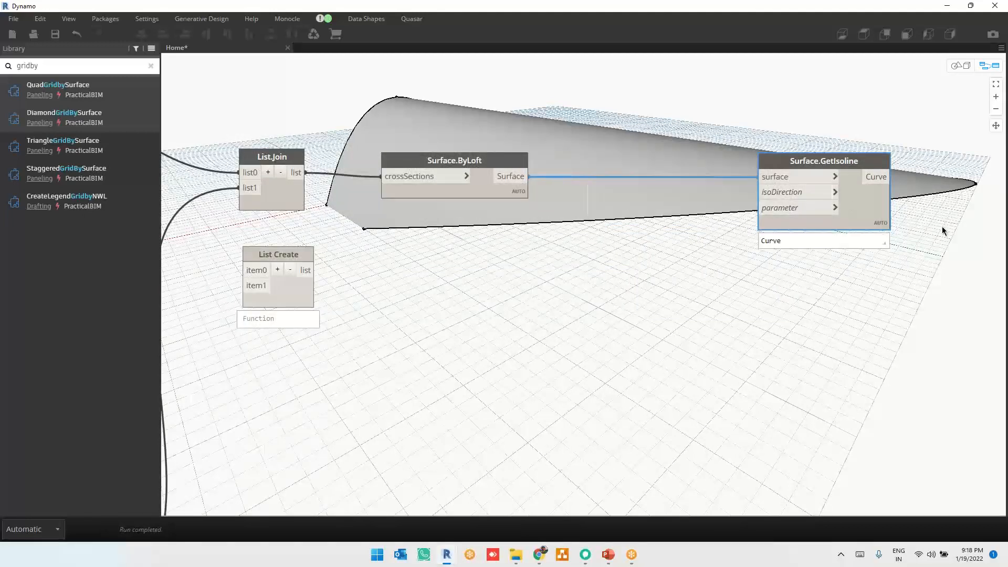
Create a code block containing 0 and connect it to the isoDirection input of Surface.GetIsoline
scroll(941, 226, up, 5)
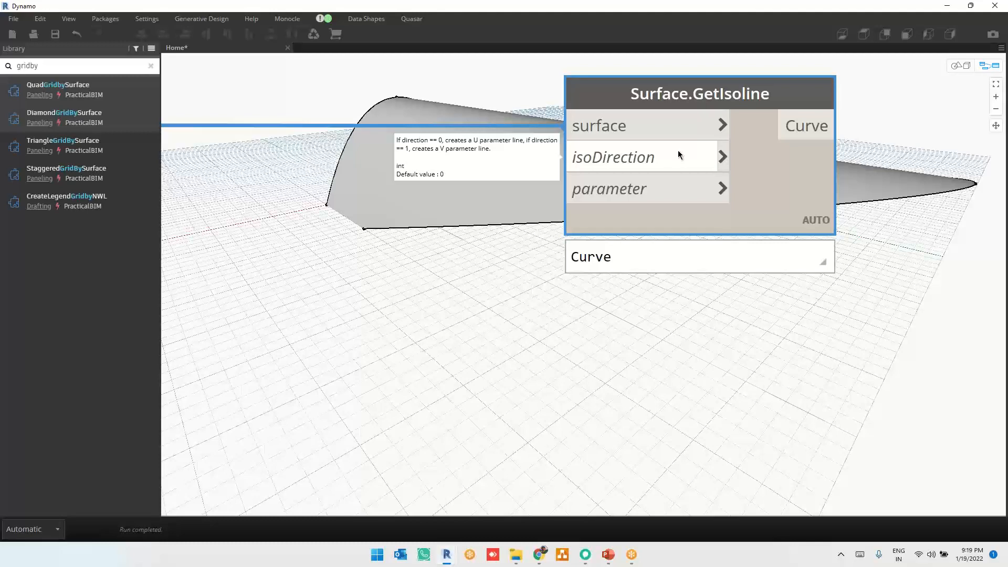
scroll(861, 238, down, 2)
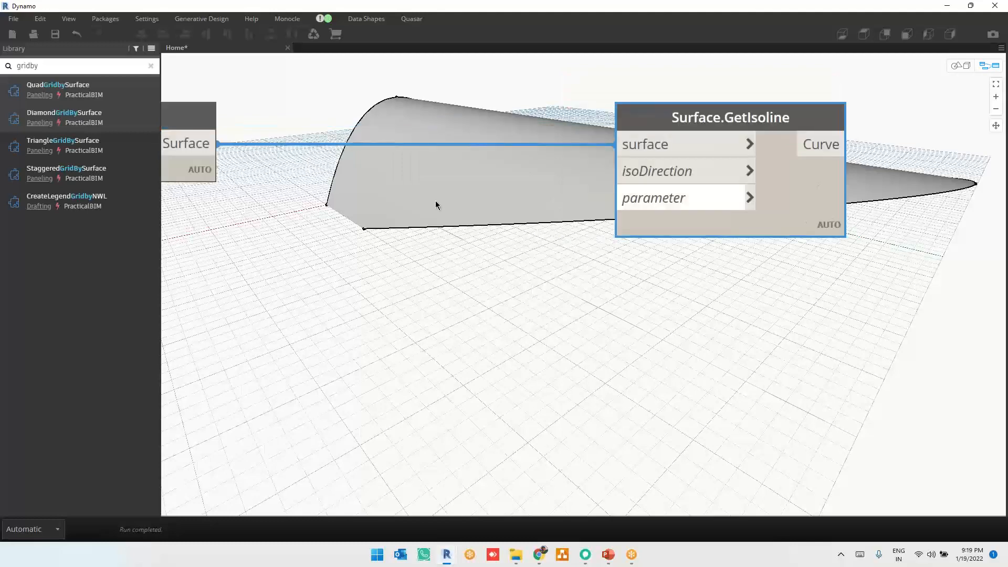
double_click(486, 194)
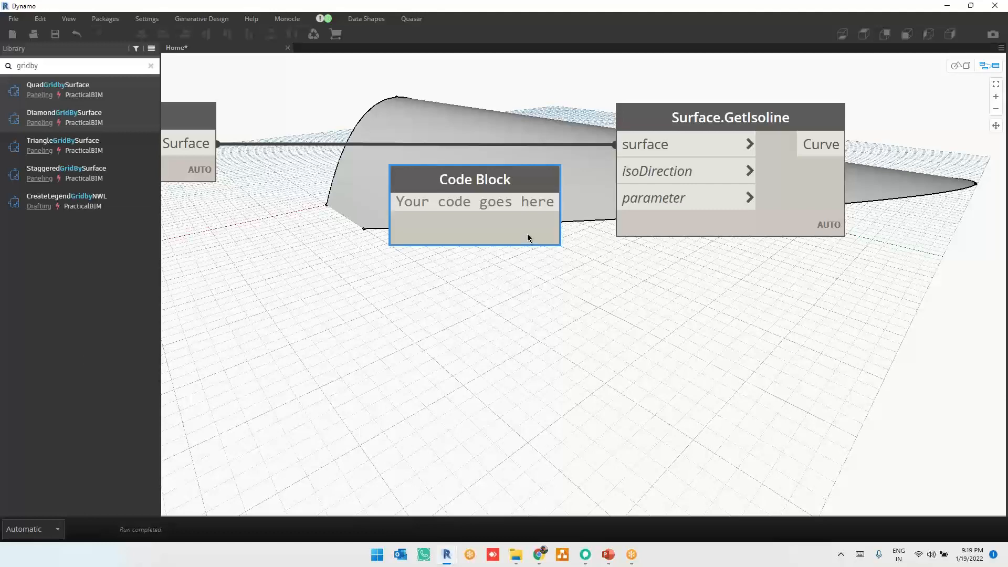
text(0)
click(545, 251)
drag(466, 203, 613, 173)
middle_drag(591, 245, 665, 344)
drag(531, 336, 583, 306)
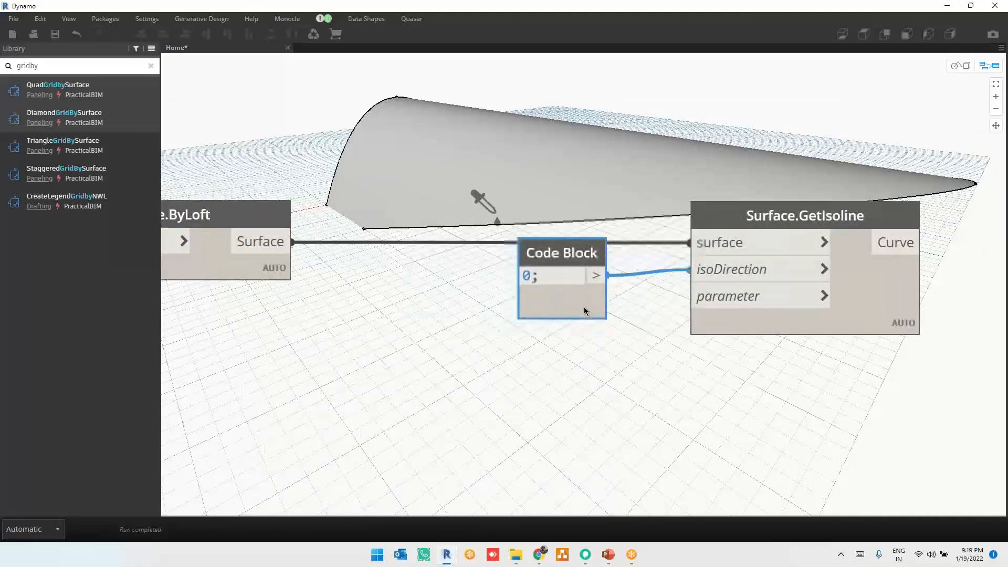
Add a Number Slider node below the isoDirection code block
right_click(561, 380)
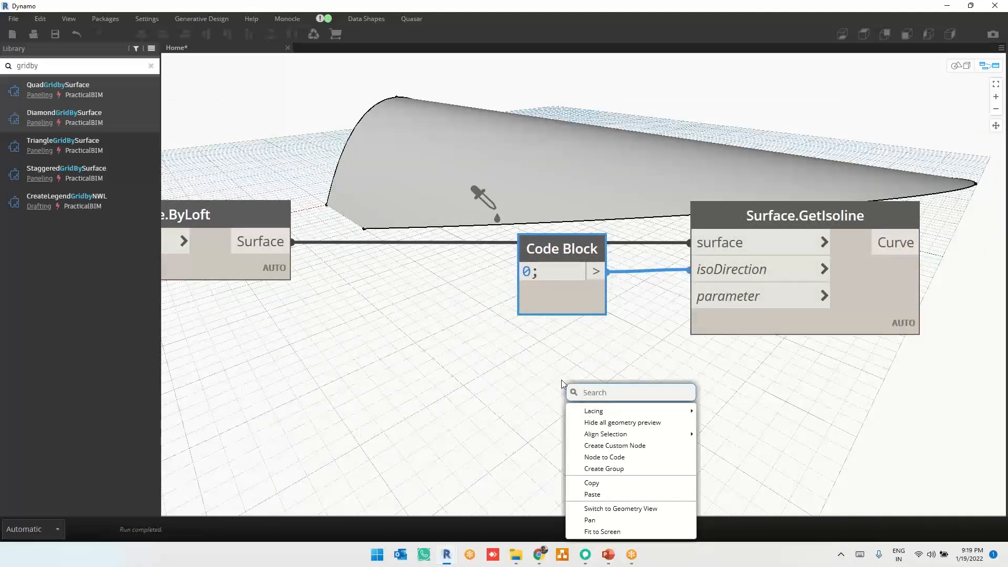
text(slider)
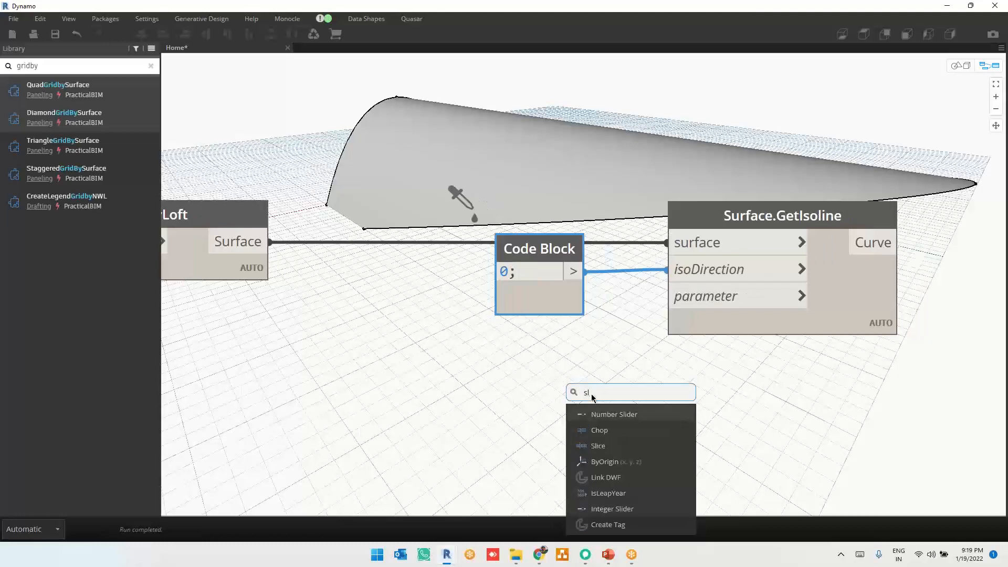
click(617, 416)
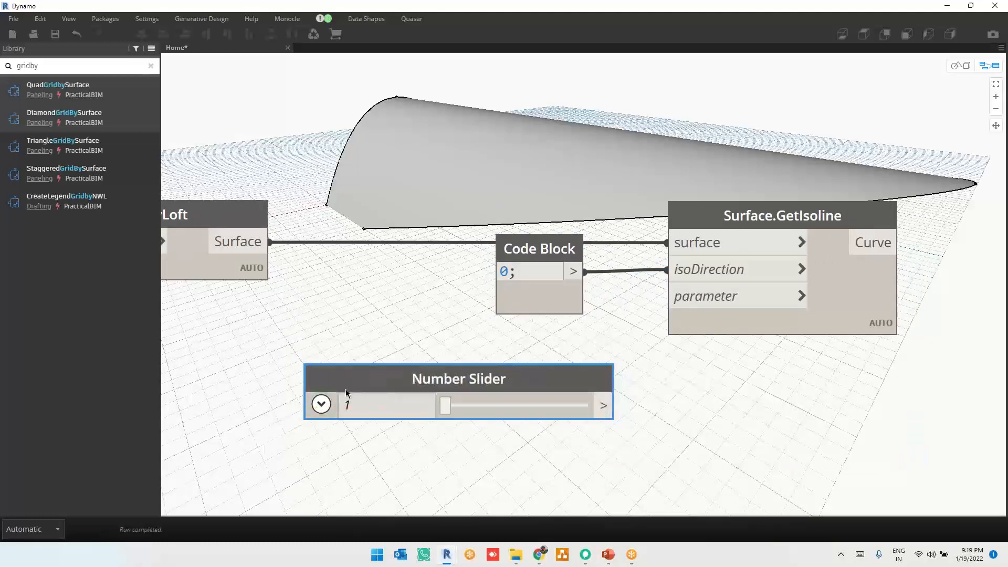
Set the number slider's maximum to 1 and its step to 0.1
click(321, 404)
scroll(677, 415, down, 3)
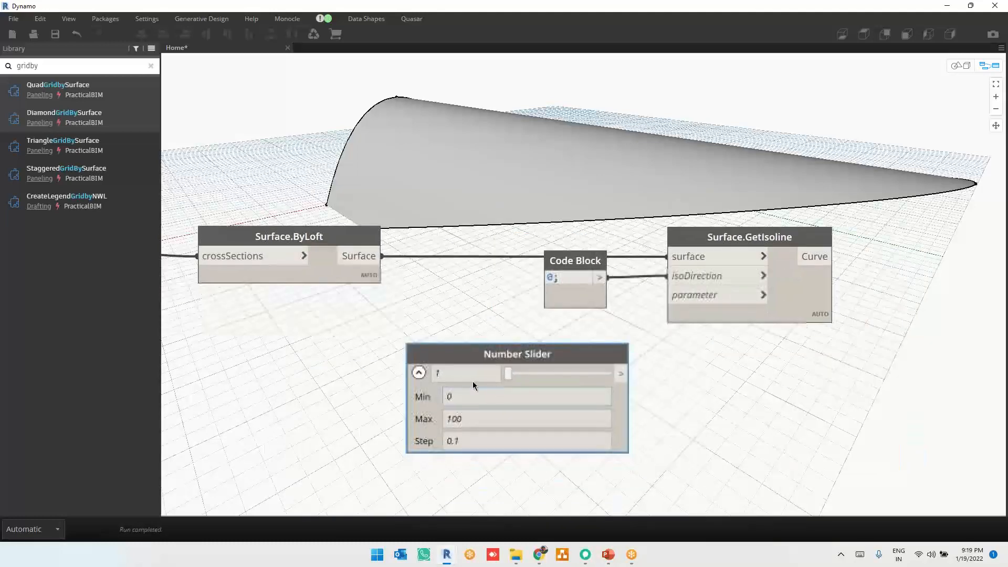
double_click(486, 441)
text(1)
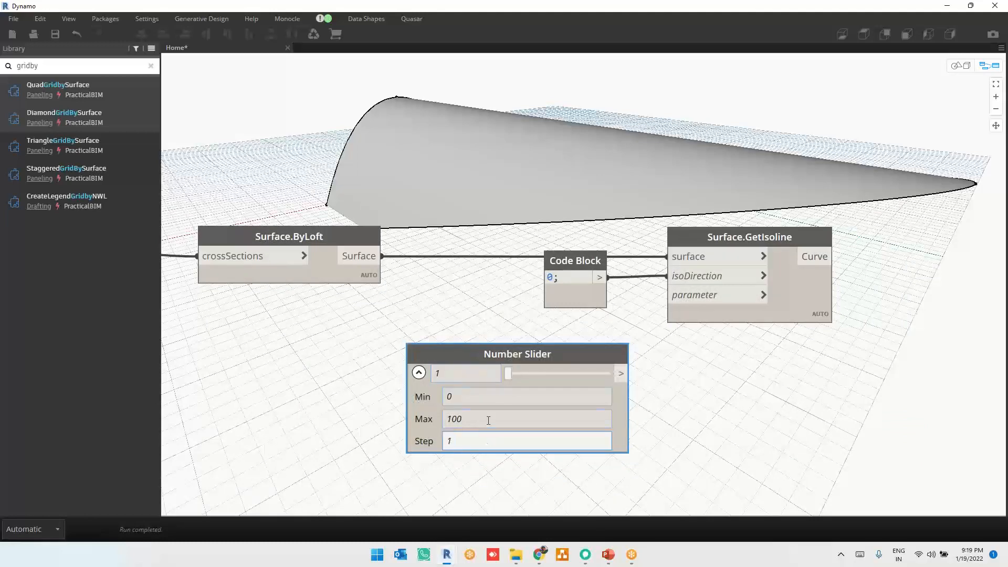
double_click(488, 419)
text(1)
double_click(488, 440)
text(0.1)
key(Return)
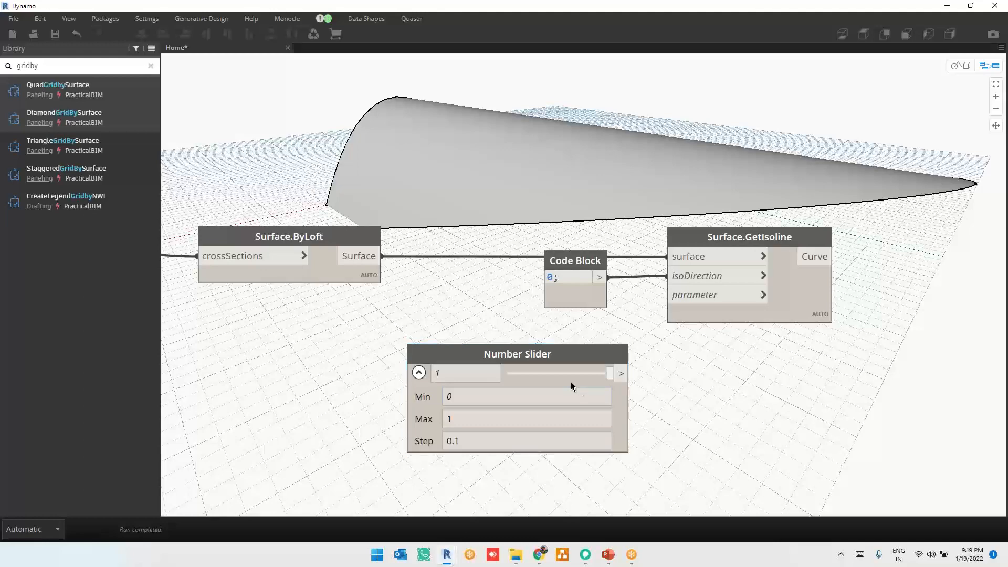
click(418, 372)
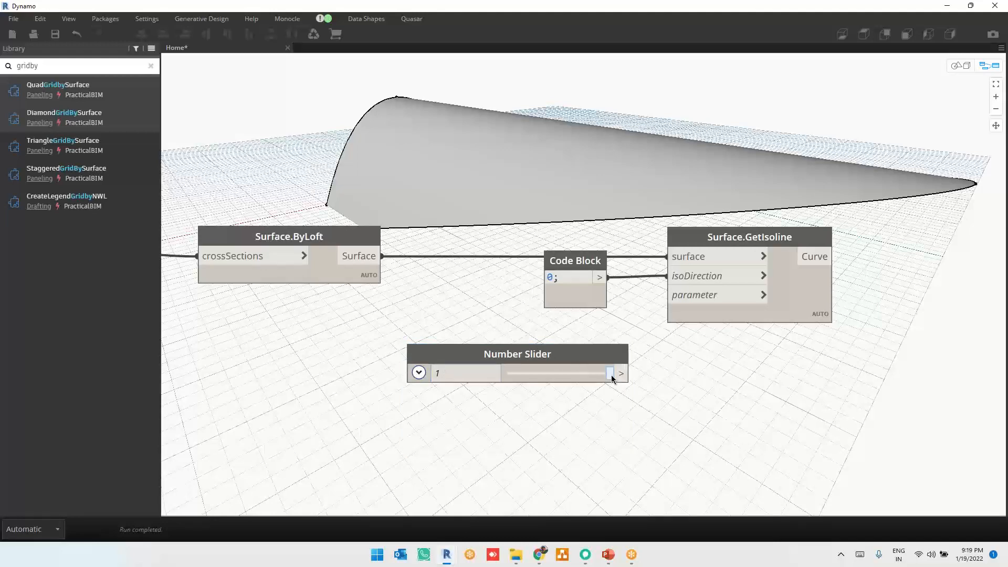
Set the number slider to 0 and connect it to the parameter input of Surface.GetIsoline
drag(610, 373, 595, 348)
click(675, 383)
click(403, 349)
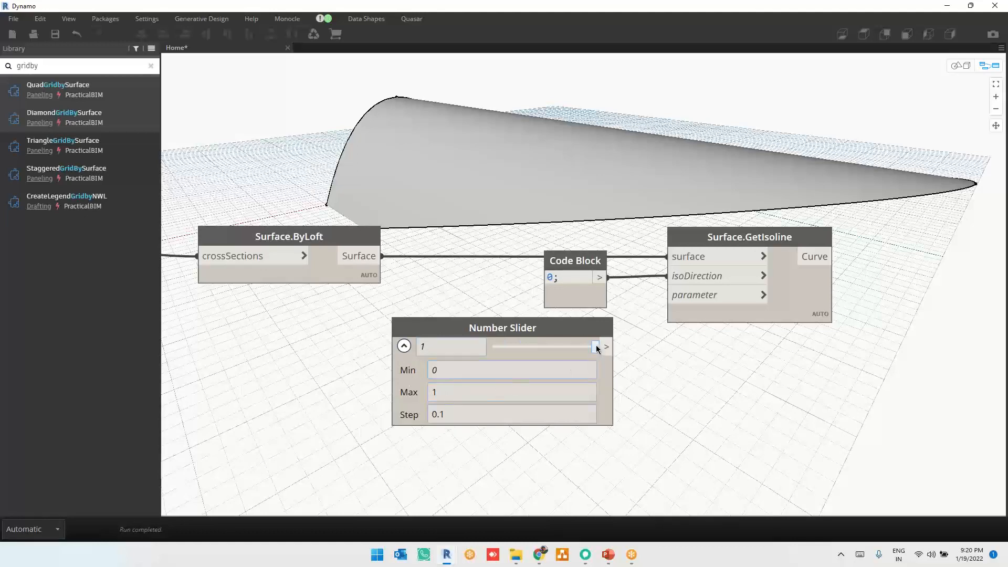
drag(597, 348, 441, 356)
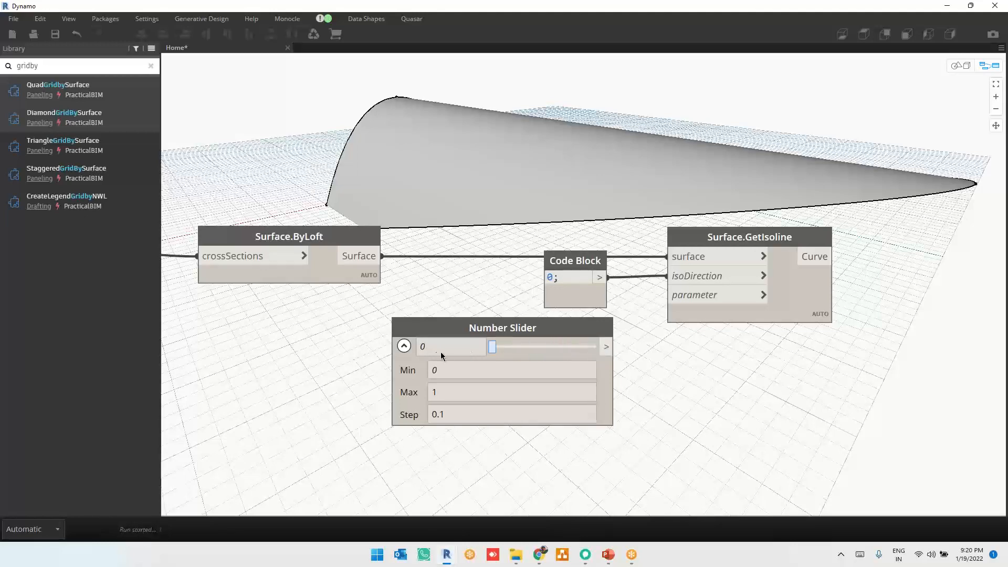
click(404, 346)
drag(613, 341, 666, 295)
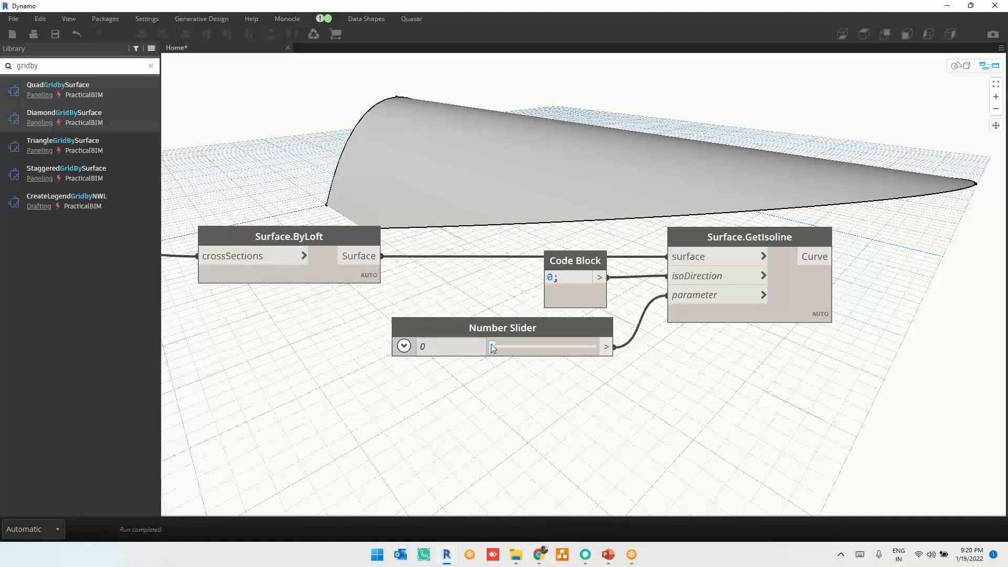
Sweep the parameter slider to 0.9 and back to 0 to preview the isoline in direction 0
drag(497, 349, 582, 352)
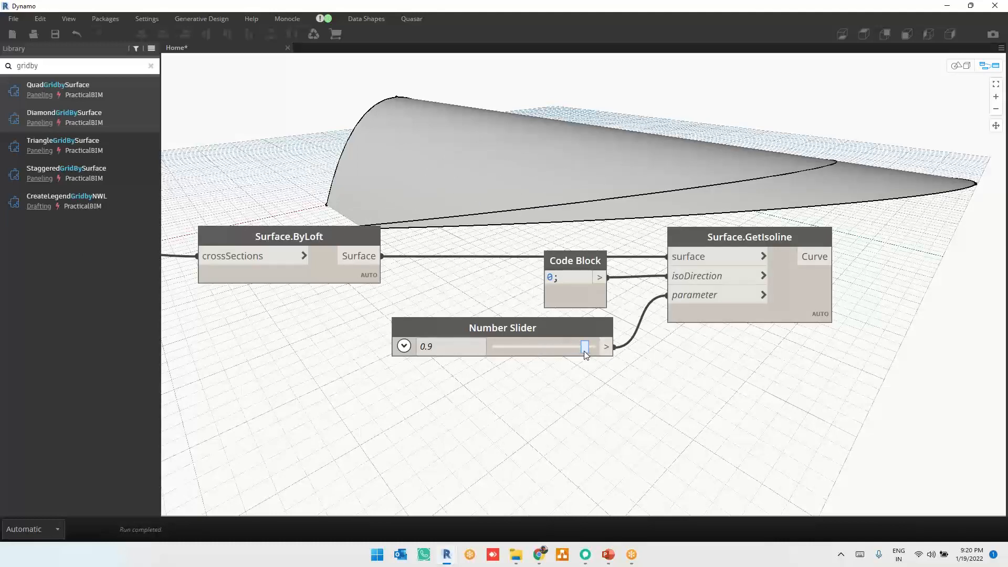
middle_drag(674, 370, 675, 418)
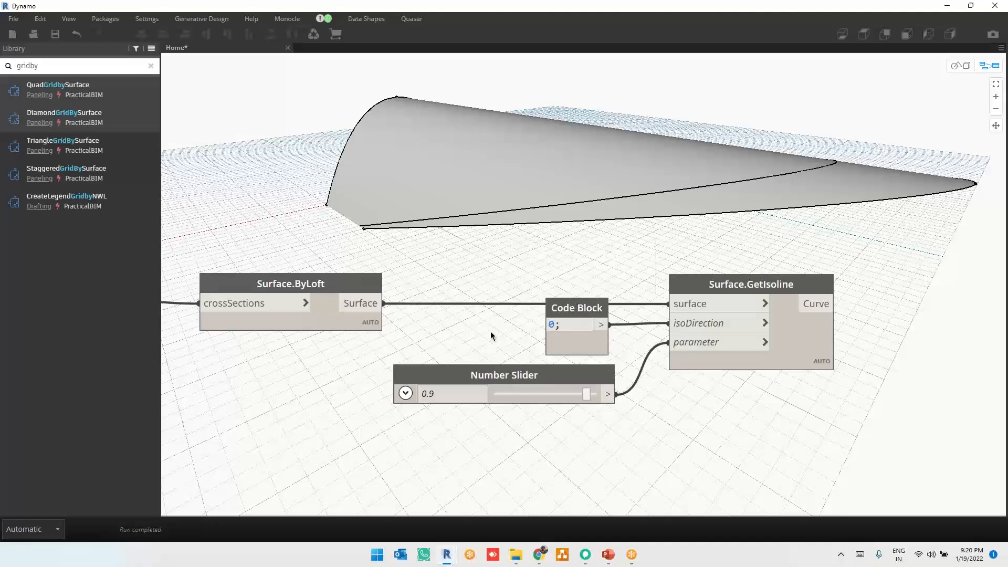
double_click(547, 329)
drag(586, 395, 459, 393)
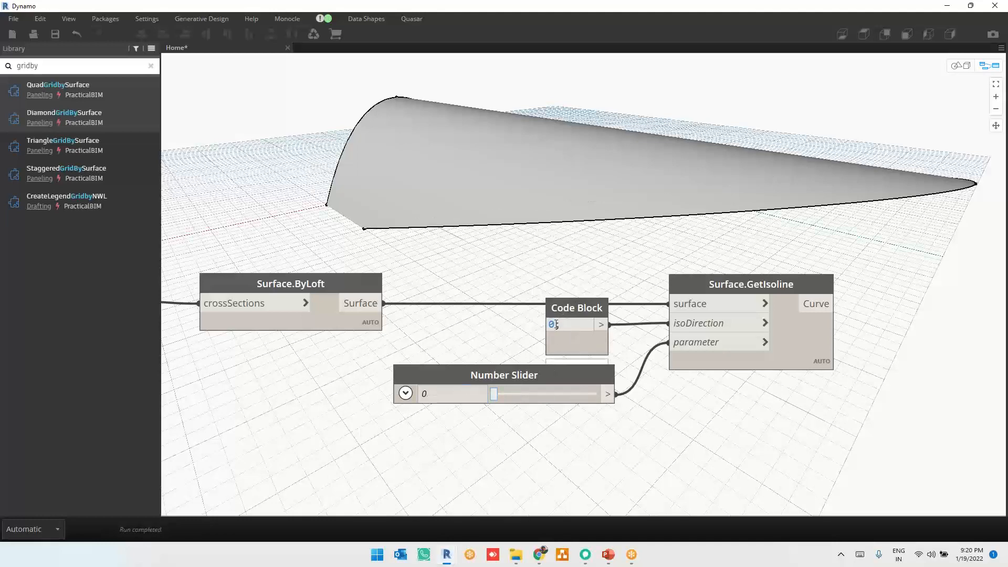
Change the isoDirection code block to 1 and view the loft surface from the opposite side
text(1)
key(ctrl+b)
right_drag(686, 254, 624, 248)
key(ctrl+b)
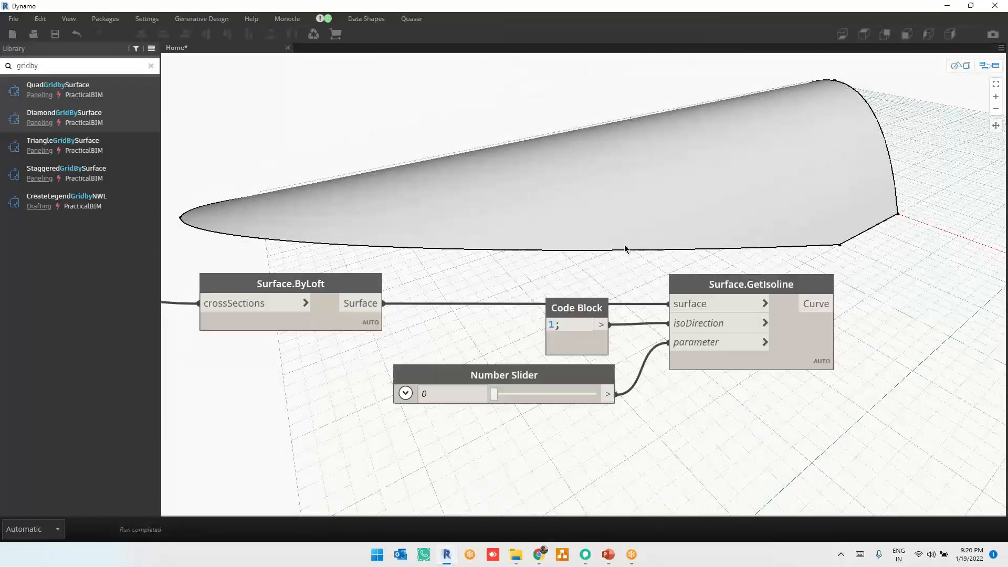
Move the direction 1 isoline across the loft surface by setting the parameter slider to 0.3, 0.5 and finally 0.9
drag(494, 397, 530, 397)
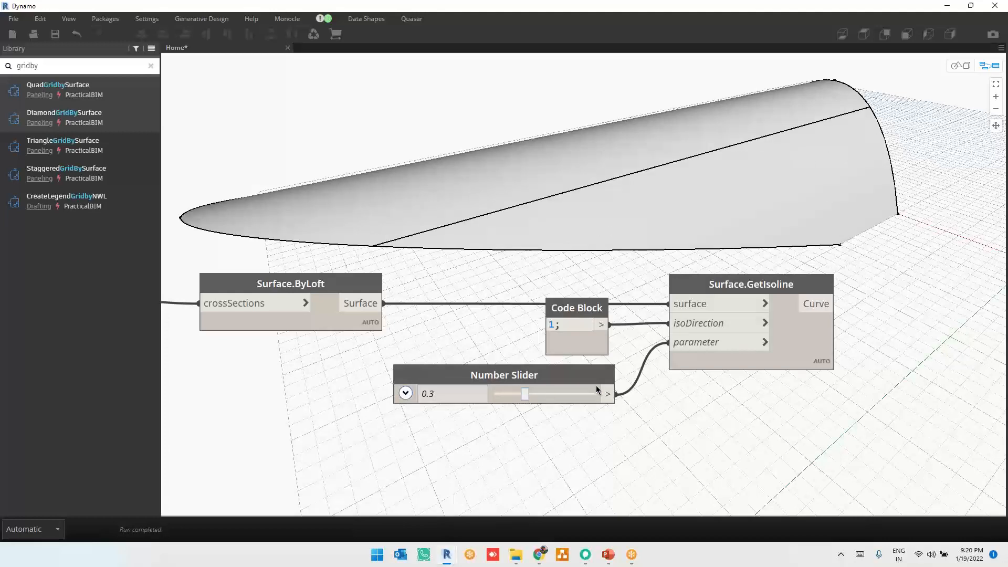
key(ctrl+b)
scroll(582, 233, down, 3)
right_drag(591, 244, 593, 278)
key(ctrl+b)
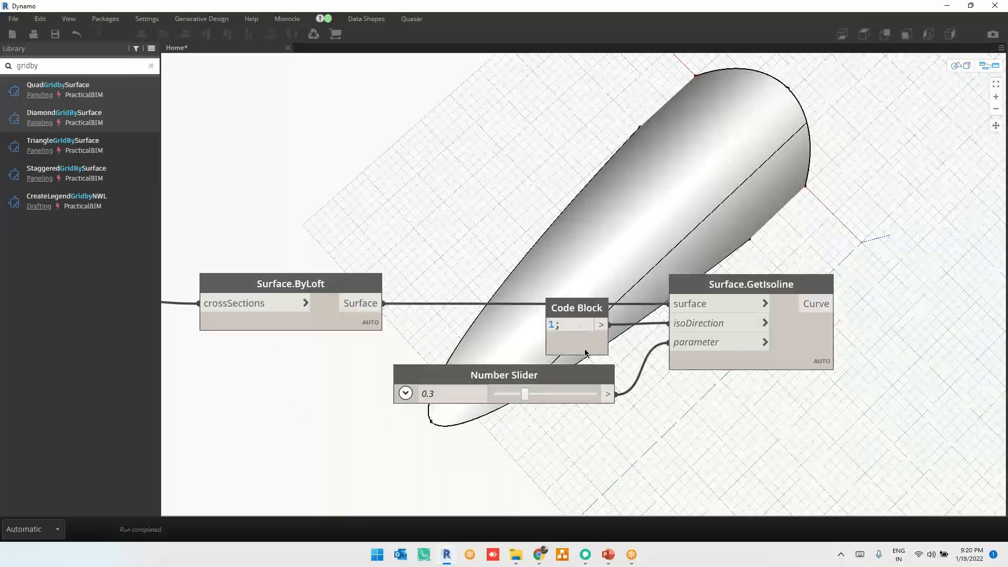
drag(525, 395, 545, 395)
middle_drag(626, 412, 610, 499)
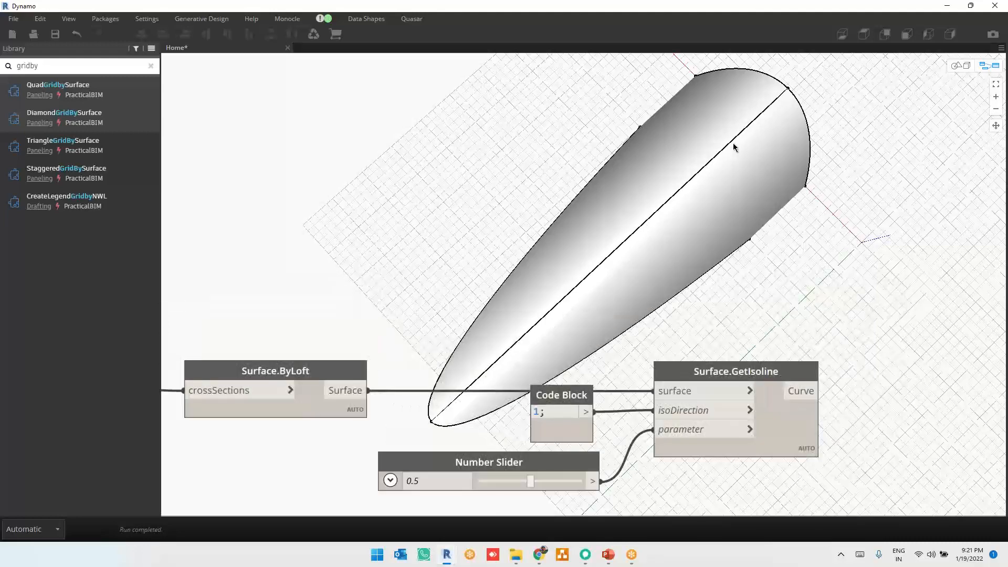
drag(530, 481, 570, 485)
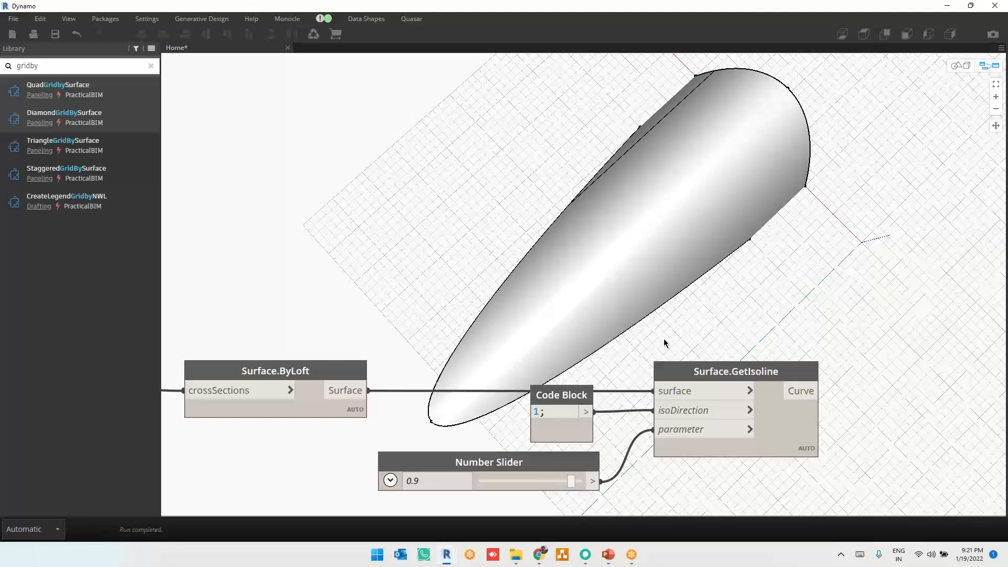
middle_drag(687, 477, 517, 259)
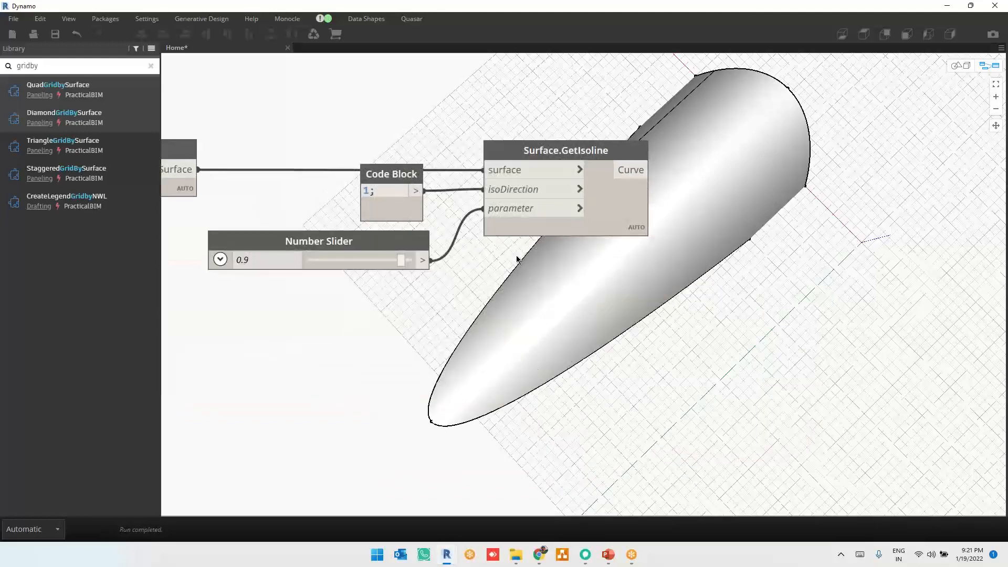
middle_drag(710, 278, 662, 231)
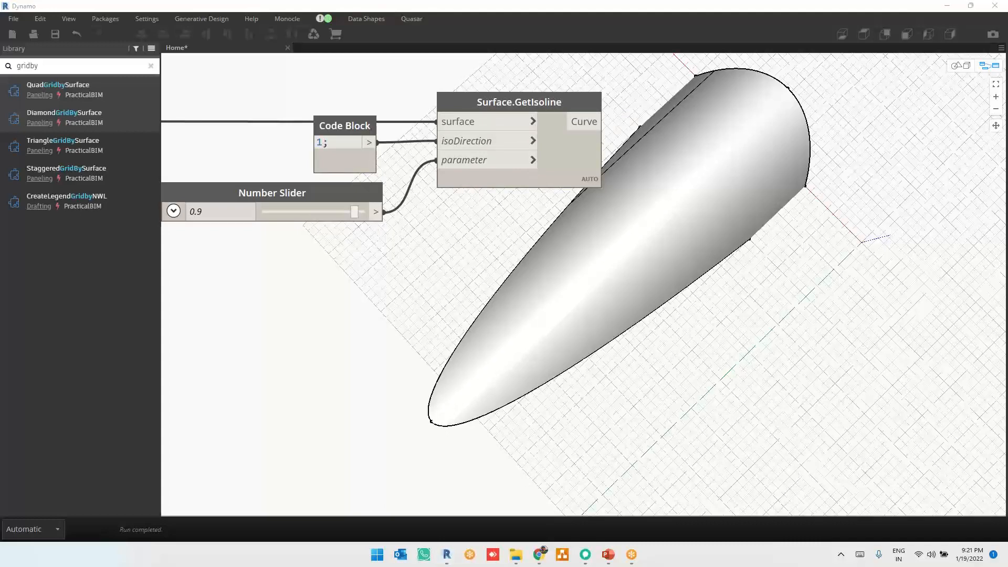
click(822, 336)
click(580, 169)
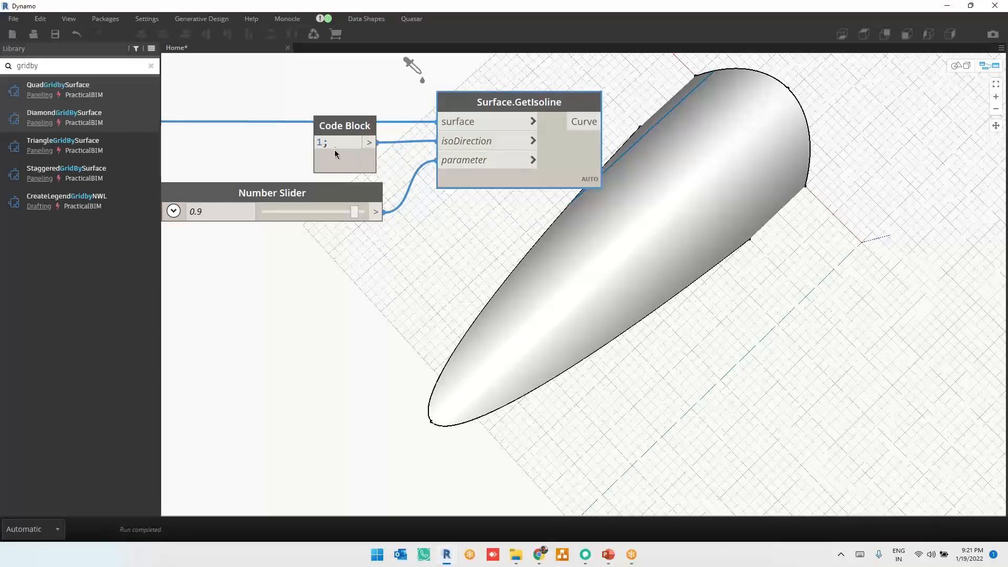
scroll(591, 301, down, 2)
drag(289, 101, 737, 361)
click(531, 311)
scroll(410, 241, up, 3)
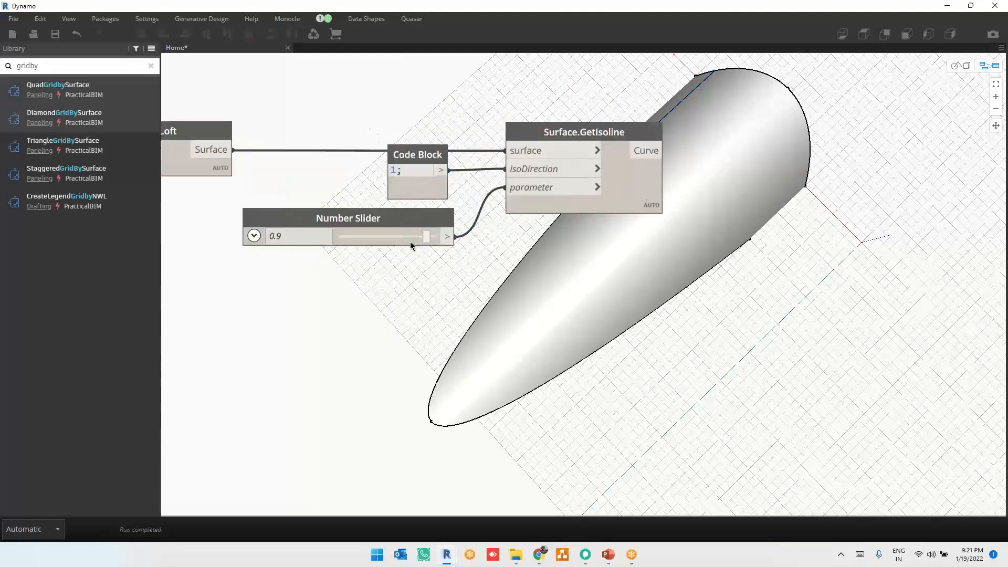
Set the isoDirection code block to 0 to place the isoline in the other surface direction
double_click(390, 159)
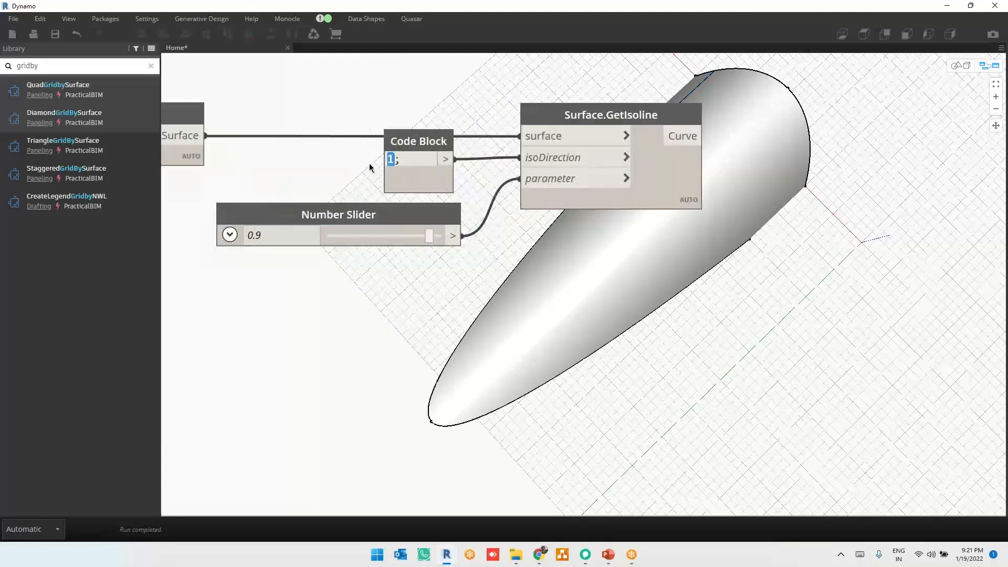
text(0)
click(789, 366)
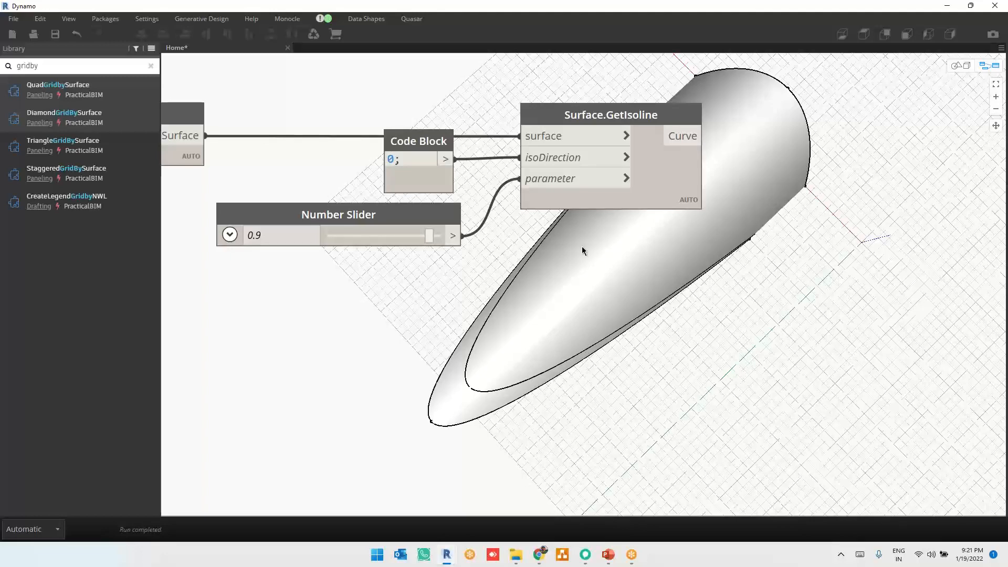
Disconnect the number slider from the parameter input of Surface.GetIsoline and view the loft from the side in the 3D preview
drag(561, 179, 565, 321)
middle_drag(582, 361, 573, 251)
key(ctrl+b)
right_drag(655, 346, 647, 288)
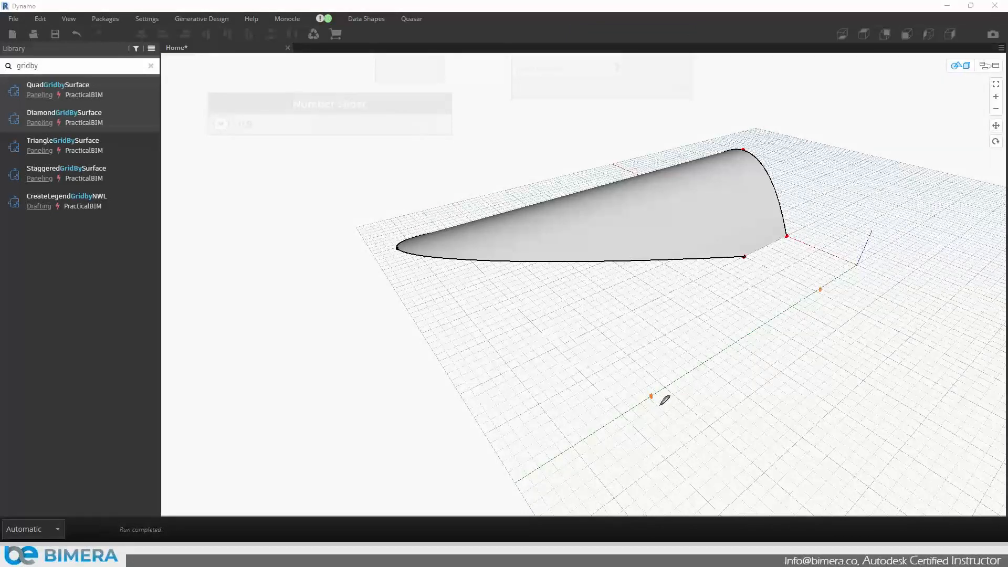
mouse_move(660, 405)
mouse_down()
mouse_move(657, 417)
mouse_move(662, 403)
mouse_up()
drag(833, 300, 837, 310)
drag(651, 396, 819, 287)
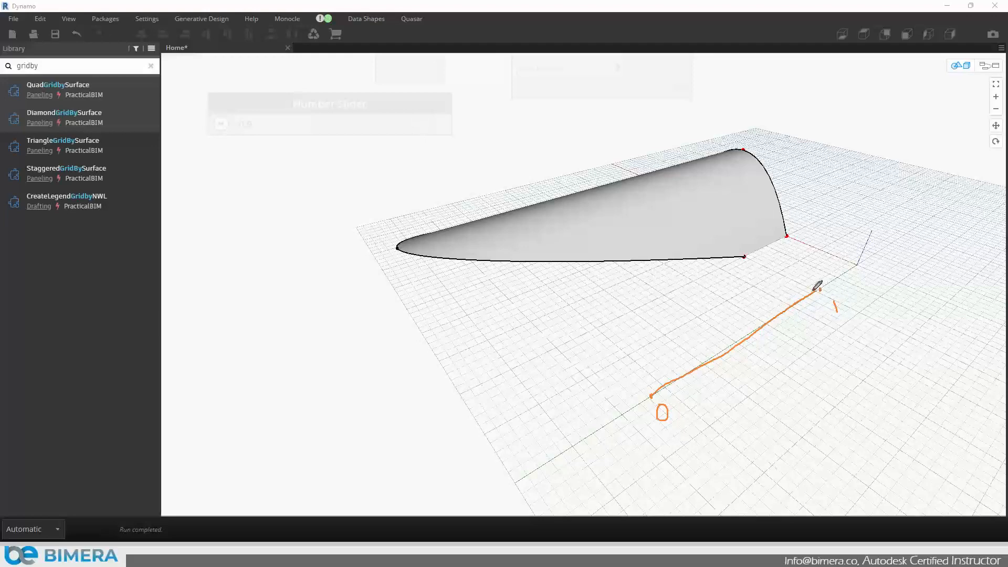
drag(815, 290, 978, 373)
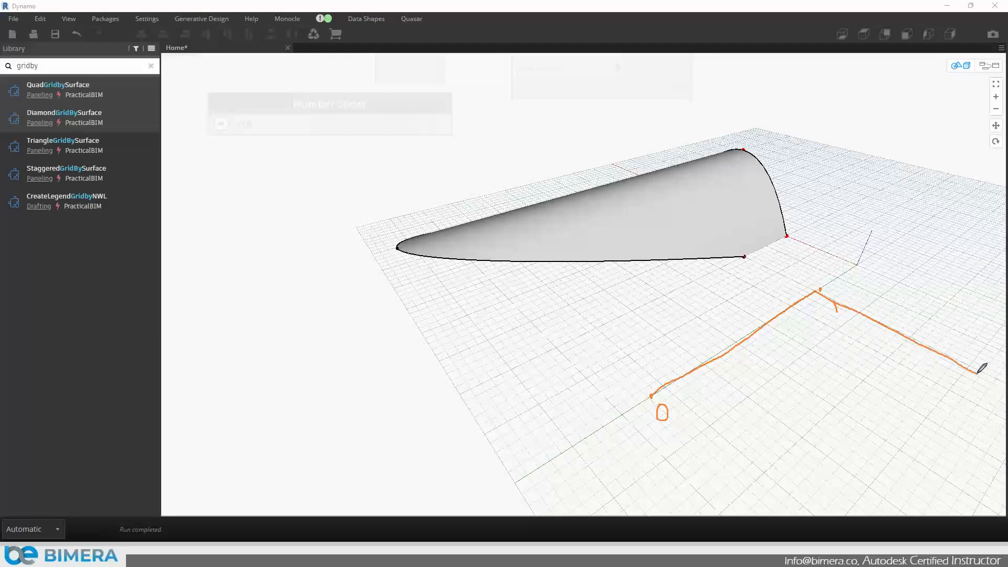
drag(810, 275, 814, 285)
mouse_move(979, 372)
mouse_down()
mouse_move(987, 382)
mouse_move(981, 371)
mouse_move(948, 395)
mouse_move(905, 460)
mouse_move(851, 513)
mouse_move(869, 518)
mouse_up()
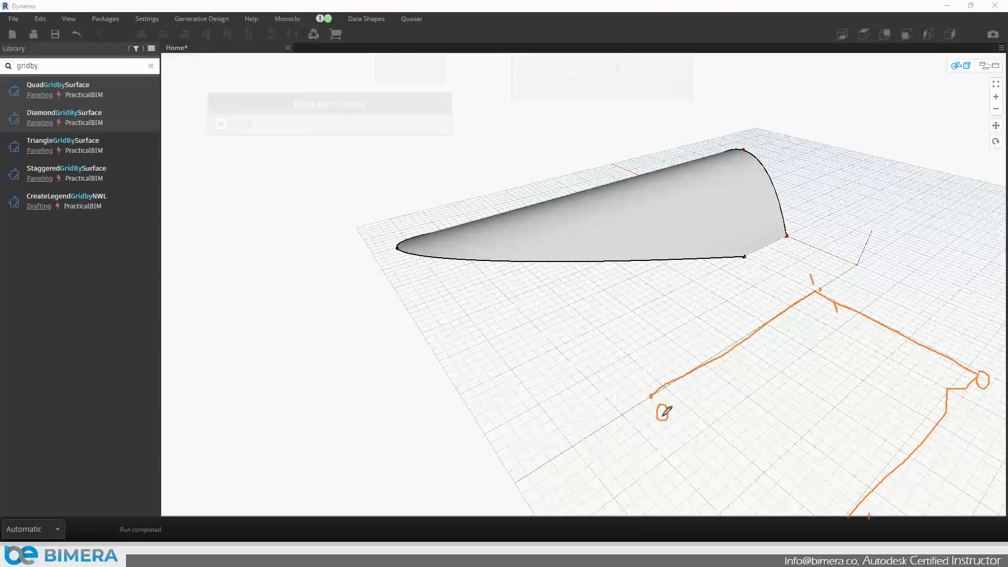
mouse_move(651, 399)
mouse_down()
mouse_move(807, 511)
mouse_move(845, 519)
mouse_up()
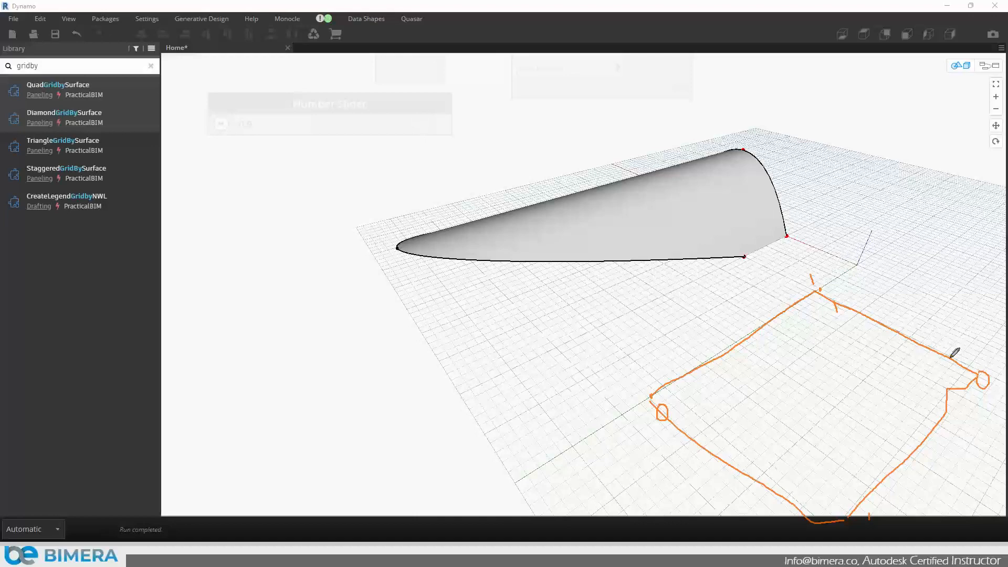
Undo the disconnection of the number slider from the parameter input of Surface.GetIsoline
click(621, 74)
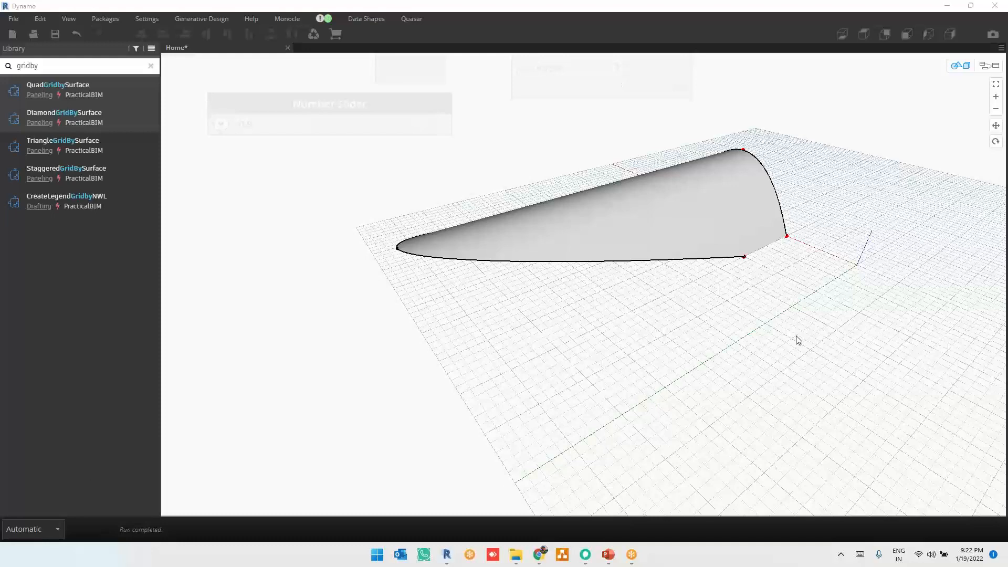
key(ctrl+z)
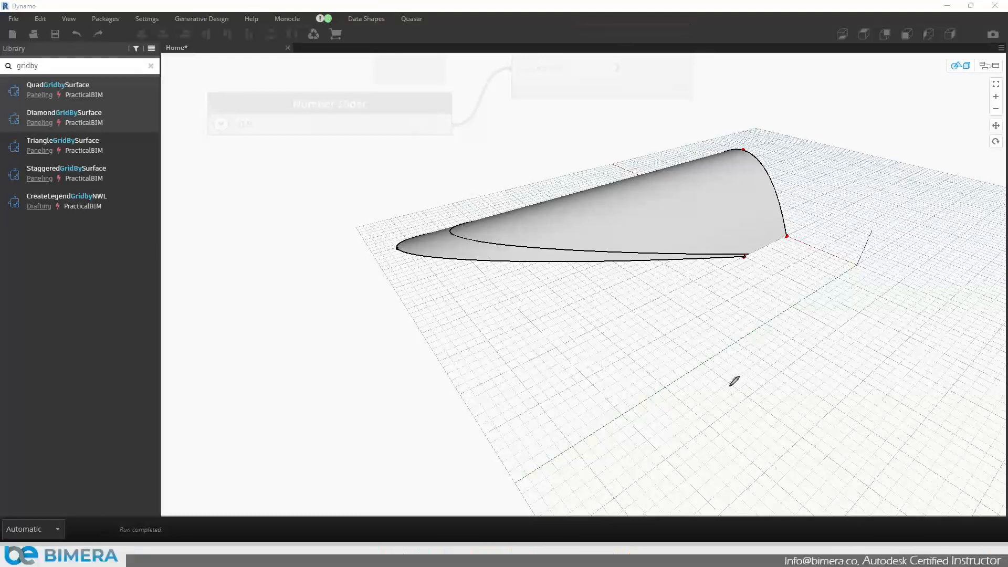
mouse_move(684, 366)
mouse_down()
mouse_move(810, 275)
mouse_move(863, 282)
mouse_move(955, 360)
mouse_move(831, 486)
mouse_move(706, 351)
mouse_move(694, 354)
mouse_up()
drag(827, 239, 831, 250)
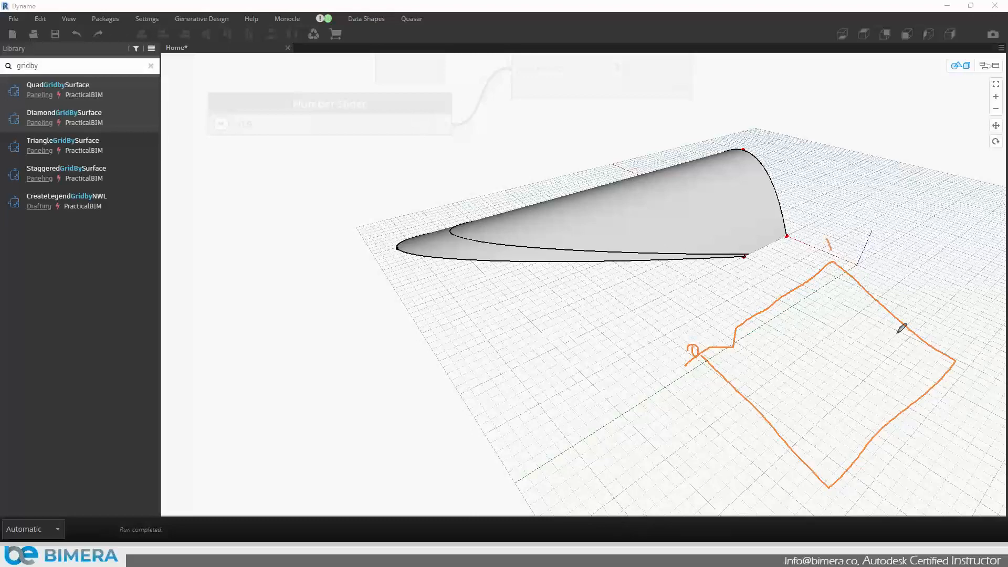
drag(968, 368, 970, 377)
drag(835, 488, 841, 505)
mouse_move(770, 406)
mouse_down()
mouse_move(754, 426)
mouse_move(785, 408)
mouse_up()
drag(781, 399, 786, 385)
drag(771, 301, 781, 305)
mouse_move(777, 301)
mouse_down()
mouse_move(772, 308)
mouse_move(762, 284)
mouse_move(784, 283)
mouse_move(773, 274)
mouse_up()
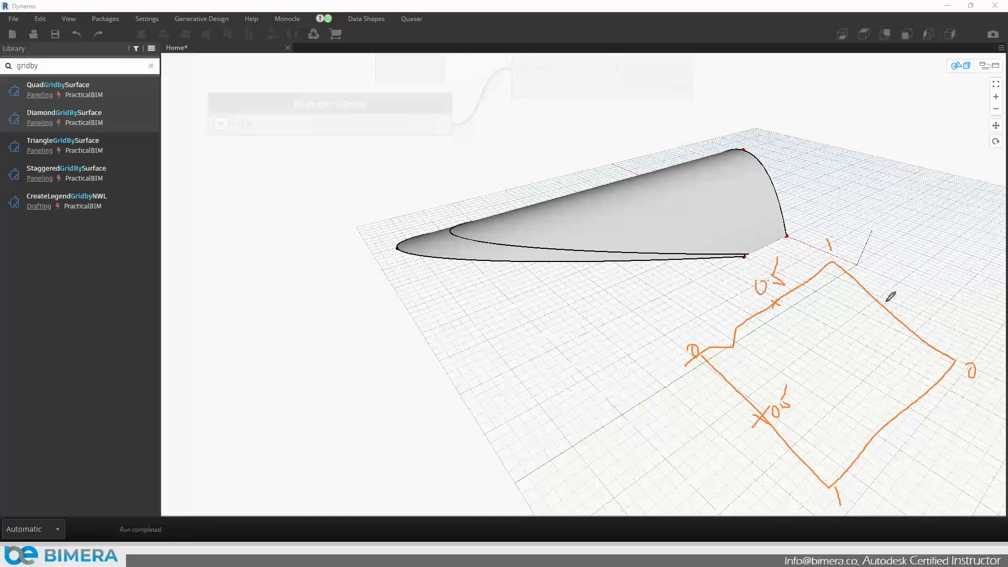
mouse_move(887, 301)
mouse_down()
mouse_move(898, 302)
mouse_move(904, 272)
mouse_up()
mouse_move(898, 409)
mouse_down()
mouse_move(908, 413)
mouse_move(901, 425)
mouse_up()
drag(909, 428, 917, 429)
drag(914, 415, 919, 403)
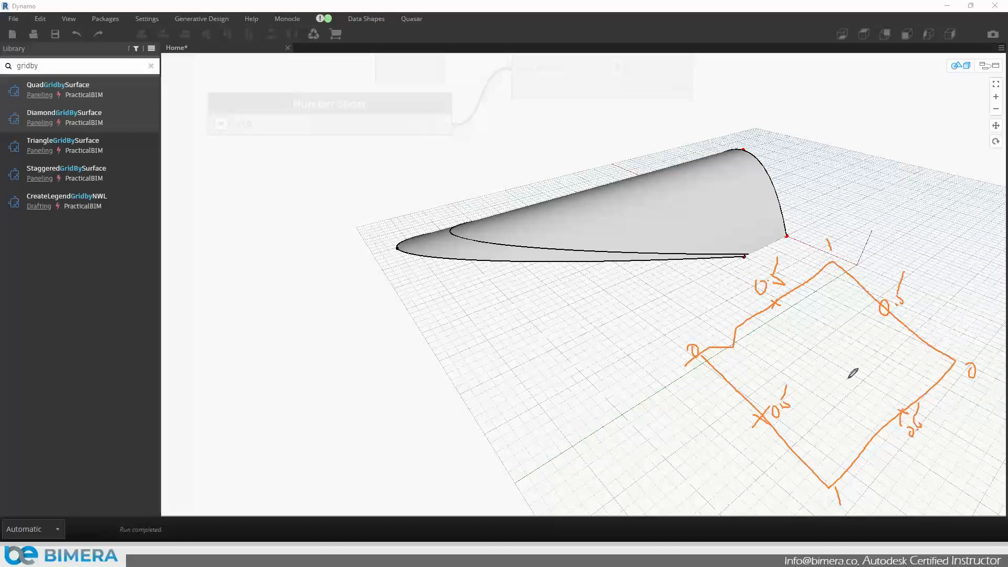
mouse_move(774, 304)
mouse_down()
mouse_move(768, 397)
mouse_move(902, 411)
mouse_move(893, 305)
mouse_move(774, 306)
mouse_up()
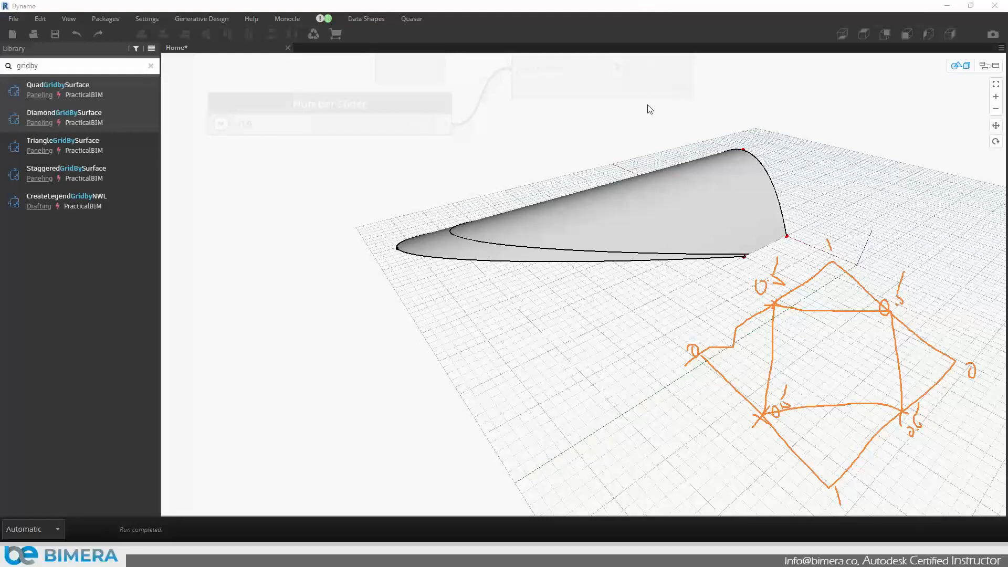
click(651, 79)
key(Escape)
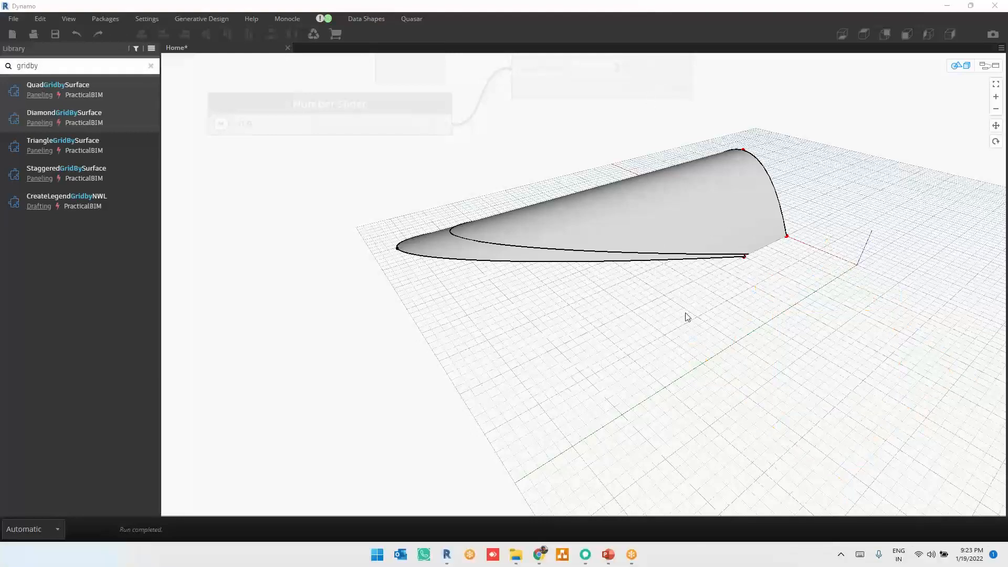
Disconnect the Number Slider from the parameter input of the Surface.GetIsoline node
click(612, 194)
middle_drag(648, 184, 641, 270)
key(ctrl+b)
middle_drag(690, 226, 651, 279)
scroll(575, 366, down, 3)
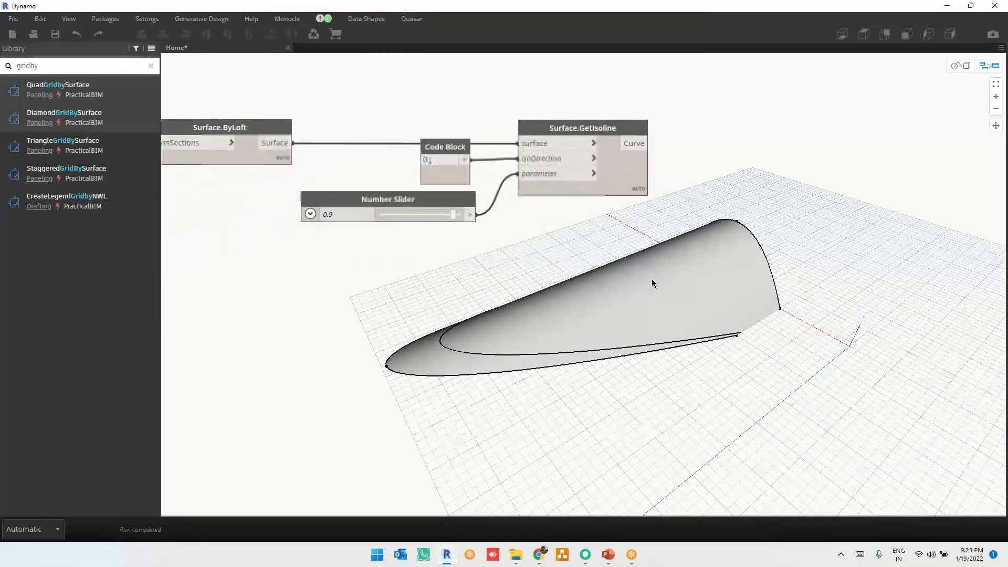
drag(540, 174, 499, 247)
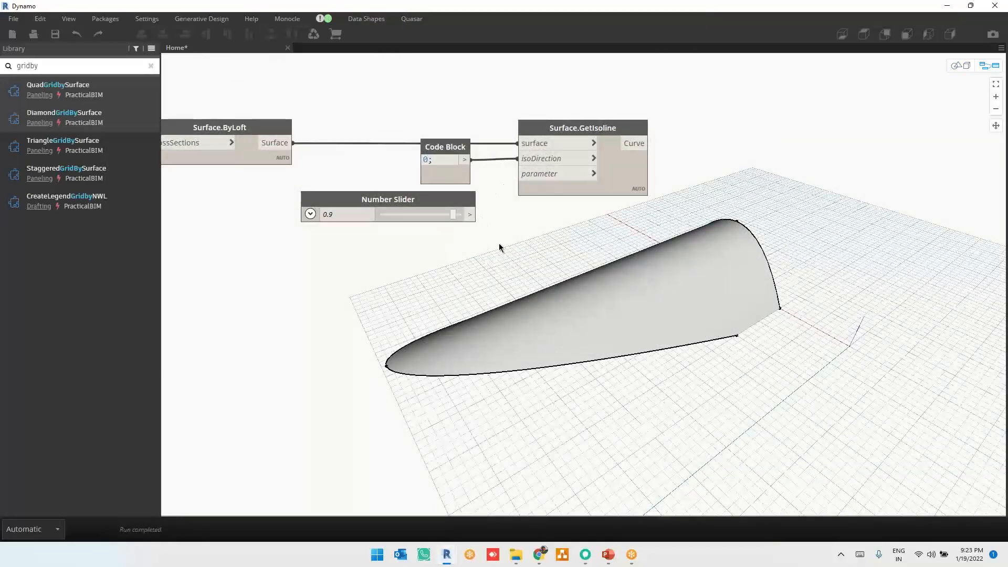
Add a Code Block containing the range 0..1 and connect it to the parameter input of Surface.GetIsoline
double_click(420, 254)
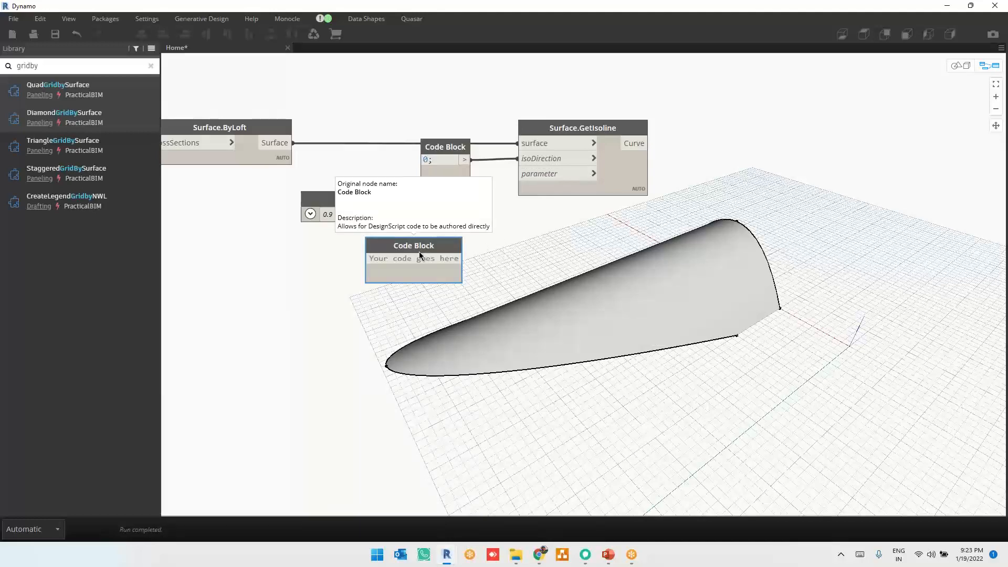
text(0)
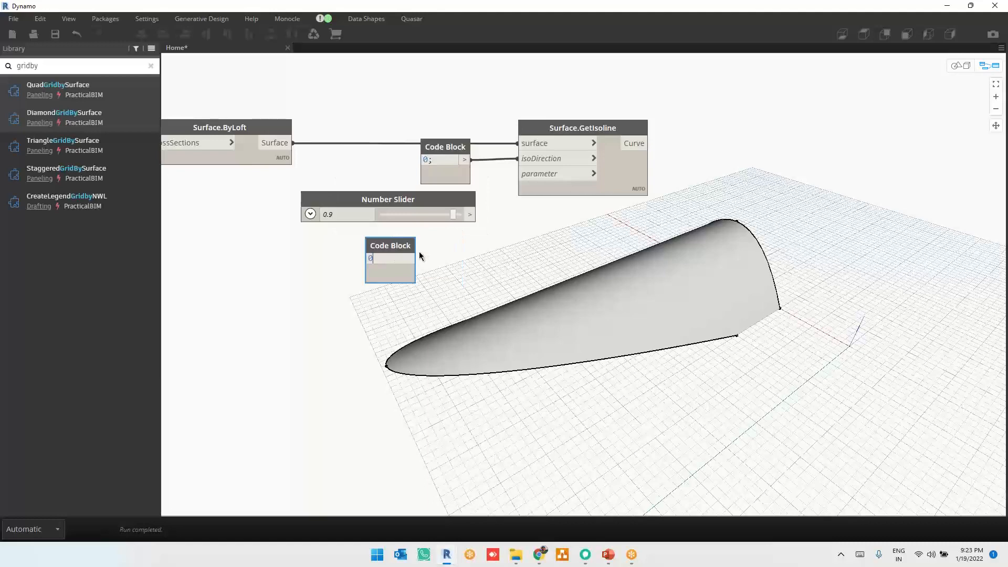
text(..1)
click(492, 252)
click(409, 258)
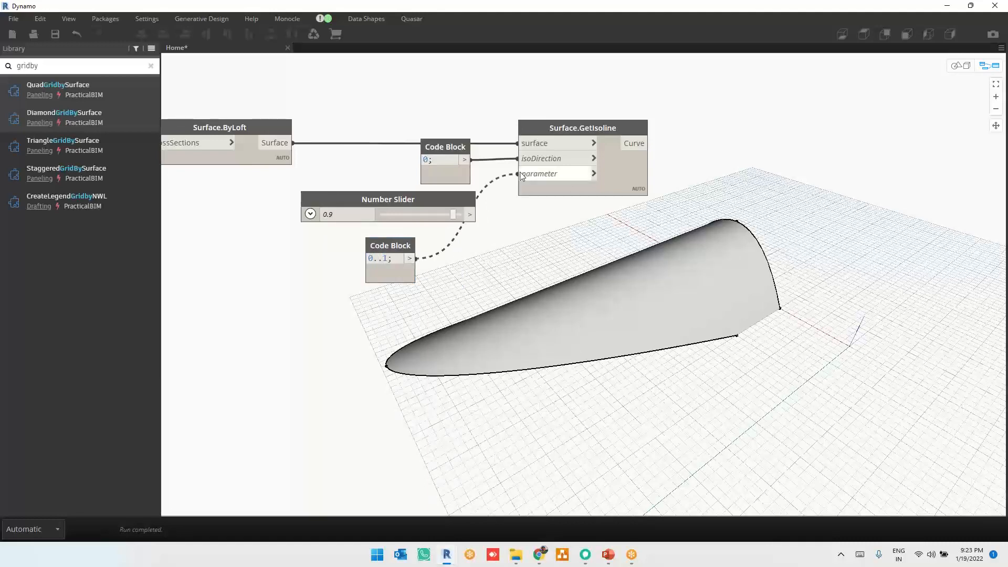
click(519, 174)
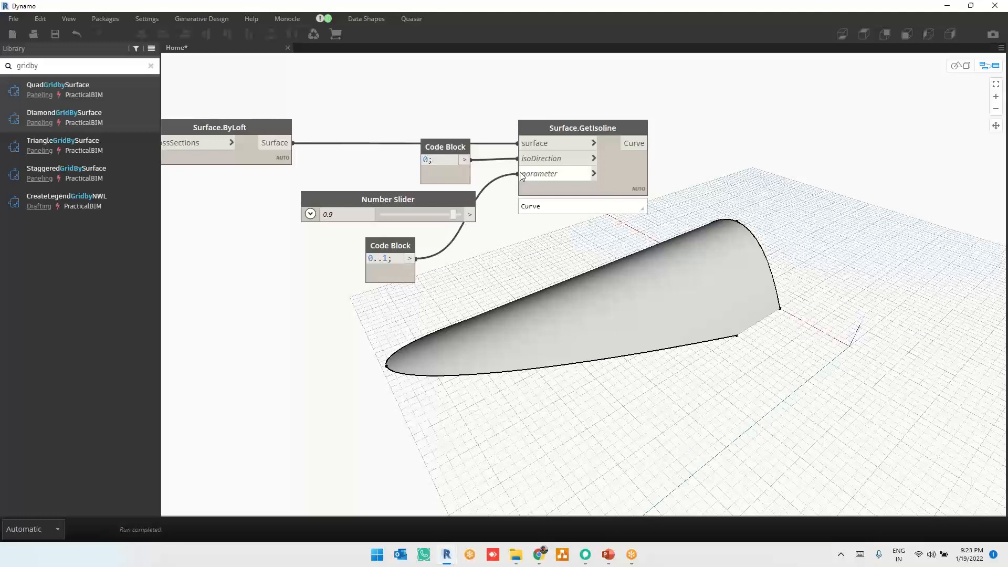
Expand the Surface.GetIsoline output list and highlight each listed curve in the 3D preview
click(642, 207)
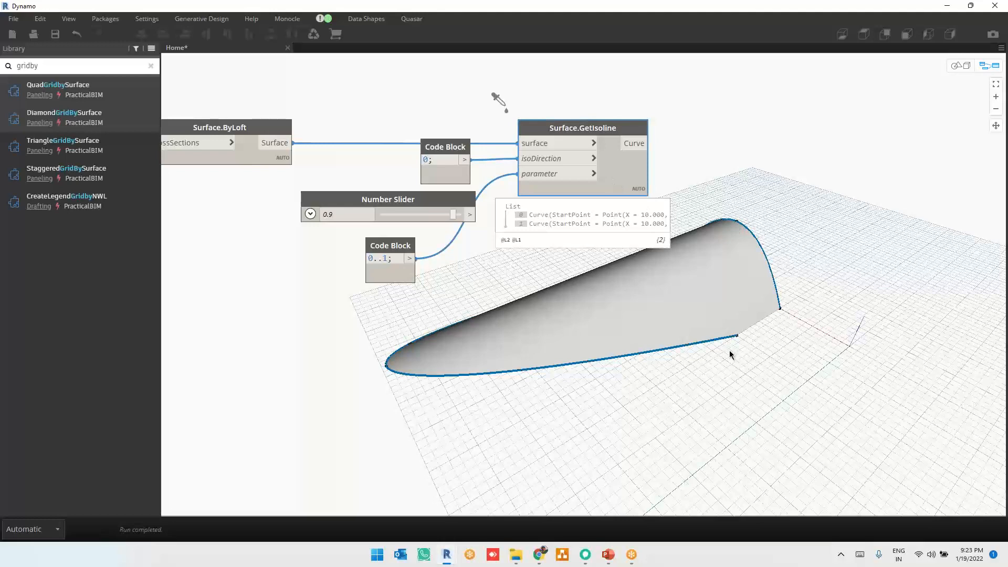
click(585, 215)
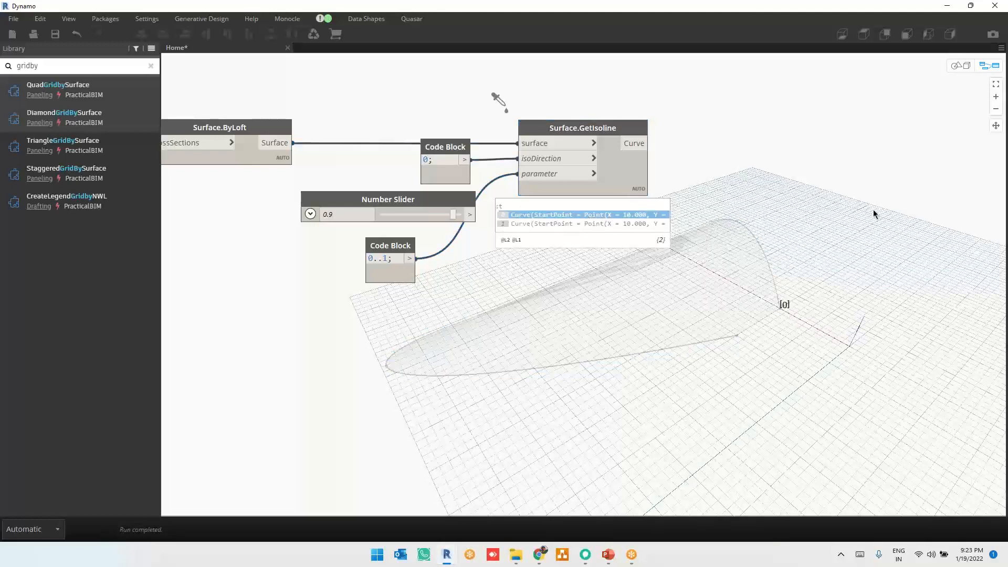
click(636, 221)
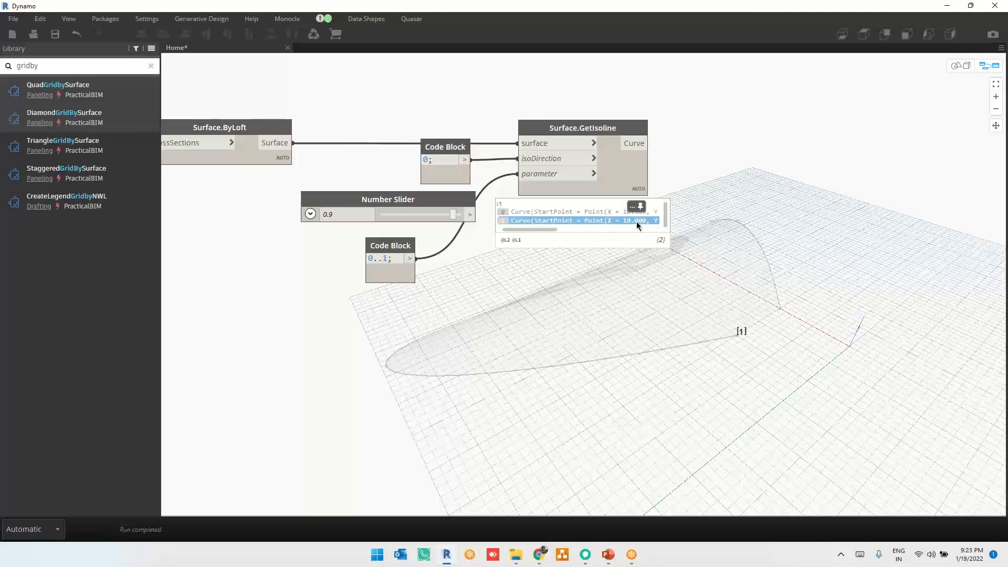
click(618, 212)
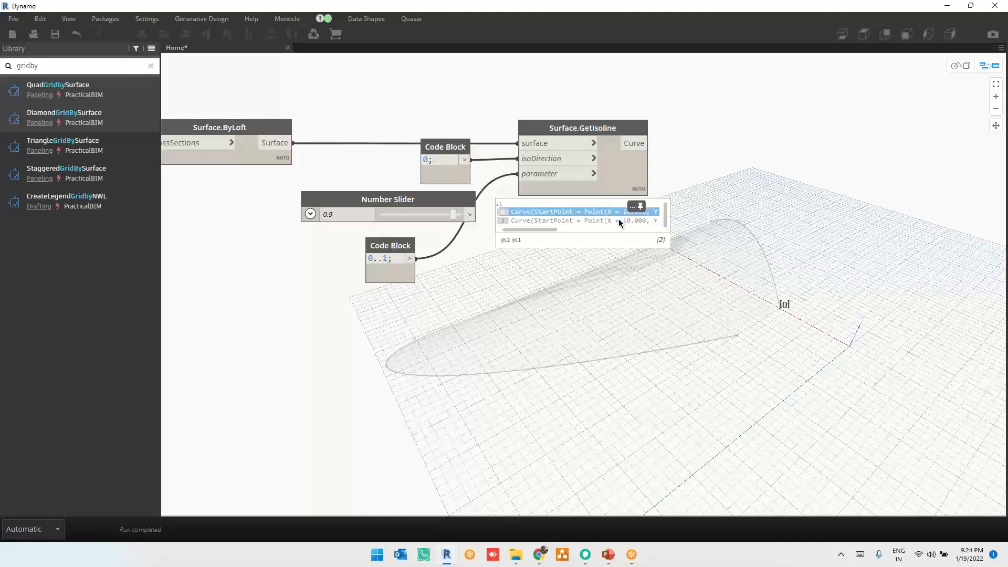
click(618, 220)
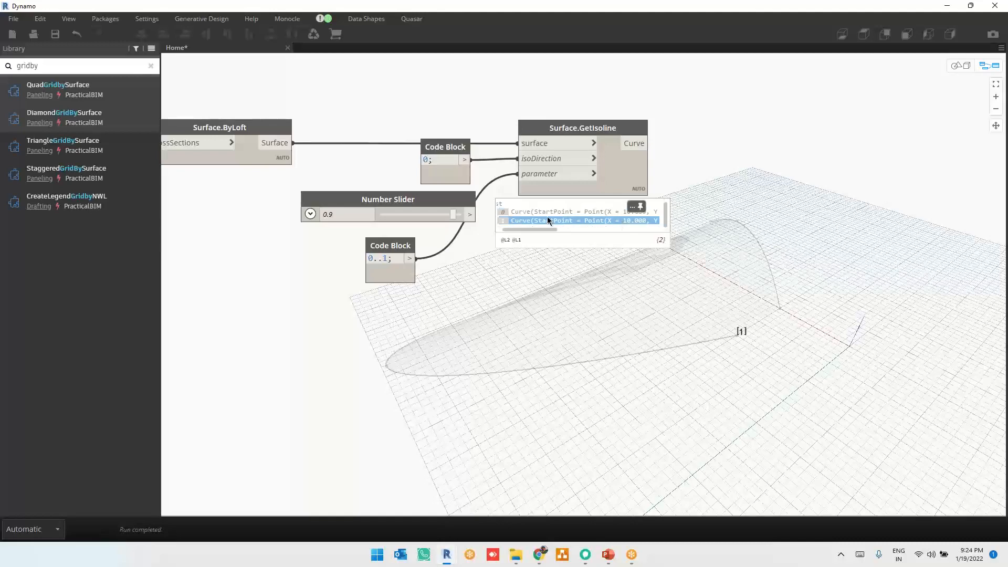
Extend the parameter Code Block to 0..1..0.5 and highlight the resulting isolines on the lofted surface
click(389, 259)
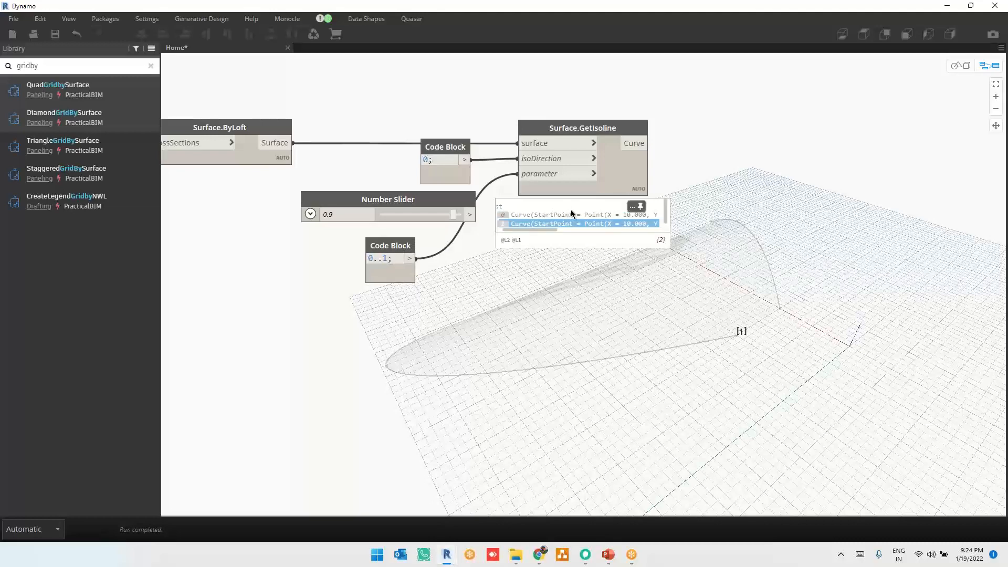
text(..0.5)
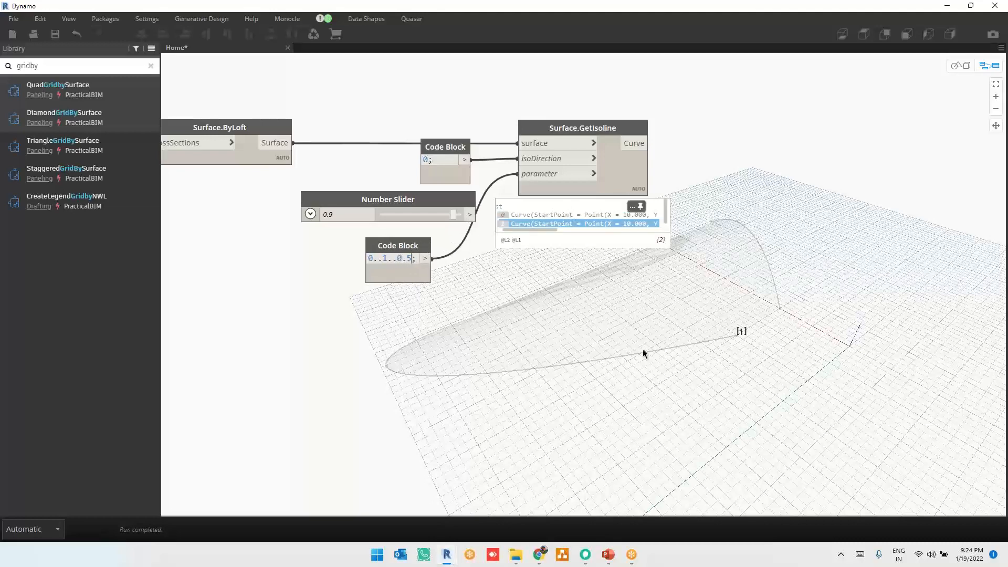
click(642, 353)
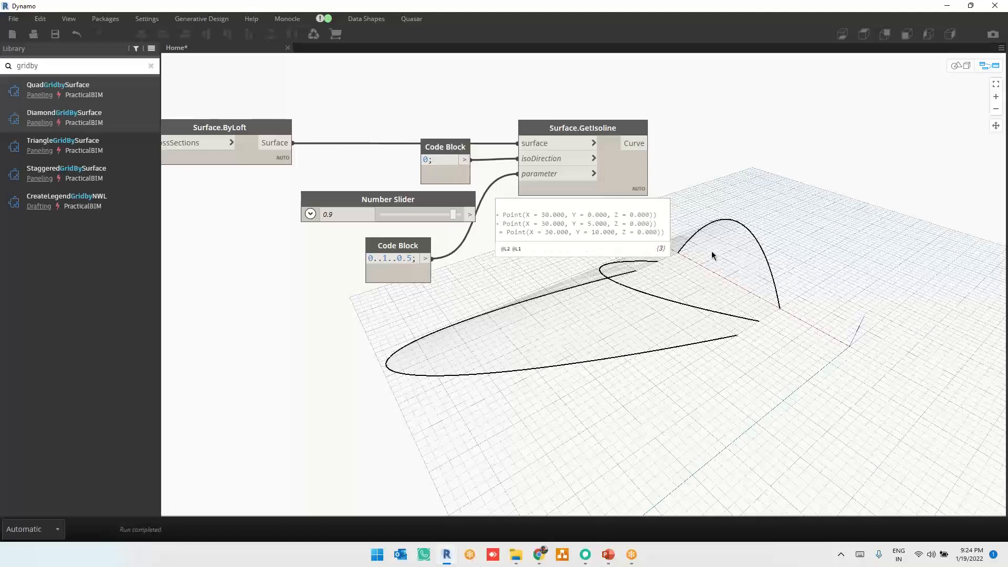
click(619, 191)
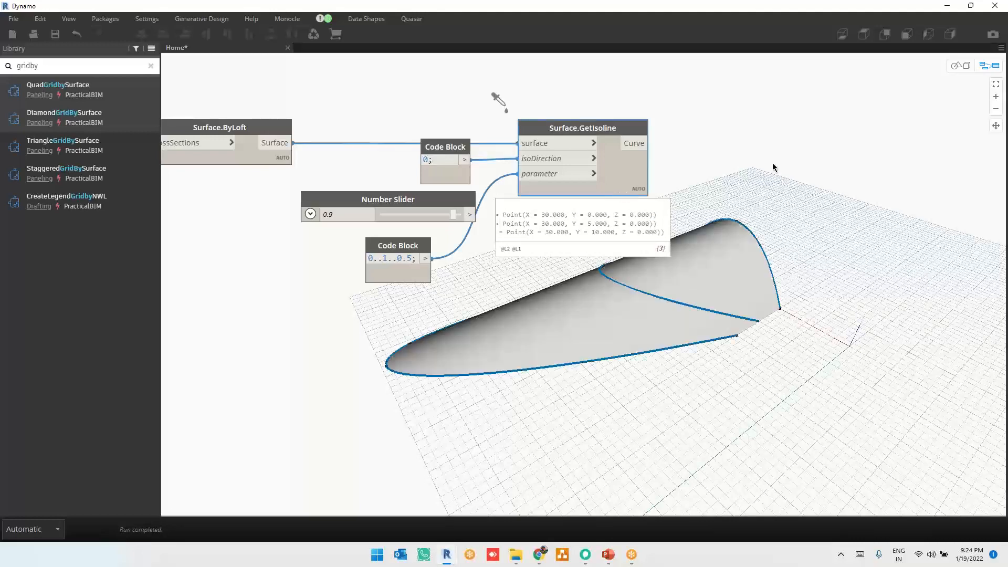
click(859, 280)
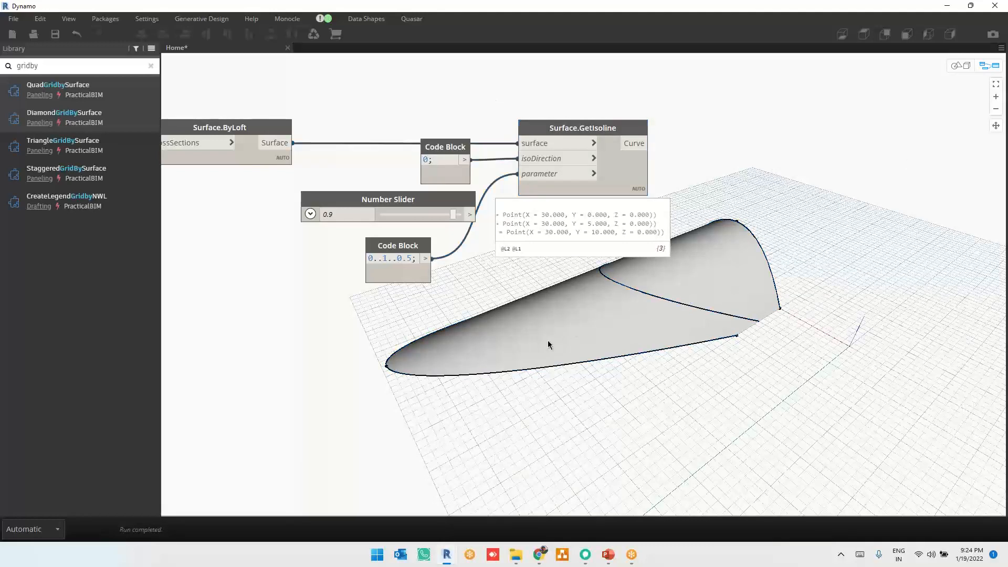
Change the step of the parameter range to 0.2, making the Code Block read 0..1..0.2
double_click(410, 257)
text(2)
click(591, 425)
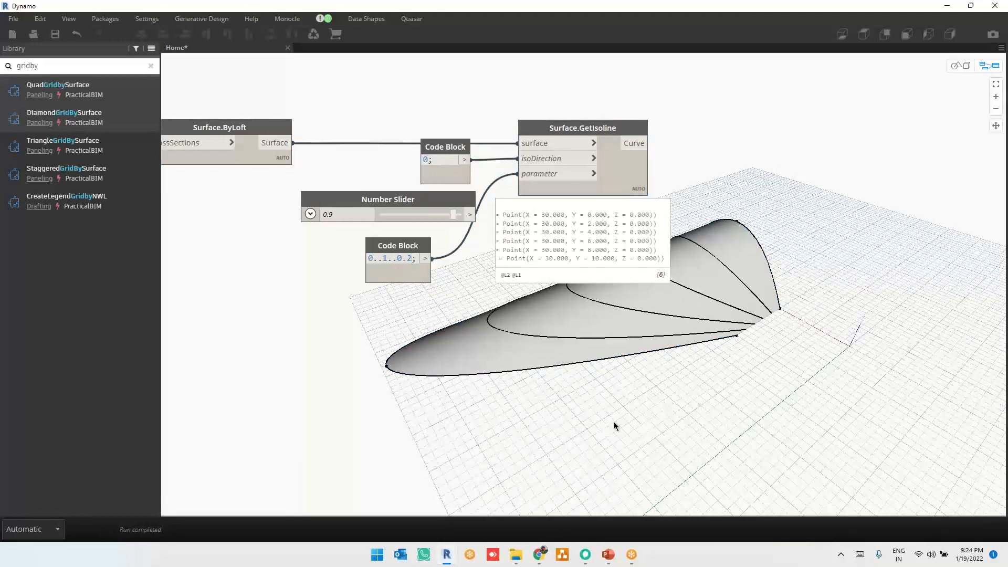
Set the parameter range to 0..1..0.1 and check the denser isolines on the surface in 3D
double_click(410, 257)
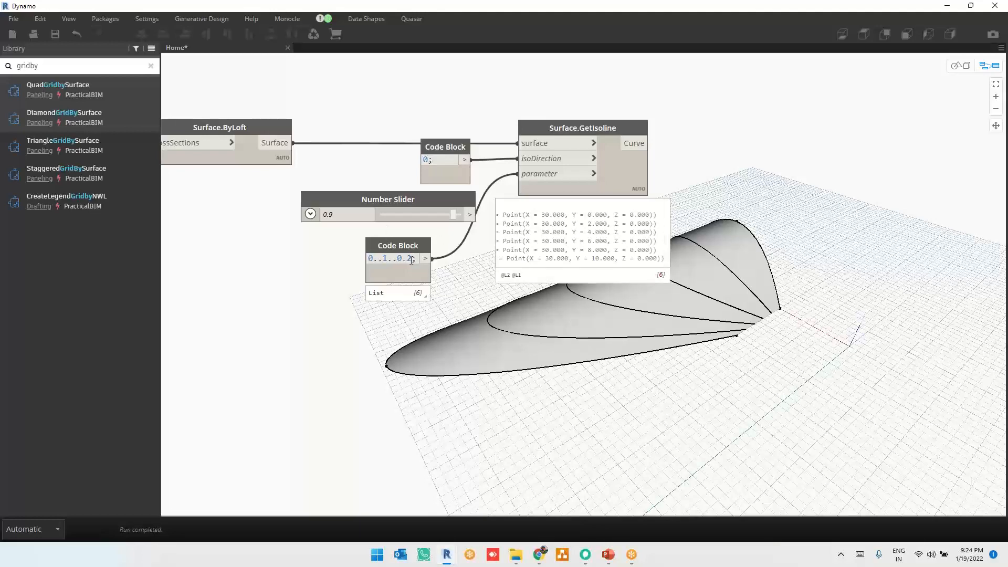
text(1)
click(448, 419)
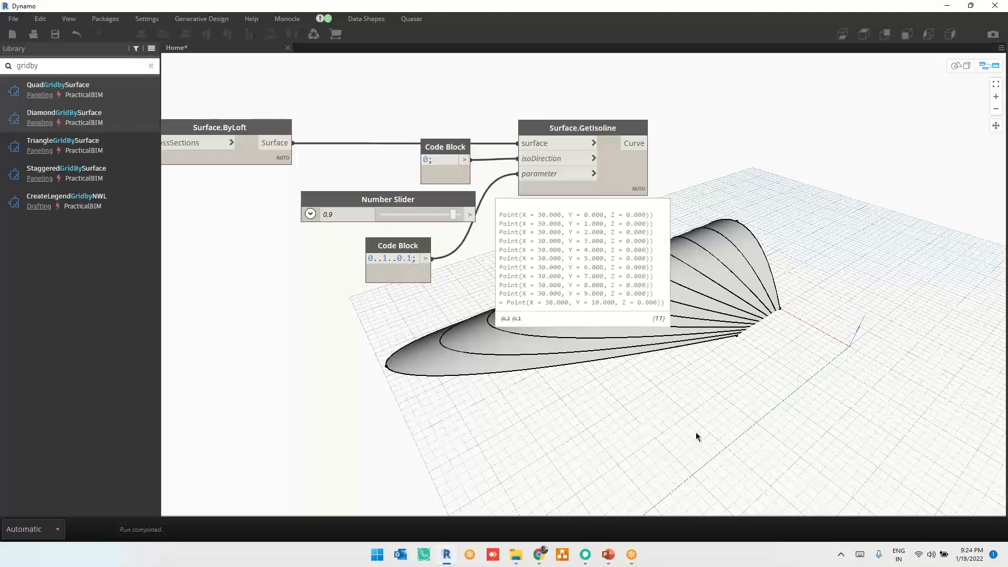
middle_drag(694, 432, 551, 411)
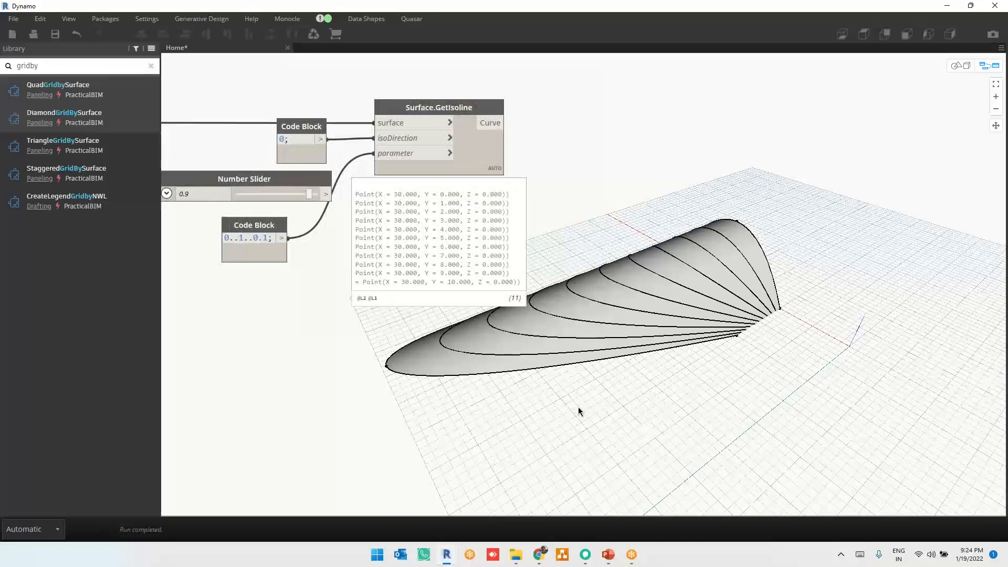
key(ctrl+b)
right_drag(562, 387, 646, 369)
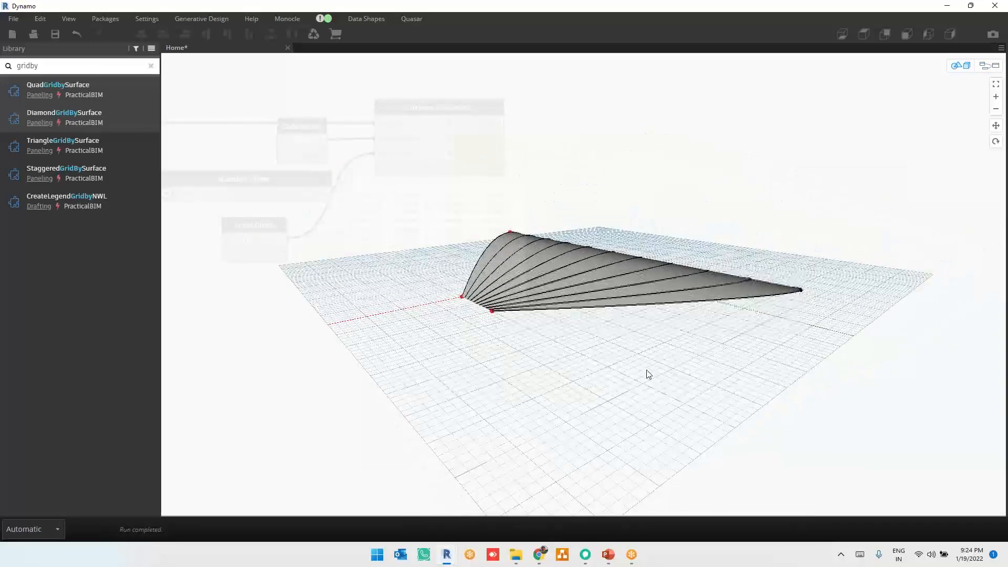
Duplicate the Surface.GetIsoline node with its two Code Blocks and Number Slider, placing the copy below the original
key(ctrl+b)
scroll(699, 221, down, 1)
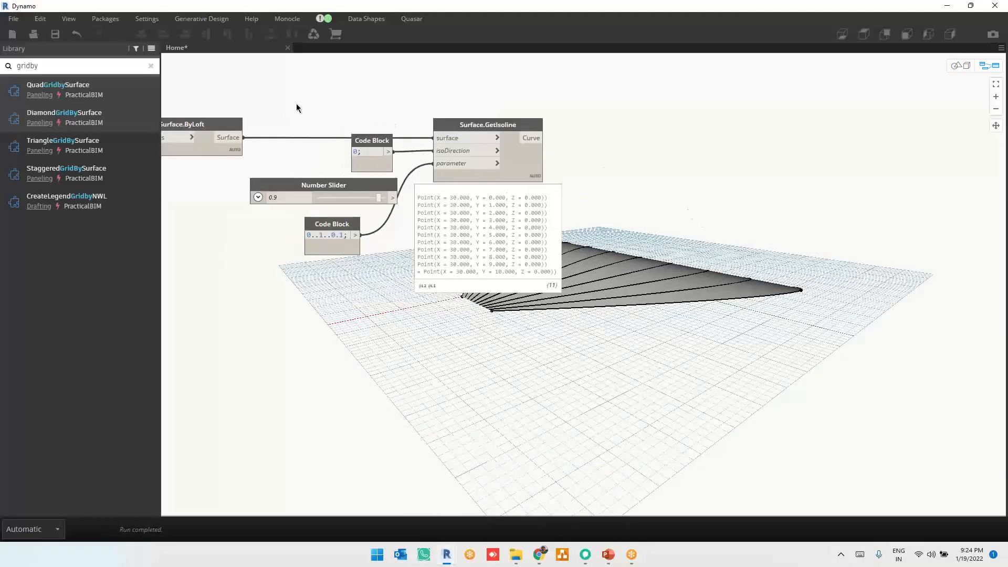
drag(317, 155, 567, 294)
scroll(631, 175, down, 2)
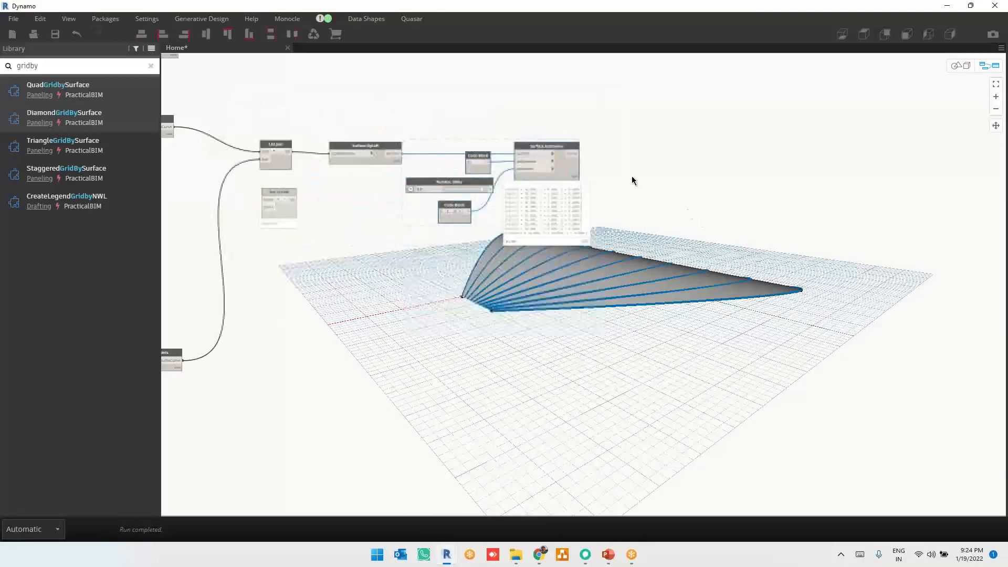
key(ctrl+c)
key(ctrl+v)
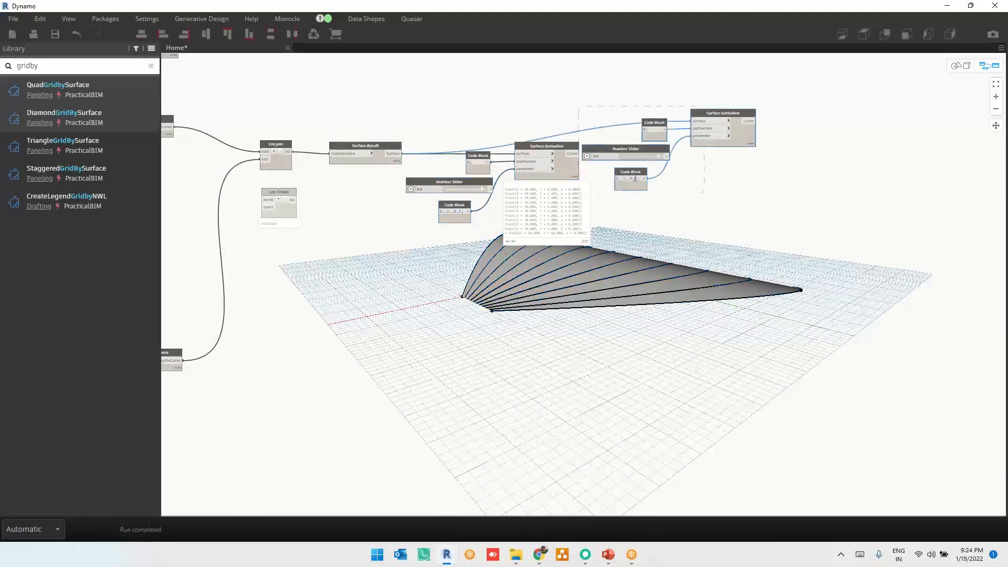
drag(739, 137, 567, 342)
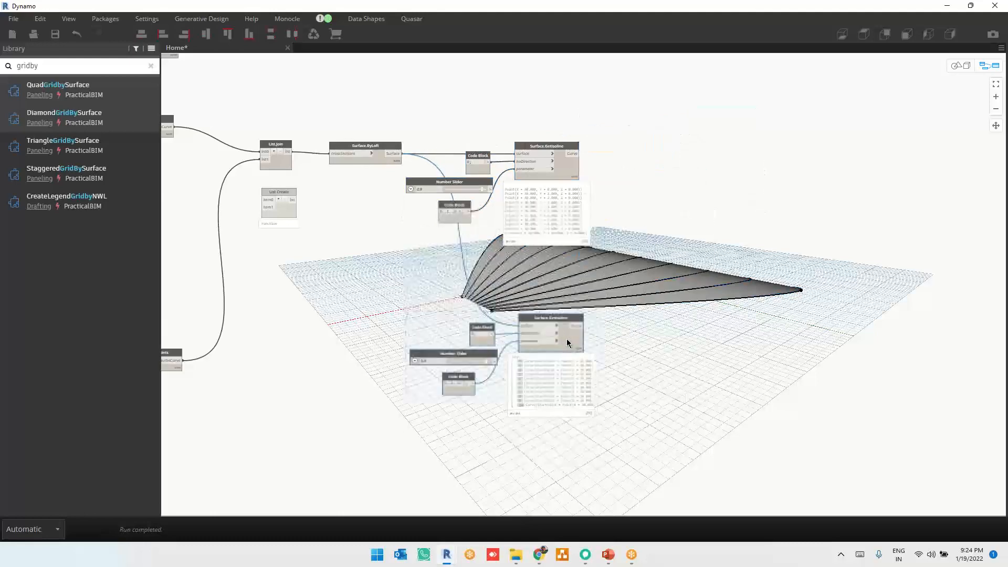
Set the duplicated isoDirection Code Block to 1 and check the crossing isolines on the surface in 3D
scroll(608, 379, up, 3)
scroll(608, 379, up, 1)
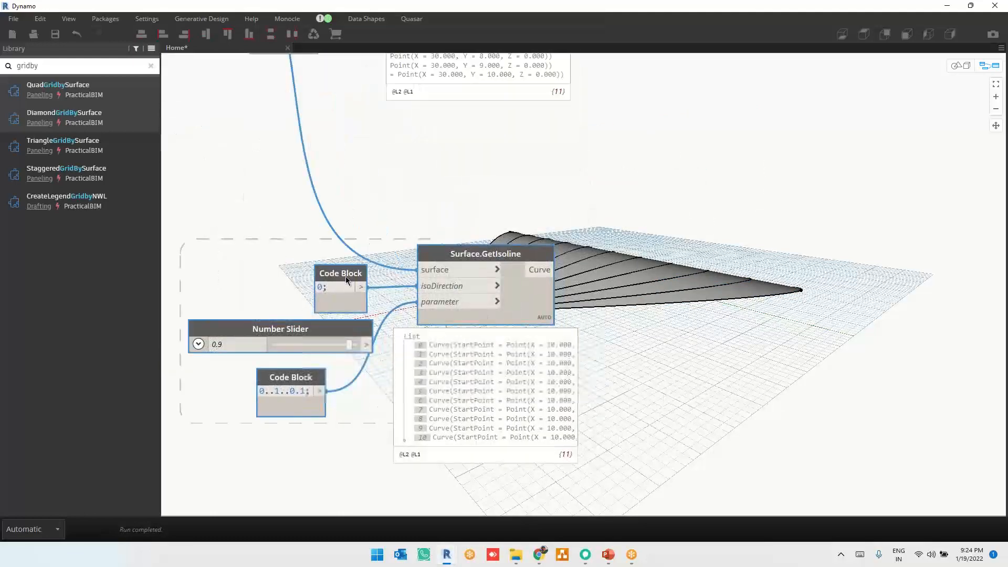
double_click(319, 287)
text(1)
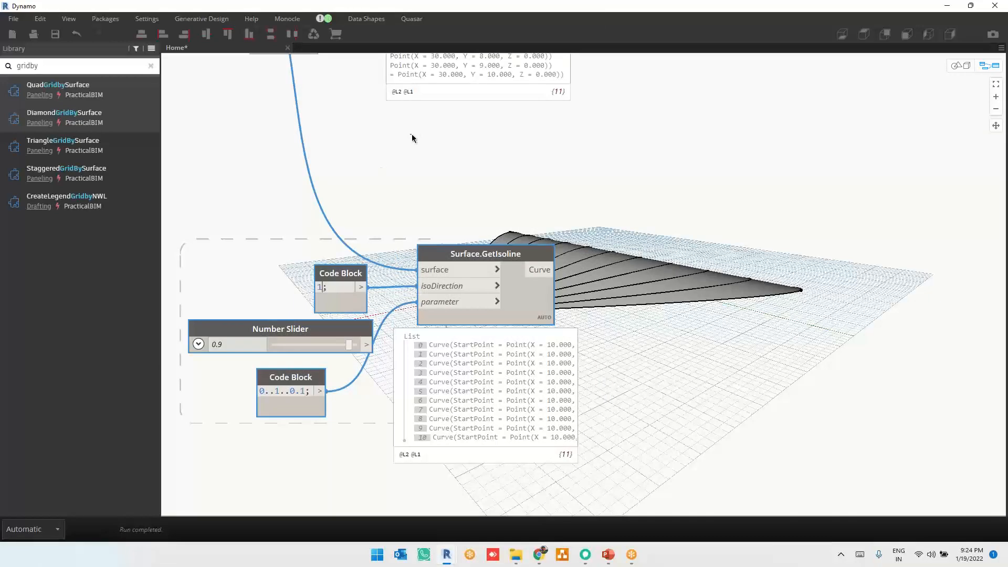
click(413, 134)
middle_drag(634, 255, 532, 256)
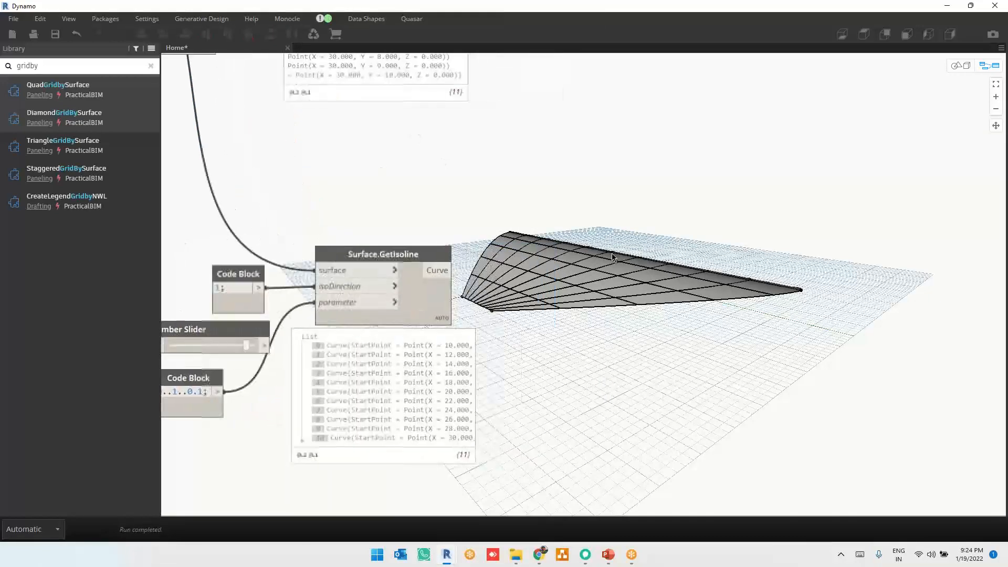
key(ctrl+b)
right_drag(819, 296, 734, 298)
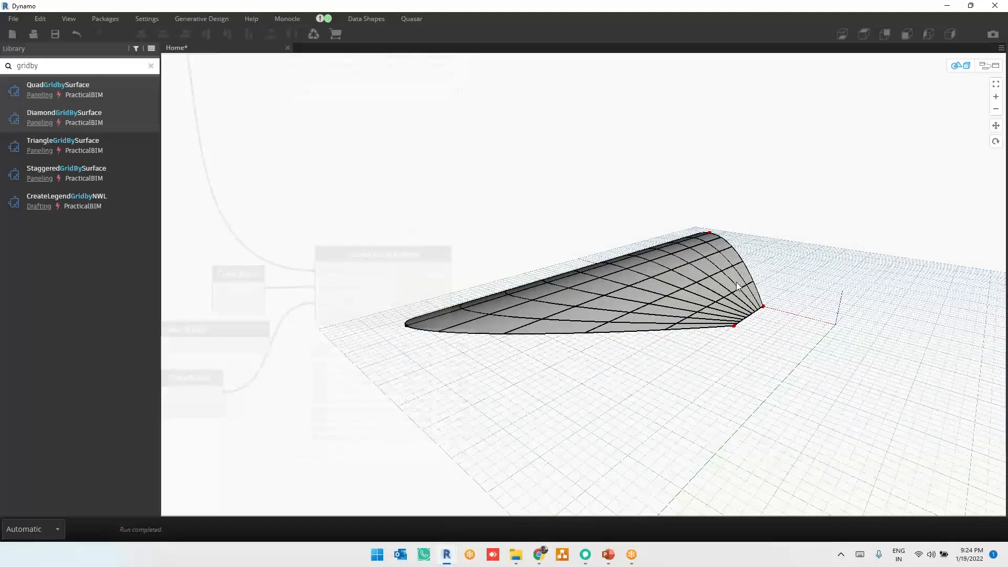
mouse_move(87, 93)
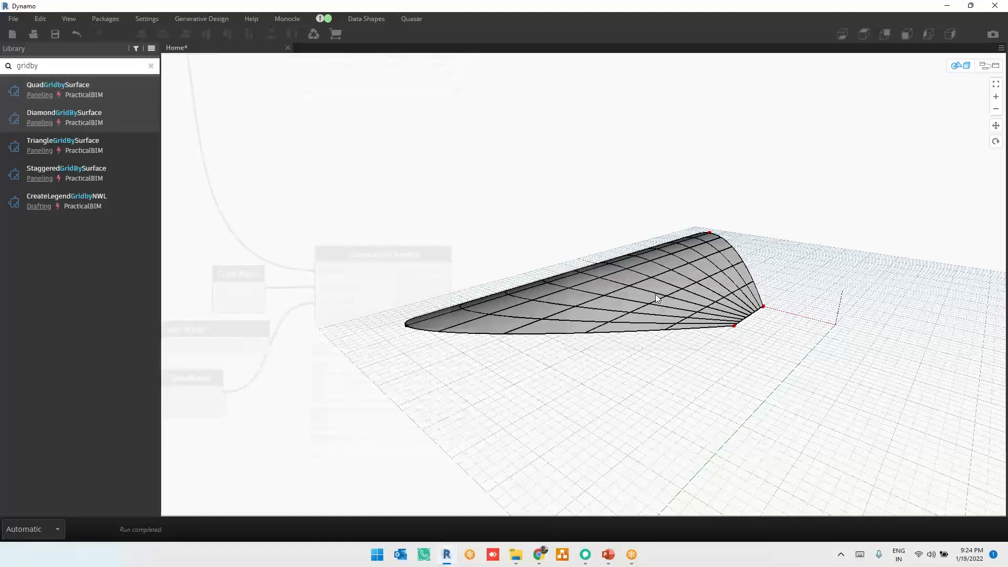
key(ctrl+b)
key(Delete)
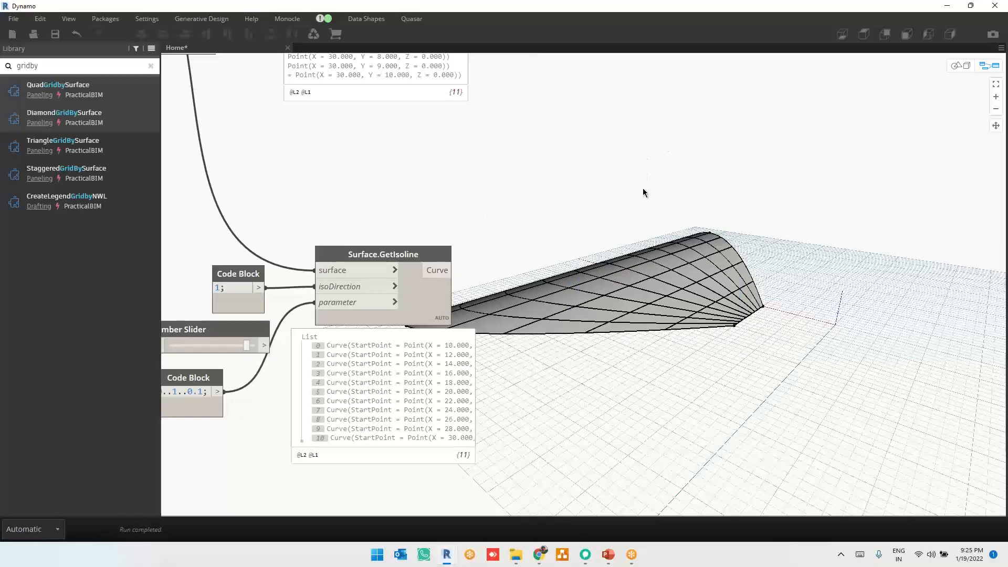
Select the upper and lower Surface.GetIsoline nodes in turn to compare which isolines each one produces on the surface
scroll(642, 194, down, 3)
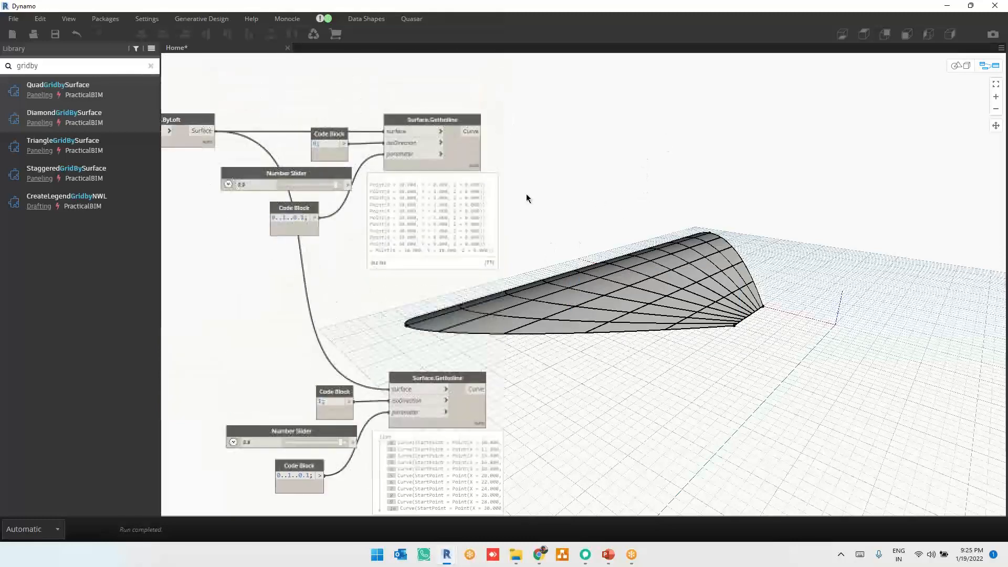
click(461, 149)
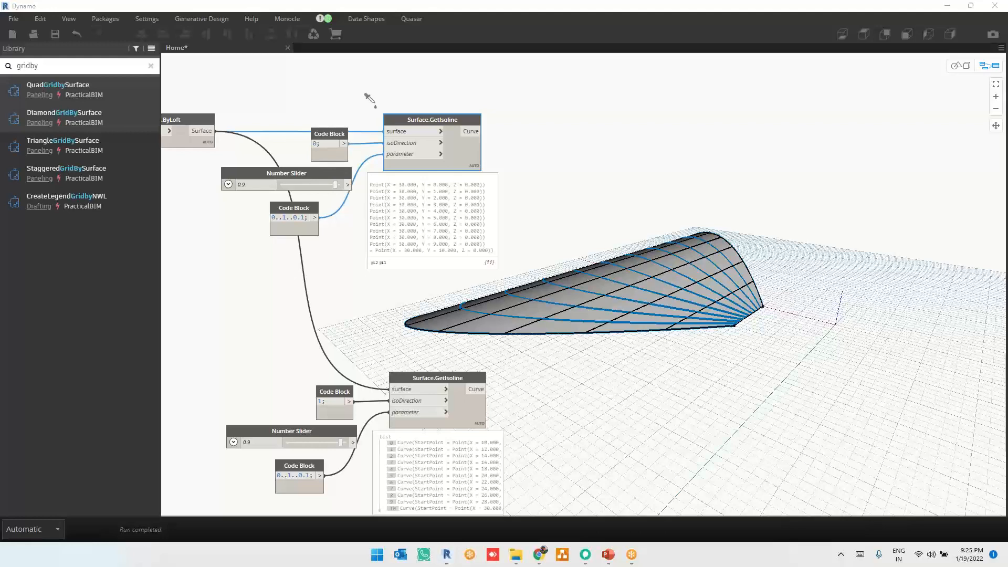
click(580, 236)
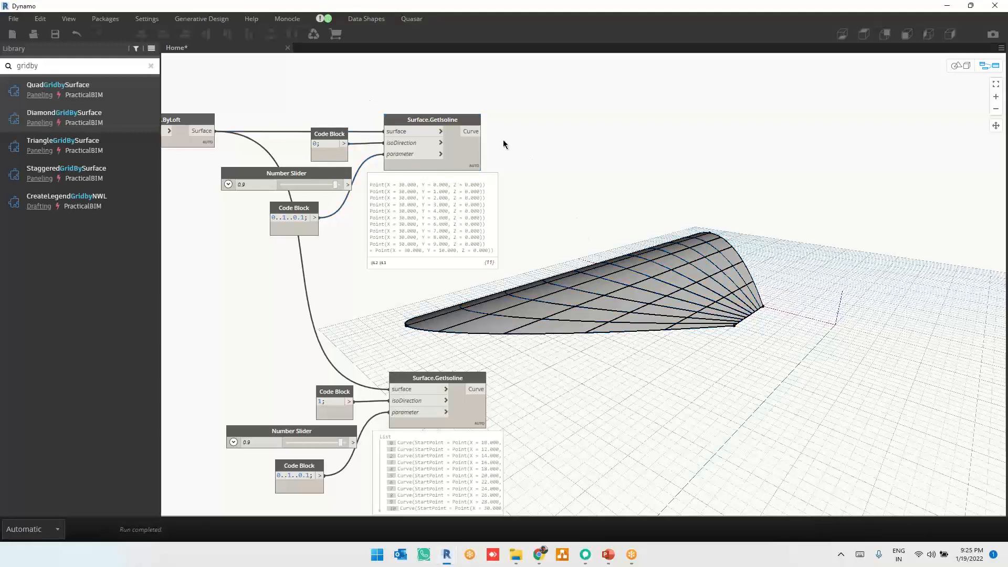
click(444, 147)
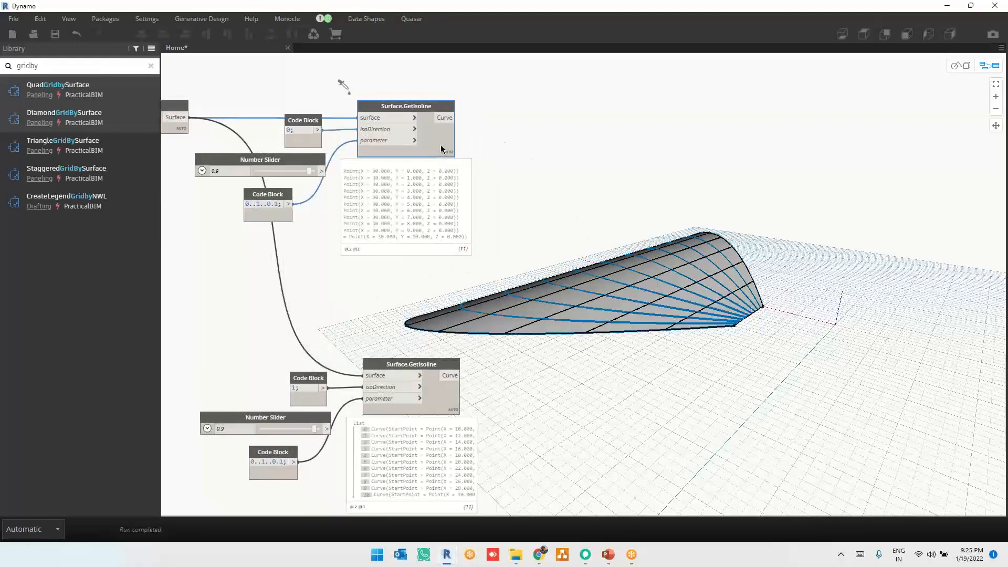
click(430, 393)
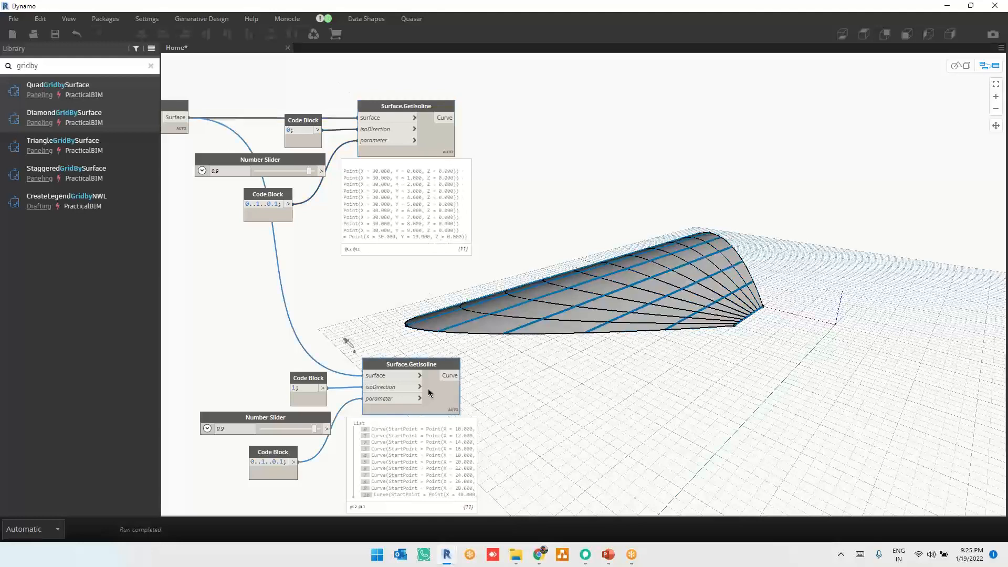
click(594, 263)
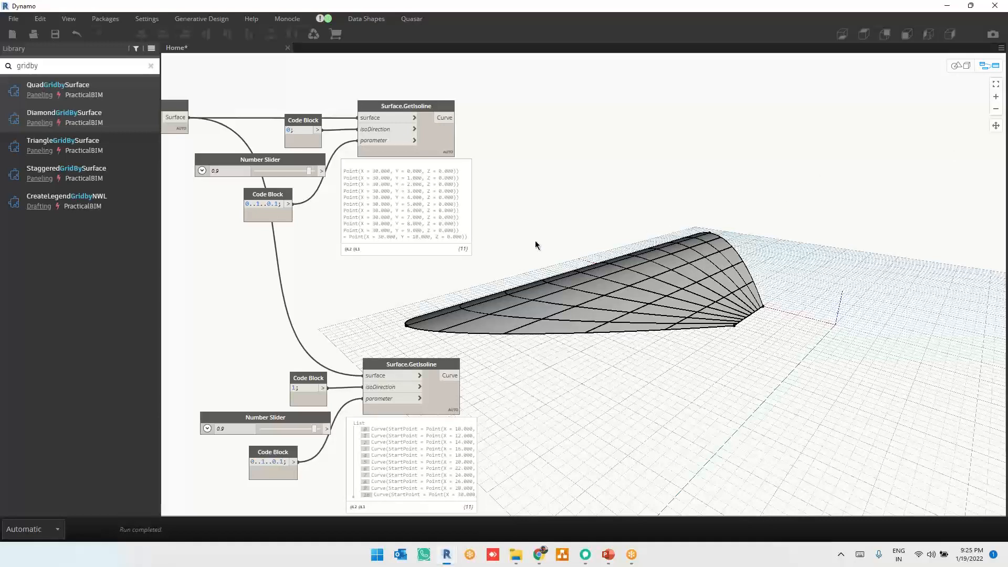
Right-align the Code Blocks and Number Slider feeding each Surface.GetIsoline node, first the lower group and then the upper group
middle_drag(535, 367, 536, 344)
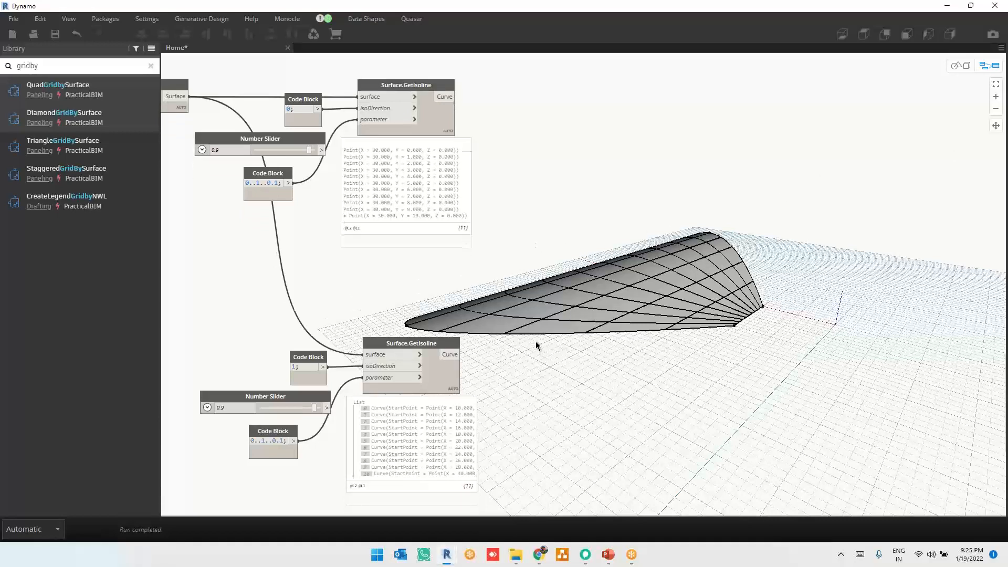
drag(493, 458, 337, 484)
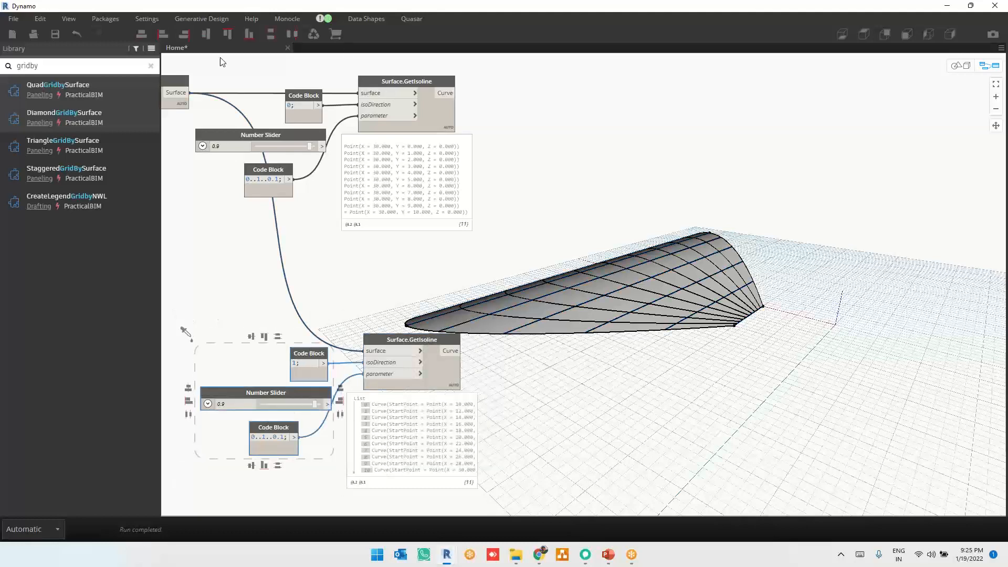
click(186, 37)
middle_drag(411, 226, 424, 284)
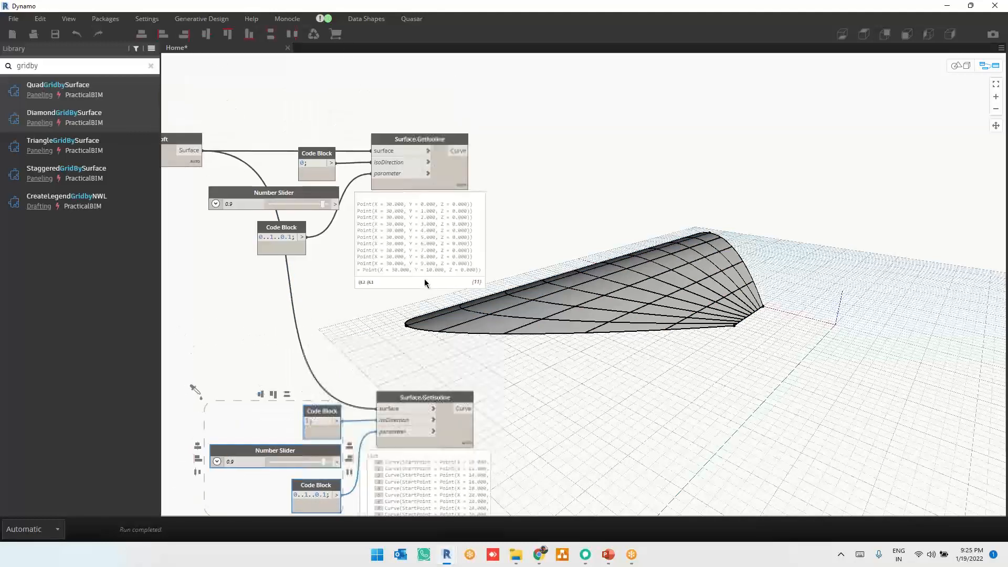
drag(190, 103, 344, 279)
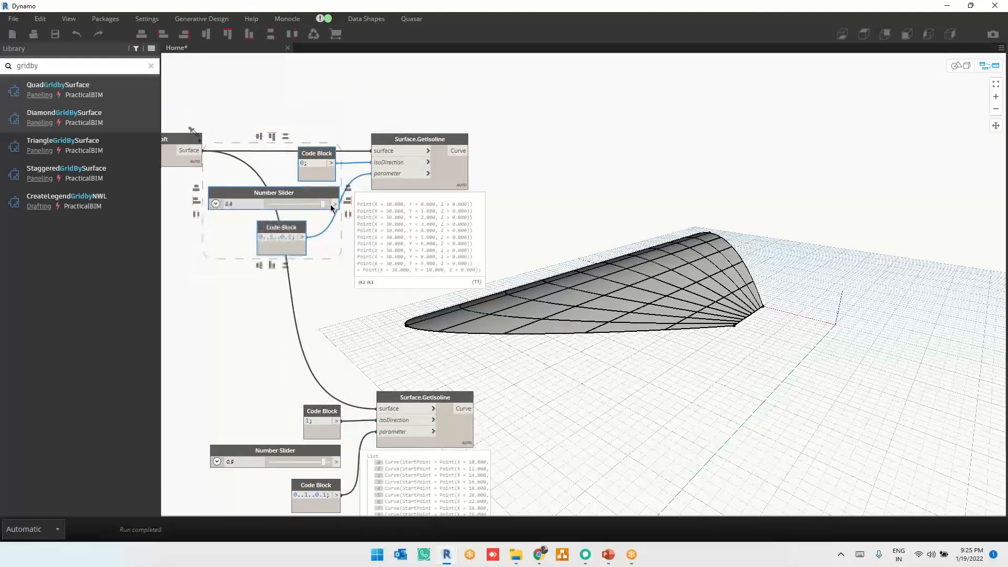
click(189, 36)
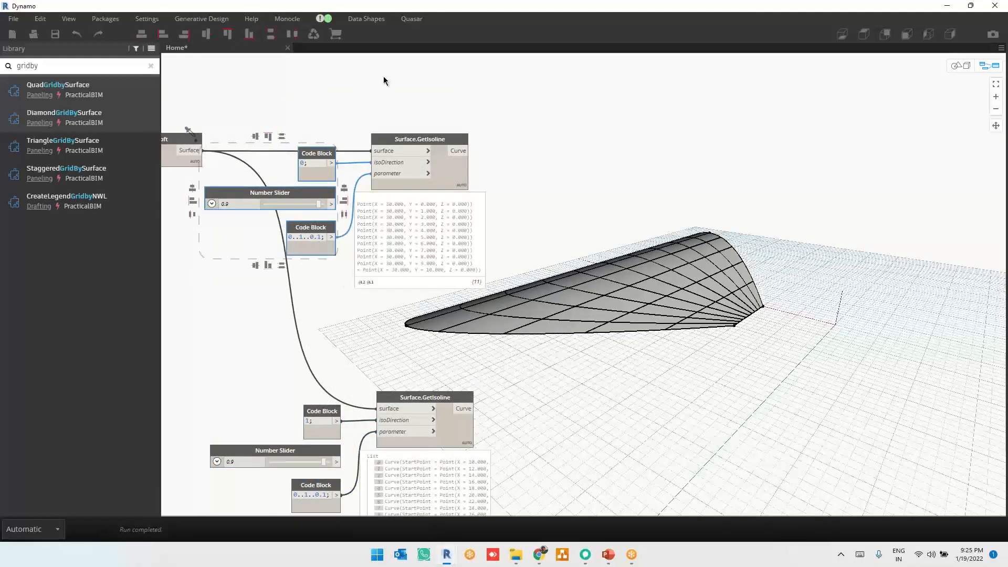
Move both Surface.GetIsoline node groups together upward so they sit above and below the level of the Surface.ByLoft node
scroll(554, 160, down, 3)
drag(292, 104, 600, 436)
drag(486, 341, 496, 263)
middle_drag(568, 225, 561, 264)
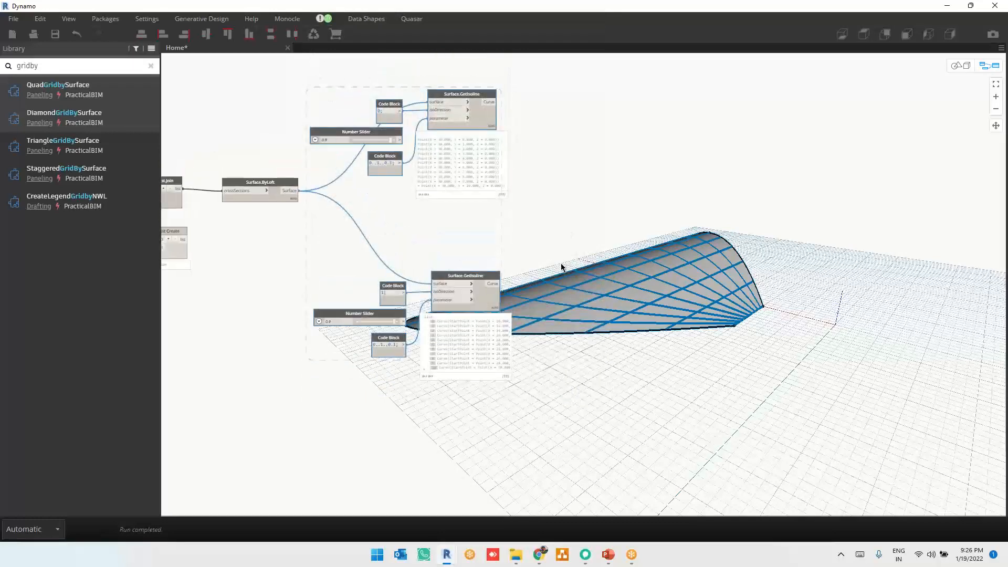
click(555, 181)
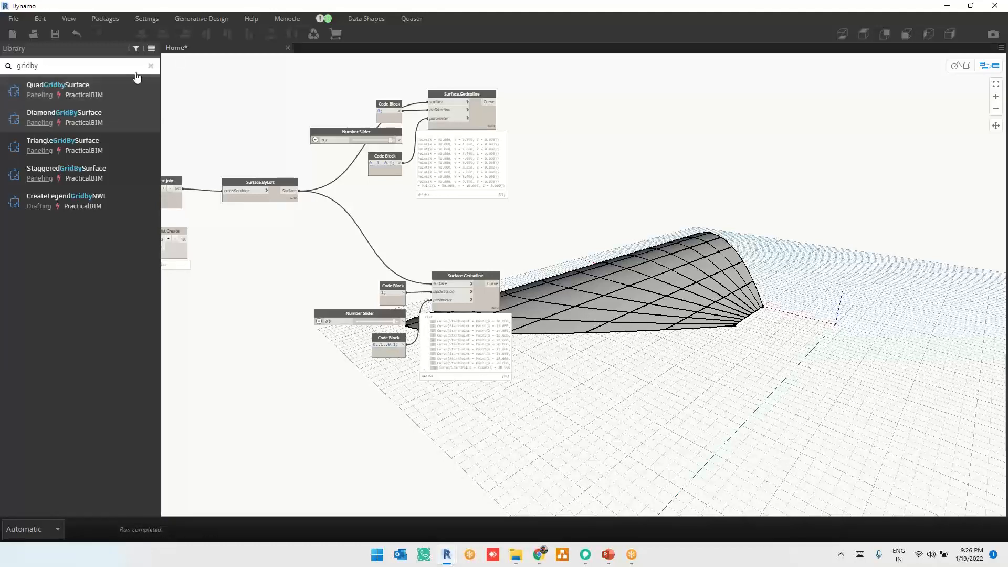
Highlight the isolines for isoDirection 0 and isoDirection 1 on the surface by selecting their Surface.GetIsoline nodes
scroll(520, 118, up, 5)
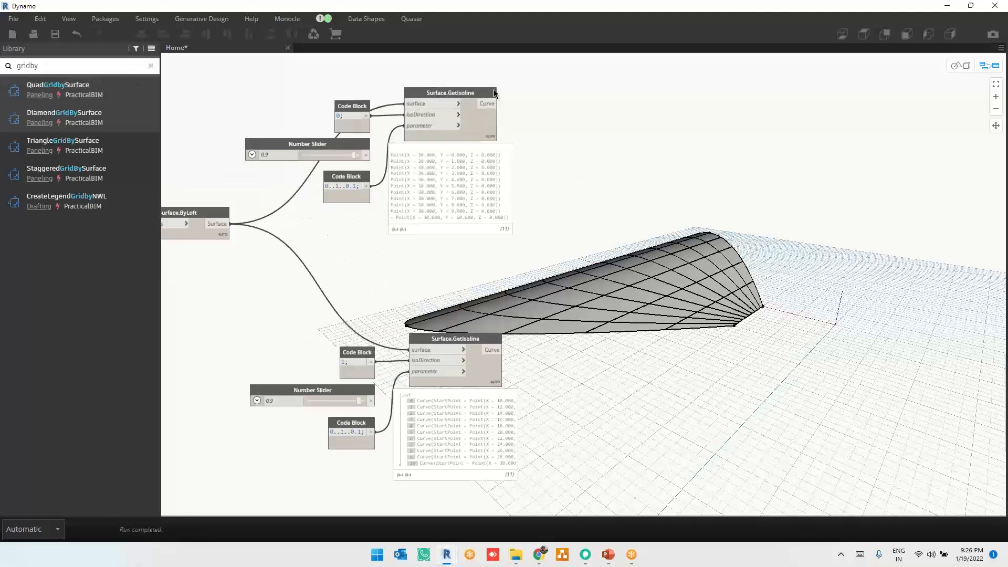
click(477, 163)
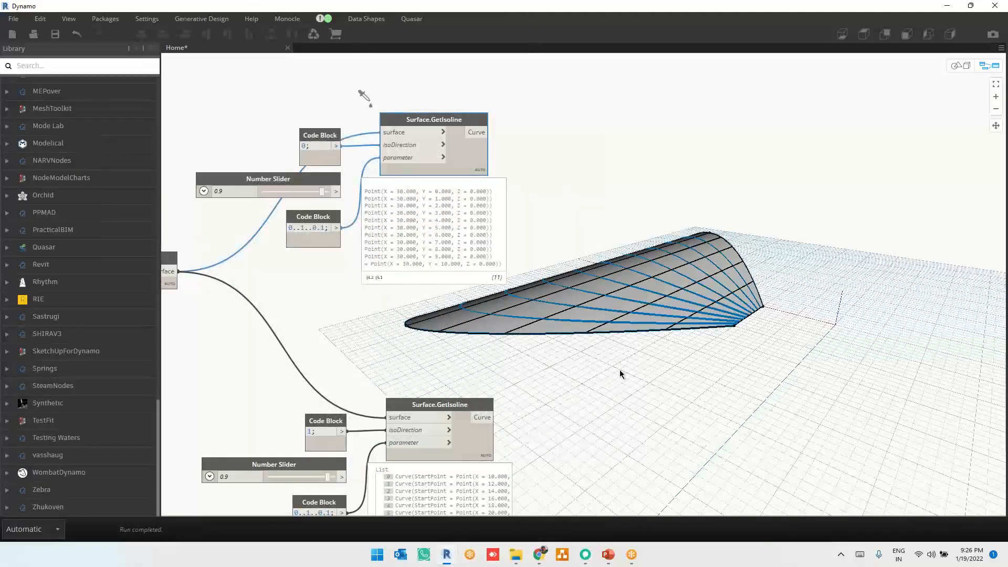
scroll(619, 370, down, 4)
click(404, 358)
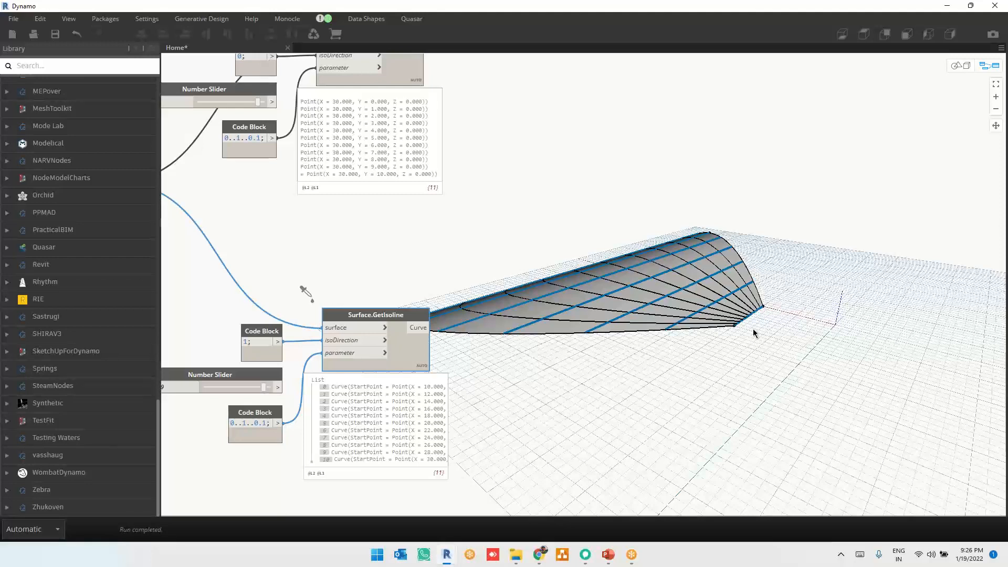
click(817, 353)
Highlight the last item in the output lists of both Surface.GetIsoline nodes to locate it on the surface
scroll(817, 356, up, 1)
middle_drag(718, 380, 663, 385)
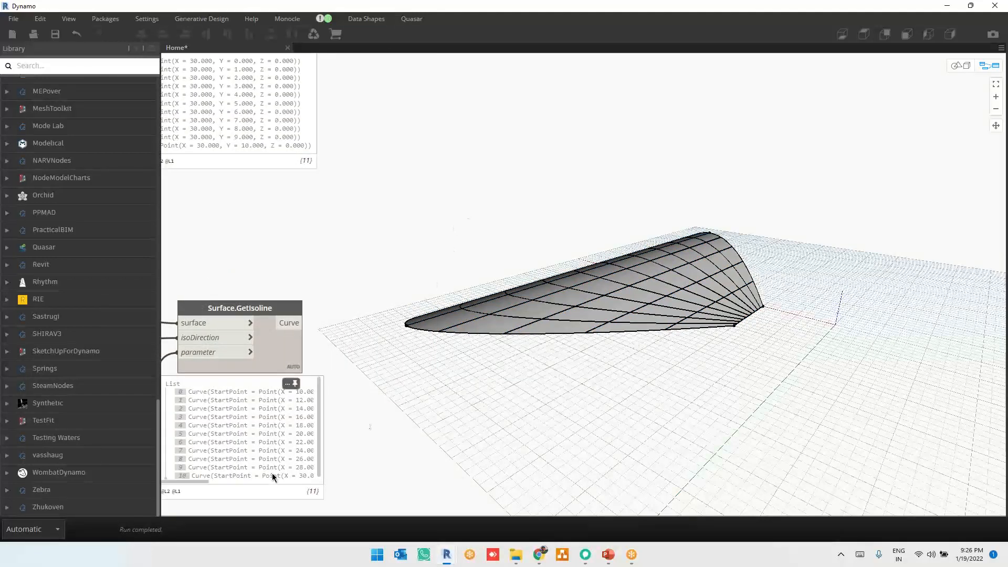
click(299, 473)
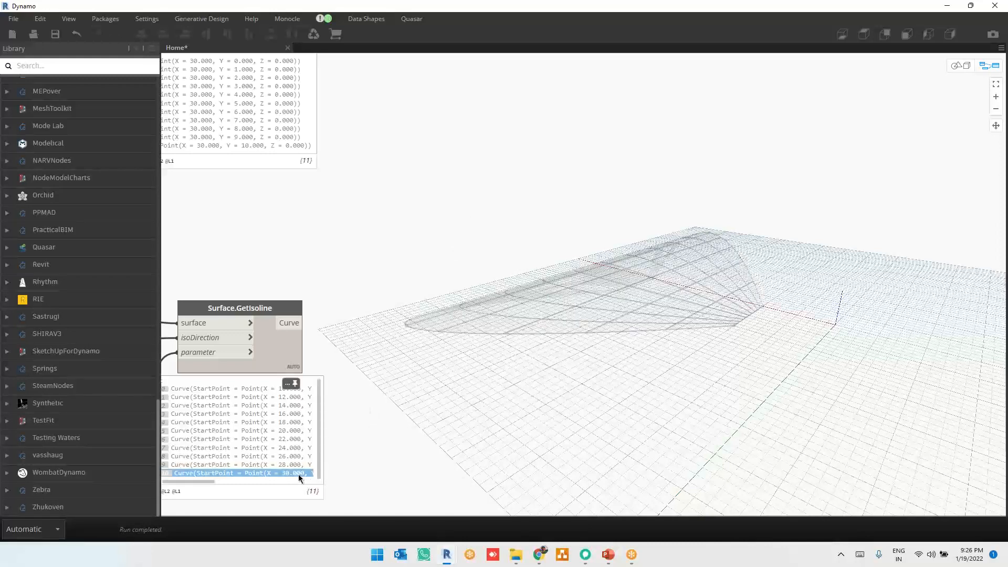
click(272, 146)
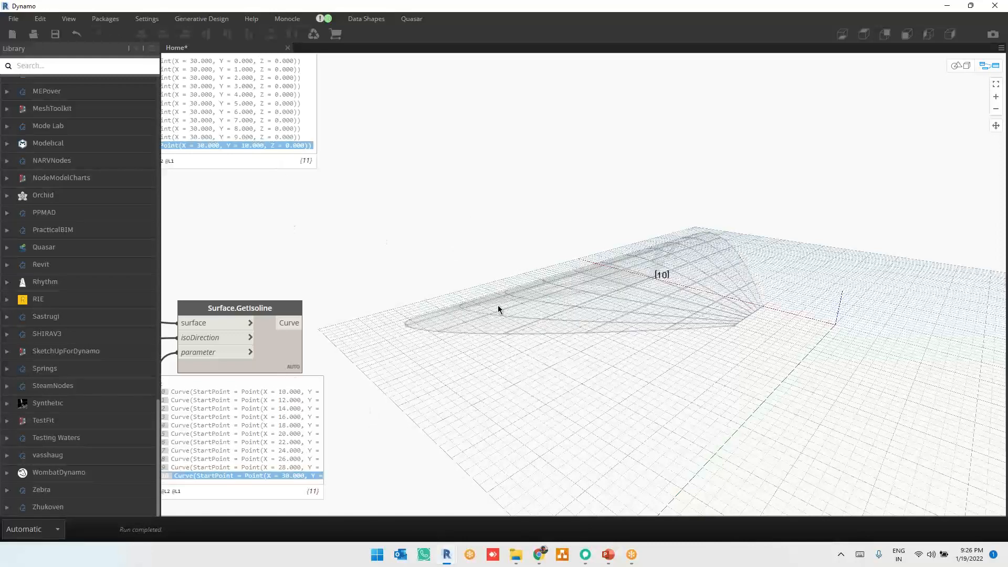
key(ctrl+b)
key(ctrl+b)
scroll(670, 336, down, 1)
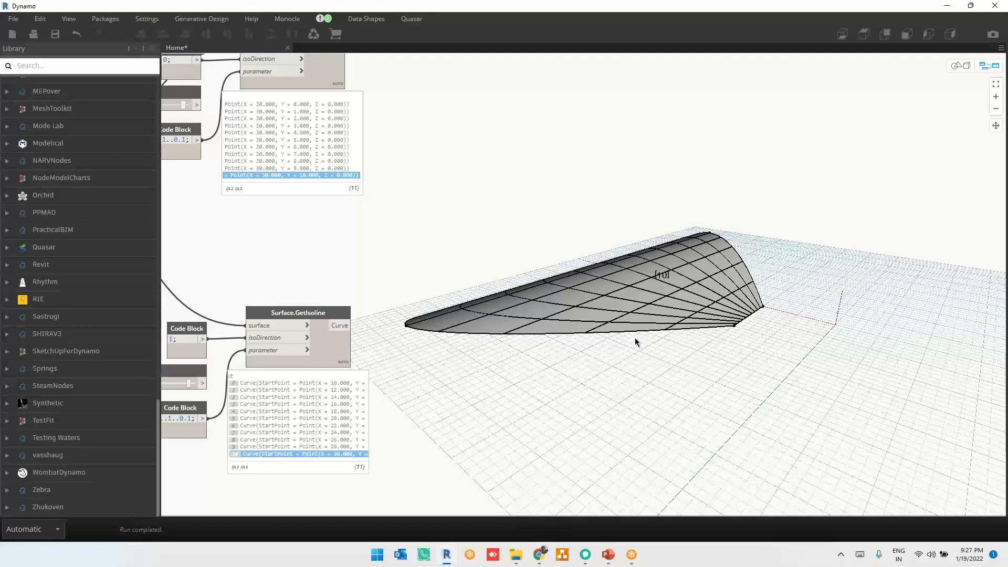
Examine the isoline grid on the lofted surface in 3D from the opposite side and from above
key(ctrl+b)
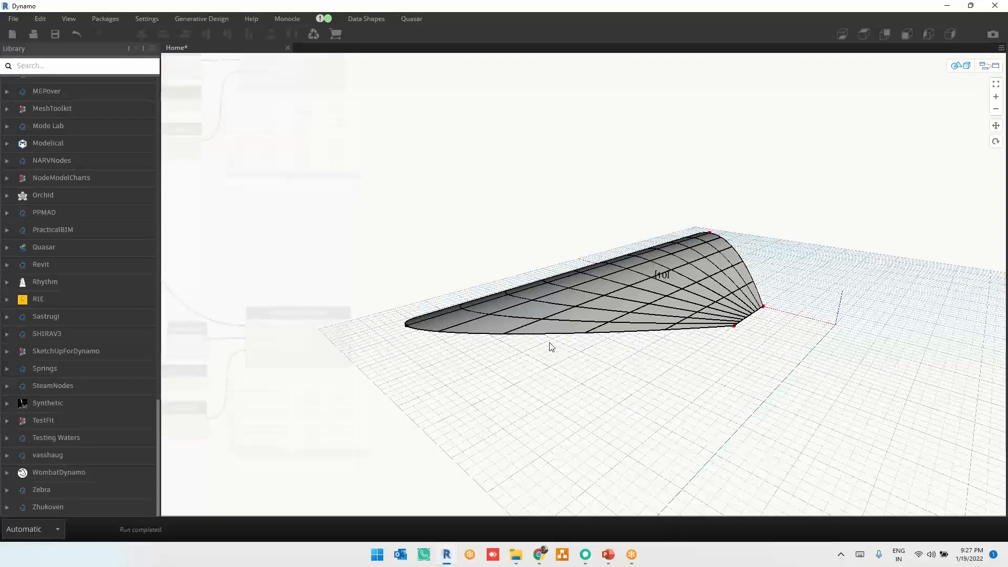
right_drag(551, 346, 675, 345)
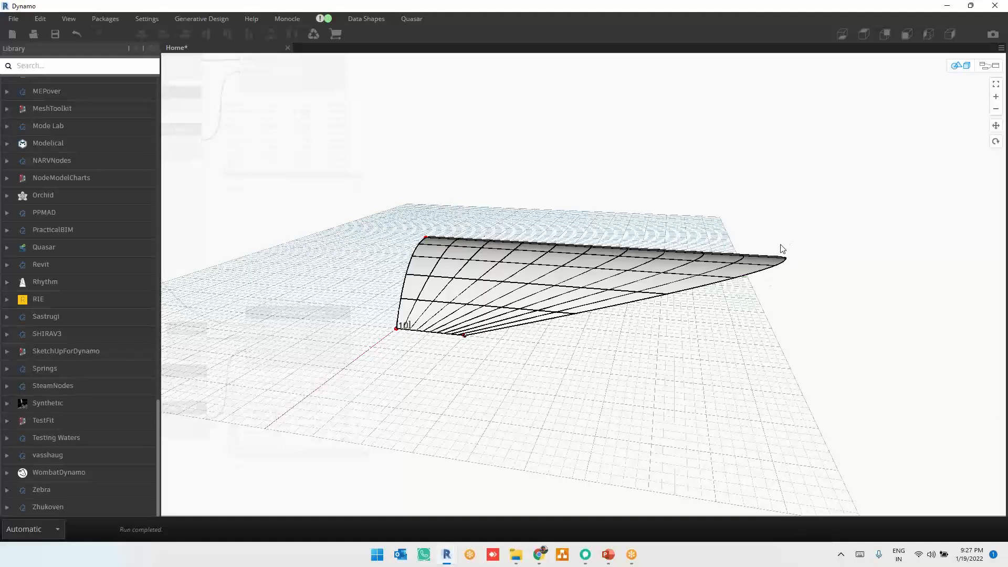
key(ctrl+b)
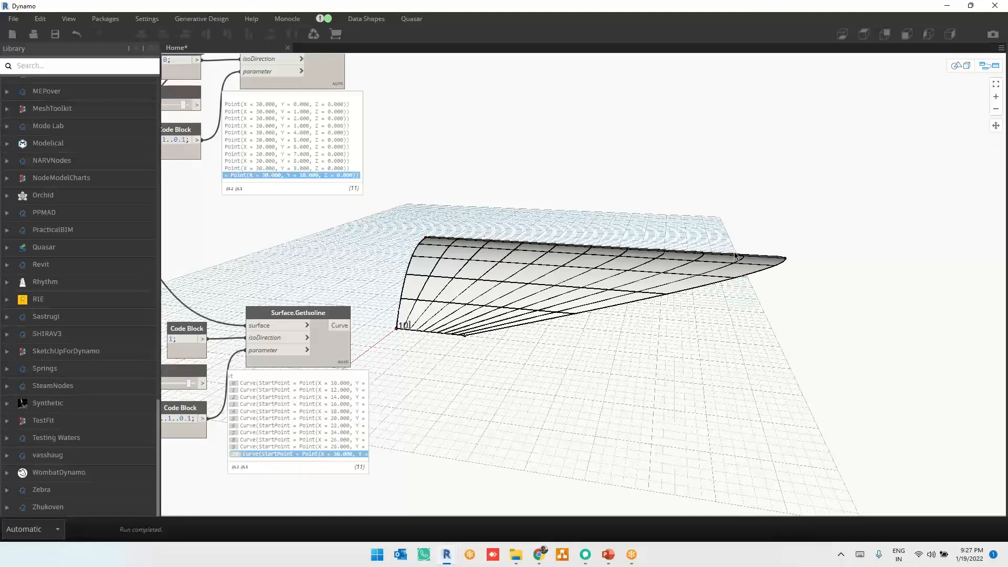
middle_drag(788, 261, 769, 273)
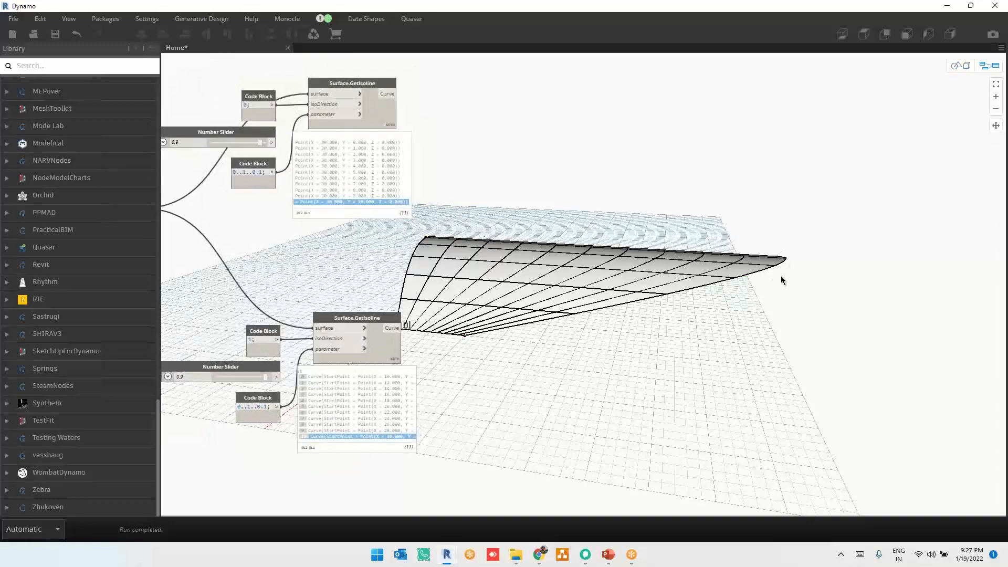
key(ctrl+b)
right_drag(818, 284, 733, 316)
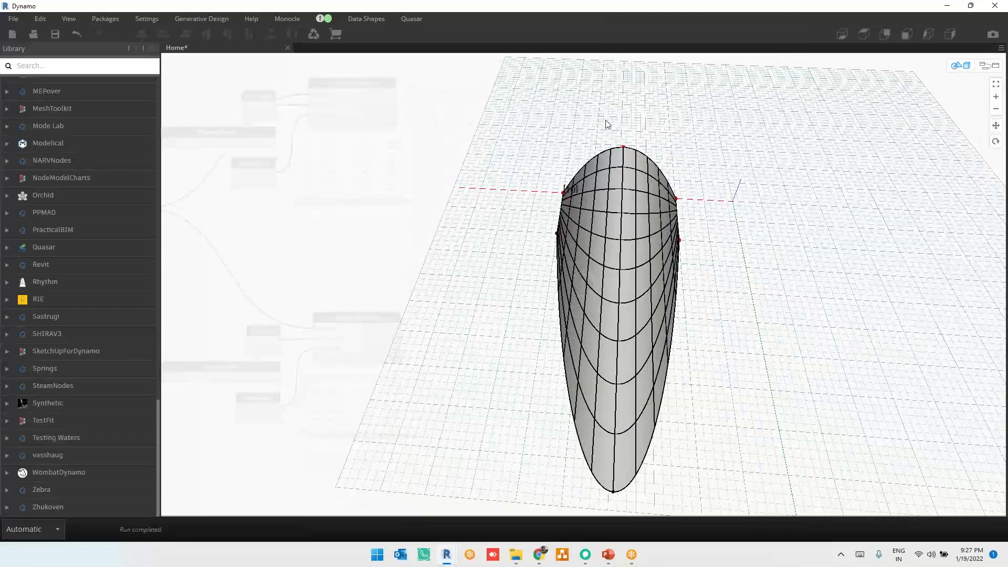
click(612, 30)
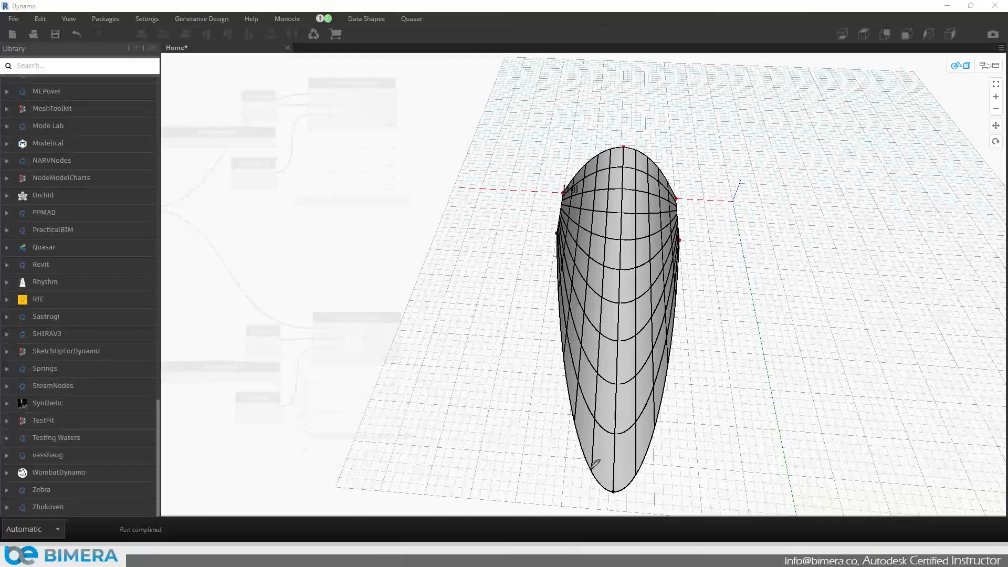
drag(590, 468, 640, 469)
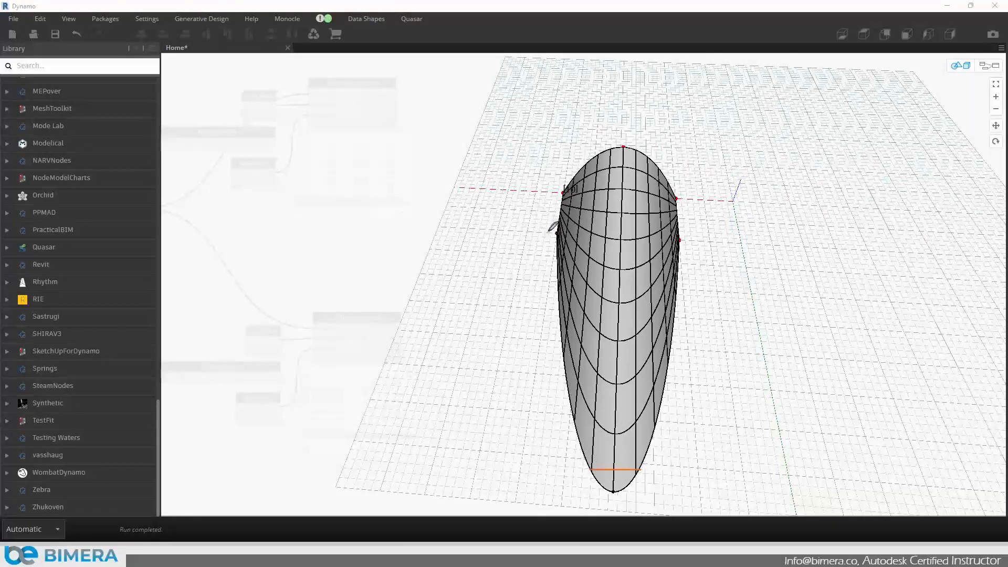
mouse_move(551, 235)
mouse_down()
mouse_move(573, 412)
mouse_move(599, 462)
mouse_move(630, 468)
mouse_move(647, 457)
mouse_move(667, 401)
mouse_move(686, 212)
mouse_up()
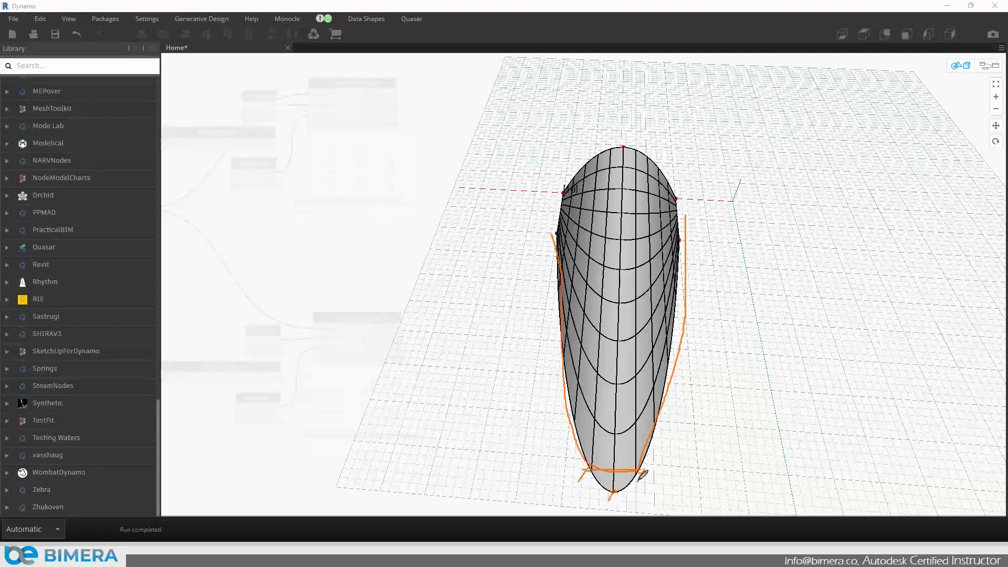
mouse_move(562, 190)
mouse_down()
mouse_move(617, 148)
mouse_move(651, 157)
mouse_move(670, 183)
mouse_up()
drag(593, 468, 642, 469)
mouse_move(555, 231)
mouse_down()
mouse_move(569, 415)
mouse_move(608, 464)
mouse_move(638, 467)
mouse_move(691, 288)
mouse_up()
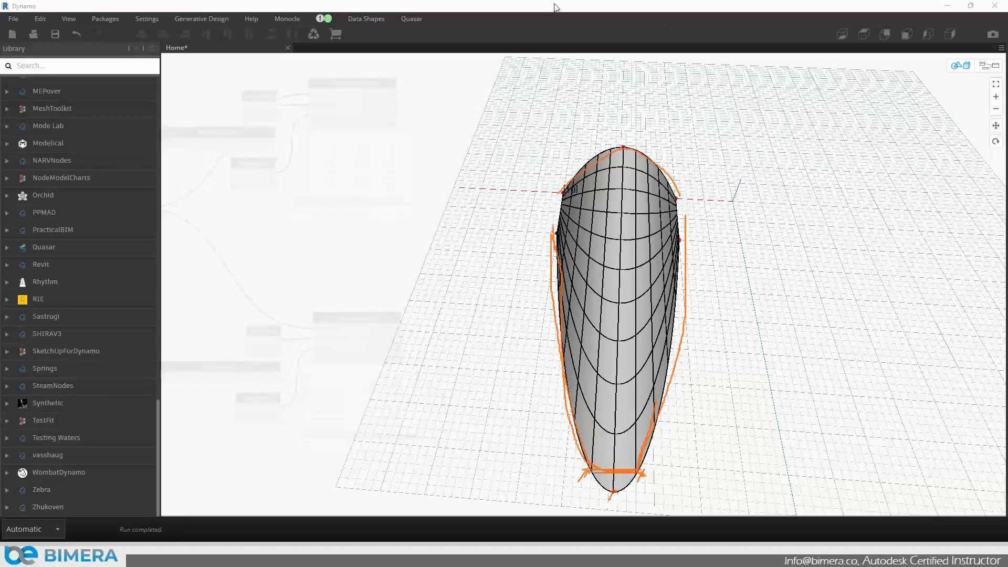
click(618, 73)
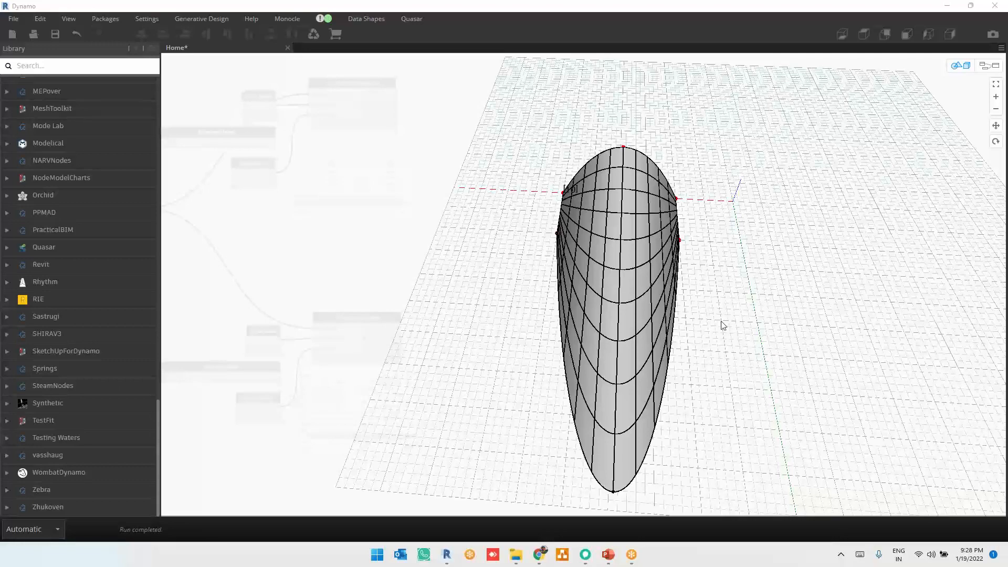
Examine the isoline grid in 3D at an angle, looking closely at where the isolines converge near the arched end
mouse_move(701, 409)
right_down()
mouse_move(718, 391)
mouse_move(712, 406)
right_up()
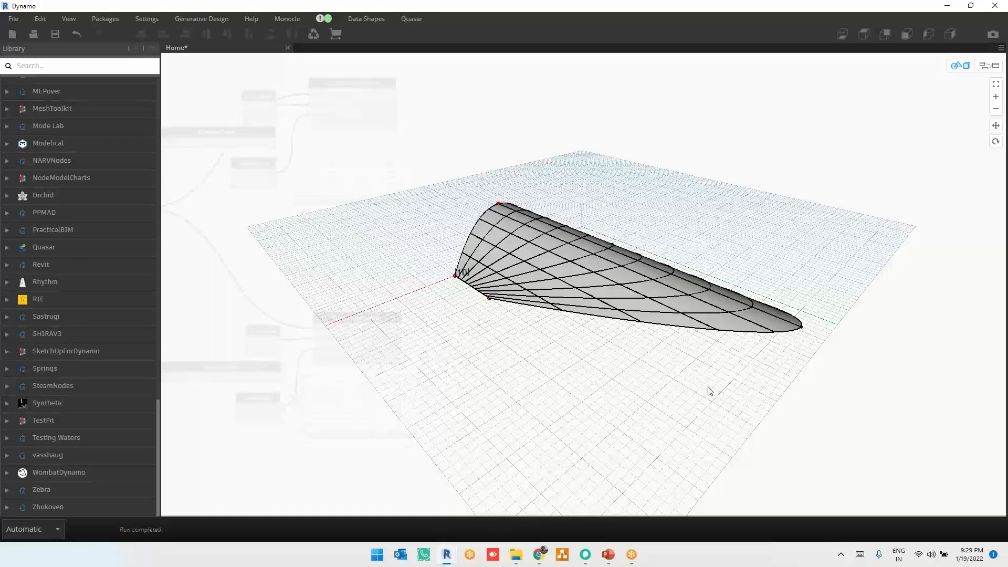
scroll(710, 391, down, 3)
key(ctrl+b)
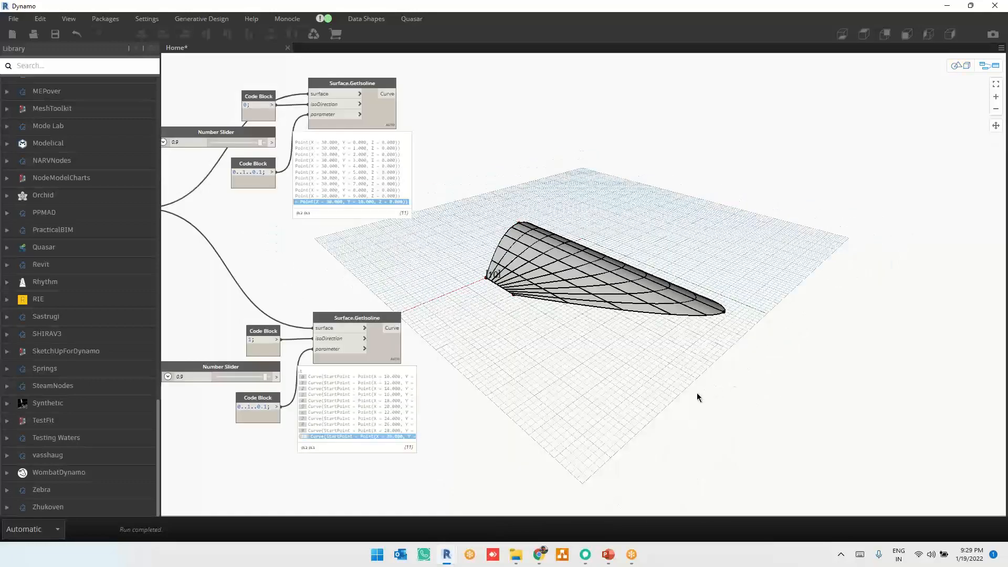
key(ctrl+b)
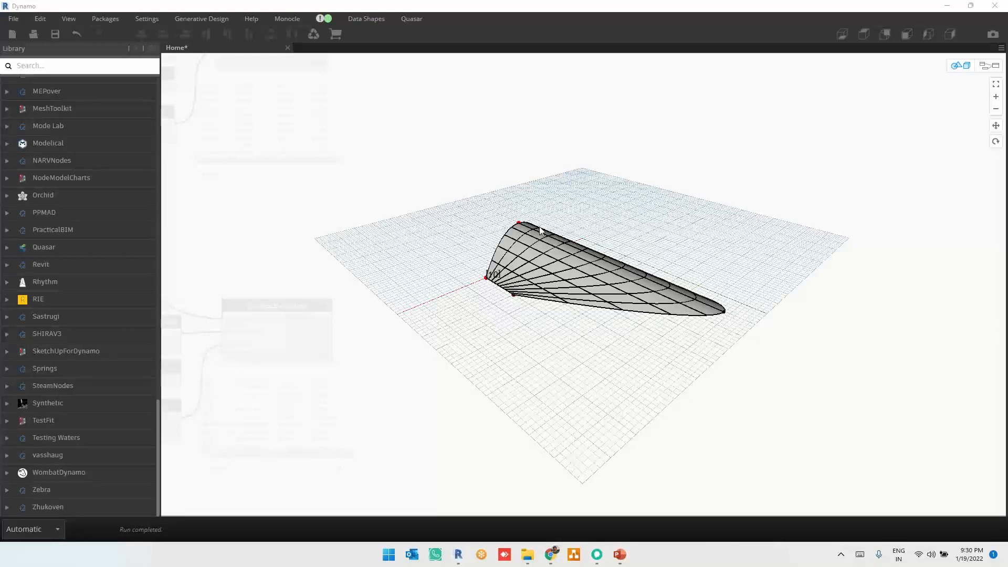
click(536, 243)
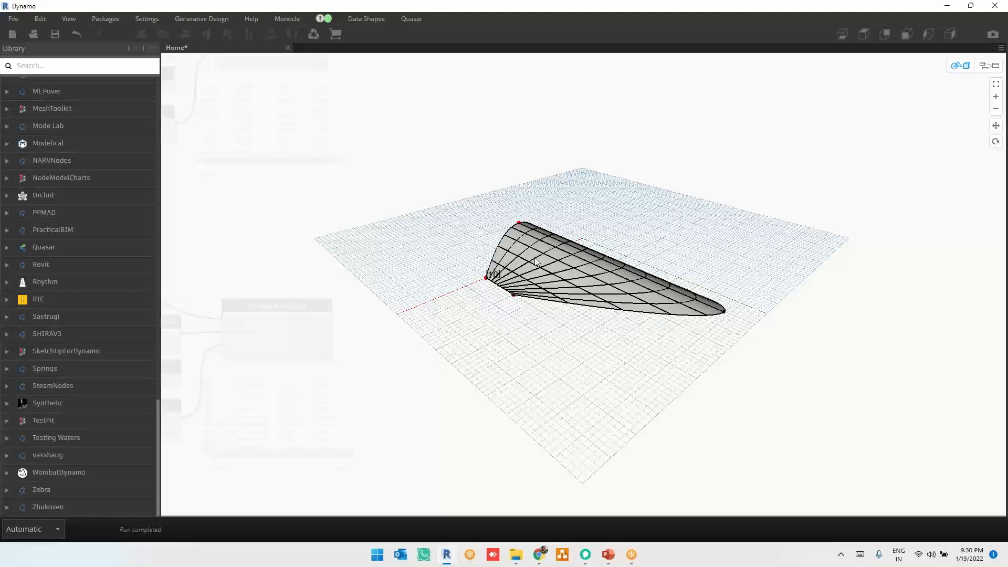
scroll(538, 261, up, 5)
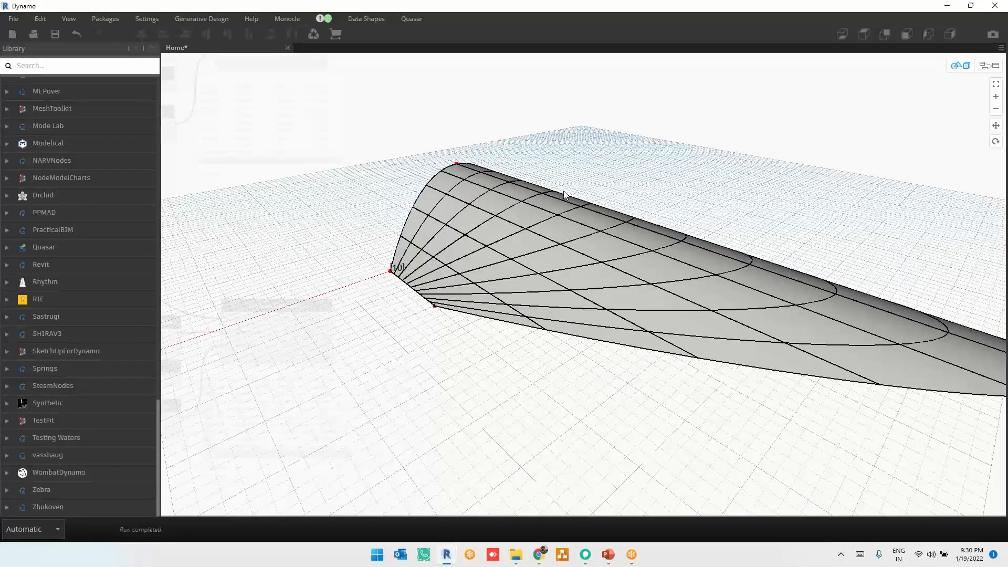
Add a Surface.ProjectInputOnto node beyond the Surface.GetIsoline nodes and move it clear of the surface preview
key(ctrl+b)
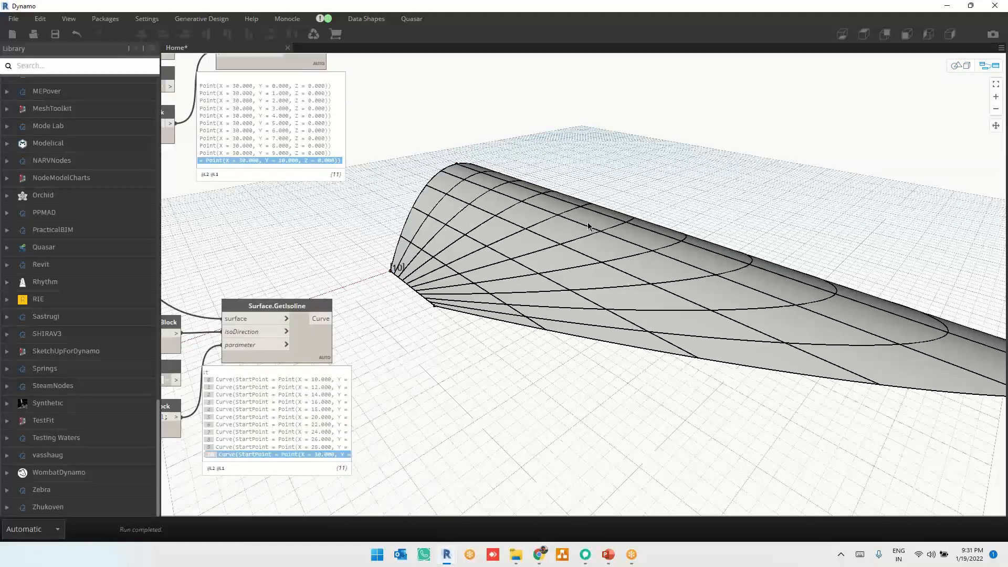
scroll(628, 174, down, 4)
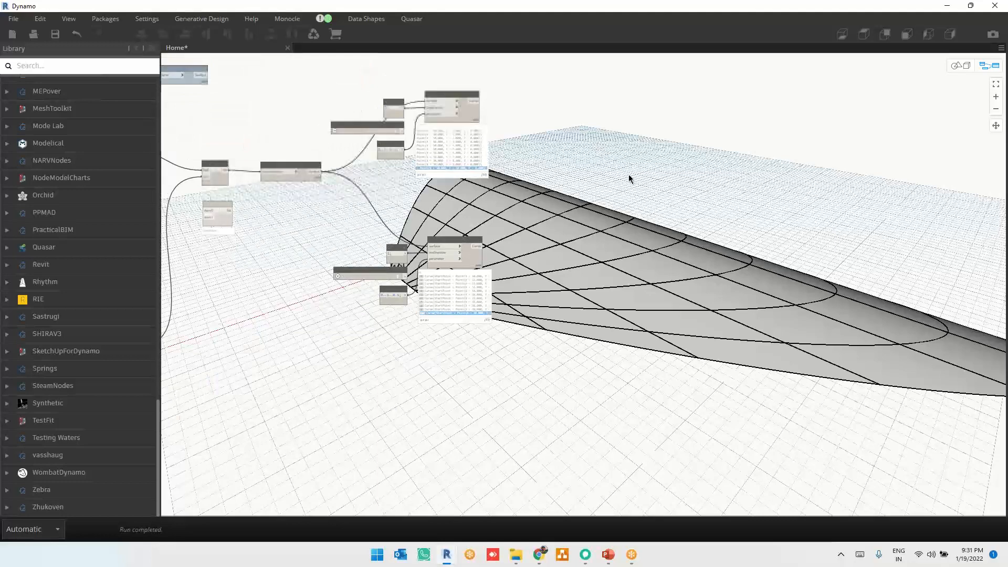
click(158, 67)
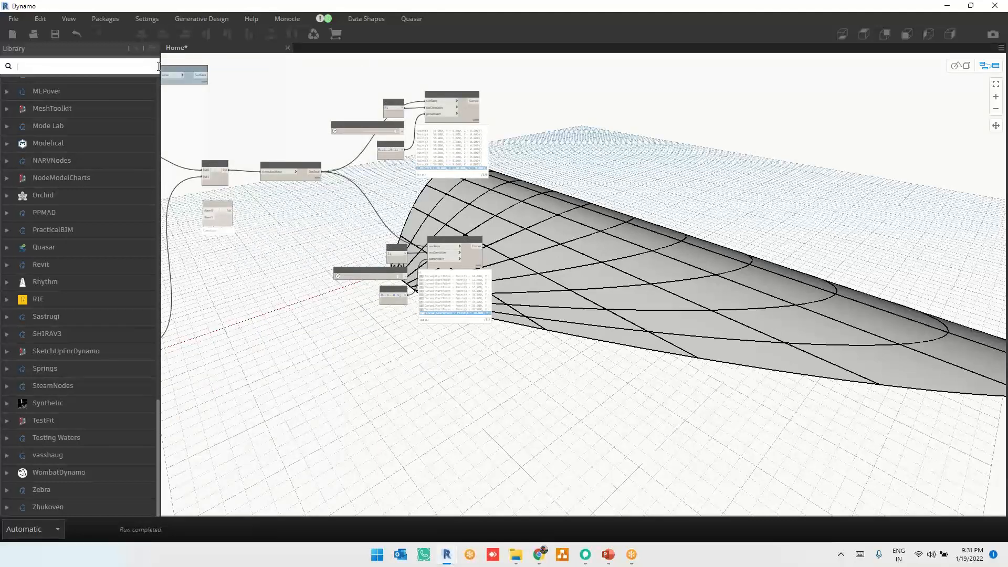
middle_drag(656, 353, 489, 328)
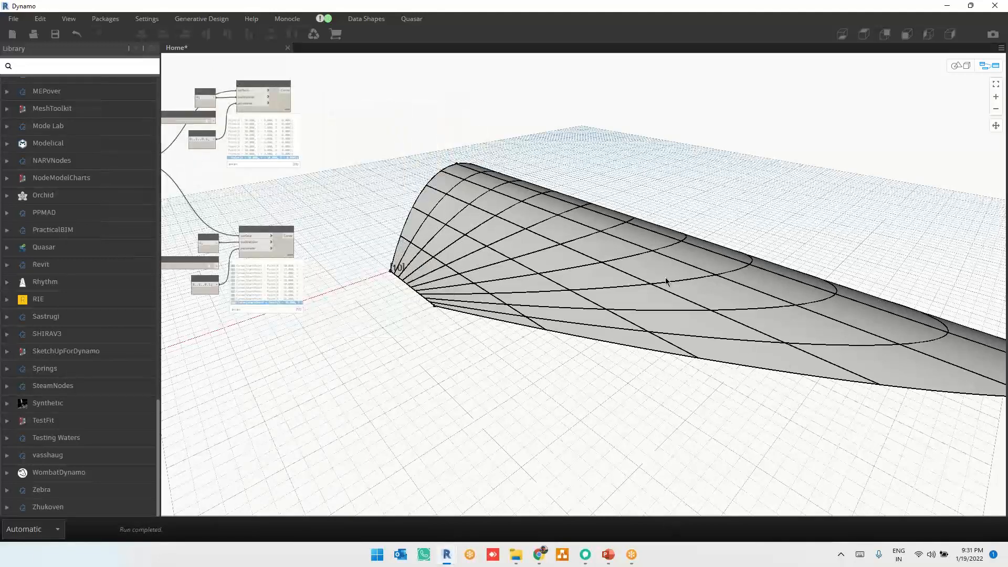
scroll(568, 255, down, 3)
middle_drag(710, 292, 581, 276)
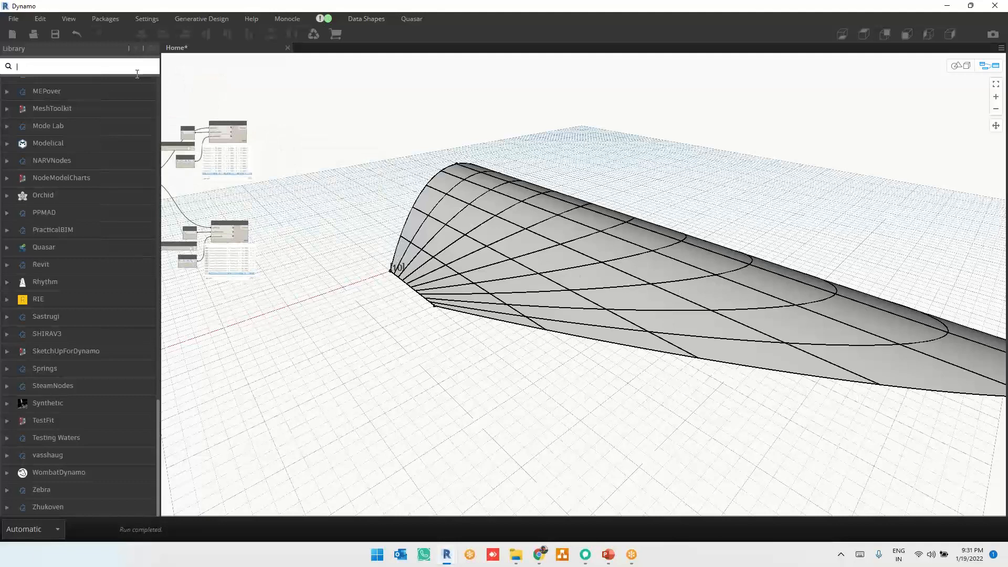
text(onto)
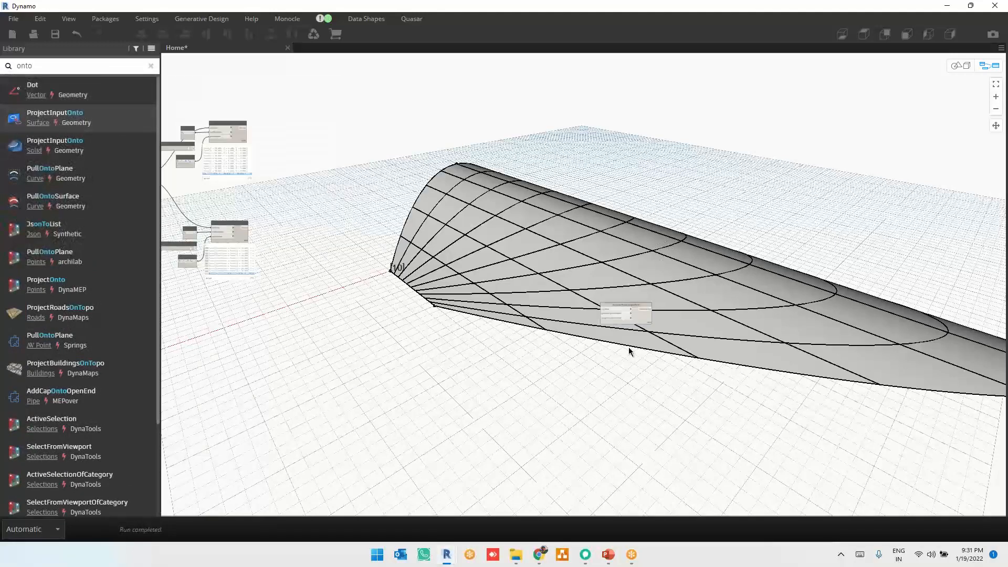
scroll(639, 315, up, 5)
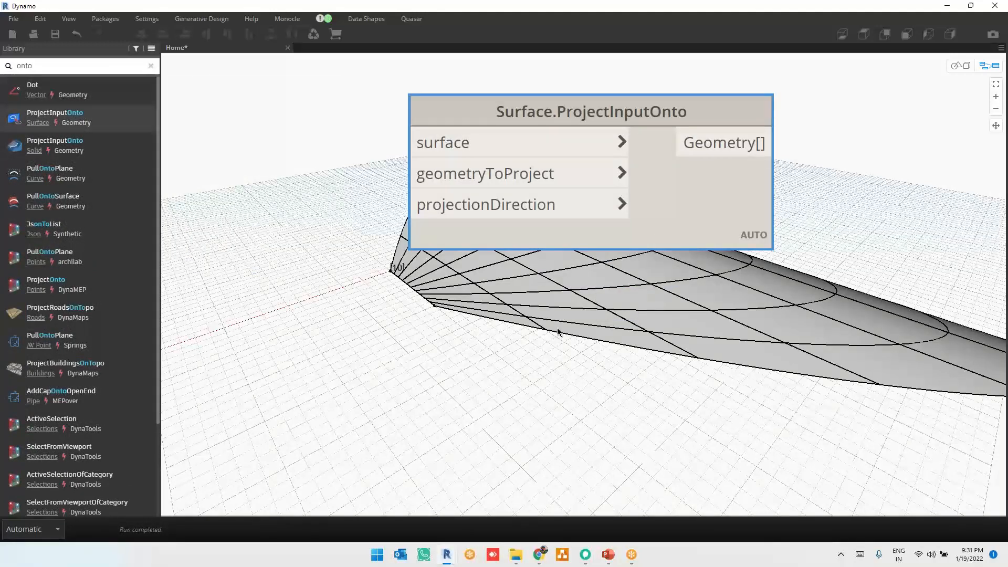
drag(675, 205, 711, 266)
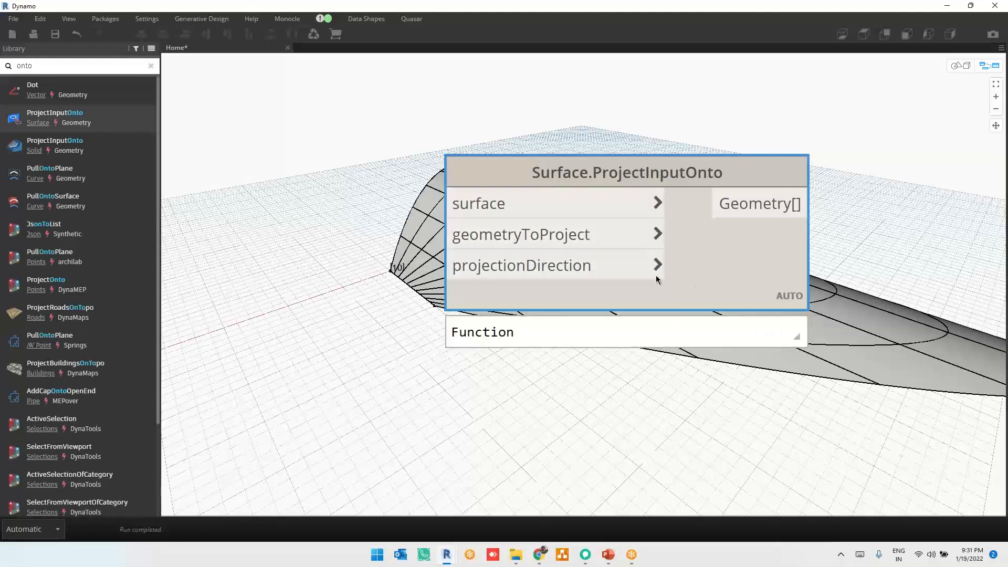
drag(731, 274, 272, 493)
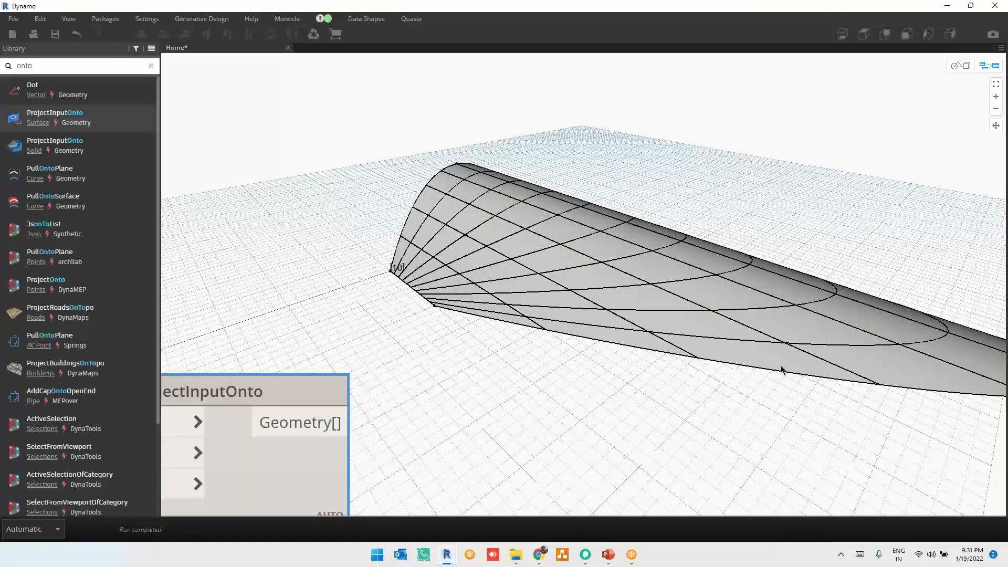
scroll(474, 262, down, 2)
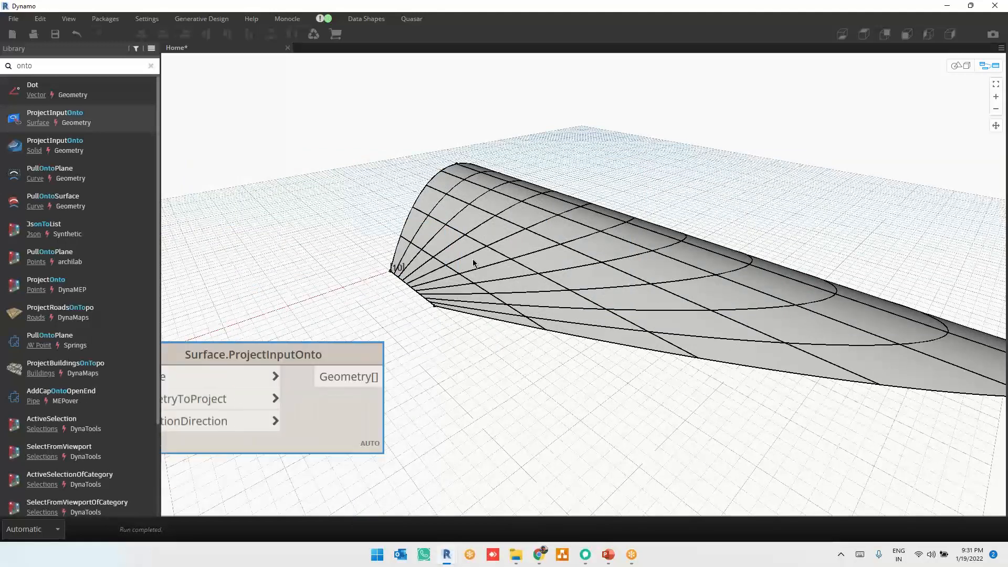
View the surface from above and hide the geometry preview of both Surface.GetIsoline nodes and their code blocks
key(ctrl+b)
right_drag(597, 277, 630, 309)
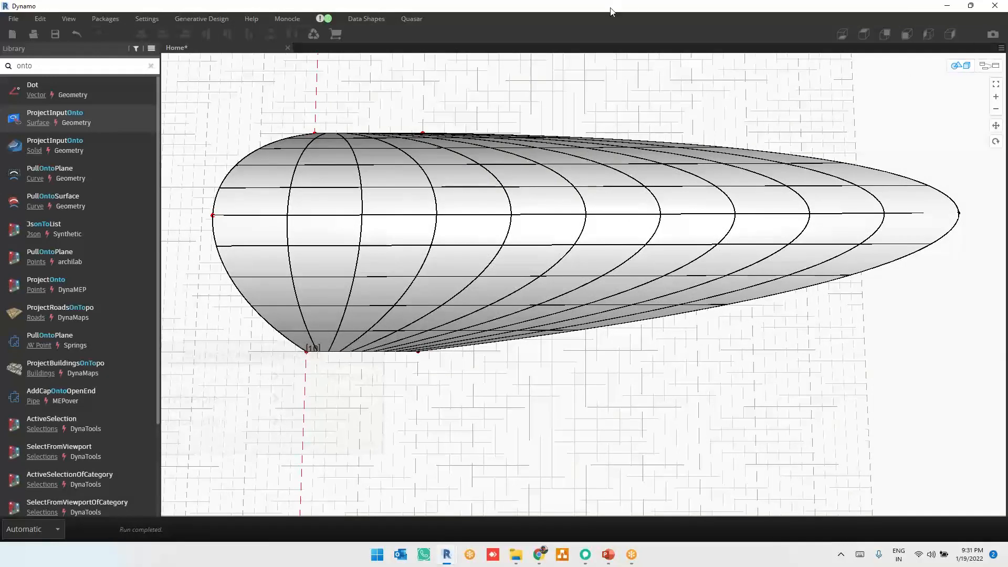
key(ctrl+b)
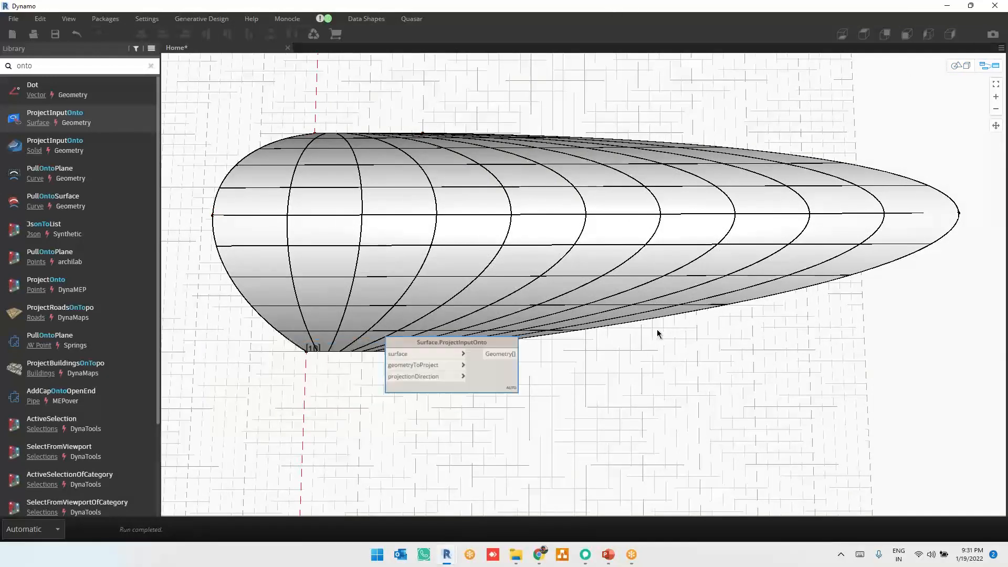
scroll(657, 334, down, 3)
middle_drag(404, 310, 737, 313)
scroll(611, 313, down, 3)
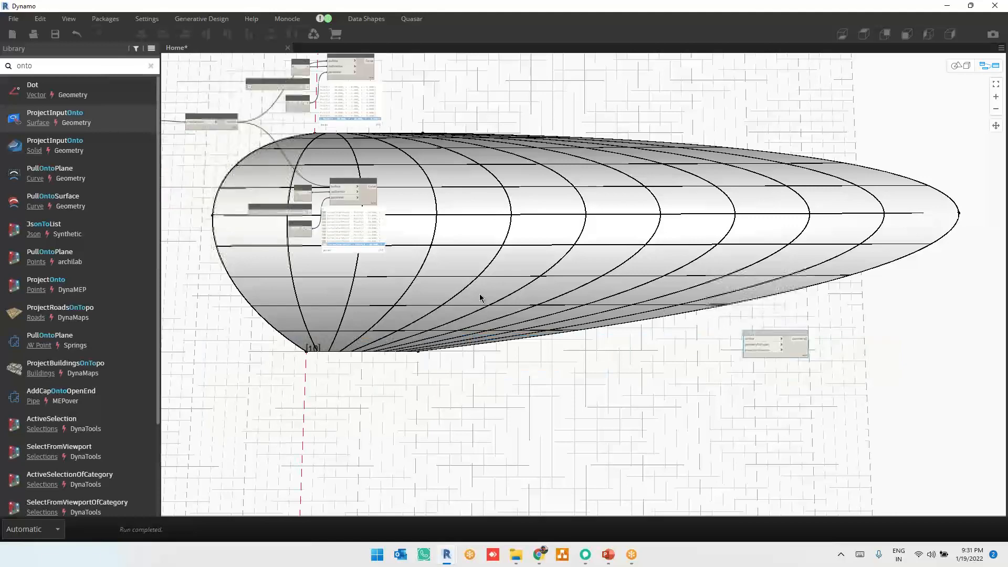
middle_drag(480, 298, 533, 400)
drag(331, 109, 502, 441)
right_click(580, 121)
click(605, 161)
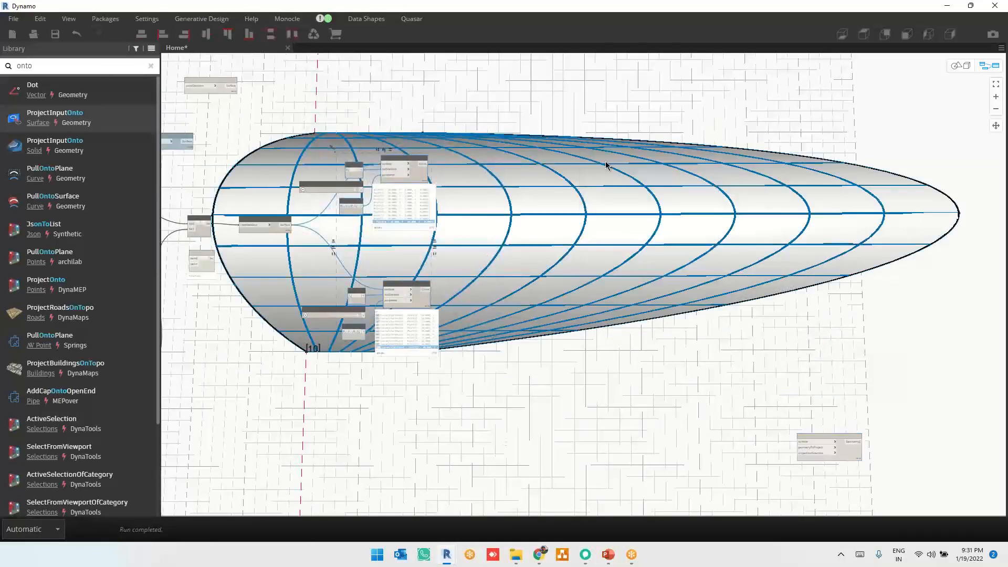
click(588, 131)
middle_drag(571, 282, 566, 469)
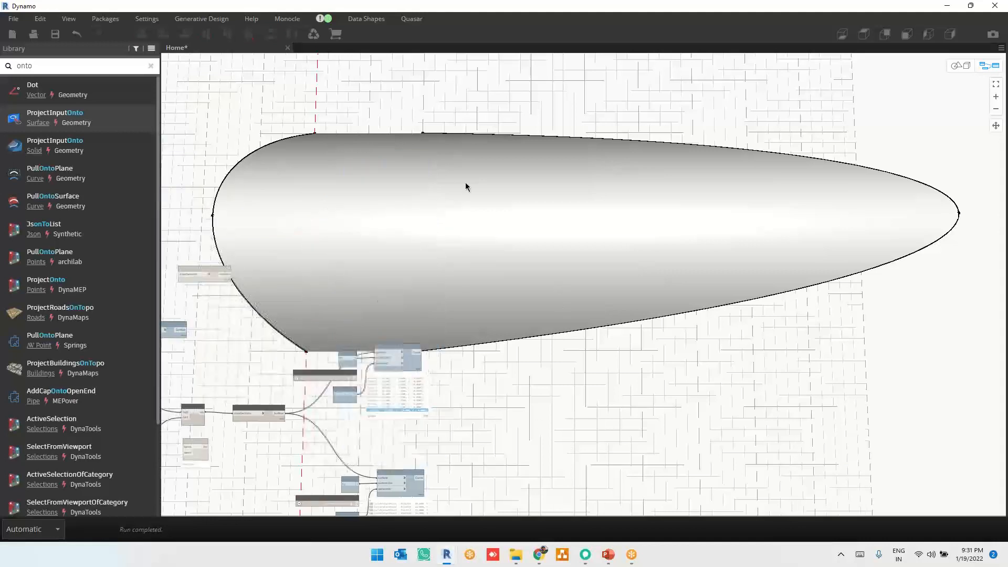
middle_drag(466, 187, 464, 367)
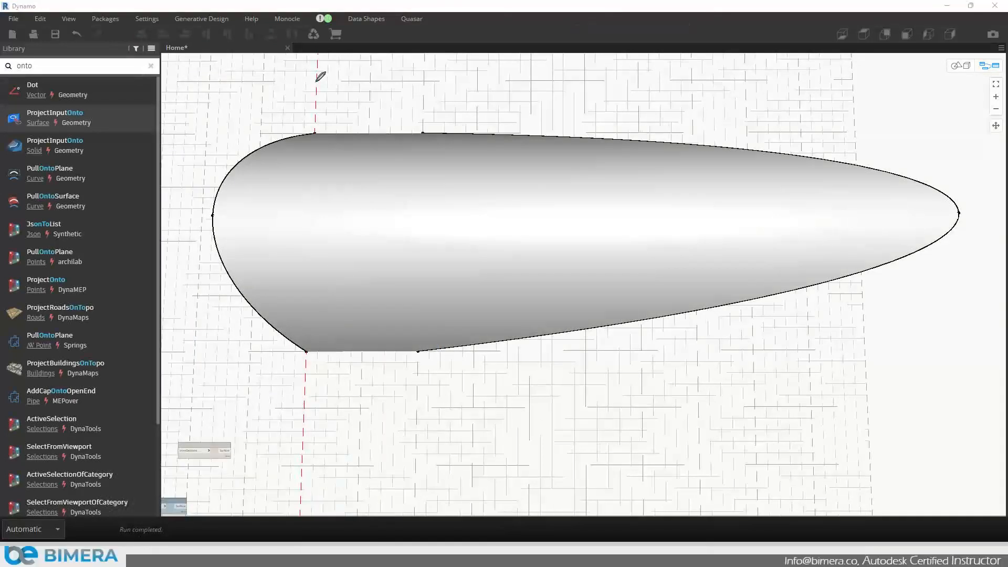
drag(315, 93, 316, 404)
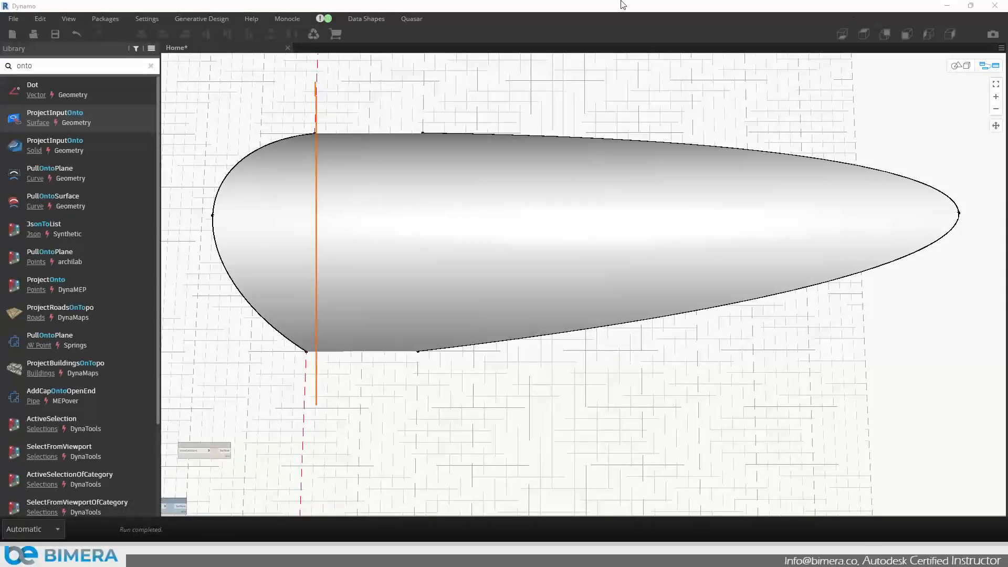
click(620, 77)
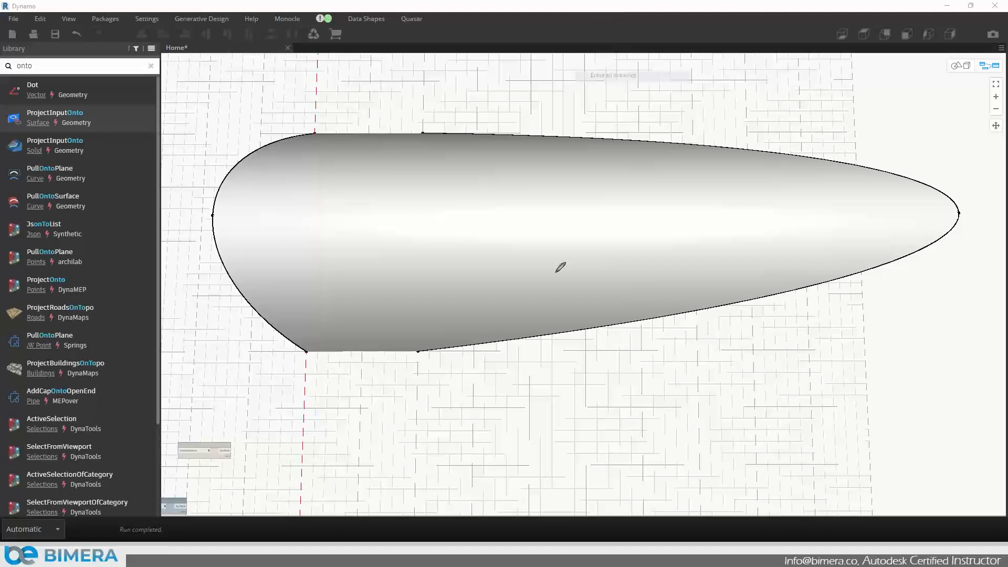
key(Escape)
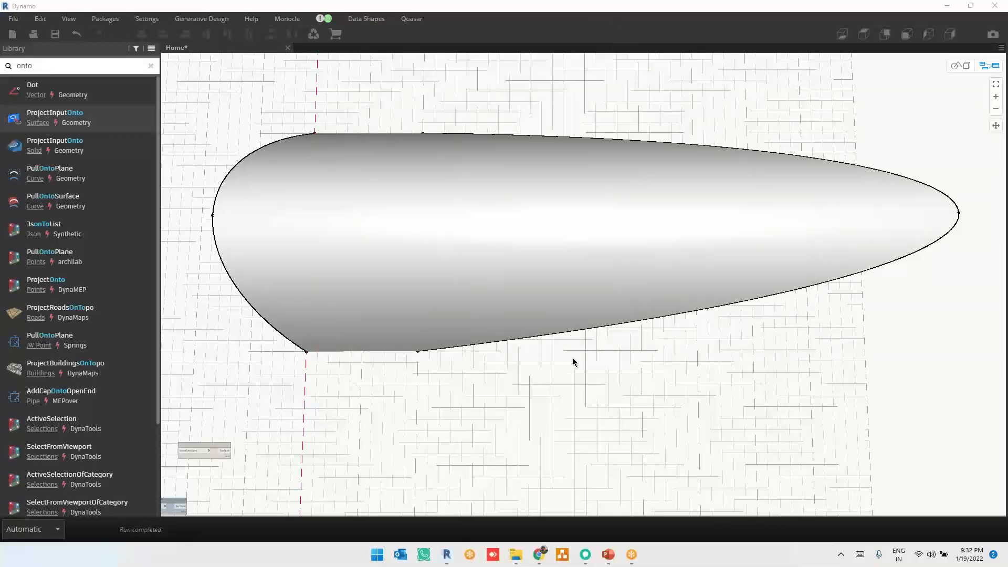
click(558, 358)
right_click(553, 360)
click(517, 362)
key(ctrl+b)
right_drag(516, 378, 516, 378)
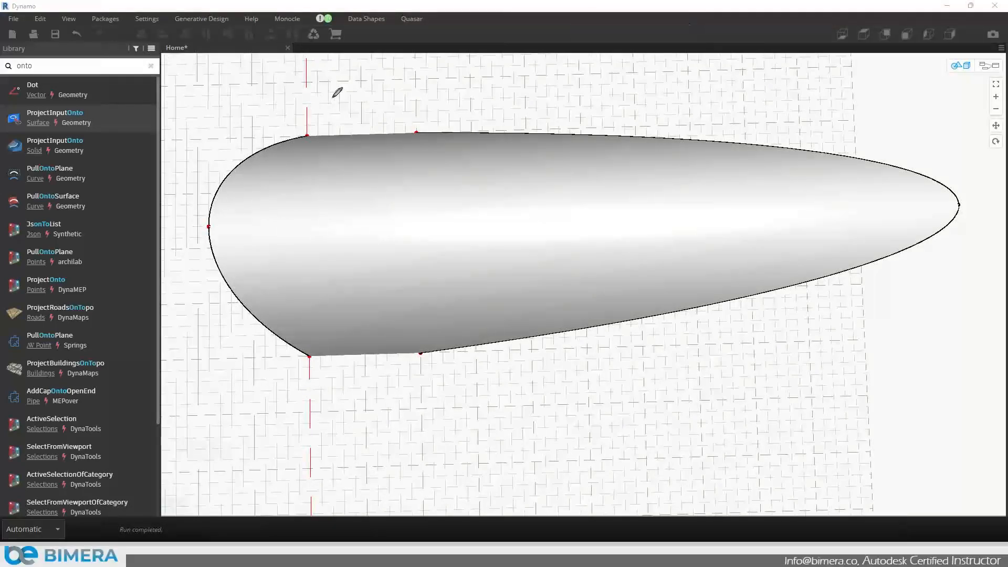
drag(311, 74, 327, 440)
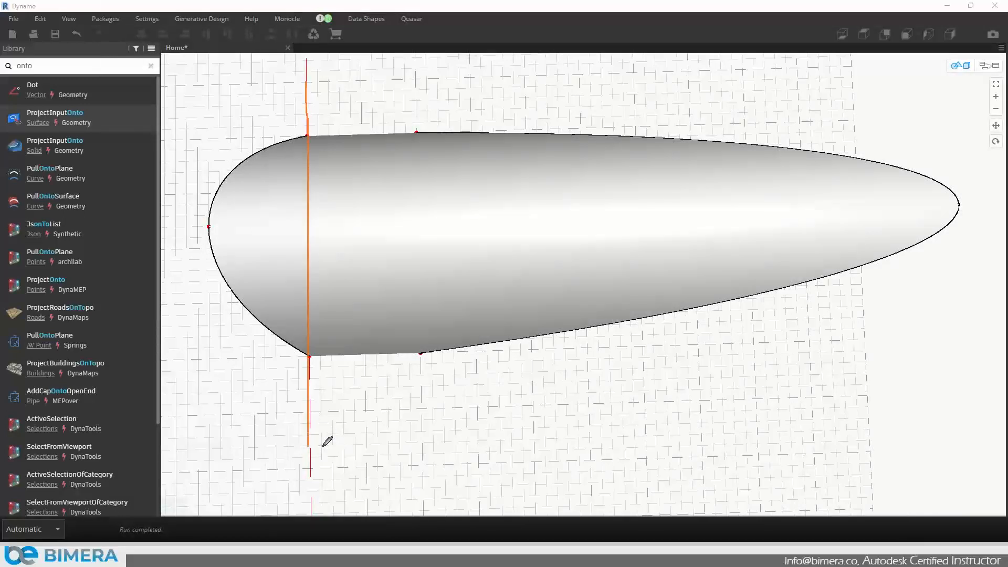
drag(371, 67, 377, 436)
drag(423, 68, 423, 450)
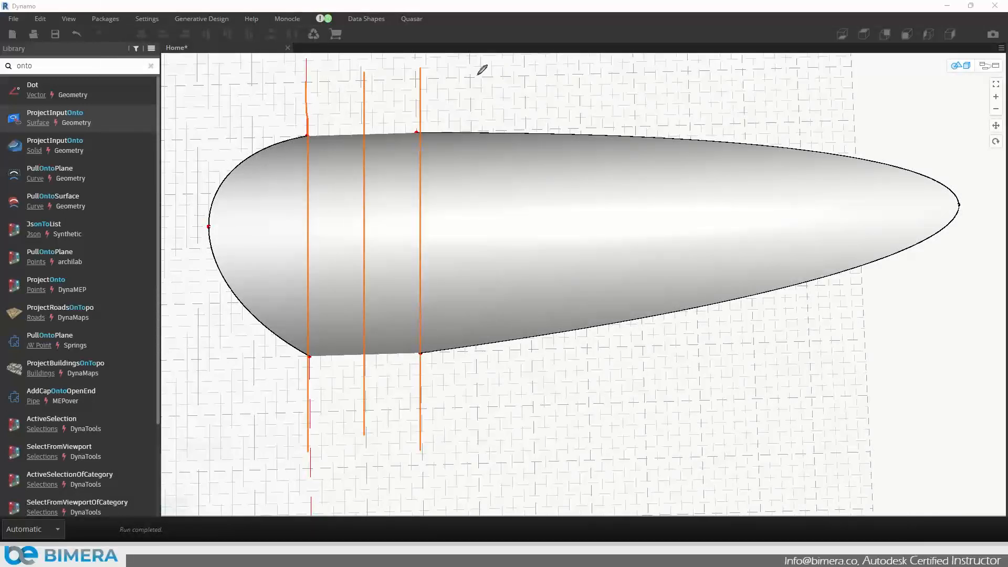
drag(477, 74, 469, 483)
drag(527, 62, 526, 462)
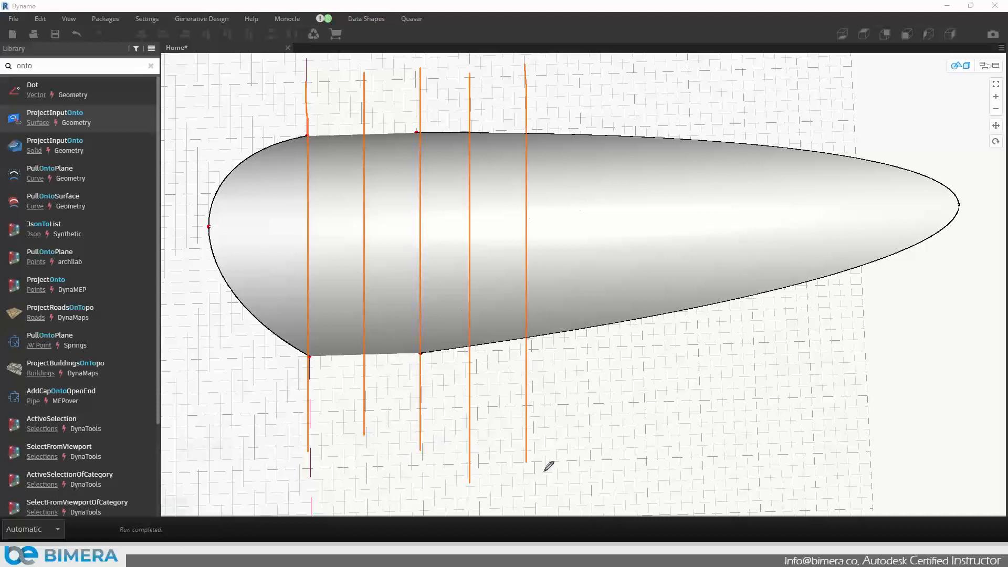
drag(580, 71, 579, 477)
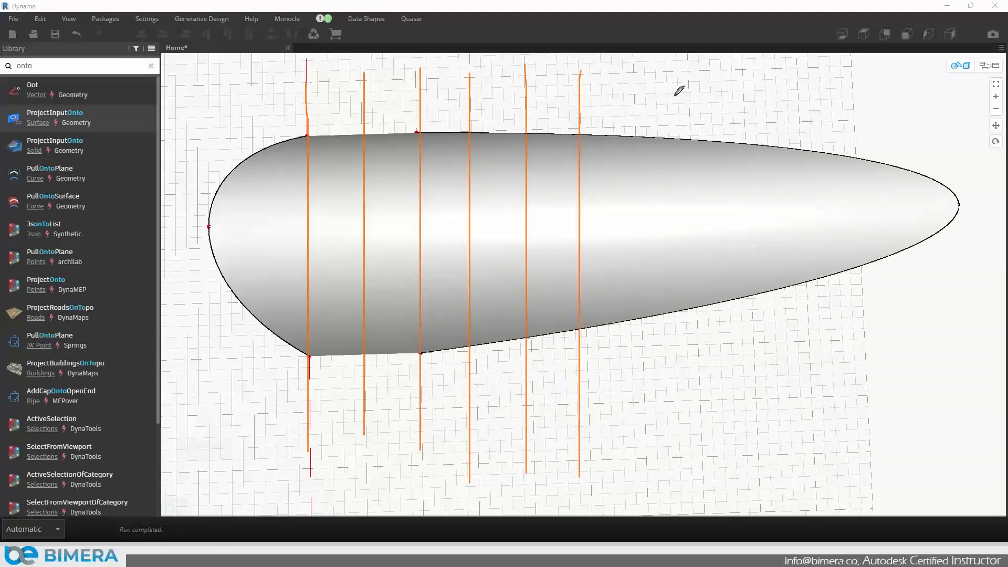
drag(634, 70, 634, 462)
drag(688, 67, 688, 436)
drag(739, 68, 738, 467)
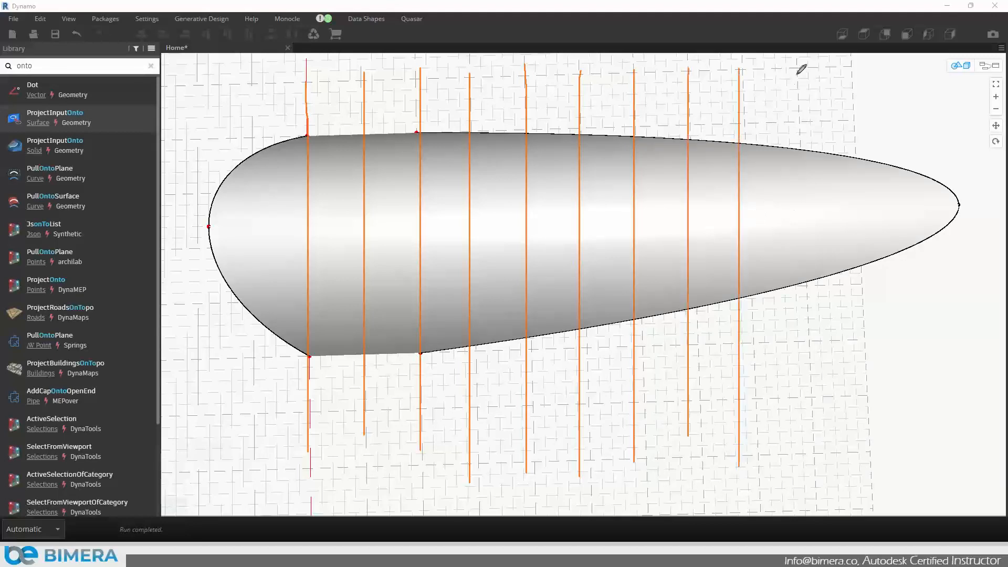
drag(797, 69, 799, 413)
drag(850, 62, 848, 430)
drag(895, 91, 894, 387)
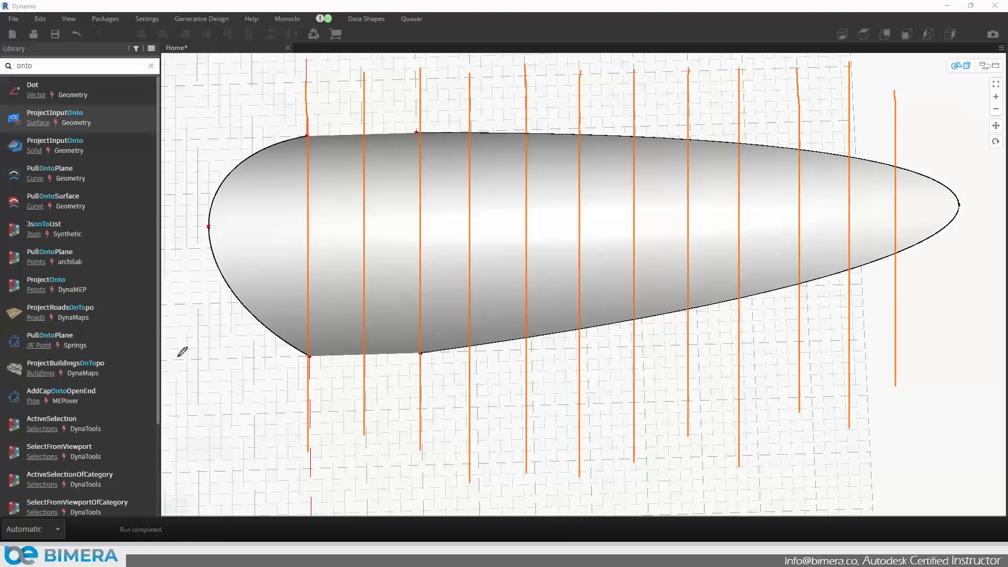
drag(175, 358, 858, 359)
drag(169, 307, 863, 307)
drag(170, 226, 876, 226)
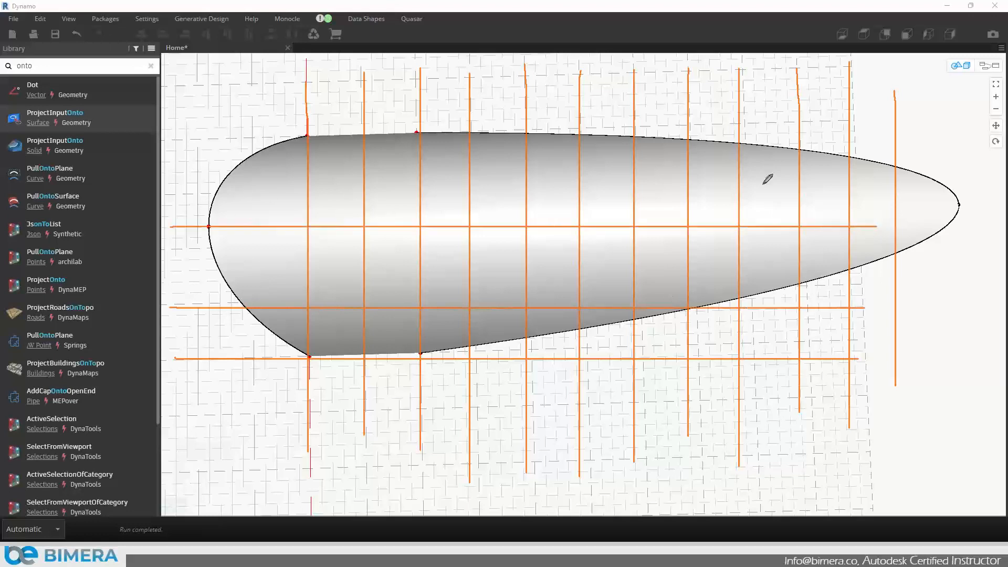
drag(187, 151, 935, 151)
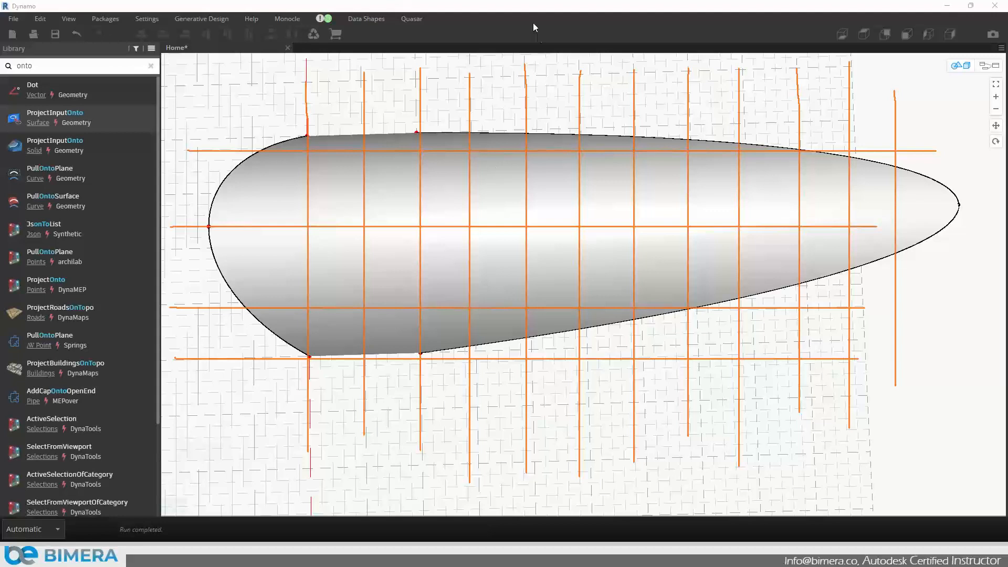
click(604, 77)
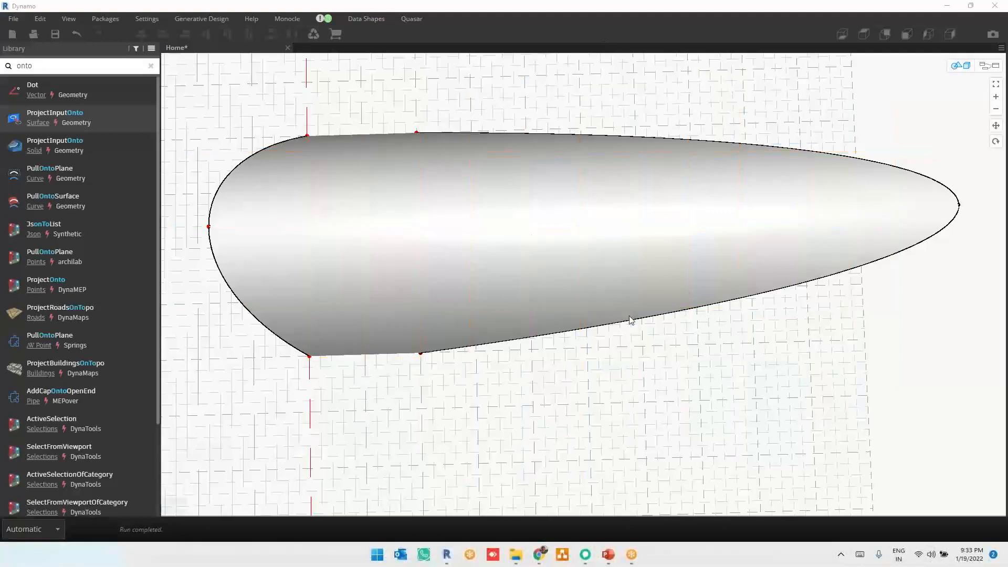
Show the geometry preview of both Surface.GetIsoline nodes again and view the isoline grid at an angle
mouse_move(639, 376)
right_down()
mouse_move(603, 353)
mouse_move(608, 318)
right_up()
scroll(608, 318, down, 5)
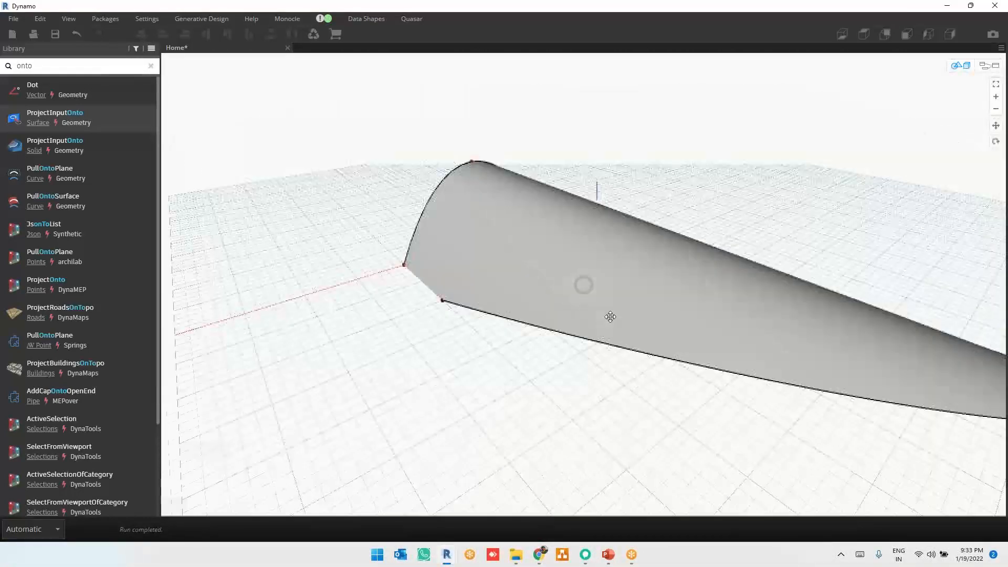
key(ctrl+b)
scroll(513, 436, up, 4)
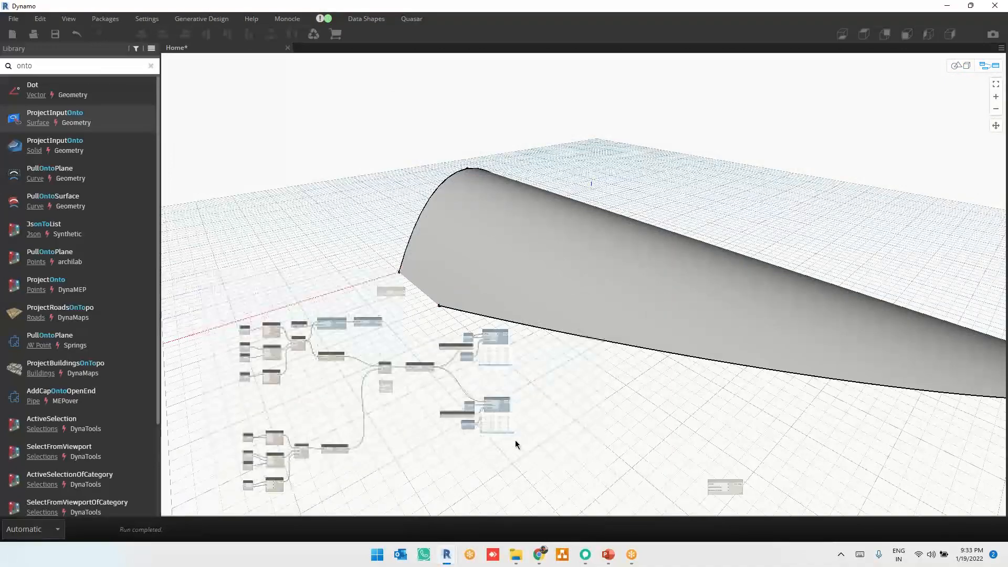
drag(390, 203, 578, 464)
right_click(596, 308)
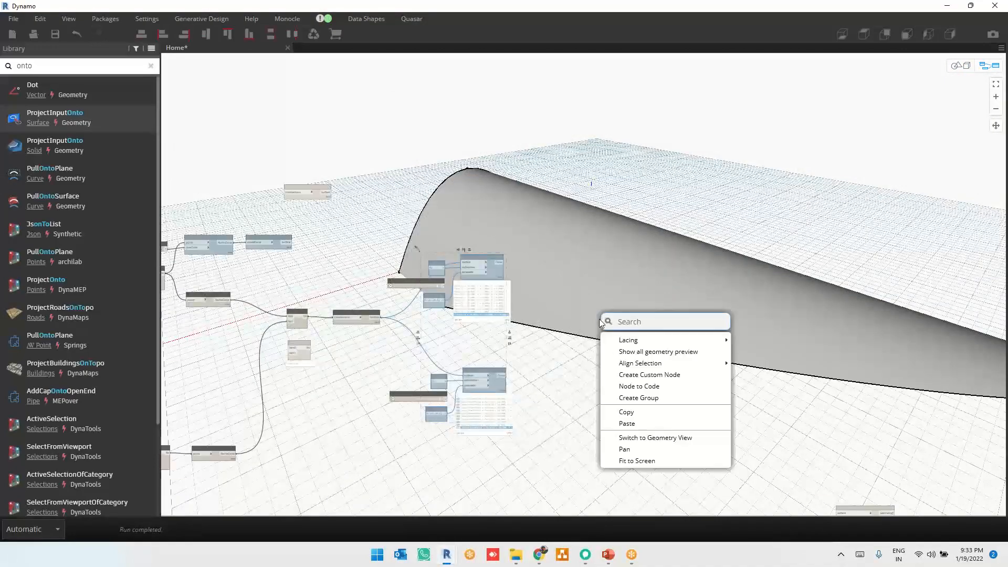
click(641, 351)
scroll(641, 415, up, 4)
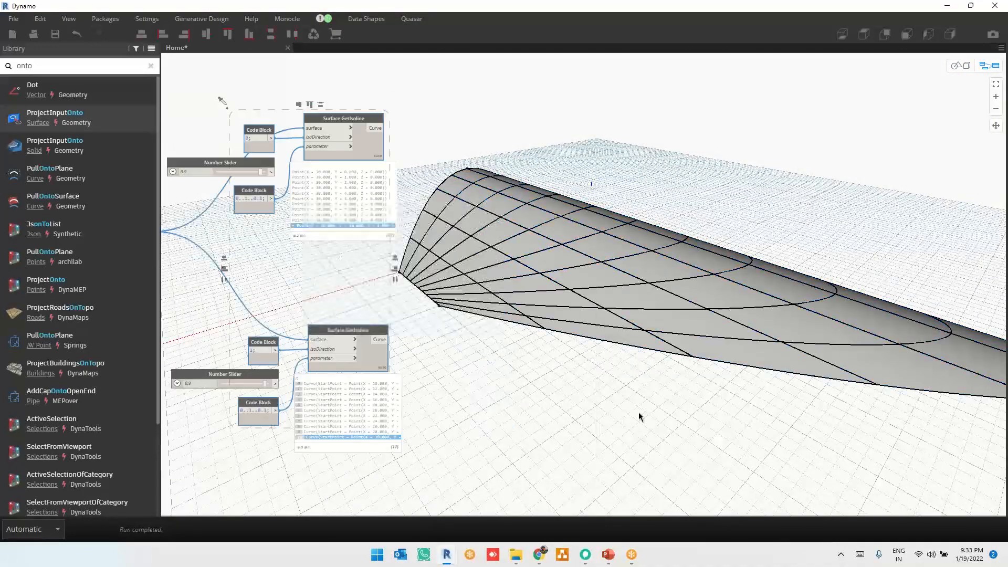
middle_drag(680, 248, 544, 265)
click(561, 267)
key(ctrl+b)
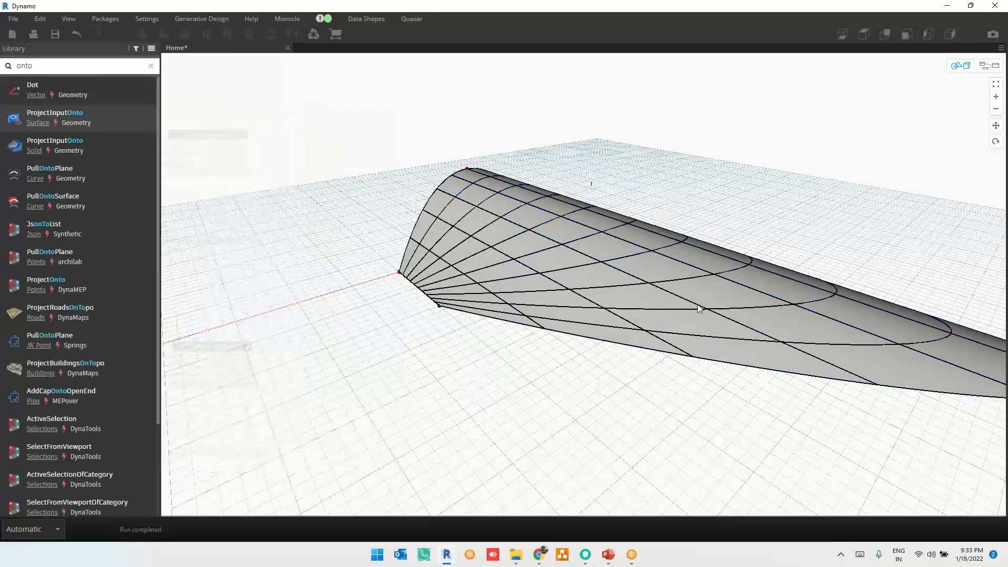
right_drag(680, 309, 590, 302)
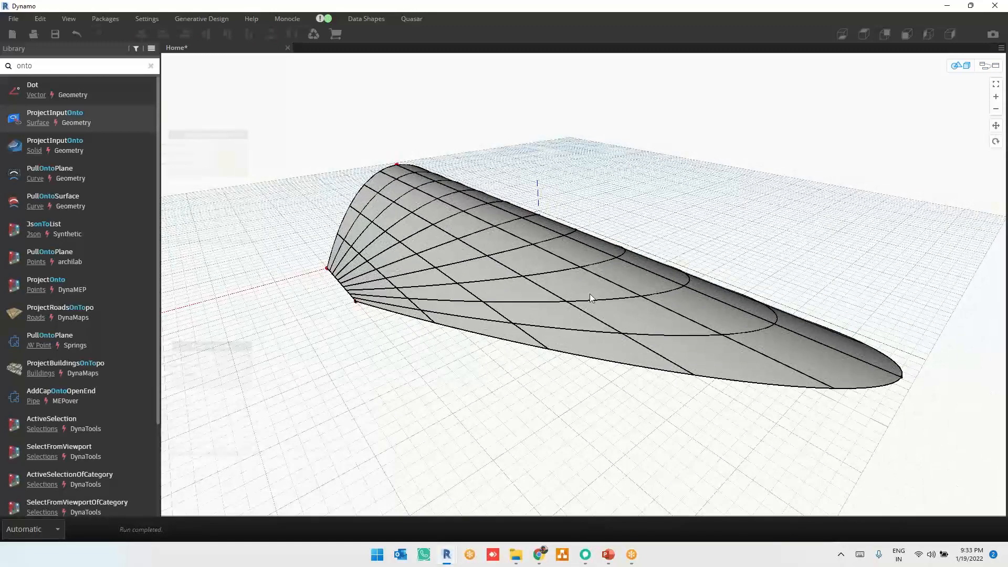
Add a Curve.Extrude node with direction and distance inputs beyond the upper Surface.GetIsoline node
key(ctrl+b)
middle_drag(389, 270, 490, 269)
scroll(442, 260, up, 2)
scroll(443, 262, up, 1)
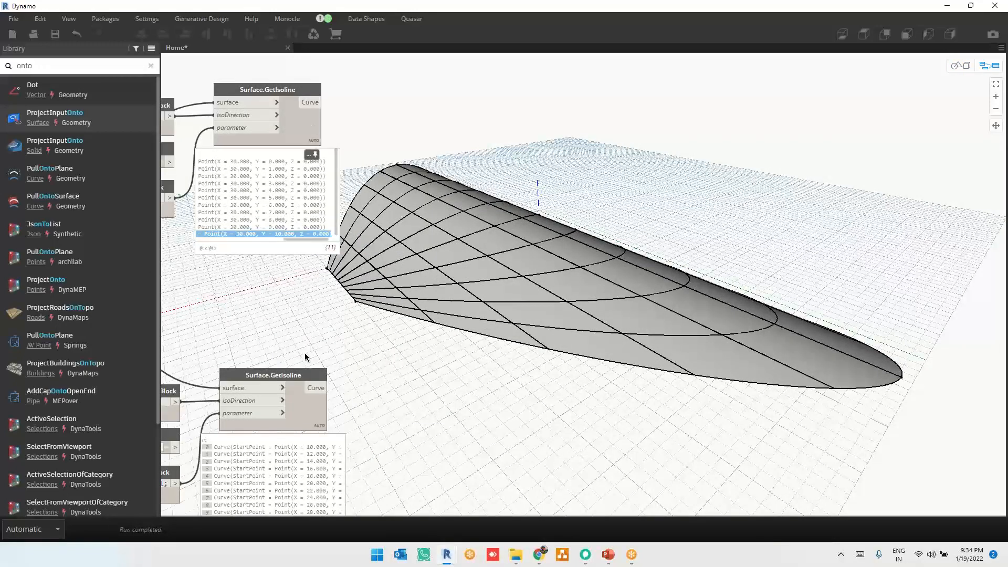
click(307, 409)
click(457, 233)
right_click(574, 129)
text(cu)
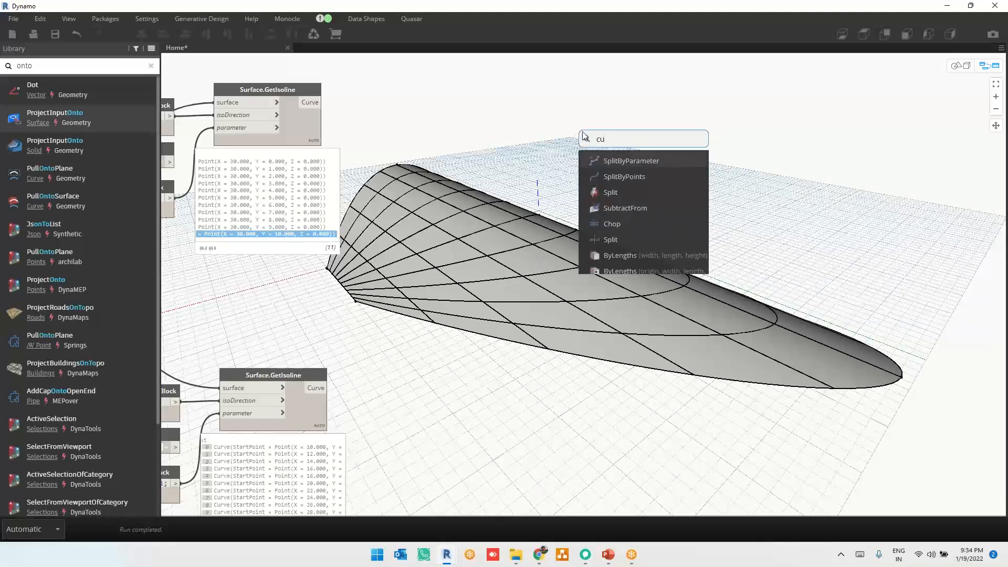
text(rve.extrude)
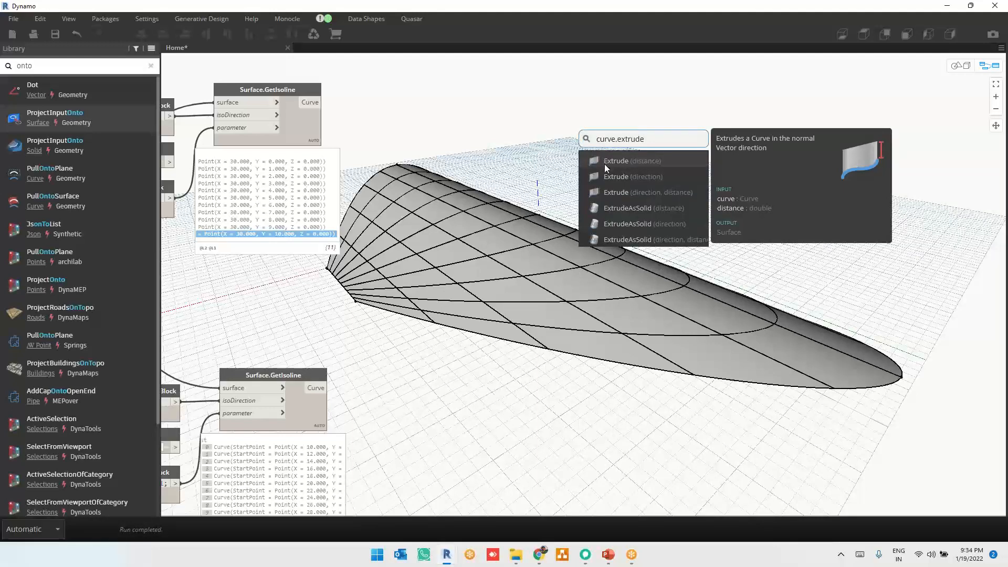
click(612, 193)
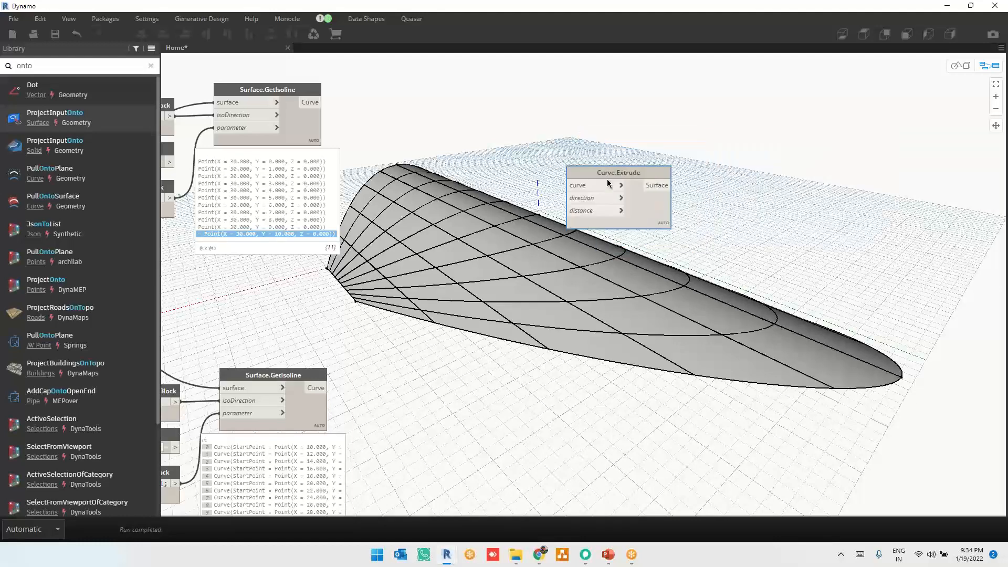
Feed the upper Surface.GetIsoline curves into Curve.Extrude, line up the two nodes, and examine the extruded ribs from another side
click(318, 103)
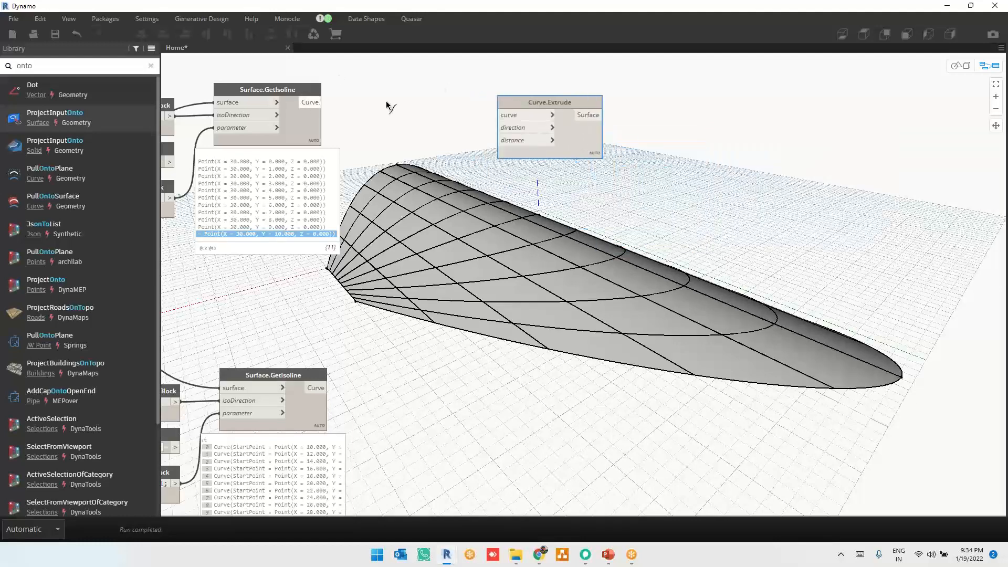
click(499, 111)
drag(514, 104, 541, 91)
click(761, 212)
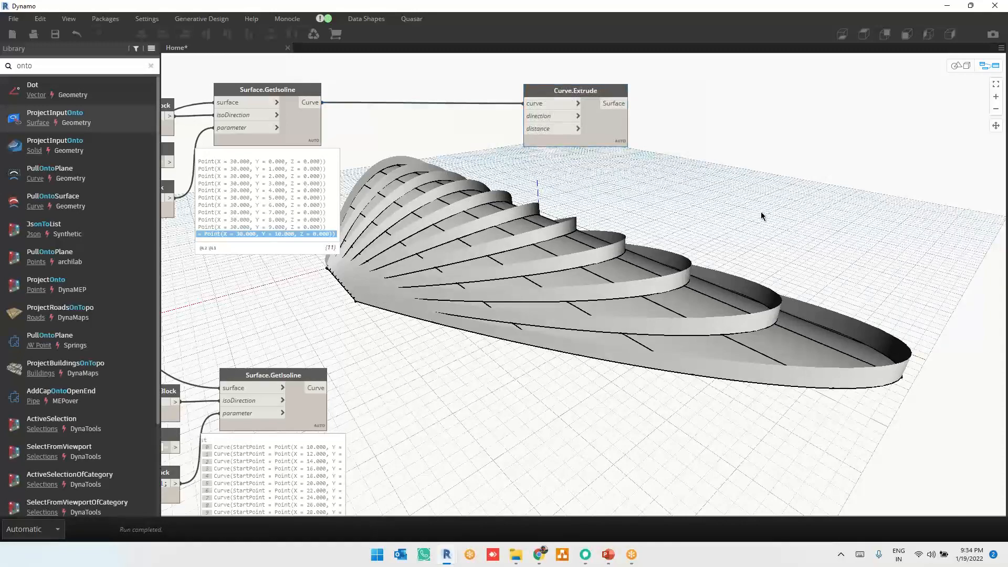
key(ctrl+b)
right_drag(762, 247, 585, 235)
scroll(439, 209, down, 3)
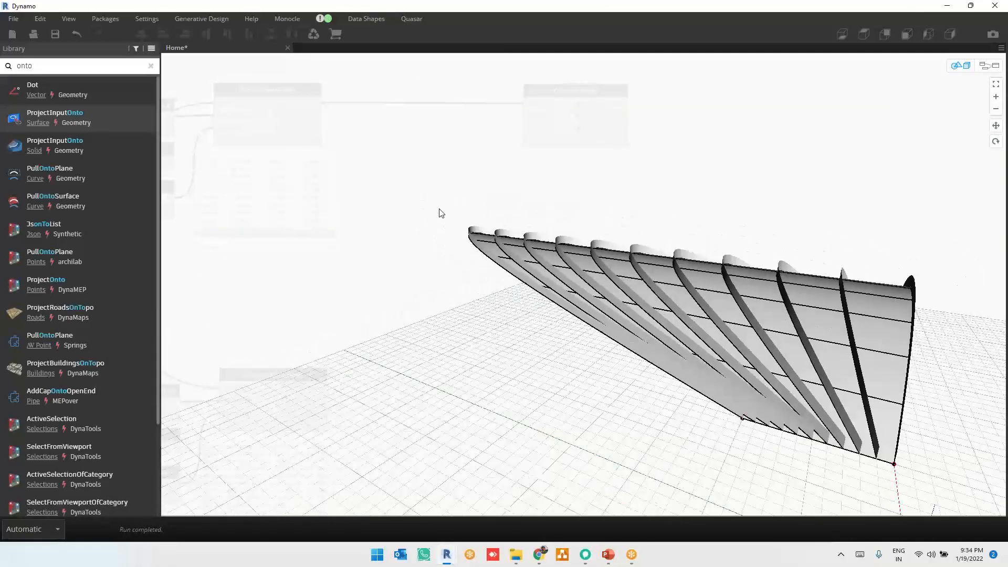
scroll(440, 212, down, 1)
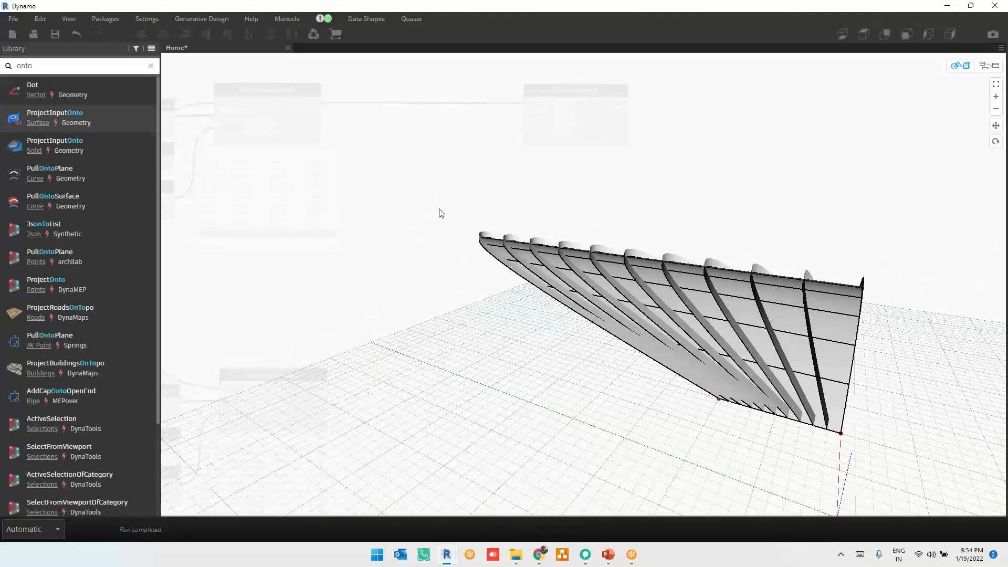
key(ctrl+b)
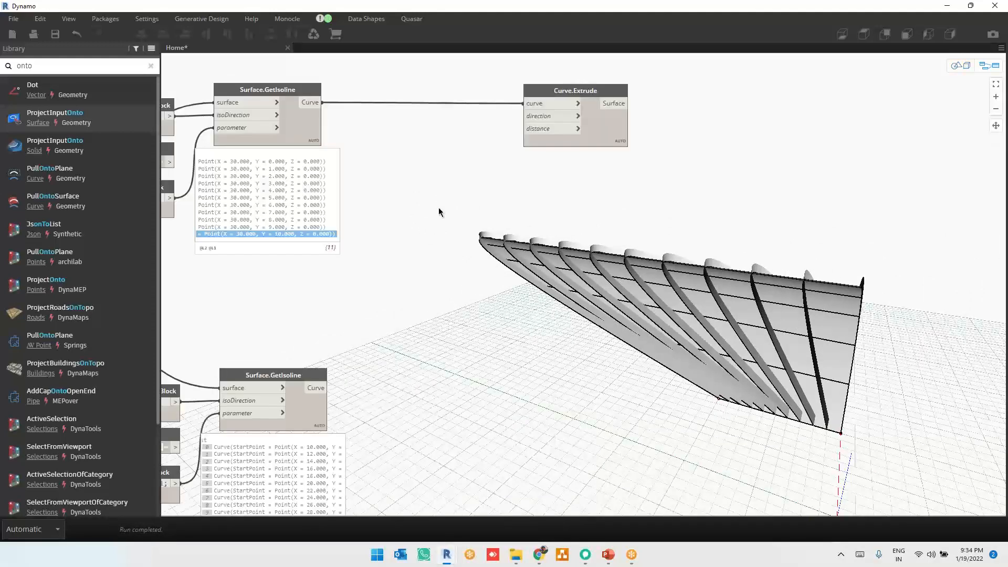
Create a code block with the value 0.5 and connect it to the distance input of Curve.Extrude
scroll(461, 97, up, 2)
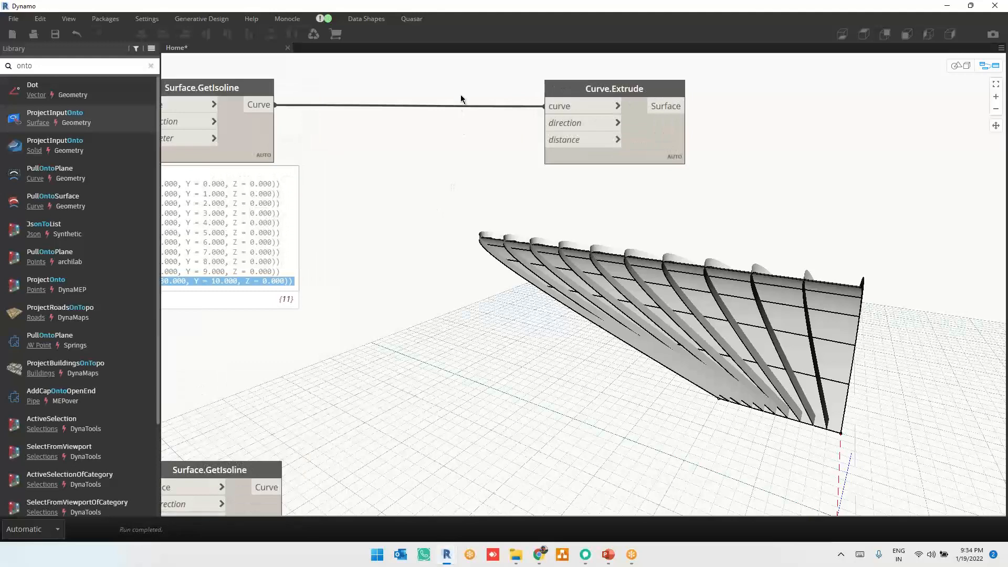
scroll(462, 95, up, 2)
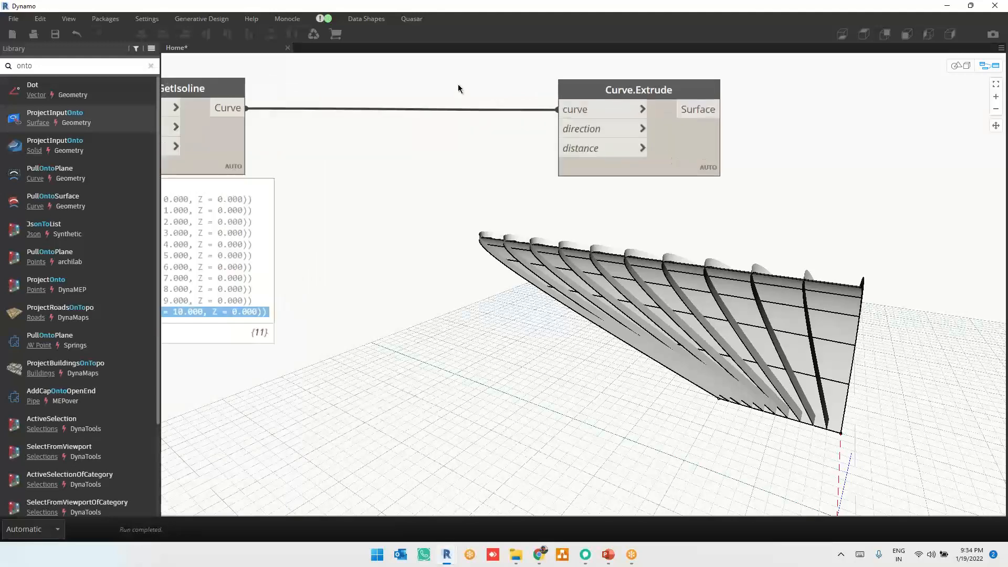
drag(748, 150, 870, 151)
click(930, 164)
mouse_move(740, 166)
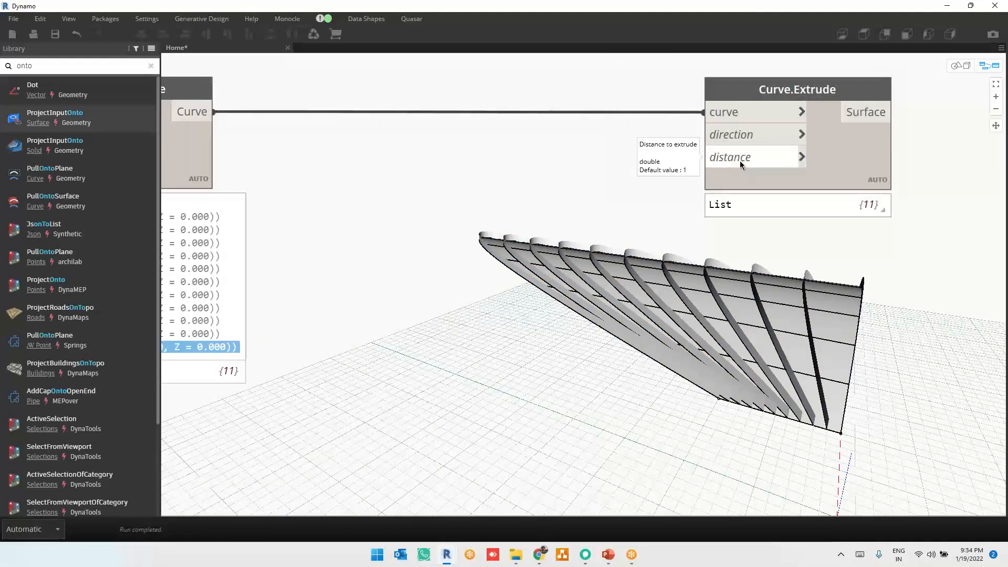
double_click(612, 166)
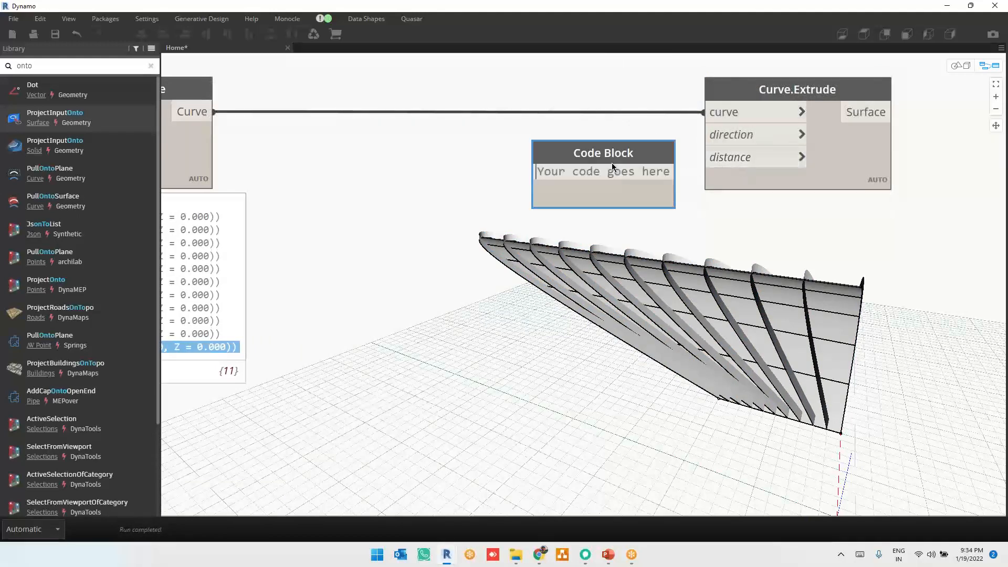
text(0.5)
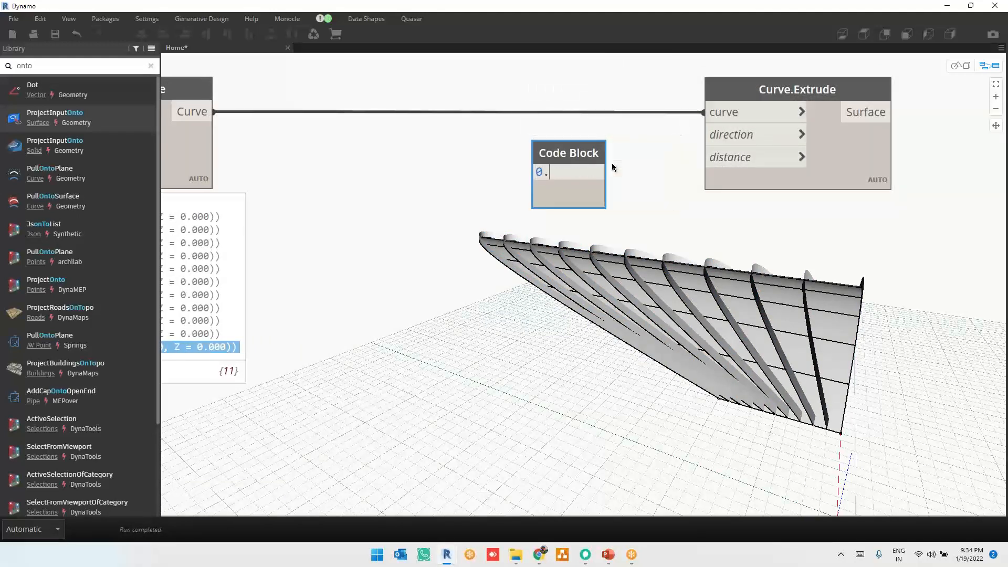
click(644, 200)
drag(601, 175, 705, 160)
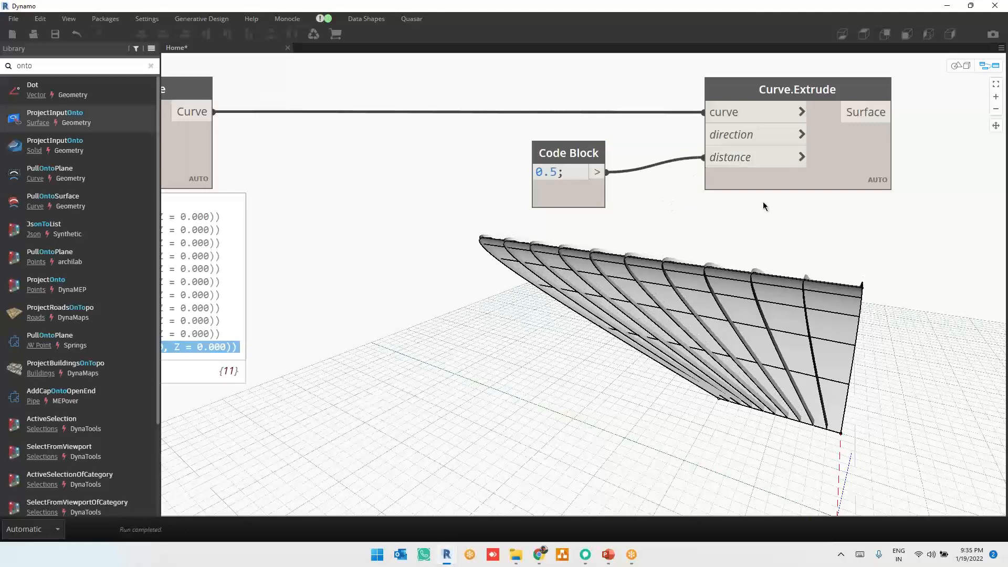
Replace the extrusion distance value in the code block with the range 0..1..#x
scroll(763, 202, up, 3)
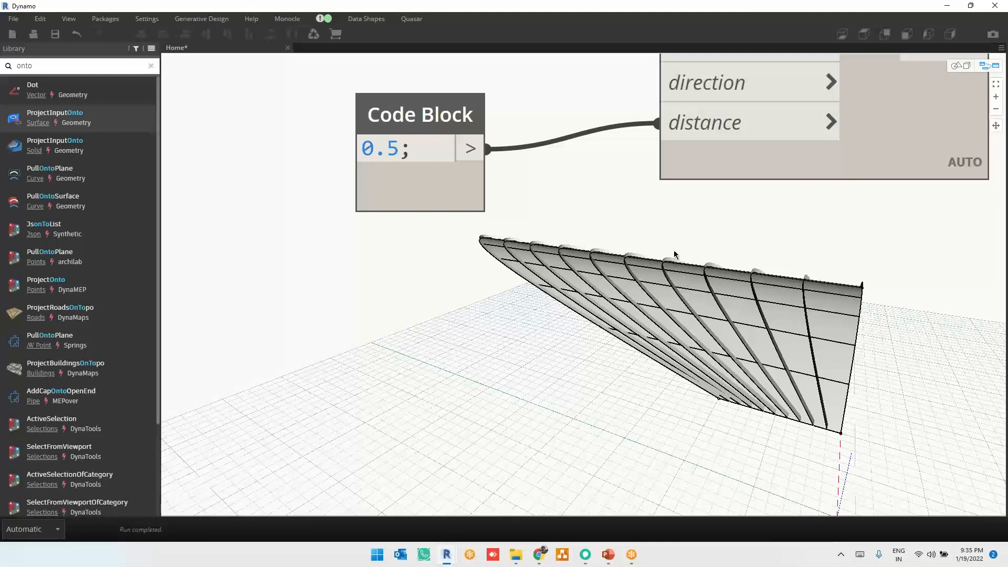
scroll(907, 272, down, 3)
middle_drag(351, 282, 512, 264)
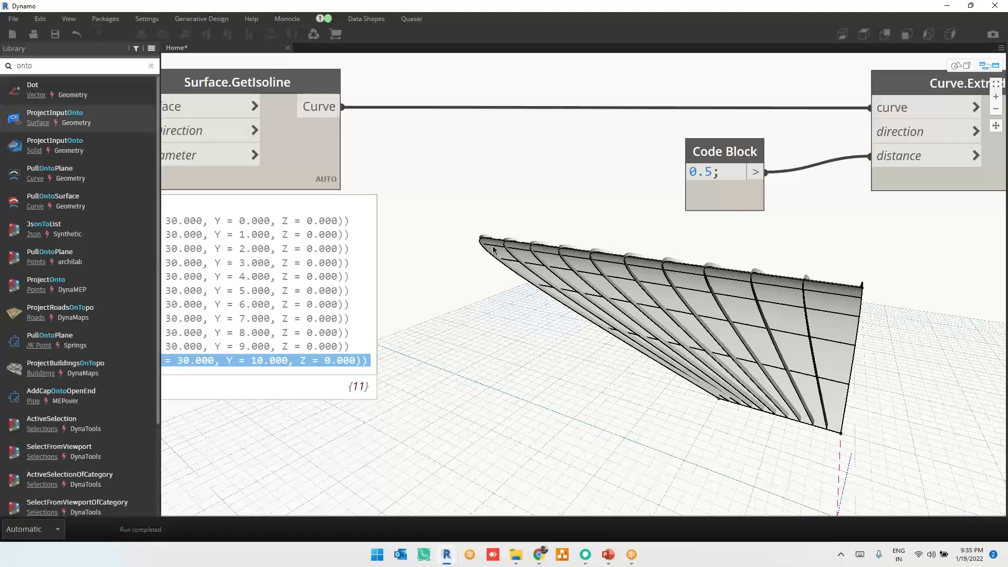
drag(717, 182, 633, 176)
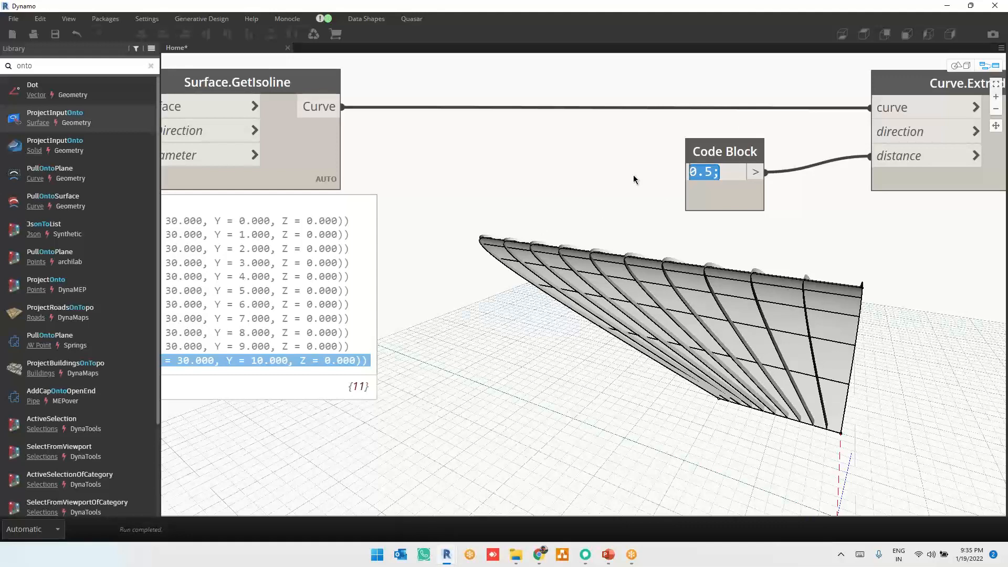
text(0..1..)
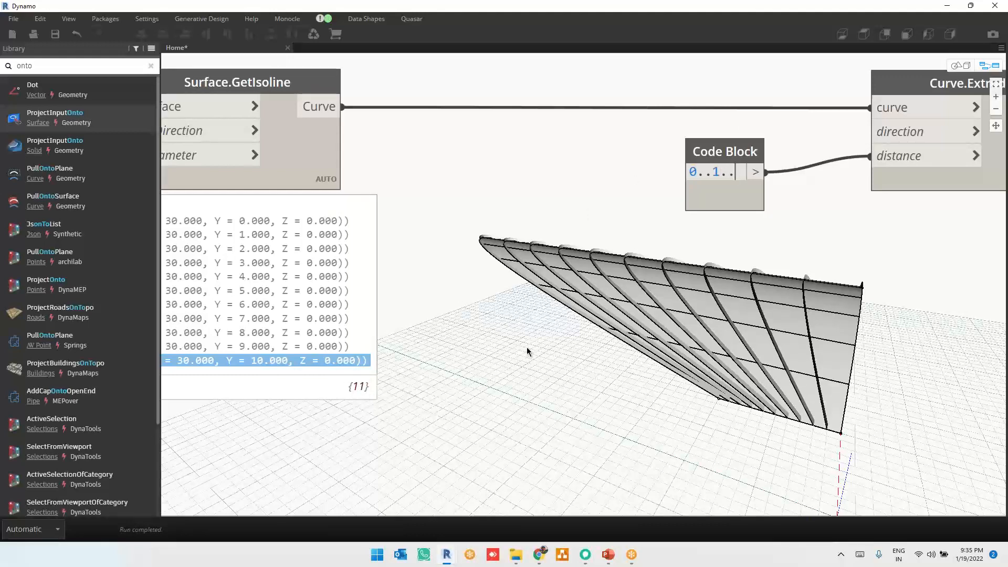
text(#x)
click(585, 202)
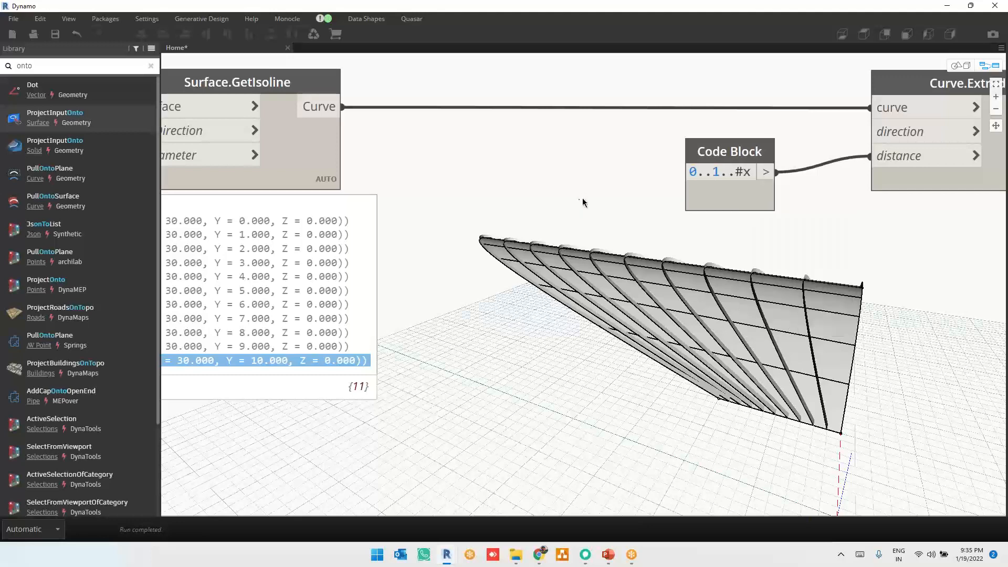
Add a List.Count node fed by the upper Surface.GetIsoline curves and connect its count to the code block's x input
right_click(530, 185)
text(li)
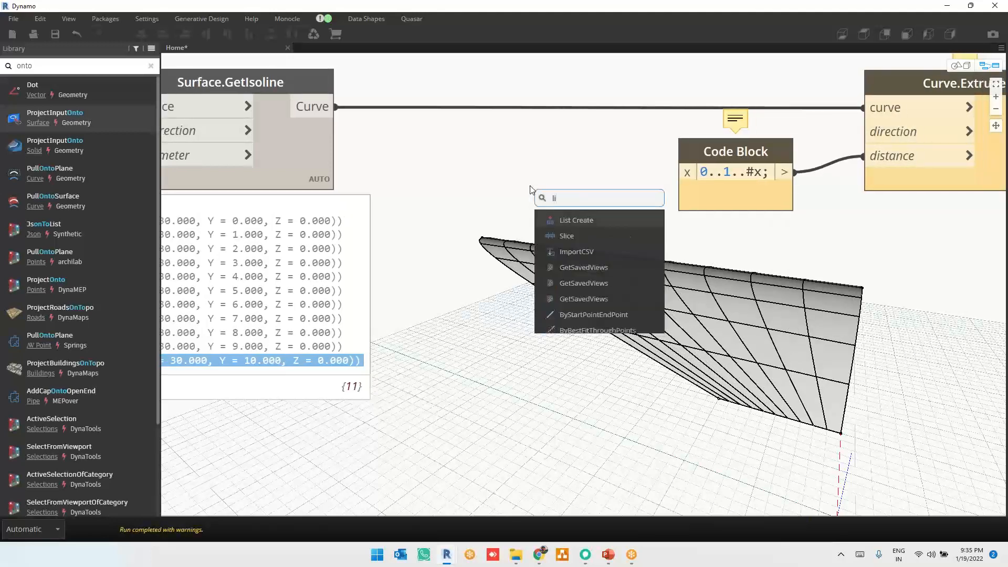
text(st.count)
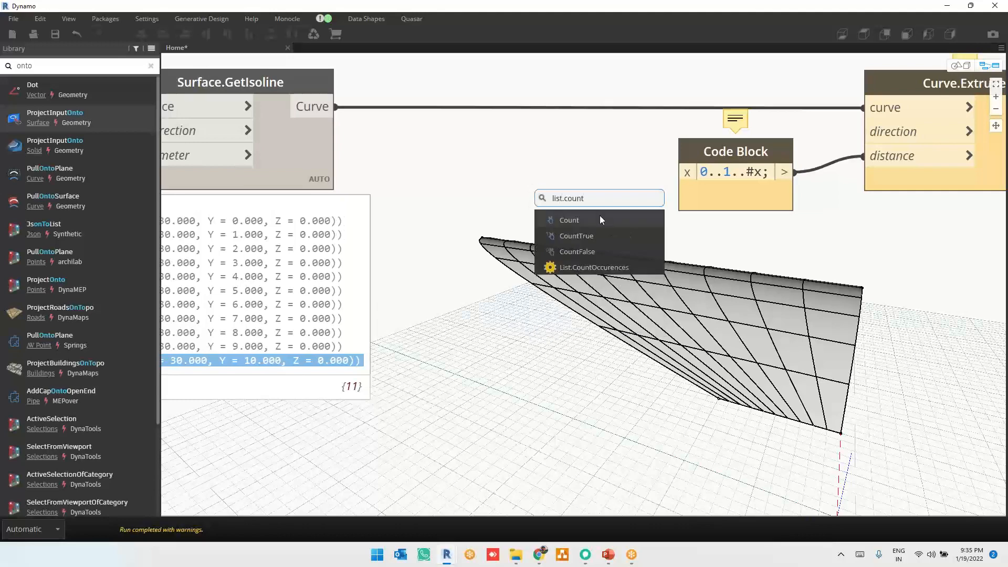
click(596, 215)
drag(606, 228, 369, 138)
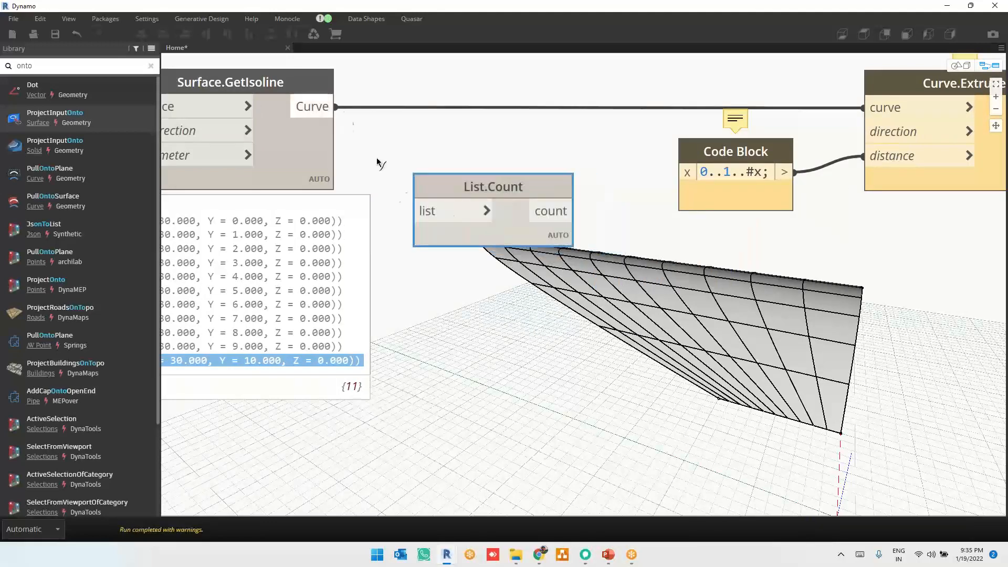
drag(336, 107, 414, 211)
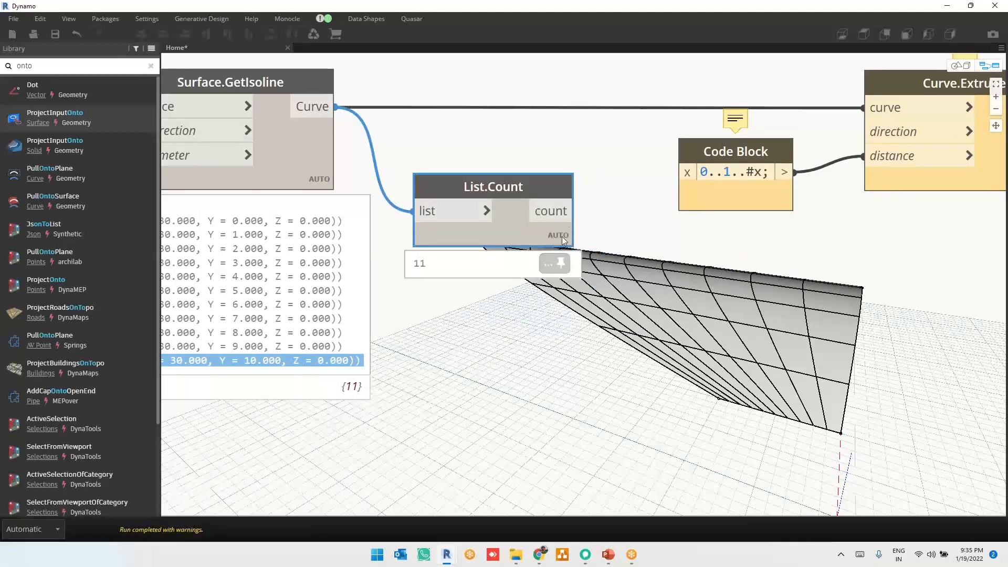
drag(575, 211, 675, 178)
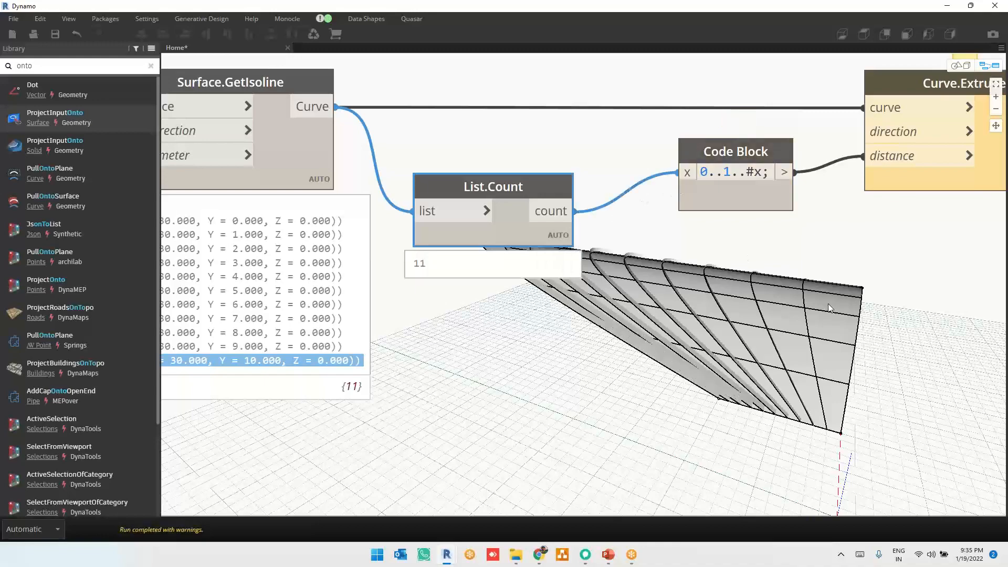
Change the start of the extrusion distance range to 0.1 so the code block reads 0.1..1..#x
middle_drag(871, 348, 707, 296)
key(ctrl+b)
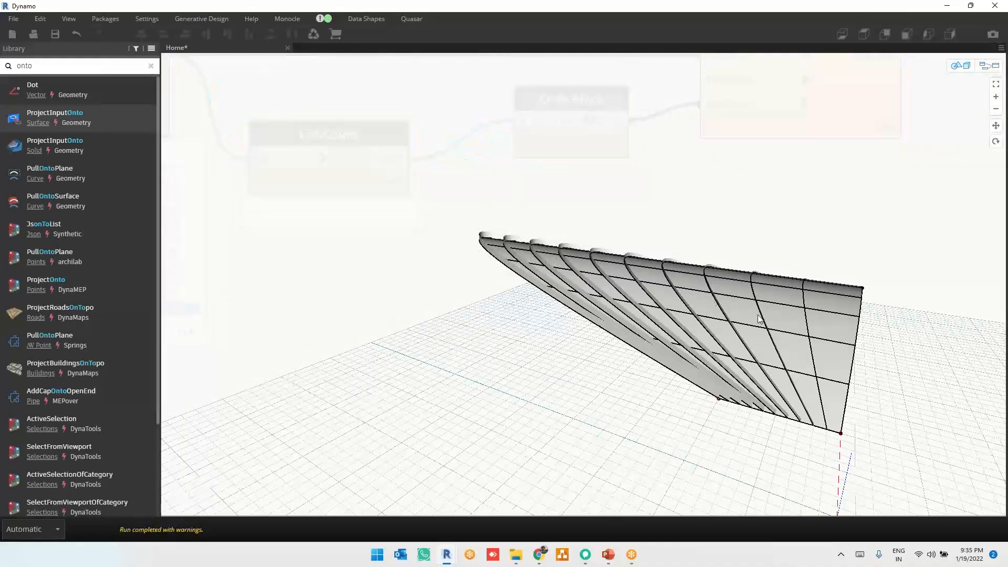
scroll(758, 314, up, 6)
right_drag(561, 311, 701, 317)
key(ctrl+b)
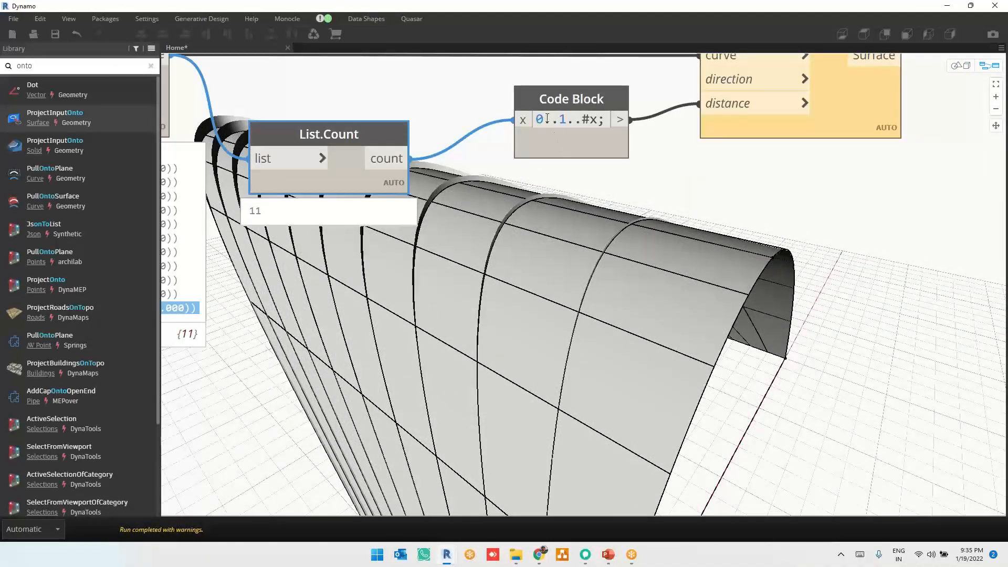
text(.1)
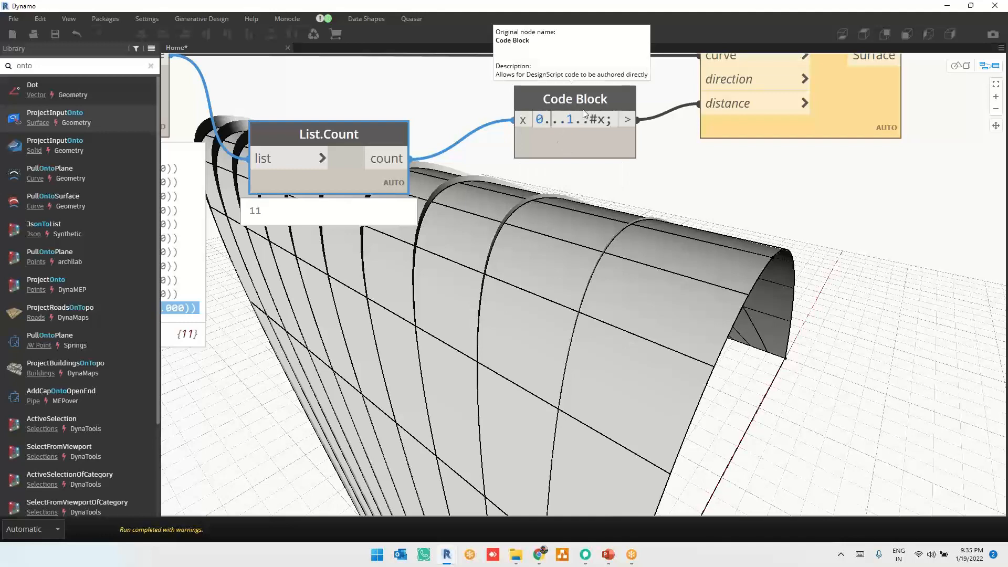
click(796, 204)
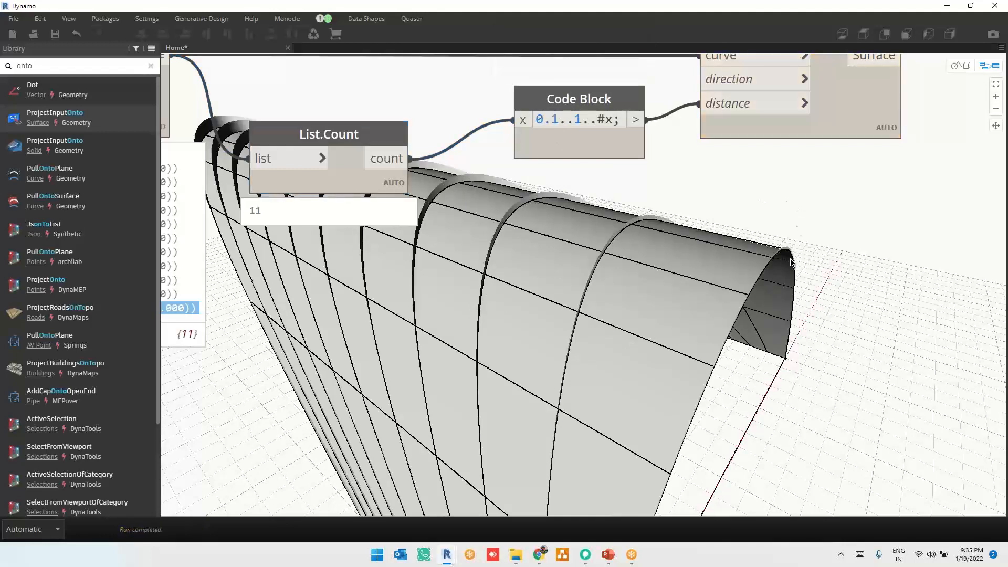
Move the upper List.Count node slightly upward so it lines up with the range code block
middle_drag(649, 279, 541, 169)
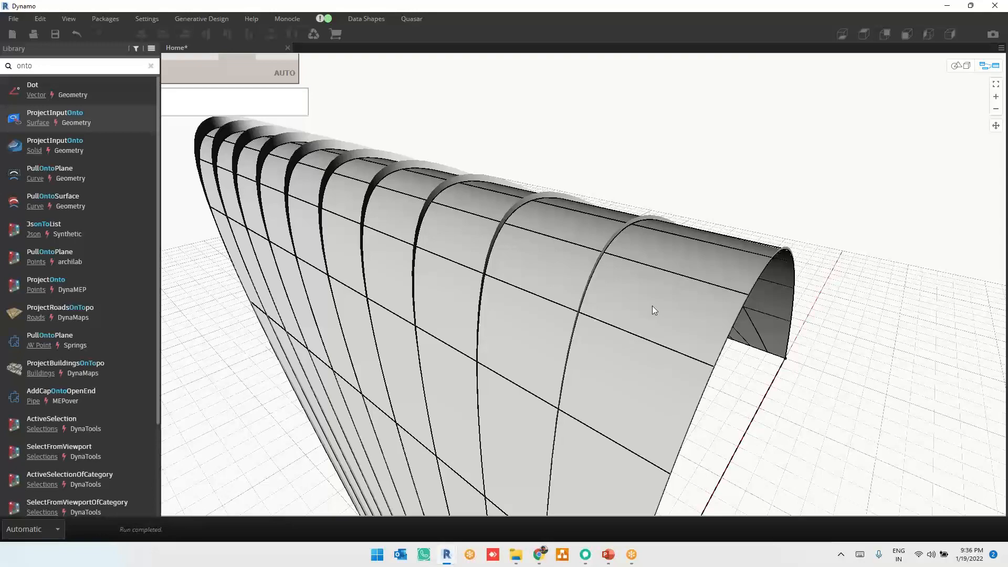
key(ctrl+b)
scroll(753, 331, down, 4)
middle_drag(595, 229, 732, 298)
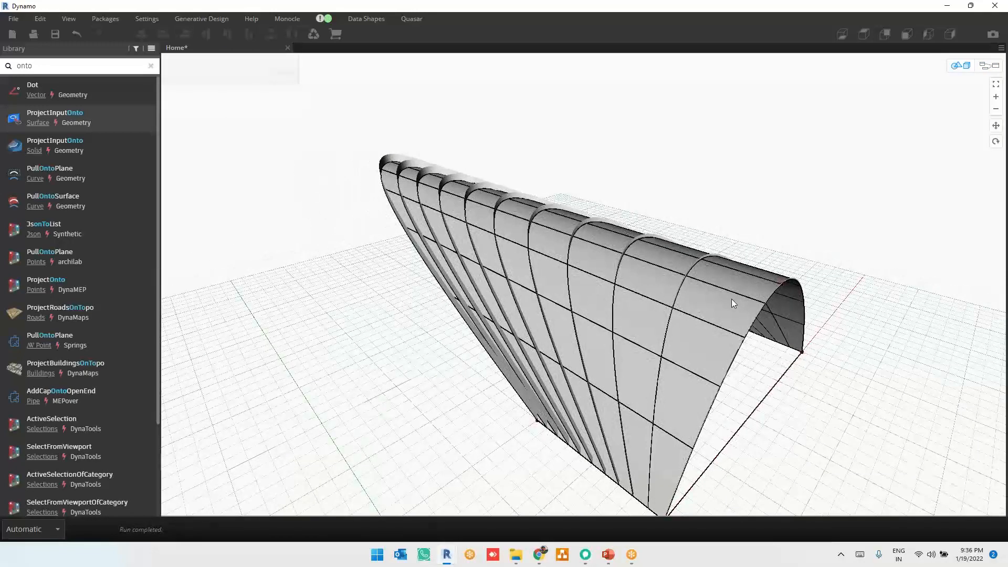
key(ctrl+b)
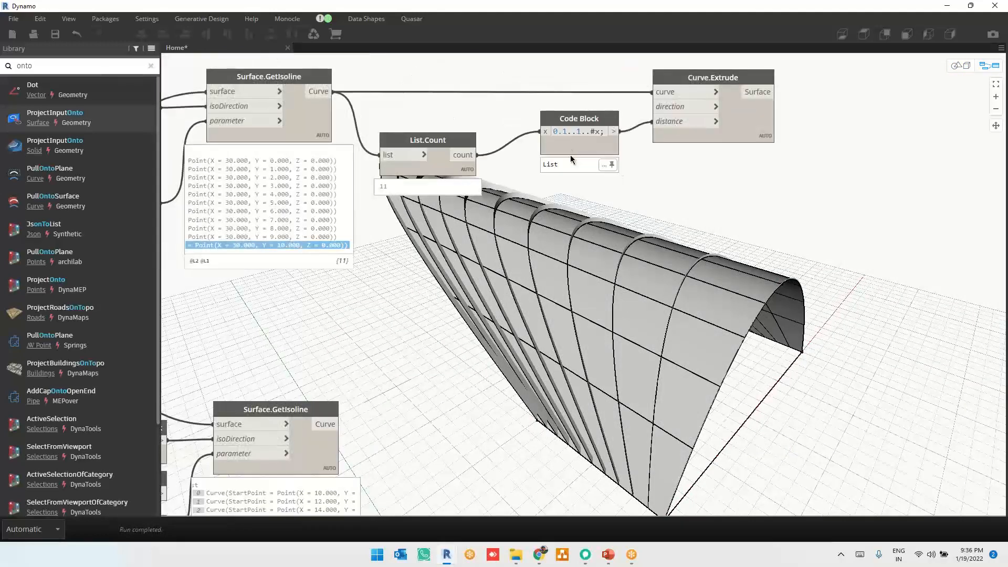
middle_drag(654, 197, 610, 191)
drag(297, 169, 308, 149)
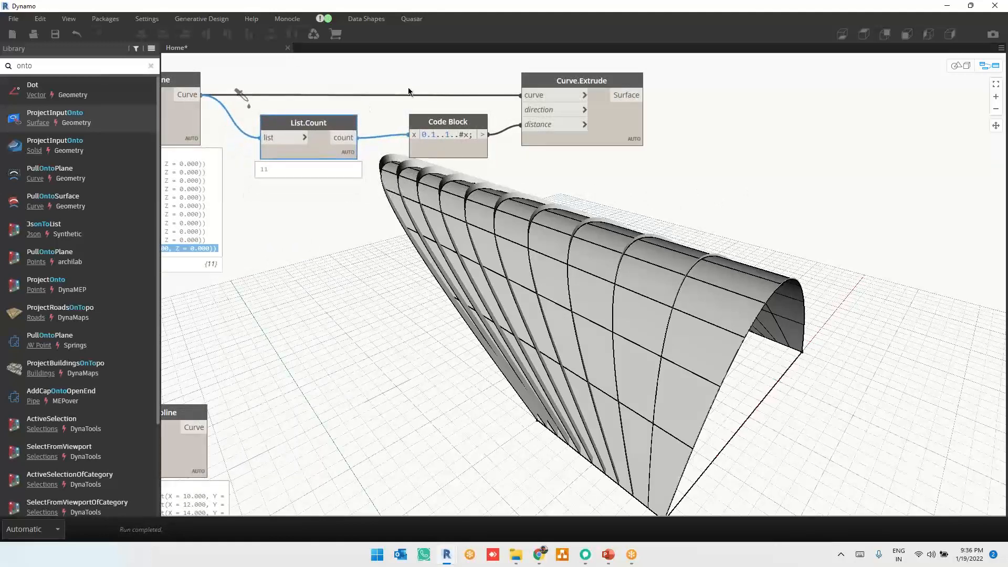
Change the extrusion distance range in the code block to 1..2.3..#x
scroll(419, 93, up, 3)
double_click(423, 159)
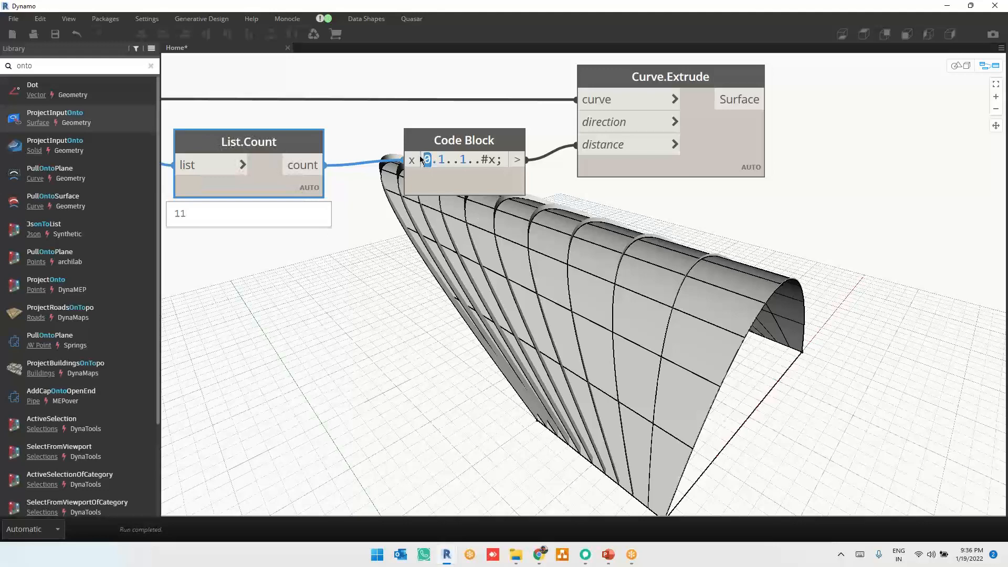
double_click(464, 160)
key(BackSpace)
key(BackSpace)
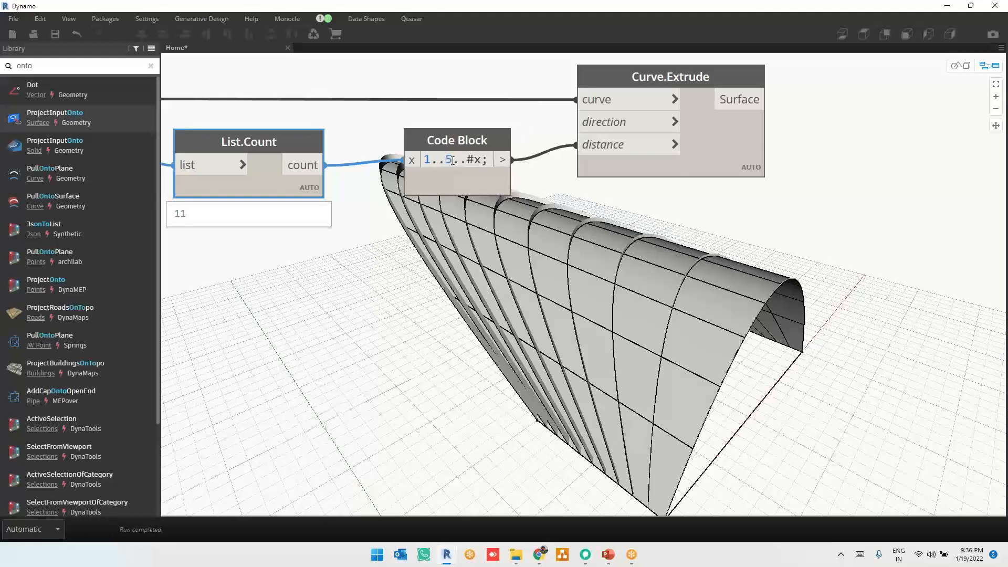
text(2.)
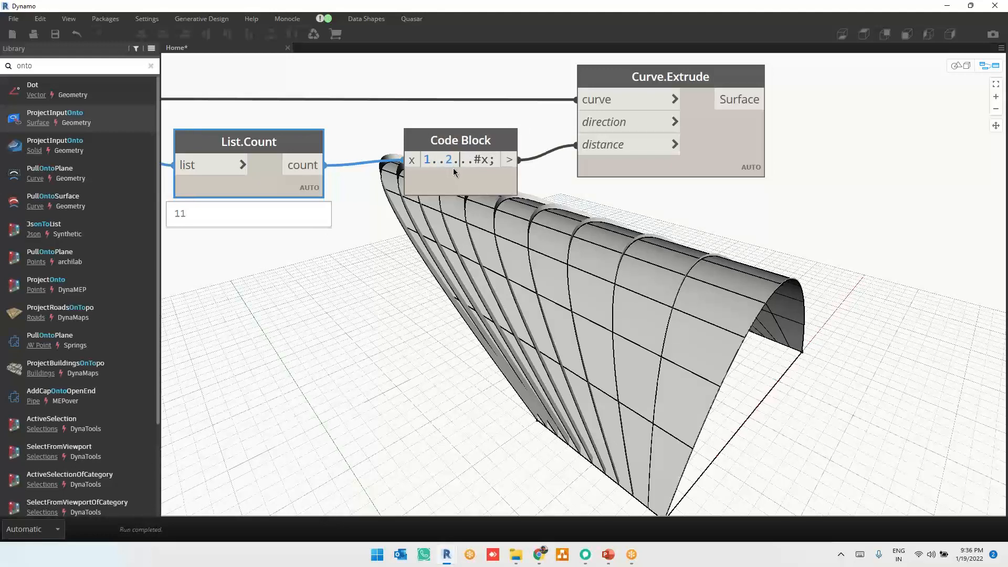
text(3)
click(816, 211)
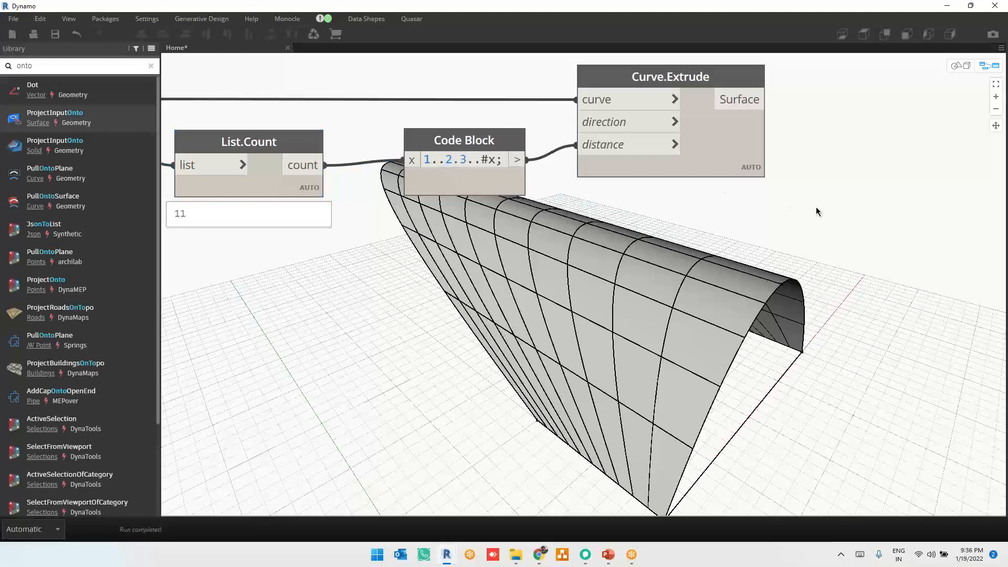
Set the extrusion distance range in the code block to 0.5..1.5..#x
double_click(428, 159)
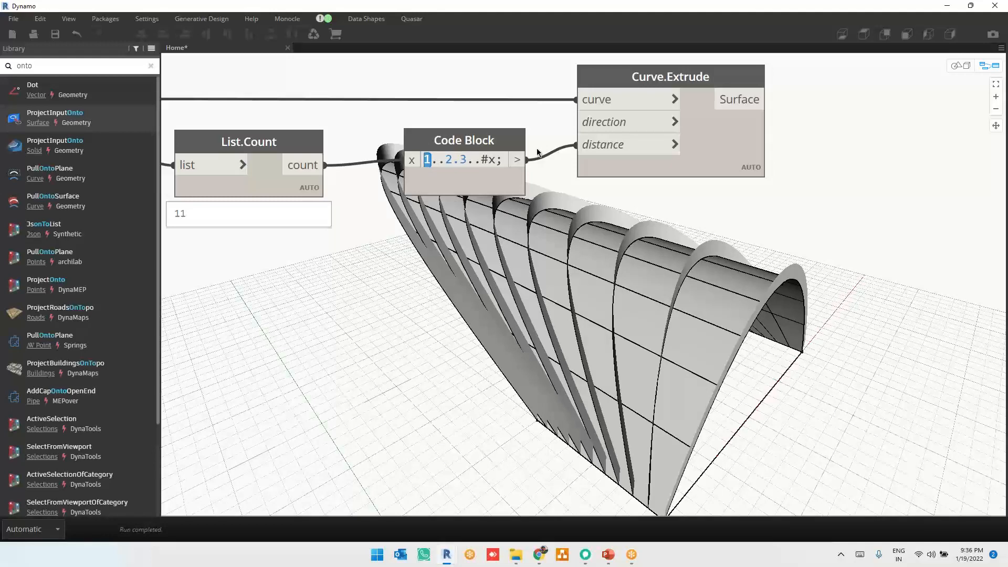
text(0.5)
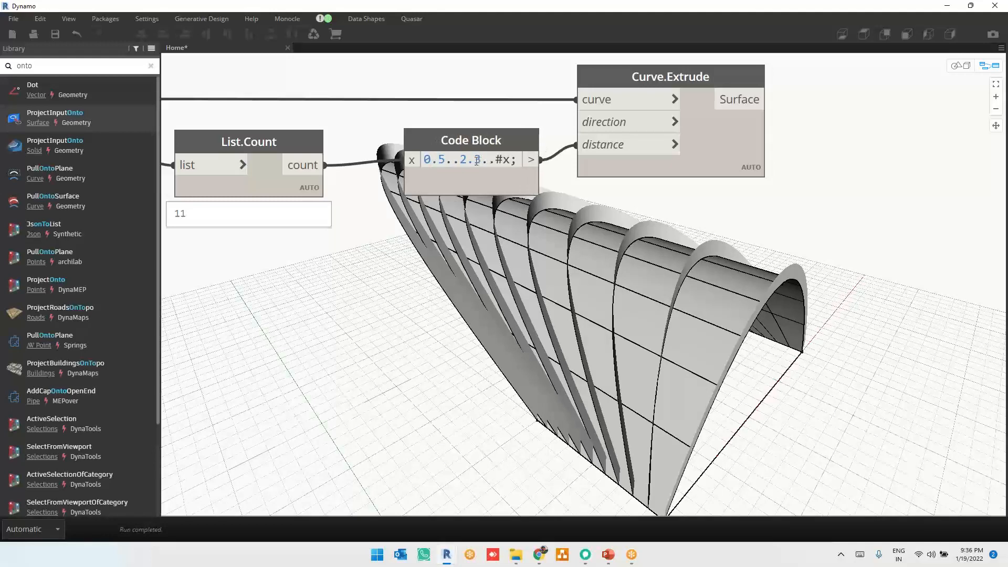
drag(477, 160, 460, 164)
text(1.5)
click(897, 193)
Duplicate the List.Count, range code block and Curve.Extrude nodes and place the copies beside the lower Surface.GetIsoline node
scroll(867, 204, right, 5)
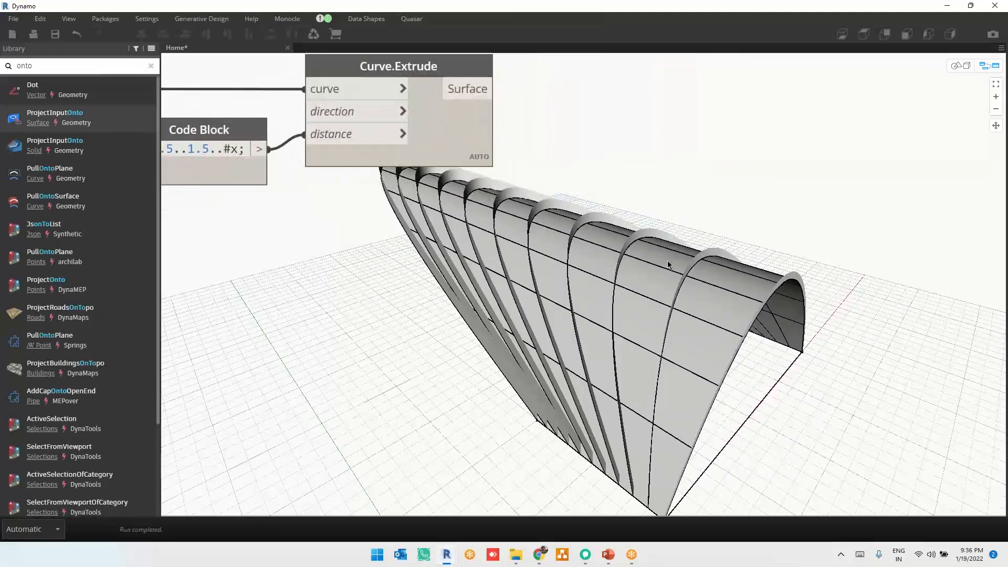
scroll(668, 264, down, 5)
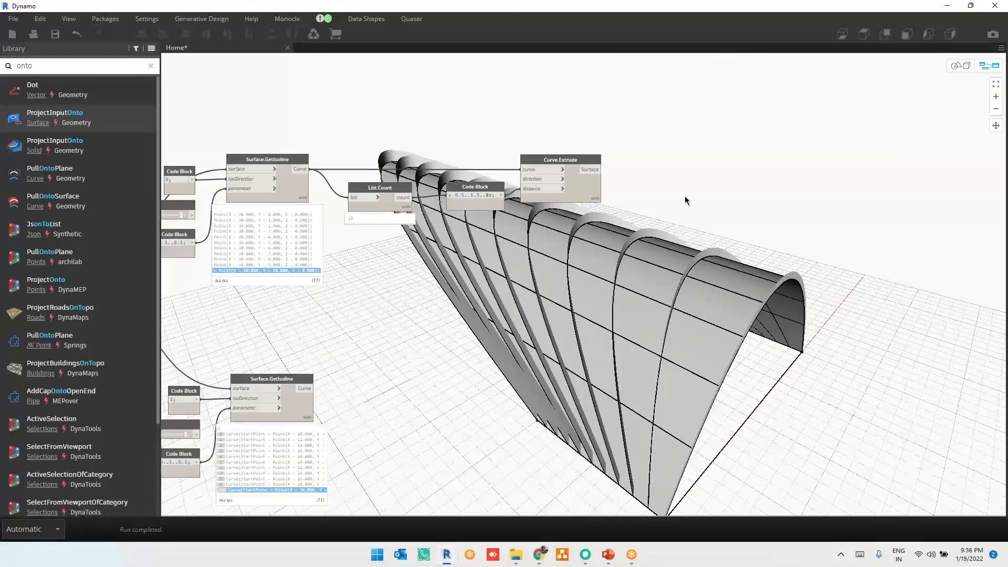
scroll(557, 392, down, 3)
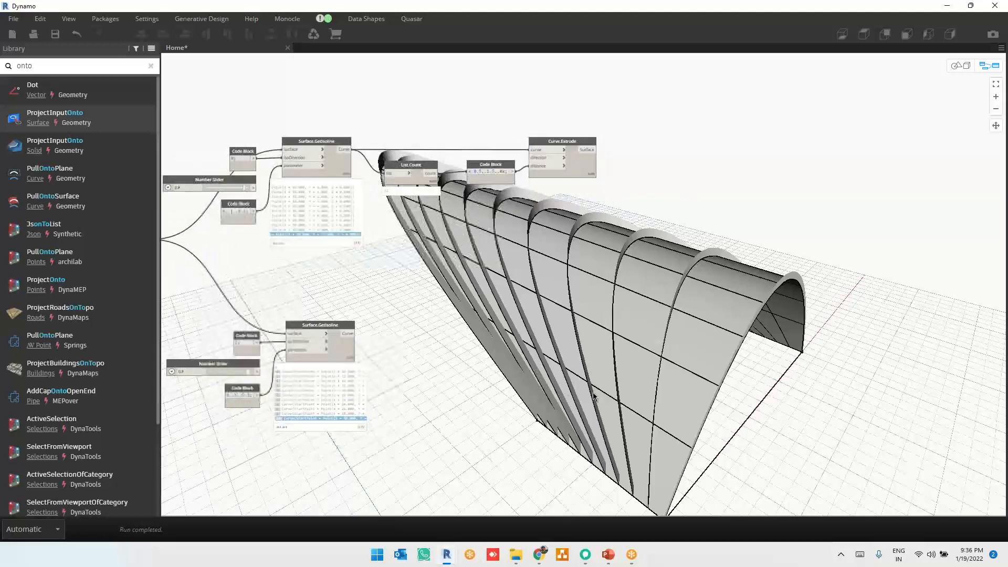
drag(377, 105, 616, 220)
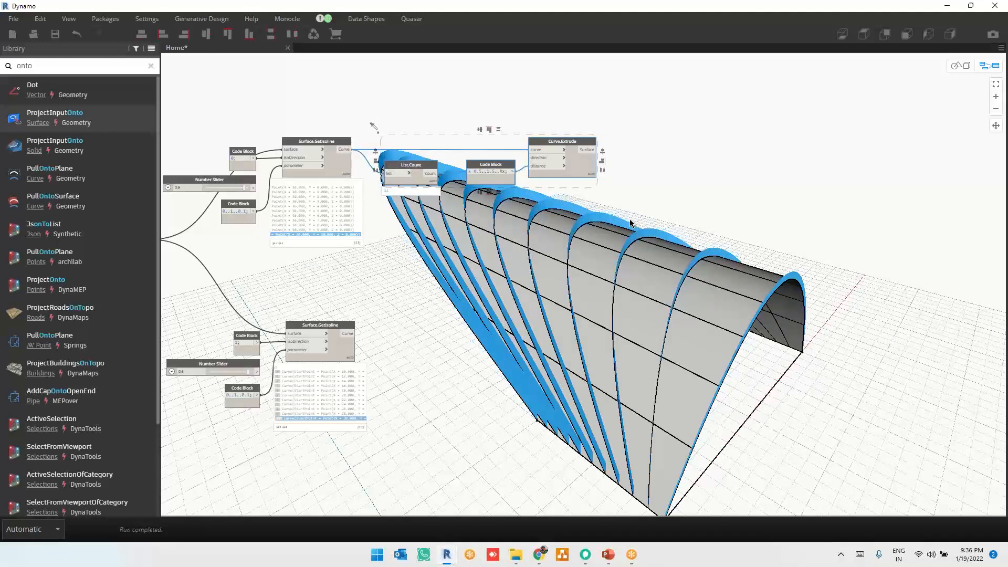
key(ctrl+v)
mouse_move(791, 152)
mouse_down()
mouse_move(679, 231)
mouse_move(608, 326)
mouse_move(609, 363)
mouse_up()
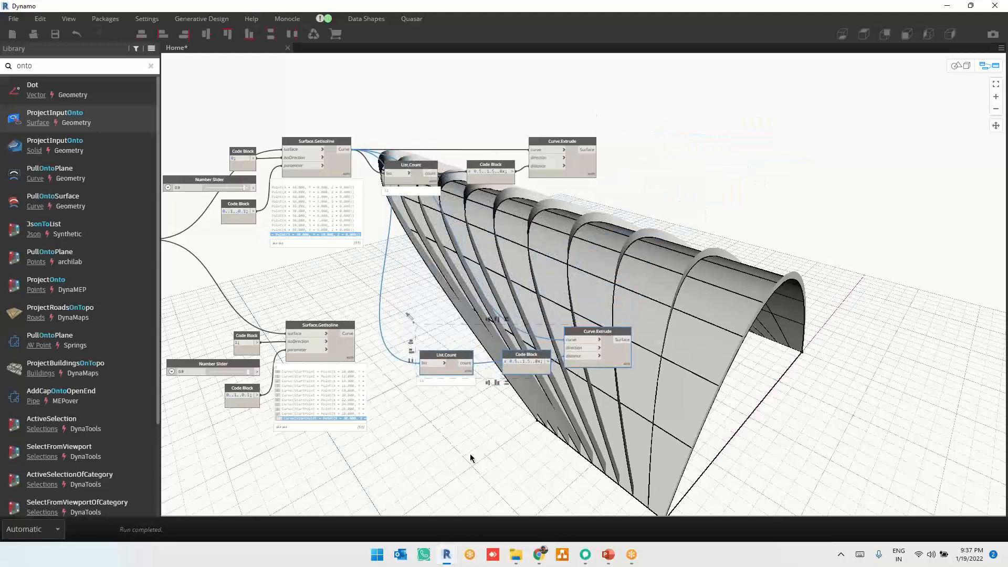
Connect the lower Surface.GetIsoline curves to the copied Curve.Extrude's curve input and the copied List.Count's list input
scroll(470, 458, up, 3)
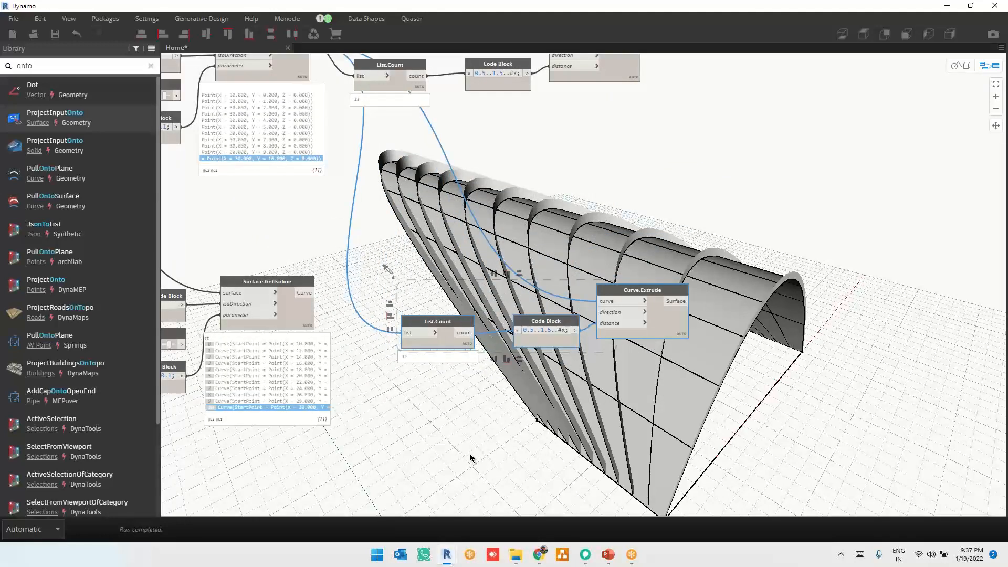
click(309, 295)
click(604, 301)
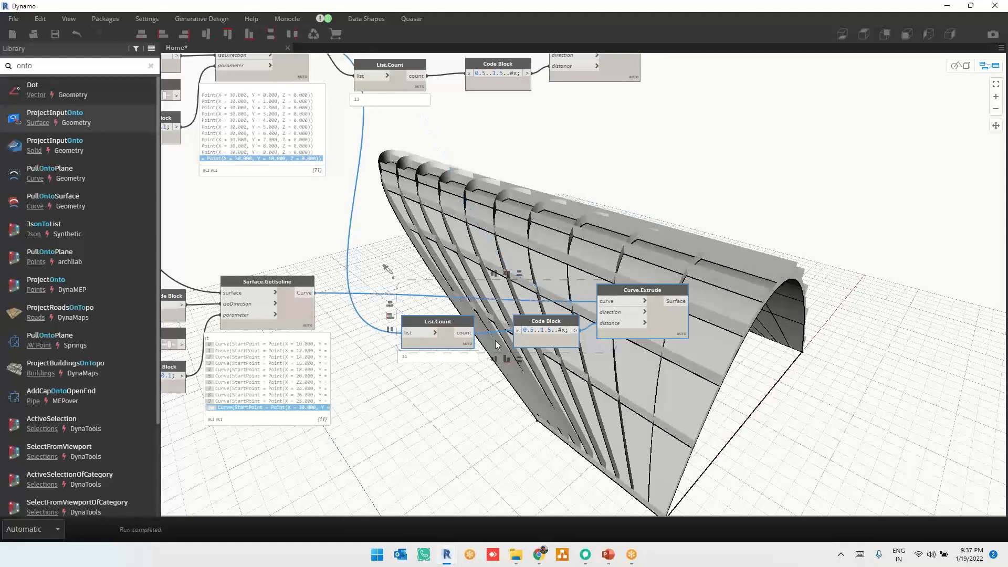
click(314, 297)
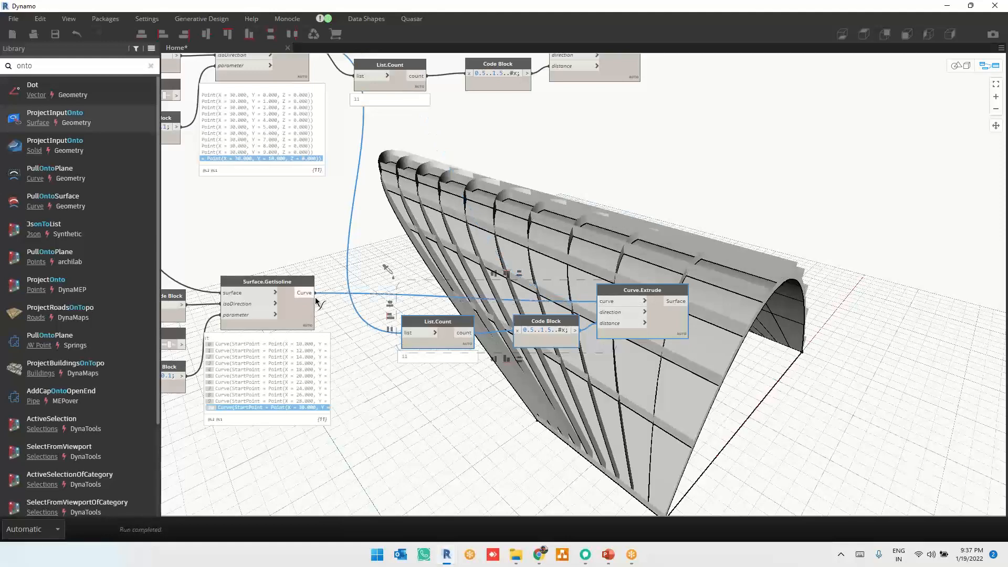
click(408, 333)
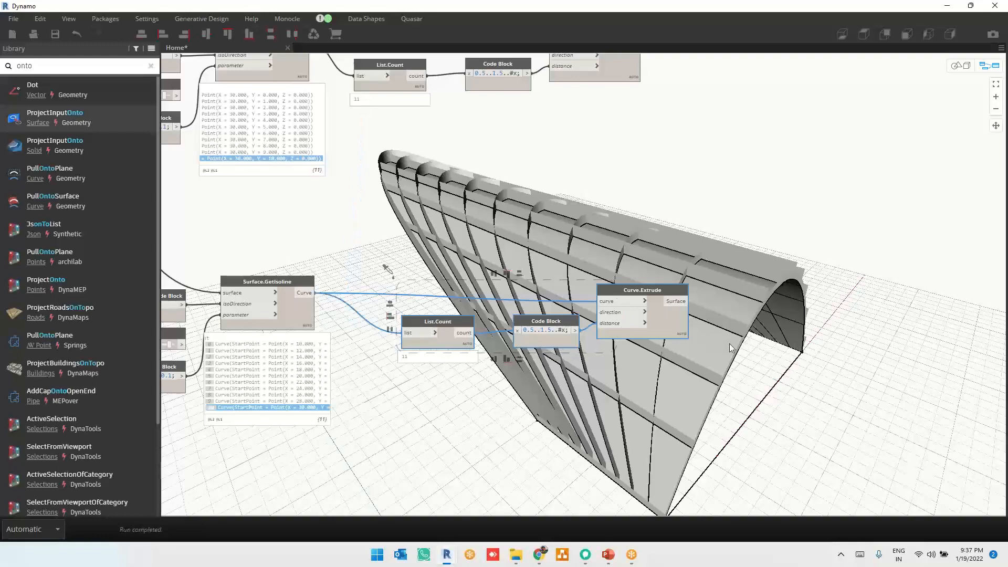
Examine the crossing ribs on the lofted surface from several angles in the 3D preview
middle_drag(799, 350, 631, 329)
key(ctrl+b)
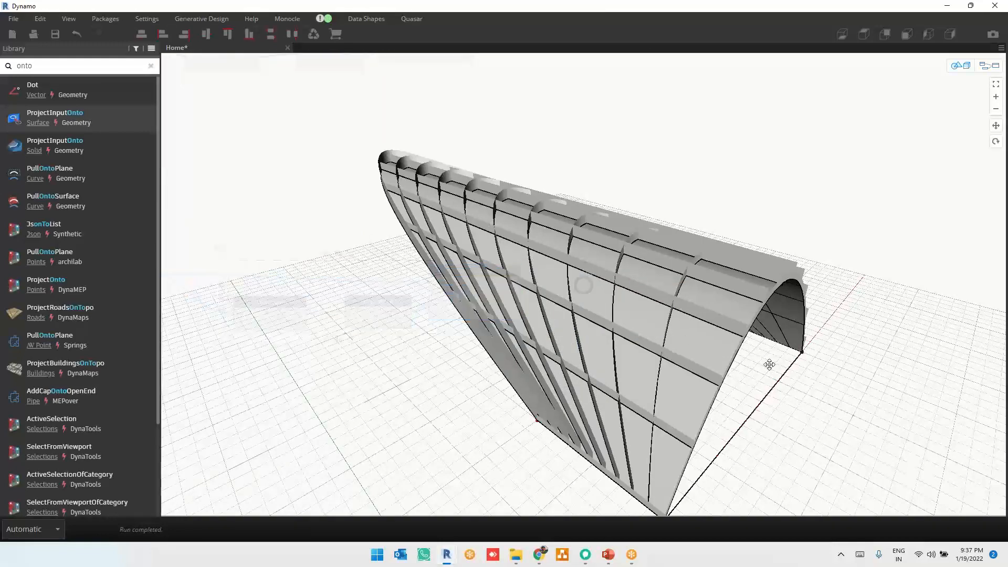
right_drag(769, 365, 593, 430)
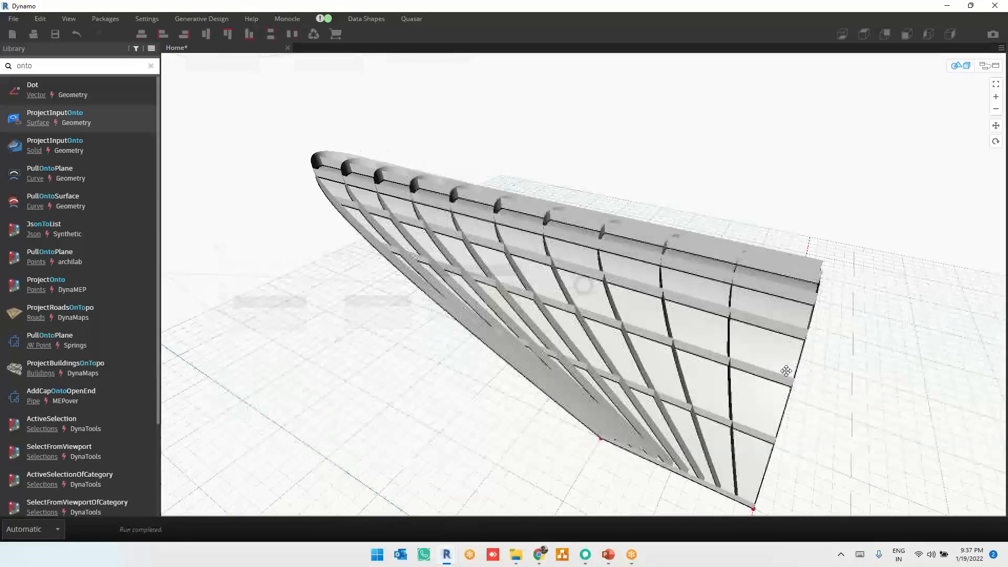
scroll(625, 350, down, 3)
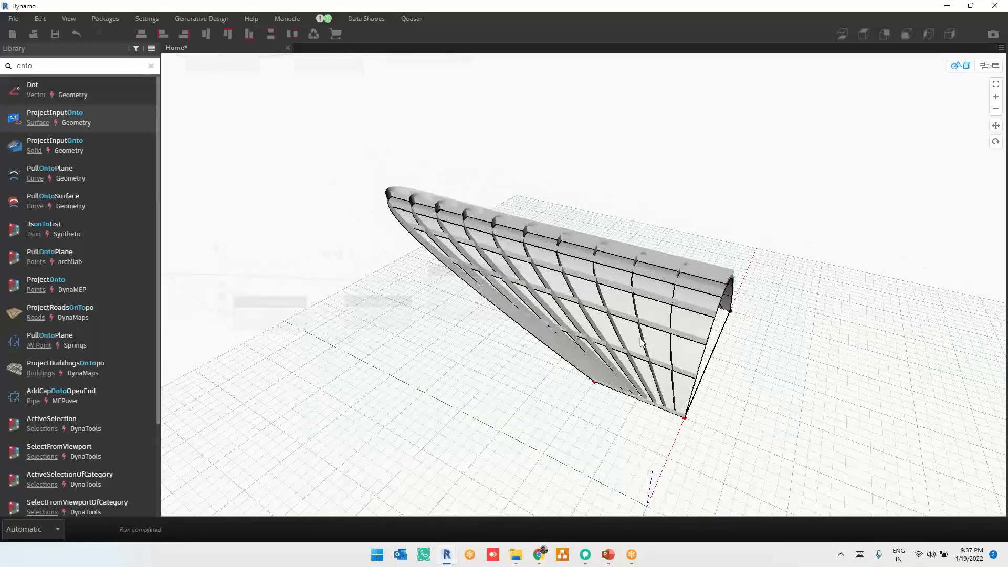
right_drag(637, 337, 703, 358)
key(ctrl+b)
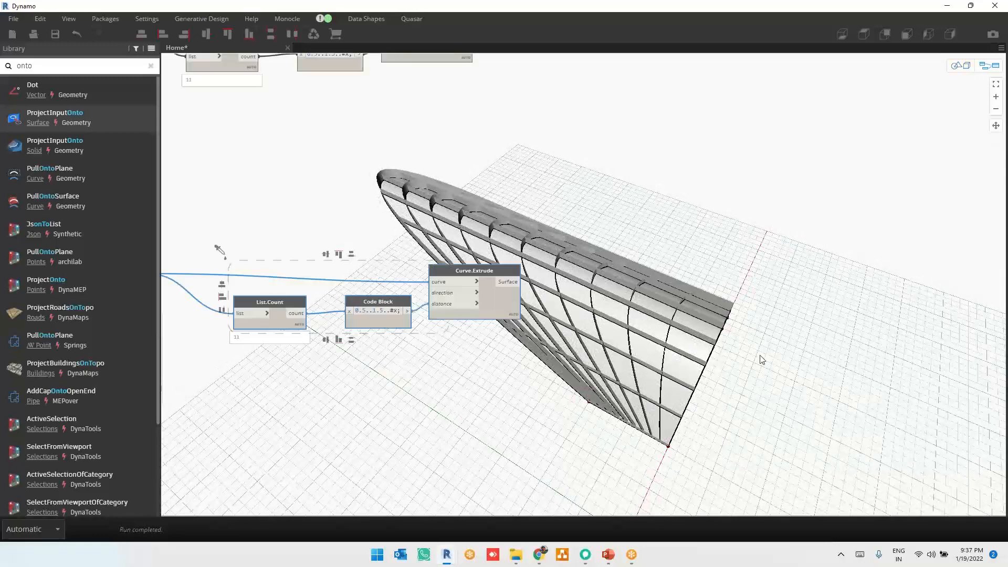
Move the Boolean, closed NurbsCurve.ByPoints and Surface.ByPatch nodes farther right, clear of the upper List Create node
middle_drag(552, 261, 866, 283)
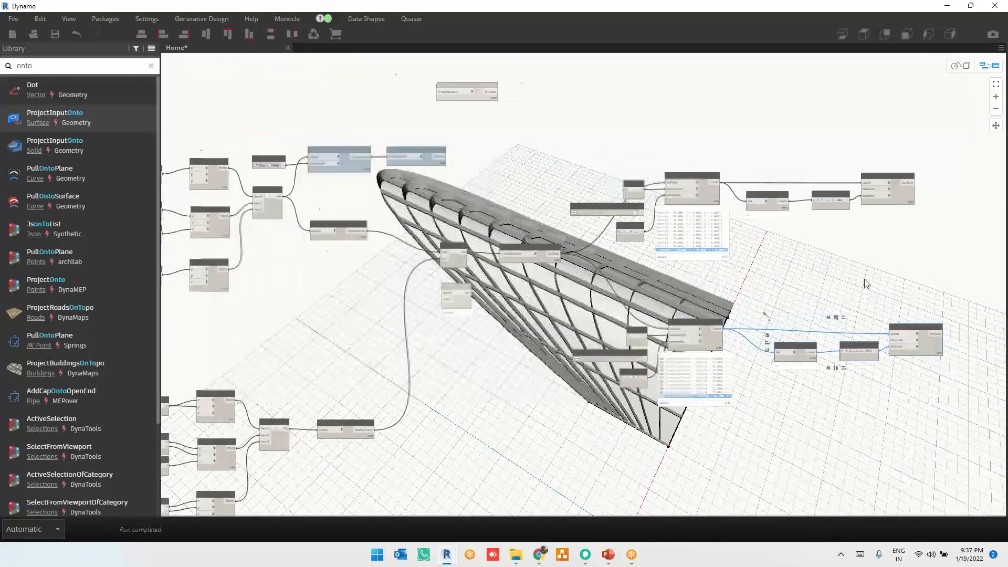
middle_drag(716, 285, 882, 280)
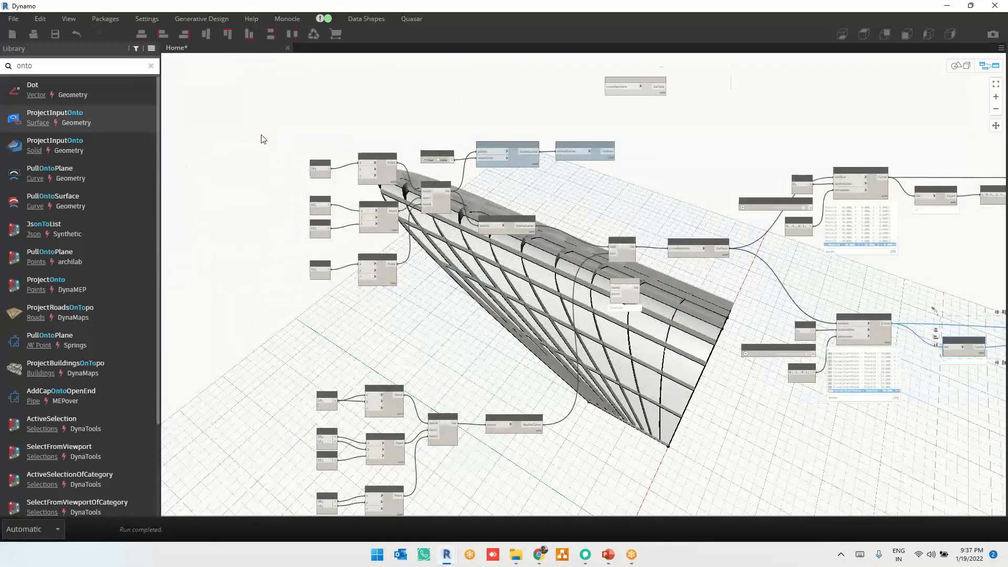
scroll(263, 140, up, 3)
drag(266, 142, 565, 432)
click(627, 426)
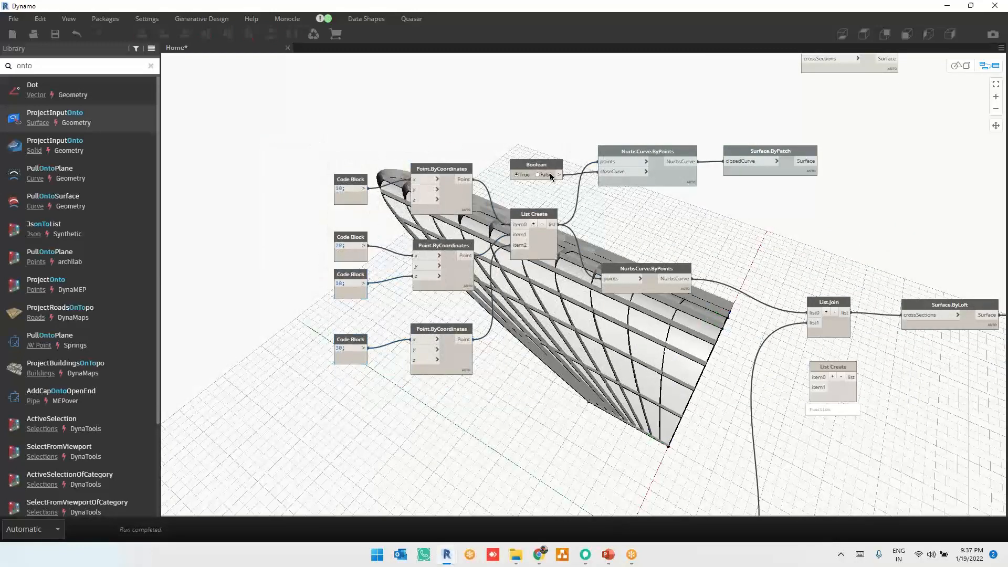
drag(504, 115, 875, 173)
click(314, 147)
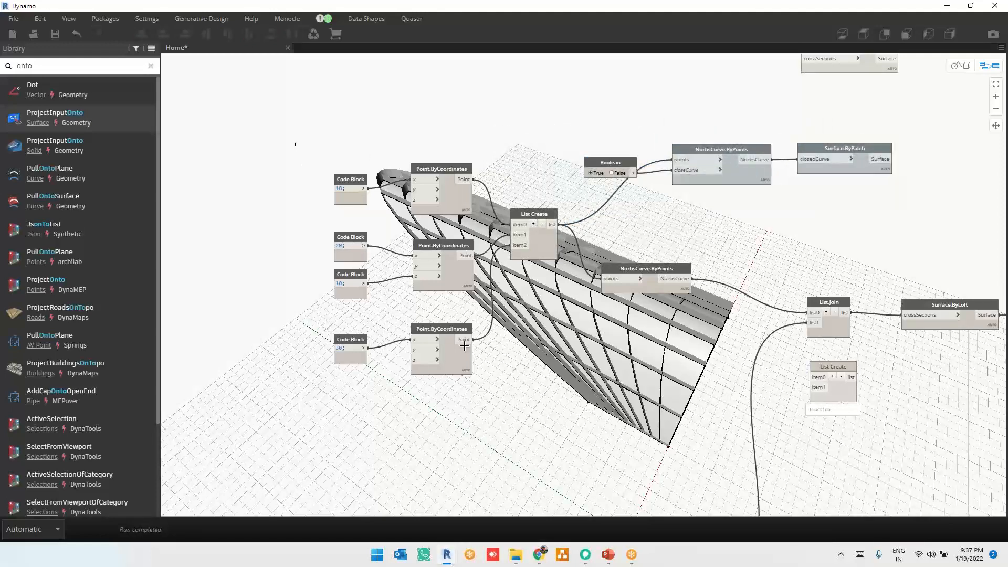
Group the upper code blocks, Point.ByCoordinates nodes and List Create node, and title the group Points
drag(295, 143, 563, 419)
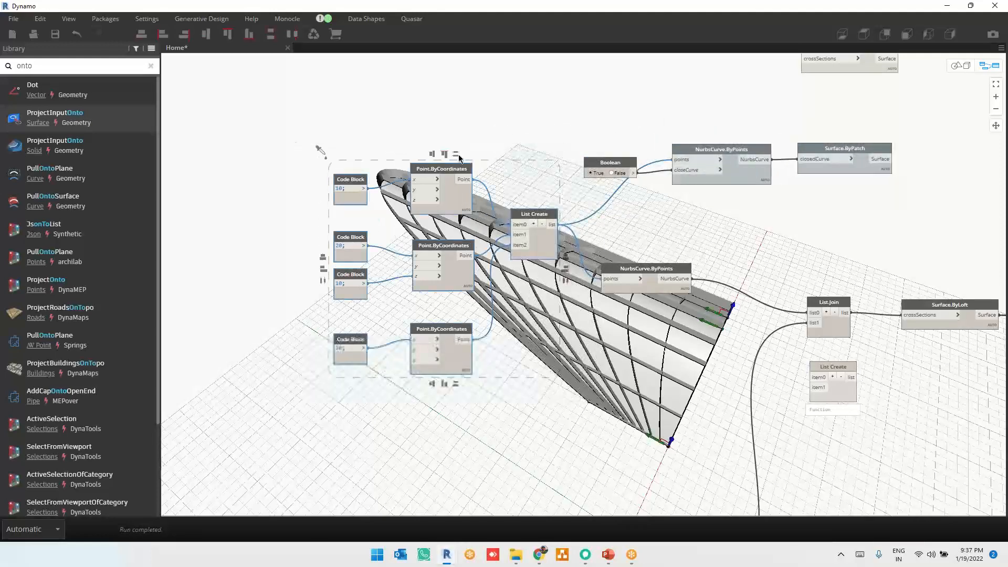
key(ctrl+g)
click(392, 157)
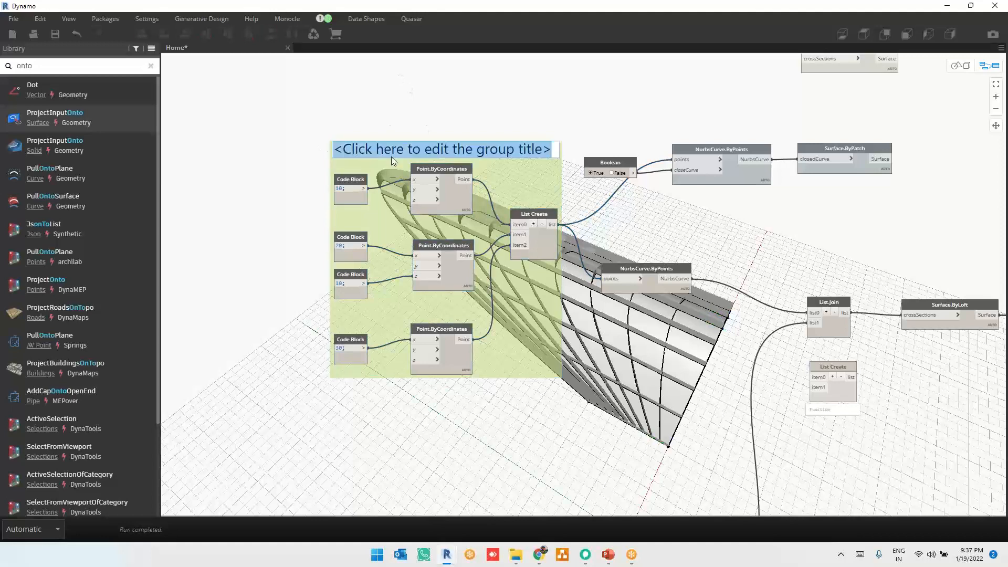
text(Points)
click(324, 119)
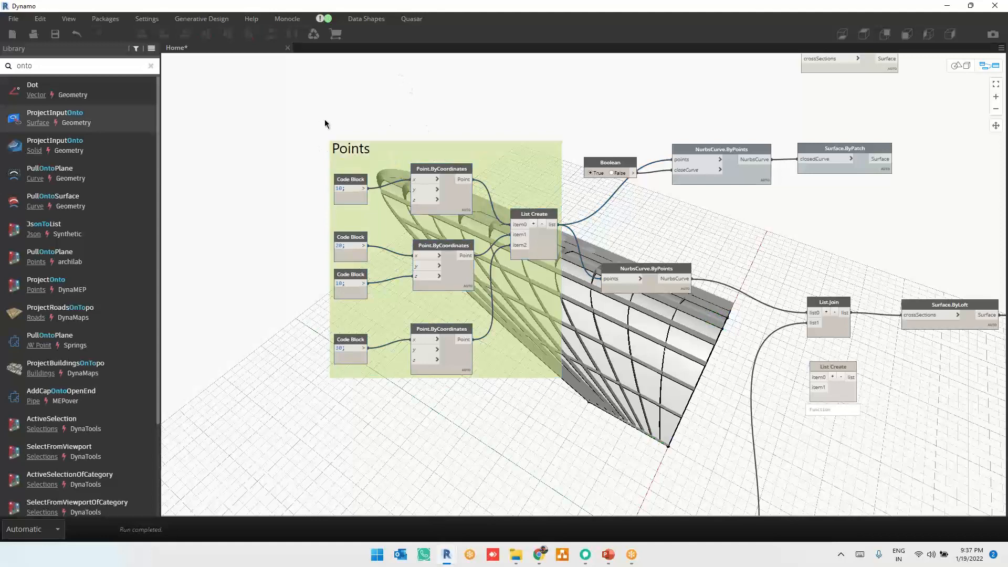
Group the lower set of code blocks, Point.ByCoordinates nodes and List Create node, and title it Points as well
scroll(323, 118, down, 4)
drag(300, 253, 433, 434)
key(ctrl+g)
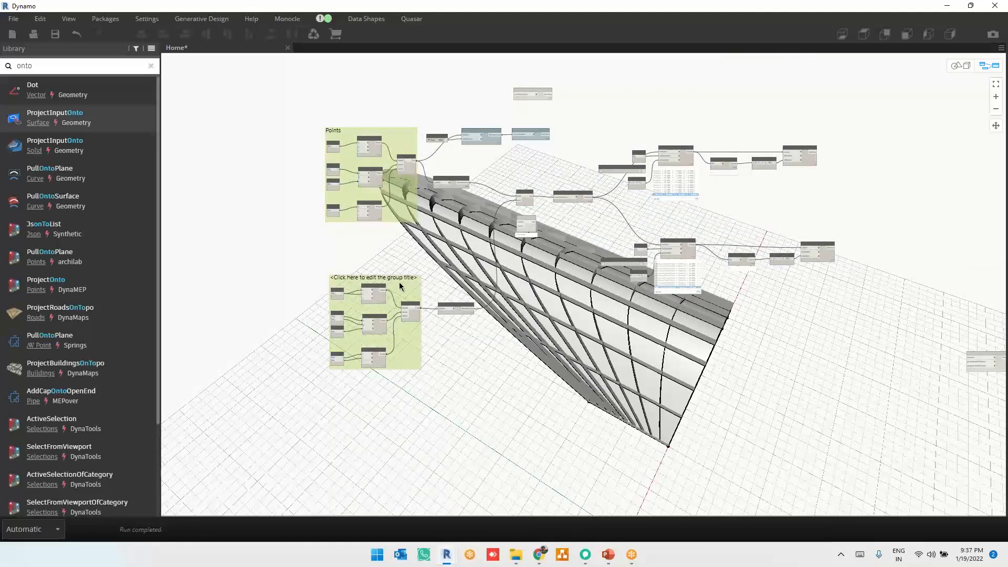
double_click(398, 278)
text(Points)
click(624, 350)
Move the upper NurbsCurve.ByPoints node that feeds List.Join slightly up and away from the Points group
scroll(484, 92, up, 3)
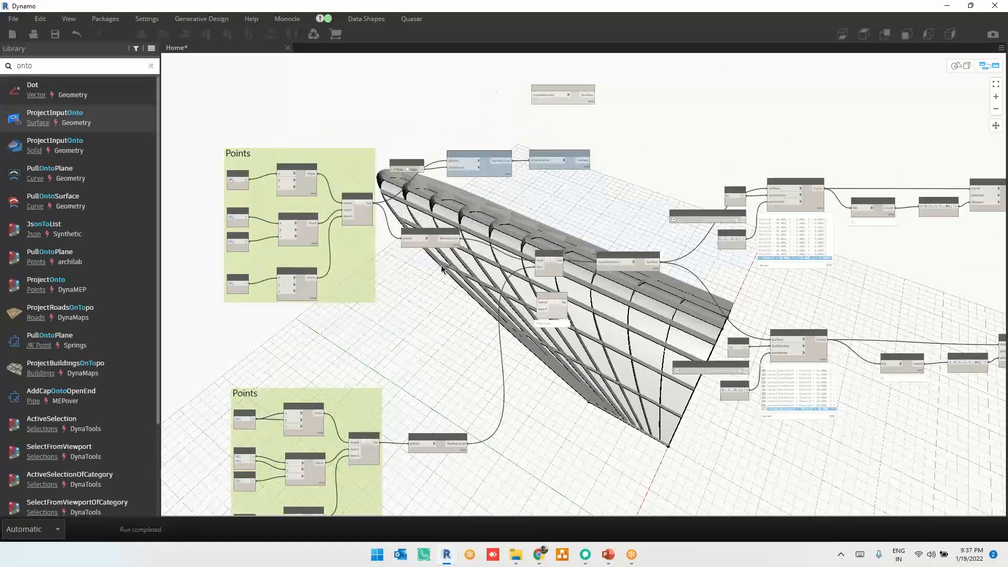
scroll(441, 265, up, 3)
drag(351, 161, 493, 266)
click(571, 181)
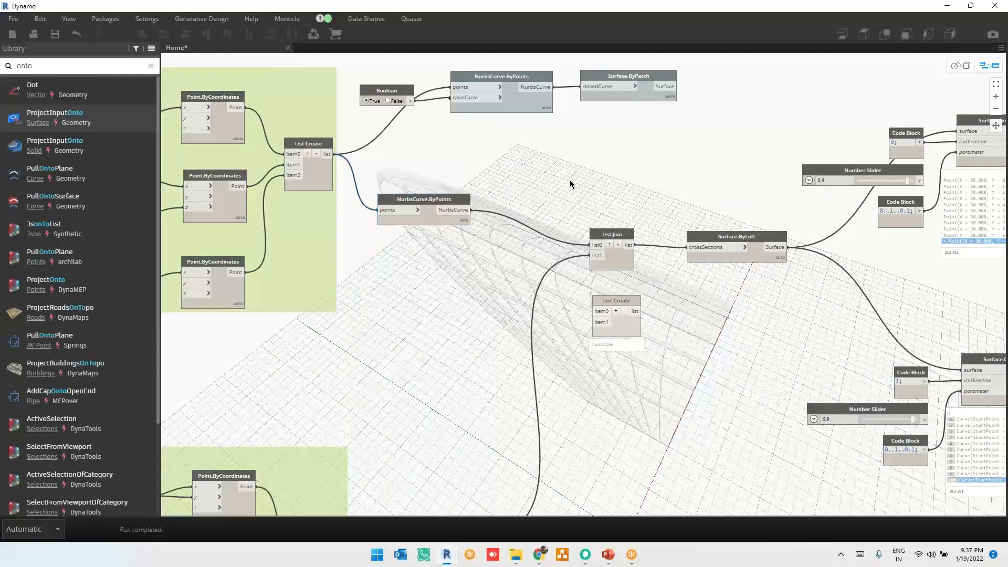
click(437, 215)
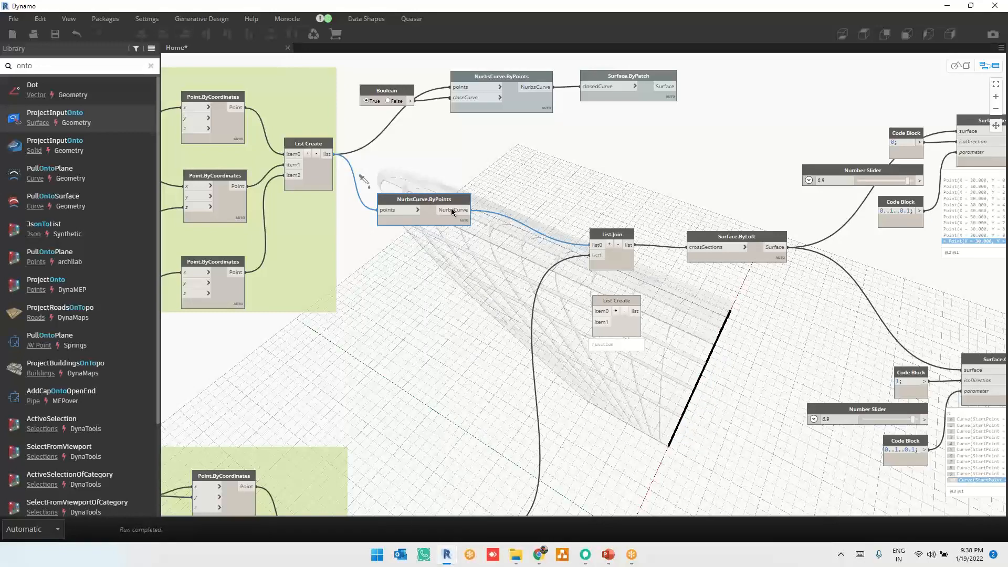
drag(452, 208, 473, 194)
middle_drag(532, 350, 522, 239)
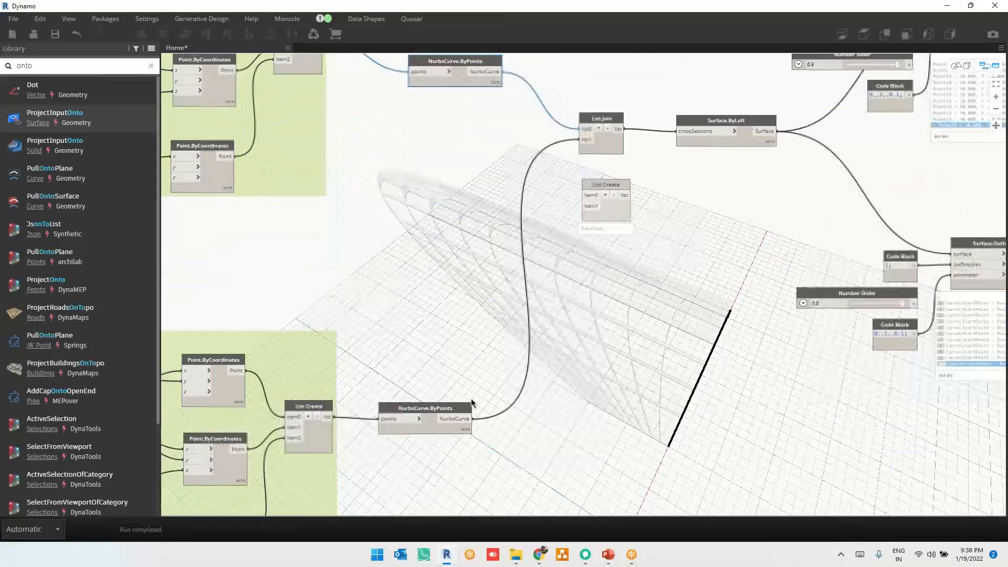
Line up the lower NurbsCurve.ByPoints node under the upper one feeding List.Join, and group both nodes with the title Curves
drag(454, 428, 492, 387)
scroll(493, 391, down, 2)
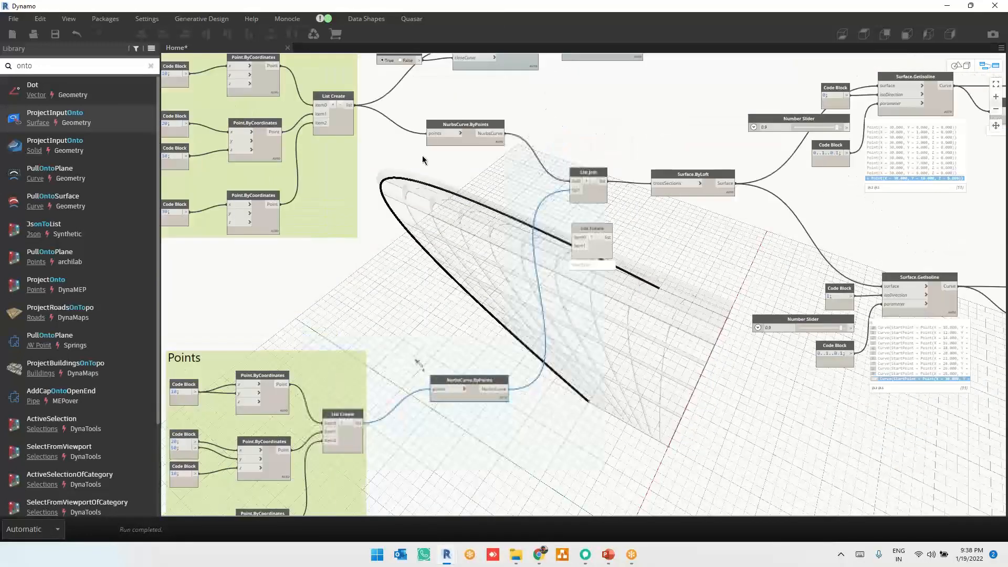
drag(393, 106, 533, 419)
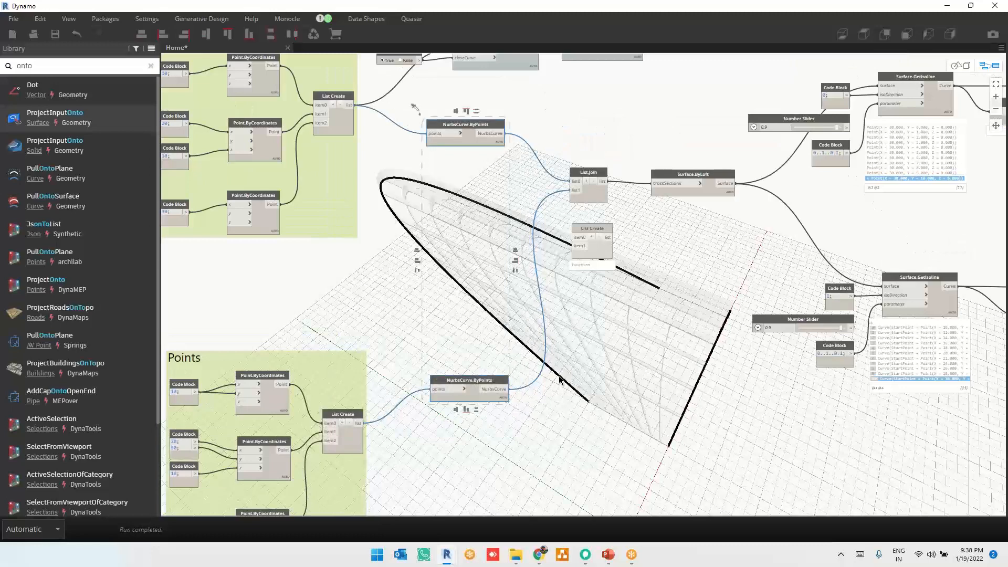
key(ctrl+g)
click(458, 106)
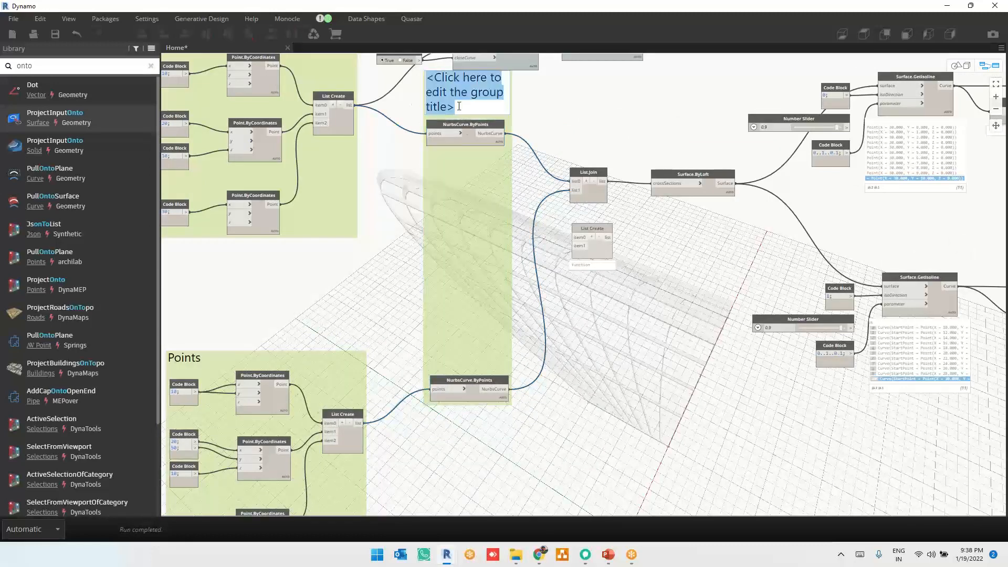
text(Curves)
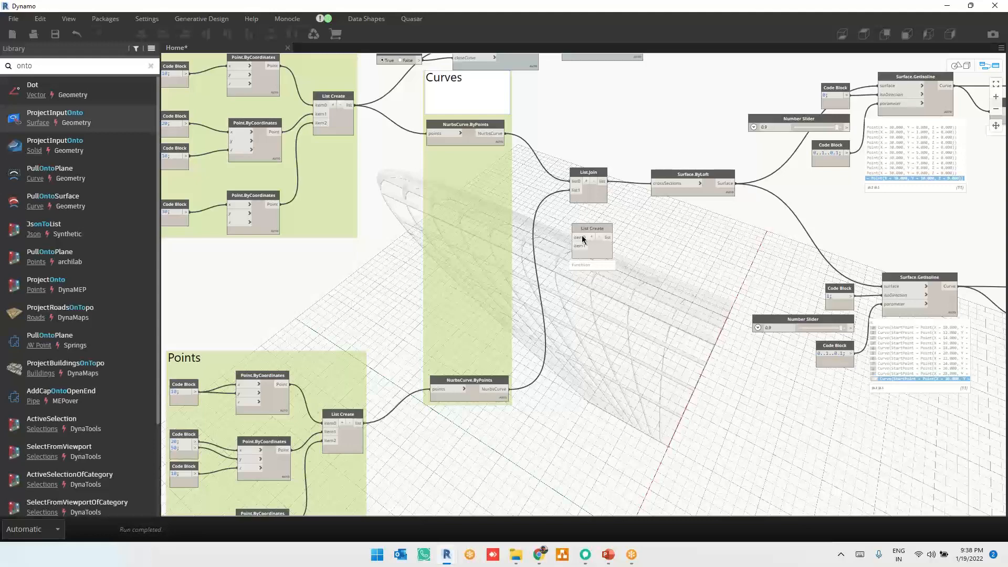
click(603, 281)
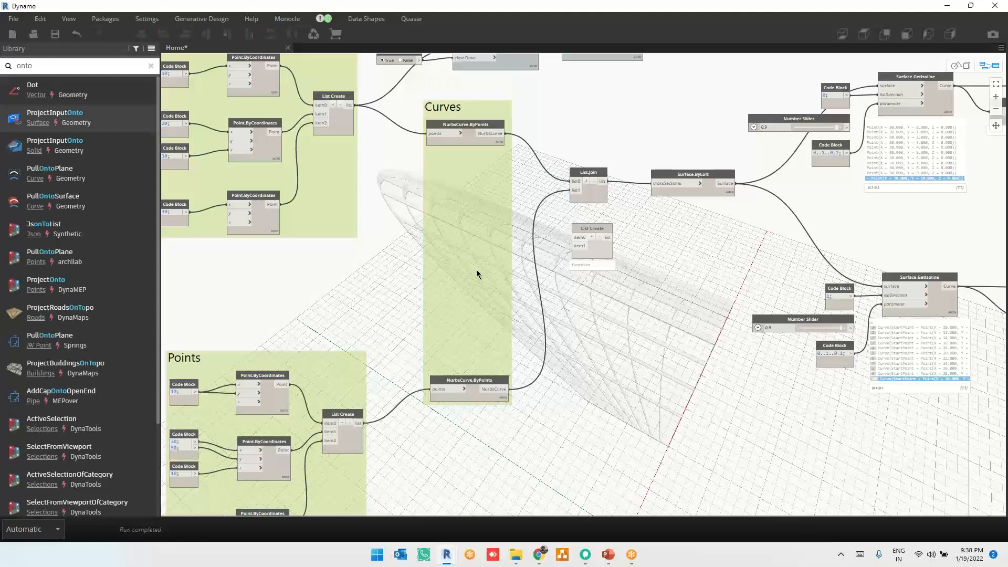
drag(477, 269, 473, 281)
click(679, 327)
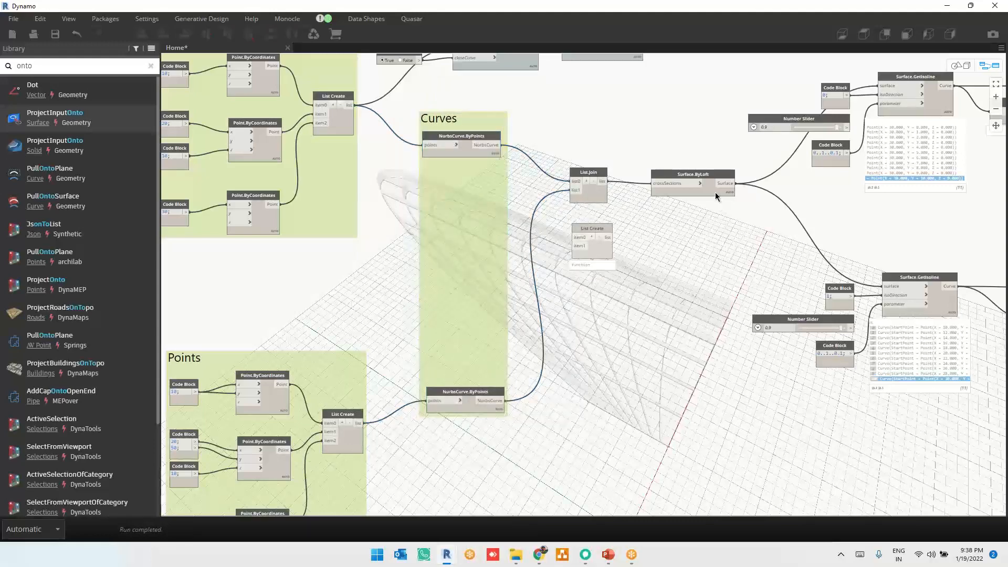
Put the Surface.ByLoft node in its own group and title it Surface
click(715, 192)
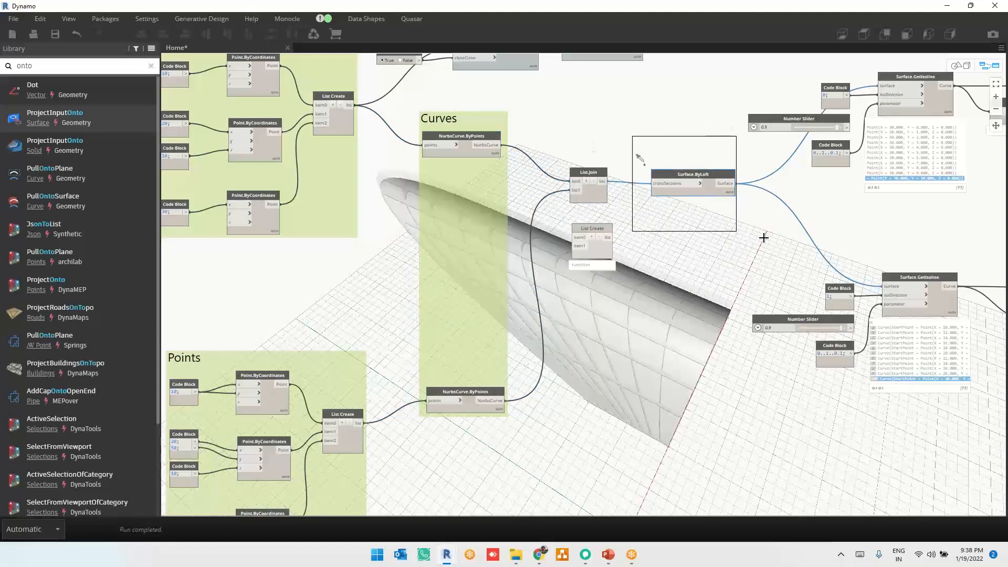
key(ctrl+g)
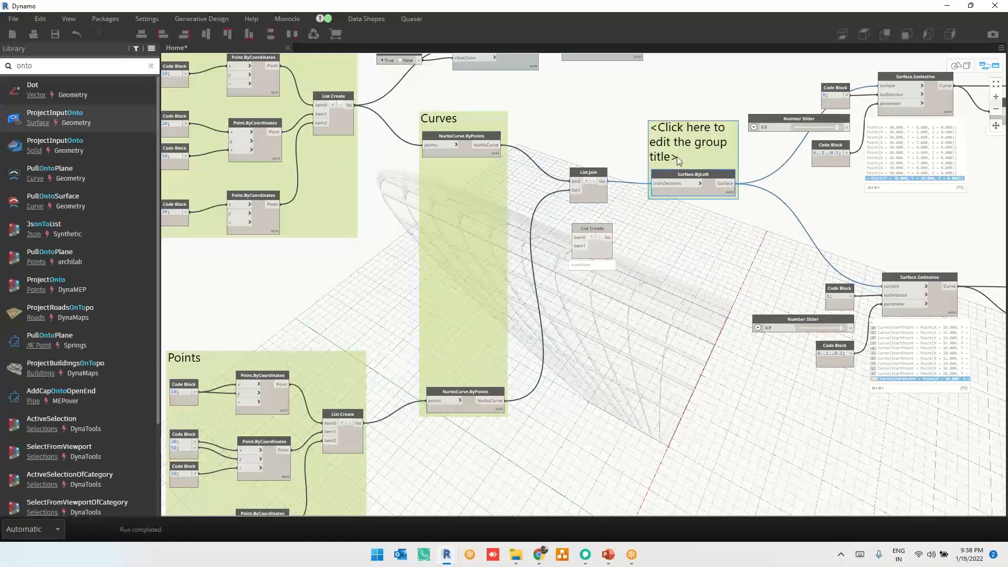
click(676, 156)
text(Surface)
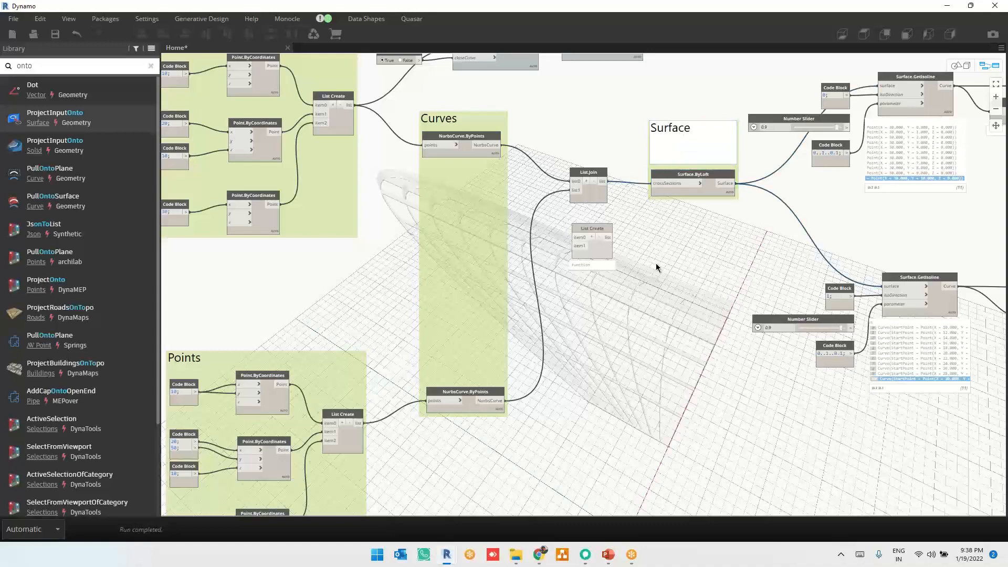
click(754, 247)
scroll(754, 247, down, 2)
middle_drag(747, 250, 706, 288)
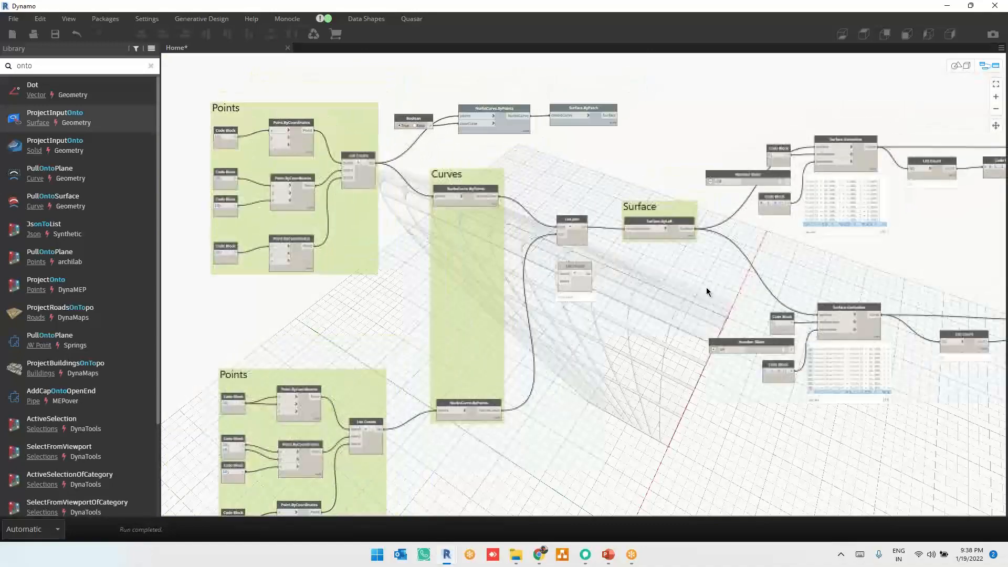
Move the Surface.ByLoft node with its Surface group slightly left, closer to the List.Join node
scroll(719, 216, up, 3)
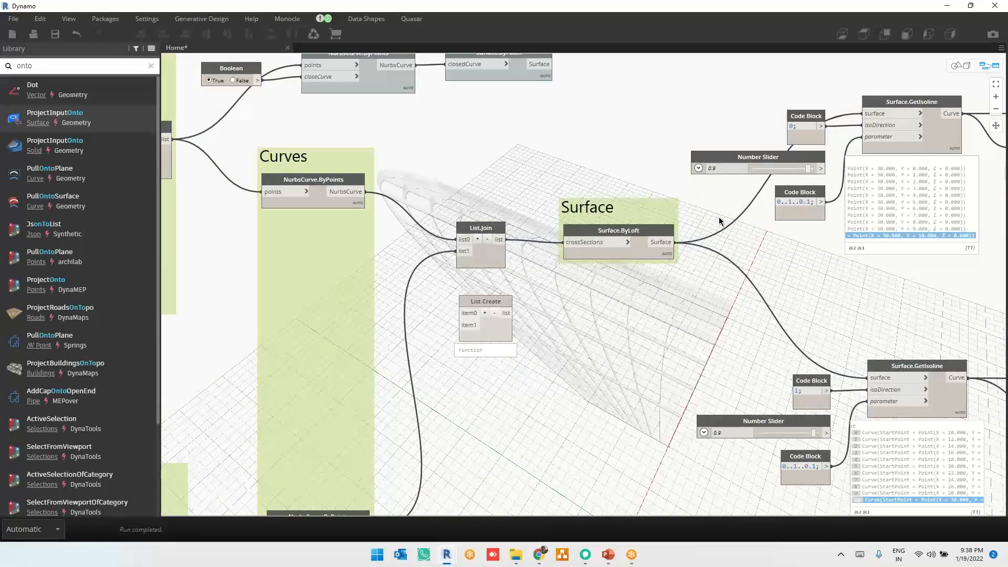
middle_drag(723, 272, 563, 304)
click(435, 293)
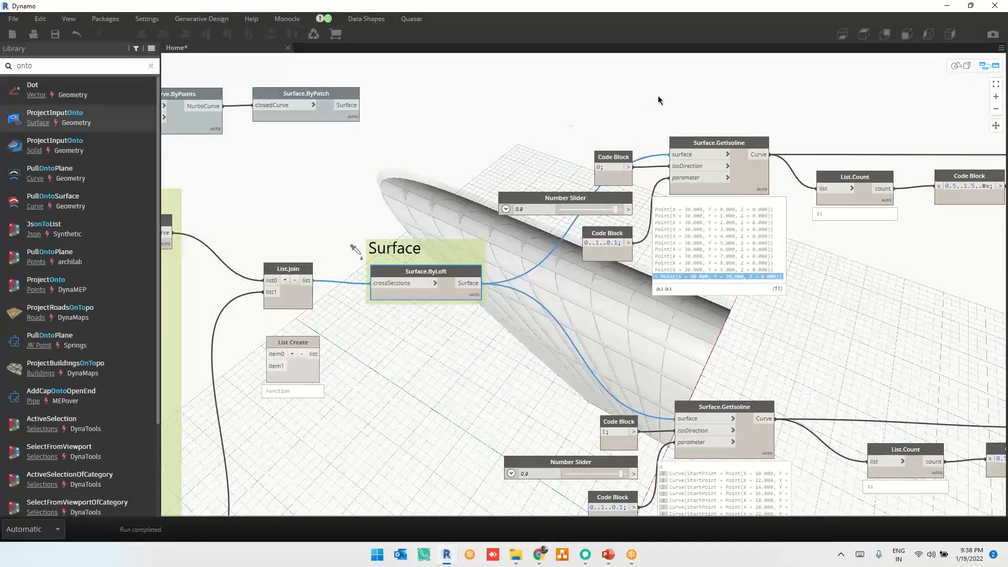
click(860, 198)
click(751, 187)
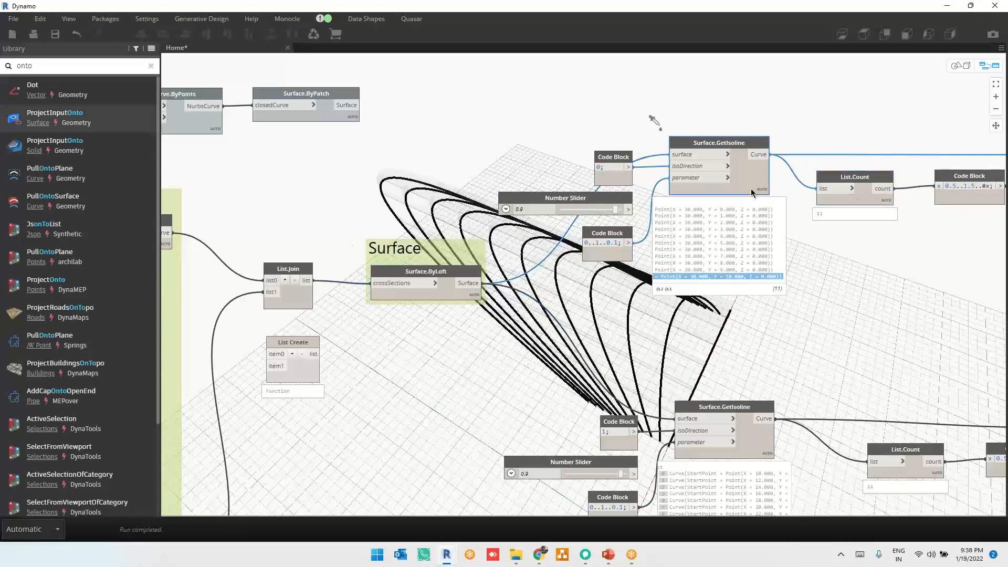
scroll(795, 292, down, 5)
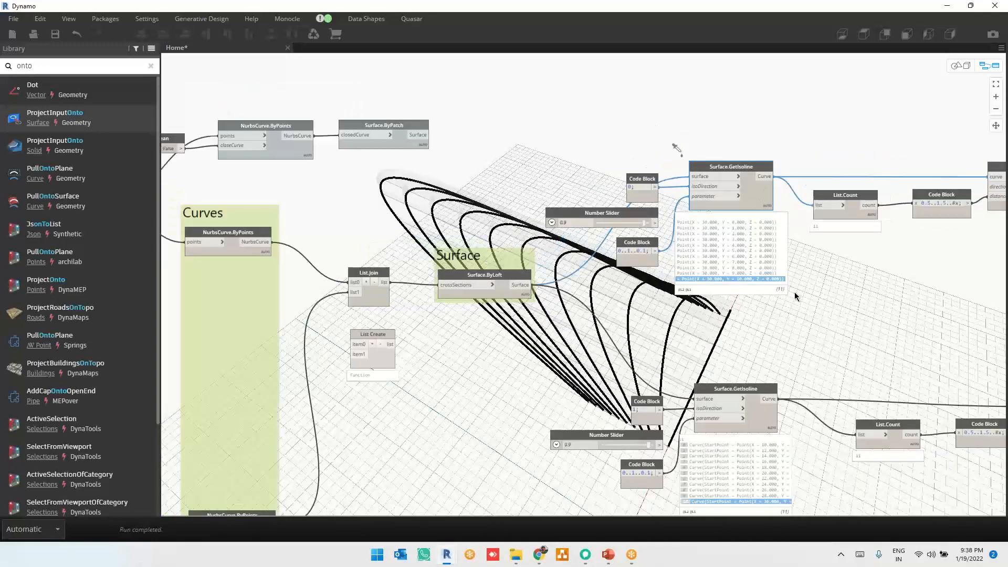
middle_drag(789, 318, 709, 308)
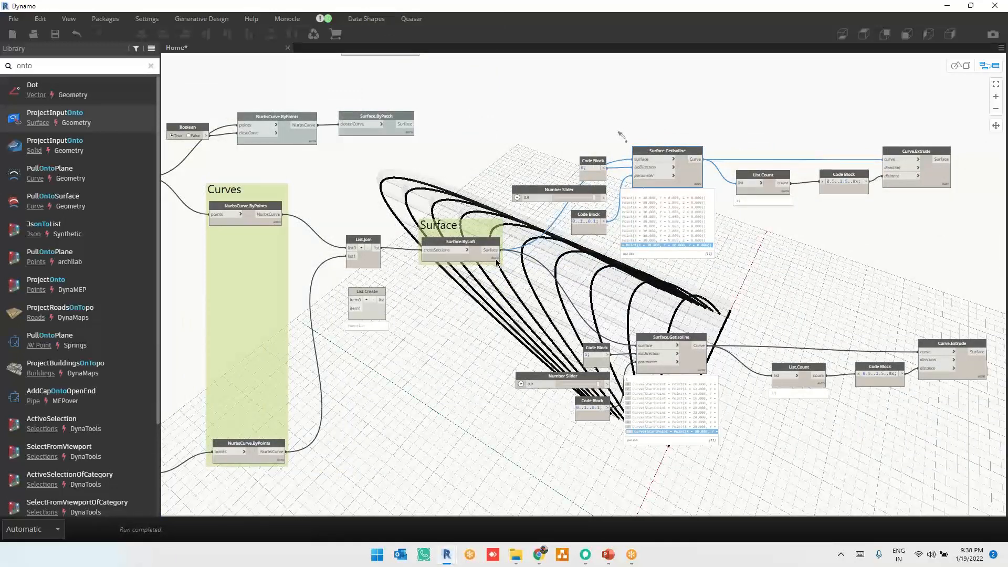
drag(482, 255, 458, 254)
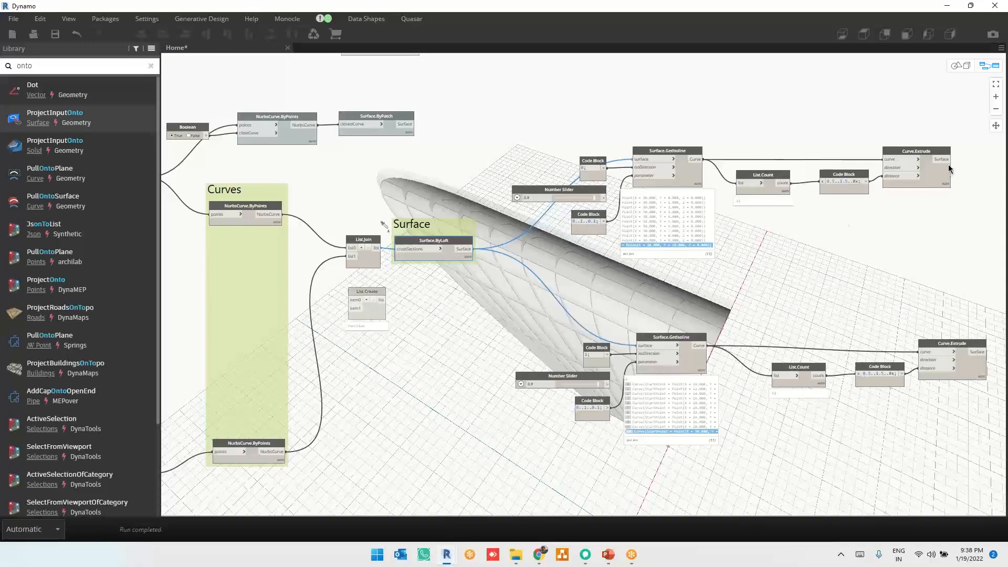
Group both Surface.GetIsoline nodes with their code blocks and number sliders, and title the group Curves
scroll(972, 157, up, 3)
scroll(371, 116, down, 3)
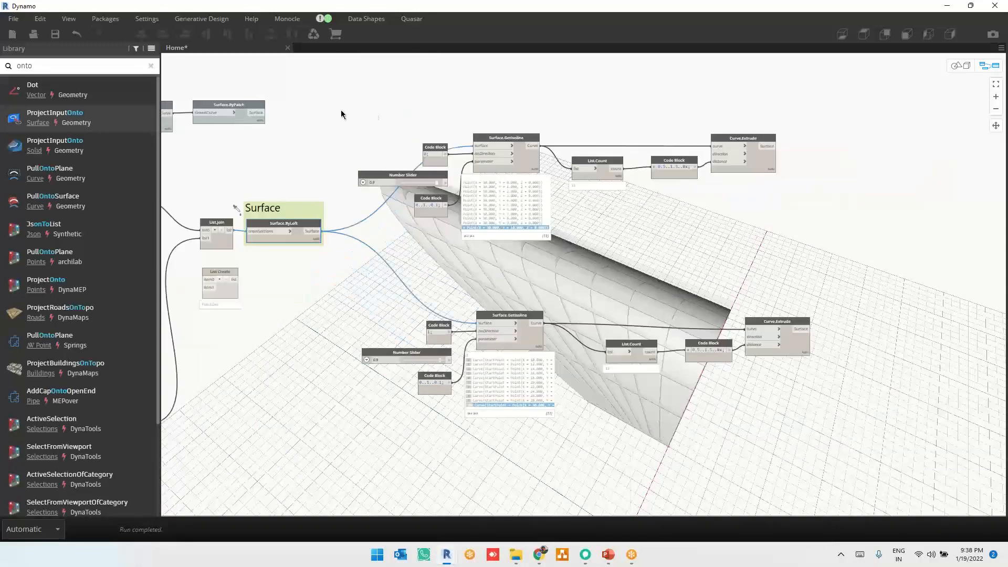
drag(342, 114, 562, 421)
click(660, 239)
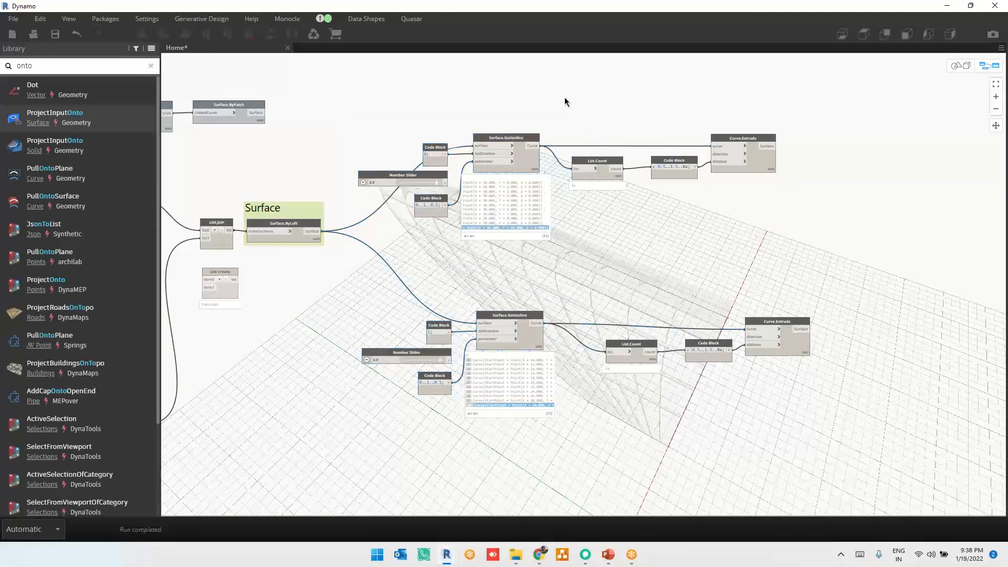
drag(342, 100, 565, 449)
key(ctrl+g)
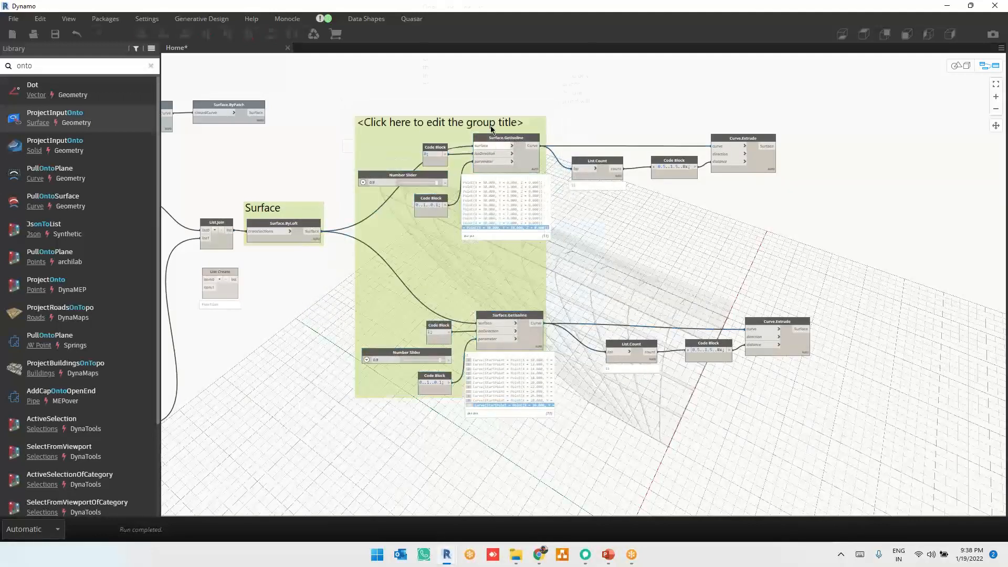
text(S)
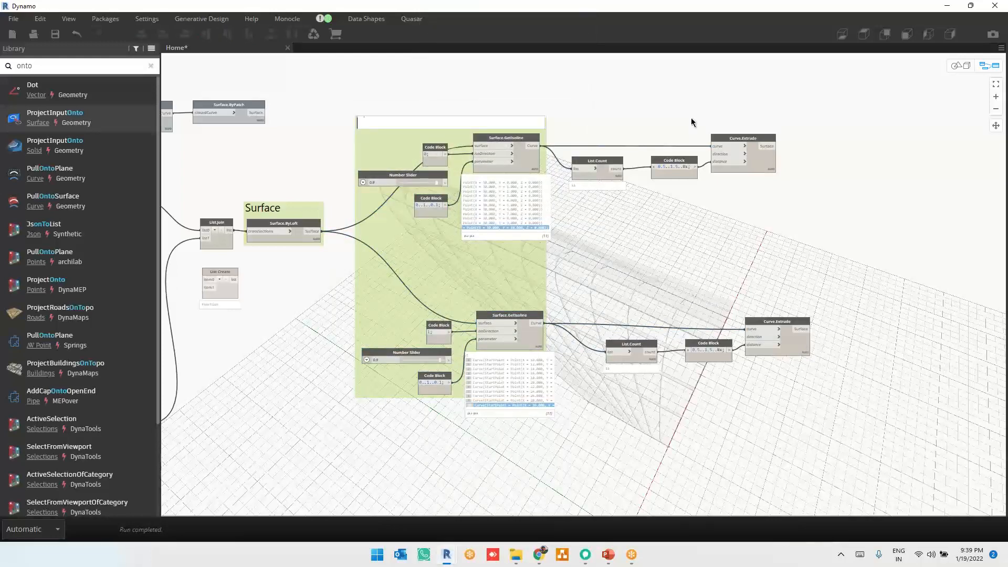
click(687, 111)
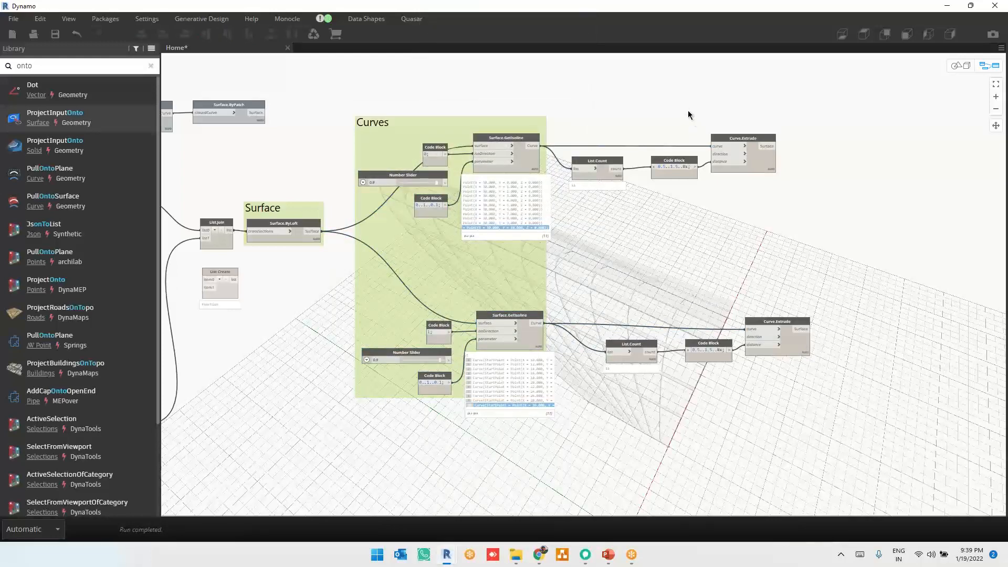
Group the two Curve.Extrude nodes and title the group Surface
scroll(688, 227, up, 2)
drag(708, 95, 843, 405)
middle_drag(863, 343, 720, 324)
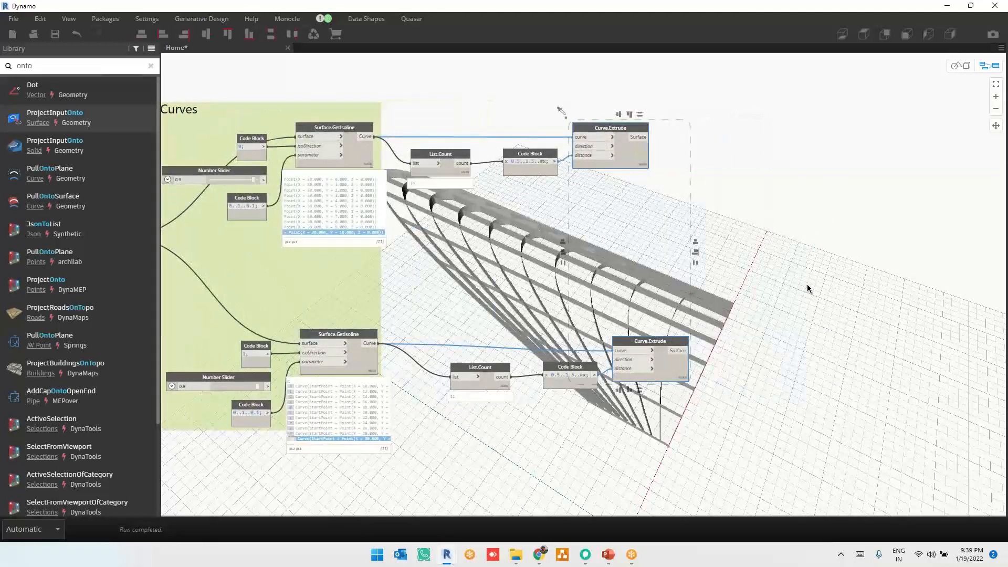
key(ctrl+g)
double_click(634, 112)
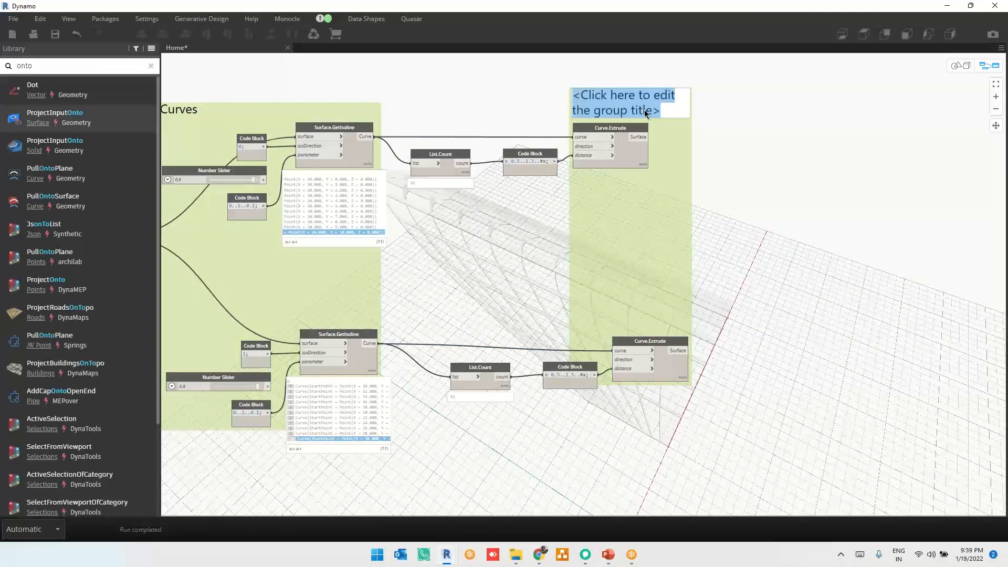
text(Surfa)
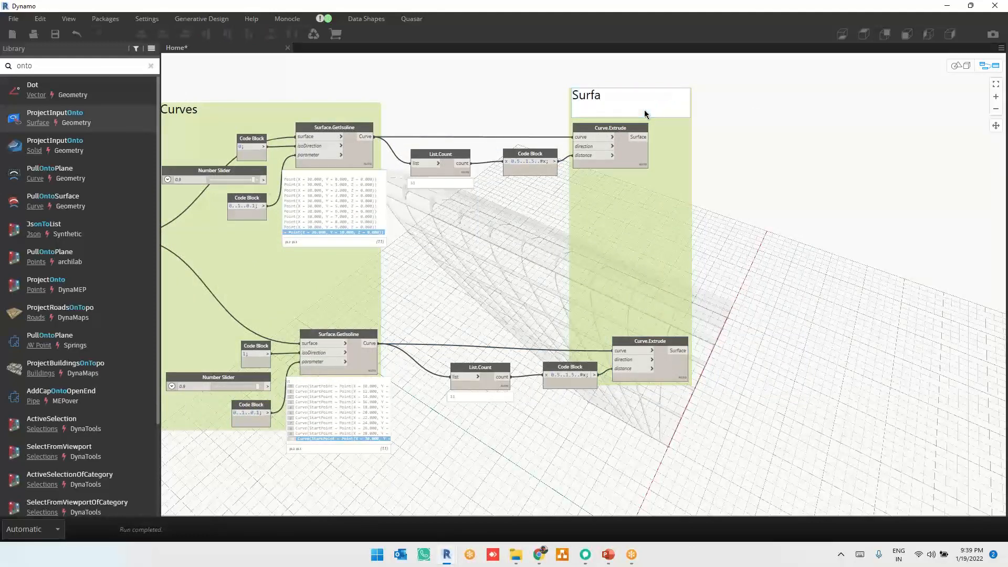
text(ce)
click(761, 200)
Shift the group holding the two Curve.Extrude nodes slightly right and down
mouse_move(671, 209)
mouse_down()
mouse_move(635, 215)
mouse_move(682, 218)
mouse_up()
middle_drag(687, 249, 555, 250)
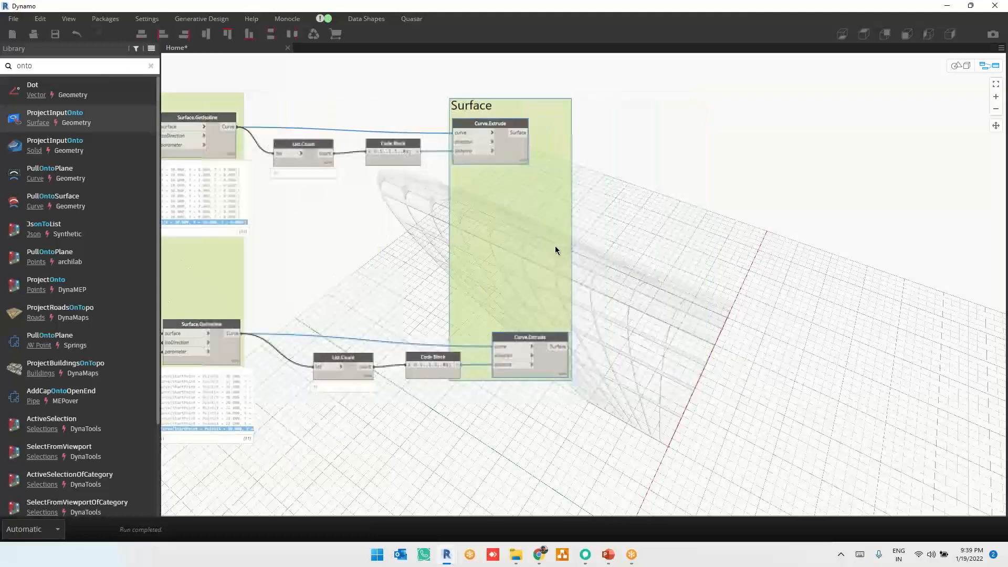
scroll(669, 229, up, 5)
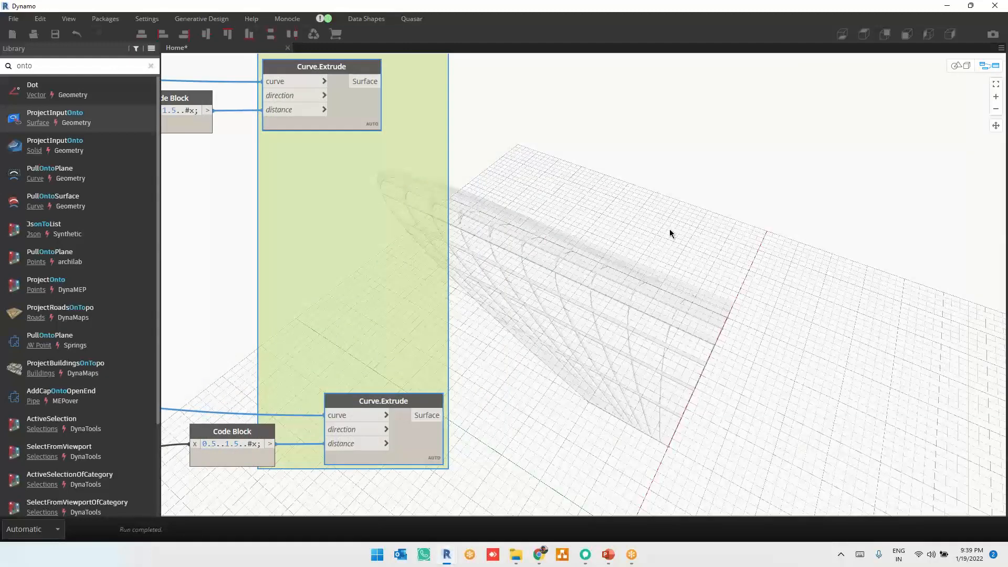
scroll(635, 351, down, 3)
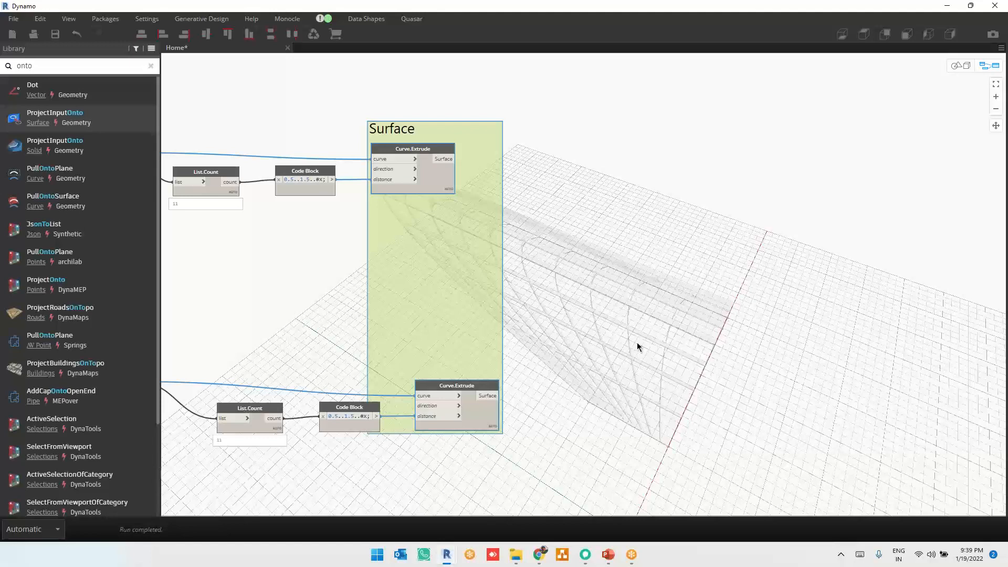
scroll(594, 162, up, 1)
right_click(616, 143)
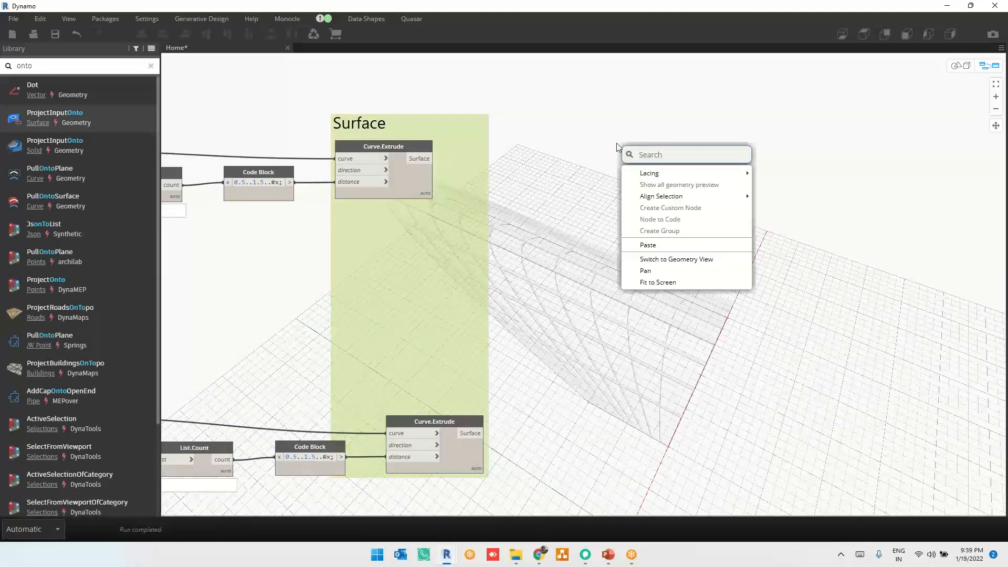
text(po)
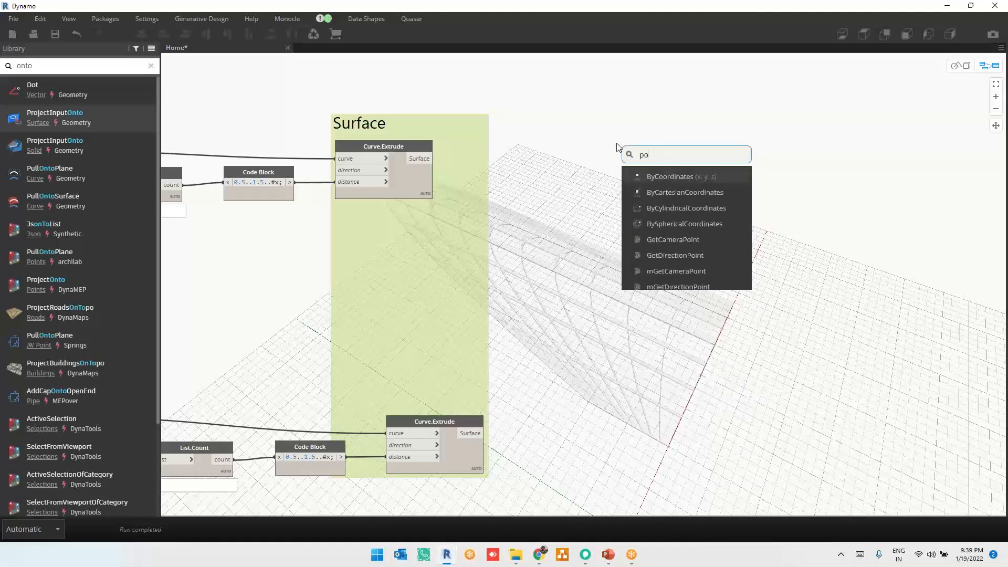
text(lysurface.)
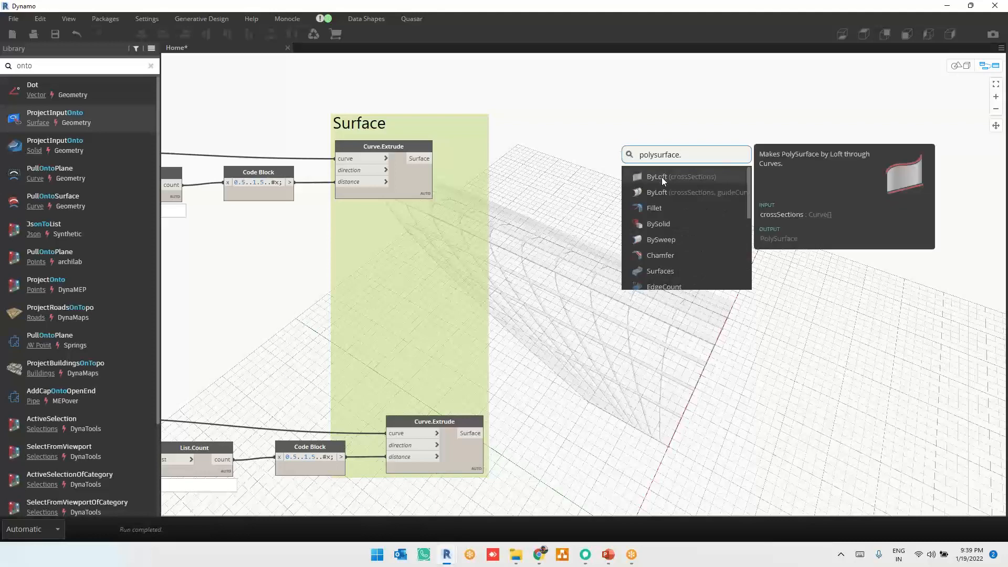
click(749, 104)
Change the range in the code block feeding the lower Curve.Extrude distance to 0.1..1..#x;
middle_drag(520, 401, 674, 300)
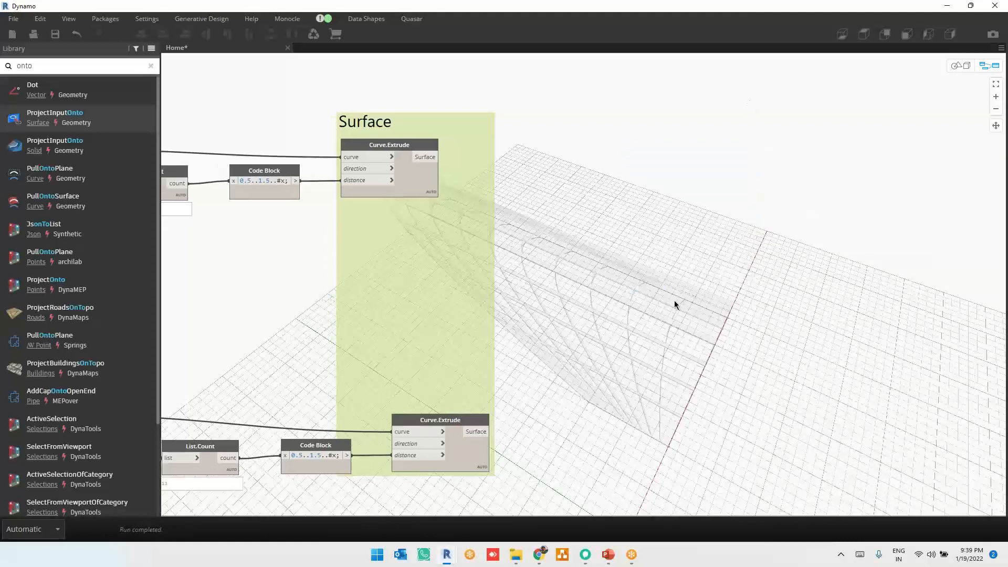
scroll(374, 415, up, 5)
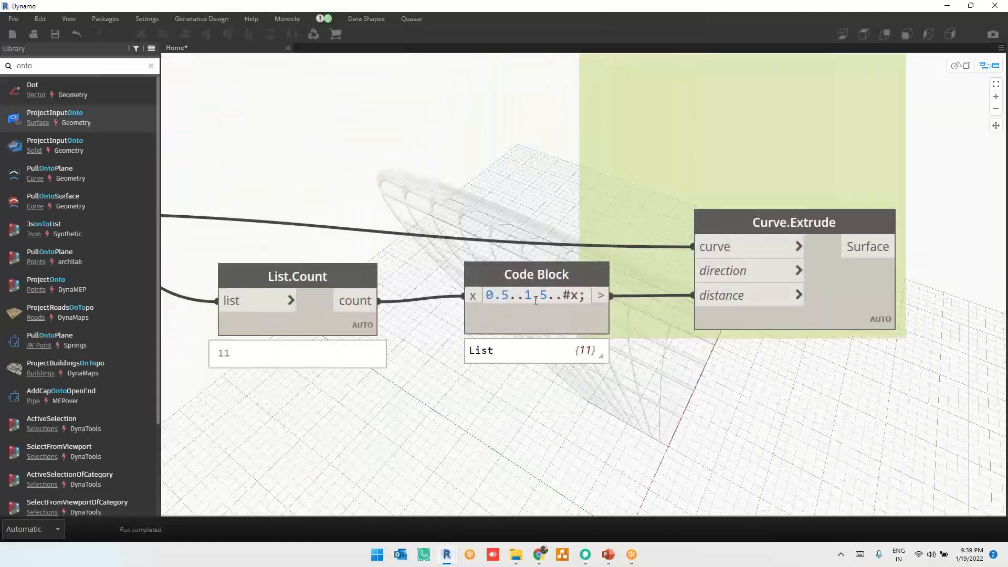
double_click(543, 296)
text(1)
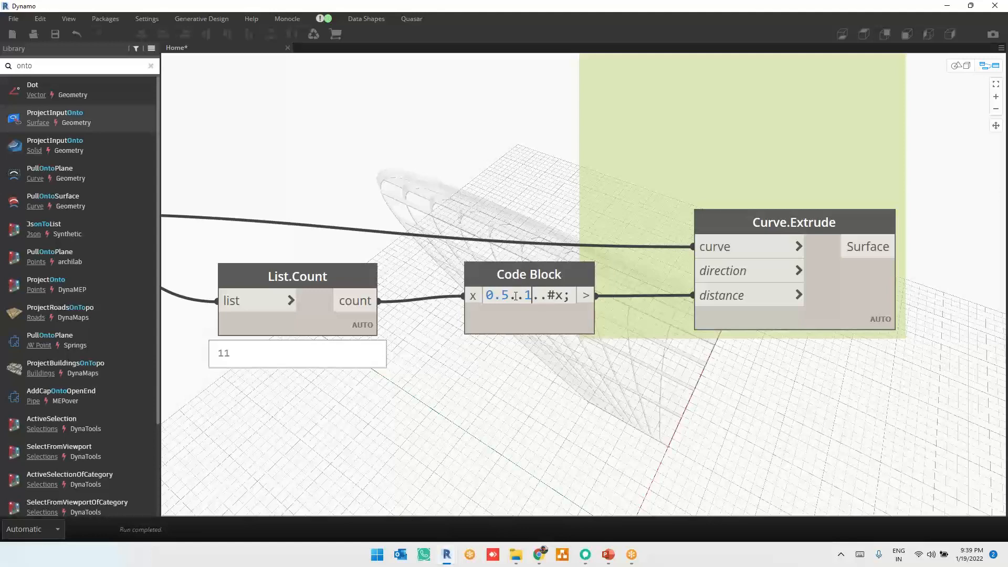
key(BackSpace)
text(1)
click(497, 364)
middle_drag(630, 409, 588, 406)
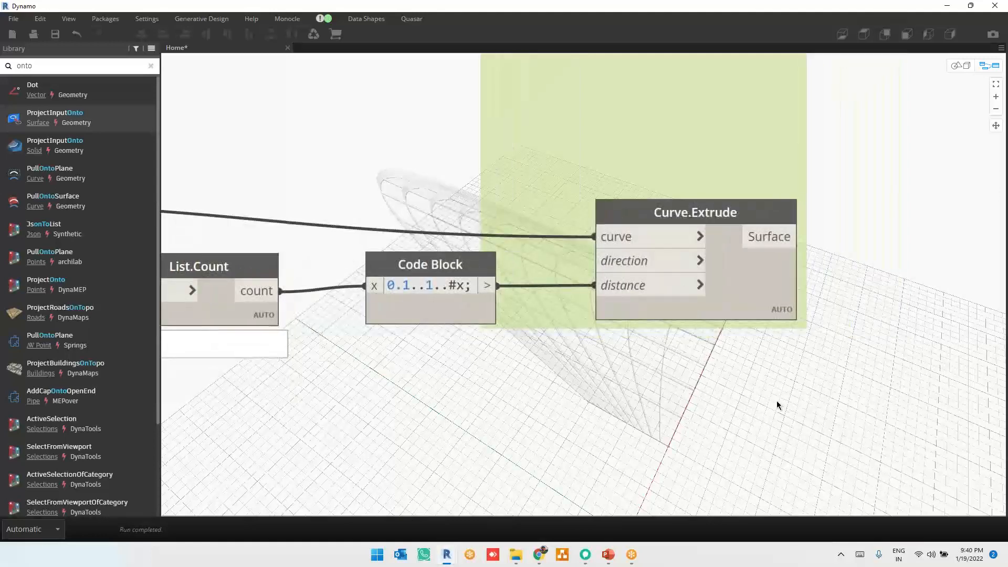
middle_drag(777, 402, 651, 453)
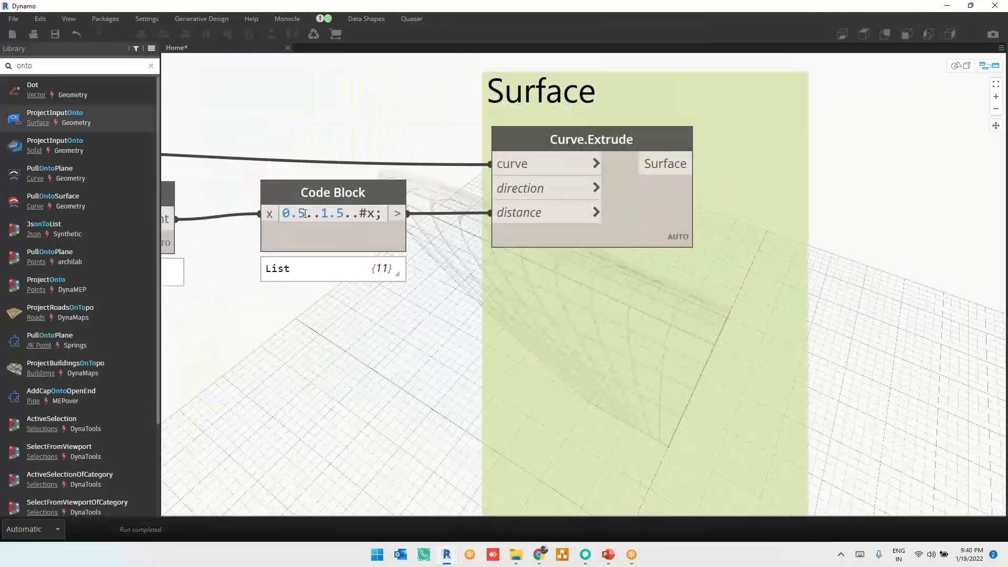
Change the range in the code block feeding the upper Curve.Extrude distance to 0.1..1..#x;
double_click(302, 213)
text(1)
double_click(338, 212)
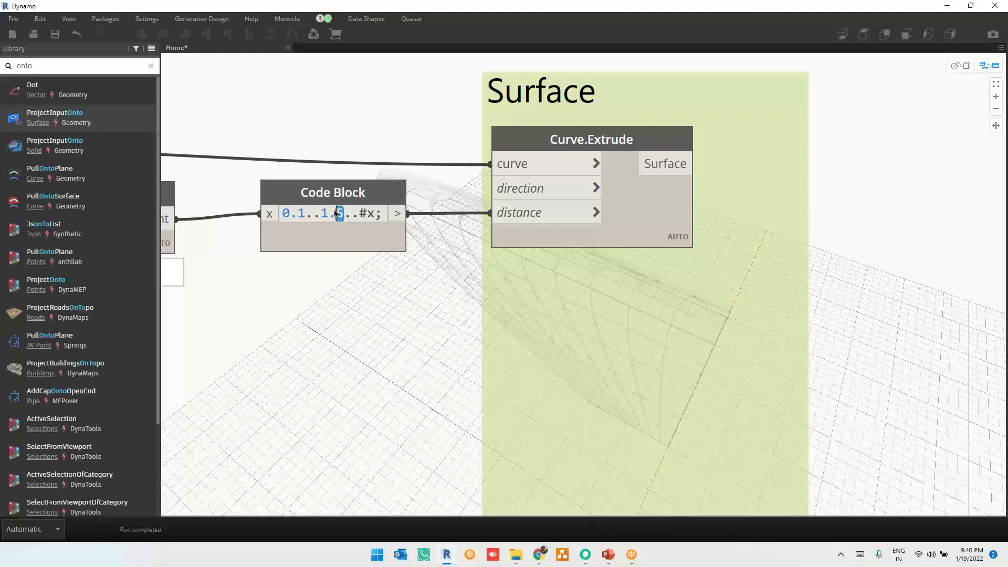
key(BackSpace)
key(BackSpace)
click(336, 334)
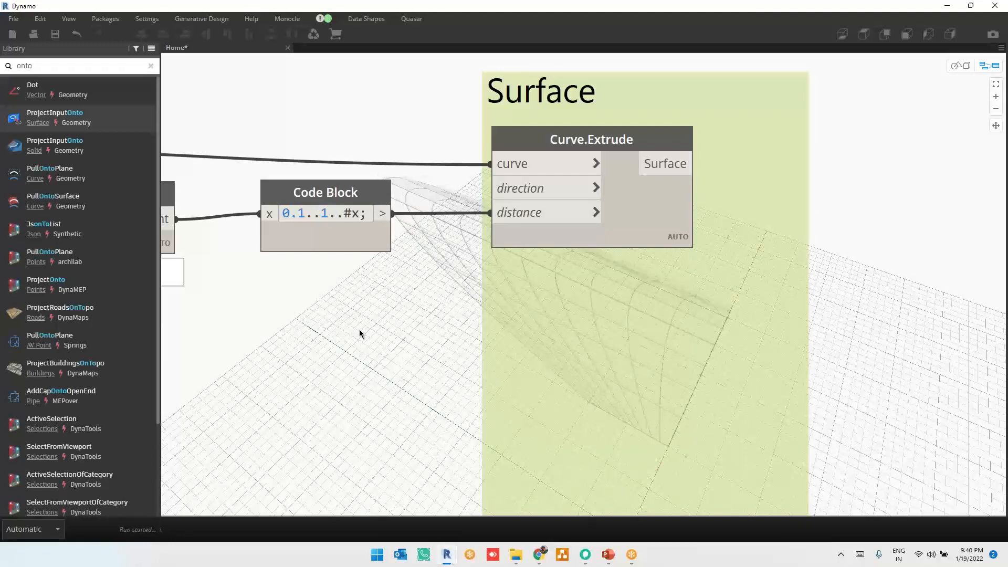
Examine the progressively deepening ribs on the lofted surface in the 3D view
middle_drag(711, 375, 179, 197)
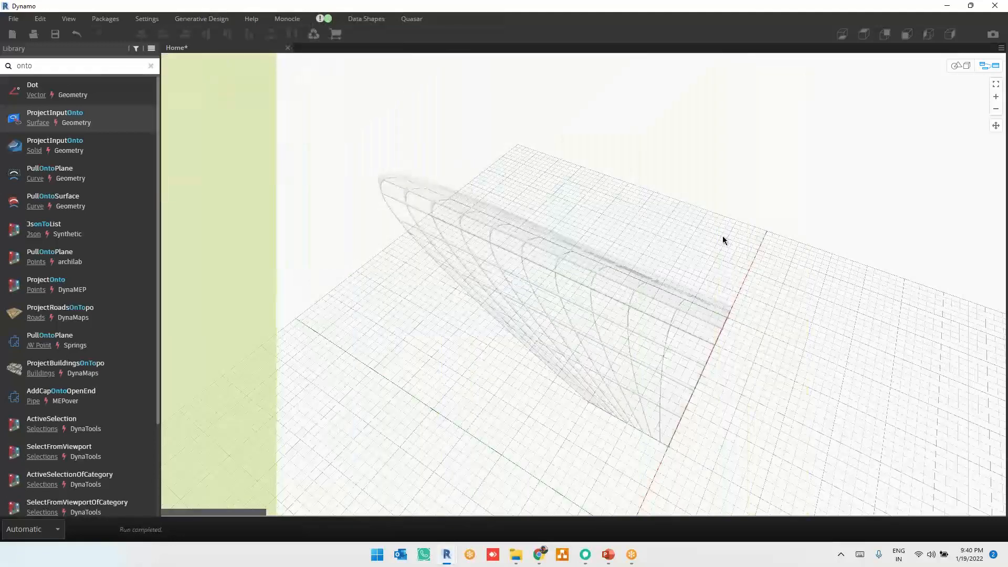
key(ctrl+b)
right_drag(697, 315, 691, 302)
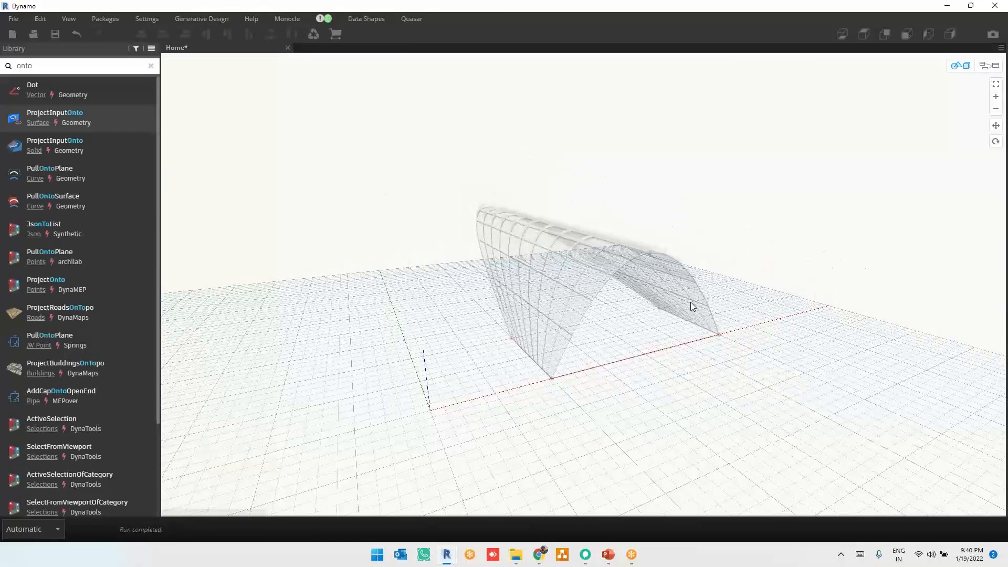
mouse_move(651, 336)
right_down()
mouse_move(614, 337)
mouse_move(645, 340)
right_up()
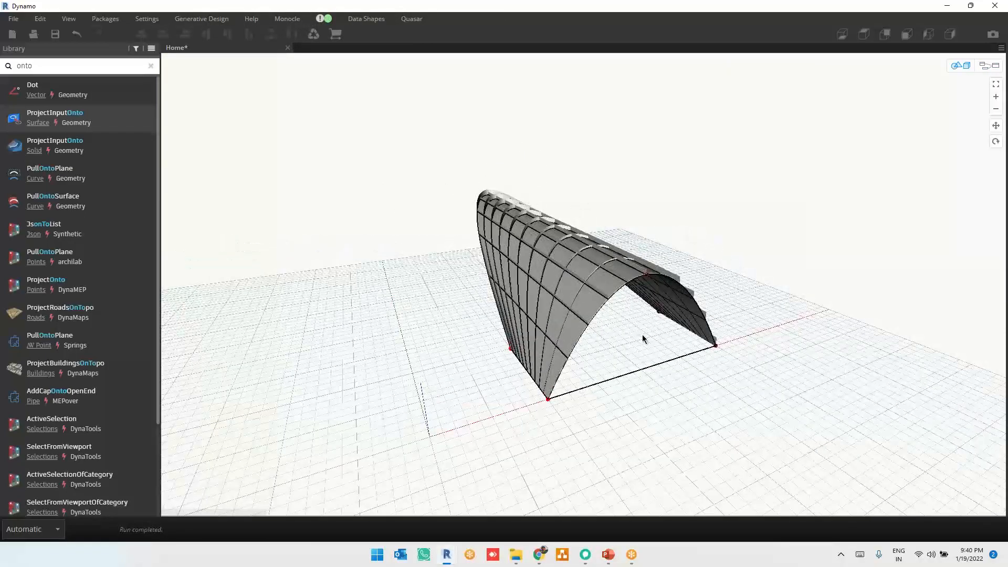
key(ctrl+b)
click(468, 214)
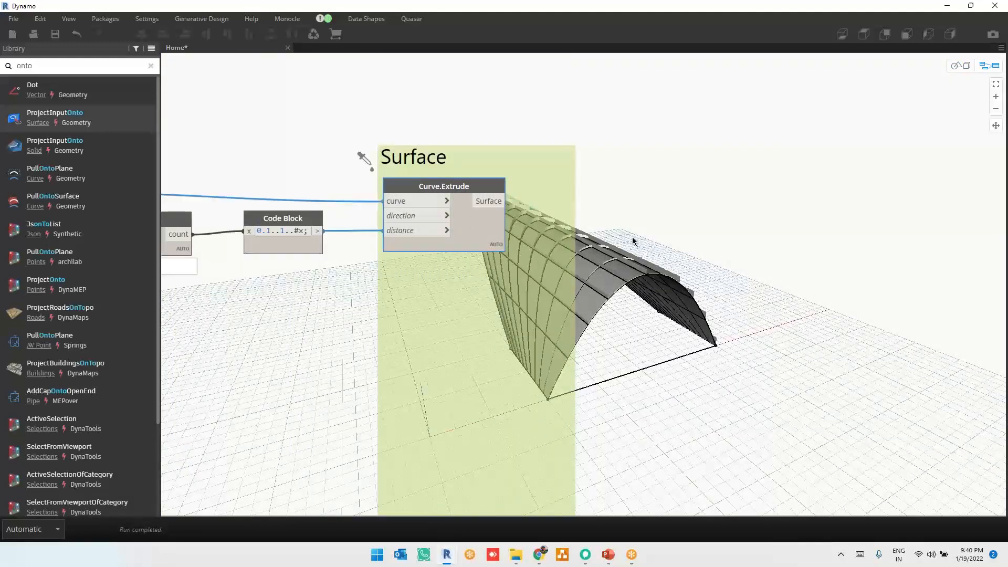
middle_drag(793, 187, 684, 190)
right_click(684, 190)
click(656, 171)
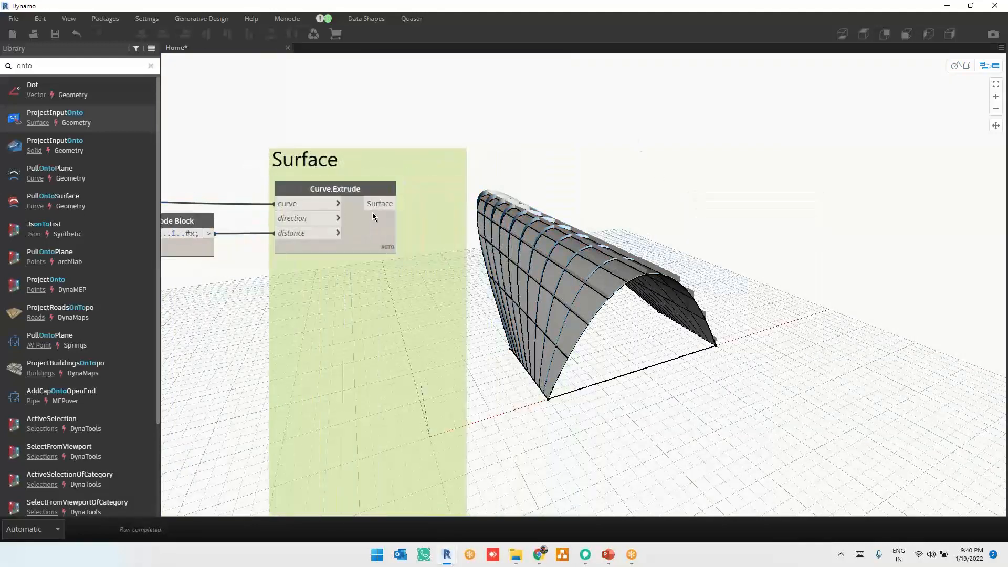
Highlight surfaces 0 to 5 in the upper Curve.Extrude node's output list and examine the matching ribs up close
mouse_move(385, 262)
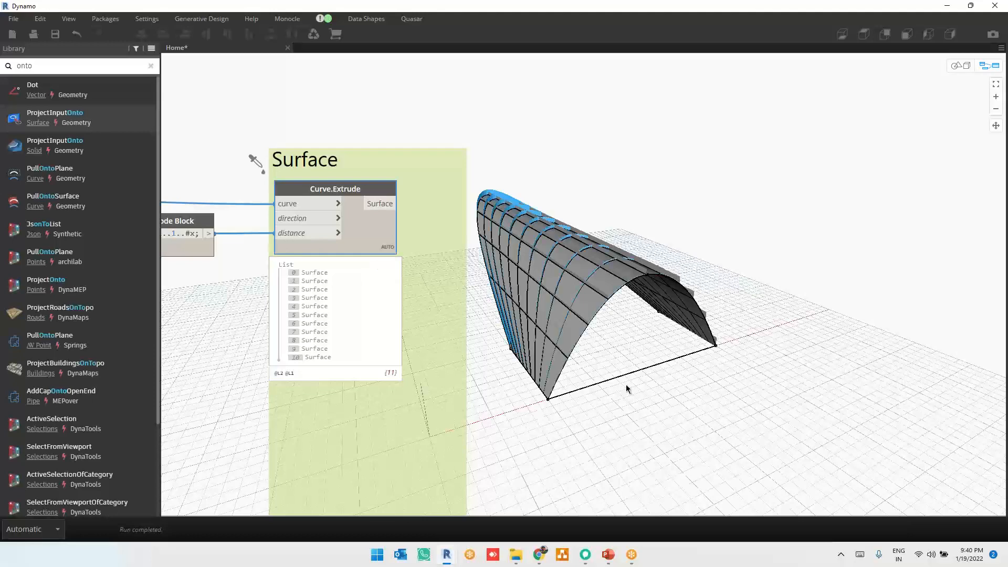
scroll(644, 402, up, 3)
scroll(644, 402, down, 1)
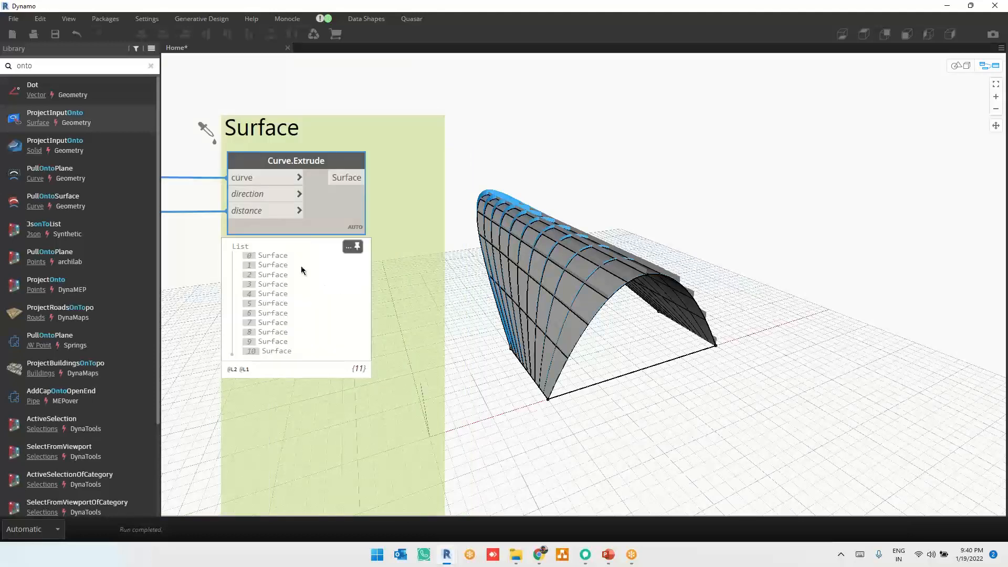
click(280, 257)
click(280, 266)
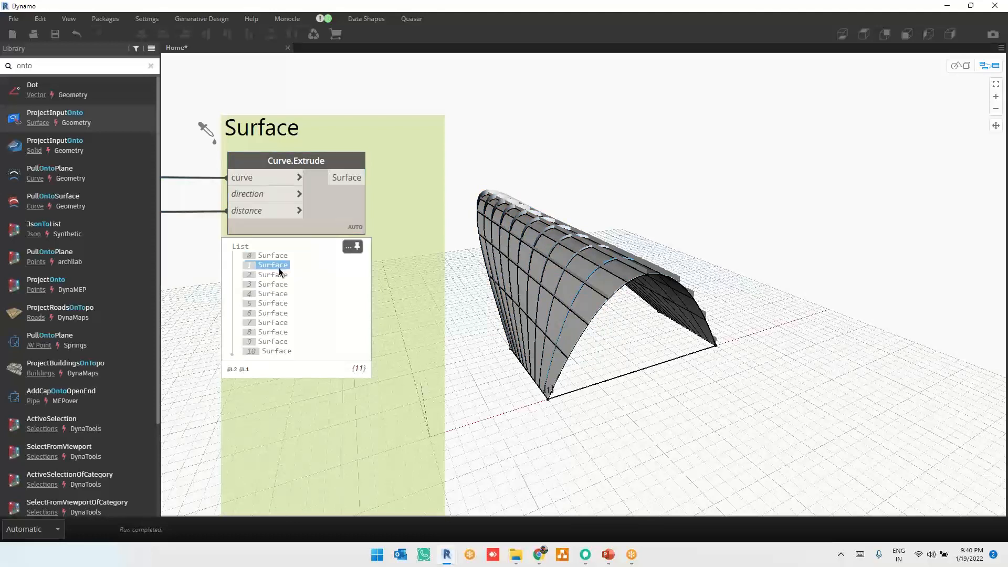
click(280, 275)
click(280, 284)
click(280, 294)
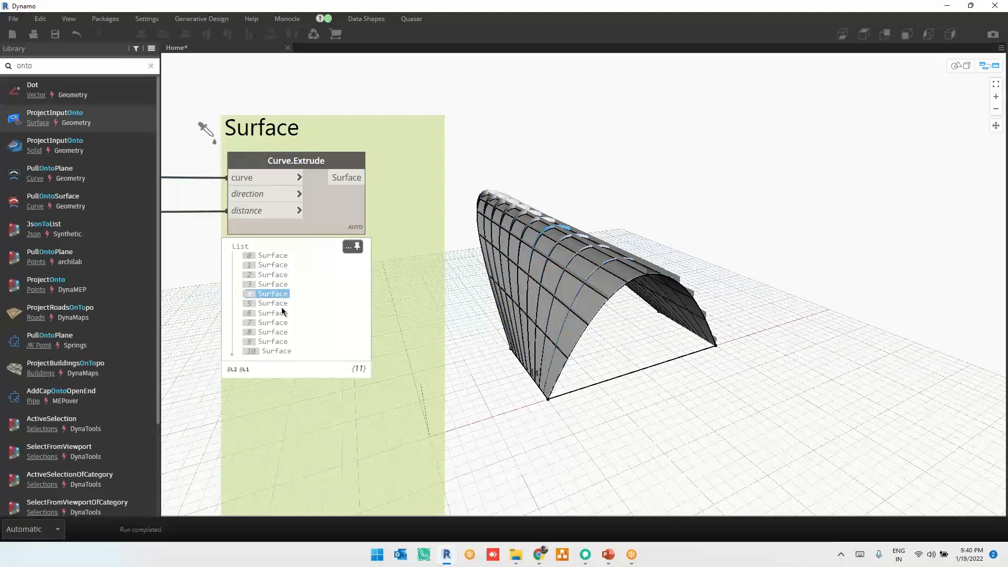
click(280, 303)
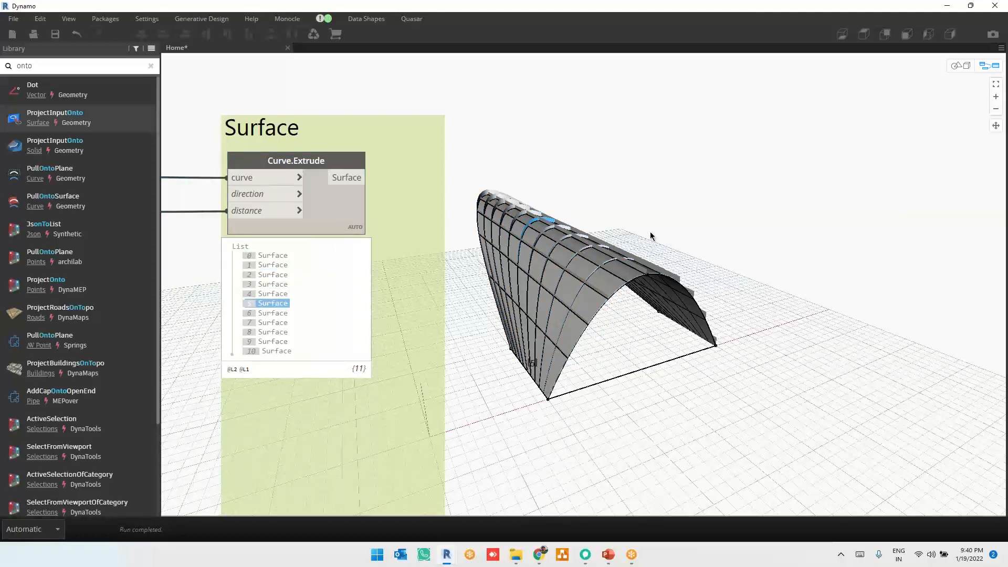
key(ctrl+b)
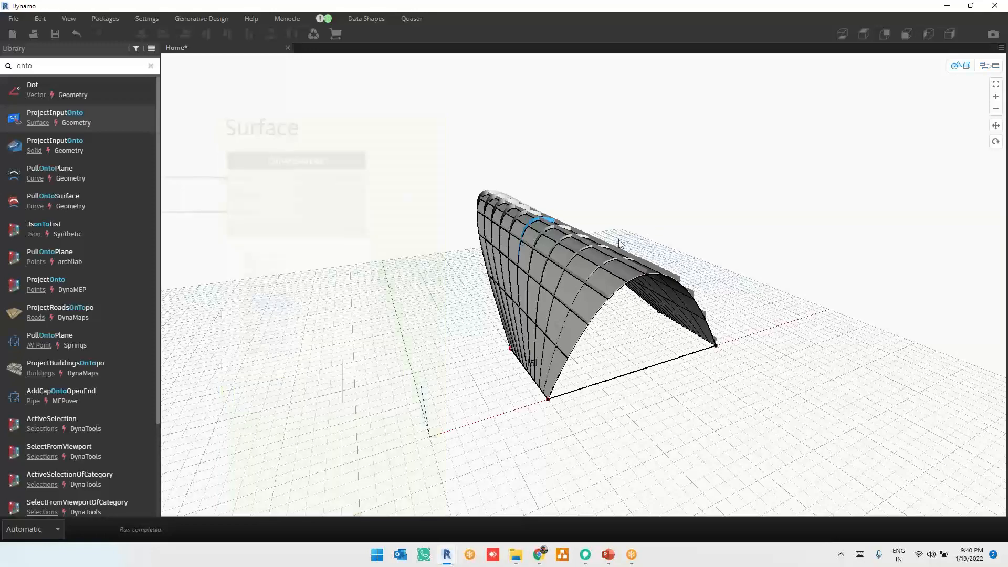
right_drag(576, 268, 751, 263)
scroll(645, 295, up, 6)
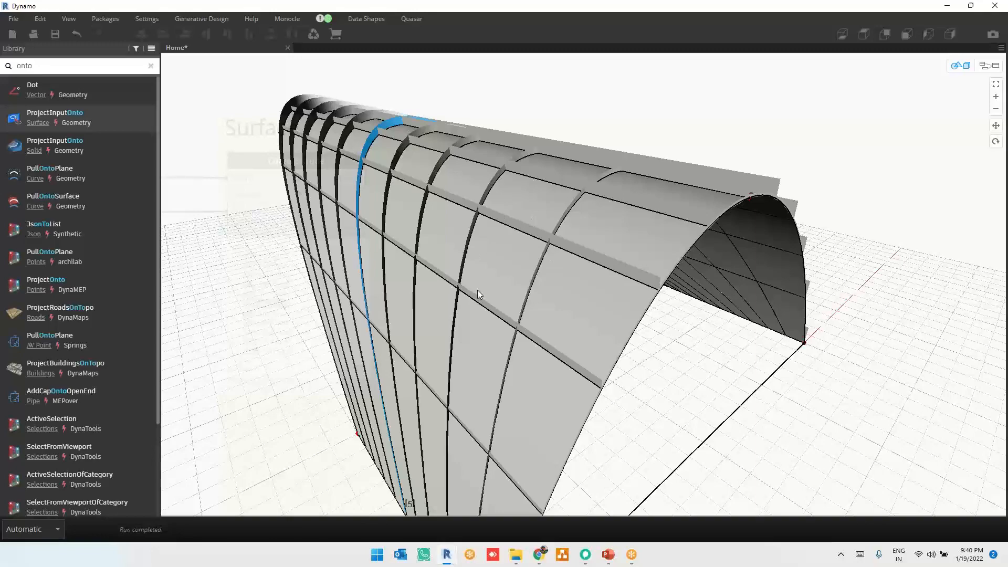
scroll(477, 292, down, 4)
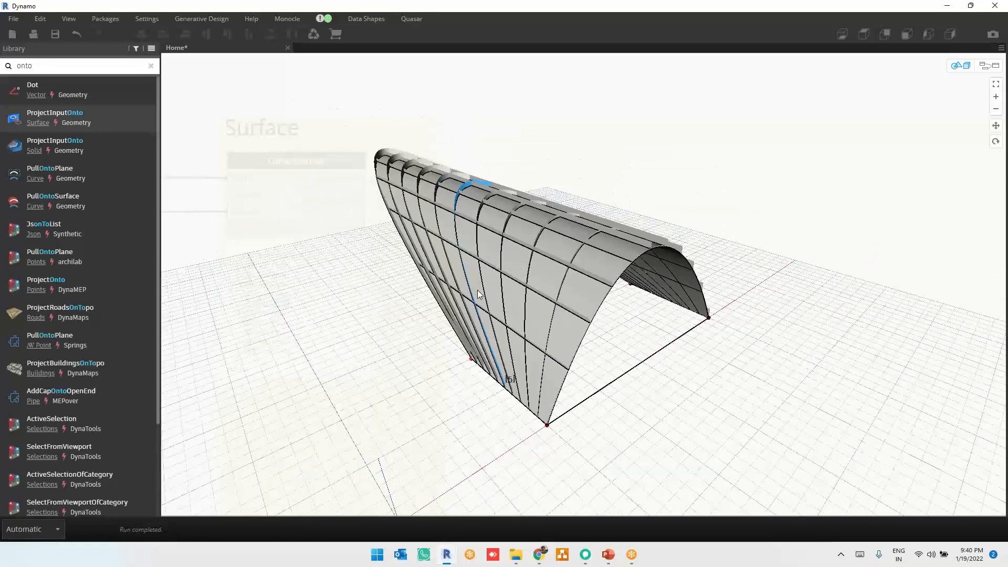
key(ctrl+b)
scroll(553, 257, down, 3)
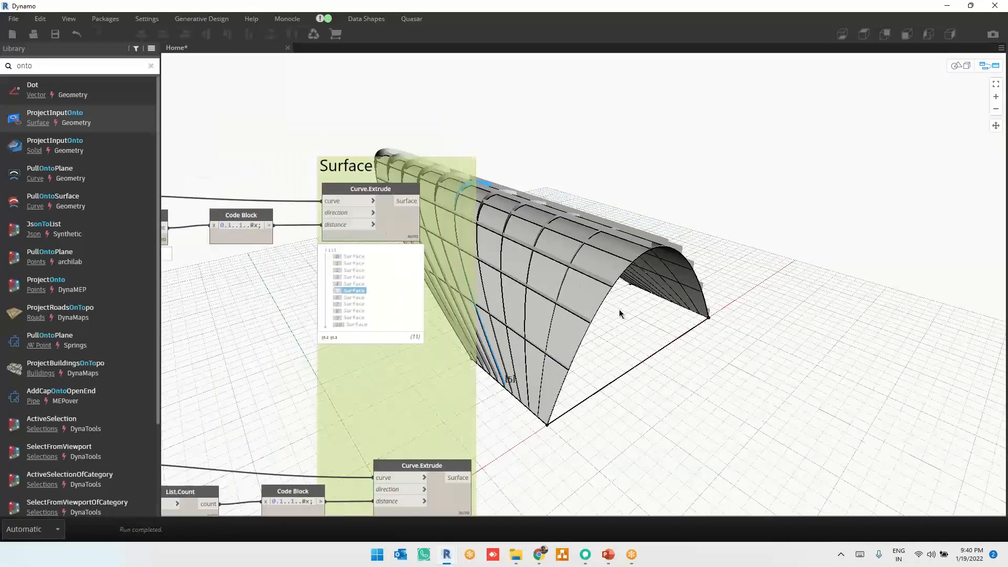
Add a PolySurface.ByJoinedSurfaces node beside the Surface group and feed it the upper Curve.Extrude node's Surface output
right_click(617, 168)
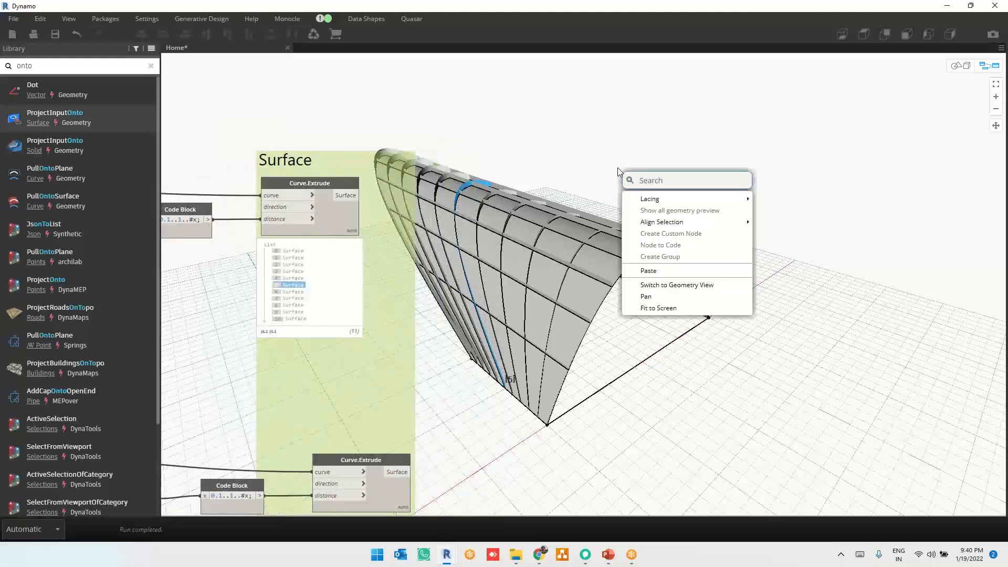
text(sur)
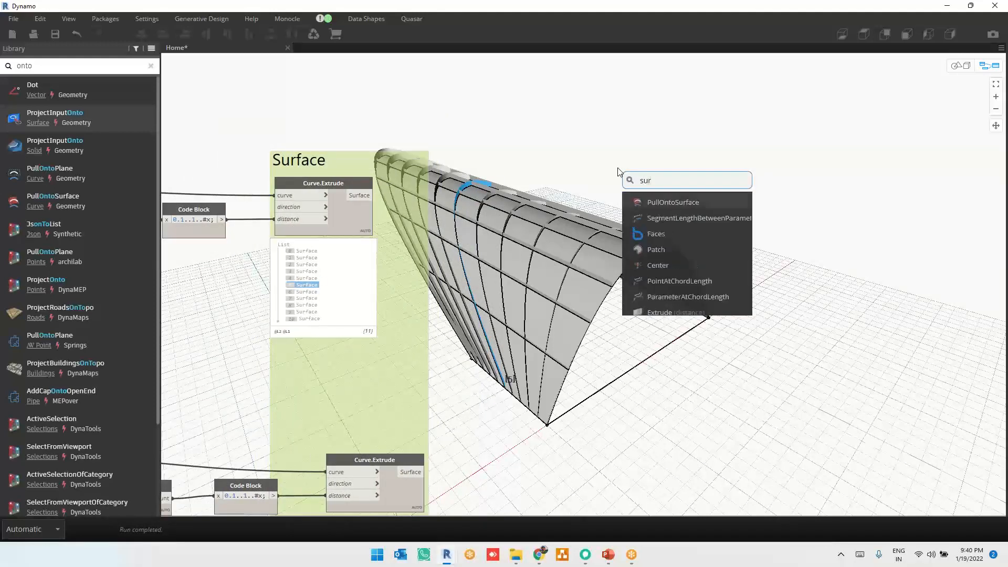
text(face.)
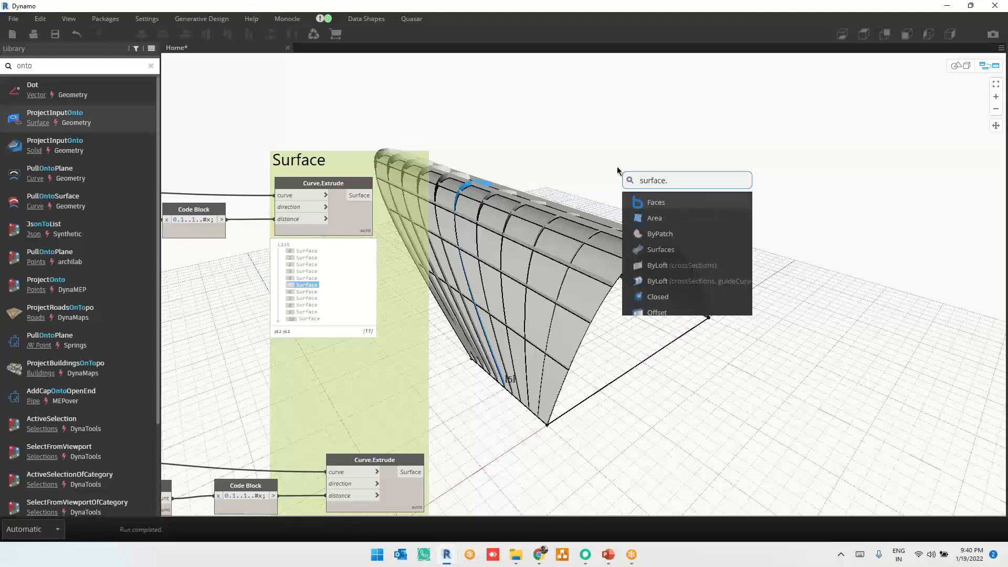
key(Home)
text(p)
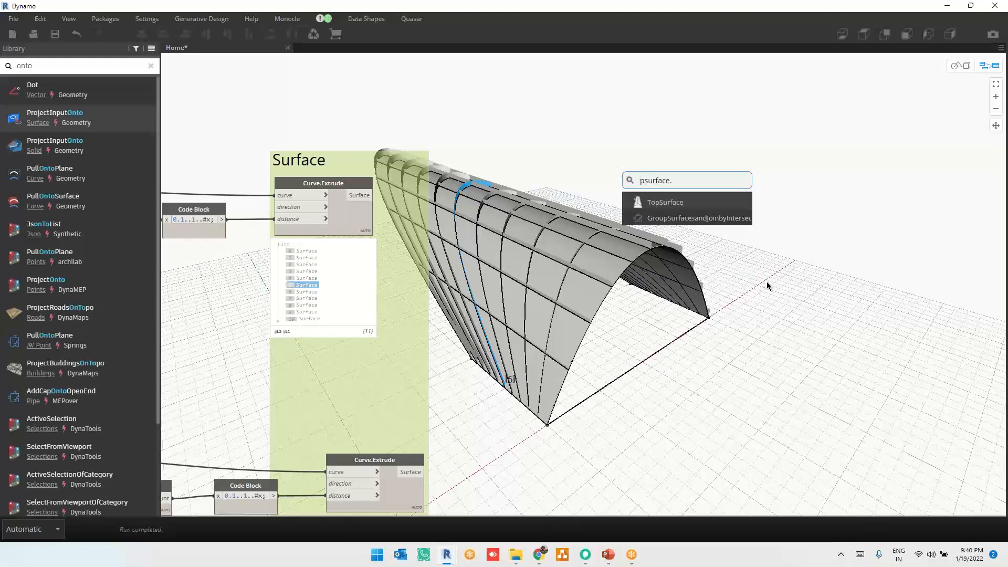
text(oly)
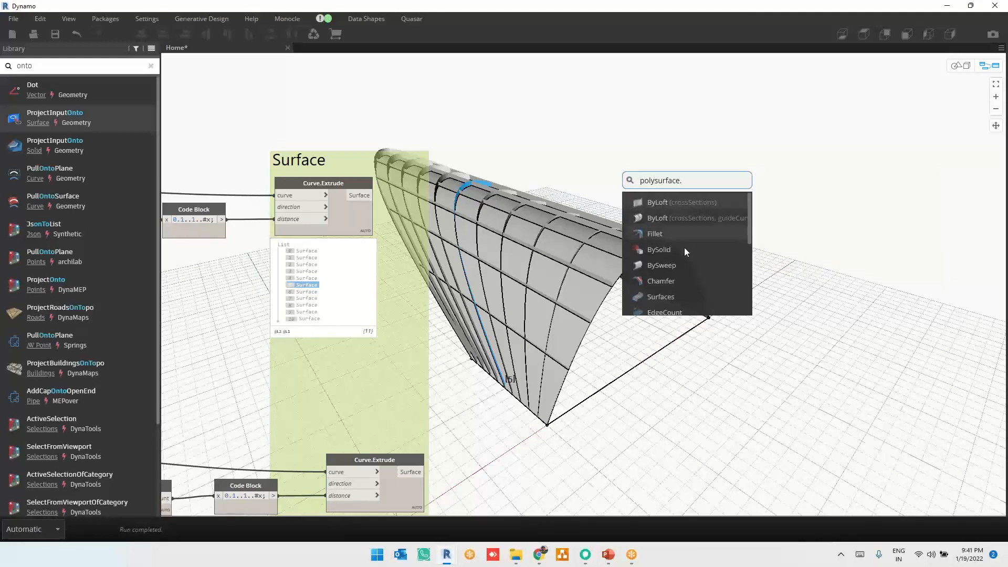
scroll(685, 253, down, 1)
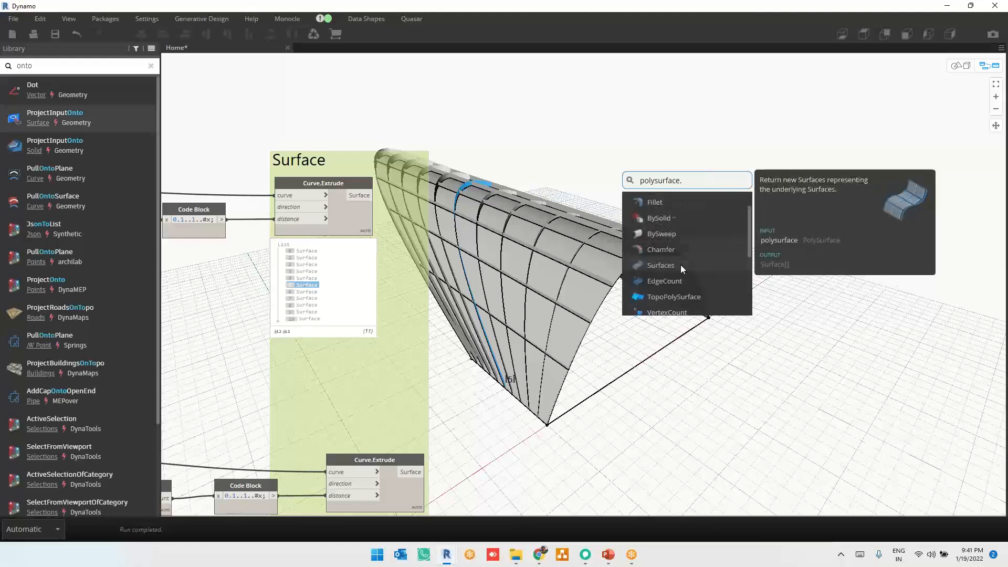
scroll(680, 265, down, 3)
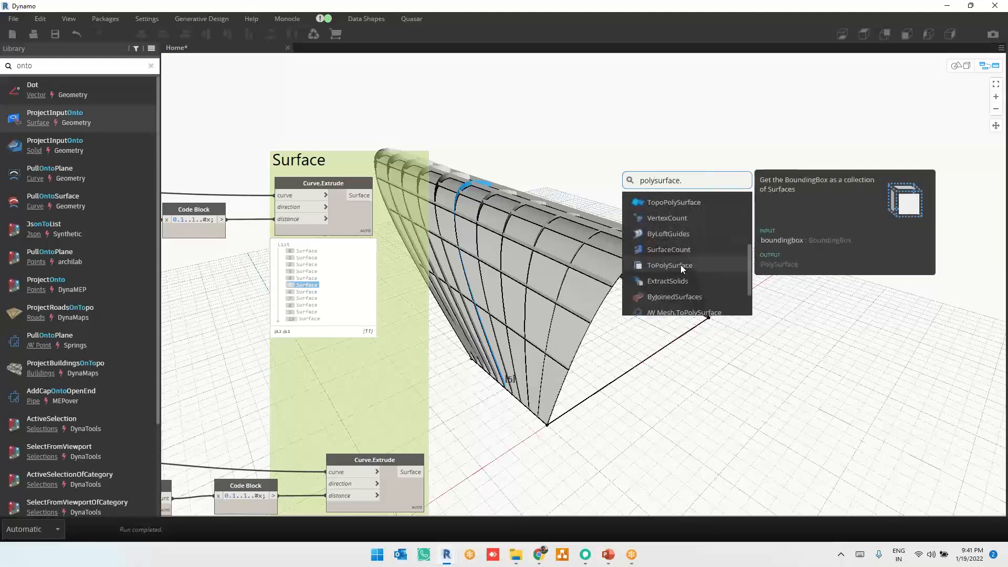
scroll(680, 264, down, 1)
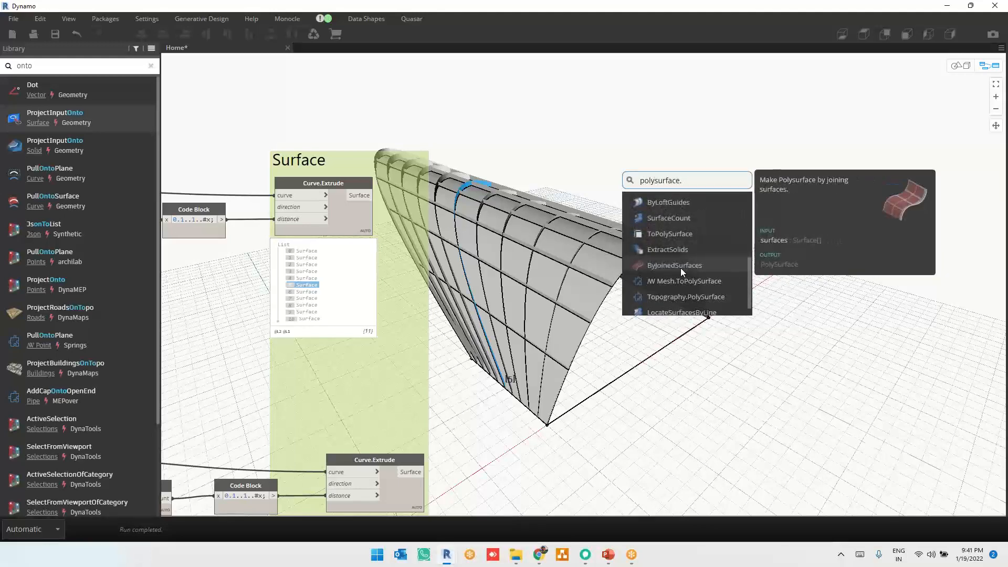
click(680, 267)
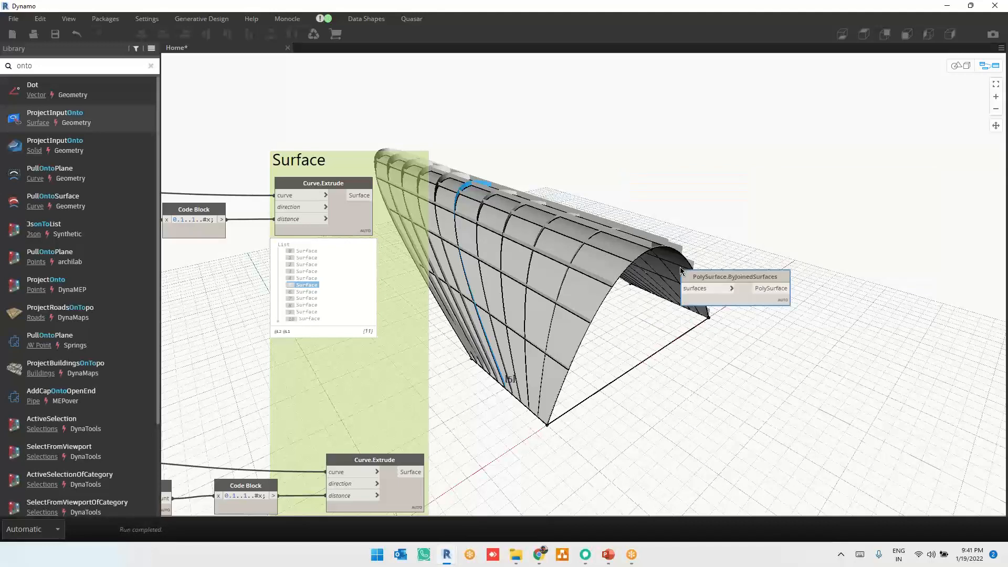
drag(372, 195, 731, 294)
drag(672, 270, 547, 184)
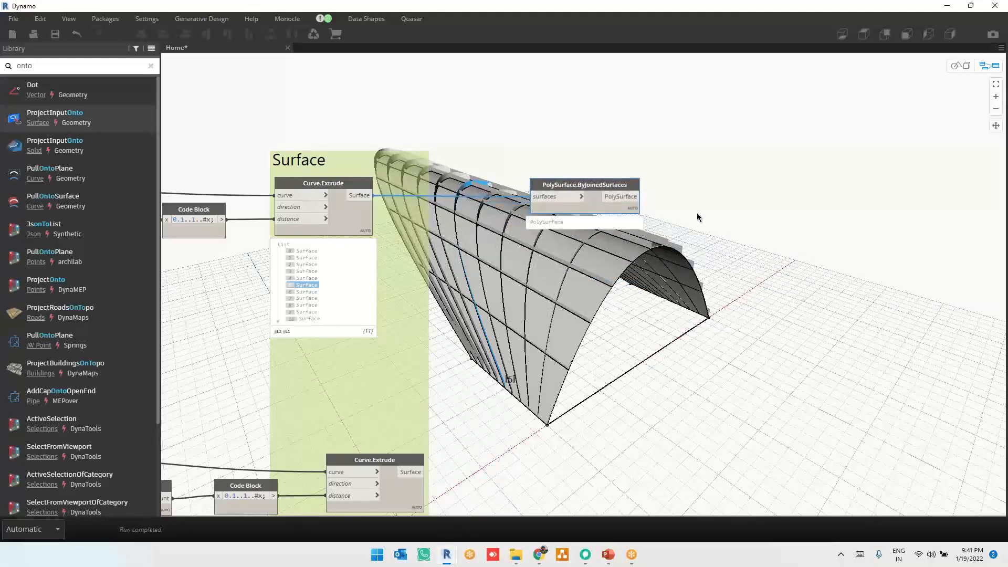
Hide the upper Curve.Extrude node's geometry preview and highlight the joined polysurface from the new node's output
click(461, 173)
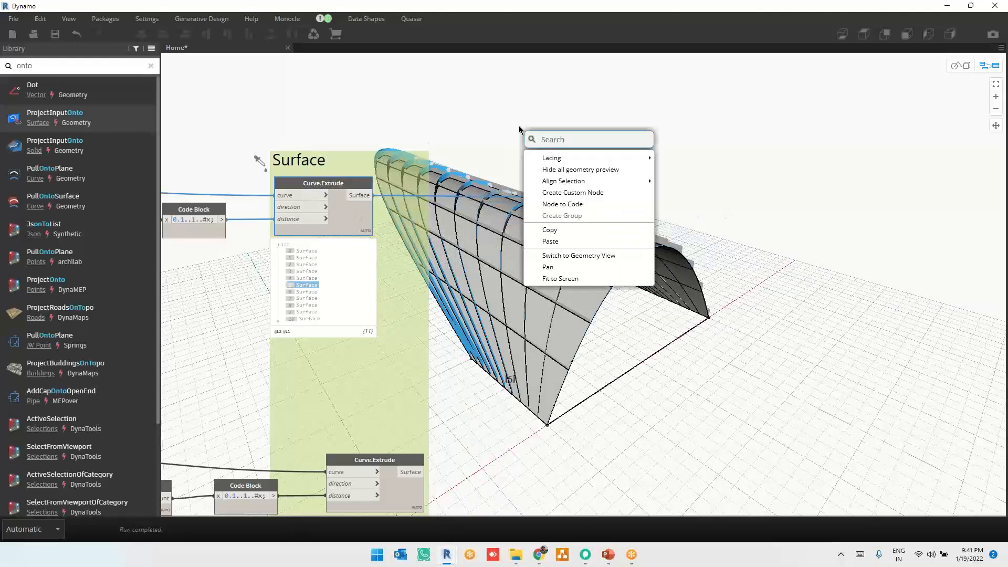
right_click(519, 127)
click(566, 171)
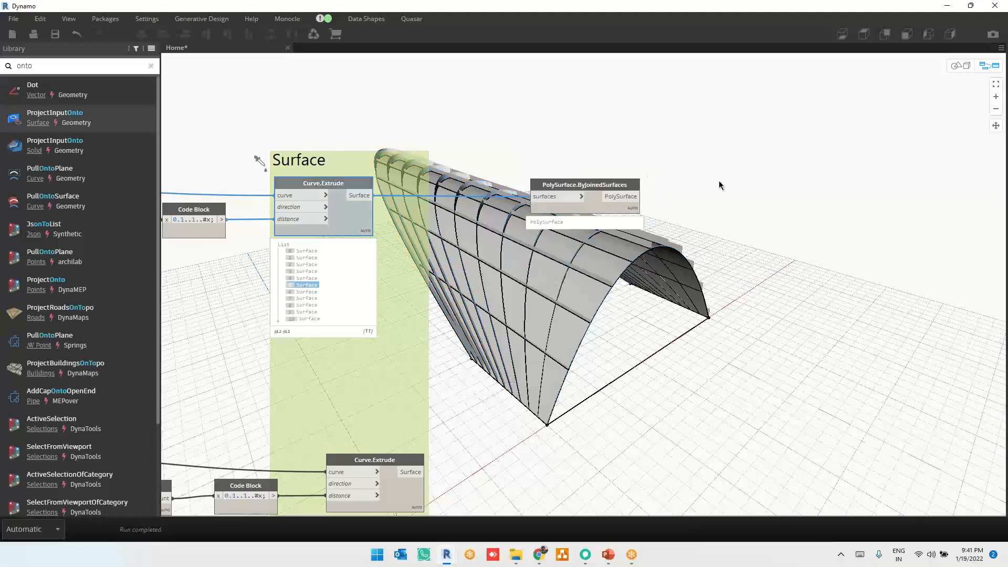
click(596, 200)
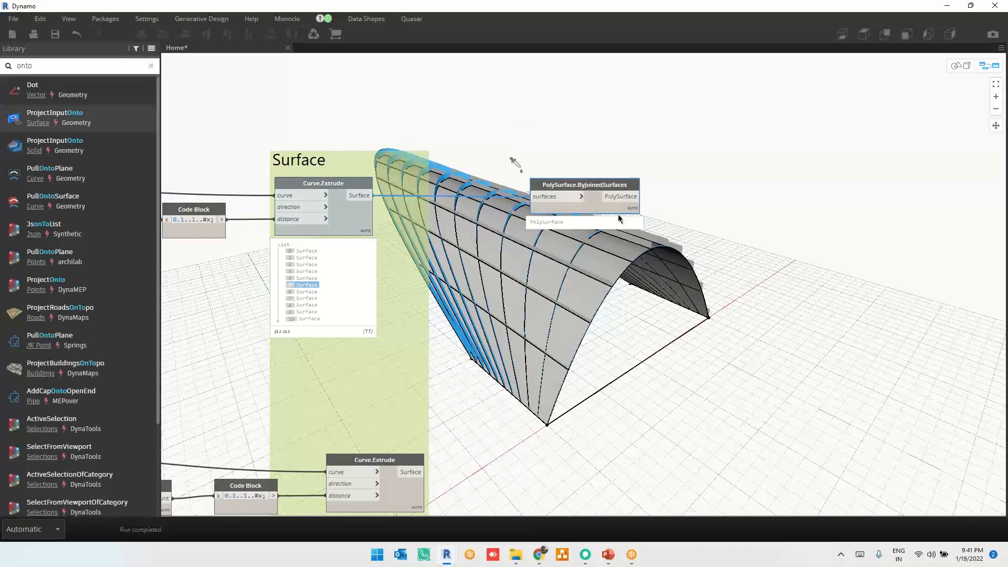
double_click(550, 222)
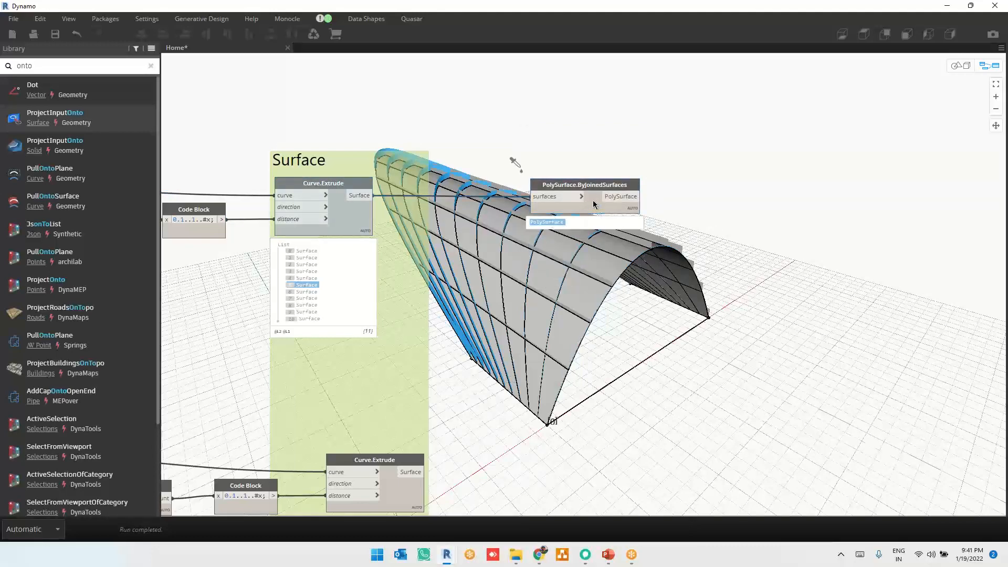
Duplicate the PolySurface.ByJoinedSurfaces node for the lower Curve.Extrude's Surface output, and turn off that Curve.Extrude node's preview
drag(594, 205, 589, 211)
key(ctrl+v)
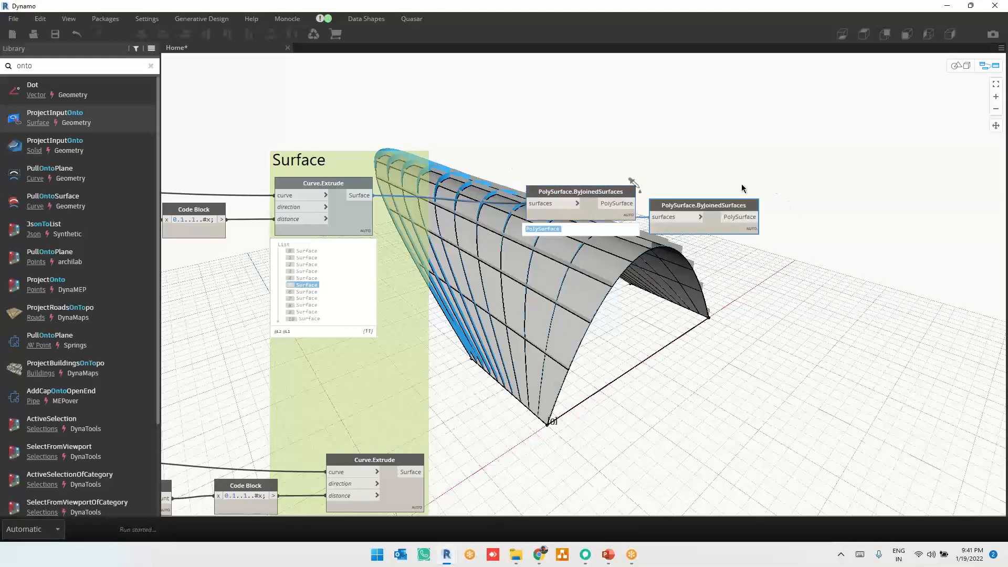
scroll(702, 251, down, 2)
middle_drag(703, 250, 641, 171)
drag(404, 356, 534, 348)
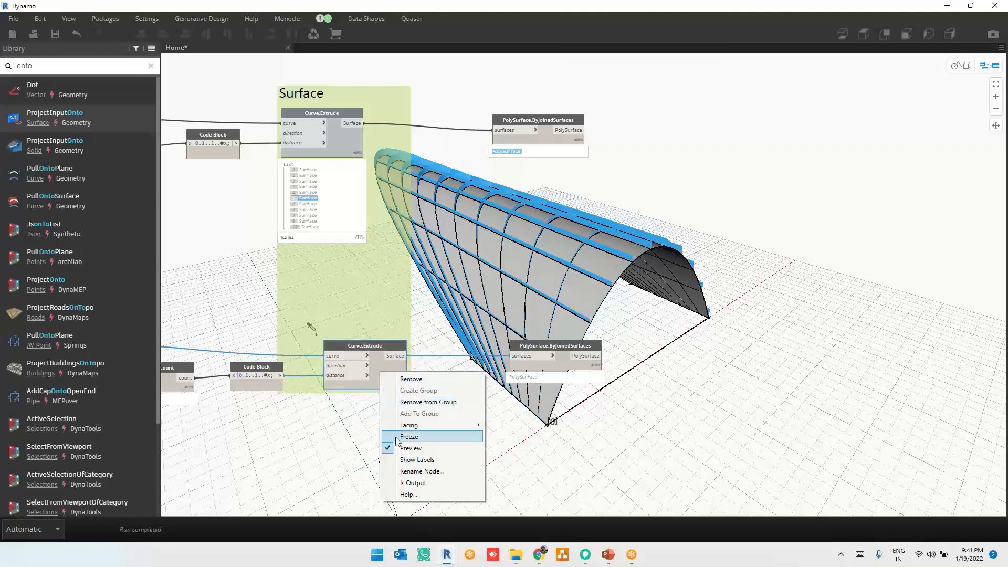
click(401, 448)
click(566, 367)
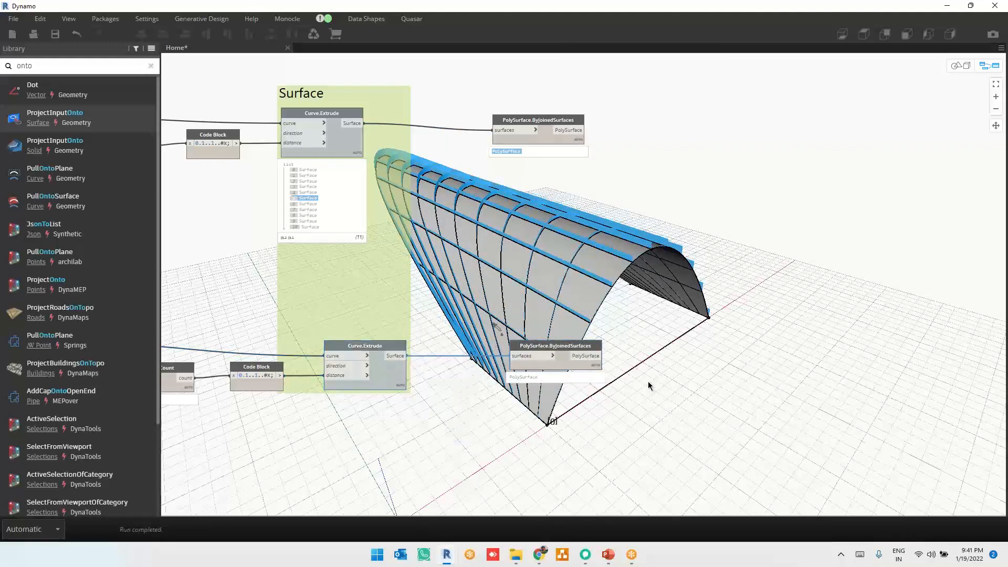
Add a Geometry.Split node beyond the upper PolySurface.ByJoinedSurfaces node and move it level with that node's row
scroll(693, 387, up, 2)
scroll(649, 364, down, 2)
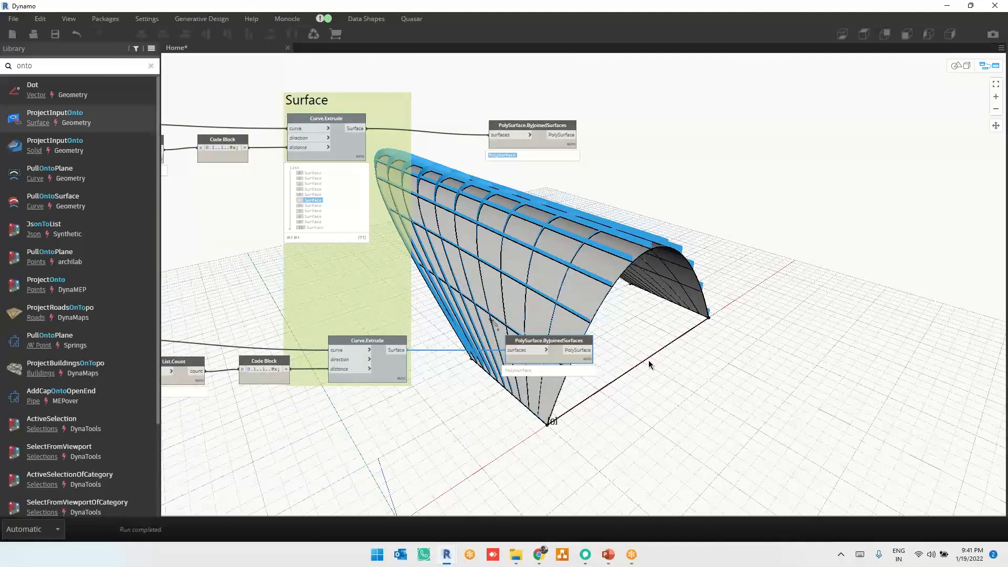
mouse_move(512, 145)
right_click(745, 102)
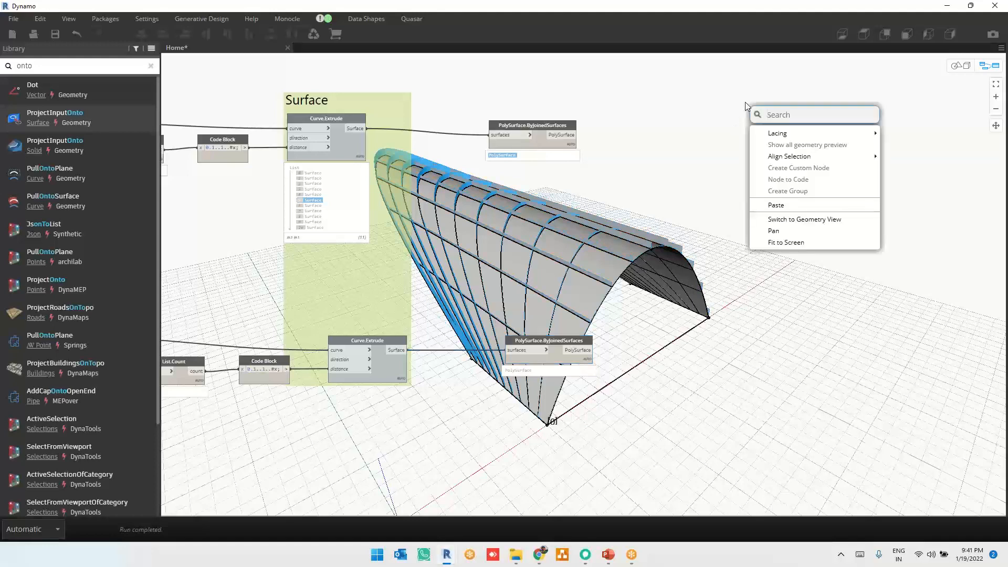
text(ge)
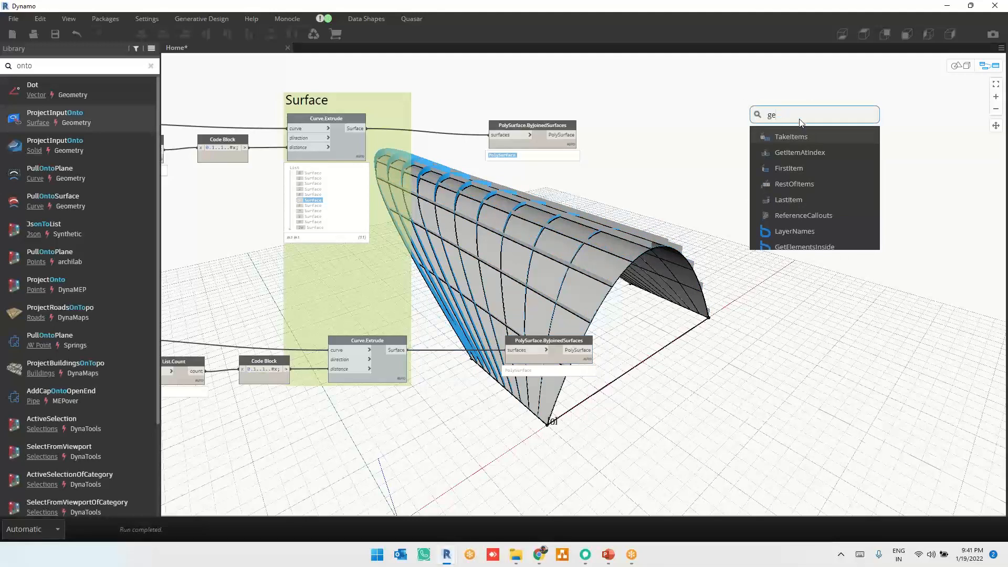
text(ometry.split)
click(806, 133)
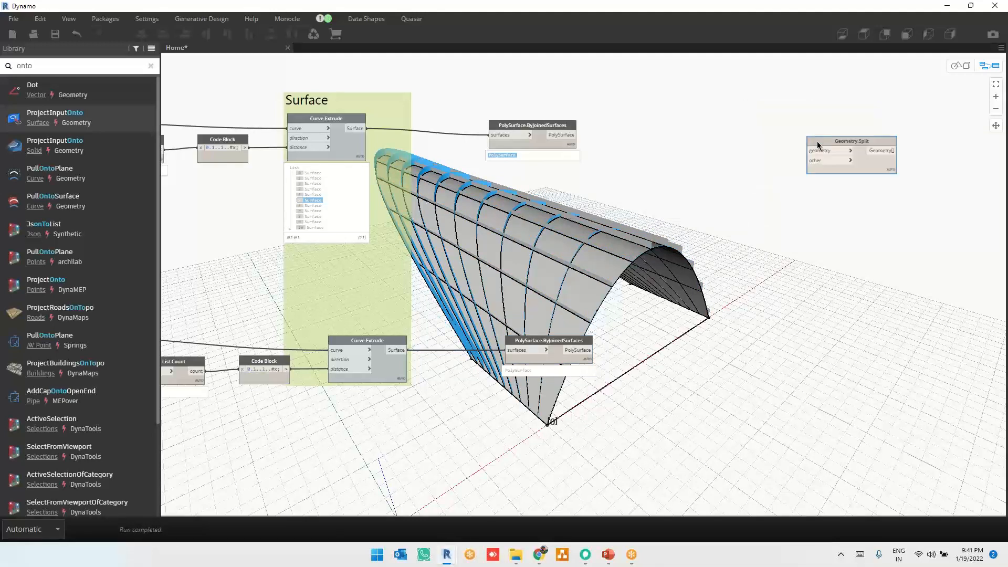
drag(816, 141, 747, 112)
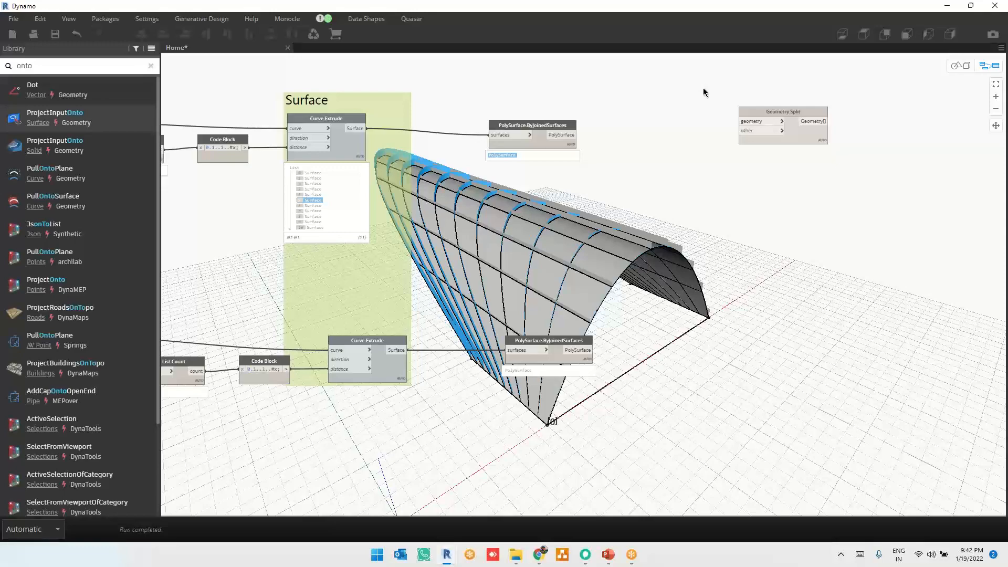
Feed the Surface.ByLoft surface into Geometry.Split's geometry input and the upper joined polysurface into its other input
scroll(828, 181, down, 3)
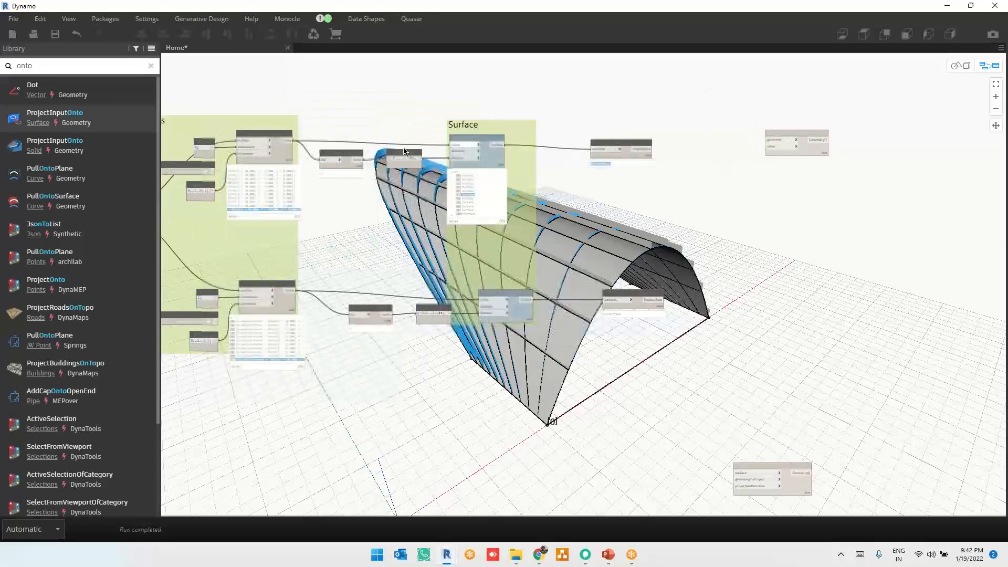
scroll(188, 122, up, 4)
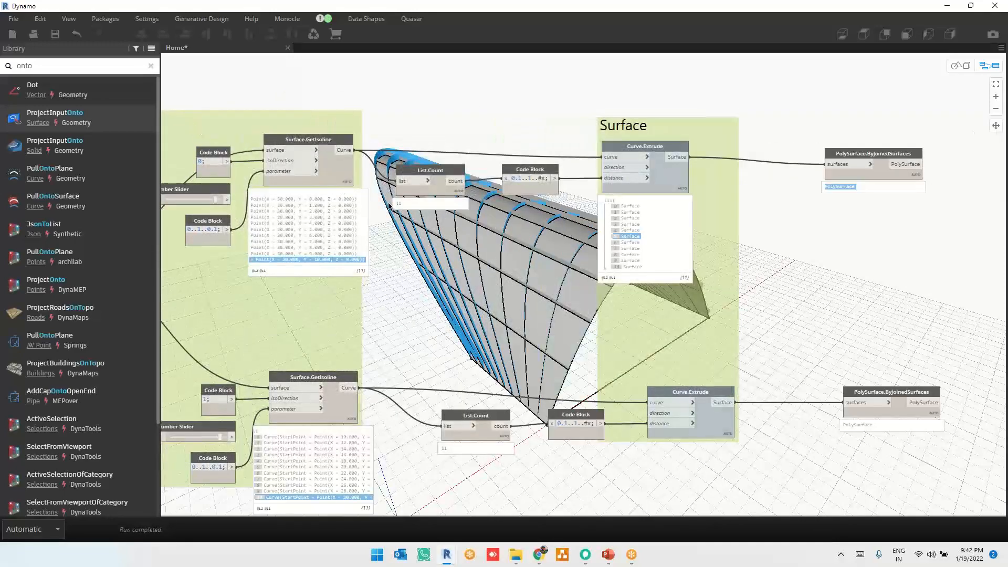
scroll(449, 278, down, 1)
middle_drag(448, 279, 623, 278)
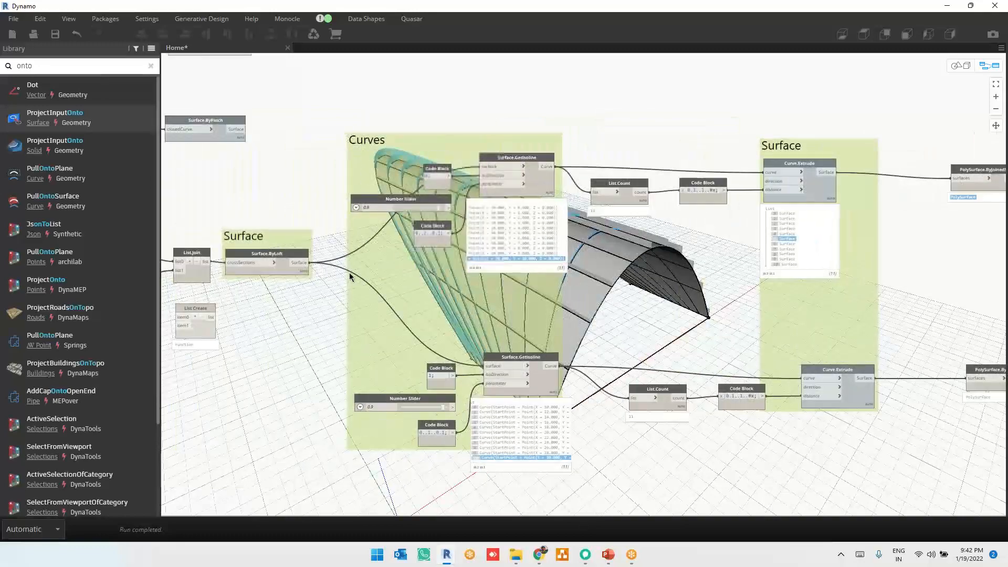
click(307, 264)
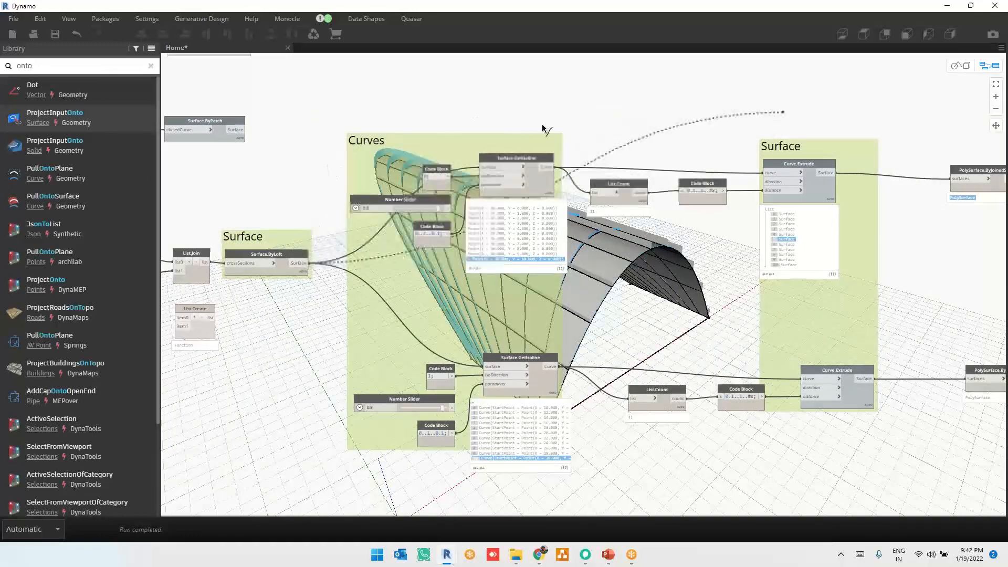
middle_drag(753, 119, 780, 153)
click(372, 146)
click(335, 303)
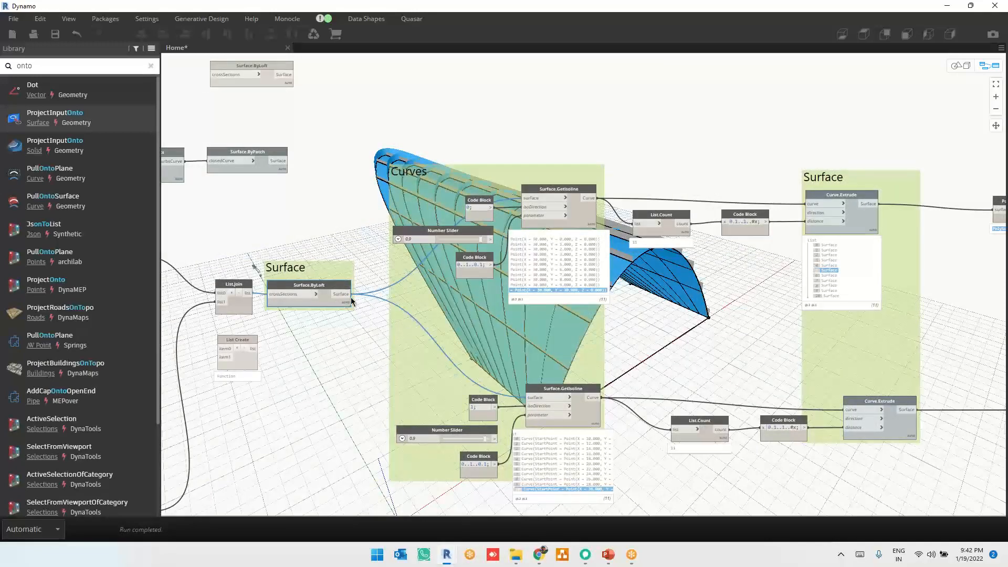
middle_drag(736, 307, 355, 283)
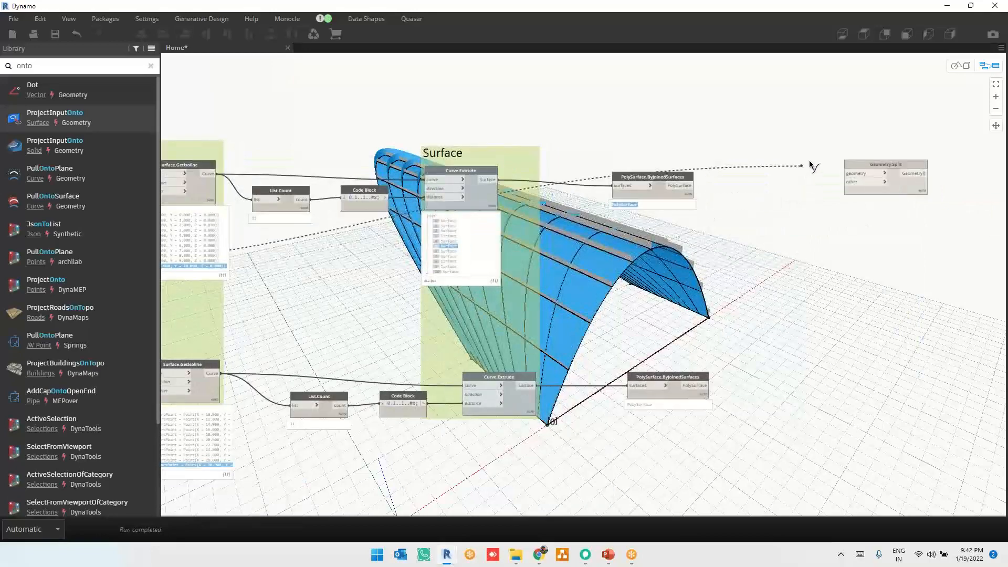
scroll(810, 160, up, 2)
click(865, 179)
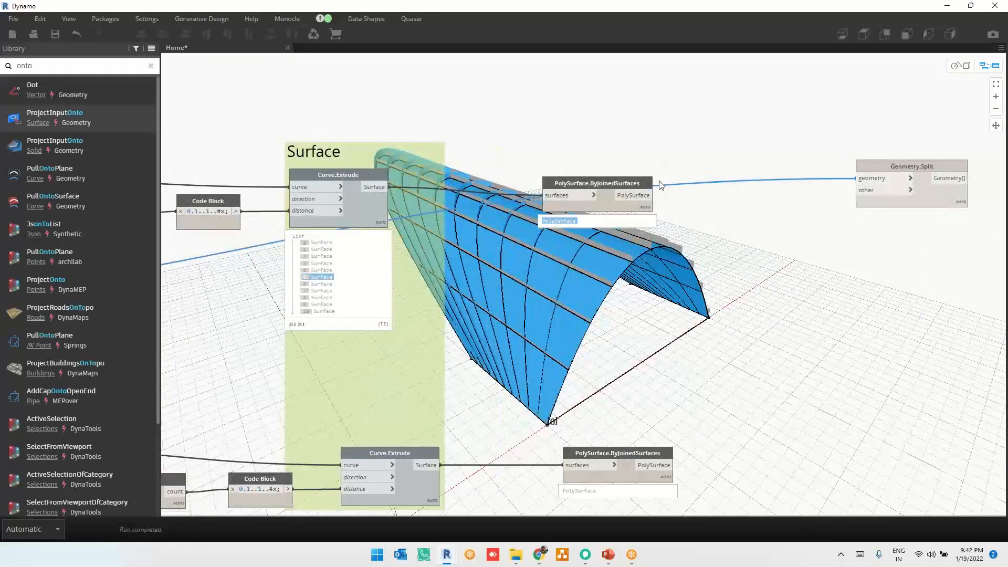
click(632, 196)
click(860, 191)
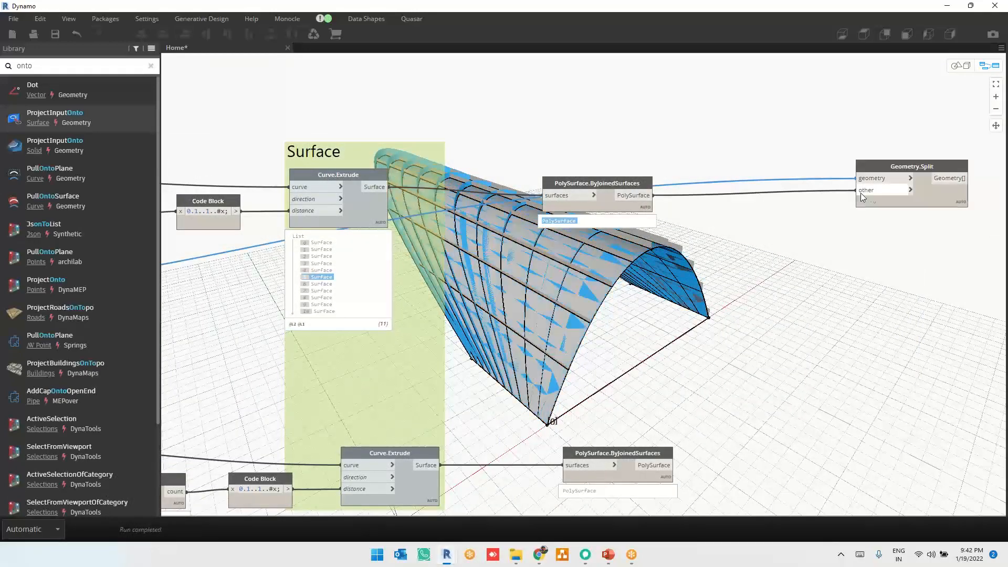
Examine the Geometry.Split result around the lofted ribs up close and highlight surface 0 from its output list
click(958, 216)
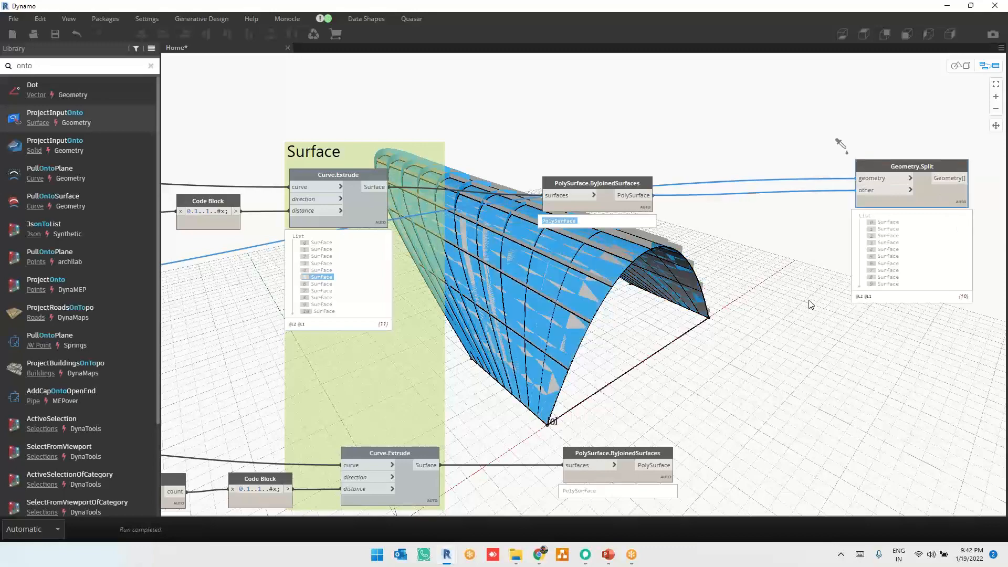
middle_drag(841, 144, 608, 90)
key(ctrl+b)
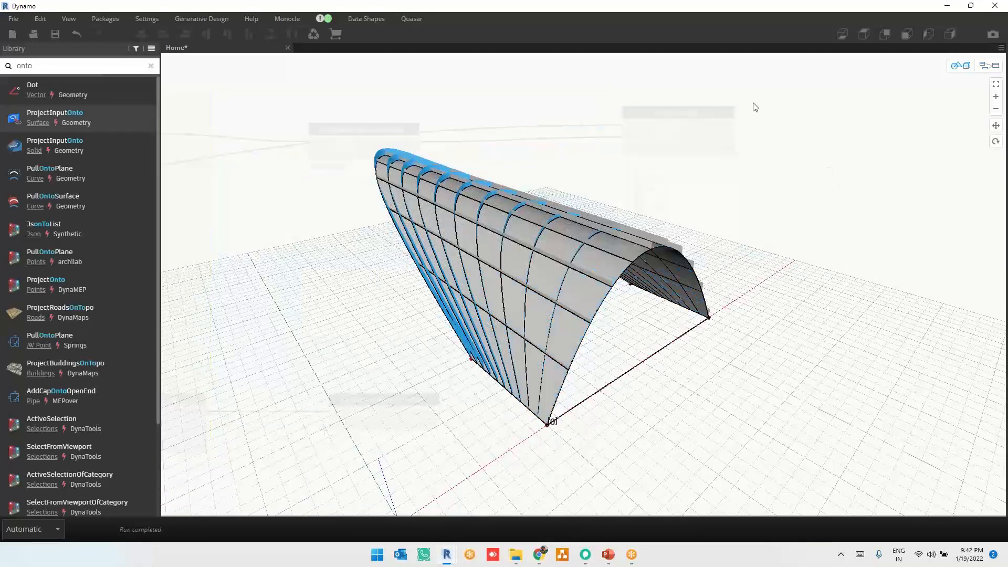
scroll(782, 105, up, 5)
key(ctrl+b)
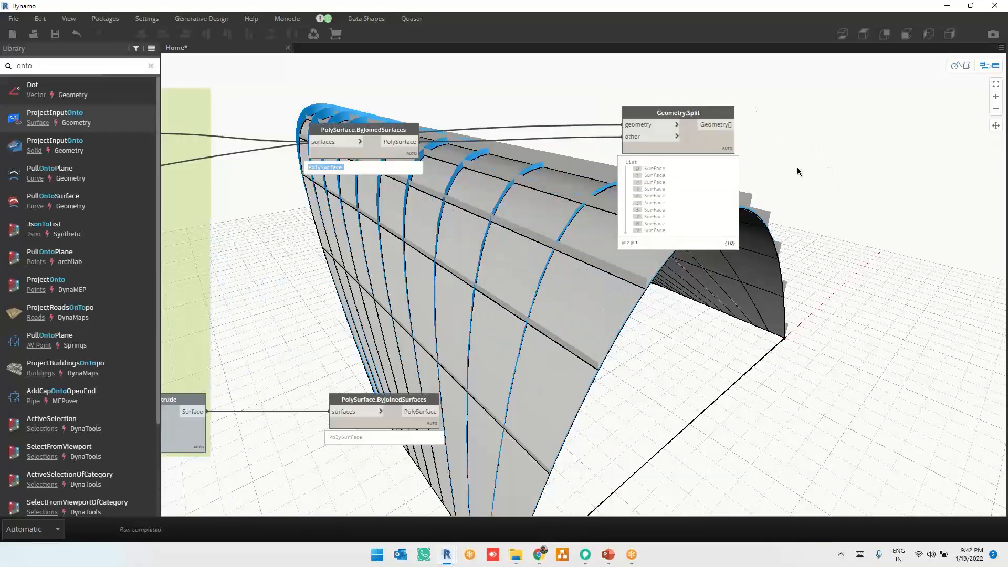
click(814, 178)
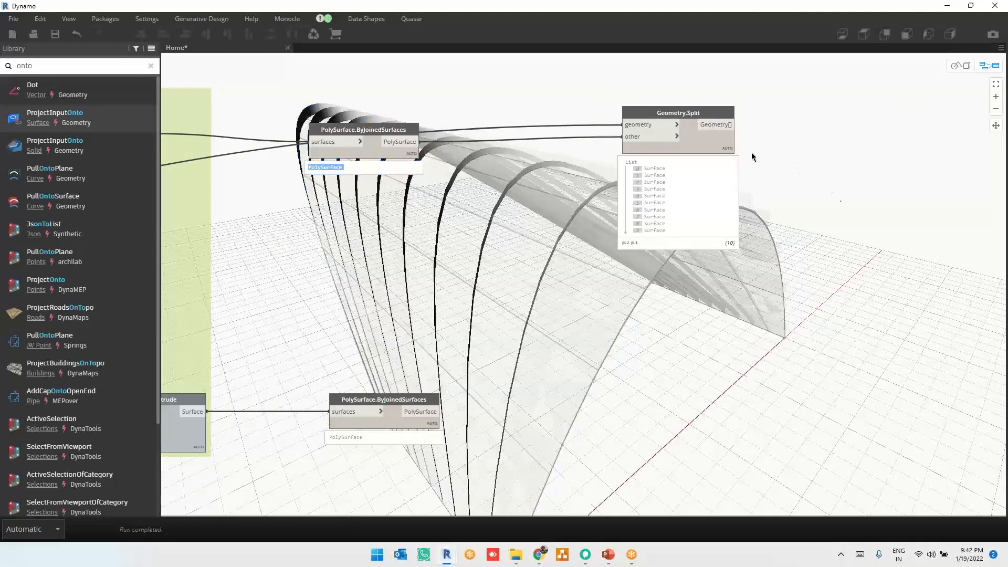
click(655, 169)
middle_drag(814, 188, 666, 273)
key(ctrl+b)
right_drag(719, 240, 609, 372)
key(ctrl+b)
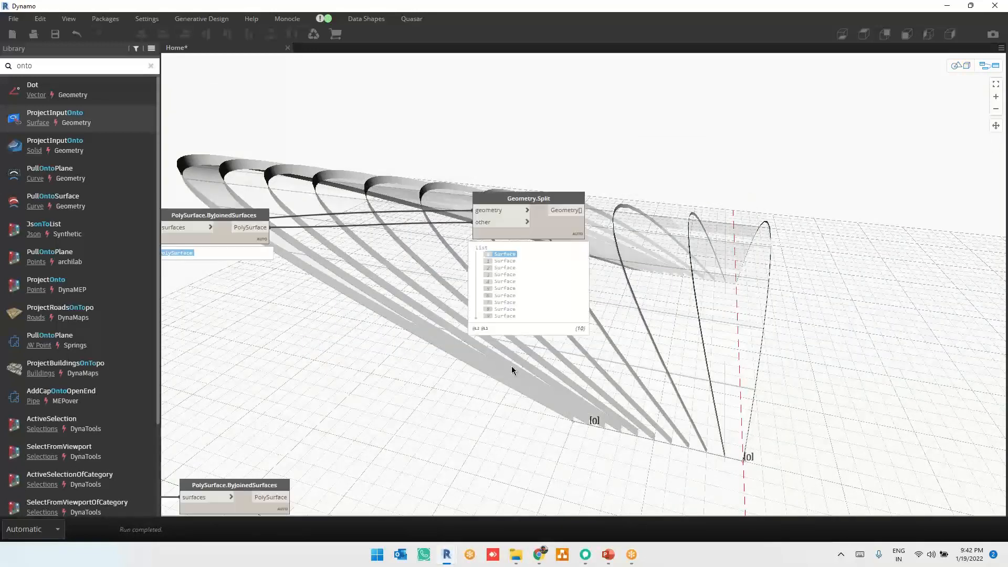
Highlight the remaining surfaces of the Geometry.Split output one after another, down to surface 9
click(505, 260)
click(505, 267)
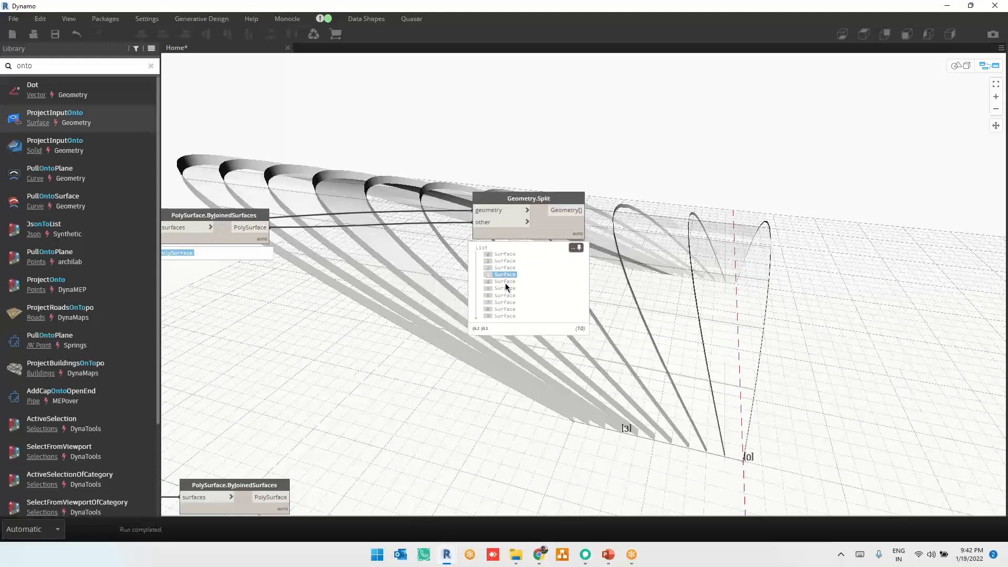
click(505, 281)
click(504, 295)
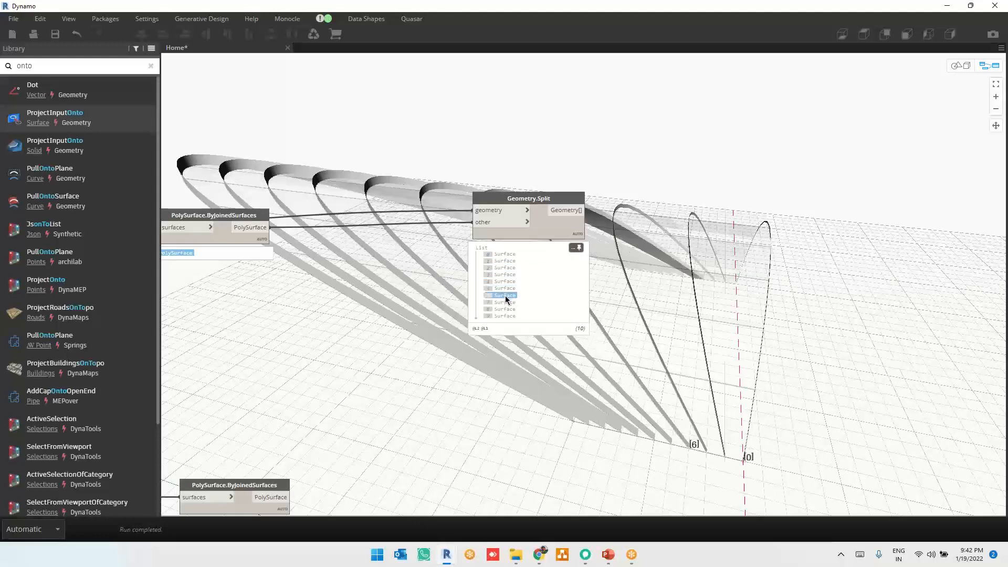
click(506, 302)
click(505, 309)
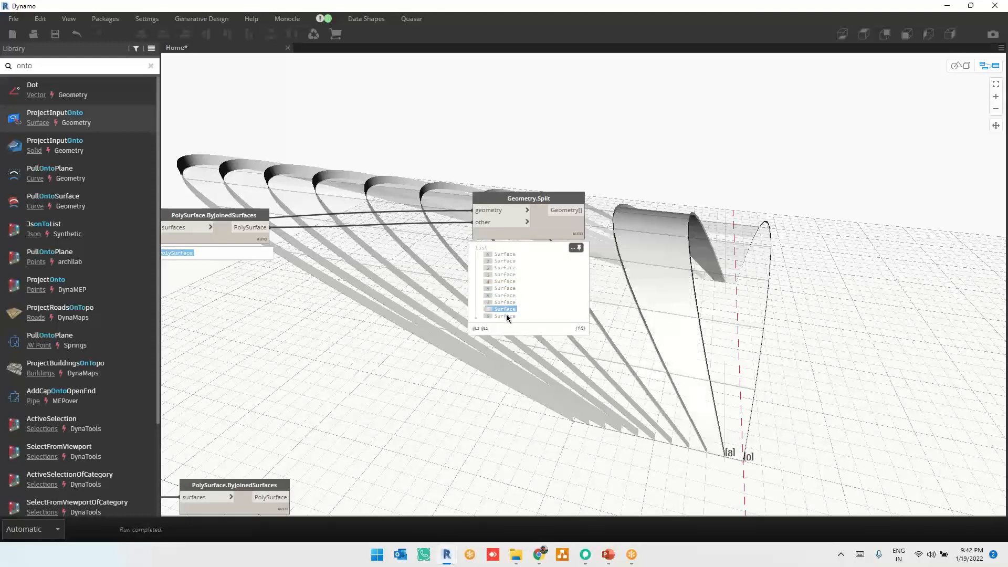
click(506, 315)
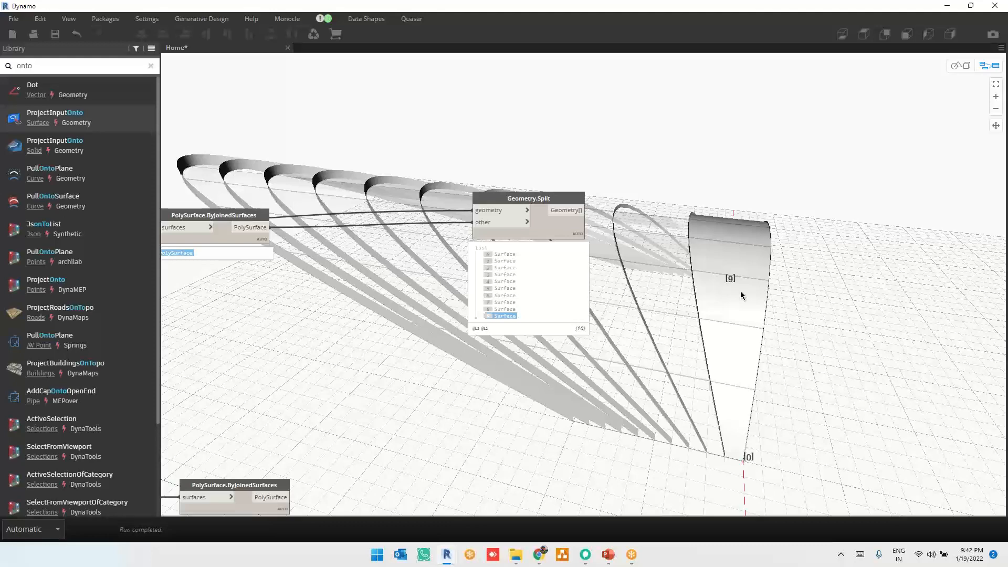
Review the graph from the Surface.ByLoft node through to the Geometry.Split node's inputs and output list
scroll(874, 283, down, 6)
middle_drag(328, 305, 641, 301)
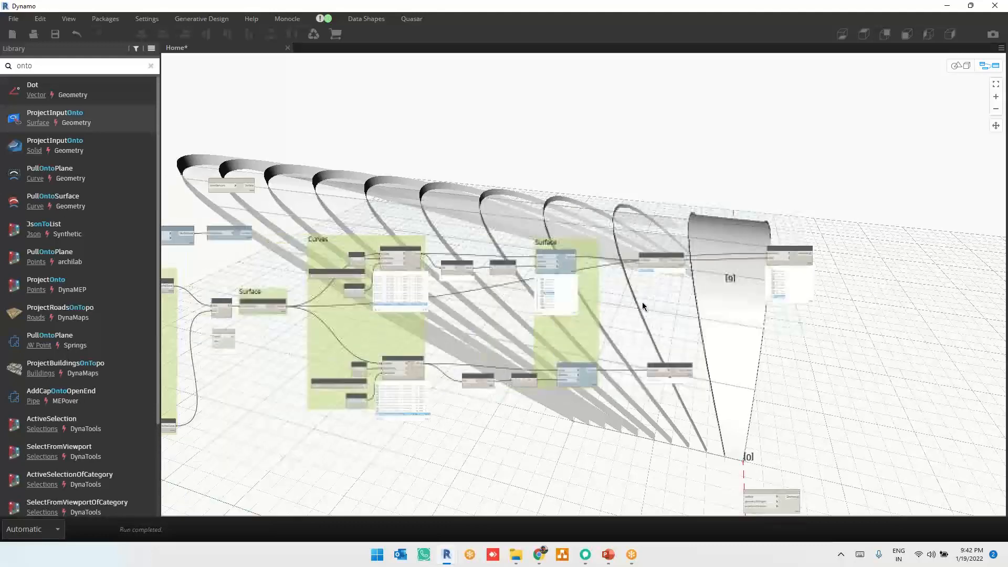
scroll(538, 312, up, 5)
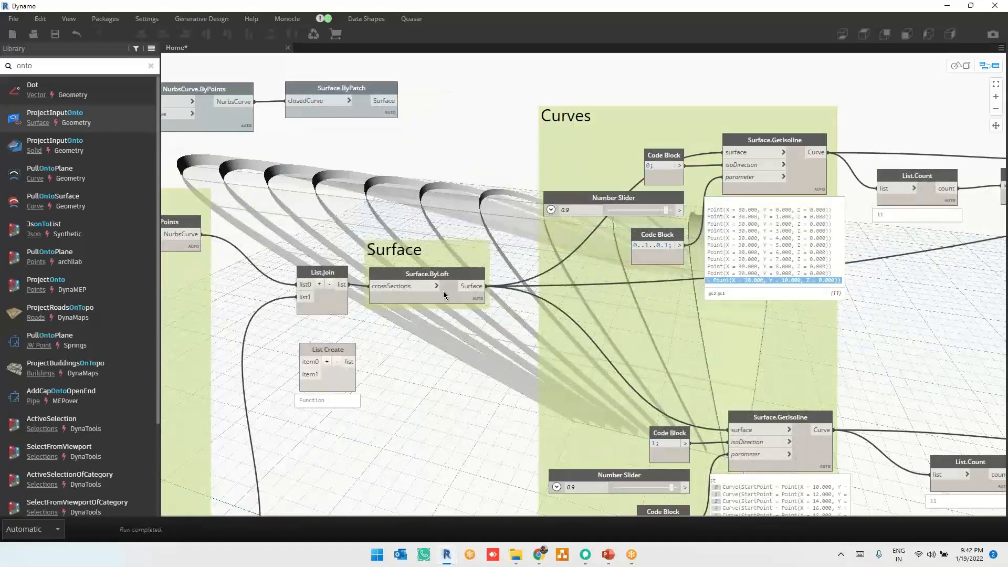
middle_drag(440, 91, 491, 404)
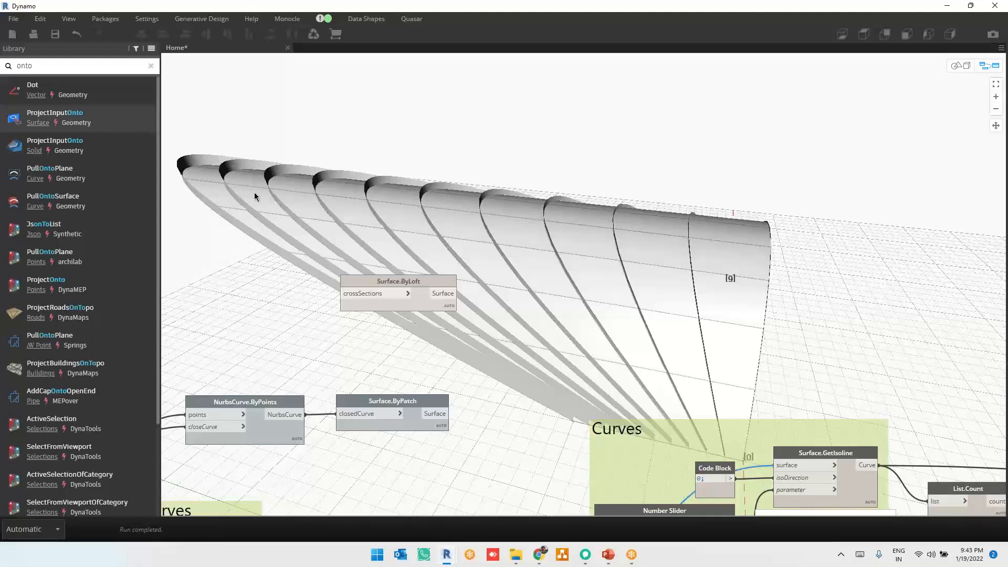
middle_drag(842, 346, 368, 187)
middle_drag(650, 270, 468, 183)
scroll(779, 181, down, 2)
scroll(676, 159, up, 4)
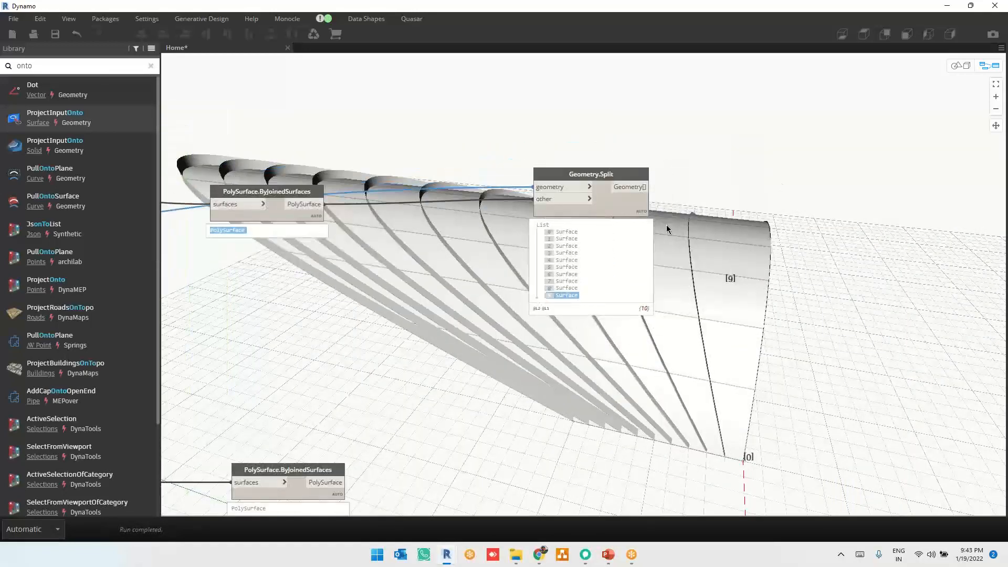
scroll(676, 159, up, 2)
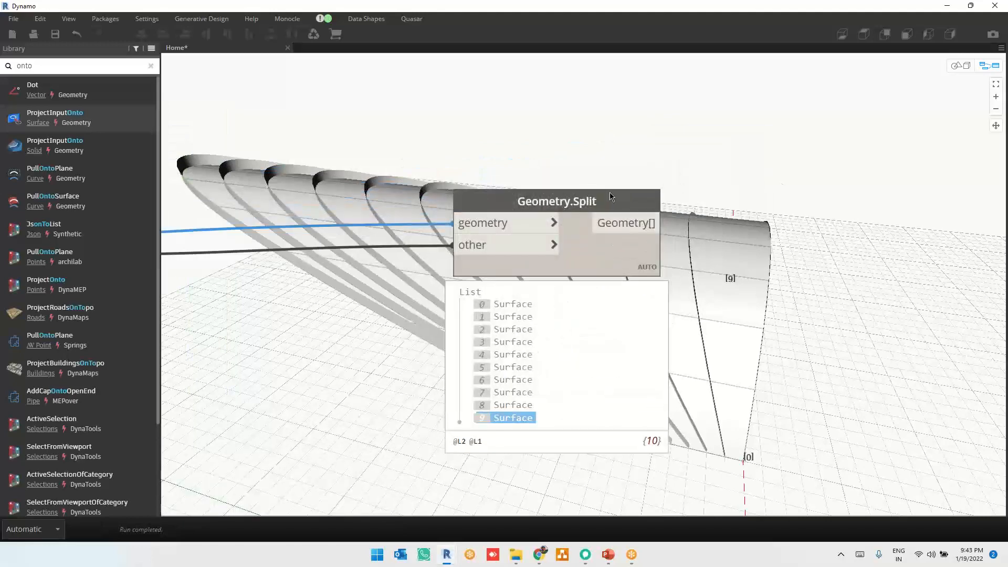
scroll(780, 196, down, 3)
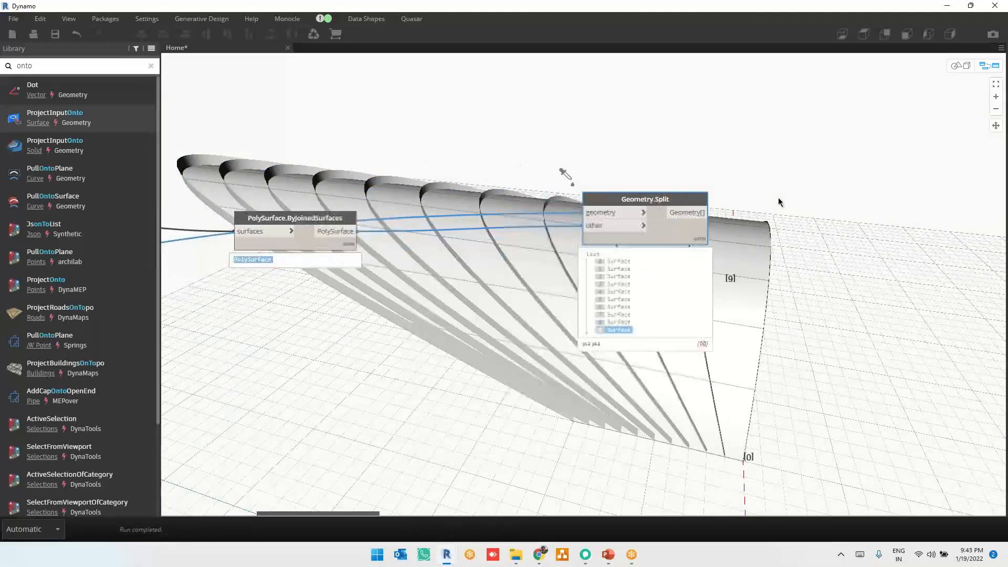
scroll(779, 198, up, 4)
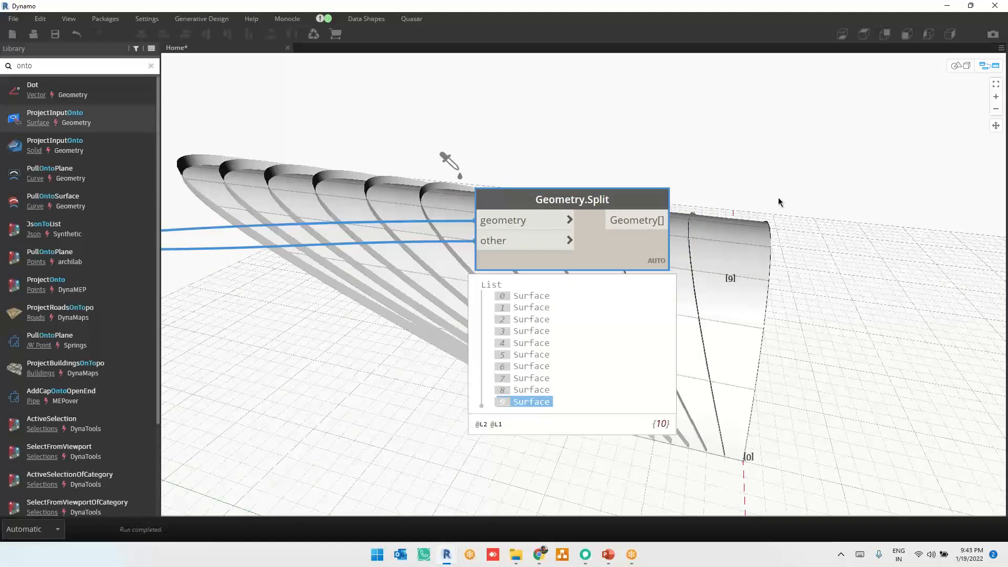
scroll(918, 254, down, 3)
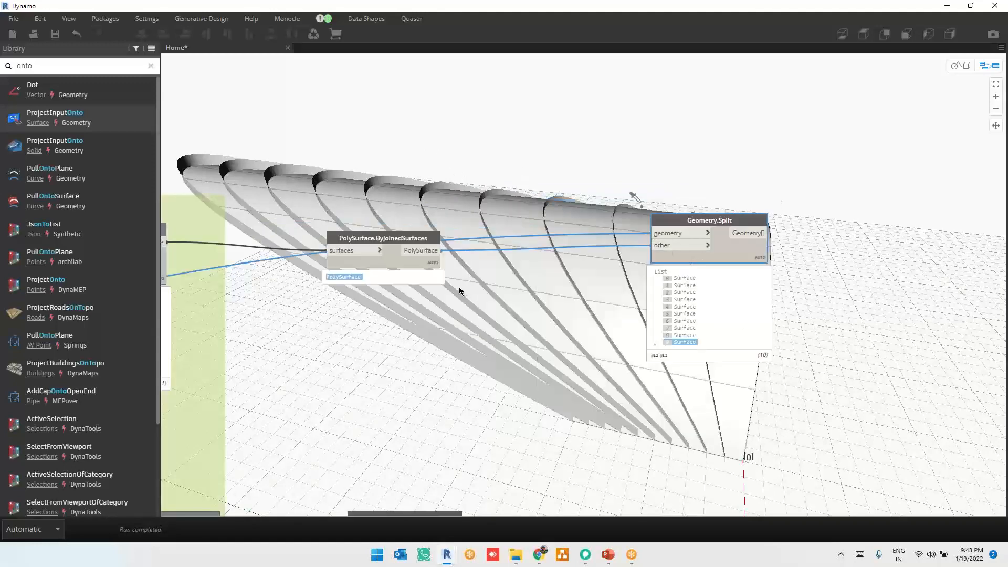
Nudge the upper PolySurface.ByJoinedSurfaces node and the Geometry.Split node slightly upward to tidy the row
mouse_move(397, 264)
mouse_down()
mouse_move(391, 279)
mouse_move(383, 254)
mouse_up()
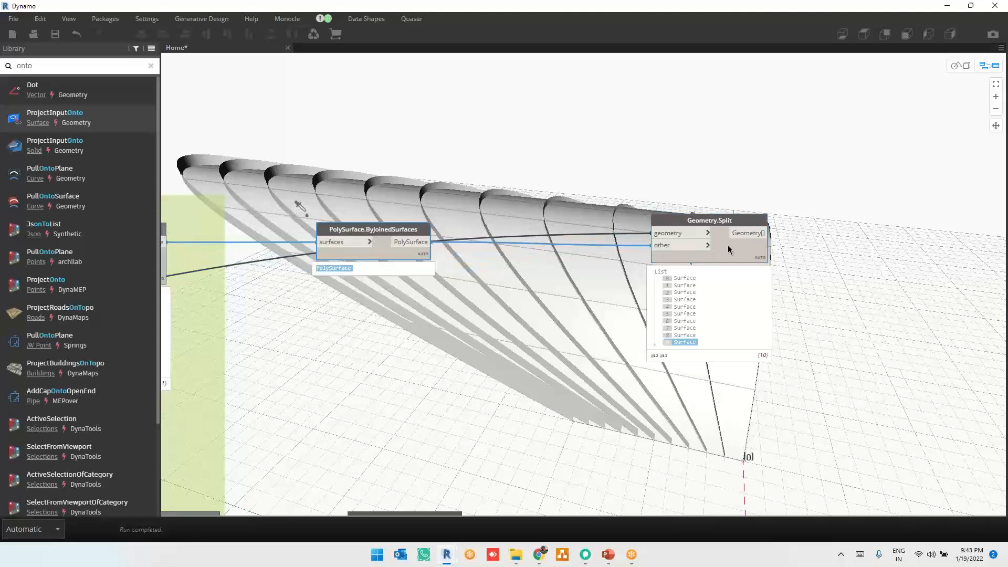
drag(722, 239, 708, 225)
scroll(817, 223, down, 3)
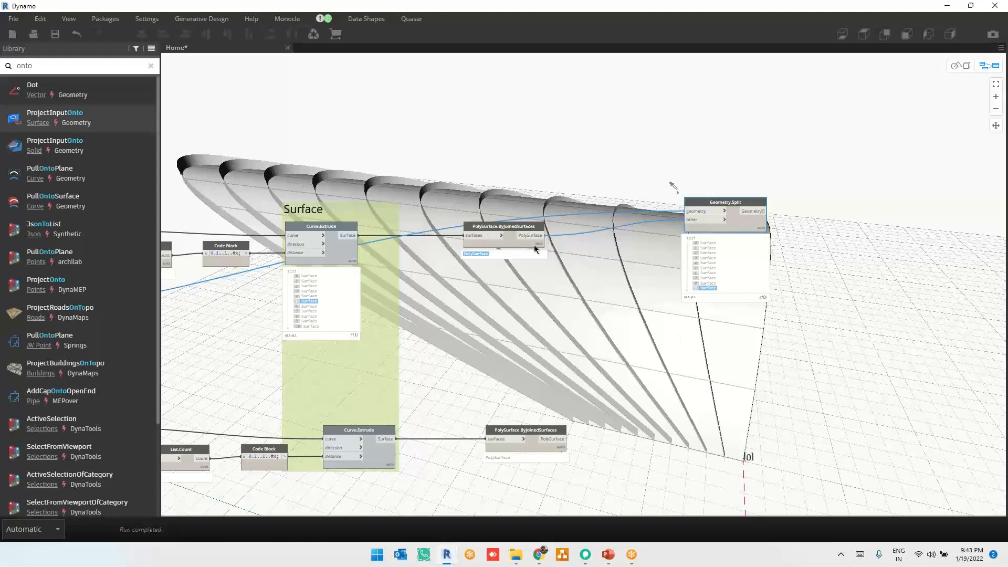
Duplicate the Geometry.Split node and place the copy to the right of the original
middle_drag(844, 290, 782, 246)
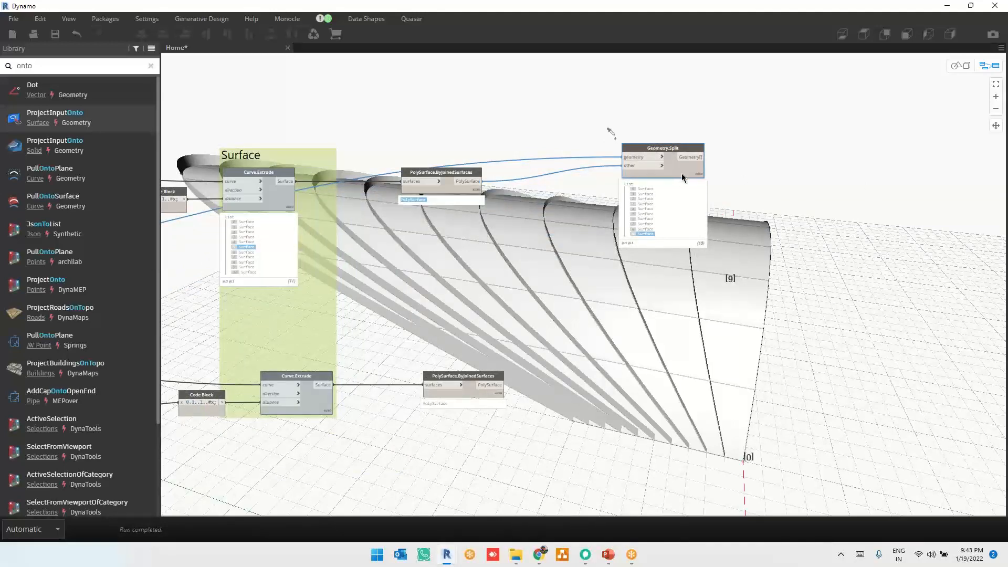
key(ctrl+v)
drag(785, 187, 866, 183)
click(792, 134)
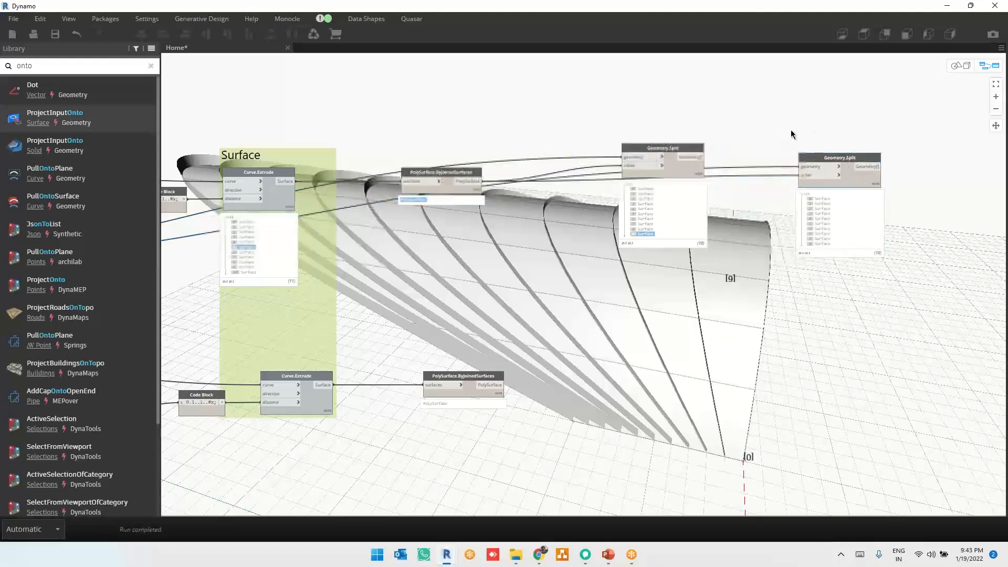
Connect the first Geometry.Split output to the copy's geometry input and the lower PolySurface.ByJoinedSurfaces output to its other input
scroll(792, 134, up, 2)
click(693, 169)
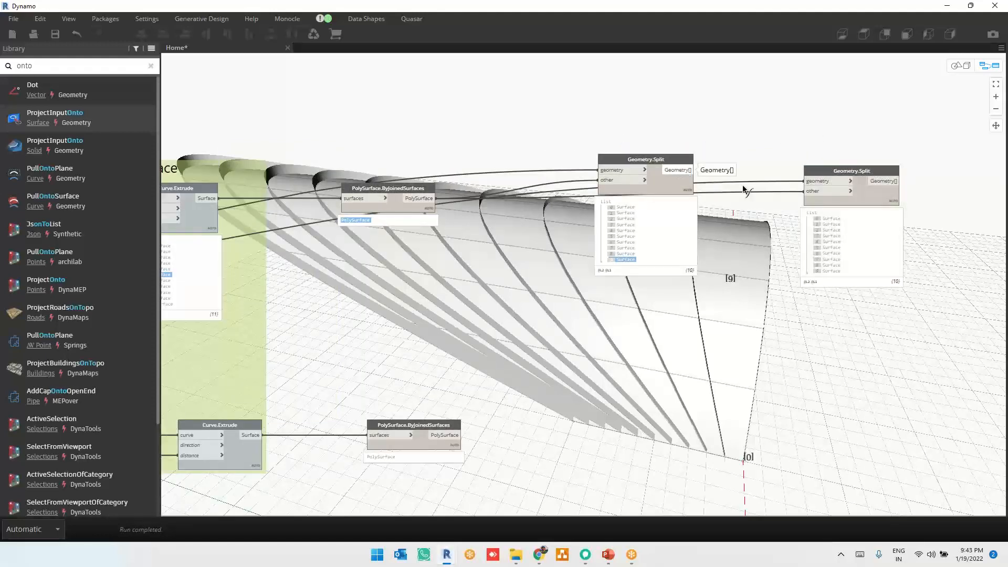
click(805, 182)
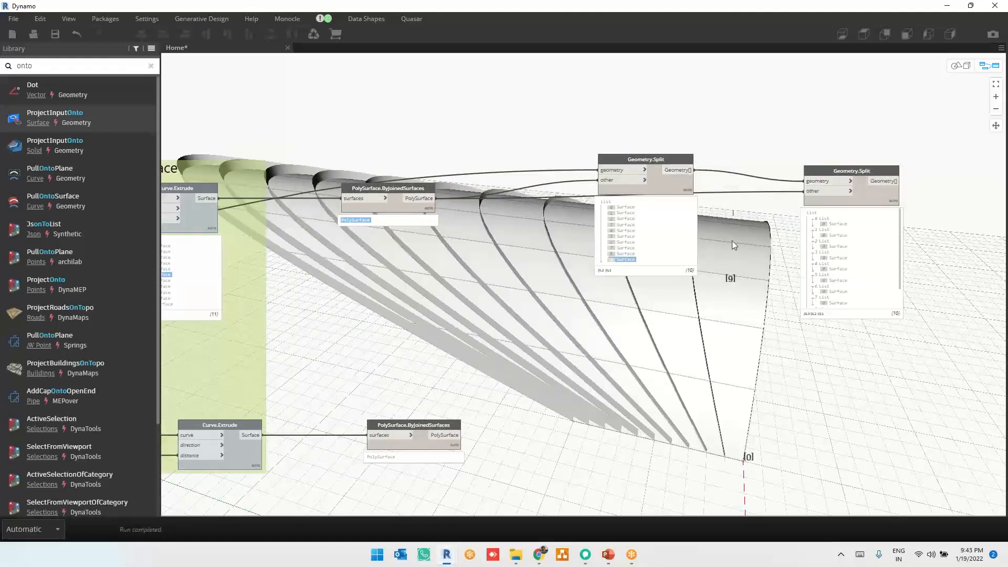
click(459, 435)
click(809, 191)
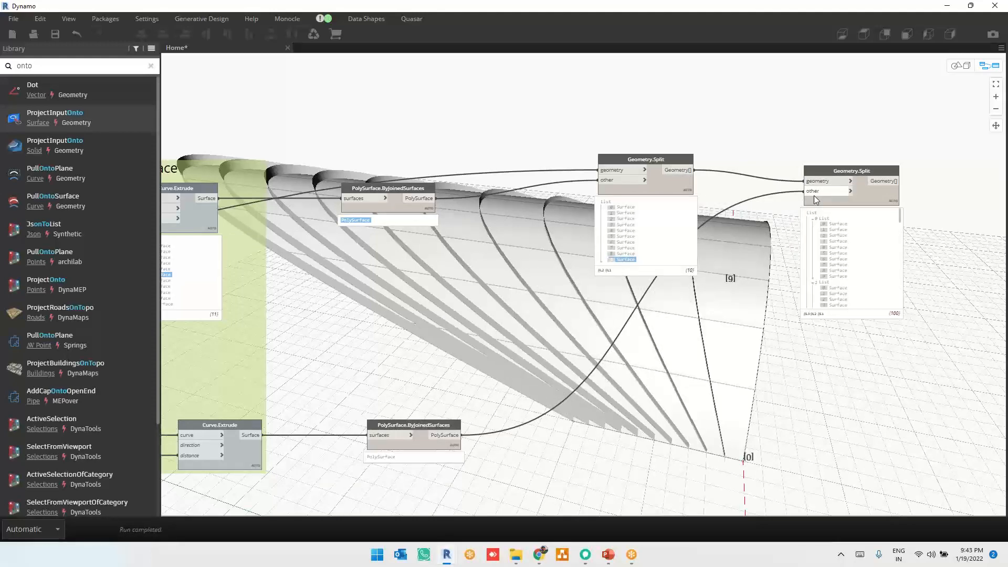
Examine the second Geometry.Split node's nested output list, highlighting surfaces 0, 1 and 2 of list 0 in turn
scroll(905, 239, up, 5)
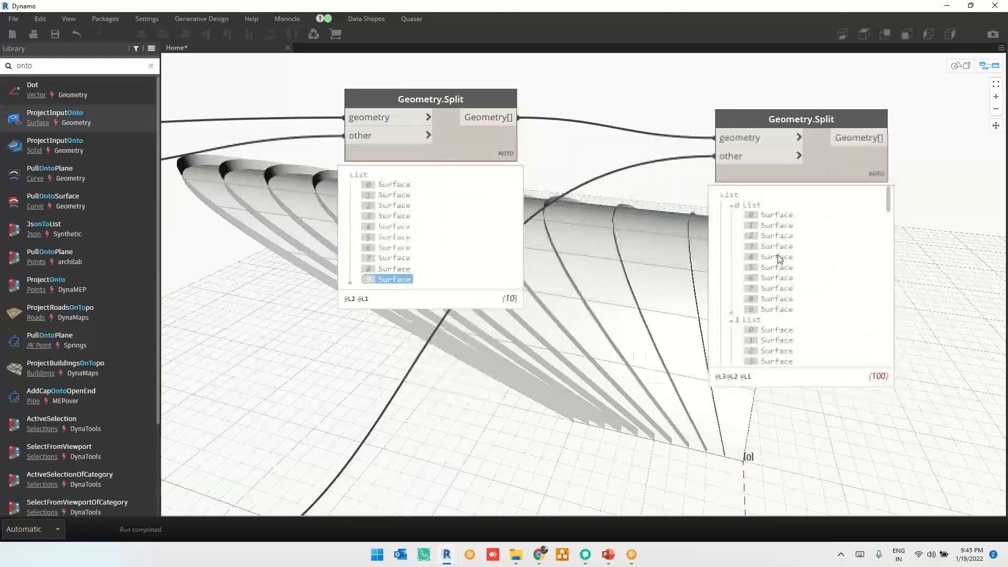
middle_drag(777, 254, 331, 316)
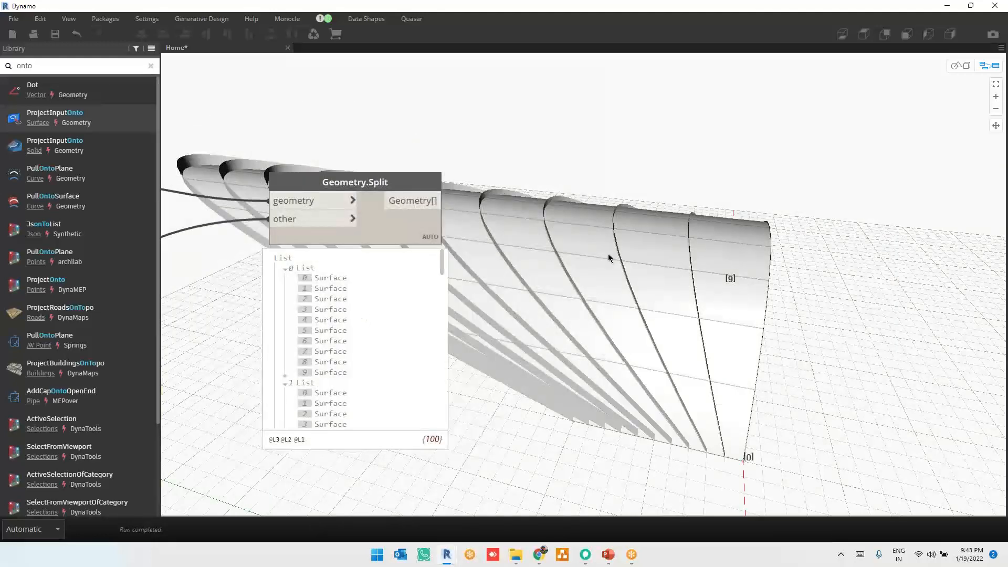
click(714, 166)
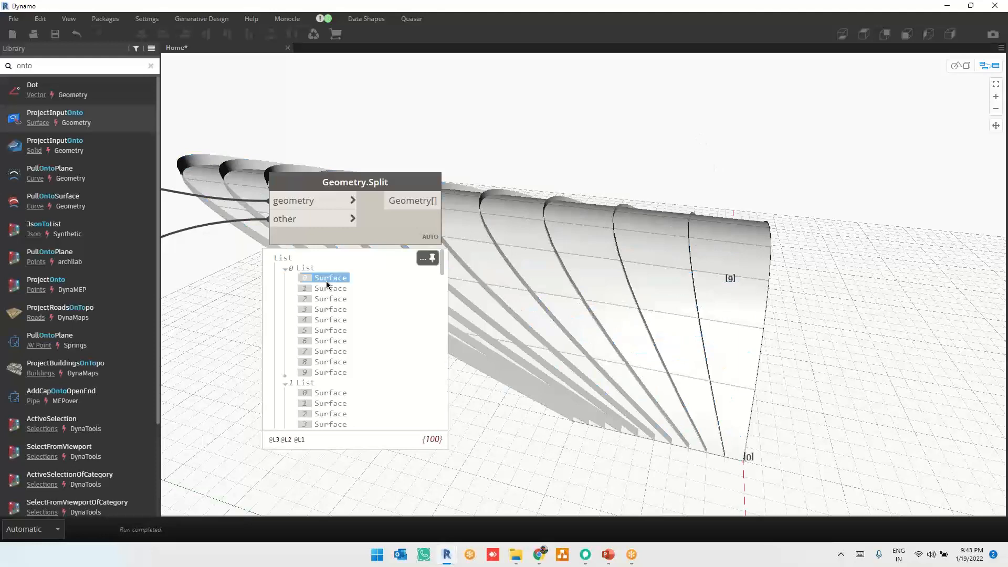
middle_drag(670, 271, 502, 336)
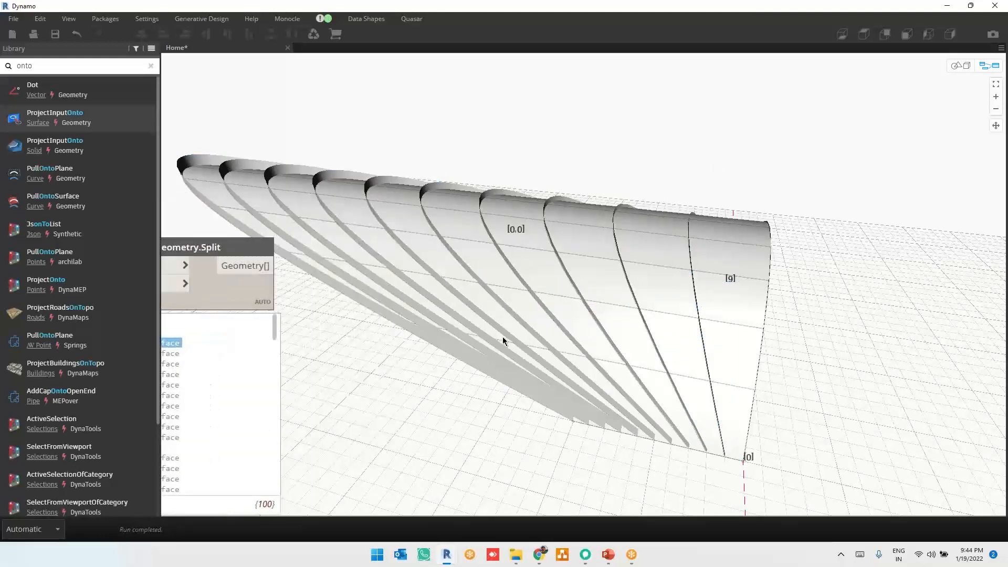
click(502, 338)
click(175, 354)
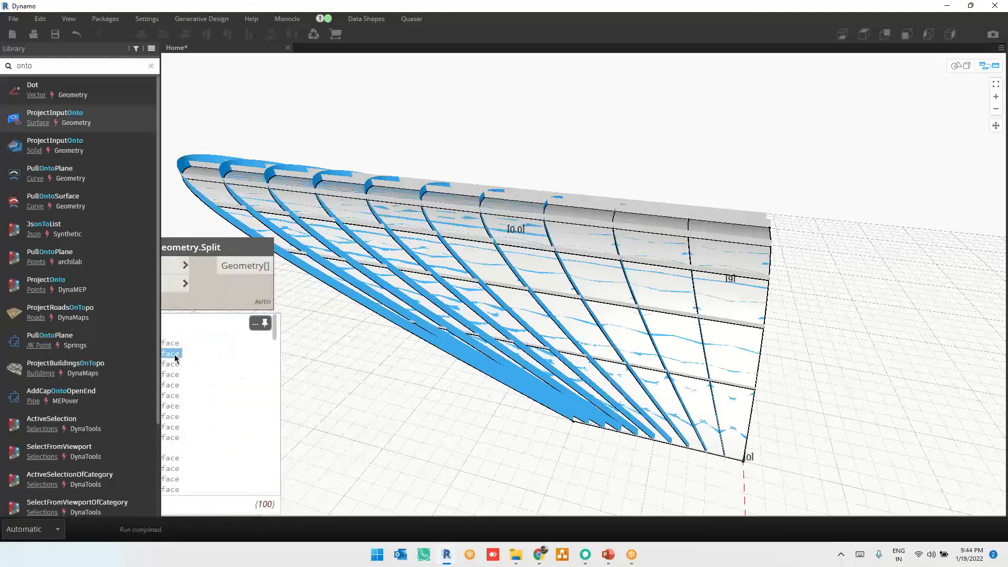
click(176, 364)
middle_drag(470, 406, 668, 402)
scroll(725, 176, down, 7)
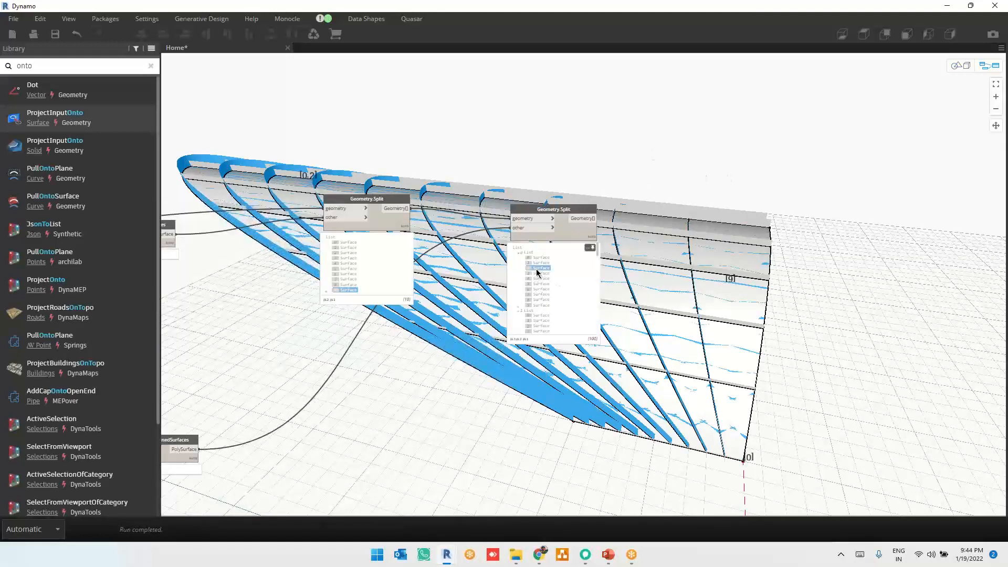
Clear the highlighted items in both Geometry.Split output lists and in the upper PolySurface.ByJoinedSurfaces preview
click(536, 270)
click(335, 289)
scroll(769, 279, down, 2)
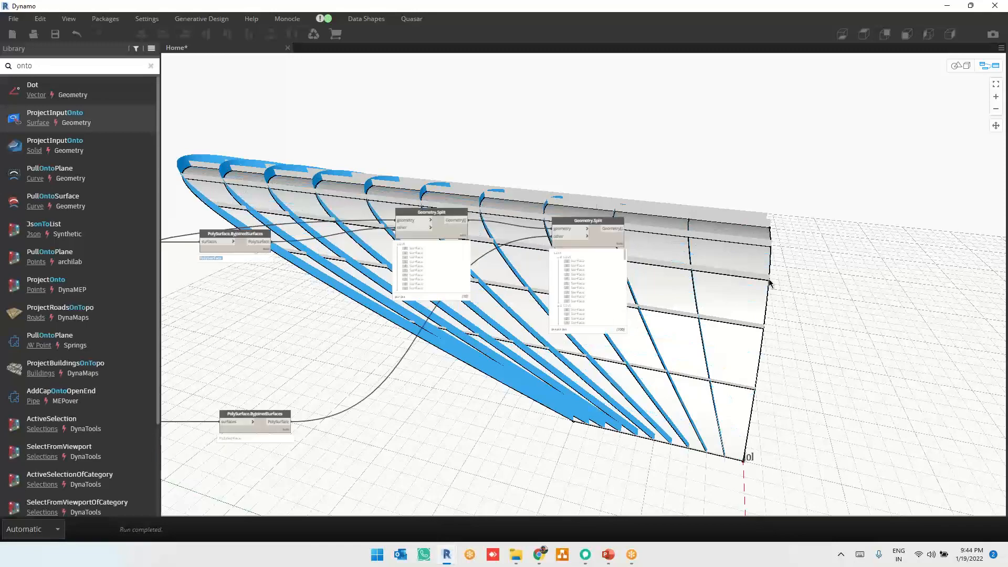
scroll(768, 281, down, 2)
middle_drag(345, 296, 397, 293)
scroll(347, 274, up, 6)
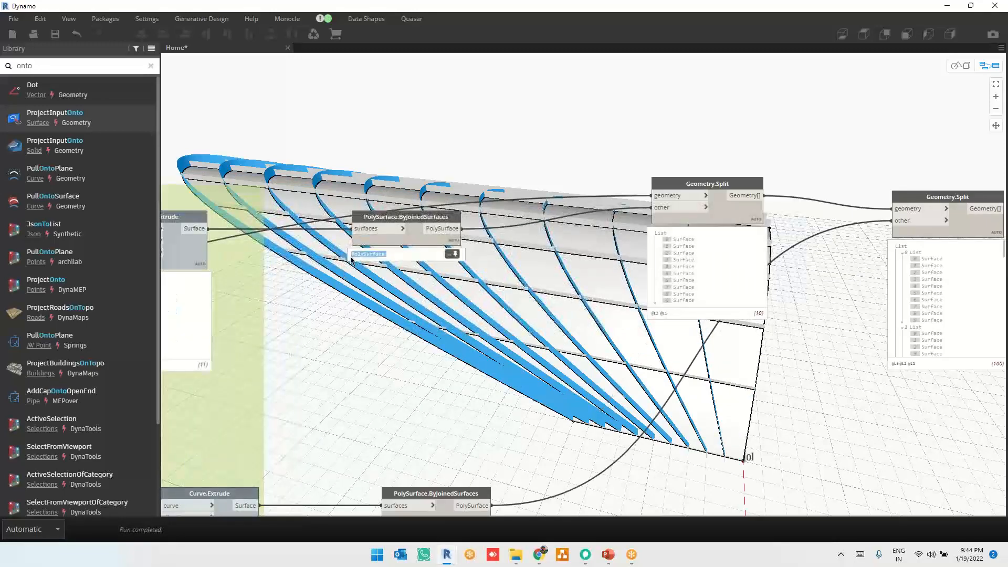
click(426, 283)
Clear the highlighted items left in the Curve.Extrude and Surface.GetIsoline output lists
scroll(588, 308, down, 5)
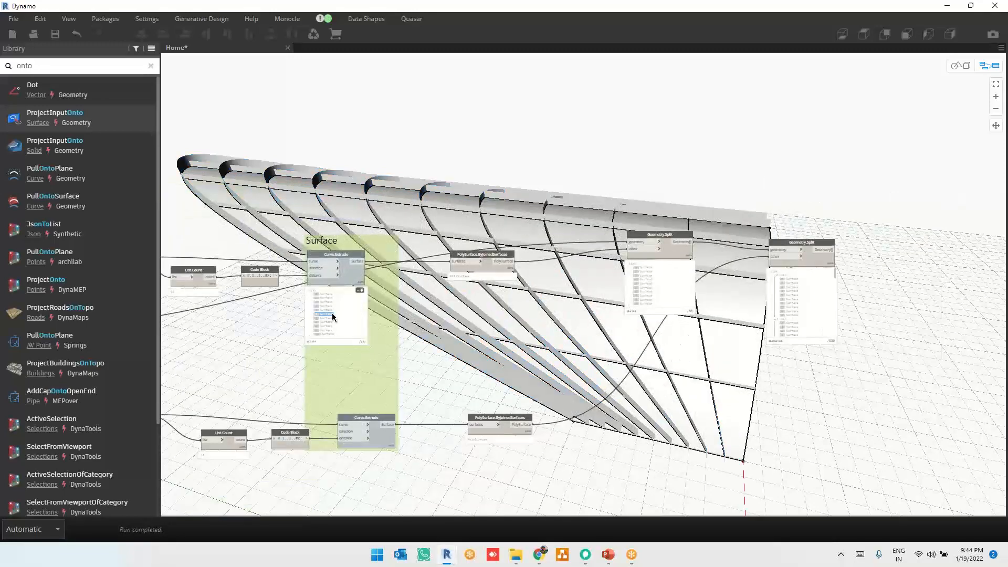
scroll(713, 313, down, 5)
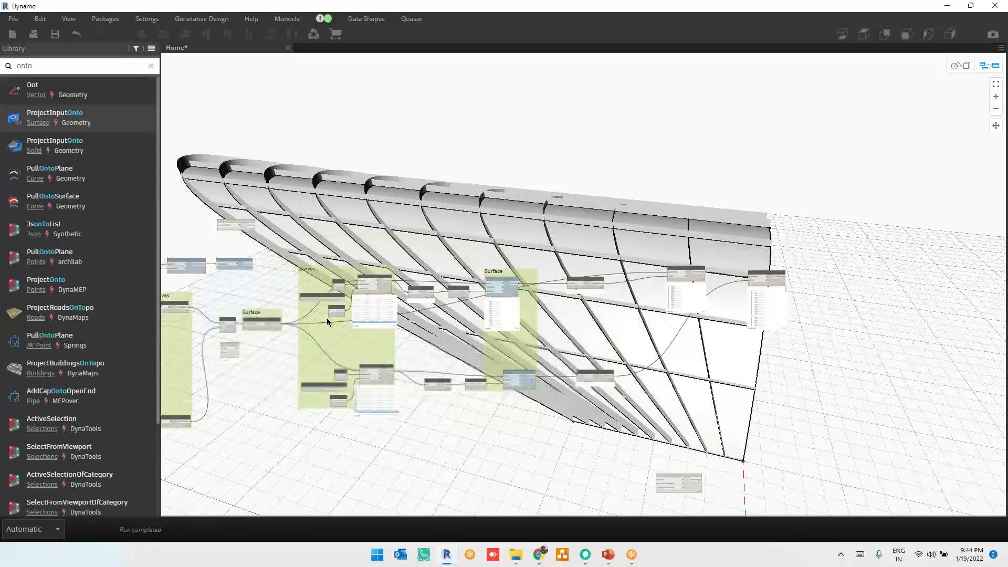
scroll(328, 318, up, 7)
scroll(688, 330, down, 4)
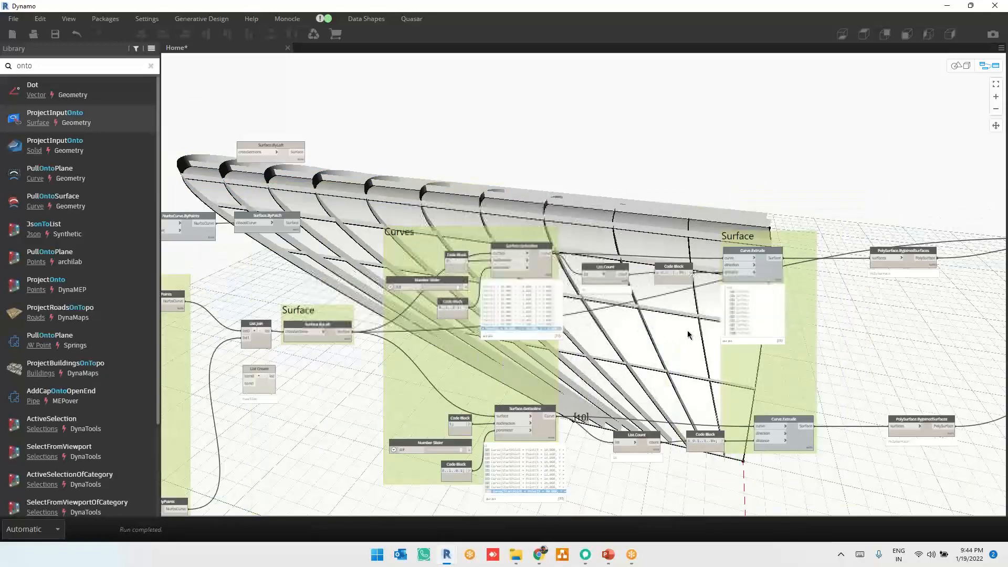
scroll(540, 335, up, 6)
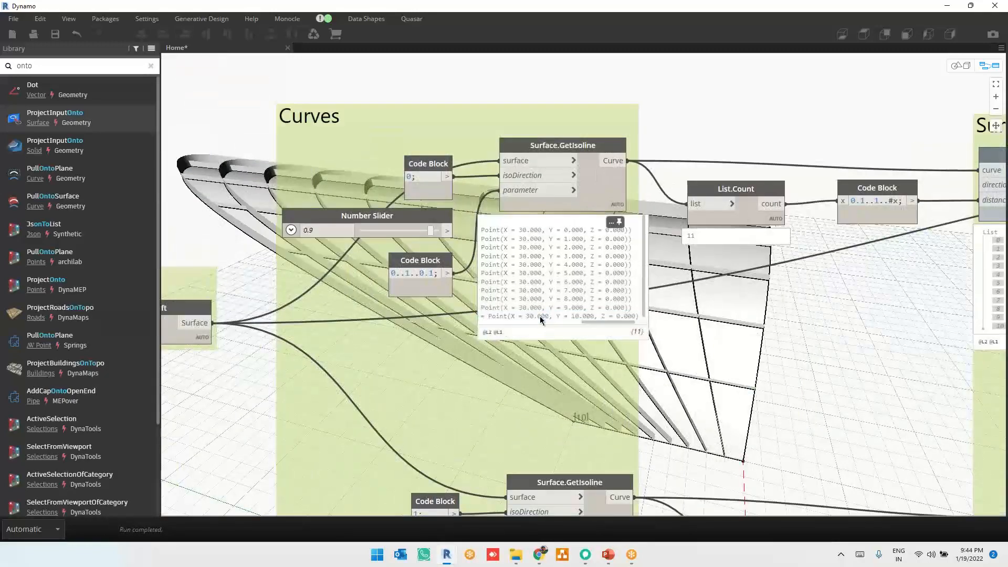
scroll(710, 303, down, 4)
scroll(483, 312, up, 4)
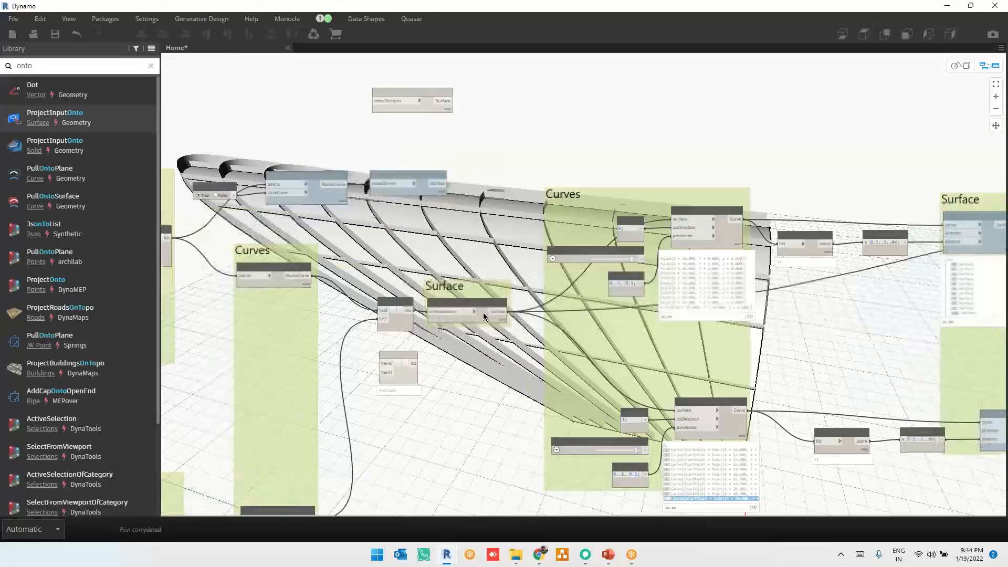
scroll(267, 318, down, 5)
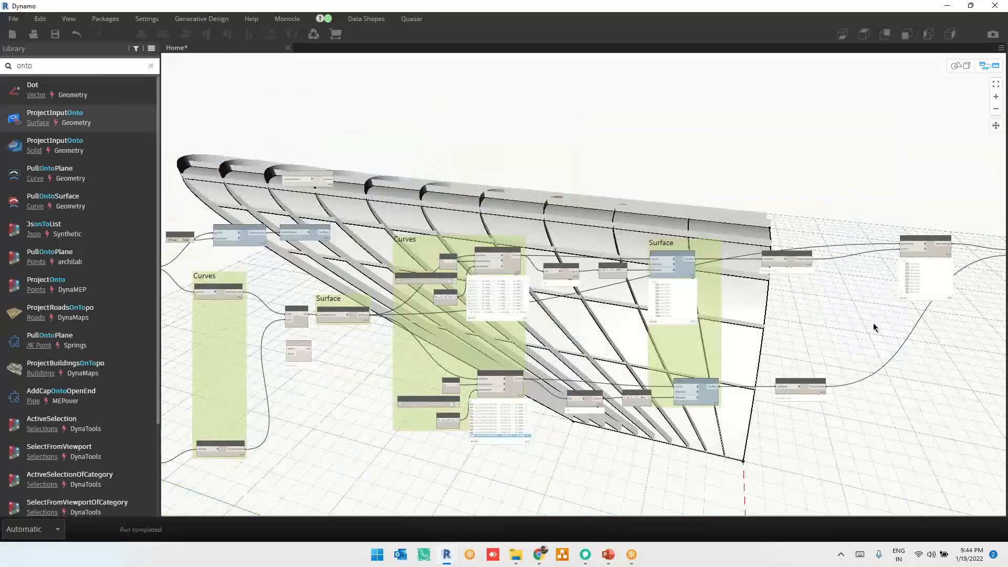
scroll(516, 441, up, 5)
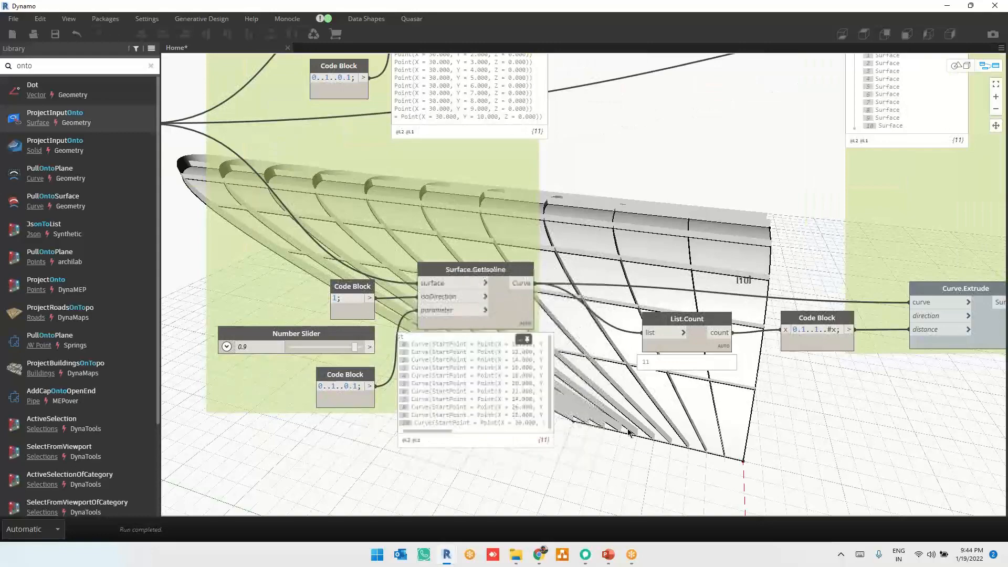
scroll(290, 442, down, 5)
scroll(519, 409, up, 4)
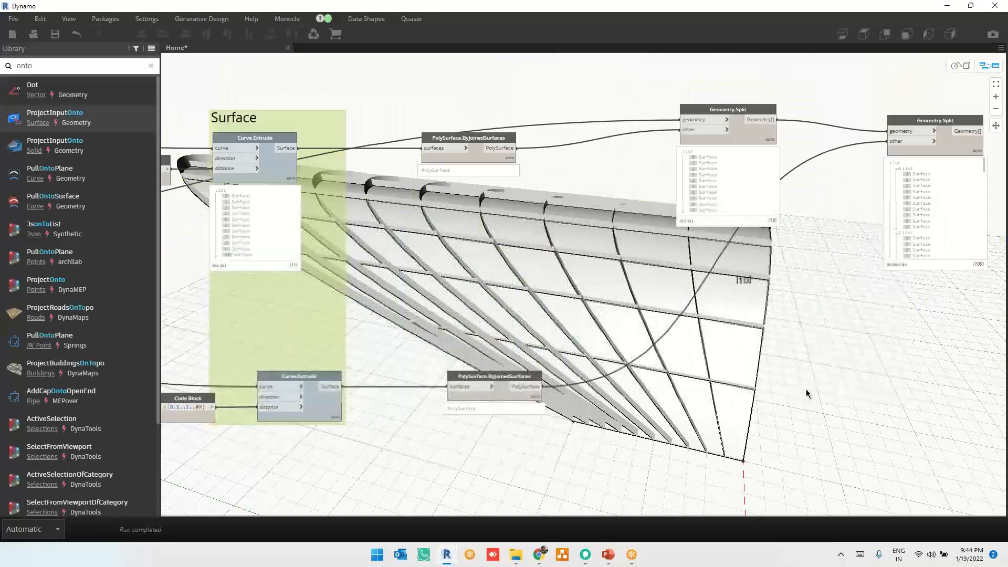
Highlight surface 0 of list 0 in the second Geometry.Split output and inspect that panel from another side of the model
middle_drag(982, 354, 600, 379)
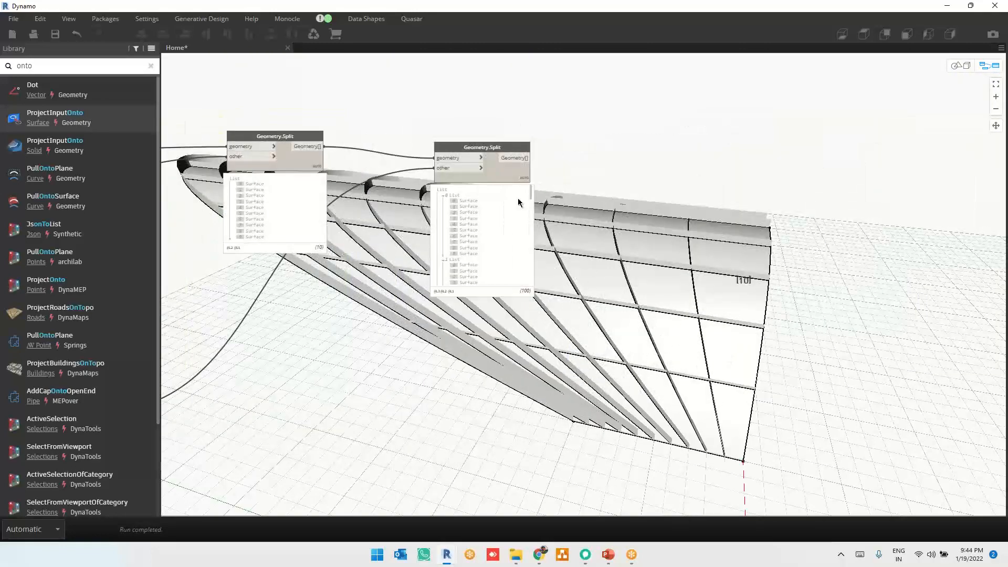
click(469, 202)
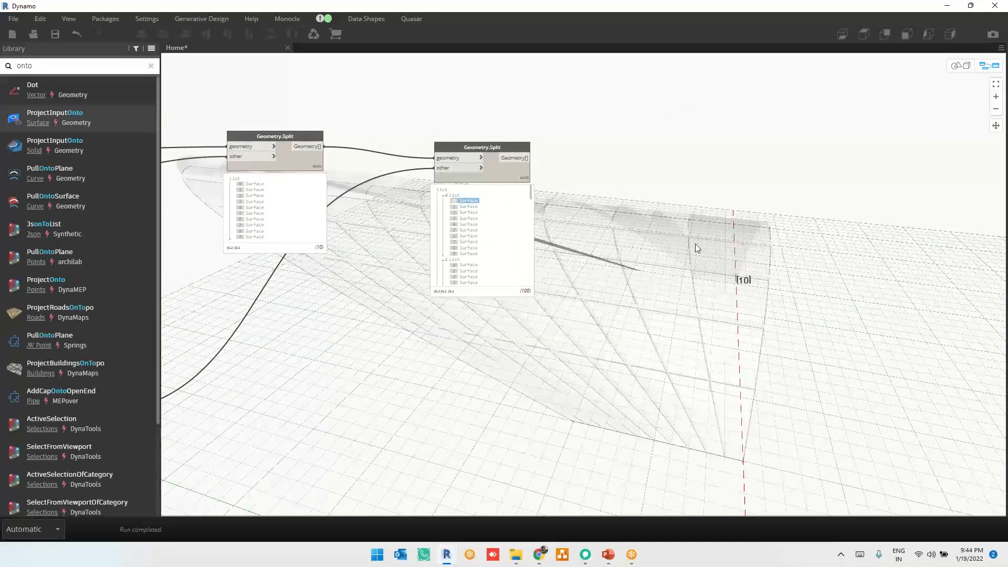
key(ctrl+b)
right_drag(715, 250, 612, 241)
key(ctrl+b)
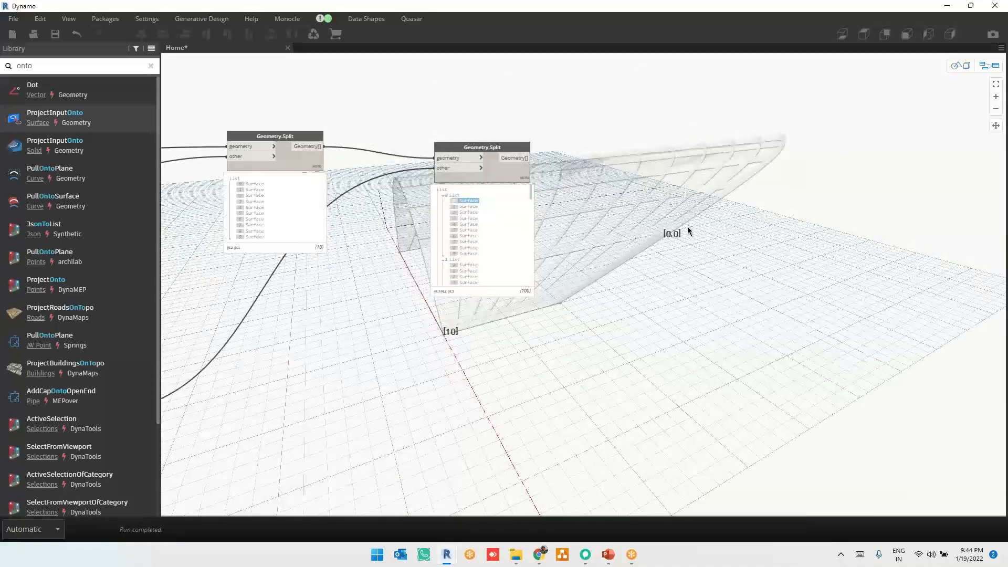
scroll(687, 226, up, 3)
middle_drag(682, 222, 494, 250)
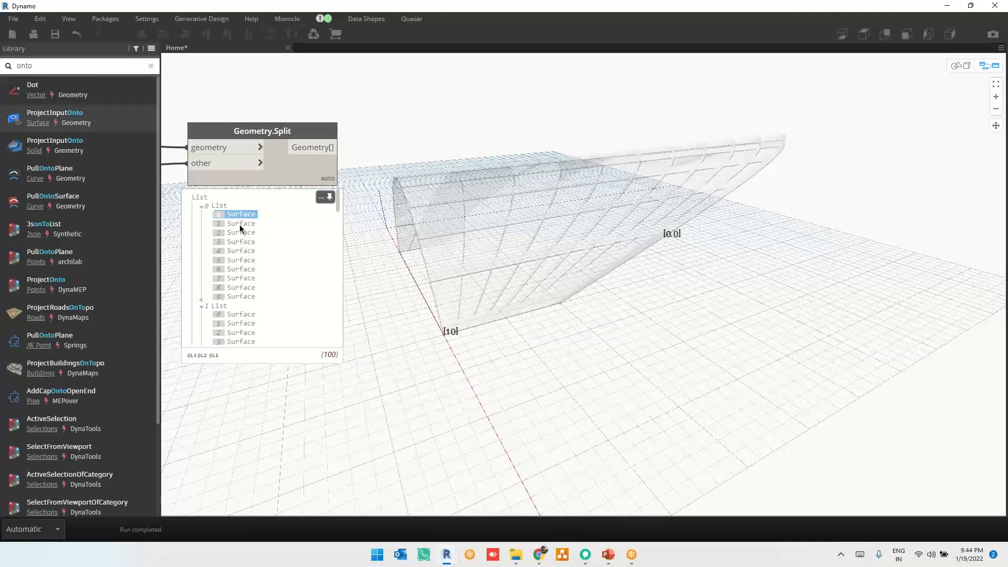
Highlight the remaining surfaces of list 0 in the second Geometry.Split output one after another, down to surface 9
click(239, 224)
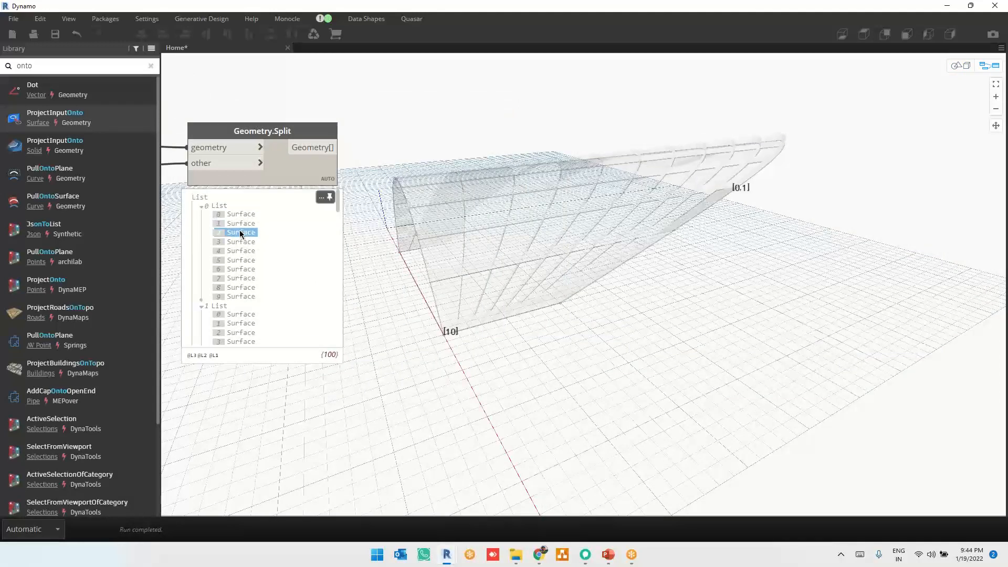
click(240, 241)
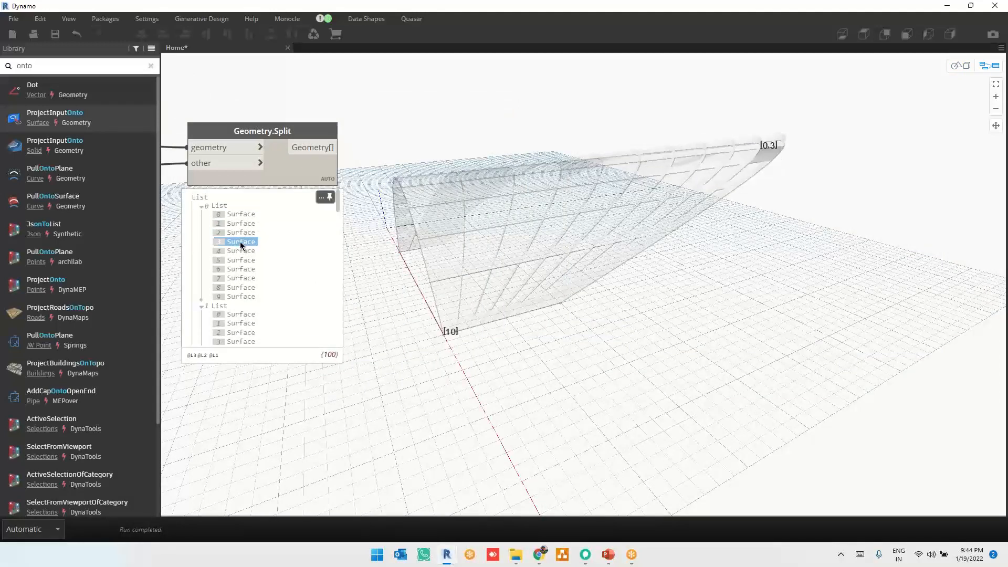
click(240, 250)
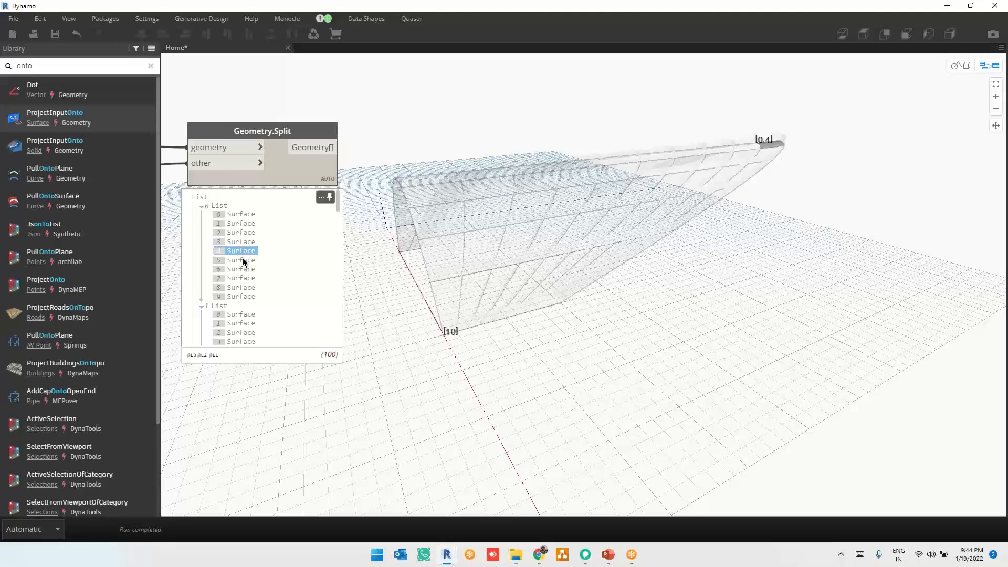
click(243, 260)
click(244, 269)
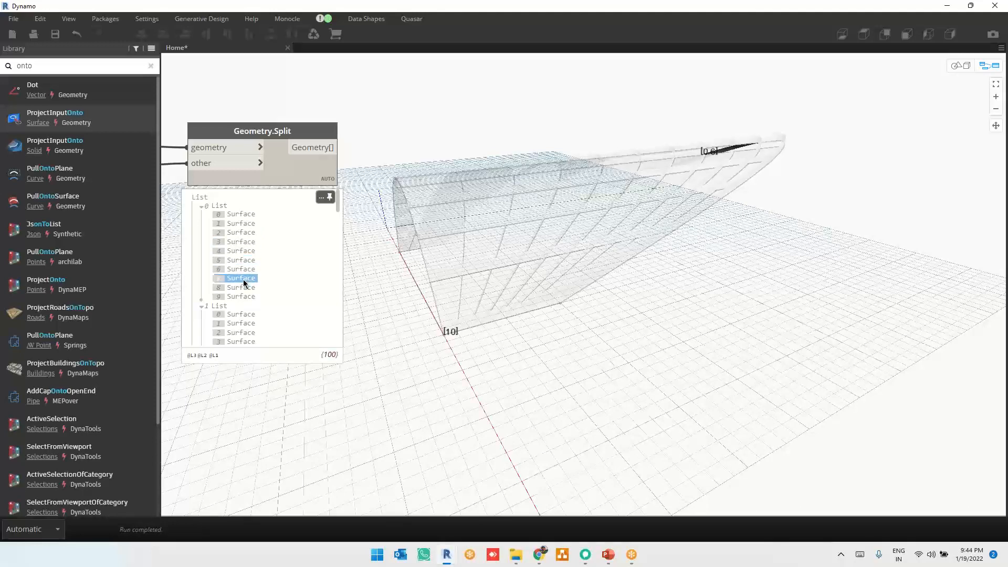
click(244, 287)
click(243, 295)
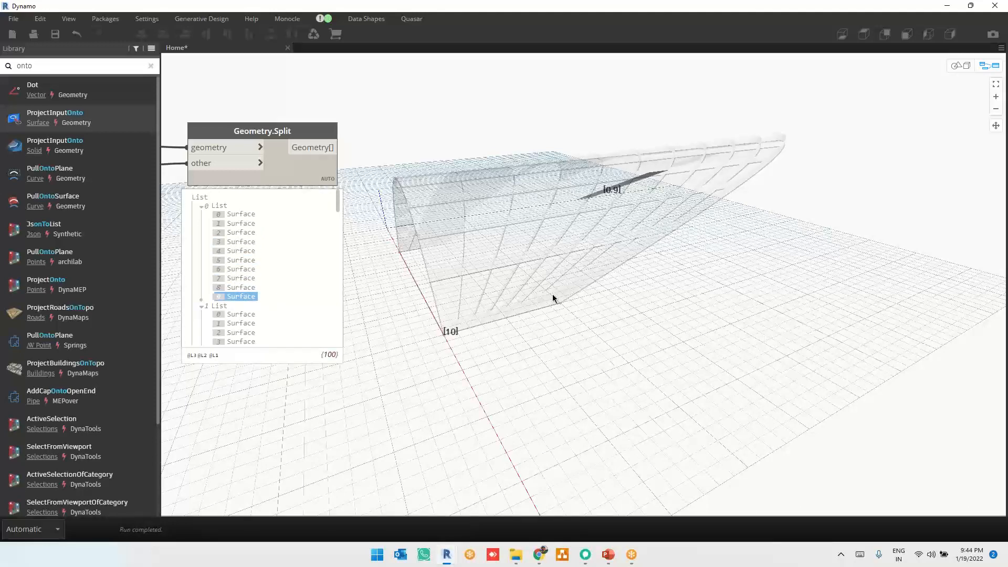
Inspect surface 9 of list 0 from another angle, and highlight surface 1 of list 1 to examine it around the model
key(ctrl+b)
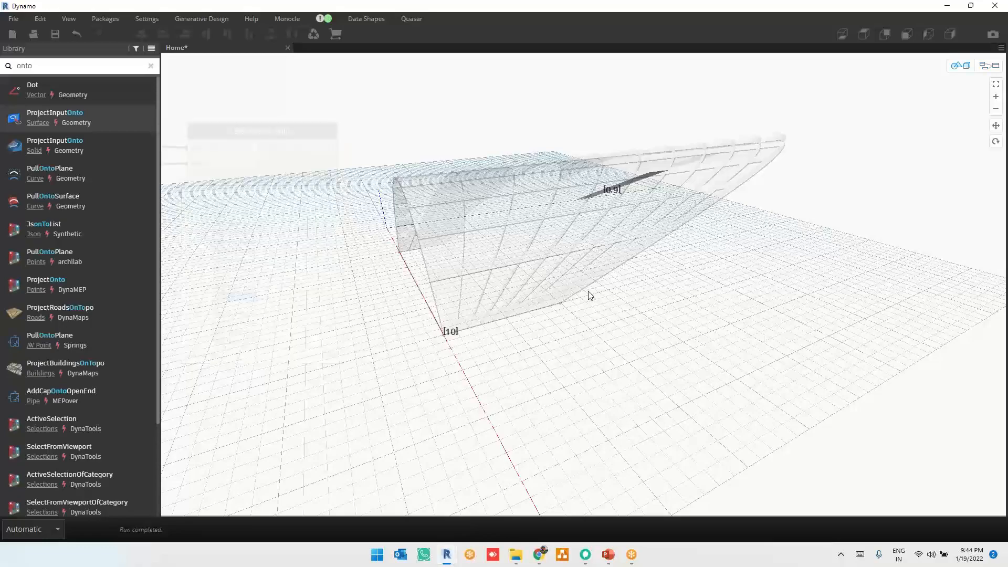
right_drag(613, 291, 719, 294)
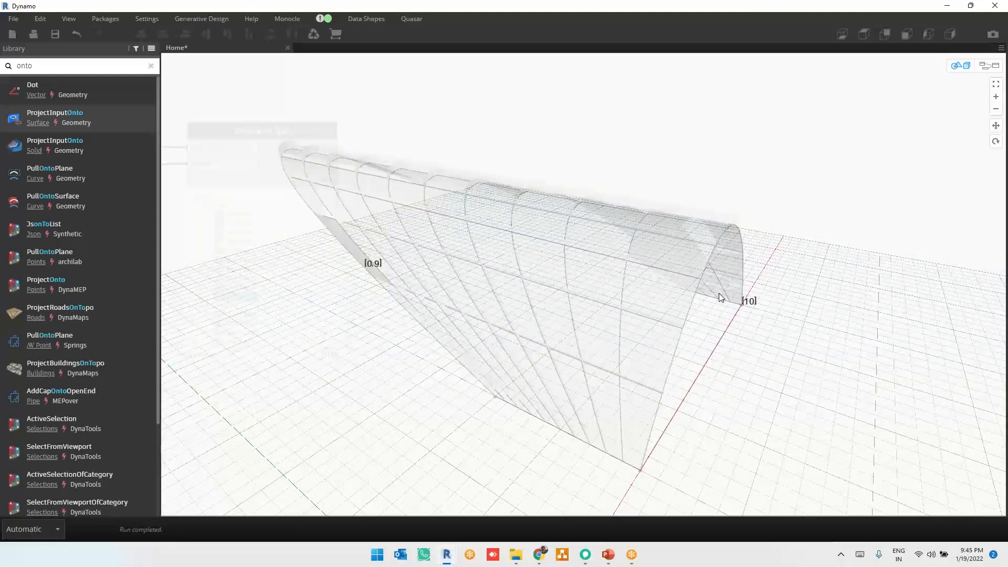
key(ctrl+b)
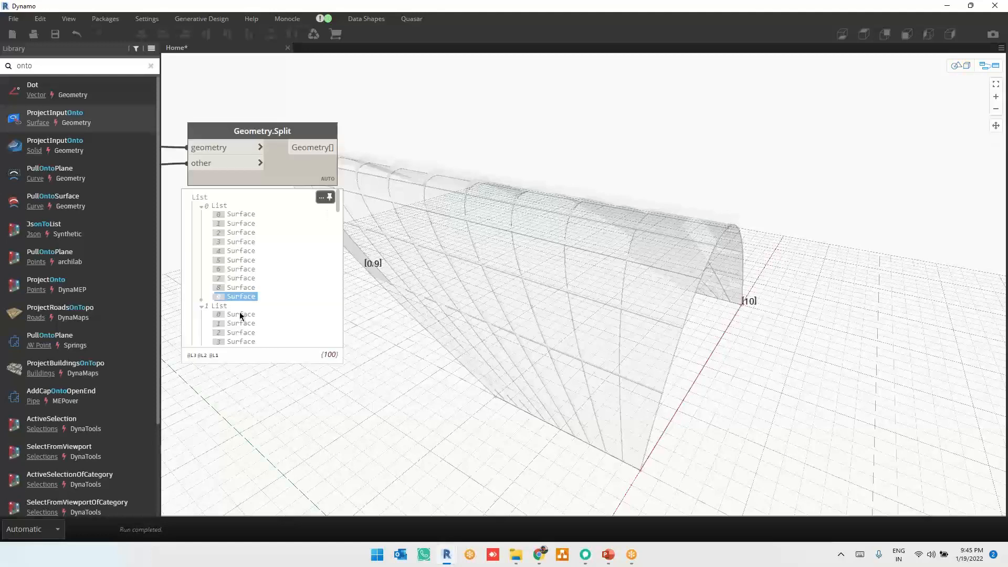
scroll(241, 311, down, 3)
click(246, 237)
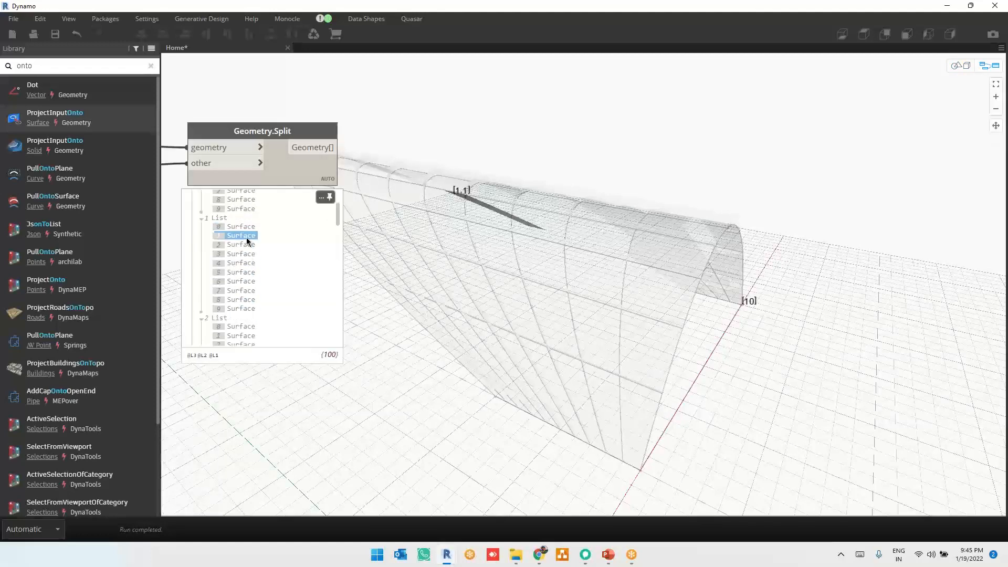
key(ctrl+b)
right_drag(711, 317, 585, 310)
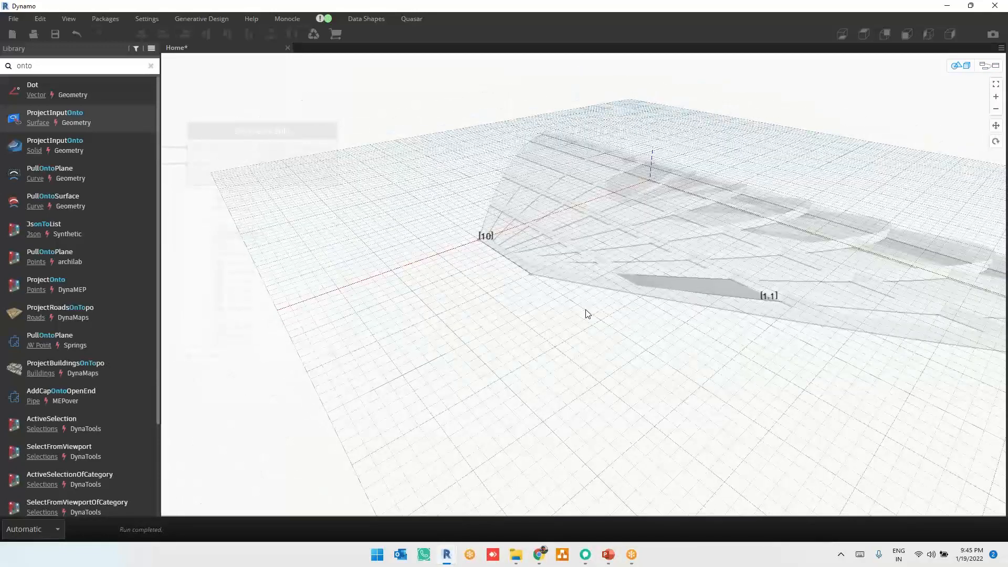
Highlight surfaces 2 to 8 of list 1 in the second Geometry.Split output one after another, then clear the highlight
key(ctrl+b)
click(226, 245)
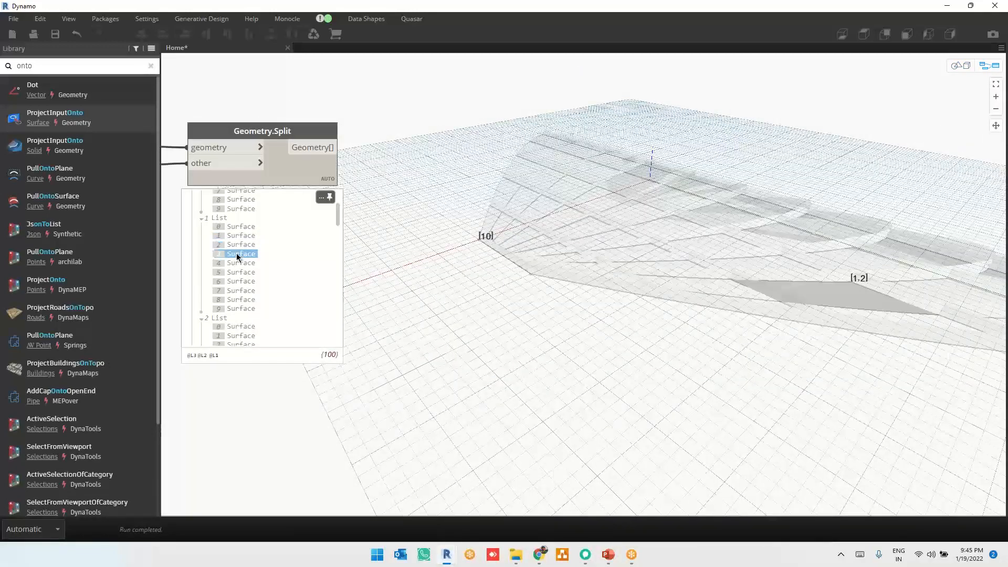
click(237, 253)
click(239, 263)
click(239, 272)
click(240, 280)
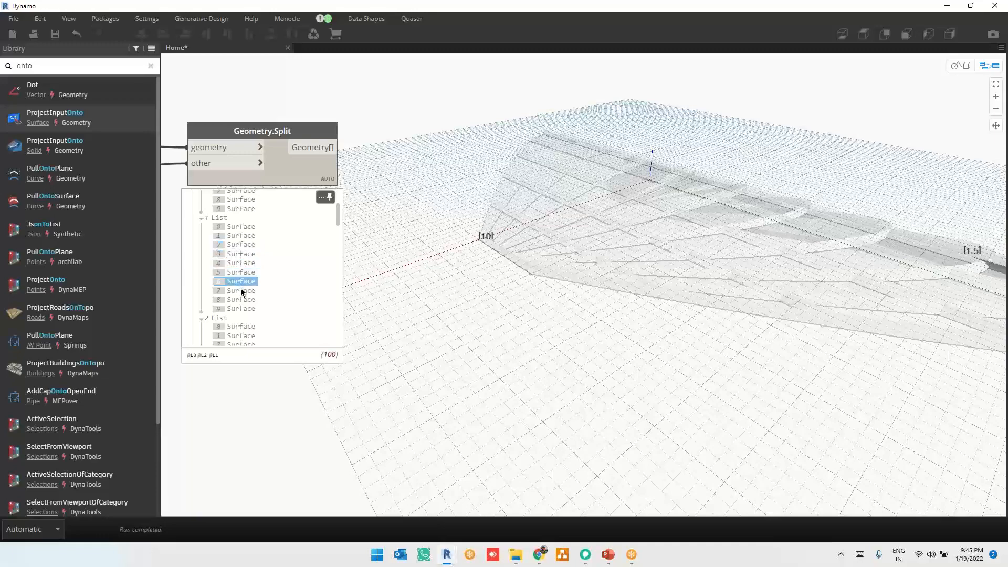
click(240, 290)
click(240, 300)
click(241, 301)
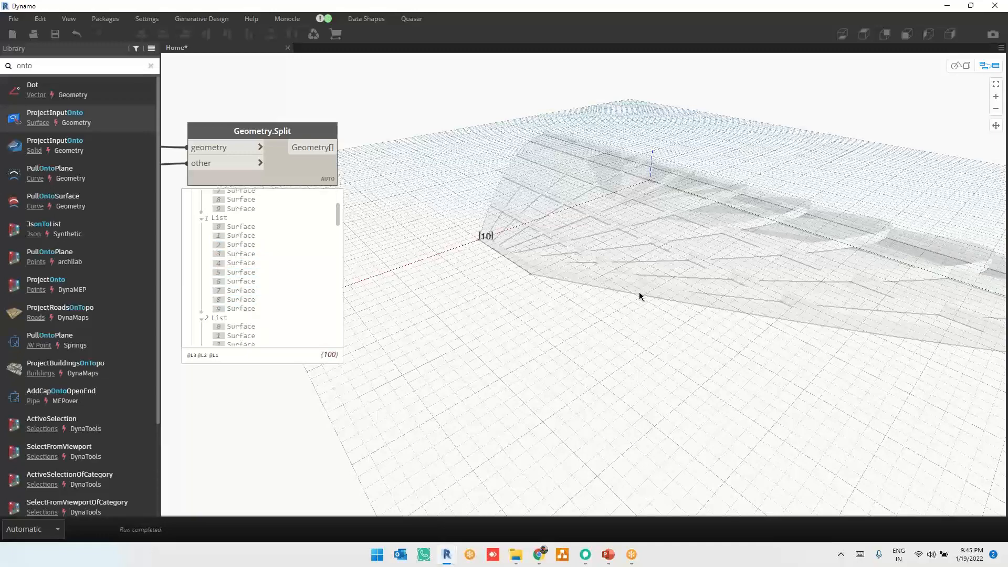
Check the split panels from the opposite side of the model and move the second Geometry.Split node slightly higher in the graph
key(ctrl+b)
right_drag(774, 313, 673, 310)
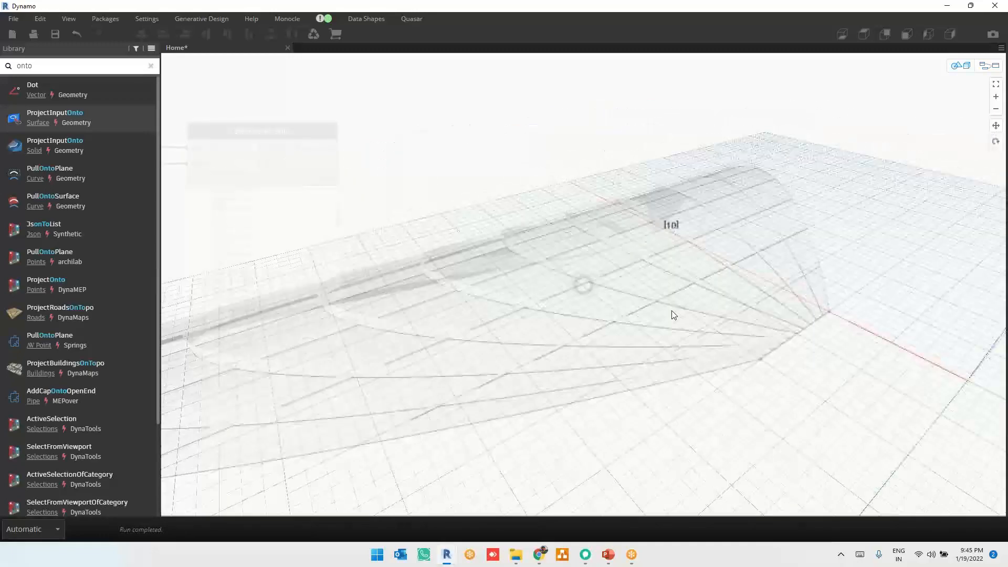
key(ctrl+b)
scroll(811, 280, down, 3)
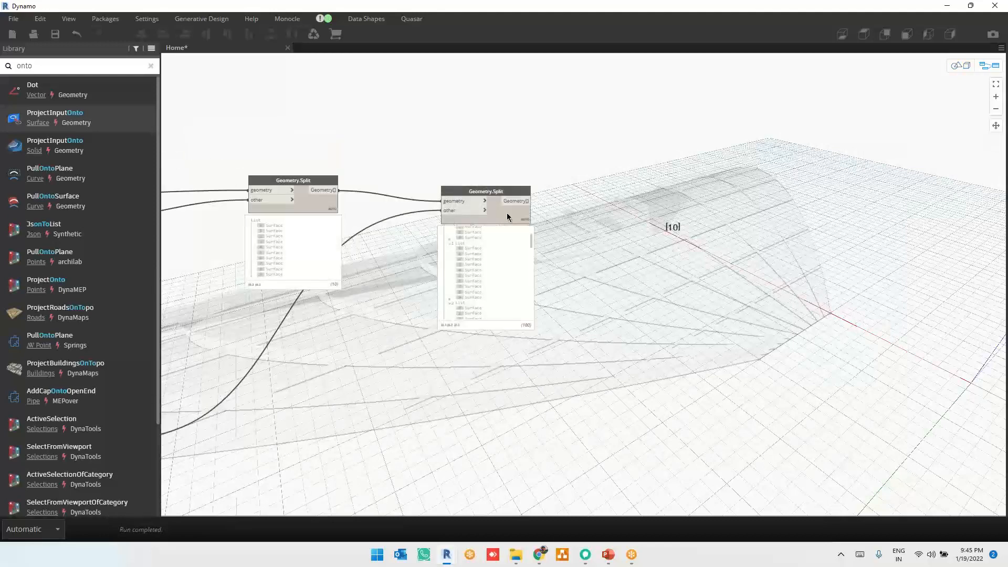
drag(495, 213, 500, 198)
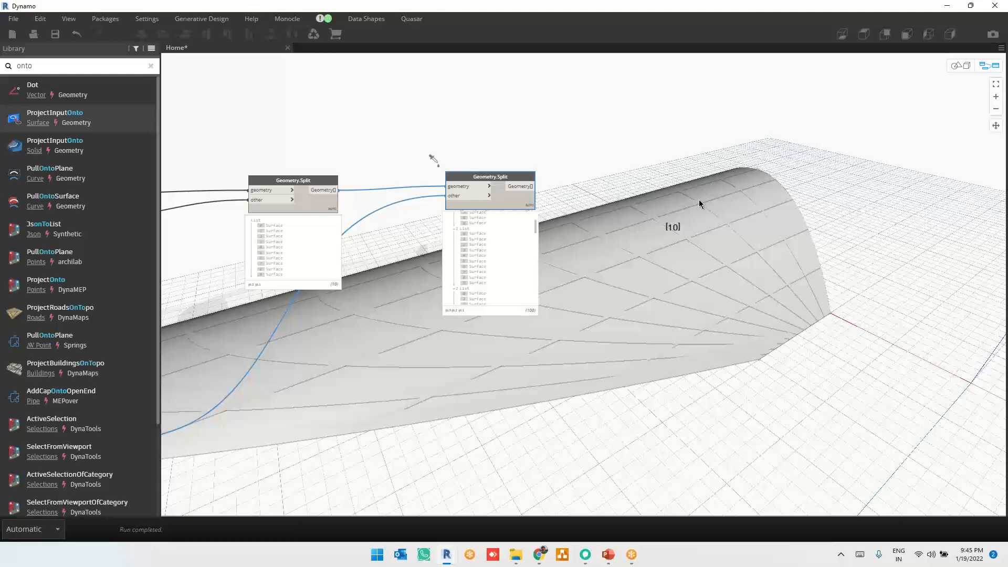
Search the nodes for "surface.thick" and place the Surface.Thicken node with thickness and both_sides inputs beyond the second Geometry.Split node
right_click(788, 169)
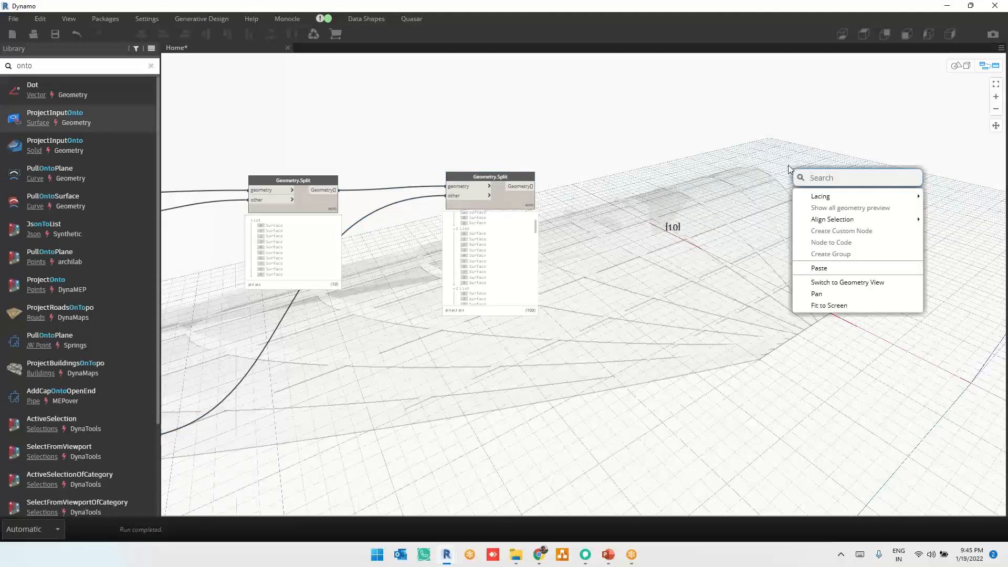
right_click(730, 155)
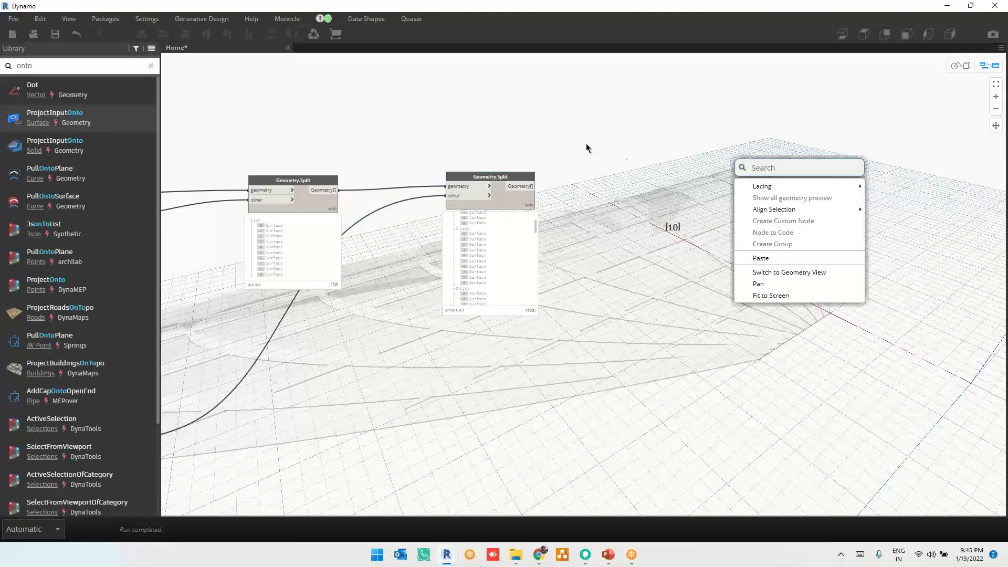
scroll(681, 173, up, 3)
click(682, 172)
right_click(670, 165)
text(s)
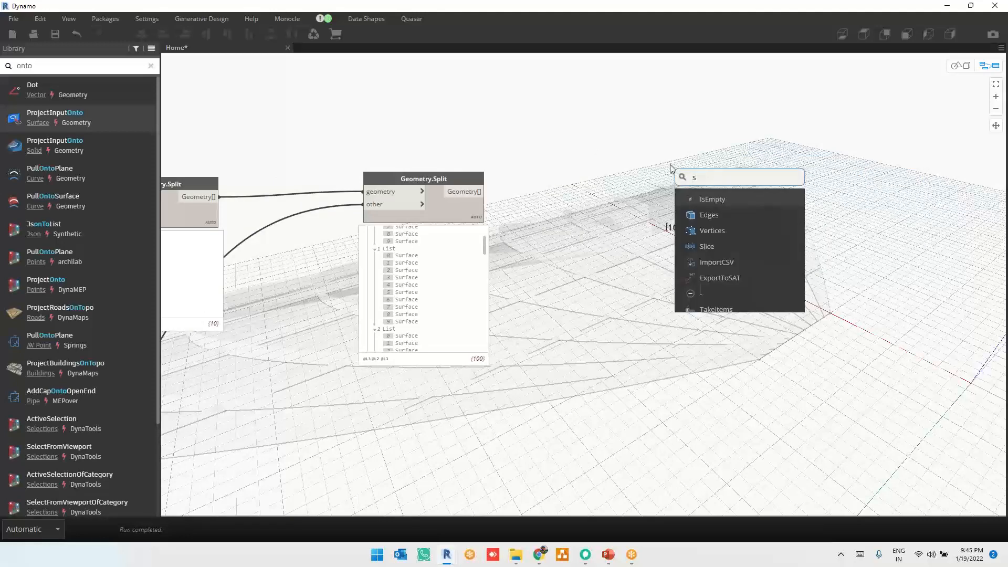
text(urface)
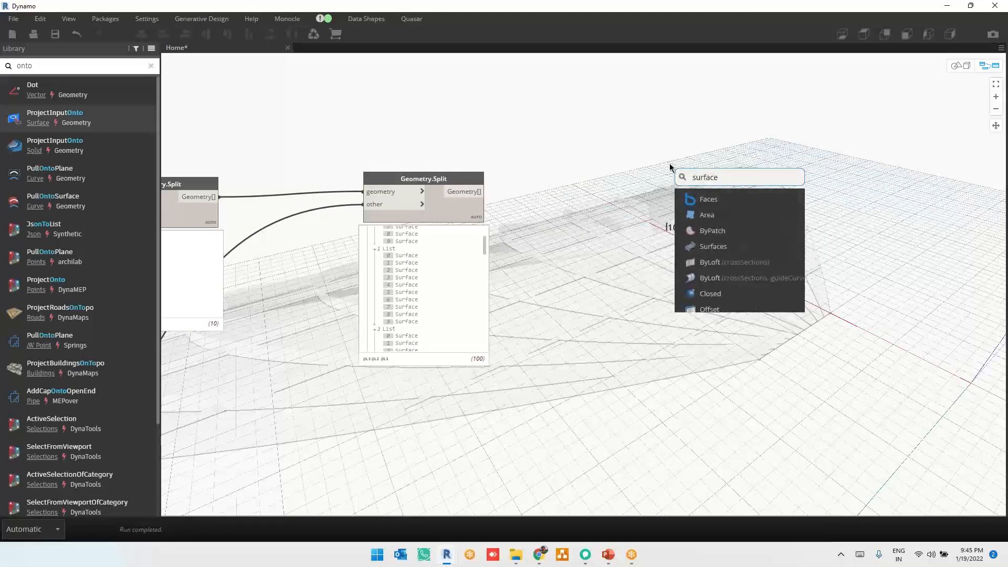
text(.t)
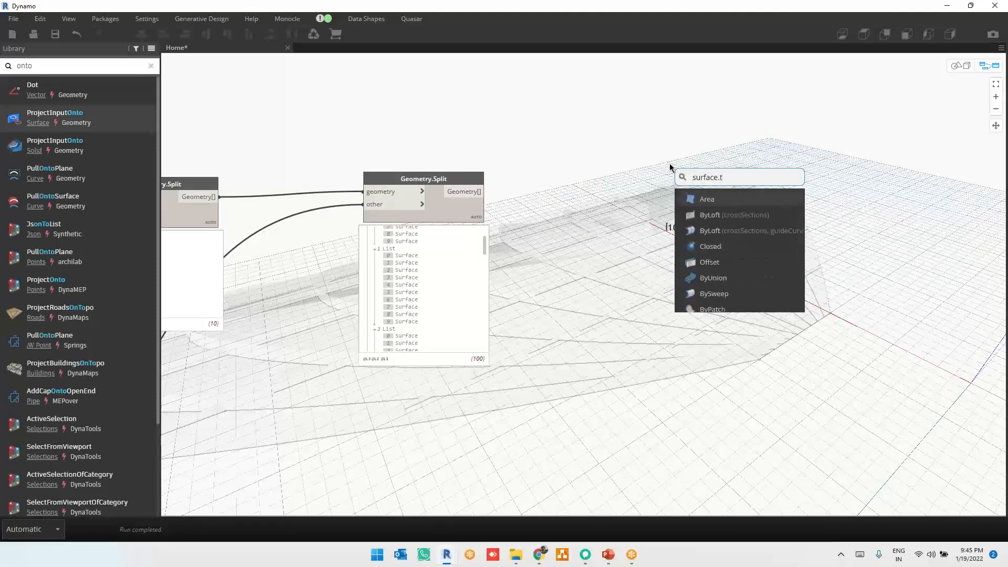
text(hick)
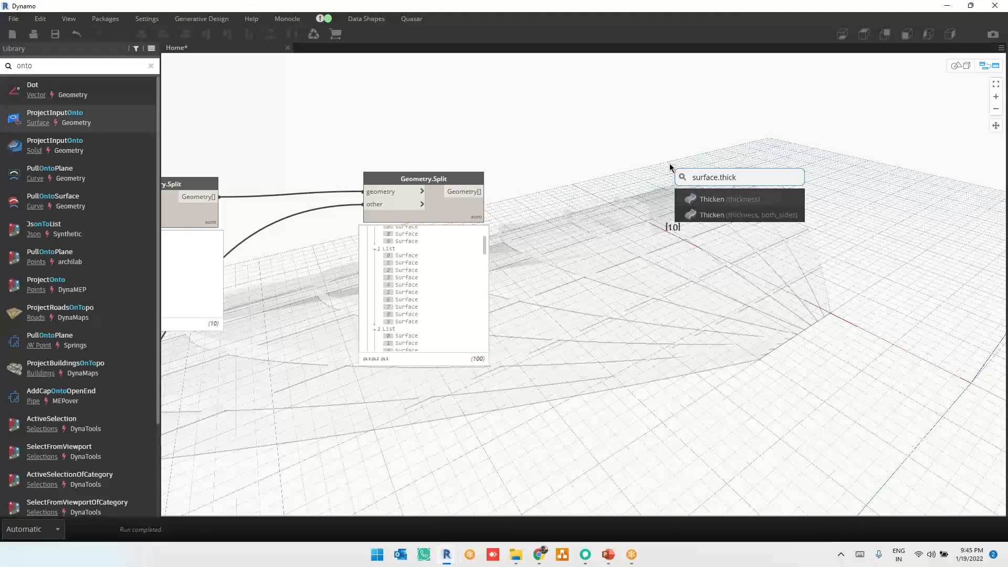
click(724, 215)
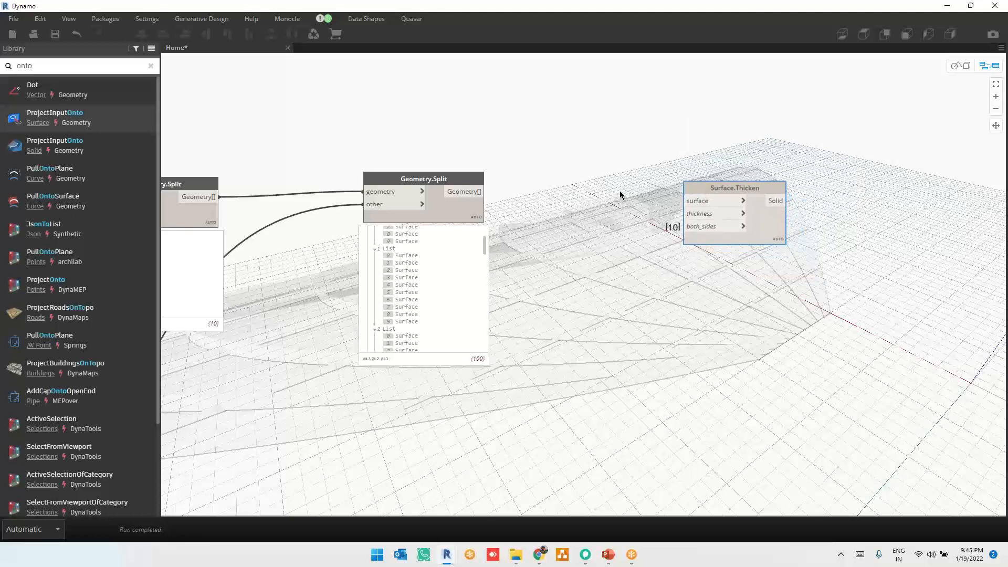
Connect the second Geometry.Split output to the surface input of Surface.Thicken, and move the Thicken node level with the Split node
scroll(620, 191, up, 3)
drag(436, 191, 724, 195)
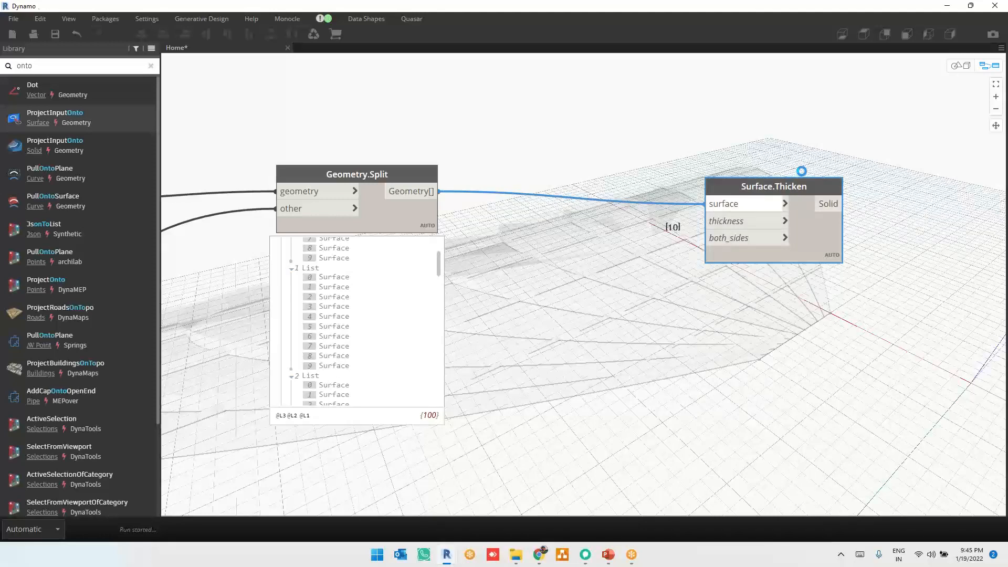
drag(726, 188, 801, 171)
middle_drag(764, 292, 767, 278)
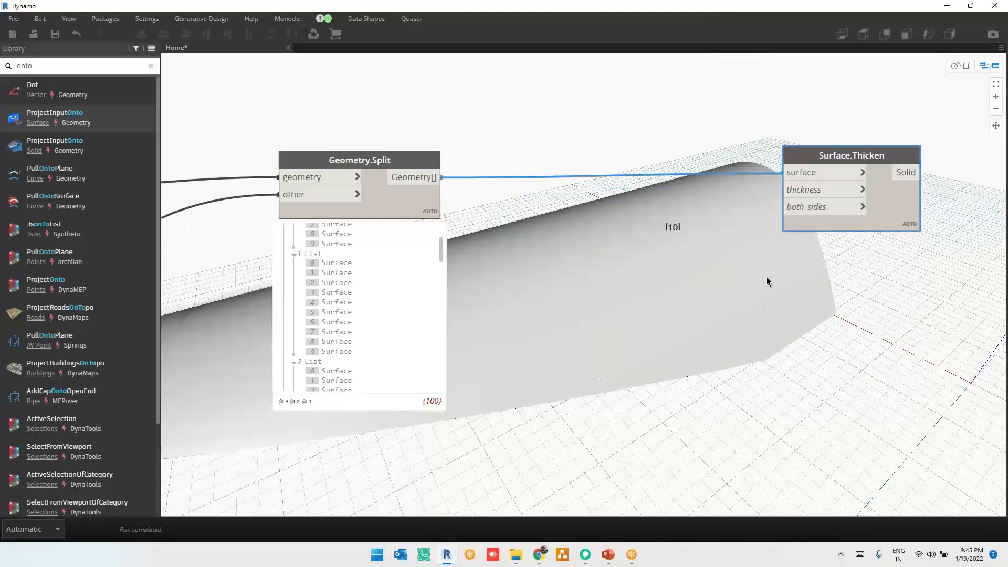
Add a code block with the value 0.2 beside the Surface.Thicken node
key(ctrl+b)
scroll(765, 272, down, 3)
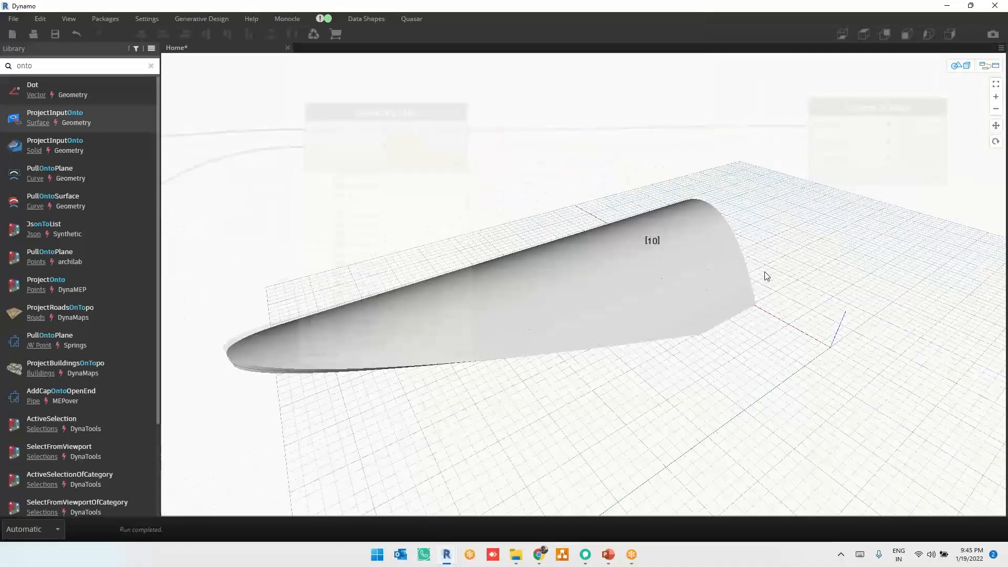
right_drag(555, 370, 583, 349)
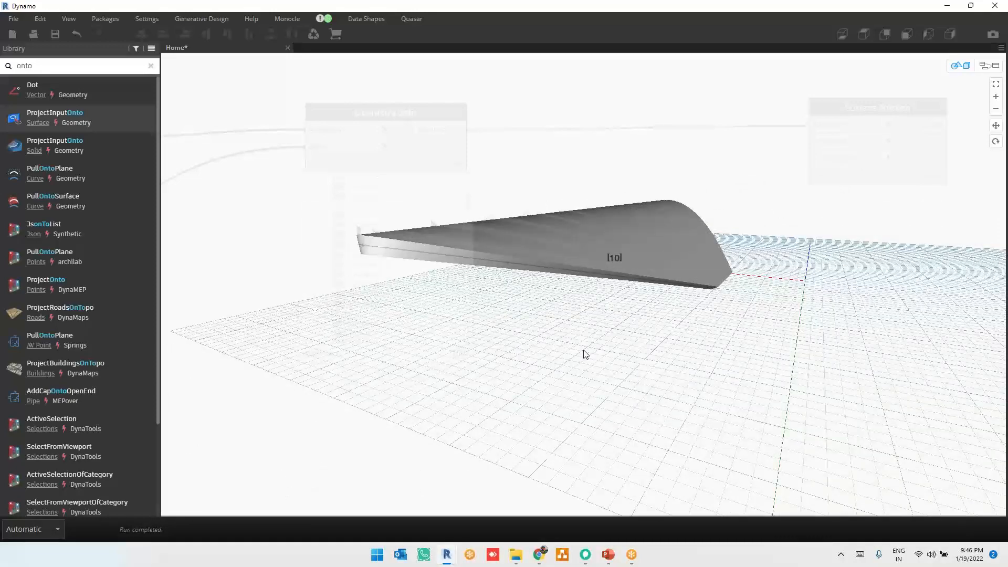
right_drag(672, 337, 614, 351)
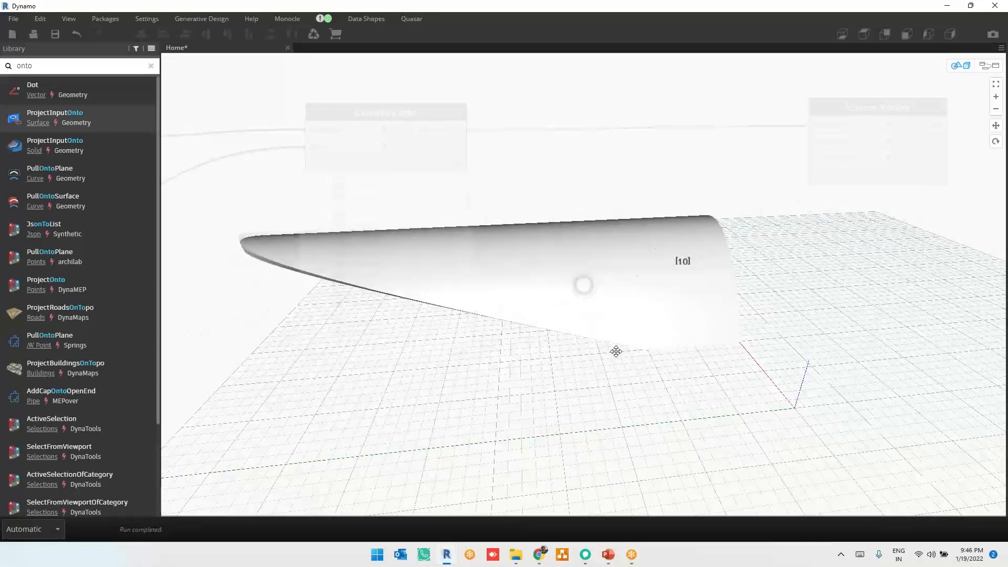
key(ctrl+b)
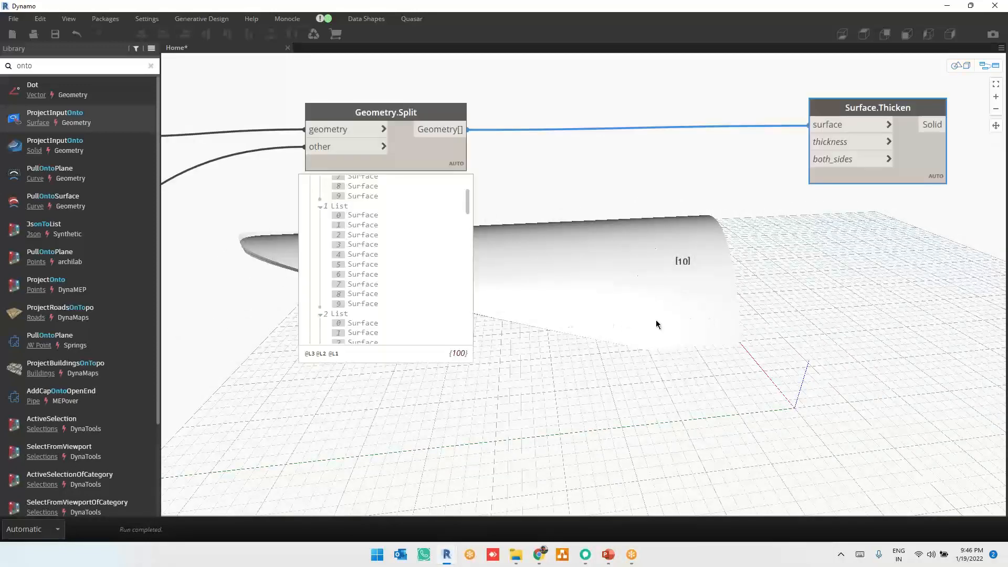
middle_drag(656, 324, 789, 361)
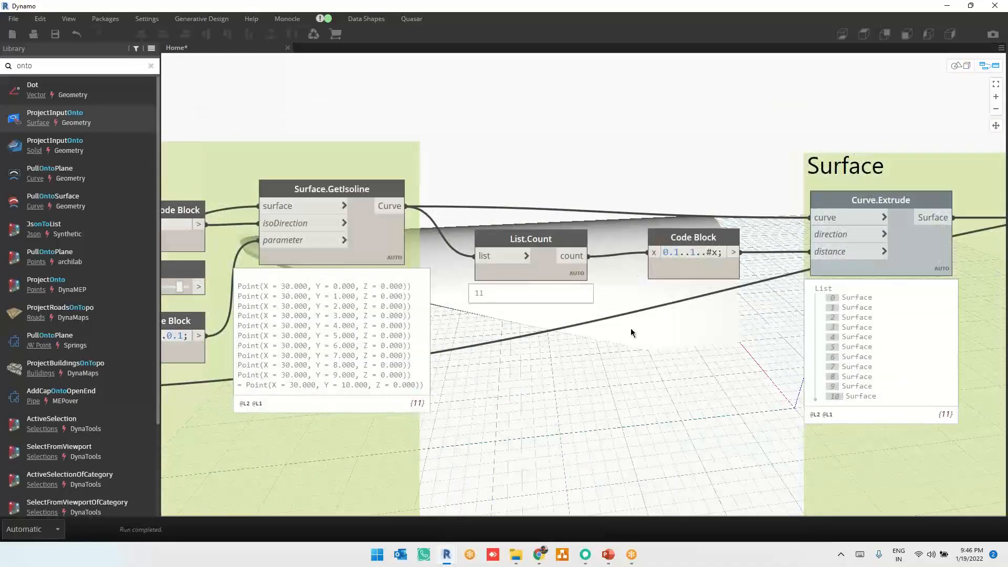
middle_drag(631, 332, 412, 393)
double_click(479, 312)
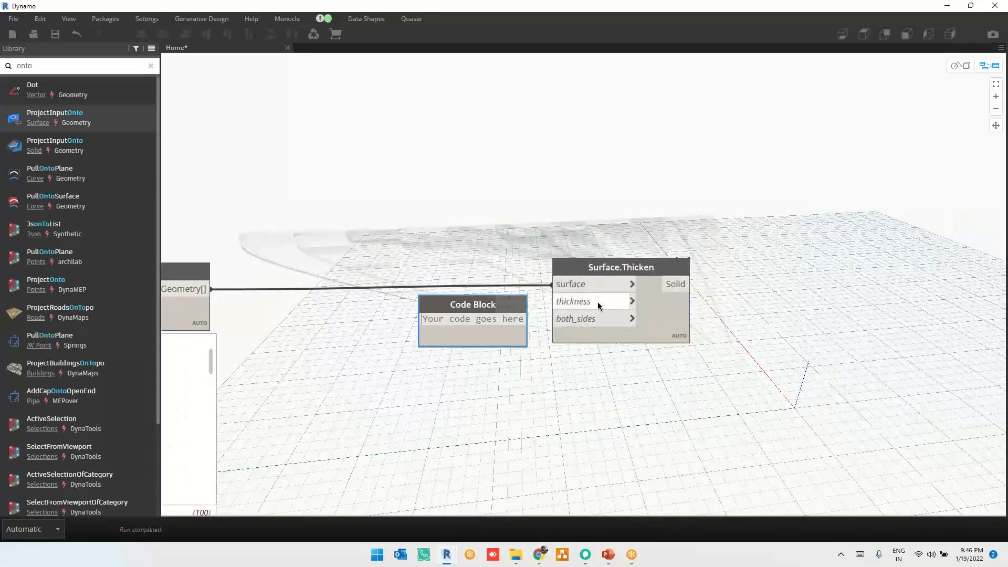
text(0.2)
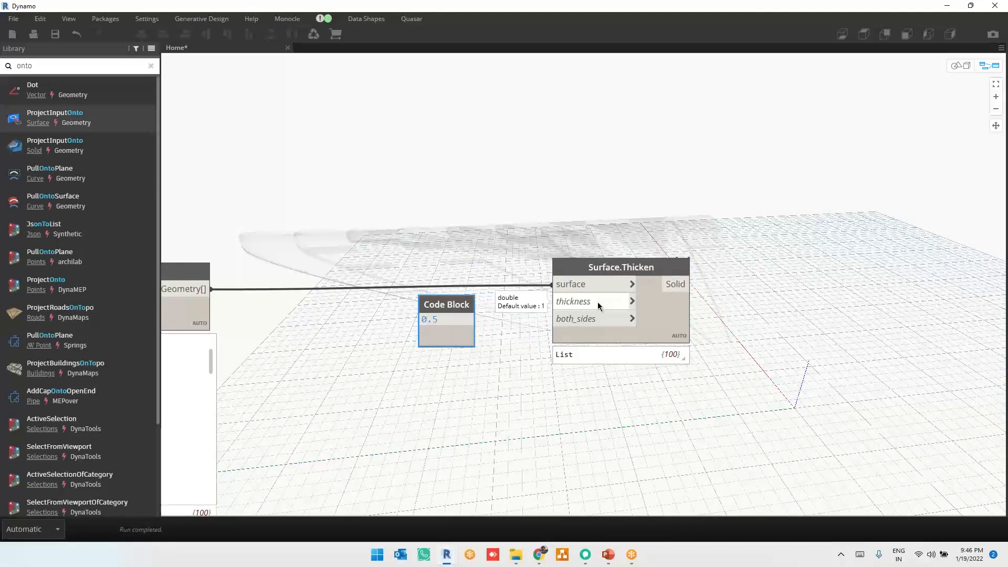
click(508, 409)
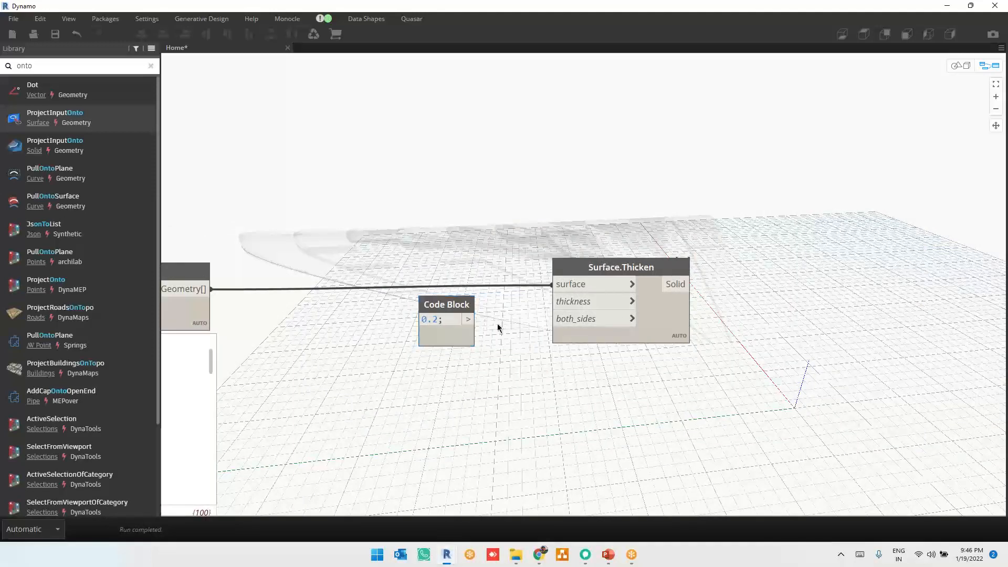
Connect the 0.2 code block to the thickness input of Surface.Thicken and inspect the shell in 3D
scroll(496, 323, up, 2)
click(459, 320)
click(568, 301)
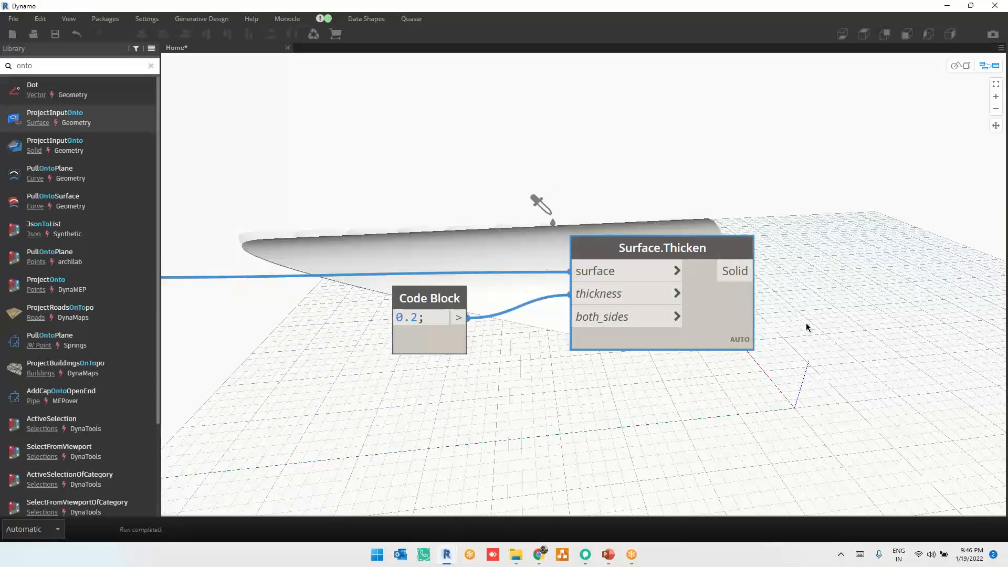
key(ctrl+b)
scroll(578, 383, down, 3)
right_drag(598, 370, 691, 371)
key(ctrl+b)
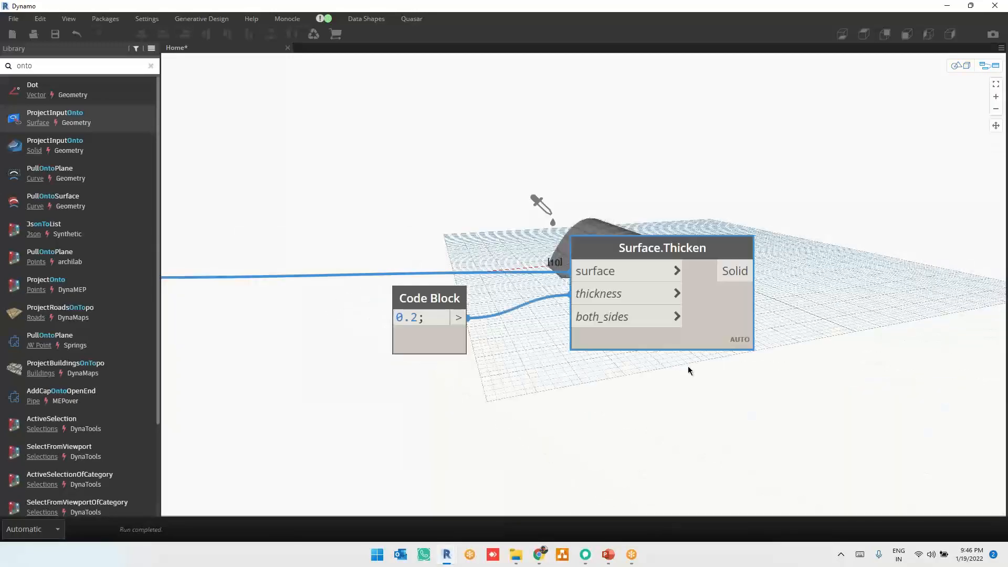
Change the distance range of the upper Curve.Extrude in the Surface group to 0.3..1.3..#x
scroll(916, 310, down, 5)
middle_drag(493, 361, 947, 352)
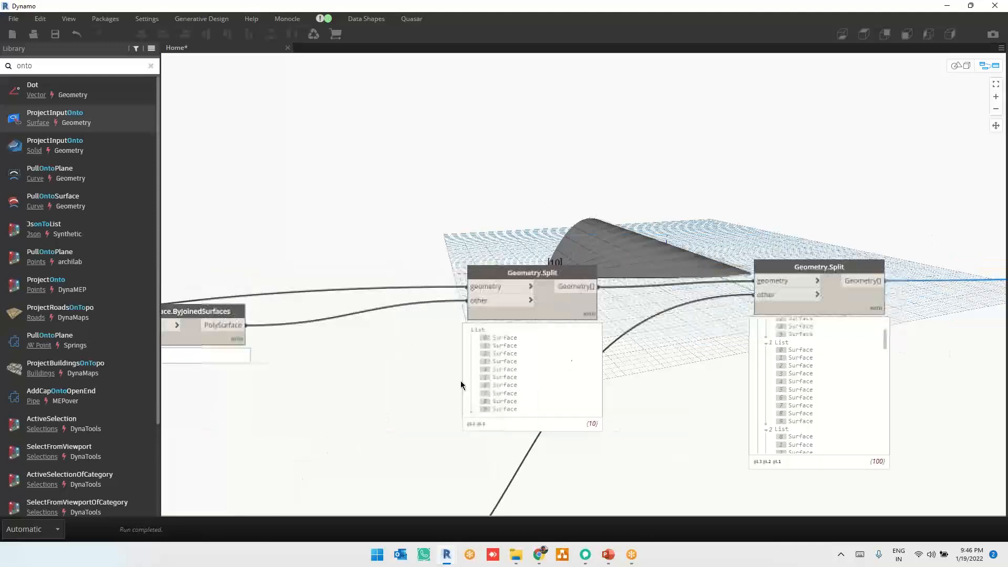
middle_drag(415, 385, 801, 387)
middle_drag(228, 410, 317, 410)
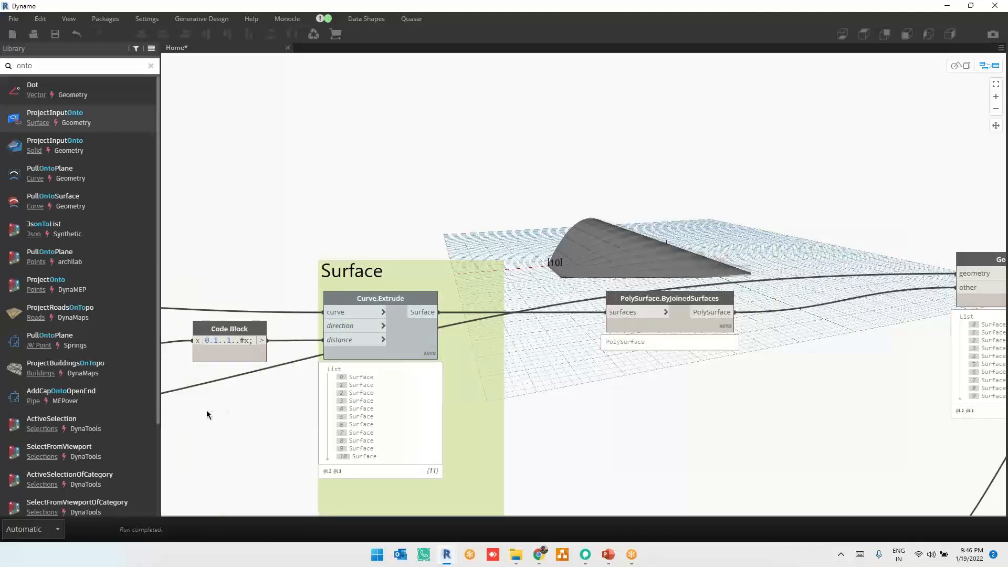
middle_drag(209, 415, 515, 371)
scroll(515, 367, up, 5)
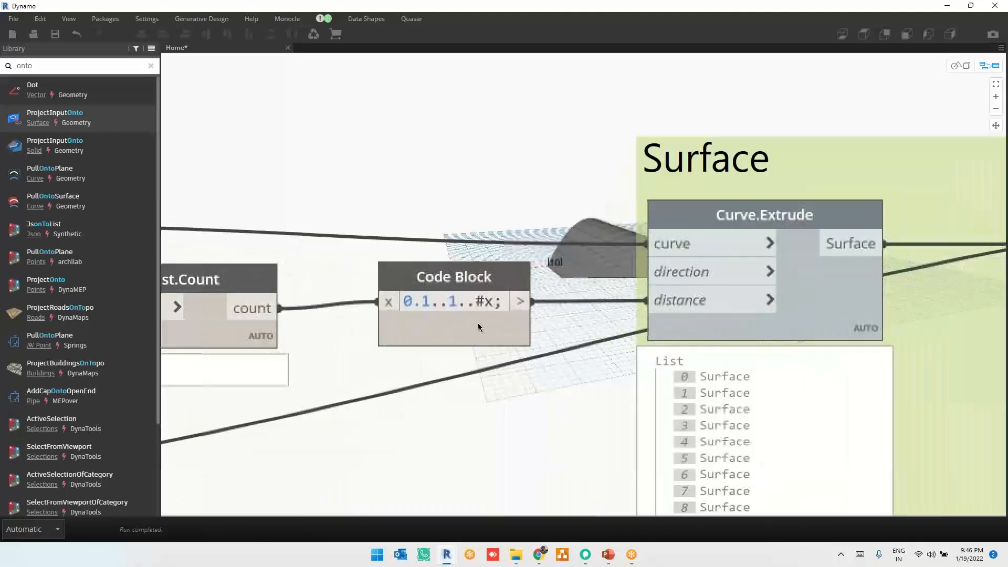
double_click(423, 302)
text(3)
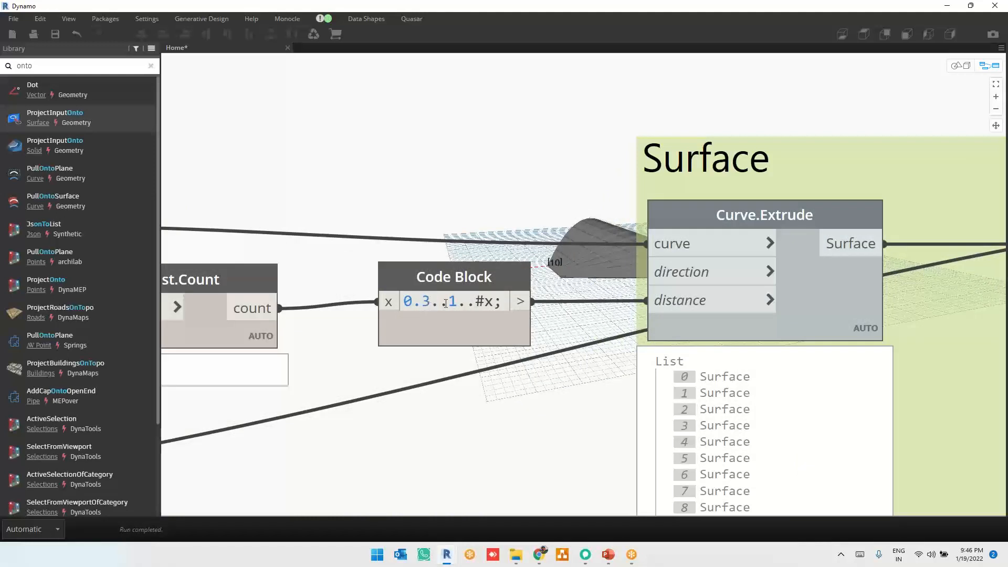
click(454, 302)
text(.3)
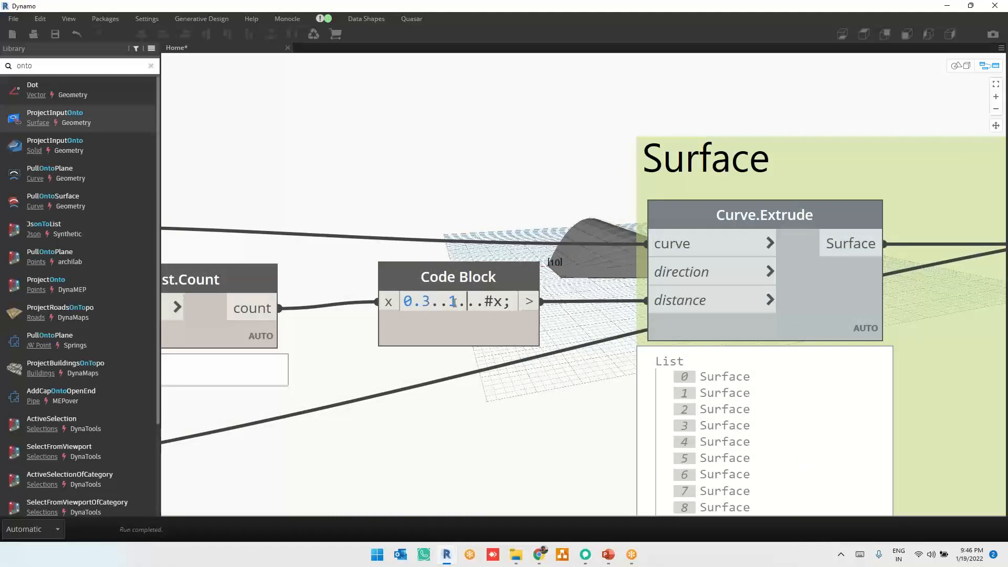
click(455, 195)
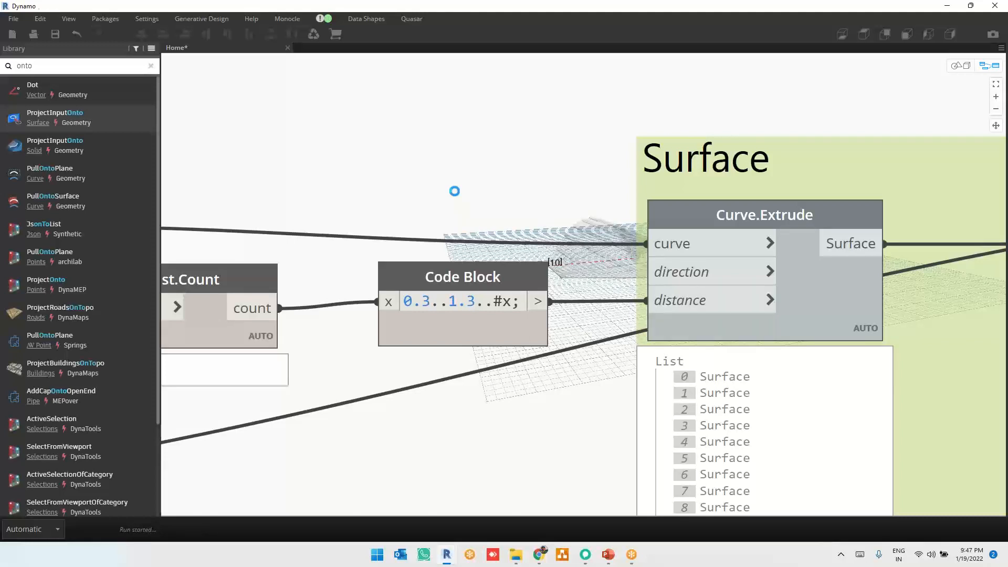
Change the code block feeding the distance of the lower Curve.Extrude node to 0.3..1.3..#x
scroll(455, 194, down, 3)
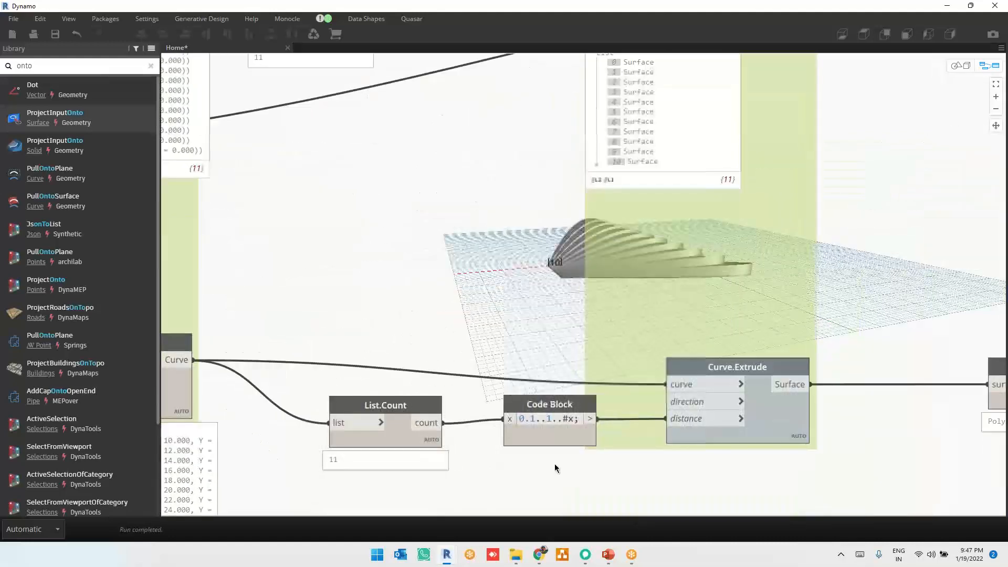
scroll(554, 464, up, 2)
double_click(524, 411)
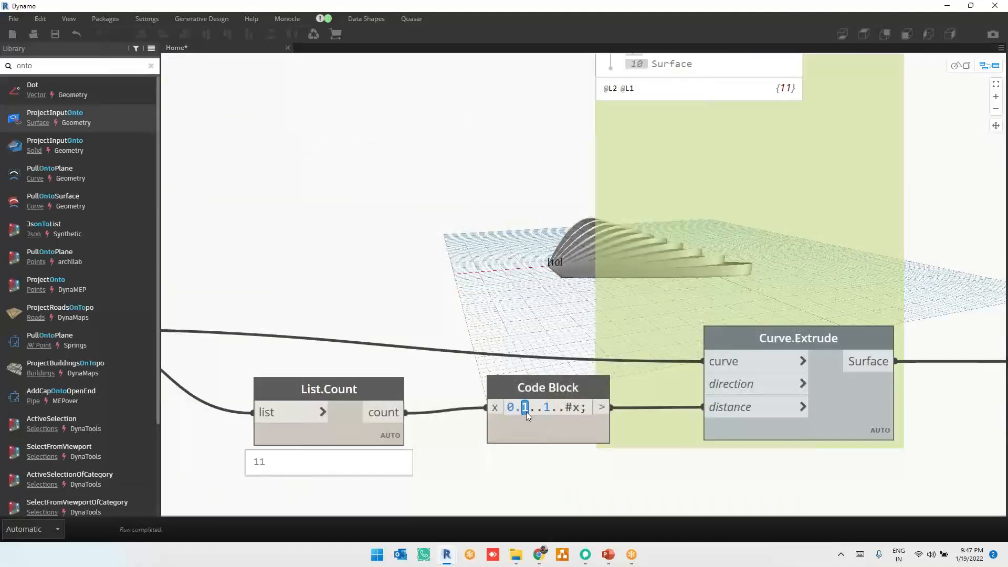
text(3)
click(552, 410)
text(.)
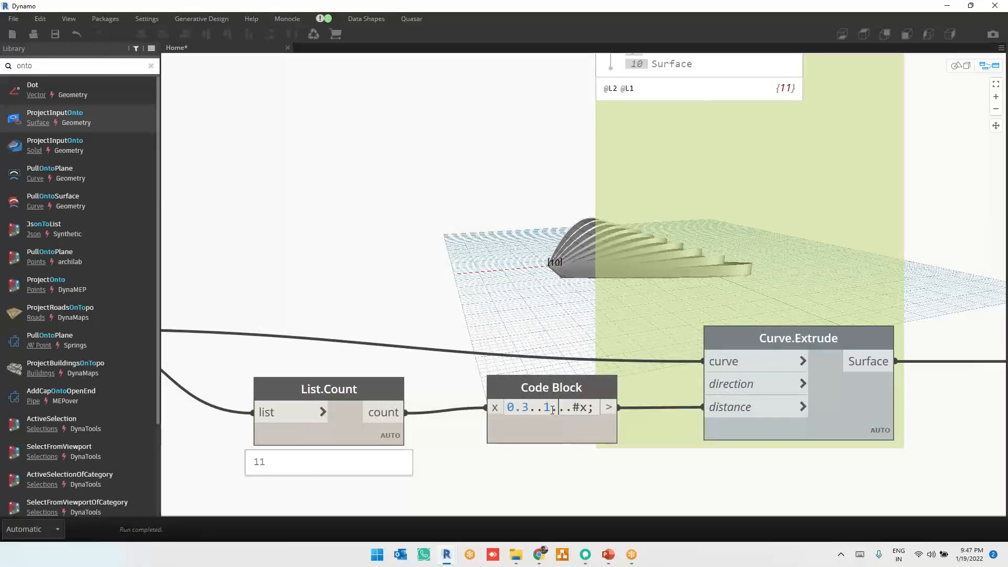
text(3)
click(508, 294)
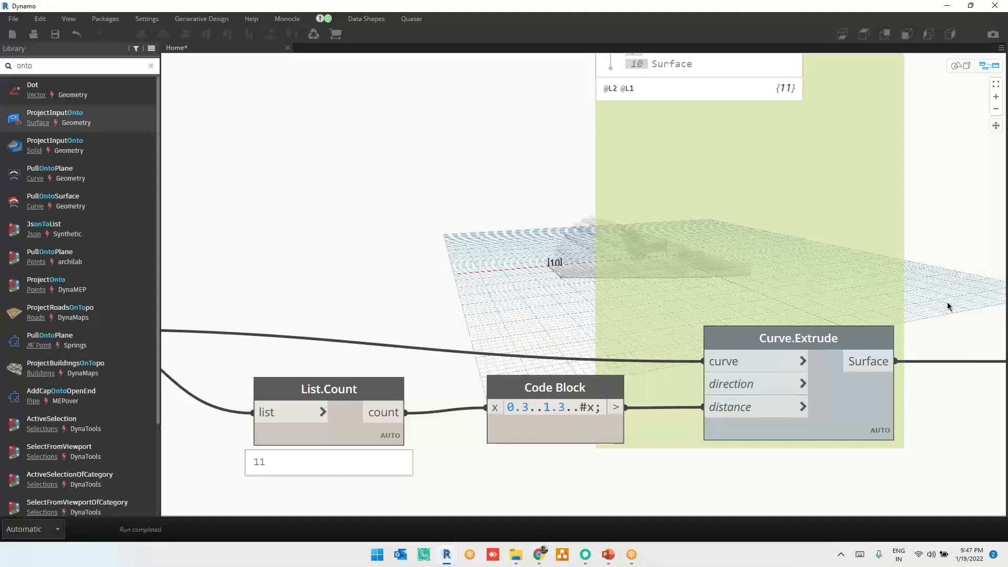
Select the Surface.Thicken node and examine the thickened panels and extruded ribs from several angles in the 3D preview
middle_drag(947, 307, 229, 316)
middle_drag(763, 314, 159, 439)
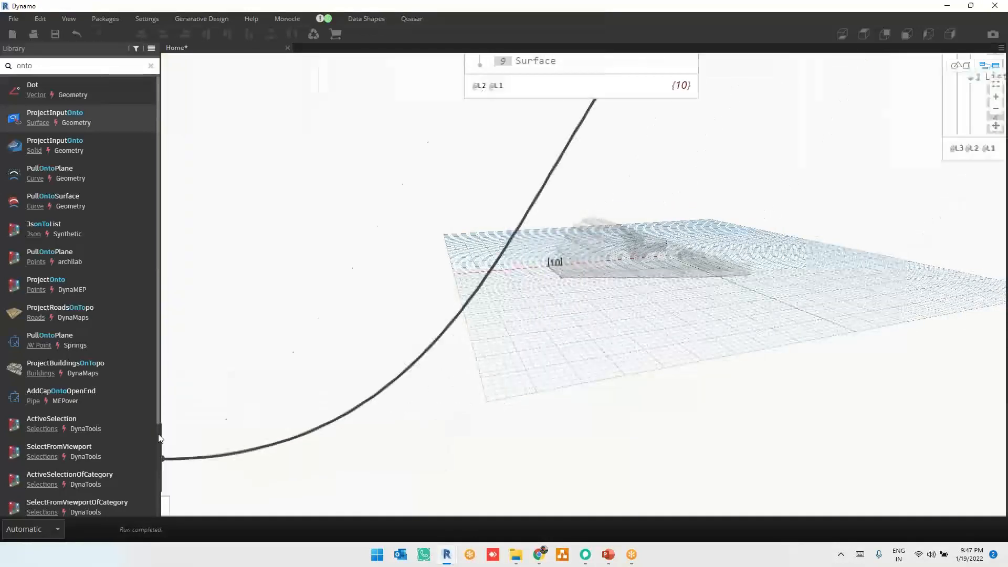
scroll(656, 332, down, 3)
middle_drag(861, 265, 500, 423)
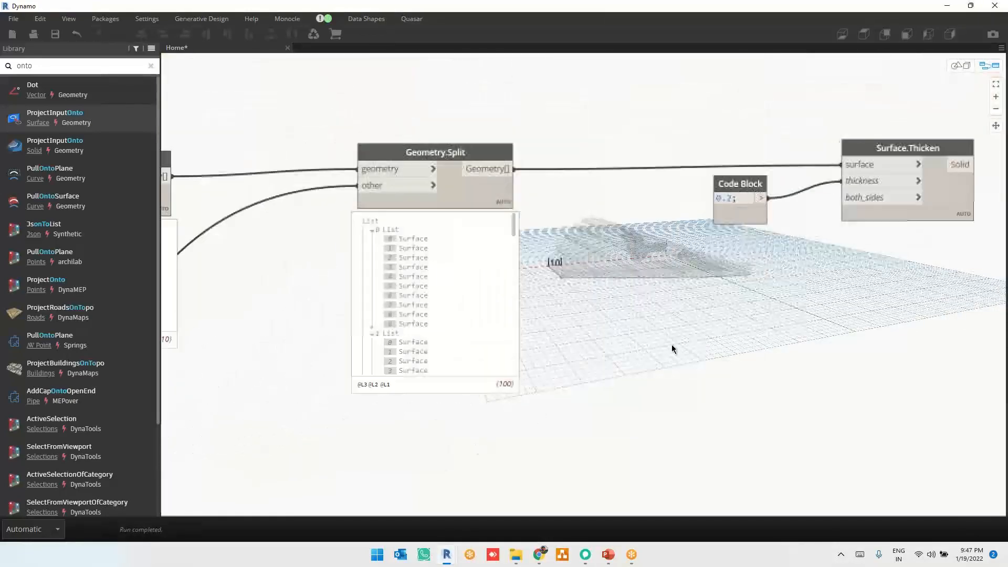
click(935, 205)
middle_drag(900, 321, 651, 334)
key(ctrl+b)
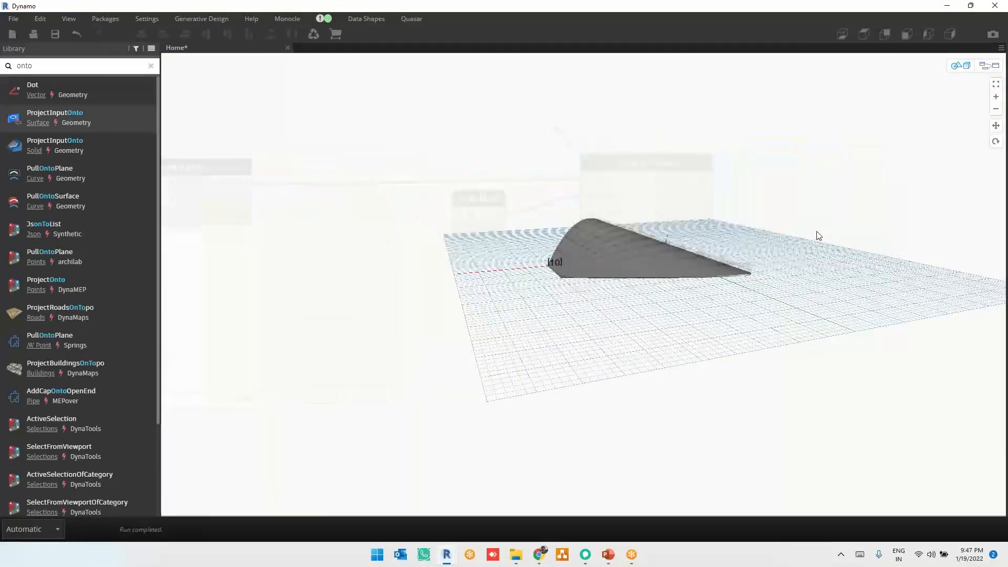
scroll(817, 231, up, 5)
middle_drag(812, 244, 544, 321)
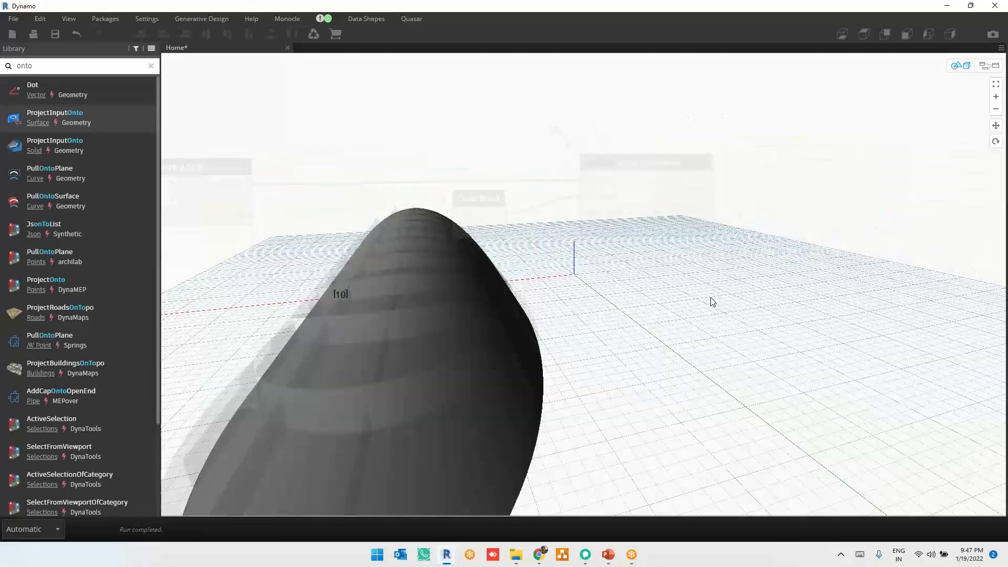
right_drag(712, 302, 598, 317)
key(ctrl+b)
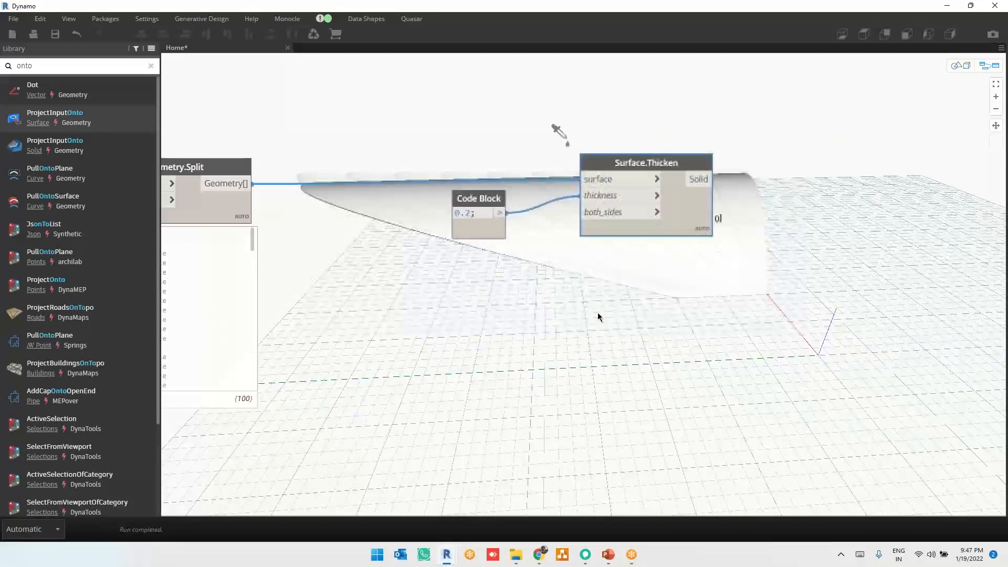
middle_drag(806, 306, 728, 395)
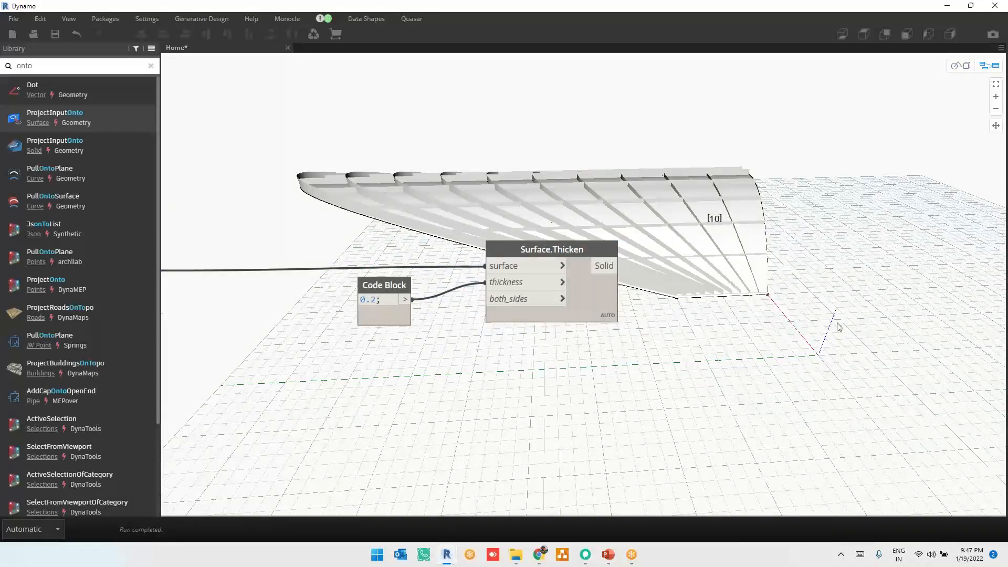
key(ctrl+b)
right_drag(834, 323, 760, 326)
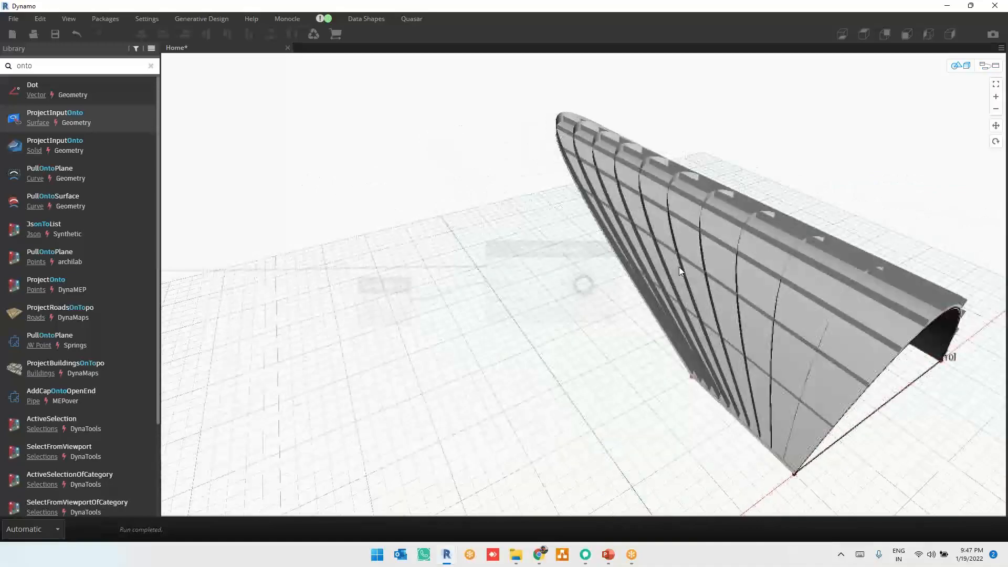
right_drag(679, 269, 844, 302)
key(ctrl+b)
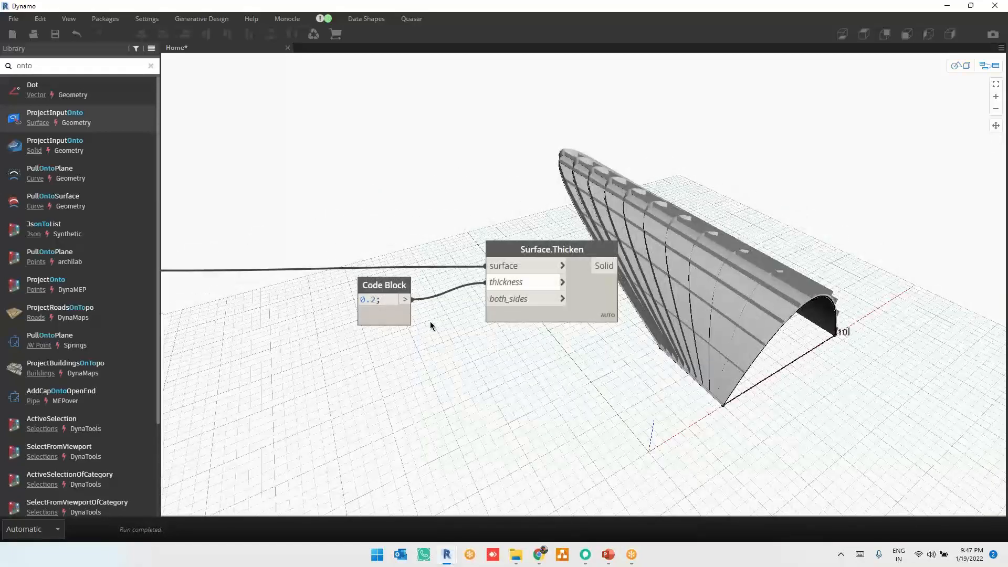
Pin the output preview of the Surface.Thicken node and inspect its highlighted solids in the 3D view
middle_drag(430, 322, 737, 265)
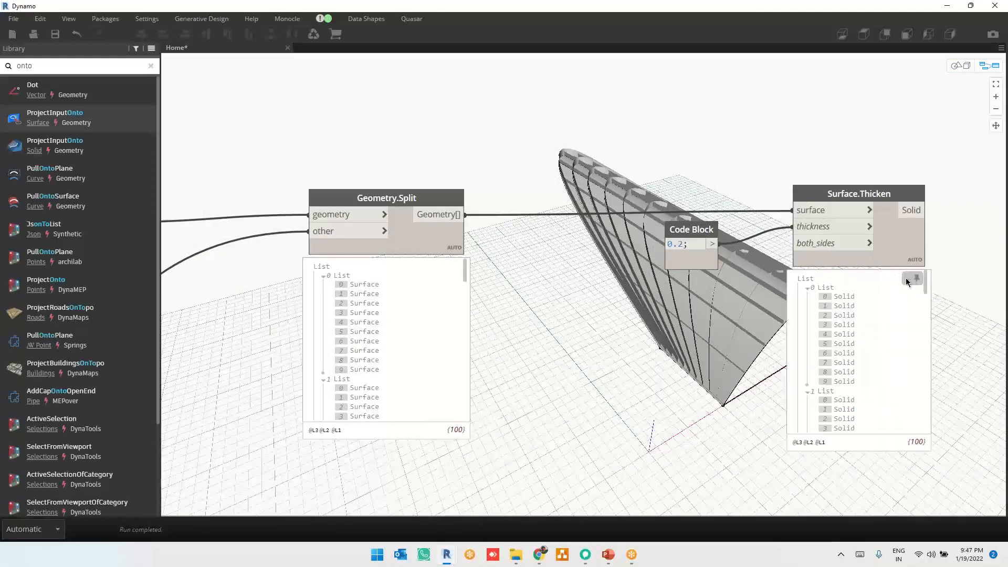
click(907, 282)
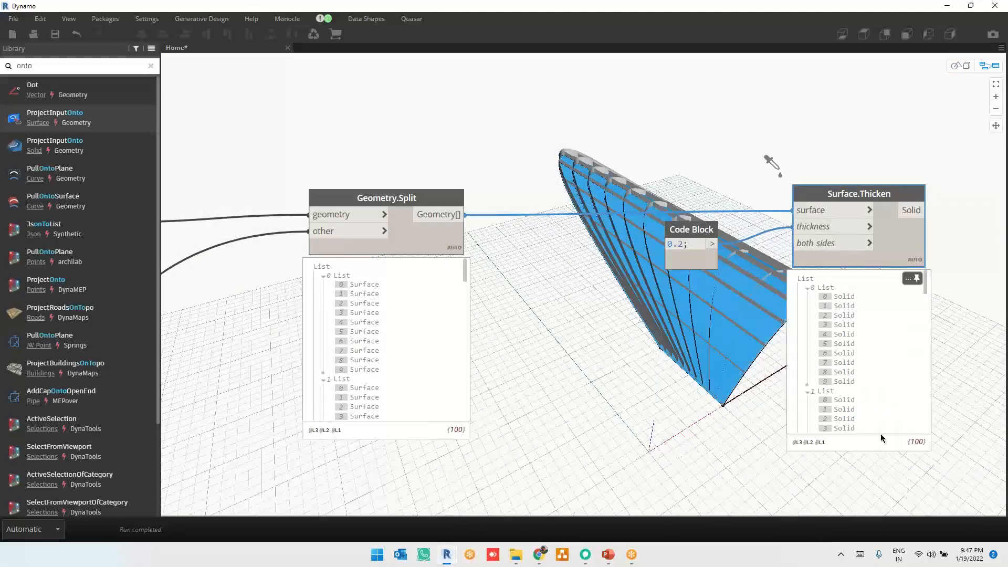
middle_drag(950, 341, 495, 342)
key(ctrl+b)
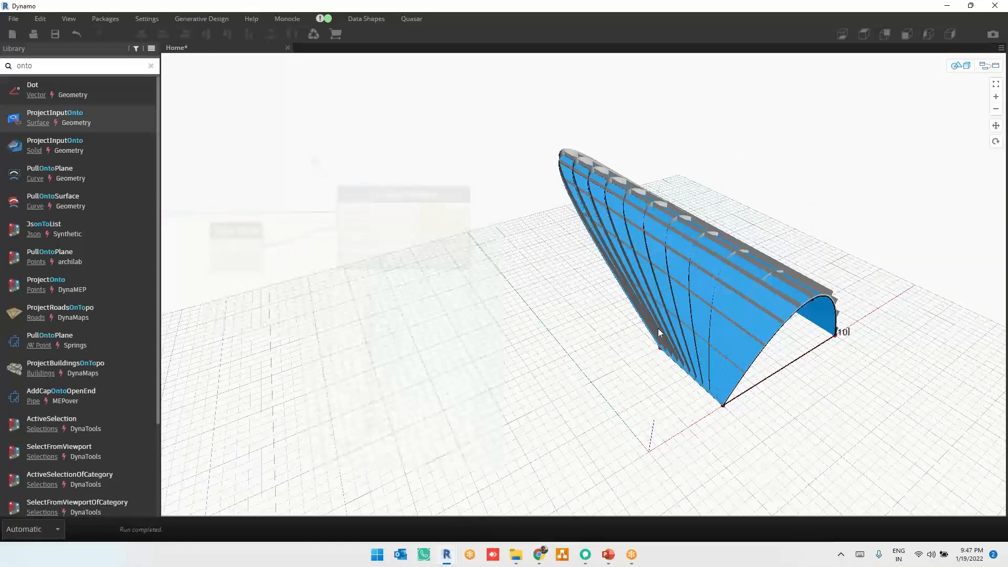
drag(795, 337, 723, 331)
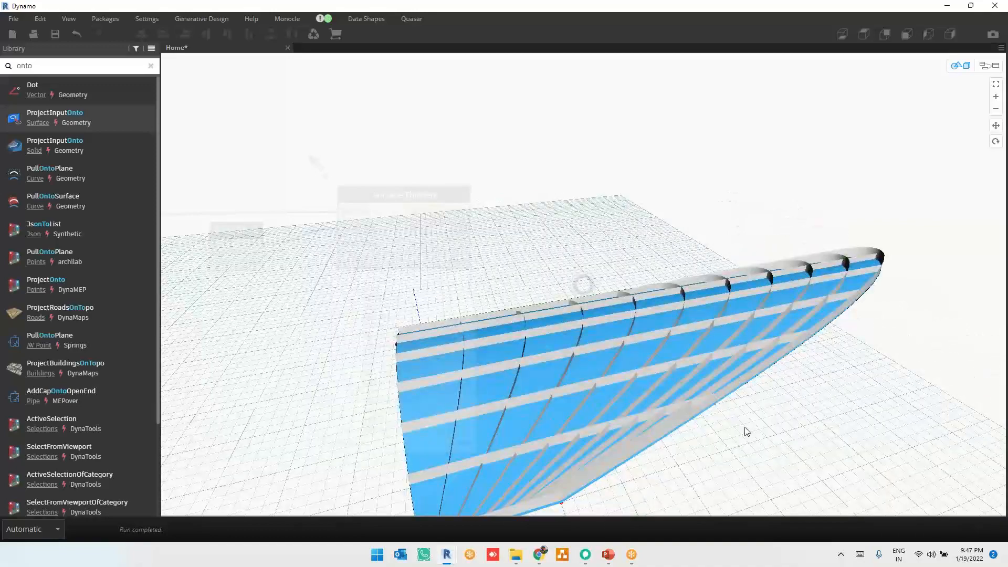
drag(740, 375, 710, 392)
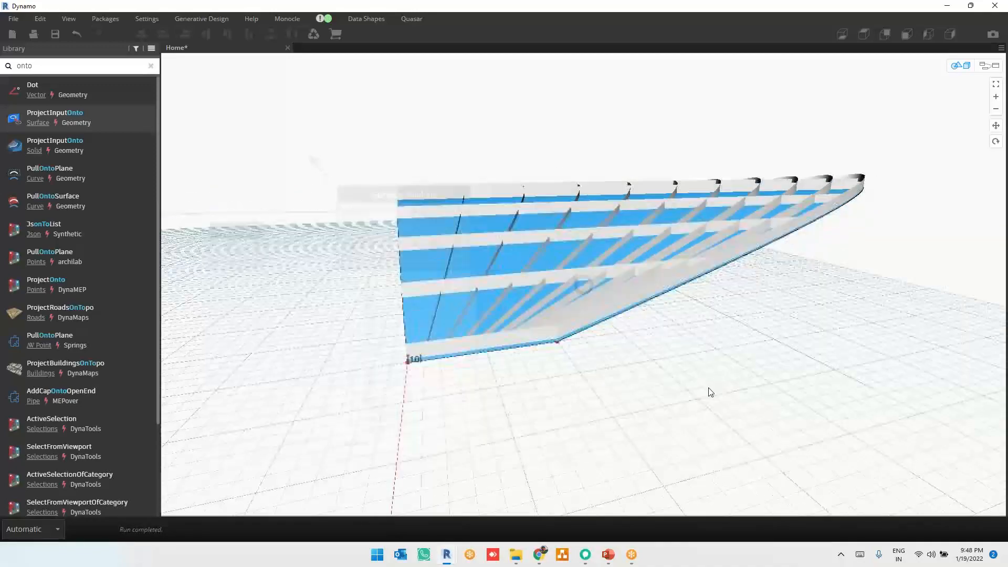
key(ctrl+b)
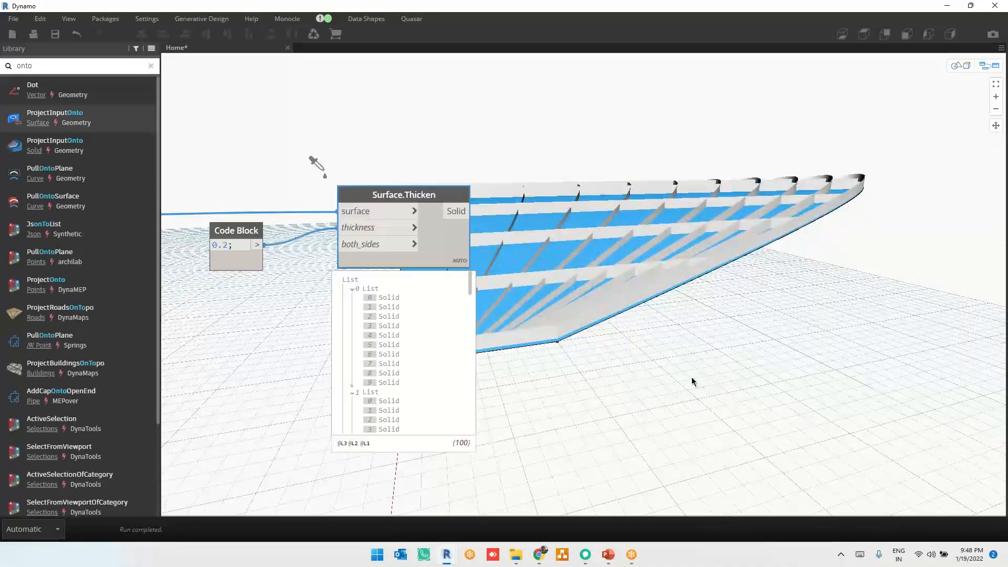
middle_drag(549, 373, 918, 392)
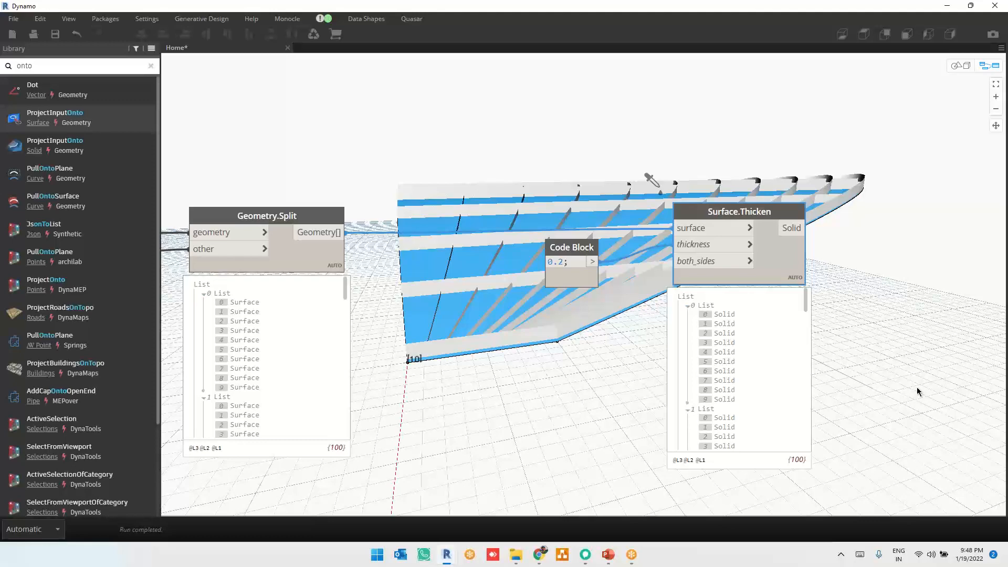
Create a code block below the 0.2 block with the number range 1..3..#100
click(609, 300)
scroll(586, 321, up, 1)
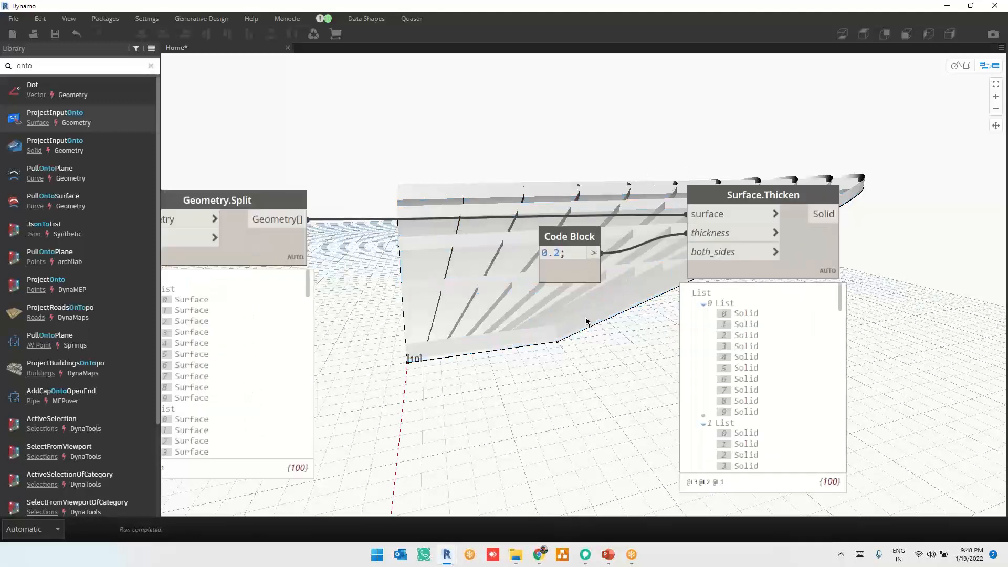
double_click(531, 322)
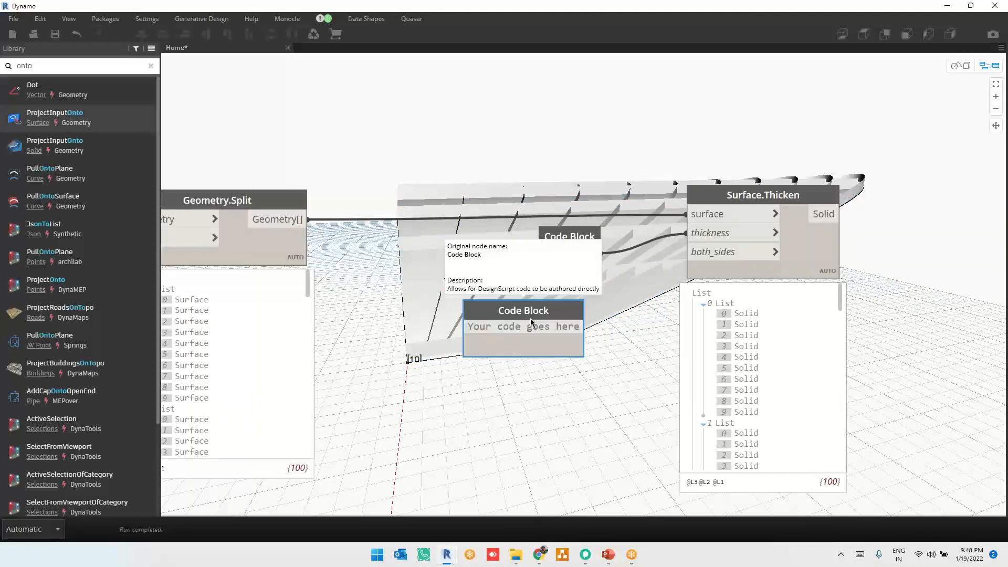
text(0)
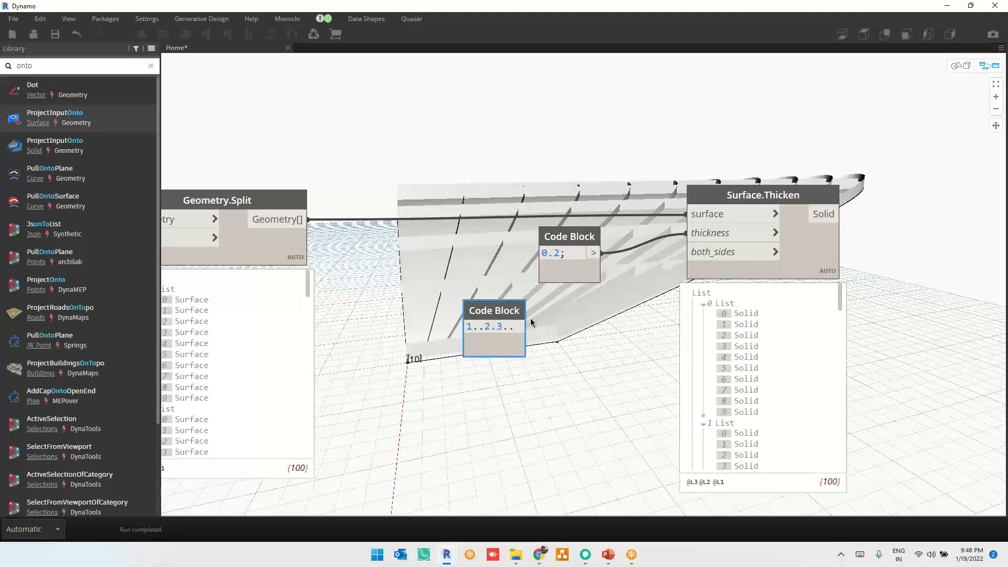
key(BackSpace)
text(00)
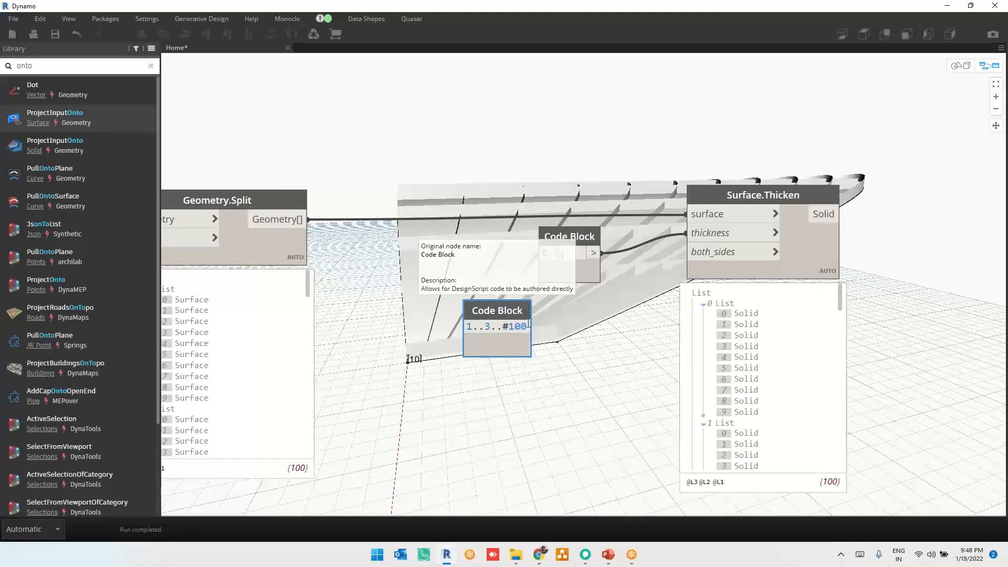
click(549, 355)
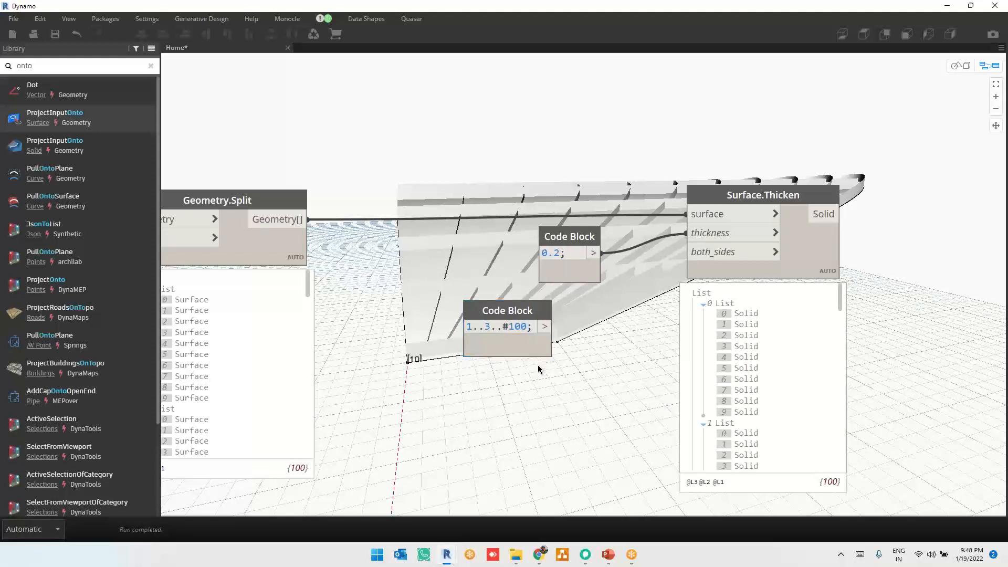
Pin the output preview of the 1..3..#100 code block and look through its whole list of values
mouse_move(537, 348)
click(536, 371)
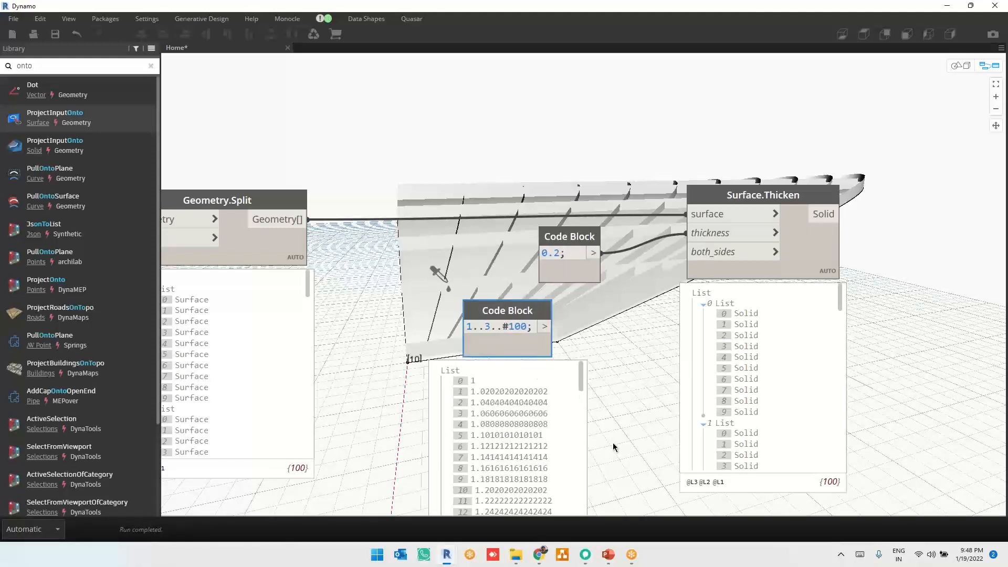
middle_drag(616, 382, 616, 322)
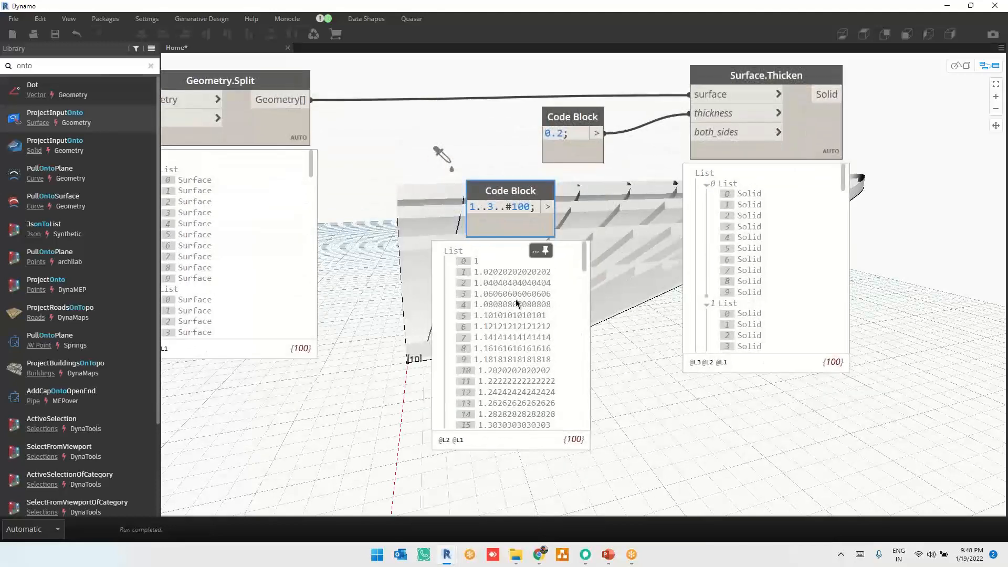
scroll(515, 300, down, 2)
scroll(515, 302, down, 7)
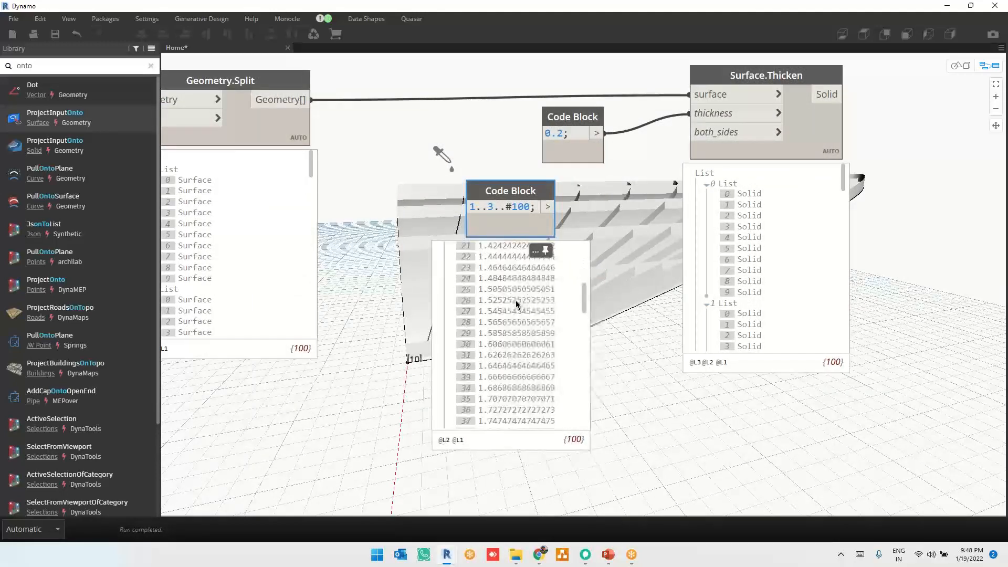
scroll(516, 303, down, 17)
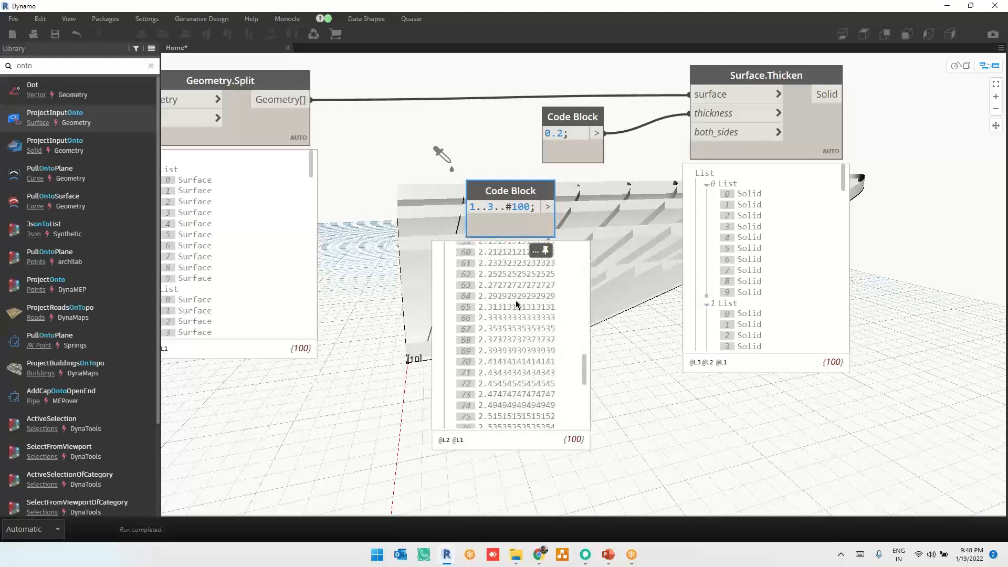
scroll(515, 303, down, 3)
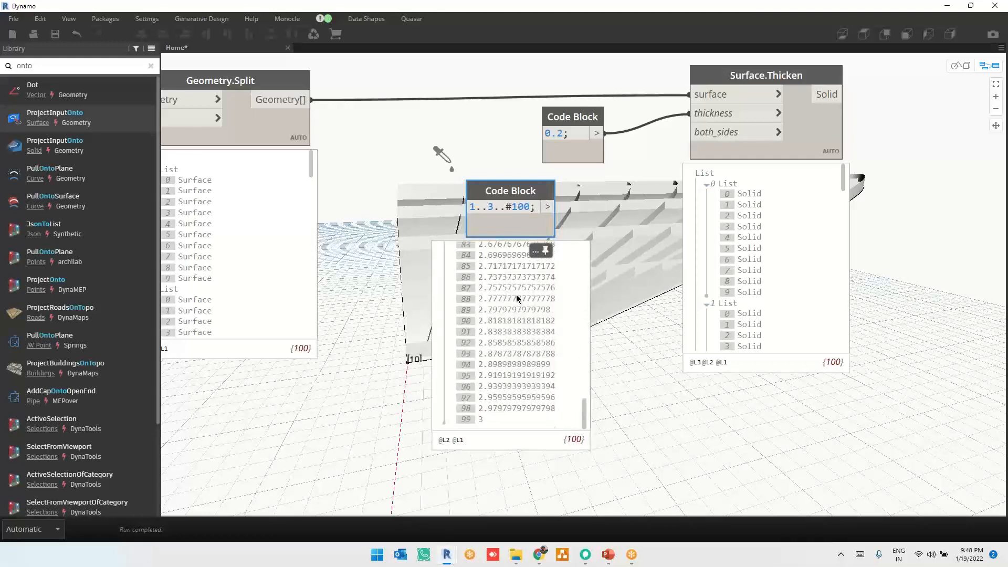
Add a List.Flatten node and place it between the Geometry.Split and Surface.Thicken nodes
drag(547, 207, 651, 277)
right_click(475, 108)
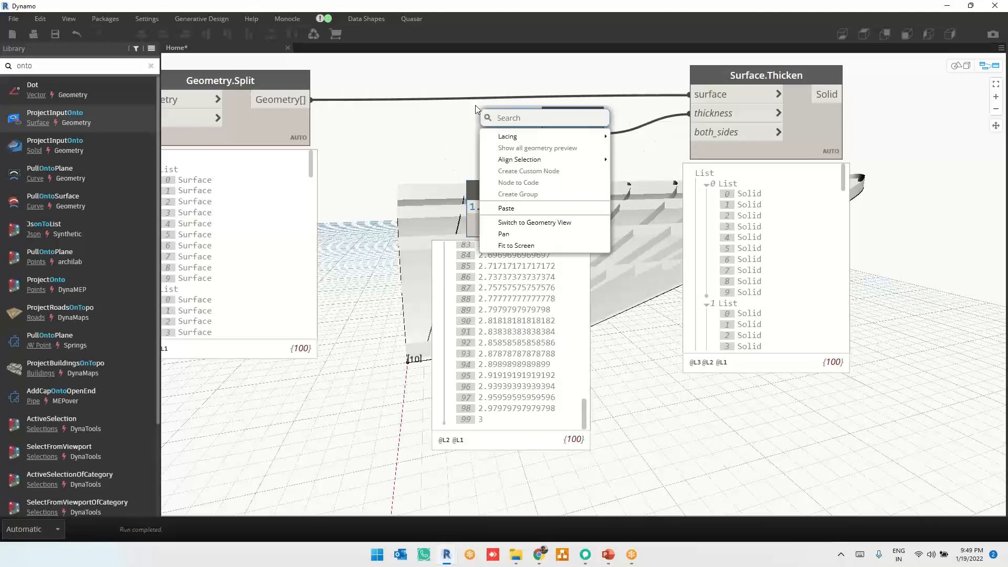
text(list.f)
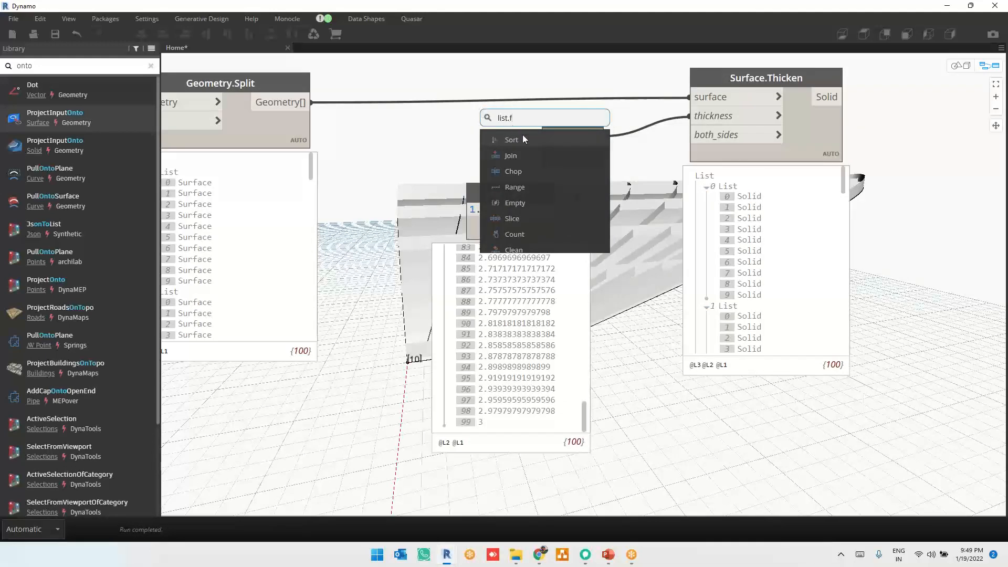
text(latt)
click(522, 137)
scroll(632, 252, down, 3)
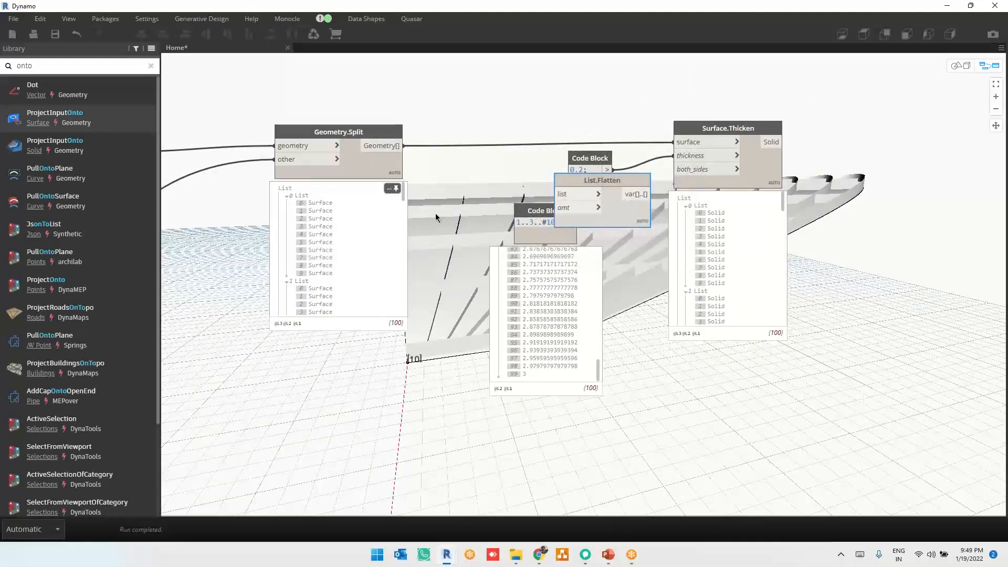
scroll(467, 207, up, 1)
drag(600, 175, 509, 118)
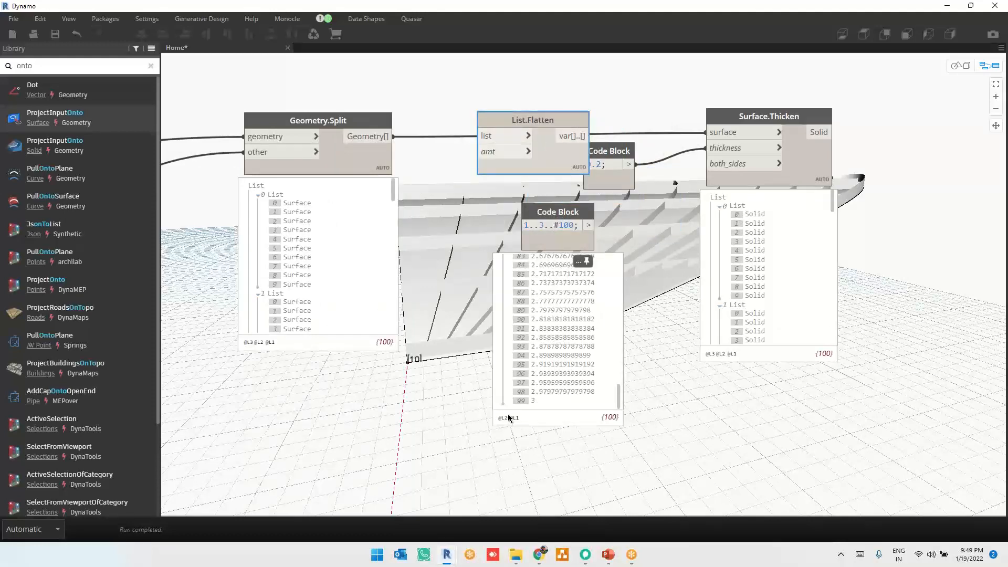
Route the Geometry.Split output through List.Flatten into the surface input of Surface.Thicken
drag(708, 132, 477, 122)
drag(556, 149, 521, 152)
mouse_move(539, 193)
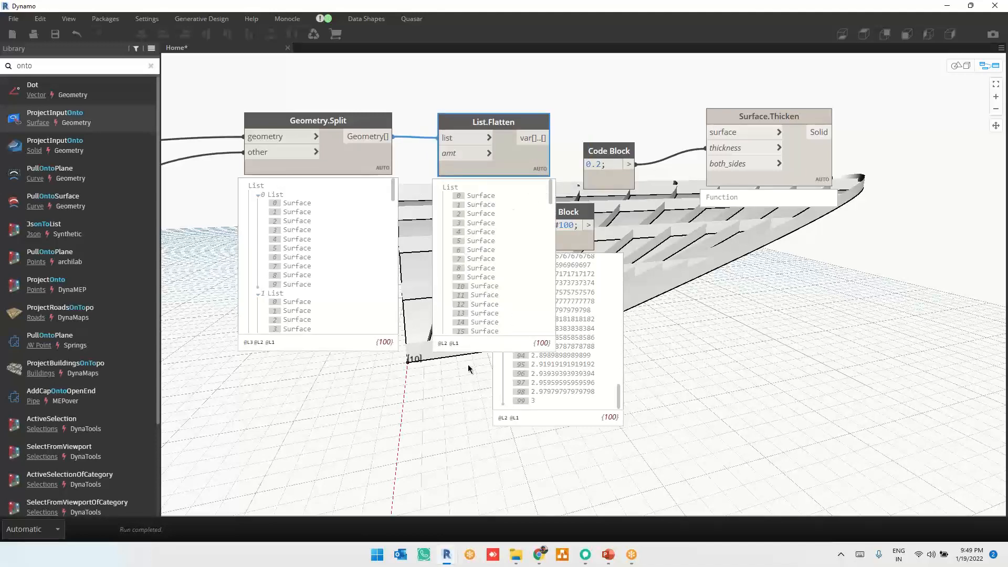
click(541, 139)
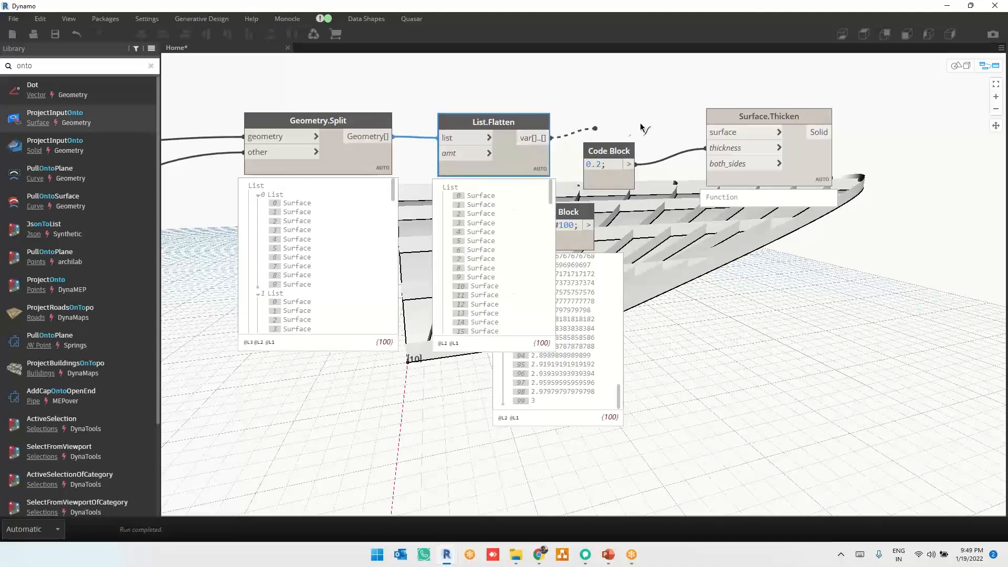
click(705, 132)
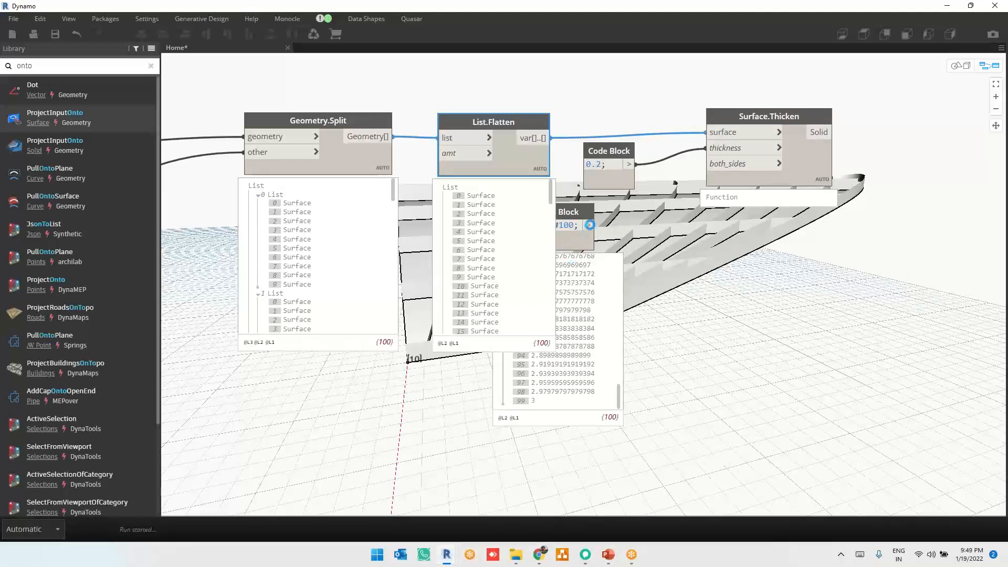
Feed the 1..3..#100 code block into the thickness of Surface.Thicken and inspect the thickened panels in the 3D view
click(590, 225)
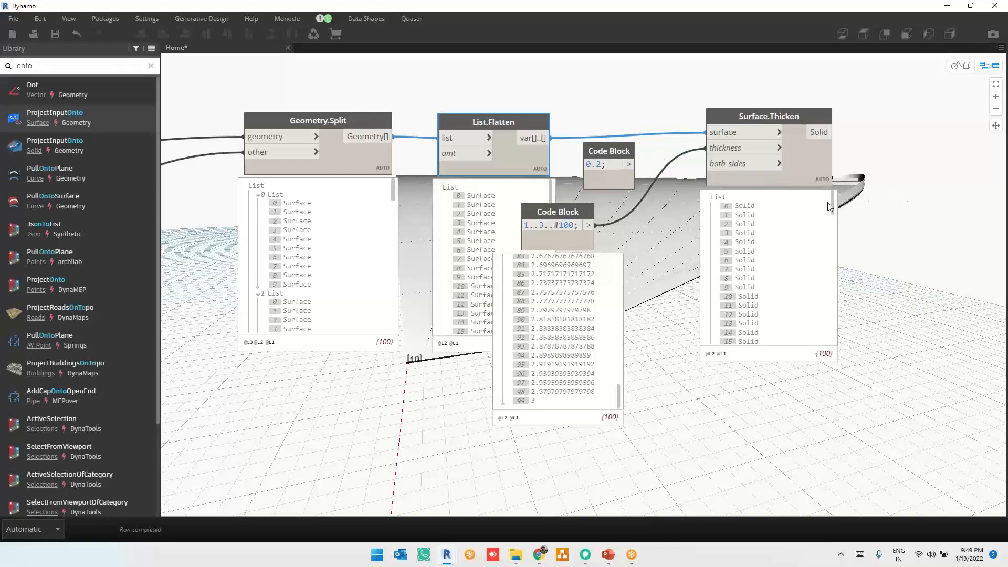
middle_drag(827, 202, 439, 383)
scroll(440, 383, up, 2)
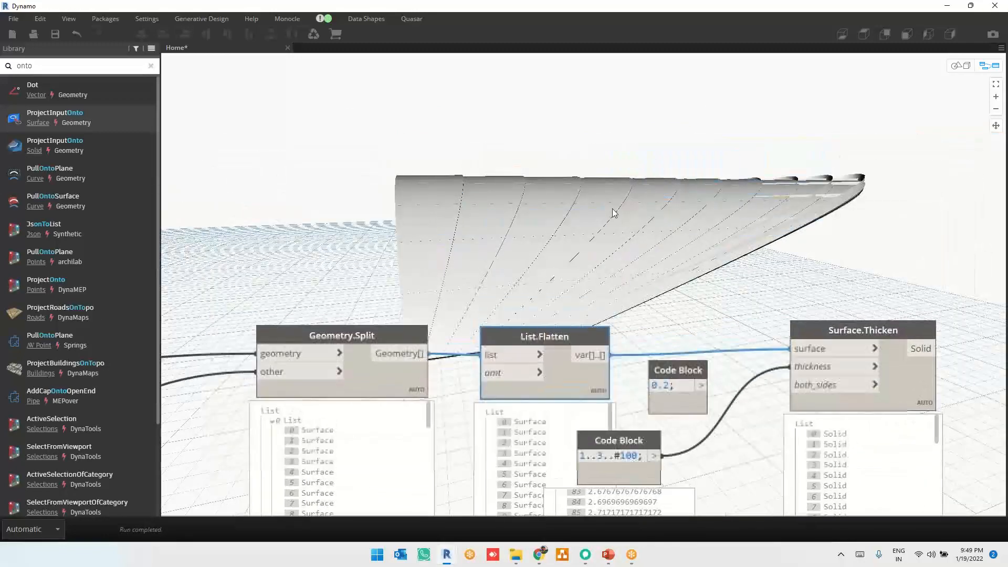
key(ctrl+b)
right_drag(457, 209, 650, 191)
key(ctrl+b)
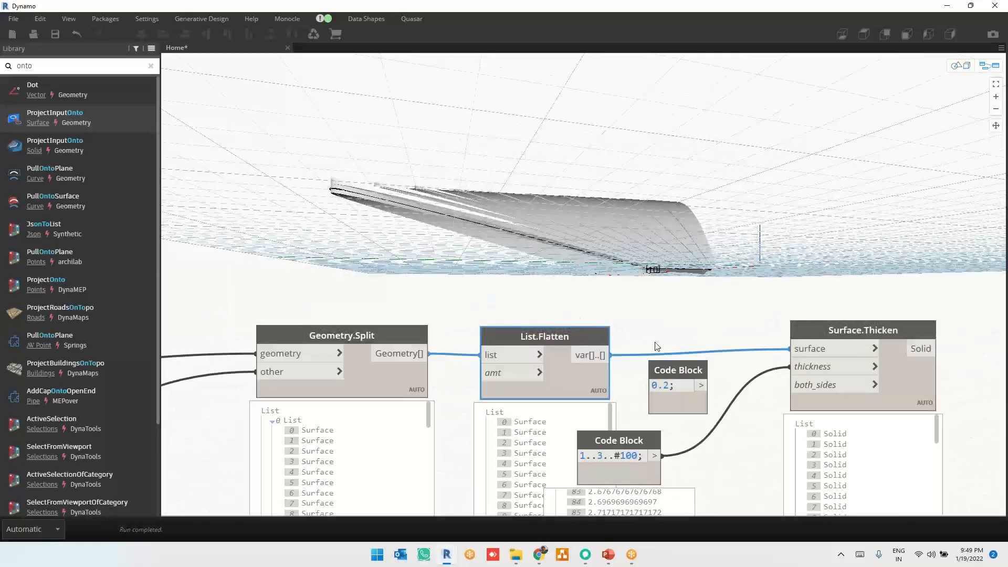
Reconnect the 0.2 code block to the thickness of Surface.Thicken and delete the 1..3..#100 code block
drag(707, 386, 803, 367)
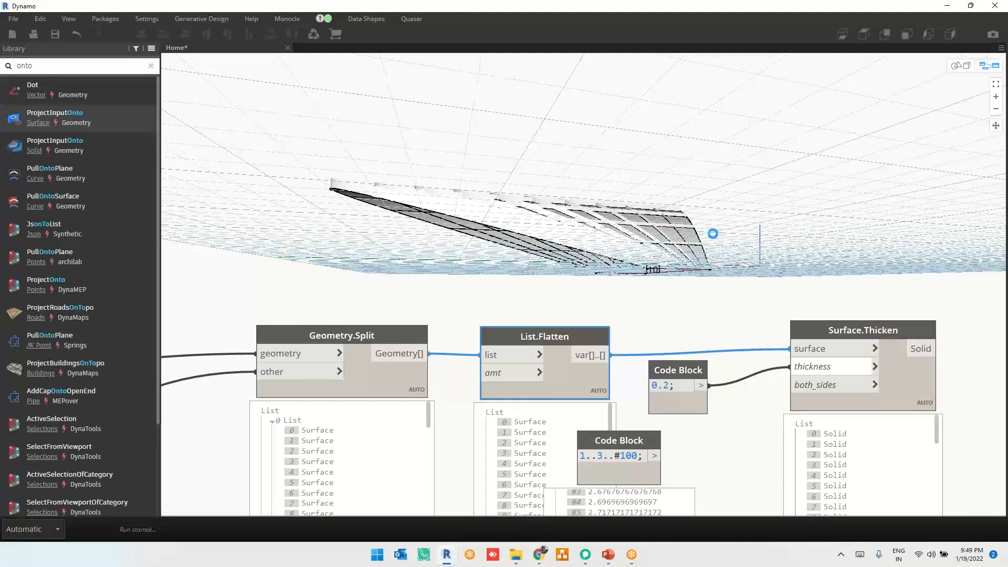
click(717, 276)
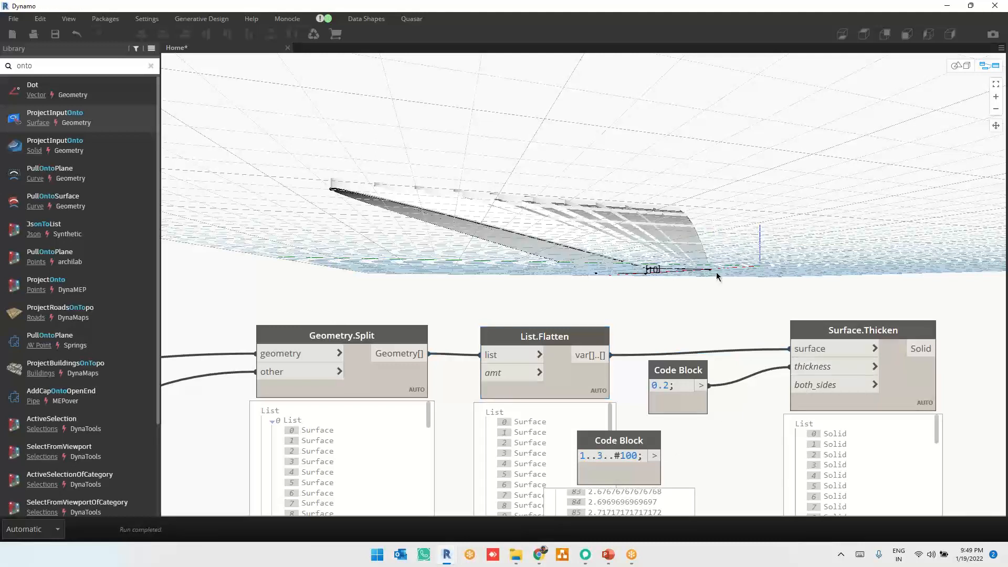
middle_drag(719, 409, 601, 219)
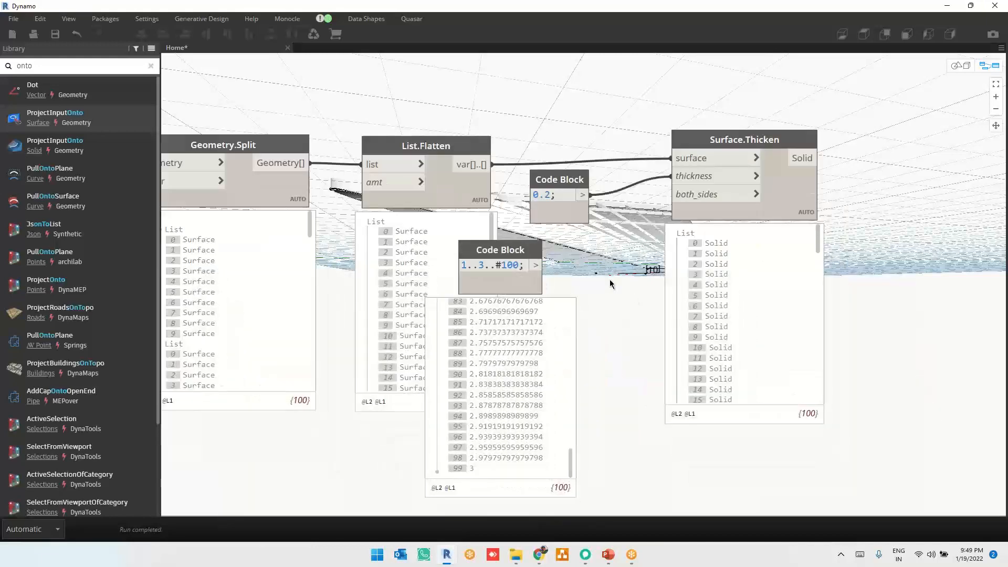
drag(535, 282, 937, 259)
key(Delete)
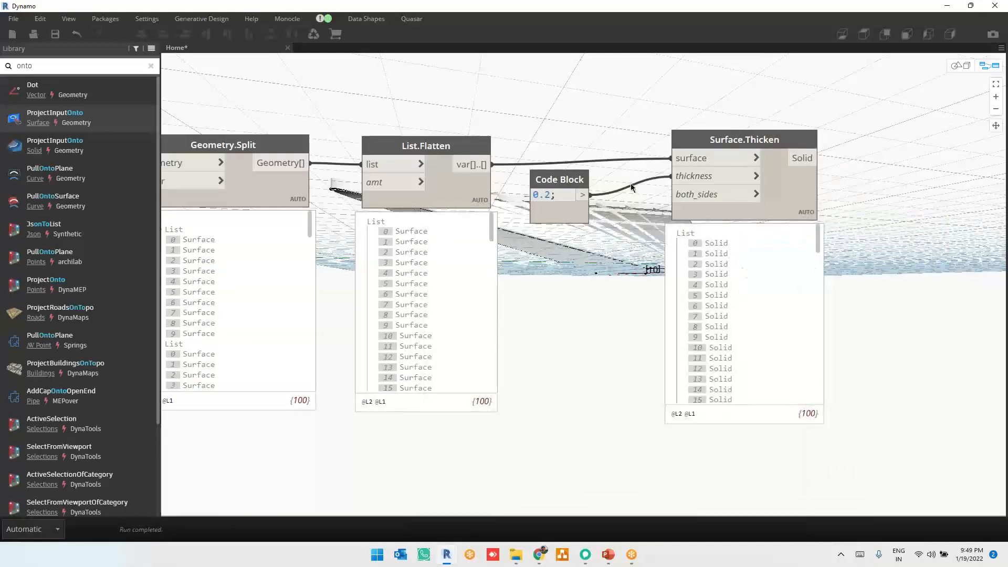
Inspect the ribbed shell with its thickened panels in the 3D view, from below and from above
middle_drag(768, 257, 493, 311)
key(ctrl+b)
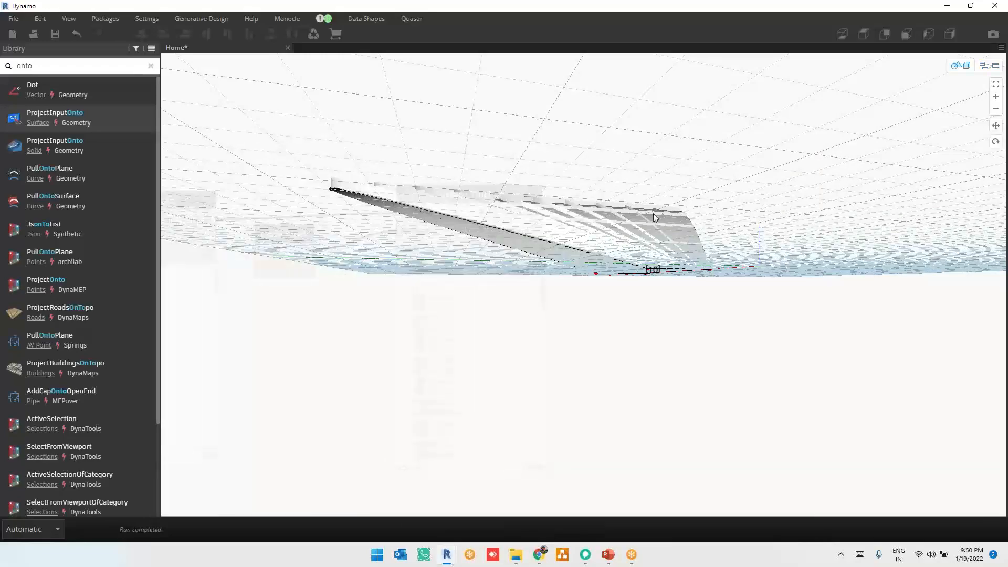
right_drag(537, 261, 619, 159)
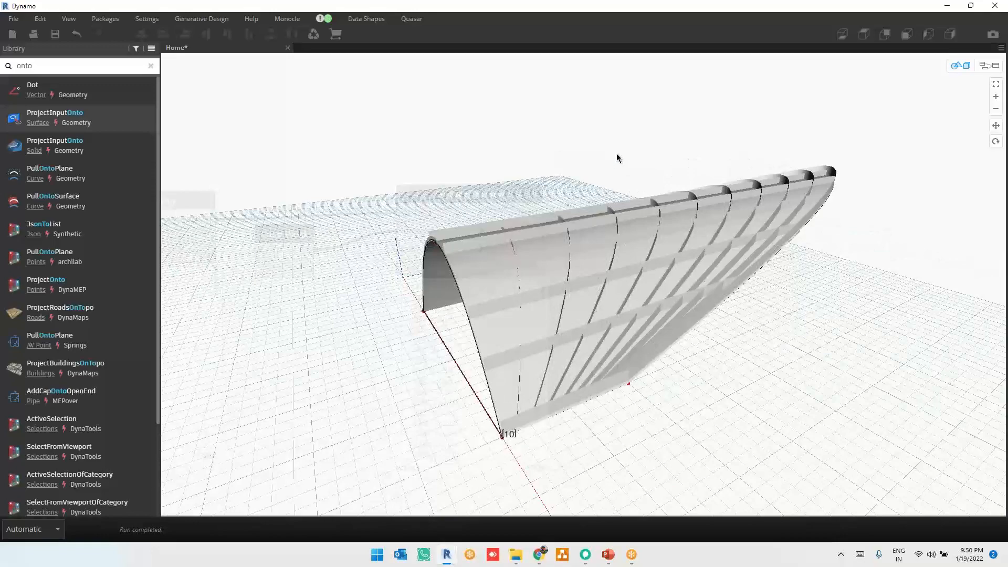
key(ctrl+b)
Turn on the geometry preview of the closed NurbsCurve.ByPoints node and the connected Surface.ByPatch node
scroll(922, 218, down, 5)
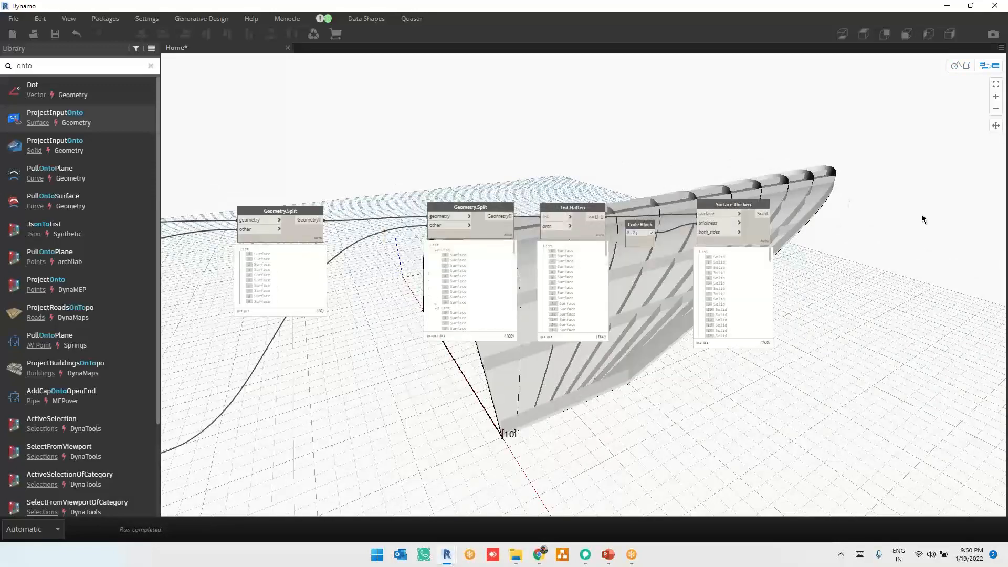
middle_drag(406, 422, 999, 404)
middle_drag(310, 342, 723, 336)
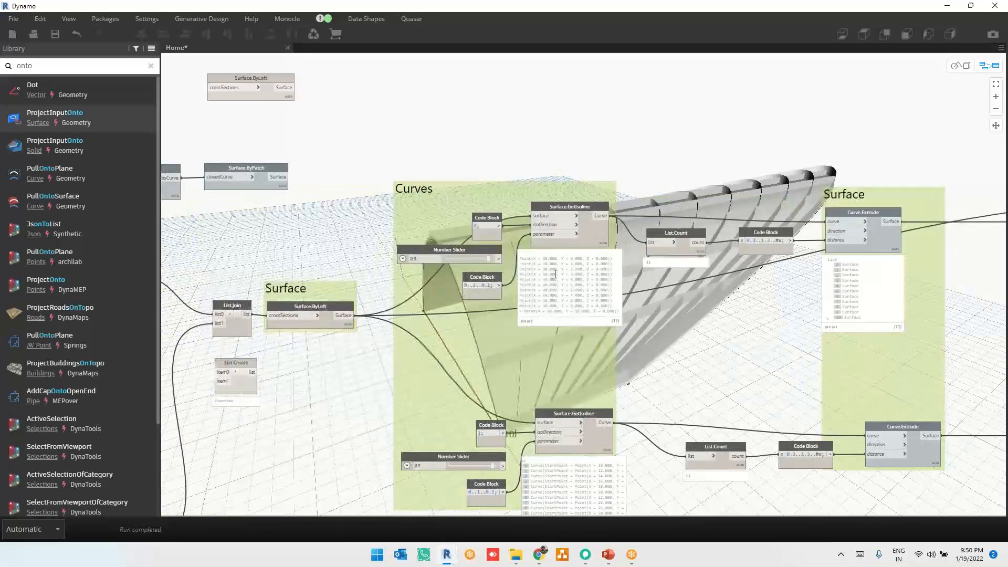
middle_drag(278, 373, 571, 374)
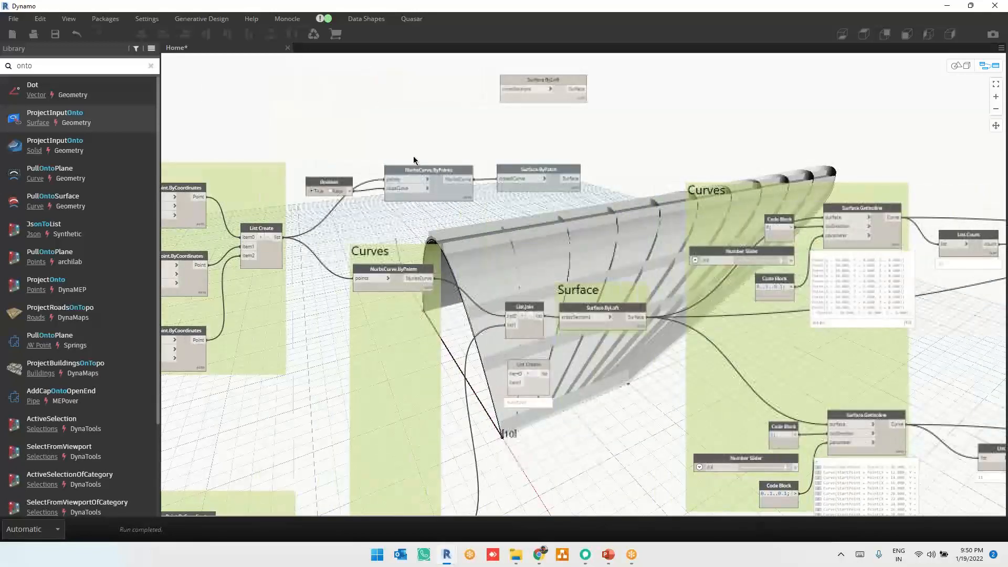
scroll(413, 160, up, 5)
middle_drag(491, 174, 510, 270)
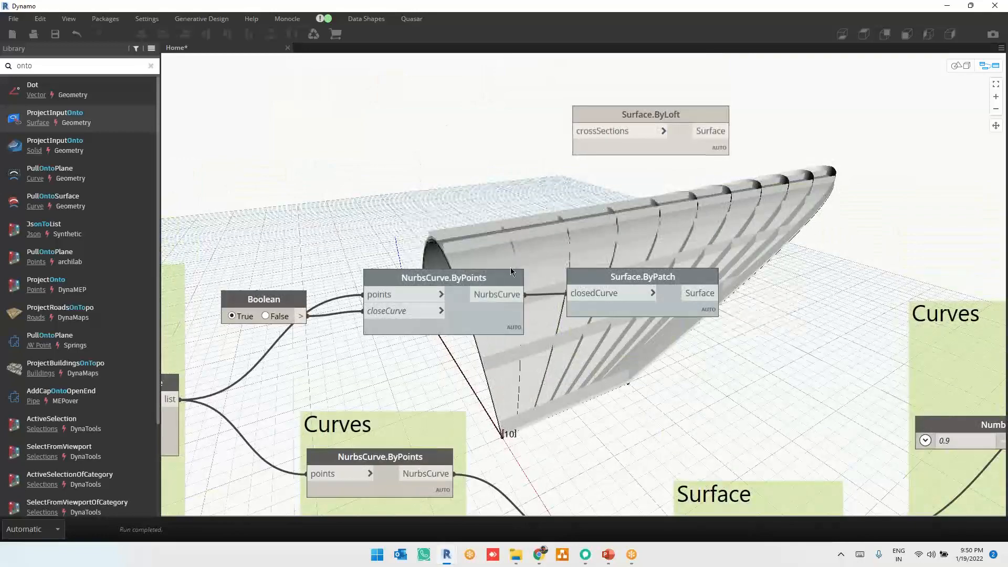
drag(660, 250, 427, 361)
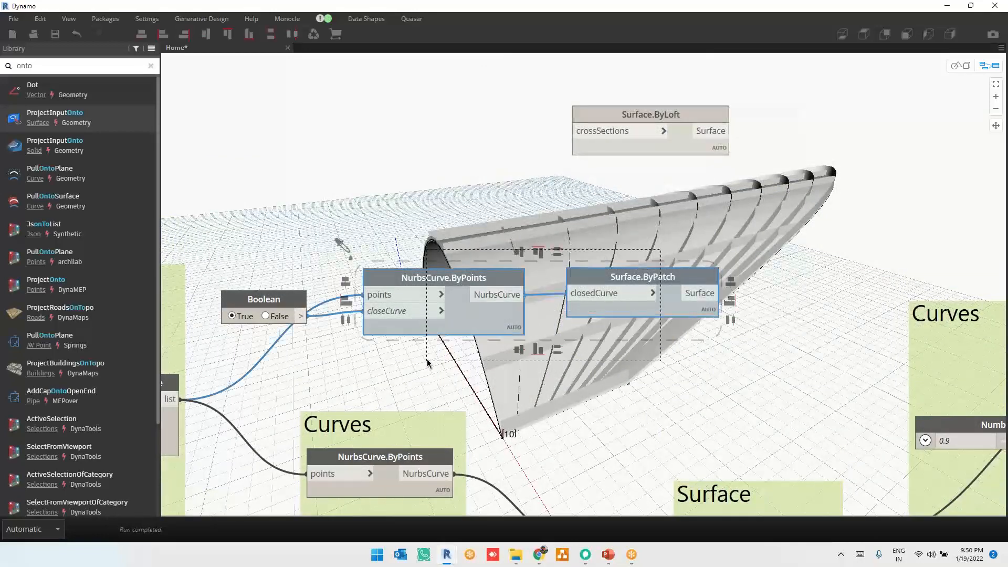
right_click(727, 374)
click(763, 417)
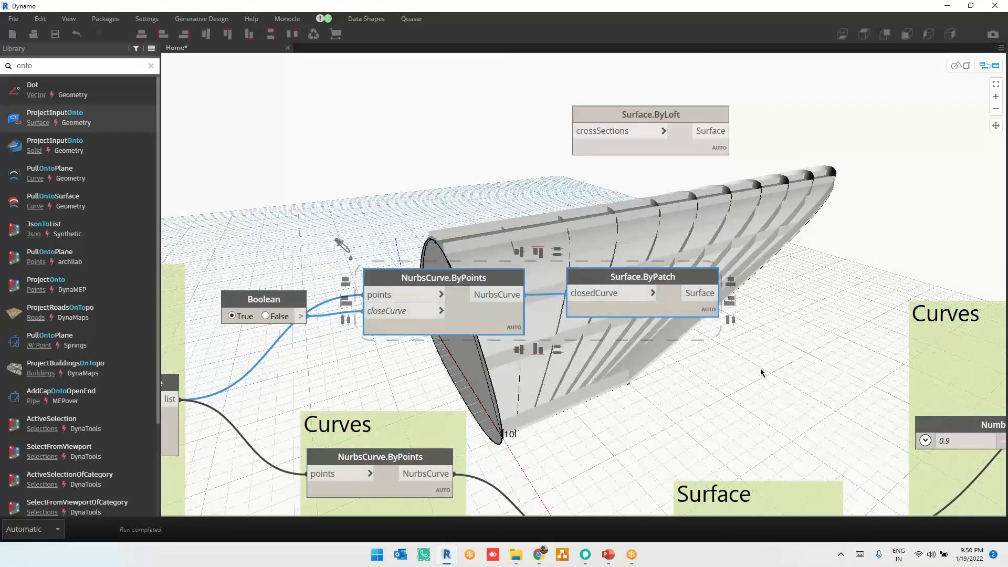
Examine the patch surface closing the end arch of the shell from several angles in the 3D view
click(789, 293)
key(ctrl+b)
right_drag(623, 403, 306, 402)
right_drag(351, 343, 604, 342)
key(ctrl+b)
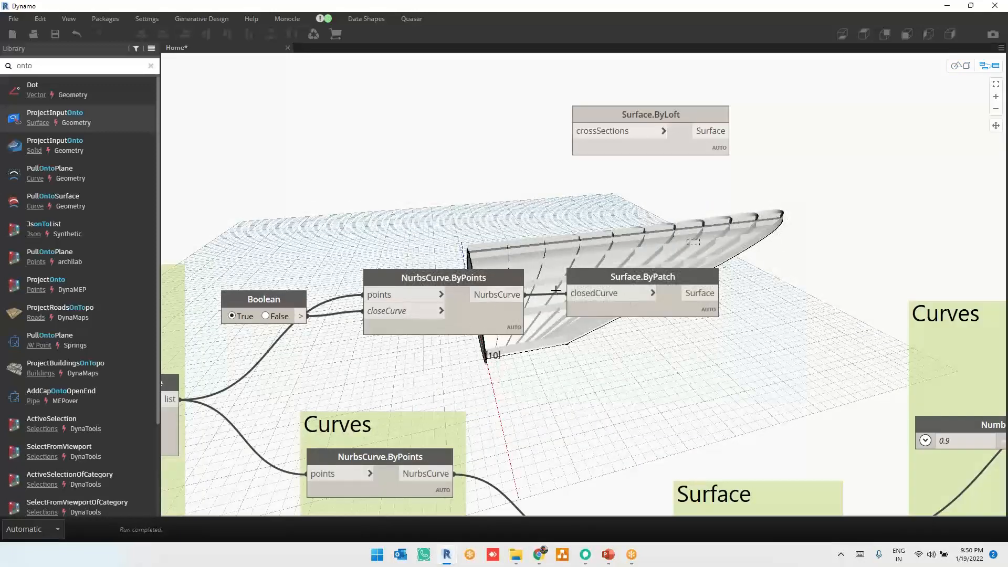
Hide the geometry preview of the closed NurbsCurve.ByPoints and Surface.ByPatch nodes
drag(700, 239, 403, 345)
right_click(804, 248)
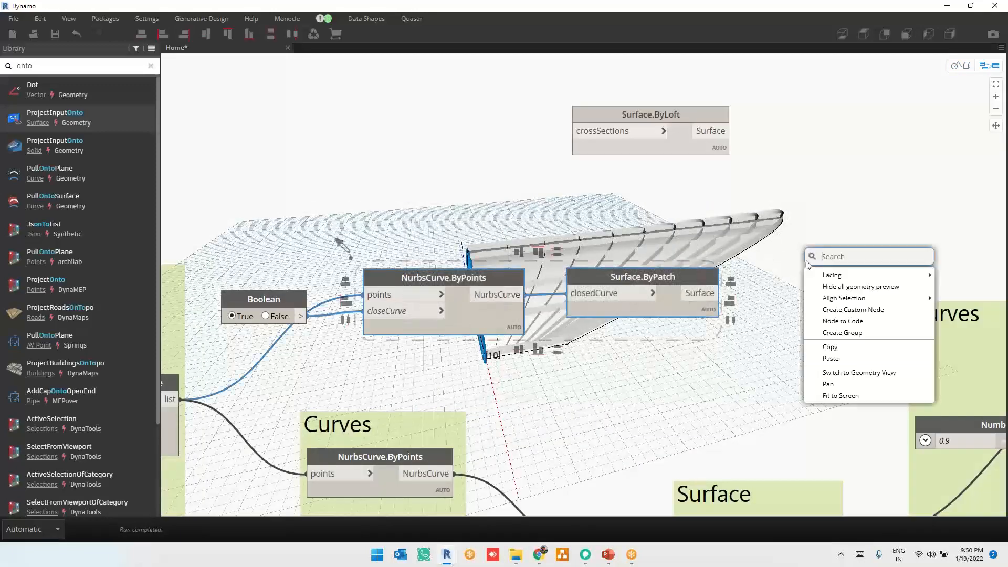
click(836, 288)
click(818, 229)
Examine the thickened ribbed shell from above, along with the Geometry.Split, List.Flatten and Surface.Thicken nodes that produce it
scroll(493, 204, down, 2)
middle_drag(592, 339, 249, 222)
middle_drag(859, 367, 301, 359)
middle_drag(792, 391, 345, 379)
middle_drag(675, 398, 454, 388)
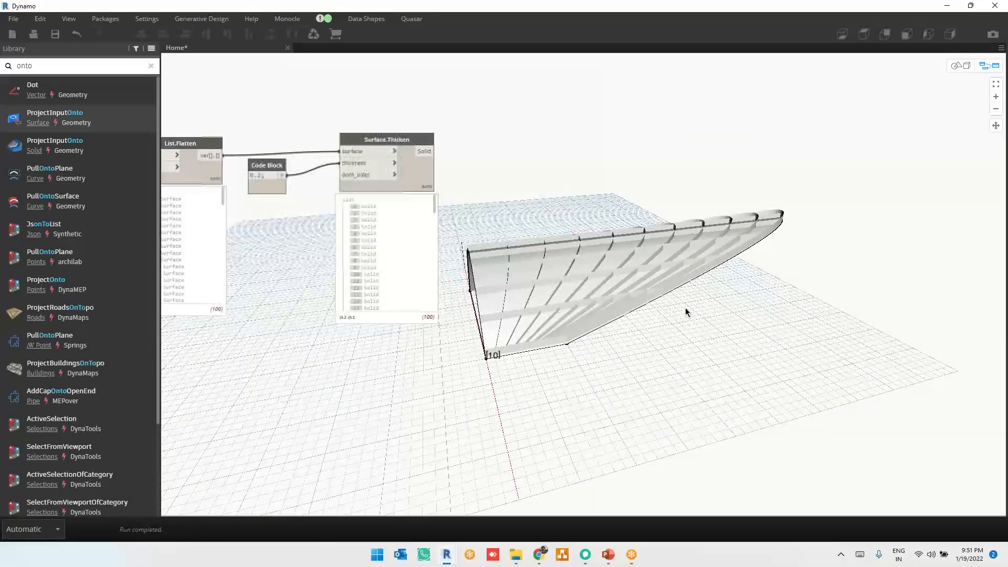
key(ctrl+b)
right_drag(852, 320, 788, 339)
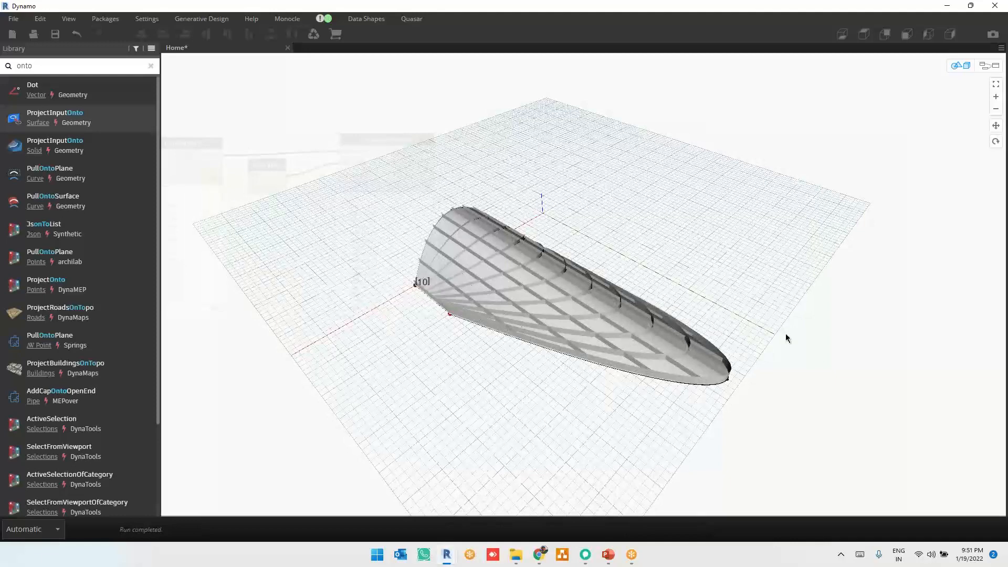
key(ctrl+b)
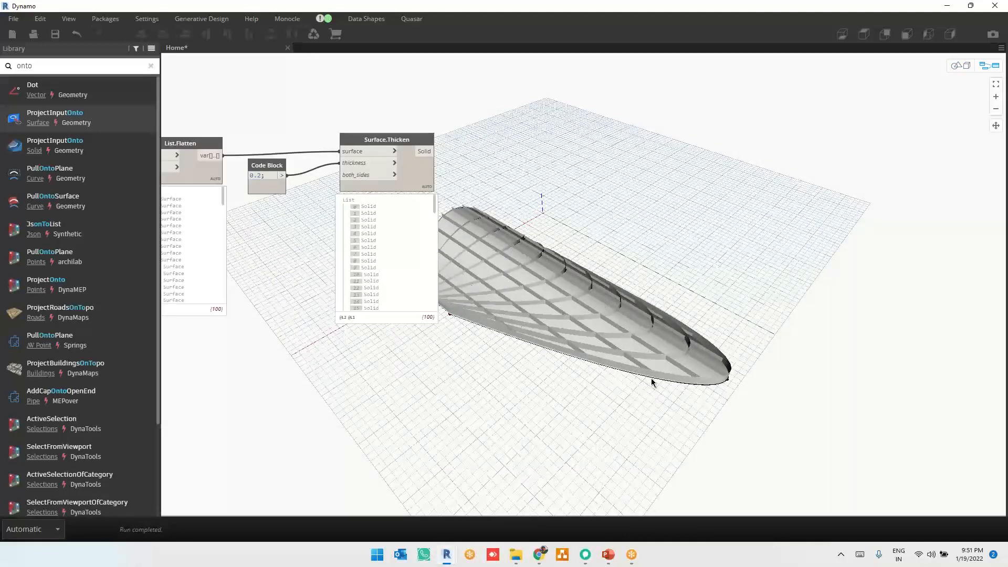
middle_drag(651, 381, 552, 377)
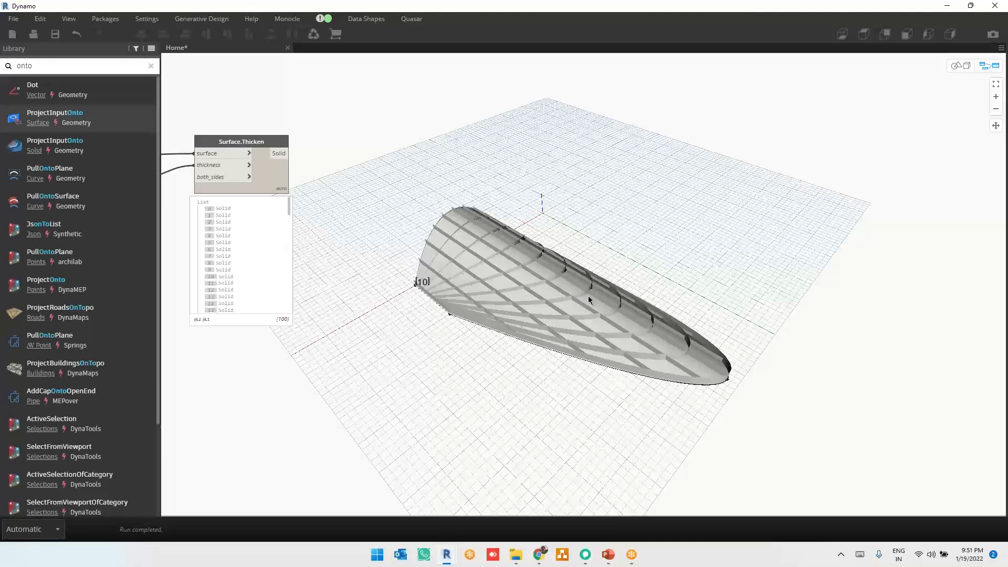
middle_drag(535, 312, 961, 300)
scroll(851, 263, down, 3)
middle_drag(380, 352, 416, 348)
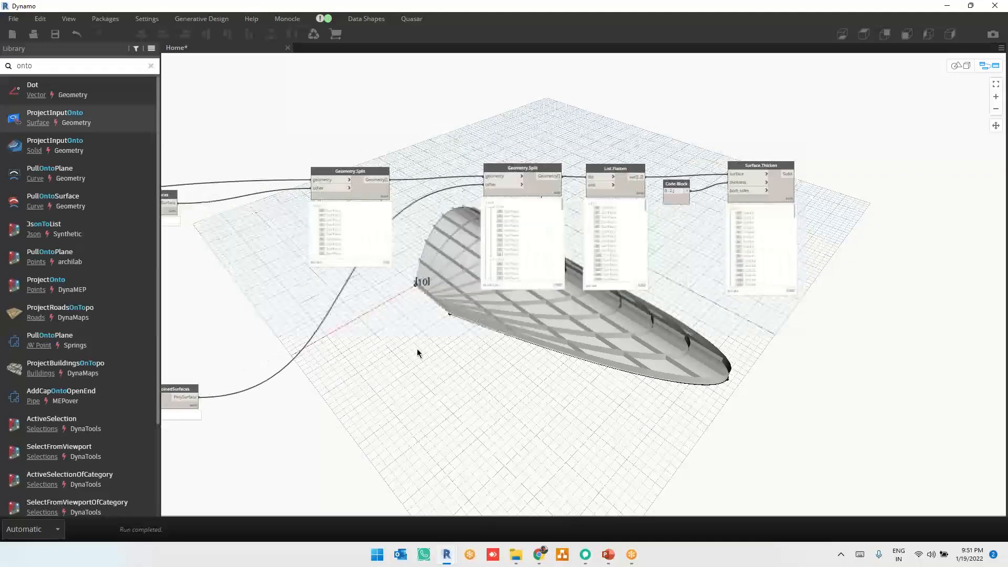
Add a DirectShape.ByGeometry node and place it beyond the Surface.Thicken node at the end of the graph
middle_drag(944, 320, 834, 309)
middle_drag(905, 222, 680, 301)
right_click(765, 226)
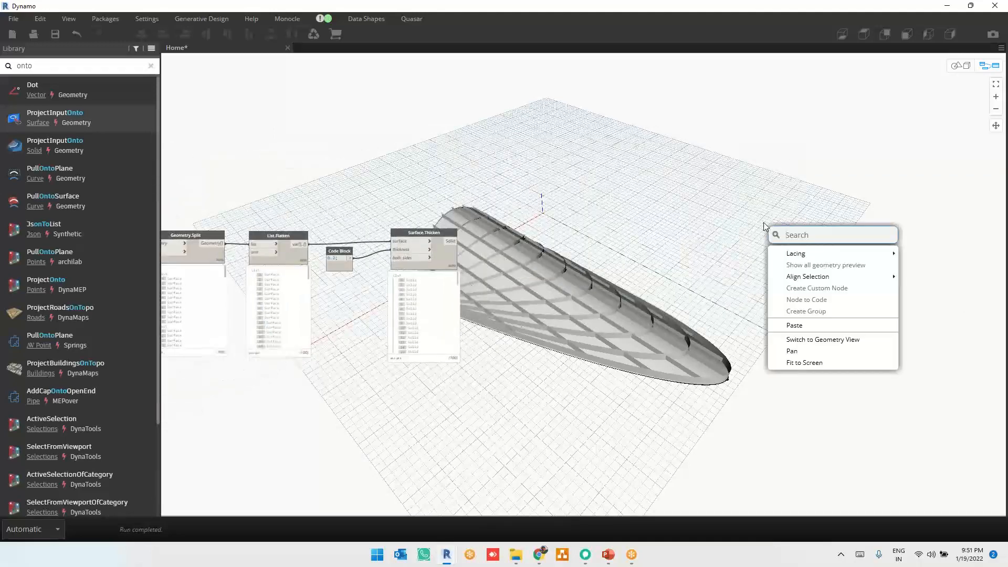
text(ra)
key(BackSpace)
key(BackSpace)
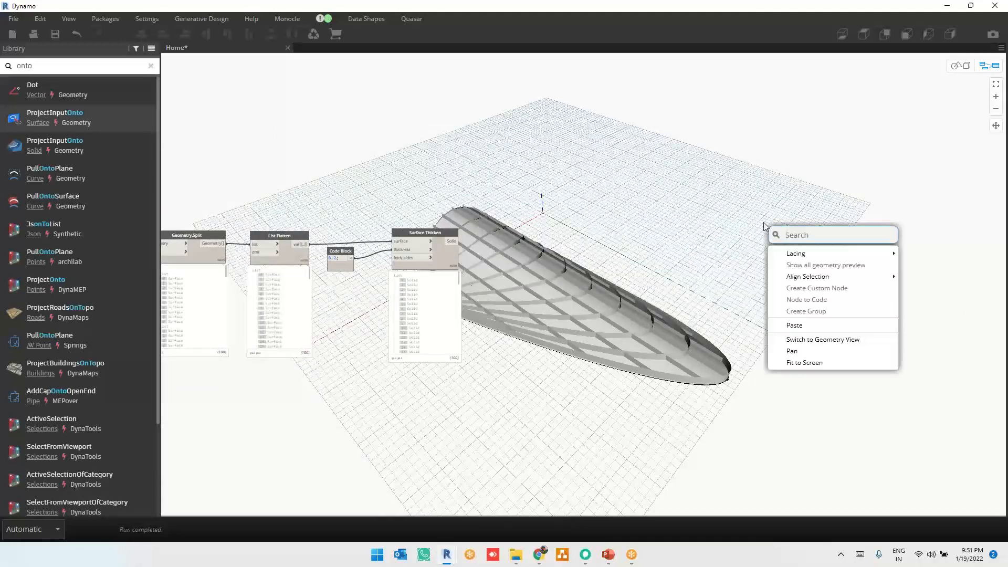
text(d)
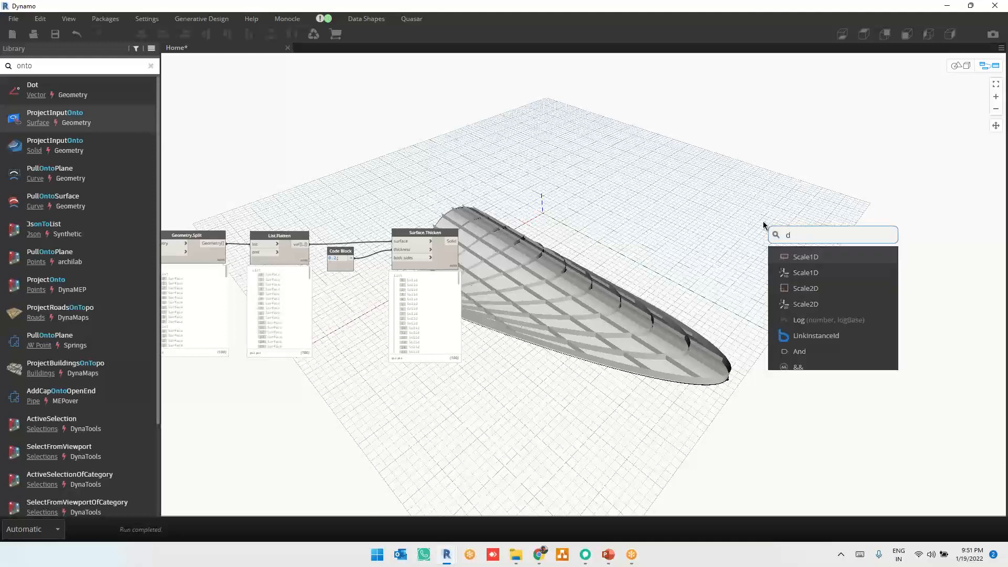
text(i)
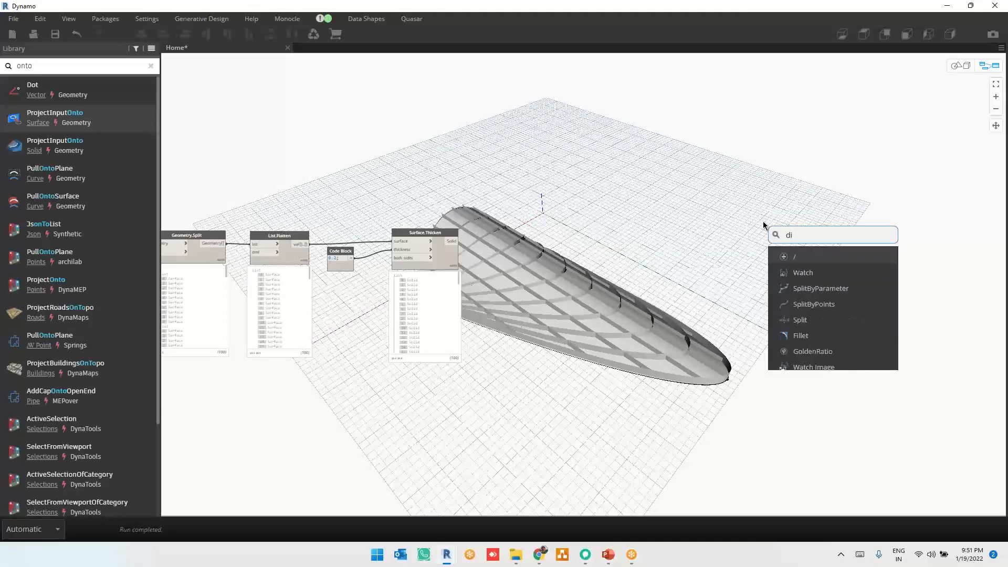
text(r)
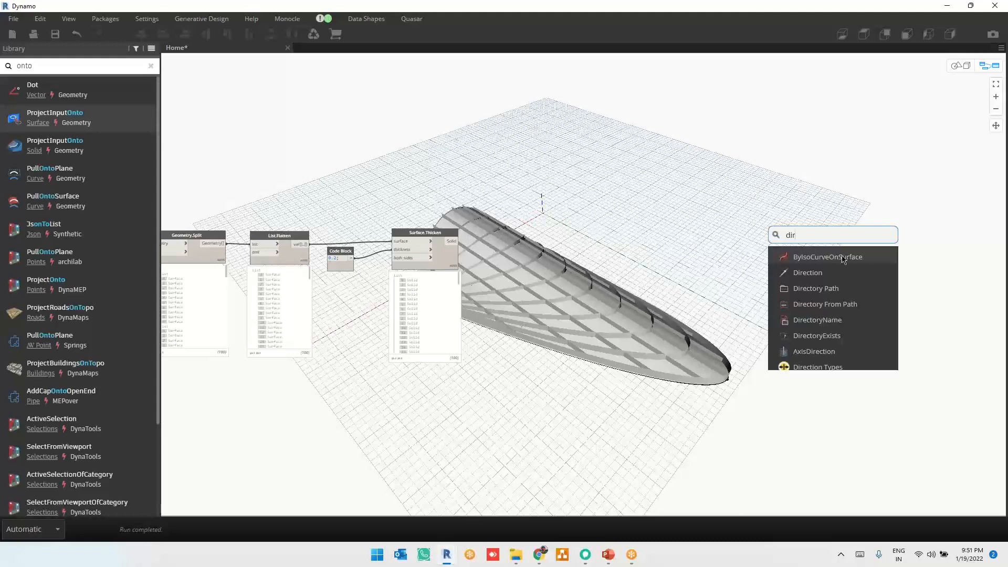
text(ectshape.by)
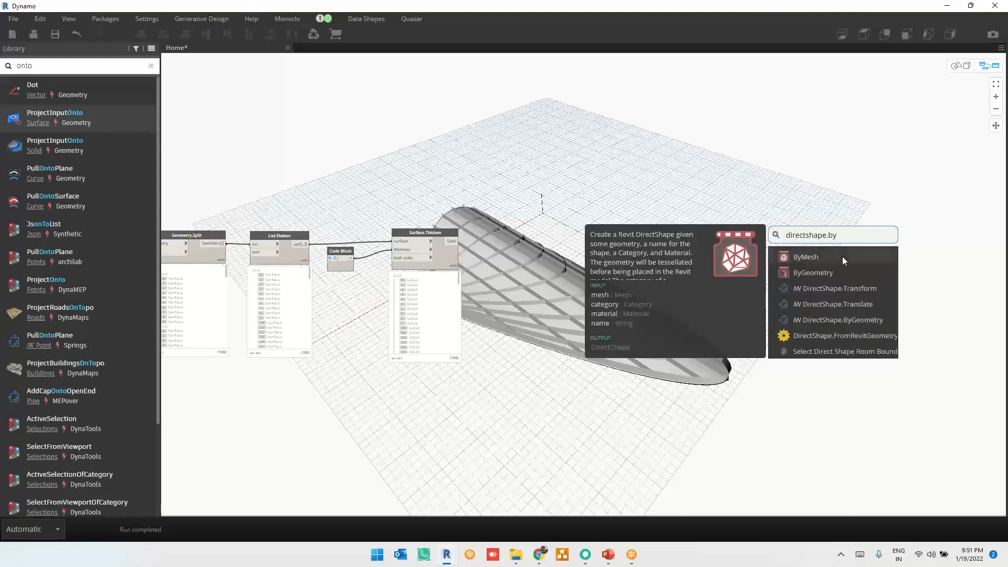
click(838, 271)
drag(843, 274, 565, 227)
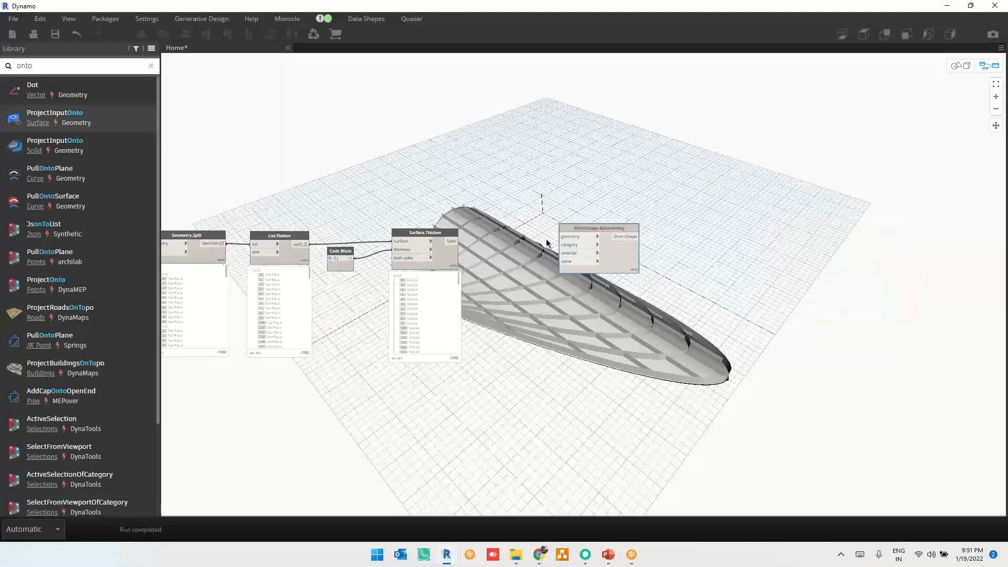
Connect the Surface.Thicken solids to the geometry input of DirectShape.ByGeometry and space the two nodes farther apart
scroll(526, 256, up, 4)
scroll(526, 255, up, 1)
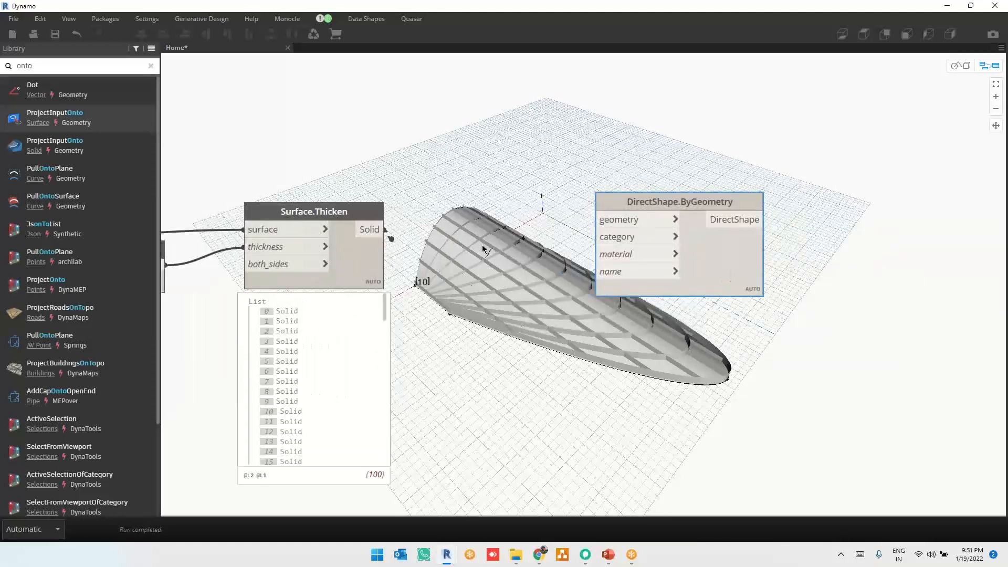
click(588, 211)
drag(688, 204, 780, 211)
click(934, 76)
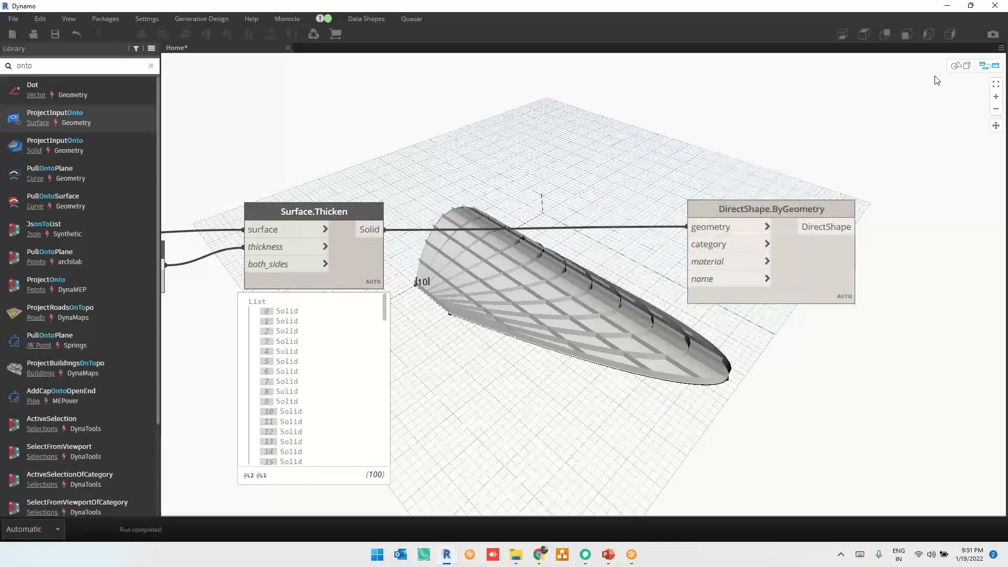
Switch to Revit and delete the two model curves above the building in the Typical Room WSHP floor plan
click(947, 7)
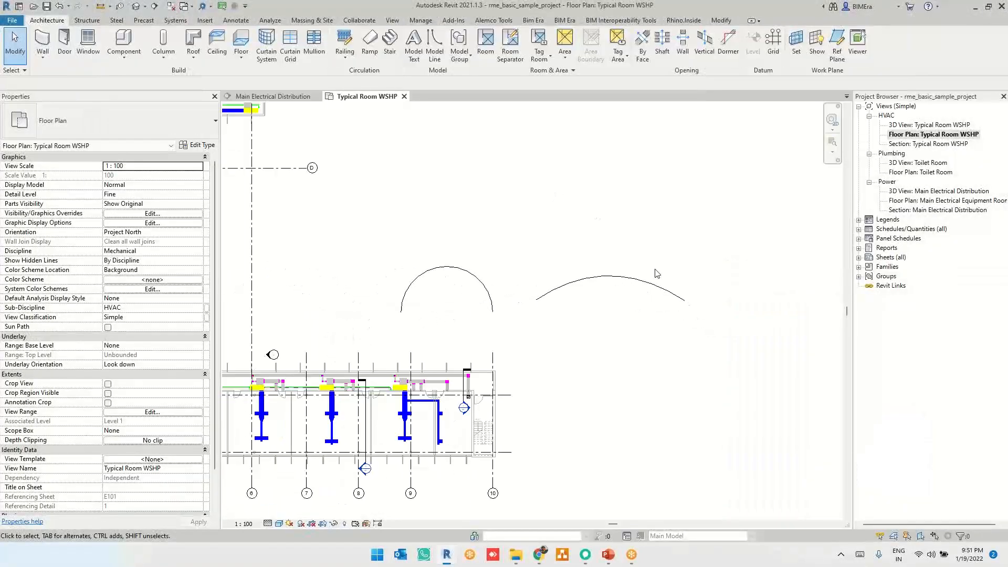
key(Escape)
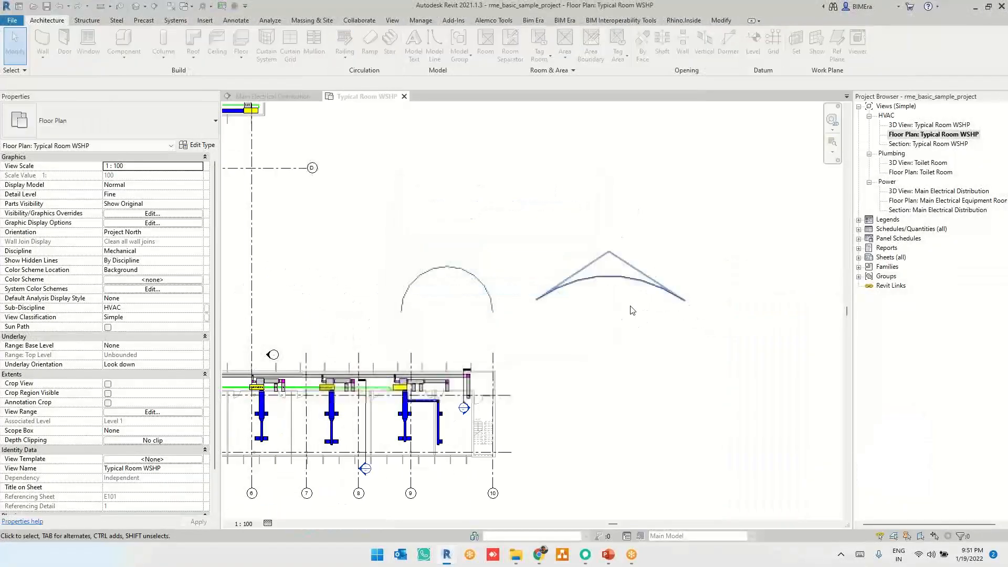
drag(417, 274, 417, 245)
drag(565, 225, 388, 335)
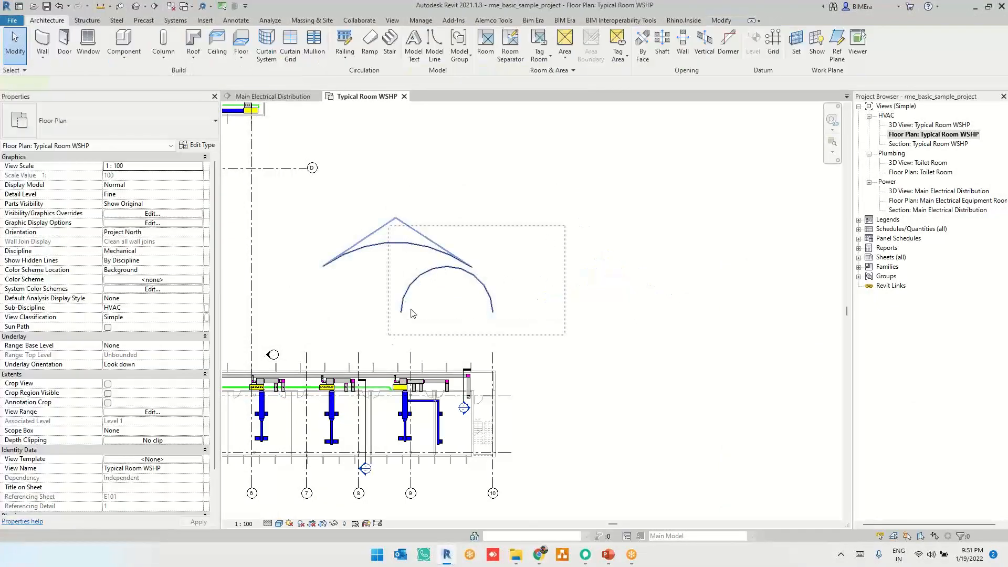
key(Delete)
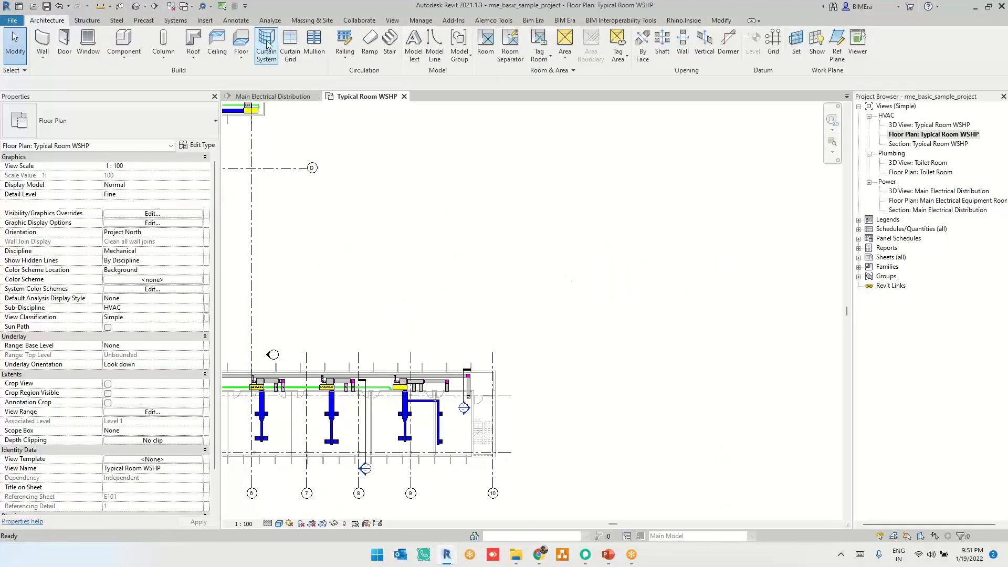
Set the project's length units to meters in the Revit Project Units
click(420, 20)
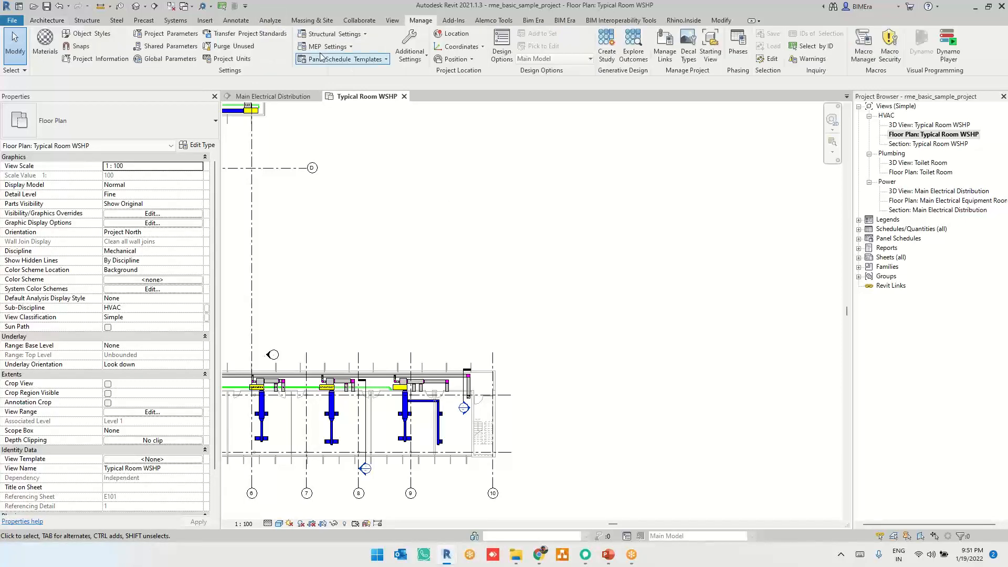
click(227, 58)
click(418, 230)
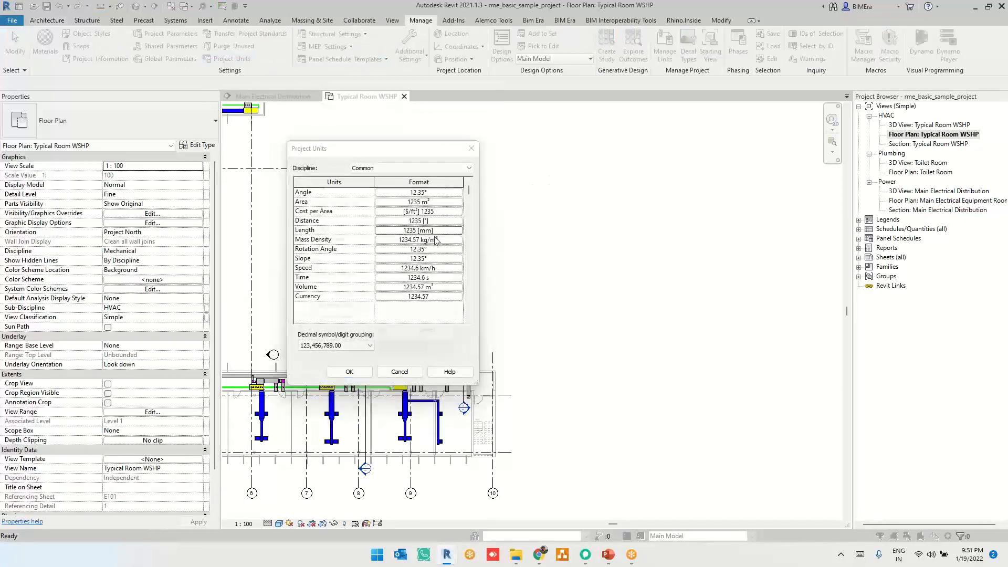
click(418, 211)
click(389, 218)
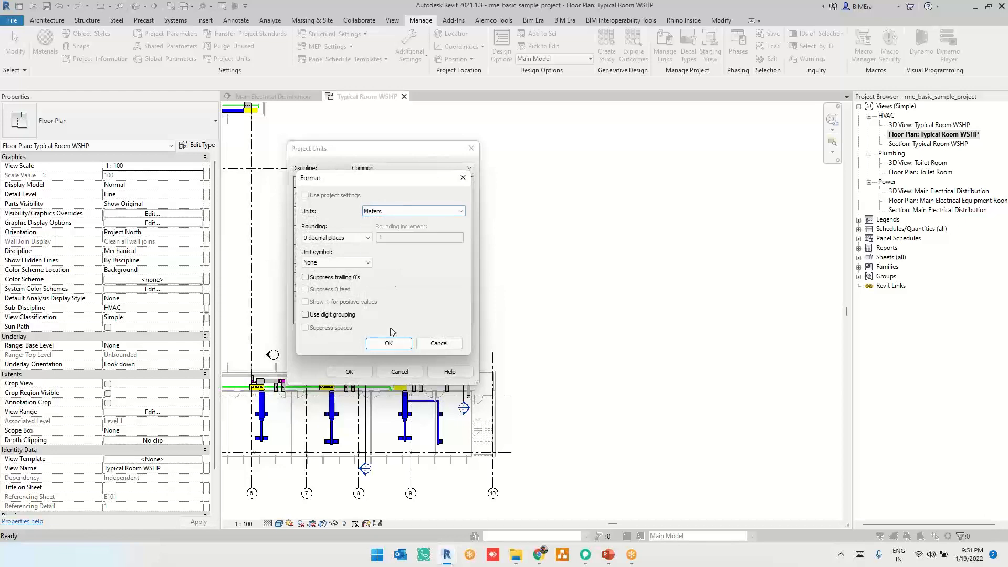
click(388, 343)
click(349, 372)
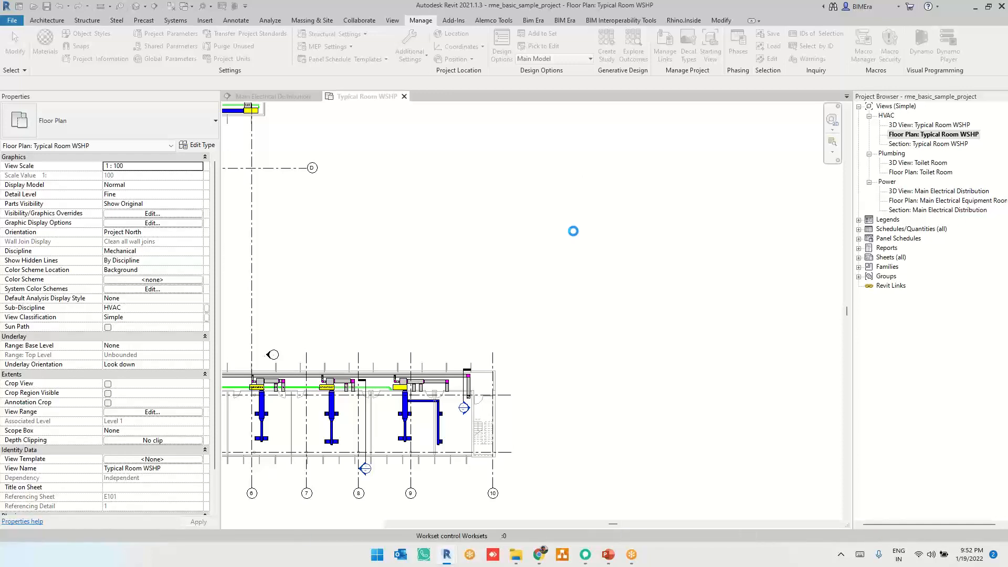
Return to Dynamo, then detach and reconnect the code block 10 to the first Point.ByCoordinates node's x input to rerun the graph
key(alt+Tab)
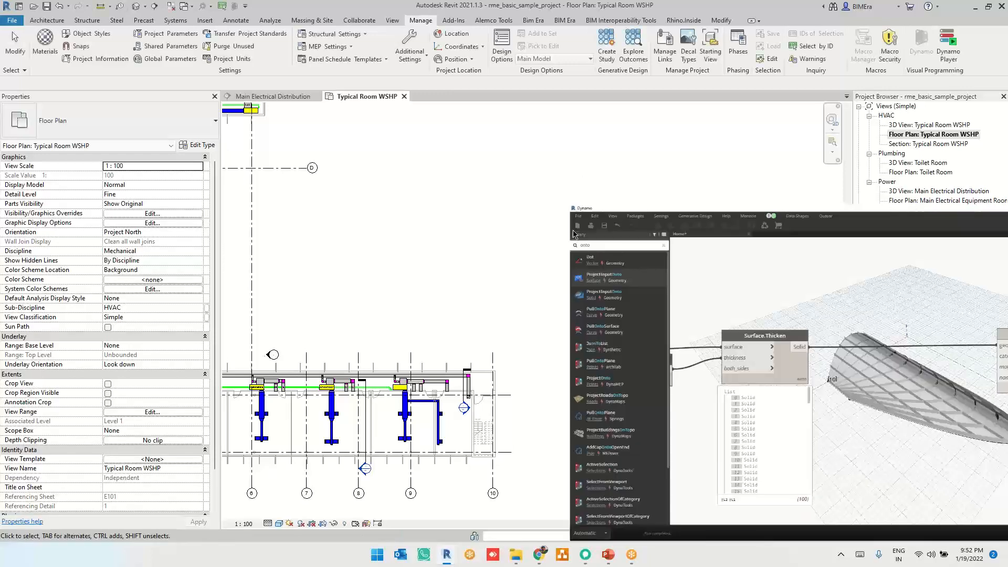
scroll(955, 310, down, 5)
middle_drag(328, 417, 949, 399)
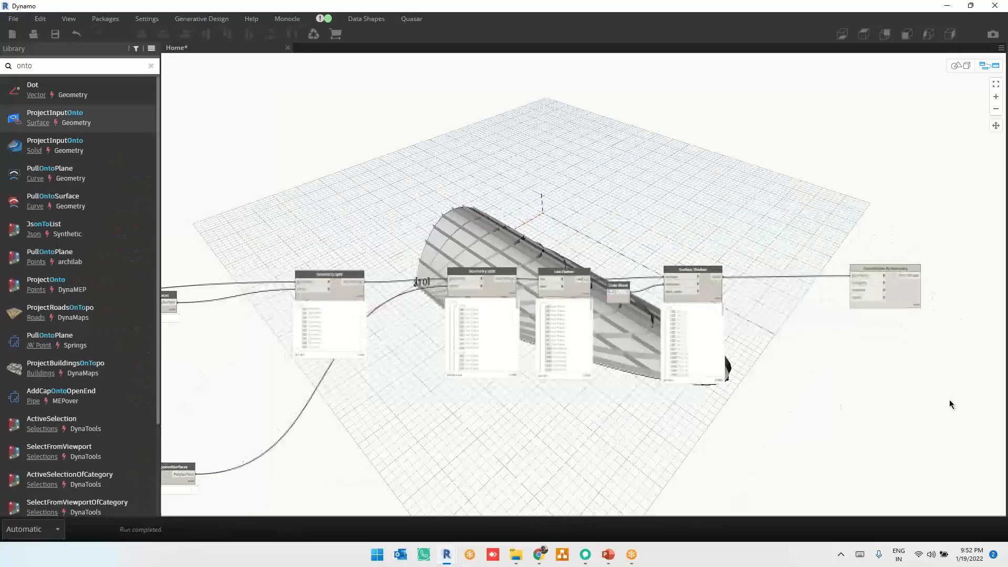
middle_drag(238, 403, 868, 383)
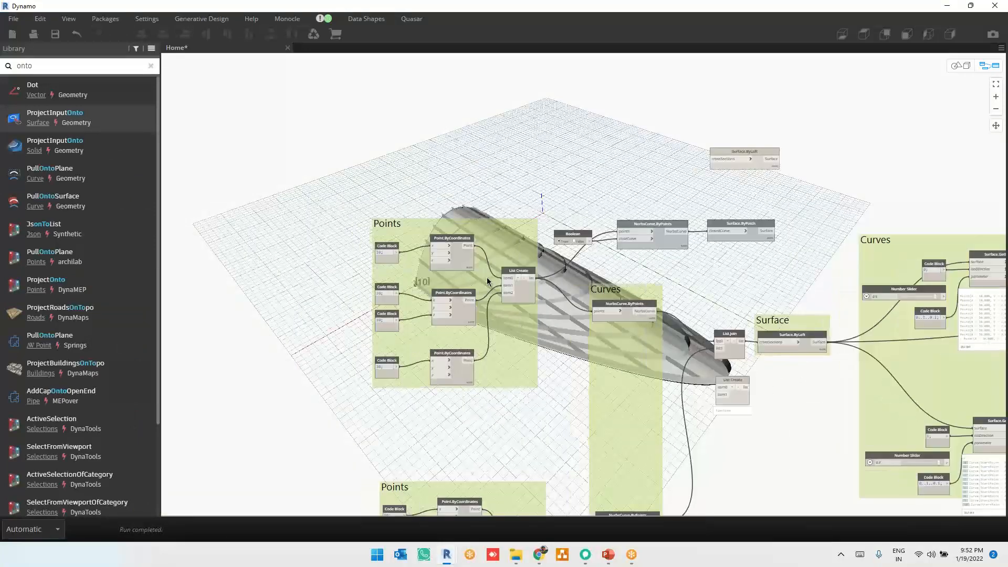
scroll(382, 259, up, 5)
scroll(282, 277, up, 3)
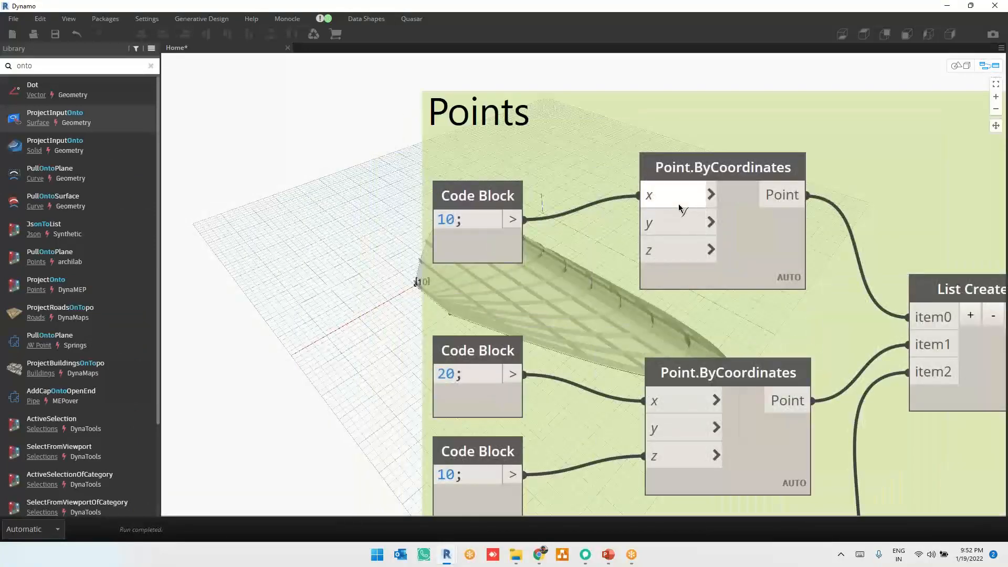
click(643, 195)
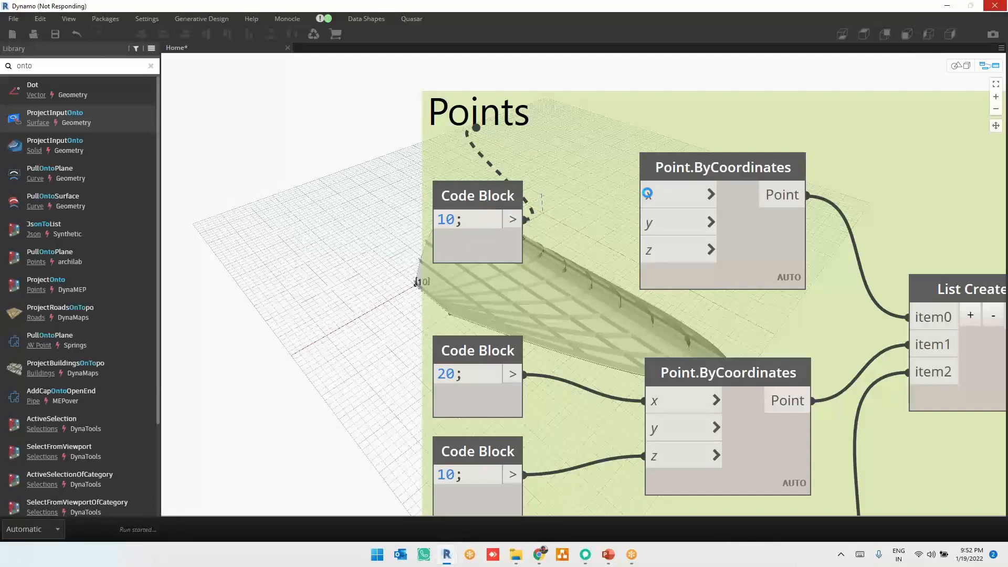
click(651, 196)
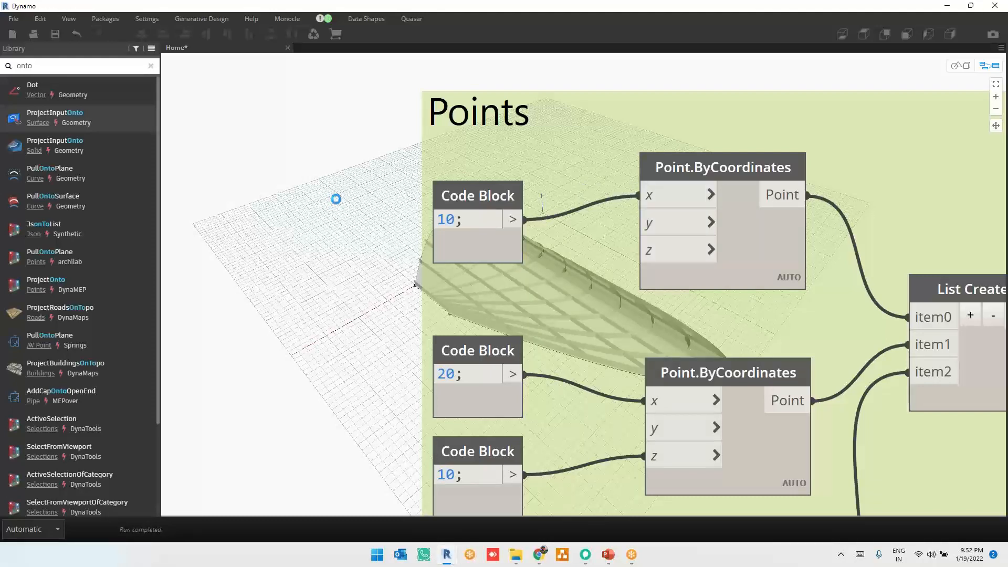
Save the Dynamo workspace as Day 07_Dynamo Geometry.dyn
key(ctrl+s)
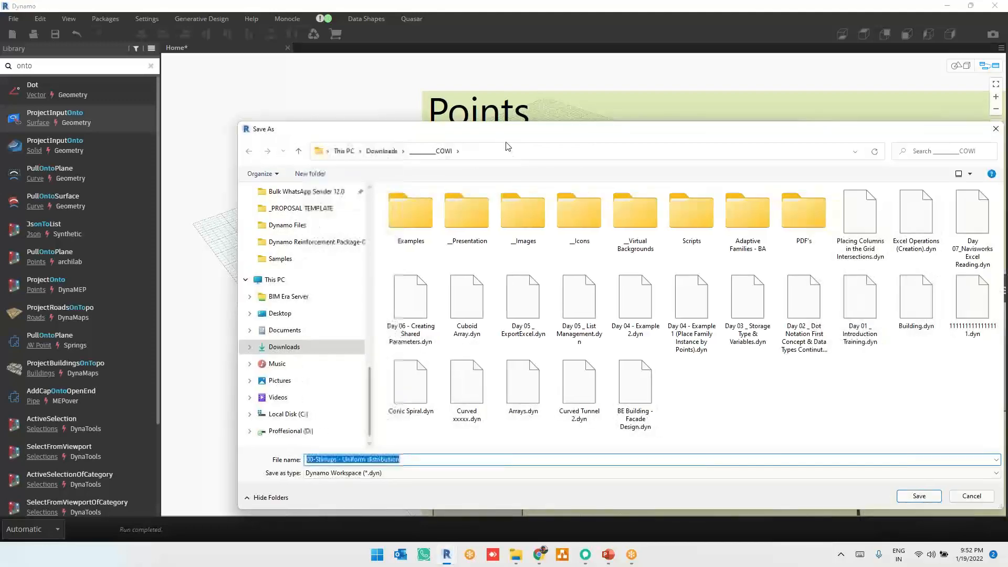
key(Escape)
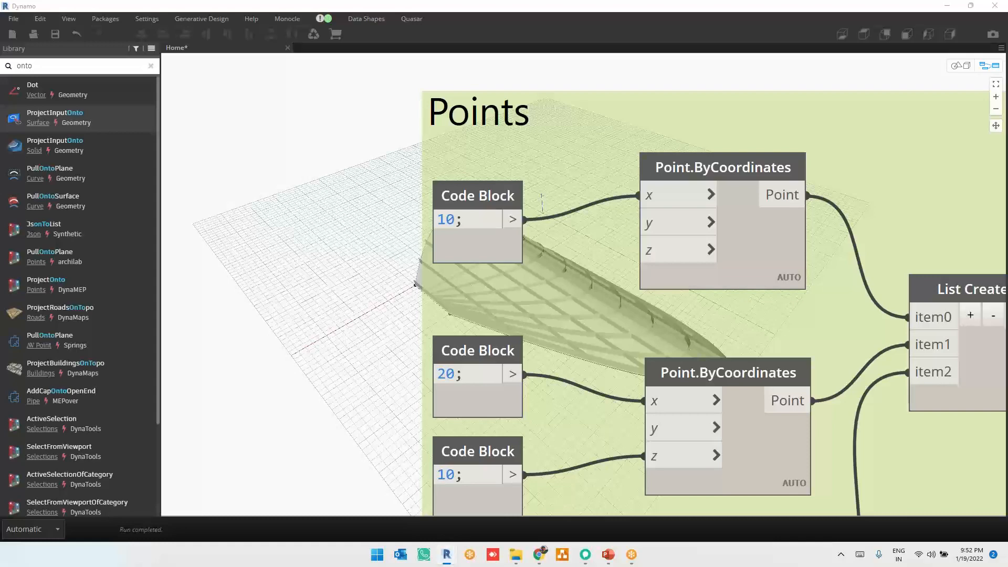
key(Caps_Lock)
key(Caps_Lock)
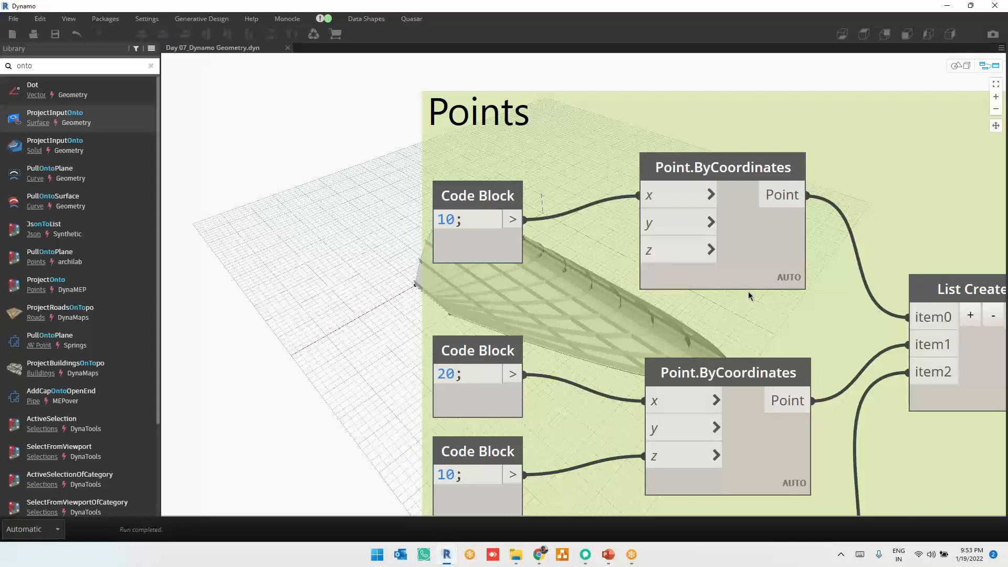
Review the node graph from the Points group through the surface and curve groups to the DirectShape.ByGeometry node
scroll(312, 245, down, 3)
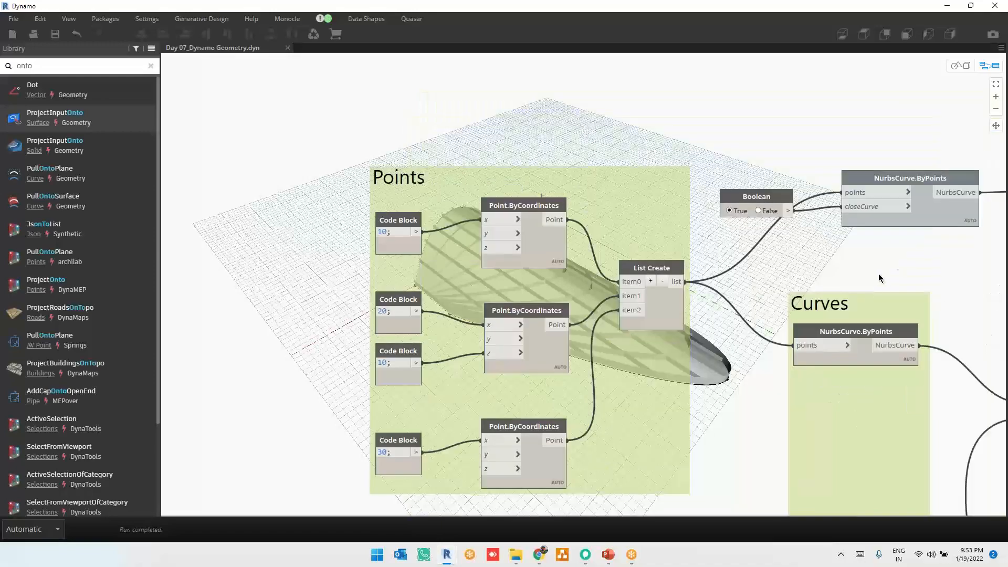
middle_drag(803, 262, 198, 204)
middle_drag(601, 262, 267, 265)
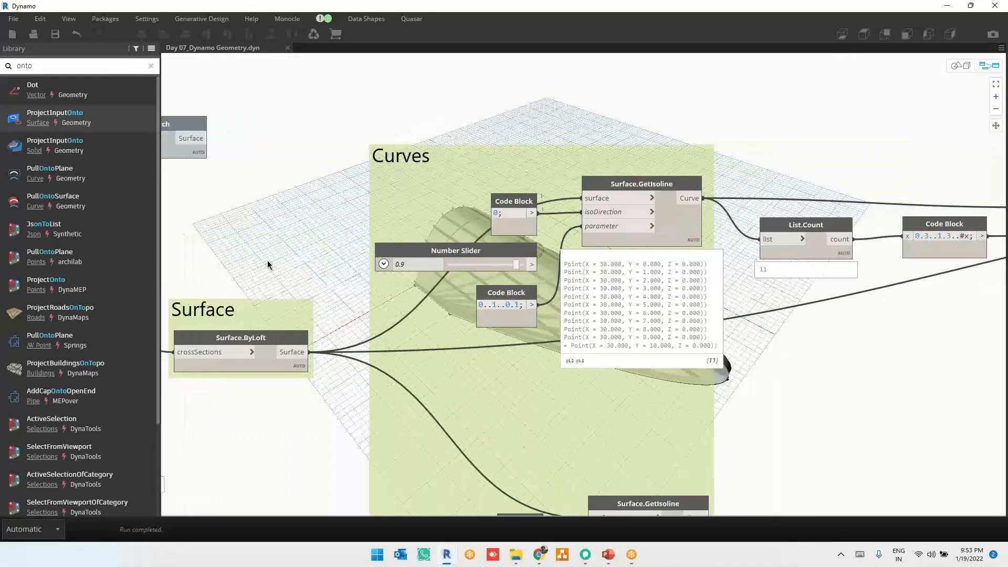
scroll(268, 265, down, 3)
middle_drag(814, 426, 355, 392)
middle_drag(782, 403, 475, 391)
middle_drag(758, 394, 675, 444)
scroll(883, 261, up, 3)
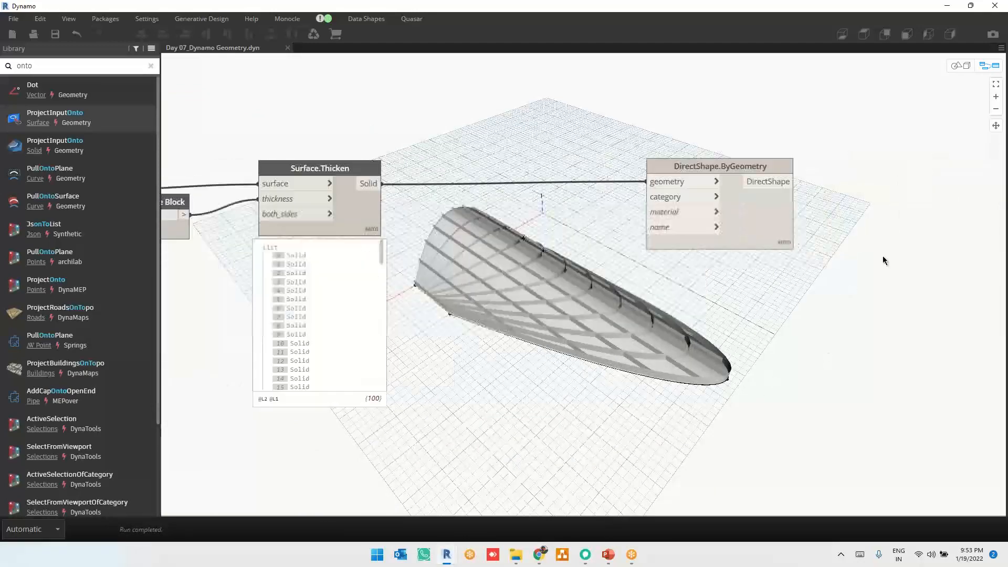
scroll(872, 261, up, 1)
middle_drag(862, 263, 803, 281)
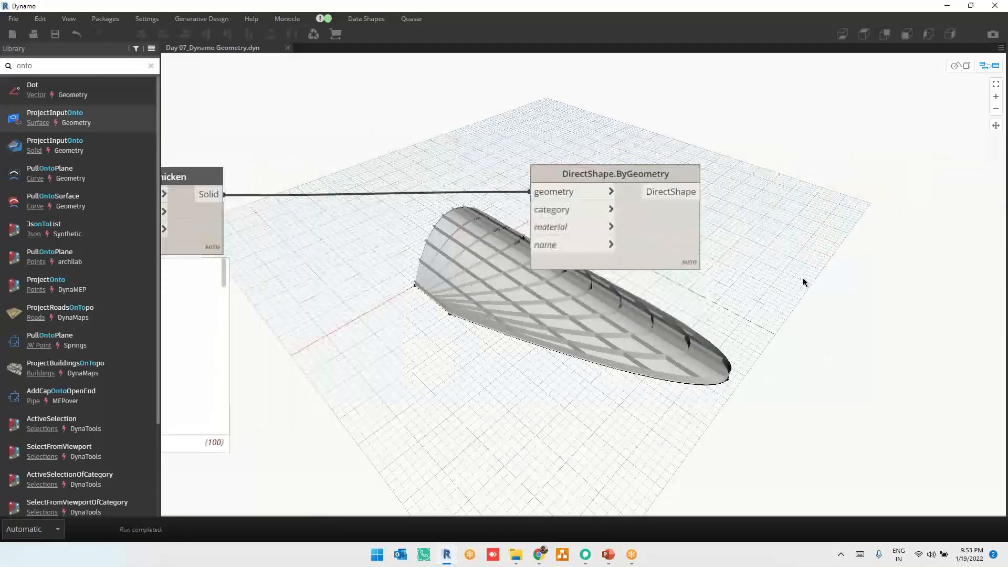
Add a Categories node between the Surface.Thicken and DirectShape.ByGeometry nodes
middle_drag(434, 251, 489, 244)
right_click(490, 245)
text(c)
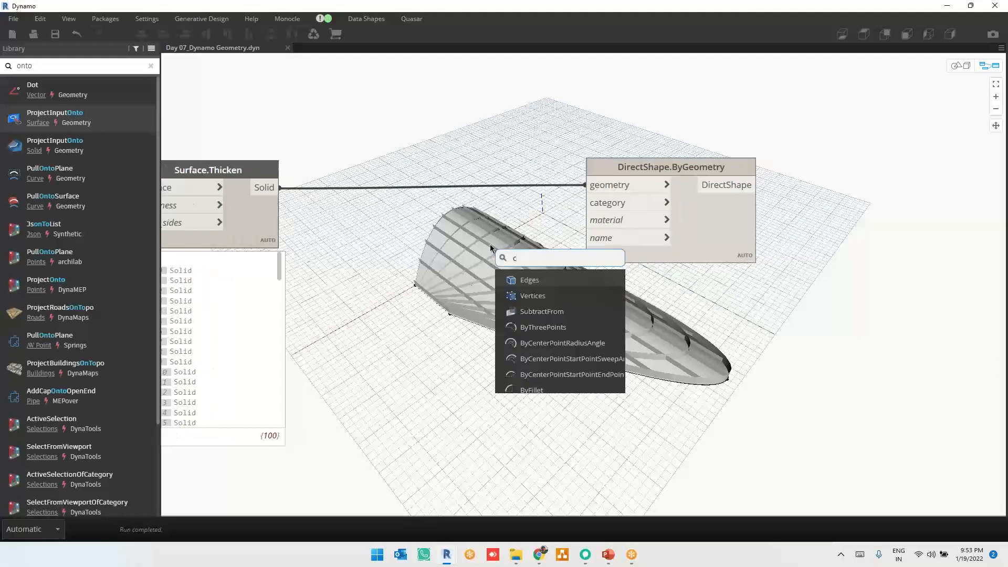
text(a)
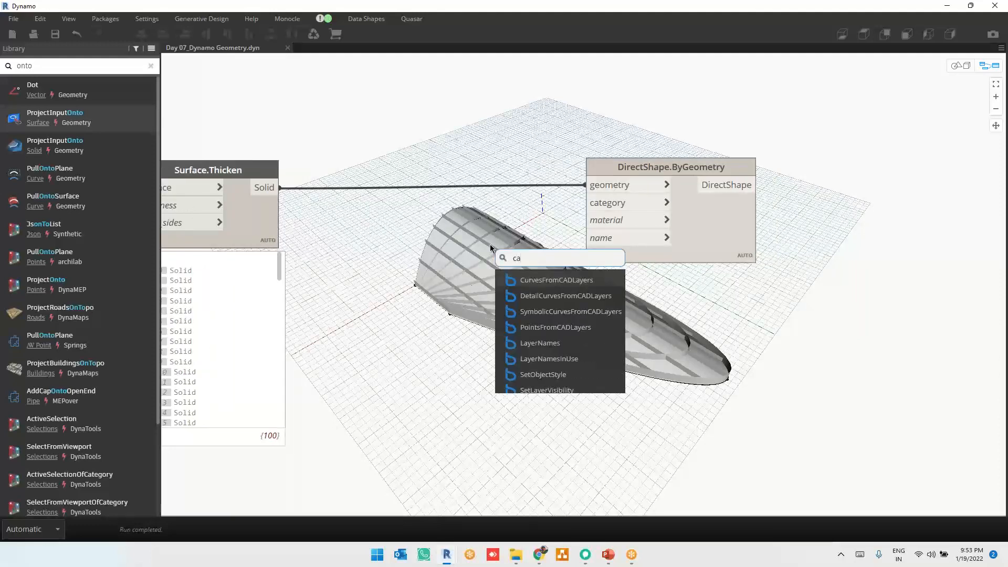
text(tegori)
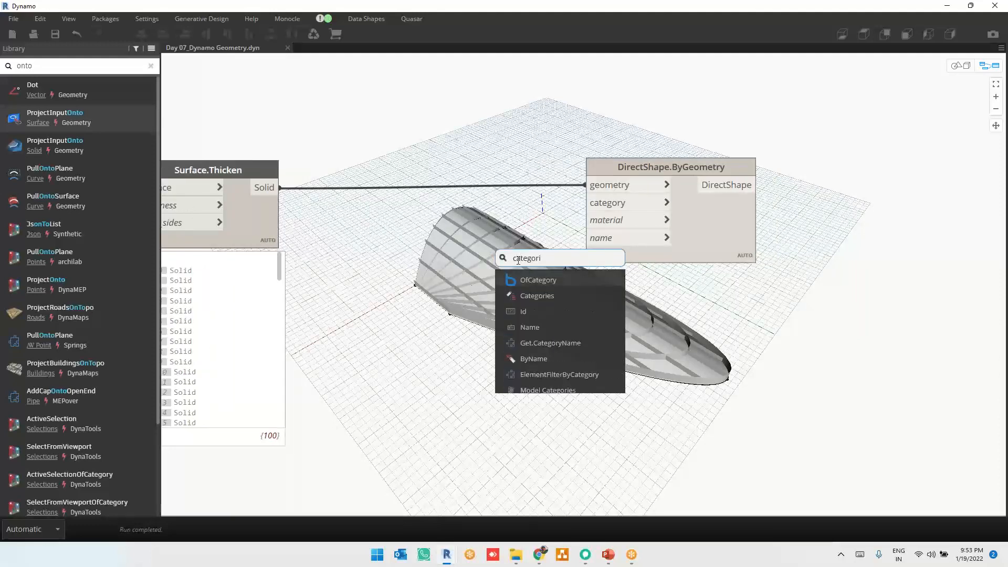
click(531, 295)
drag(557, 302, 482, 217)
scroll(482, 217, up, 4)
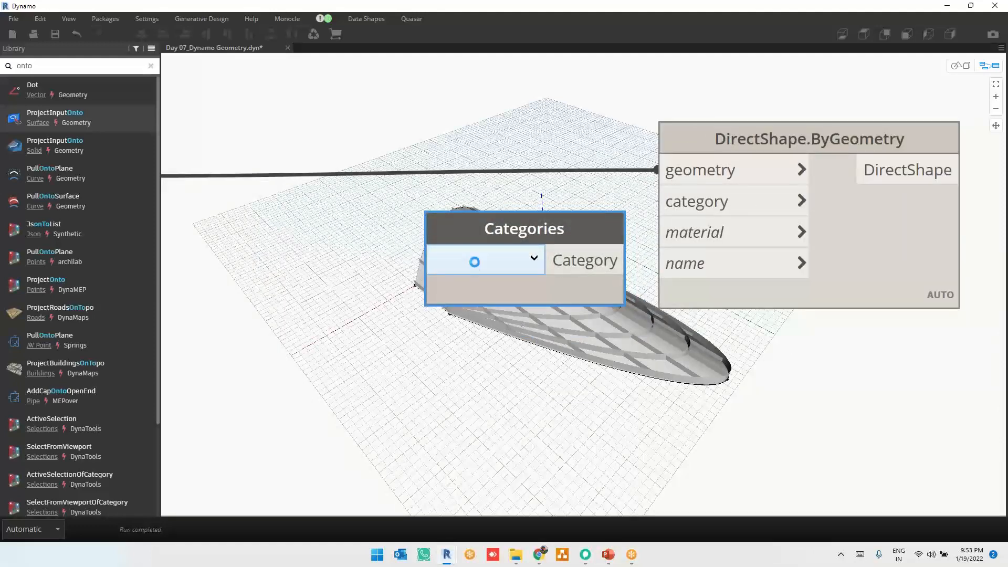
Set the new Categories node to Generic Models and place it beside the DirectShape.ByGeometry inputs
click(475, 262)
key(Down)
key(Down)
key(Down)
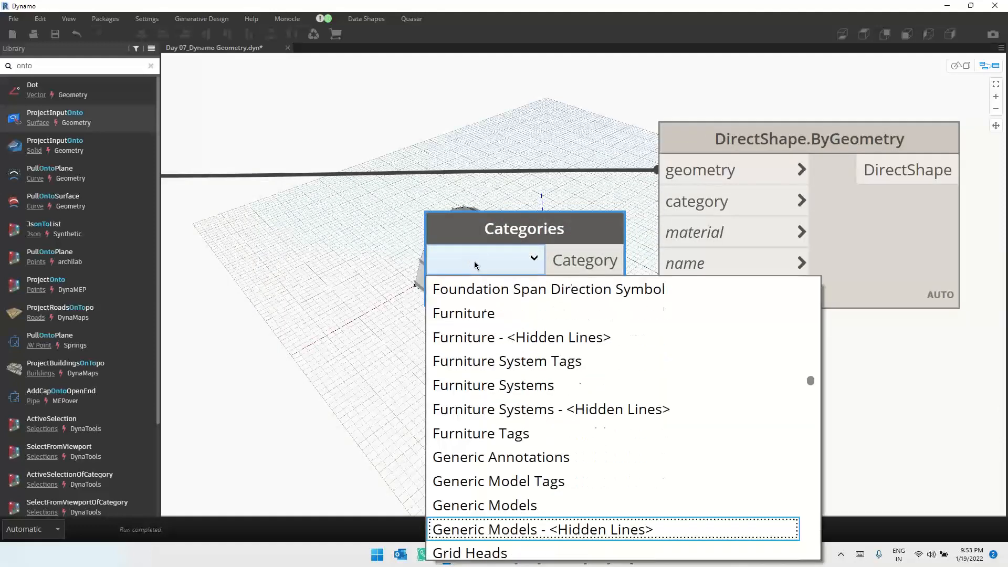
key(Up)
key(Return)
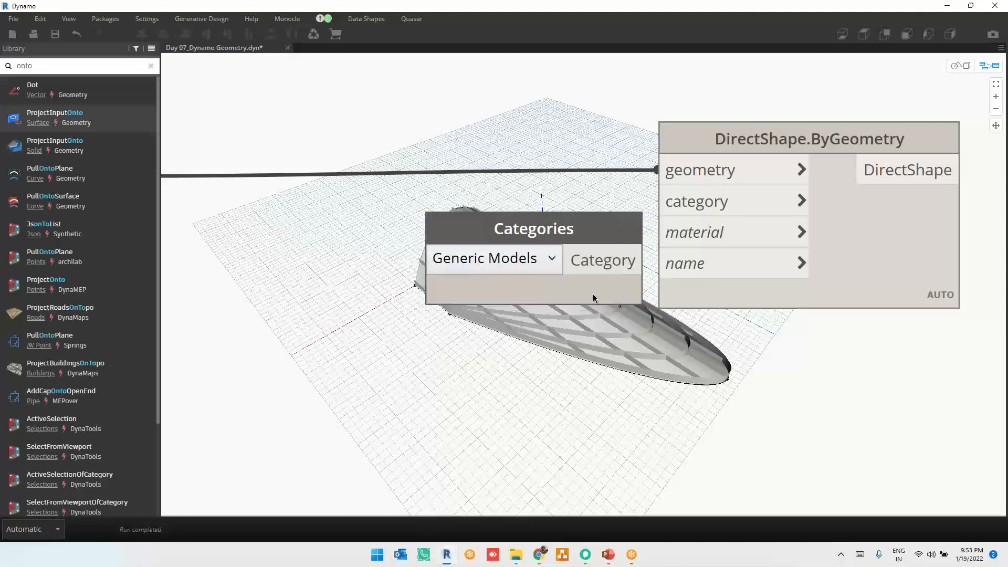
drag(503, 264, 394, 219)
Freeze the DirectShape.ByGeometry node and connect the Generic Models Category output to its category input
click(536, 214)
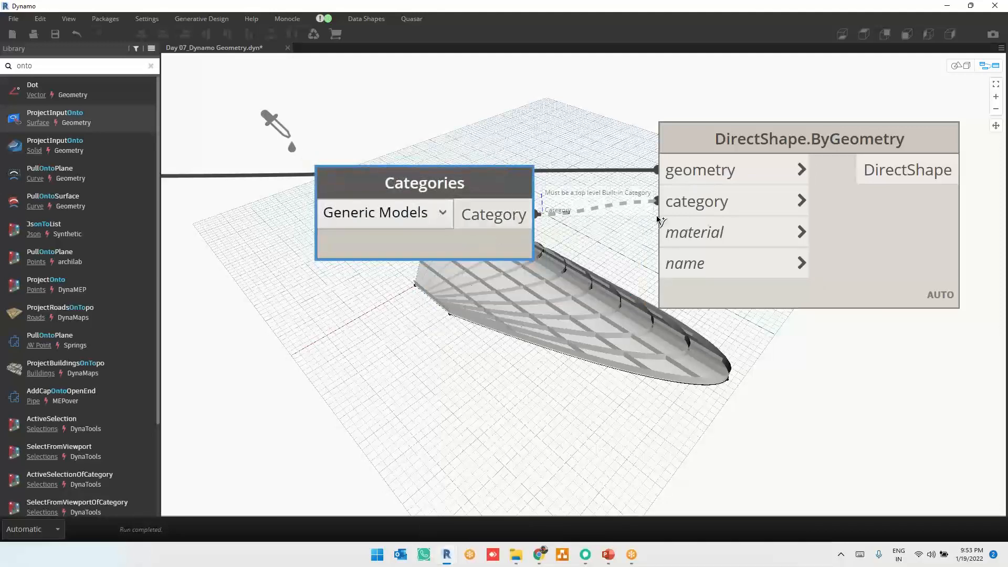
click(911, 247)
right_click(911, 247)
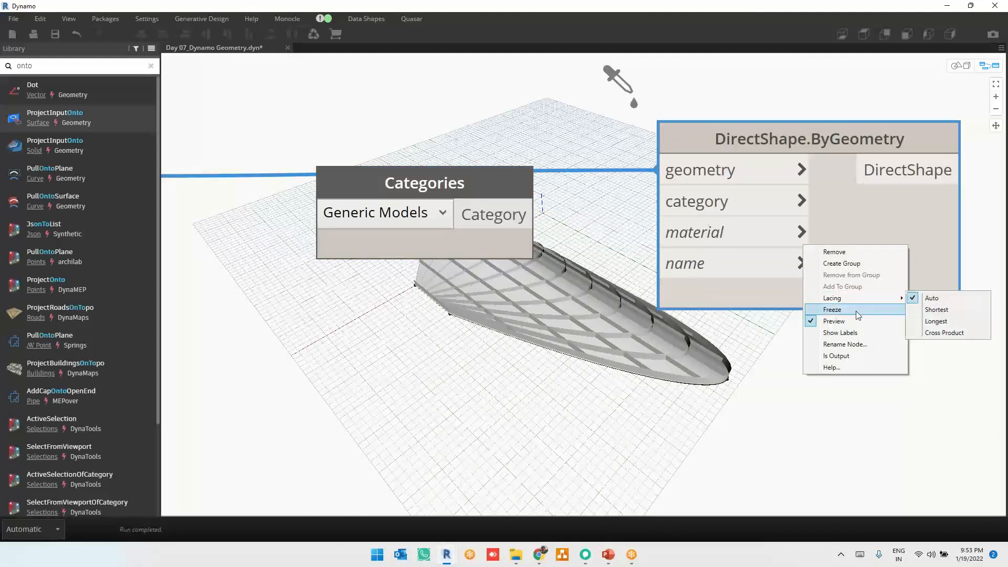
click(842, 263)
click(543, 323)
click(516, 219)
click(682, 202)
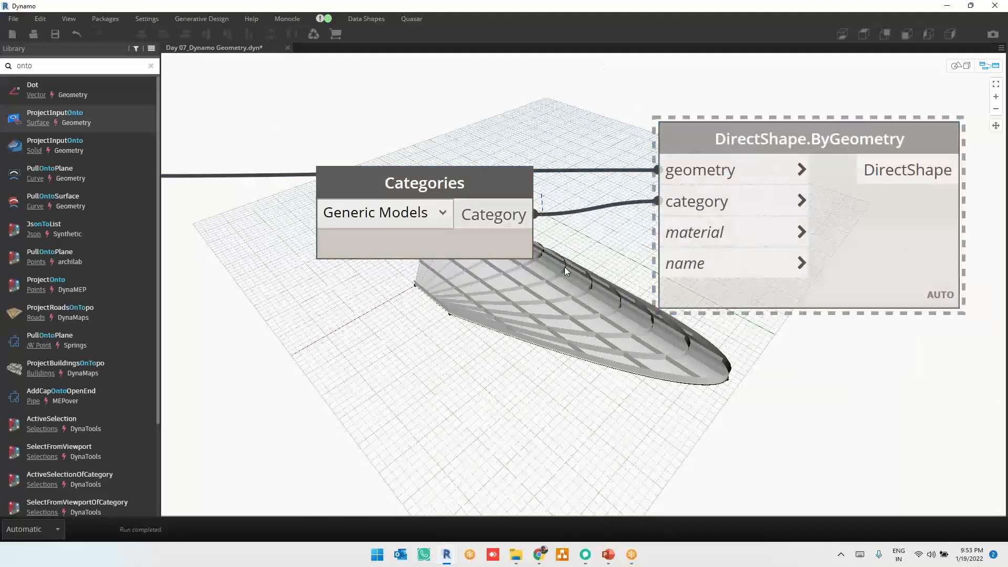
click(500, 251)
middle_drag(470, 401, 524, 299)
right_click(525, 299)
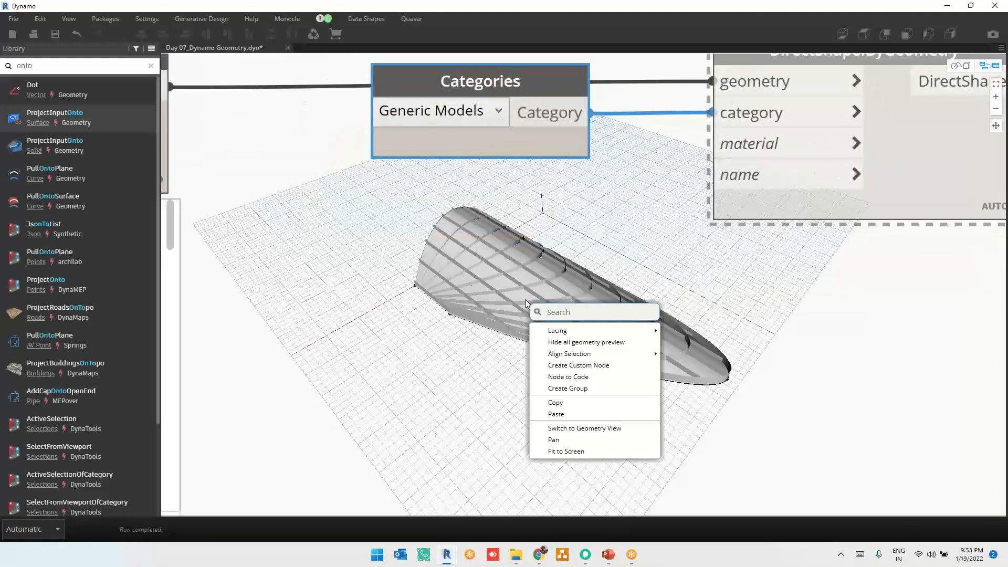
text(ma)
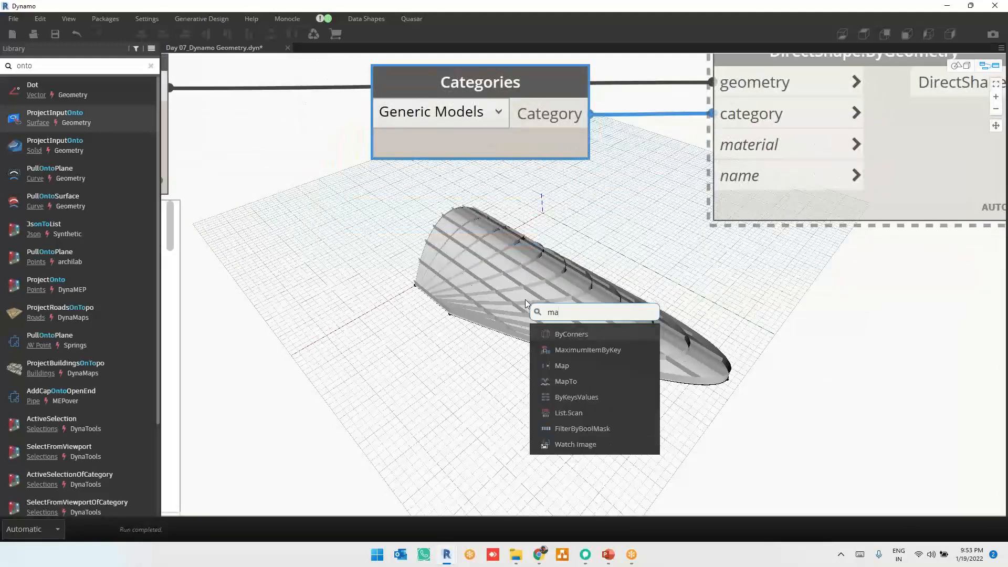
text(terials)
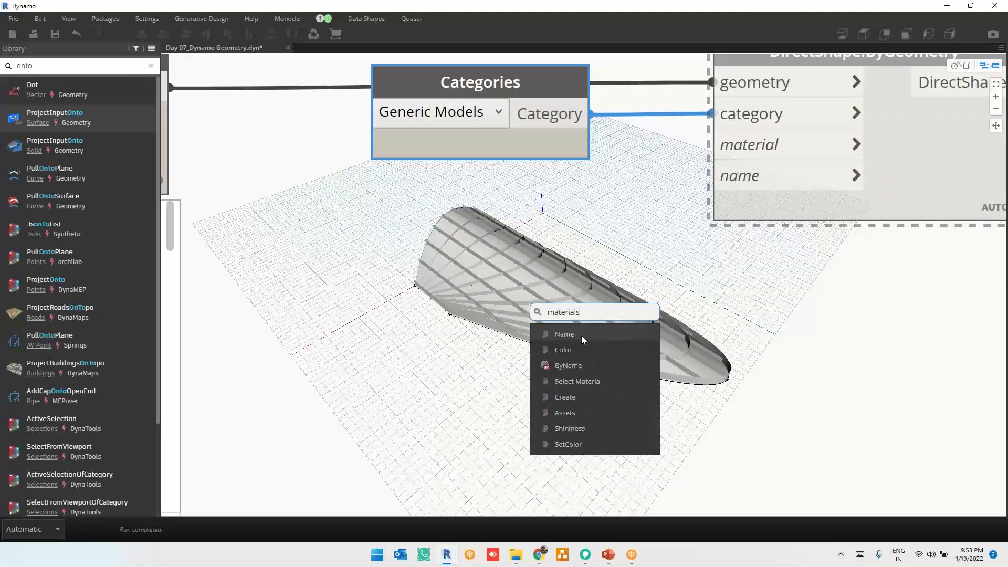
scroll(583, 347, down, 1)
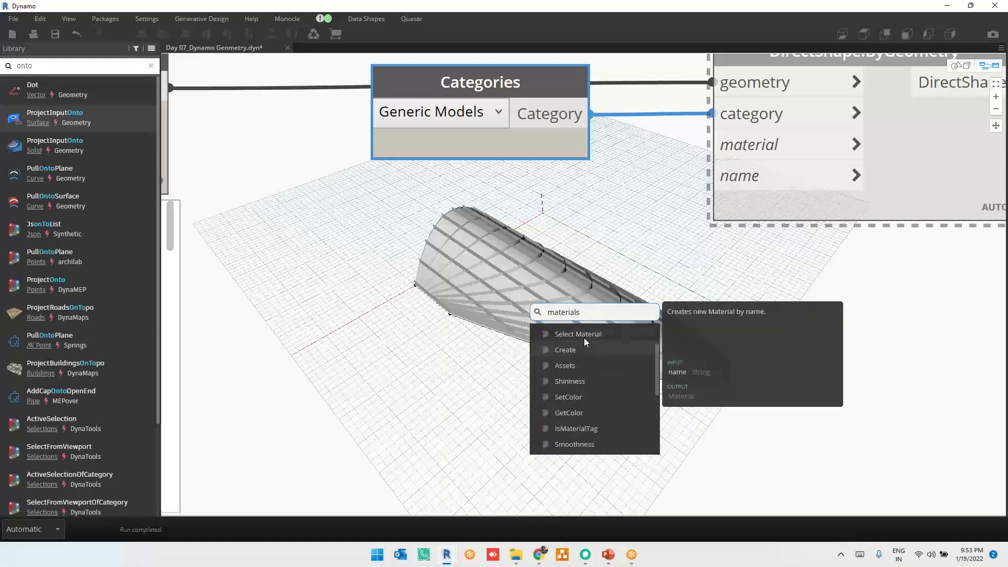
click(427, 309)
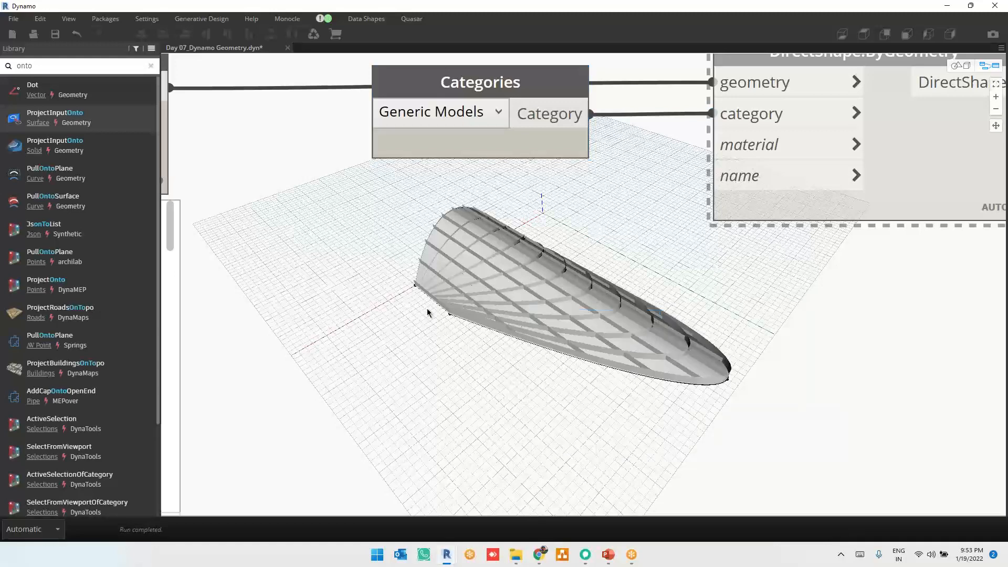
Add a second Categories node set to Materials and place it below the Generic Models one
right_click(428, 314)
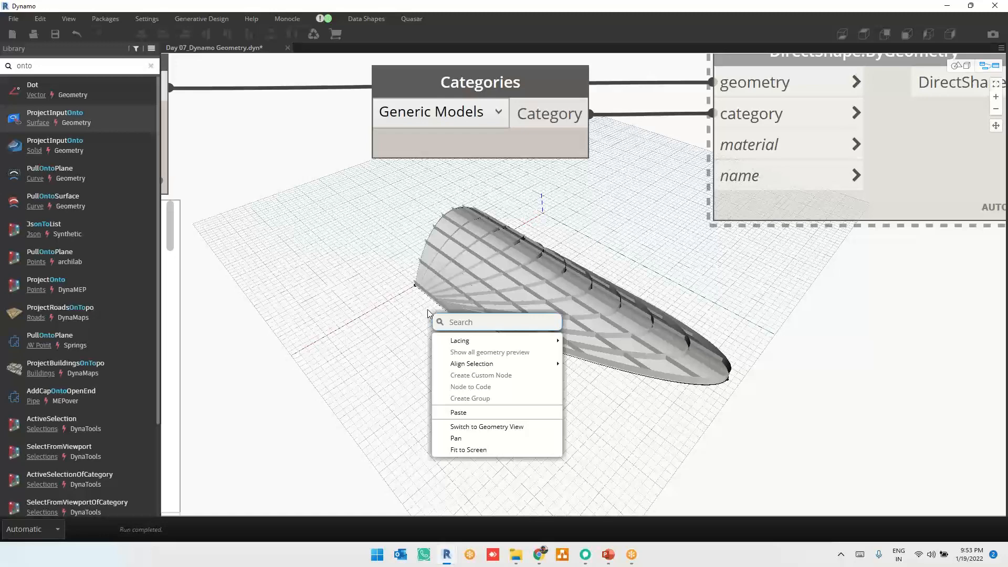
text(cat)
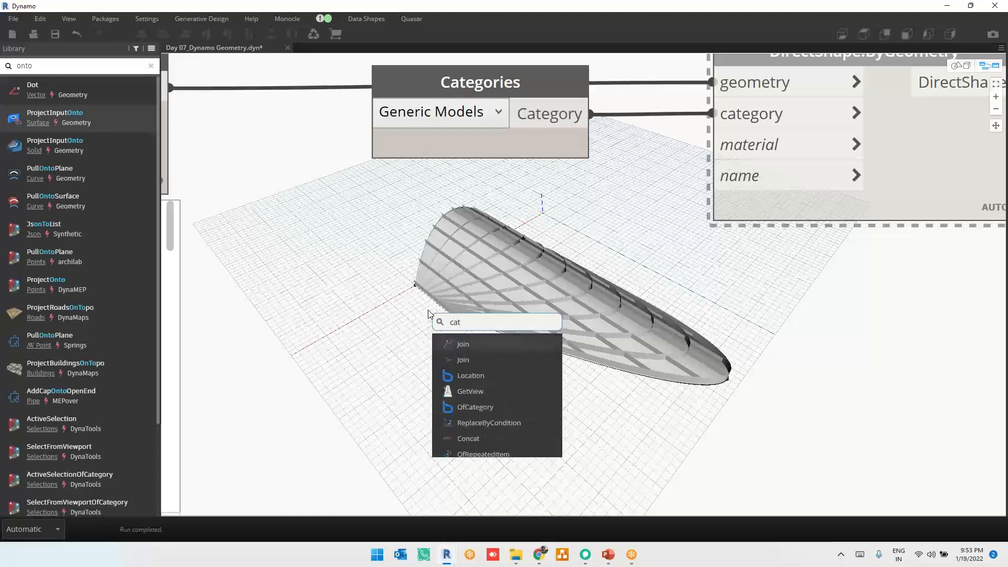
text(egories)
click(467, 343)
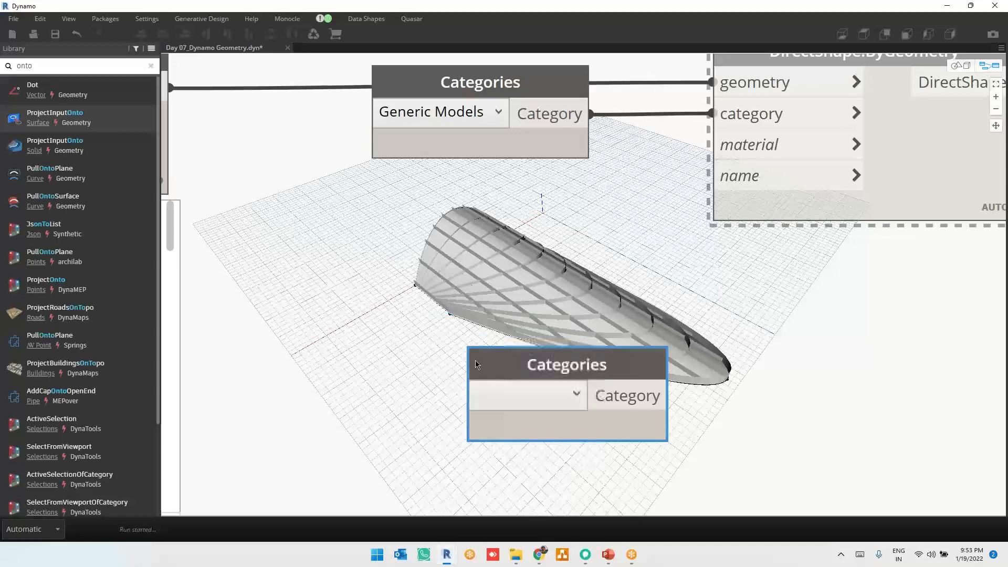
click(497, 399)
text(materials)
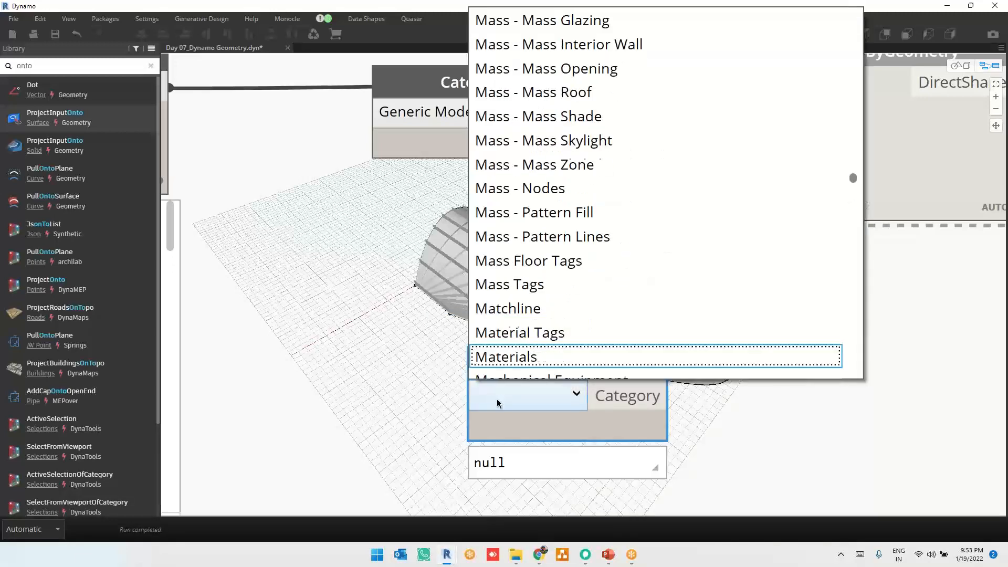
key(Return)
drag(541, 427, 312, 415)
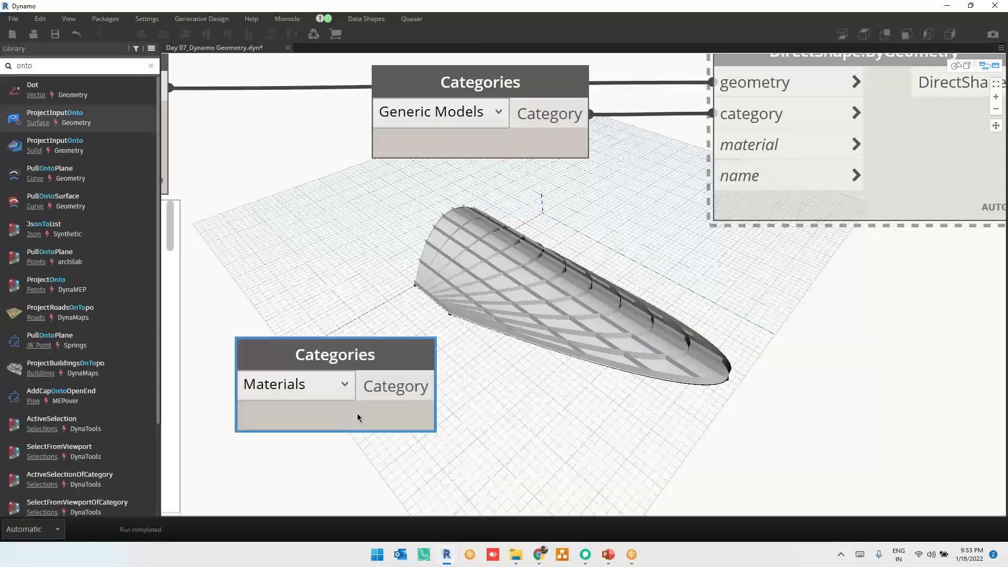
Add an All Elements of Category node beside the Materials node and feed it the Materials category
right_click(613, 352)
text(al)
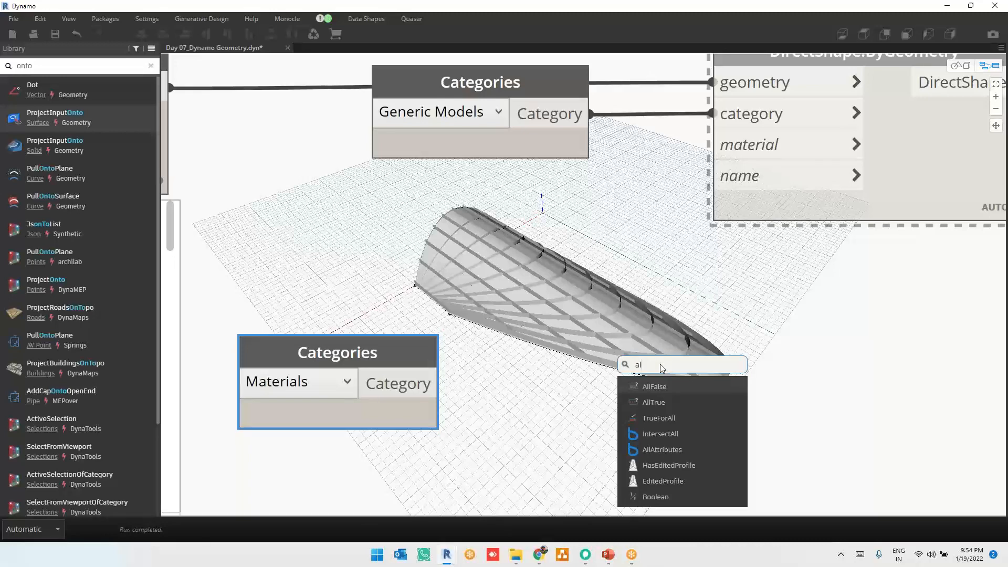
text(l elements of)
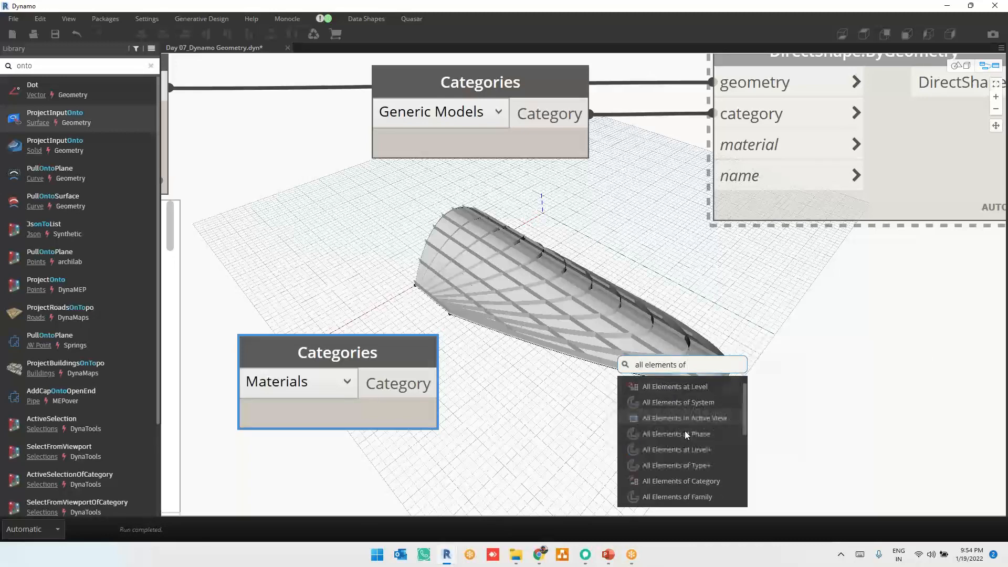
click(684, 452)
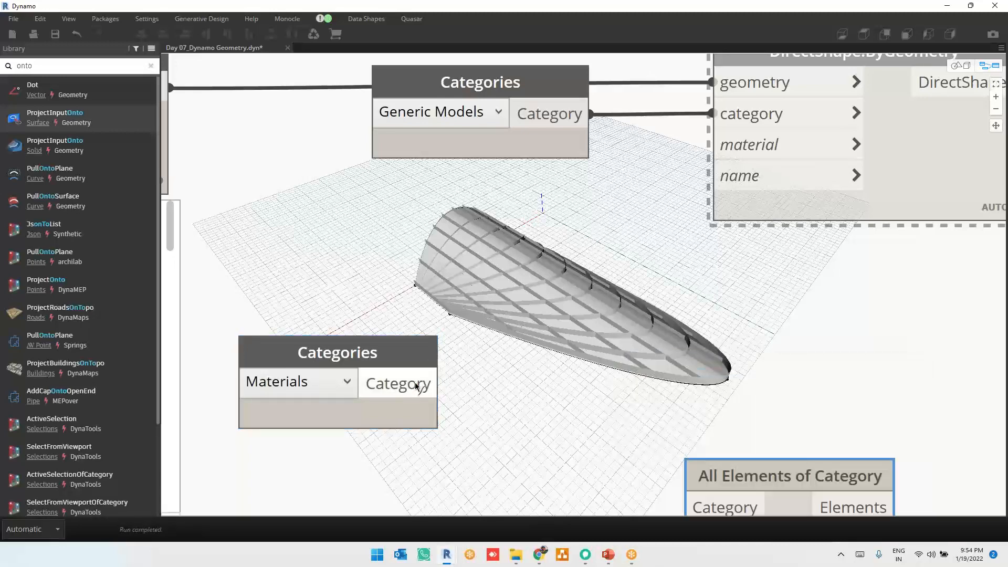
click(441, 384)
click(682, 507)
drag(752, 511, 560, 387)
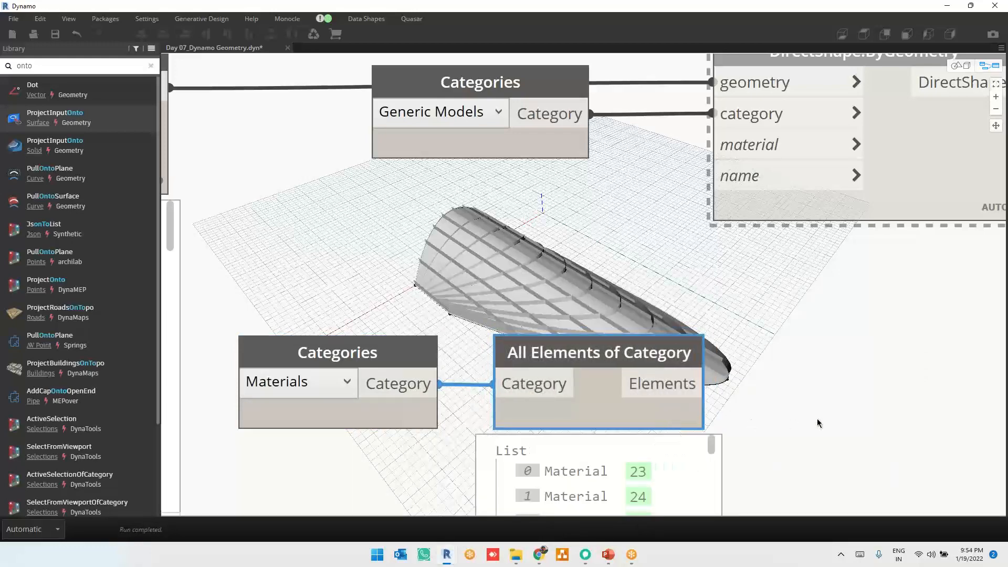
Create a code block containing e.Name; and connect the All Elements of Category output to its e input
middle_drag(788, 384, 644, 355)
scroll(644, 354, down, 4)
click(712, 328)
scroll(648, 328, up, 2)
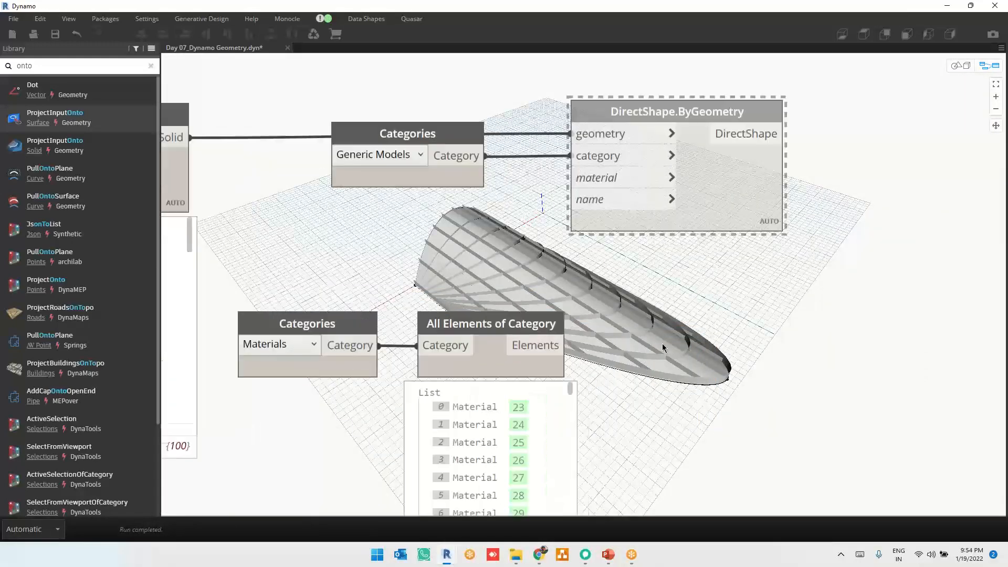
double_click(649, 327)
text(e.Name)
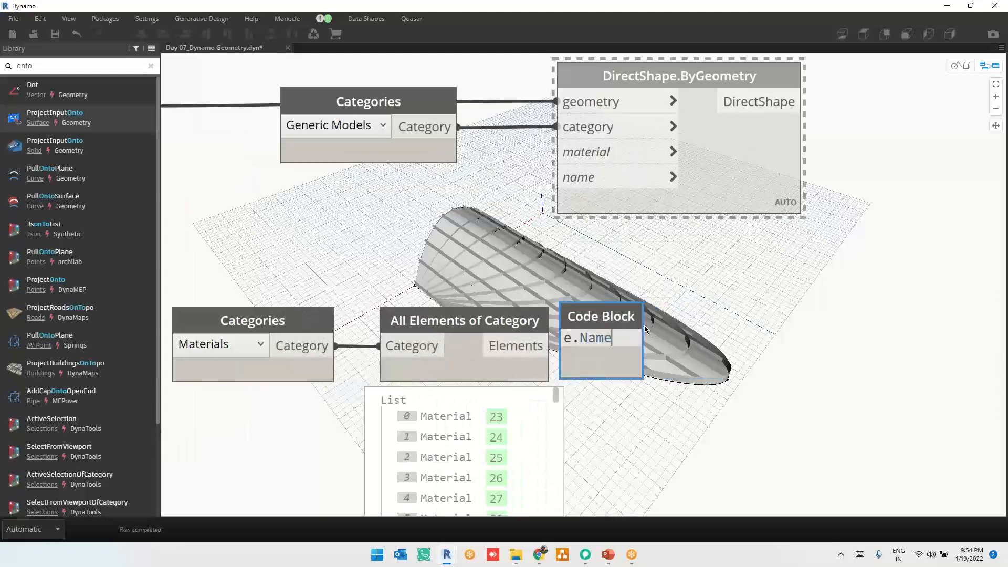
click(645, 329)
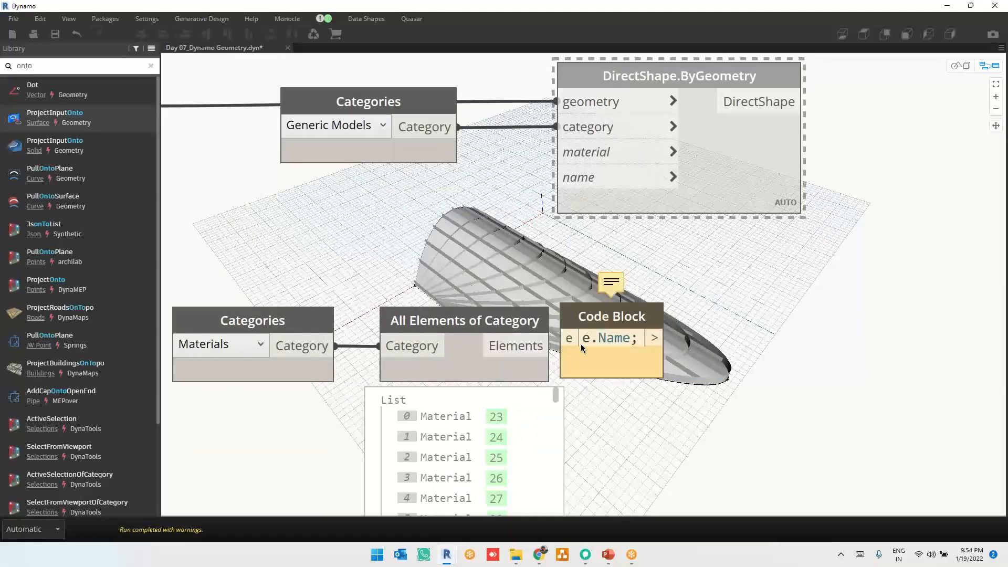
drag(585, 324, 640, 326)
drag(547, 345, 623, 340)
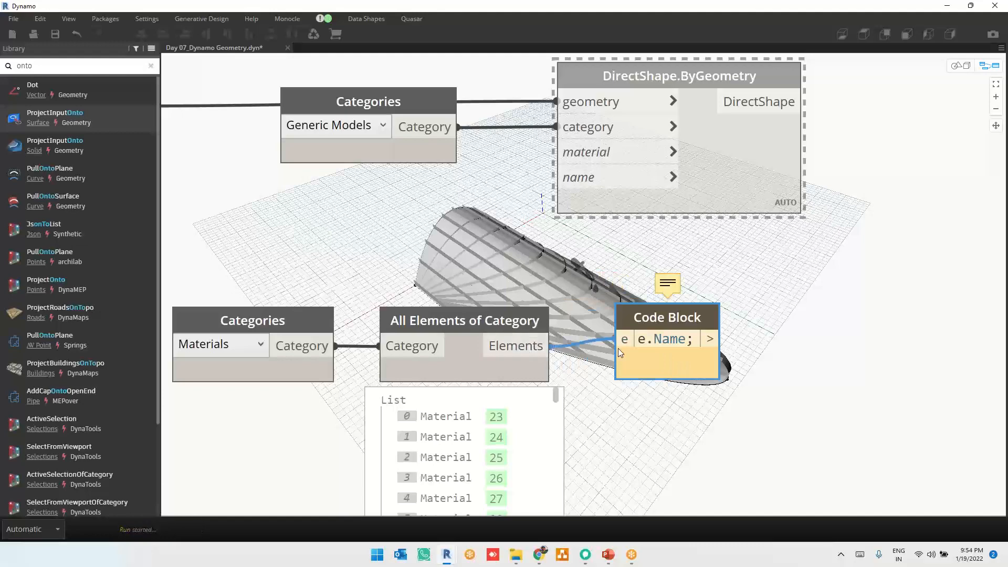
drag(672, 366, 724, 370)
Examine the code block's list of material names for a suitable material and its index
middle_drag(893, 386, 590, 264)
scroll(376, 353, down, 3)
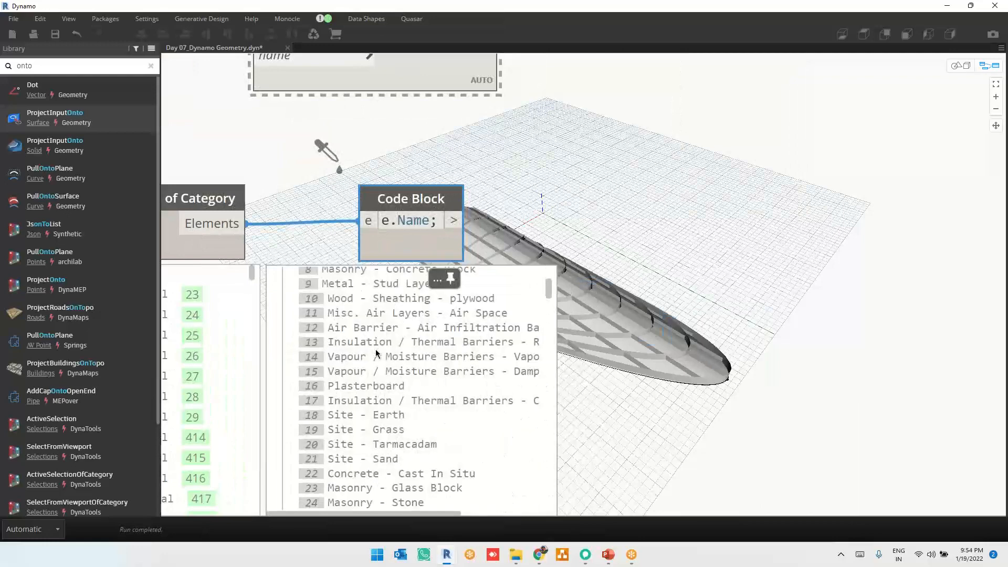
scroll(377, 353, down, 3)
scroll(376, 353, down, 1)
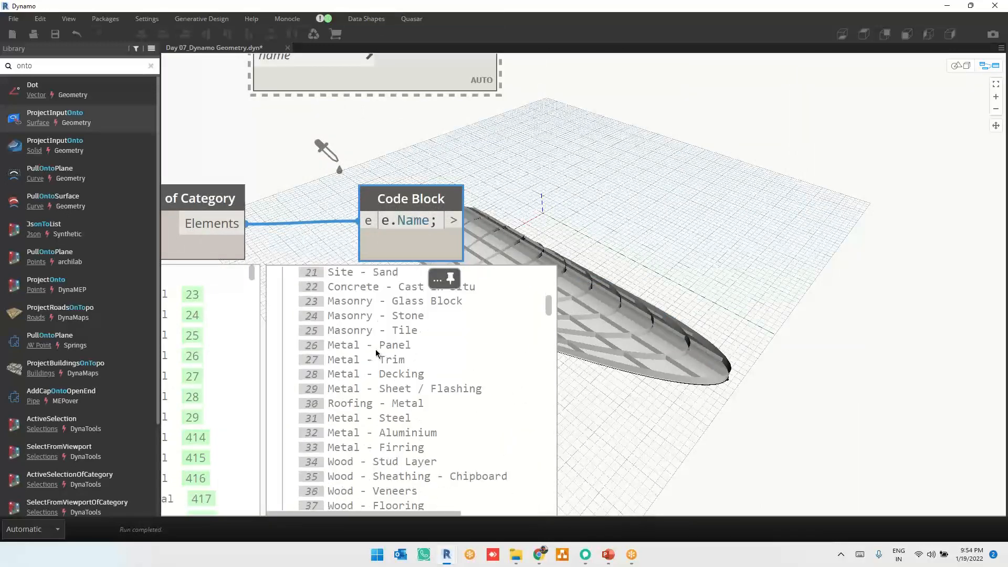
scroll(376, 349, up, 7)
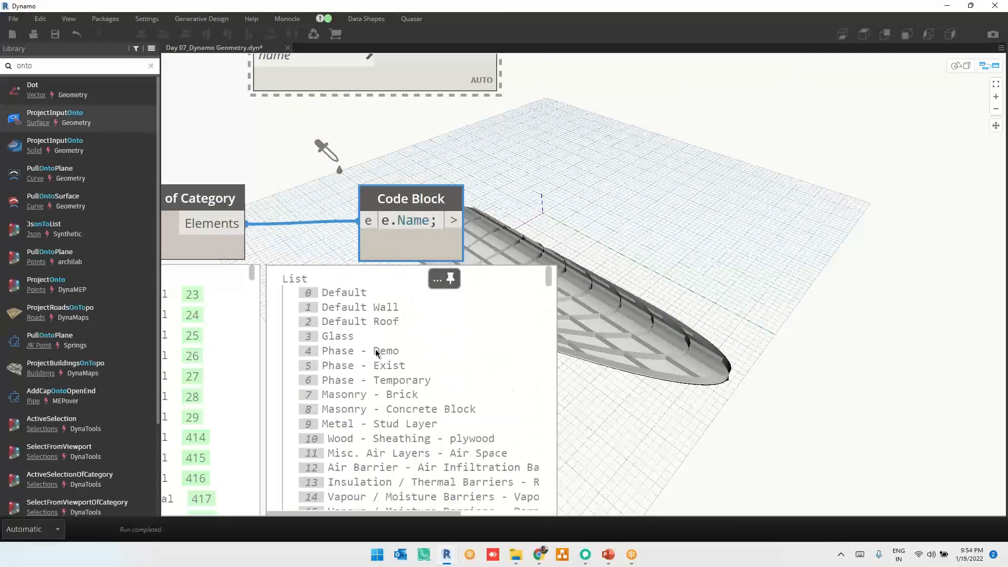
scroll(376, 353, down, 9)
scroll(376, 353, down, 3)
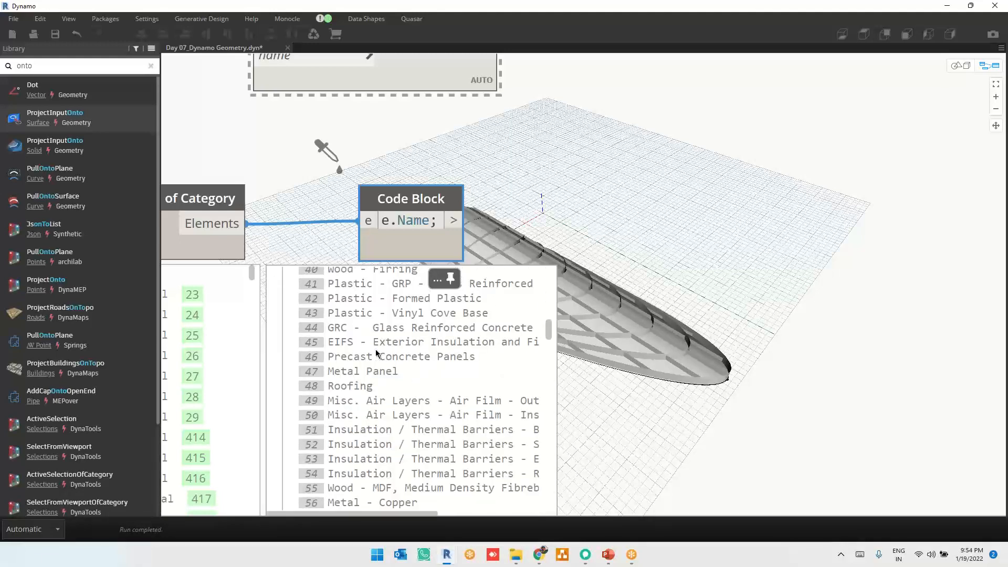
scroll(375, 348, up, 13)
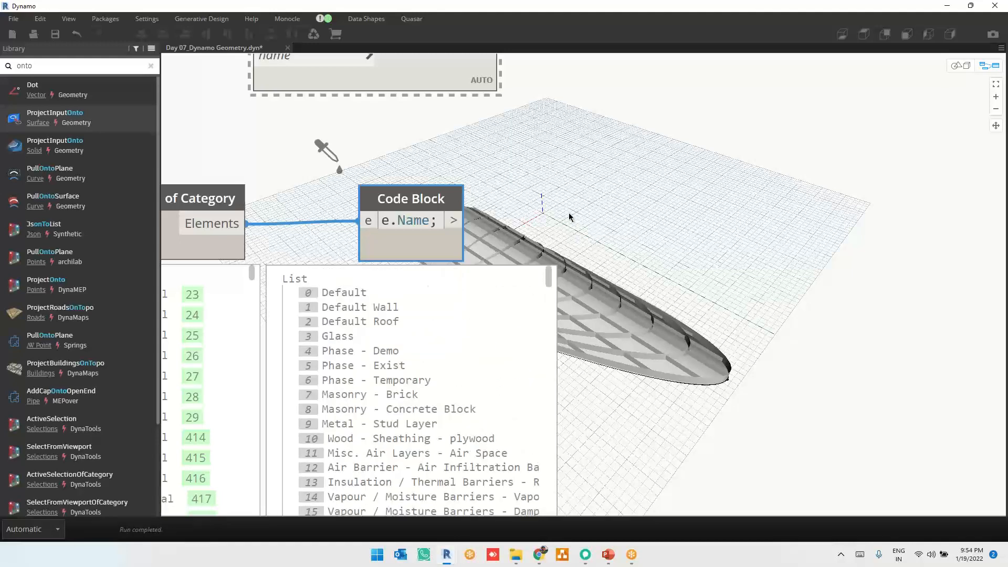
scroll(422, 386, down, 4)
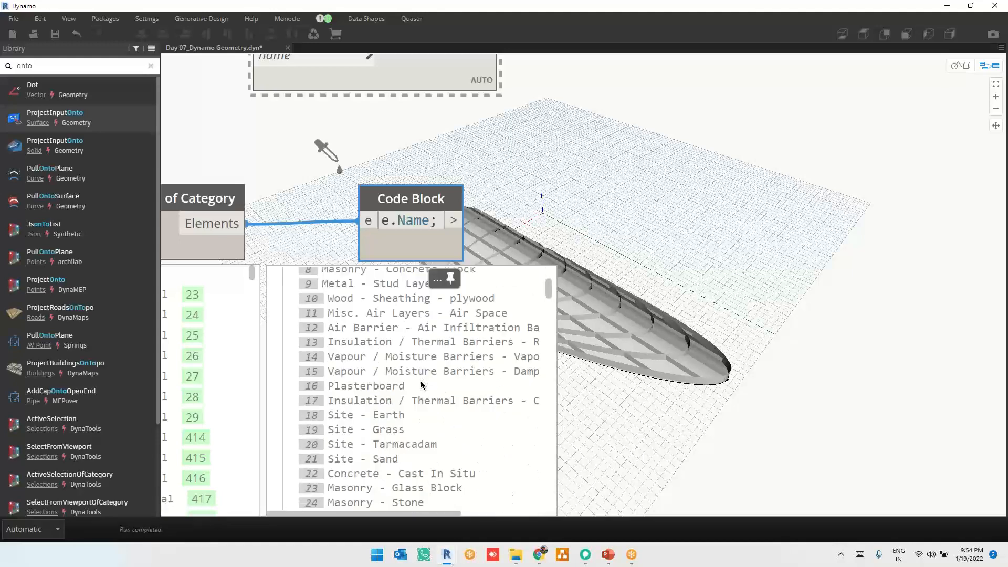
scroll(421, 385, down, 8)
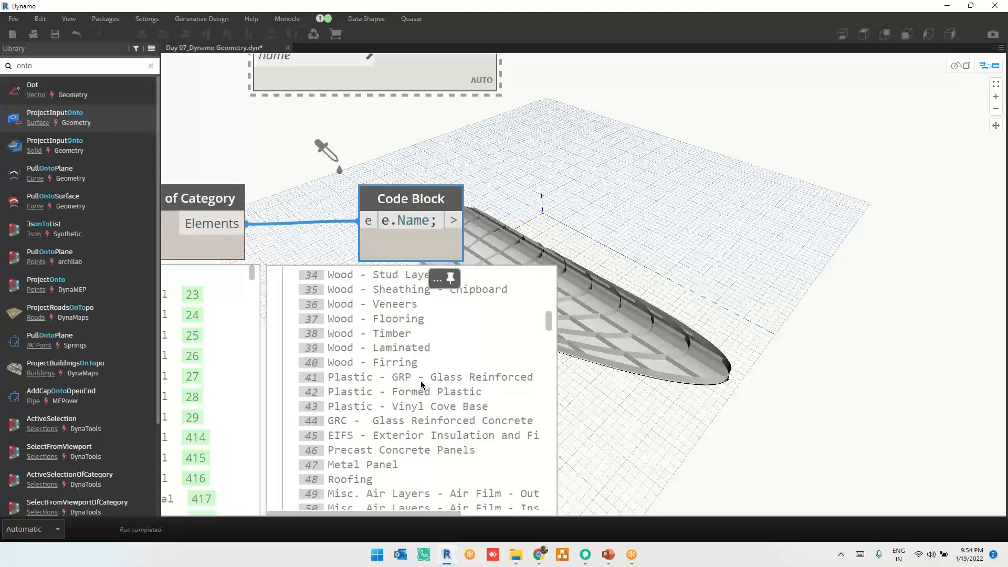
scroll(421, 384, up, 1)
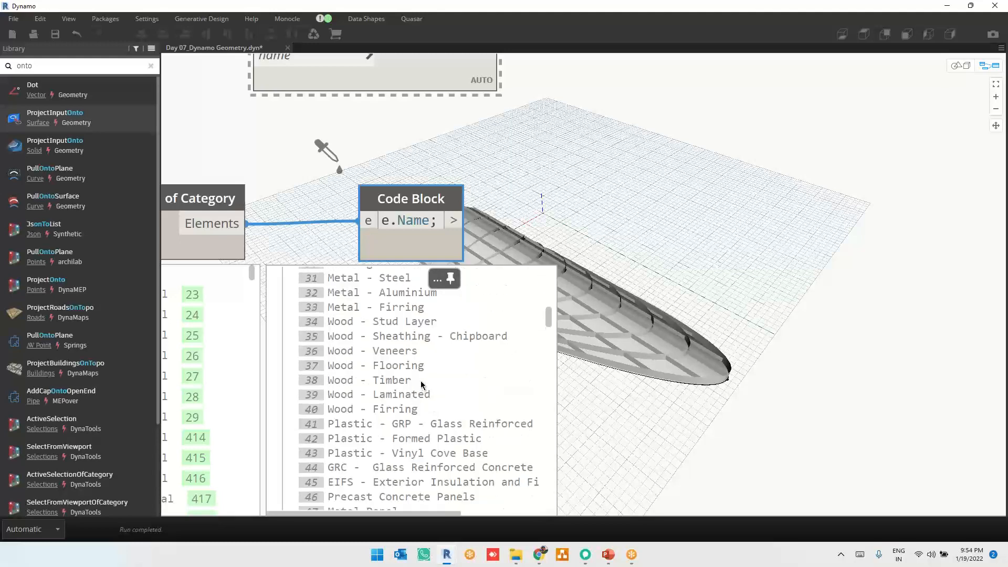
Look through the rest of the material names to settle on a material and its list index
scroll(422, 385, down, 4)
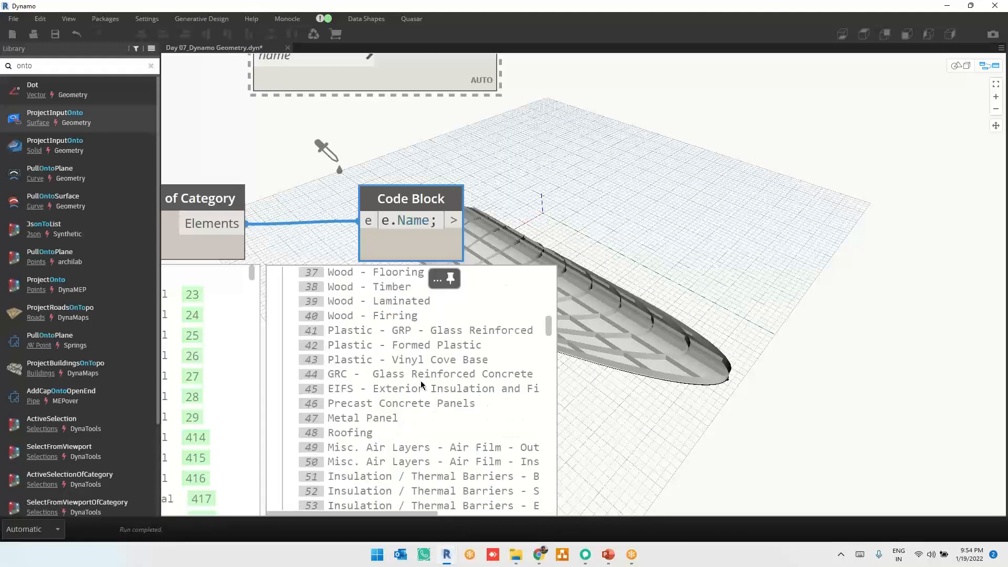
scroll(421, 384, down, 2)
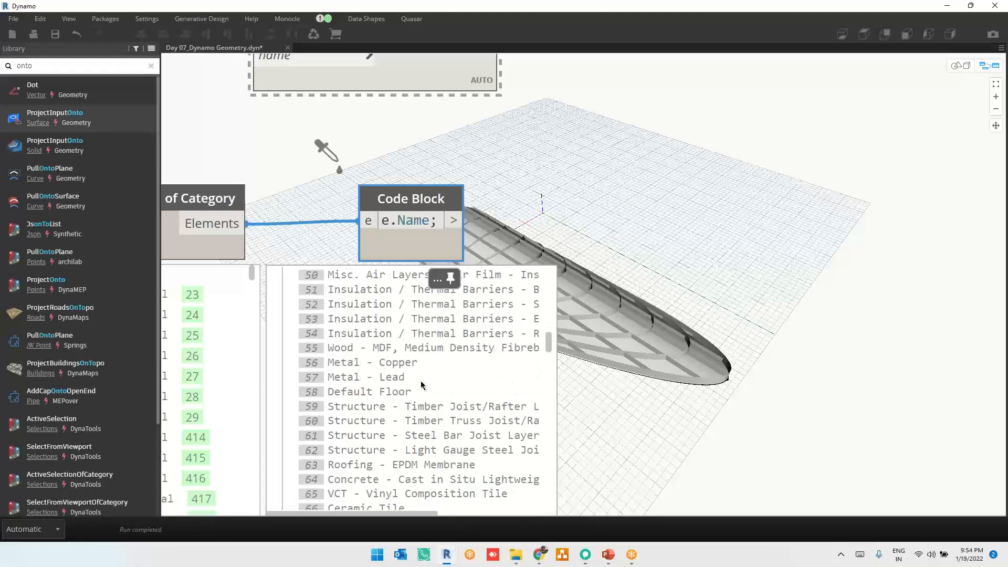
scroll(421, 384, down, 3)
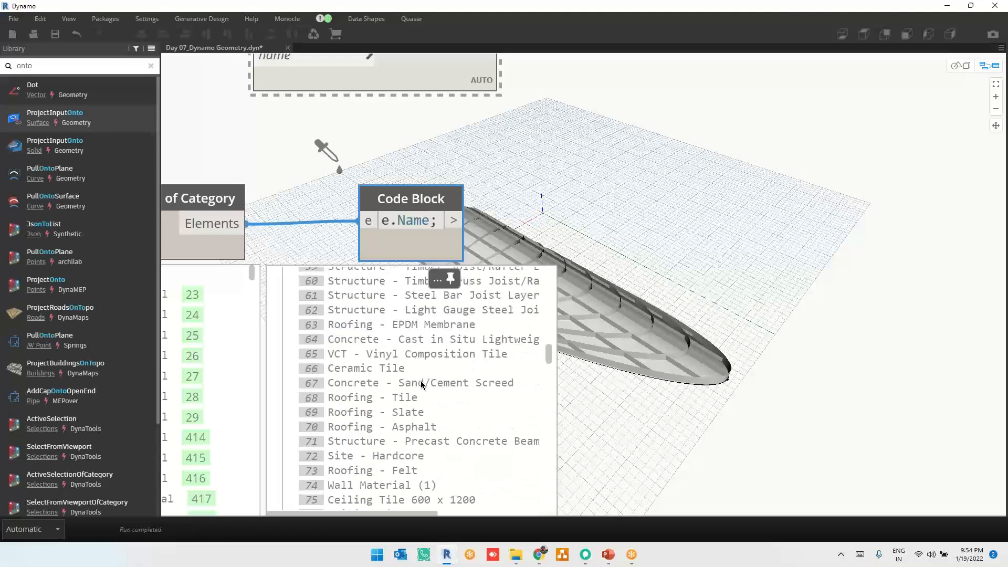
scroll(421, 384, down, 4)
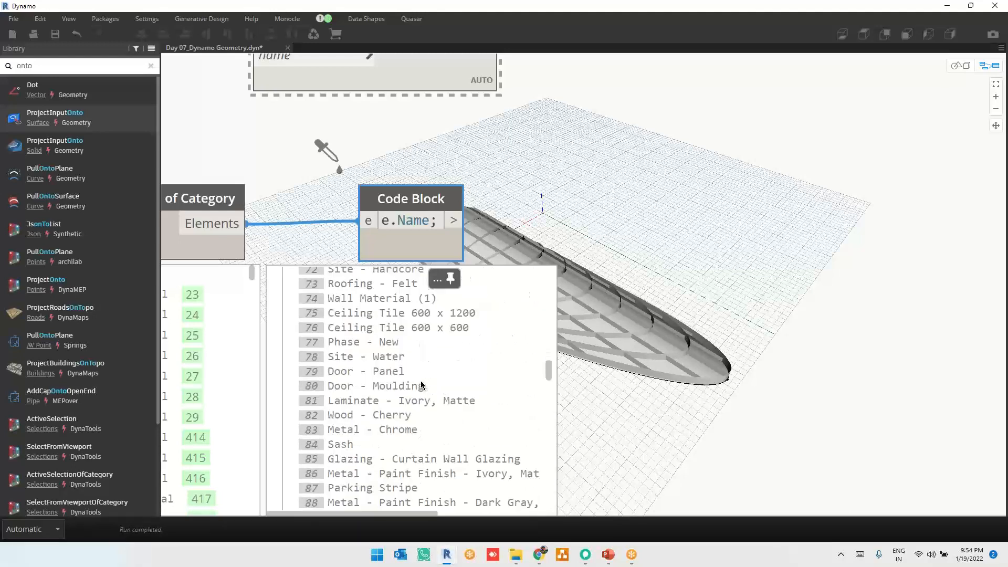
scroll(421, 385, down, 5)
scroll(422, 384, up, 9)
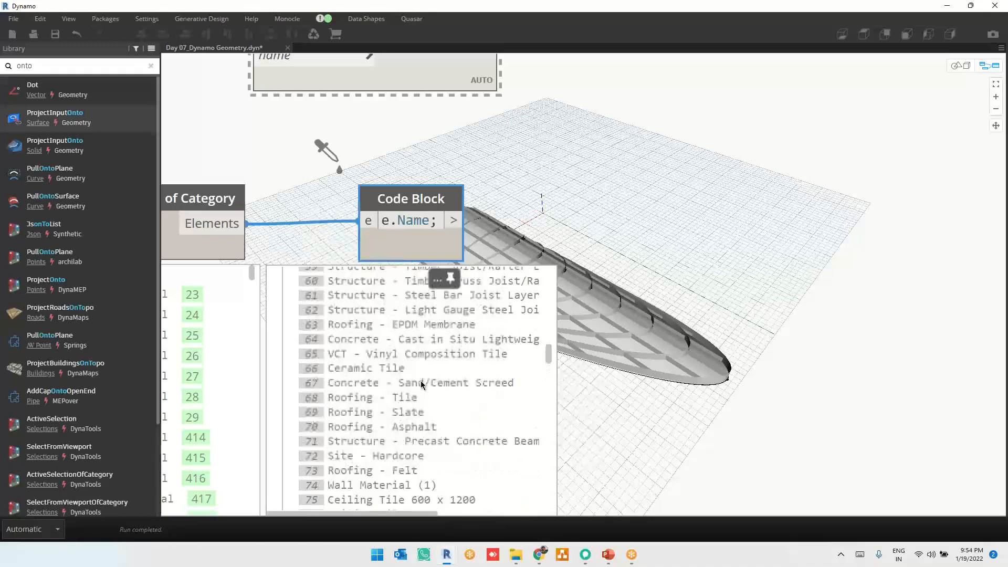
scroll(422, 384, up, 10)
scroll(420, 380, down, 5)
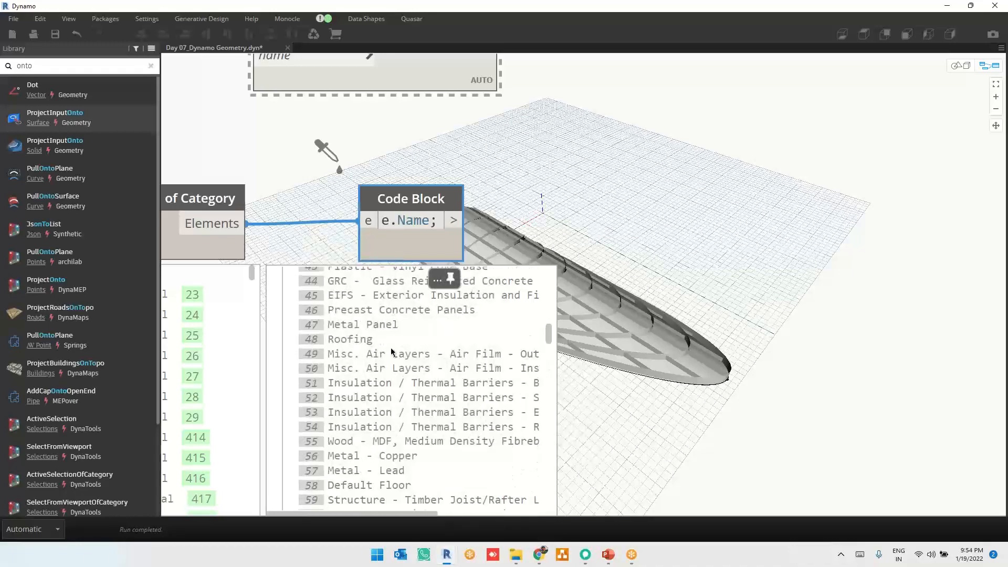
Move the e.Name code block aside and add a code block list[47]; fed by the All Elements of Category output
drag(391, 244, 668, 242)
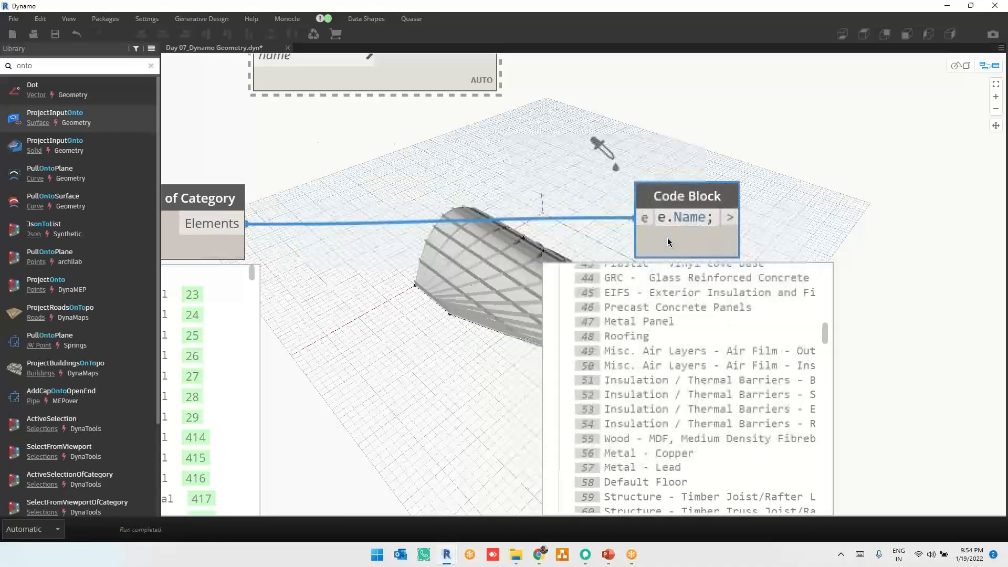
double_click(344, 210)
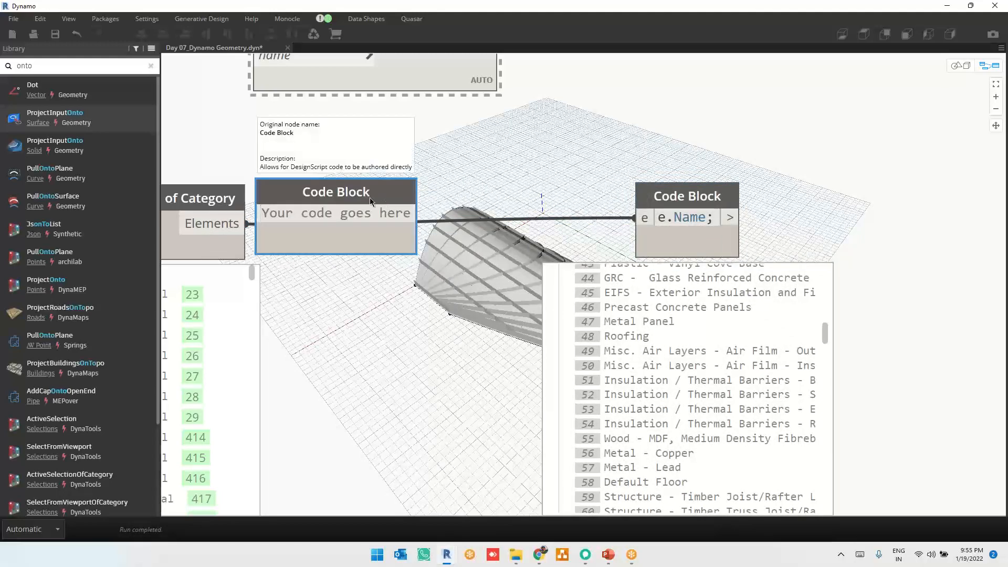
drag(370, 201, 455, 201)
click(424, 213)
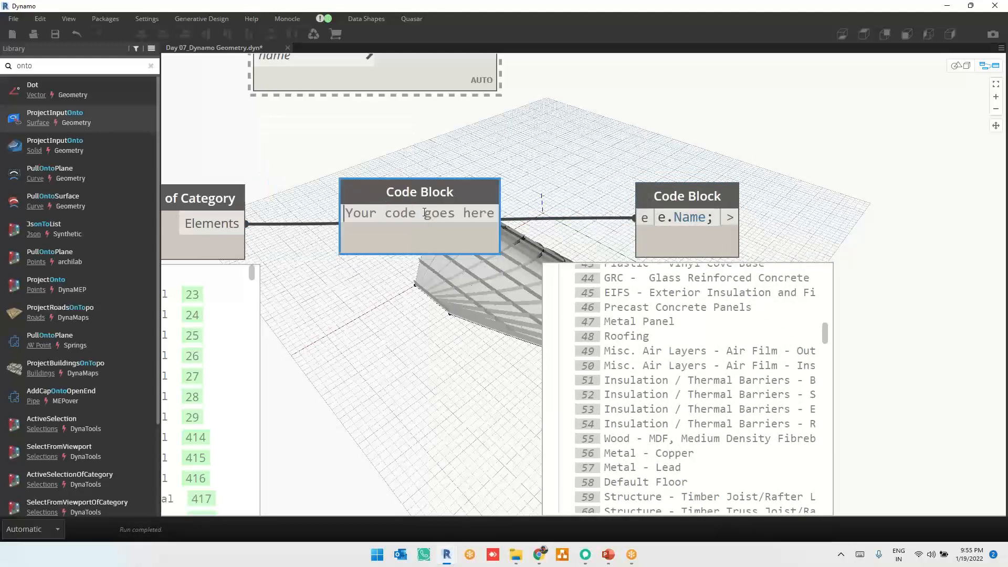
text(list)
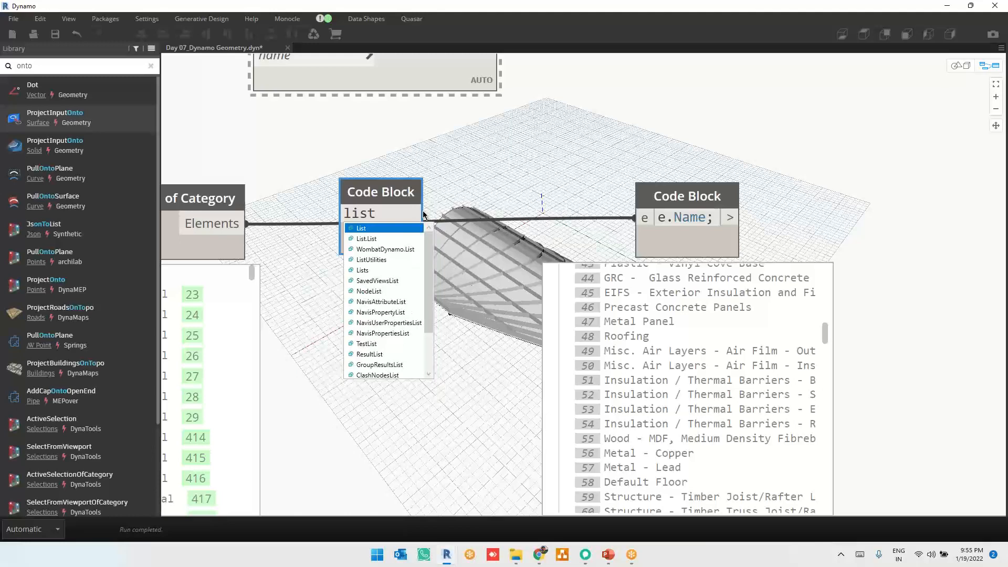
text([)
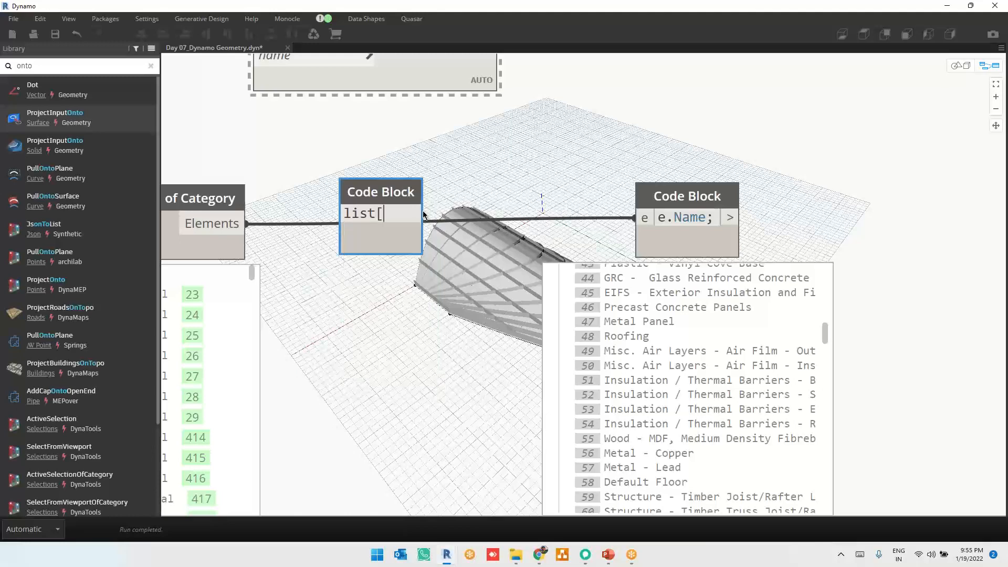
text(47];)
click(504, 150)
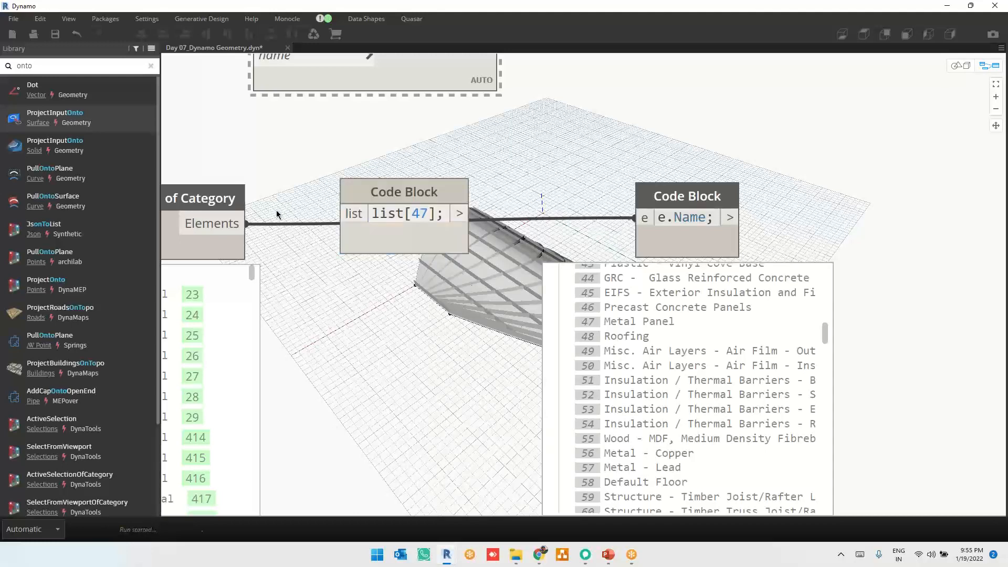
drag(259, 216, 342, 213)
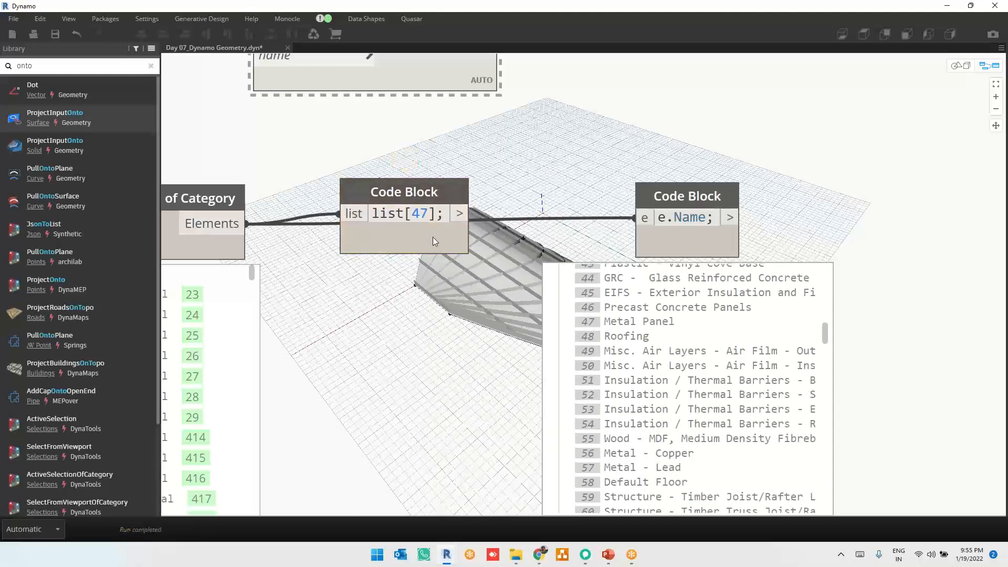
mouse_move(449, 278)
scroll(456, 247, down, 1)
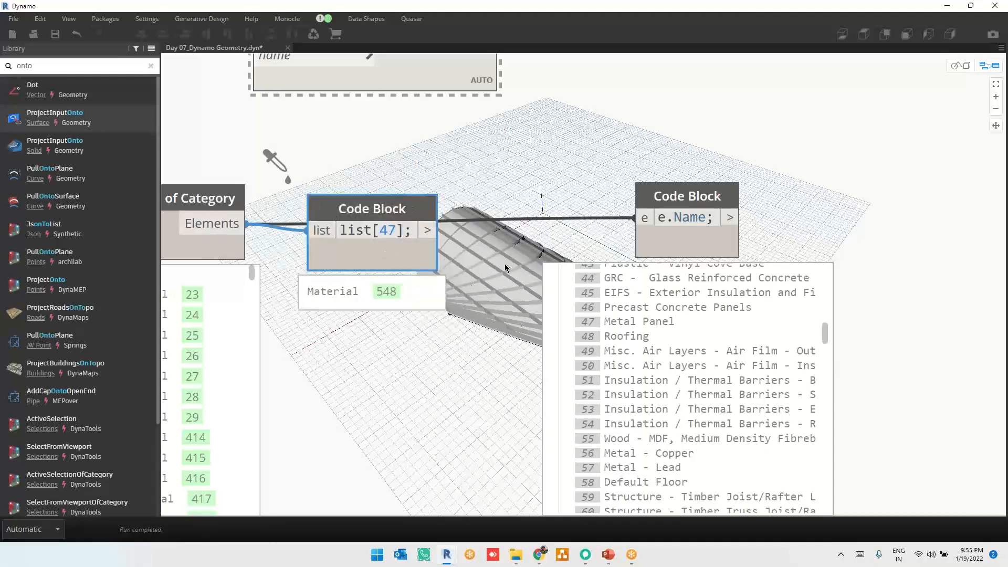
Connect the list[47] code block to the material input of DirectShape.ByGeometry and shift that node further along the graph
scroll(455, 246, down, 3)
drag(459, 246, 356, 125)
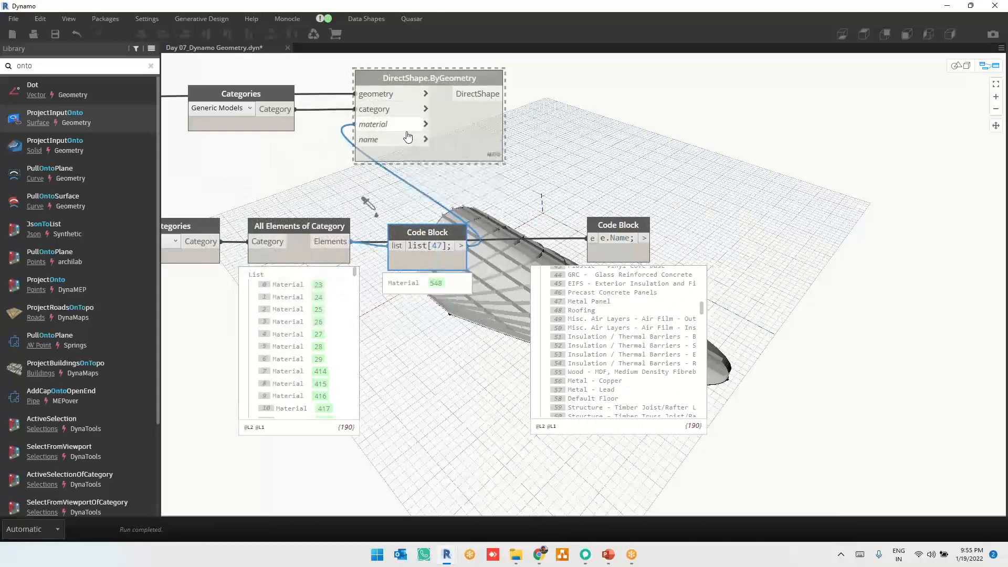
drag(442, 131, 558, 134)
scroll(421, 133, up, 3)
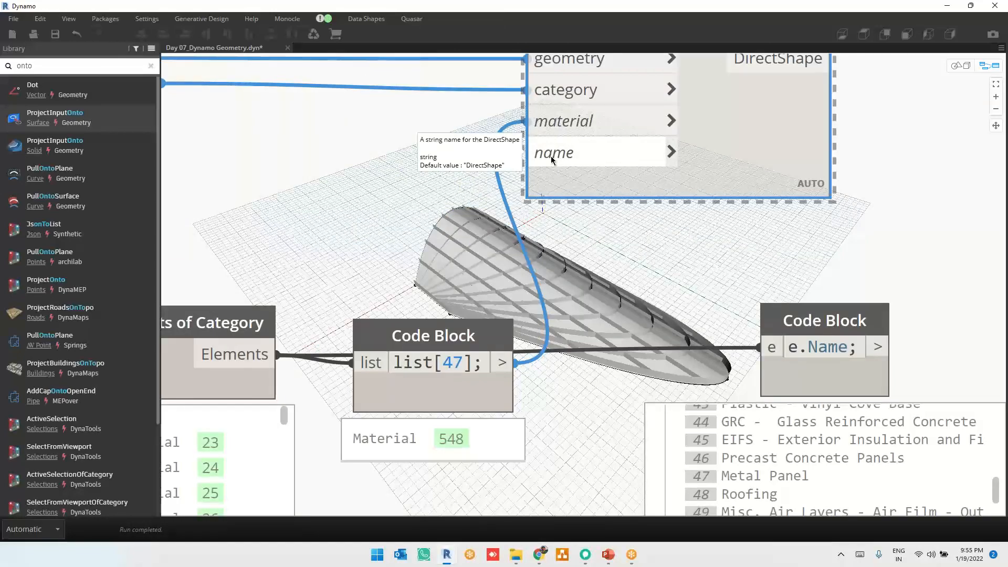
click(466, 236)
Delete the e.Name code block that listed the material names
scroll(466, 235, down, 3)
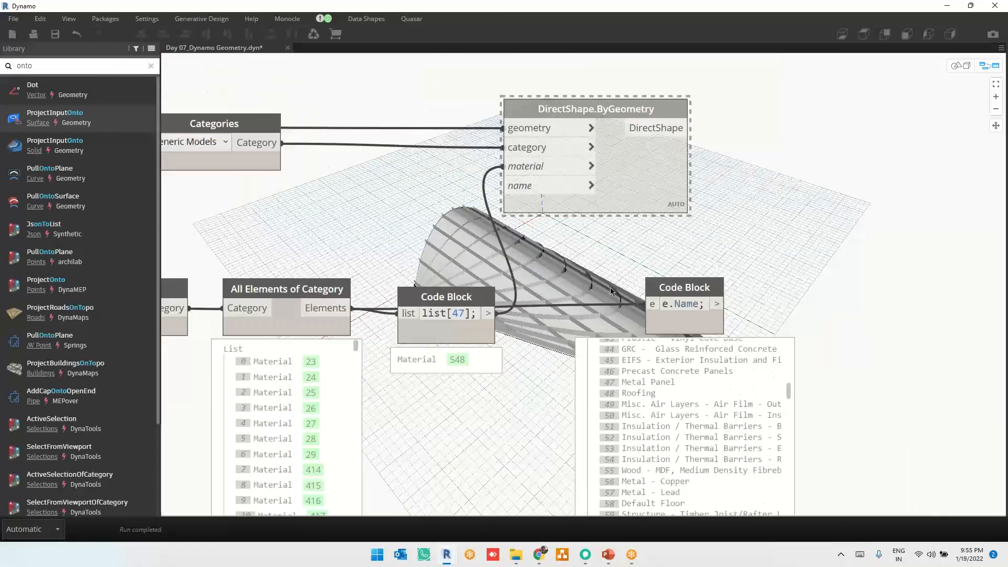
click(819, 319)
key(Delete)
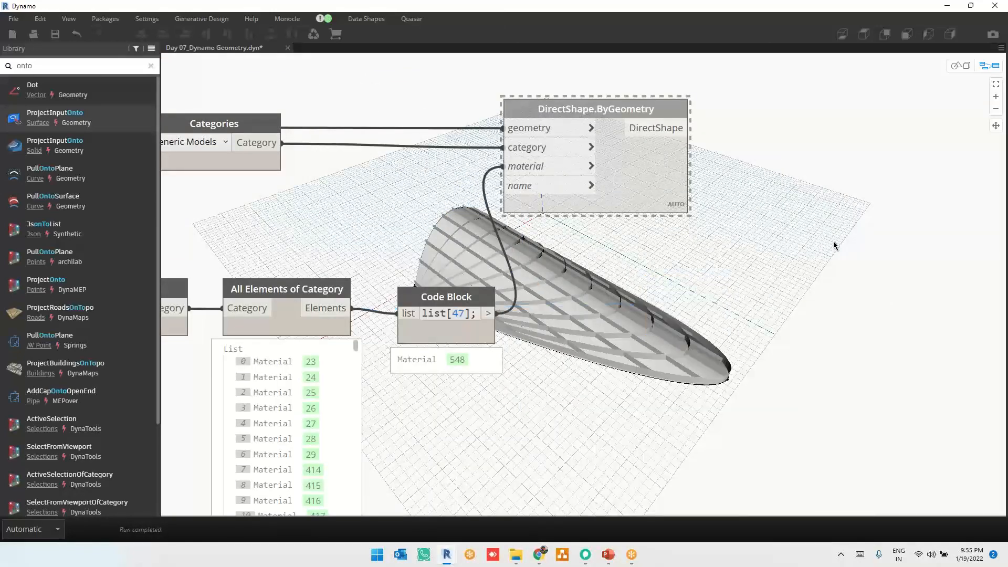
scroll(834, 245, down, 3)
Save the graph and unfreeze the DirectShape.ByGeometry node
click(716, 199)
right_click(715, 196)
click(836, 174)
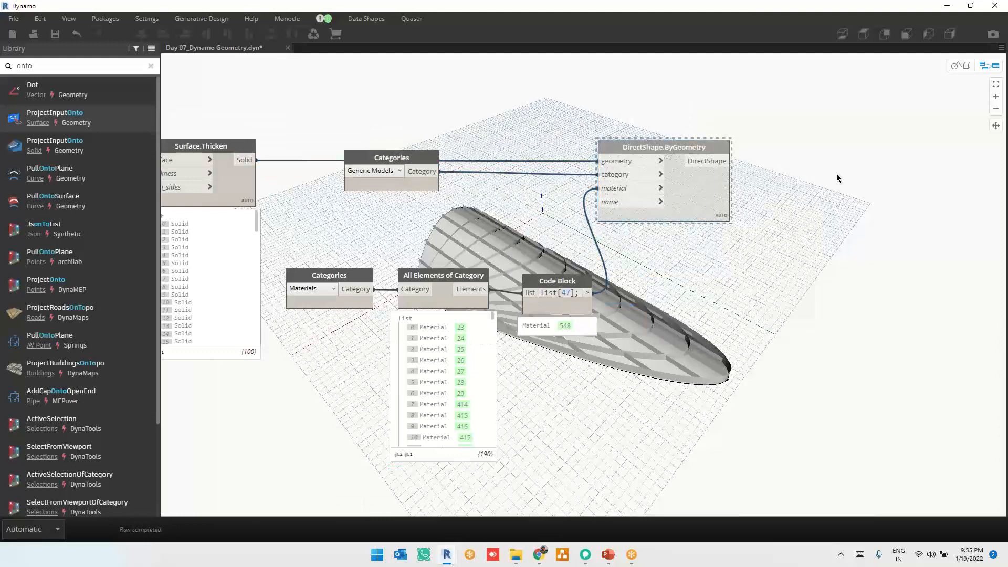
key(ctrl+s)
right_click(692, 196)
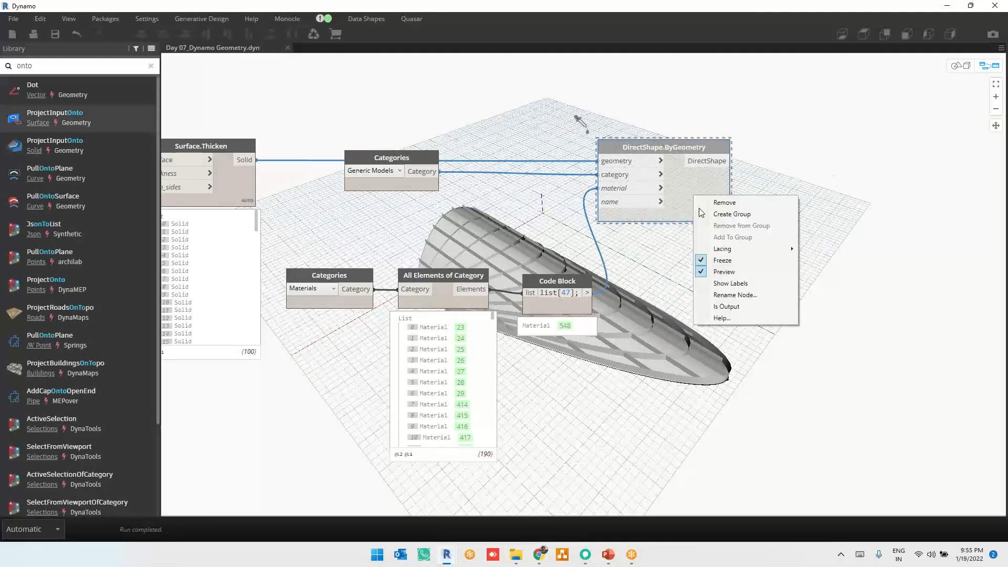
click(735, 258)
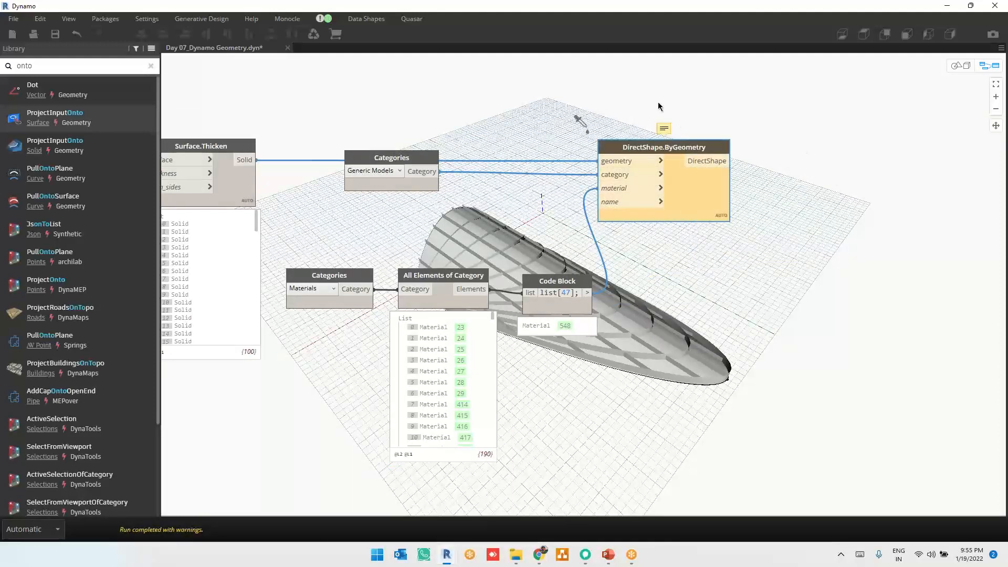
Check the DirectShape.ByGeometry warning, move the Generic Models Categories node below the geometry wire, and disconnect the material input
middle_drag(658, 103, 688, 226)
scroll(689, 193, up, 3)
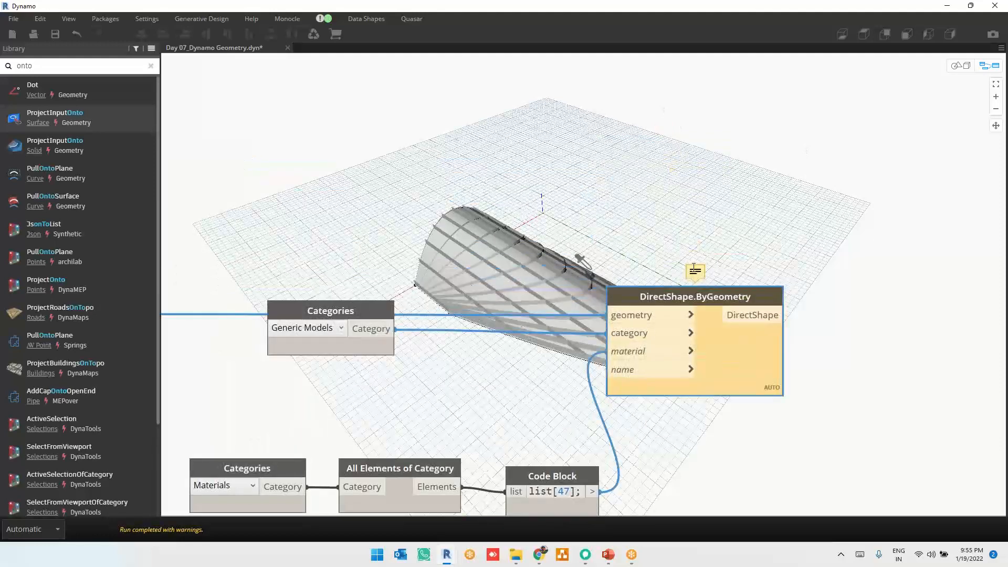
mouse_move(696, 271)
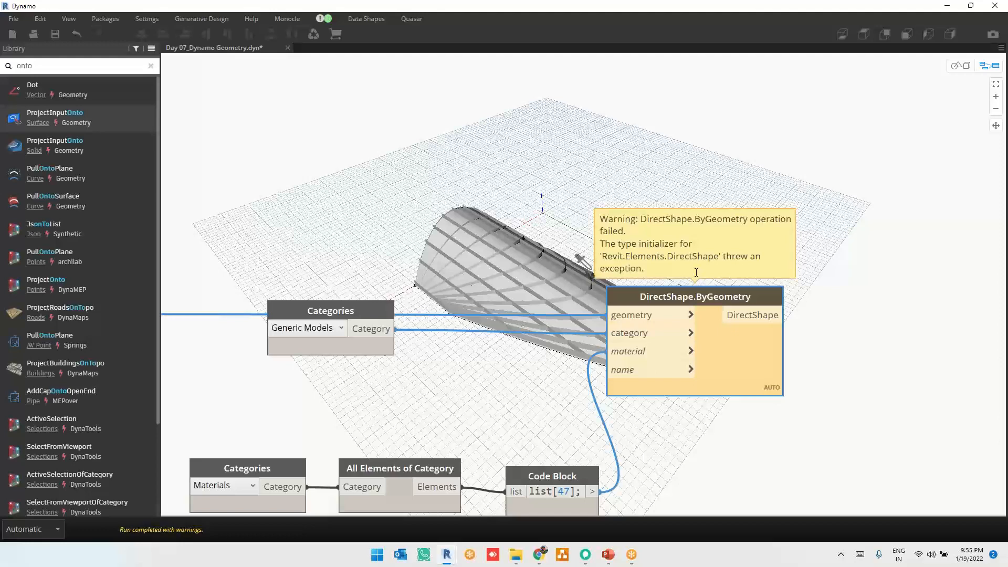
scroll(852, 197, down, 3)
scroll(551, 325, up, 3)
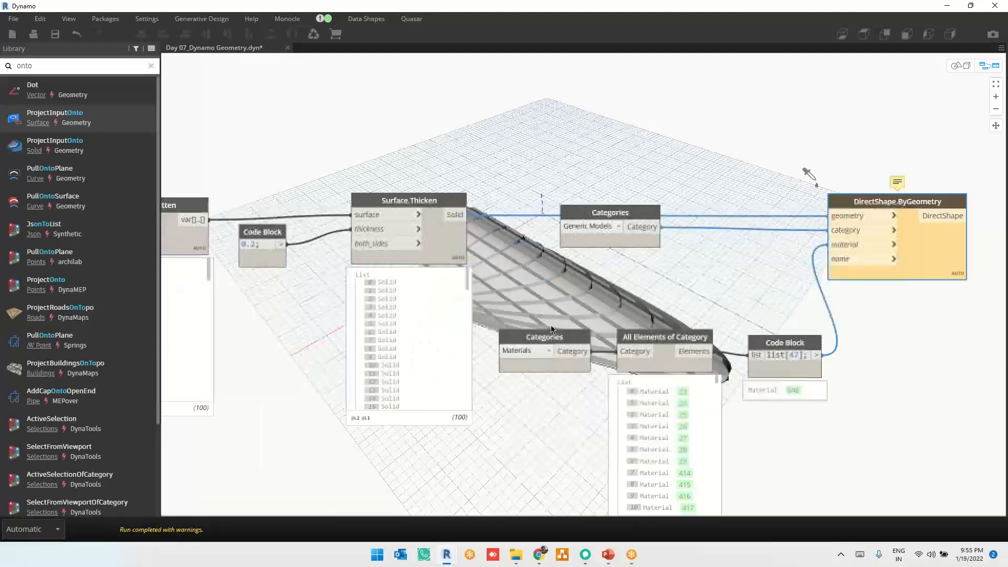
drag(639, 240, 643, 261)
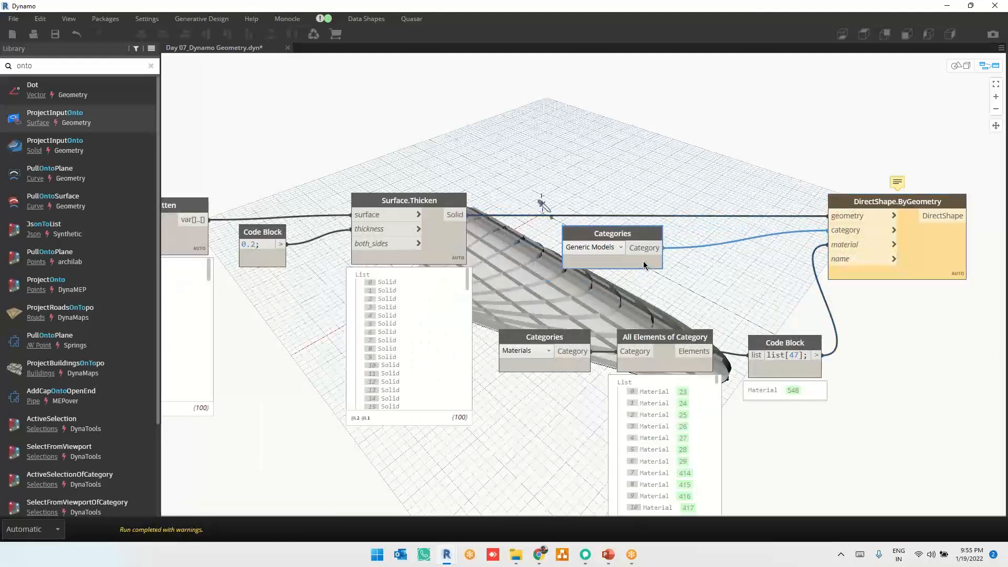
mouse_move(833, 245)
mouse_down()
mouse_move(836, 263)
mouse_move(750, 200)
mouse_move(829, 230)
mouse_up()
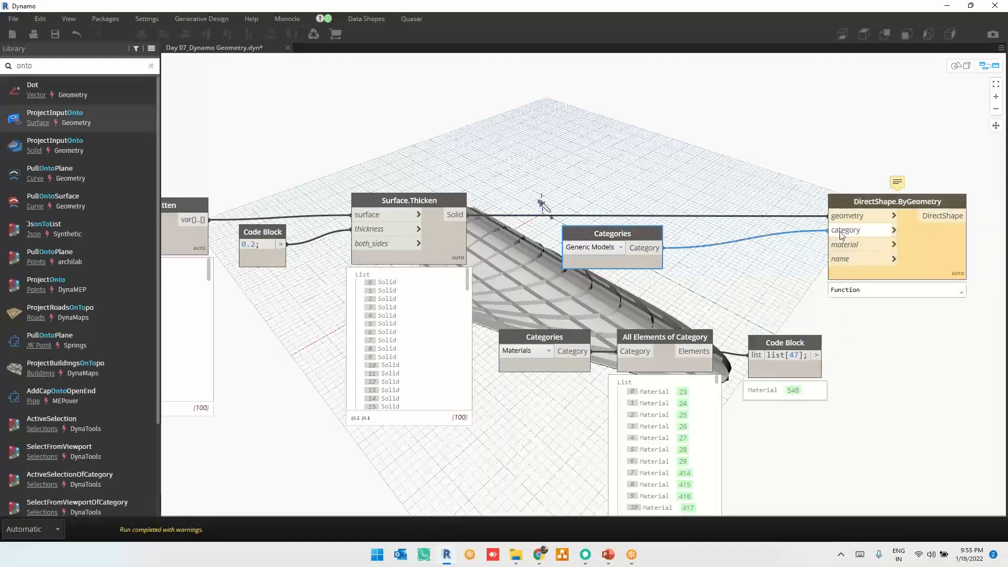
mouse_move(909, 192)
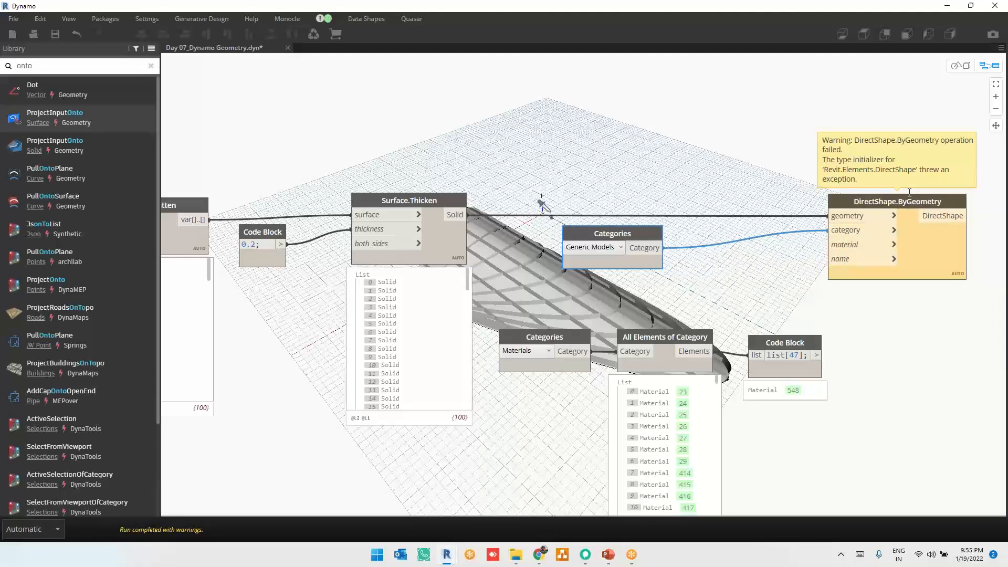
mouse_move(830, 216)
mouse_down()
mouse_move(673, 159)
mouse_move(821, 204)
mouse_move(828, 216)
mouse_up()
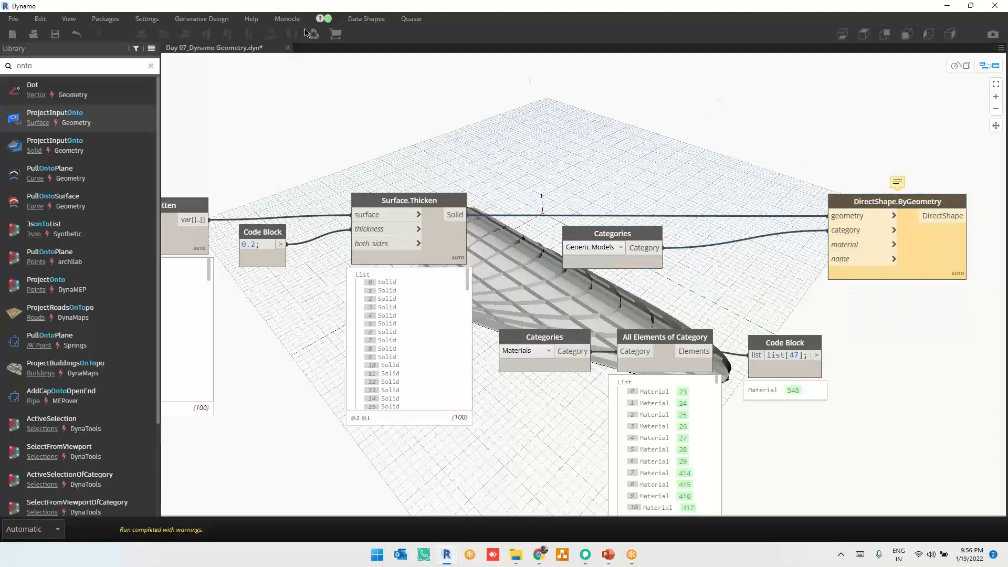
Save and close the graph, and reopen Day 07_Dynamo Geometry from the recent files
key(ctrl+s)
key(ctrl+w)
scroll(387, 257, up, 3)
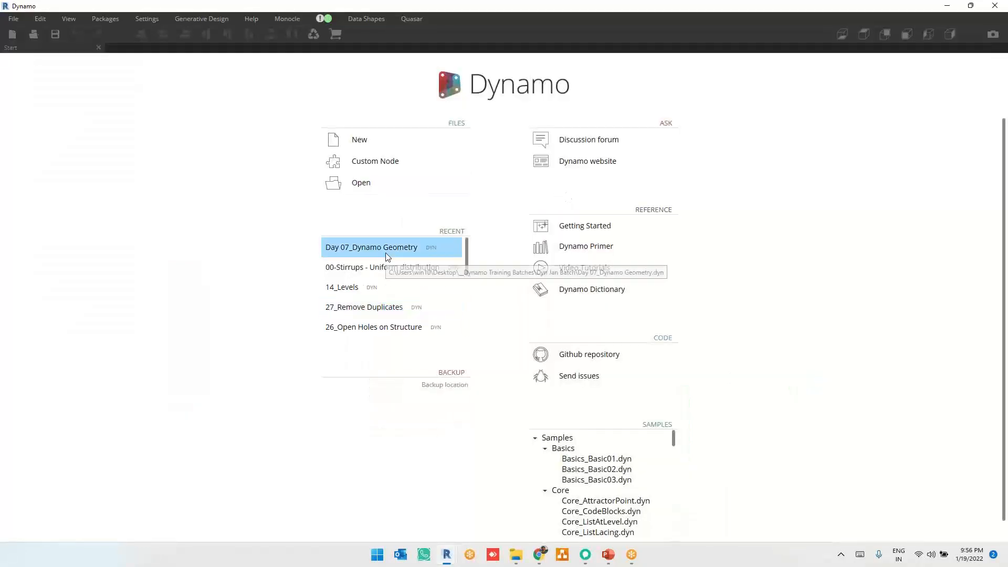
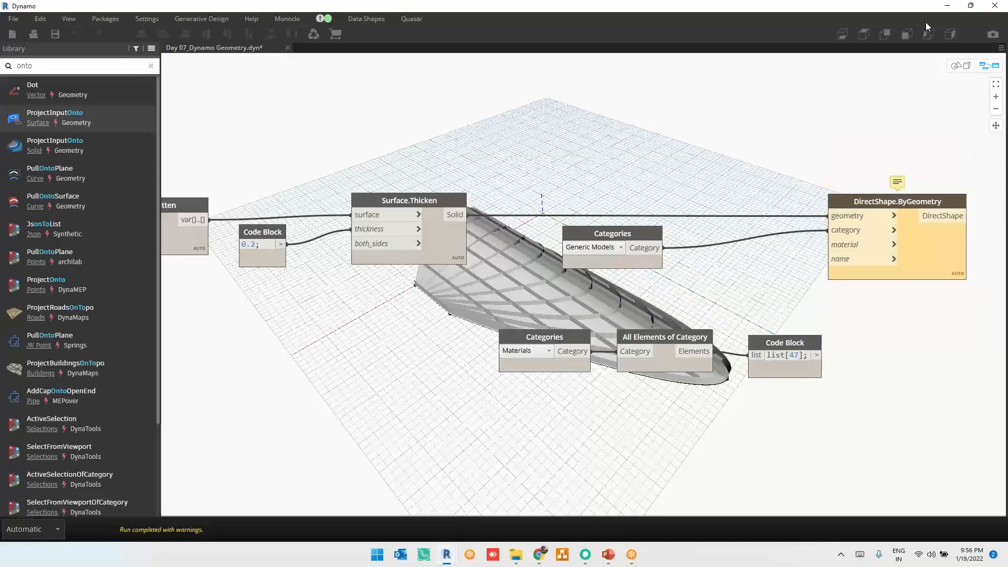
Switch to Revit, try to open the default 3D view, and return to the Dynamo graph
click(945, 6)
scroll(613, 362, down, 5)
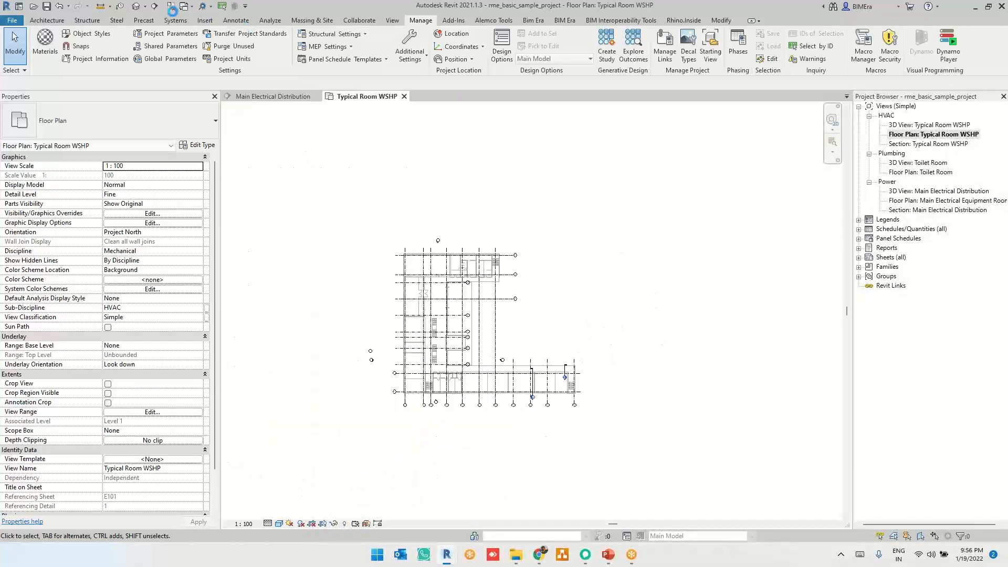
click(135, 6)
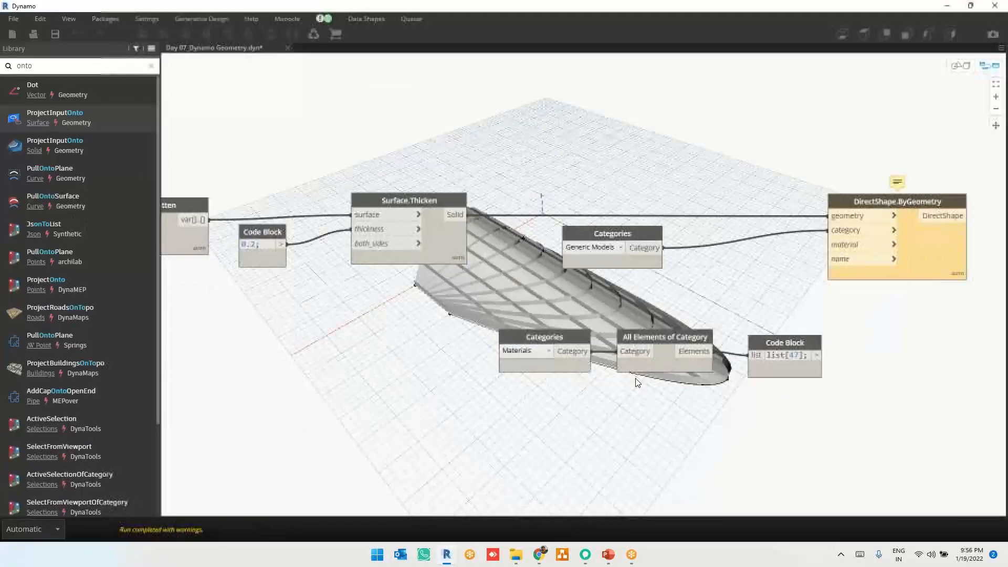
Search the library for importinsta and add an ImportInstance.ByGeometry node to the graph
middle_drag(828, 303, 708, 297)
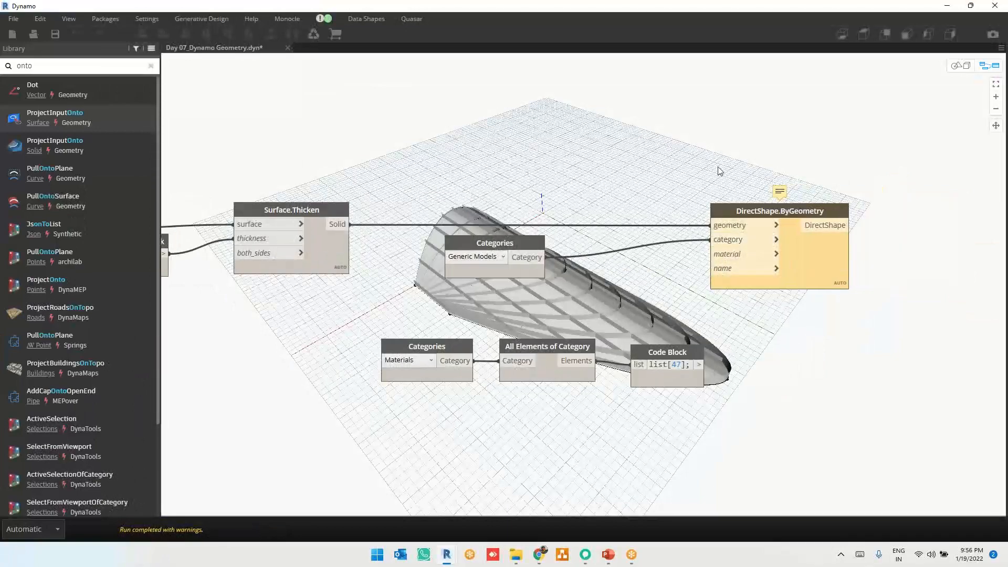
middle_drag(720, 172, 687, 255)
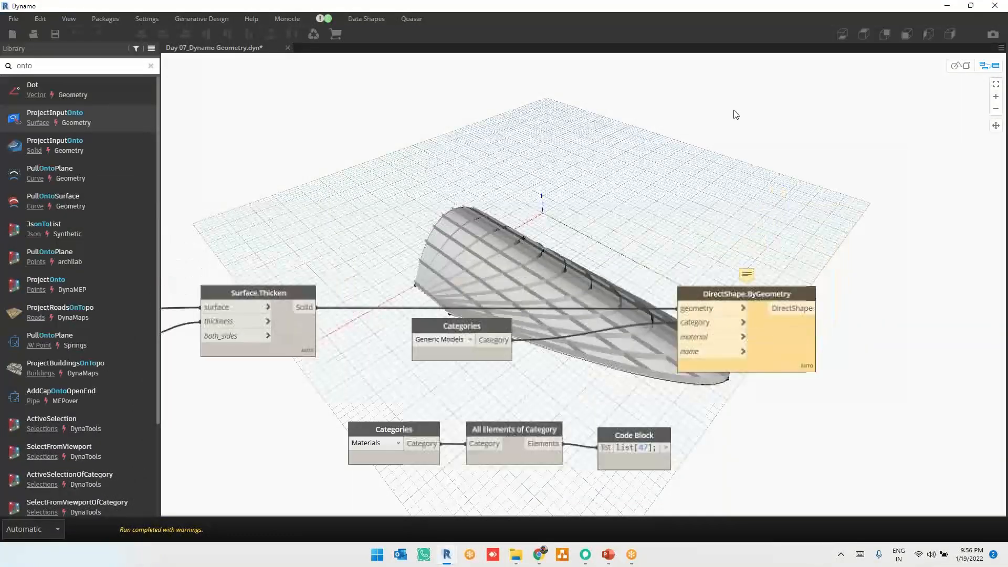
click(85, 62)
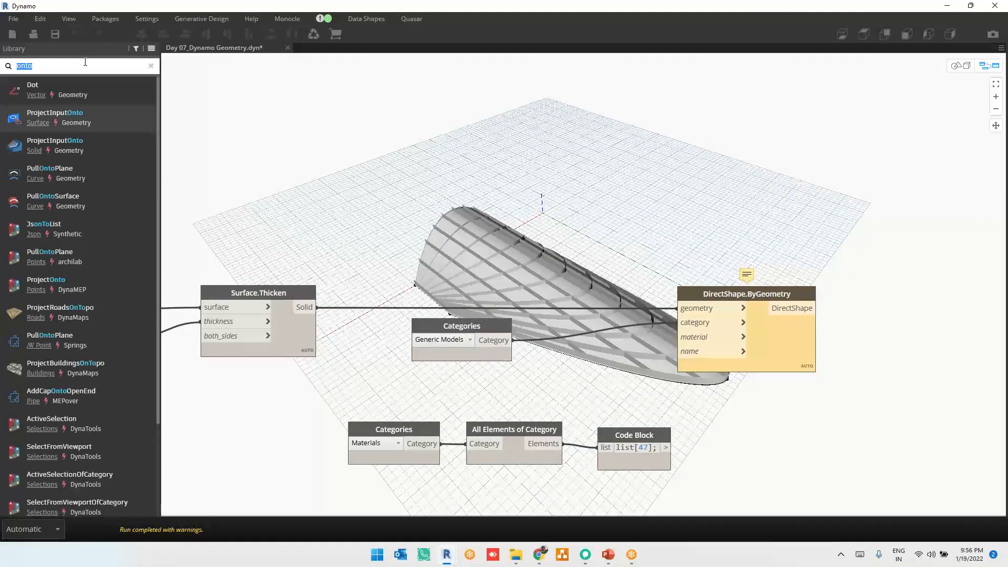
text(importinsta)
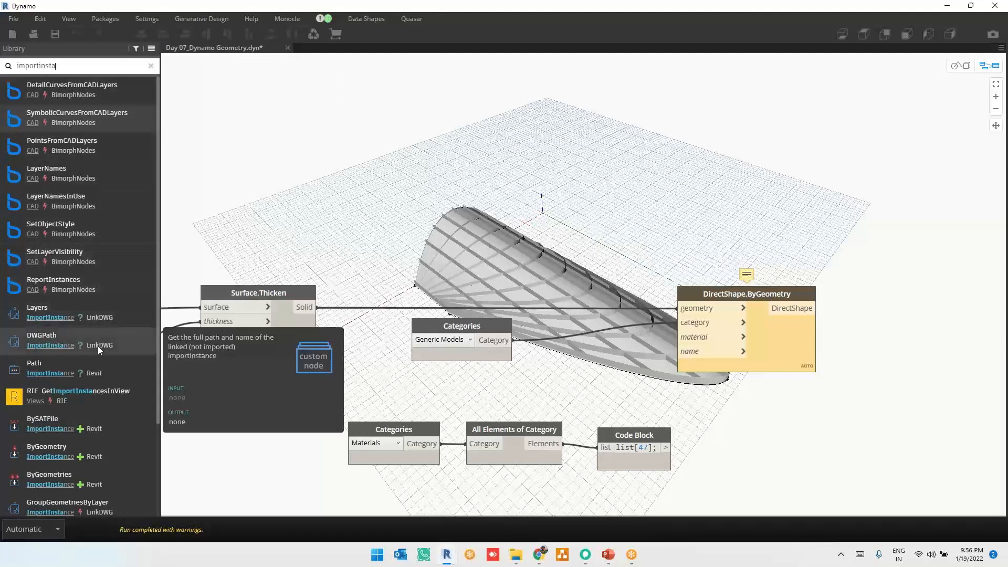
click(101, 455)
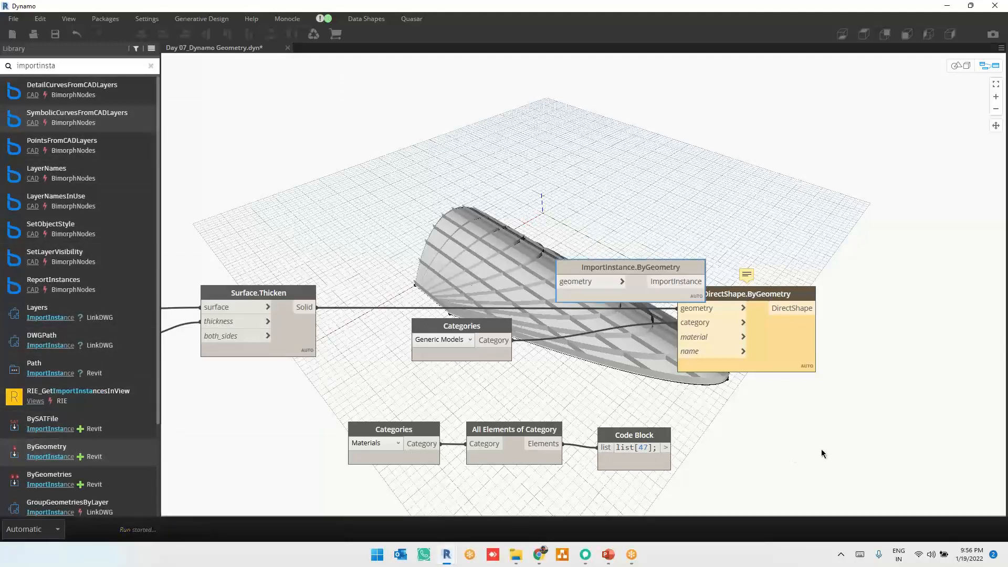
Place ImportInstance.ByGeometry above DirectShape.ByGeometry, move the Surface.Thicken Solid wire to its geometry input, and check its output list
drag(642, 298, 747, 202)
drag(678, 308, 662, 188)
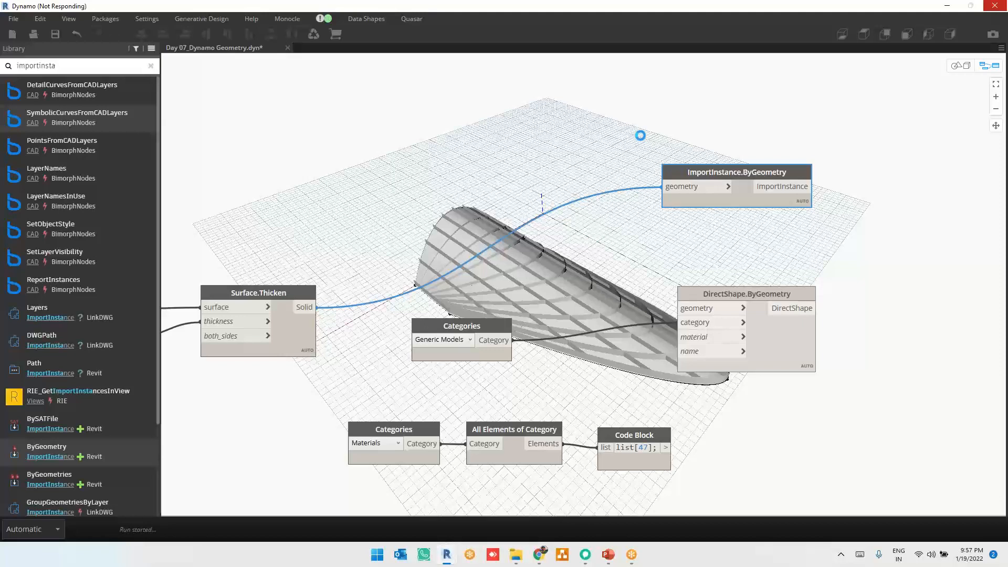
scroll(868, 210, up, 3)
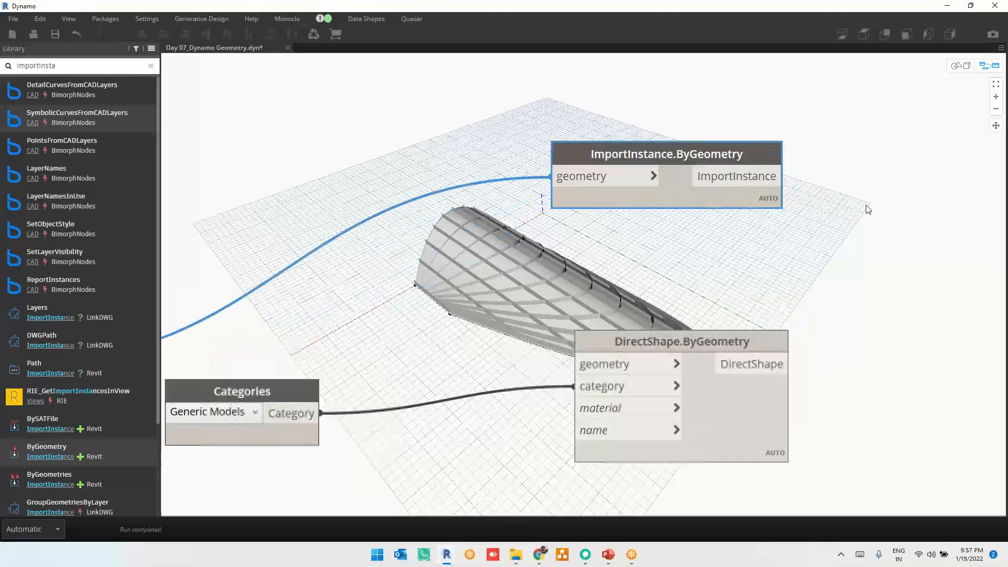
mouse_move(763, 222)
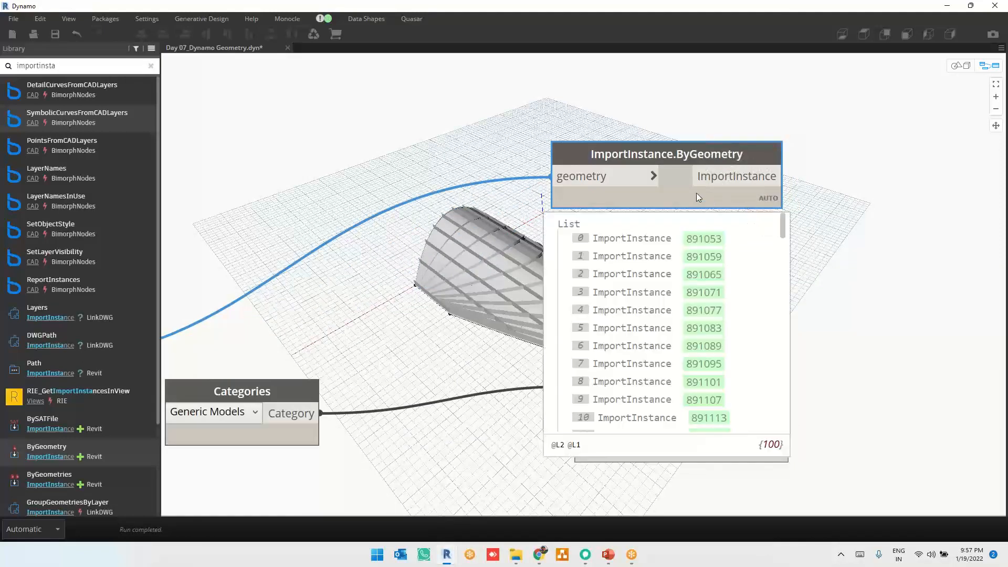
drag(695, 194, 725, 151)
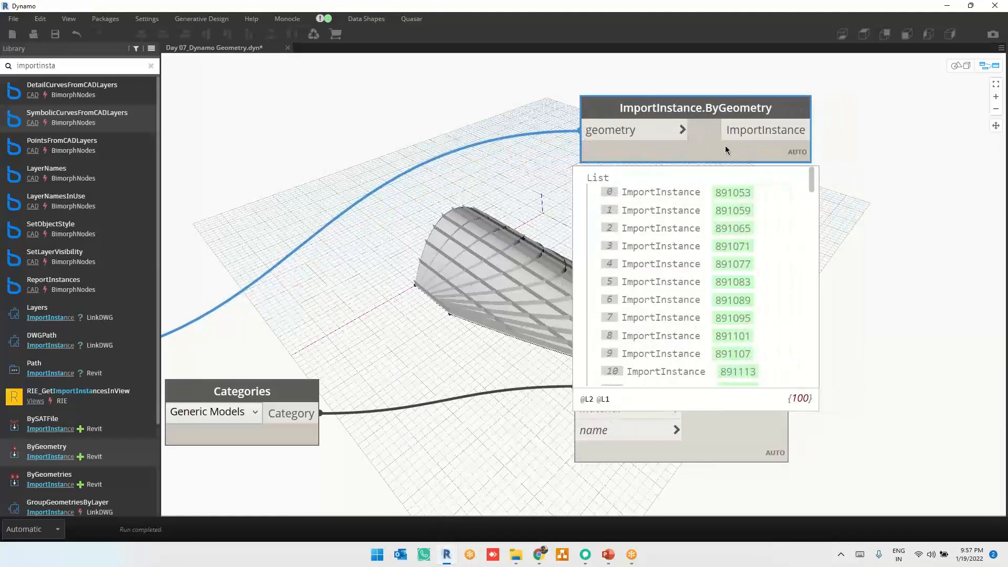
Switch to Revit, select one imported panel of the shell in the 3D view to inspect it, and return to the Dynamo graph
click(946, 8)
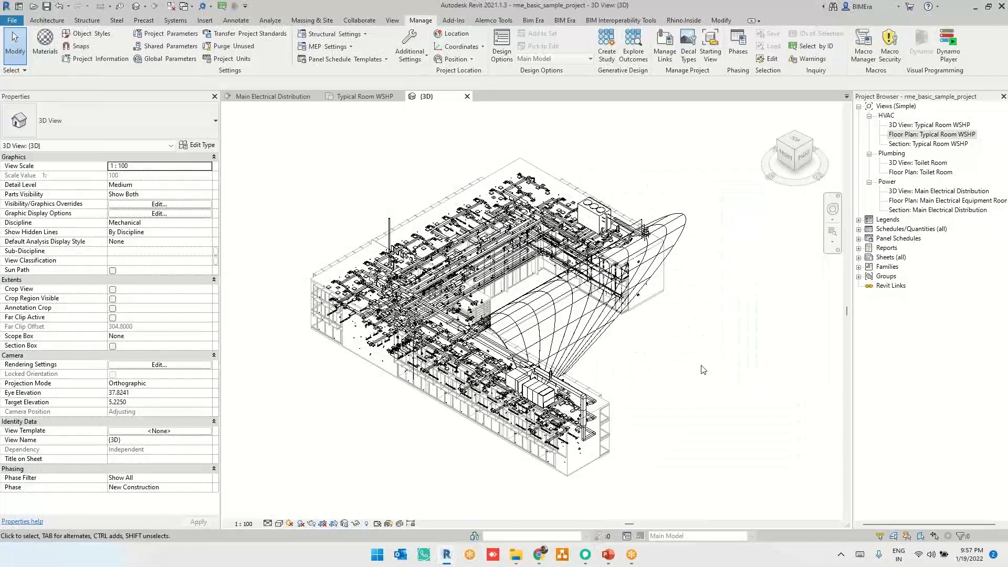
shift+middle_drag(650, 379, 585, 438)
click(701, 321)
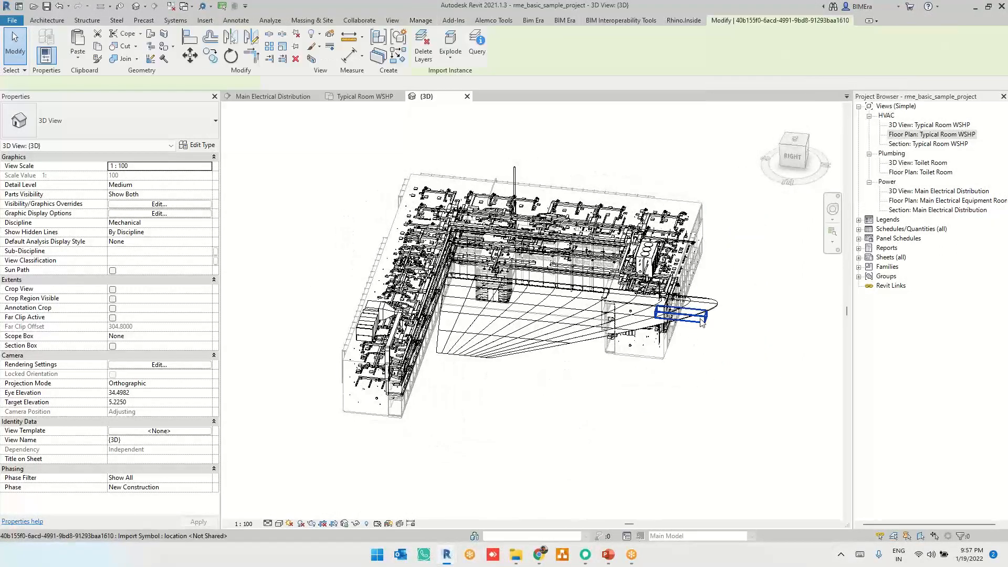
scroll(701, 321, up, 5)
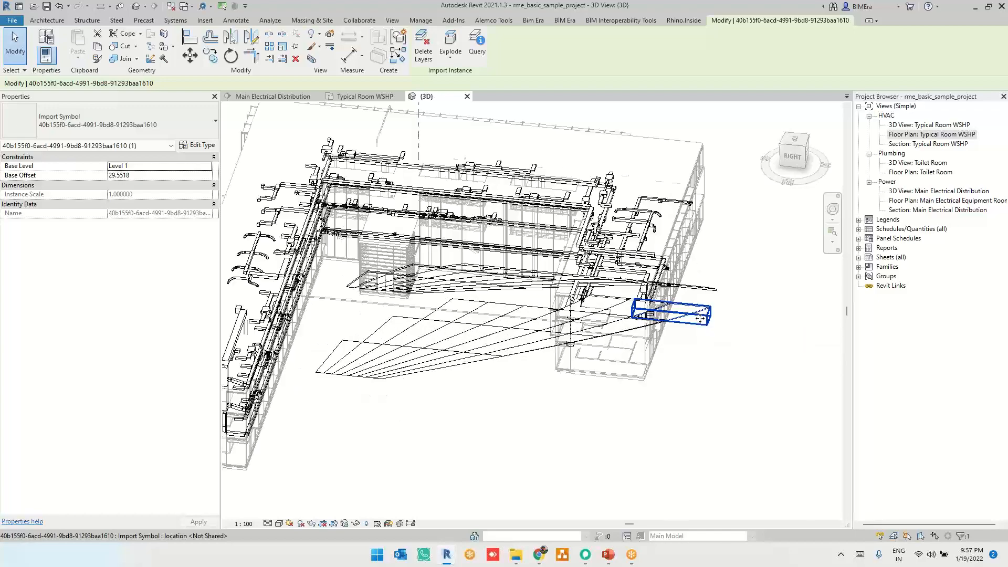
scroll(705, 318, down, 6)
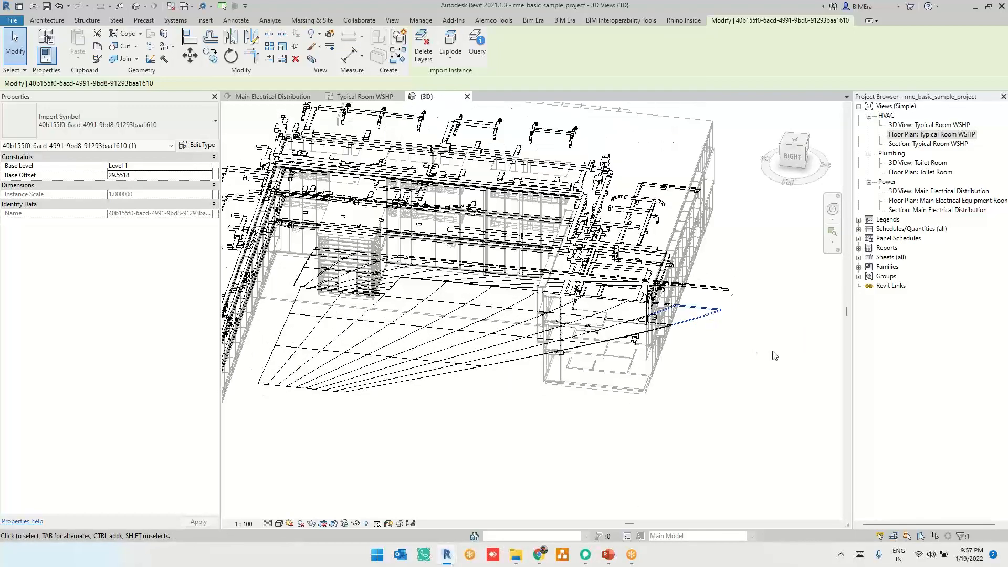
shift+middle_drag(562, 415, 496, 396)
key(alt+Tab)
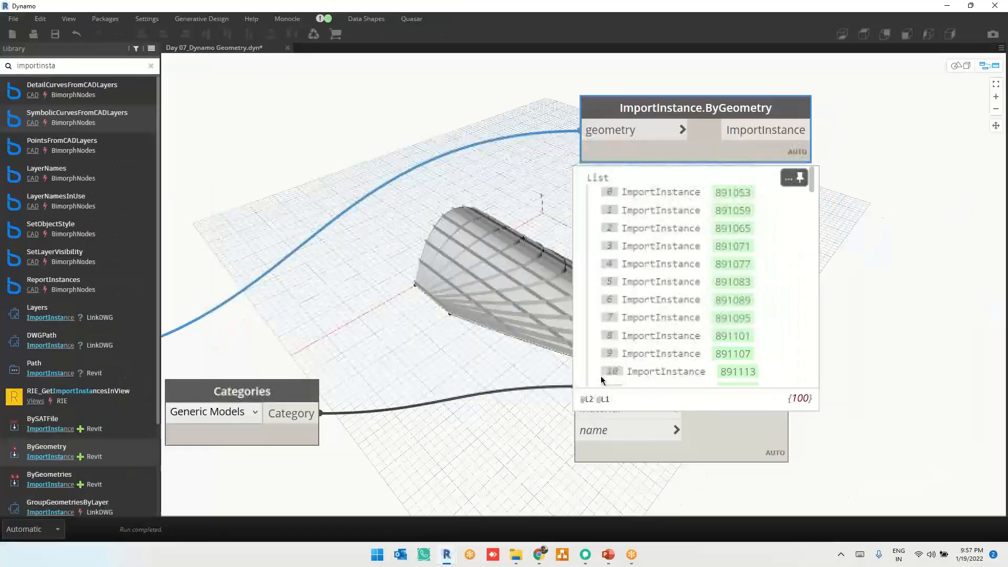
click(967, 315)
scroll(968, 318, down, 4)
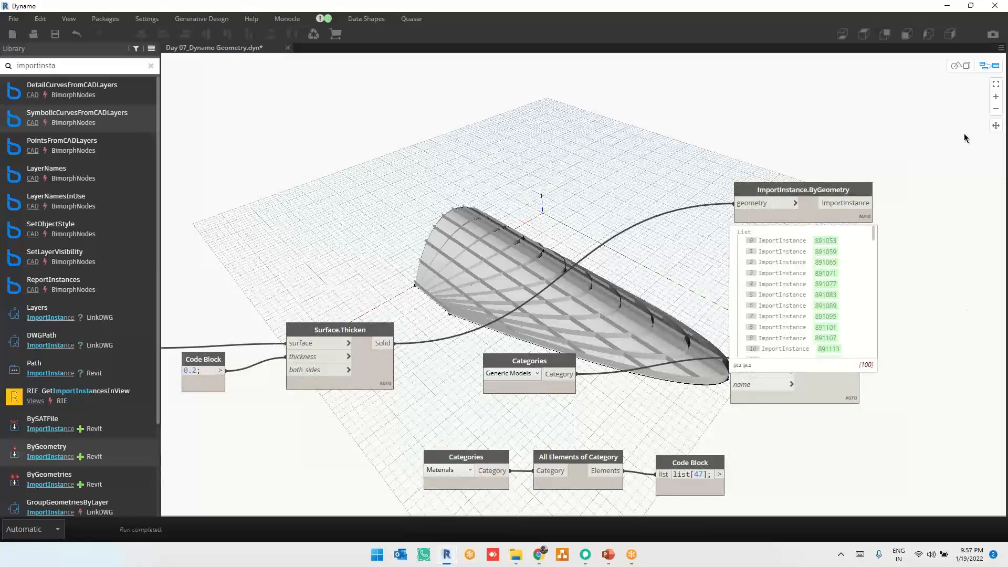
Switch back to Revit, clear the selection, and set the 3D view to Fine detail level with a shaded visual style
click(948, 9)
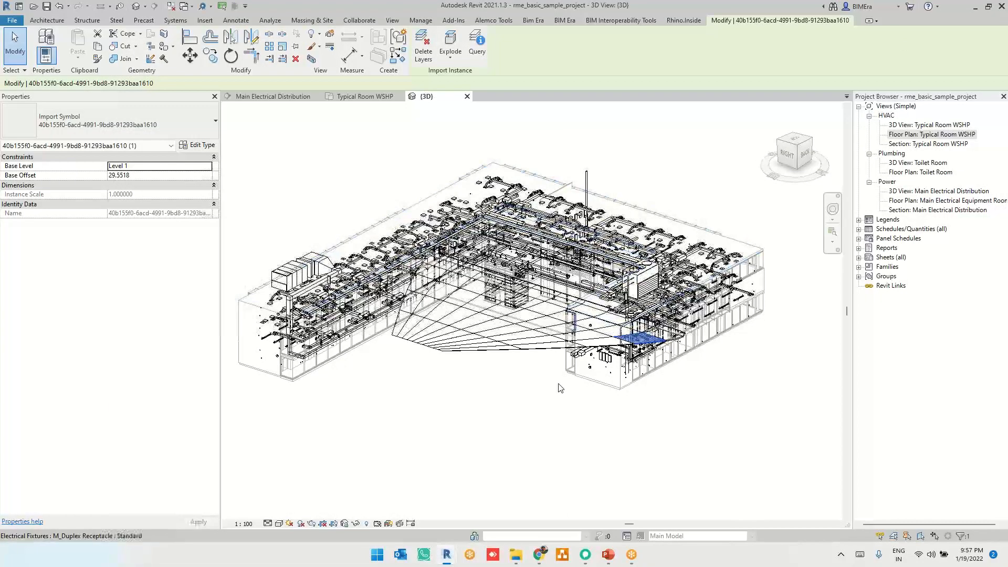
shift+middle_drag(558, 383, 466, 479)
key(Escape)
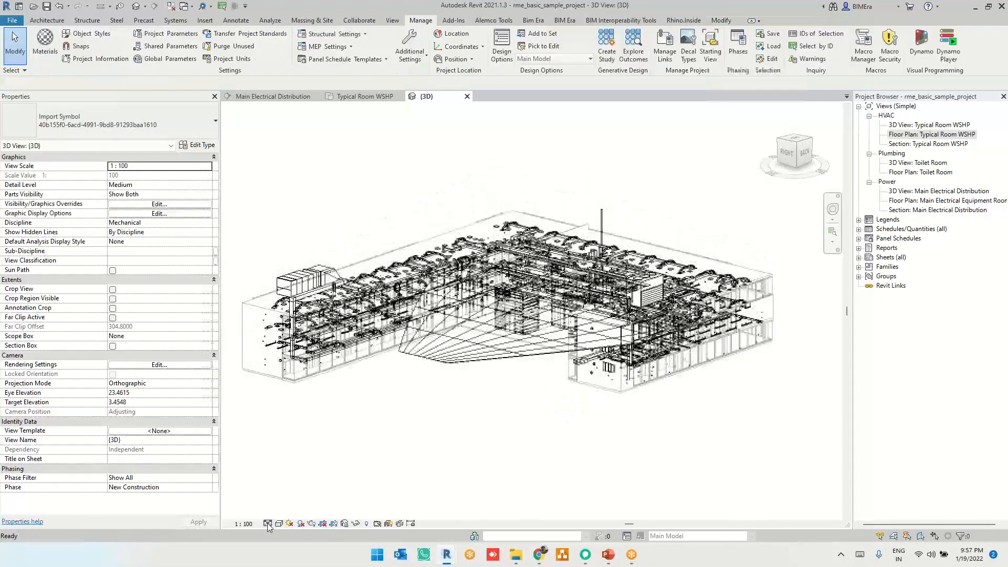
click(267, 523)
click(278, 513)
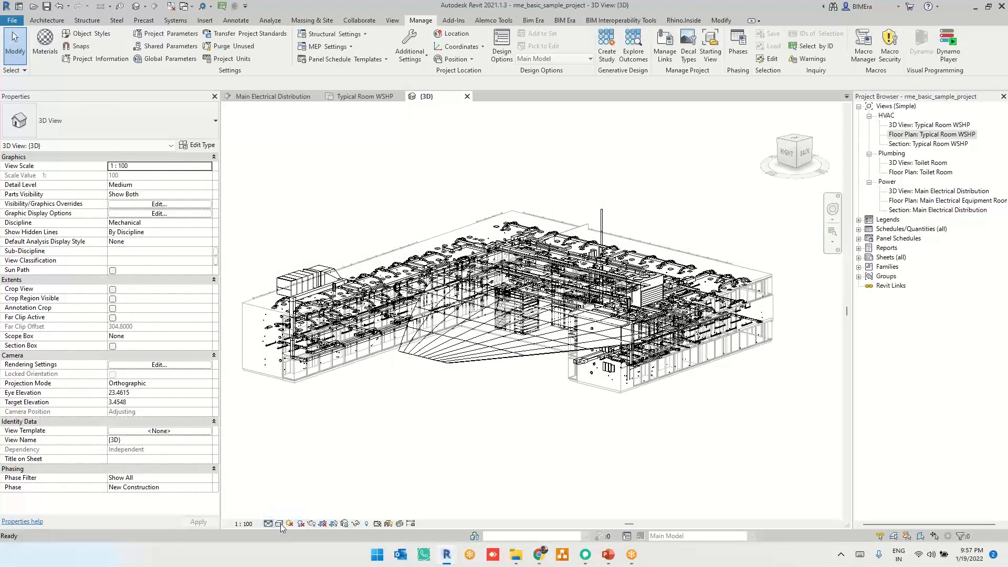
click(280, 524)
click(452, 466)
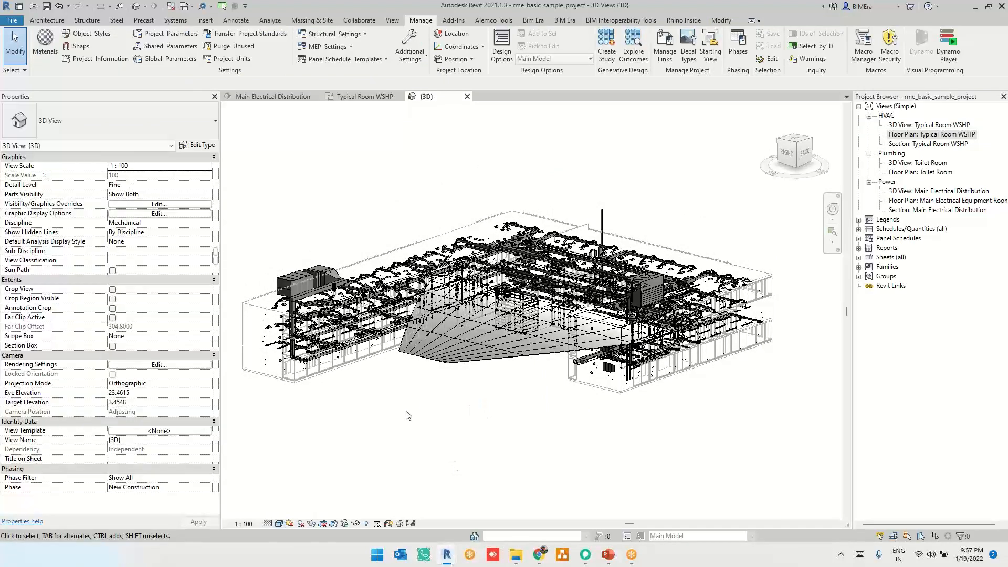
shift+middle_drag(407, 411, 462, 440)
Set the 3D view's discipline to Coordination and inspect the imported shell between the building wings
click(204, 228)
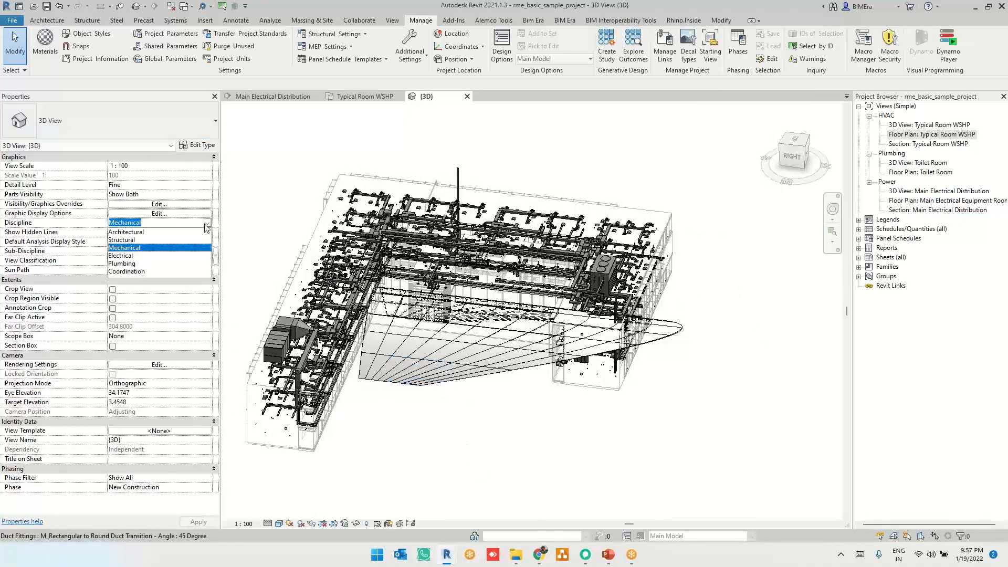
click(186, 271)
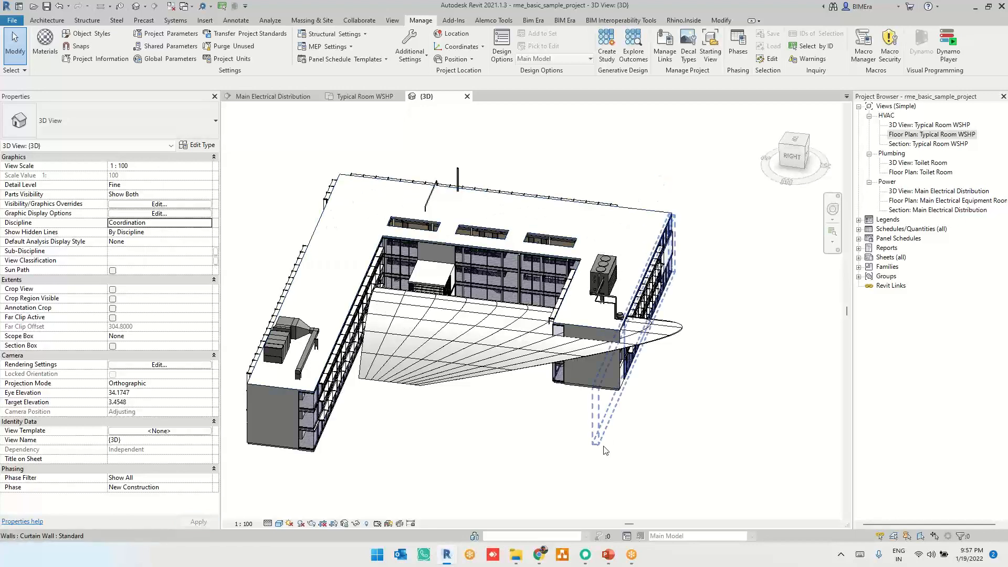
scroll(606, 451, up, 5)
scroll(605, 451, up, 2)
middle_drag(397, 401, 582, 393)
scroll(581, 393, down, 4)
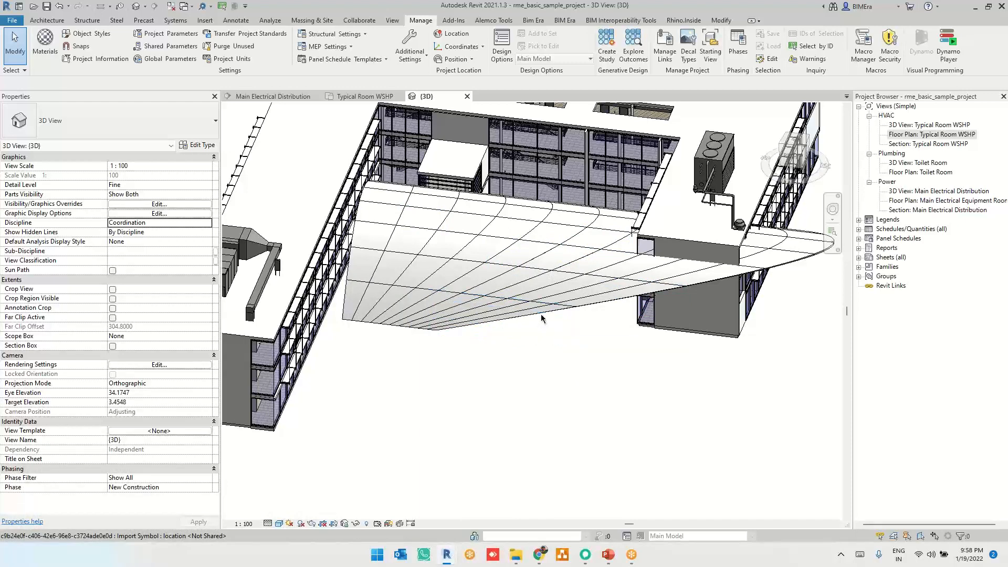
Review the curve, surface and import nodes in the Dynamo graph and compare them with the imported shell in Revit
key(alt+Tab)
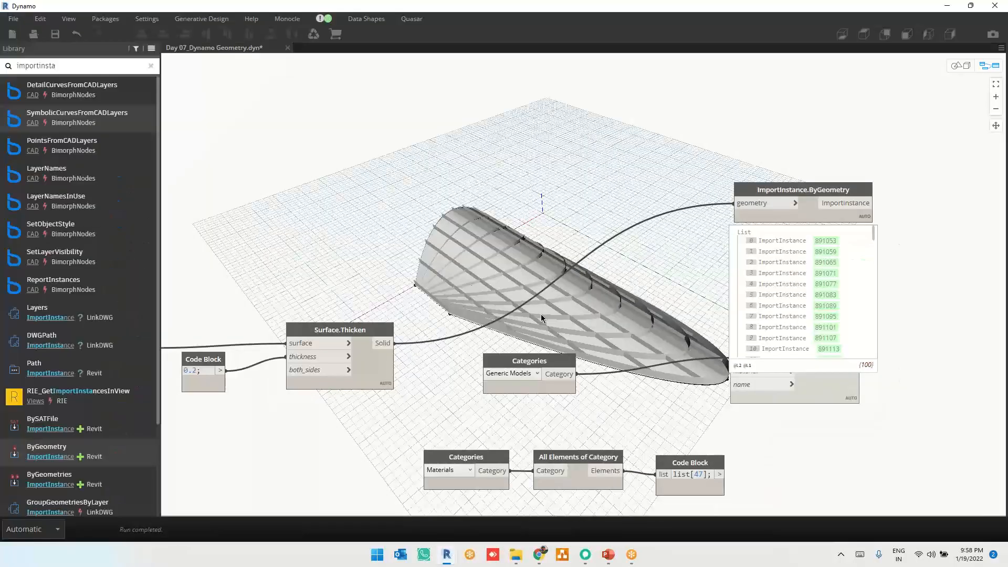
scroll(933, 271, down, 5)
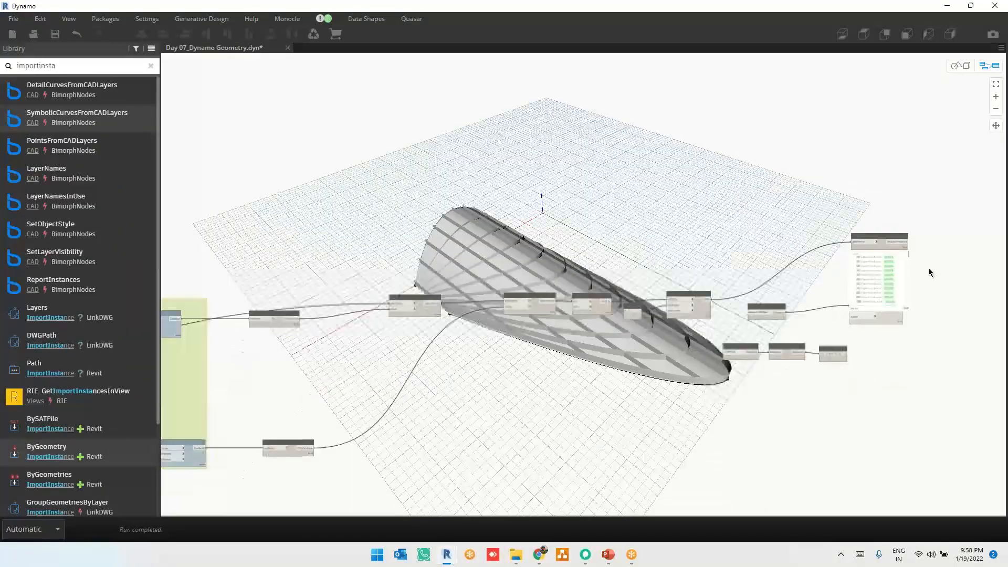
scroll(479, 403, up, 4)
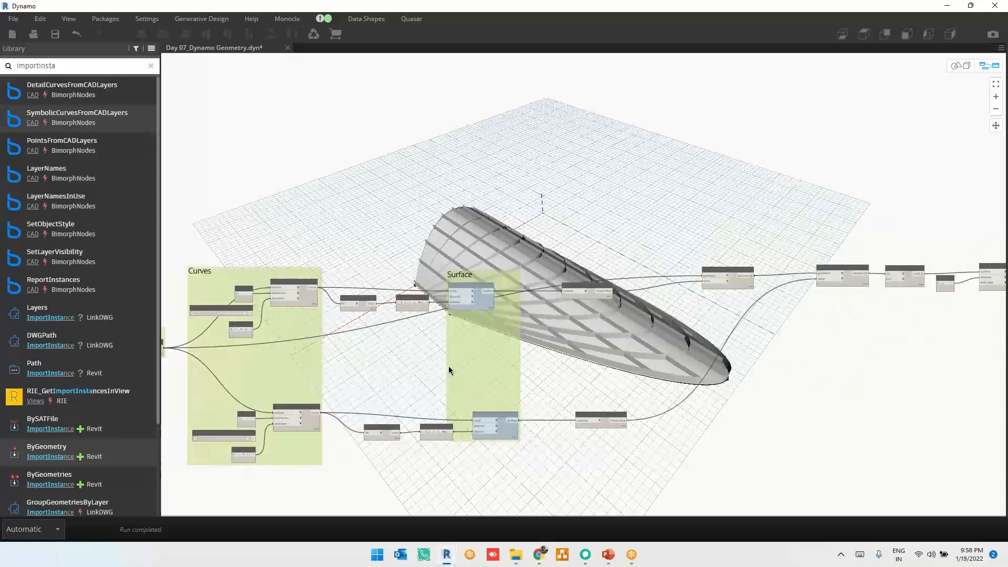
scroll(667, 345, up, 2)
scroll(667, 345, down, 4)
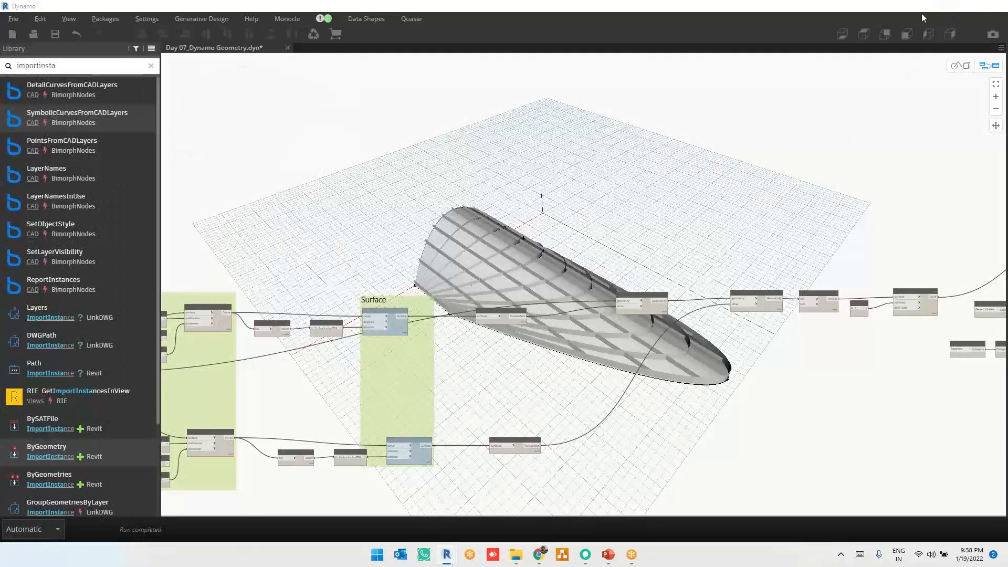
click(947, 7)
shift+middle_drag(410, 364, 352, 119)
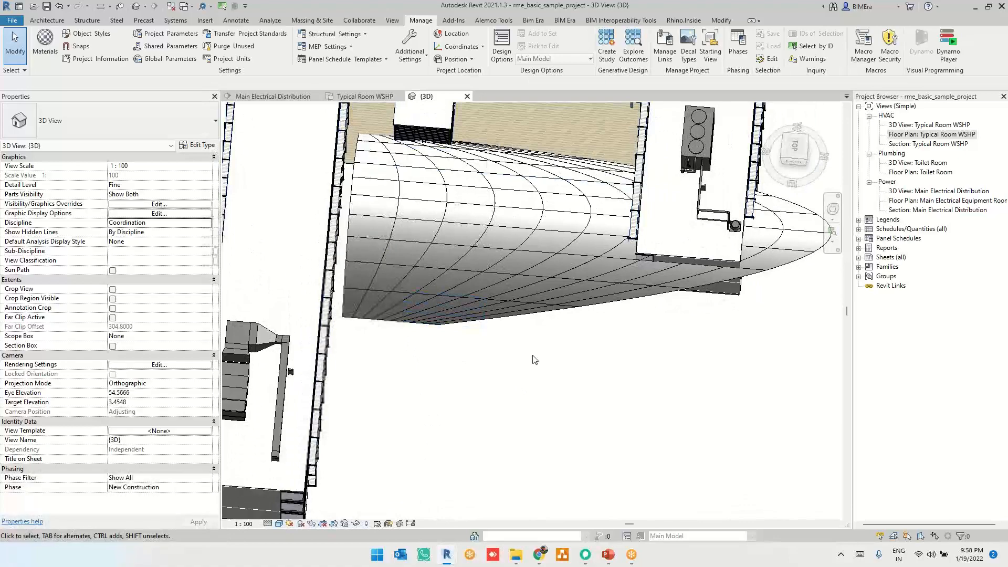
key(alt+Tab)
middle_drag(785, 408, 66, 379)
middle_drag(925, 352, 527, 350)
scroll(398, 293, up, 5)
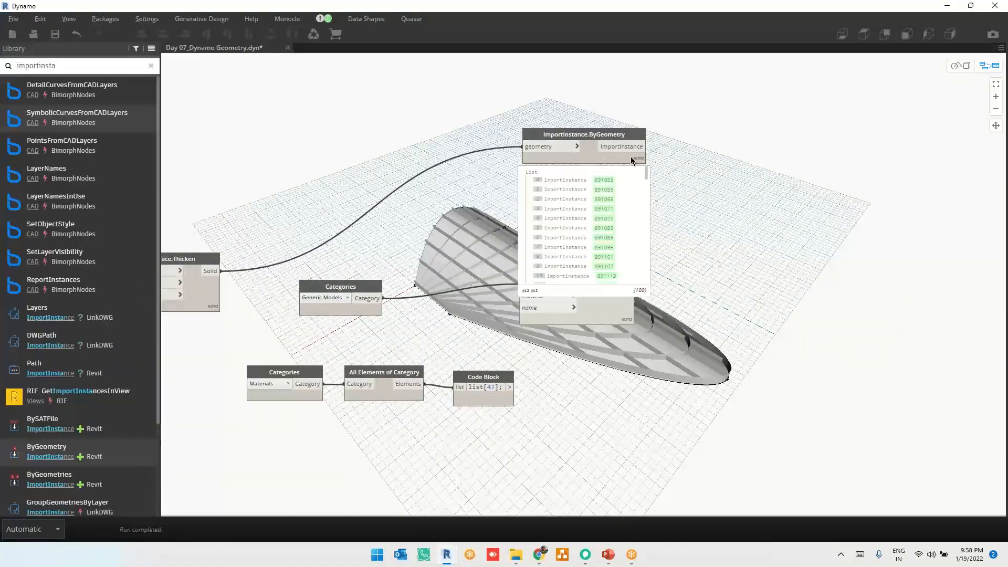
Move ImportInstance.ByGeometry aside and reconnect its geometry wire to the DirectShape.ByGeometry geometry input
drag(567, 151, 736, 141)
click(727, 133)
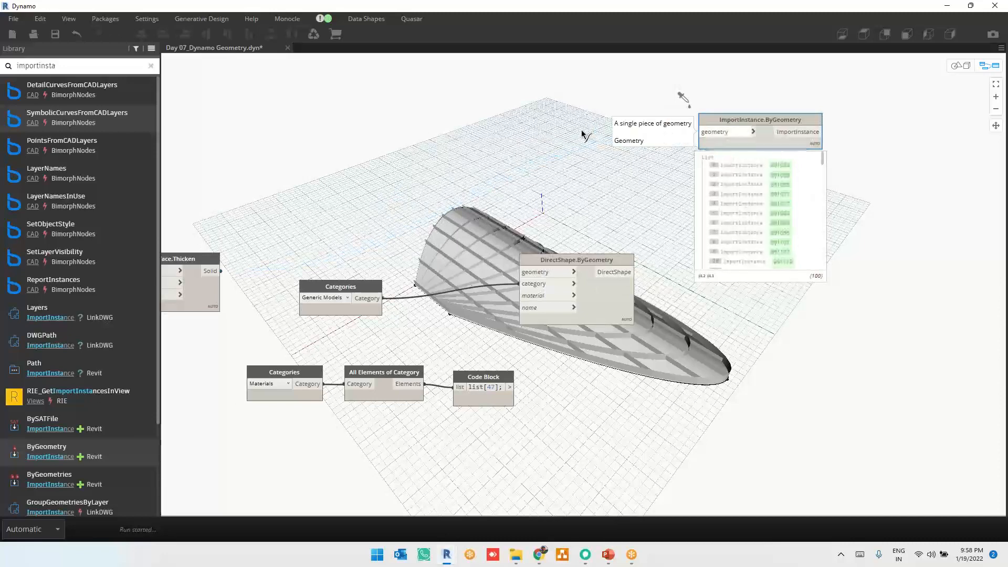
click(519, 272)
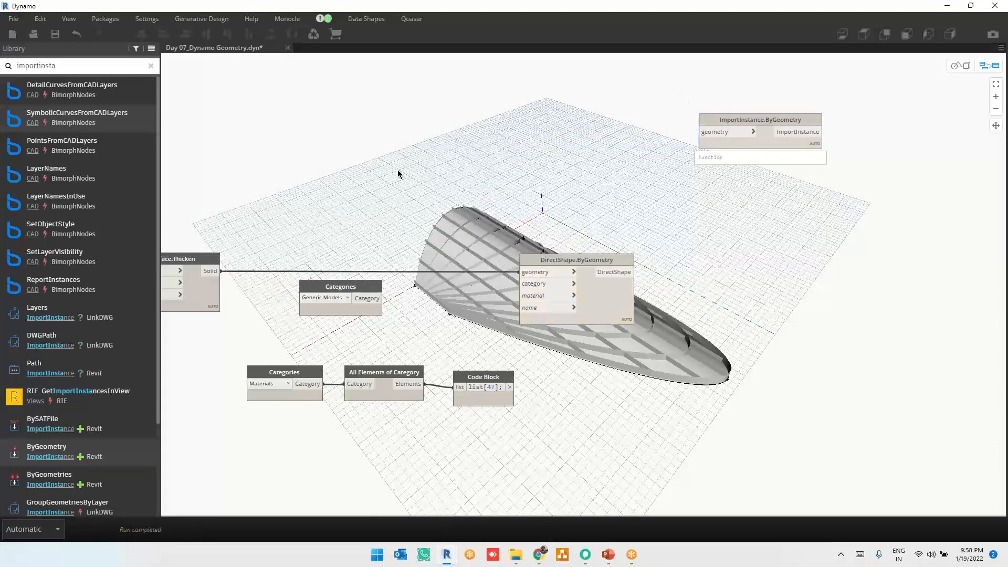
Move the Generic Models Categories node closer to DirectShape.ByGeometry and change its category to Casework
scroll(361, 275, up, 3)
scroll(361, 275, up, 1)
drag(327, 294, 492, 295)
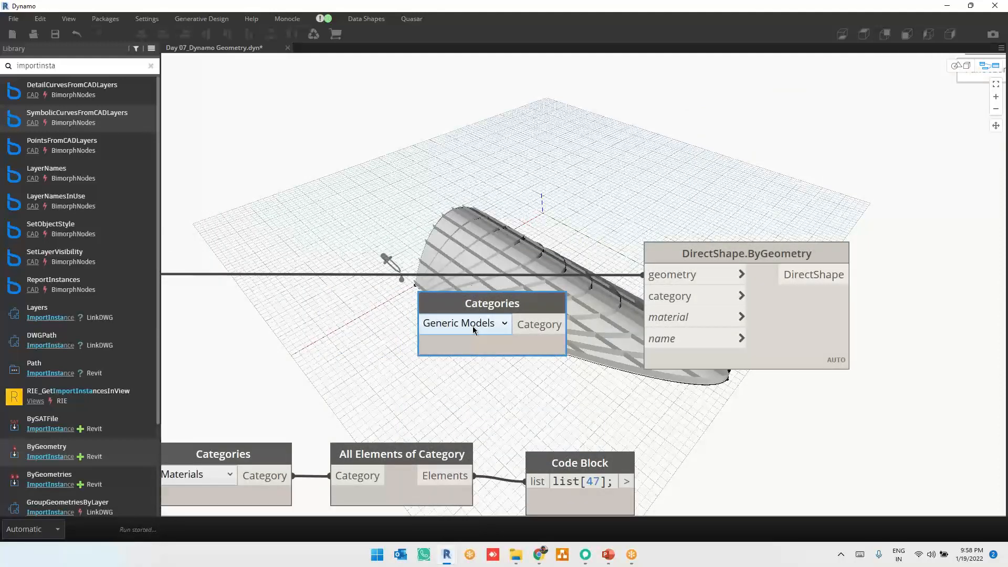
click(473, 327)
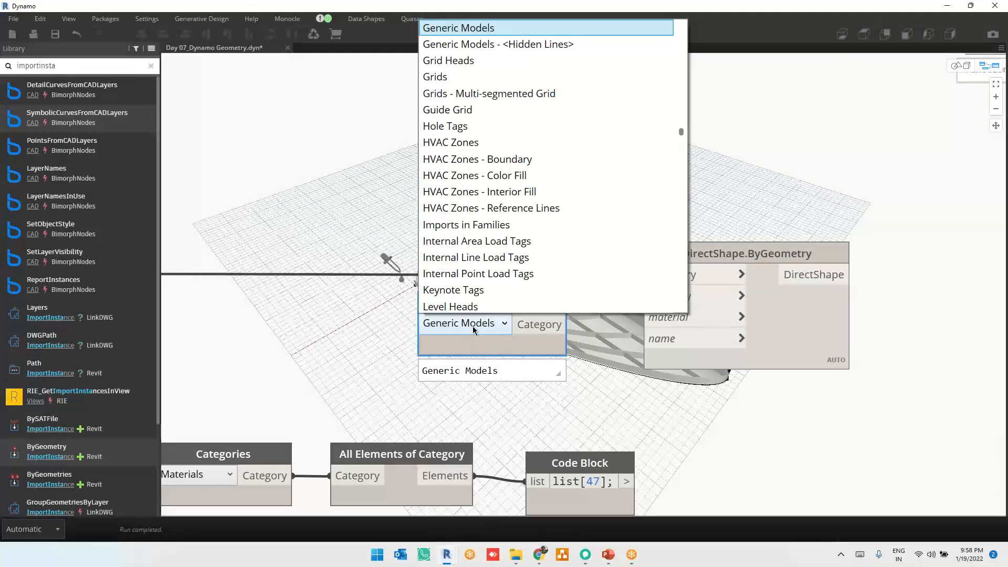
text(cas)
key(Return)
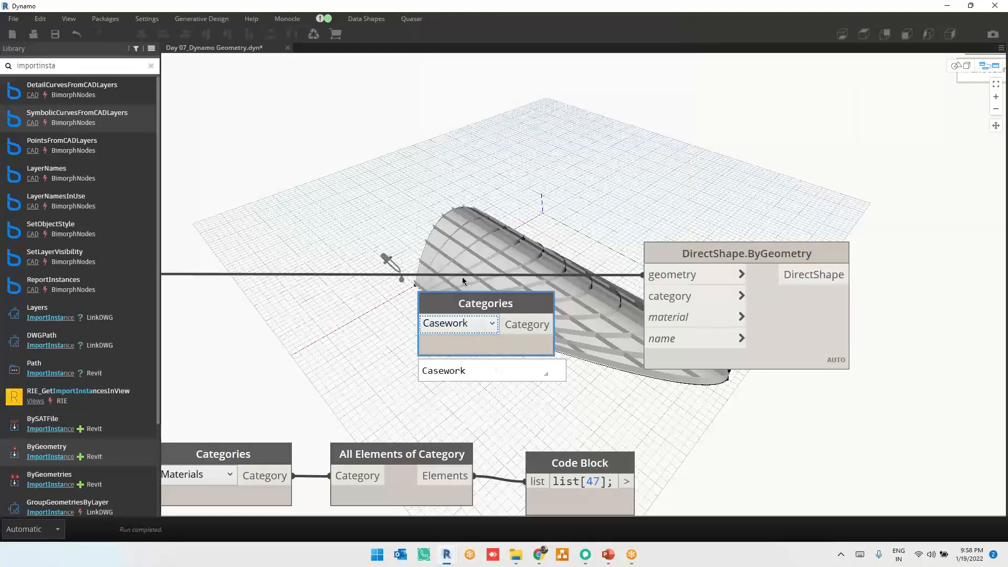
Connect the Casework category to the DirectShape.ByGeometry category input and check the node's warning
click(498, 131)
click(537, 328)
click(657, 303)
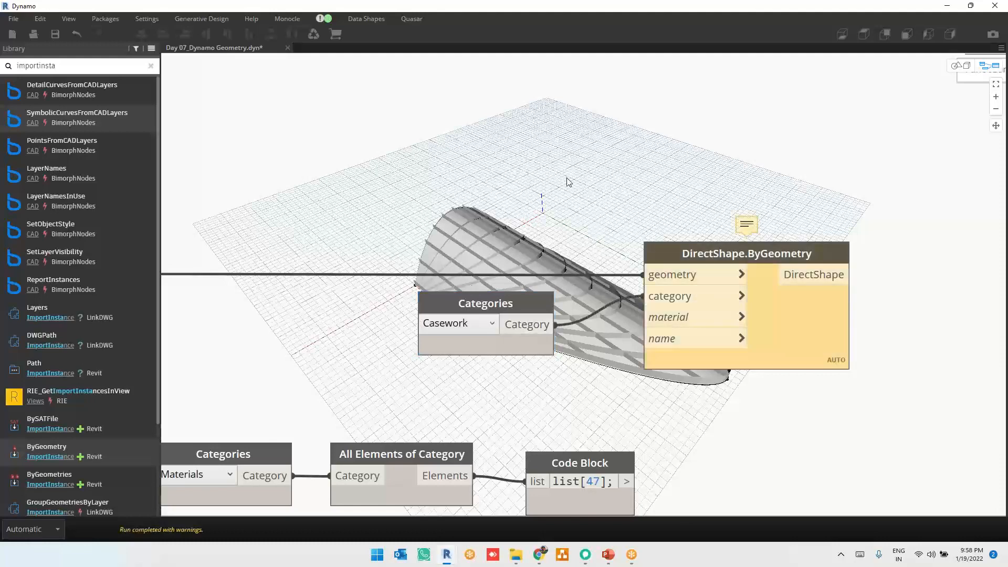
mouse_move(742, 227)
scroll(732, 151, down, 3)
scroll(283, 290, up, 3)
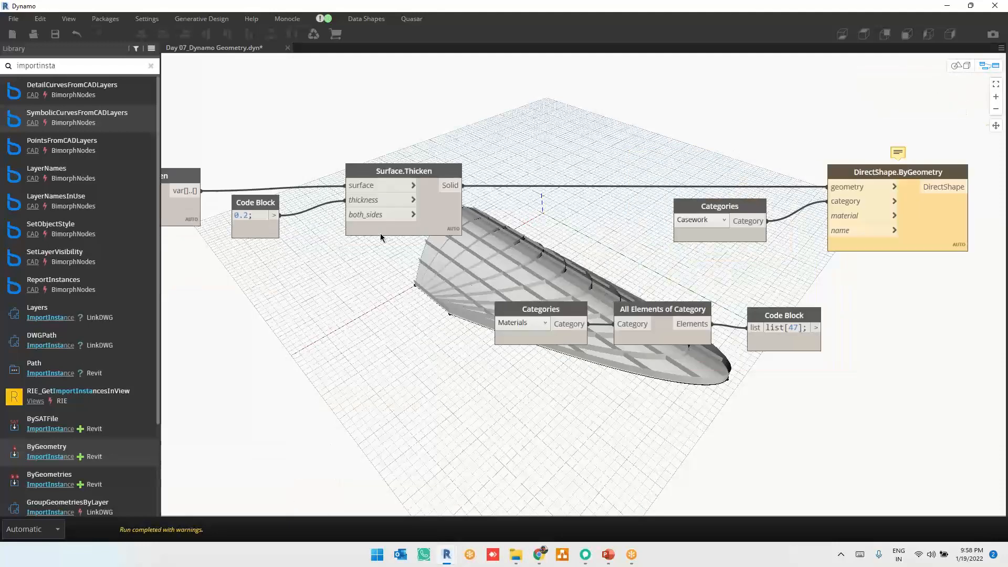
Test DirectShape.ByGeometry with the List.Flatten surfaces wired directly to its geometry input and check the node's warning
mouse_move(471, 212)
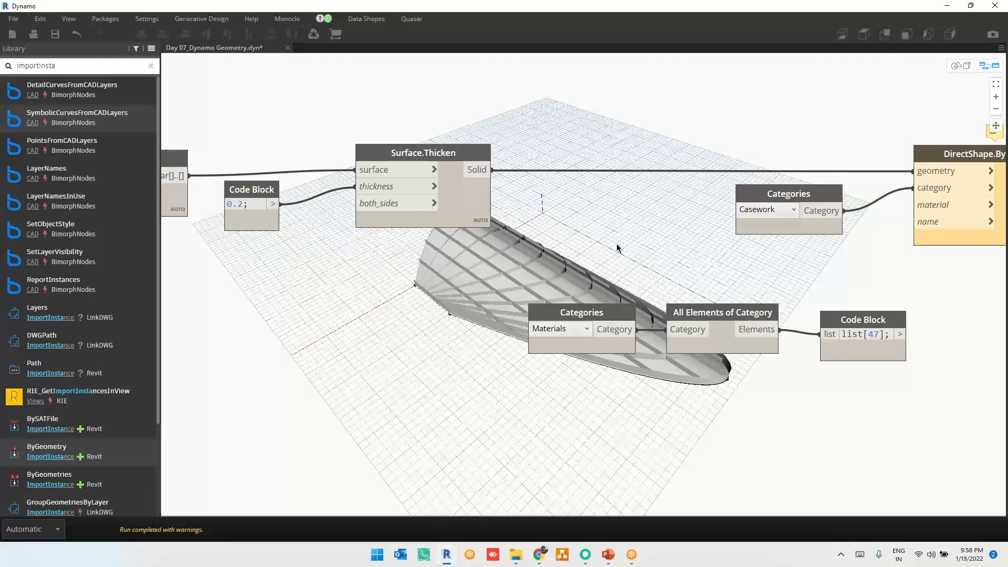
scroll(616, 244, down, 3)
drag(312, 196, 514, 125)
click(514, 125)
middle_drag(298, 246, 439, 247)
mouse_move(318, 238)
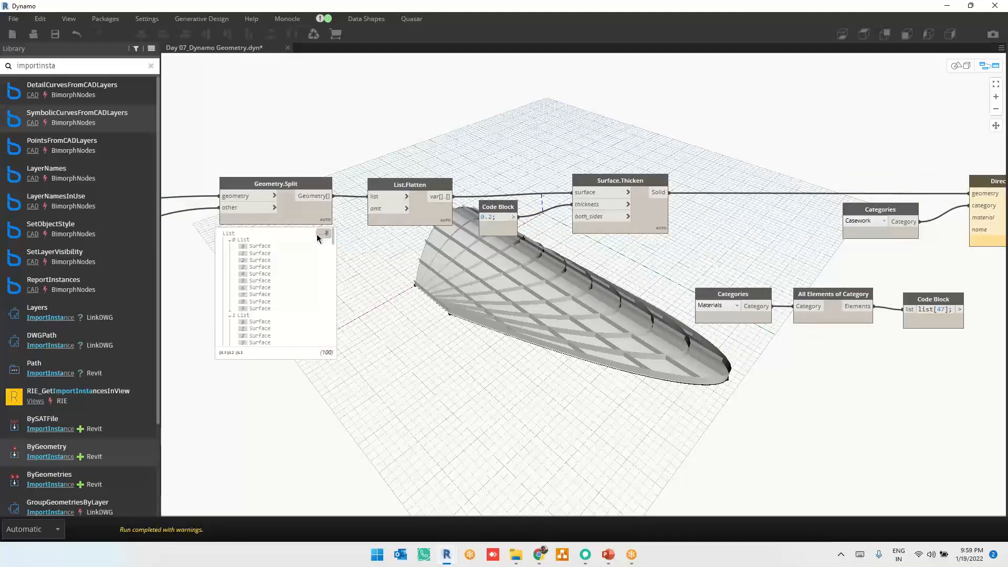
mouse_move(429, 222)
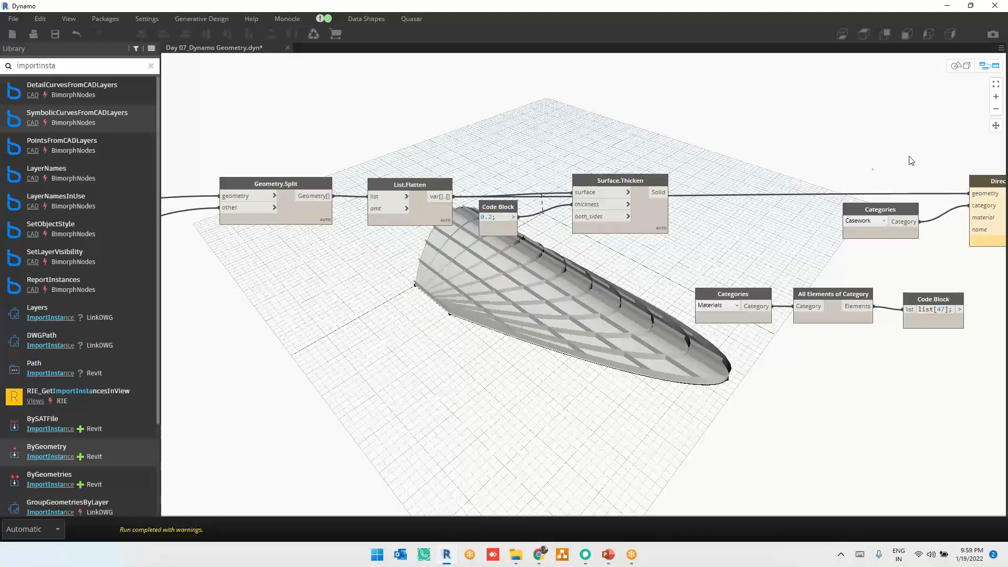
middle_drag(942, 167, 782, 192)
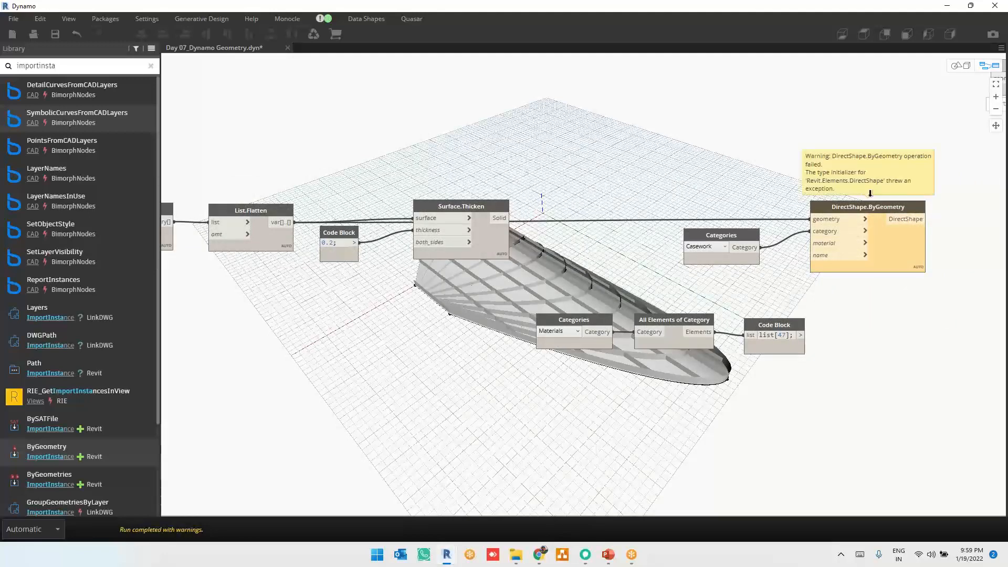
Replace DirectShape.ByGeometry with a fresh copy and wire the Surface.Thicken solid to its geometry input
drag(885, 267, 875, 154)
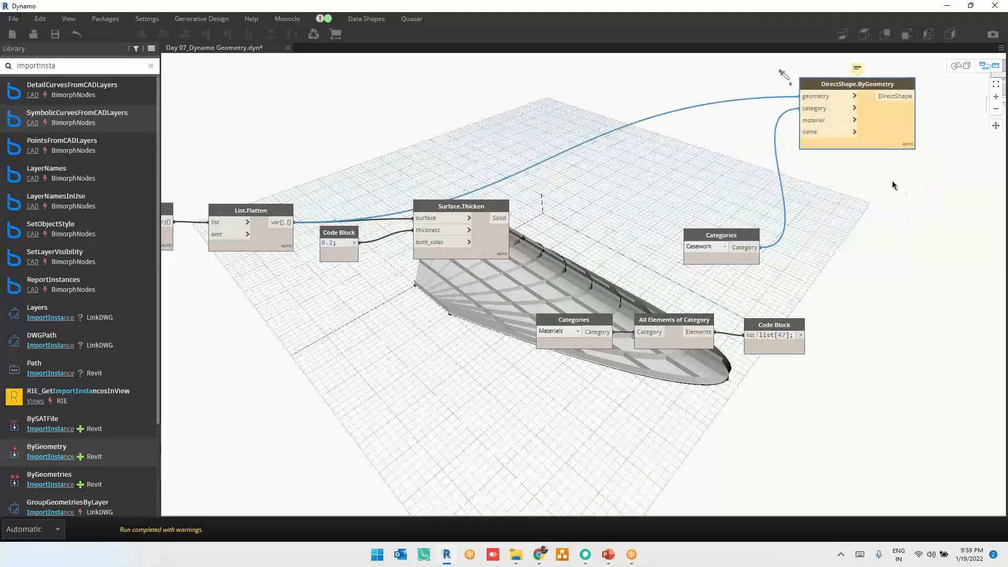
key(ctrl+c)
key(ctrl+v)
drag(677, 349, 936, 232)
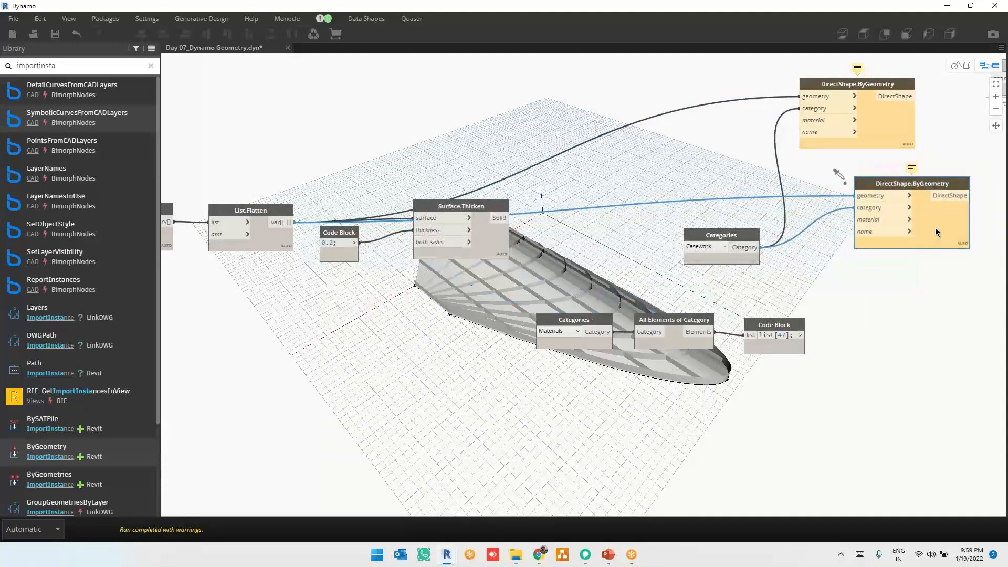
click(888, 120)
key(Delete)
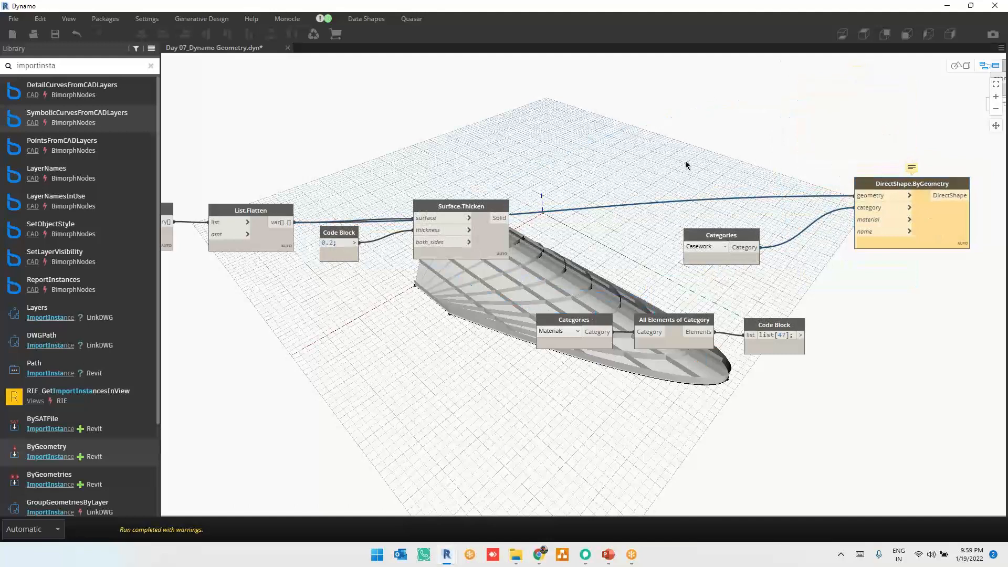
click(494, 218)
click(856, 197)
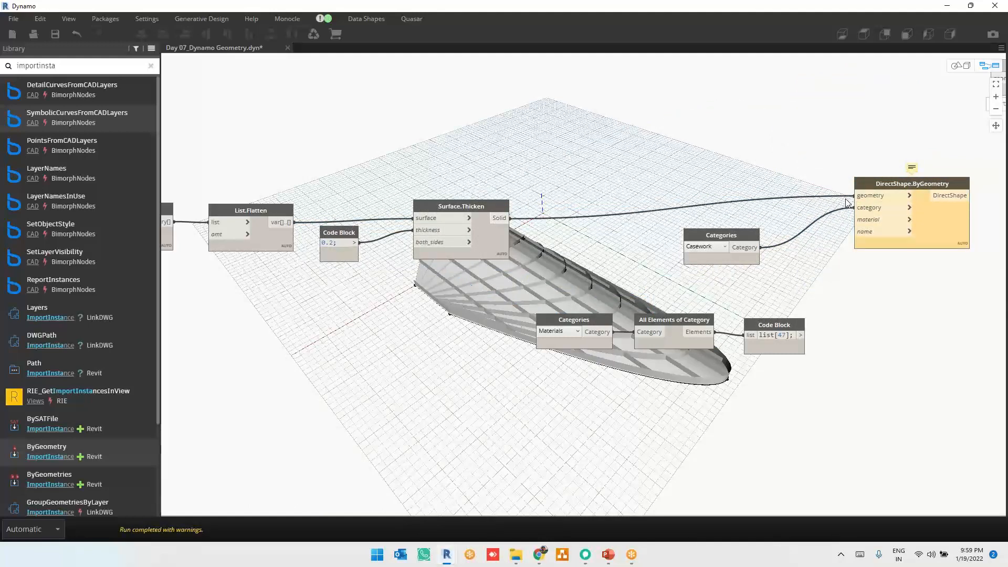
Delete DirectShape.ByGeometry, the Casework Categories node and the Materials lookup chain ending in the list[47] code block
drag(954, 164, 923, 296)
key(Delete)
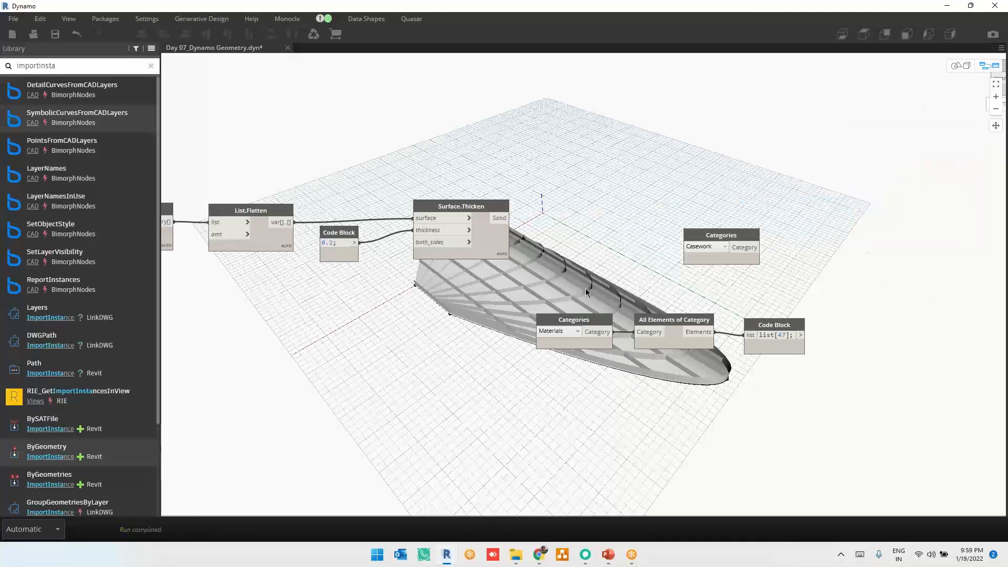
drag(756, 191, 675, 300)
key(Delete)
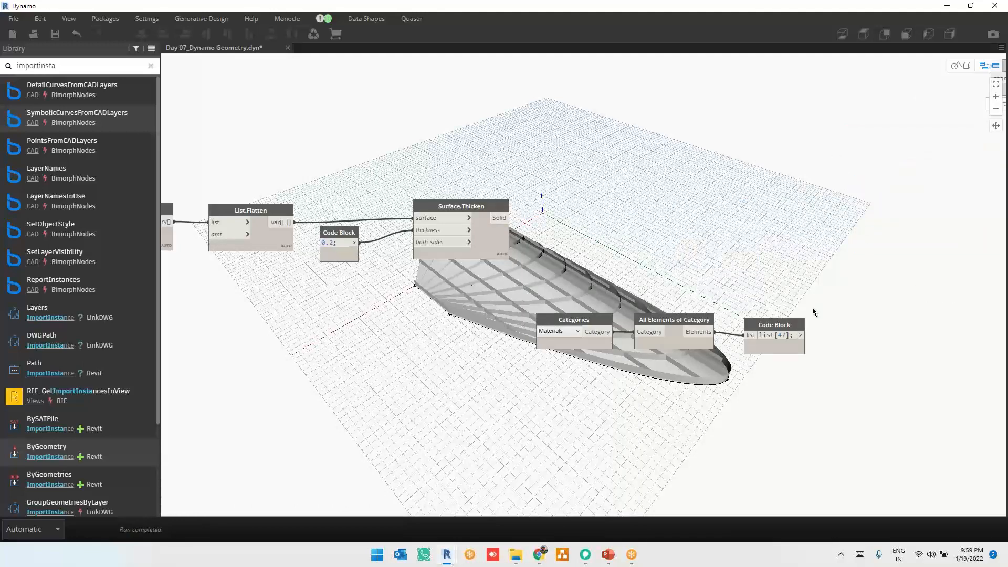
drag(819, 311, 506, 386)
key(Delete)
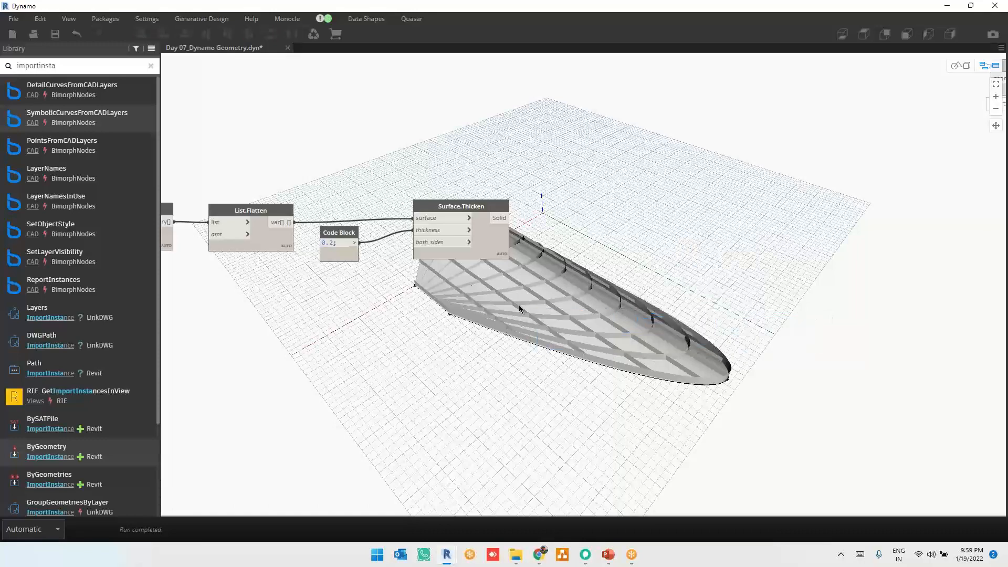
Examine the ribbed shell in 3D and trace the loft, isoline and extrusion nodes in the graph
scroll(579, 197, up, 3)
scroll(579, 198, up, 2)
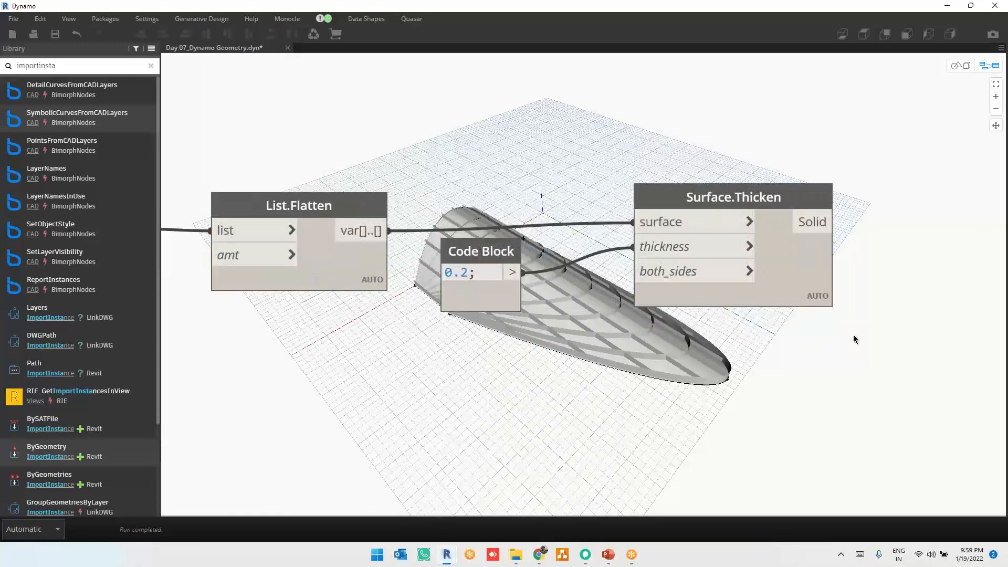
scroll(771, 313, down, 4)
key(ctrl+b)
right_drag(797, 362, 697, 389)
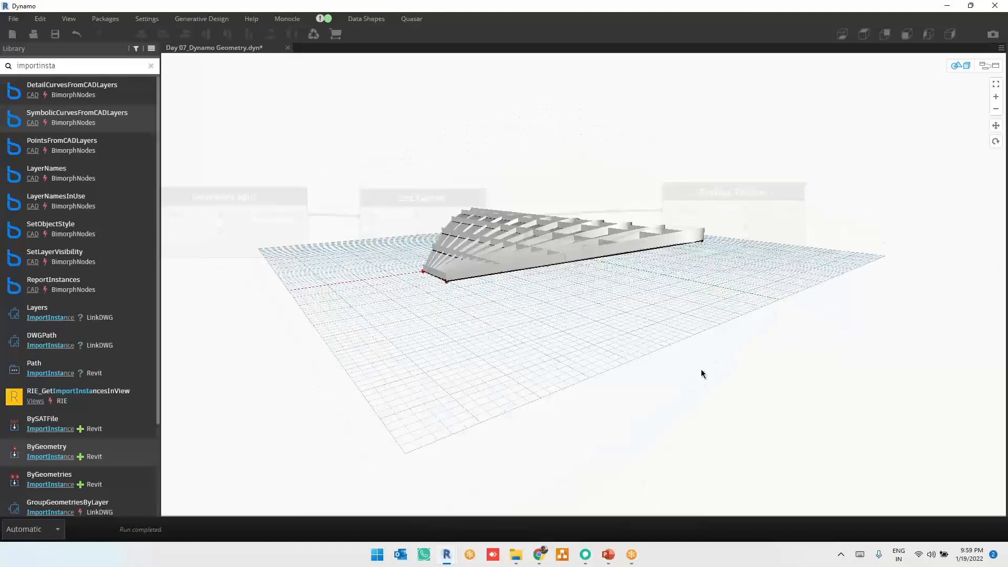
key(ctrl+b)
scroll(477, 319, down, 3)
scroll(552, 286, up, 2)
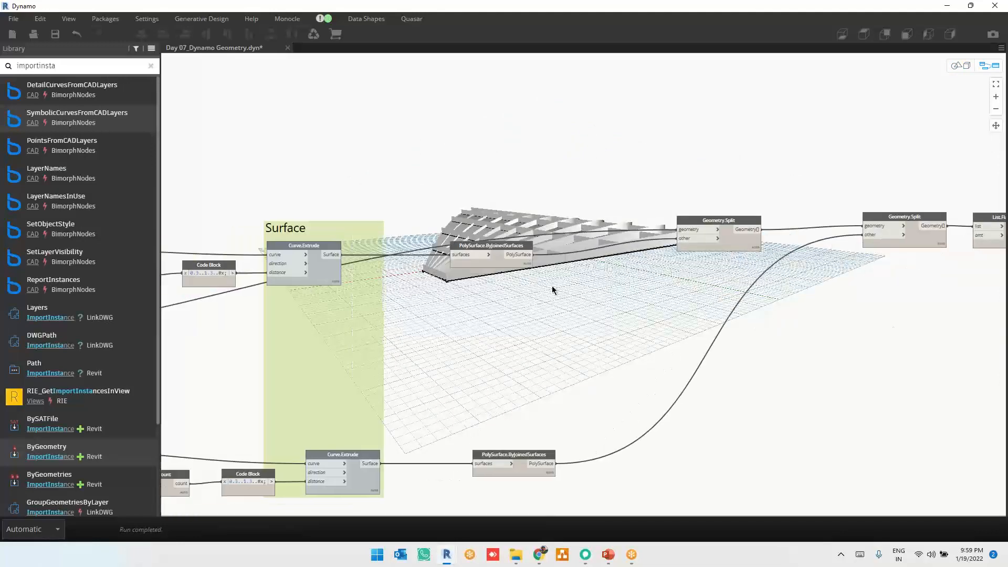
scroll(553, 285, down, 5)
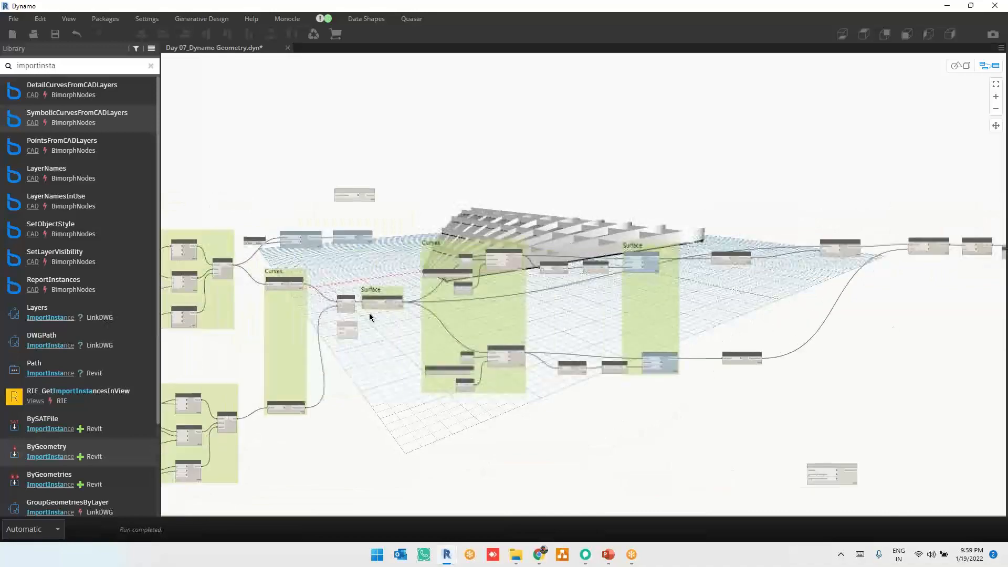
scroll(370, 313, up, 5)
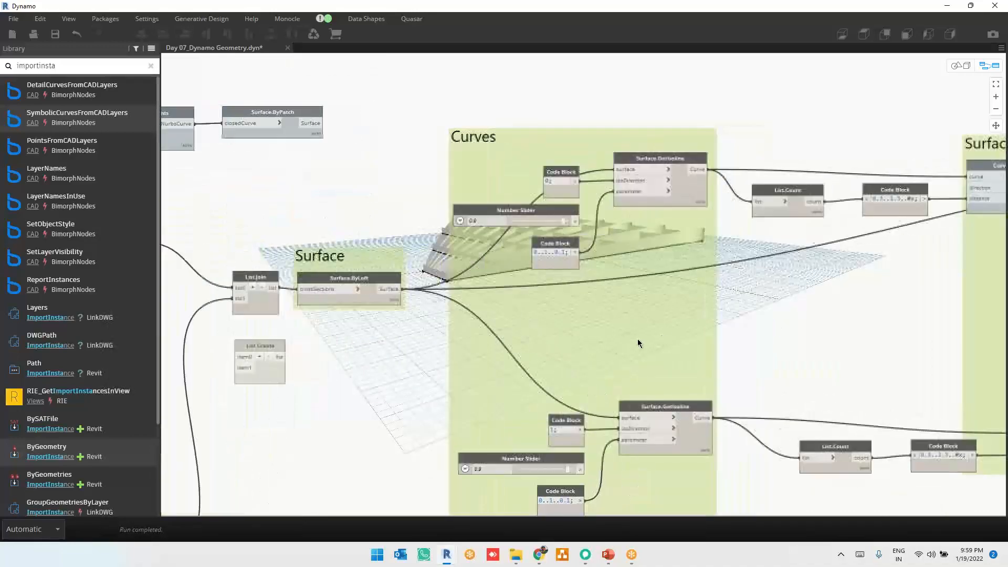
scroll(637, 338, right, 3)
scroll(618, 344, right, 4)
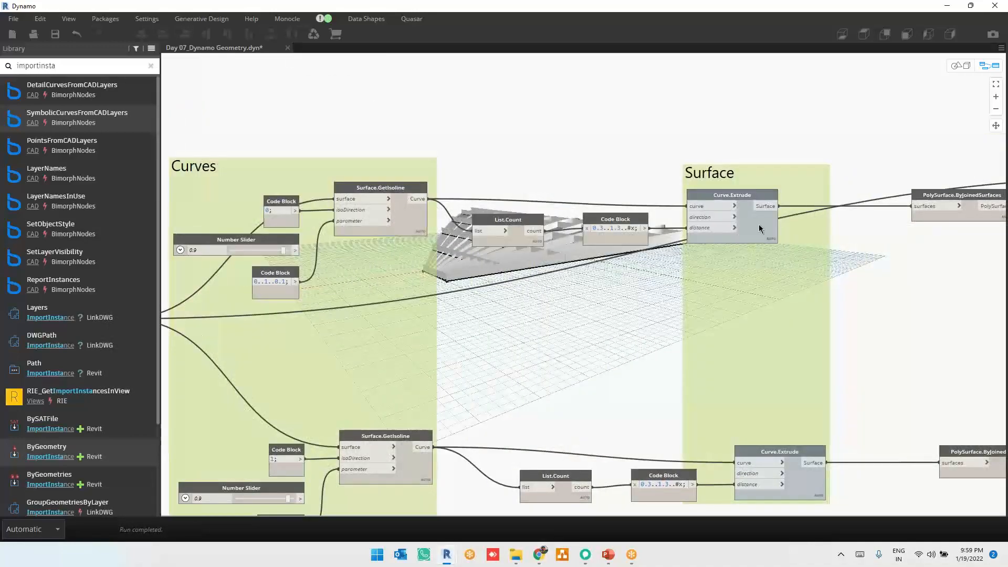
Turn on the geometry preview of both Curve.Extrude nodes in the Surface group
click(760, 228)
scroll(812, 305, down, 2)
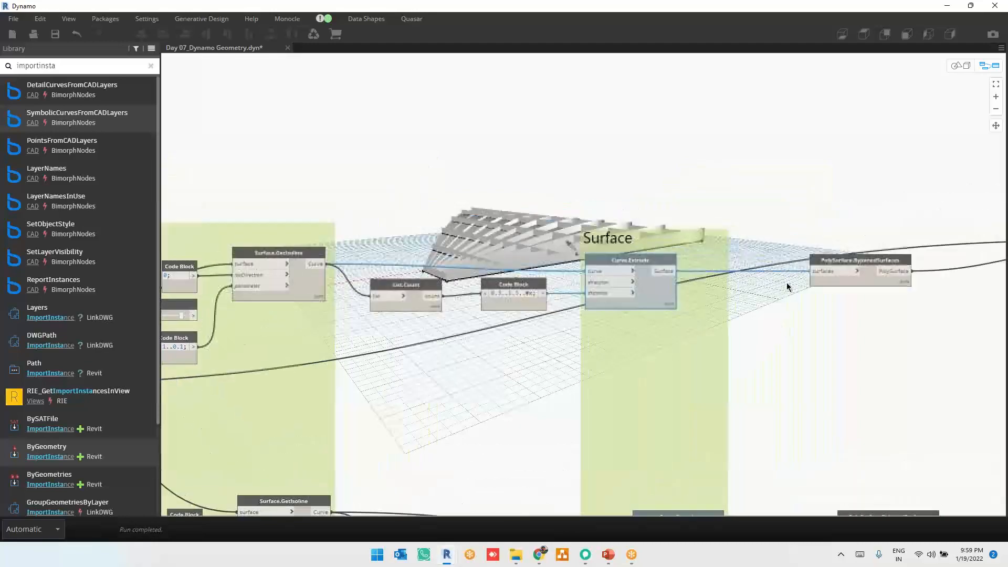
scroll(672, 198, down, 2)
scroll(703, 281, up, 5)
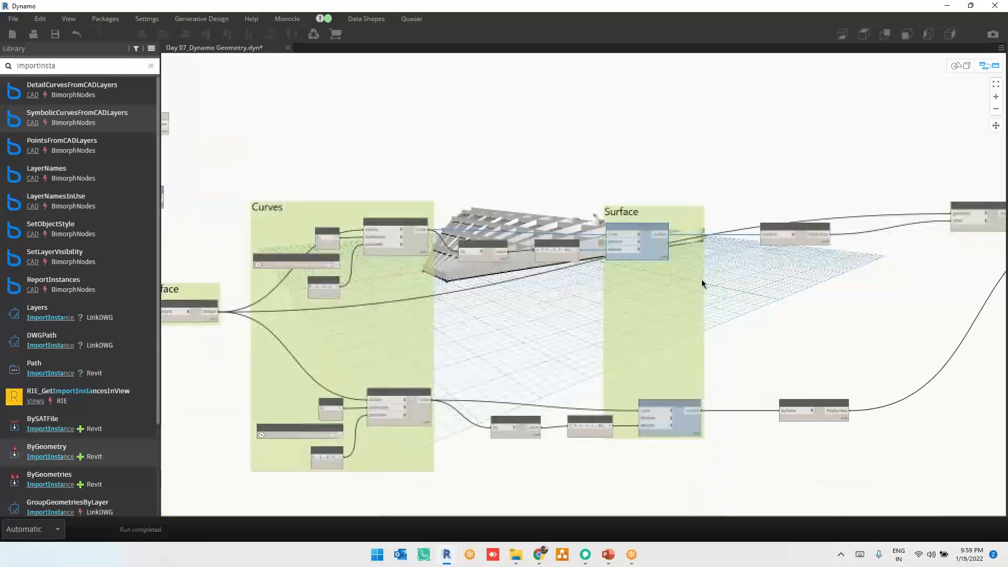
scroll(770, 341, down, 2)
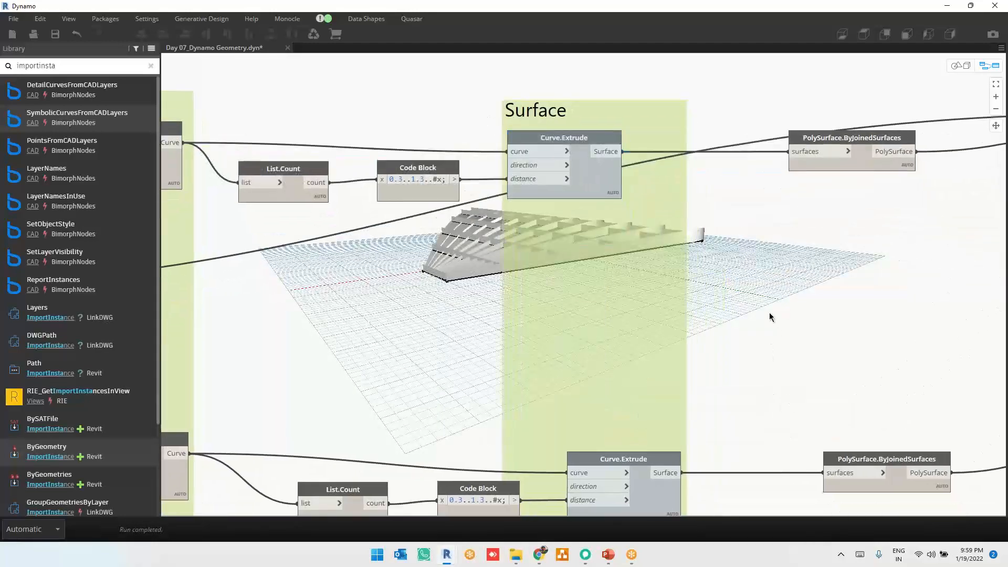
scroll(595, 137, down, 2)
drag(564, 125, 758, 483)
right_click(797, 301)
click(858, 324)
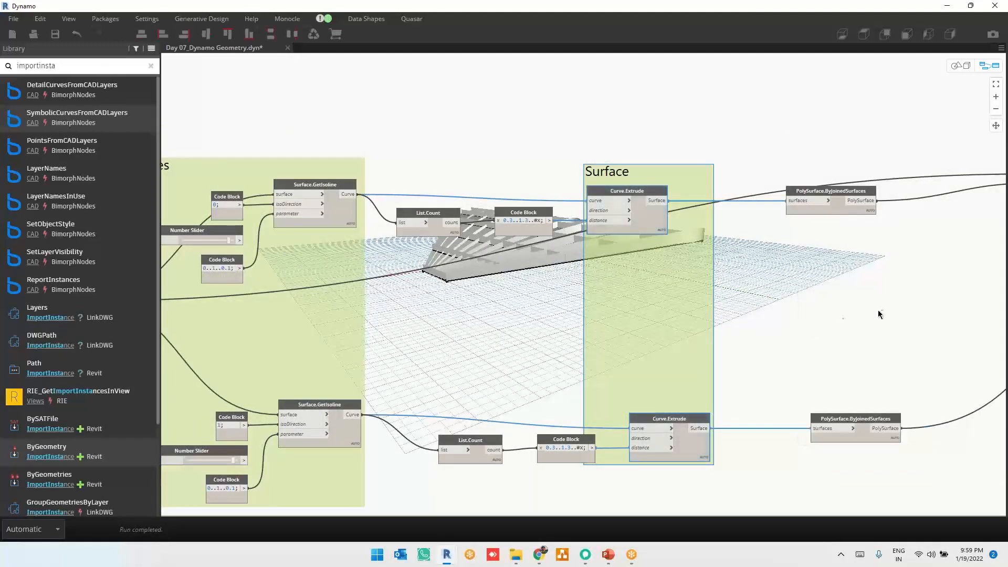
middle_drag(740, 362, 711, 487)
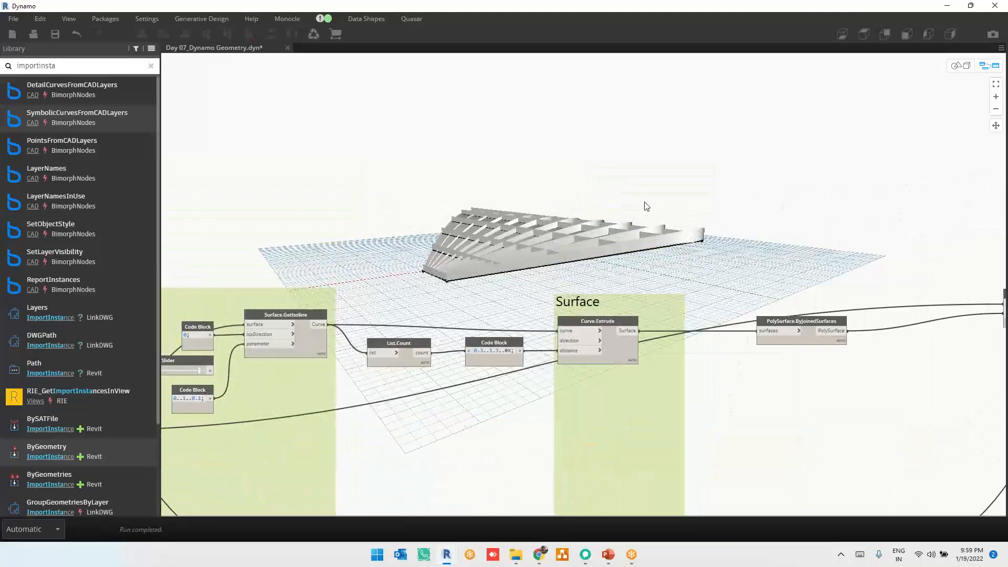
scroll(607, 236, up, 2)
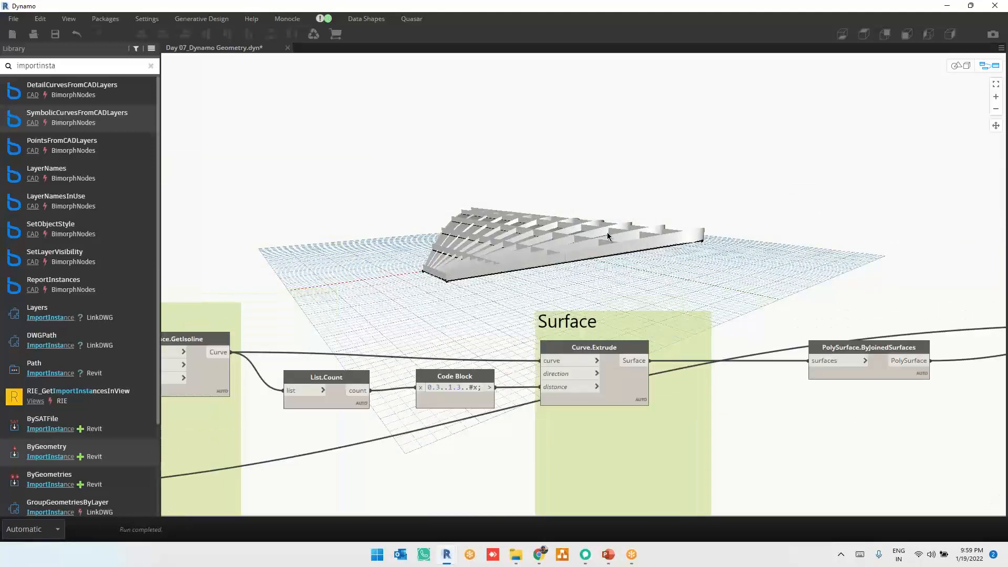
Save the graph and set its run mode to Manual
scroll(536, 215, down, 2)
scroll(637, 159, down, 2)
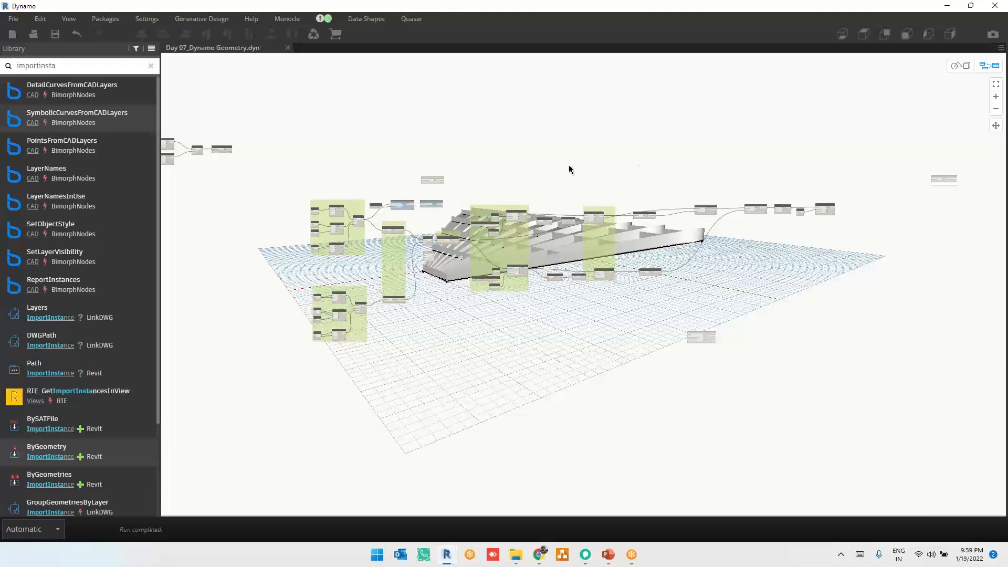
scroll(569, 166, down, 2)
drag(340, 135, 827, 341)
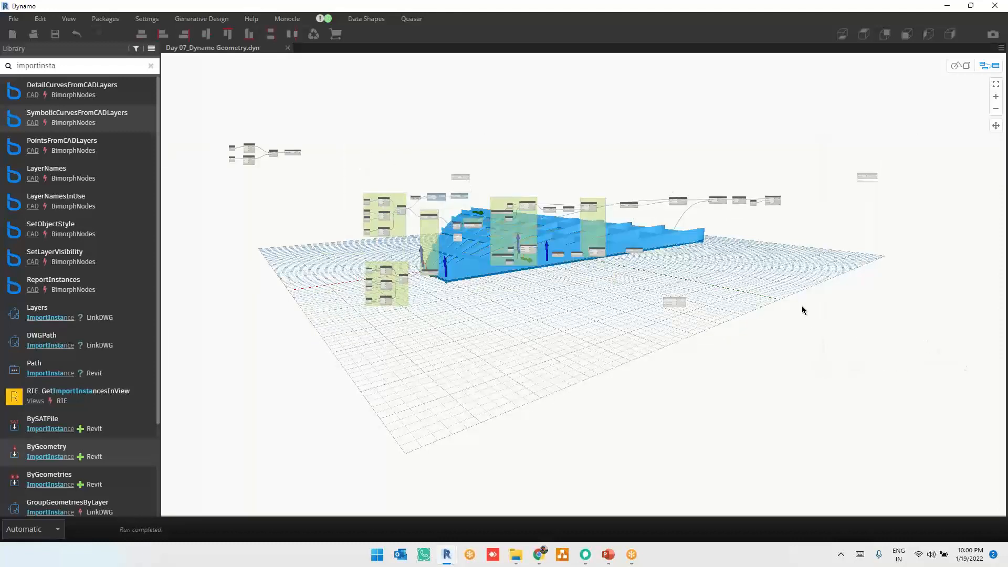
scroll(610, 128, down, 3)
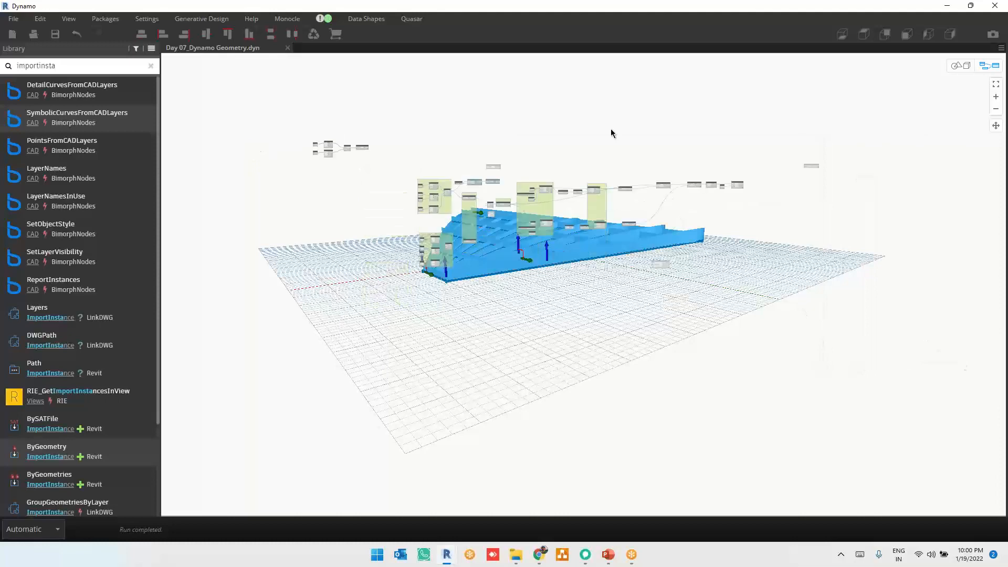
click(39, 533)
click(36, 473)
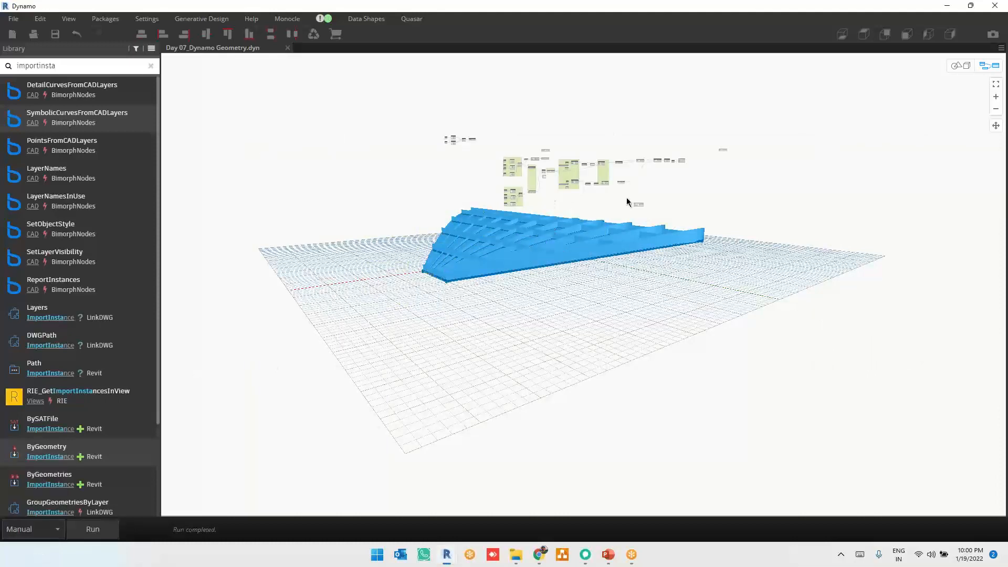
Duplicate the whole shell node network, from the point groups through Surface.Thicken, within the same graph
scroll(629, 131, up, 5)
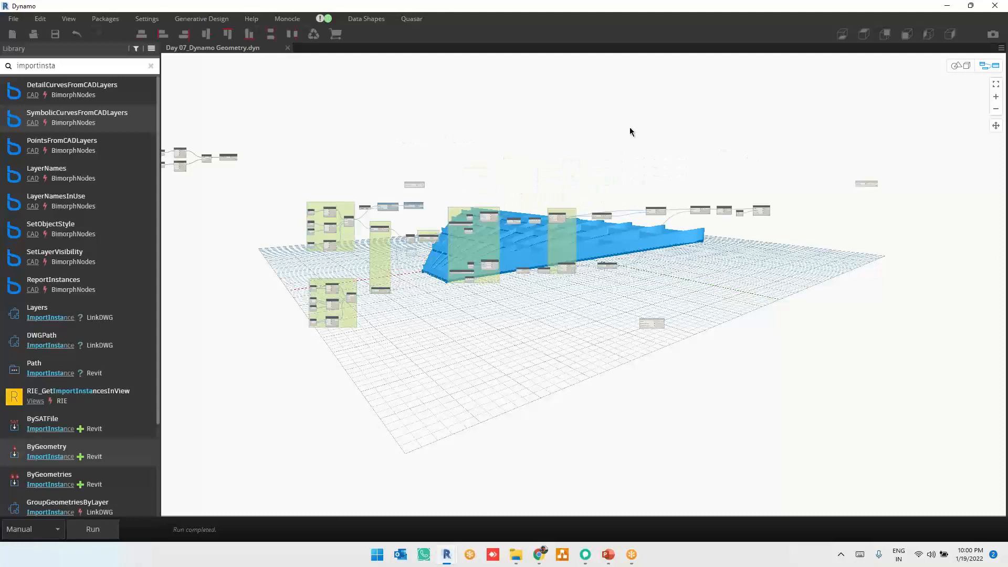
drag(278, 135, 798, 406)
key(ctrl+v)
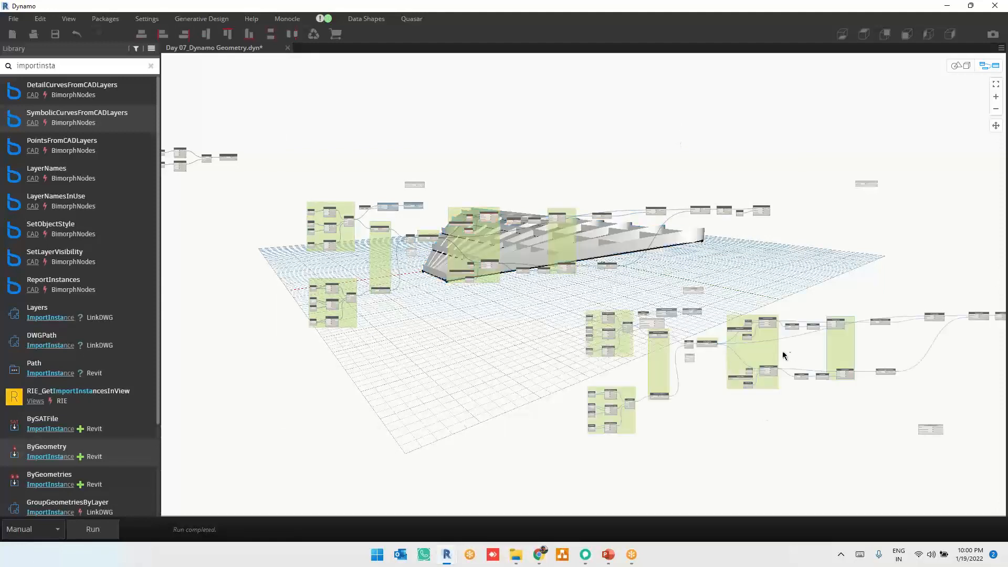
mouse_move(766, 351)
mouse_down()
mouse_move(653, 415)
mouse_move(739, 368)
mouse_move(768, 335)
mouse_move(767, 348)
mouse_up()
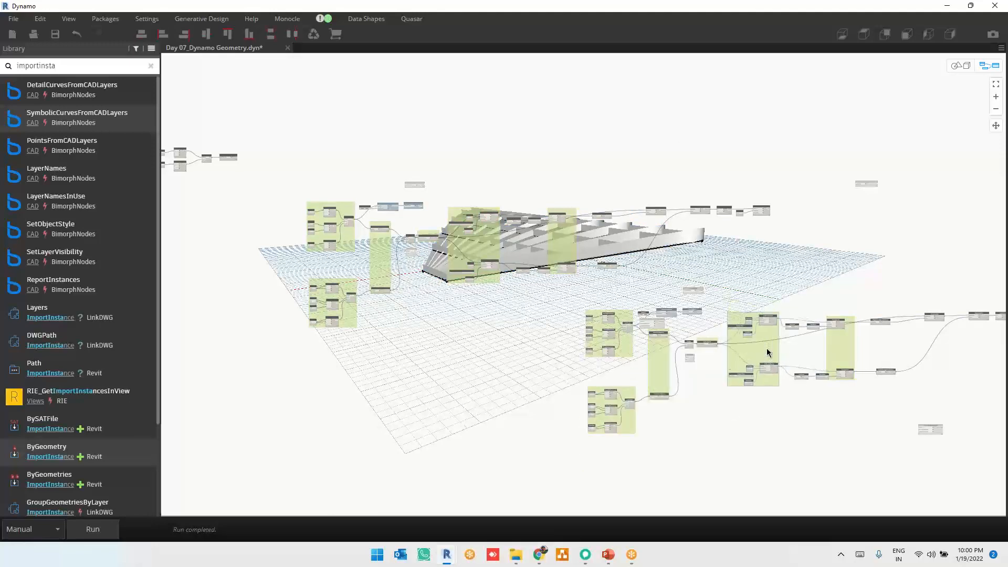
click(807, 448)
scroll(811, 461, down, 3)
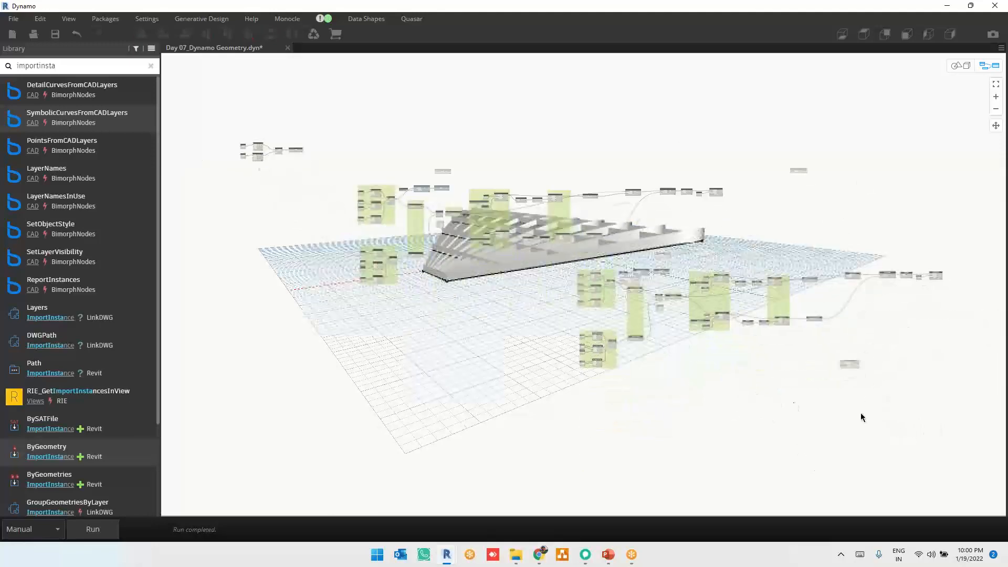
Delete the loose unconnected node below the copied network and move the copy directly beneath the original
drag(914, 401, 831, 352)
key(Delete)
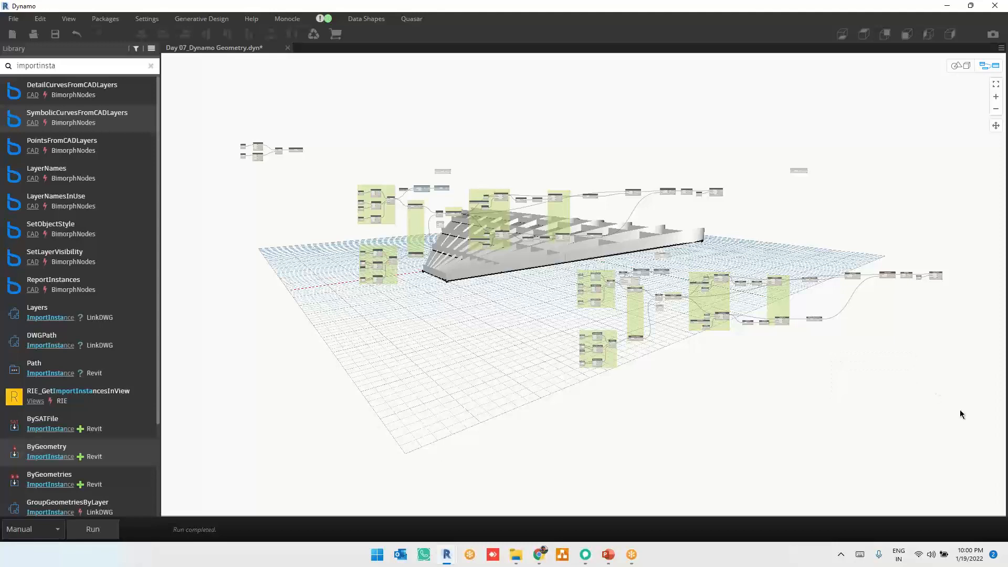
drag(973, 422, 540, 247)
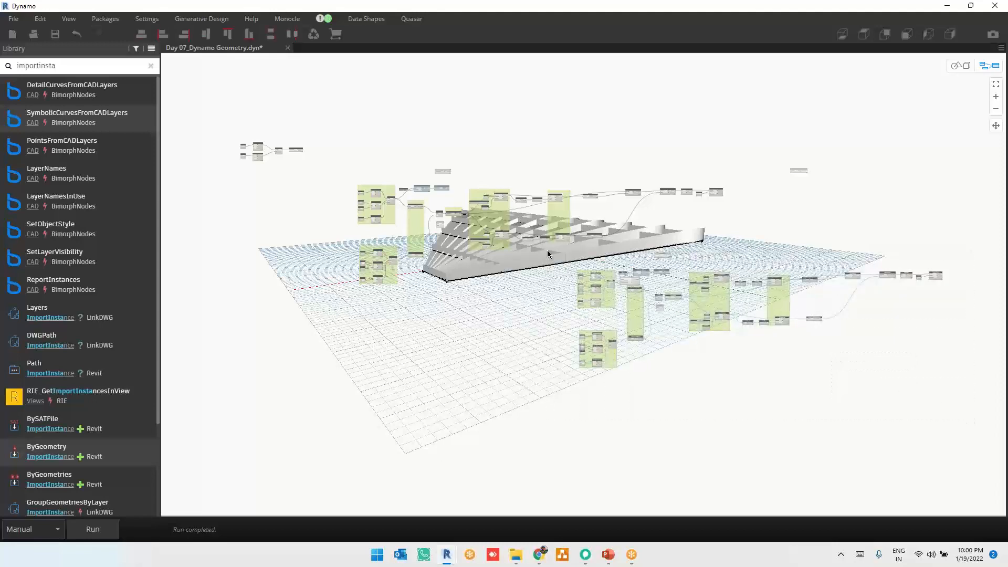
drag(659, 255, 442, 369)
click(571, 480)
middle_drag(571, 480, 590, 384)
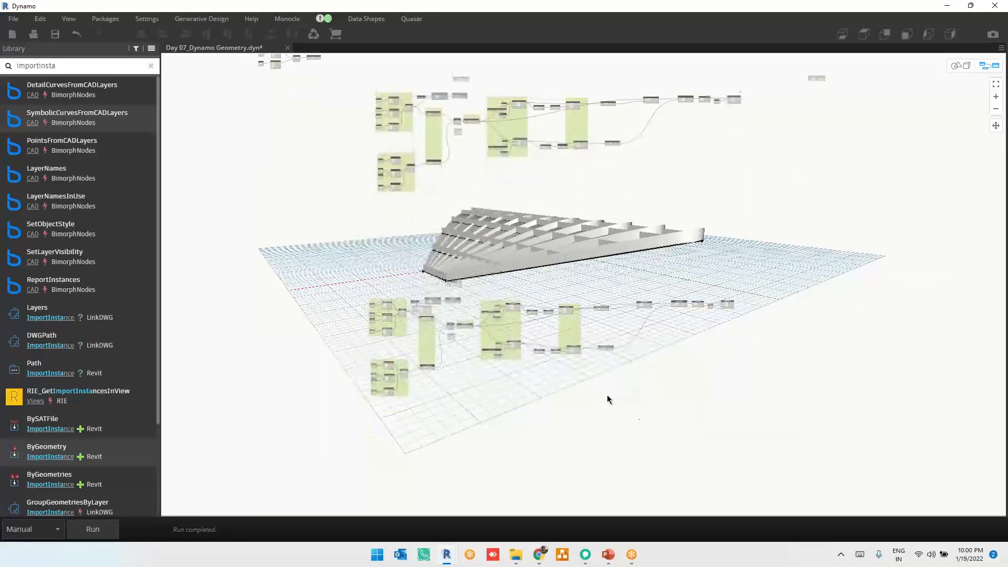
scroll(497, 370, up, 3)
scroll(757, 370, up, 4)
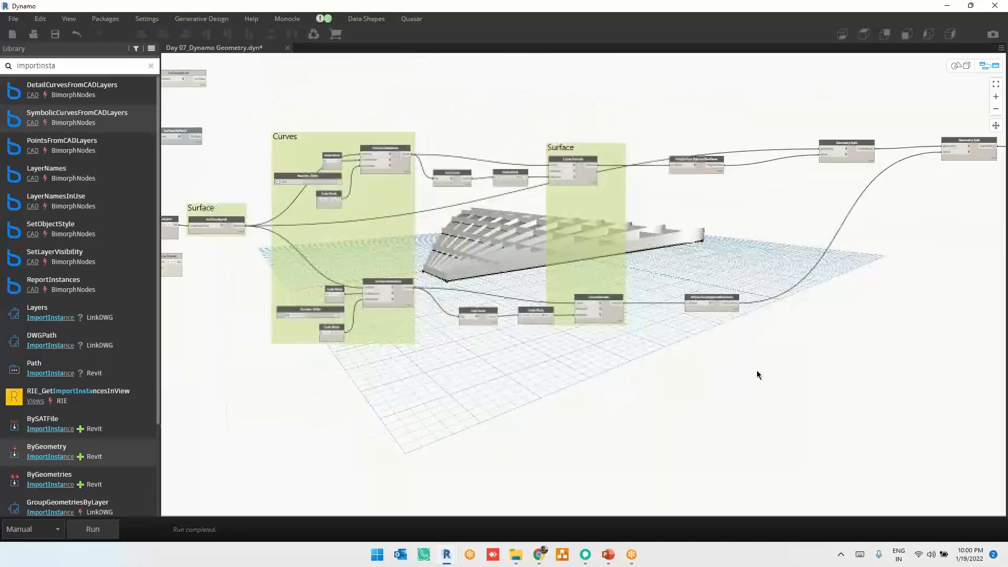
Delete every node to the right of the Curves group in the copied network, from List.Count through Surface.Thicken
scroll(409, 154, up, 4)
scroll(330, 231, down, 3)
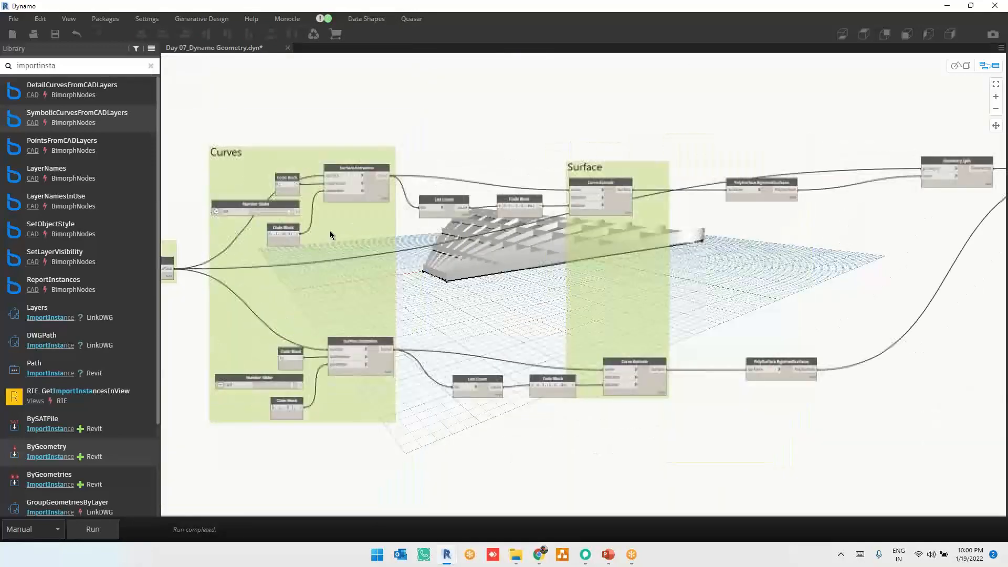
scroll(475, 168, up, 3)
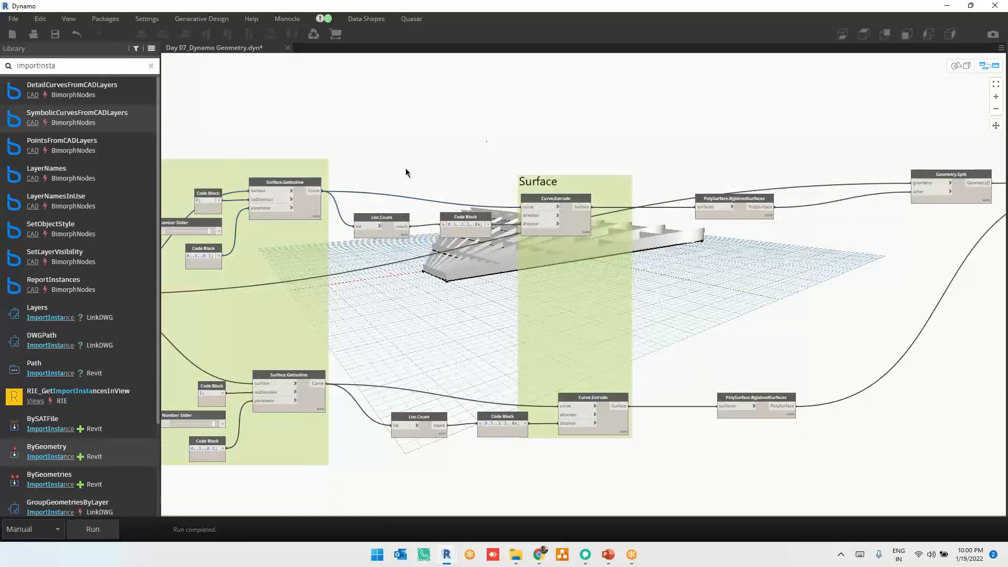
scroll(403, 169, down, 3)
scroll(401, 166, down, 2)
scroll(374, 150, down, 2)
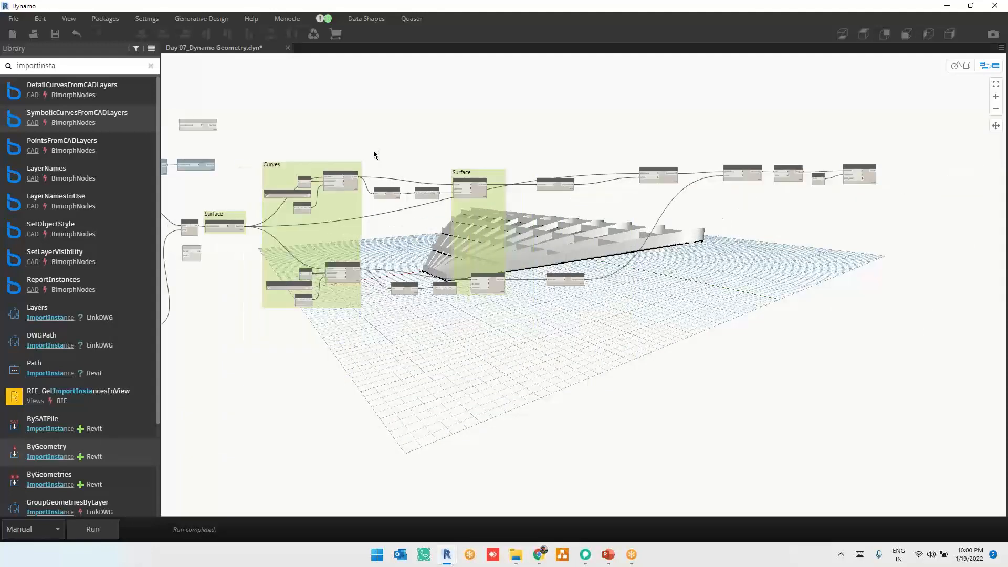
drag(372, 128, 911, 350)
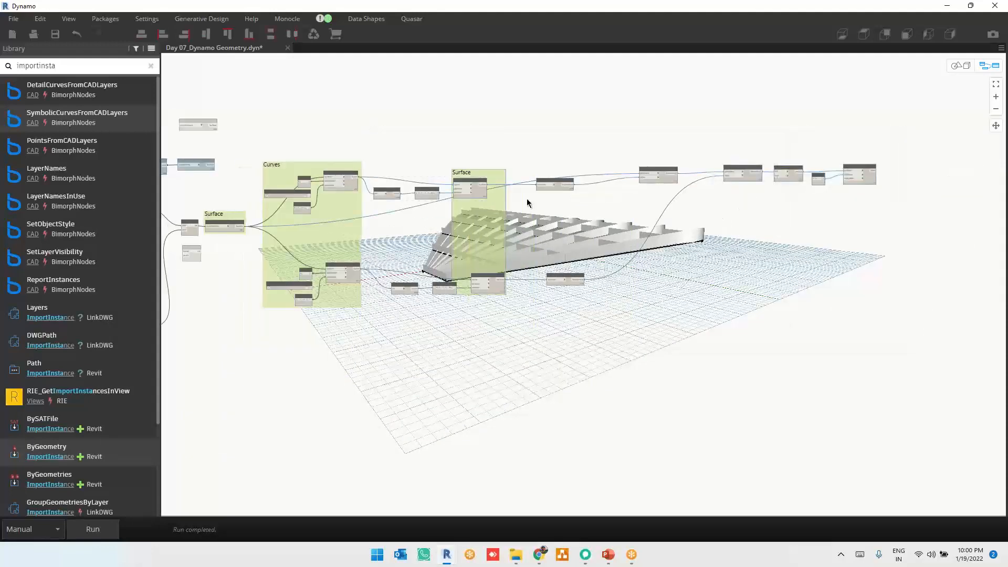
key(Delete)
Hide the geometry preview of all nodes in the original shell network
middle_drag(465, 268, 781, 460)
scroll(732, 430, down, 3)
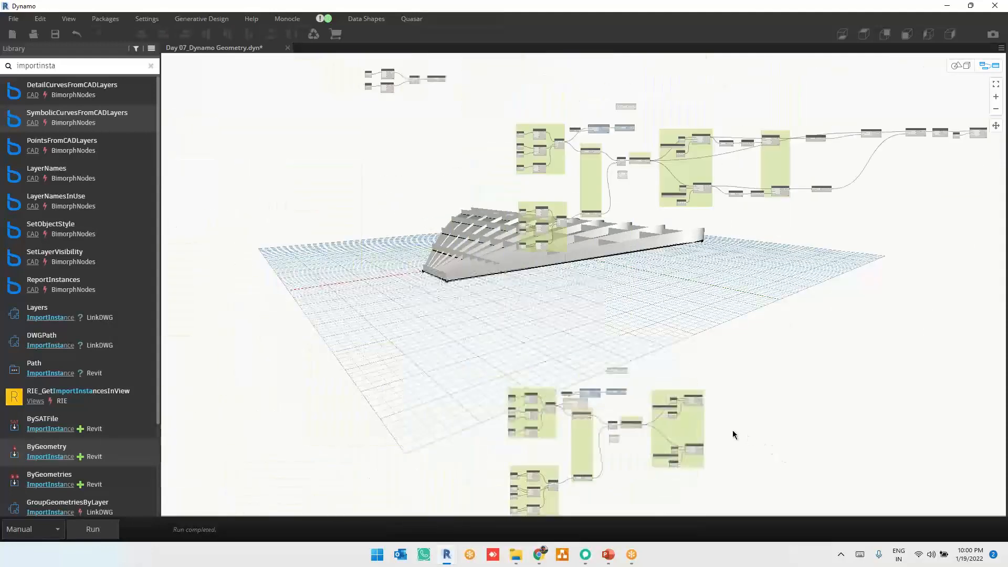
middle_drag(713, 324, 486, 338)
drag(288, 84, 422, 167)
drag(819, 300, 819, 301)
right_click(861, 226)
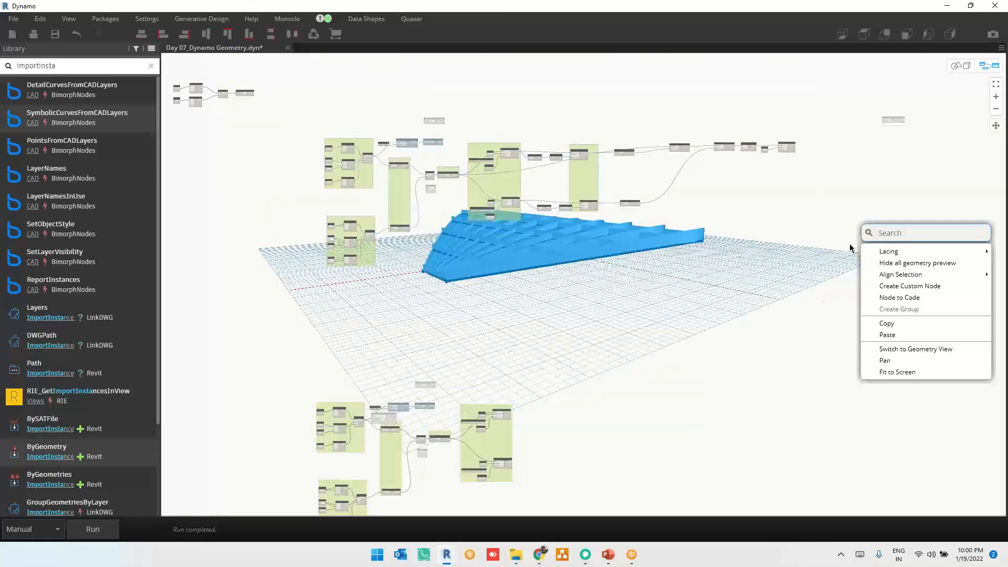
click(880, 263)
click(671, 421)
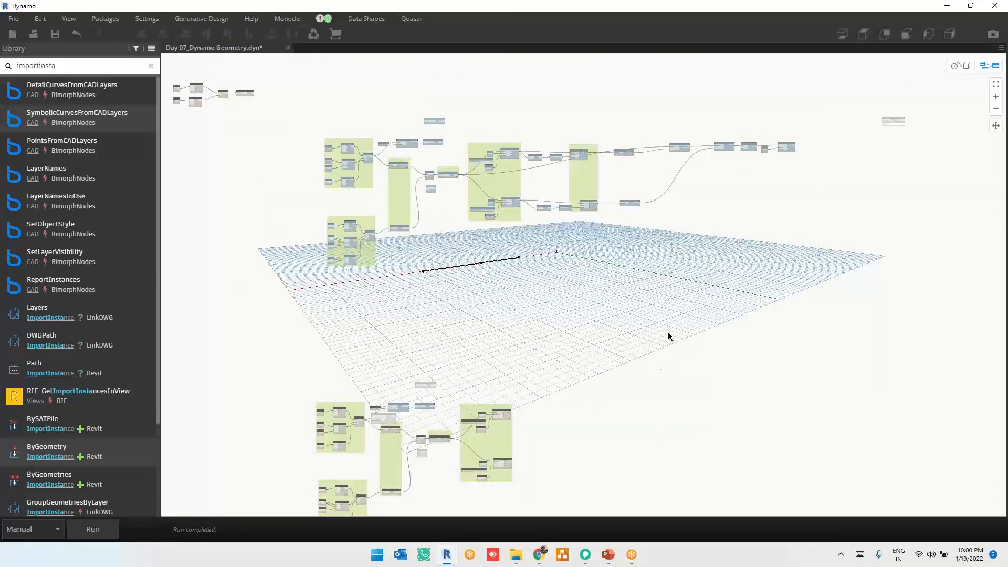
Run the graph with the trimmed network copy and set the run mode to Automatic
middle_drag(670, 421, 565, 410)
scroll(504, 359, up, 3)
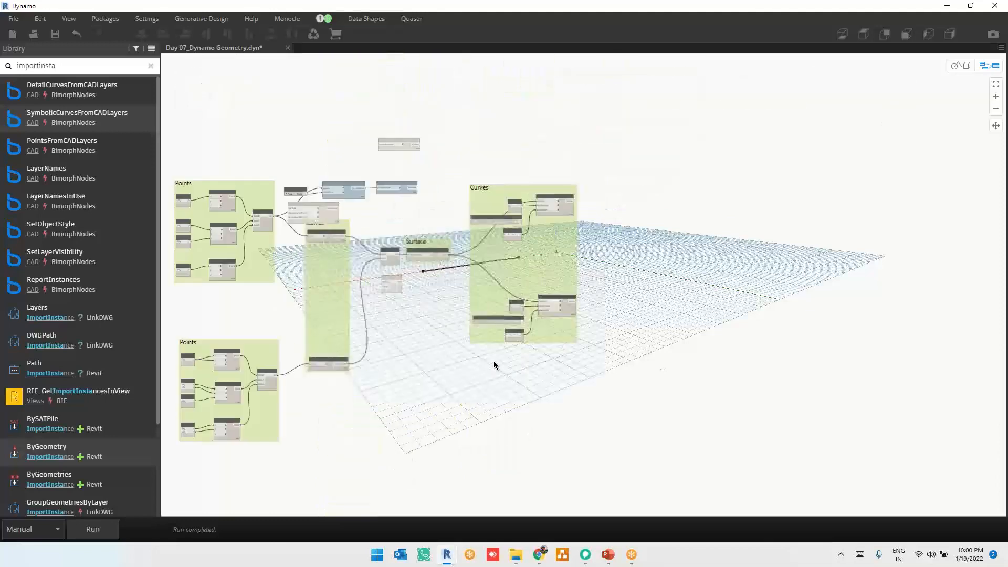
click(93, 529)
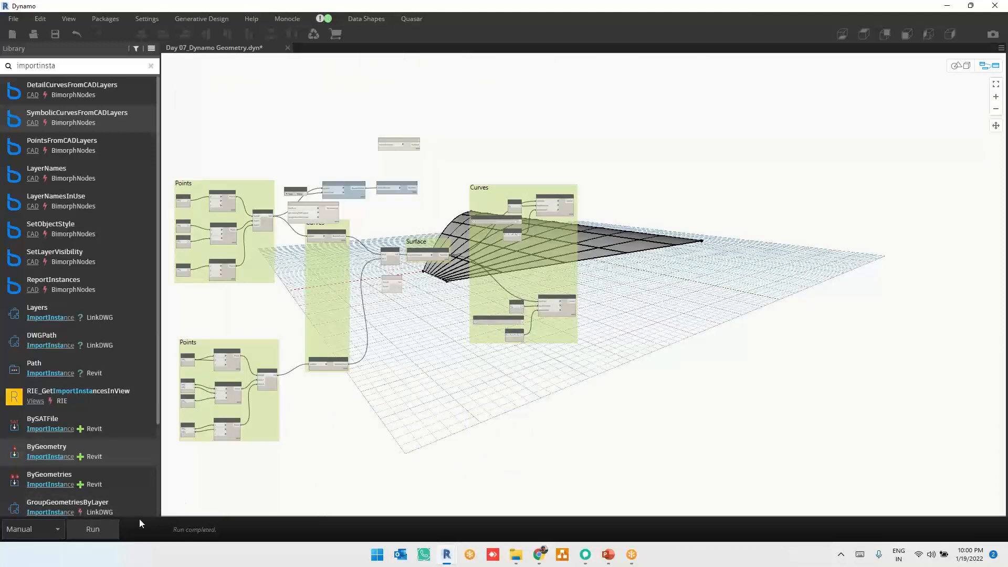
click(47, 529)
click(42, 487)
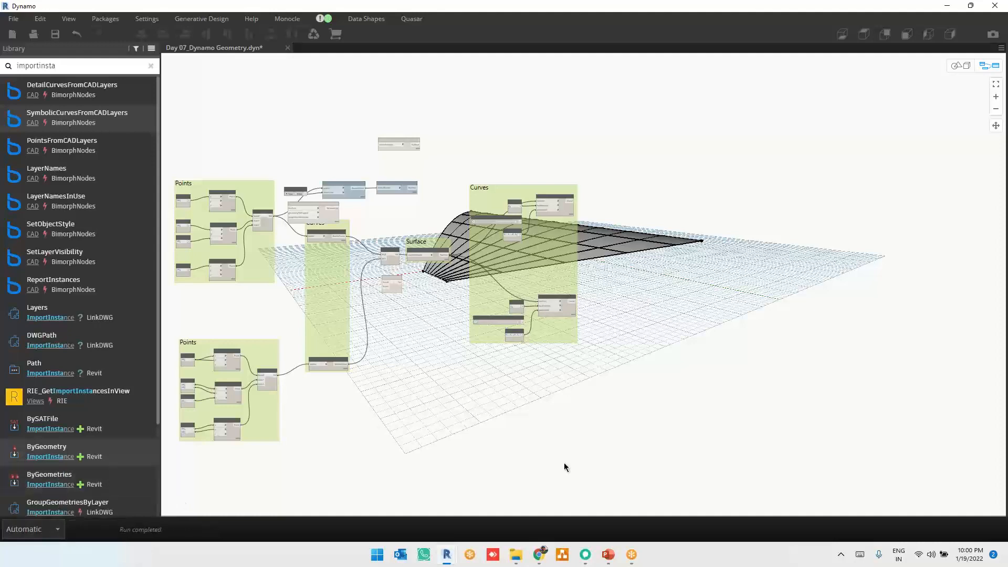
Try freezing the uppermost code block in the copied network's upper Points group
middle_drag(499, 255, 840, 476)
middle_drag(533, 419, 547, 149)
scroll(555, 114, up, 3)
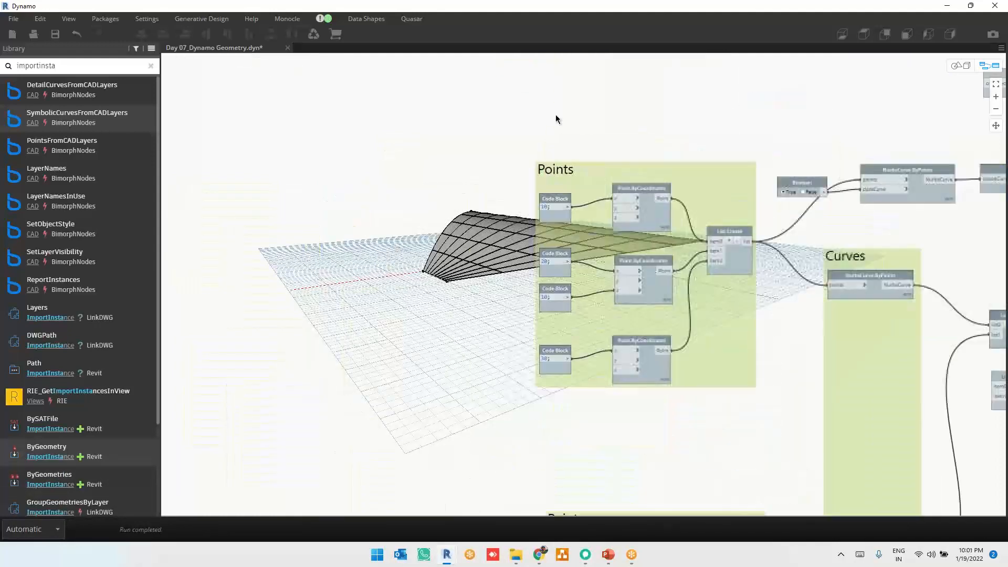
right_click(561, 219)
click(588, 273)
scroll(372, 156, down, 6)
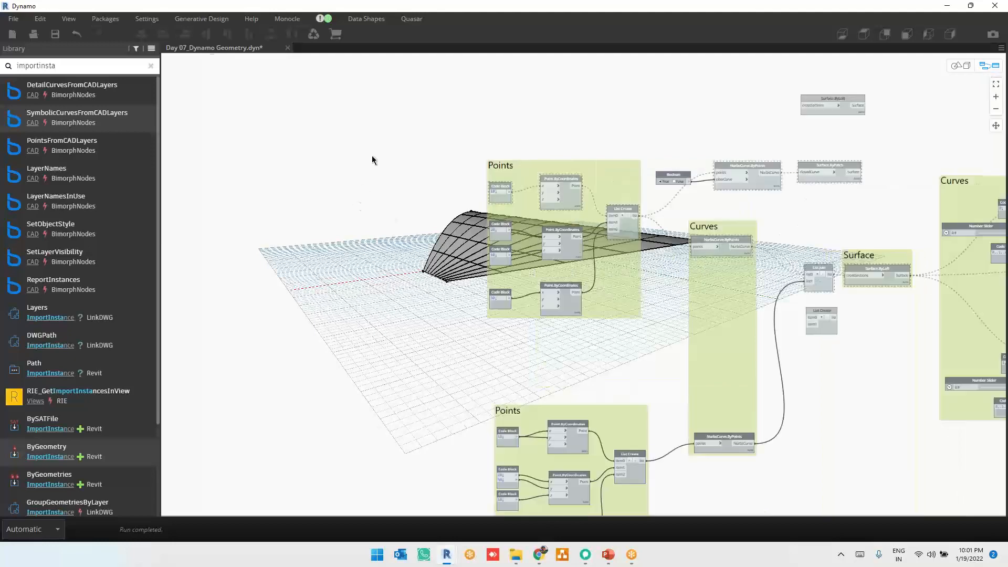
Examine the lofted surface and its isoline curves in the 3D geometry view
scroll(584, 358, up, 6)
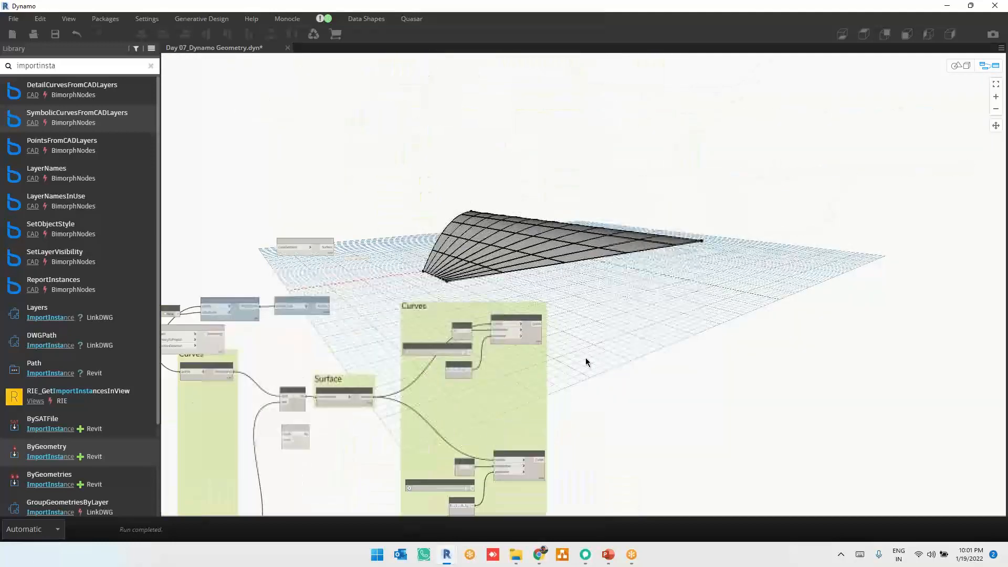
key(ctrl+b)
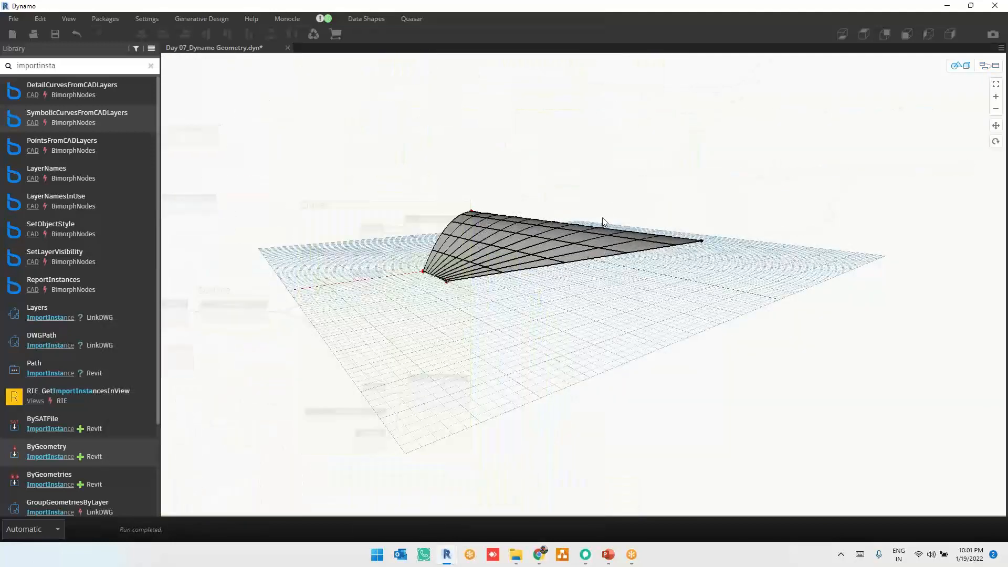
scroll(606, 212, up, 1)
scroll(606, 212, up, 3)
scroll(692, 217, down, 3)
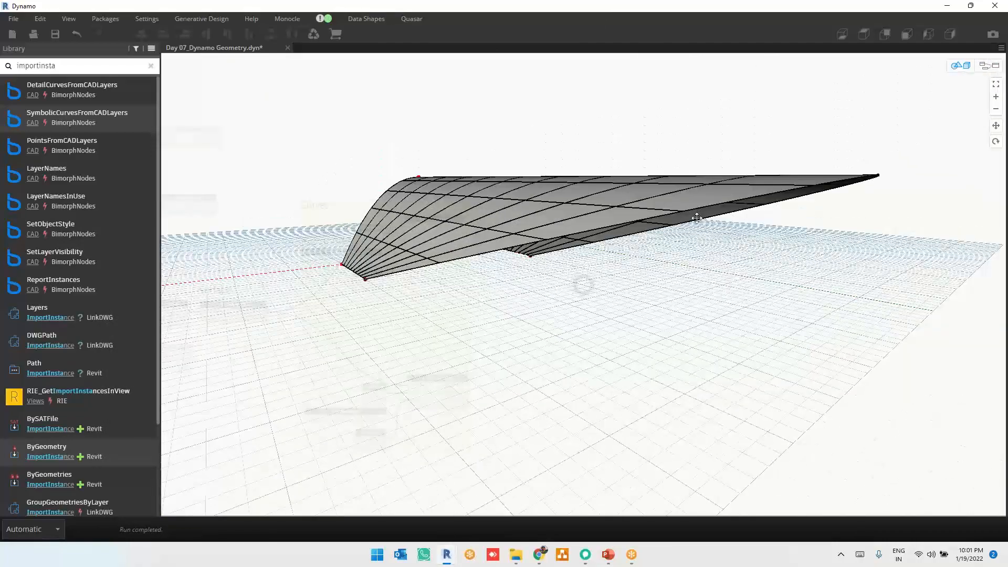
right_drag(690, 225, 663, 216)
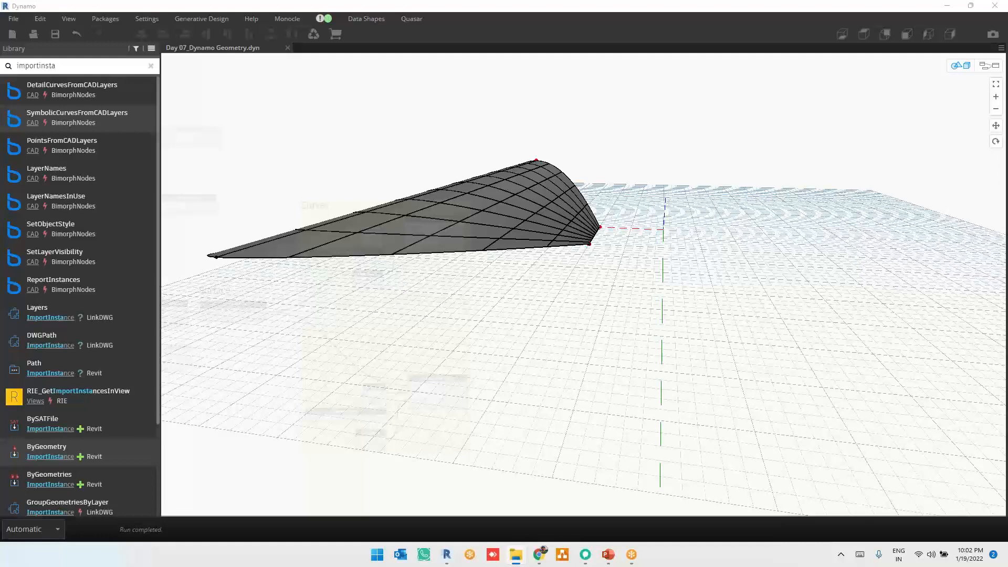
Close the current graph and open ProjectOnto.dyn
click(597, 342)
click(287, 47)
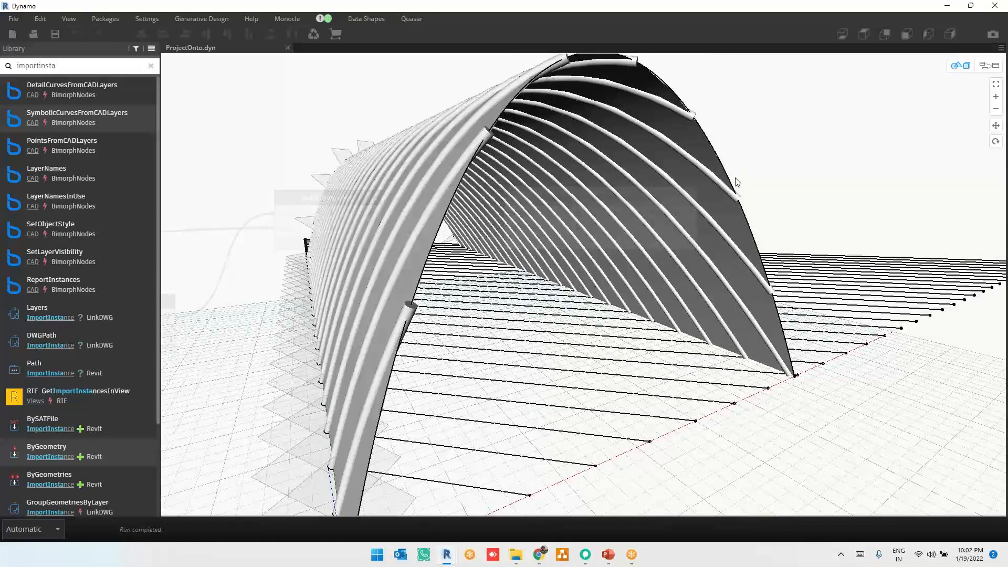
scroll(544, 219, down, 10)
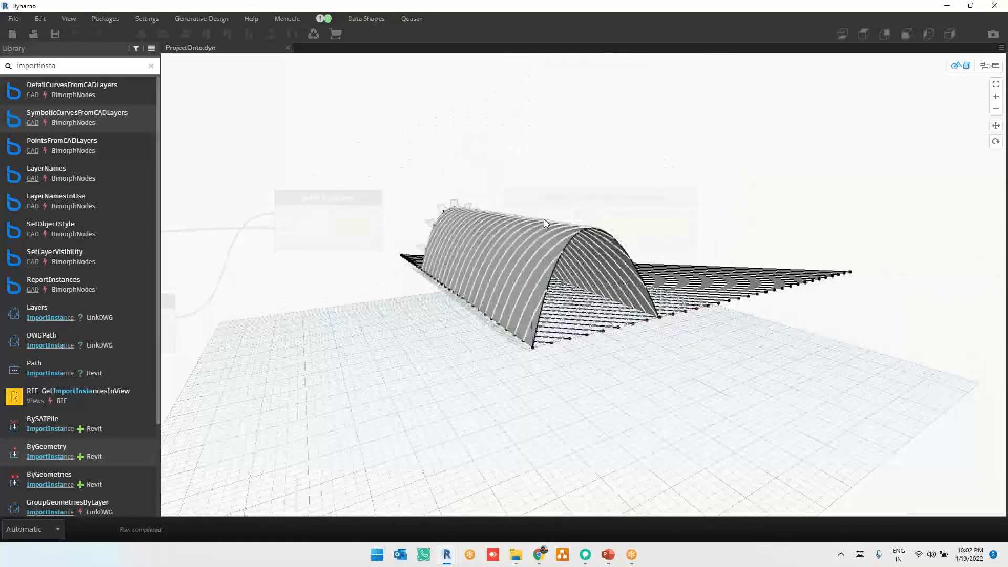
right_drag(549, 260, 453, 285)
Trace the node network back from Solid.BySweep through Curve.Project to the Point.ByCoordinates inputs
key(ctrl+b)
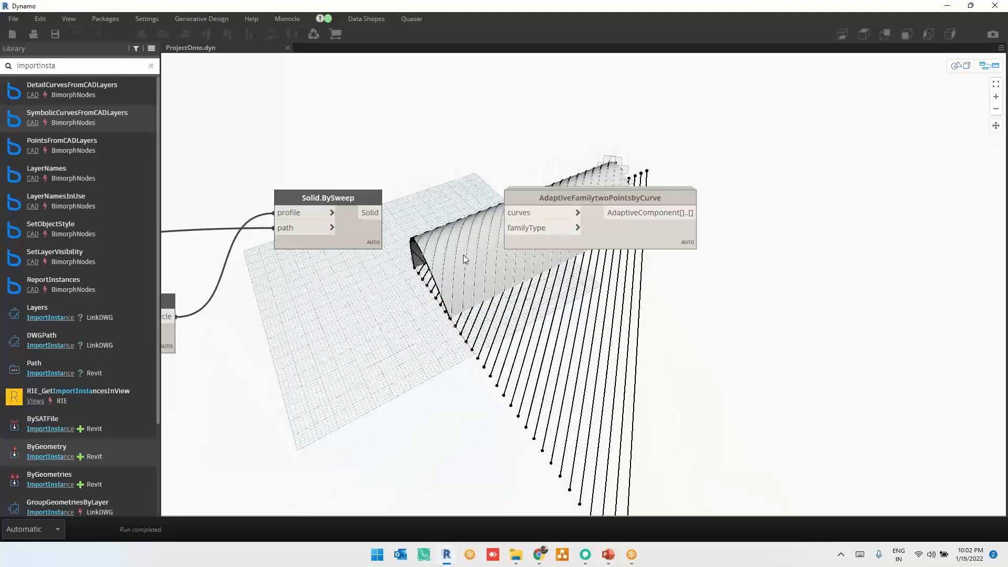
right_click(679, 333)
scroll(822, 278, down, 2)
click(822, 278)
middle_drag(329, 373, 874, 374)
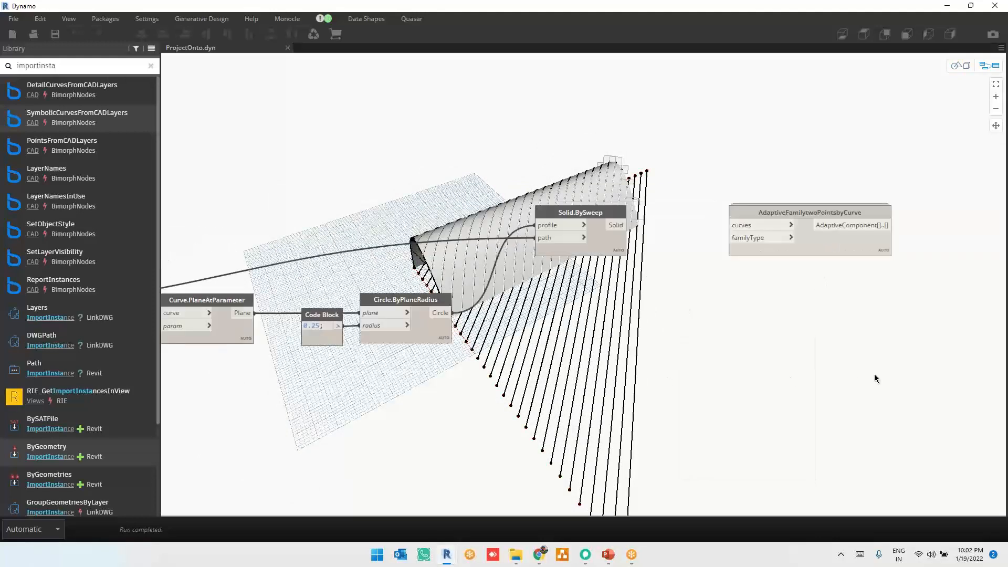
middle_drag(440, 376, 836, 371)
middle_drag(491, 382, 926, 370)
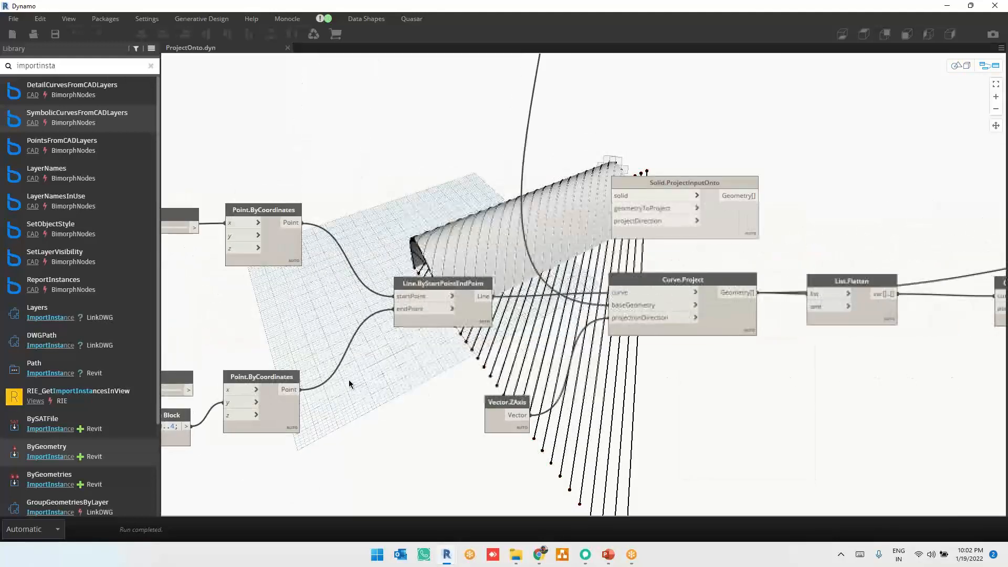
middle_drag(349, 383, 859, 376)
scroll(562, 241, up, 6)
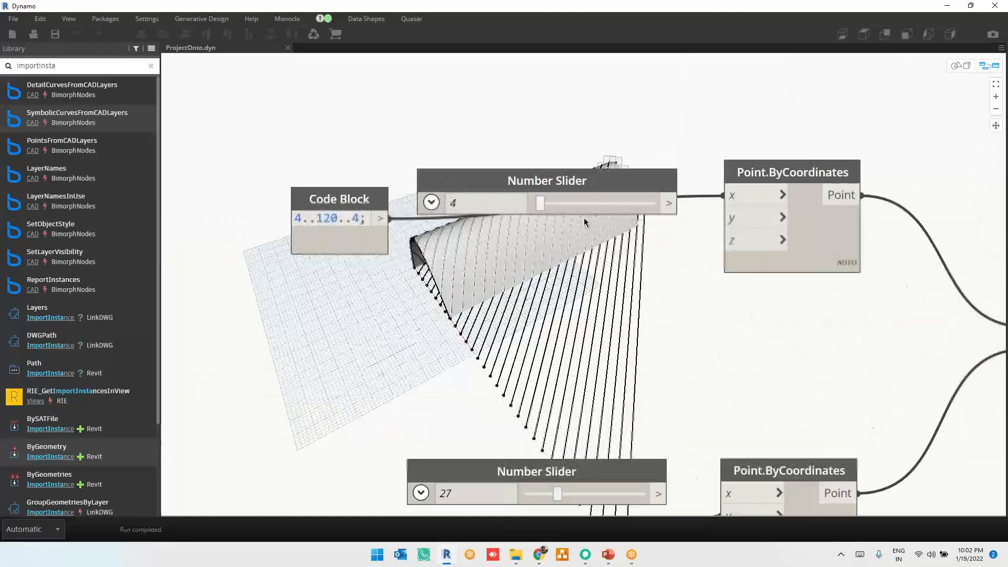
Move the upper Number Slider off its code block and place both nodes closer to the upper Point.ByCoordinates node
drag(532, 181, 225, 134)
scroll(352, 84, down, 3)
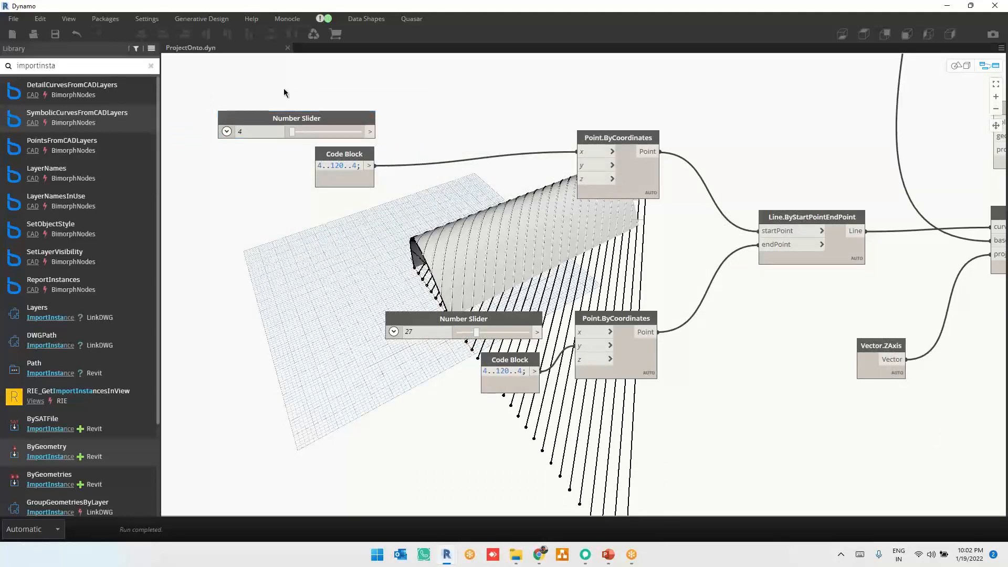
drag(205, 102, 492, 180)
click(755, 344)
middle_drag(755, 345, 627, 348)
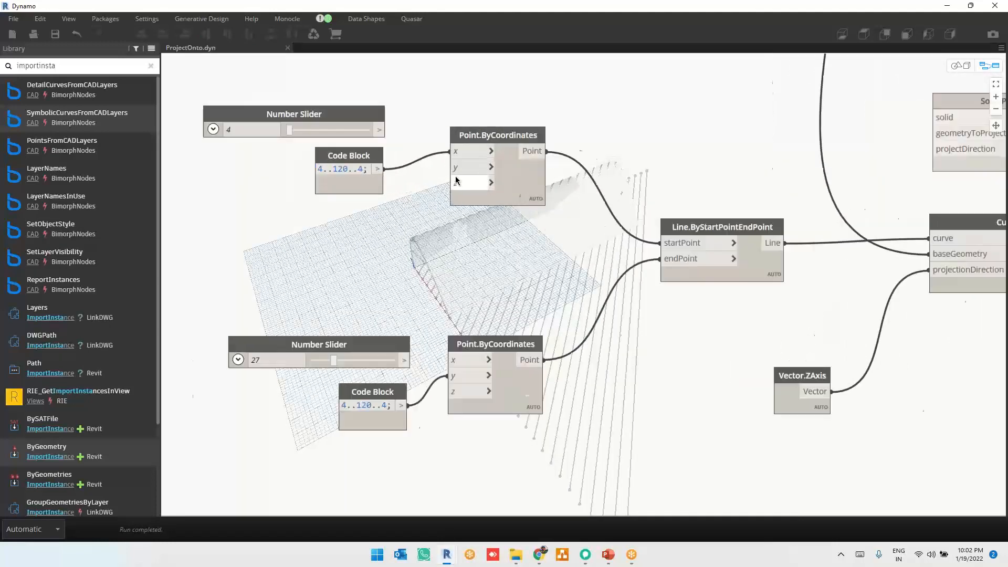
Inspect the points generated by the upper and lower Point.ByCoordinates nodes in the background preview
scroll(457, 178, up, 3)
click(539, 184)
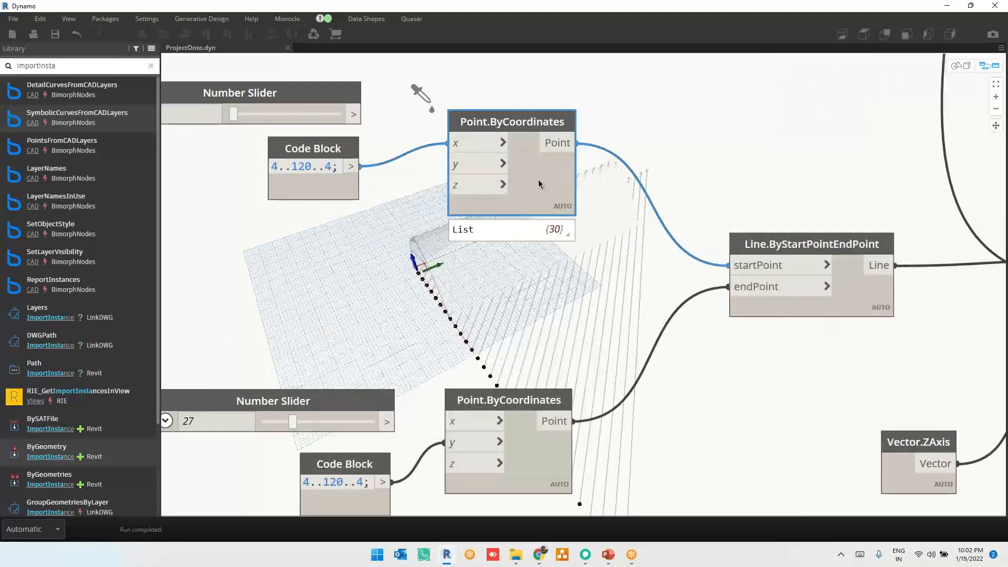
middle_drag(712, 450, 681, 393)
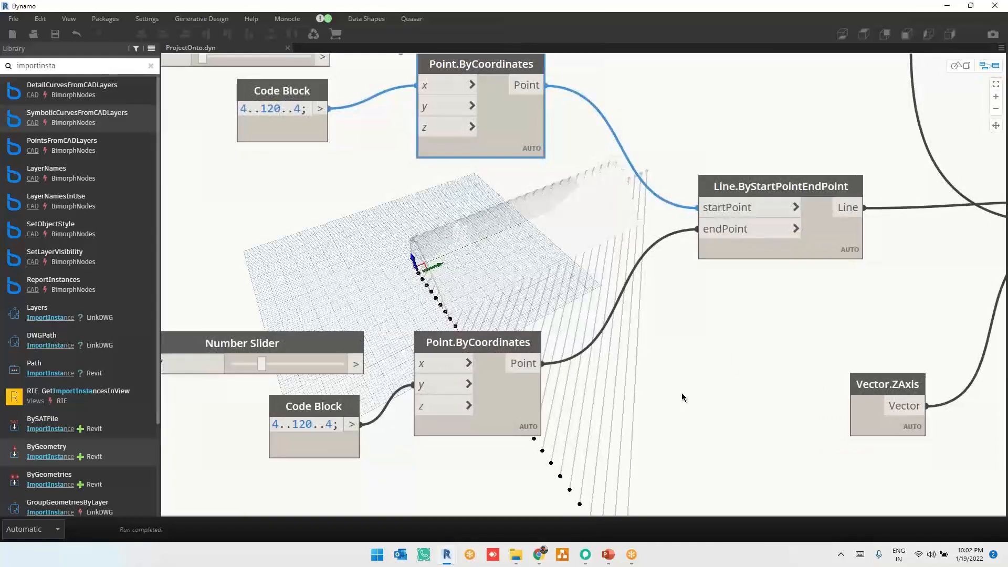
key(ctrl+b)
right_drag(693, 417, 647, 373)
key(ctrl+b)
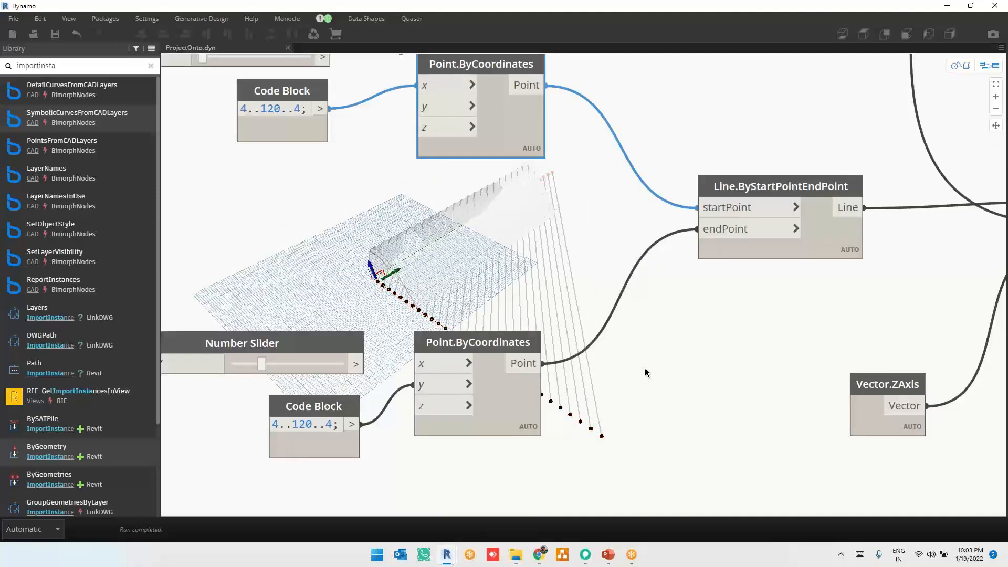
middle_drag(677, 366, 655, 464)
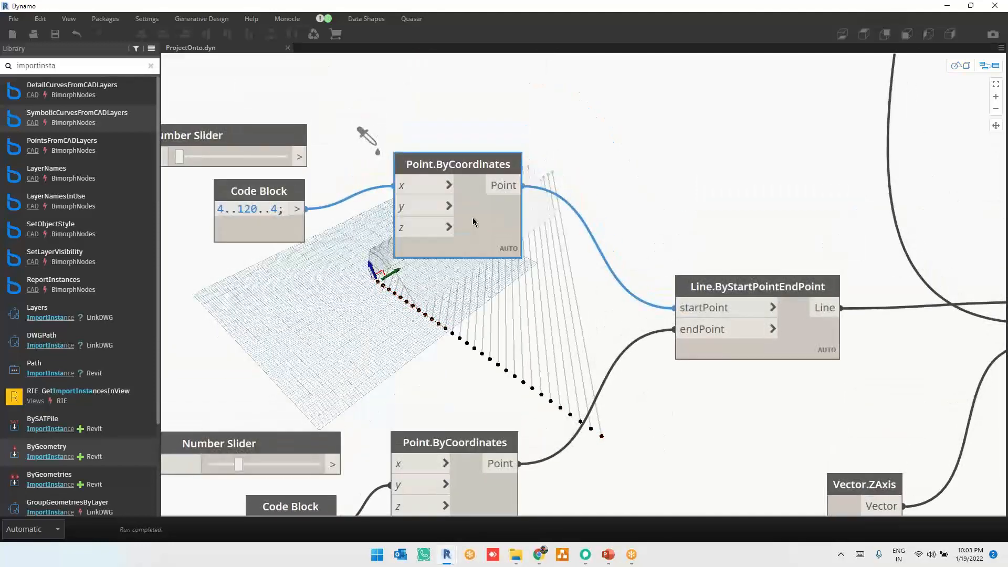
click(488, 464)
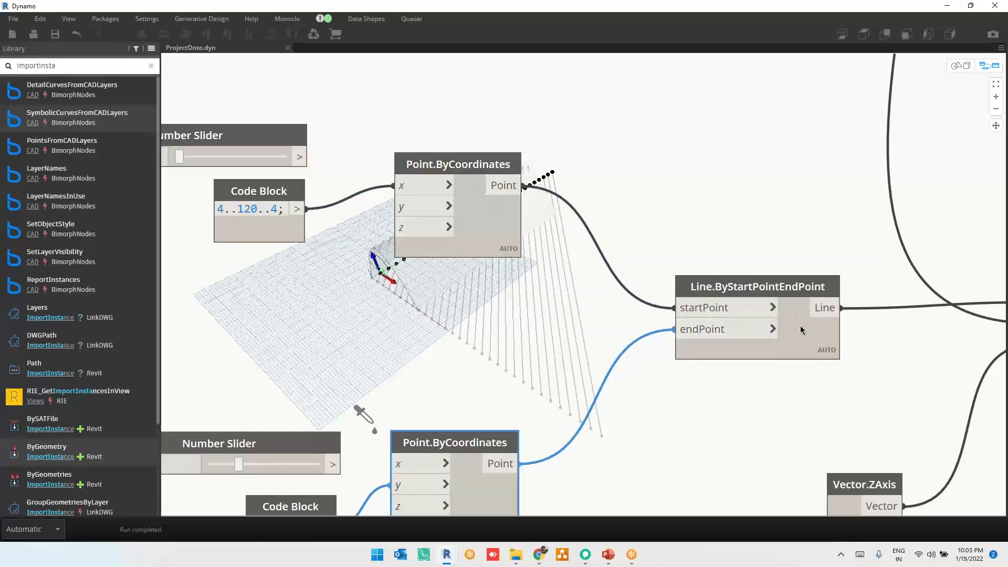
Inspect the lines from Line.ByStartPointEndPoint and the projected curves from Curve.Project in the background preview
middle_drag(680, 219, 606, 313)
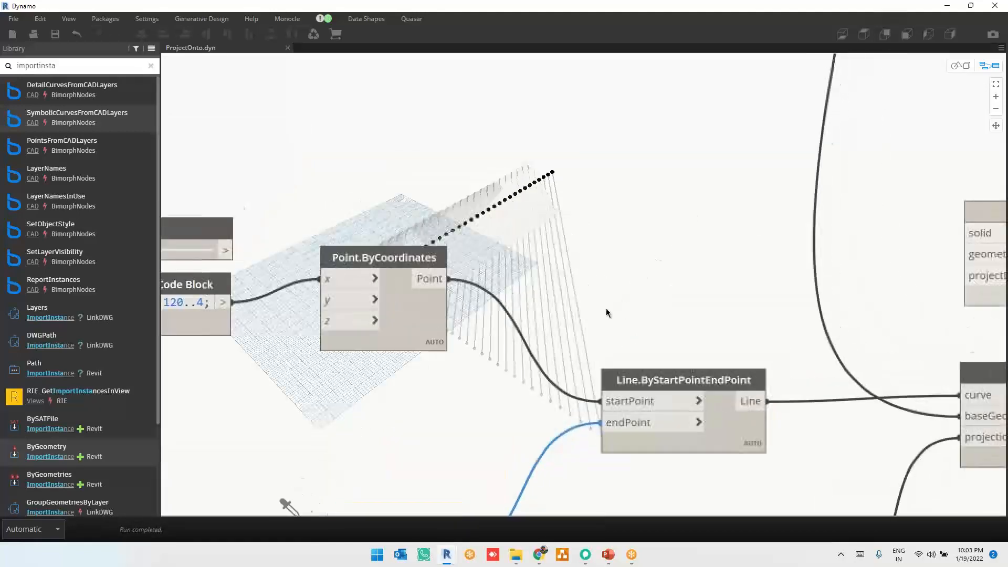
click(697, 461)
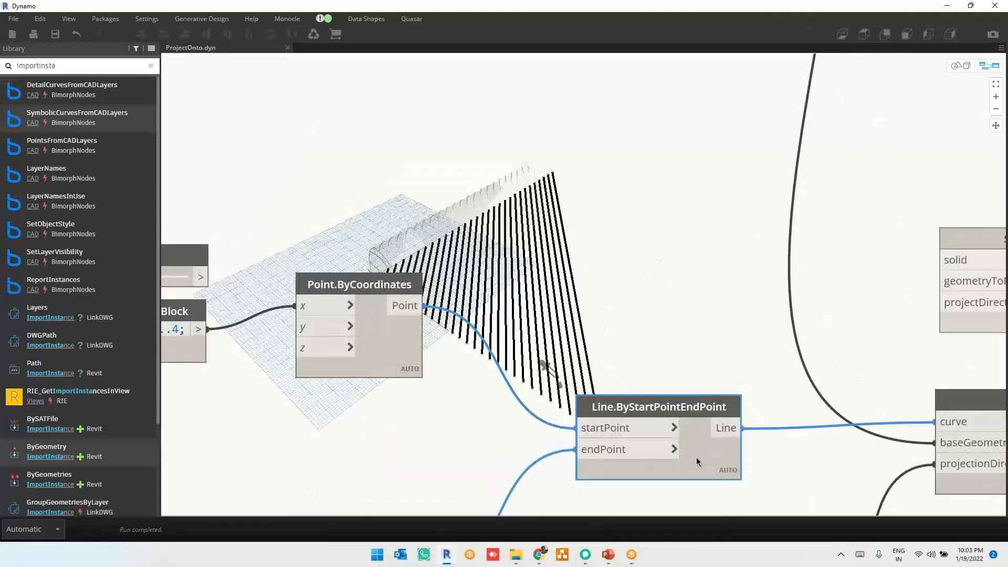
middle_drag(556, 221, 554, 276)
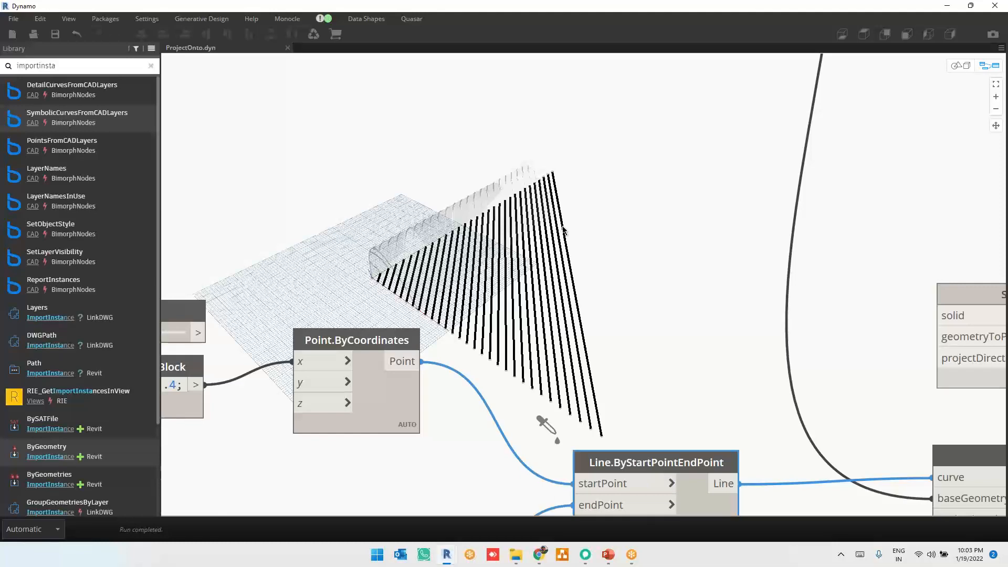
scroll(563, 194, down, 2)
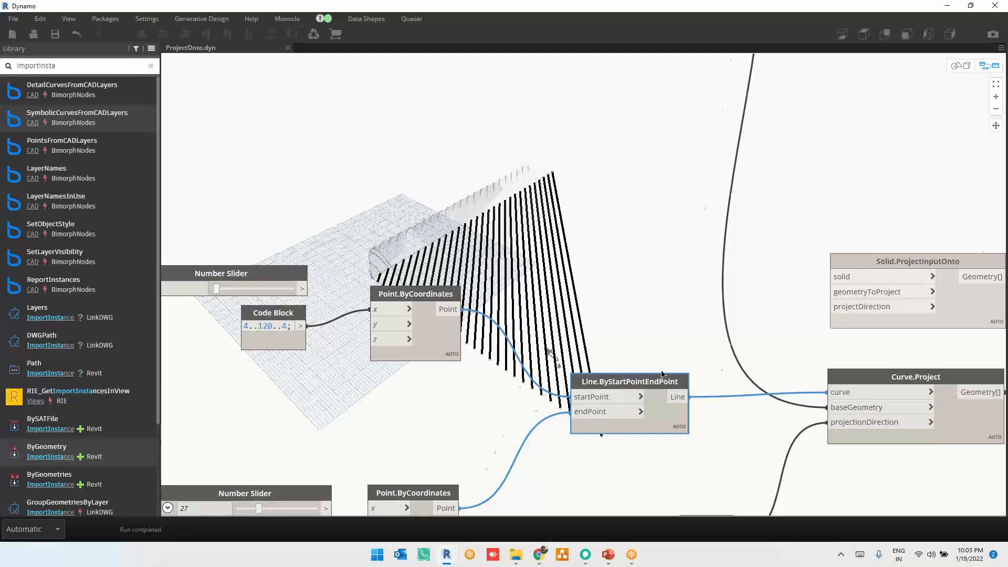
middle_drag(663, 375, 556, 314)
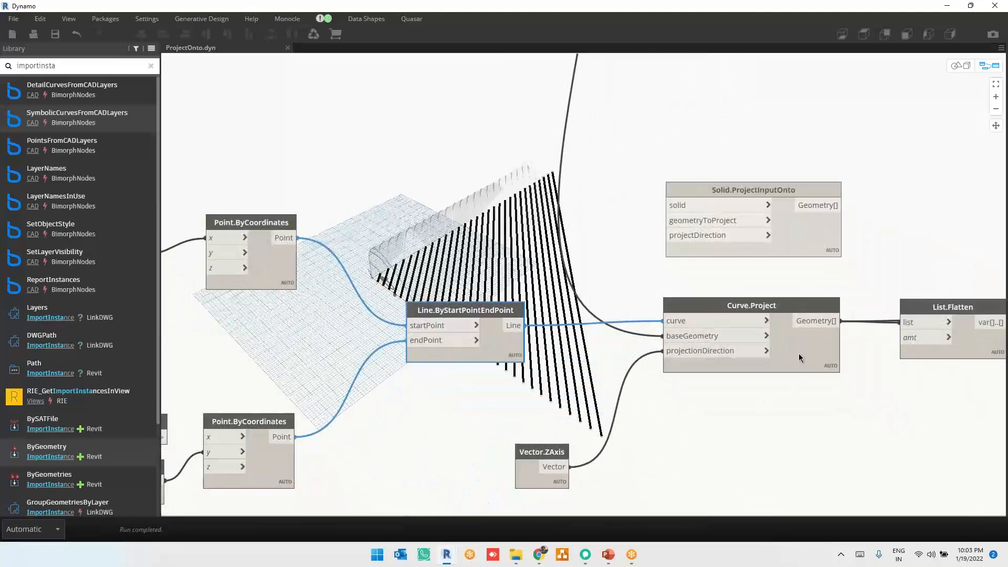
click(799, 354)
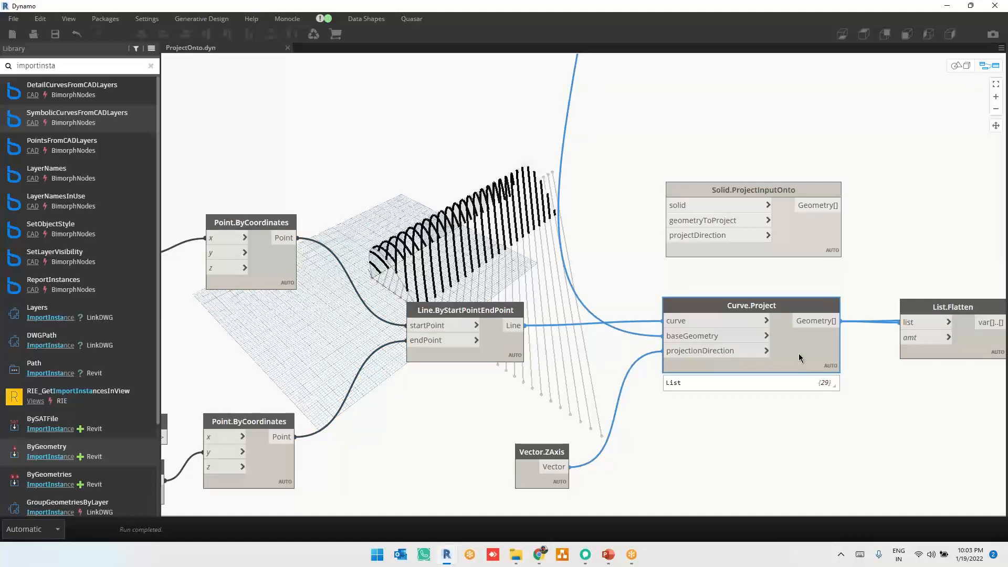
Trace the base geometry of Curve.Project back to the Curve.Extrude node and inspect its surface in the background preview
click(492, 347)
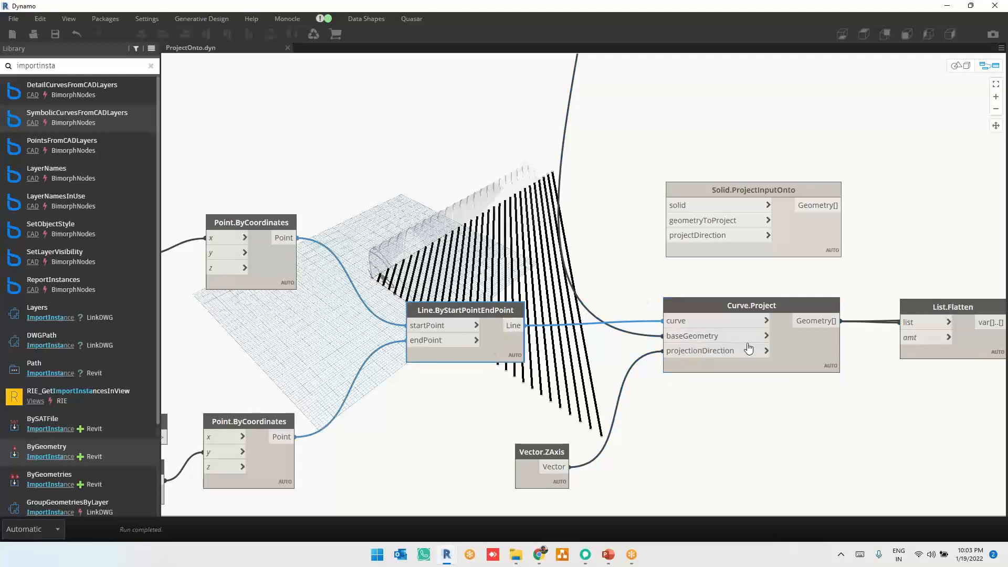
click(772, 348)
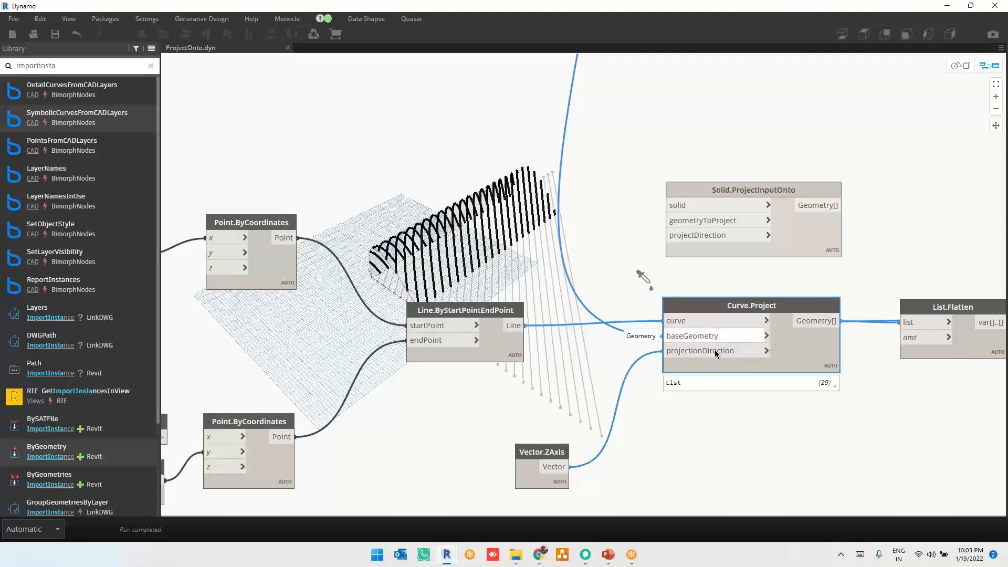
scroll(730, 449, down, 6)
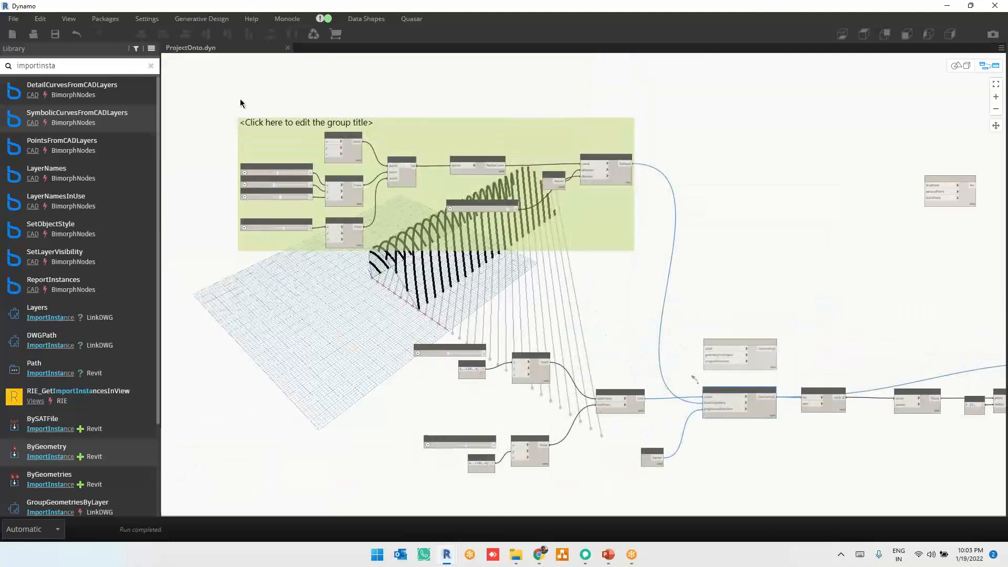
scroll(241, 99, up, 4)
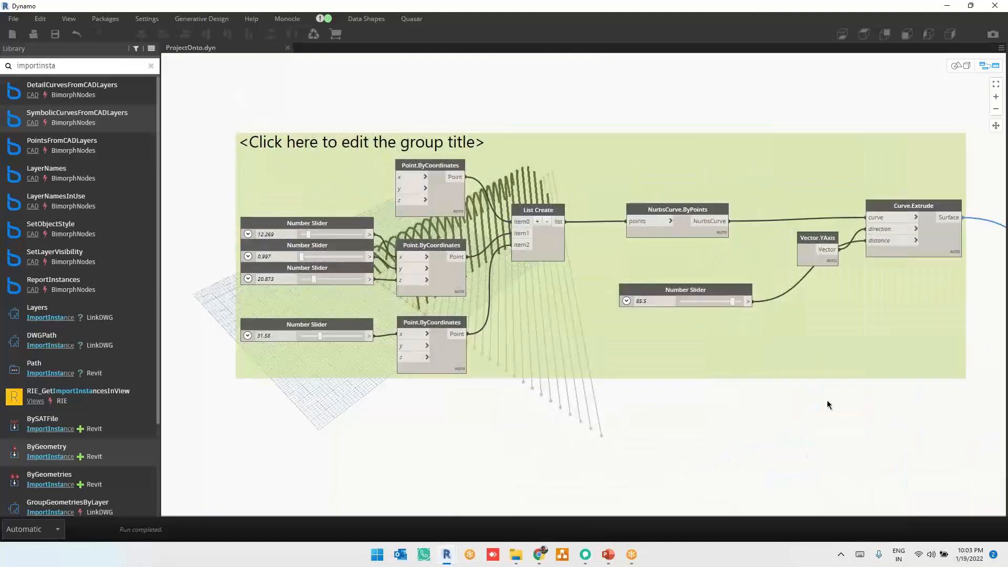
middle_drag(827, 408, 690, 498)
click(802, 327)
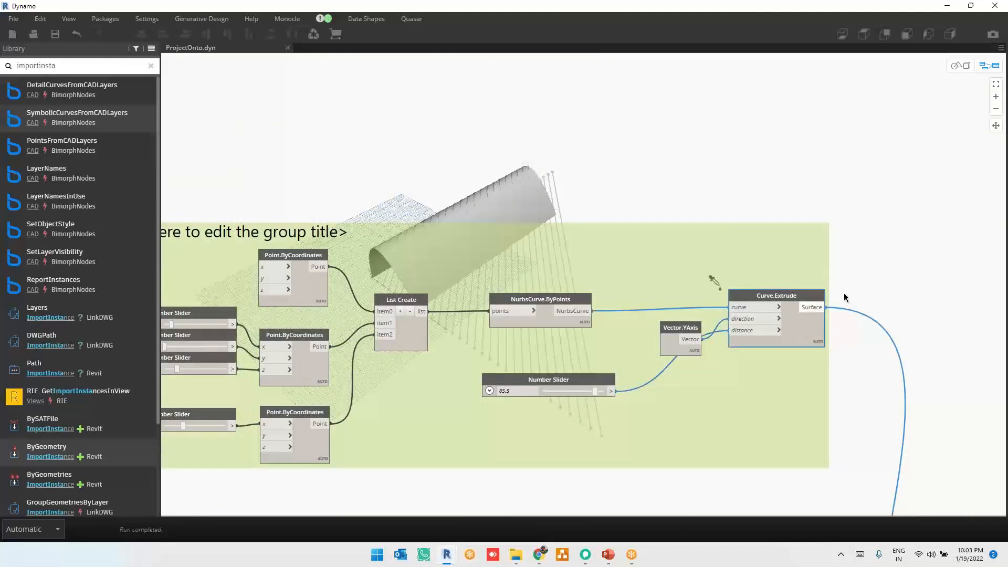
Inspect the points generated by the three Point.ByCoordinates nodes in the vault group
click(315, 294)
middle_drag(422, 143, 522, 262)
scroll(387, 289, down, 1)
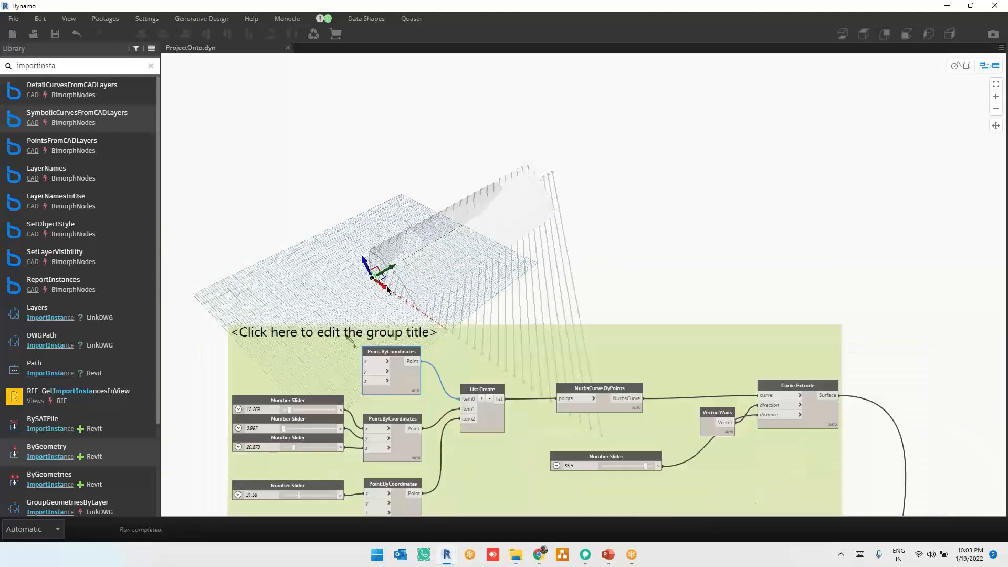
click(403, 446)
click(404, 508)
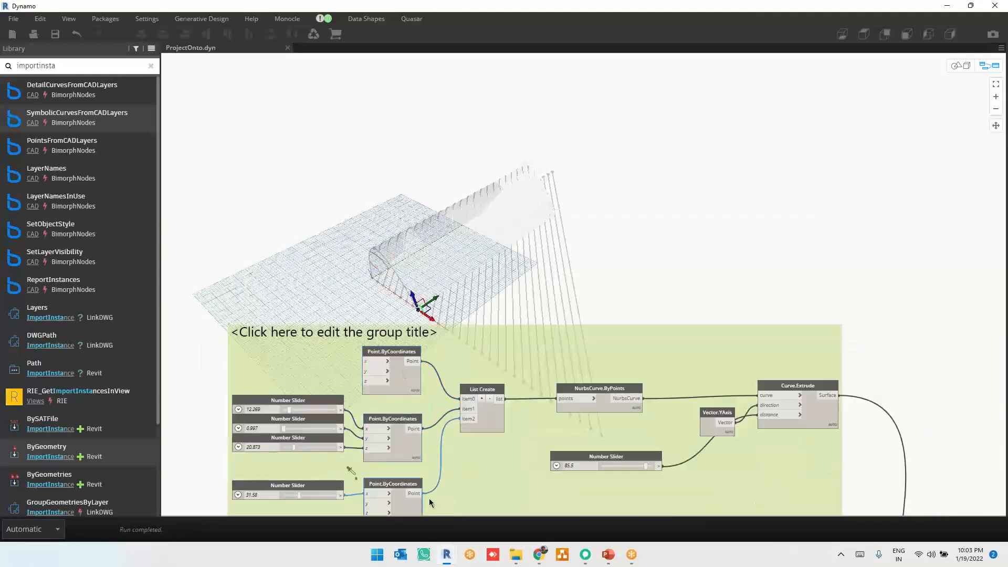
Move the List Create node slightly lower and inspect the NurbsCurve.ByPoints arc and the Curve.Extrude surface
click(489, 423)
drag(489, 423, 486, 445)
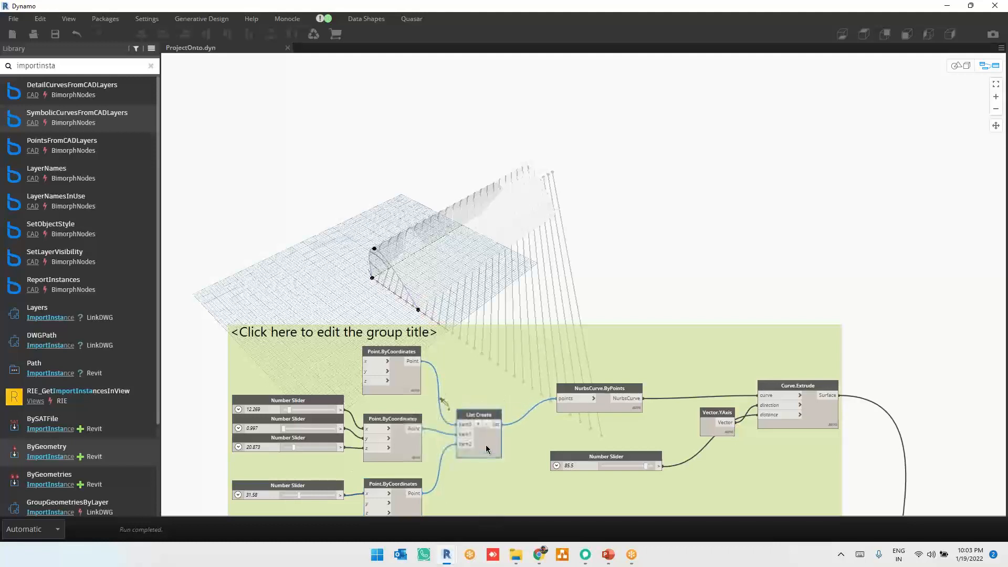
click(598, 403)
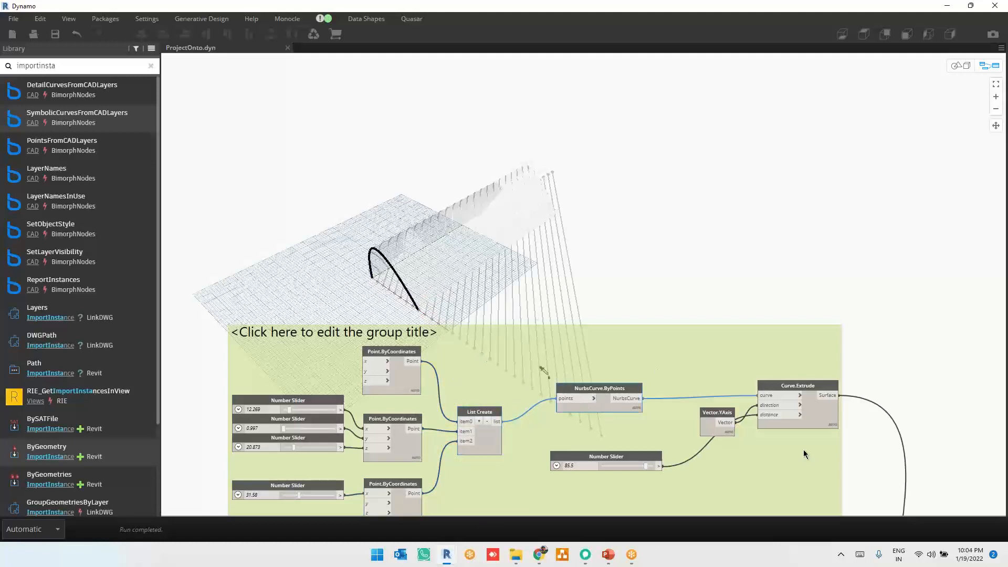
click(822, 417)
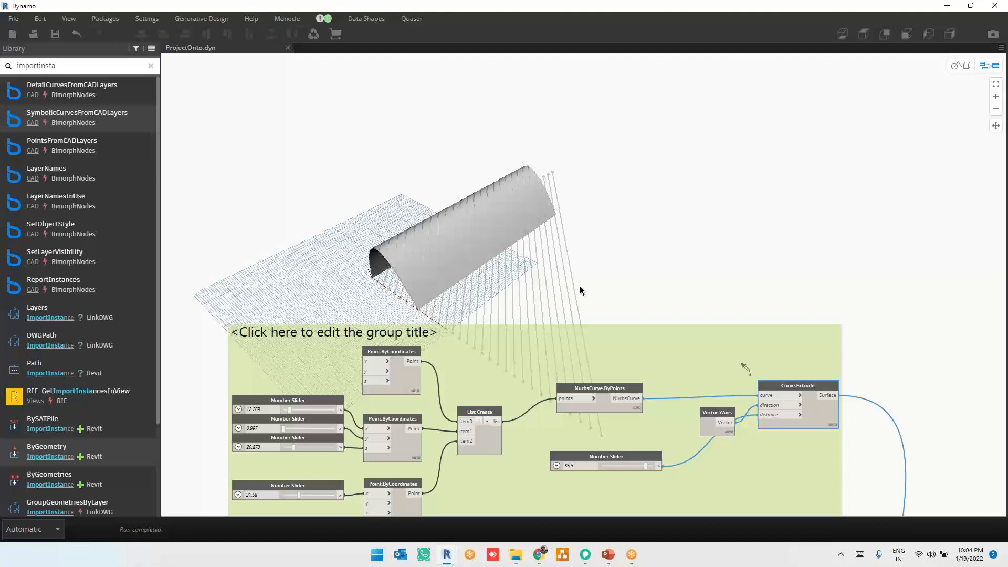
drag(736, 432, 724, 418)
click(820, 415)
Follow the surface wire back to Curve.Project and place the Vector.ZAxis node closer to its projectionDirection input
middle_drag(900, 427, 789, 363)
middle_drag(852, 425, 607, 194)
middle_drag(650, 511, 635, 427)
scroll(635, 426, up, 5)
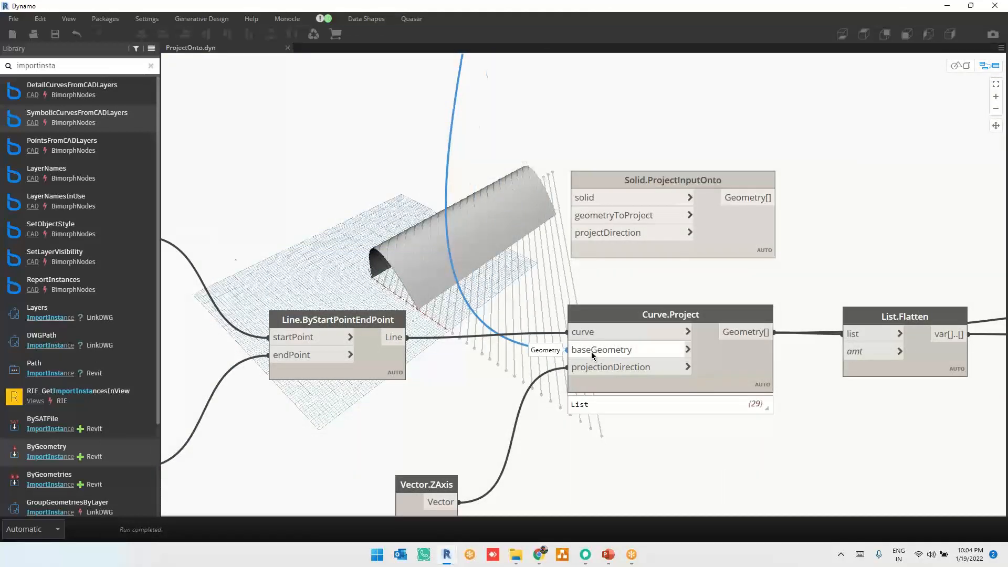
click(591, 352)
scroll(591, 357, down, 2)
middle_drag(588, 461, 589, 435)
scroll(588, 435, up, 1)
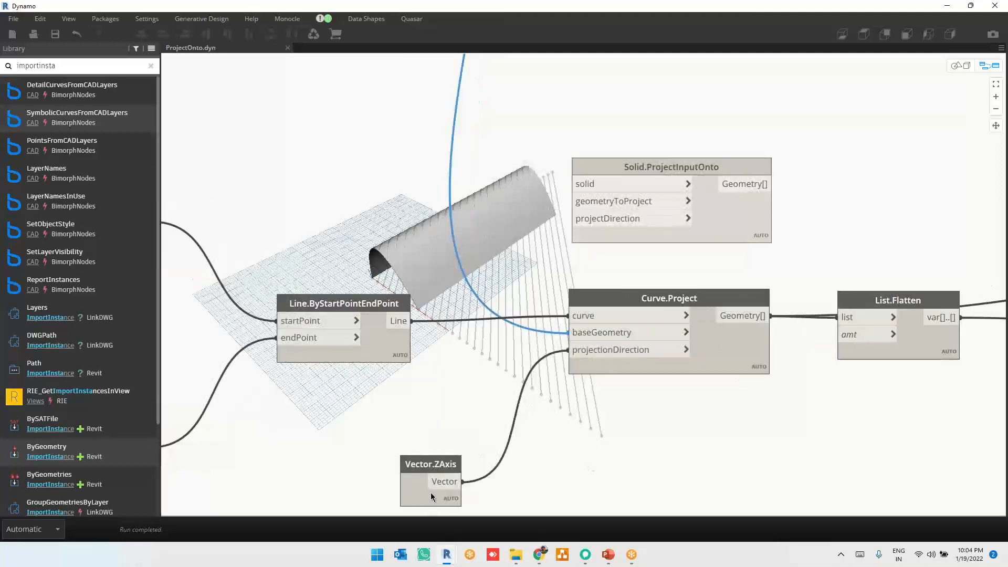
drag(431, 496, 478, 462)
click(597, 429)
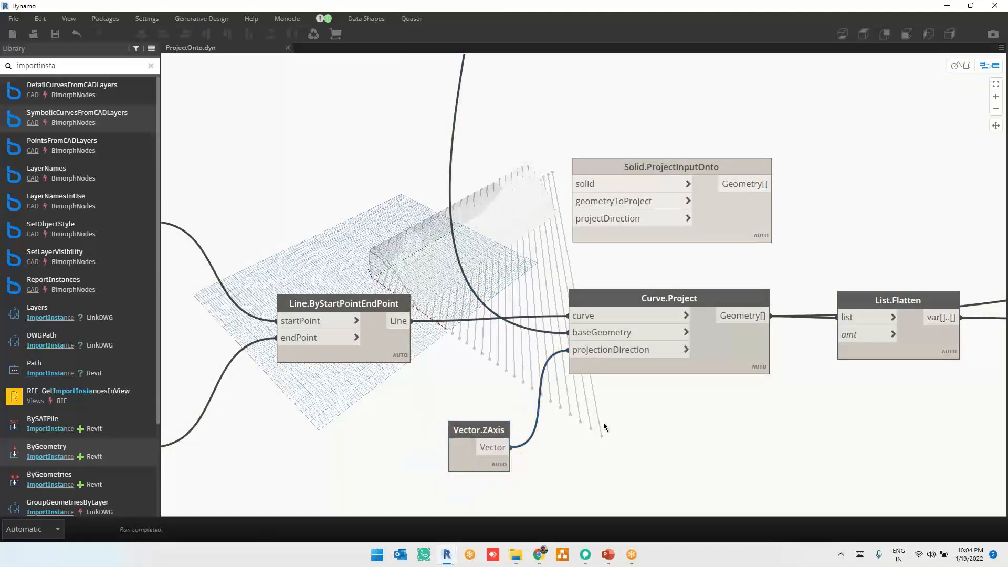
Examine the vault and the ground lines beneath it in the 3D preview, from above and in perspective
key(ctrl+b)
scroll(496, 418, up, 5)
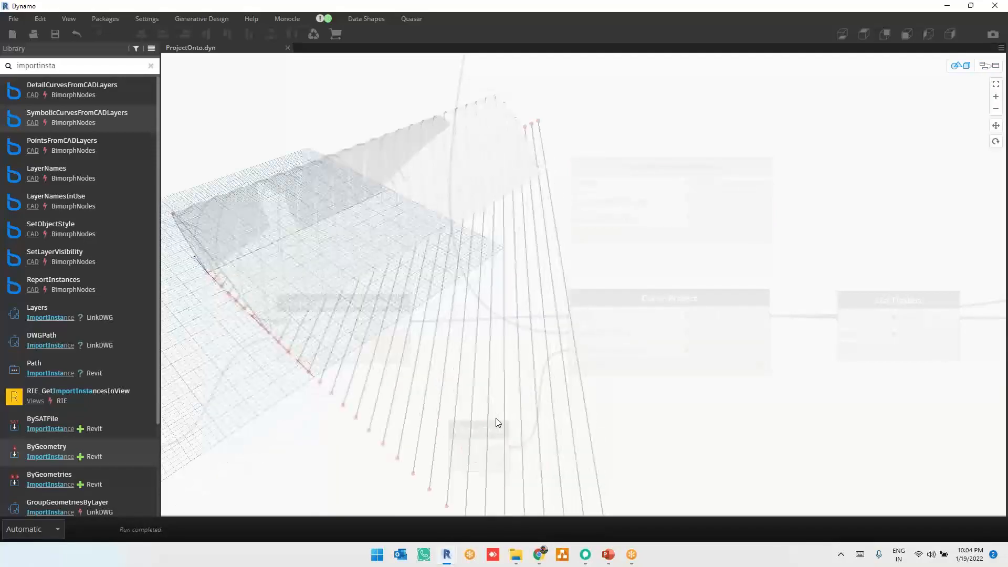
middle_drag(386, 356, 464, 367)
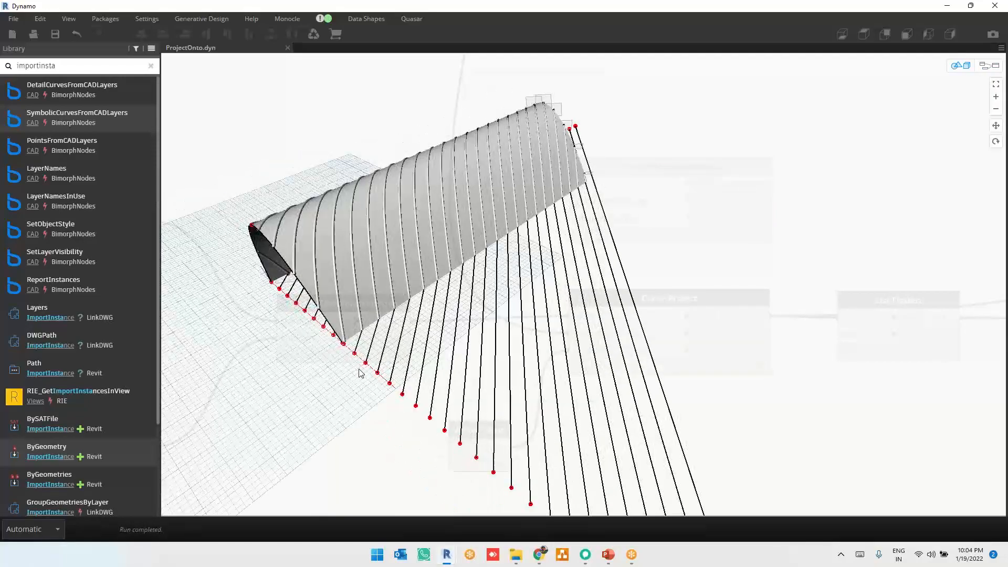
right_drag(359, 373, 399, 412)
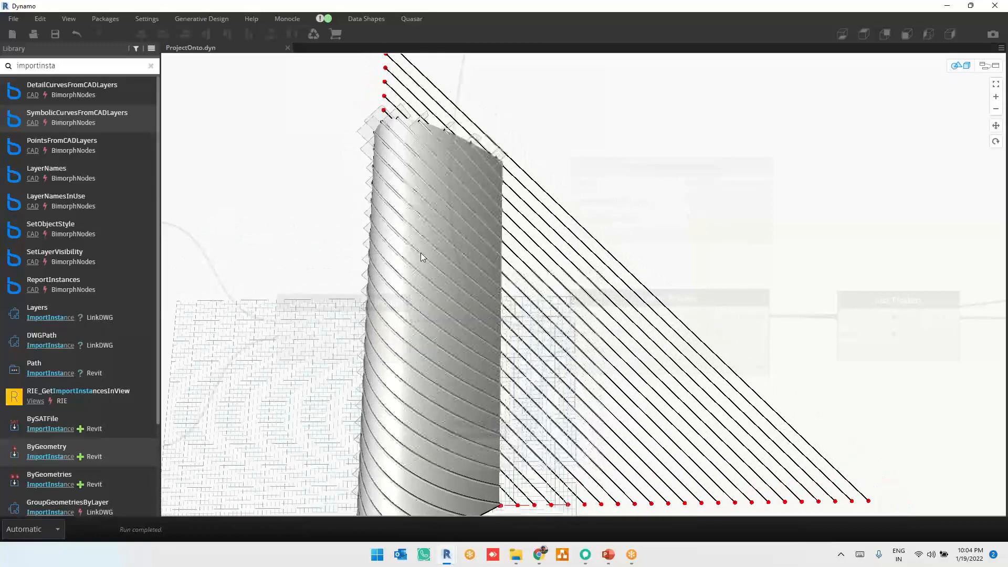
scroll(423, 257, down, 3)
right_drag(430, 271, 409, 226)
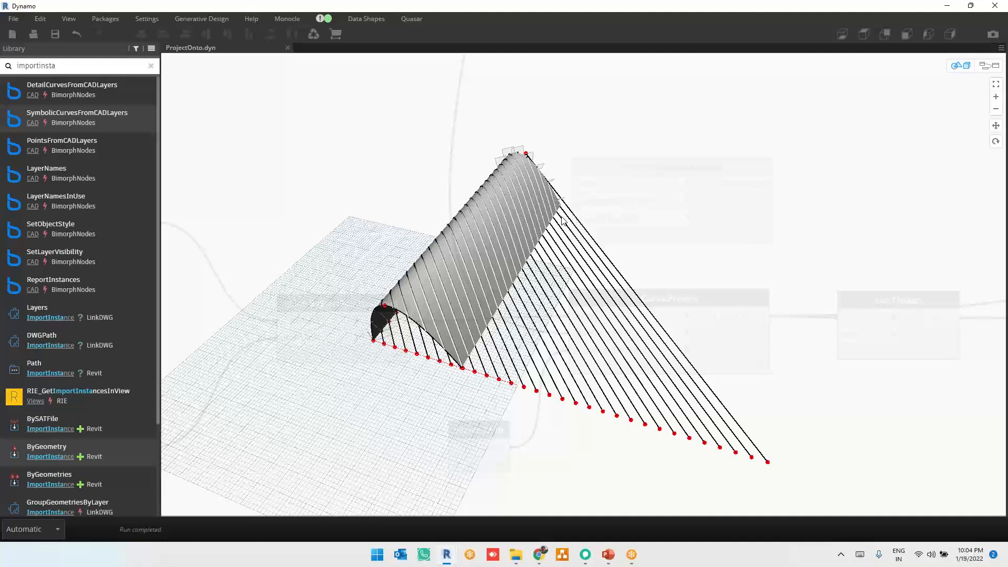
key(ctrl+b)
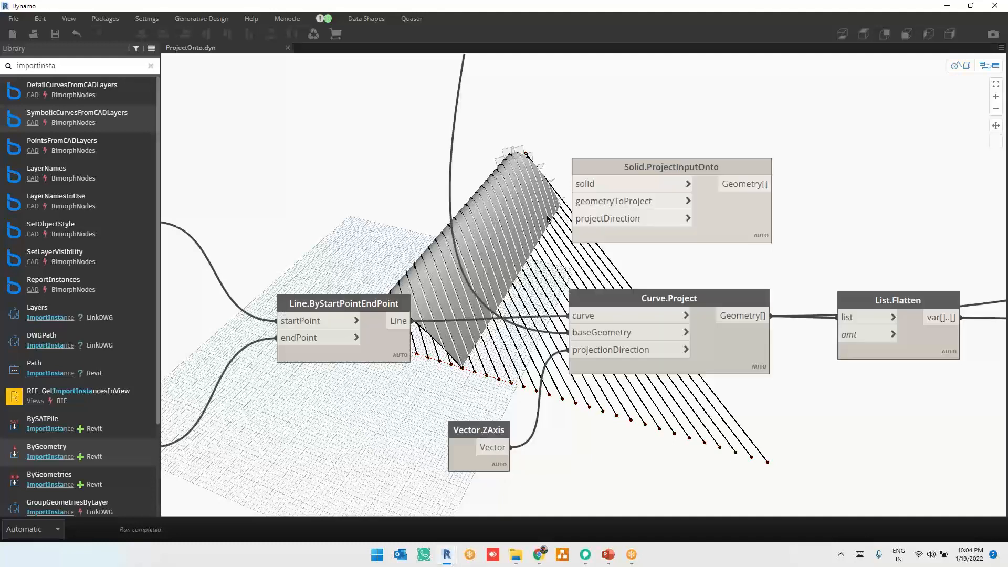
Highlight the Curve.Project result and examine from above how the projected curves line up with the ground lines
click(722, 360)
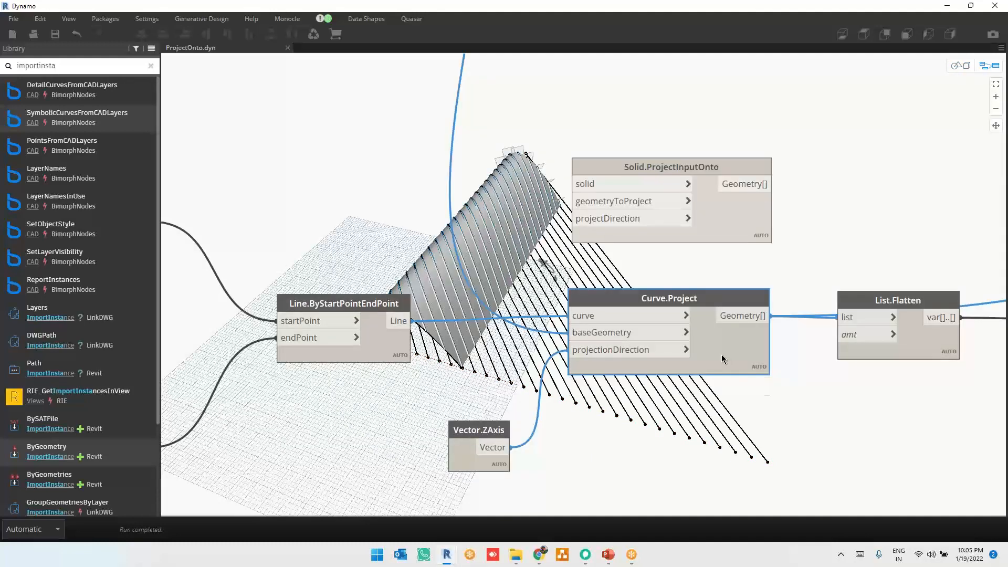
mouse_move(721, 354)
key(ctrl+b)
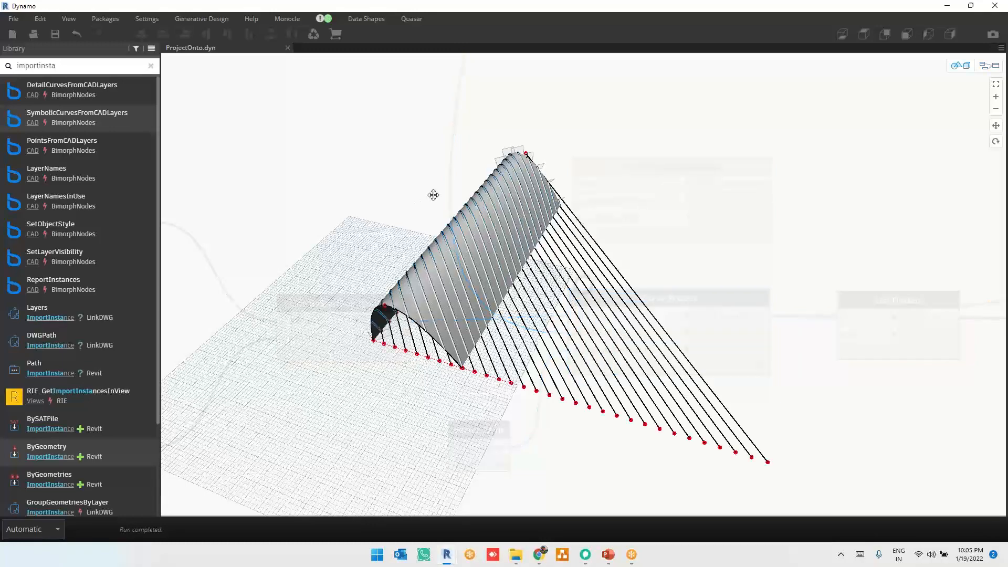
right_drag(433, 195, 625, 265)
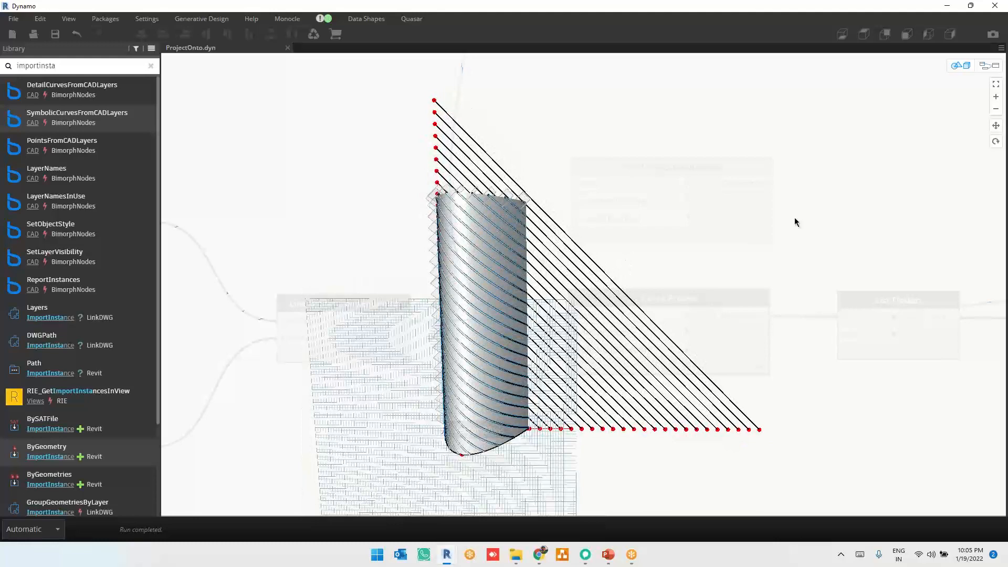
key(ctrl+b)
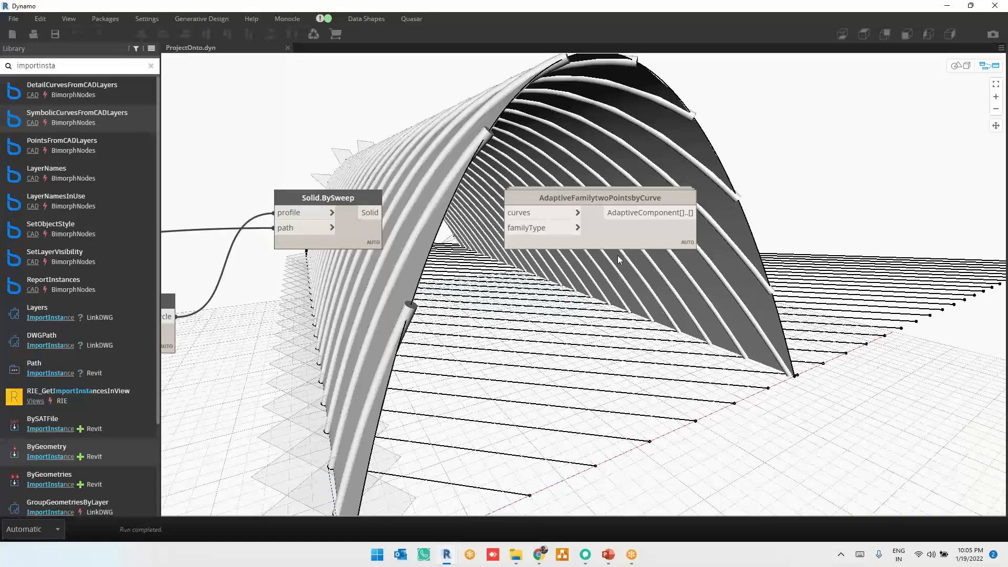
Delete the AdaptiveFamilytwoPointsbyCurve node beside Solid.BySweep
click(617, 235)
key(Delete)
View the swept vault from above in the 3D preview and place it clear of the node network
key(ctrl+b)
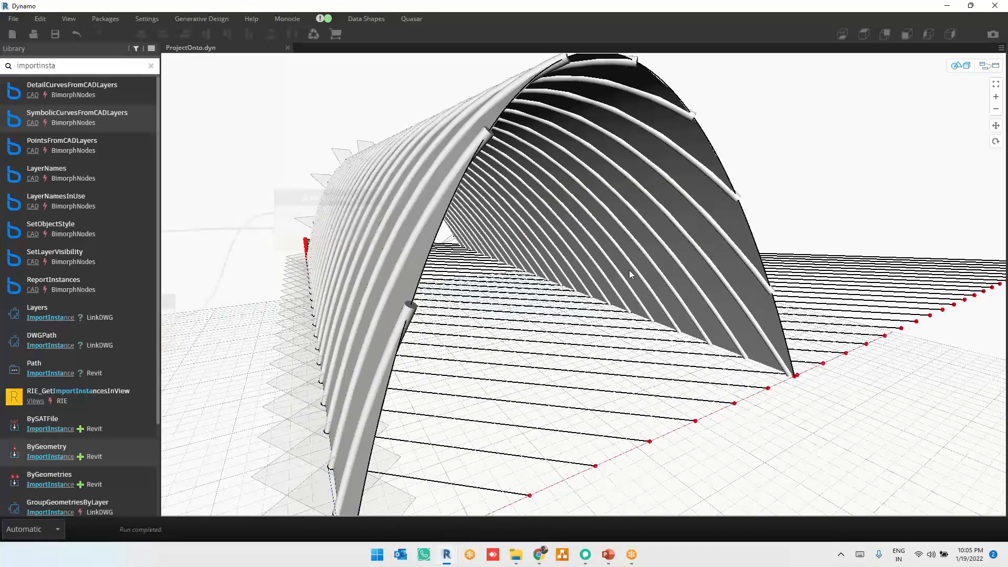
scroll(629, 269, down, 6)
right_drag(629, 270, 638, 321)
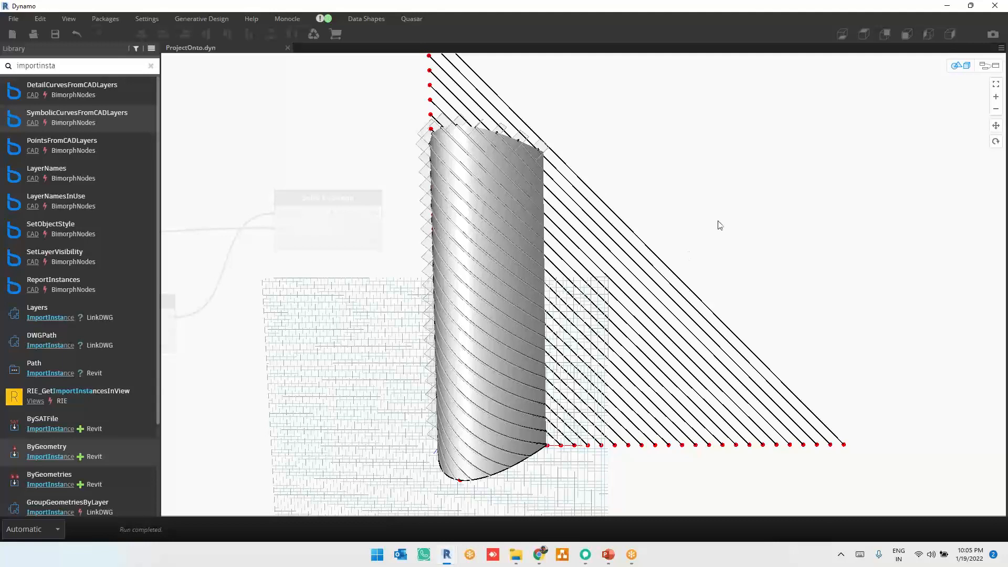
scroll(719, 223, down, 4)
middle_drag(499, 271, 727, 261)
key(ctrl+b)
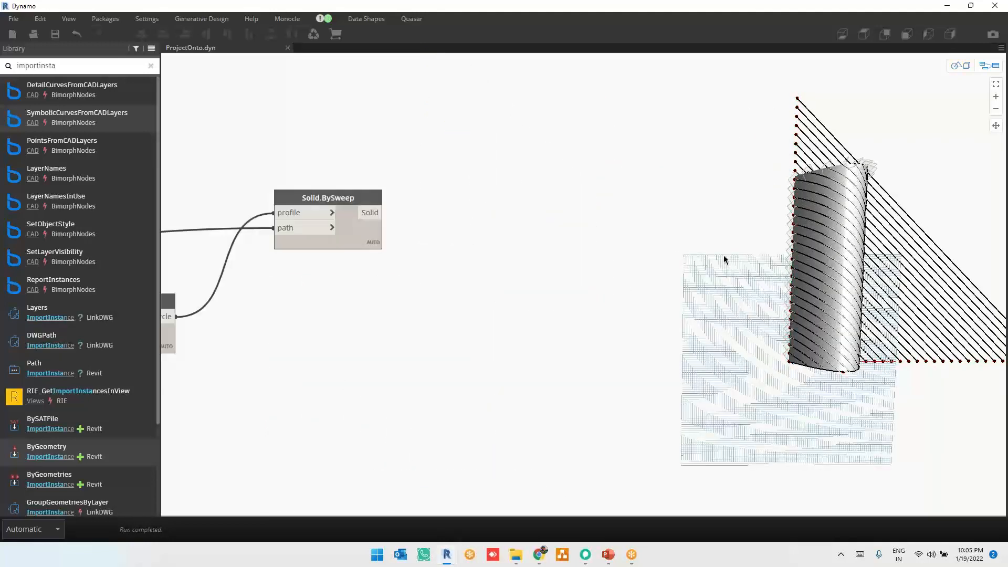
Review the graph from Solid.BySweep back through Curve.Project to the group of nodes that builds the vault surface
middle_drag(728, 271, 775, 265)
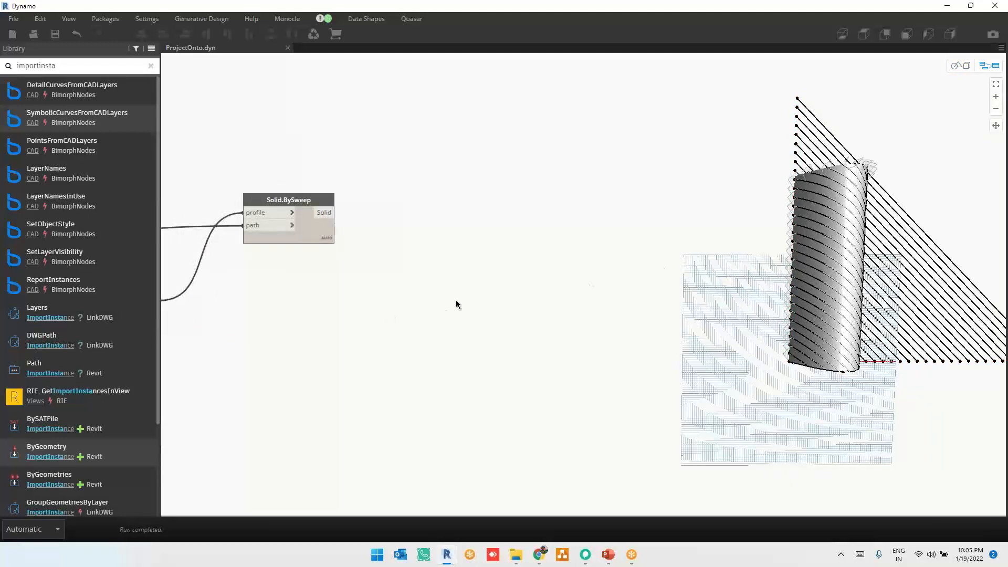
middle_drag(456, 303, 710, 259)
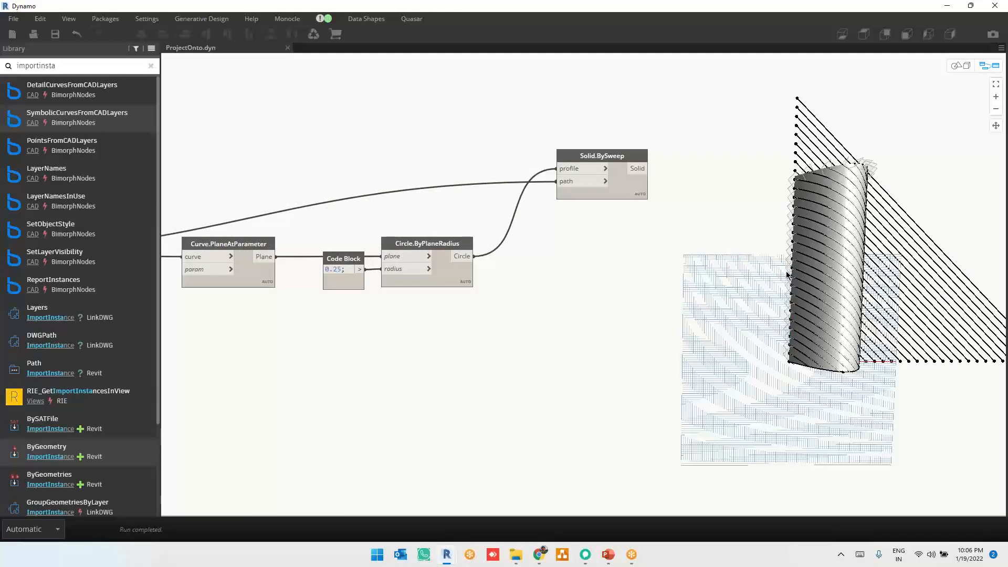
middle_drag(786, 274, 688, 198)
scroll(688, 197, down, 3)
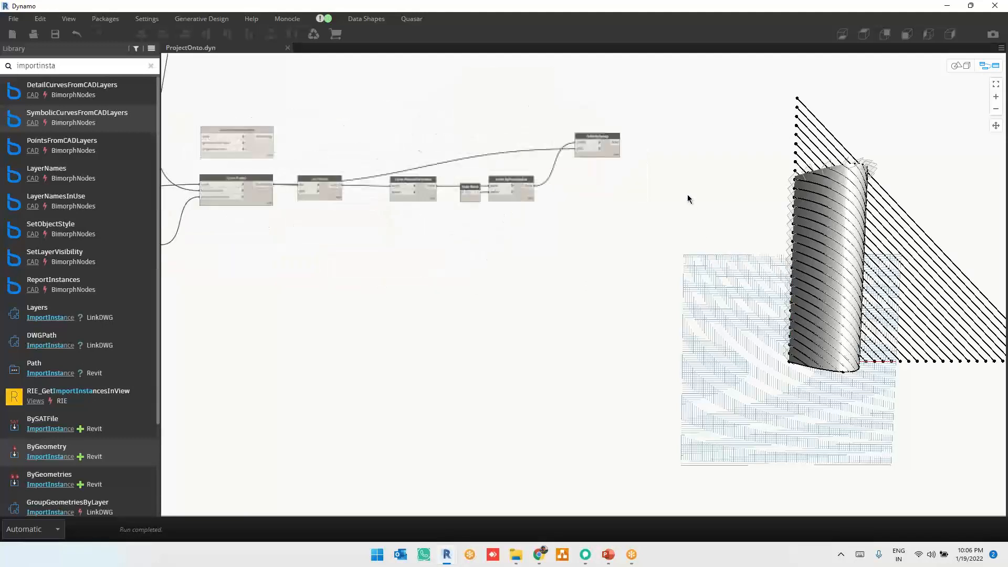
middle_drag(520, 329, 587, 272)
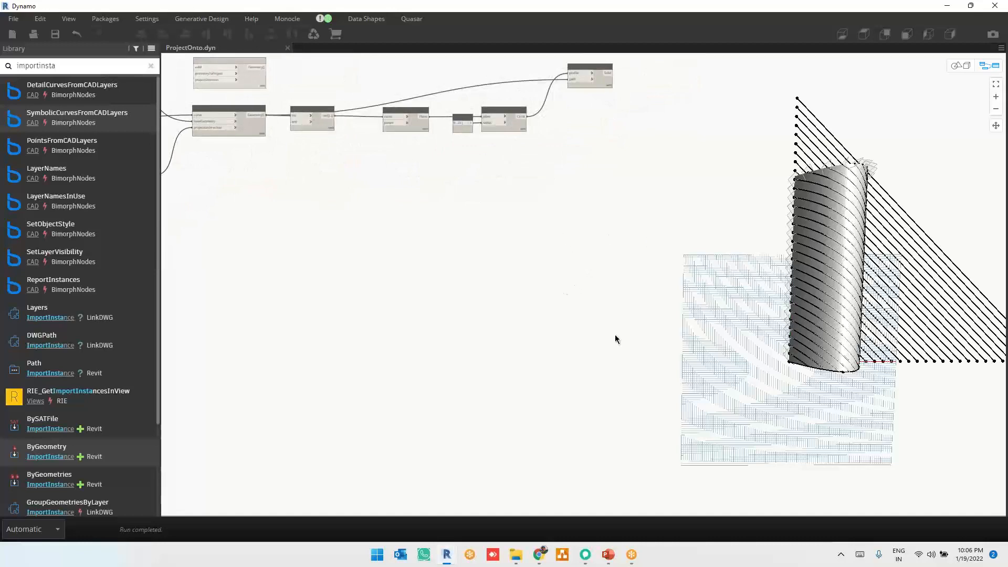
middle_drag(398, 195, 623, 428)
scroll(533, 274, down, 3)
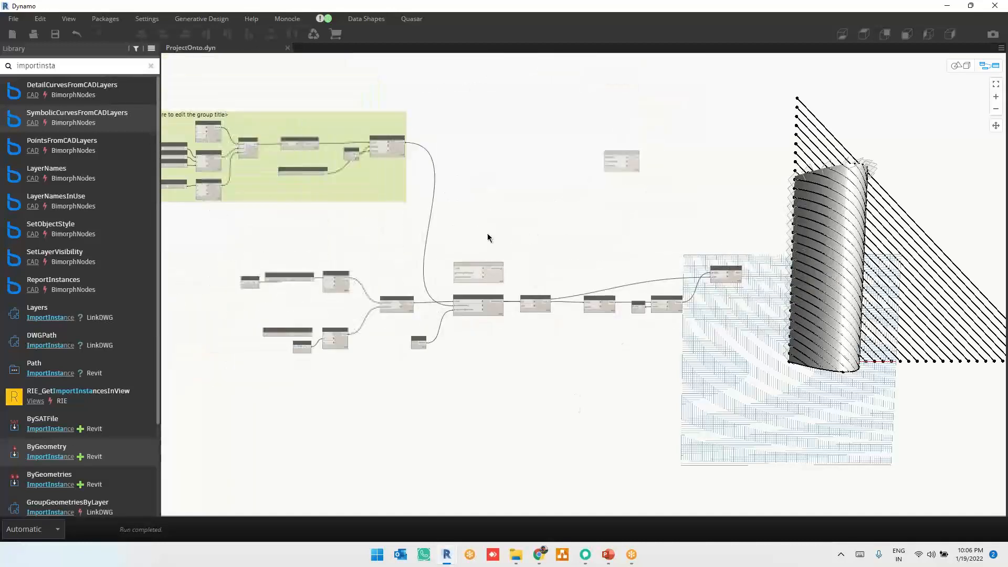
middle_drag(376, 179, 530, 224)
middle_drag(693, 300, 550, 218)
scroll(550, 218, down, 3)
middle_drag(596, 441, 625, 536)
scroll(380, 206, up, 5)
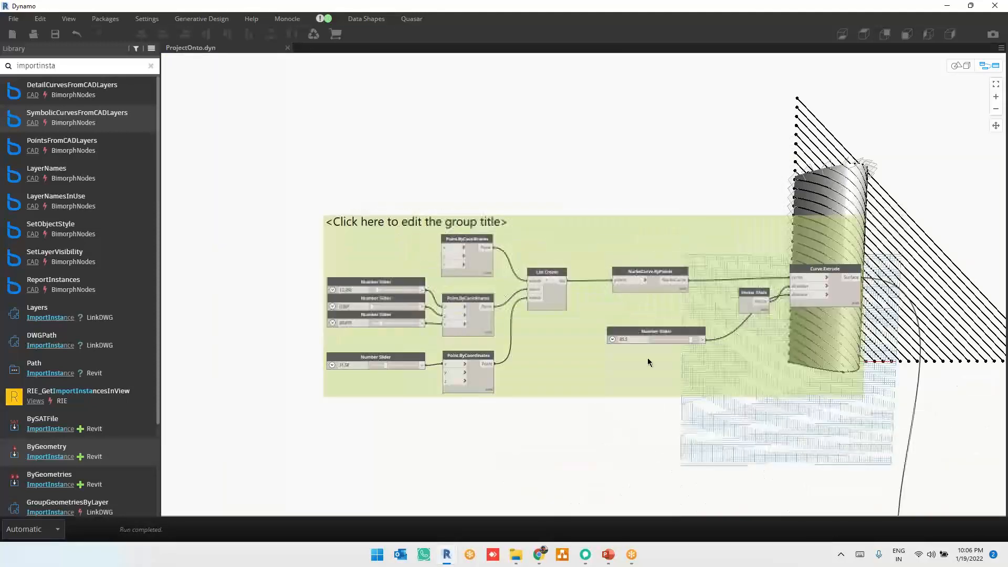
scroll(652, 266, down, 2)
scroll(215, 336, up, 4)
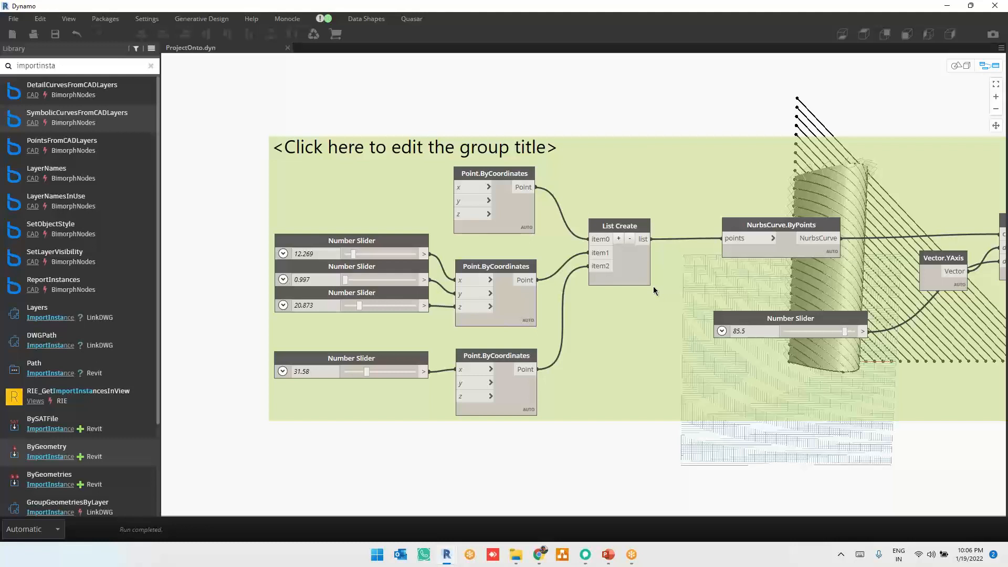
Highlight the vault group's sliders, point nodes and List Create, and inspect the arc from NurbsCurve.ByPoints
drag(230, 100, 658, 488)
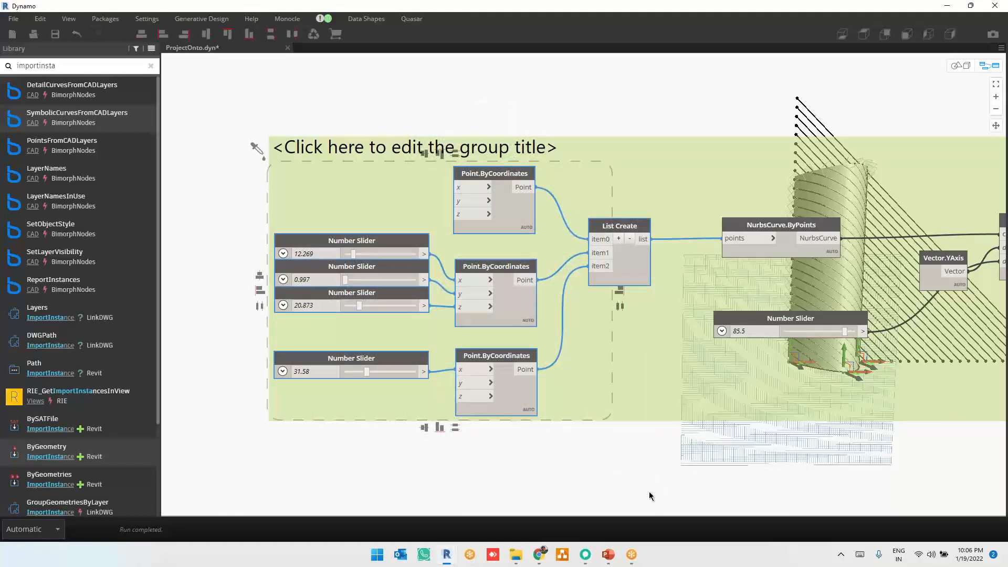
click(793, 254)
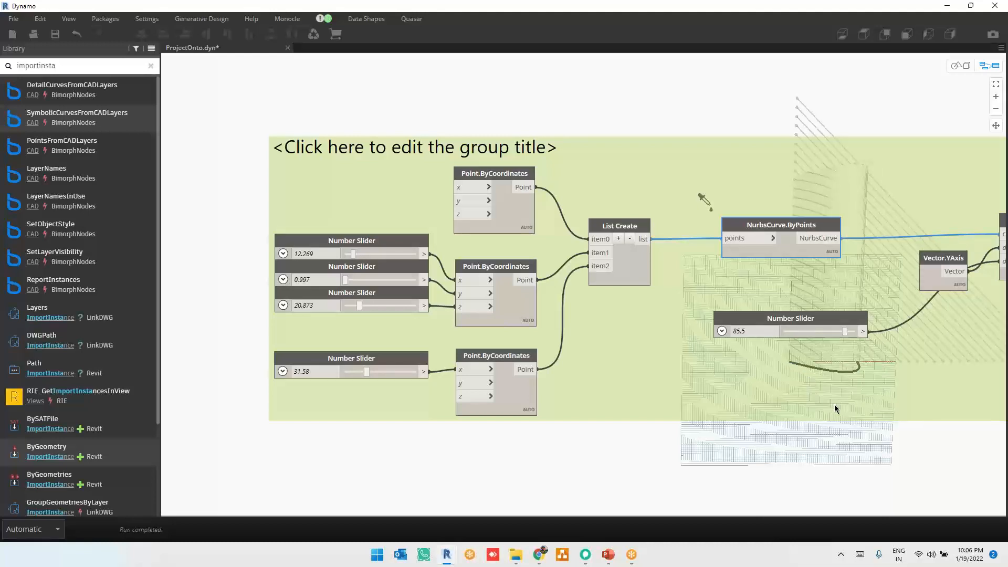
middle_drag(835, 417, 745, 462)
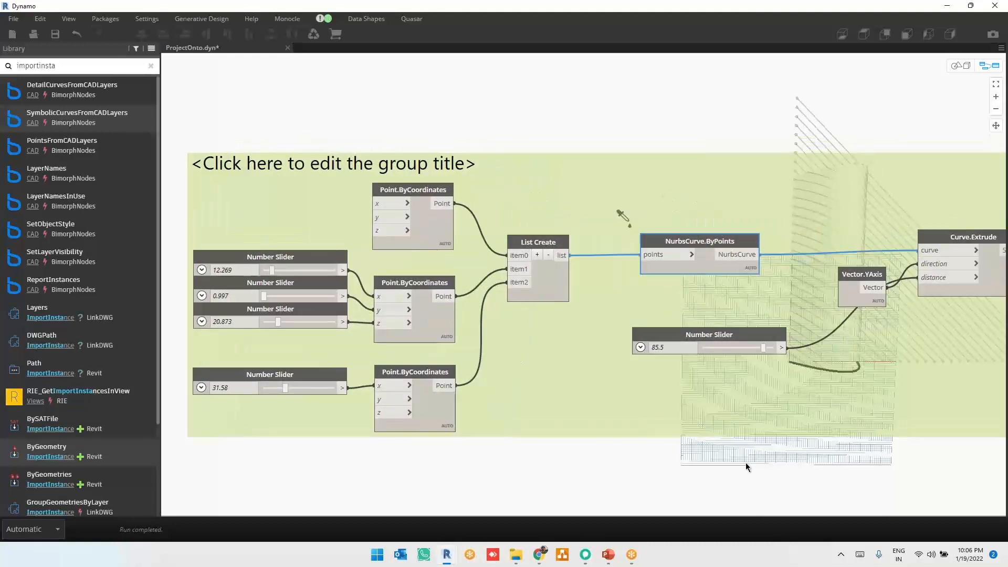
Orbit the 3D preview to an oblique angle and highlight the NurbsCurve.ByPoints arc and the Curve.Extrude vault surface
key(ctrl+b)
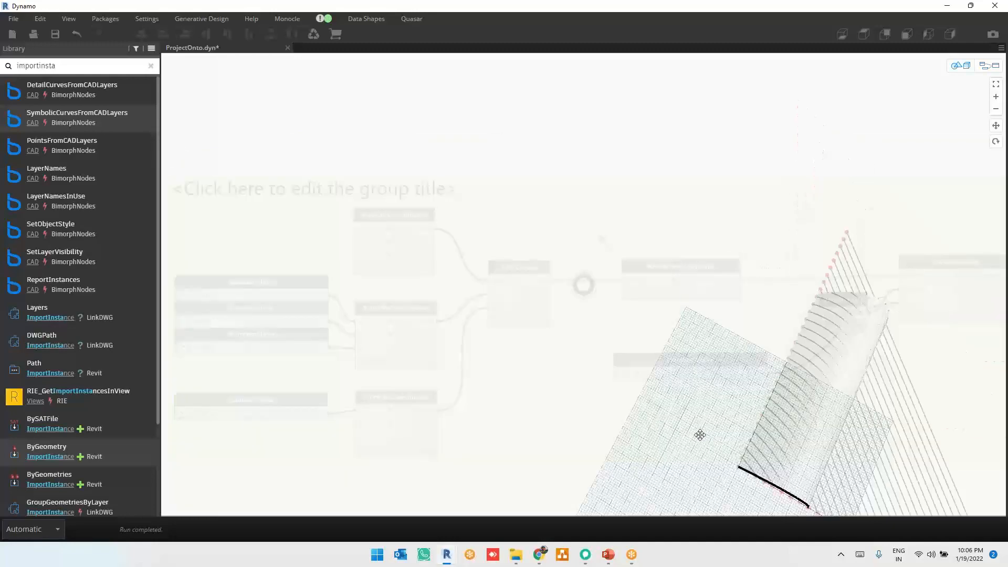
right_drag(700, 434, 725, 397)
key(ctrl+b)
middle_drag(744, 194, 736, 314)
click(653, 258)
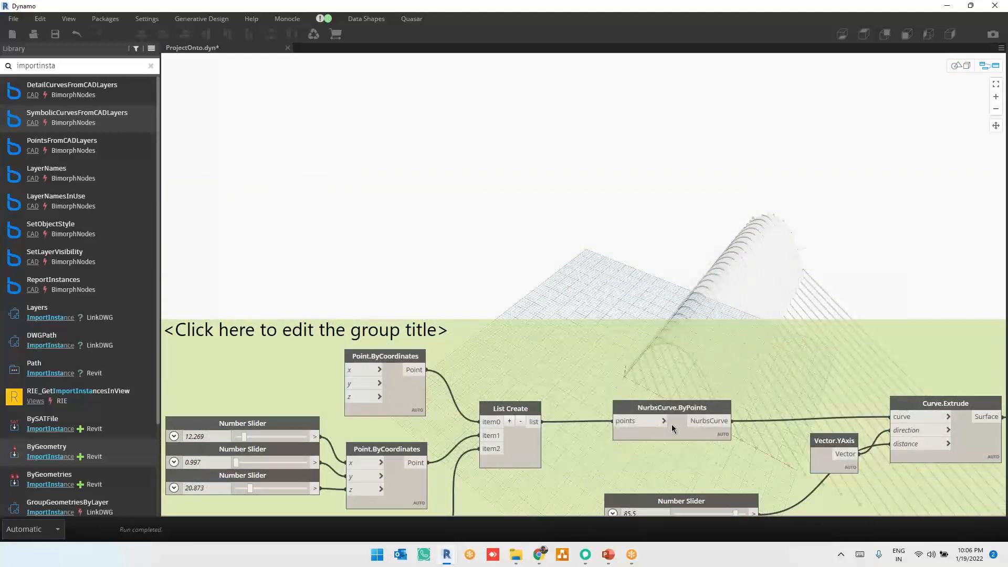
click(672, 424)
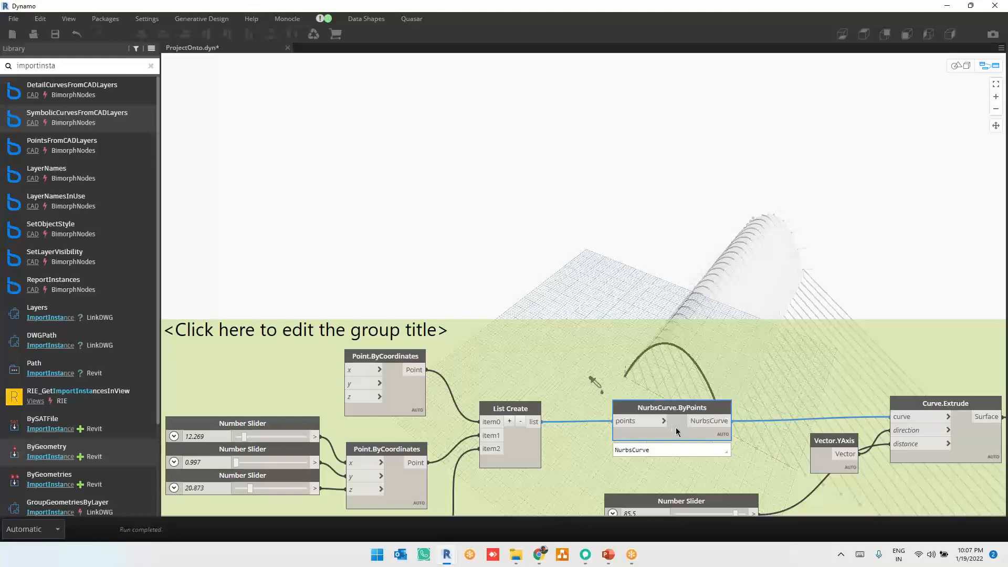
click(952, 428)
mouse_move(974, 442)
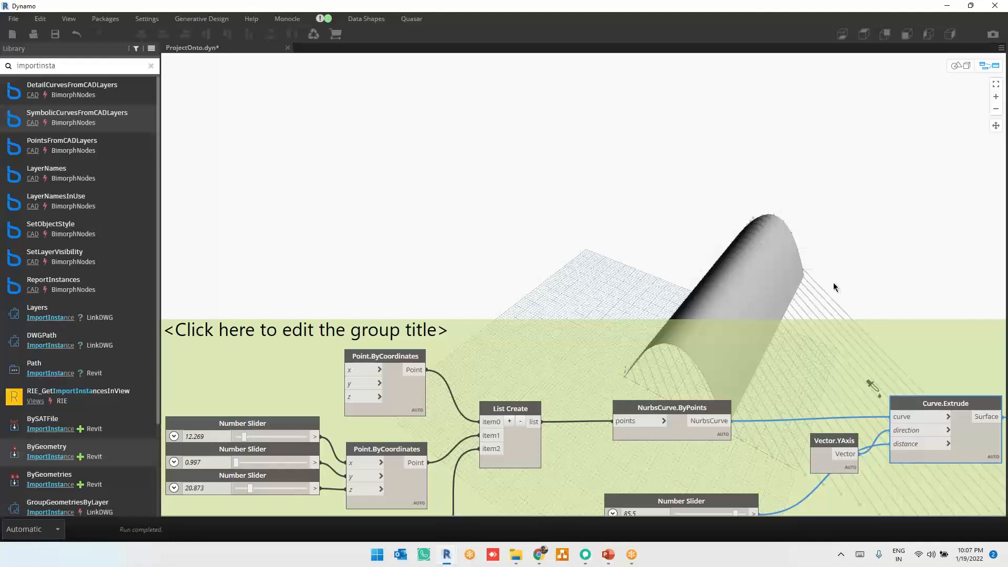
Highlight in turn the start-point and end-point node sets feeding Line.ByStartPointEndPoint to inspect their rows of points in the preview
middle_drag(833, 283, 410, 64)
scroll(431, 97, down, 2)
middle_drag(718, 371, 542, 133)
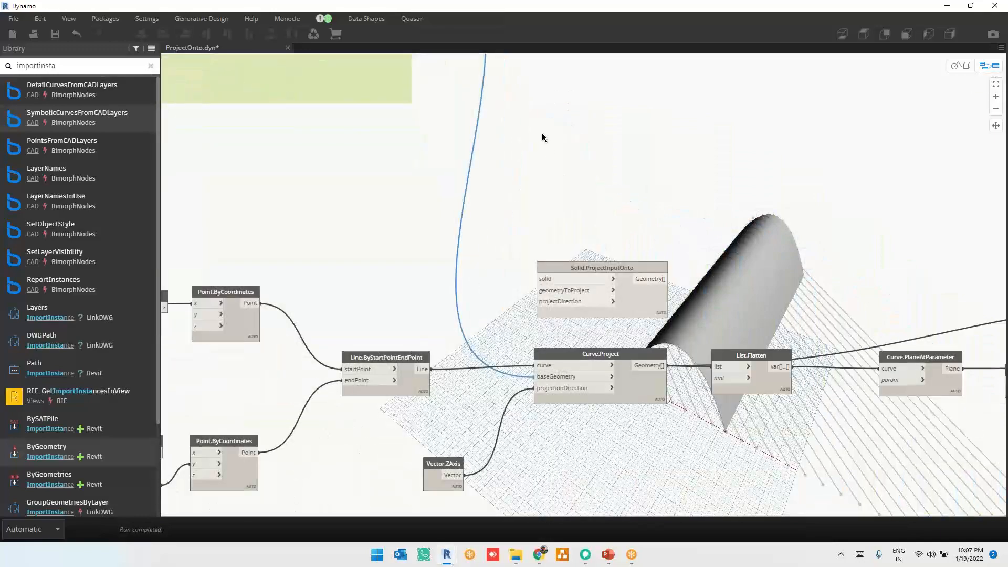
middle_drag(425, 186, 884, 146)
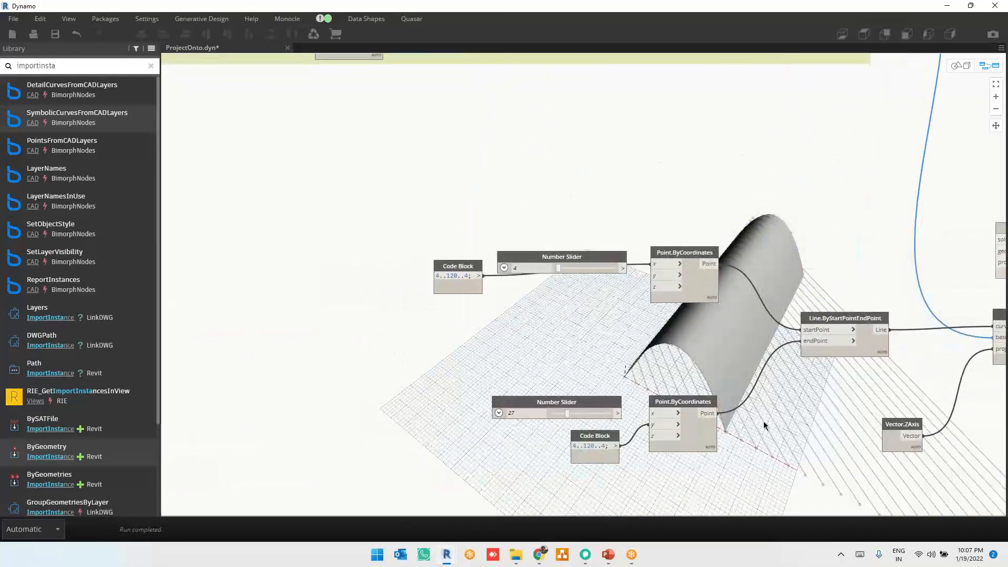
scroll(765, 458, up, 3)
drag(691, 133, 312, 243)
middle_drag(652, 294, 601, 283)
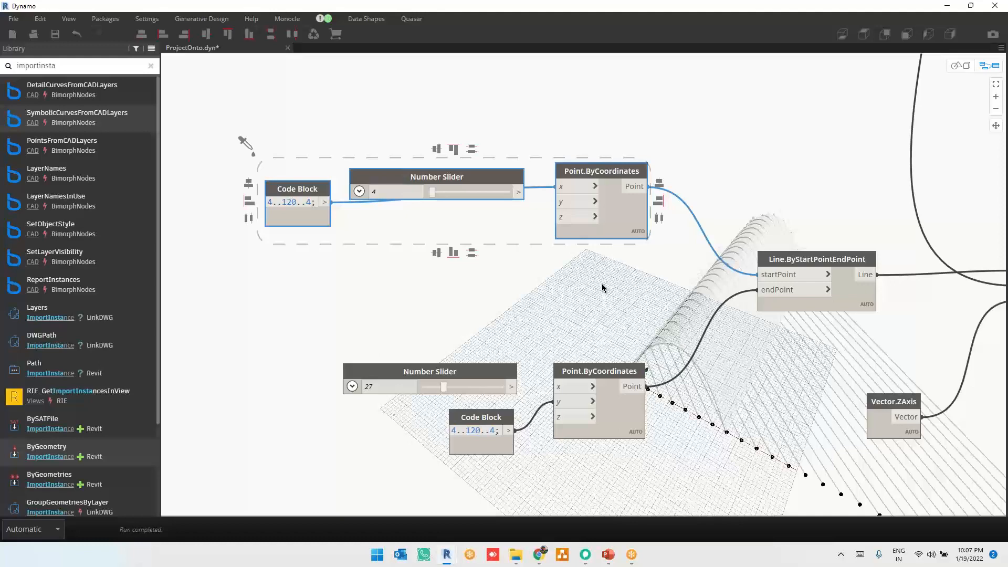
drag(635, 310, 479, 468)
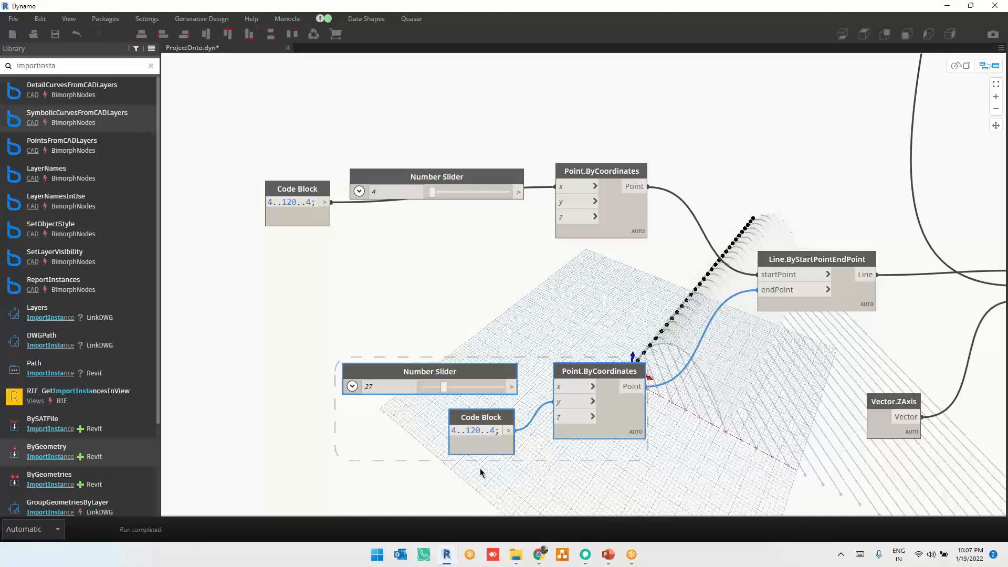
Move the 4..120..4 code block feeding the upper Point.ByCoordinates node to just above its number slider
drag(270, 221, 465, 157)
middle_drag(510, 297, 558, 440)
scroll(425, 259, up, 3)
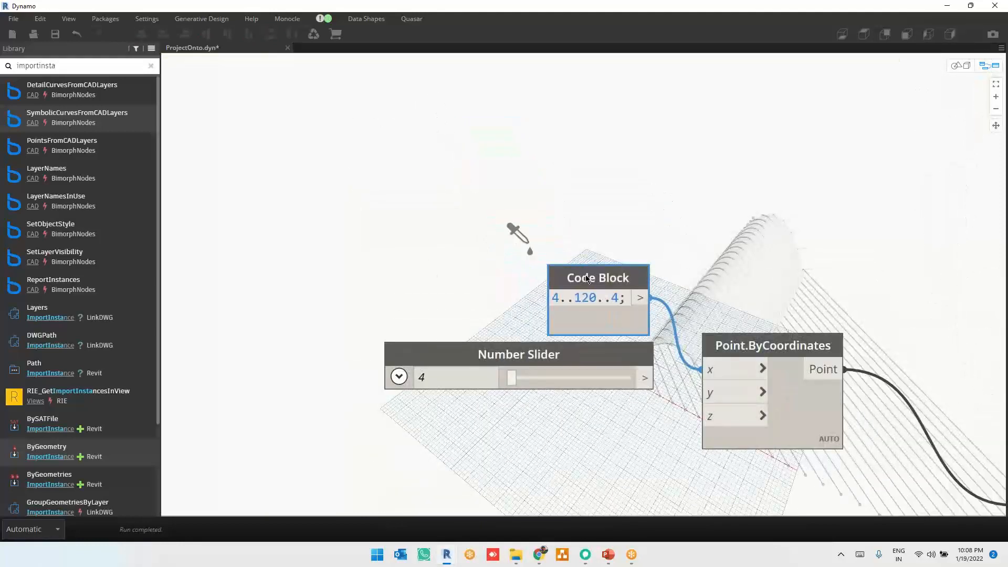
Duplicate the 4..120..4 code block and place the copy in empty canvas space away from the connected nodes
middle_drag(678, 261, 845, 328)
key(ctrl+c)
key(ctrl+v)
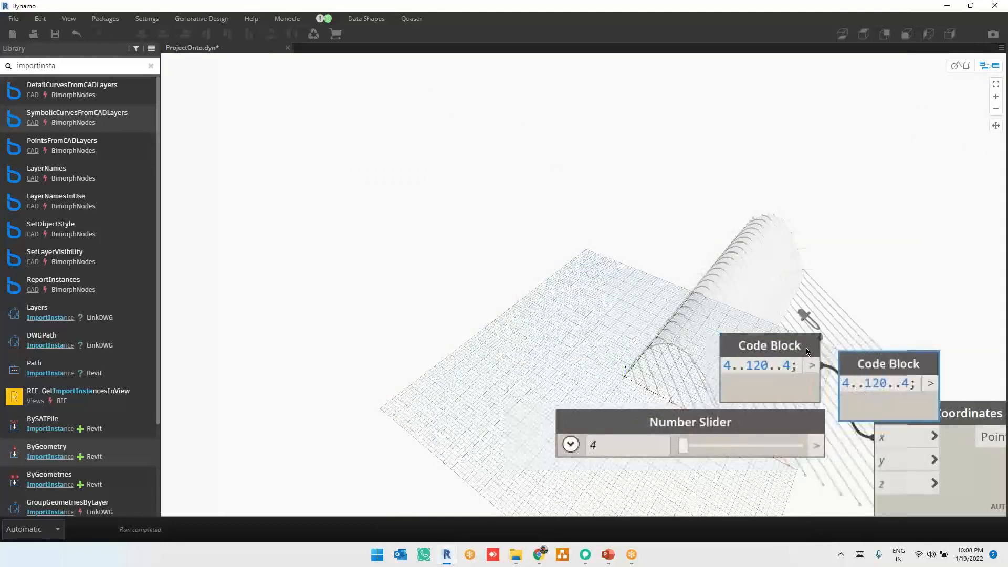
drag(858, 358, 373, 168)
scroll(325, 149, up, 3)
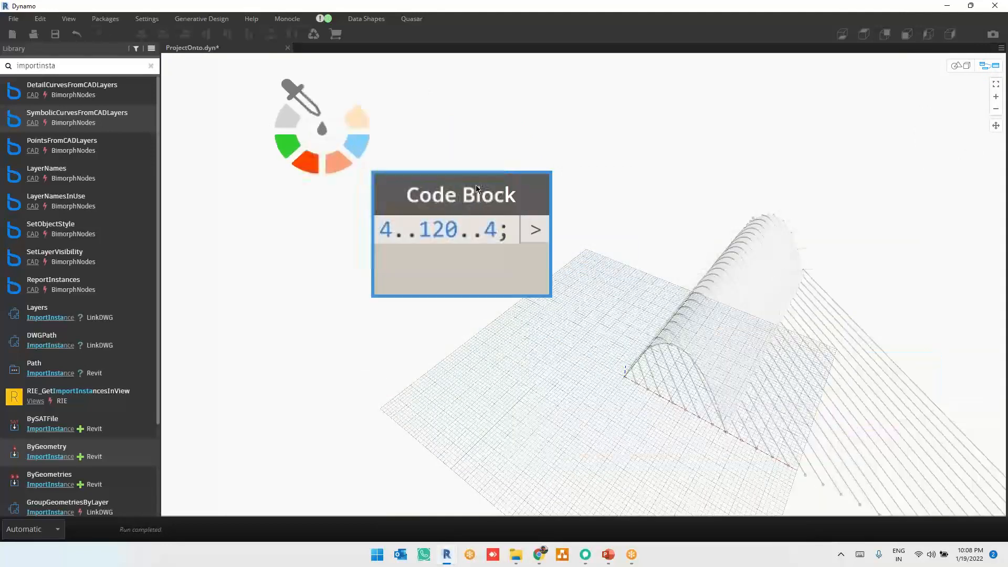
Rename the duplicated code block as Start..End..Step
double_click(493, 190)
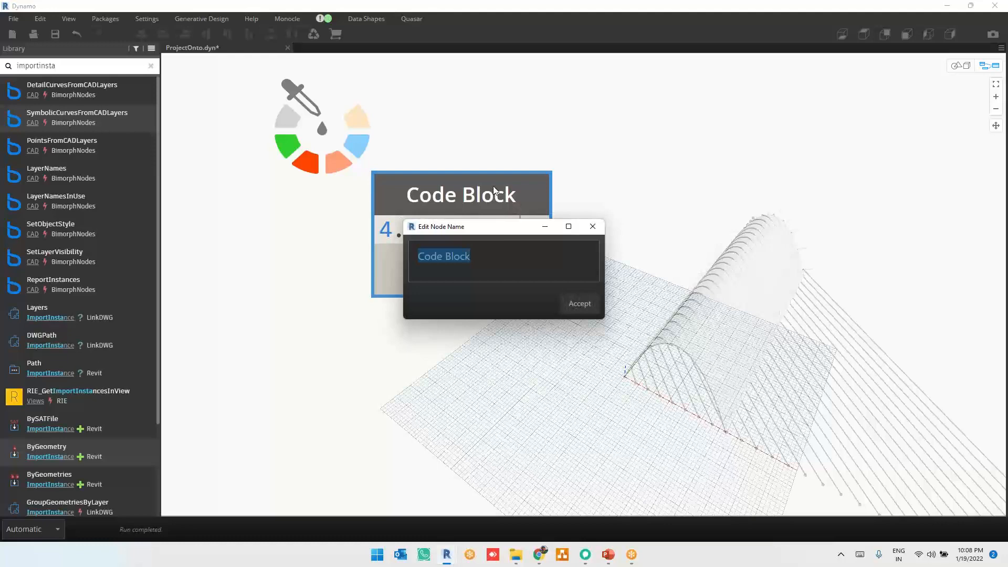
drag(460, 231, 530, 90)
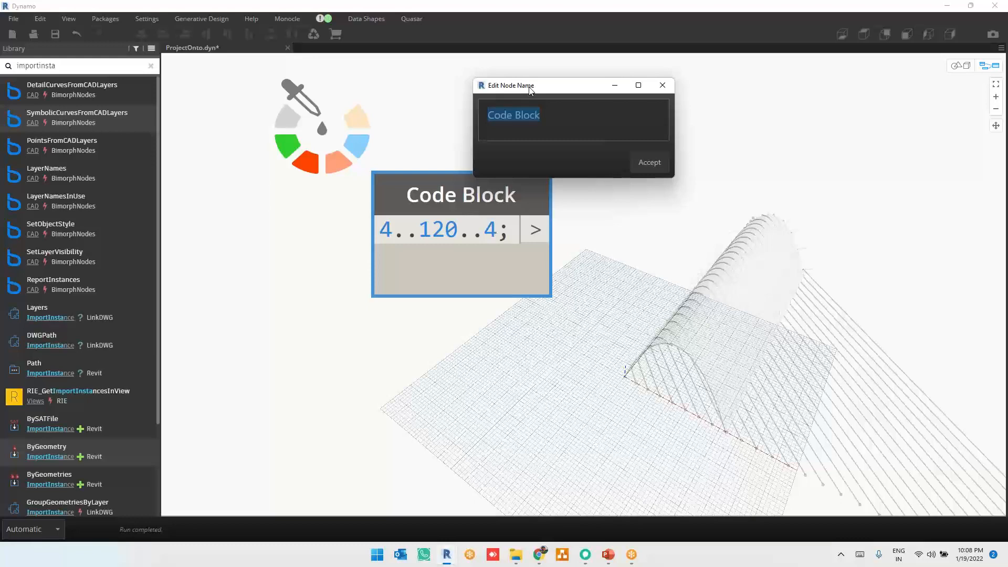
text(Start)
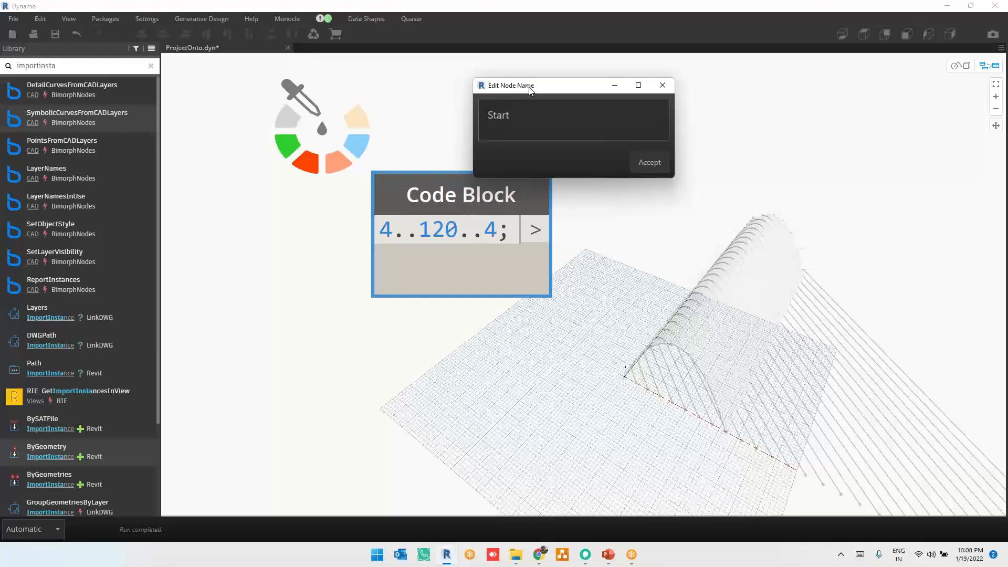
text(..)
text(End..)
text(Step)
click(640, 159)
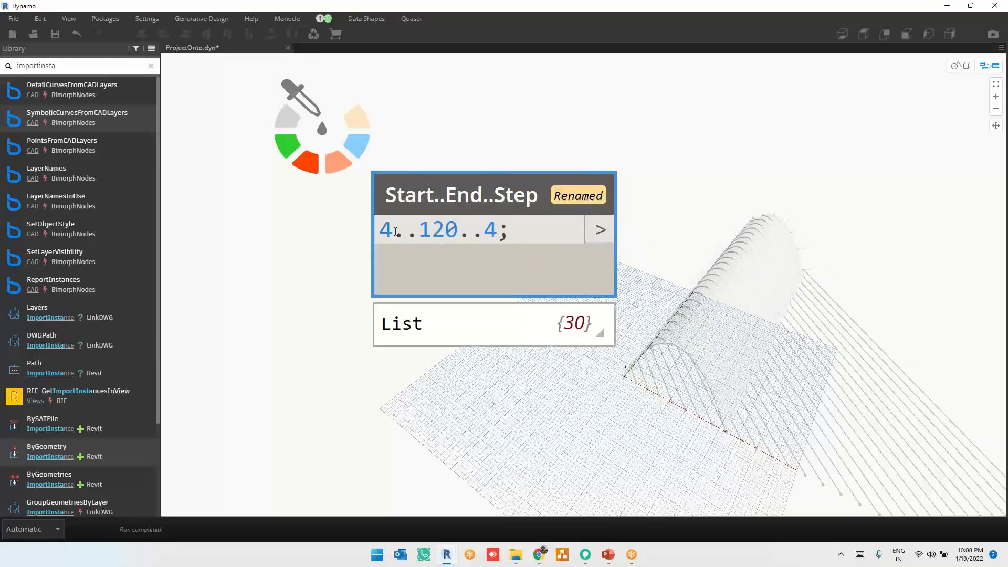
Highlight the end and step values in the renamed block's range expression to compare them with its title
double_click(432, 228)
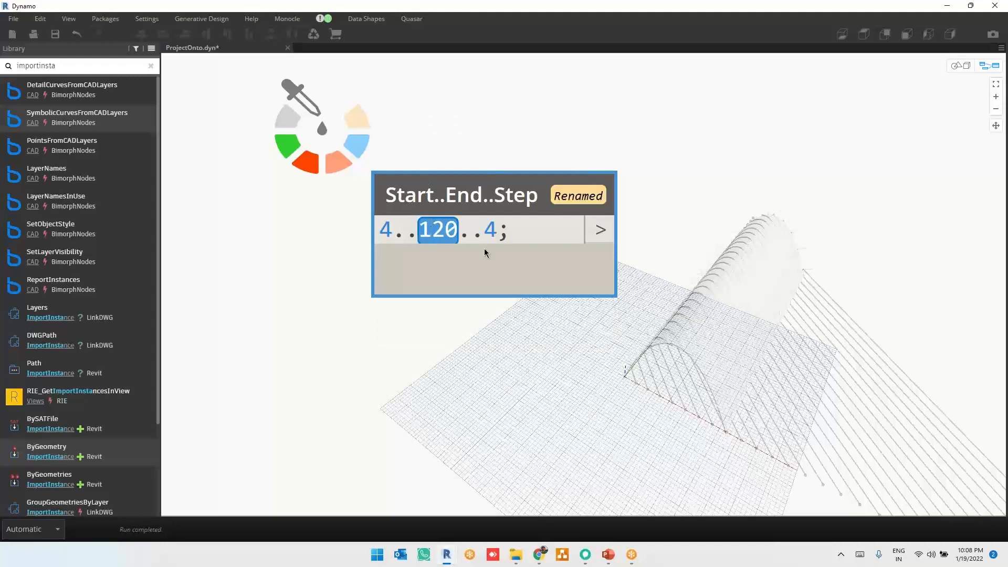
double_click(490, 230)
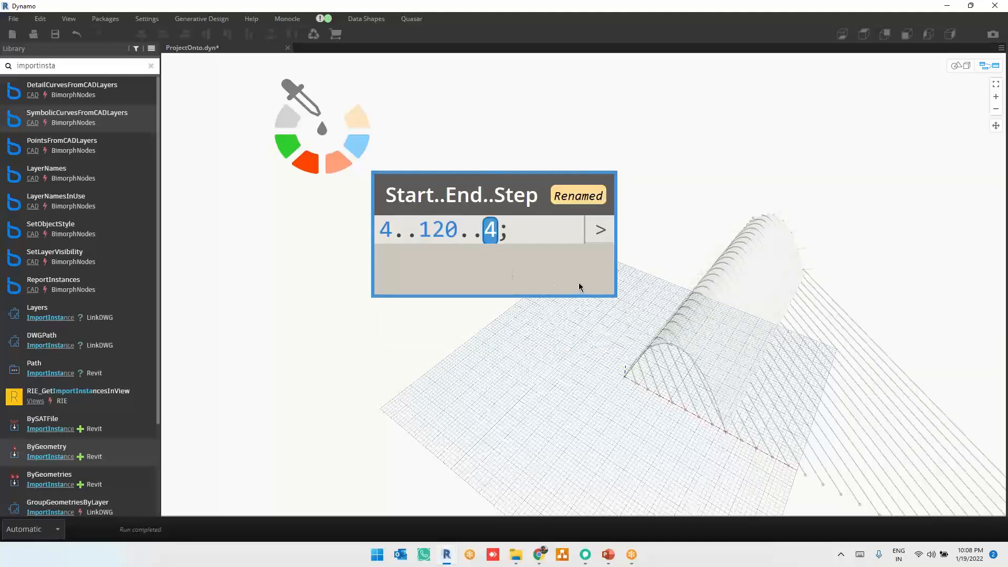
click(670, 318)
mouse_move(594, 276)
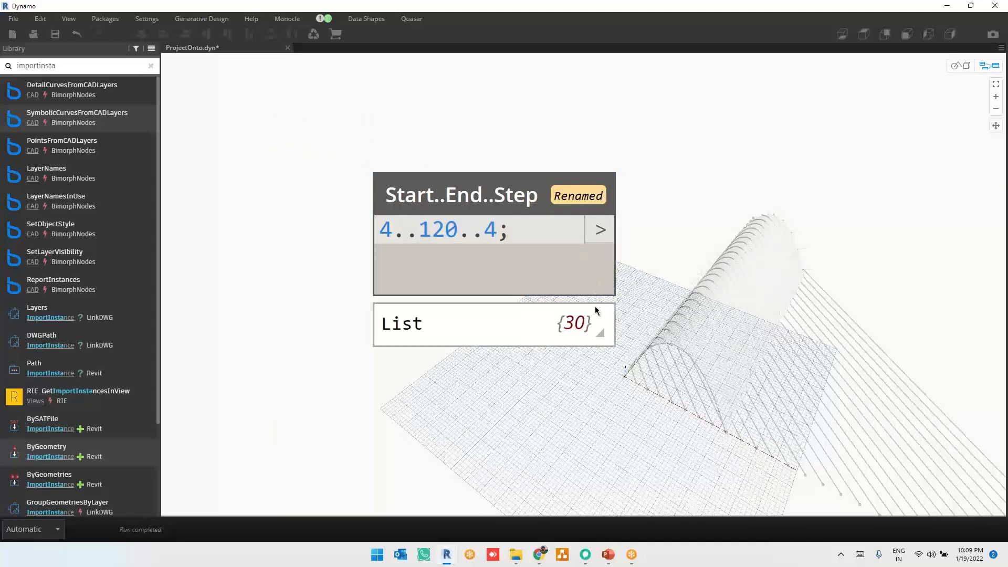
mouse_move(596, 313)
Reposition the Start..End..Step block, pin its output list, and examine the first, last and successive values
drag(531, 250, 407, 136)
click(332, 242)
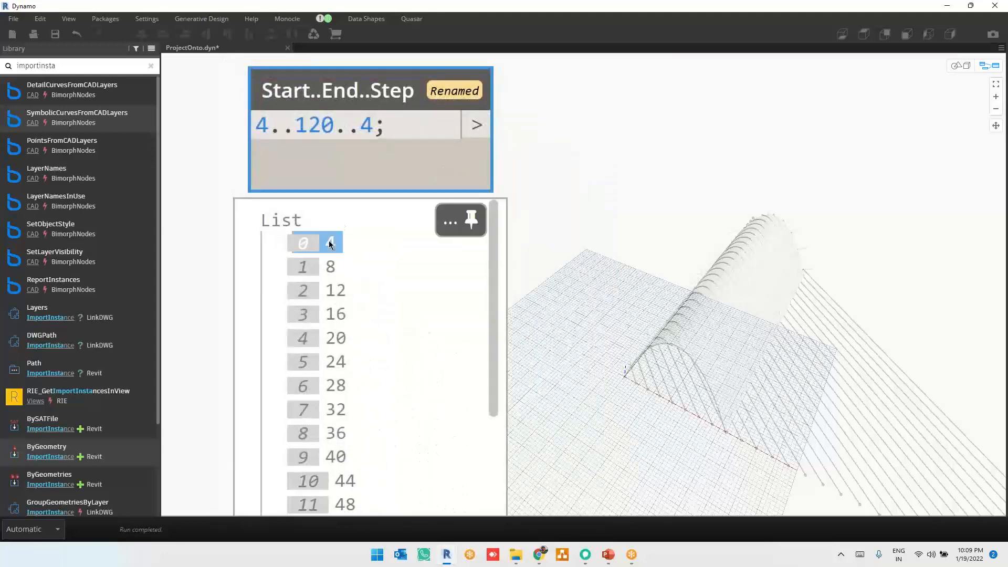
scroll(541, 247, down, 5)
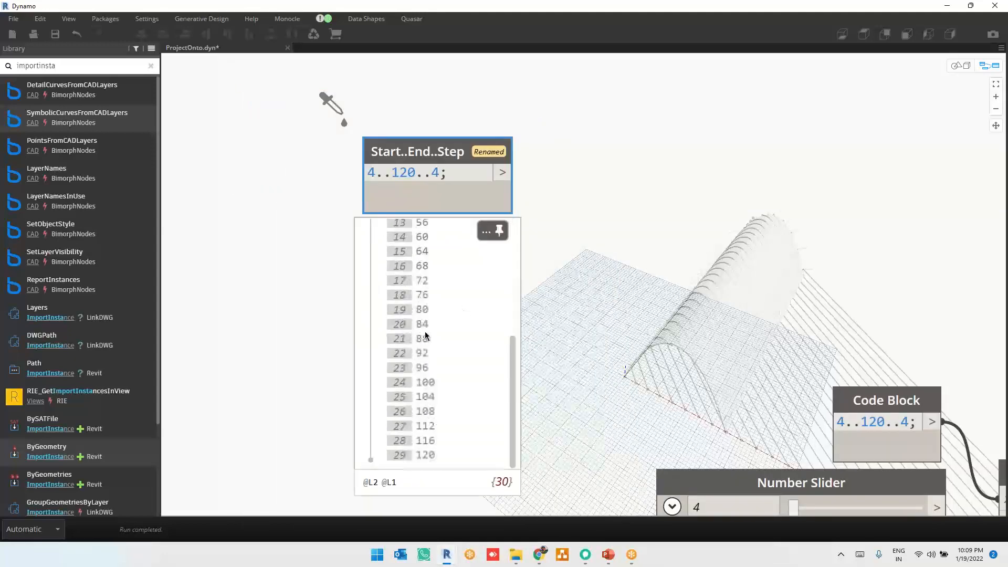
click(426, 454)
scroll(433, 341, up, 5)
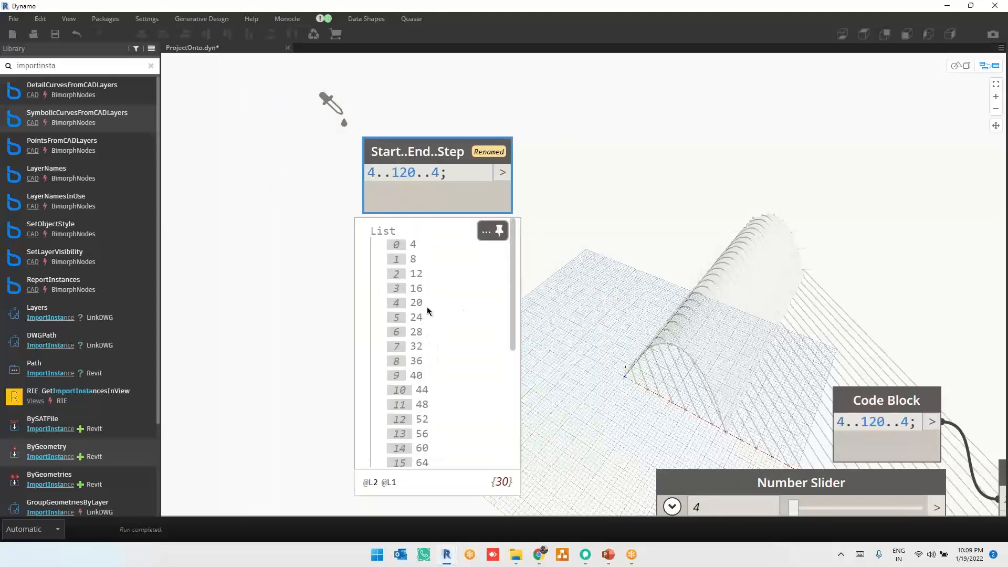
click(413, 246)
click(413, 260)
click(417, 274)
click(419, 288)
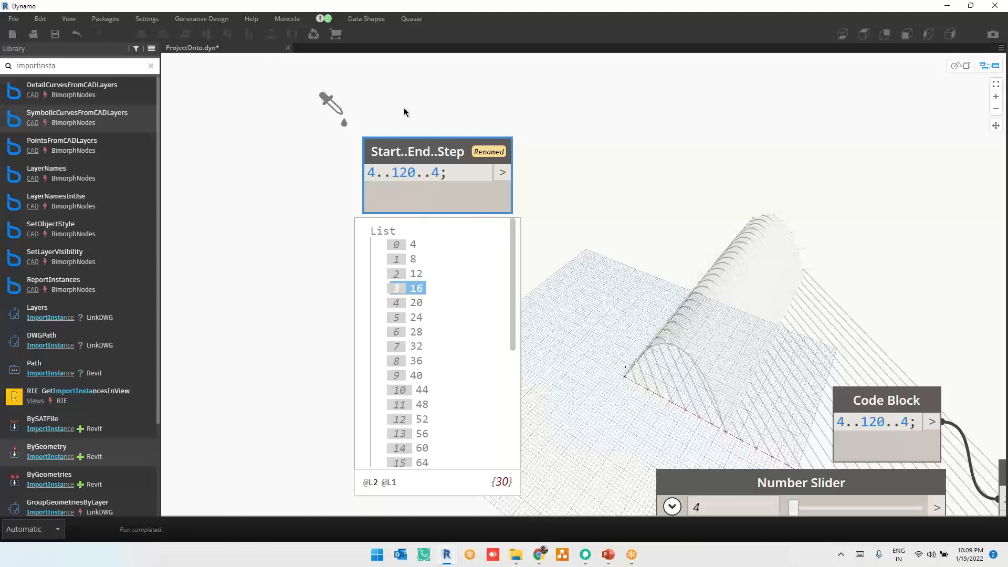
Highlight the points generated by the upper Point.ByCoordinates node in the background preview, and review the lower node's inputs
scroll(406, 113, up, 3)
middle_drag(596, 296, 528, 262)
scroll(528, 266, down, 4)
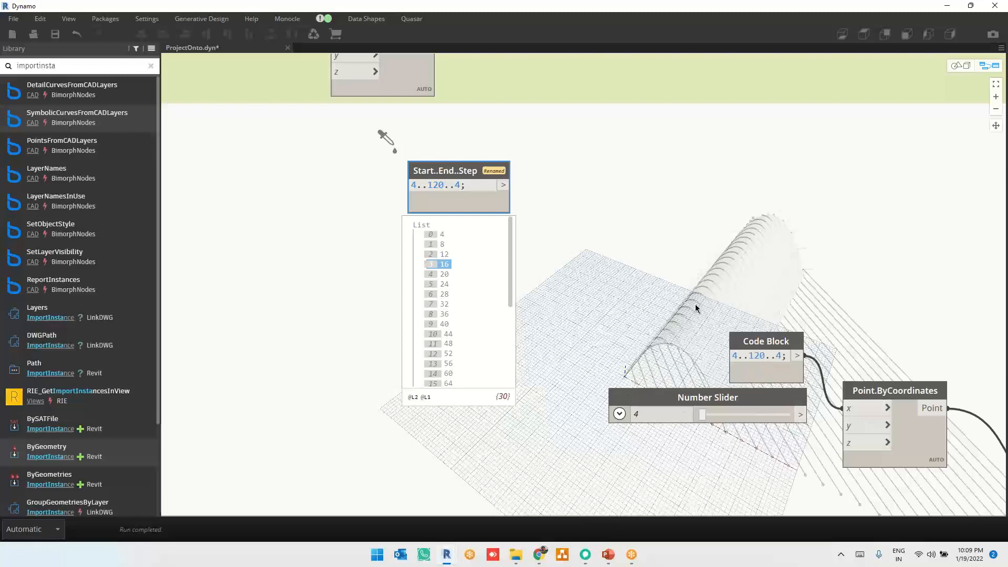
click(917, 445)
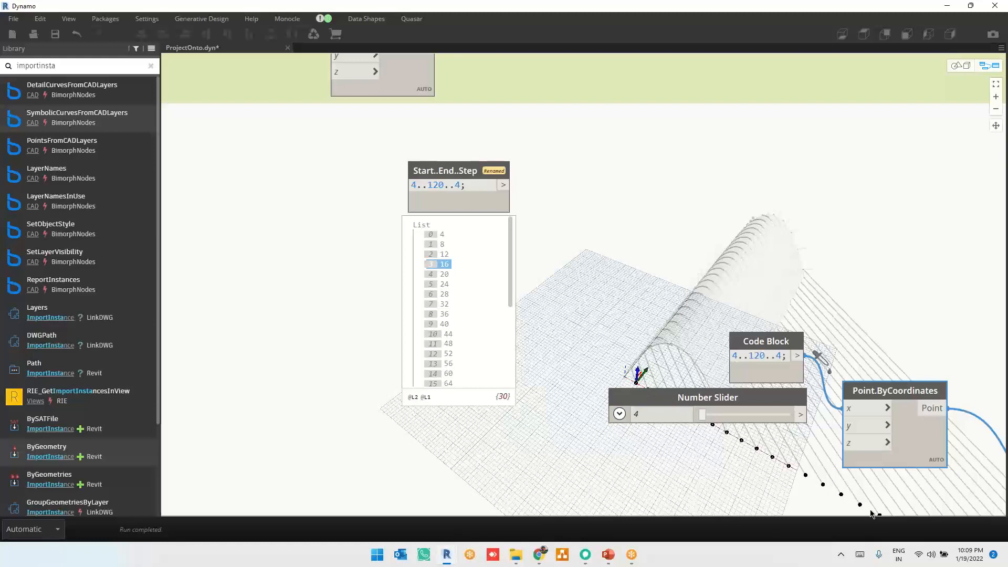
middle_drag(761, 451, 735, 229)
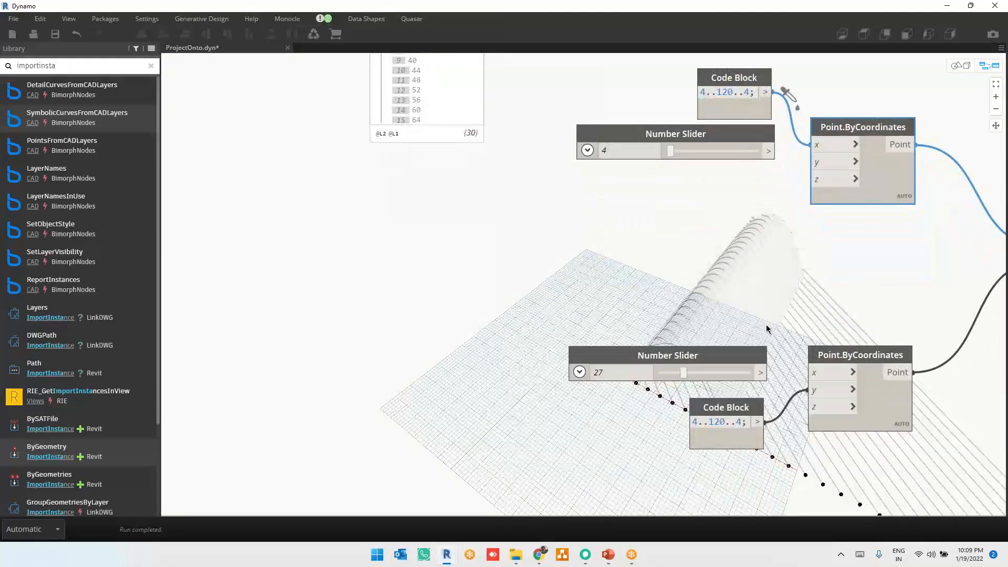
middle_drag(766, 329, 765, 333)
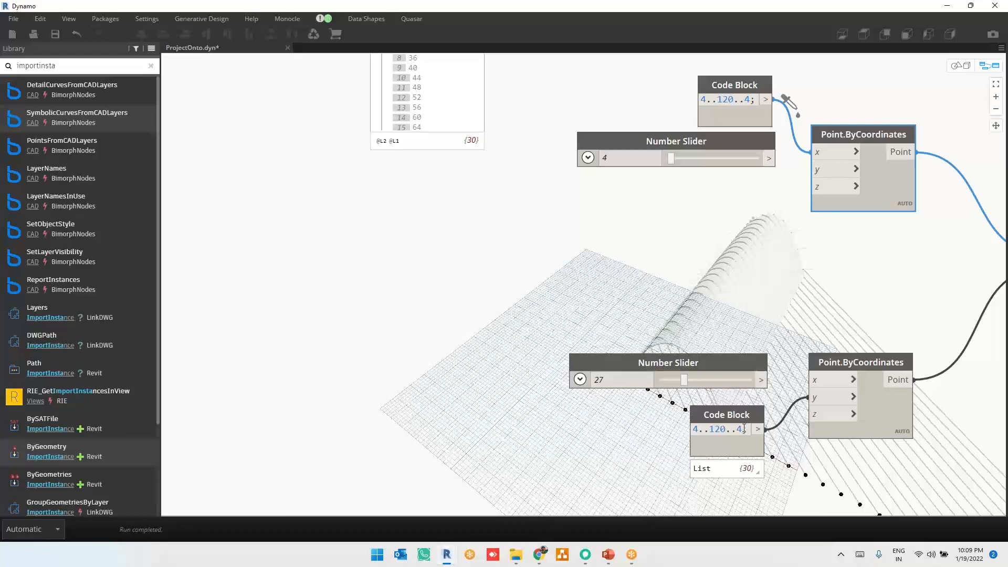
Highlight the lower Point.ByCoordinates node's points and the lines from Line.ByStartPointEndPoint in the background preview
click(882, 421)
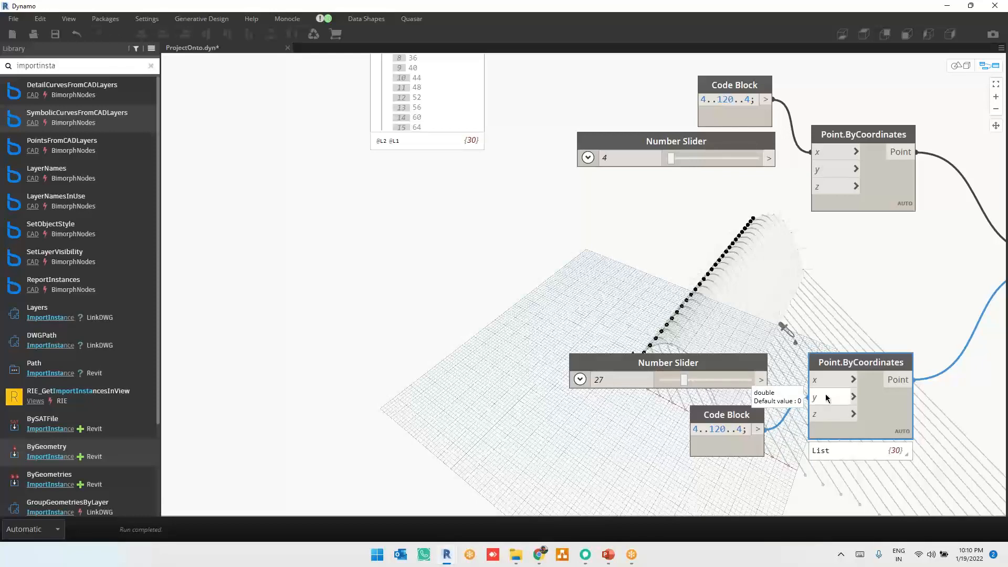
middle_drag(862, 417, 663, 437)
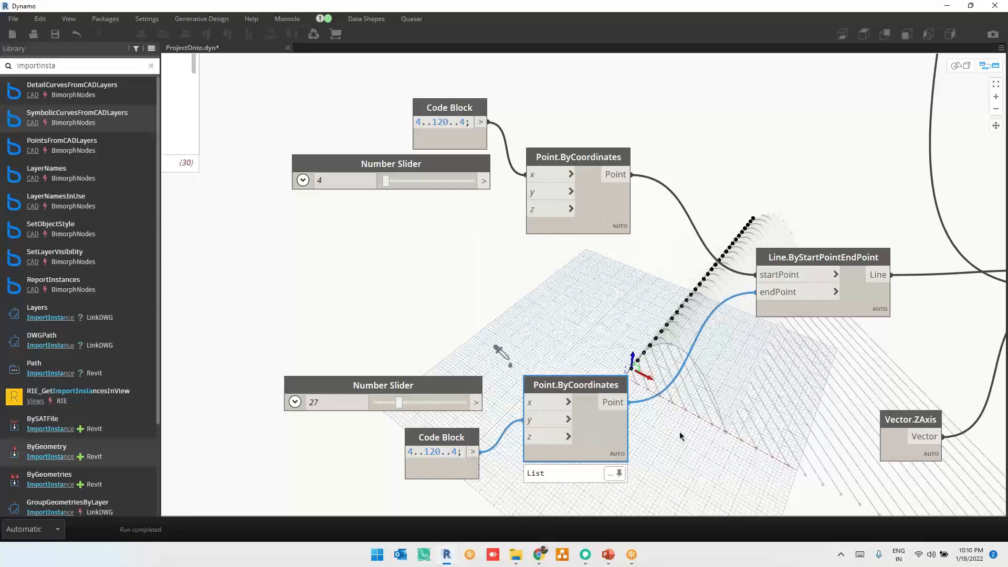
middle_drag(703, 418, 562, 434)
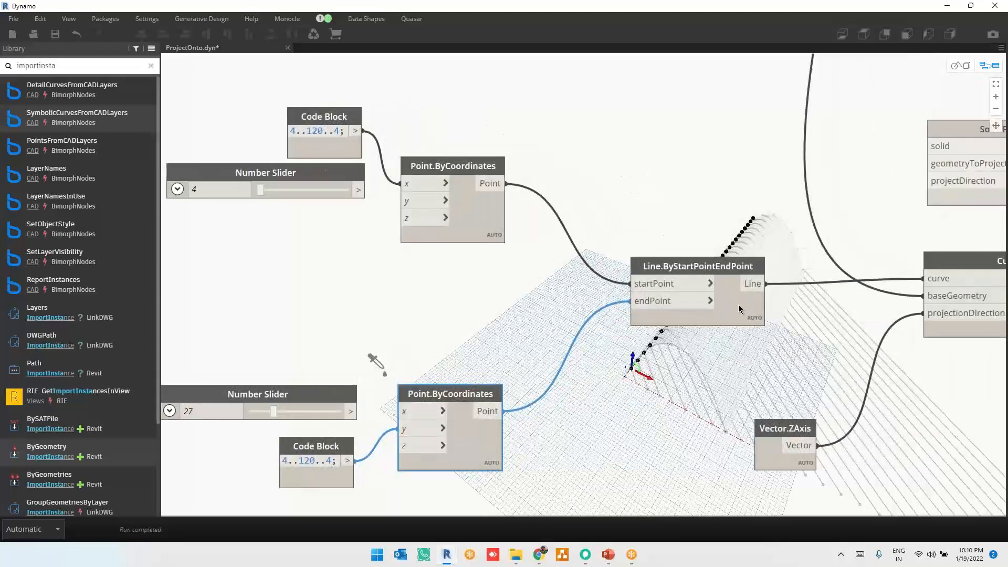
drag(738, 304, 717, 302)
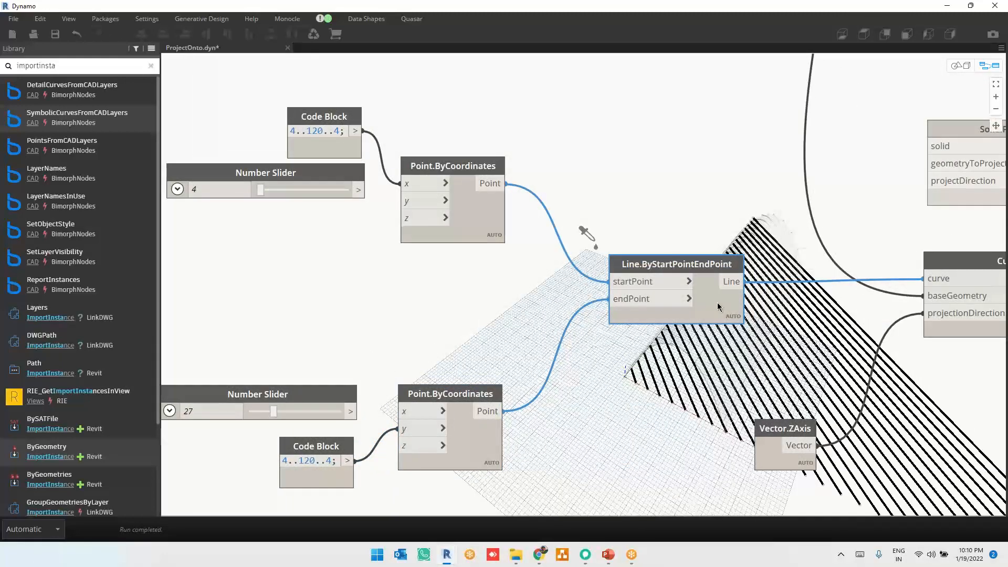
mouse_move(717, 304)
Pin the output lists of the upper and lower Point.ByCoordinates nodes so their coordinates stay displayed
mouse_move(493, 239)
click(446, 267)
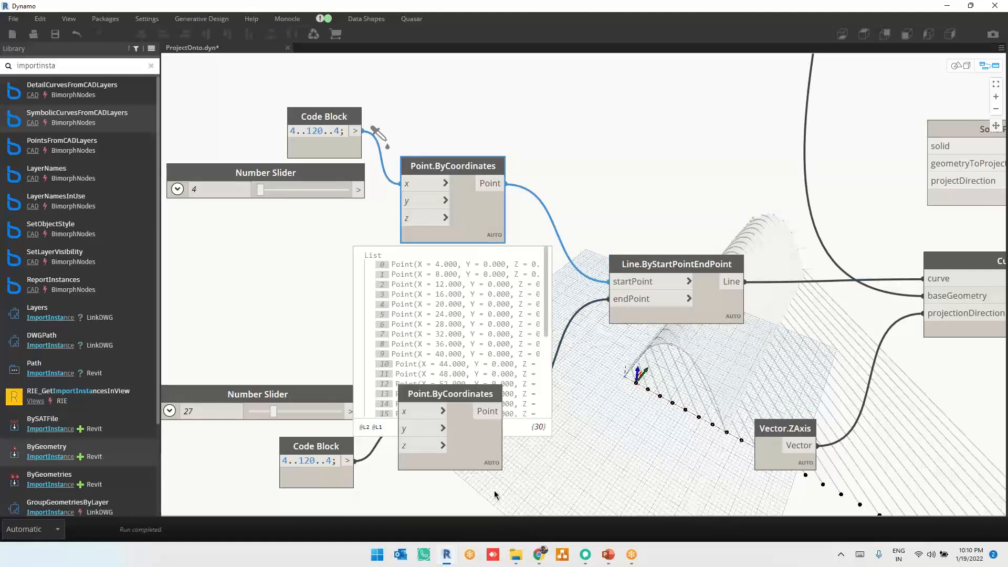
click(506, 484)
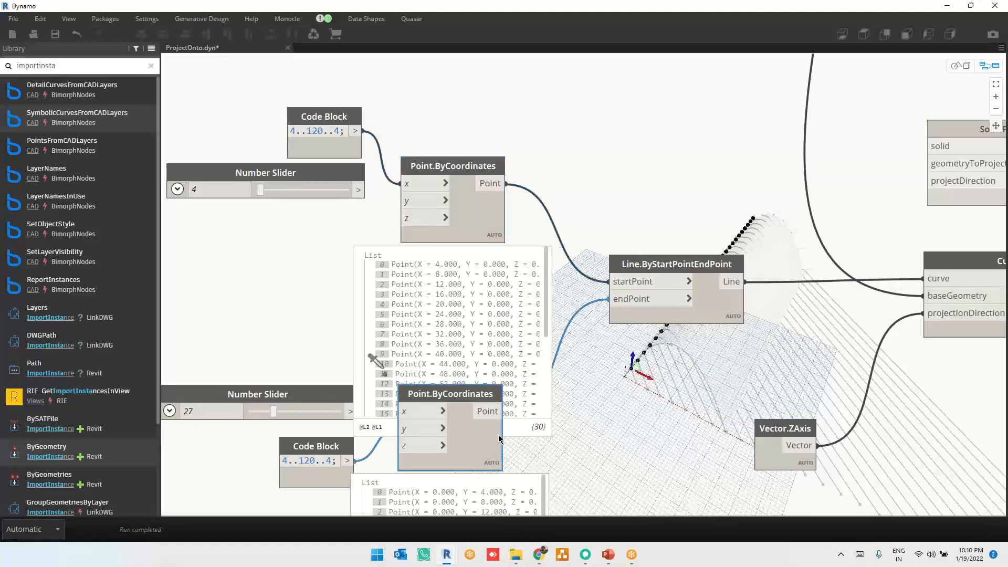
middle_drag(568, 470, 452, 395)
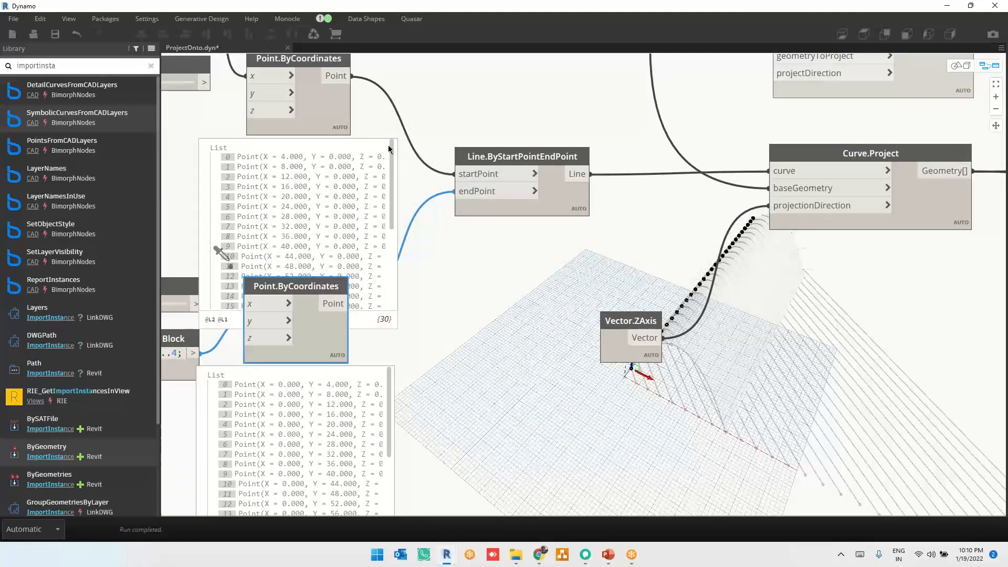
Pin the output list of Line.ByStartPointEndPoint and highlight the lines at indices 0 and 7
click(585, 192)
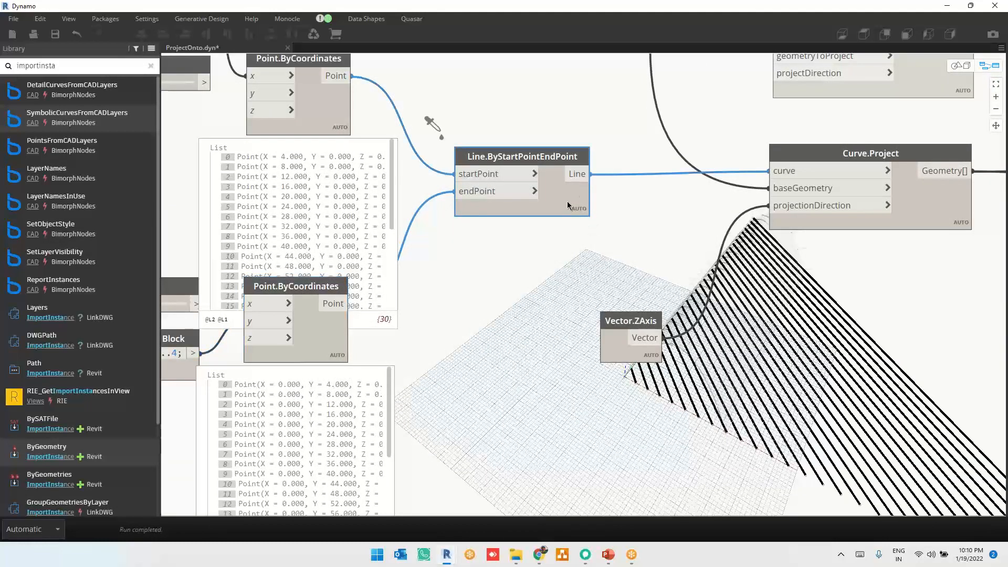
mouse_move(551, 219)
click(510, 239)
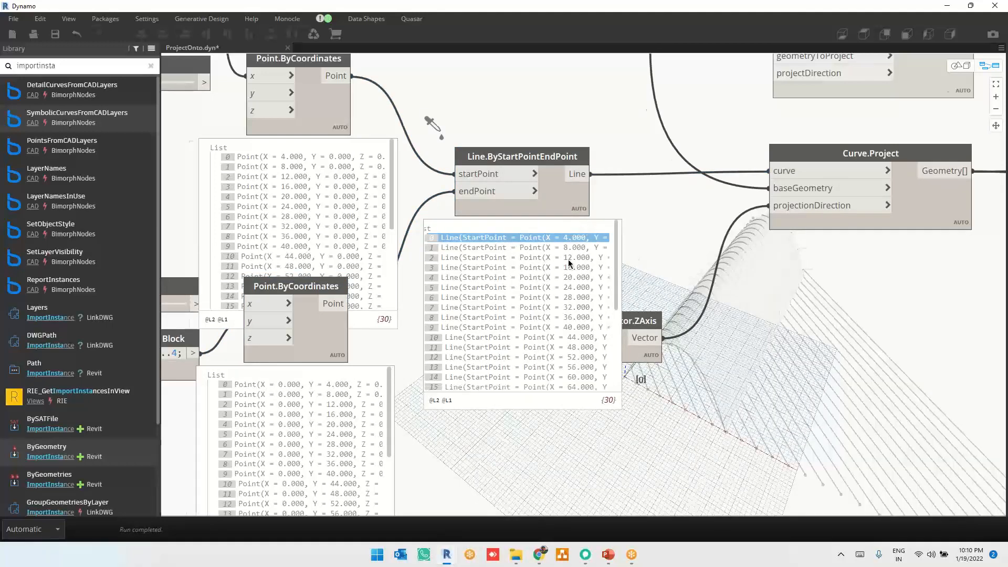
middle_drag(569, 264, 493, 270)
click(473, 270)
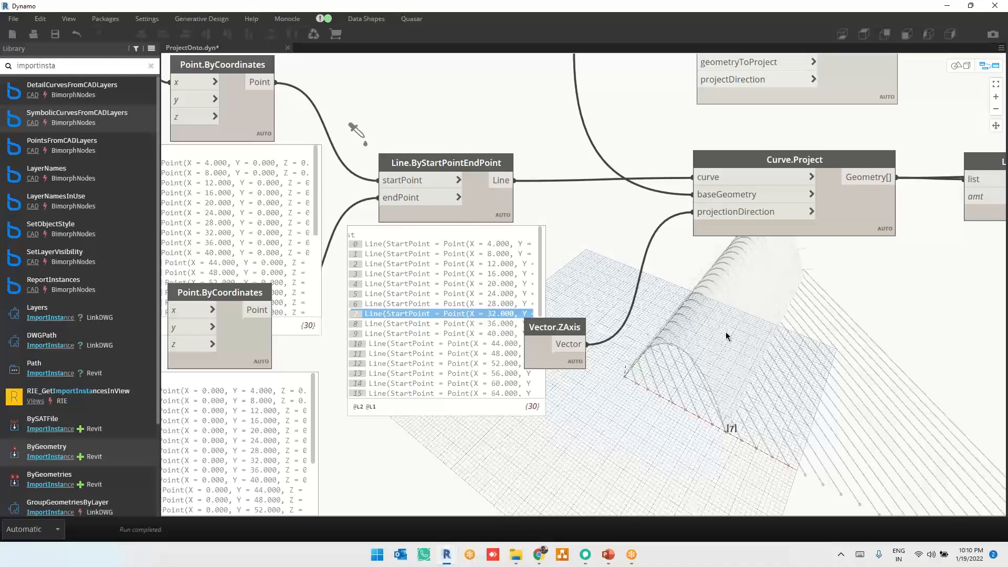
Move the Vector.ZAxis node up beside the projectionDirection input of Curve.Project
scroll(726, 331, down, 3)
drag(620, 348, 653, 285)
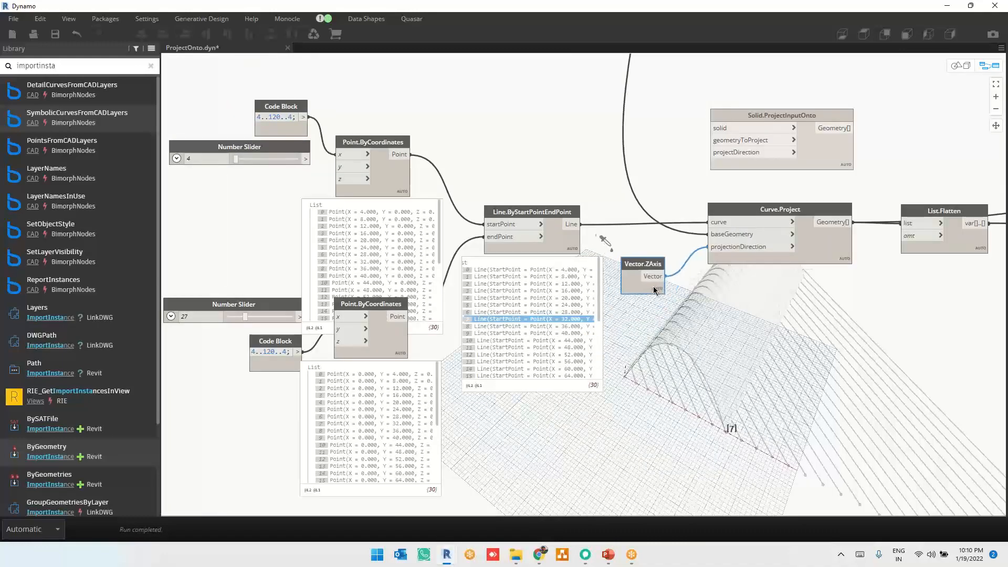
scroll(865, 194, up, 2)
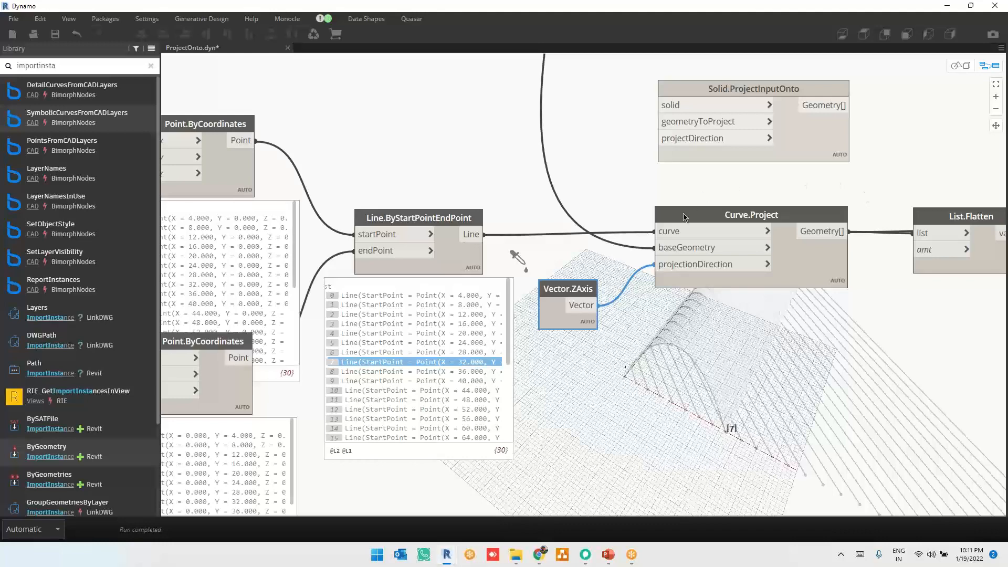
Detach the line wire from the curve input of Curve.Project and reconnect it to the same input
click(682, 230)
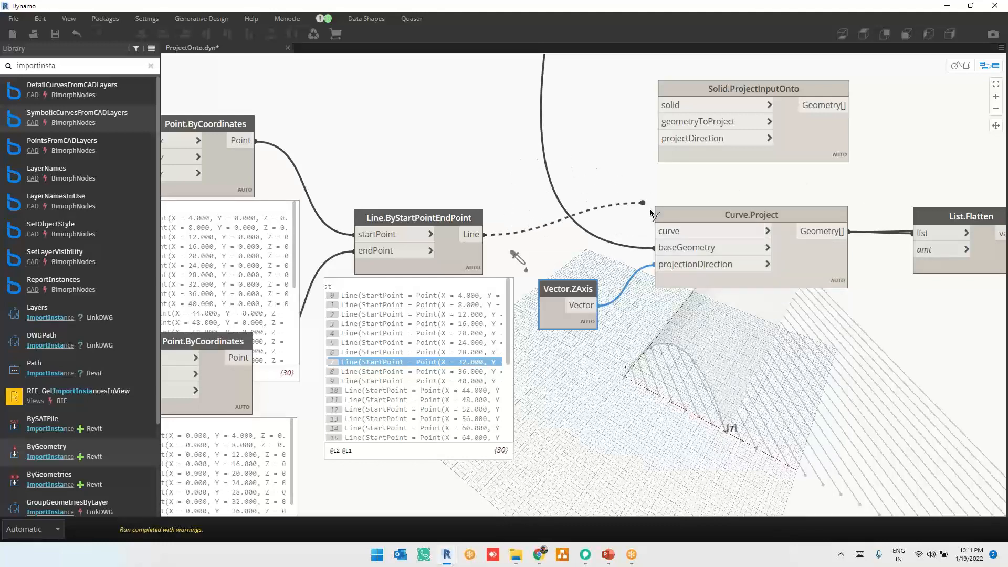
click(668, 232)
click(672, 249)
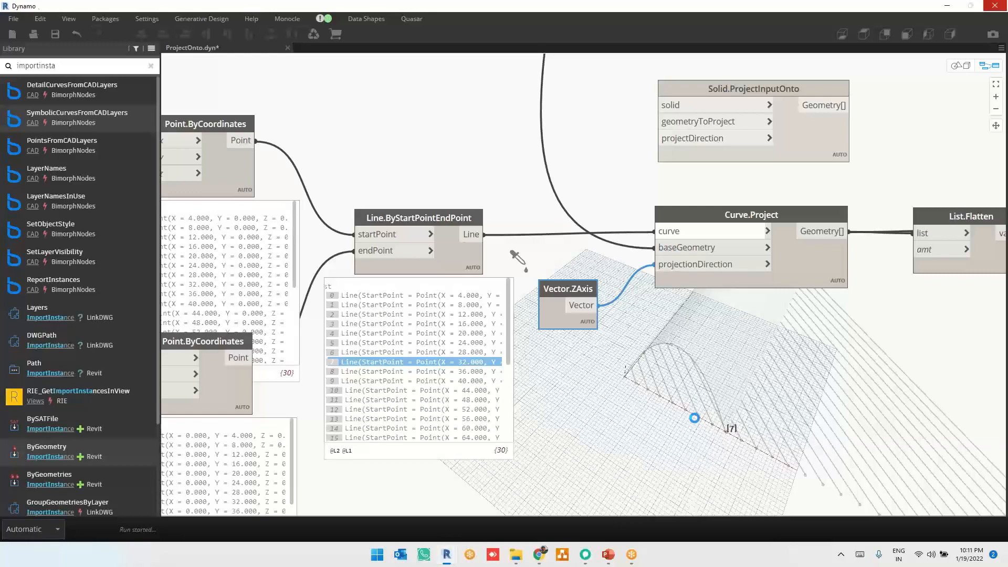
Trace the Curve.Extrude surface into baseGeometry and the Z-axis vector into projectionDirection on the Curve.Project node
scroll(694, 418, down, 6)
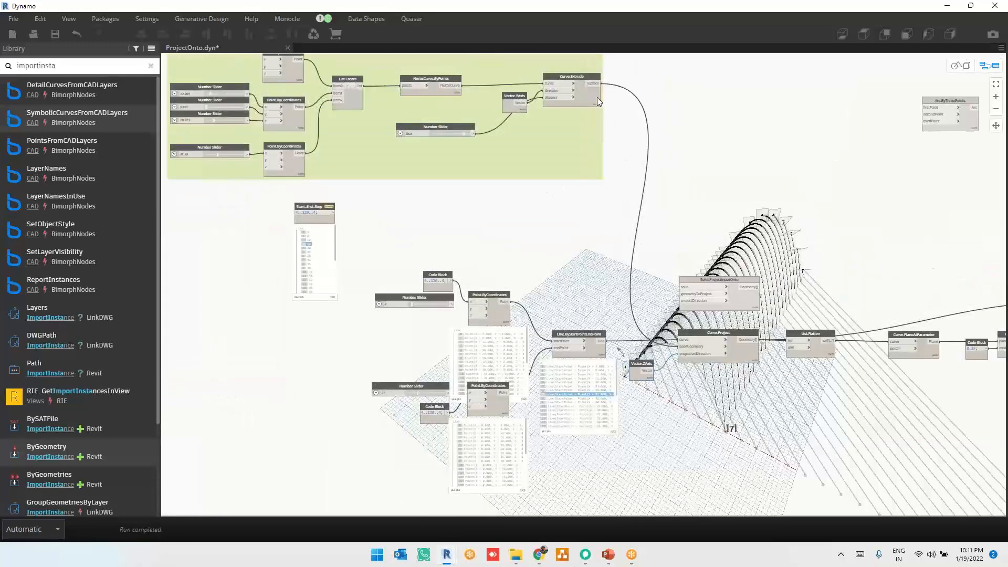
scroll(704, 362, up, 5)
scroll(704, 365, up, 1)
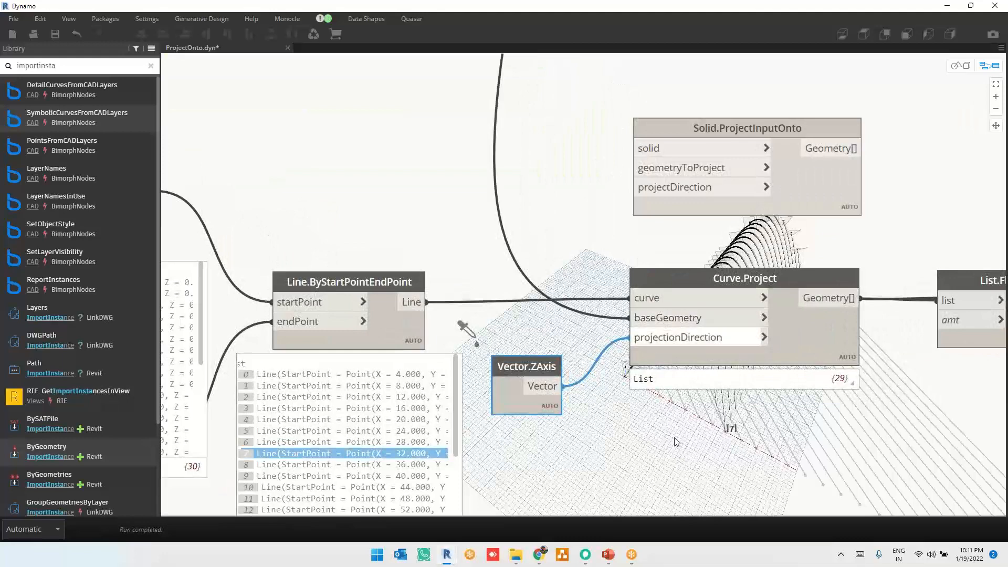
scroll(682, 324, up, 3)
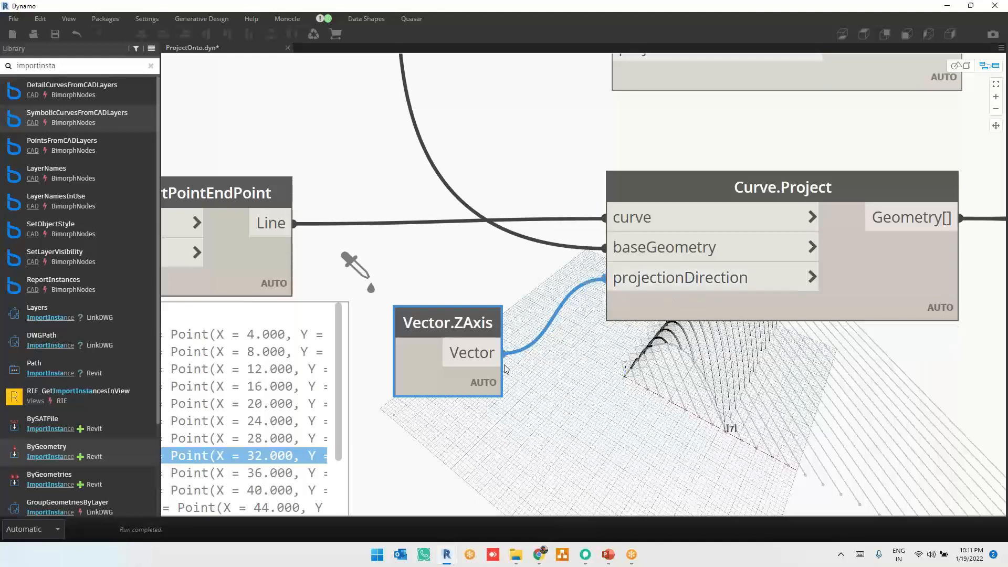
Select the Curve.Project node and inspect its projected curves on the curved surface from above and from the side in 3D
middle_drag(677, 377, 411, 306)
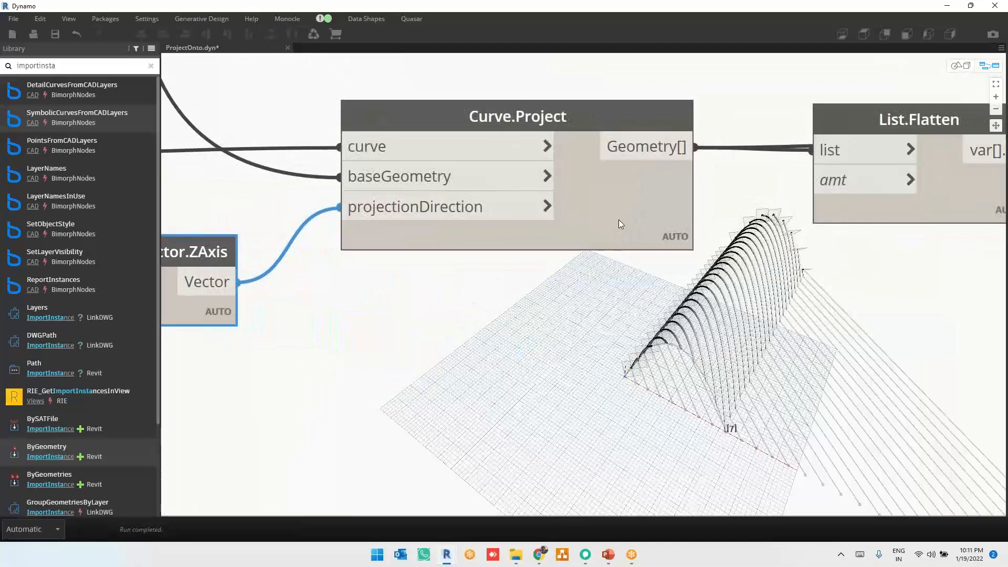
click(619, 219)
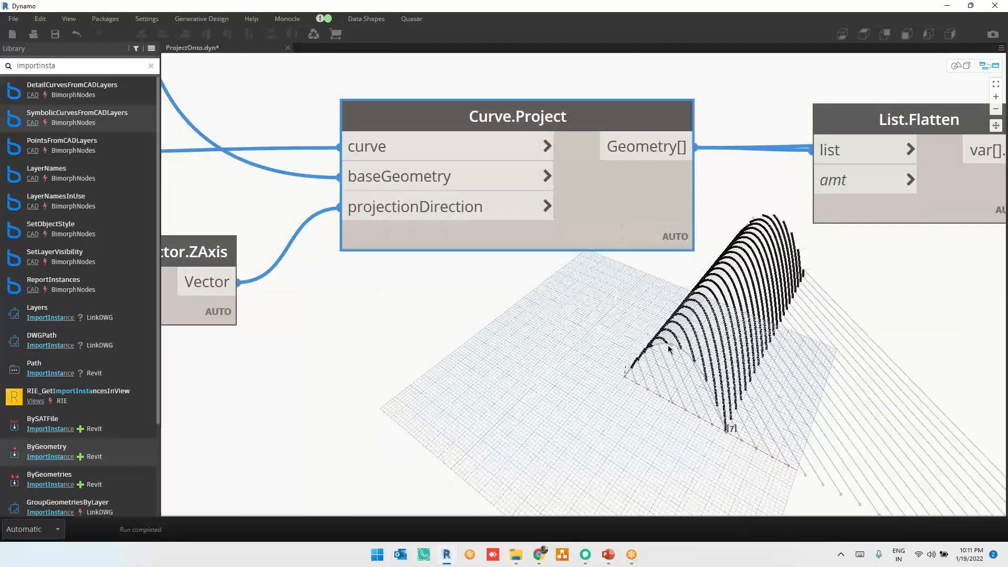
key(ctrl+b)
scroll(710, 351, up, 5)
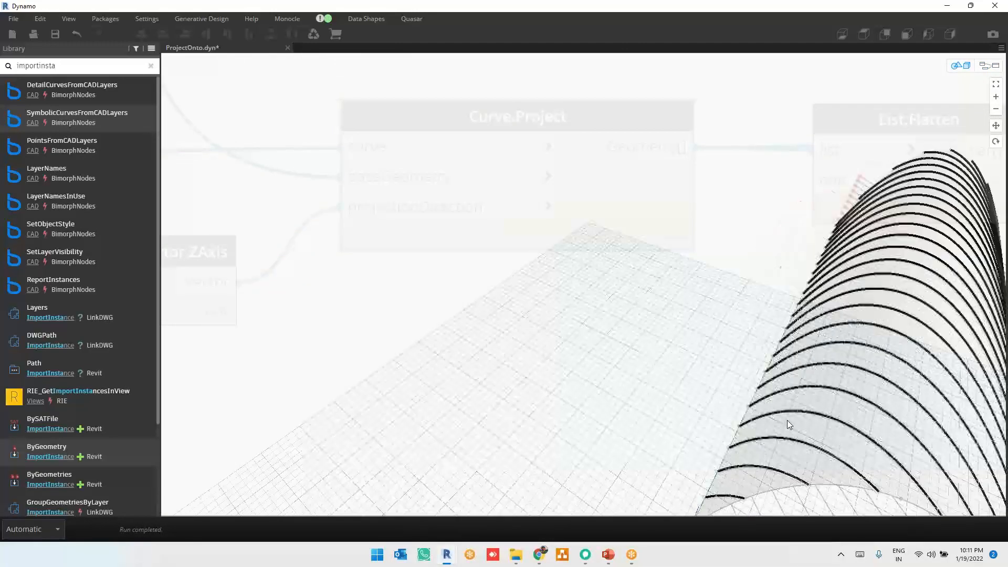
middle_drag(786, 420, 649, 337)
scroll(426, 244, up, 5)
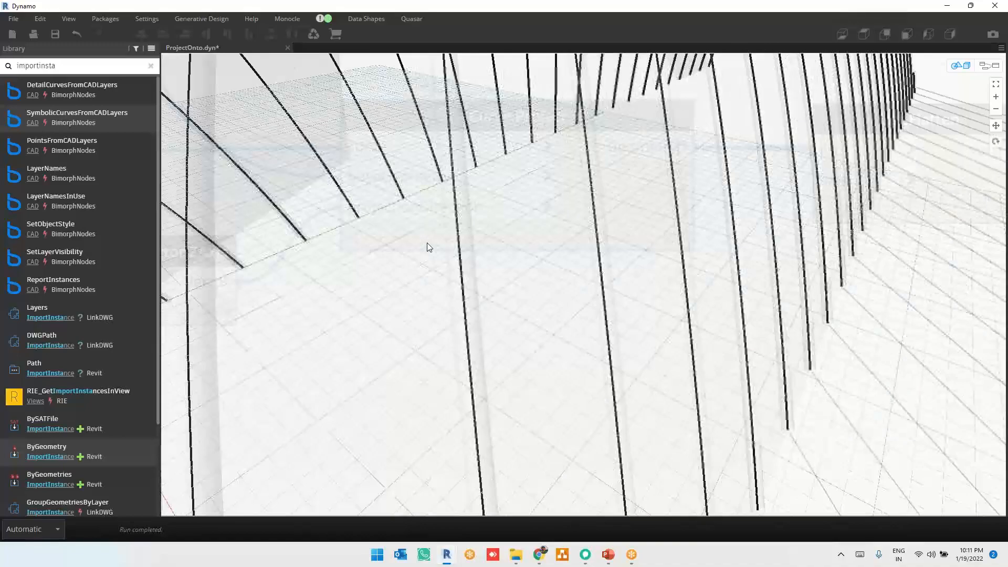
scroll(427, 245, down, 8)
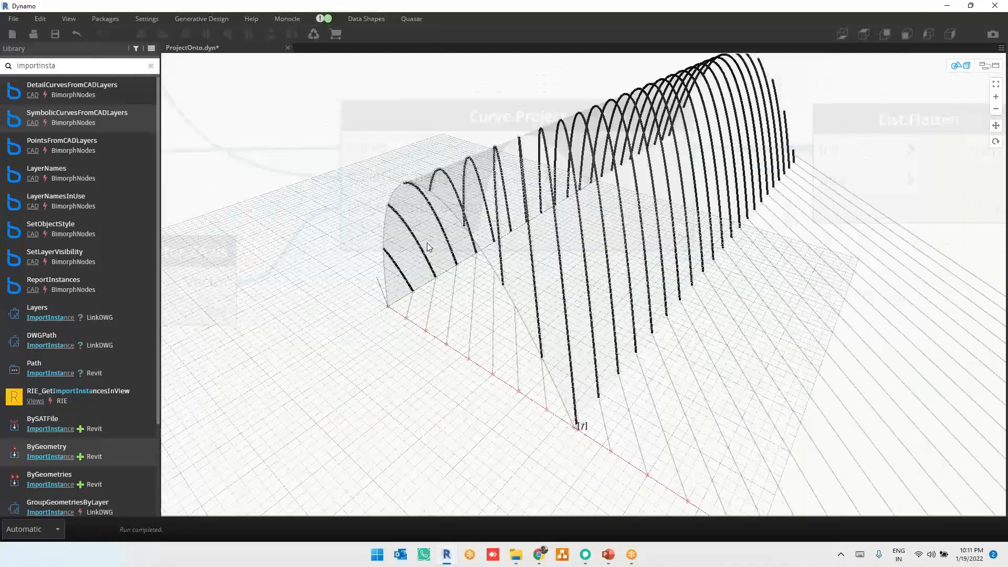
right_drag(536, 284, 757, 412)
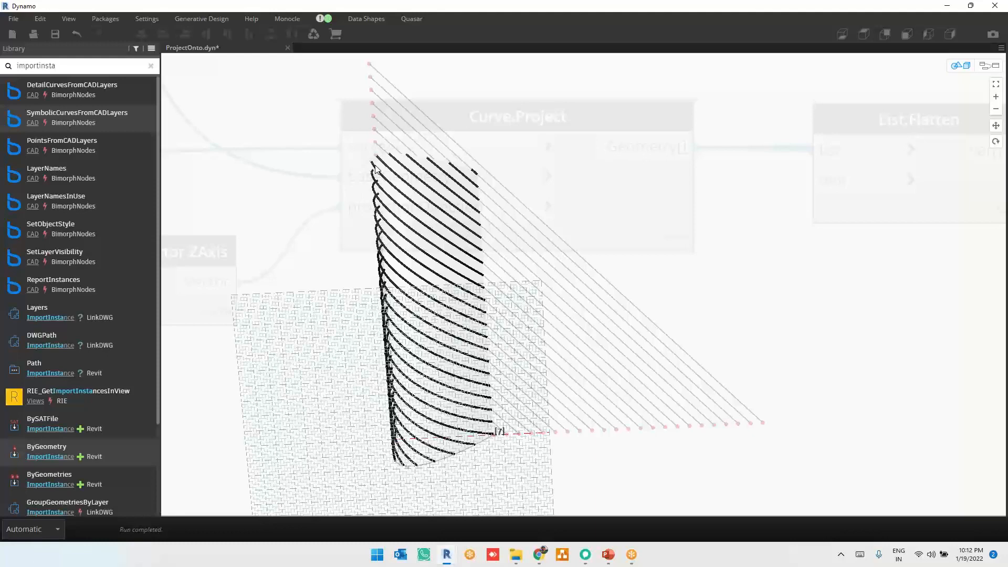
right_drag(559, 414, 517, 258)
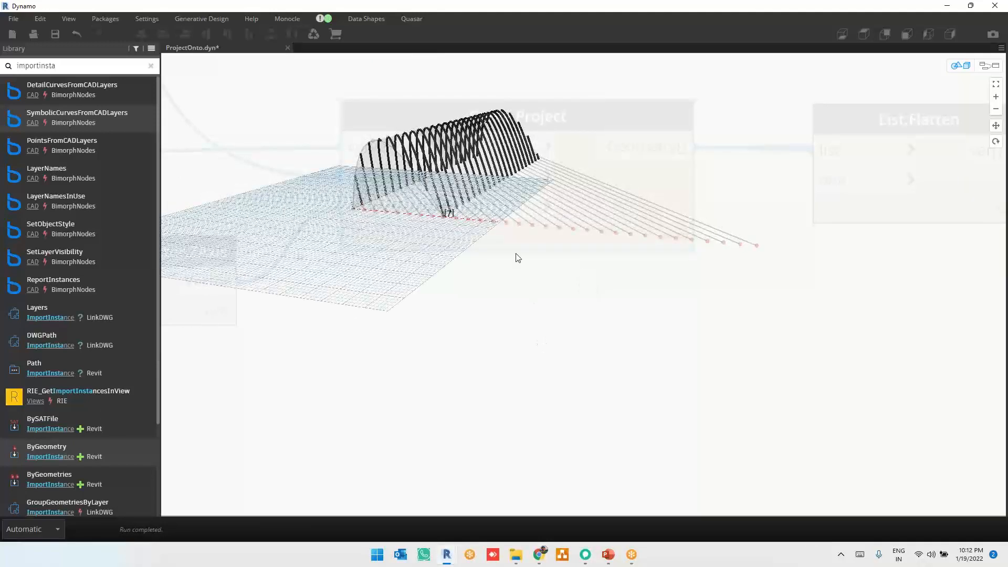
key(ctrl+b)
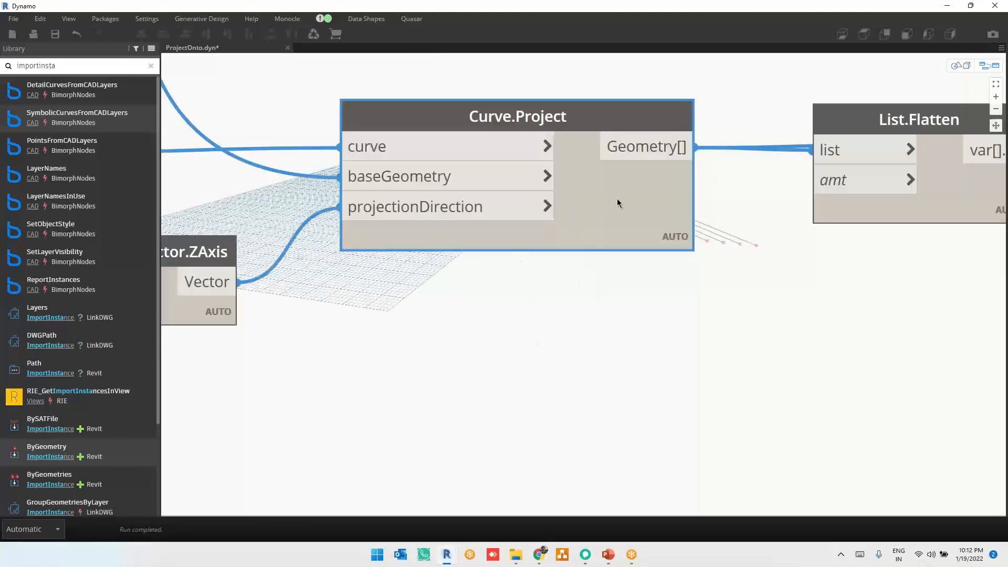
Pin the output lists of the Curve.Project and List.Flatten nodes open beneath them
mouse_move(616, 203)
mouse_move(667, 272)
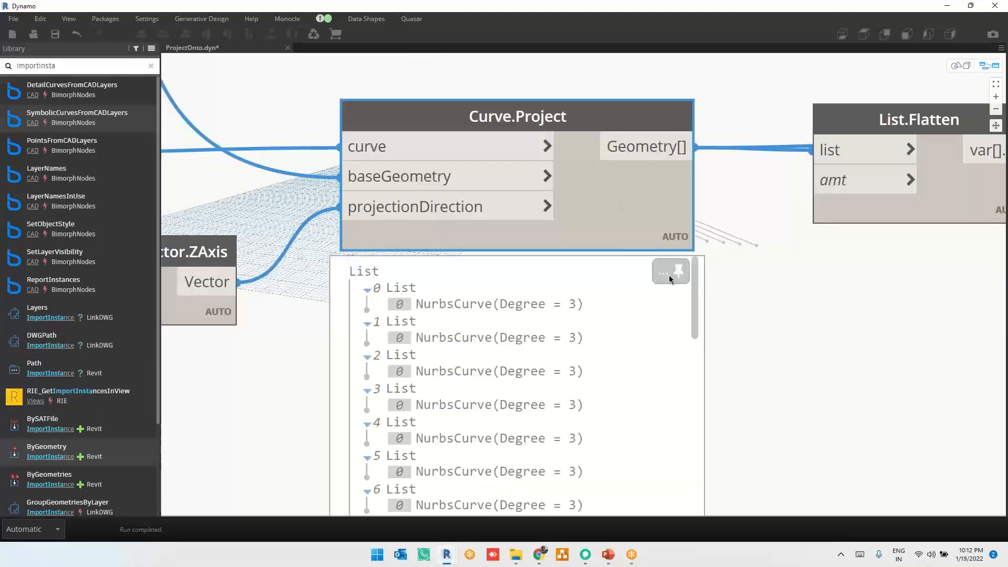
scroll(669, 275, down, 5)
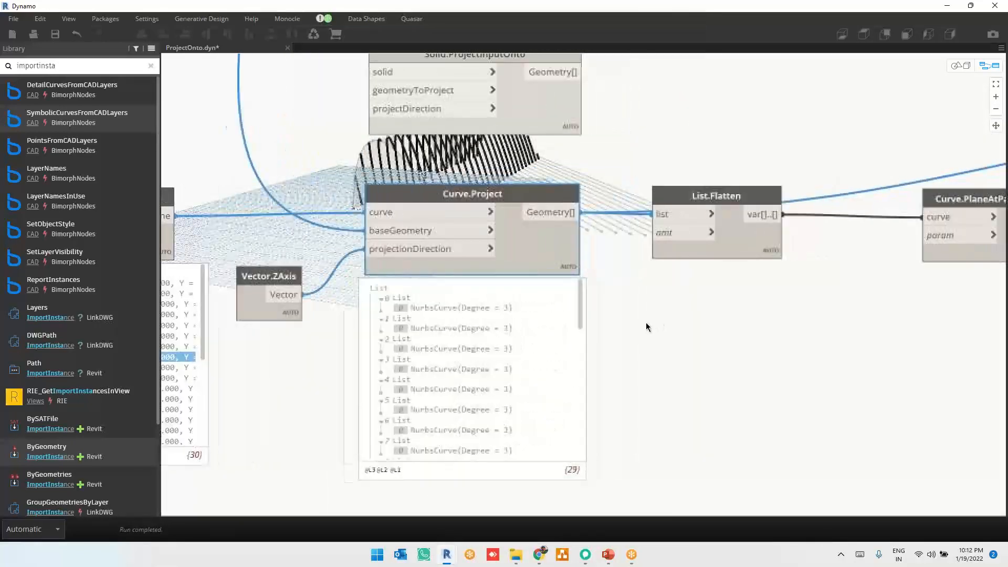
mouse_move(755, 262)
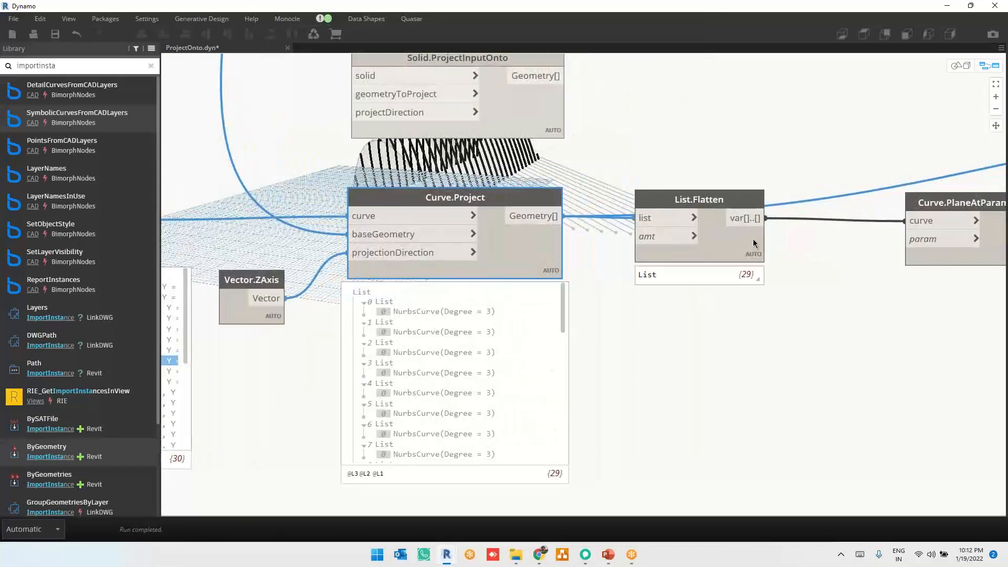
click(755, 273)
middle_drag(825, 306, 562, 307)
click(671, 270)
scroll(624, 144, down, 2)
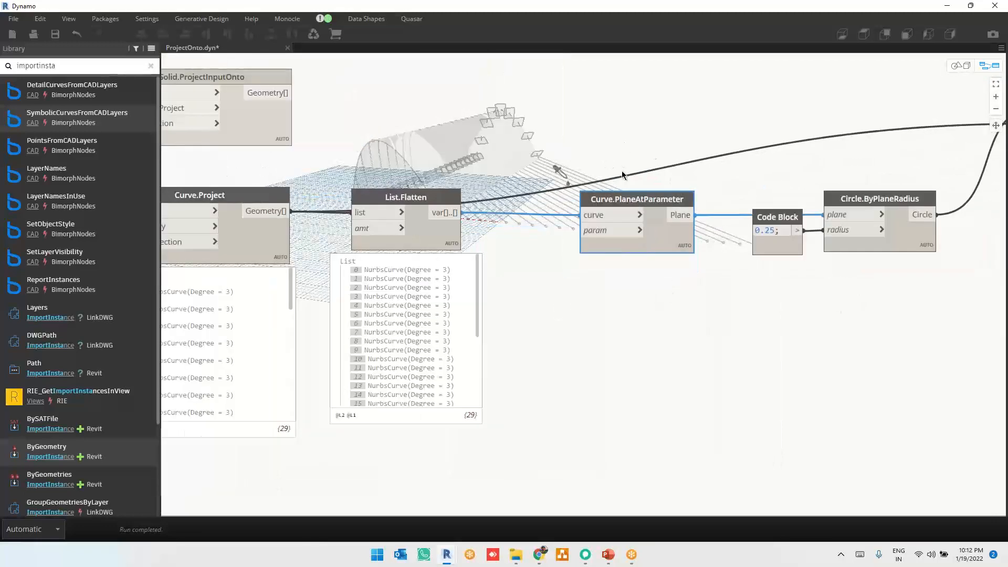
Highlight the NurbsCurve in sublists 0, 1 and 2 of the Curve.Project output and compare it with the flattened list
middle_drag(621, 171, 617, 211)
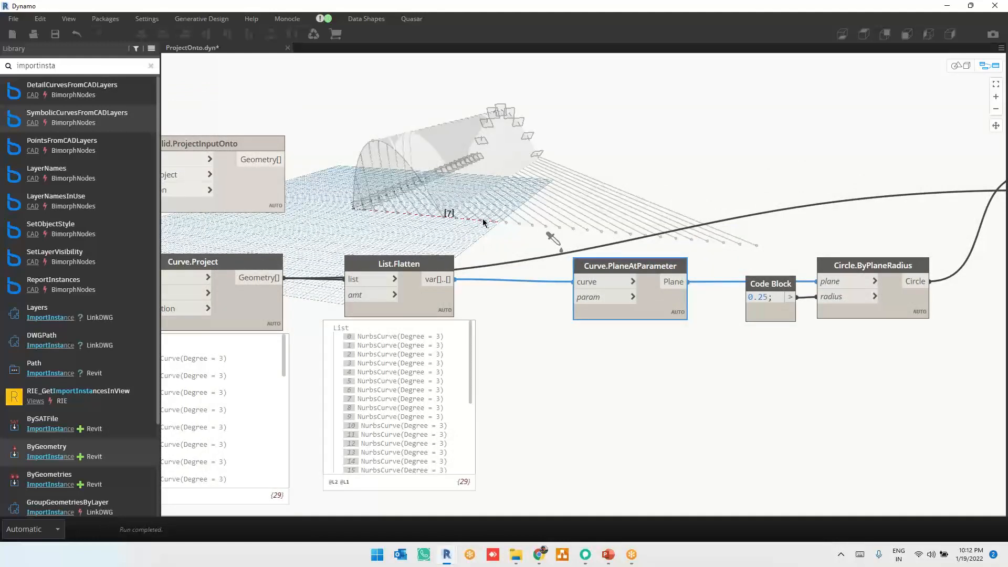
middle_drag(483, 217, 771, 162)
scroll(428, 460, up, 3)
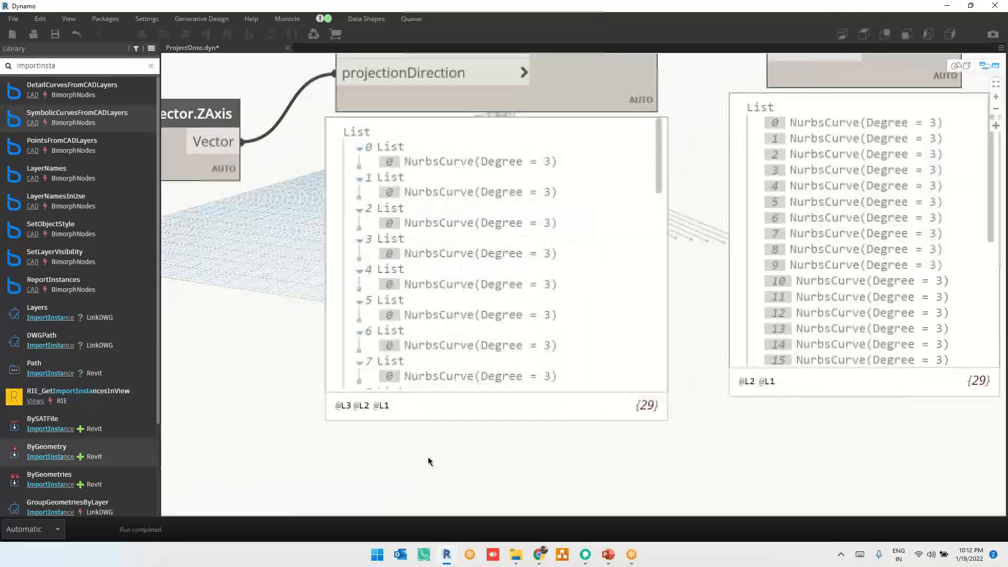
click(443, 162)
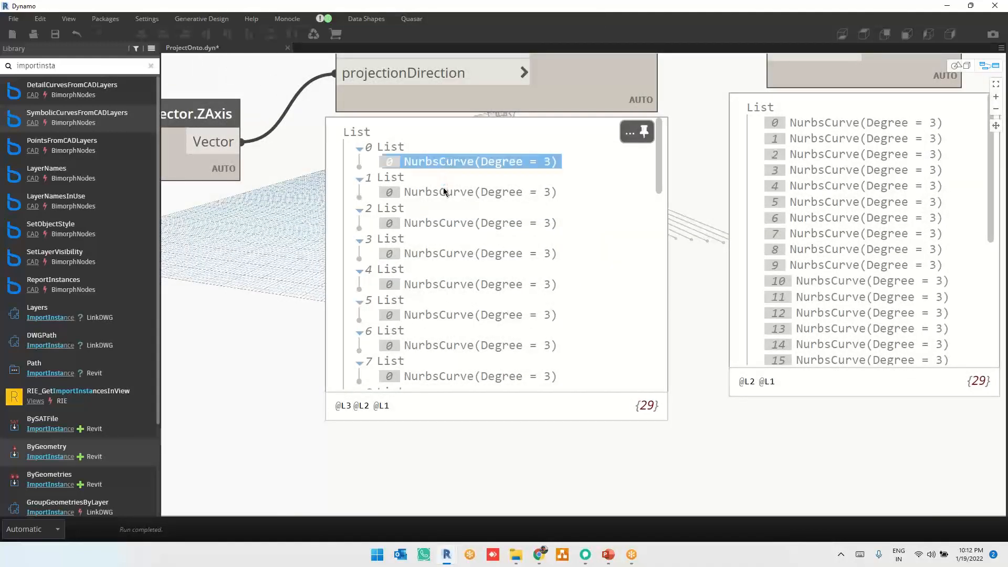
click(443, 192)
click(445, 222)
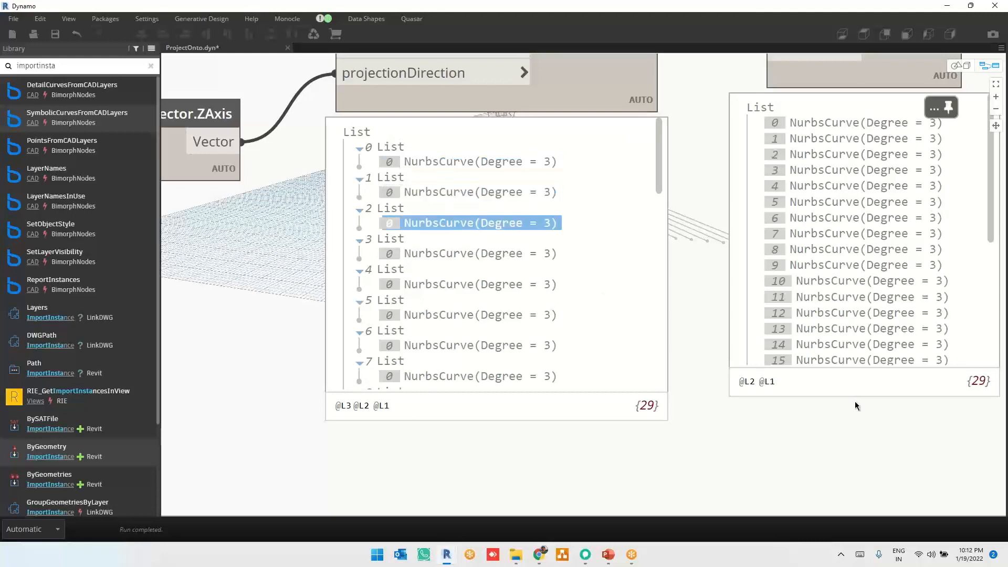
middle_drag(854, 401, 770, 427)
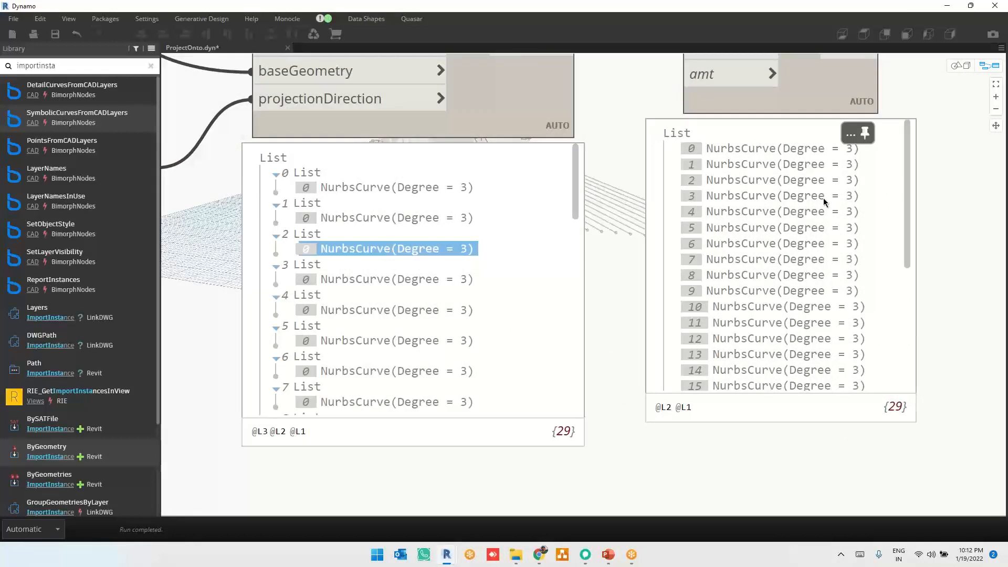
Collapse sublists 0 to 3 in the Curve.Project output list
click(276, 174)
click(276, 189)
click(276, 204)
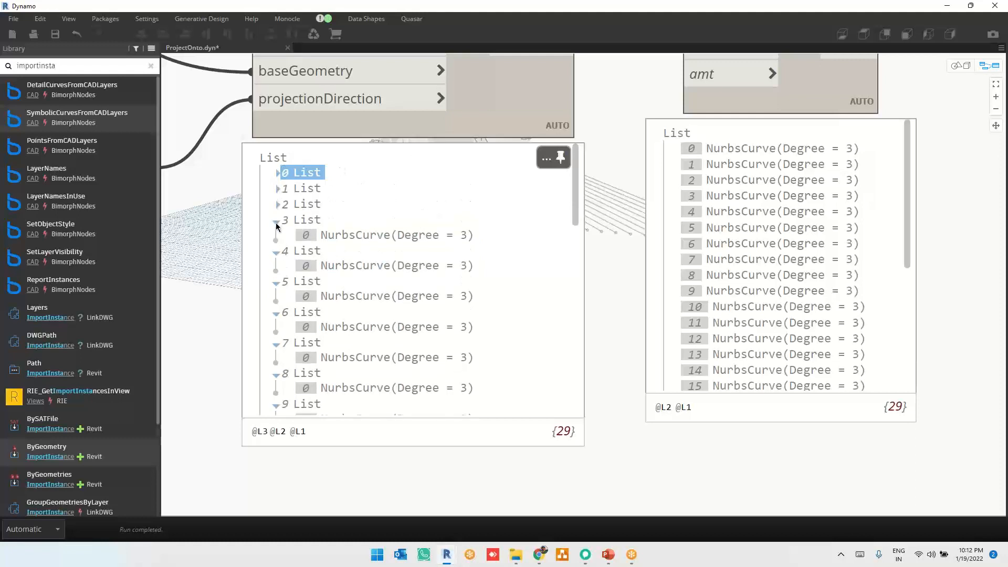
click(276, 222)
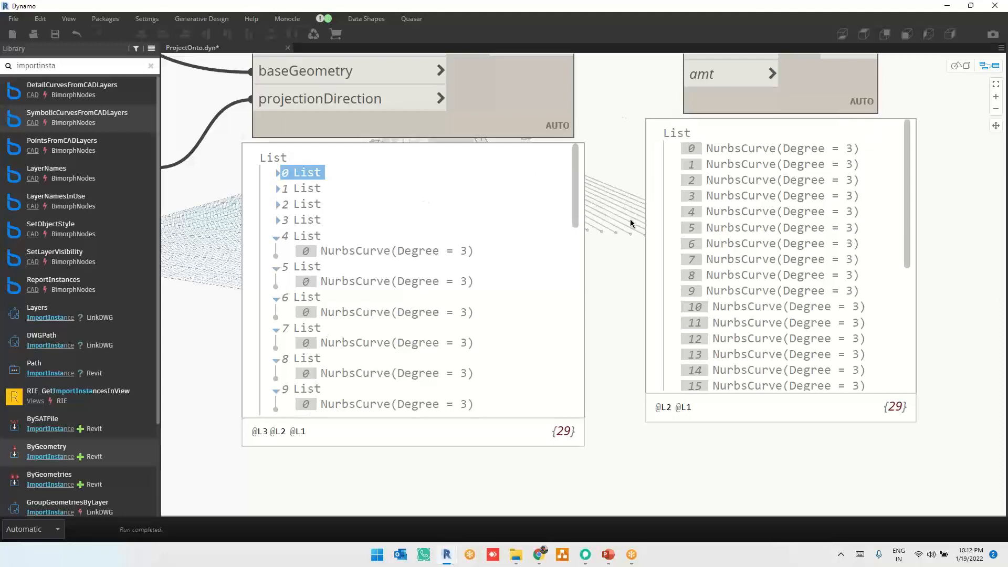
Highlight the geometry of List.Flatten and Curve.PlaneAtParameter in turn, and pin the plane list of Curve.PlaneAtParameter
scroll(630, 224, down, 4)
scroll(539, 314, up, 2)
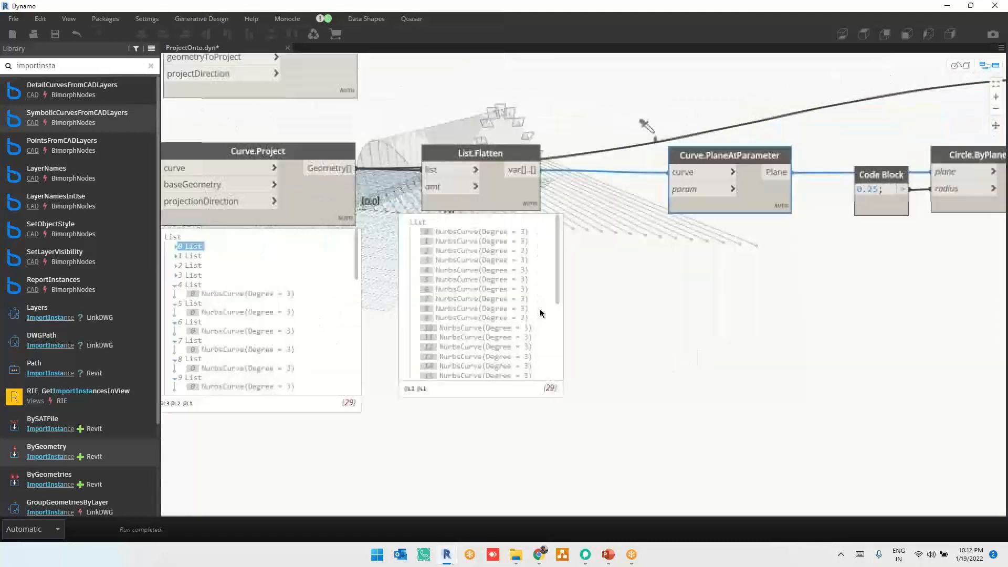
middle_drag(540, 313, 441, 356)
click(409, 244)
middle_drag(607, 156, 600, 179)
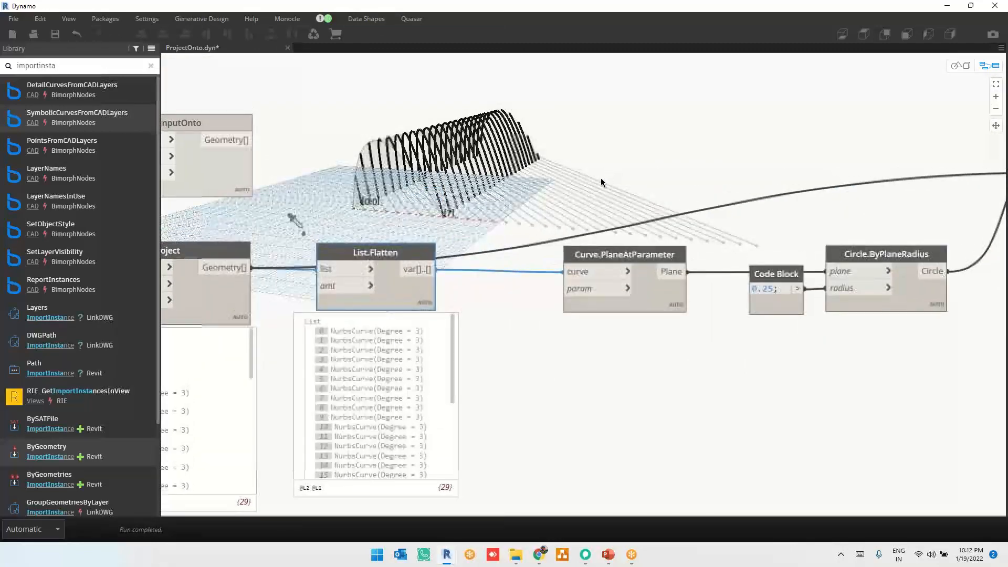
click(649, 293)
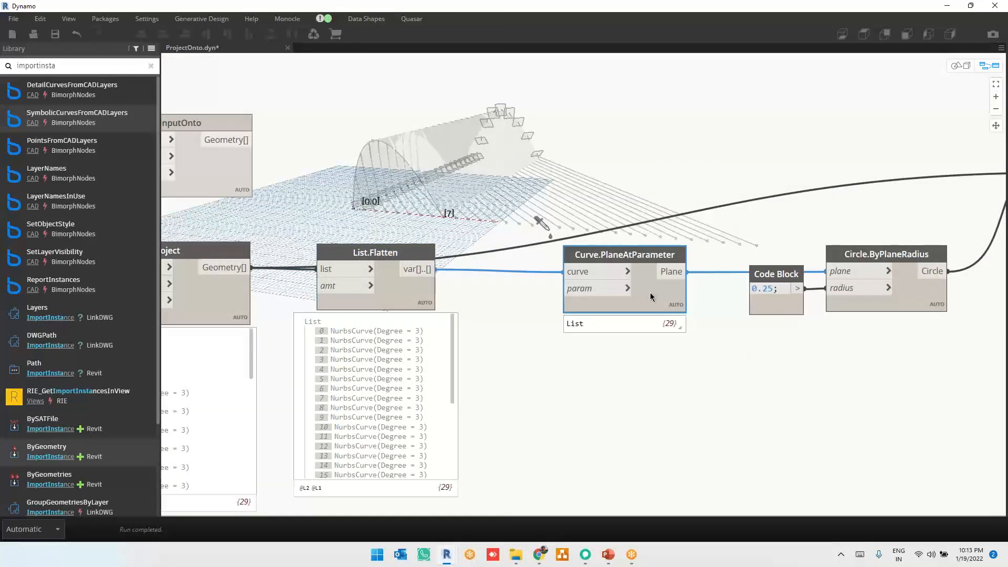
mouse_move(673, 328)
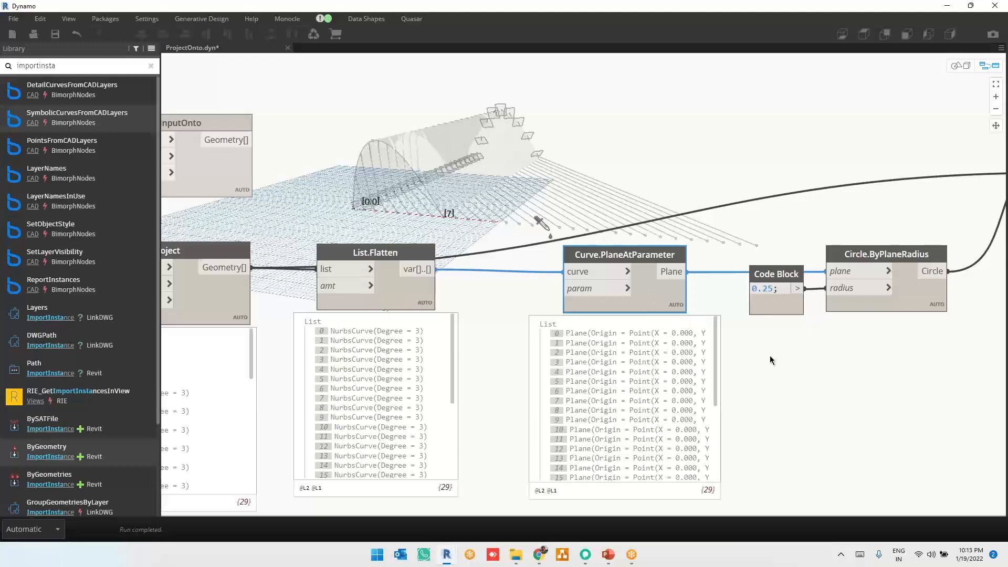
Nudge the Curve.PlaneAtParameter node slightly and inspect its planes at the start of each projected curve in 3D
scroll(770, 356, up, 2)
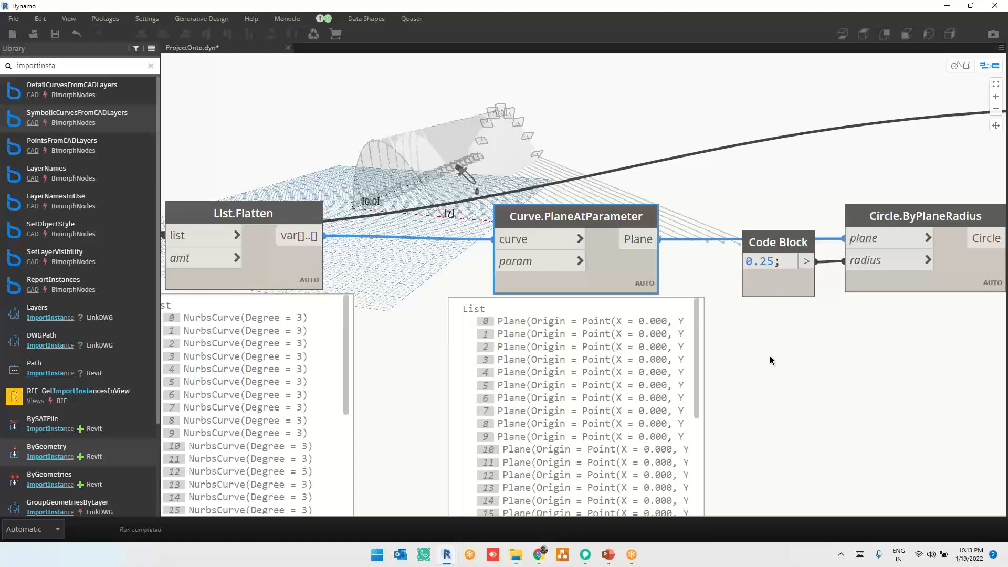
drag(622, 270, 625, 263)
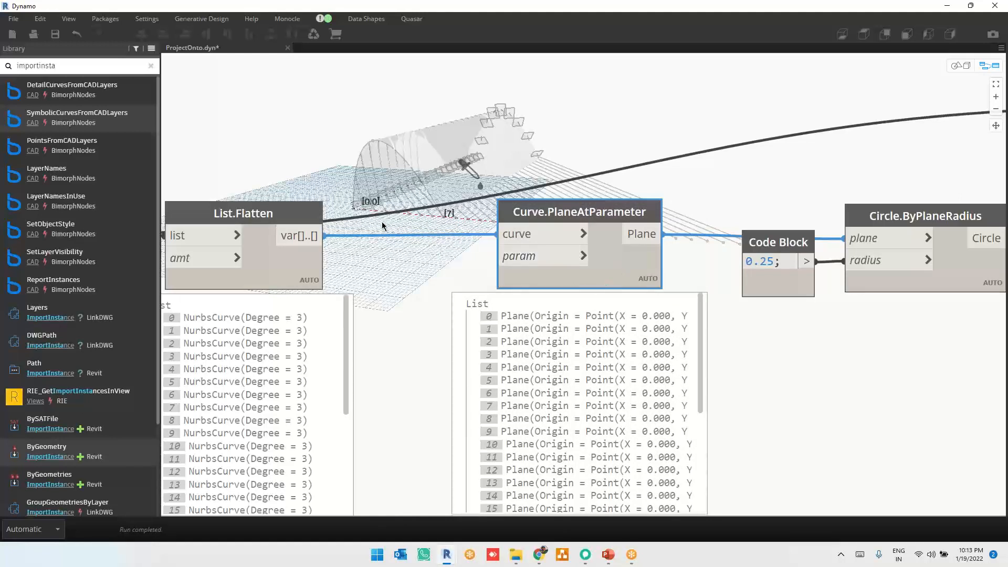
key(ctrl+b)
right_drag(427, 219, 467, 218)
key(ctrl+b)
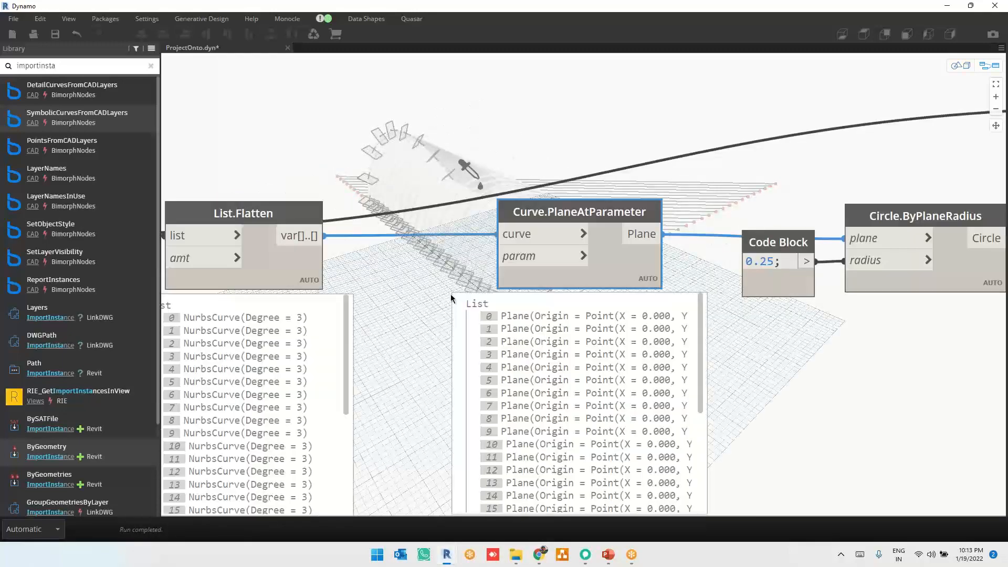
middle_drag(453, 295, 531, 446)
scroll(545, 350, up, 3)
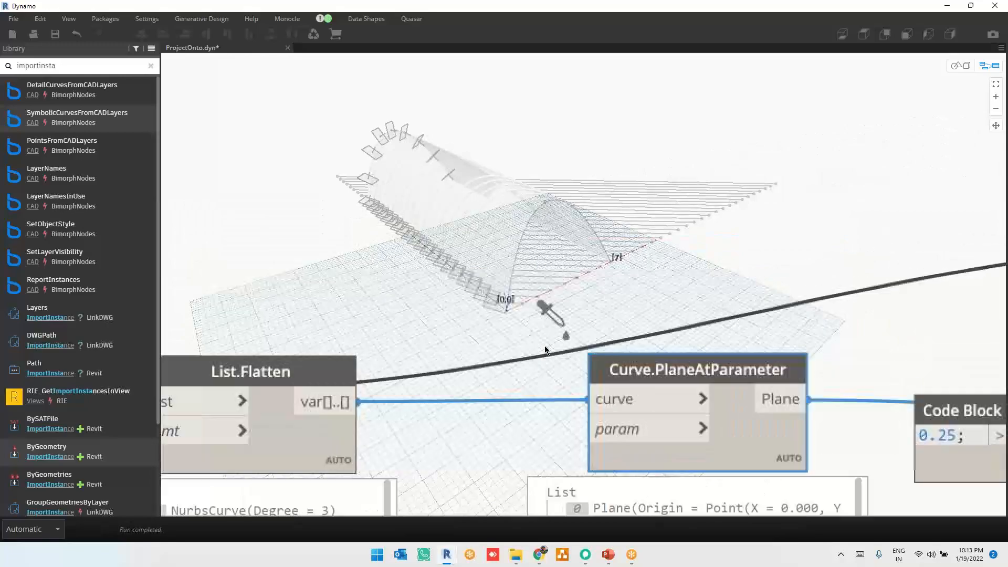
key(ctrl+b)
scroll(474, 310, up, 6)
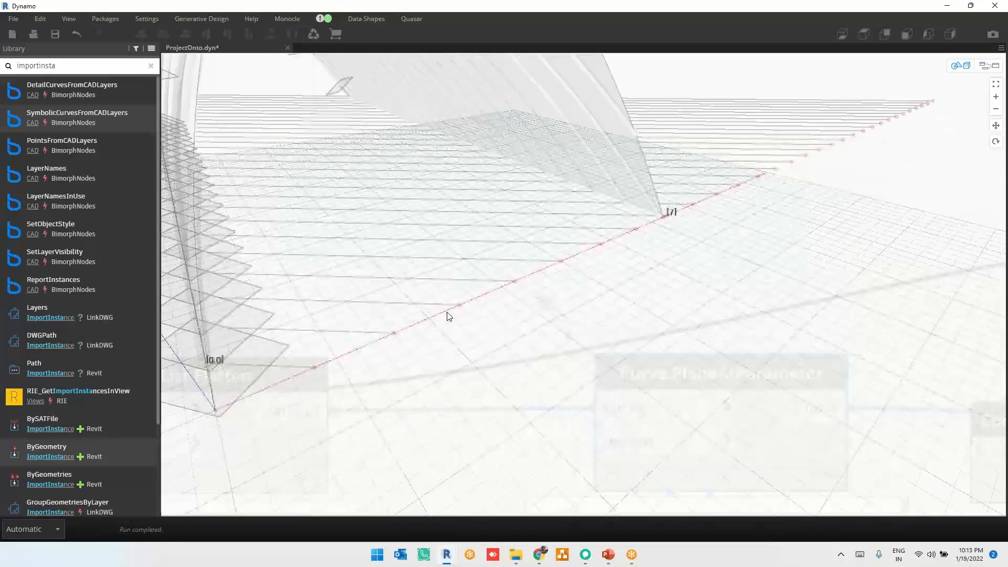
right_drag(423, 317, 469, 317)
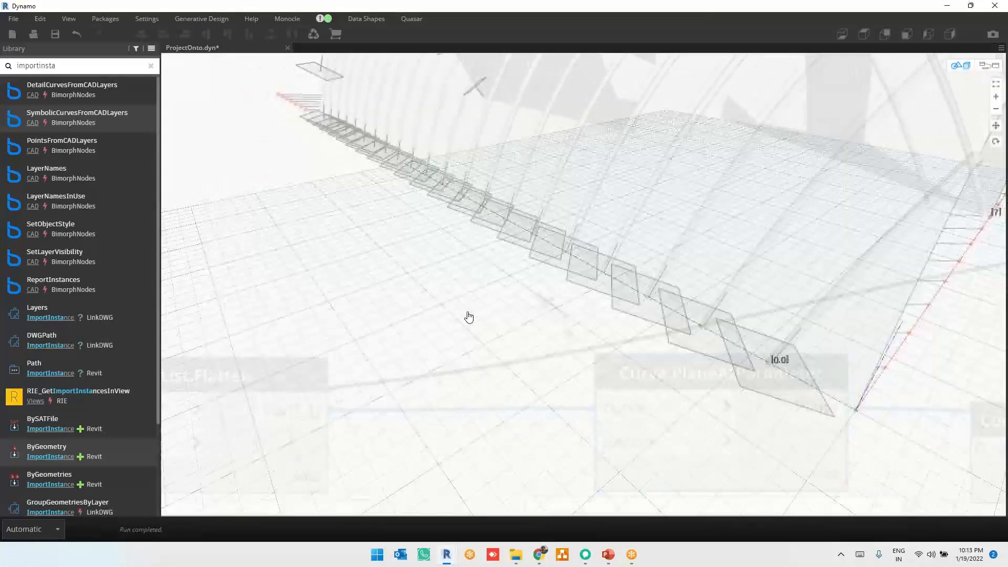
middle_drag(469, 317, 429, 279)
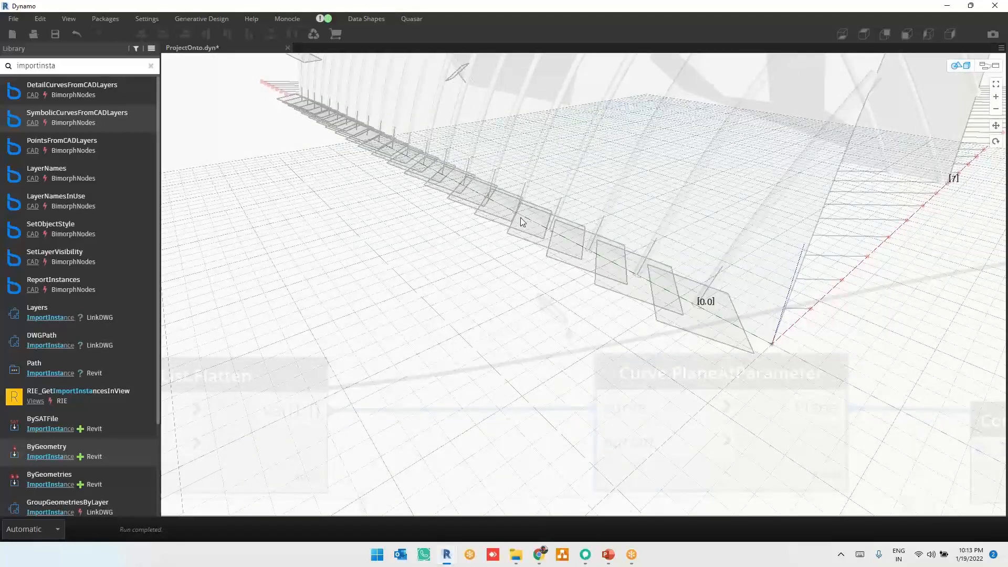
scroll(721, 396, down, 3)
key(ctrl+b)
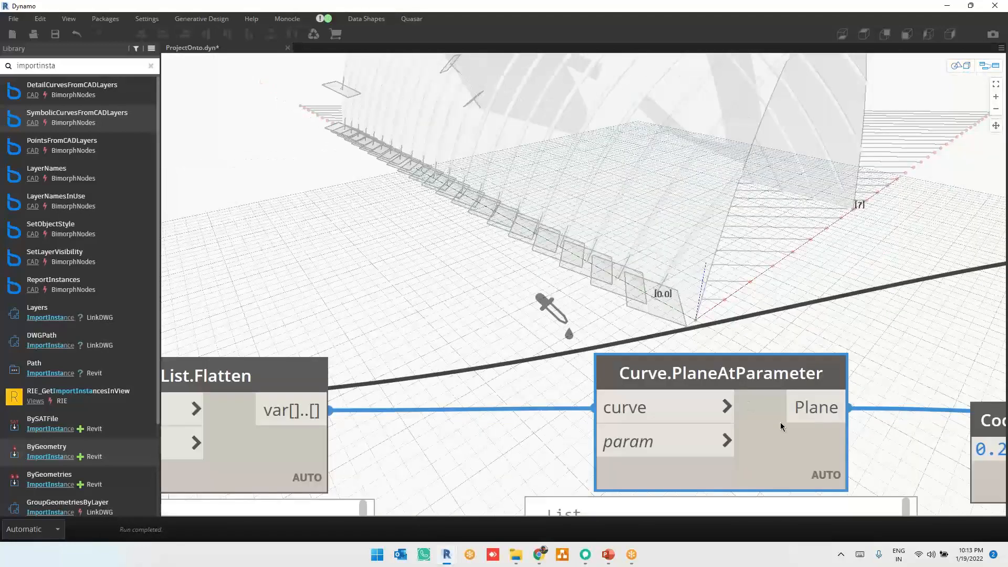
Deselect and reselect the Curve.PlaneAtParameter node to toggle the highlighting of its planes in the preview
click(568, 278)
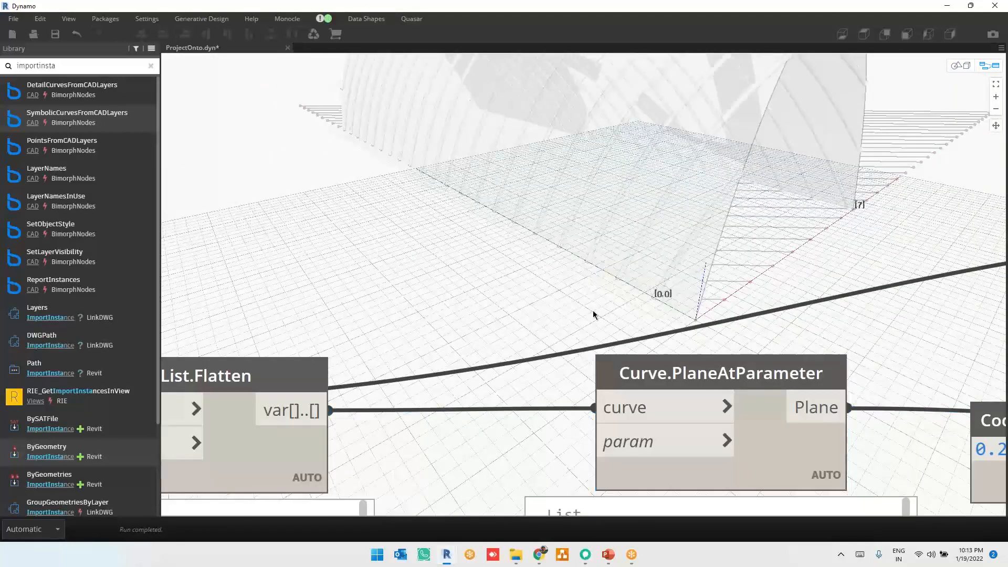
click(758, 446)
click(631, 282)
click(738, 404)
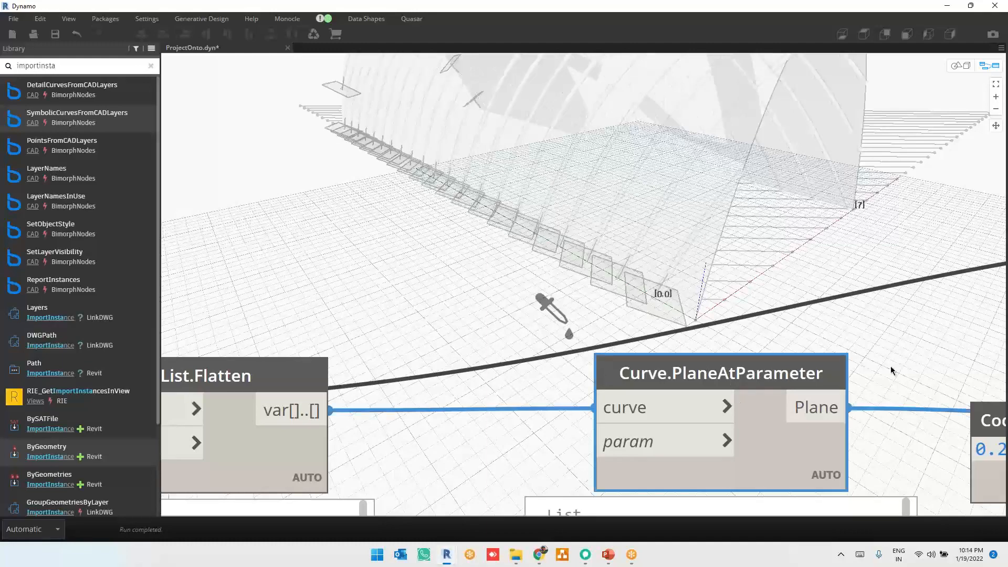
Highlight the Circle.ByPlaneRadius circles and set the Code Block feeding their radius to 0.5
scroll(892, 370, down, 1)
middle_drag(825, 366, 420, 373)
click(861, 473)
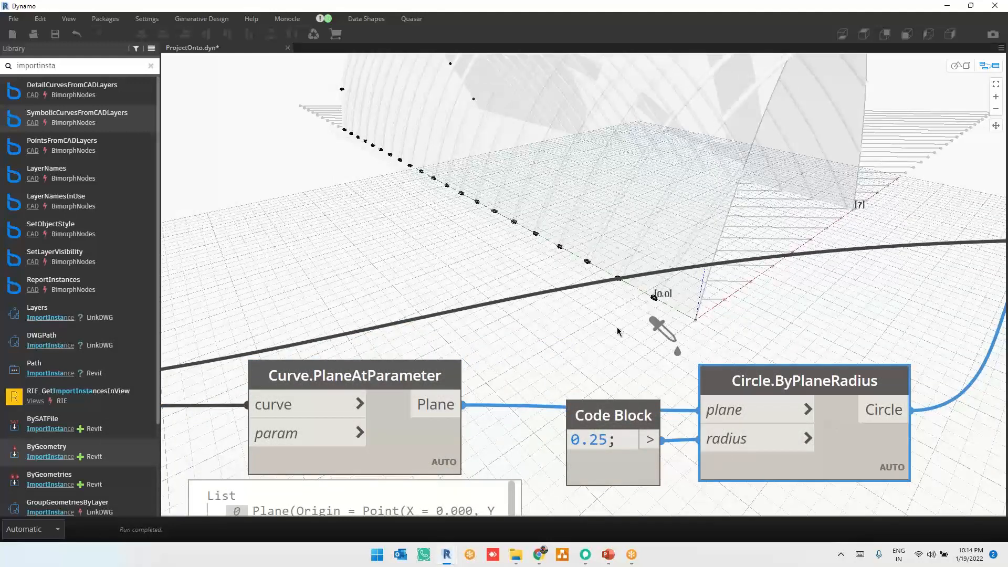
double_click(603, 440)
text(5)
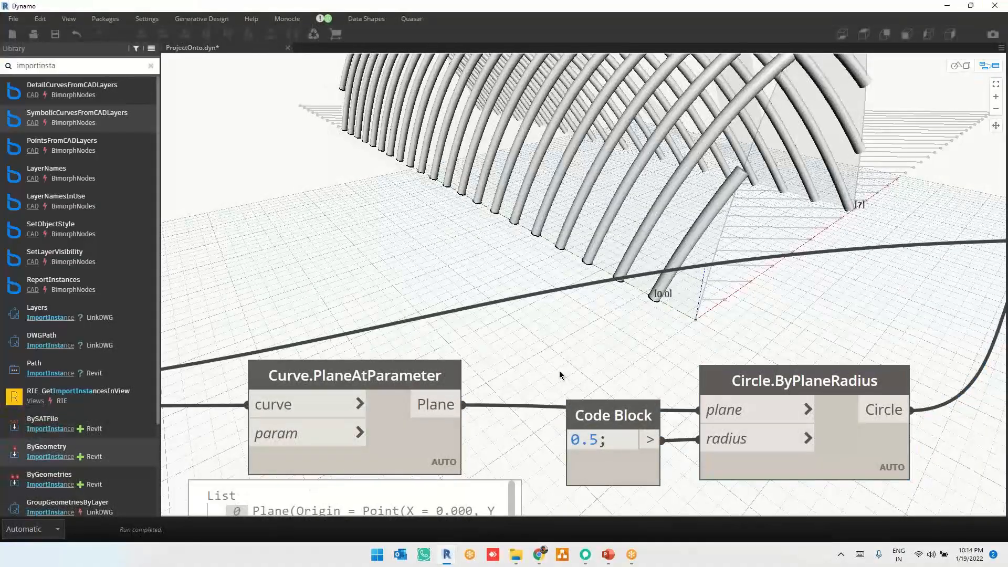
Highlight the geometry of Circle.ByPlaneRadius, Solid.BySweep and Curve.Project in turn to trace the sweep's profile and path
click(864, 462)
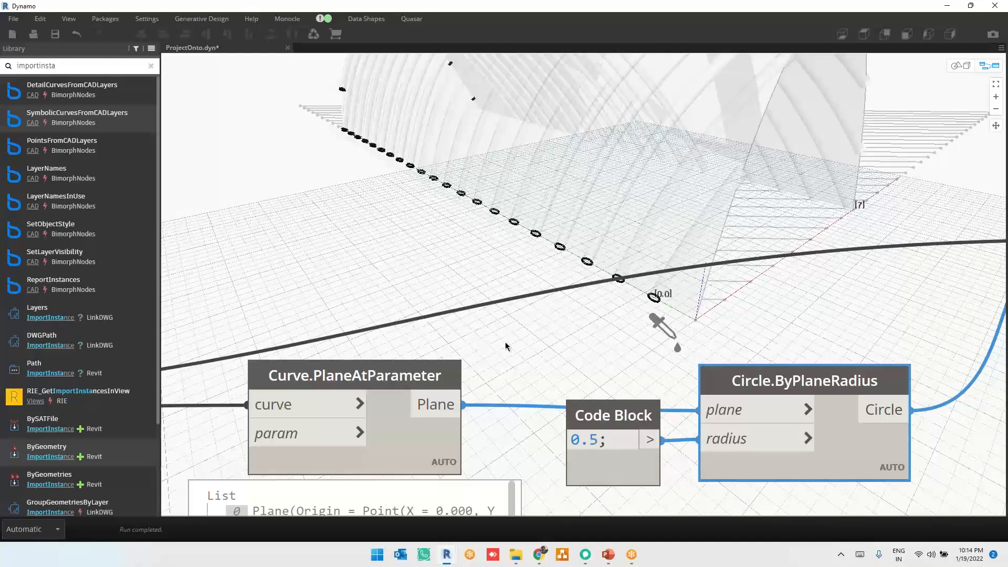
scroll(507, 345, down, 3)
middle_drag(771, 355, 759, 378)
mouse_move(709, 433)
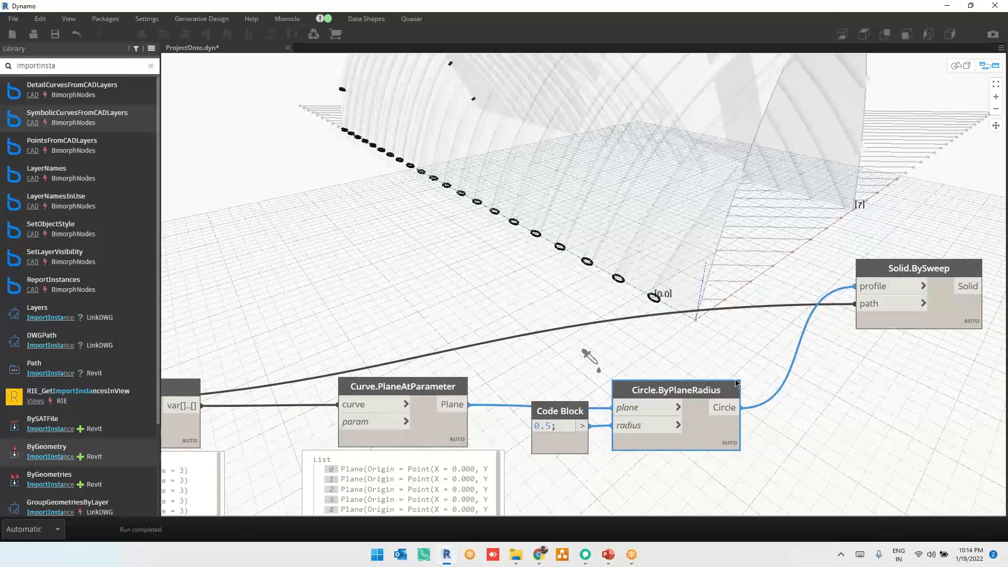
click(962, 316)
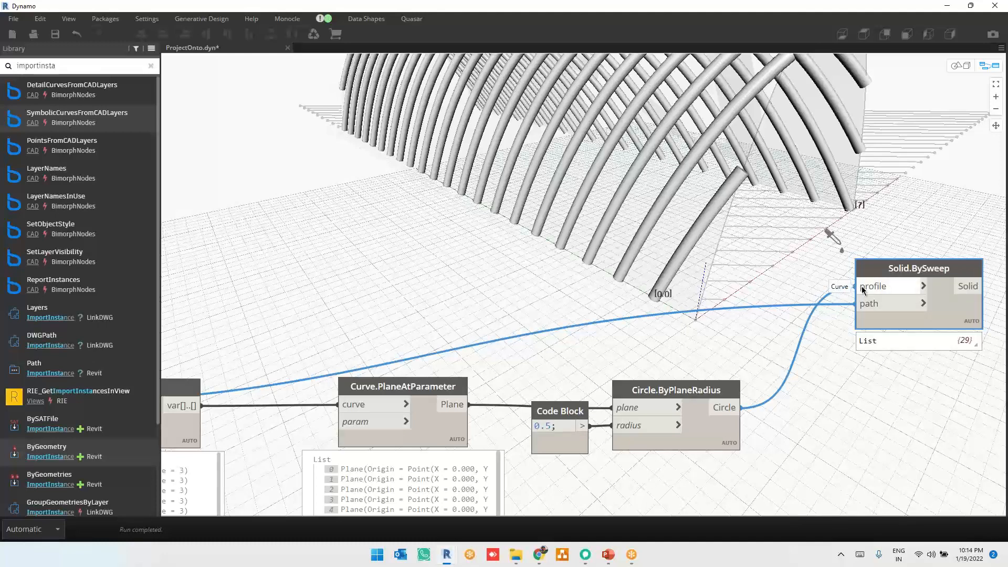
scroll(870, 307, down, 3)
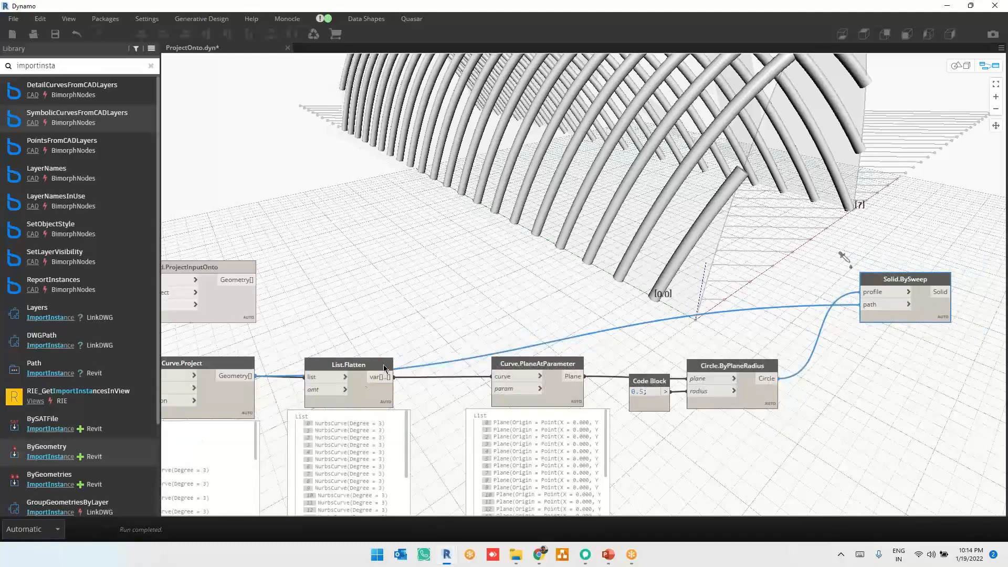
click(229, 408)
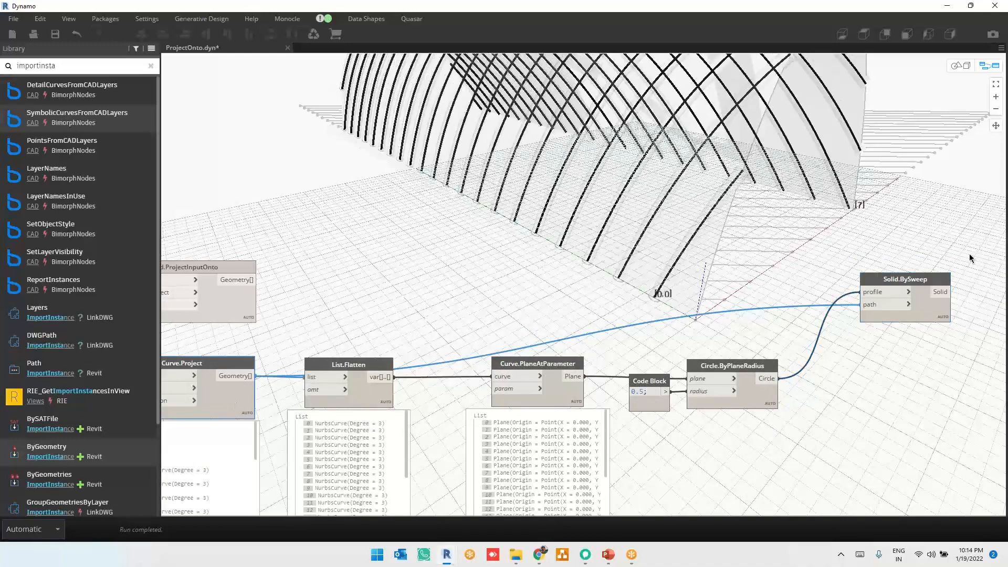
Clear the node selection and inspect the projected curves from another side in 3D alongside the graph feeding Curve.Project
click(960, 408)
scroll(959, 408, down, 2)
scroll(959, 409, down, 1)
key(ctrl+b)
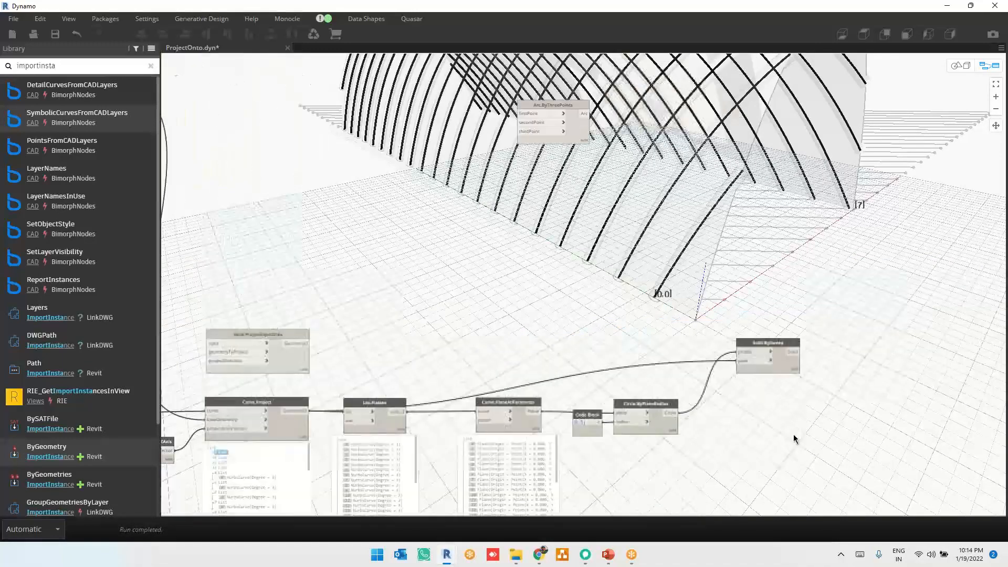
scroll(661, 404, down, 4)
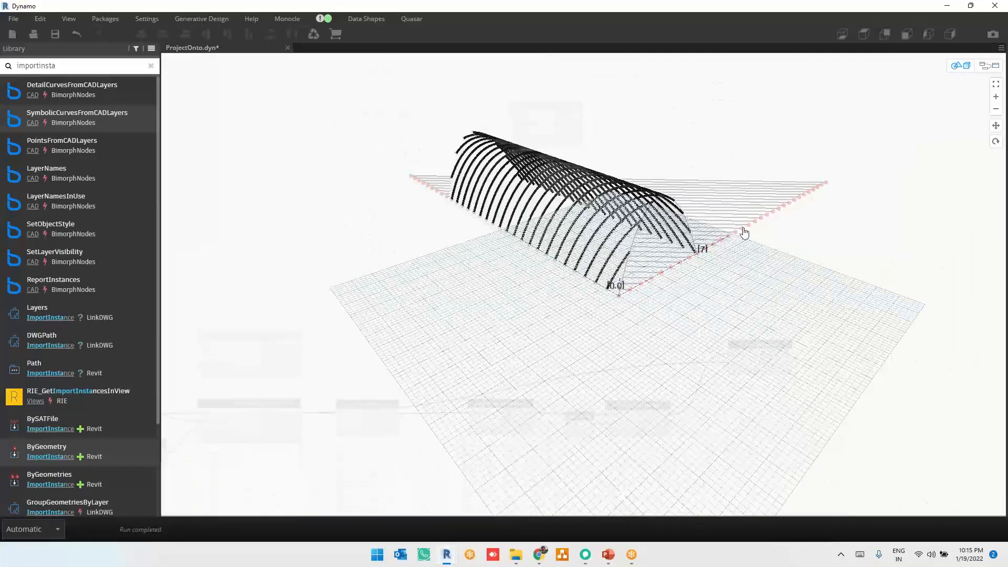
right_drag(742, 229, 595, 259)
key(ctrl+b)
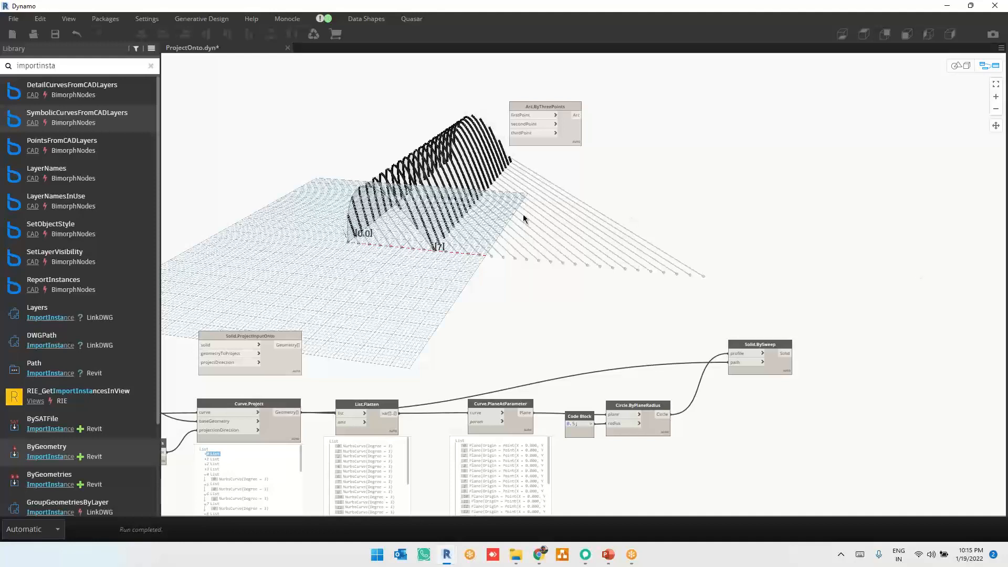
middle_drag(533, 216, 747, 225)
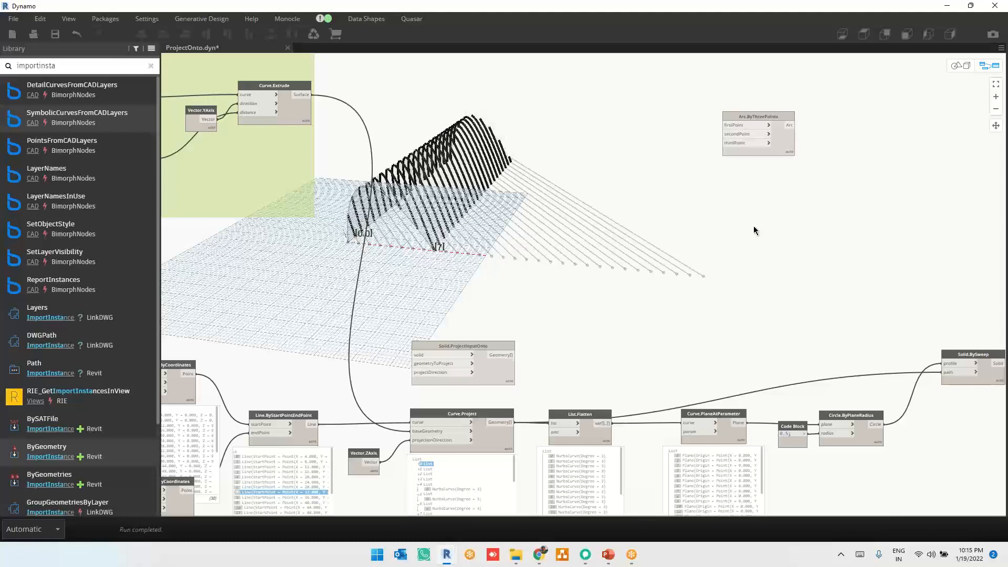
key(ctrl+b)
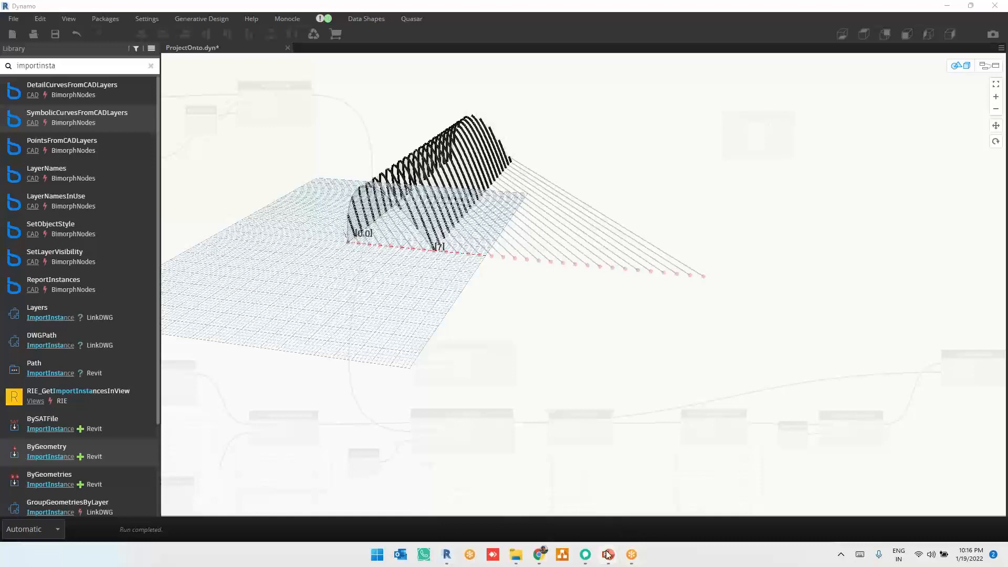
Switch to Chrome and search Google Images for "3d printers"
click(538, 554)
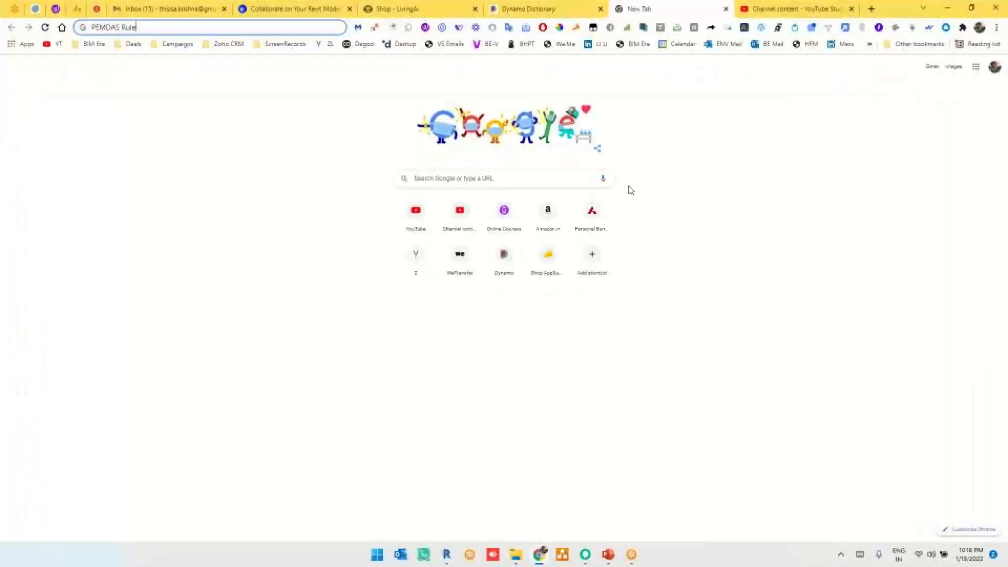
triple_click(235, 26)
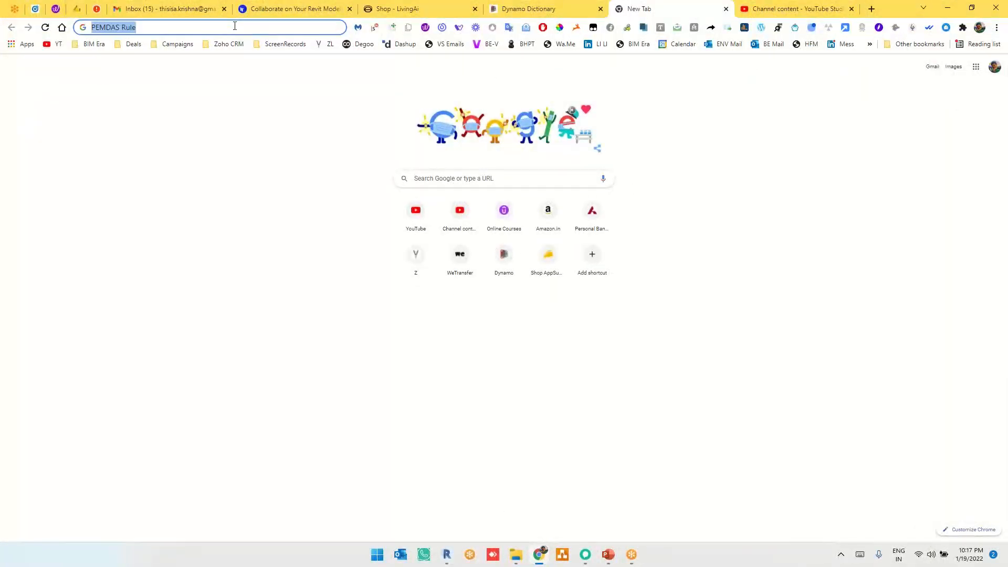
text(3d )
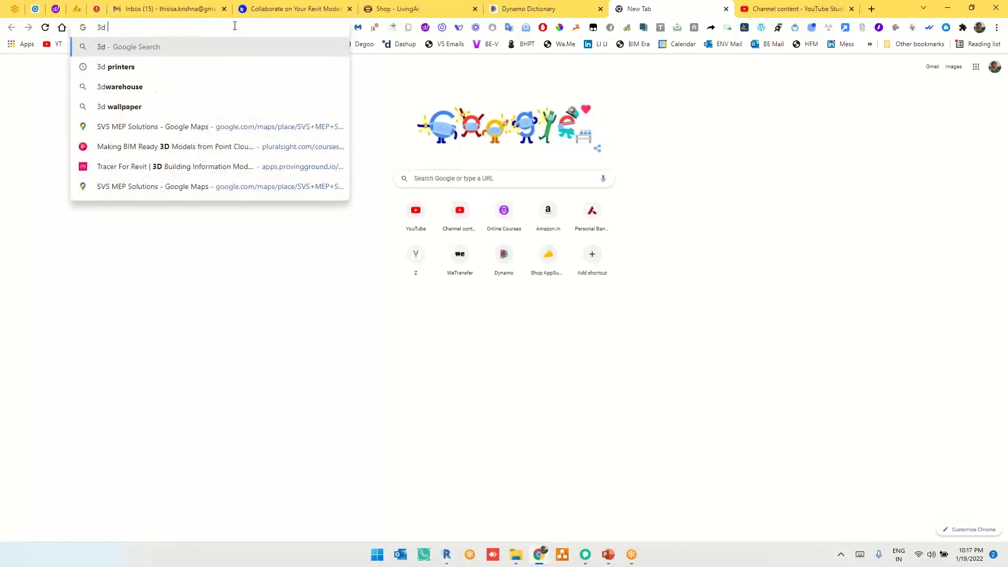
text(printers)
key(Return)
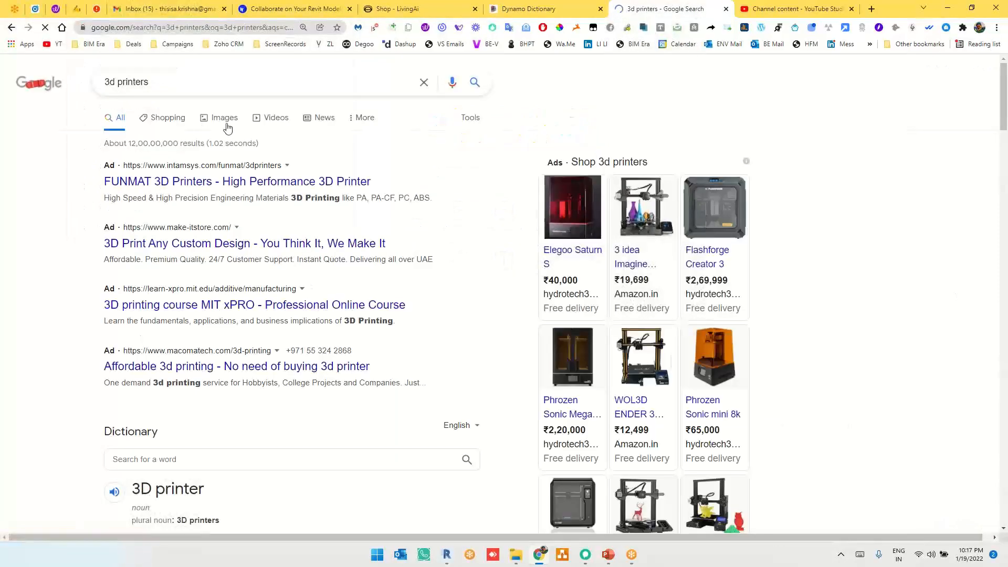
click(225, 125)
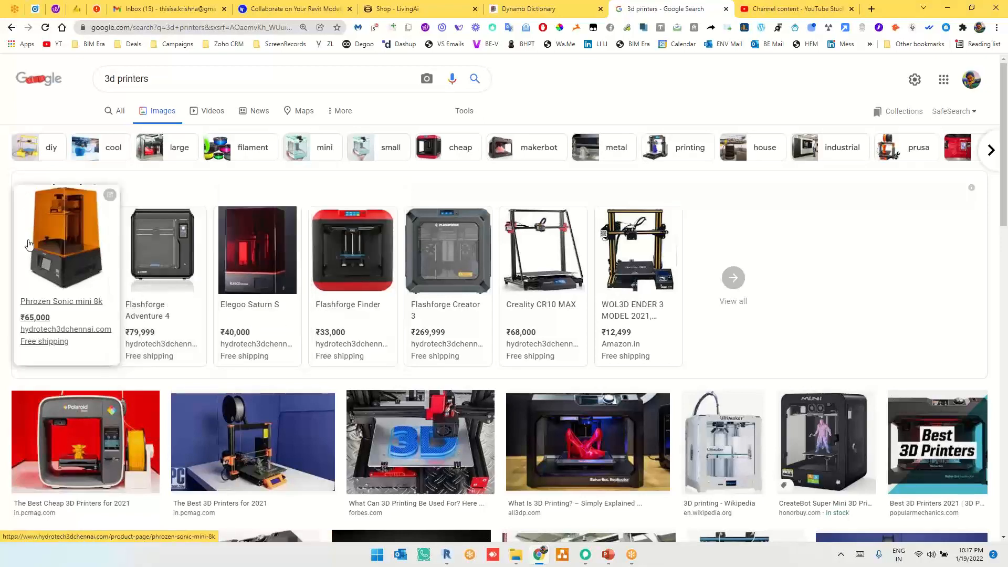
Browse the image results for different 3D printer types and printed examples, ending back at the shopping ads
scroll(58, 254, down, 2)
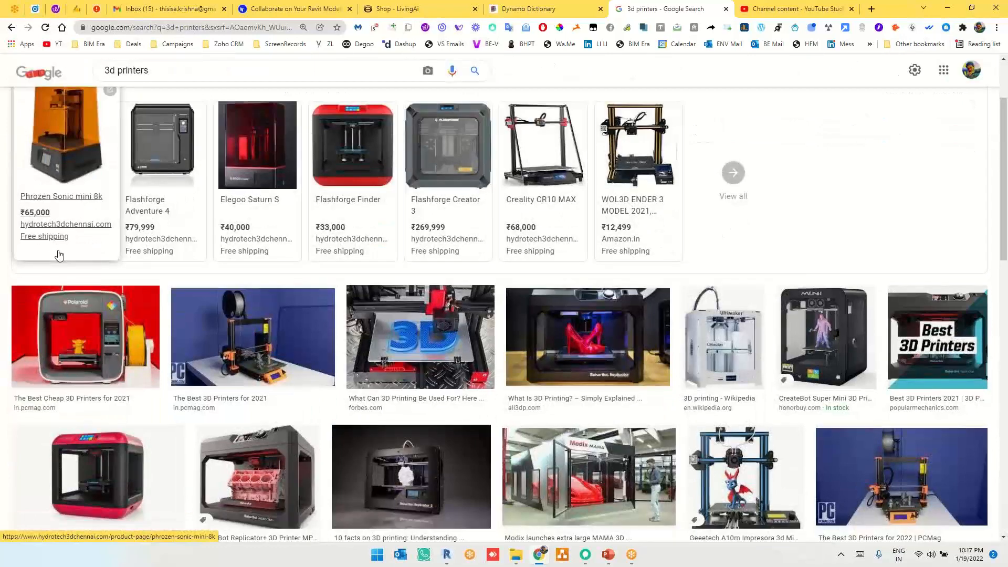
scroll(59, 255, down, 1)
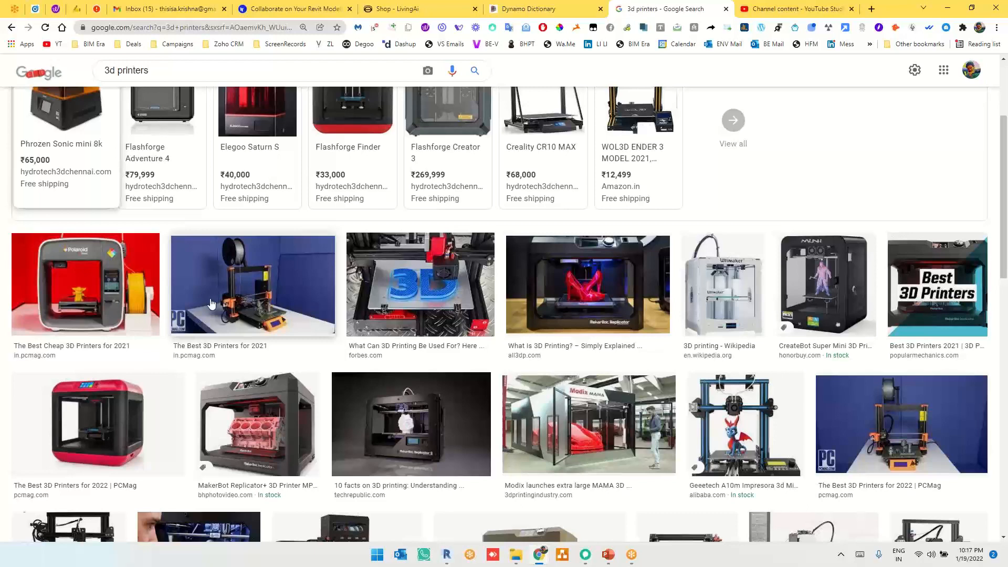
scroll(211, 304, down, 2)
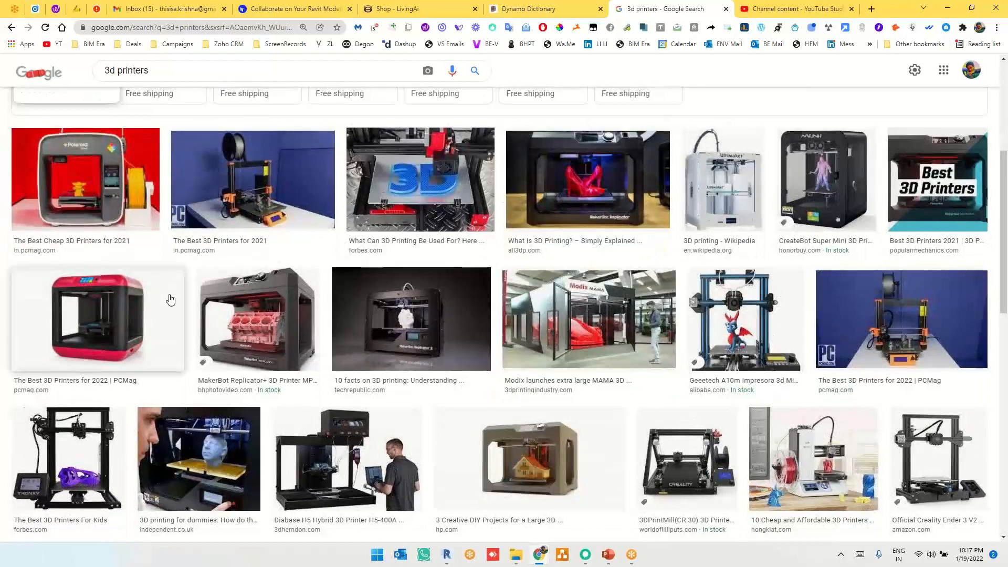
scroll(170, 299, down, 2)
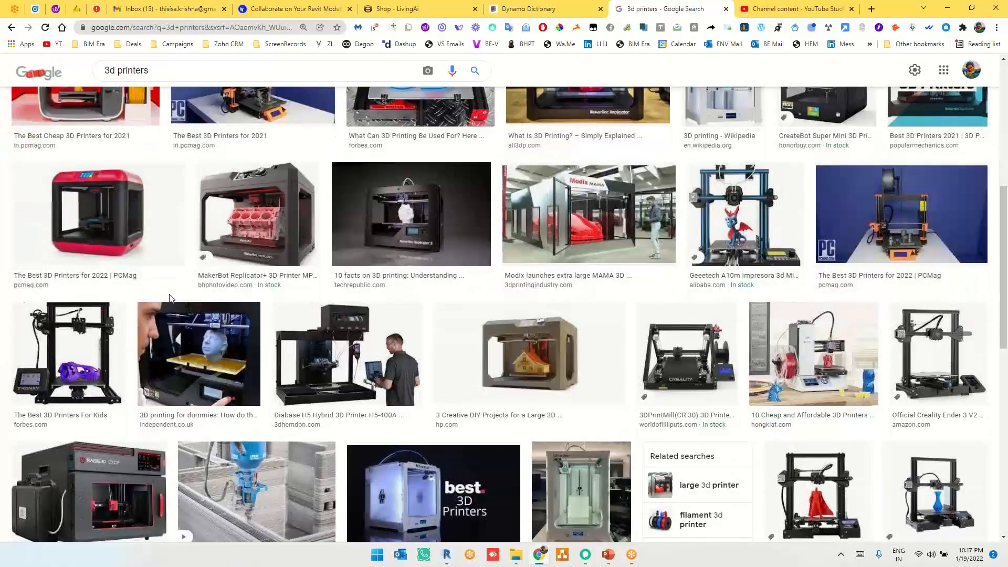
scroll(135, 298, down, 2)
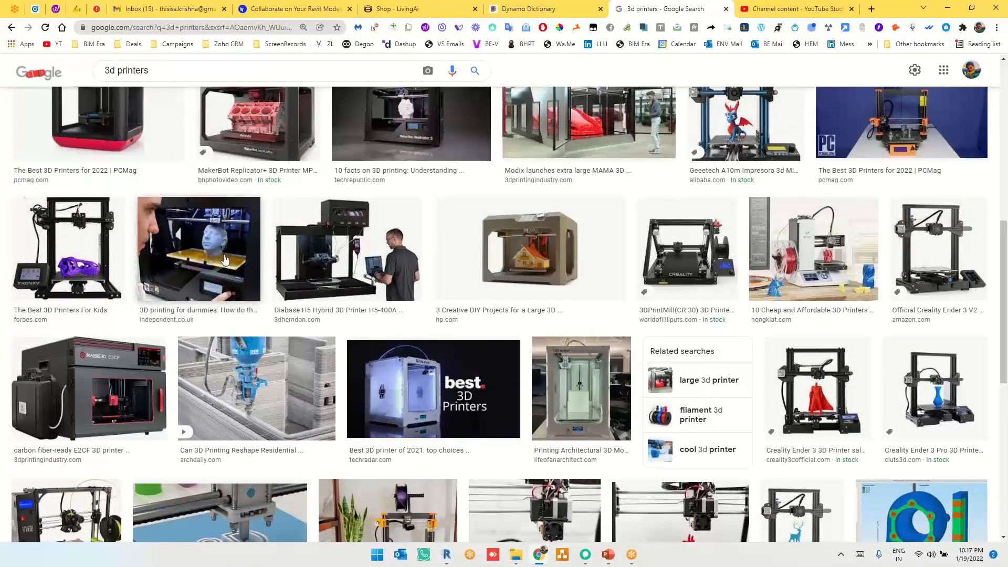
scroll(200, 326, down, 2)
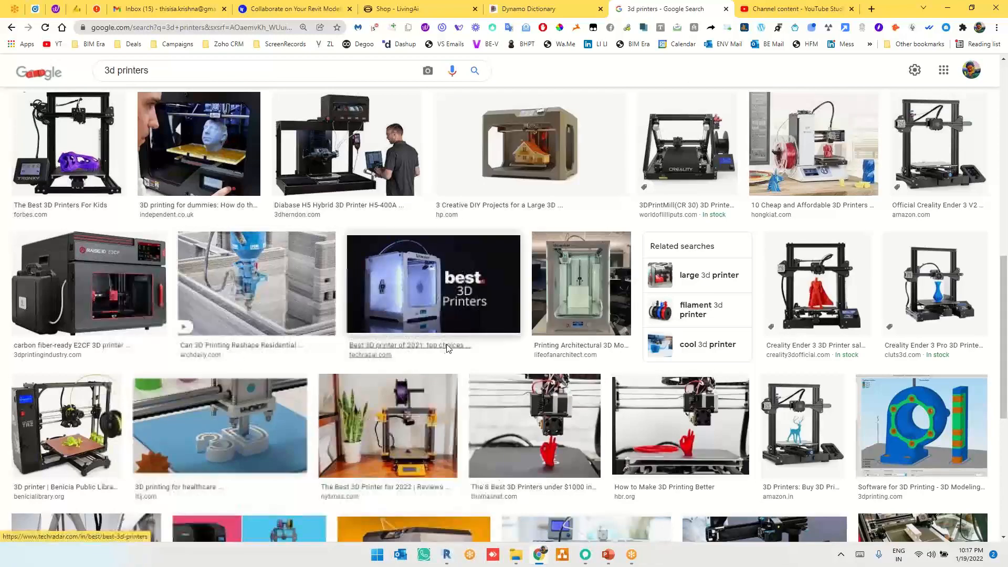
scroll(126, 301, down, 2)
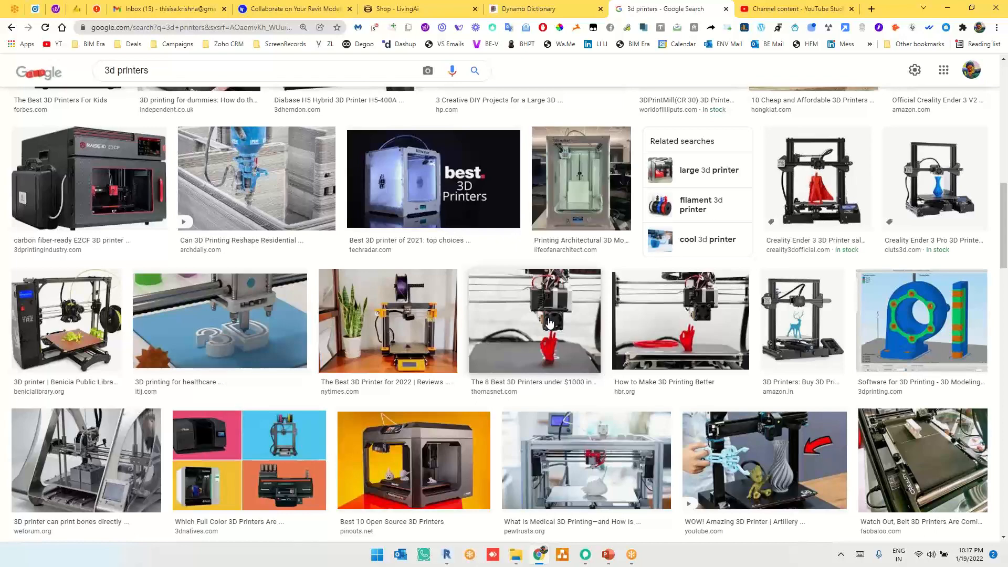
scroll(382, 353, down, 3)
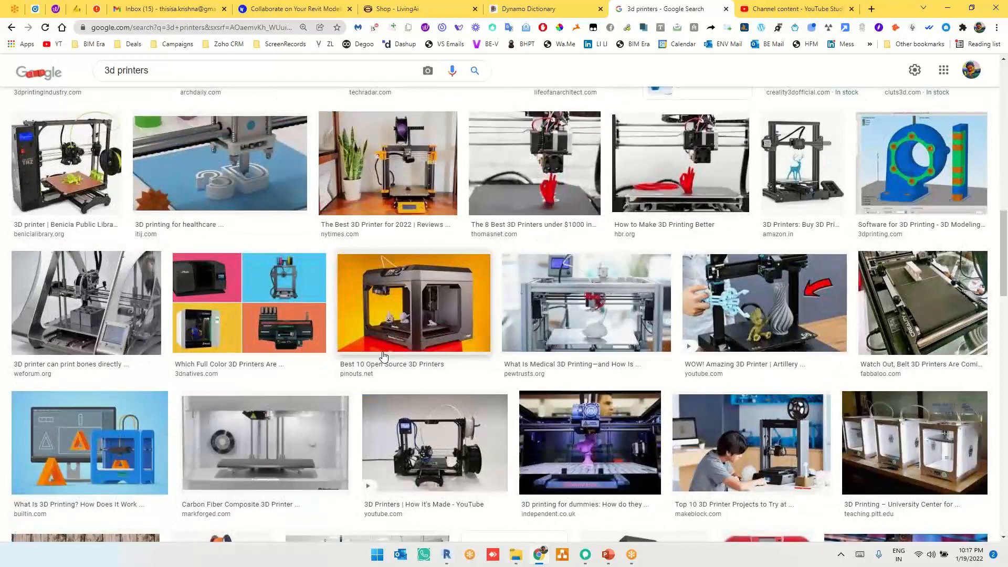
scroll(382, 357, down, 3)
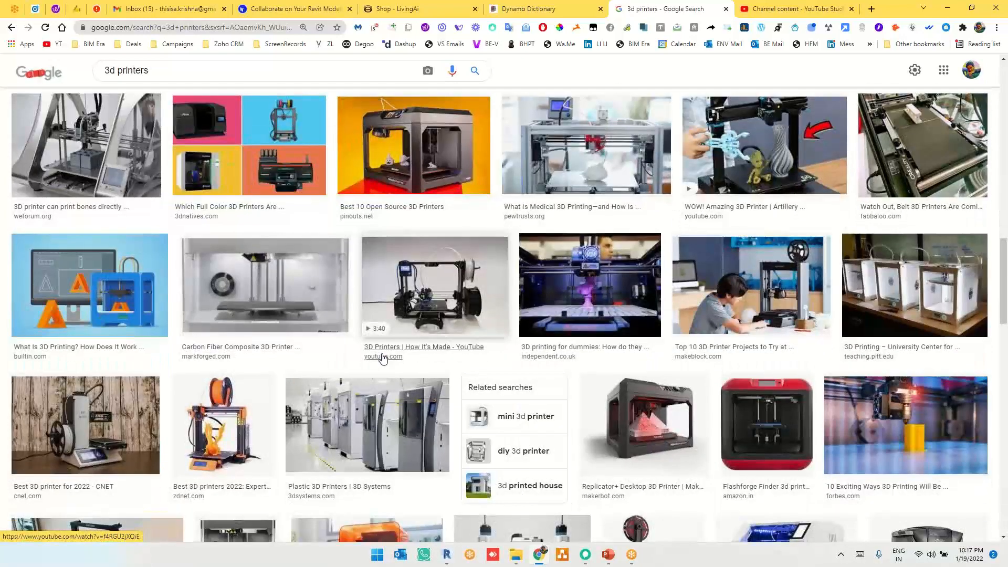
scroll(382, 358, down, 3)
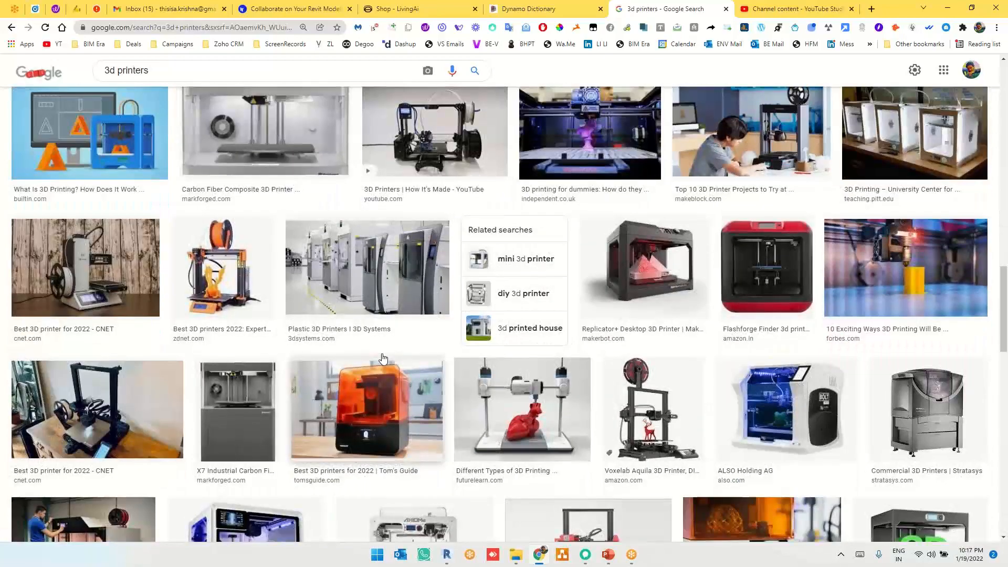
scroll(423, 426, up, 15)
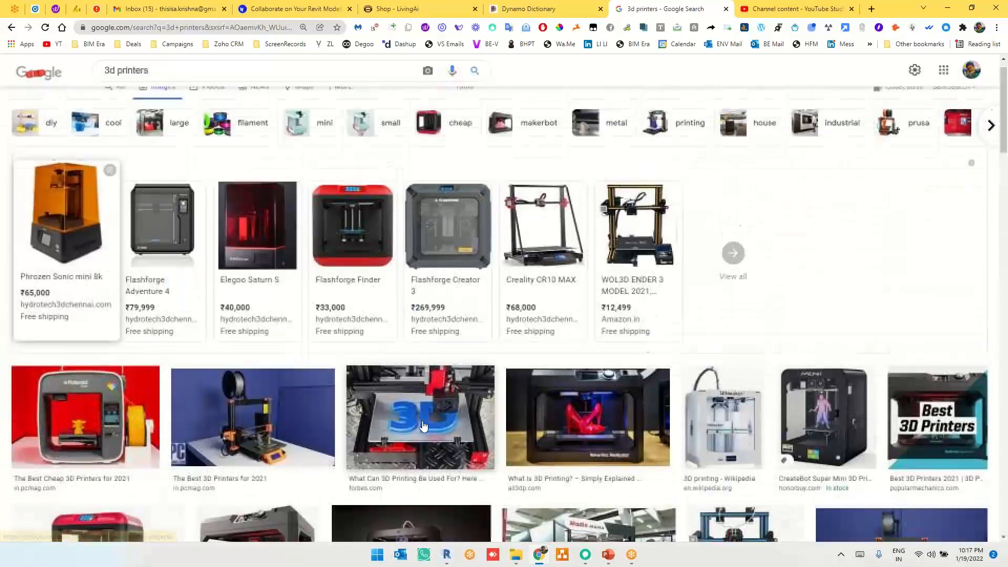
Open the Flashforge Finder product page, review its description, return policy and shipping information, and close the page
click(342, 256)
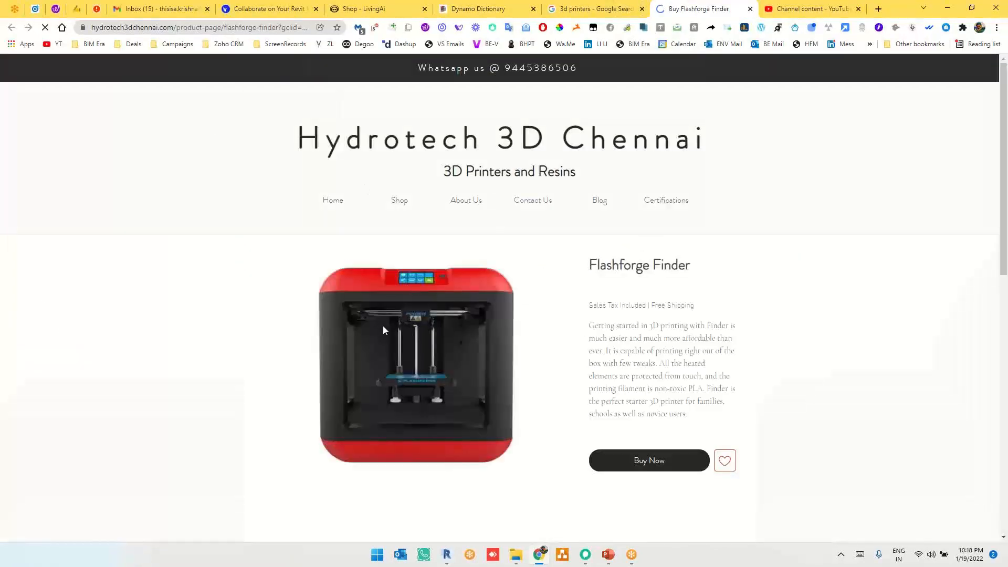
scroll(432, 303, down, 1)
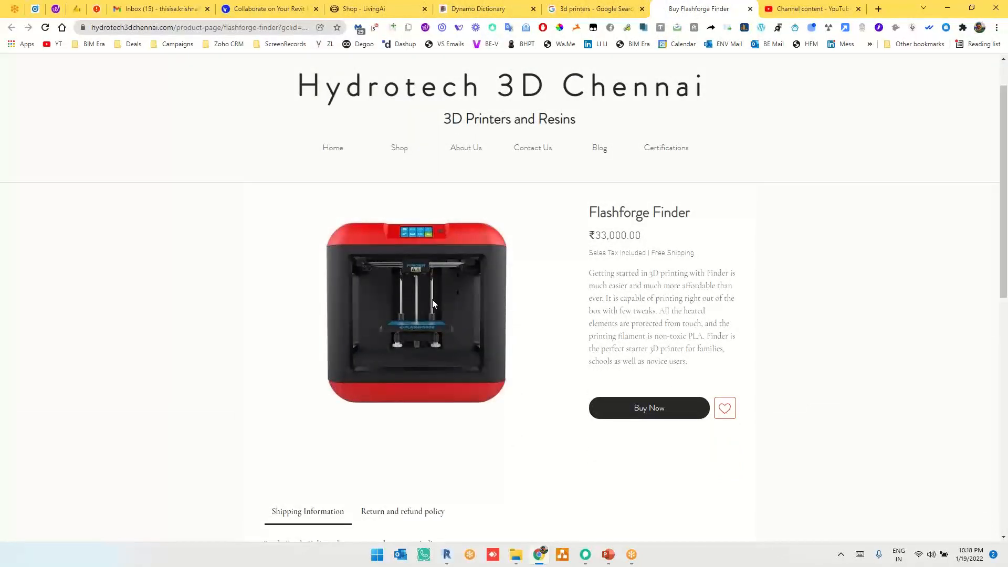
scroll(452, 291, down, 9)
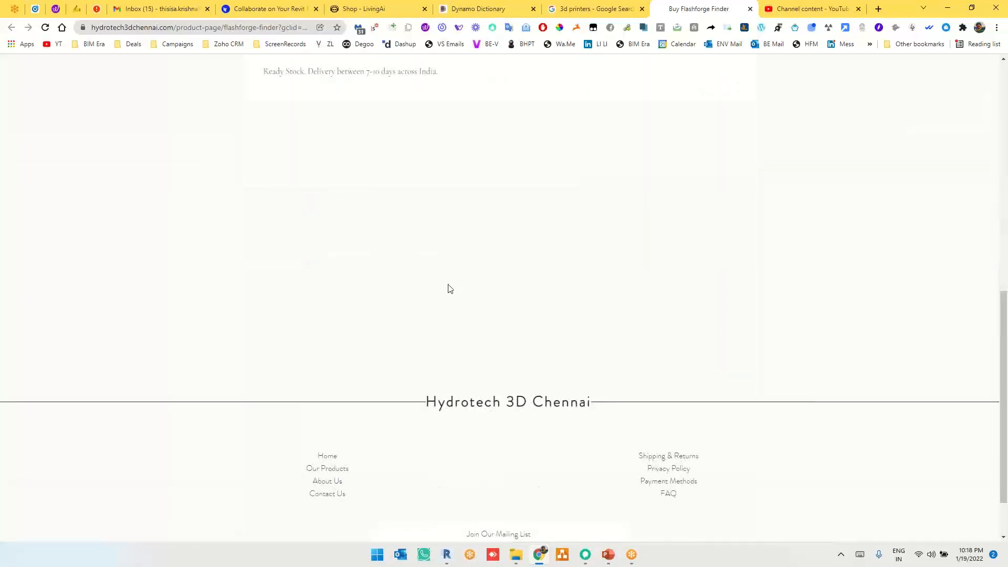
scroll(449, 289, up, 3)
click(398, 198)
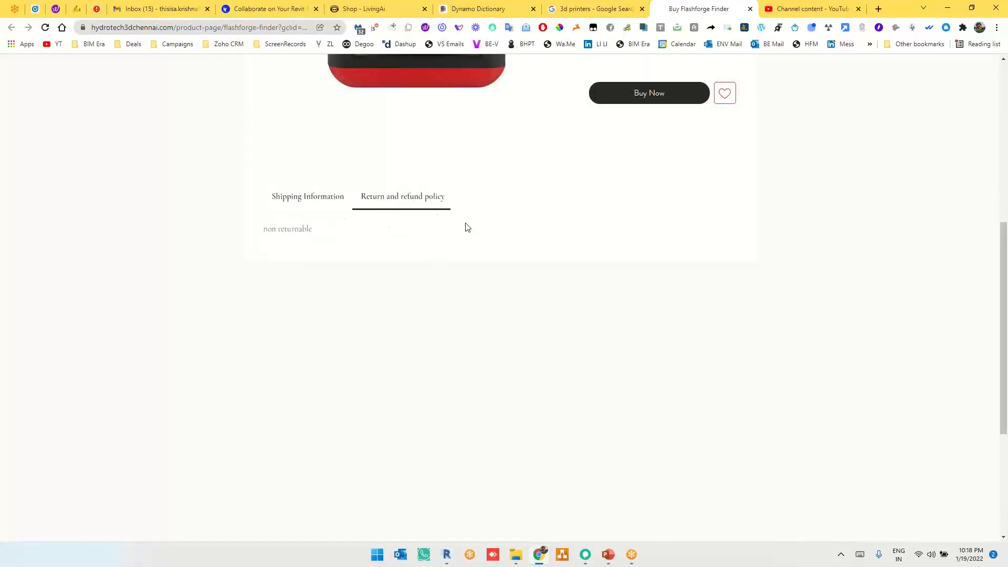
click(336, 196)
scroll(598, 301, up, 4)
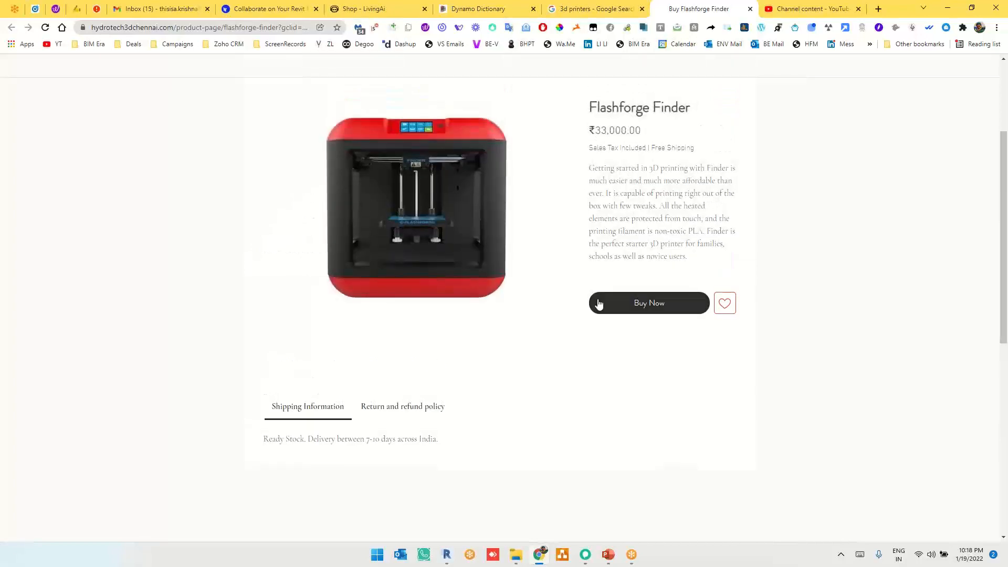
scroll(598, 303, up, 3)
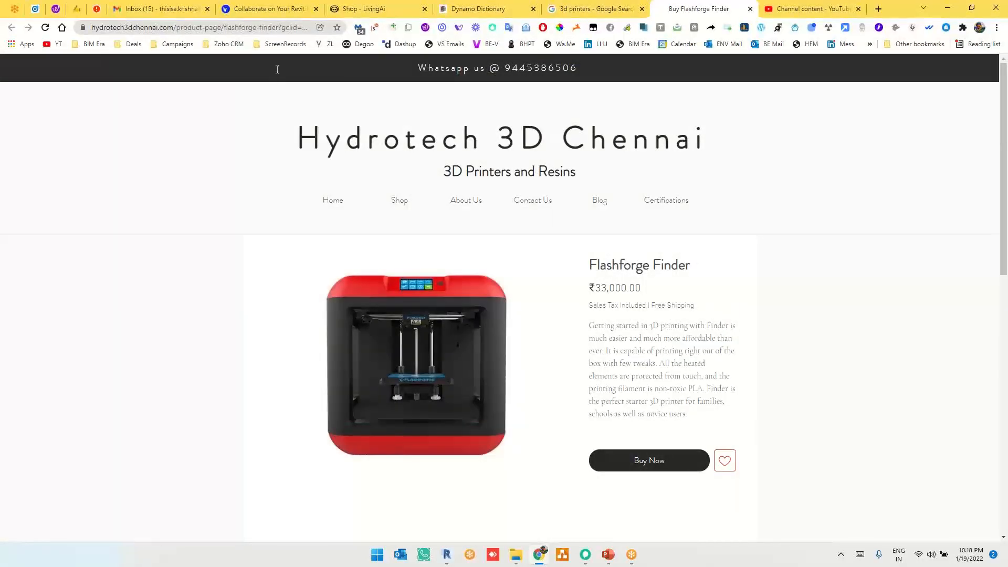
key(ctrl+w)
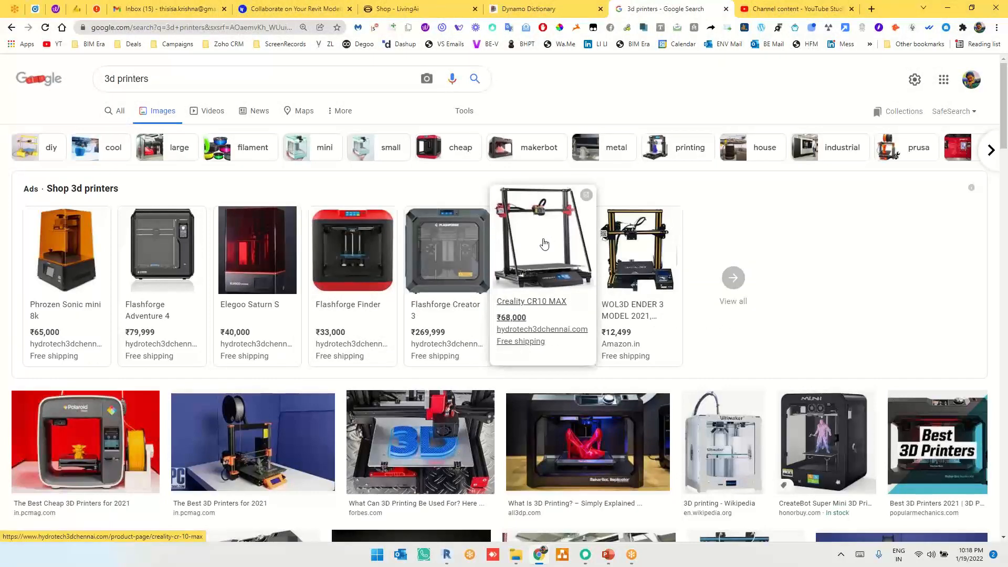
Browse further through the 3D printer image results, comparing printer sizes and printed examples
scroll(829, 277, down, 2)
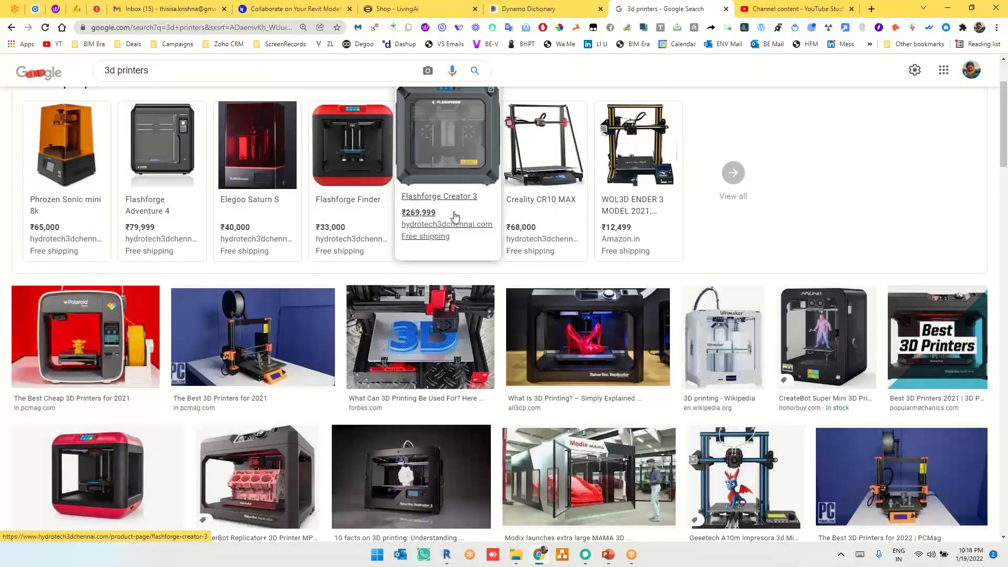
scroll(593, 241, down, 2)
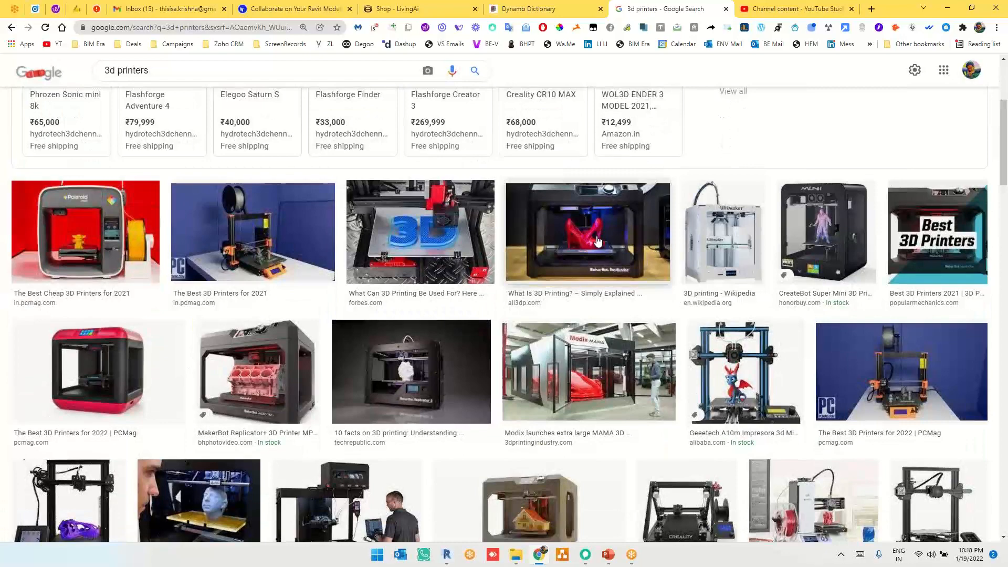
scroll(597, 241, down, 2)
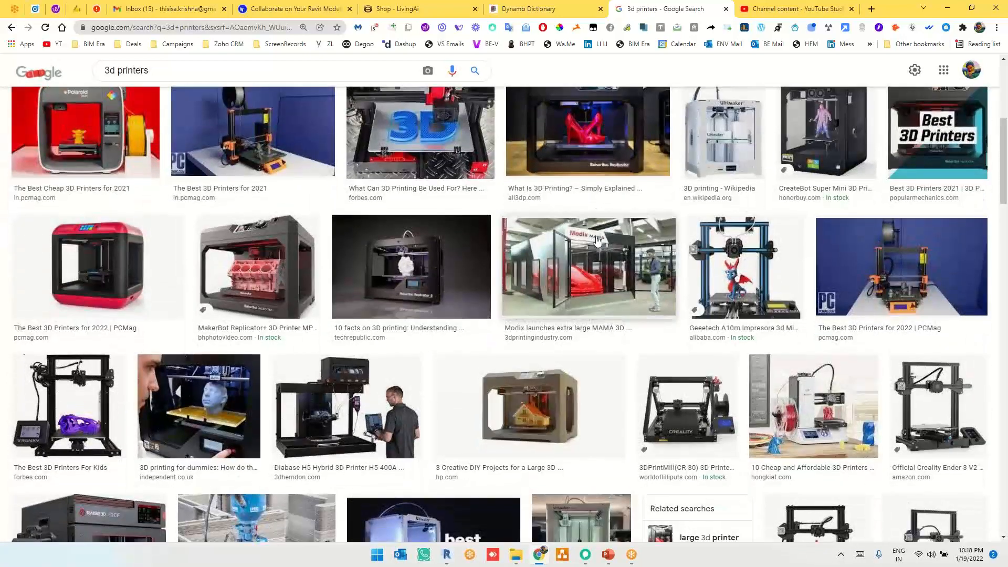
scroll(597, 239, down, 2)
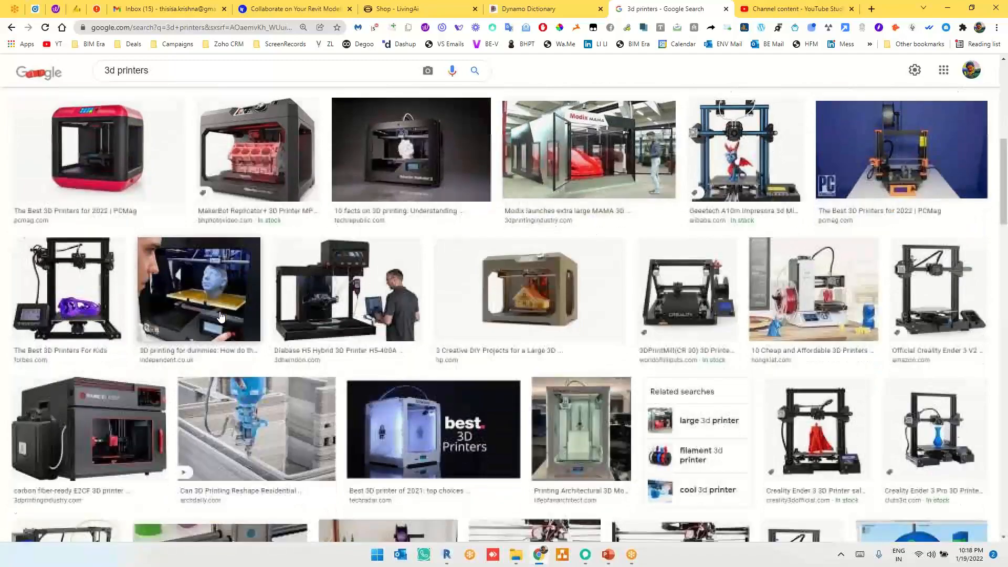
scroll(221, 316, down, 5)
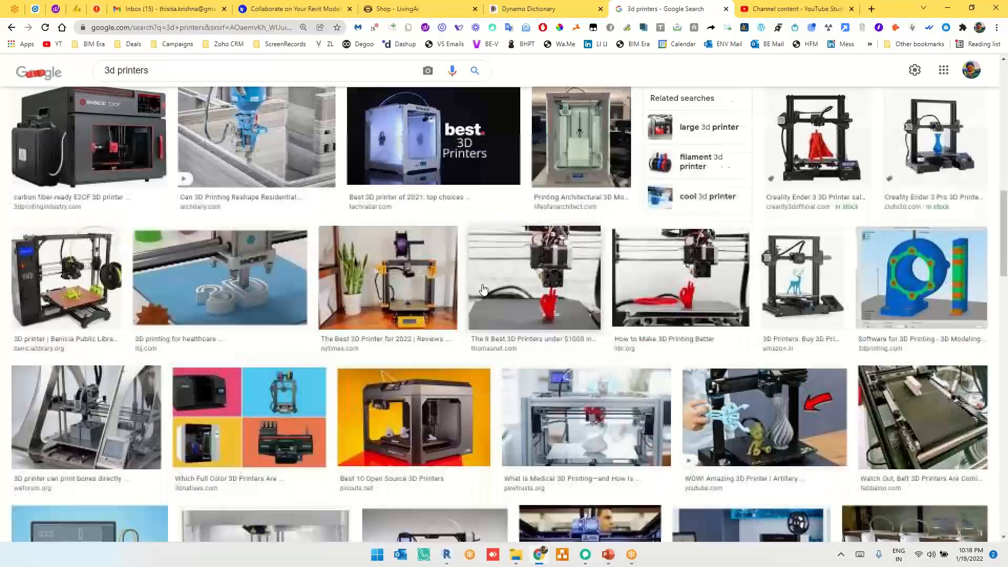
scroll(483, 288, down, 2)
Go to amazon.in and search the store for "3d printer"
click(257, 30)
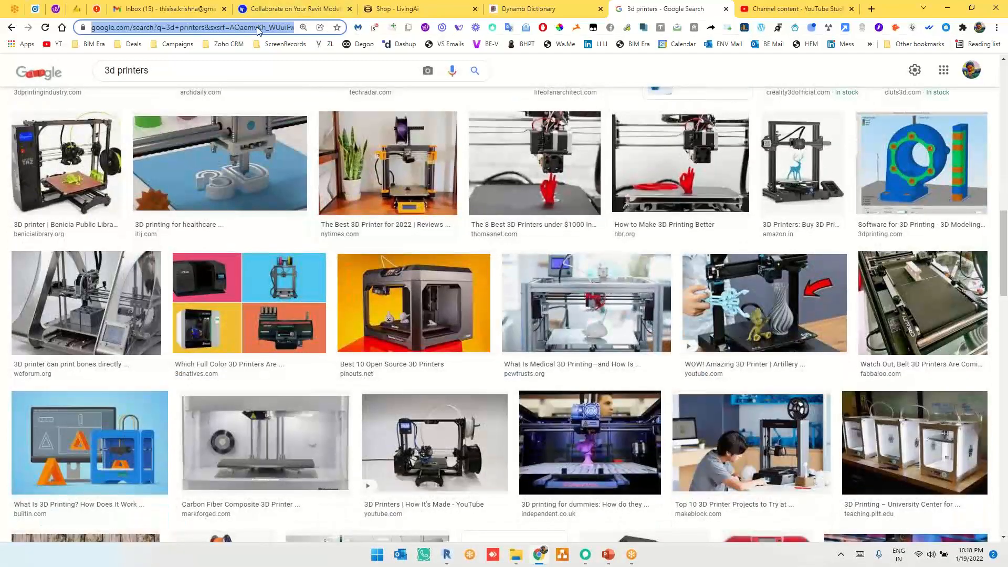
text(amazo)
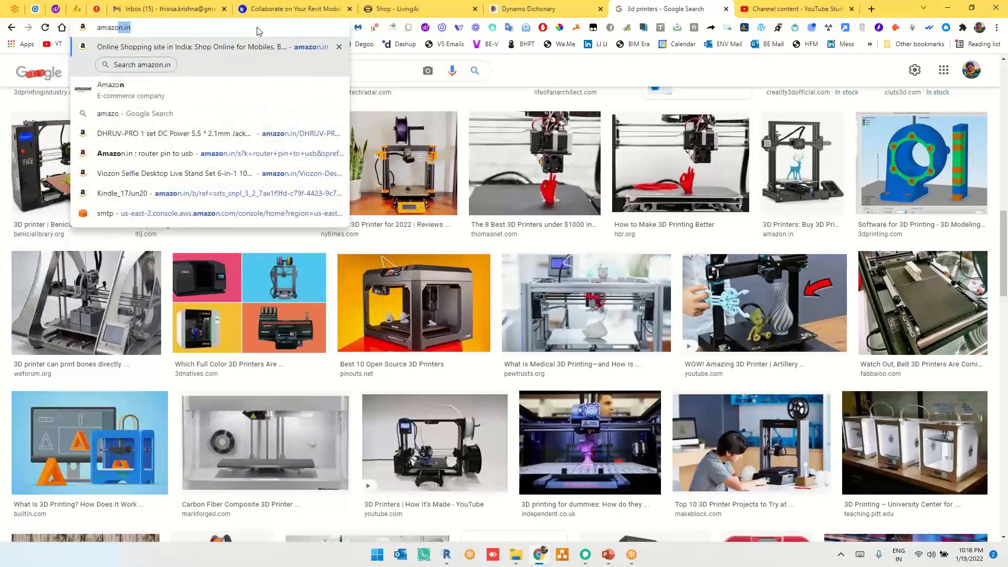
key(Return)
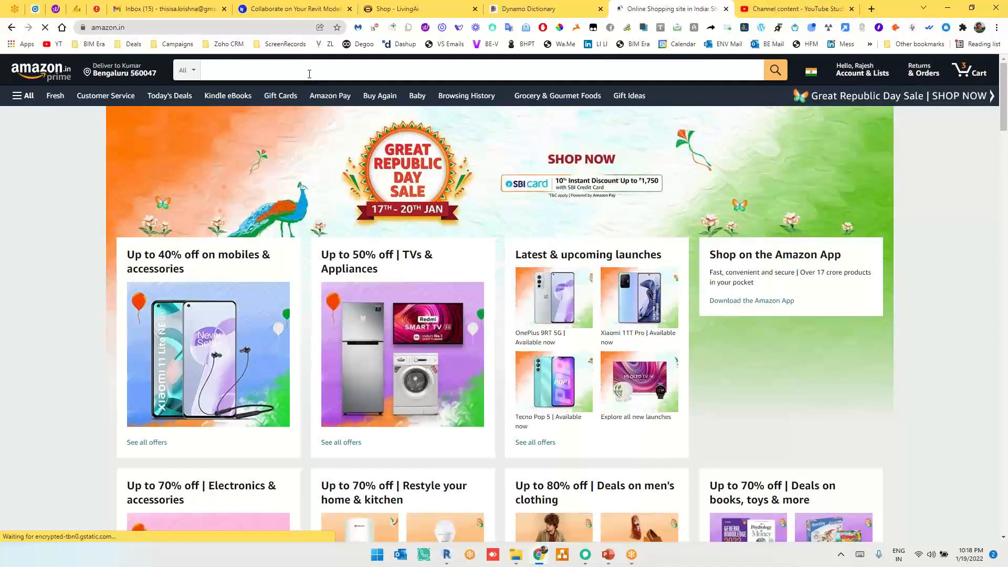
text(3d printer)
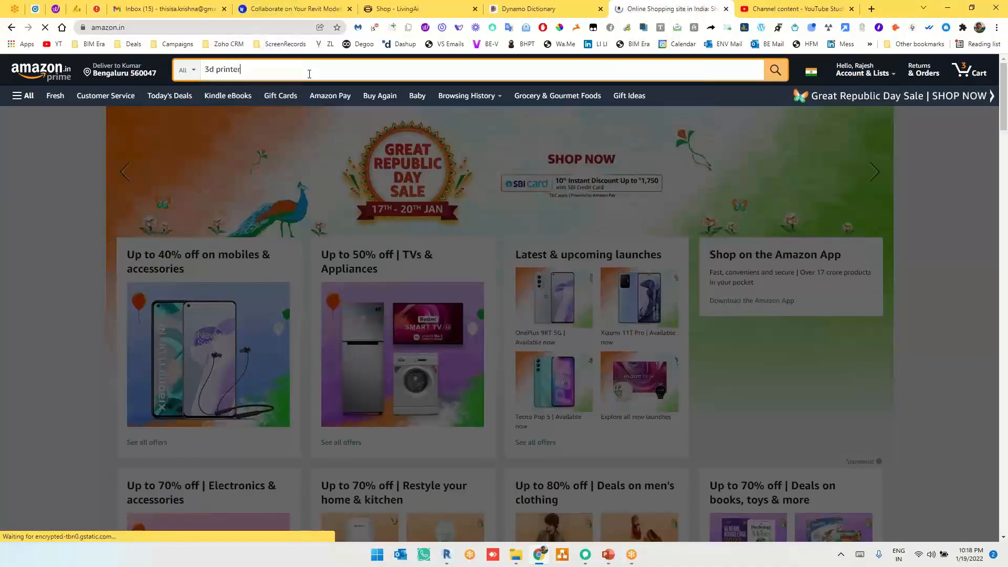
key(Return)
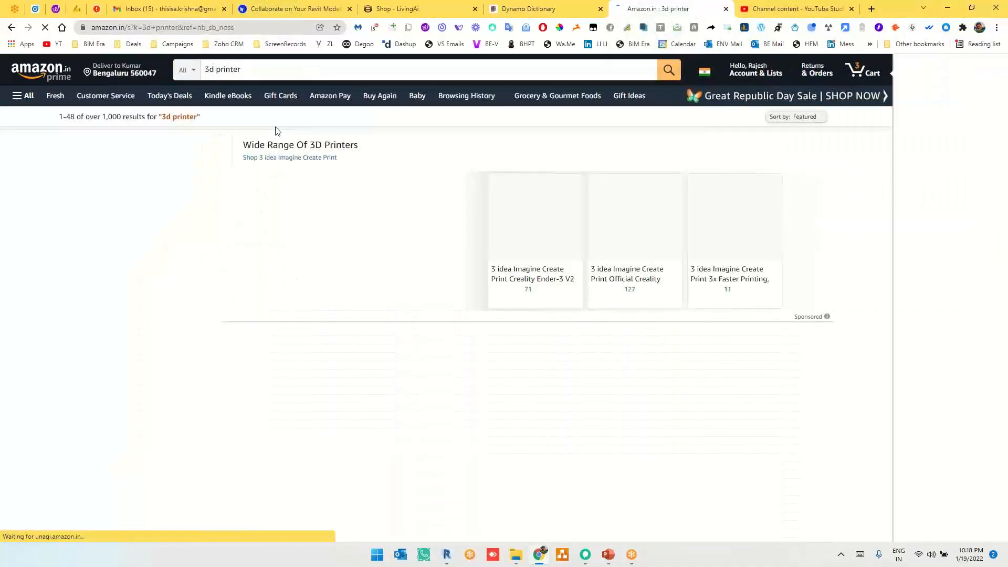
Open the 3 idea Imagine Create Print Creality Ender 3 V2 2021 listing from the results and view its image and style options
scroll(625, 278, down, 4)
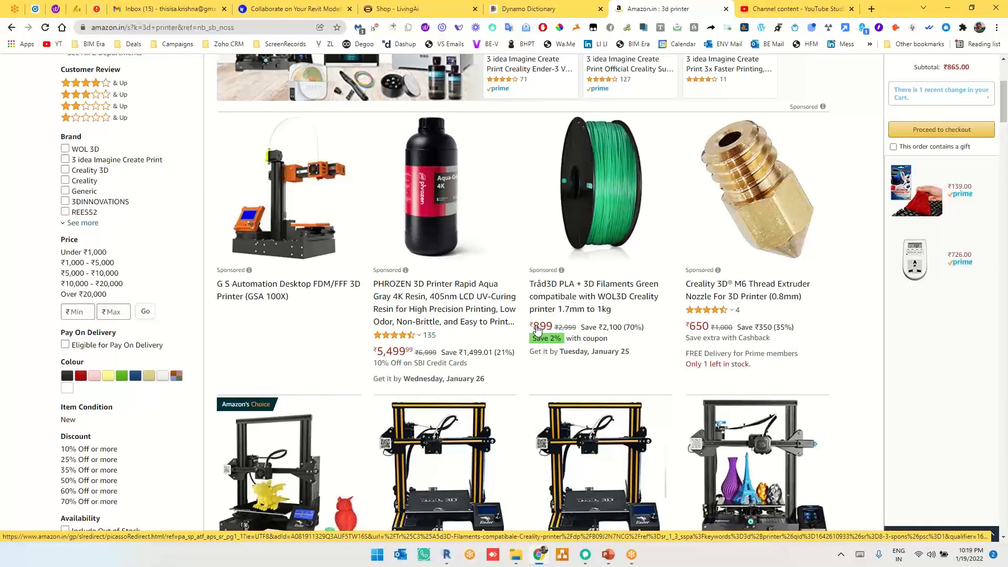
scroll(536, 330, down, 3)
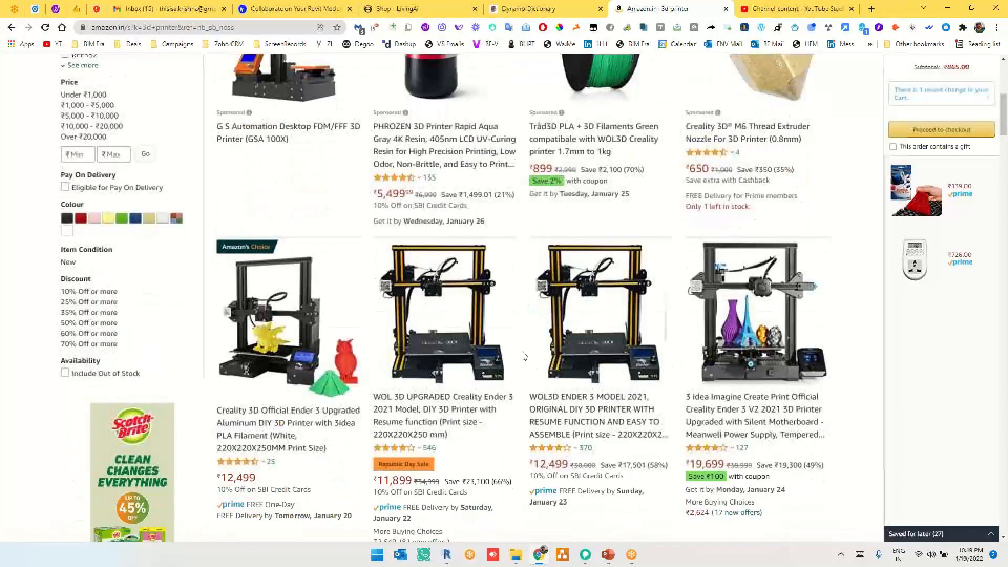
click(747, 332)
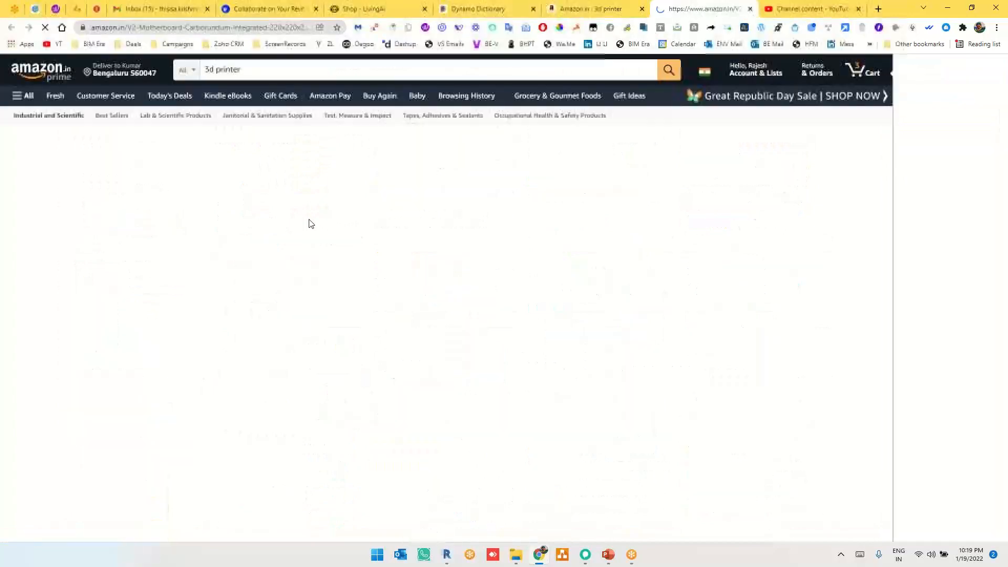
mouse_move(163, 326)
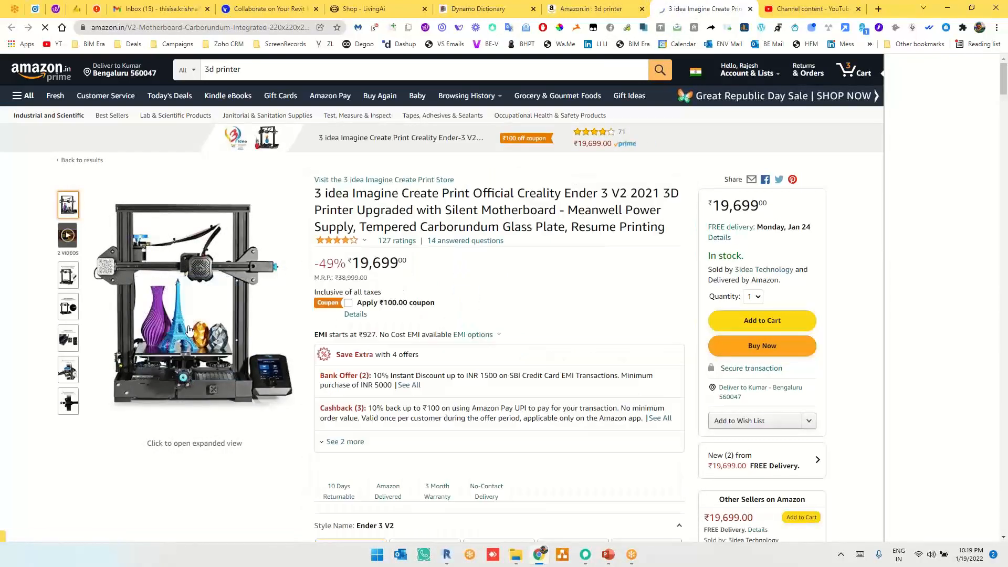
scroll(434, 330, down, 2)
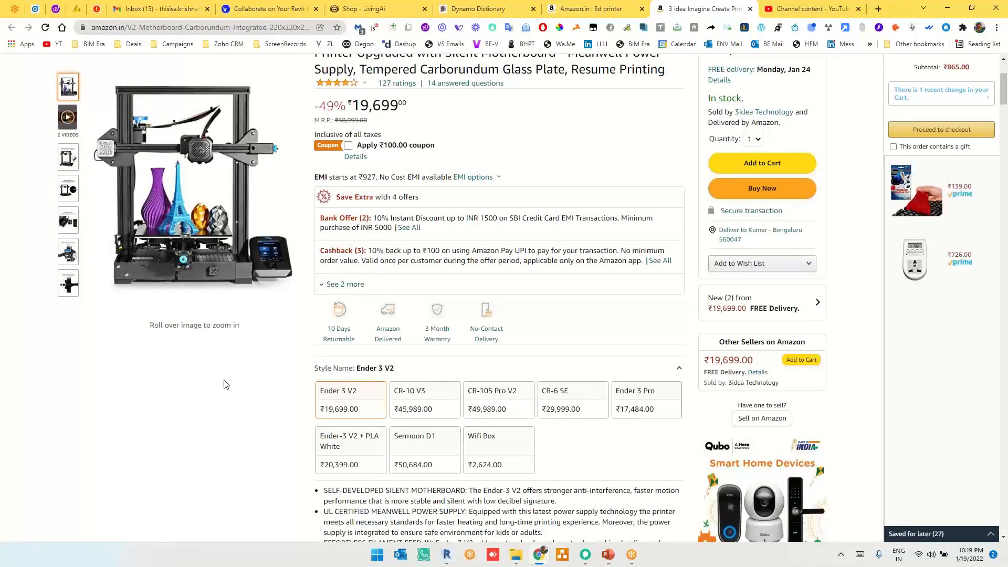
scroll(223, 384, up, 2)
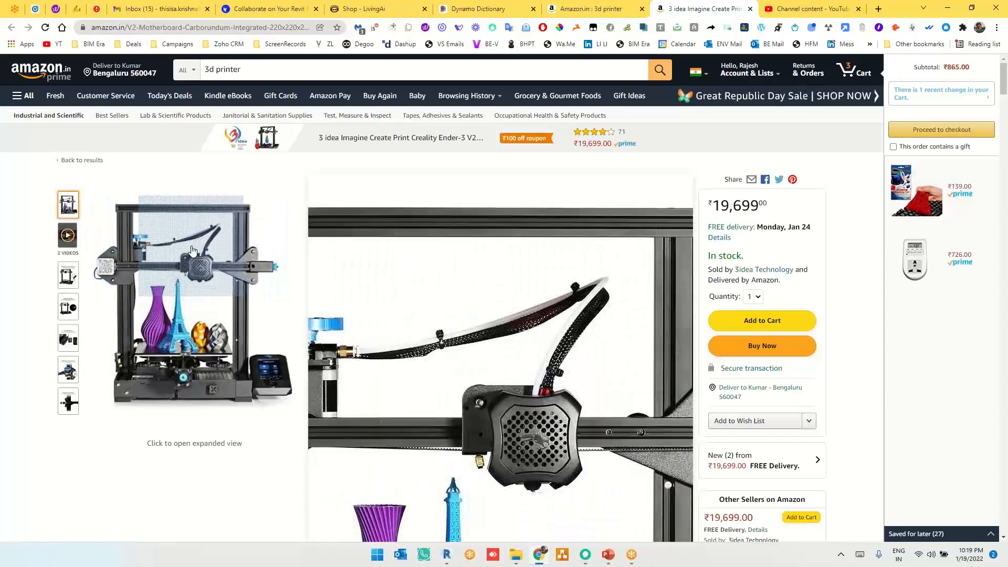
Review the Ender 3 V2's feature list, product specifications, filament bundle and special offers
scroll(192, 250, down, 10)
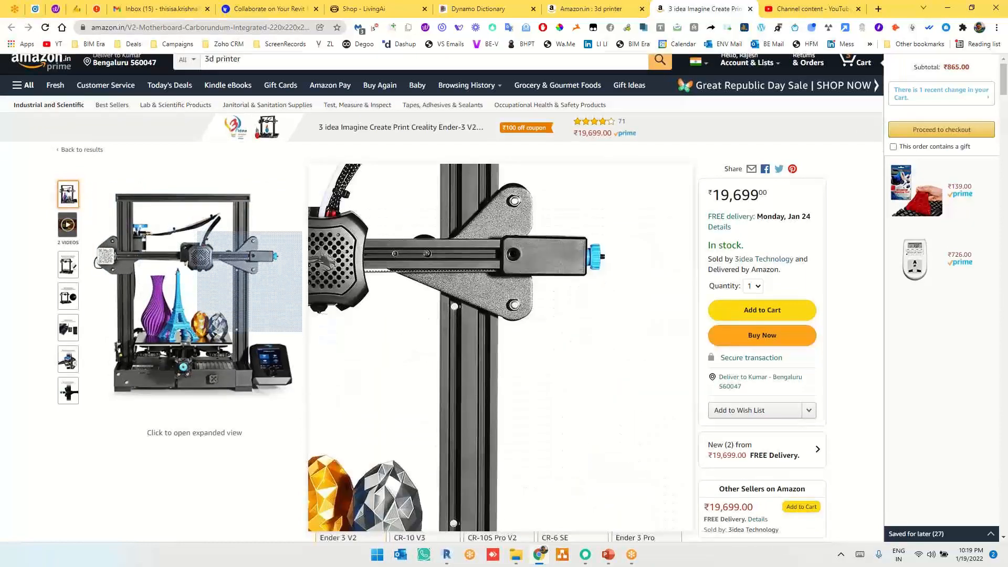
scroll(529, 370, down, 1)
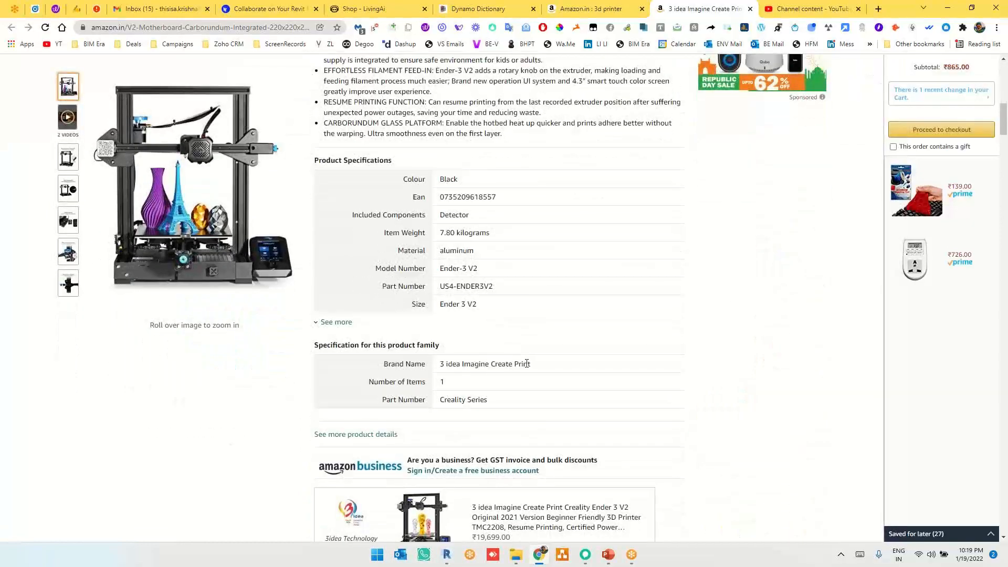
scroll(471, 312, down, 5)
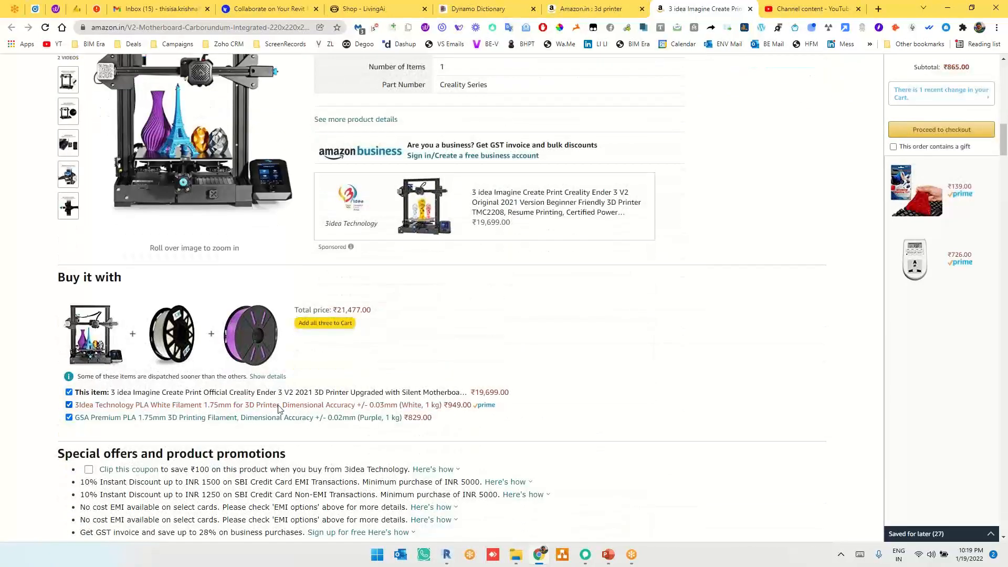
scroll(571, 382, down, 3)
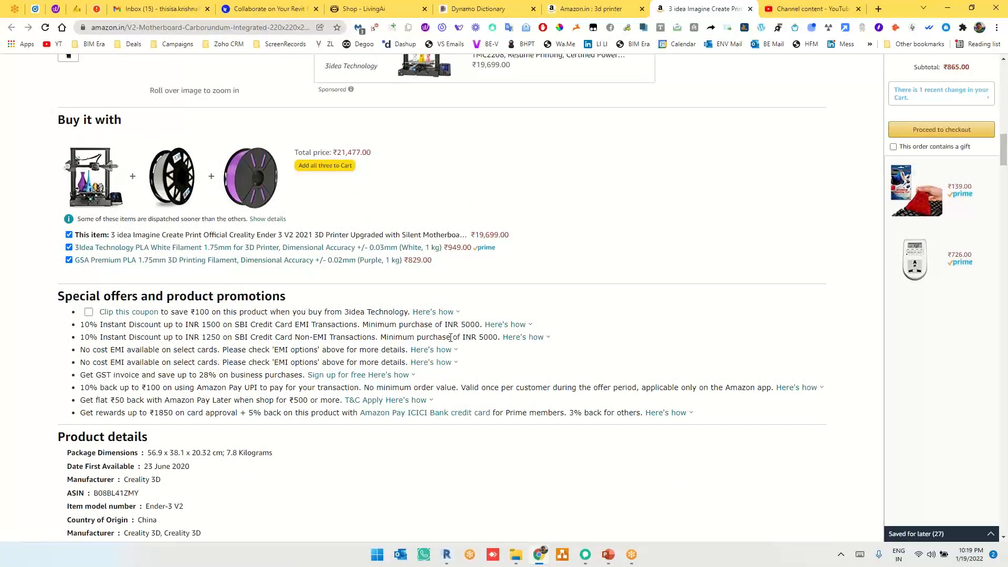
scroll(345, 299, up, 6)
scroll(343, 295, down, 3)
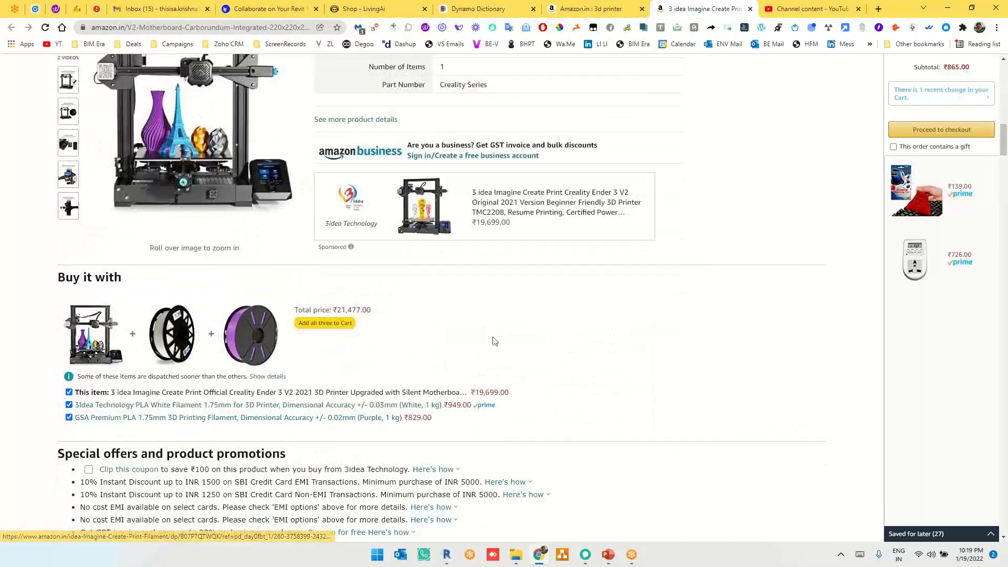
scroll(514, 273, up, 6)
scroll(540, 213, down, 6)
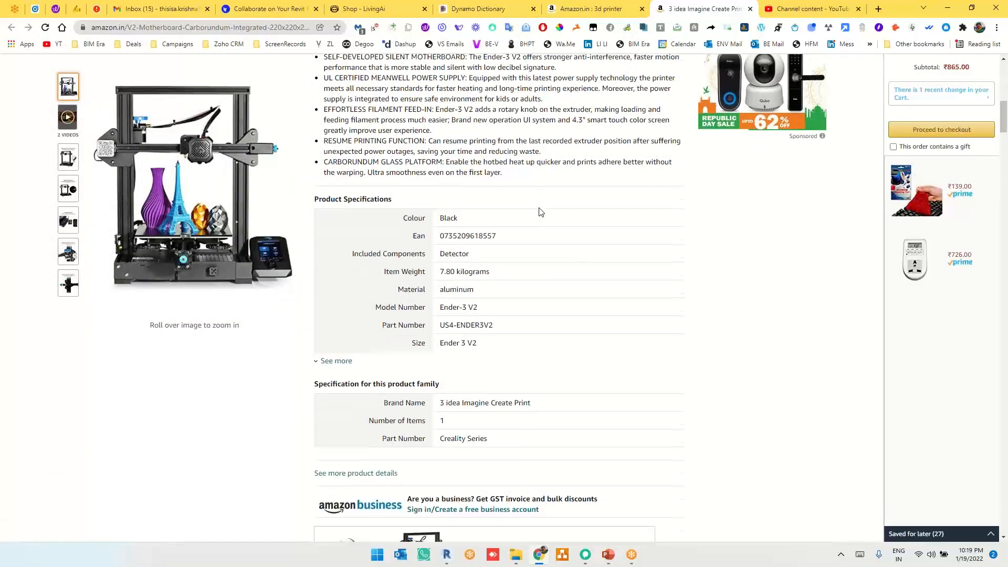
Inspect the printer's frame and printed samples in the magnified product image, ending back at the listing's title
scroll(190, 423, up, 3)
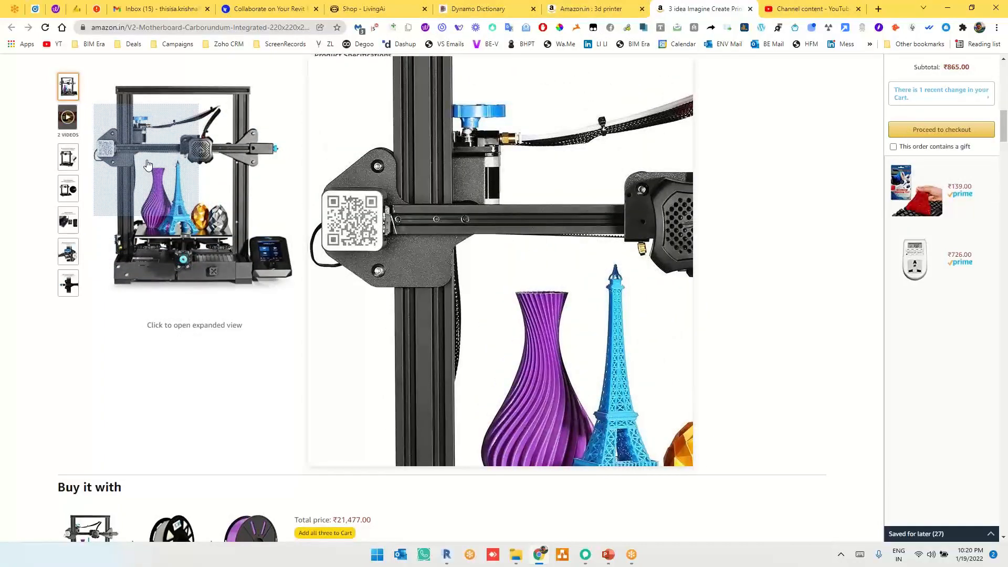
scroll(178, 168, up, 1)
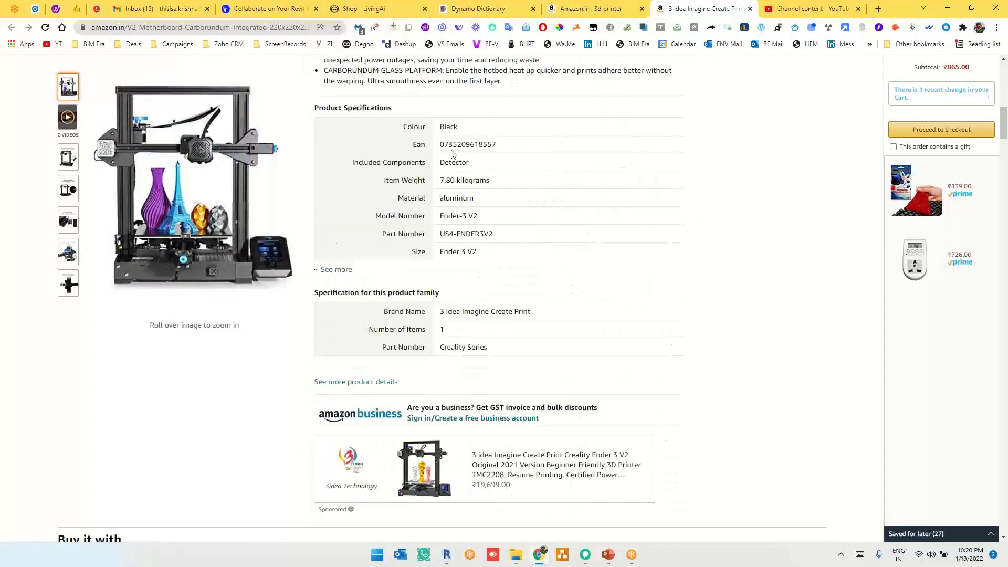
scroll(549, 247, up, 6)
scroll(553, 241, up, 7)
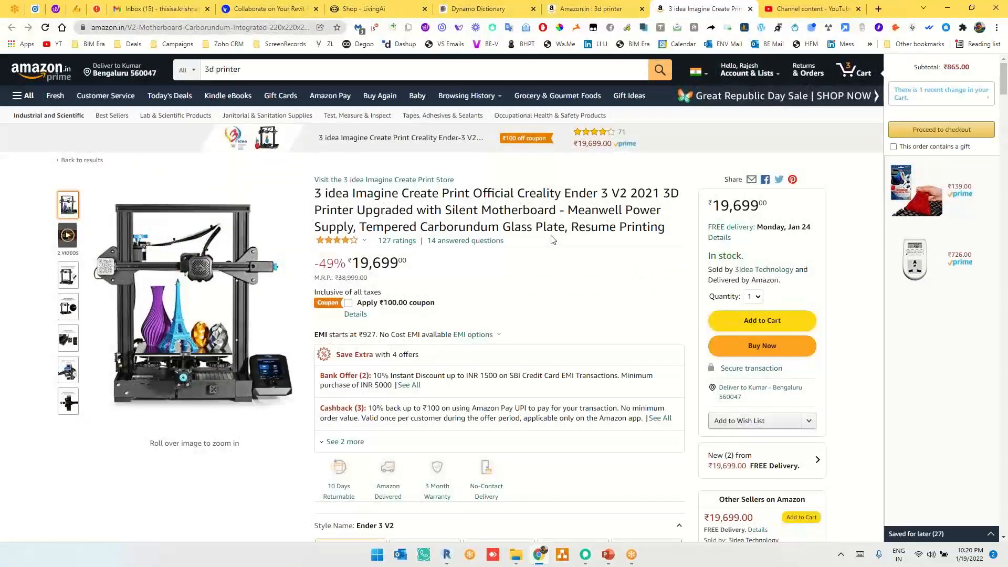
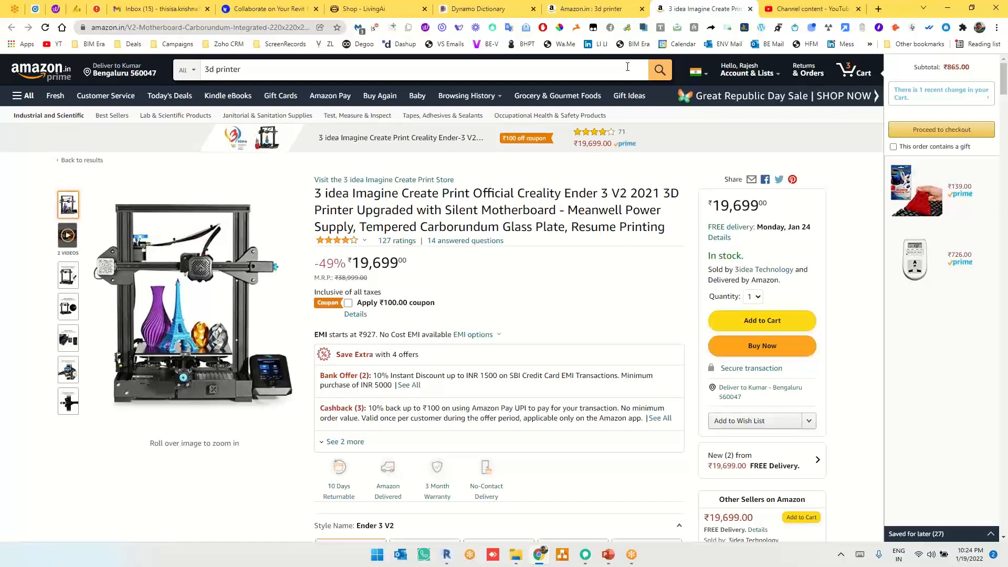
Recheck the Ender 3 V2's style variants and specifications, and examine the print head in the magnified product image
scroll(401, 288, down, 5)
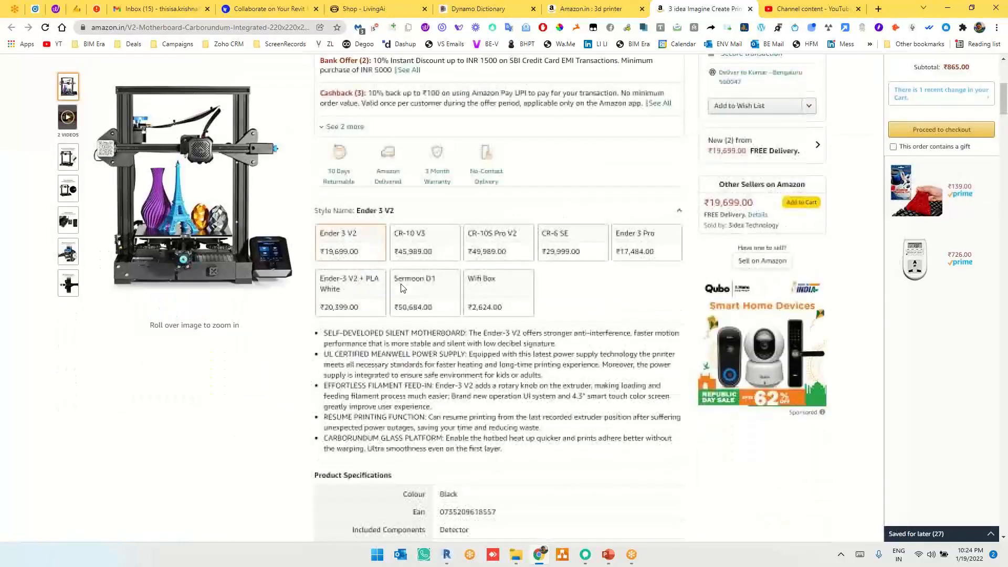
scroll(565, 294, down, 5)
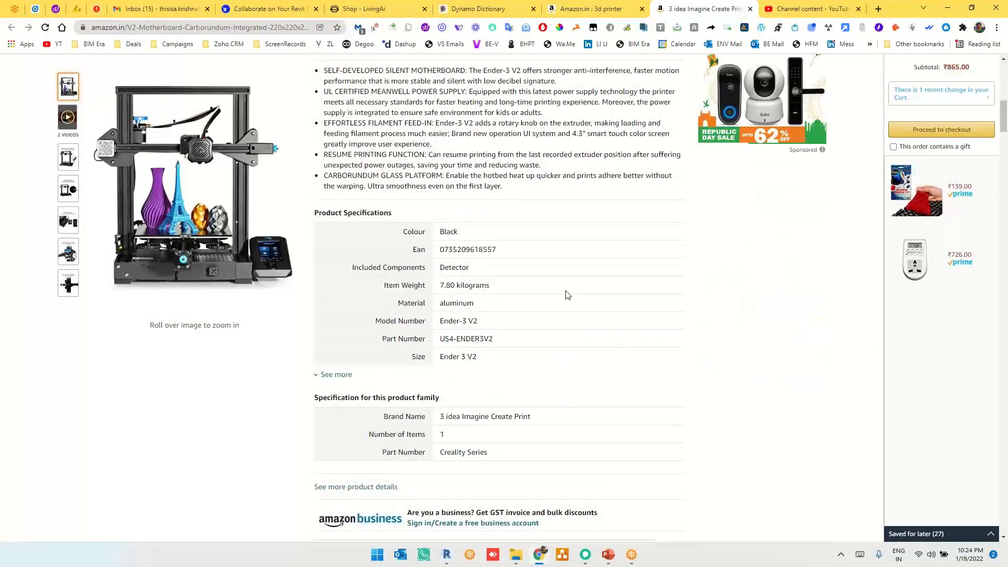
scroll(565, 294, down, 3)
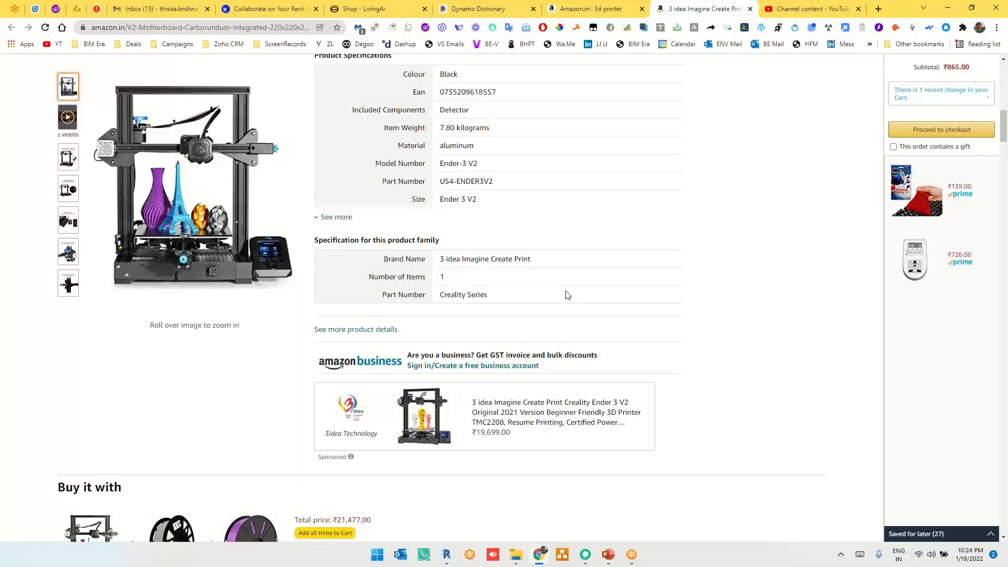
scroll(566, 294, up, 6)
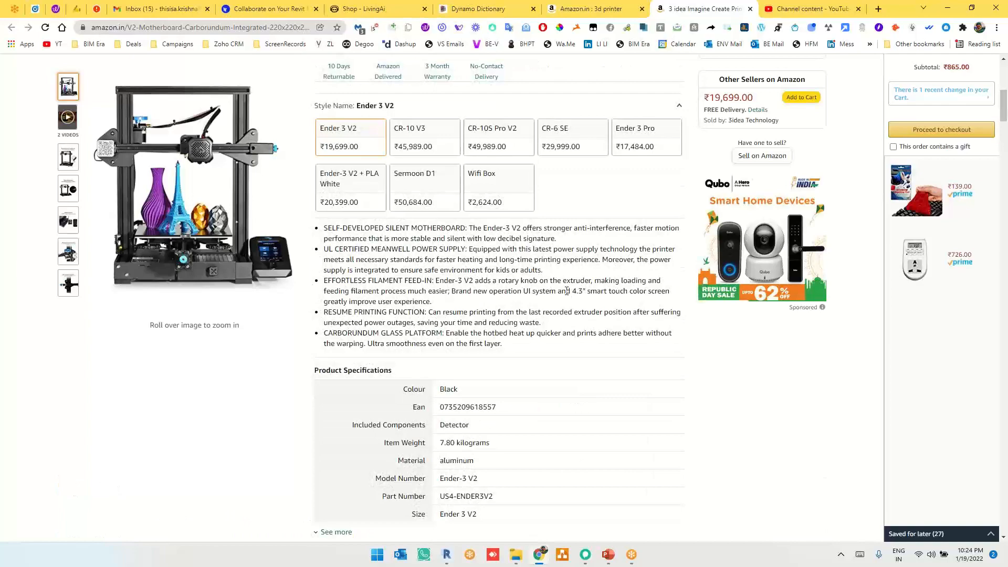
mouse_move(149, 231)
scroll(149, 231, up, 3)
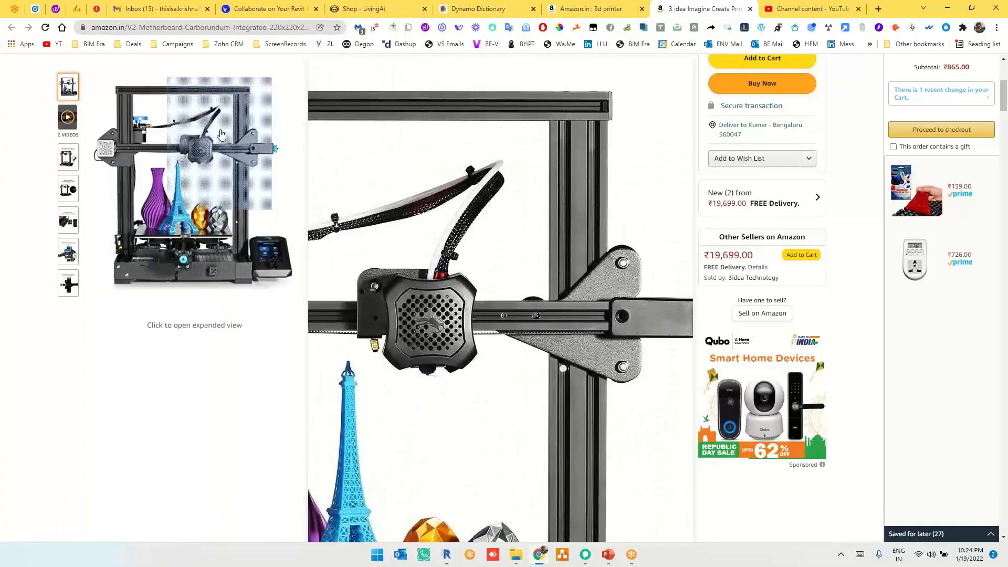
scroll(226, 176, up, 3)
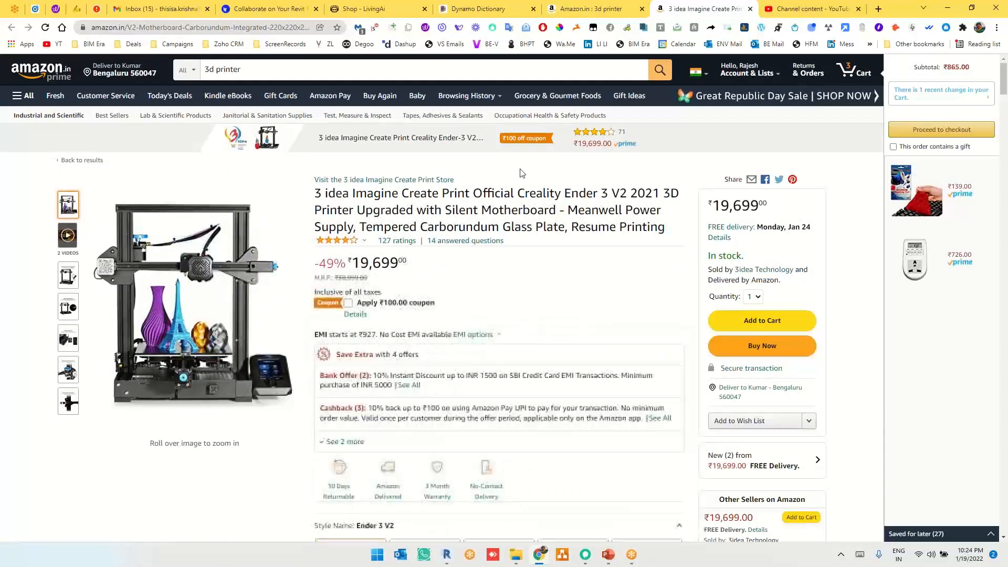
Open the same Ender 3 V2 product page on Amazon's UAE site, amazon.ae
triple_click(482, 207)
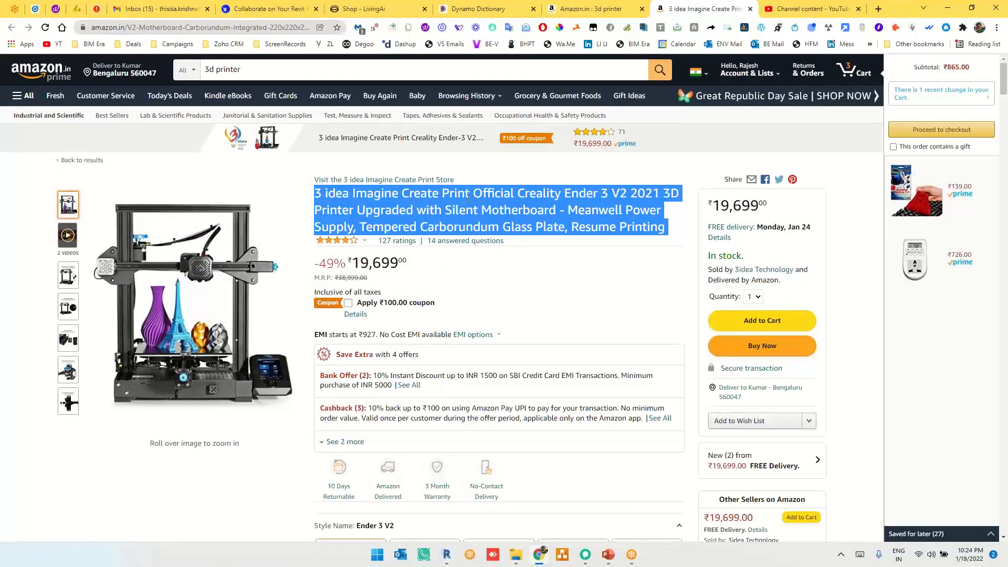
double_click(115, 27)
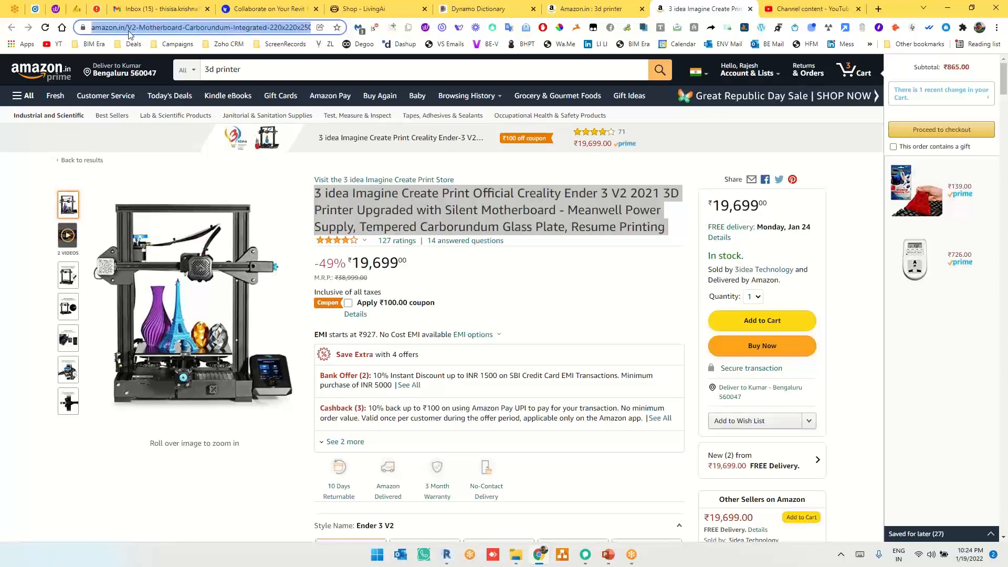
text(ae)
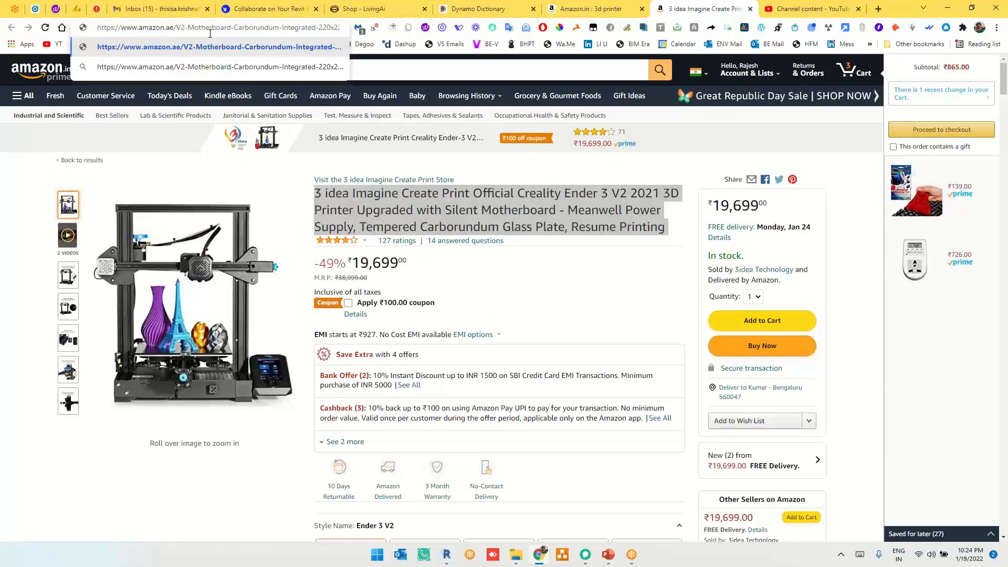
key(Return)
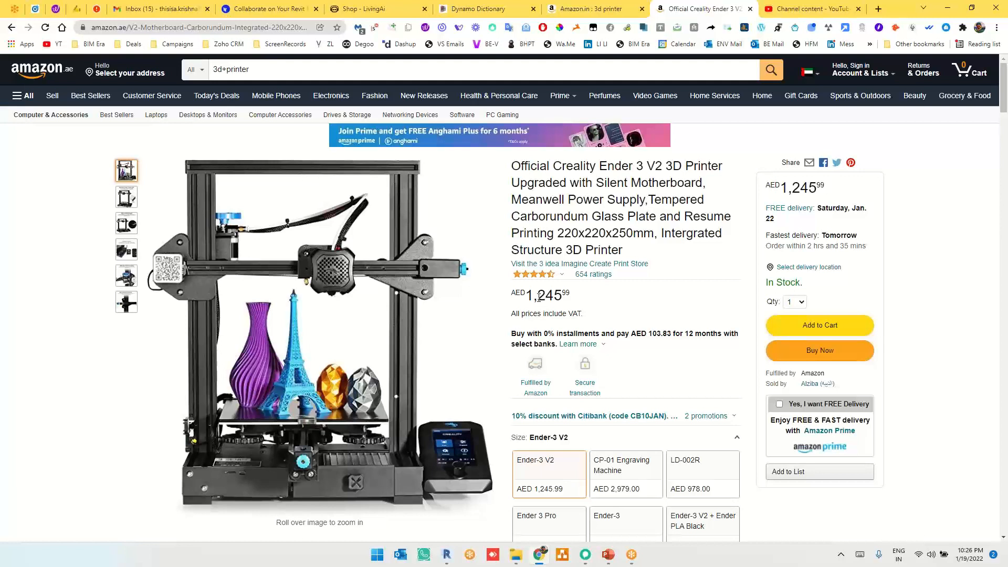
Switch back to Dynamo and examine the projected curves on the arched surface in the 3D preview from several angles
click(948, 8)
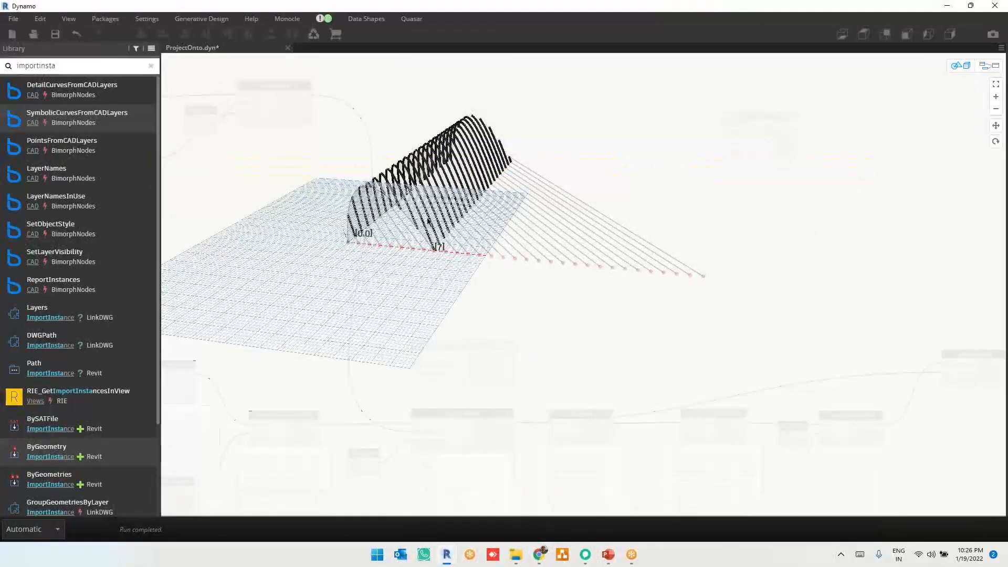
key(ctrl+b)
middle_drag(374, 267, 363, 291)
key(ctrl+b)
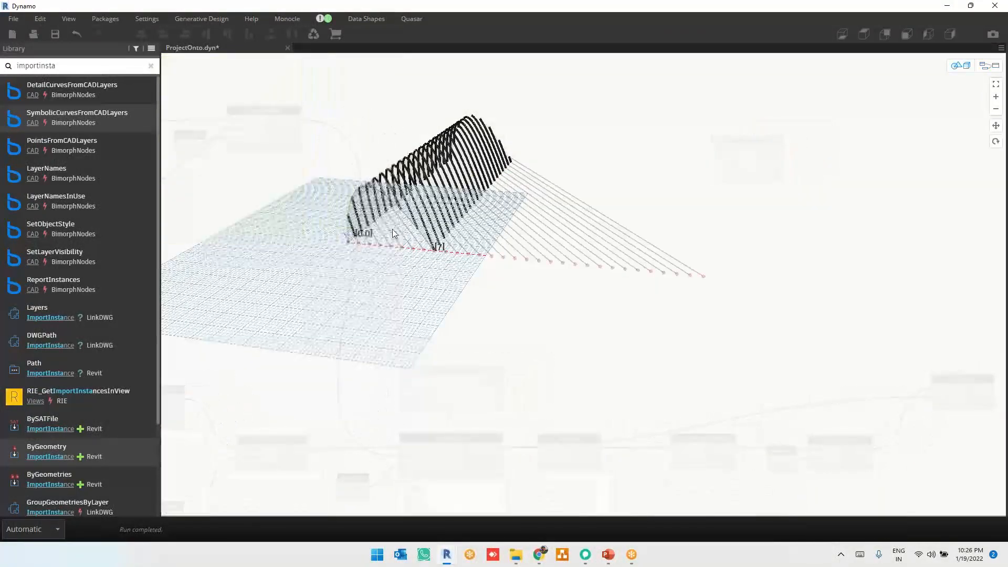
right_drag(468, 245, 530, 295)
key(ctrl+b)
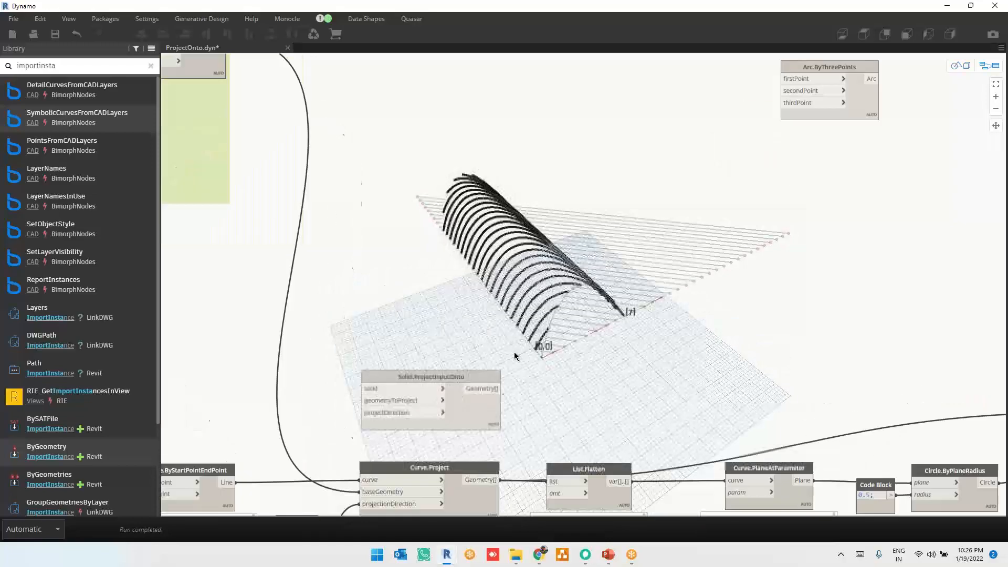
key(ctrl+b)
key(ctrl+b)
key(ctrl+b)
scroll(520, 360, up, 5)
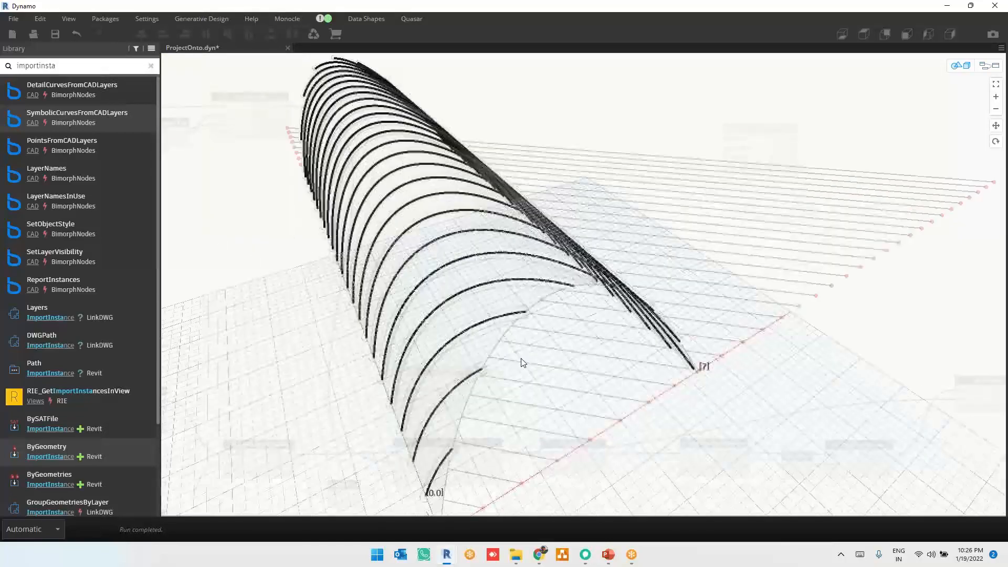
scroll(522, 362, up, 5)
middle_drag(472, 384, 563, 334)
scroll(584, 335, up, 3)
scroll(584, 335, down, 8)
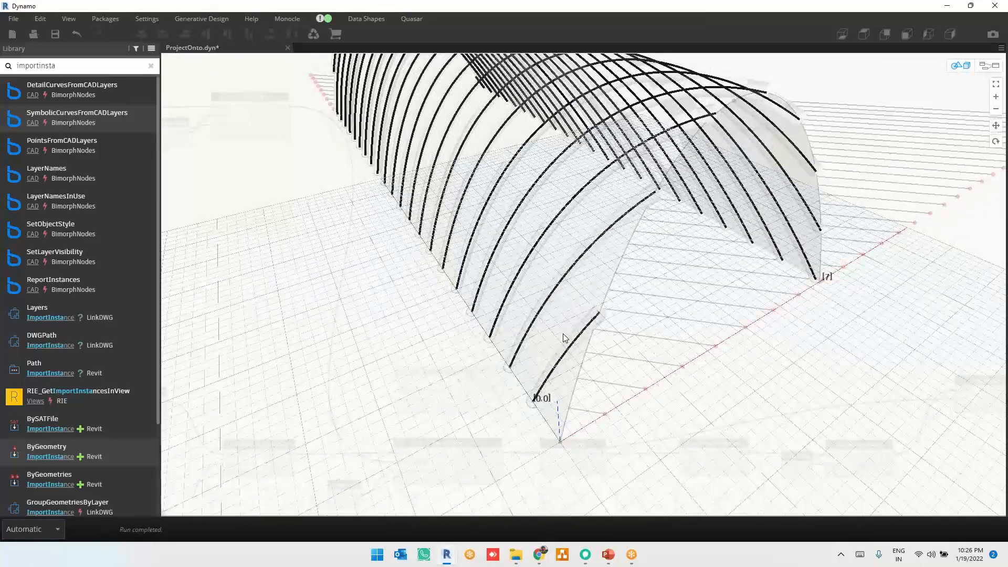
Delete the unconnected Arc.ByThreePoints node from the graph
key(ctrl+b)
scroll(681, 302, up, 3)
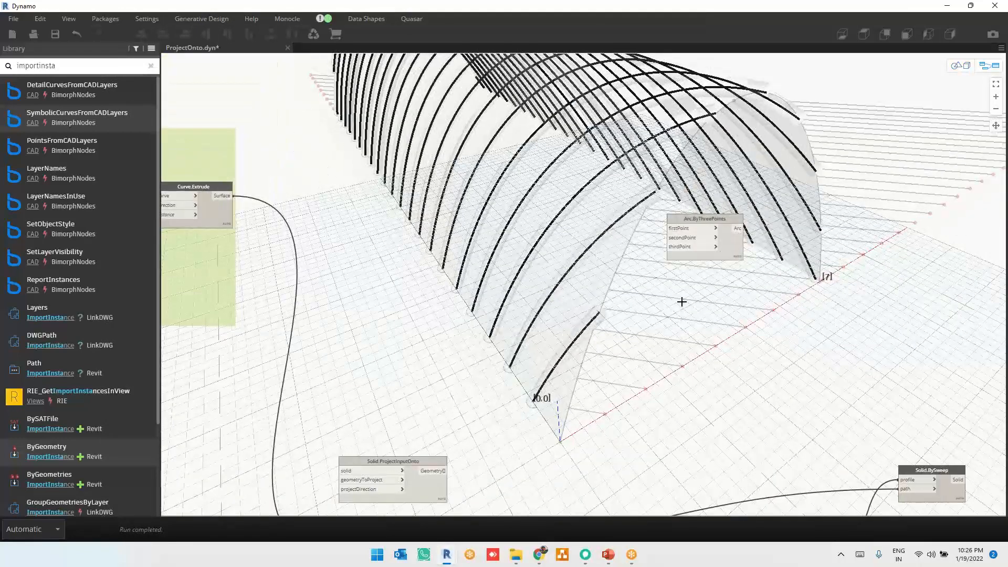
drag(681, 302, 632, 363)
key(Delete)
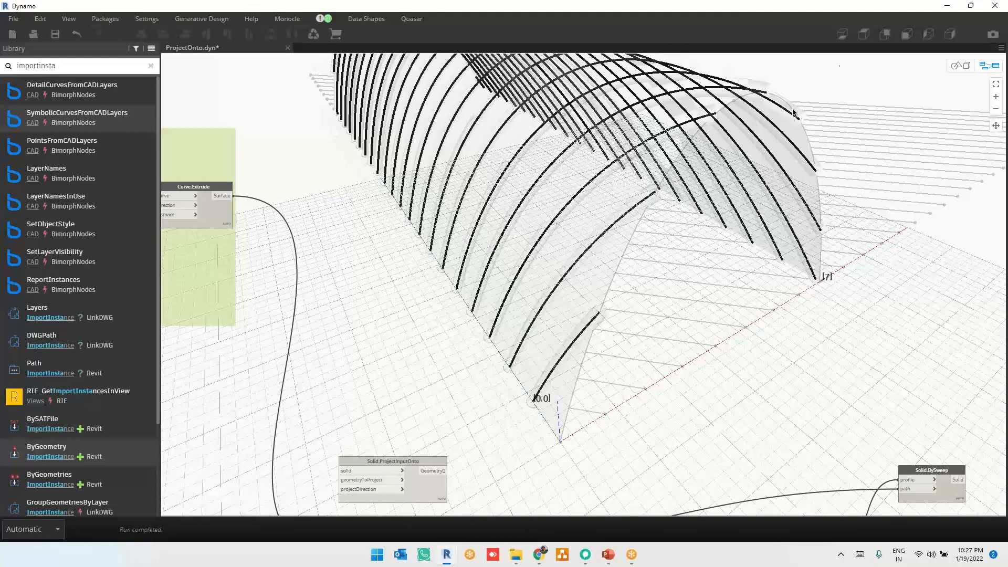
Switch to Revit and view the whole sample building from an angle in the 3D view
click(947, 5)
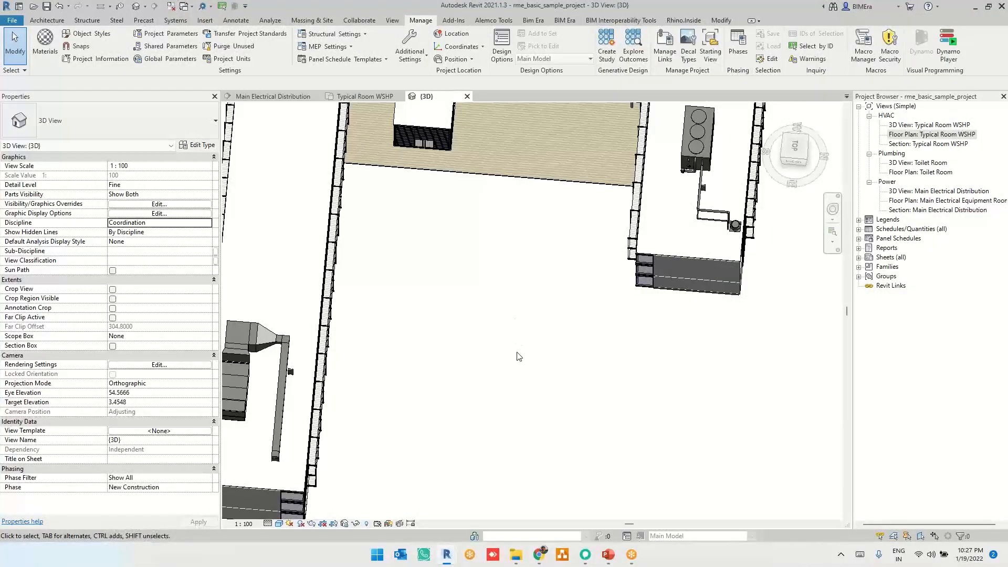
scroll(517, 353, down, 5)
shift+middle_drag(518, 355, 437, 187)
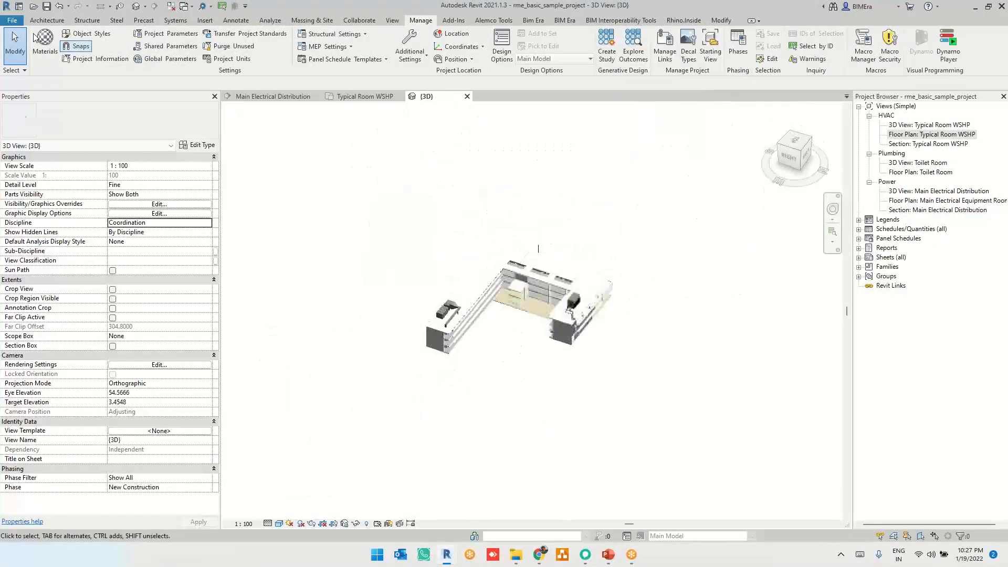
click(11, 20)
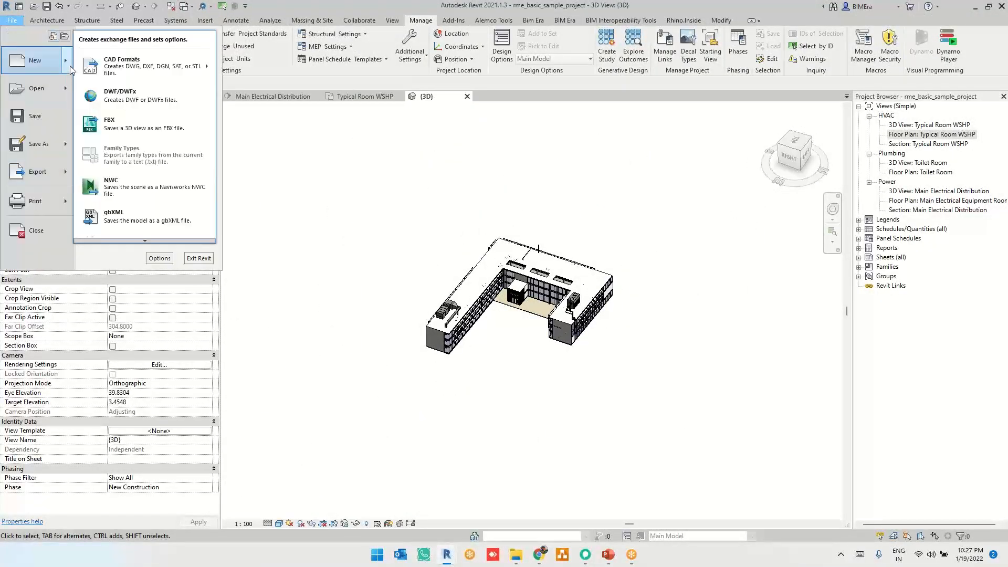
mouse_move(70, 67)
click(111, 63)
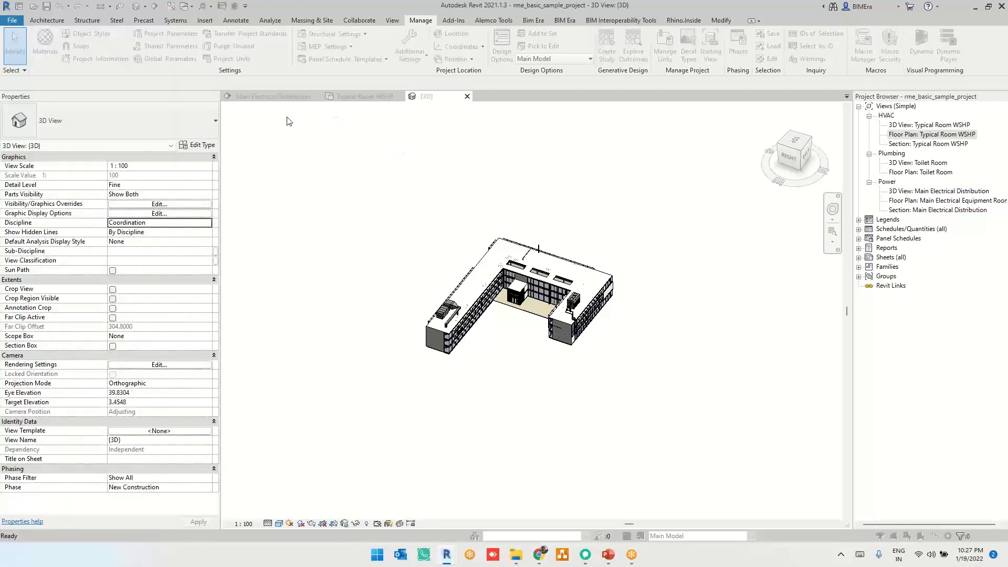
click(565, 177)
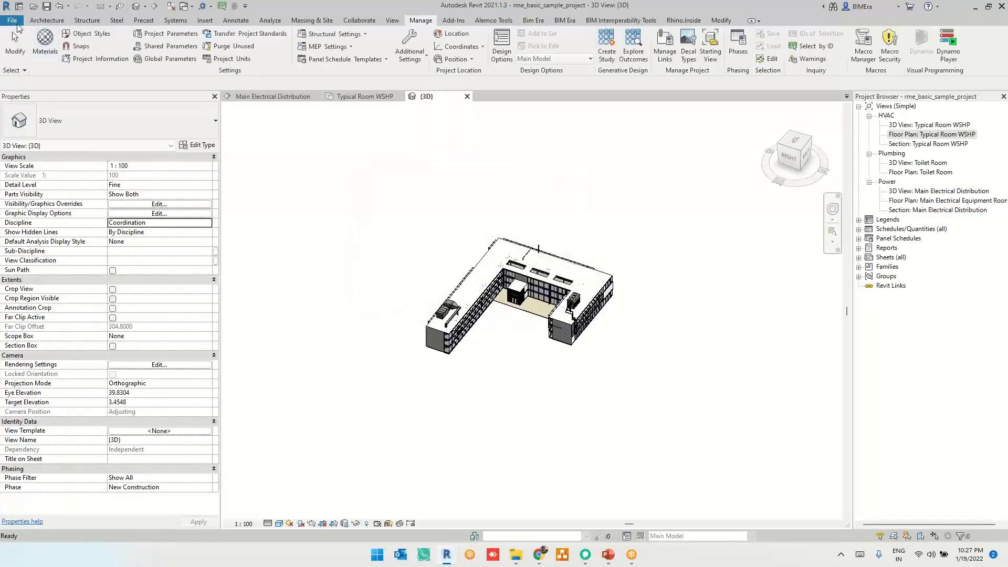
Create a new family from the English Metric Generic Model Adaptive template
click(12, 20)
mouse_move(68, 64)
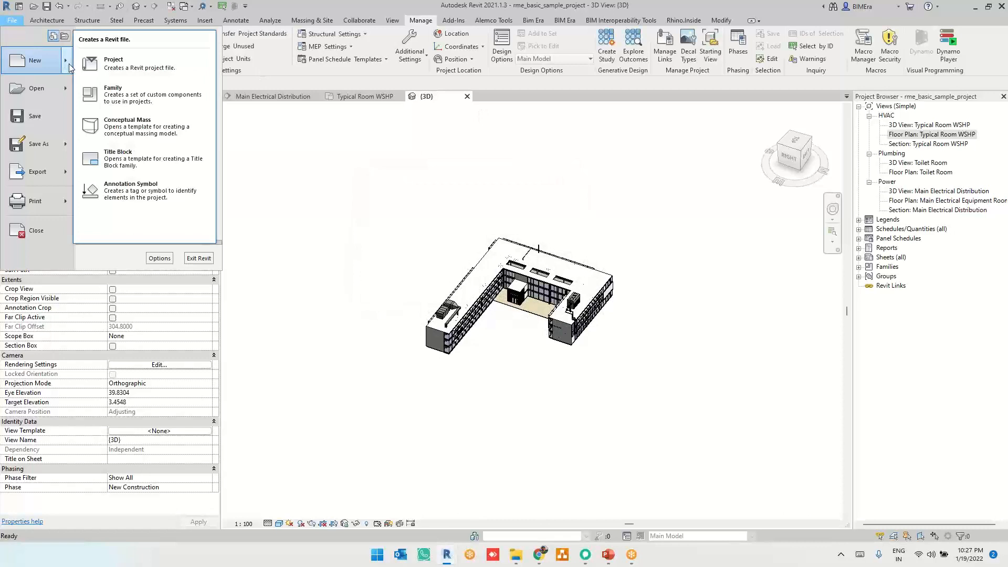
click(126, 90)
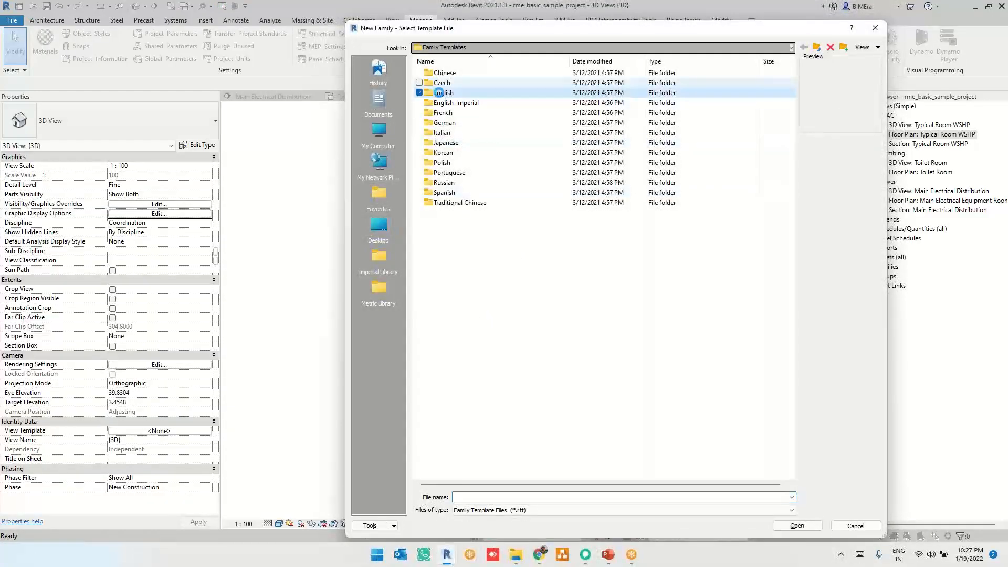
double_click(441, 93)
click(470, 392)
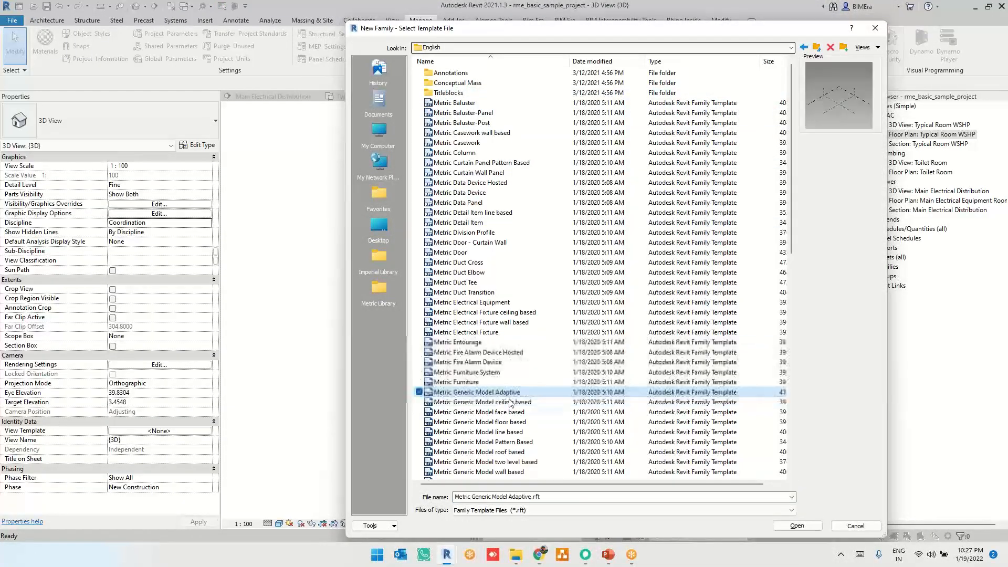
click(797, 525)
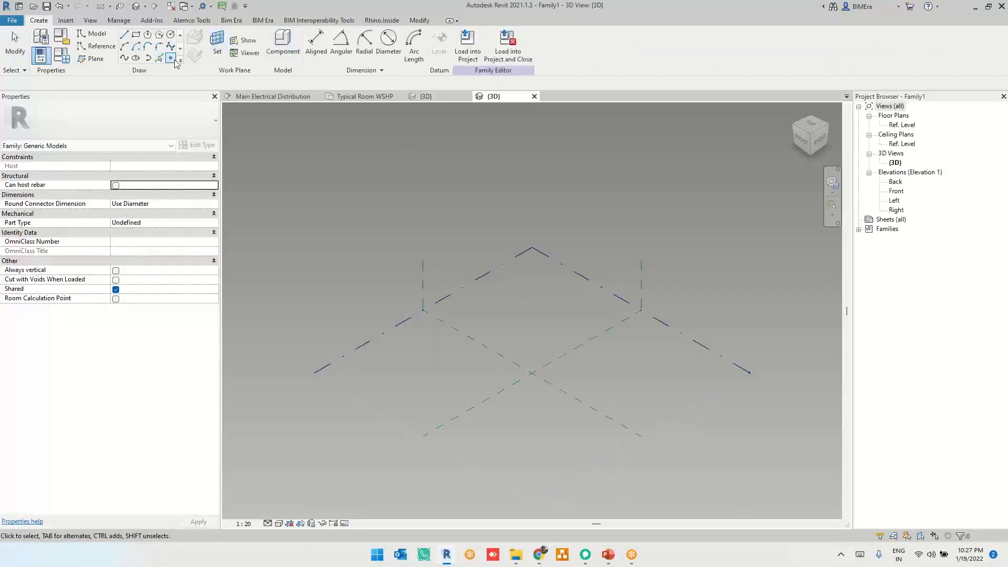
Place two reference points along the reference plane, one on each side of the centre, and make both adaptive
click(474, 339)
scroll(511, 376, up, 2)
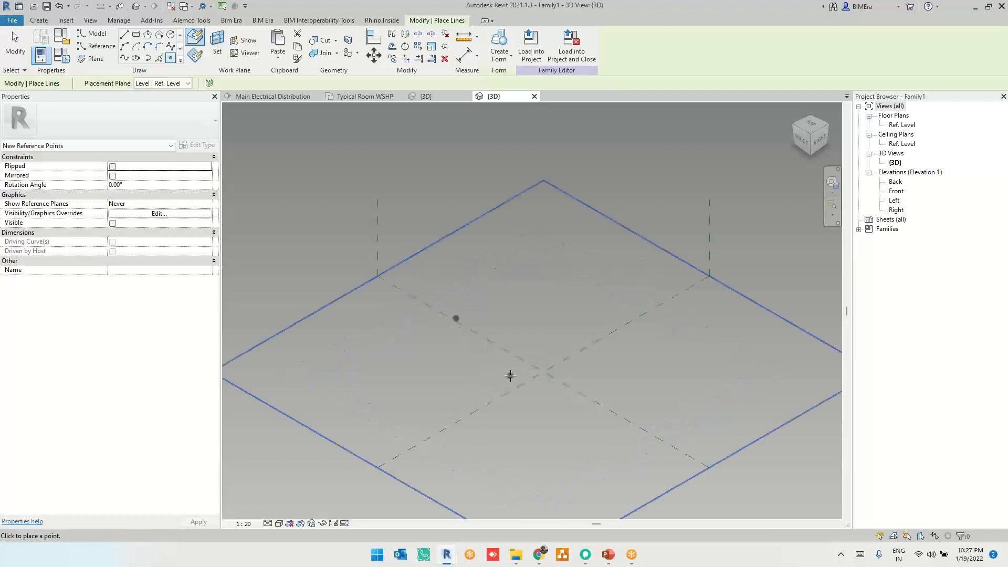
click(602, 400)
key(Escape)
drag(436, 288, 664, 464)
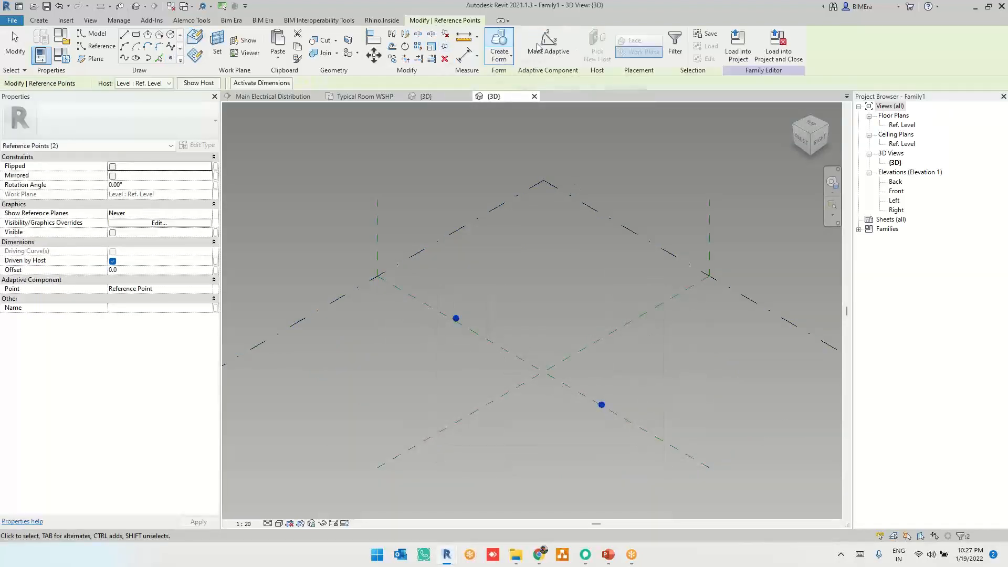
click(547, 45)
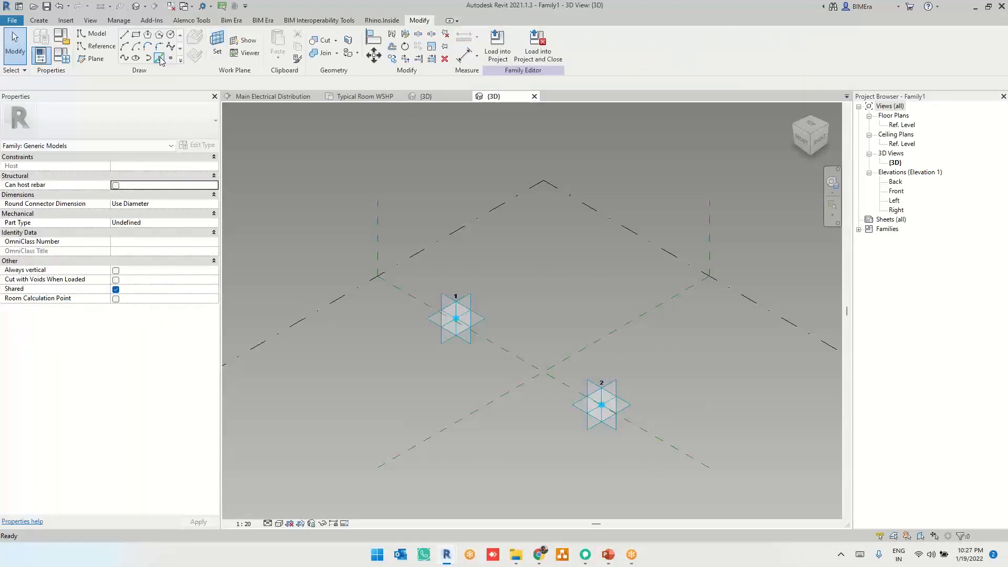
Draw a model line connecting adaptive points 1 and 2
click(124, 35)
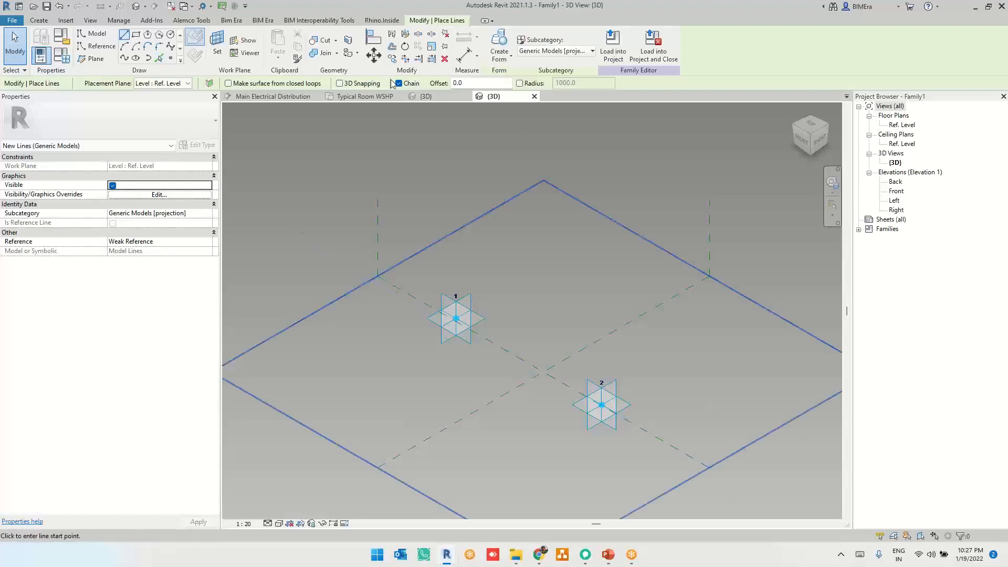
click(456, 318)
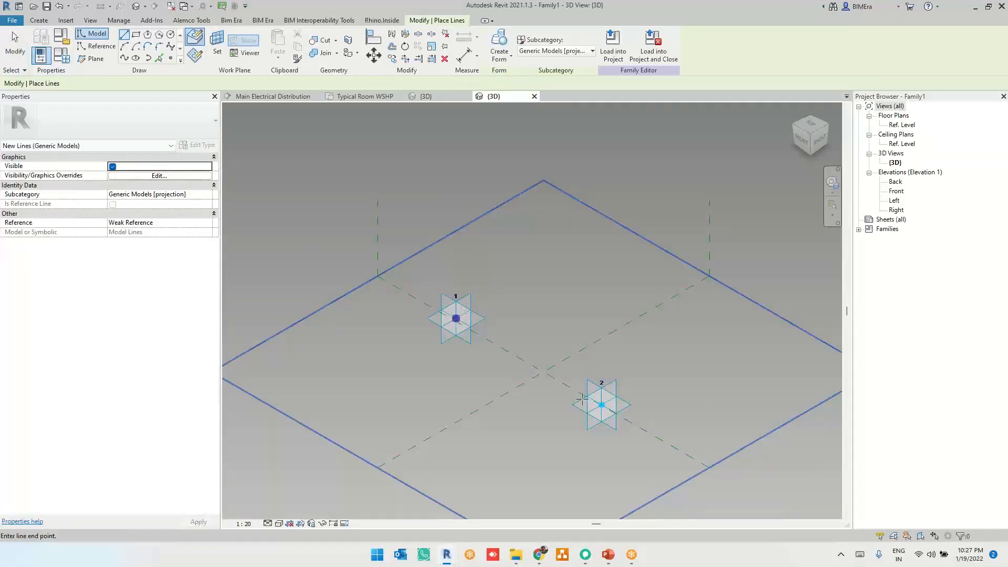
click(602, 403)
key(Escape)
key(Escape)
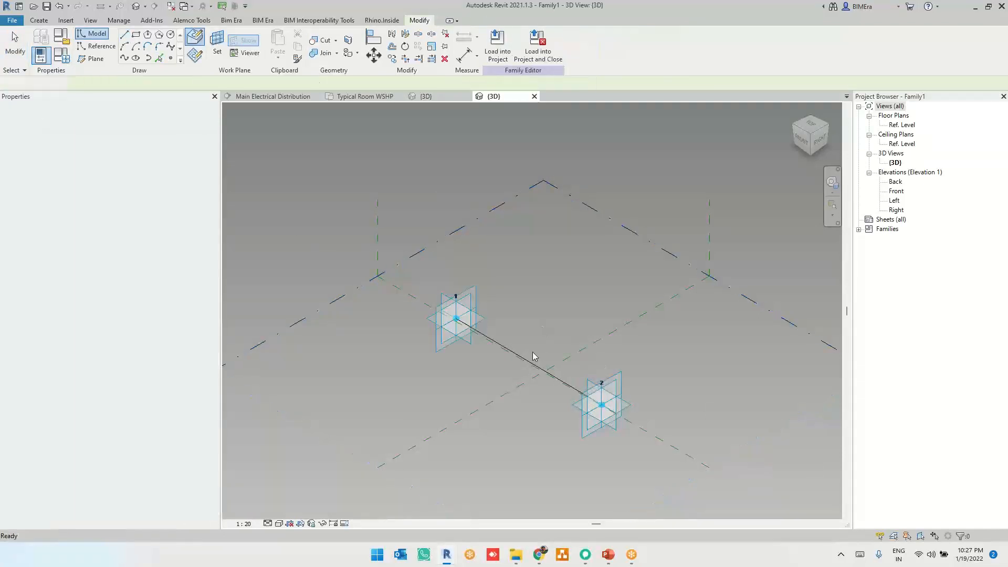
Place a reference point on the model line between the two adaptive points, nearer to point 1
scroll(518, 356, up, 3)
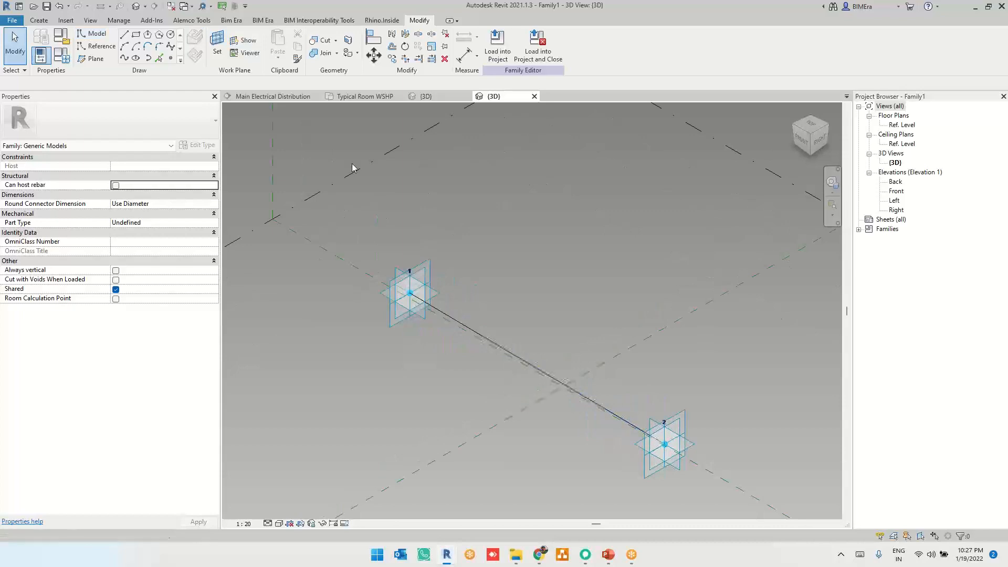
click(170, 58)
click(217, 44)
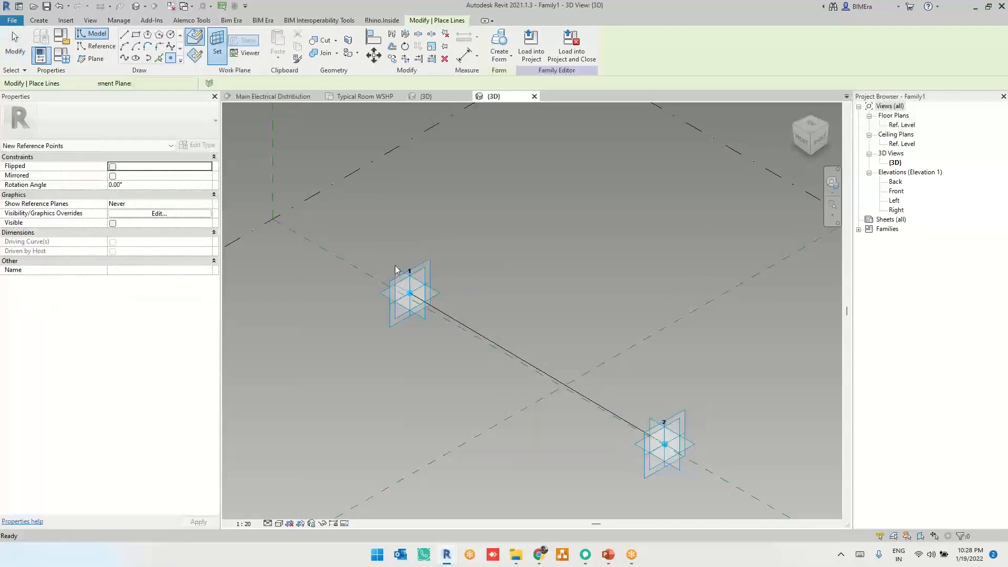
scroll(475, 328, up, 3)
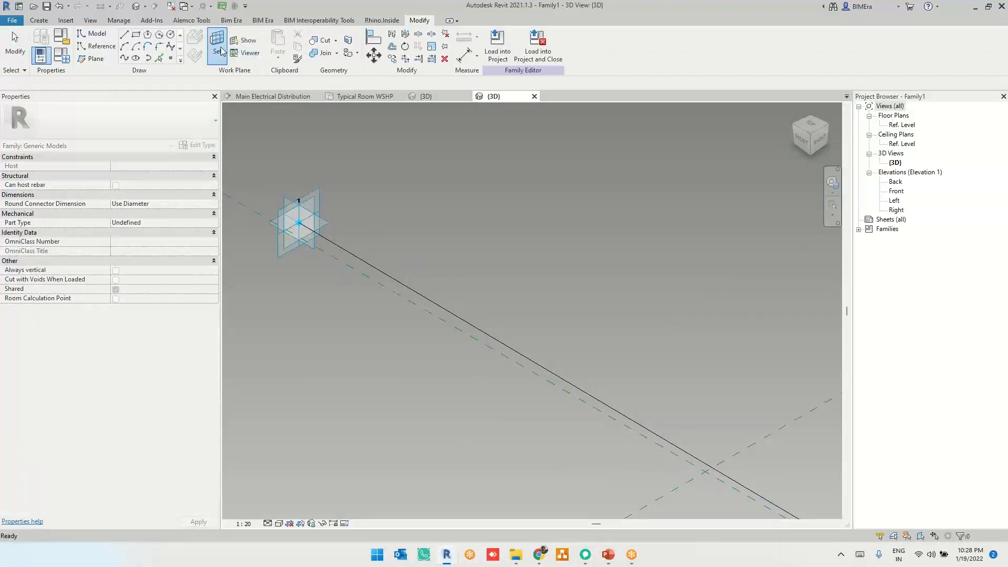
scroll(500, 352, down, 3)
scroll(476, 318, up, 2)
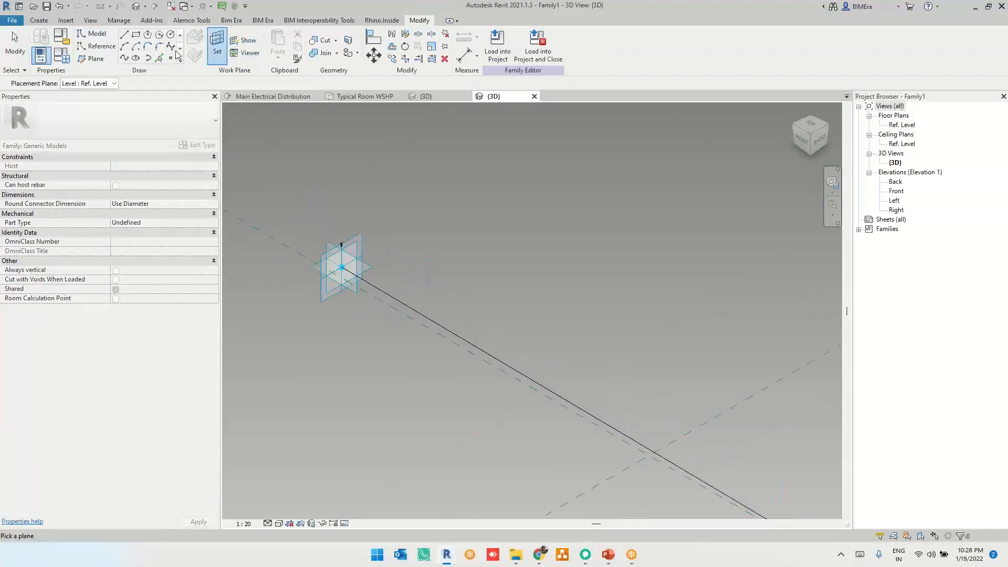
click(174, 58)
scroll(477, 319, down, 2)
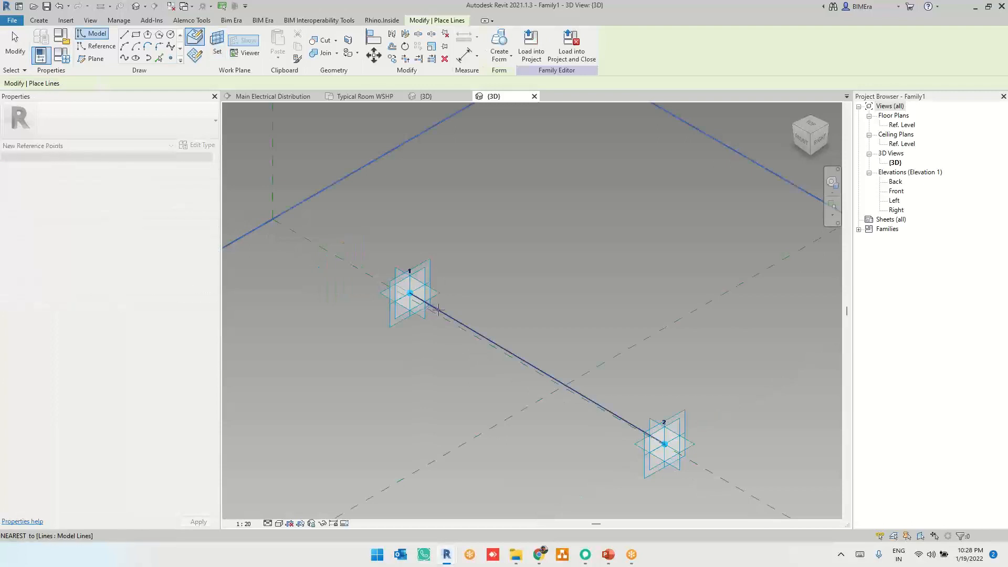
scroll(461, 313, up, 4)
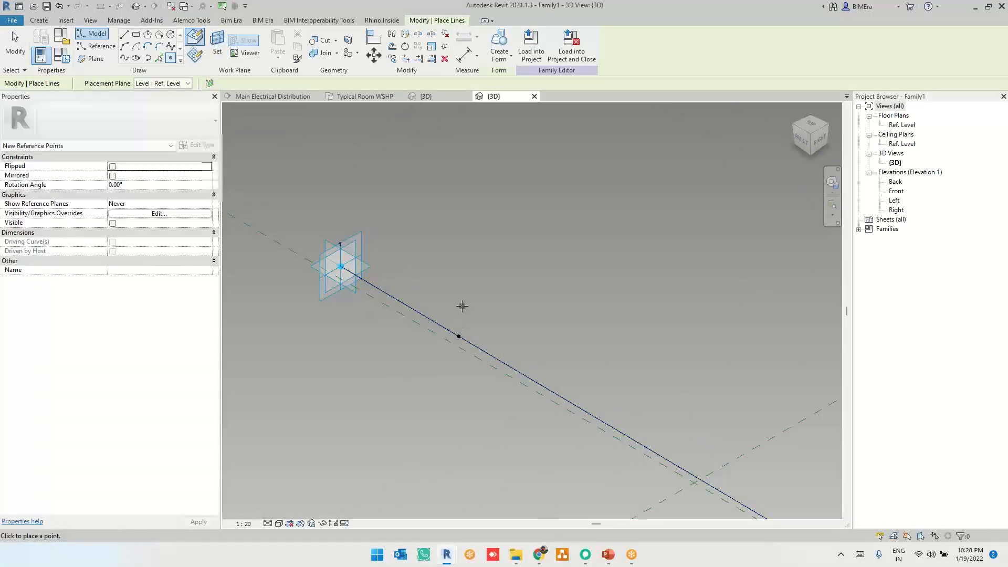
Set the work plane on the reference point hosted on the line and draw a circle of radius 30 centred on it
click(217, 45)
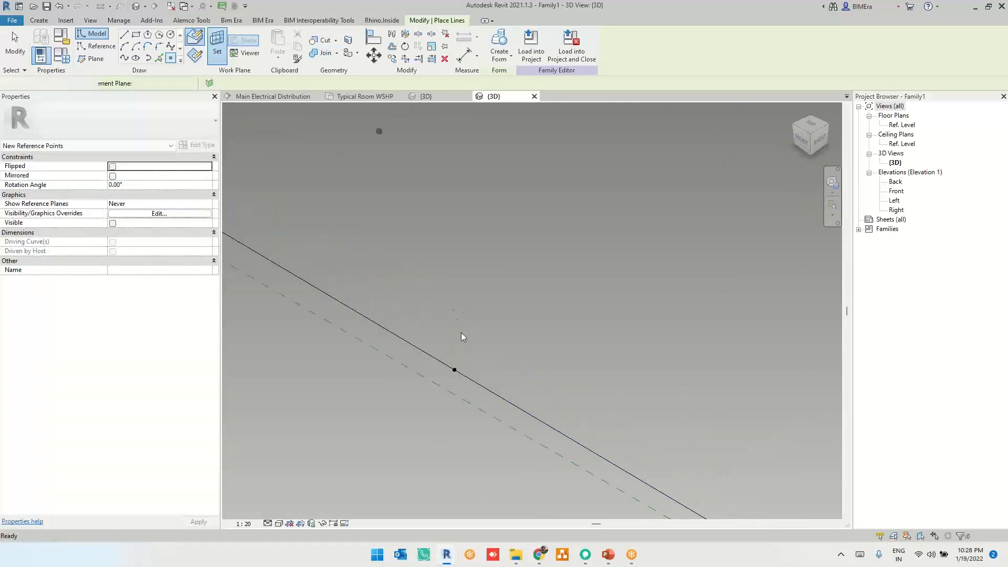
click(460, 372)
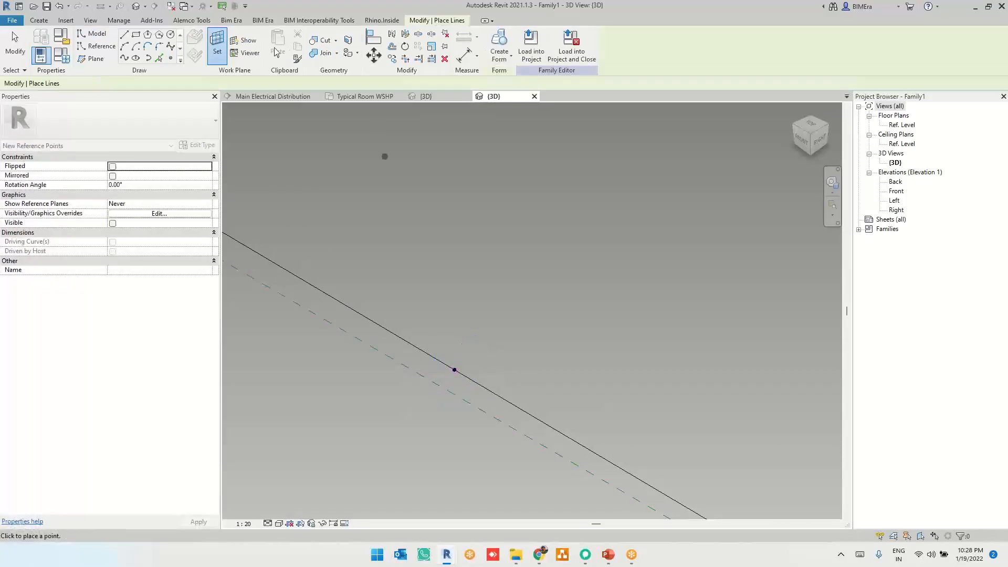
click(170, 34)
scroll(462, 410, up, 2)
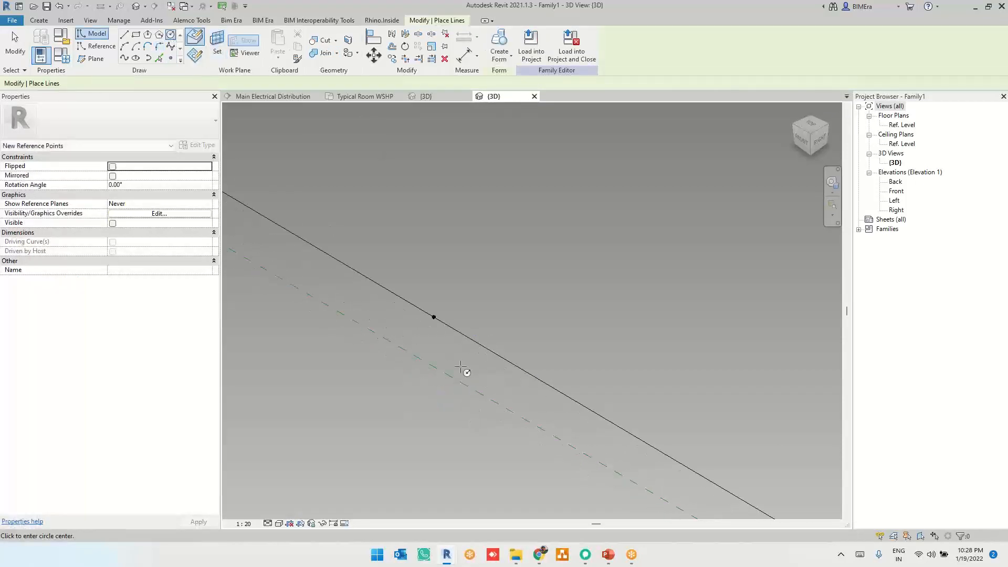
click(434, 316)
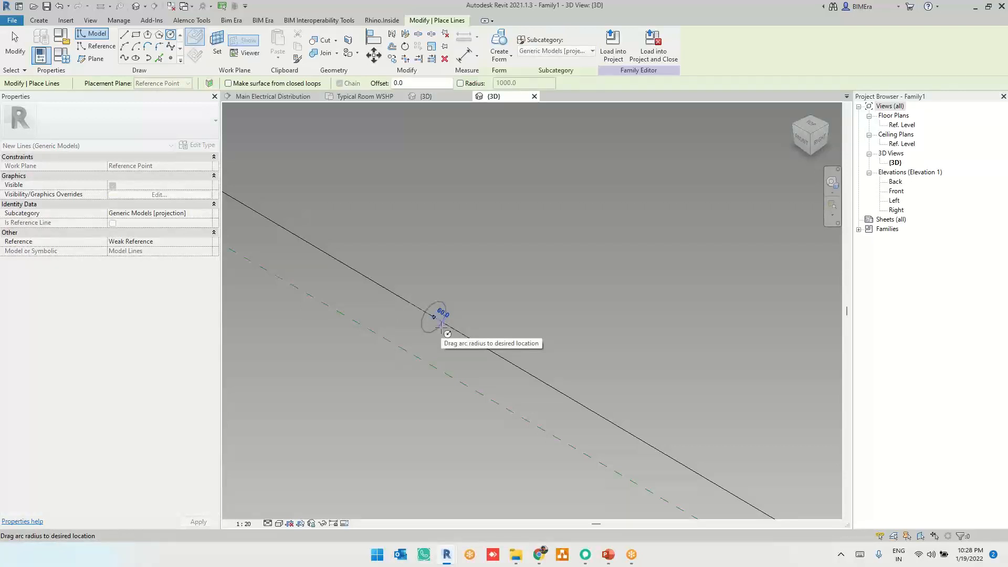
text(30)
key(Return)
key(Escape)
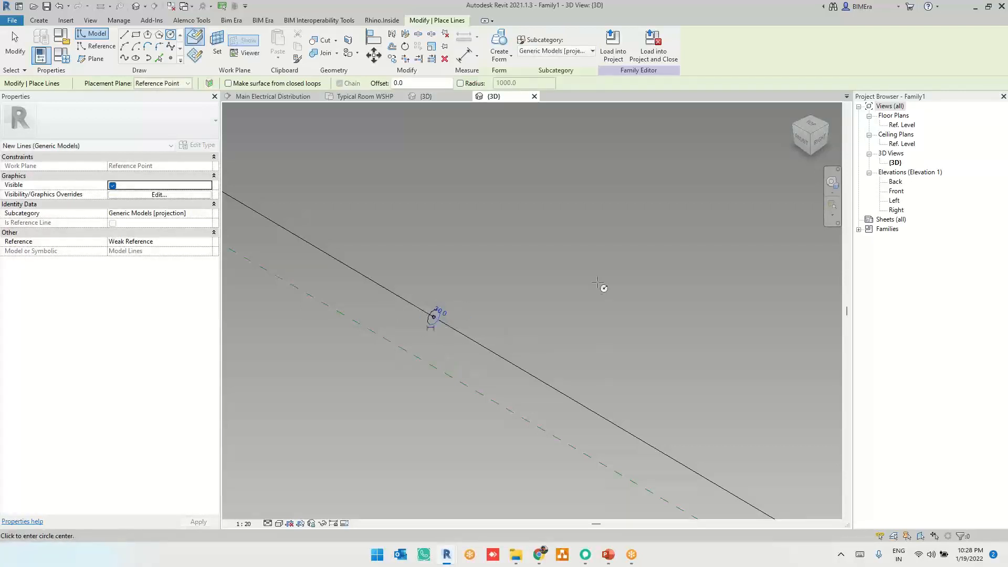
key(Escape)
Create a solid form from the circular profile and the model line between the two adaptive points
click(457, 328)
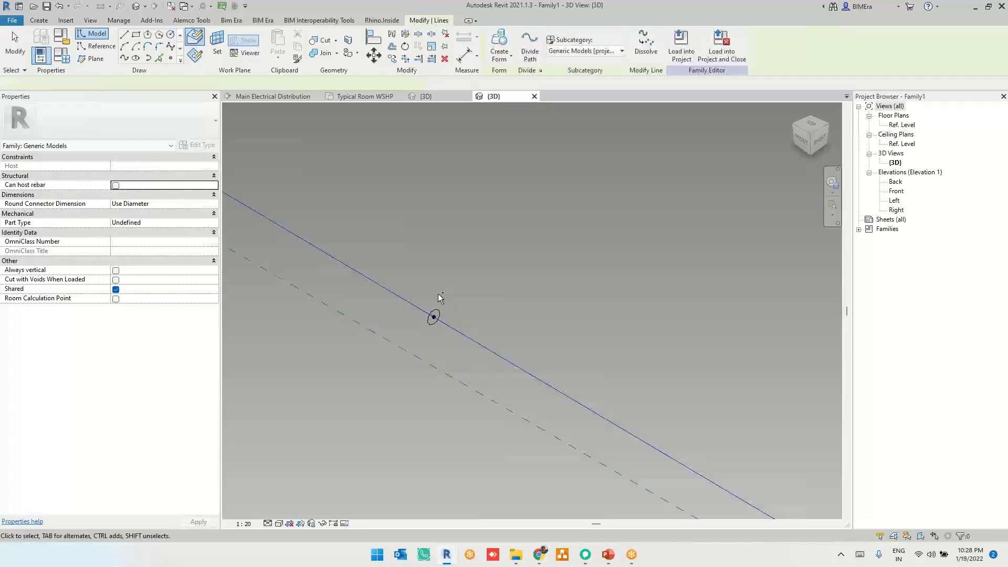
ctrl+click(439, 313)
click(499, 43)
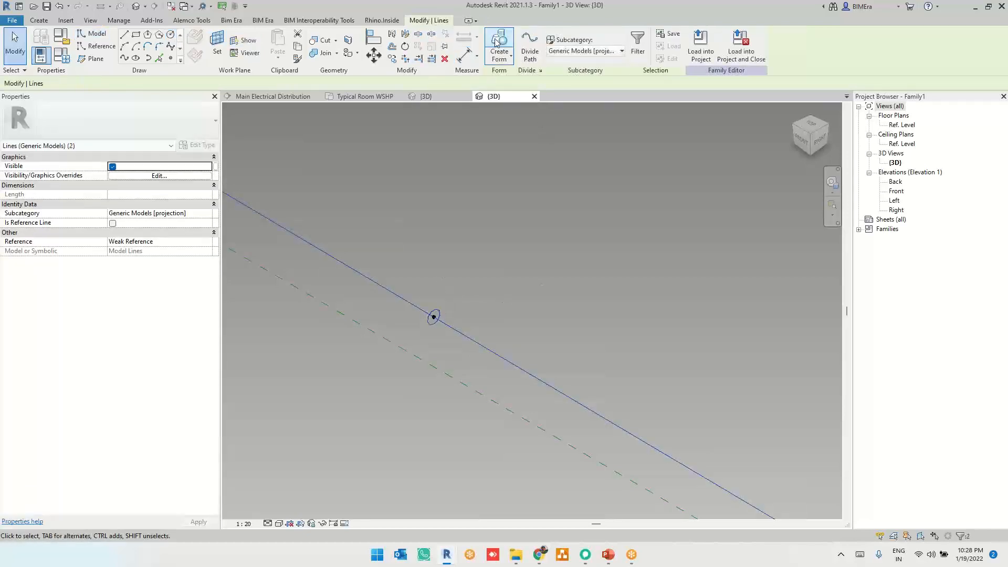
middle_drag(560, 302, 441, 242)
scroll(440, 241, down, 2)
scroll(647, 381, up, 2)
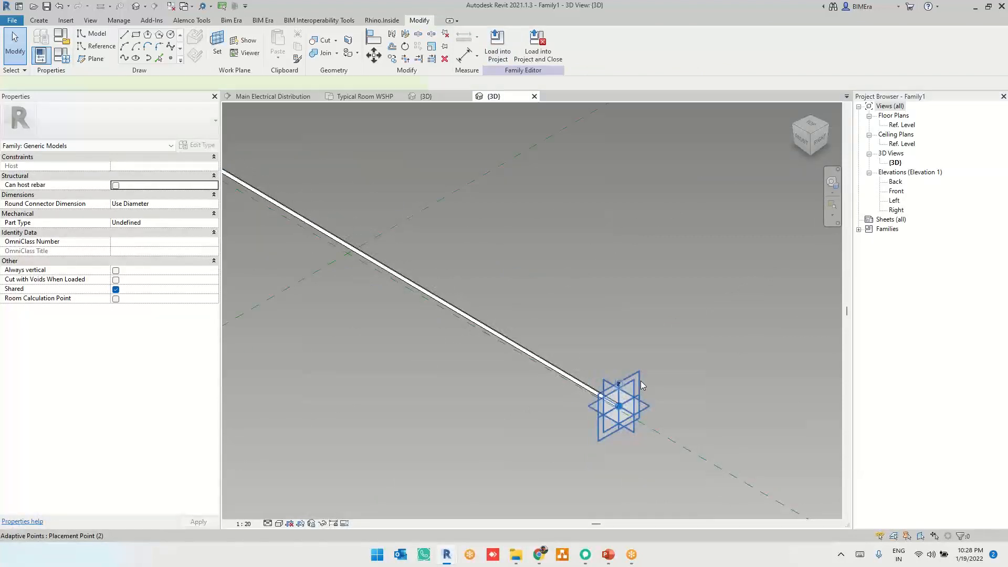
Move adaptive point 2 away from the reference plane to flex the swept form
click(638, 382)
drag(639, 399, 744, 336)
click(739, 386)
scroll(609, 372, down, 2)
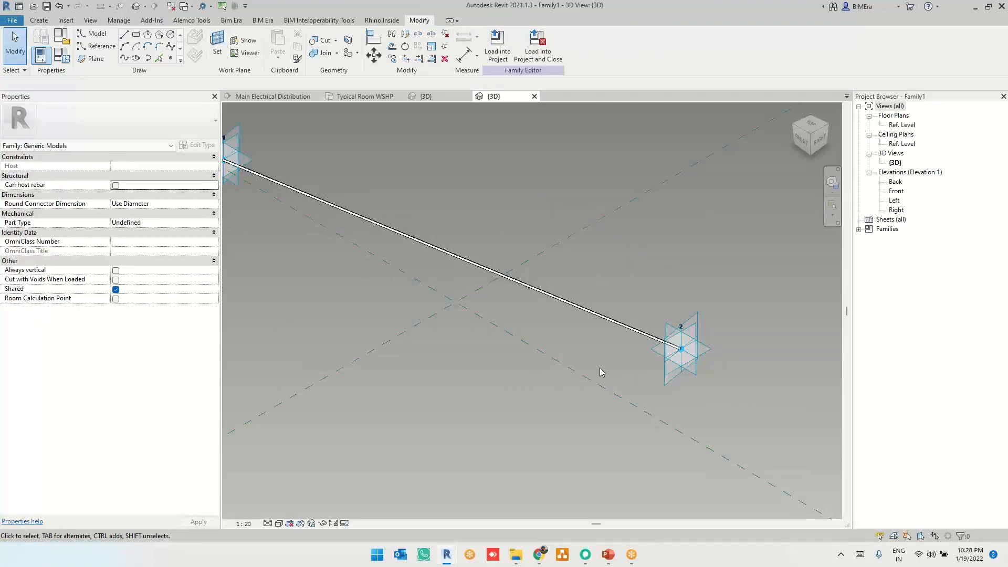
scroll(488, 328, down, 2)
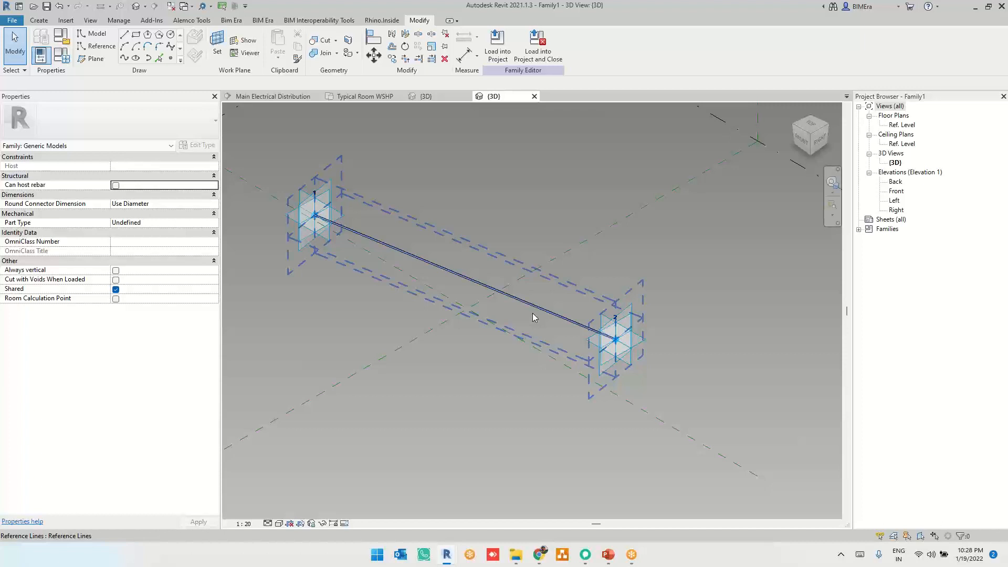
Switch to Dynamo and examine how the Curve.Extrude surface and the Line.ByStartPointEndPoint lines feed the Curve.Project node
key(alt+Tab)
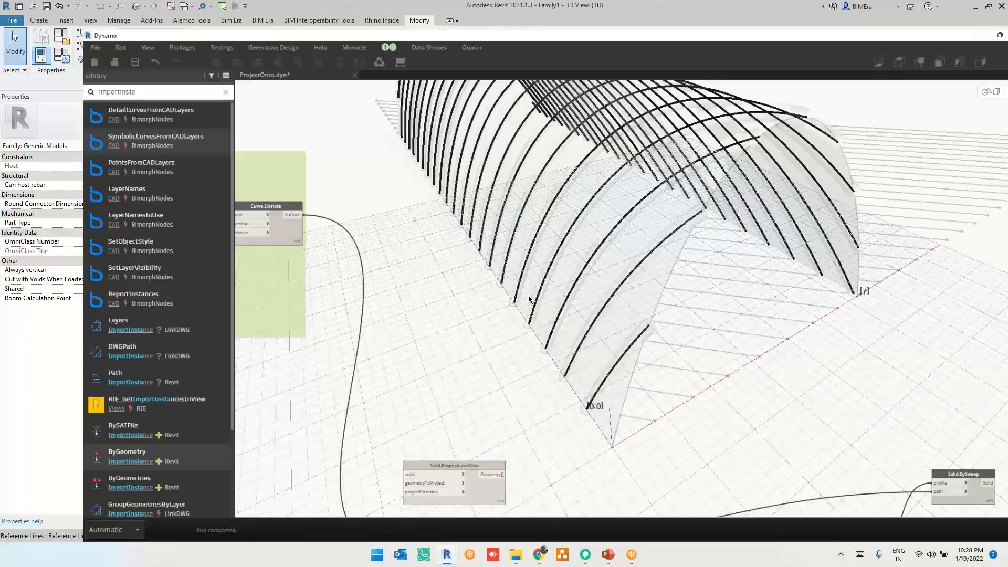
scroll(669, 313, down, 5)
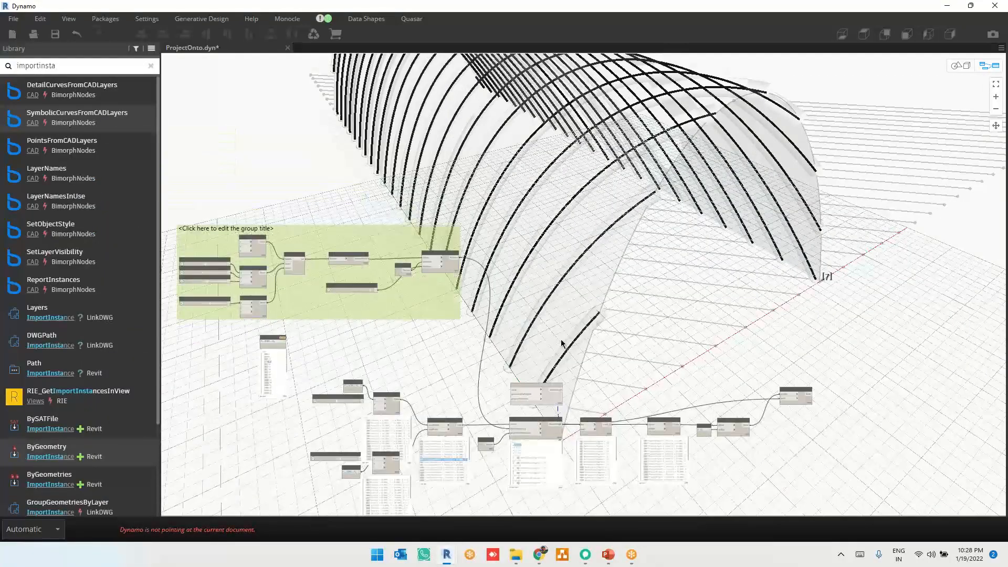
scroll(560, 339, up, 5)
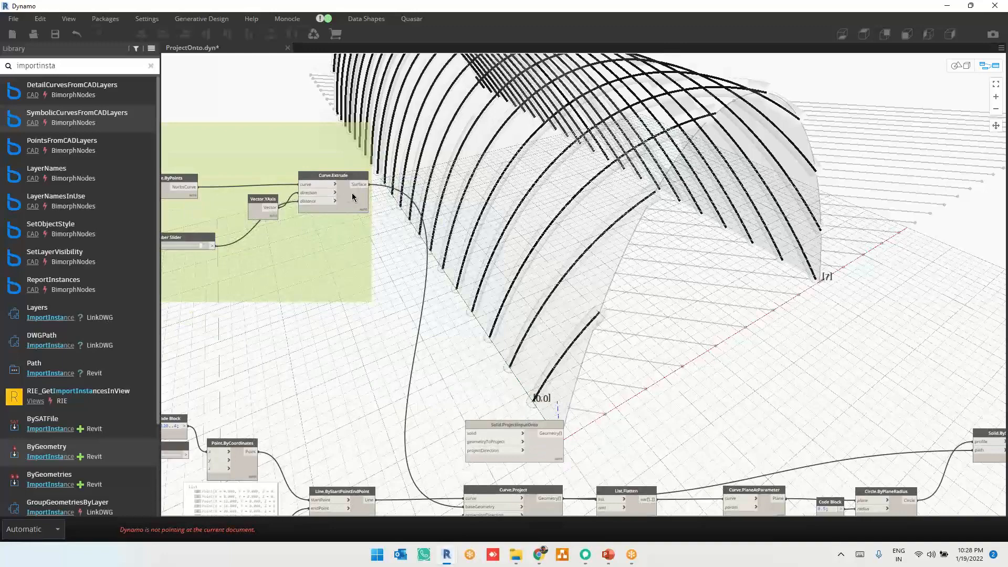
click(352, 193)
scroll(459, 259, down, 2)
middle_drag(569, 287, 725, 220)
scroll(597, 437, up, 4)
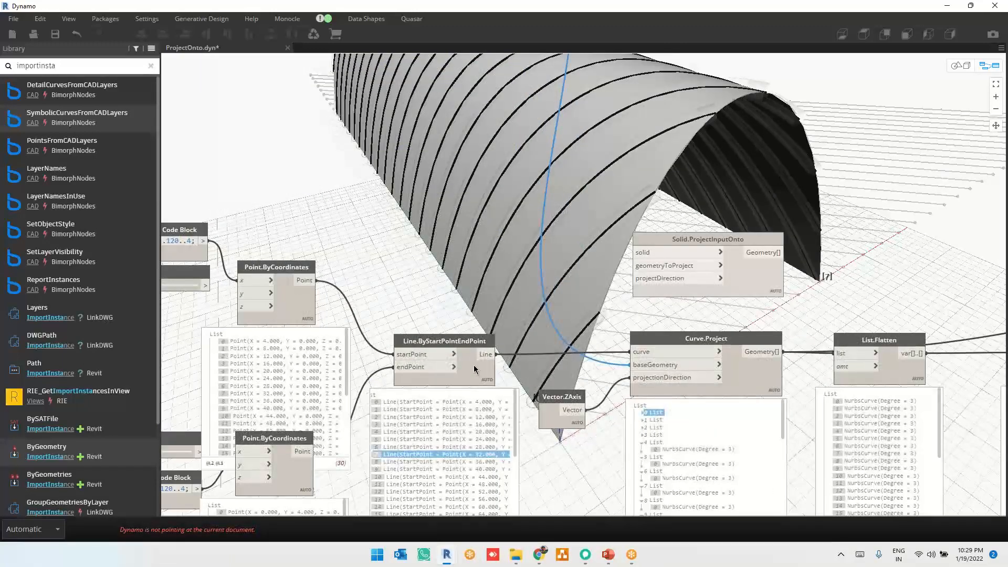
click(474, 369)
click(755, 272)
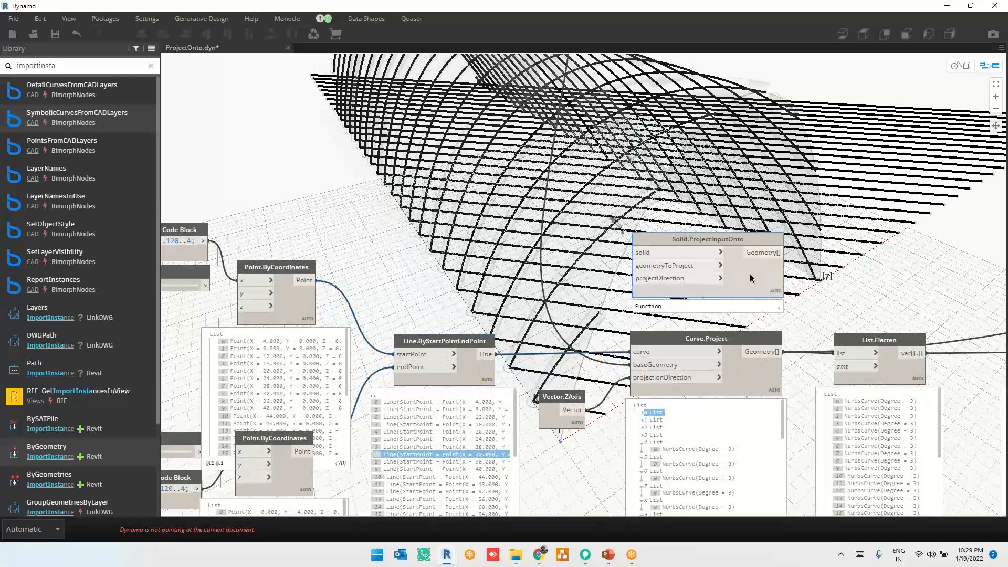
click(739, 372)
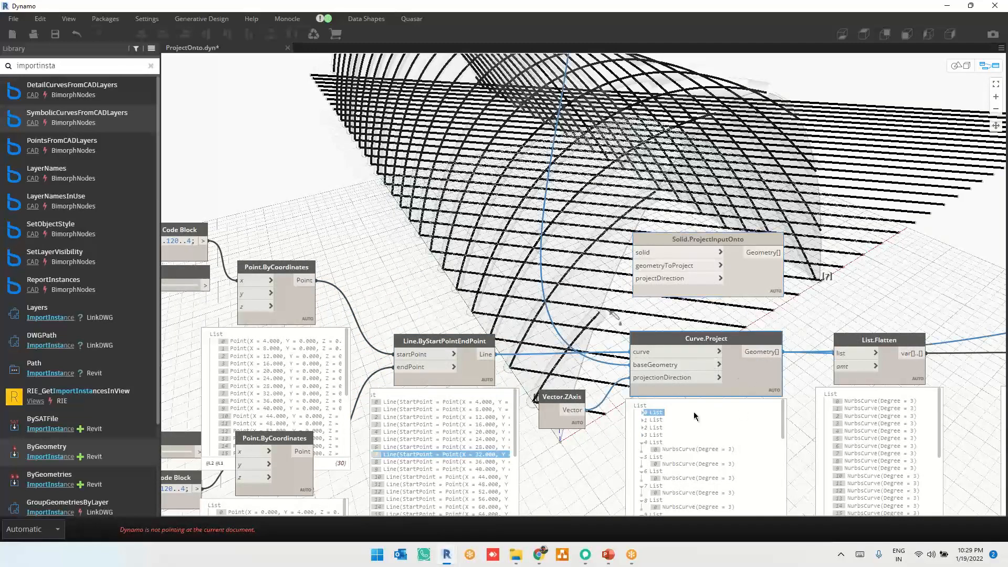
Trace the graph from the point and line nodes through Curve.Project to the flattened curves and Curve.PlaneAtParameter
middle_drag(809, 407, 590, 499)
click(714, 356)
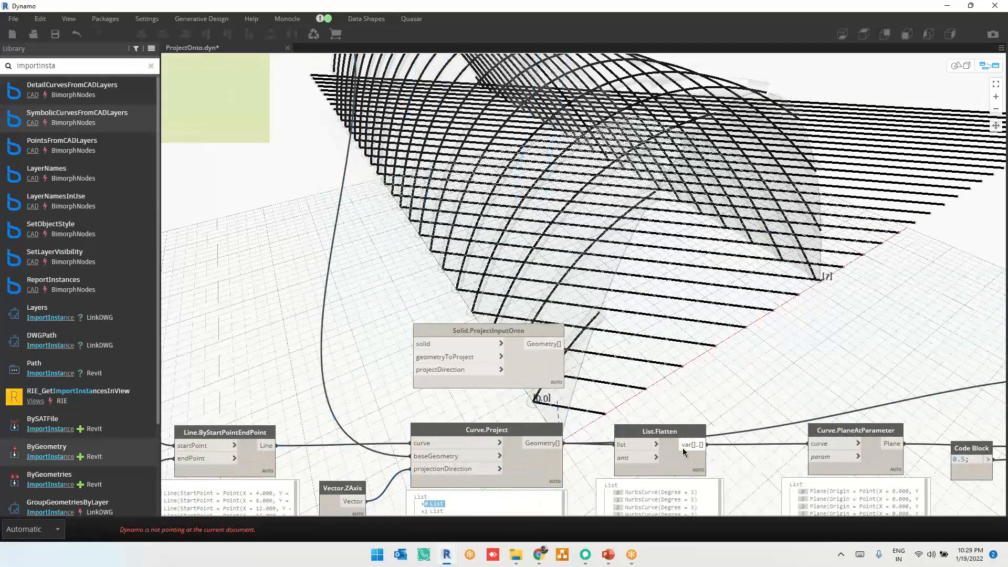
click(677, 466)
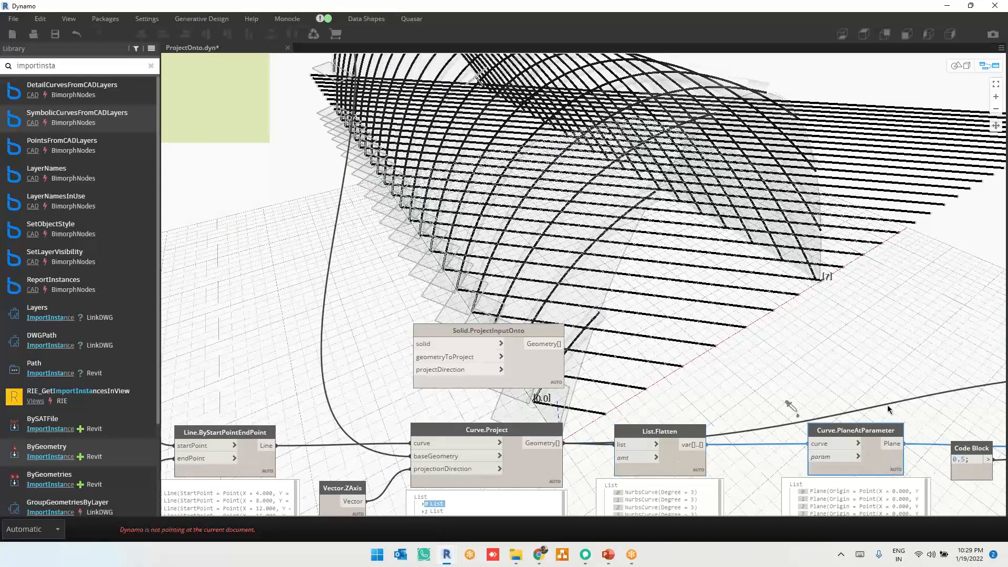
scroll(778, 386, down, 4)
click(643, 438)
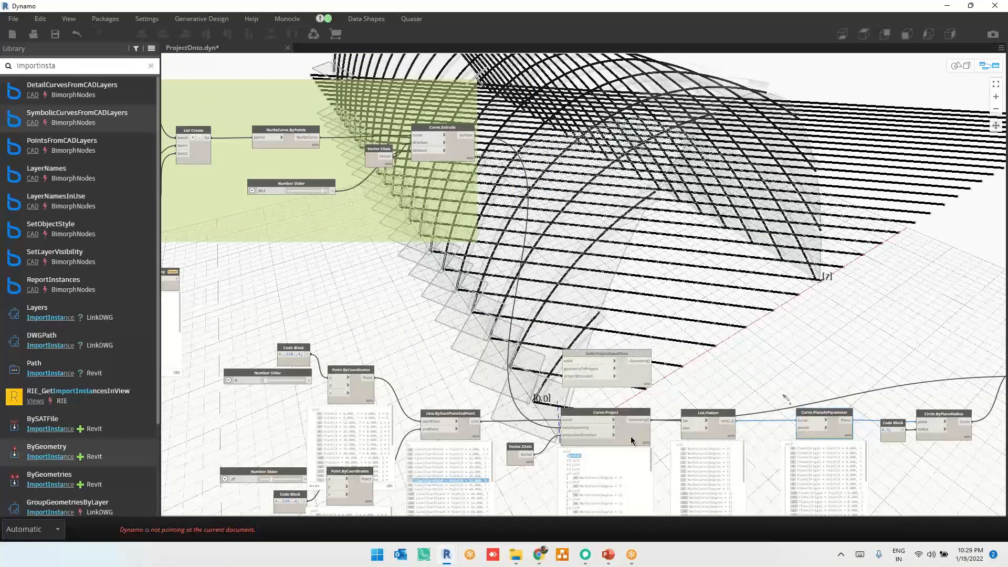
middle_drag(362, 358, 629, 304)
scroll(677, 481, up, 1)
scroll(677, 481, up, 2)
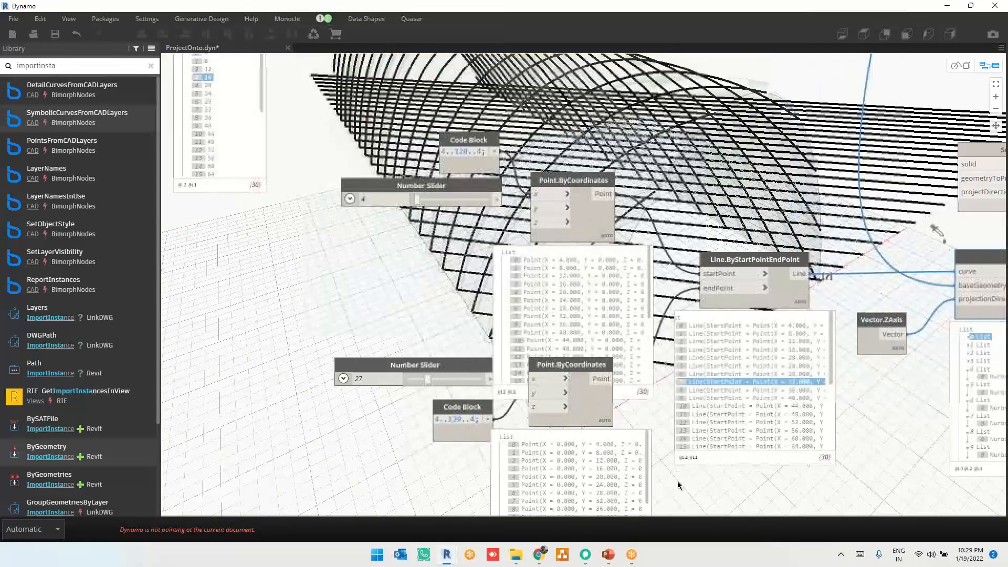
scroll(679, 481, down, 2)
middle_drag(680, 481, 532, 481)
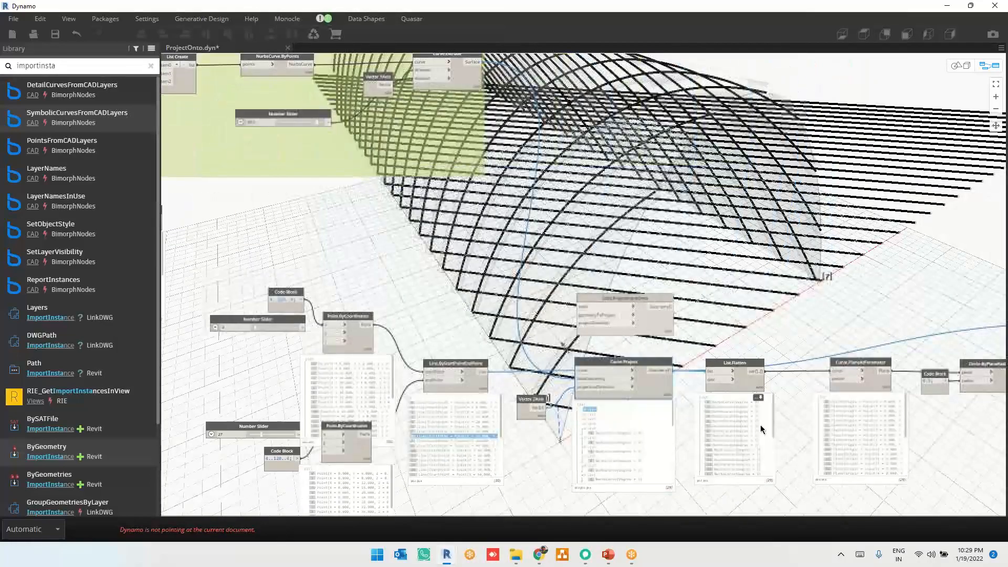
scroll(700, 355, up, 3)
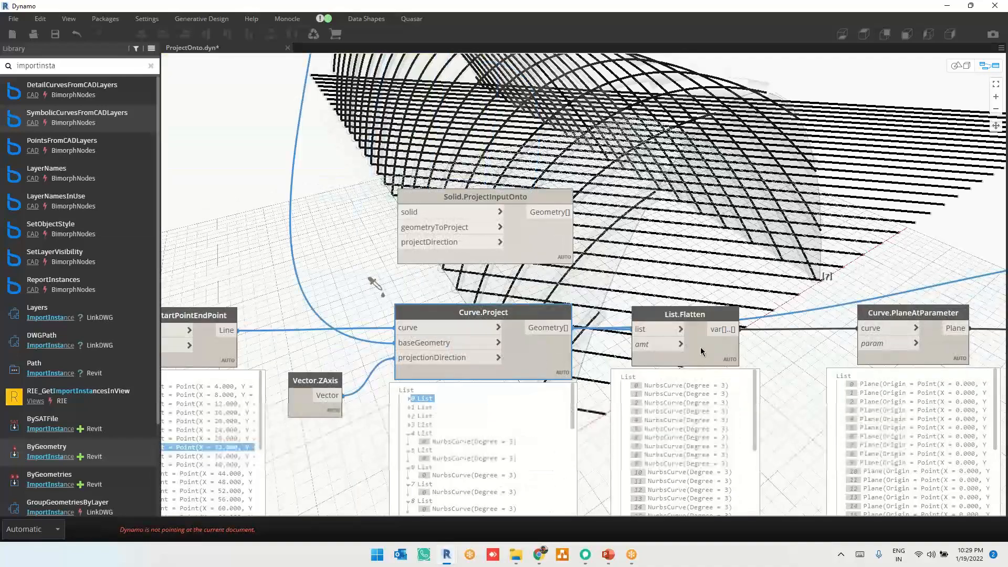
middle_drag(735, 362, 706, 364)
click(555, 445)
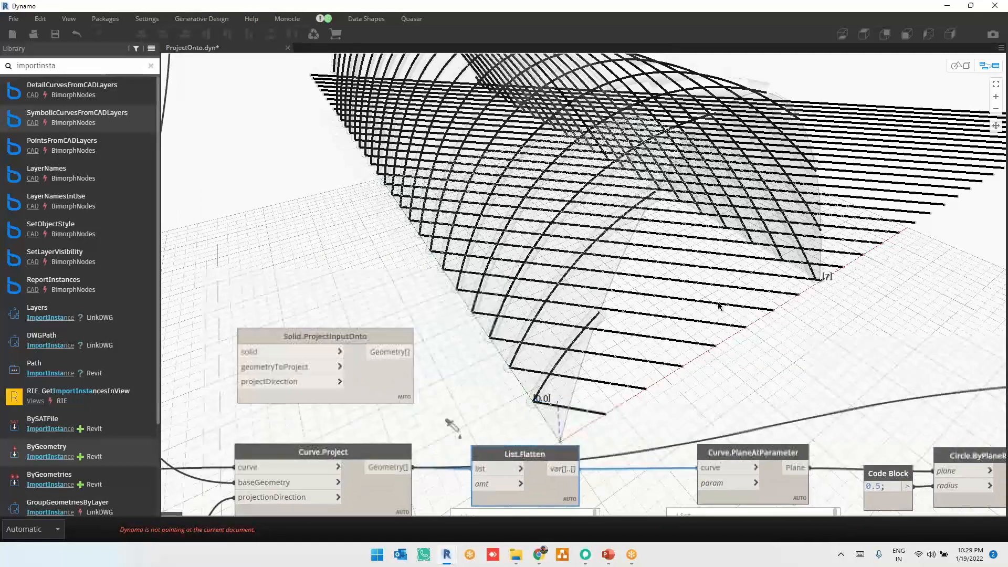
Add an AdaptiveFamilytwoPointsbyCurve node to the graph and place it above the Curve.PlaneAtParameter node
right_click(670, 272)
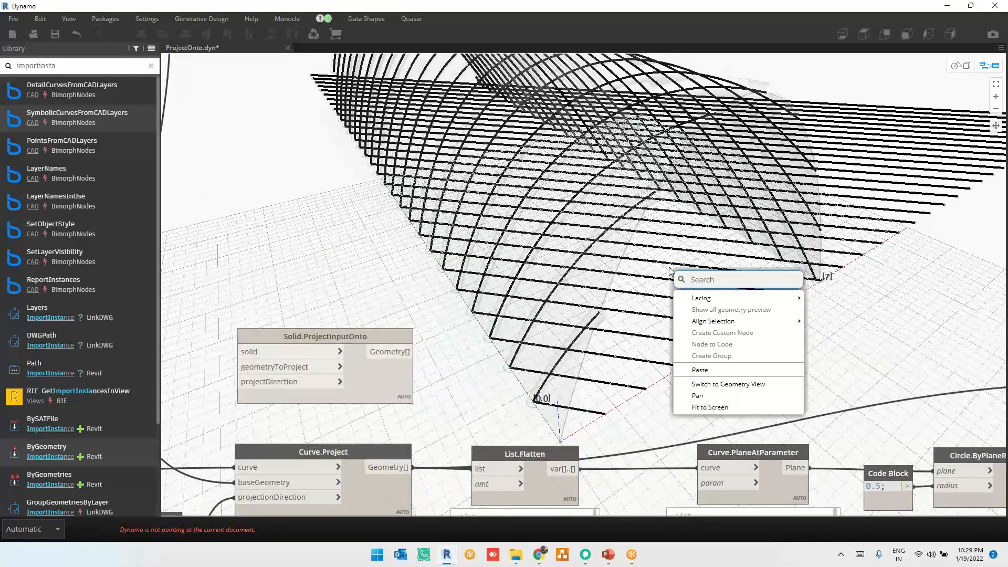
text(ad)
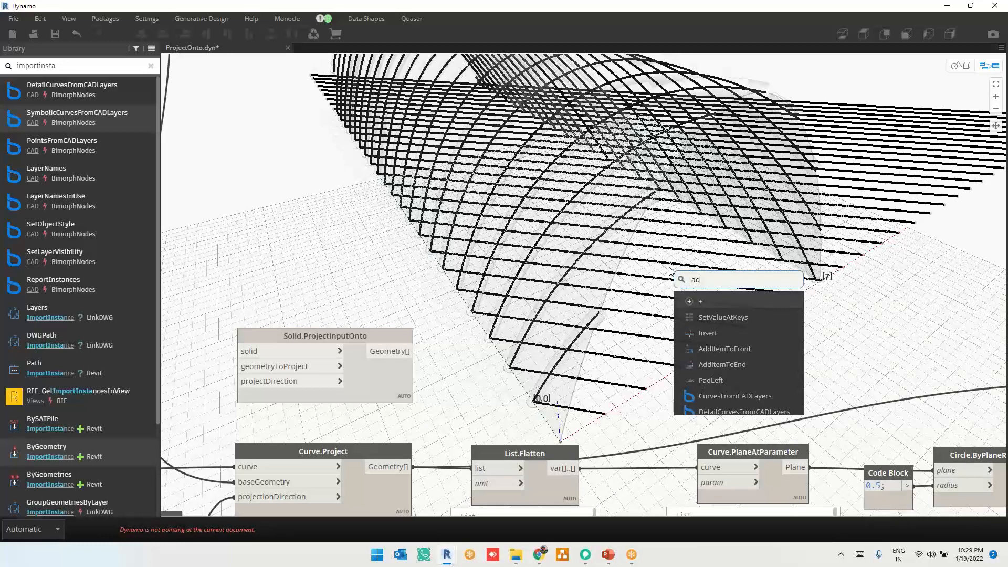
text(aptivefamily)
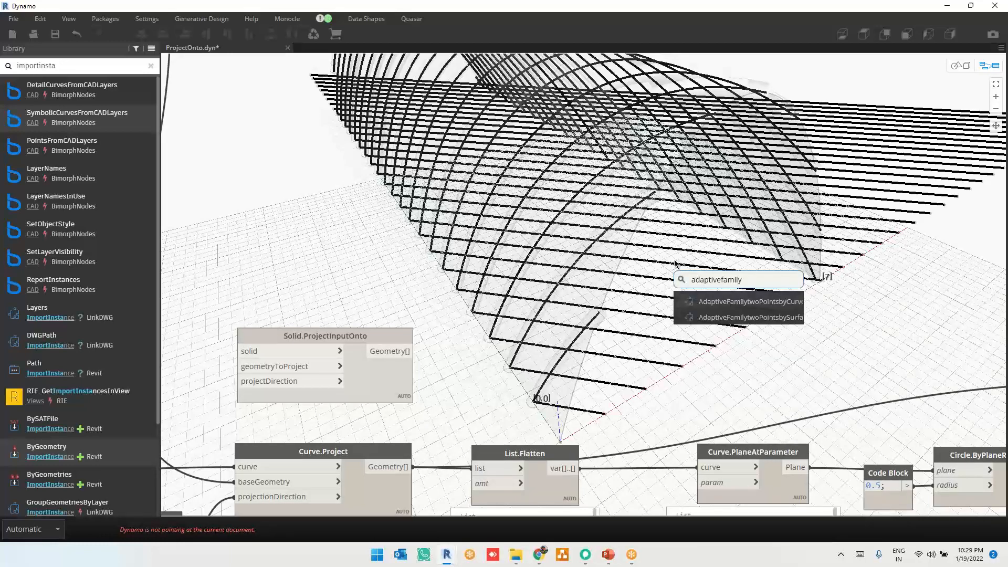
click(723, 303)
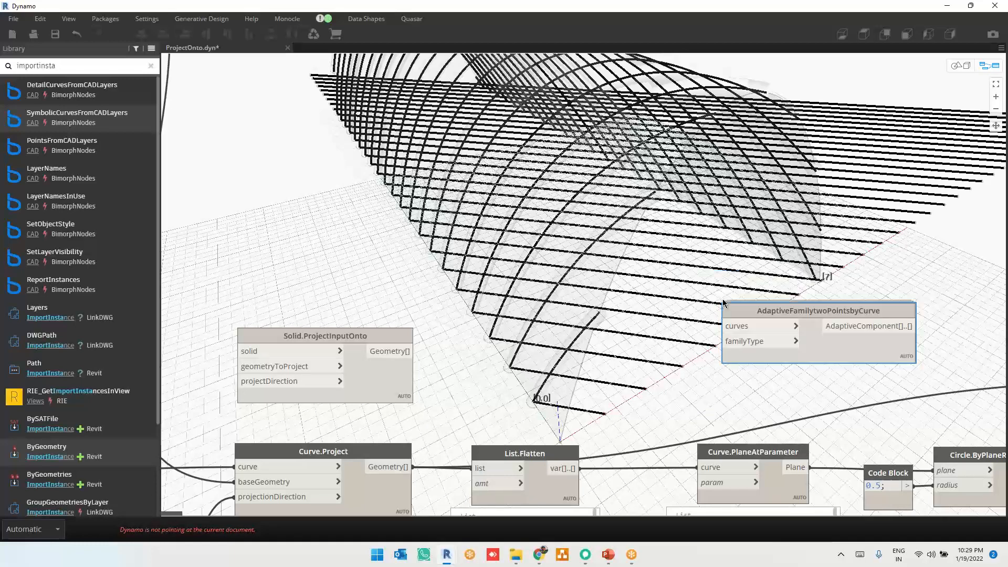
drag(779, 313, 742, 286)
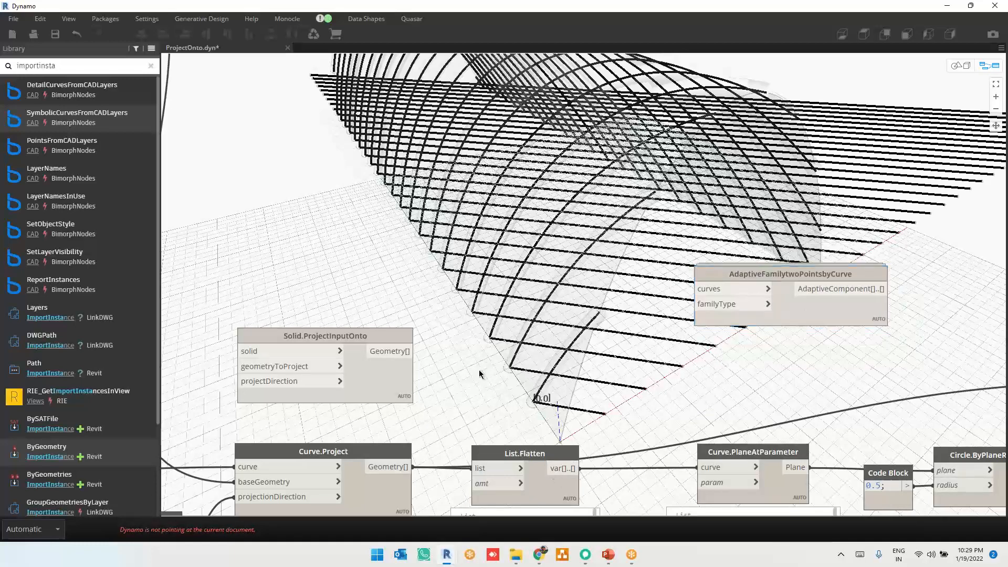
Return to Revit, load the adaptive family into the sample project and cancel placing an instance
key(alt+Tab)
click(947, 6)
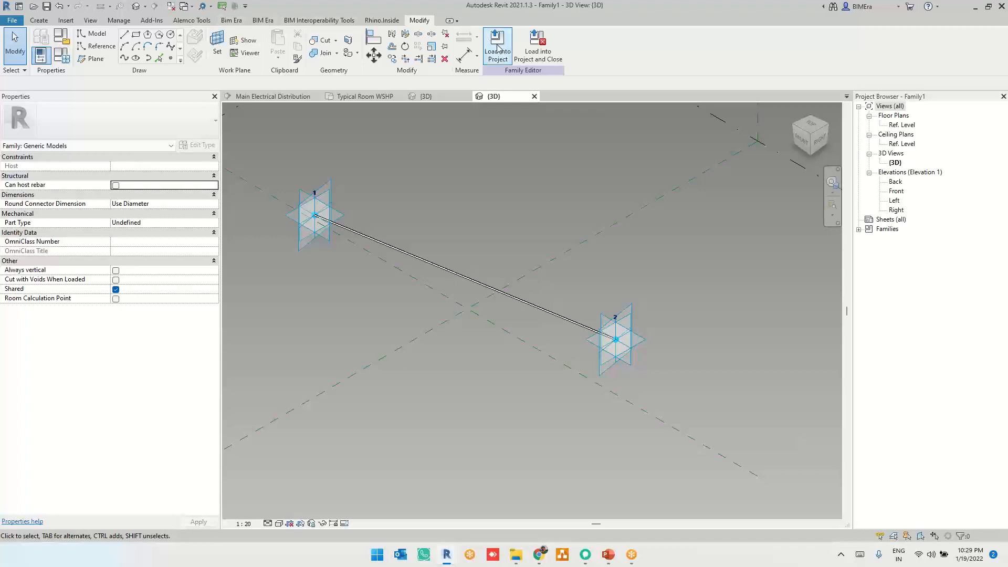
click(497, 49)
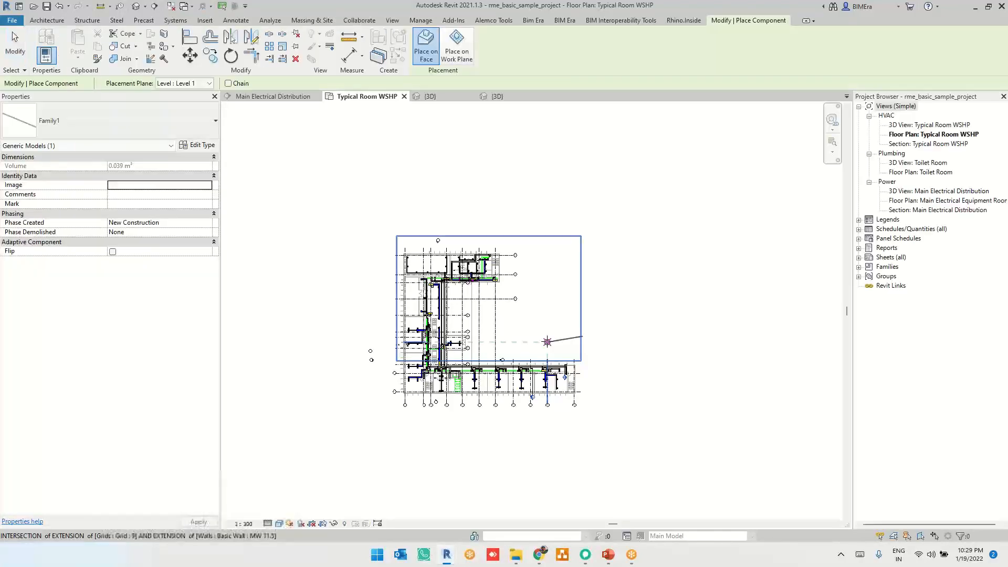
scroll(547, 341, up, 5)
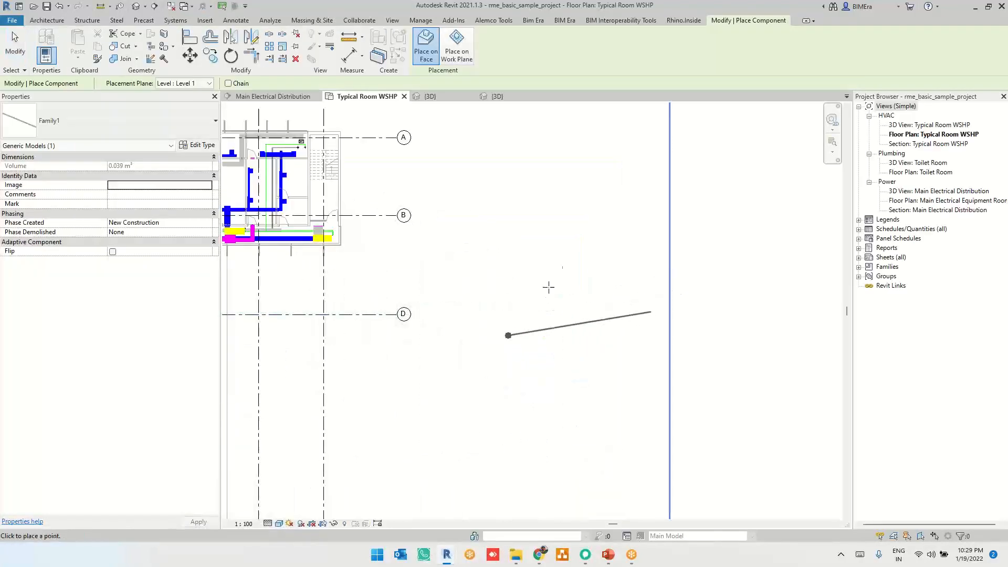
key(Escape)
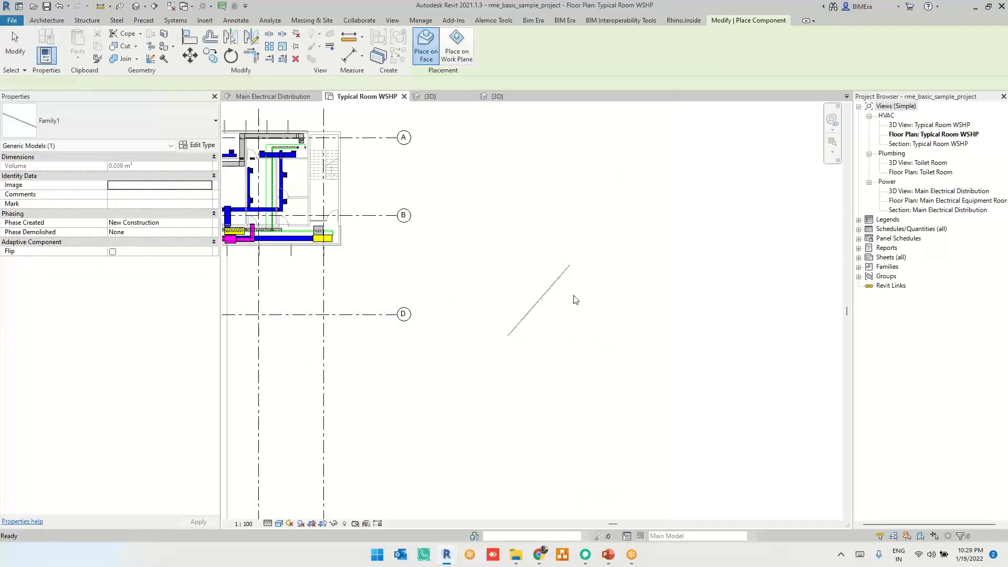
key(Escape)
Switch back to Dynamo and connect the List.Flatten output to the curves input of AdaptiveFamilytwoPointsbyCurve
key(alt+Tab)
scroll(549, 329, down, 3)
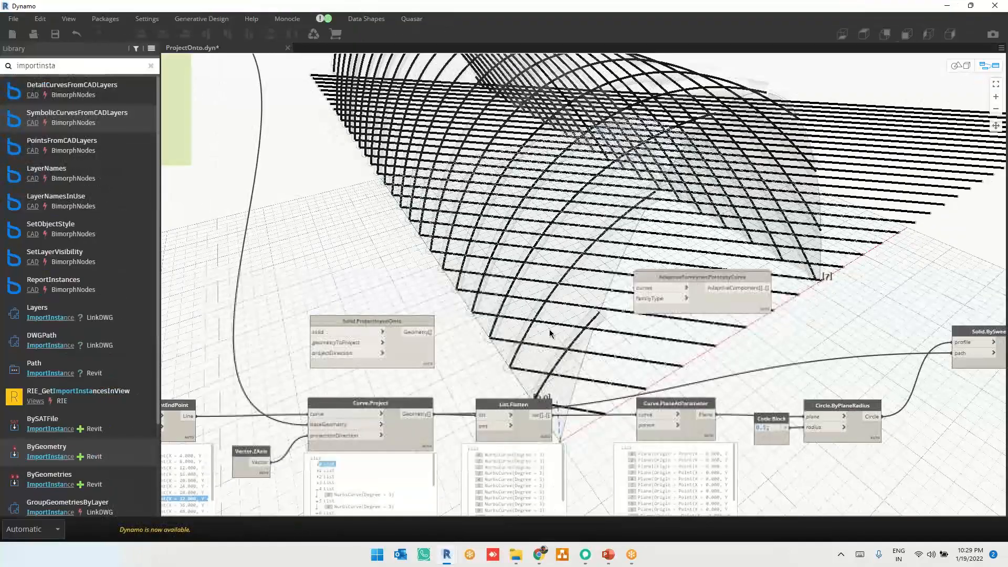
drag(499, 369, 588, 242)
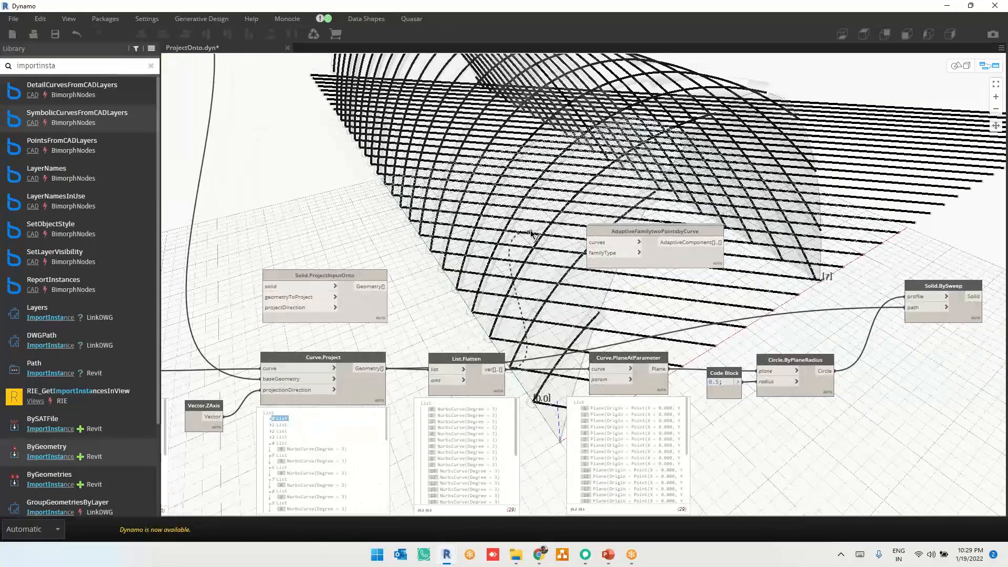
scroll(524, 231, up, 3)
Add a Family Types node before AdaptiveFamilytwoPointsbyCurve and set it to Family1:Family1
right_click(512, 254)
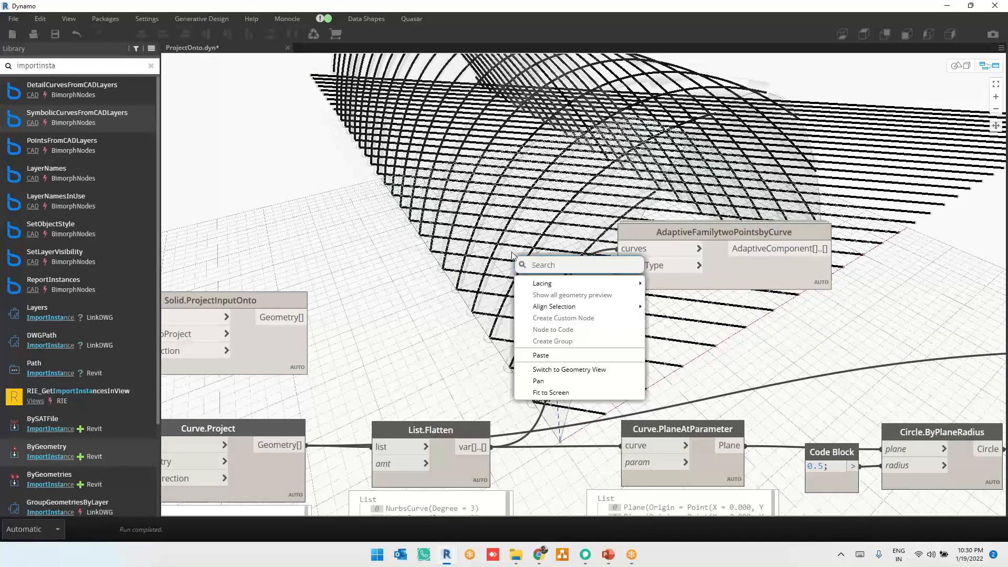
text(f)
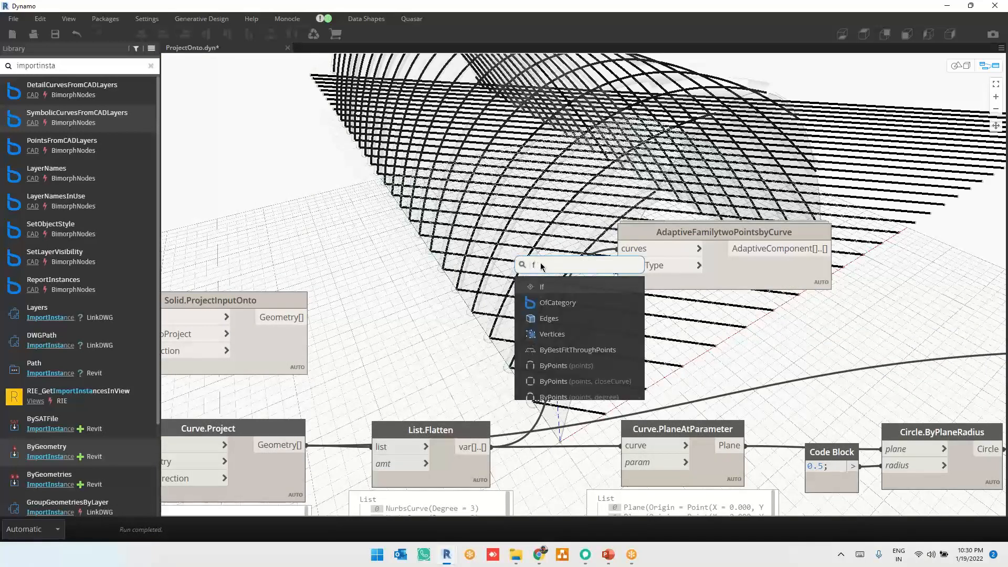
text(amily types)
click(551, 285)
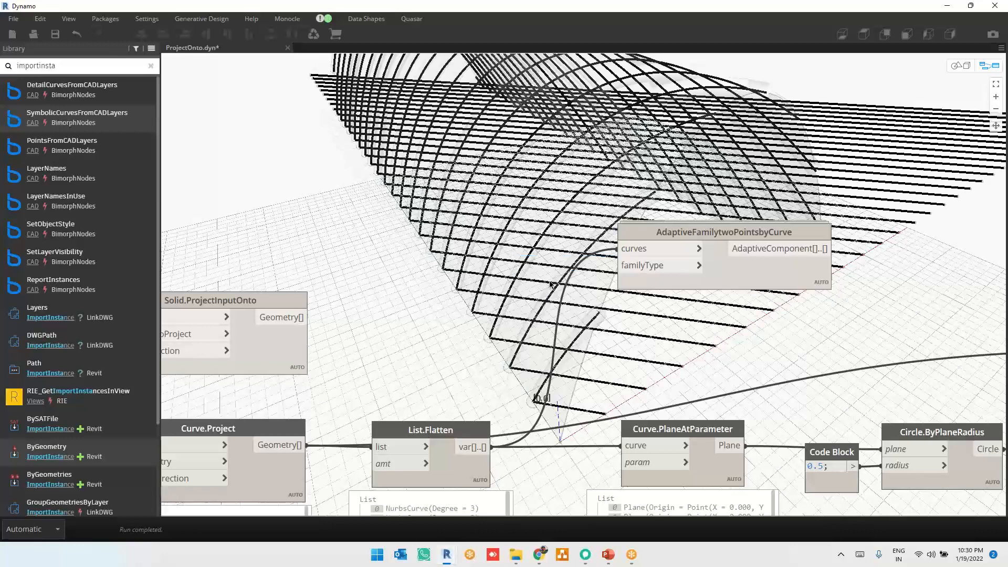
drag(551, 285, 401, 242)
click(402, 242)
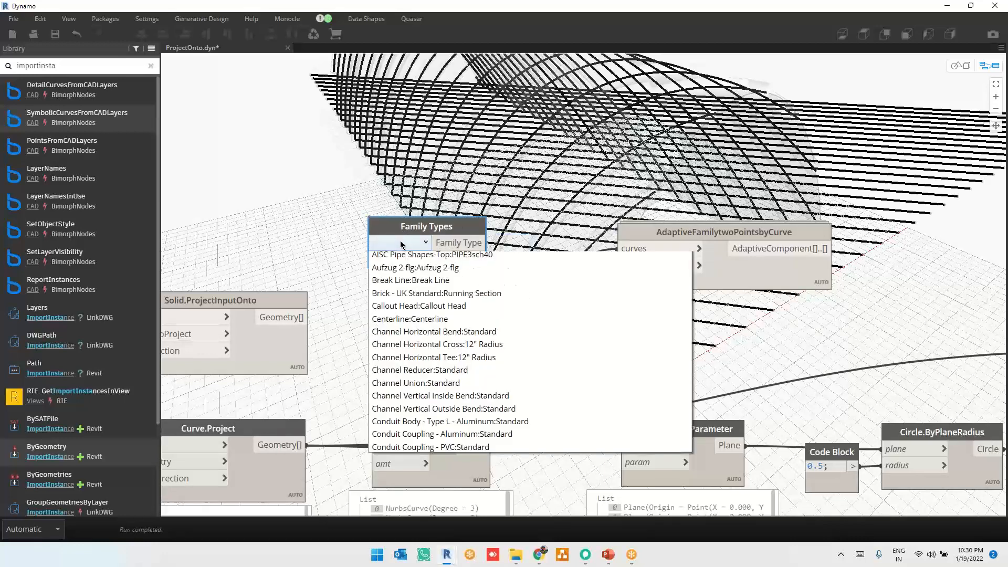
scroll(410, 313, down, 8)
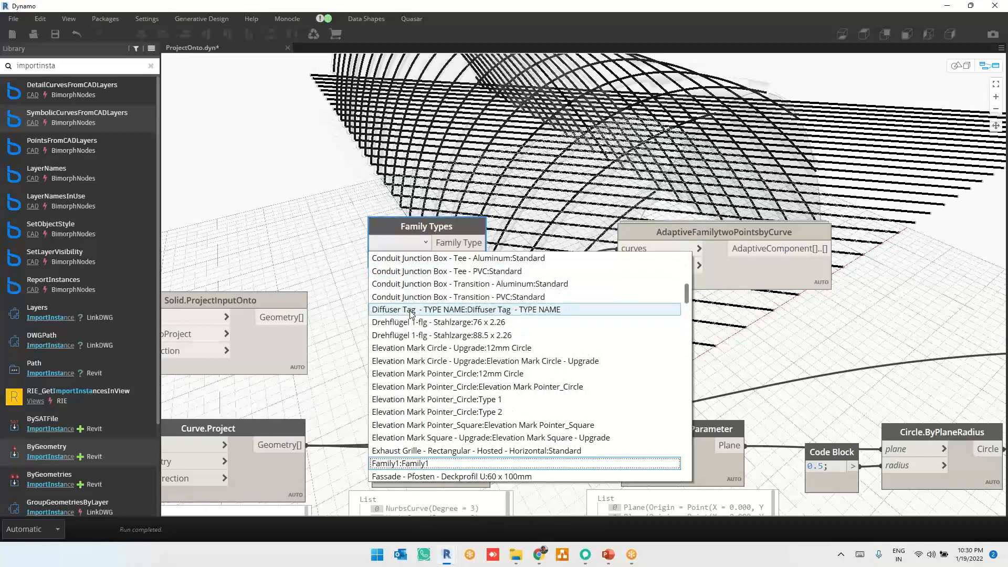
click(436, 463)
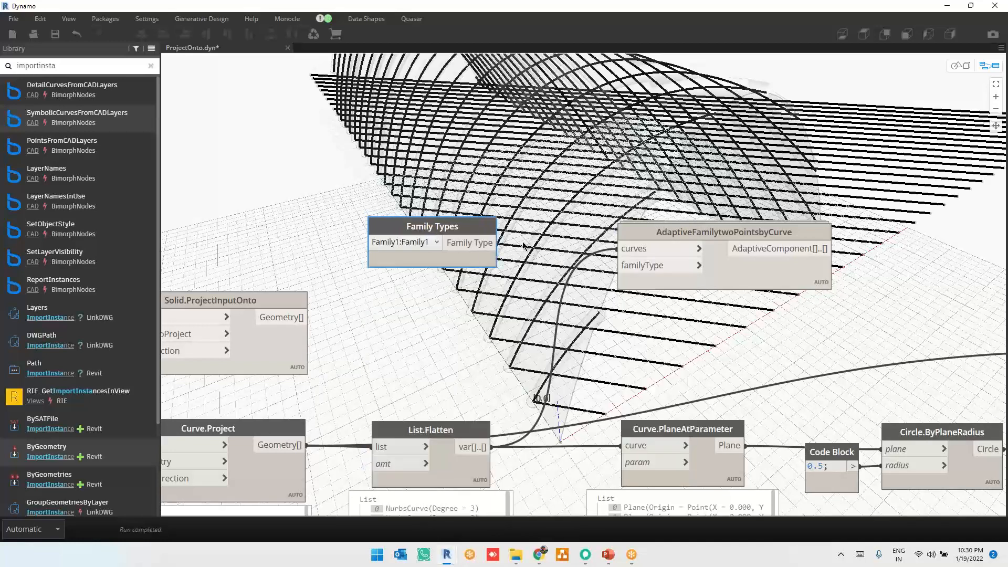
Connect the Family Type output to the familyType input of AdaptiveFamilytwoPointsbyCurve and bring its result list into view
drag(496, 243, 632, 269)
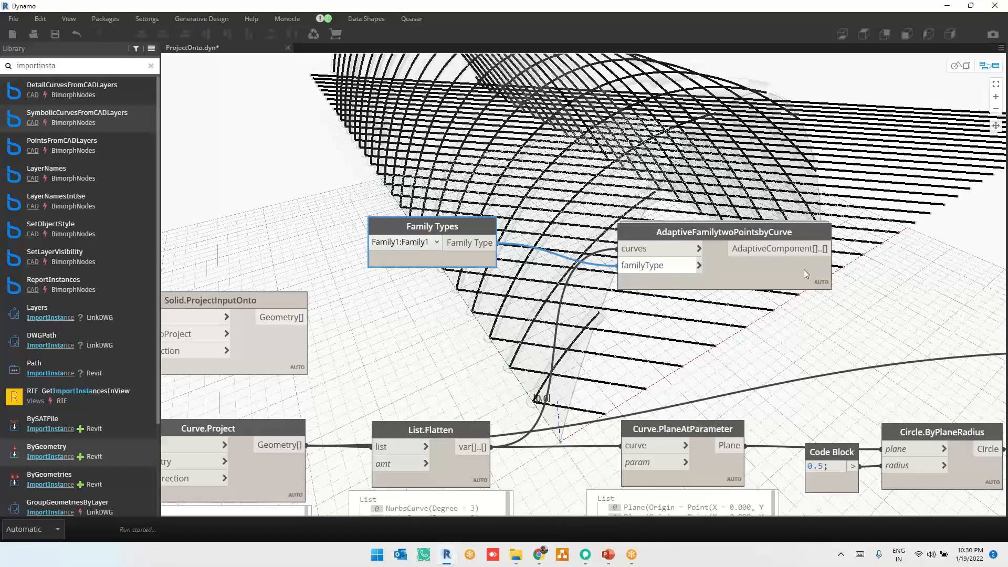
click(820, 301)
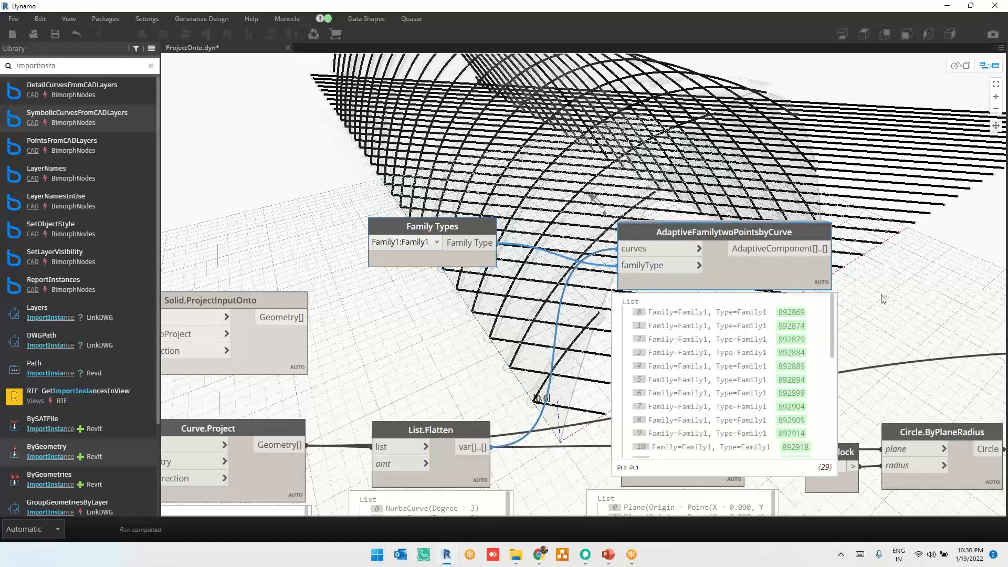
middle_drag(779, 333, 646, 388)
Switch to Revit, open the default 3D view and inspect the placed Family1 instances beside the building
click(945, 7)
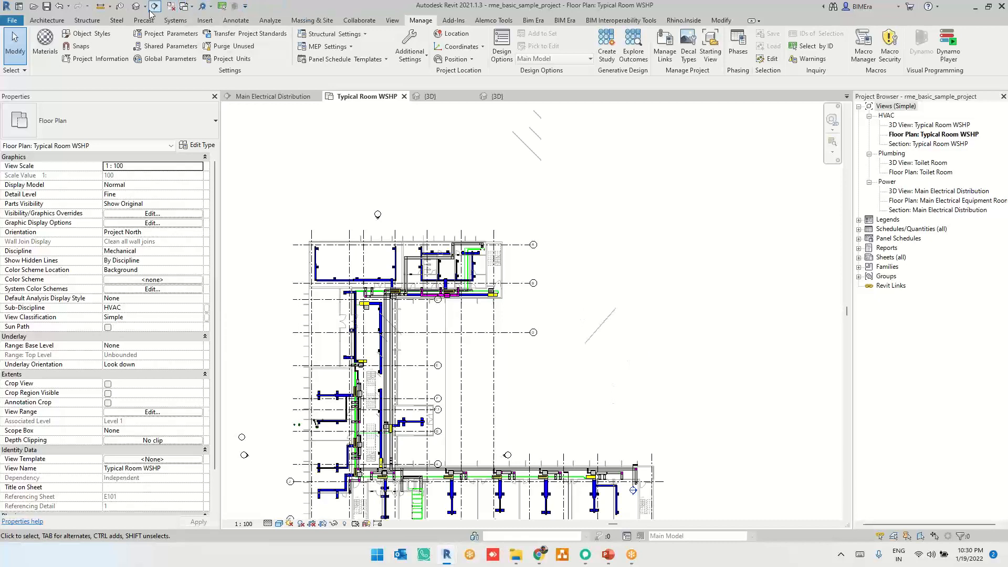
click(184, 7)
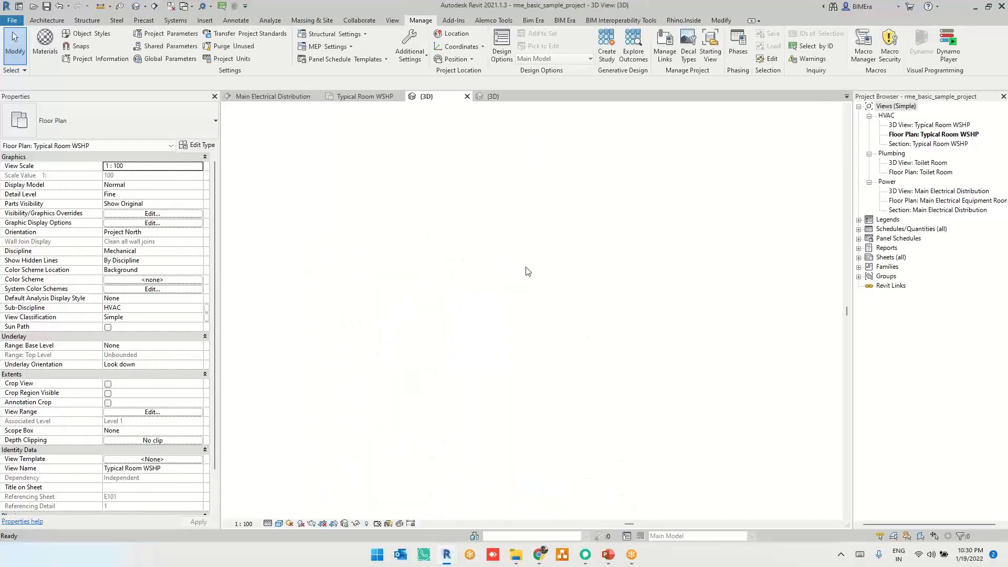
scroll(661, 427, up, 5)
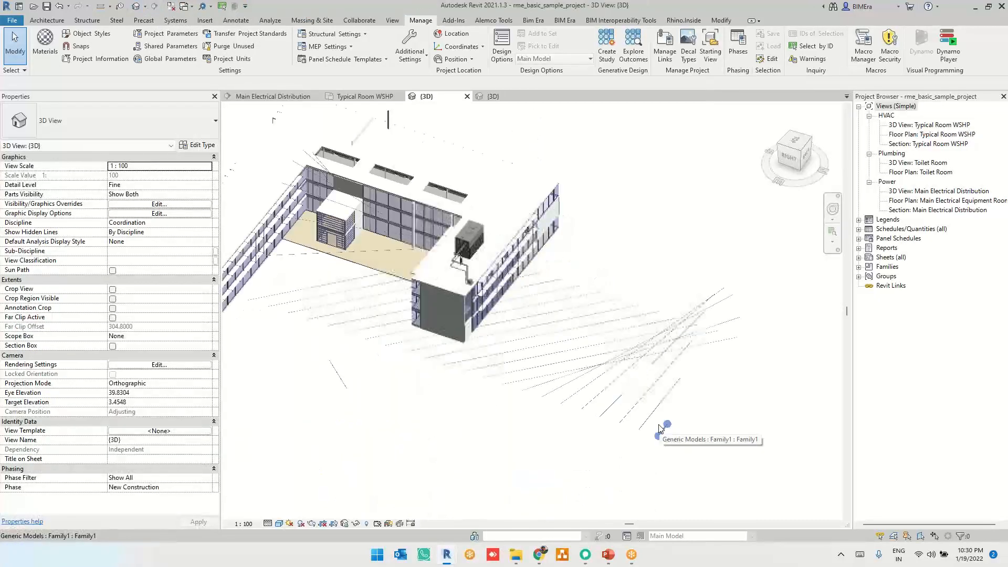
shift+middle_drag(660, 428, 660, 341)
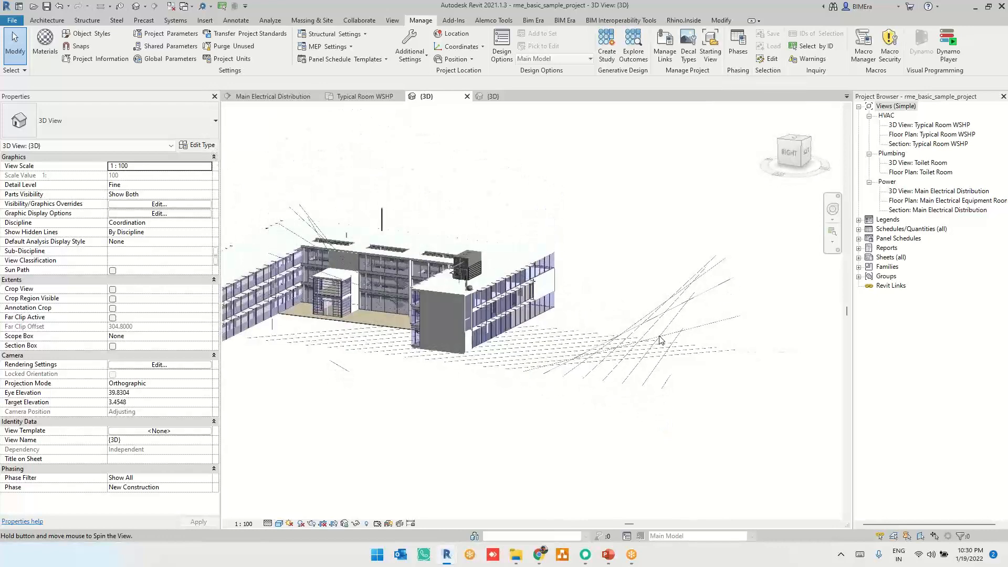
scroll(659, 339, down, 3)
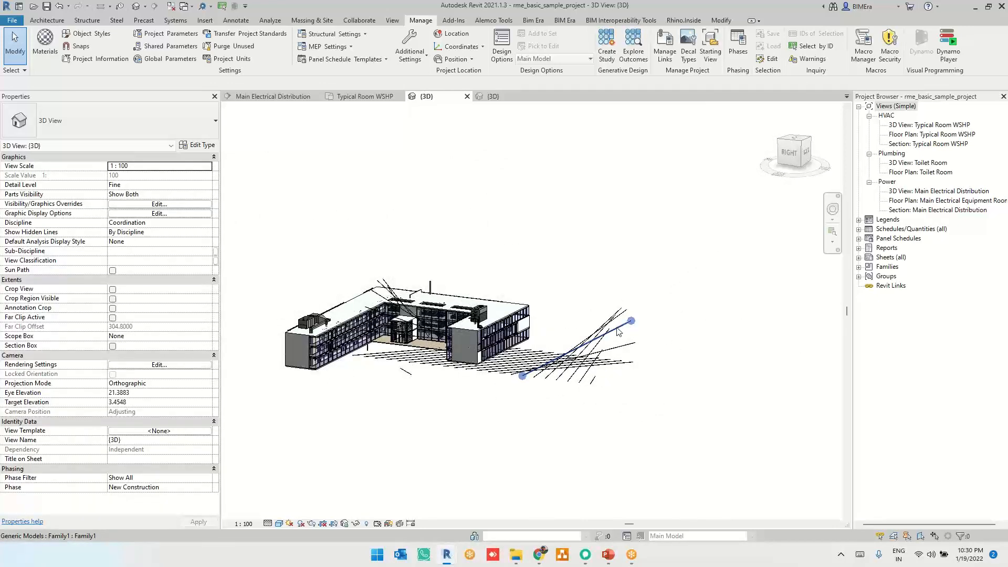
click(618, 330)
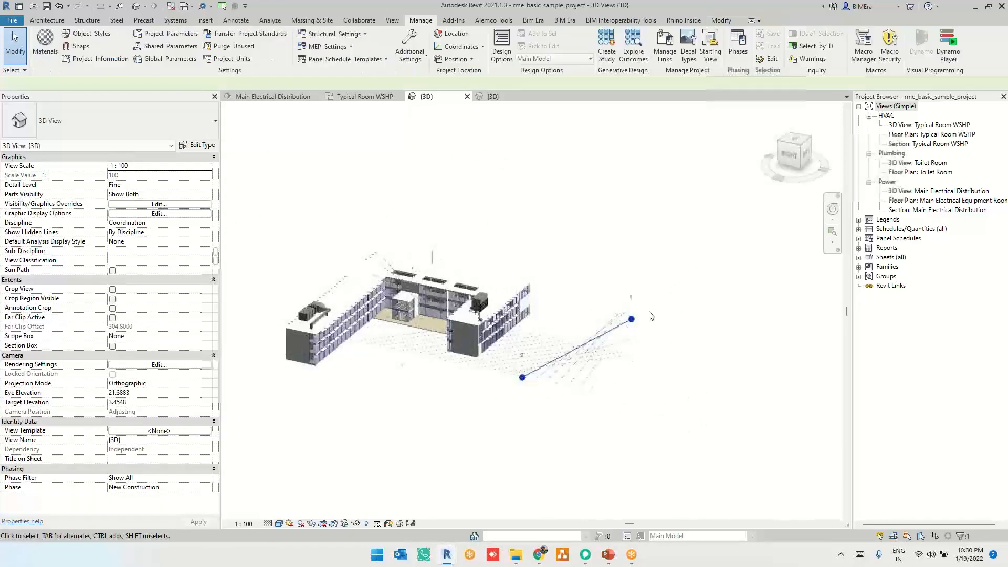
scroll(513, 345, up, 3)
shift+middle_drag(539, 436, 768, 350)
scroll(684, 410, up, 3)
click(689, 360)
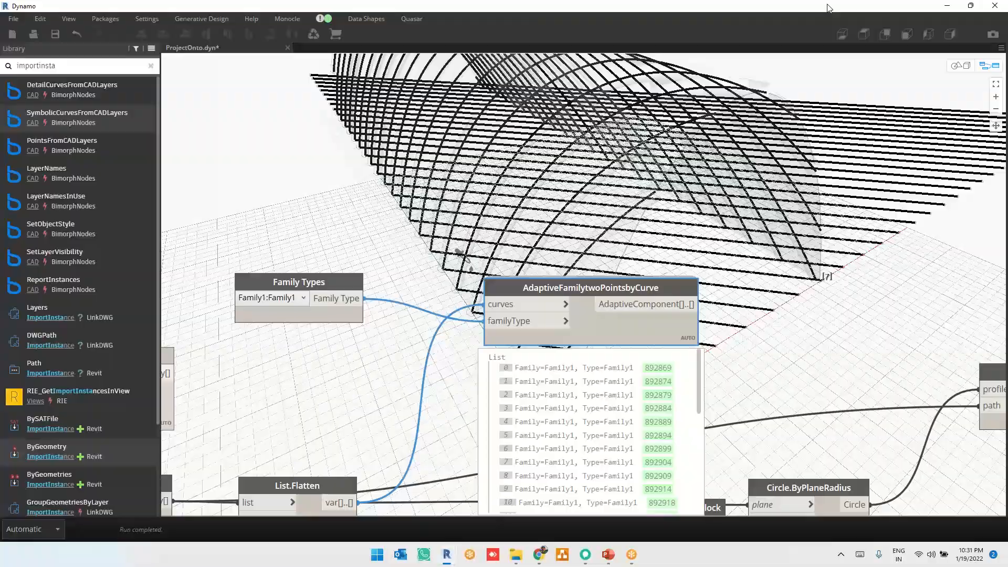
Move the Dynamo window off the Revit 3D view and examine the shortest Family1 instance and its properties
drag(836, 6, 764, 430)
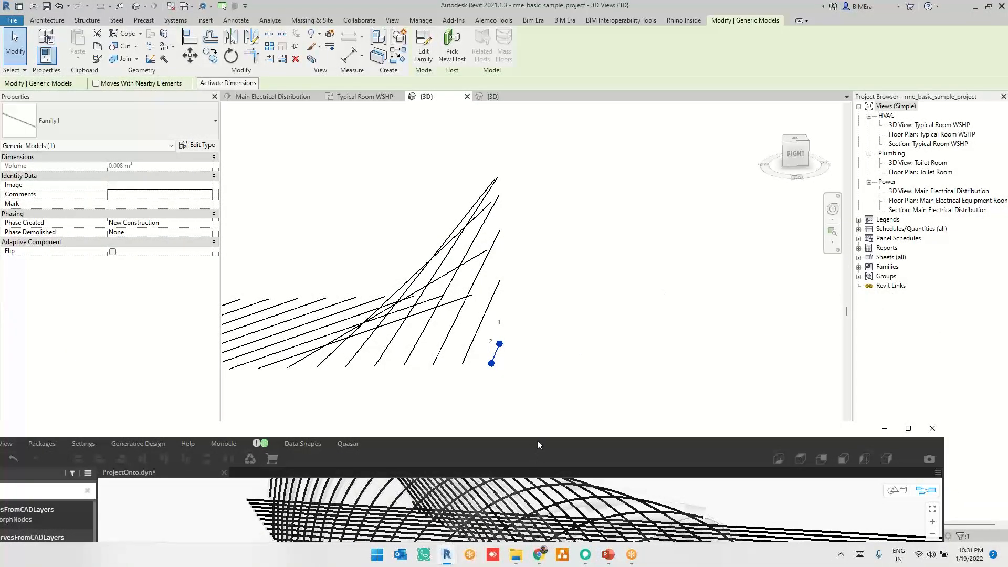
drag(291, 437, 535, 271)
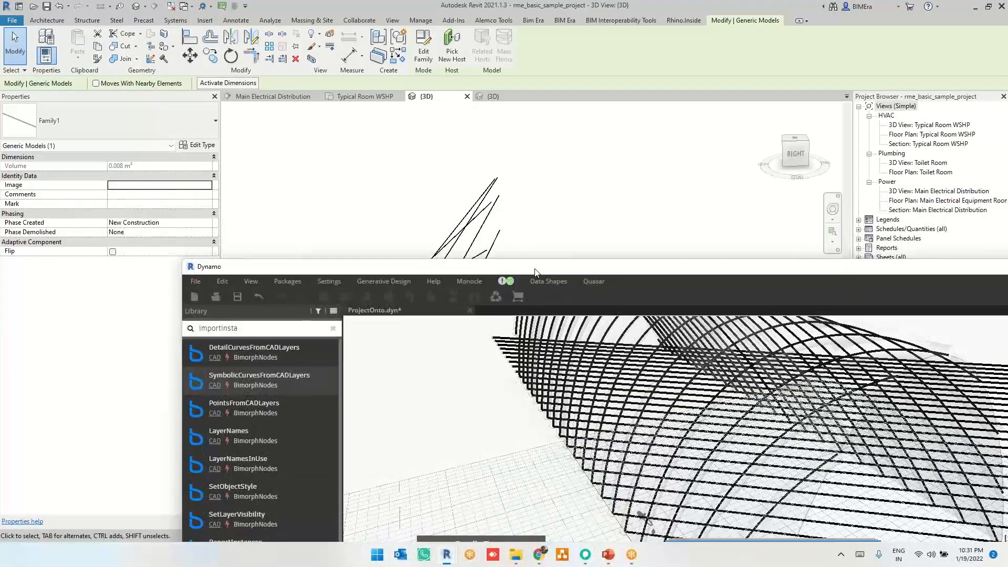
drag(459, 268, 598, 545)
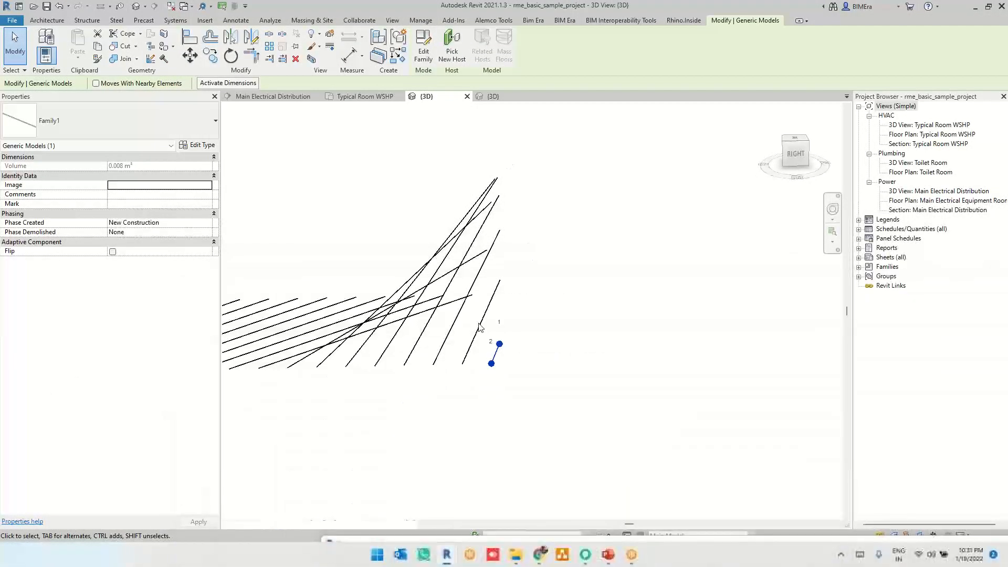
click(469, 339)
scroll(467, 340, up, 4)
click(539, 380)
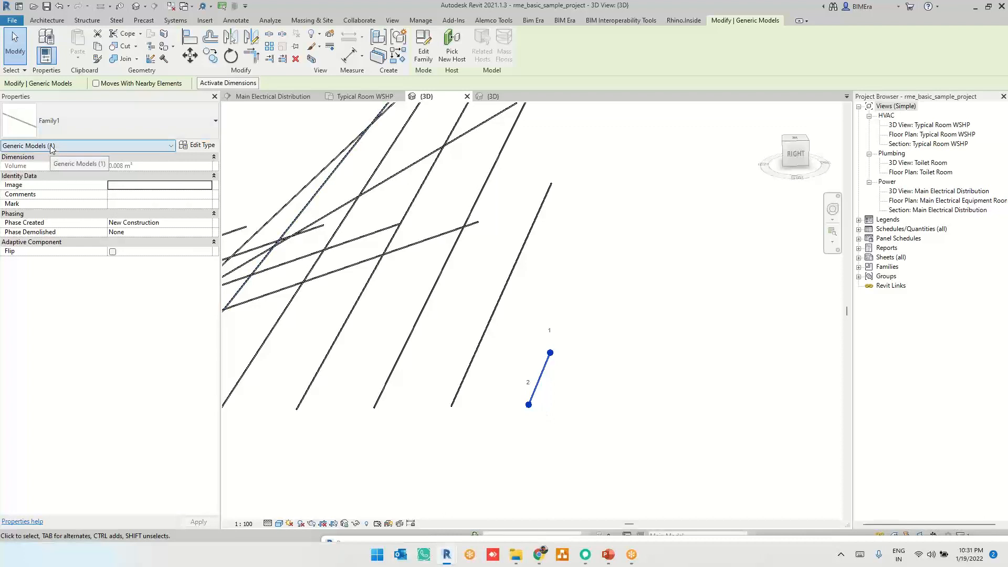
scroll(642, 434, up, 3)
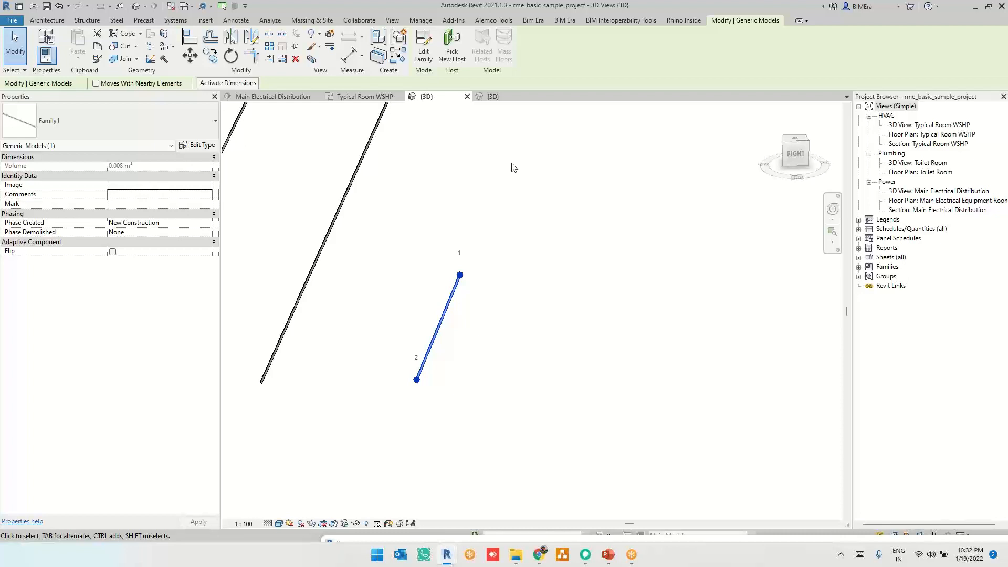
click(592, 268)
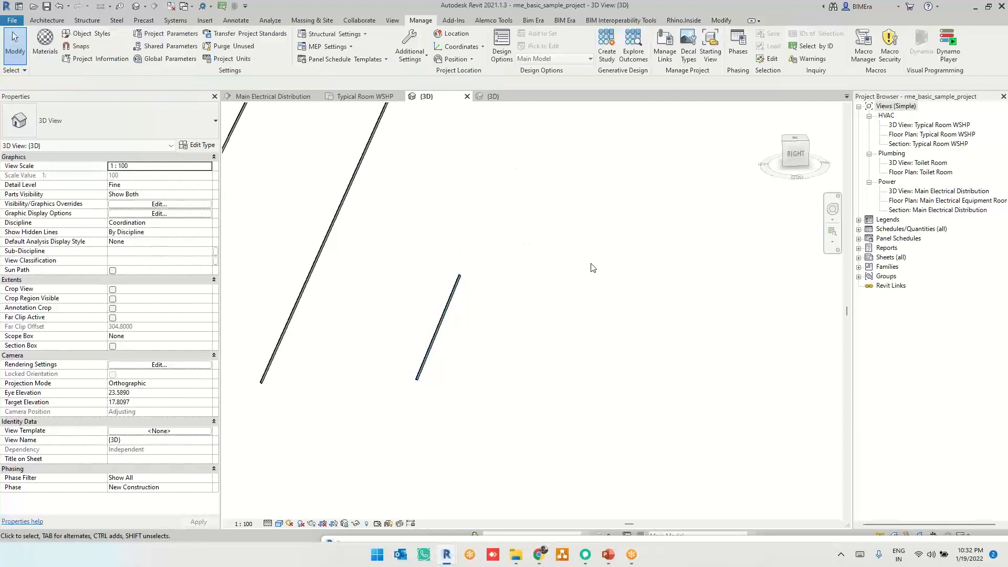
Bring the Dynamo window back over Revit and maximize it
key(super+Tab)
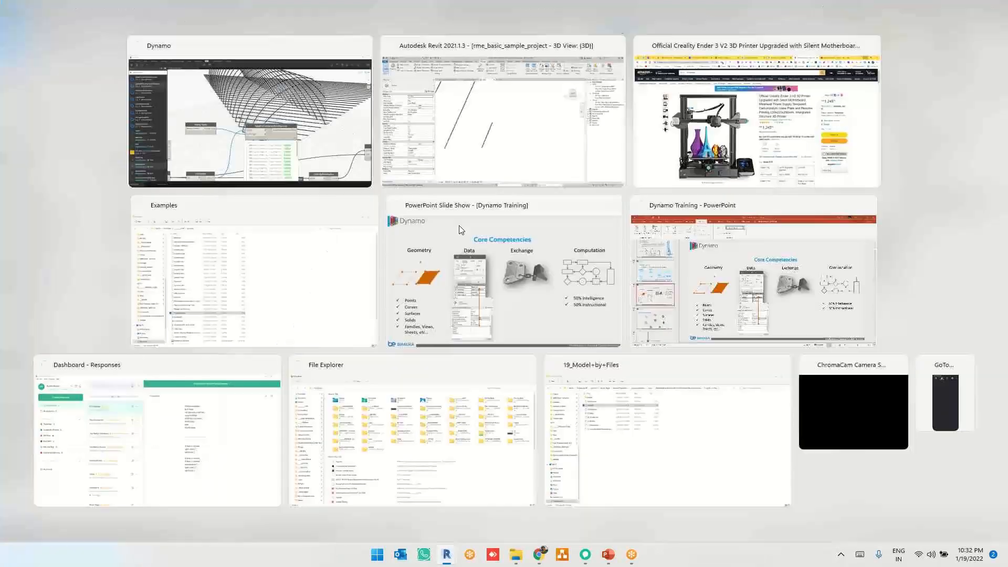
click(525, 158)
key(alt+Tab)
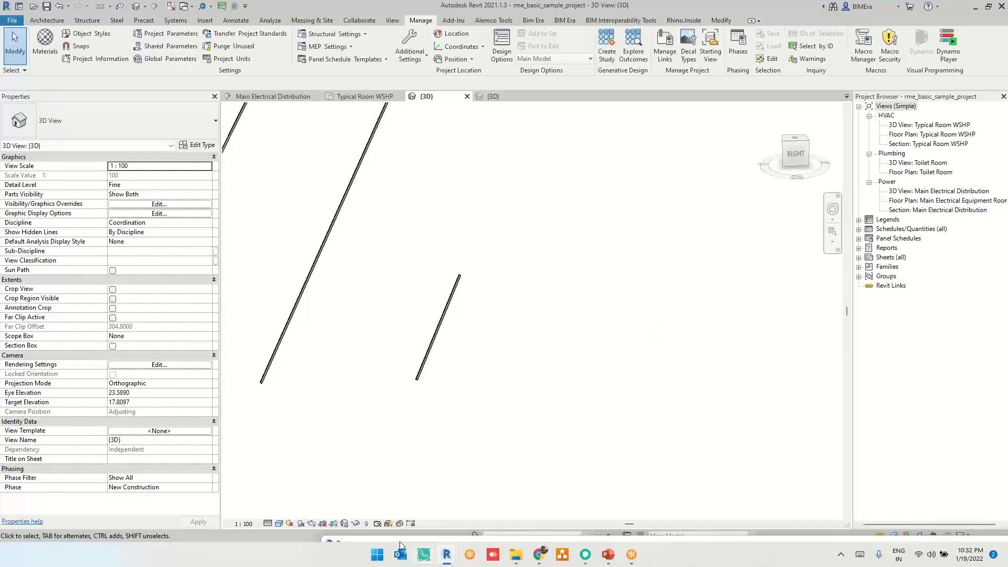
drag(371, 536, 352, 474)
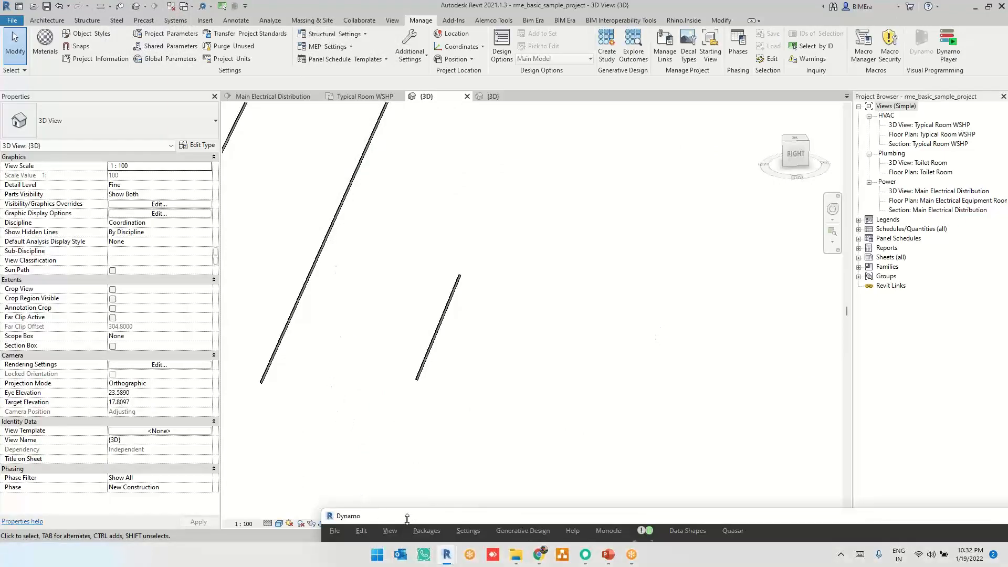
drag(411, 519, 250, 307)
double_click(251, 307)
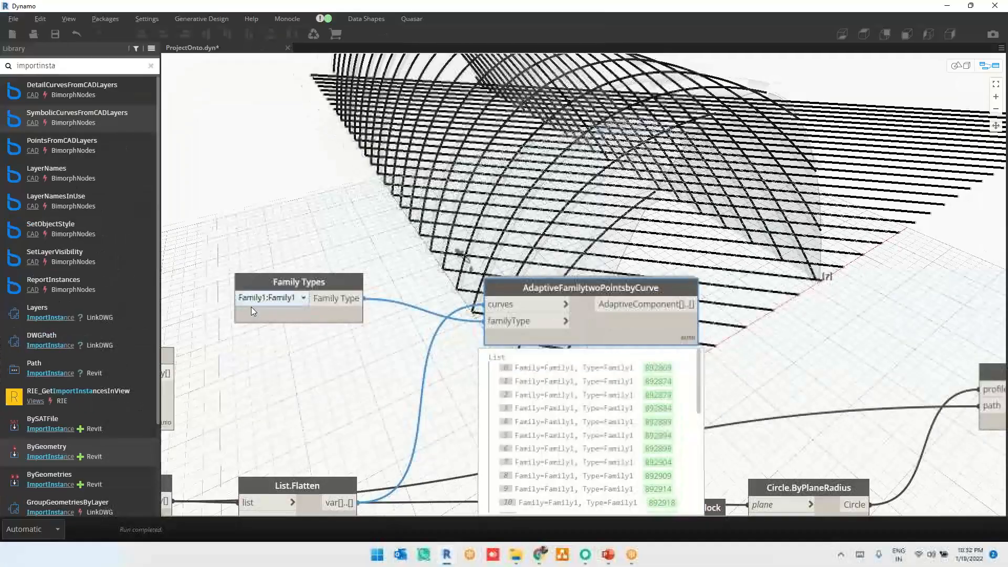
Delete the AdaptiveFamilytwoPointsbyCurve node from the graph, keeping the Family Types node
scroll(665, 361, down, 1)
scroll(665, 361, down, 2)
middle_drag(737, 291, 709, 438)
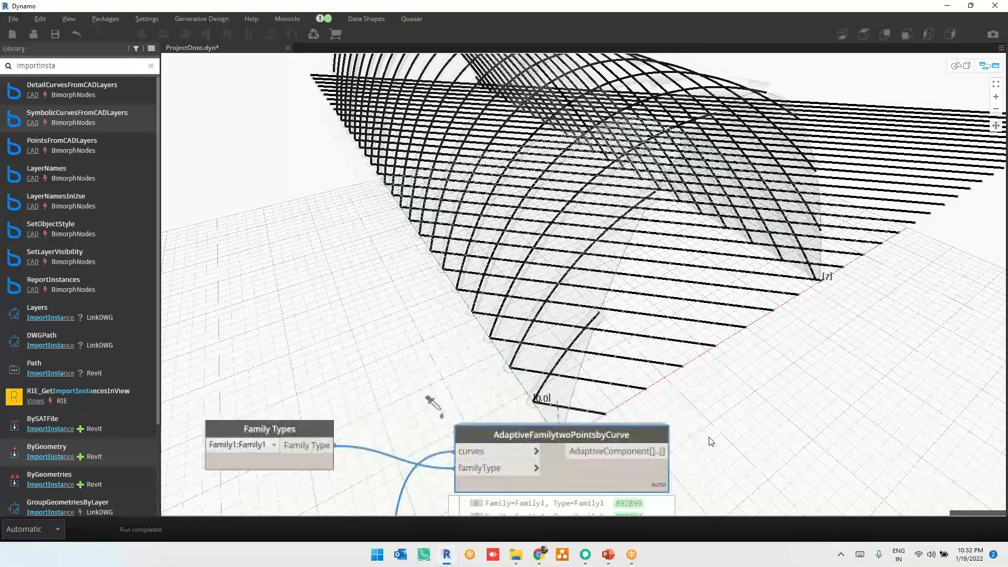
key(Delete)
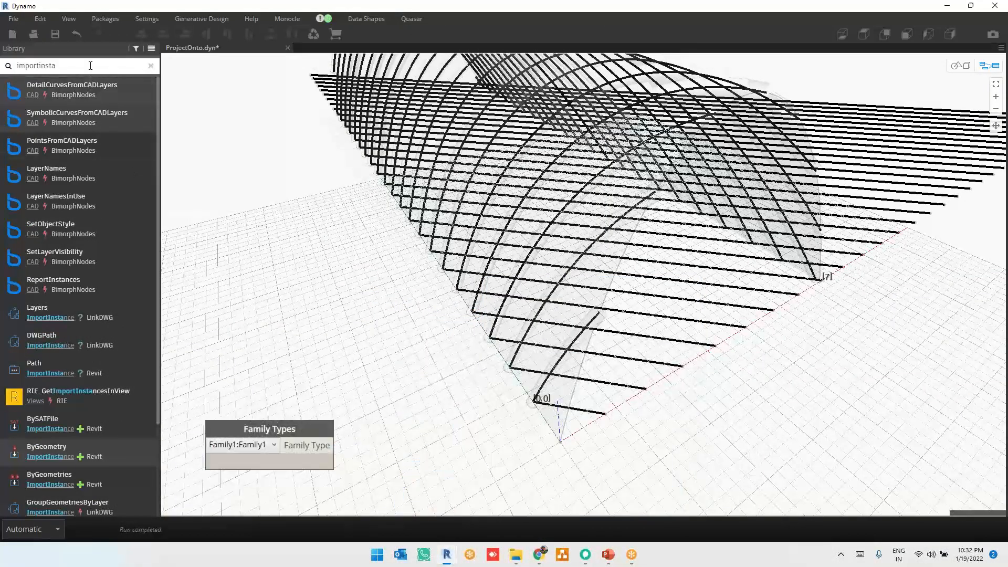
Search the node library for "familyinstance." to review the family instance placement nodes
click(91, 66)
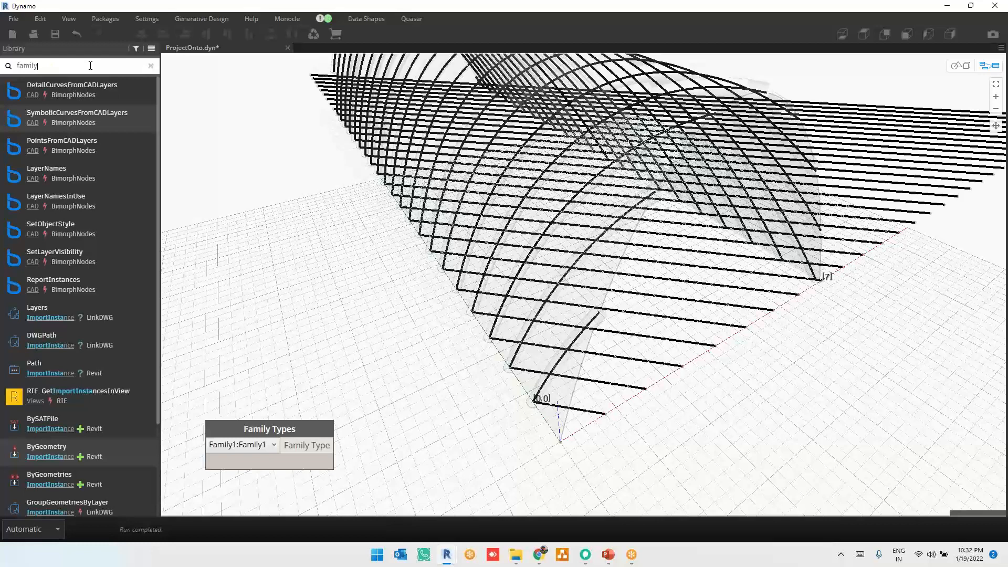
text(instance)
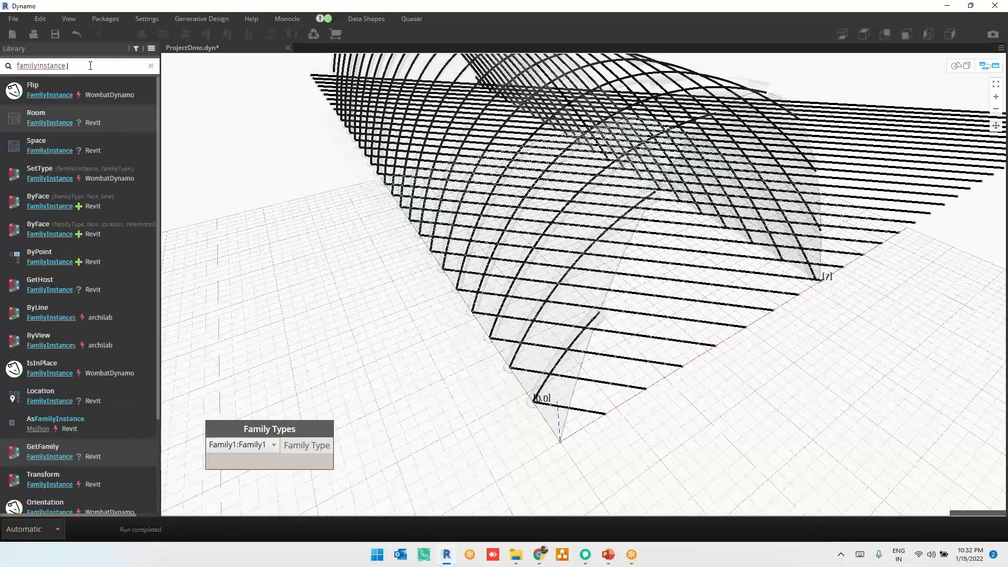
text(.)
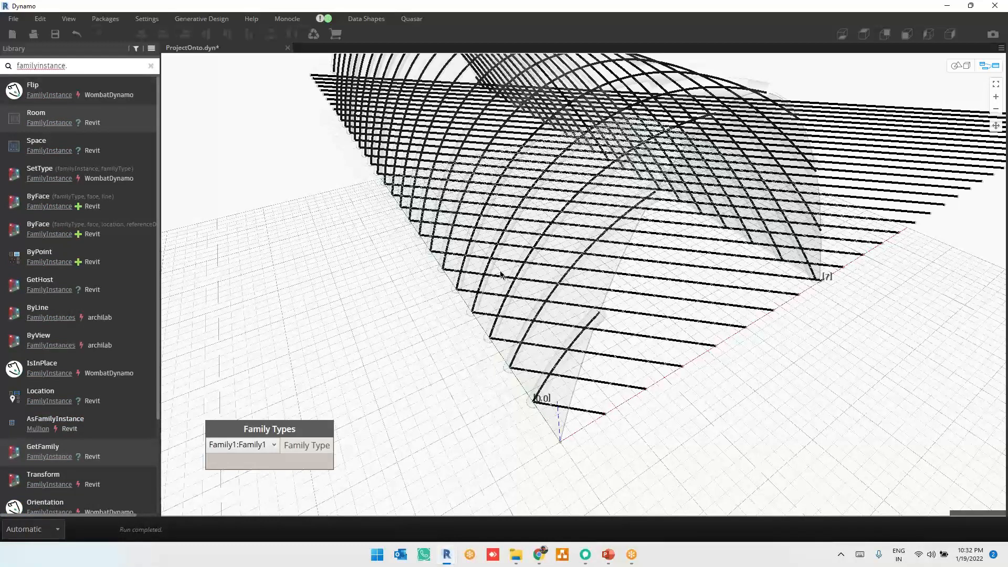
Search the canvas for "structuralframing." and add the StructuralFraming.BeamByCurve custom node to the graph
middle_drag(500, 274, 515, 145)
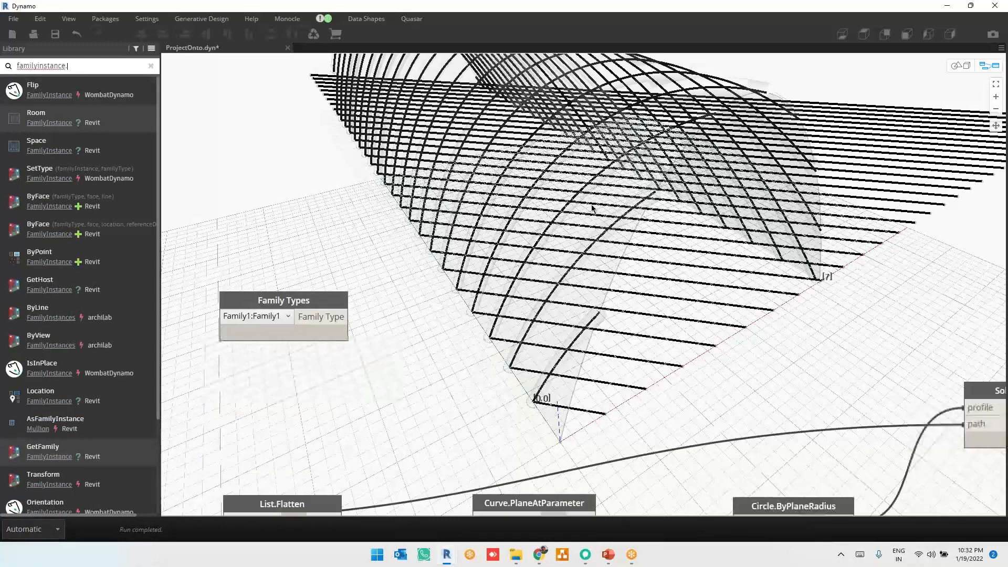
right_click(592, 209)
text(s)
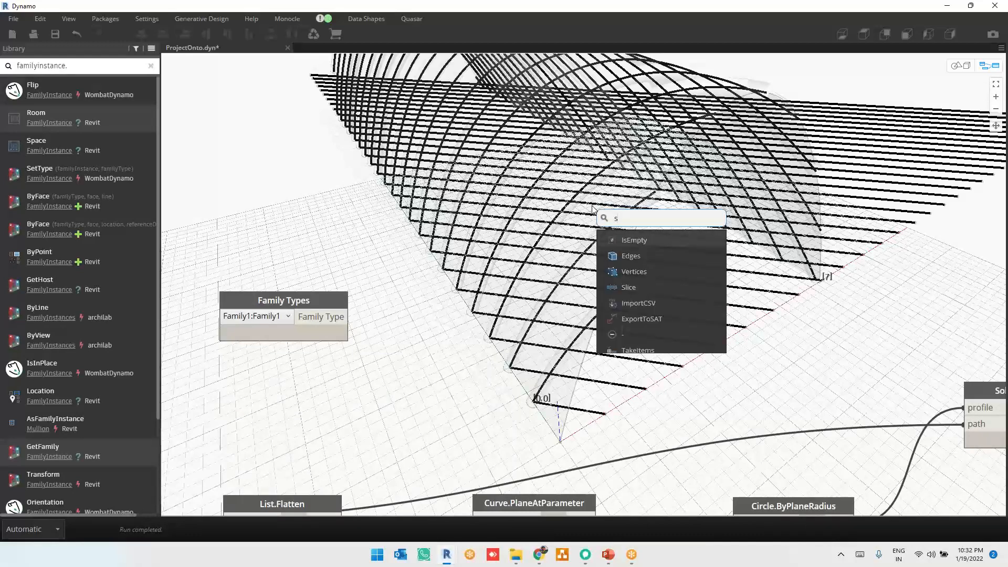
text(tructrual)
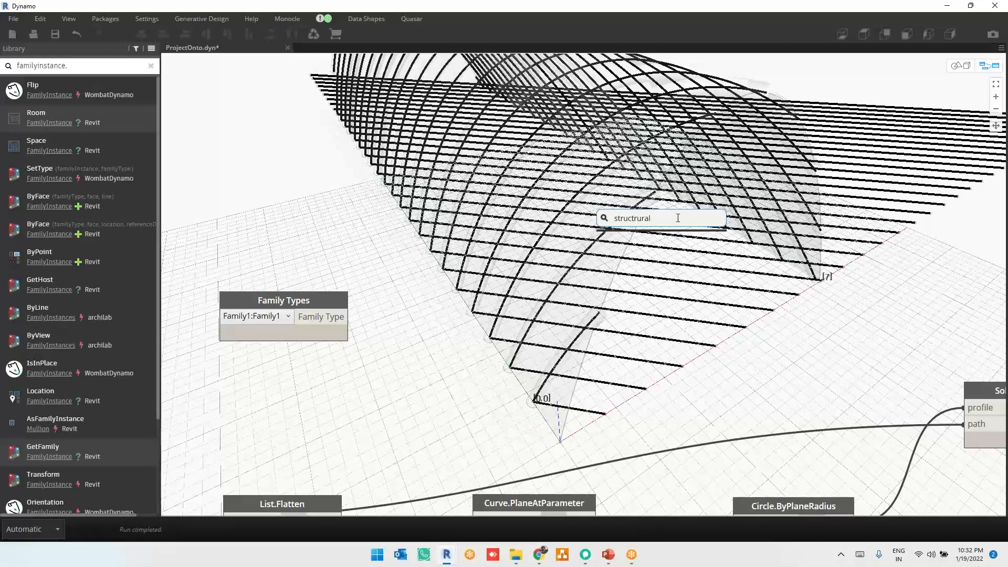
key(BackSpace)
key(BackSpace)
key(BackSpace)
key(BackSpace)
text(uralf)
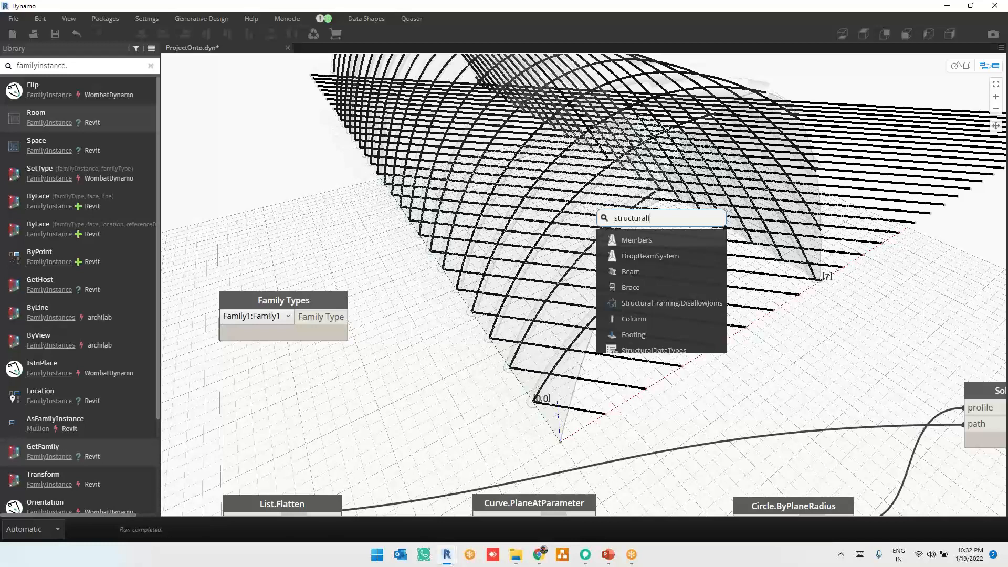
text(raming.)
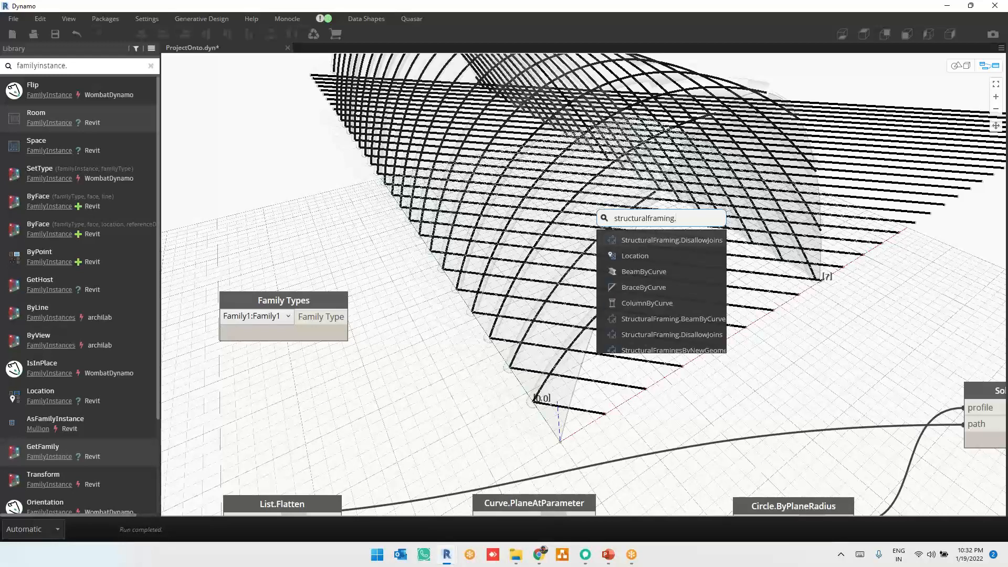
click(674, 319)
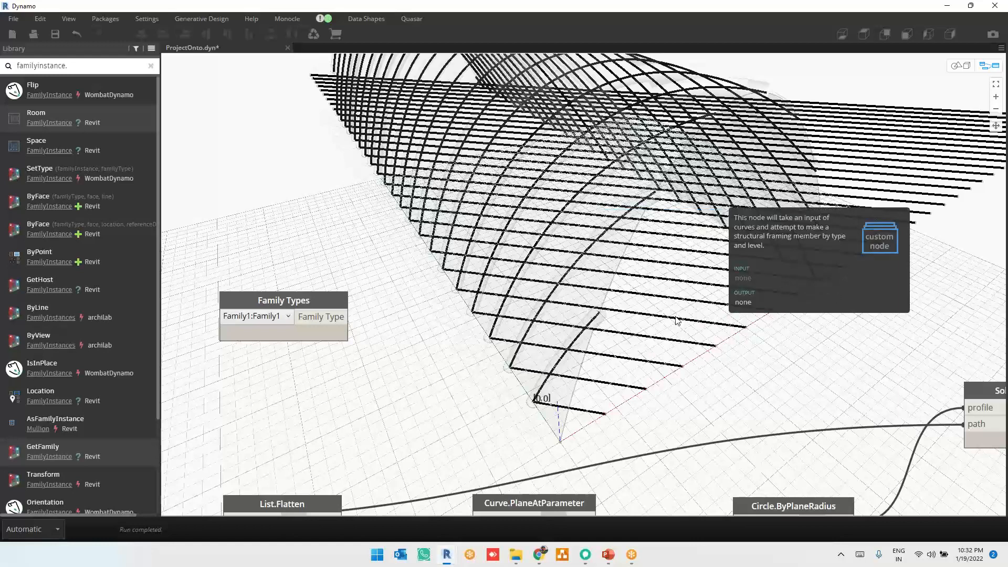
Connect the List.Flatten output to the _curve input of StructuralFraming.BeamByCurve
scroll(651, 300, down, 3)
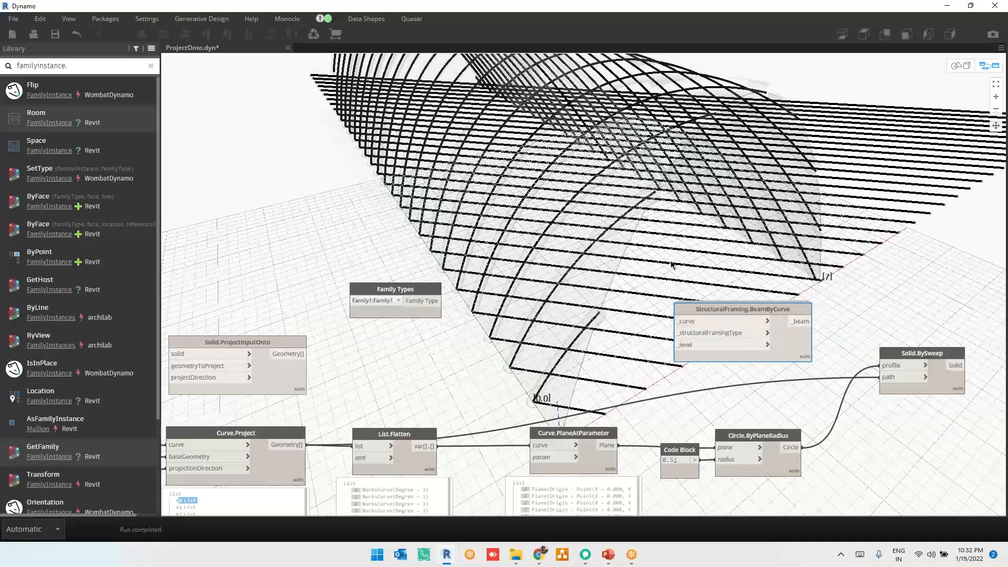
click(431, 446)
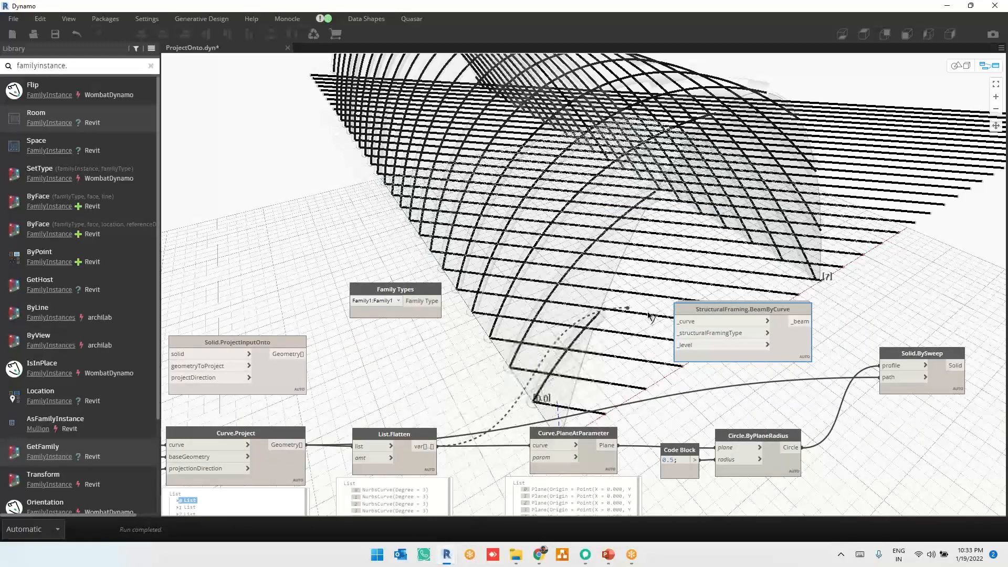
click(676, 321)
Move the Family Types node closer to the StructuralFraming.BeamByCurve node and keep it in the graph
scroll(674, 384, up, 4)
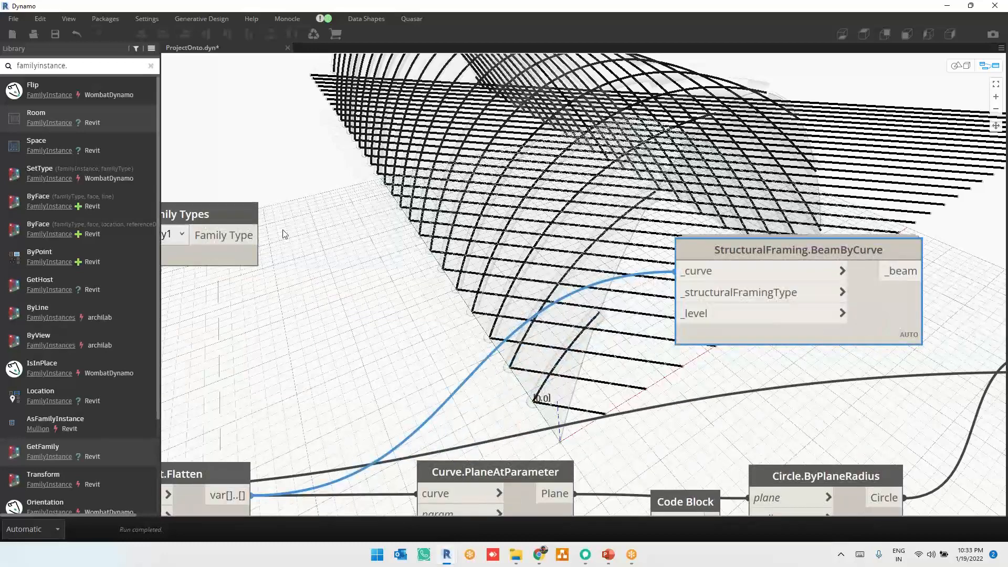
drag(231, 214, 479, 222)
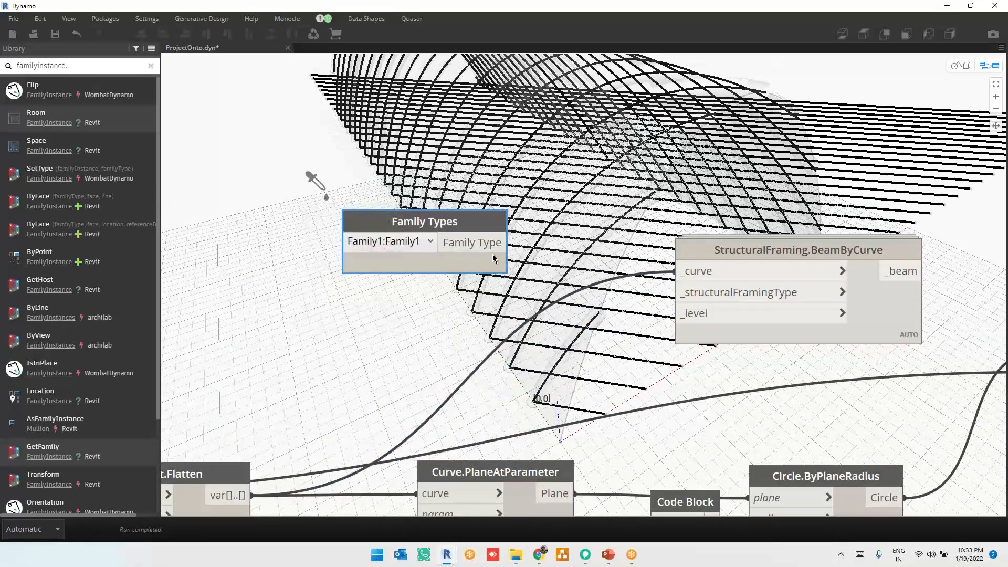
key(Delete)
key(ctrl+z)
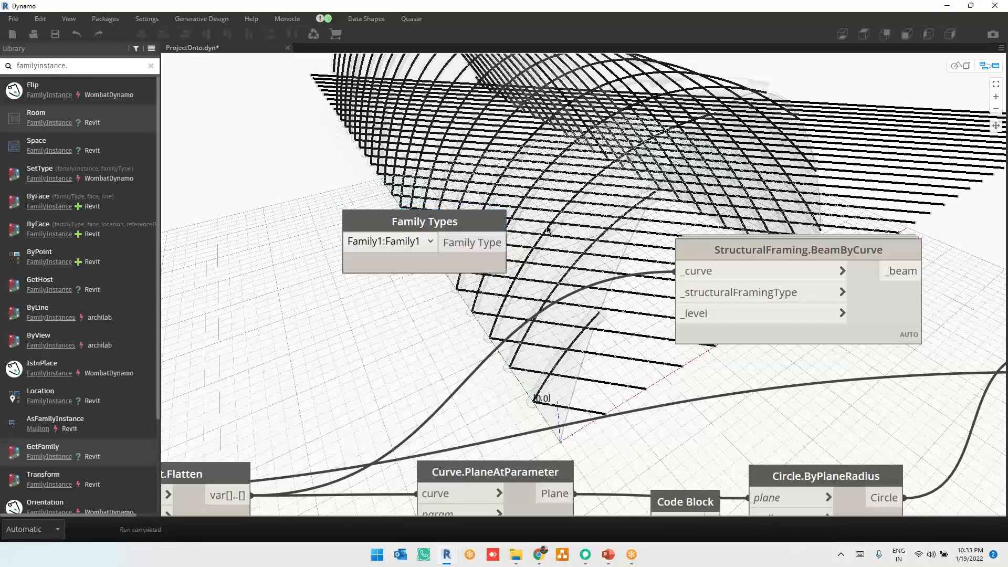
Switch to Revit and start loading a family, browsing the English-Imperial library to the Steel folder under Structural Framing
click(946, 7)
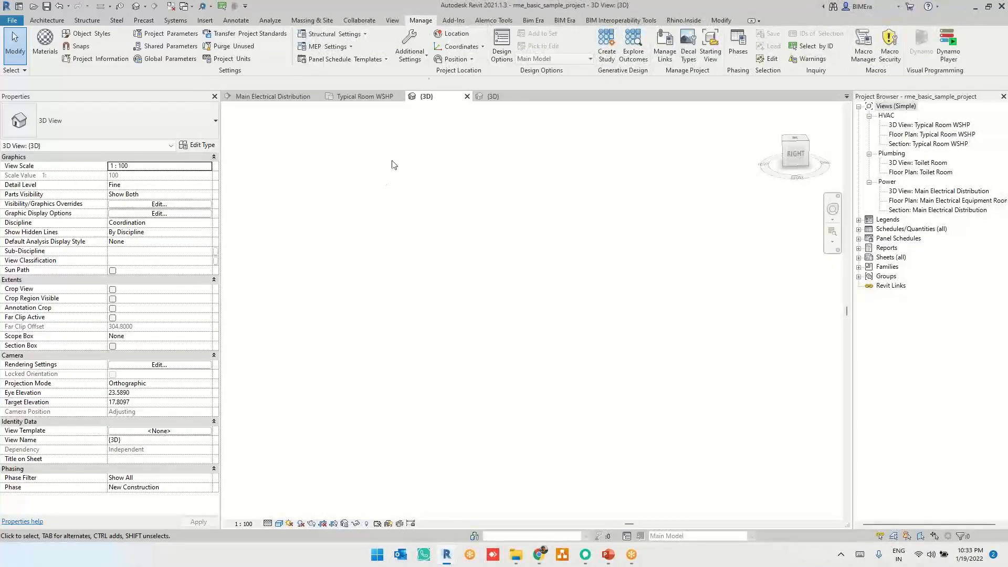
click(205, 21)
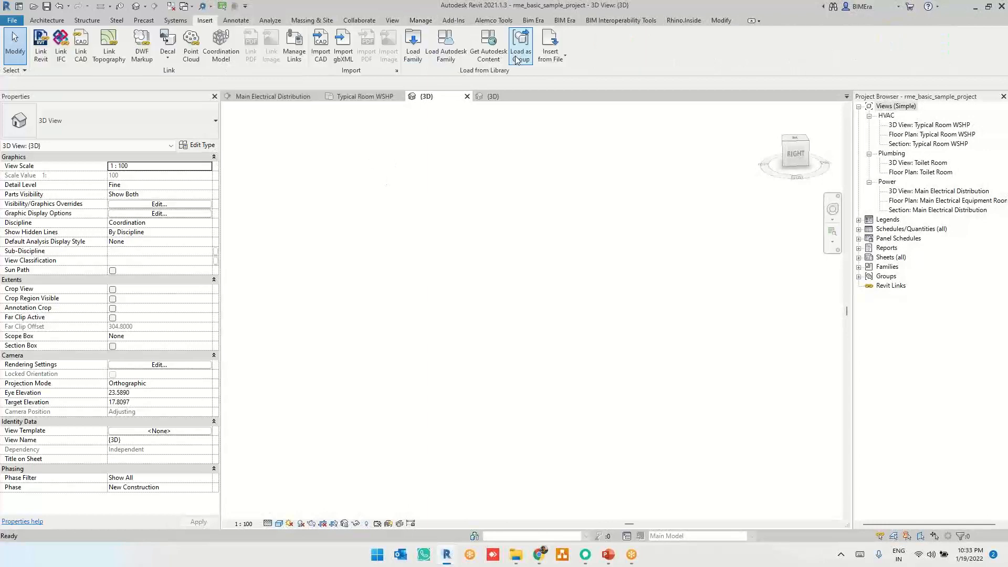
click(412, 46)
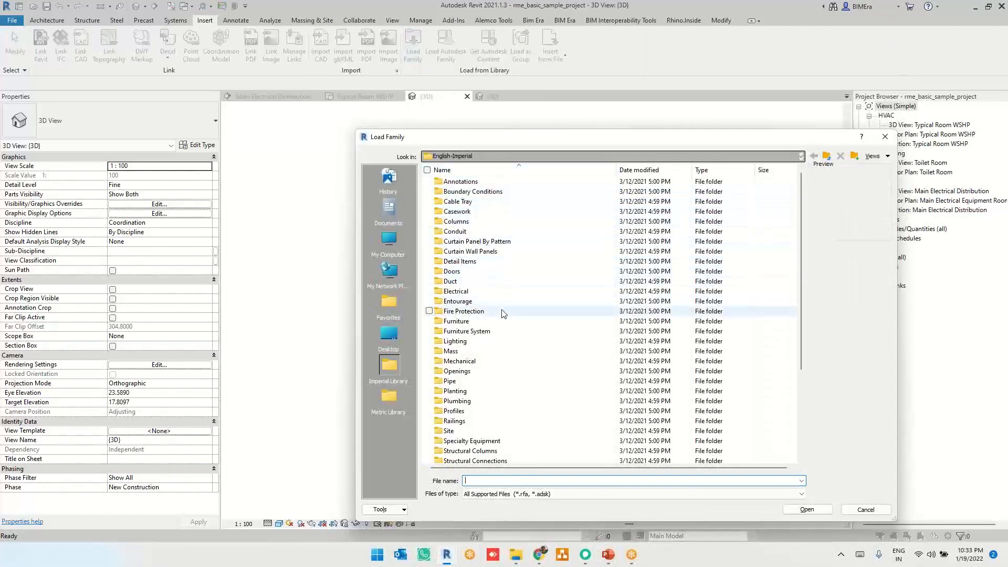
scroll(503, 313, down, 3)
scroll(504, 313, down, 1)
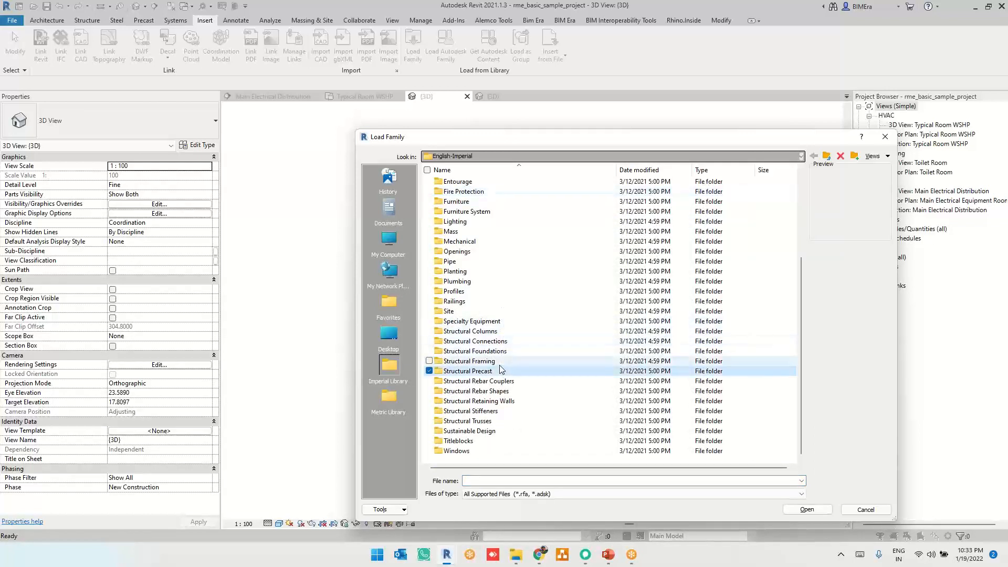
double_click(500, 362)
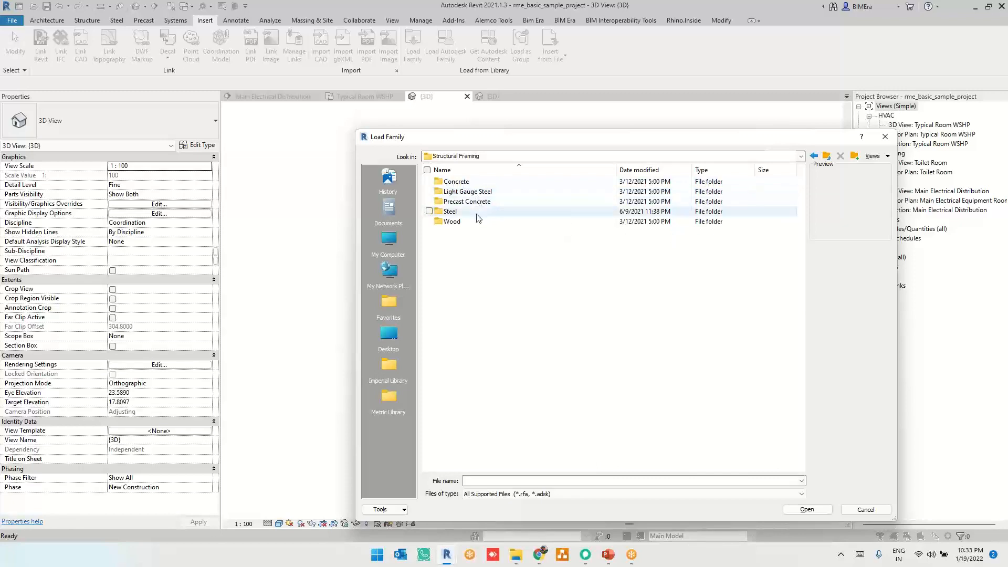
double_click(473, 212)
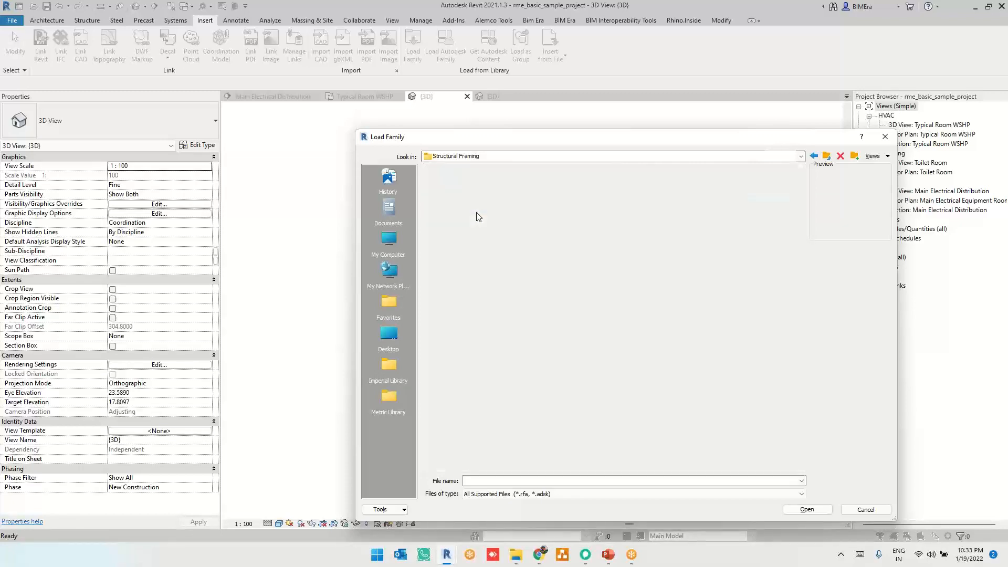
Examine the previews of the steel framing families, from BG Joist Girder through ST-Structural Tee
click(478, 194)
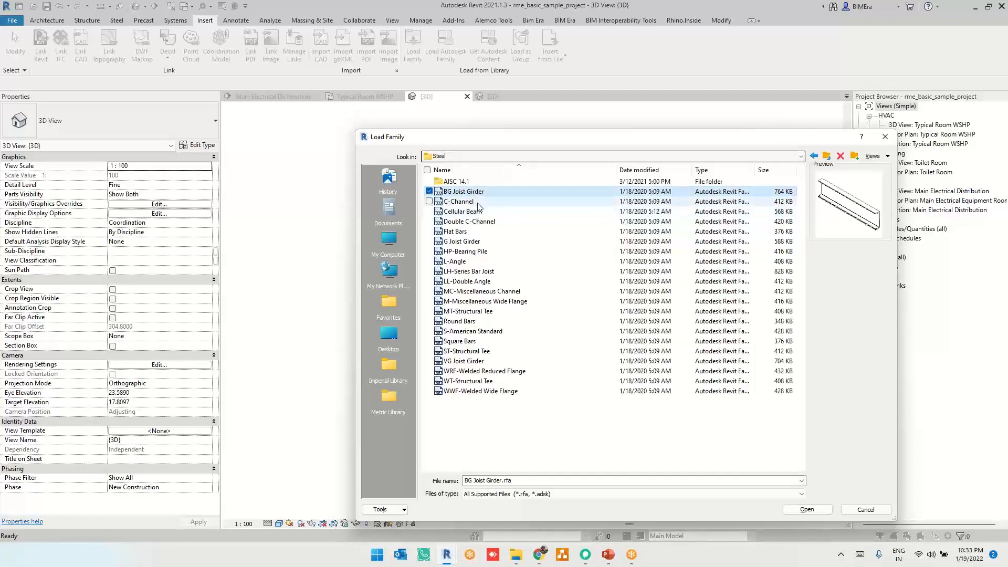
click(478, 203)
click(478, 211)
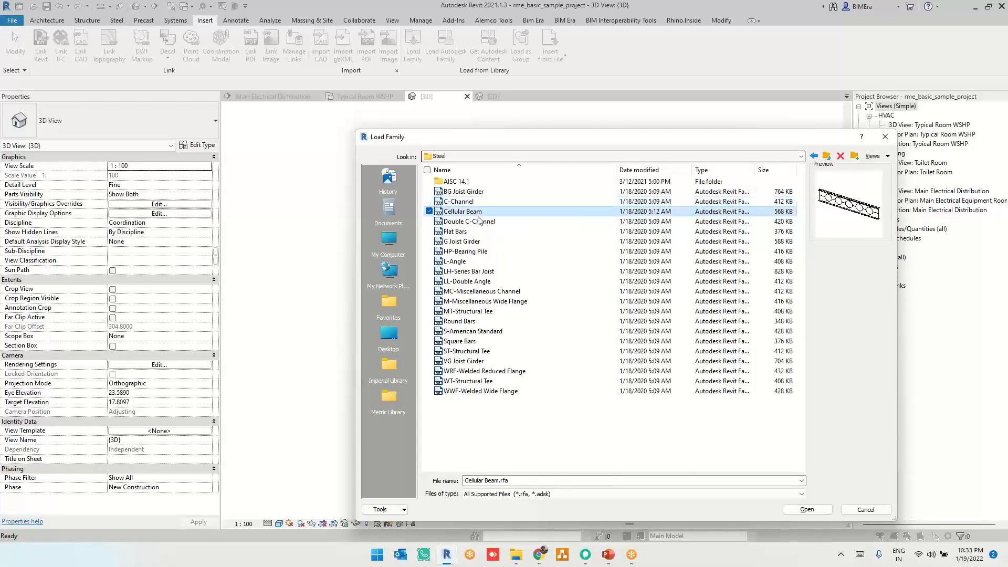
click(480, 222)
click(478, 233)
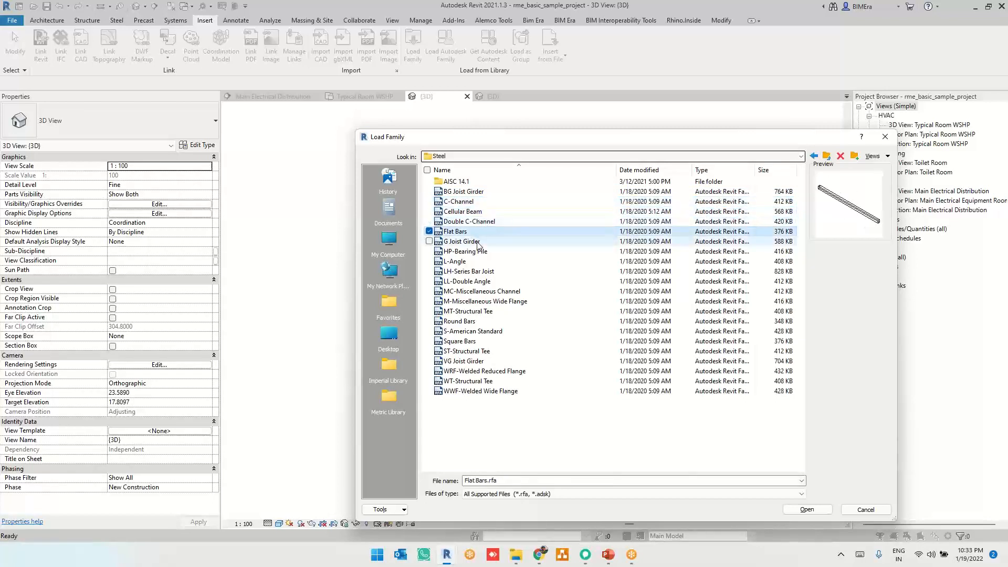
click(478, 242)
click(477, 252)
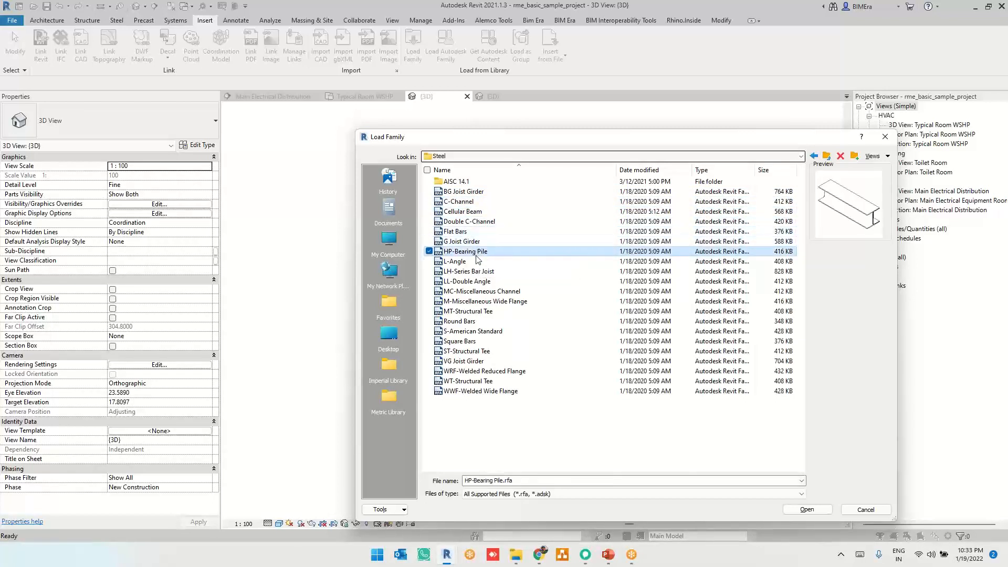
click(477, 263)
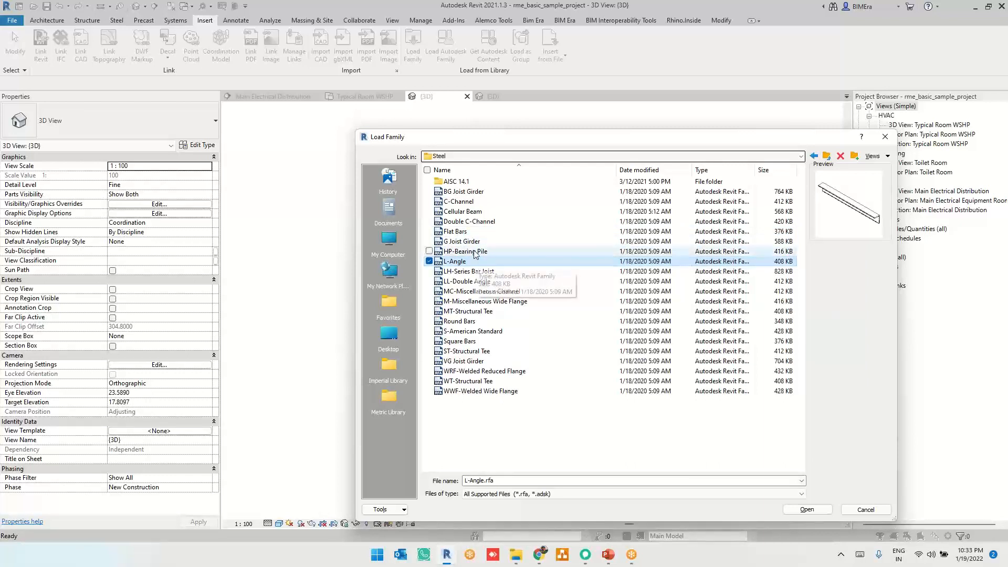
click(474, 272)
click(471, 282)
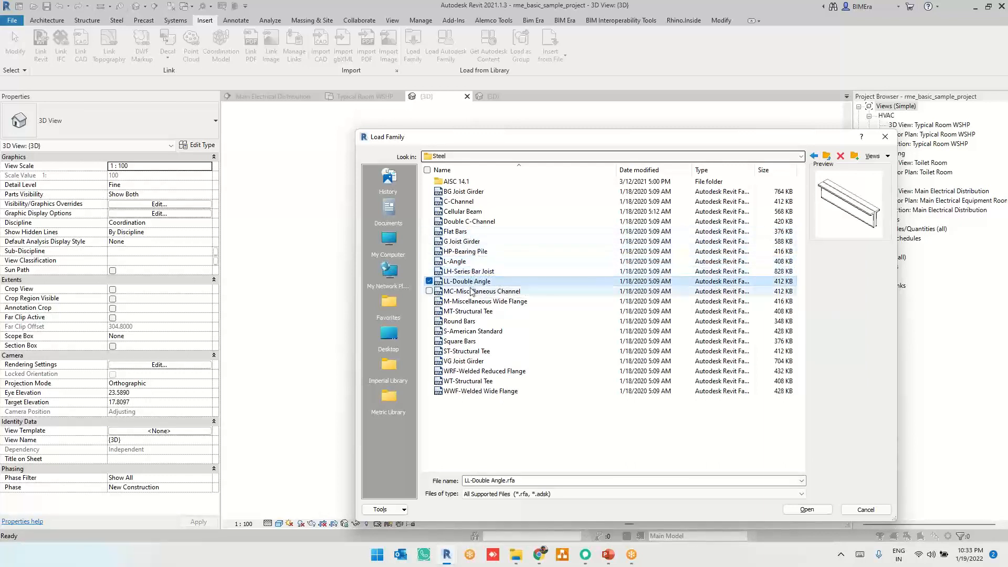
click(473, 292)
click(474, 301)
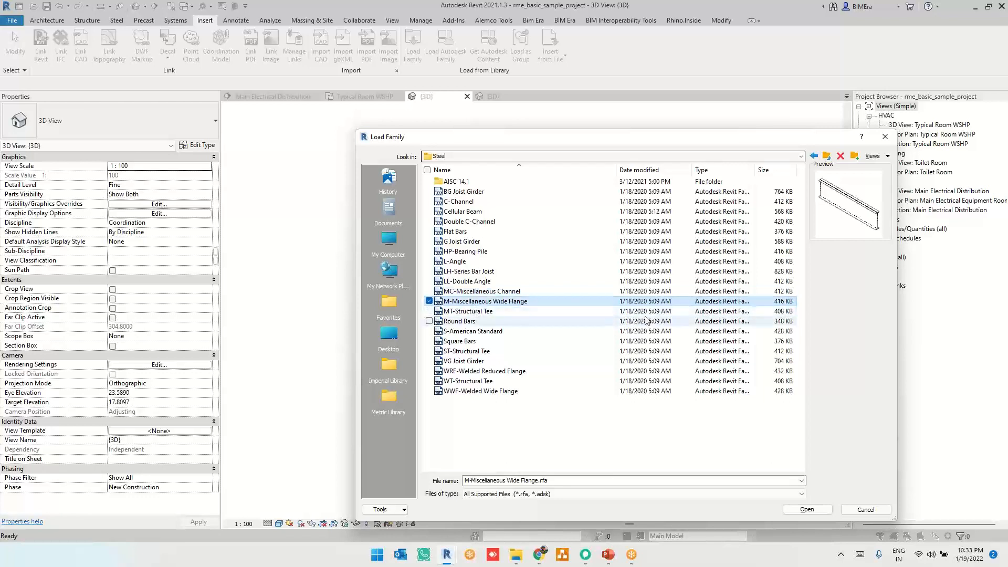
click(497, 311)
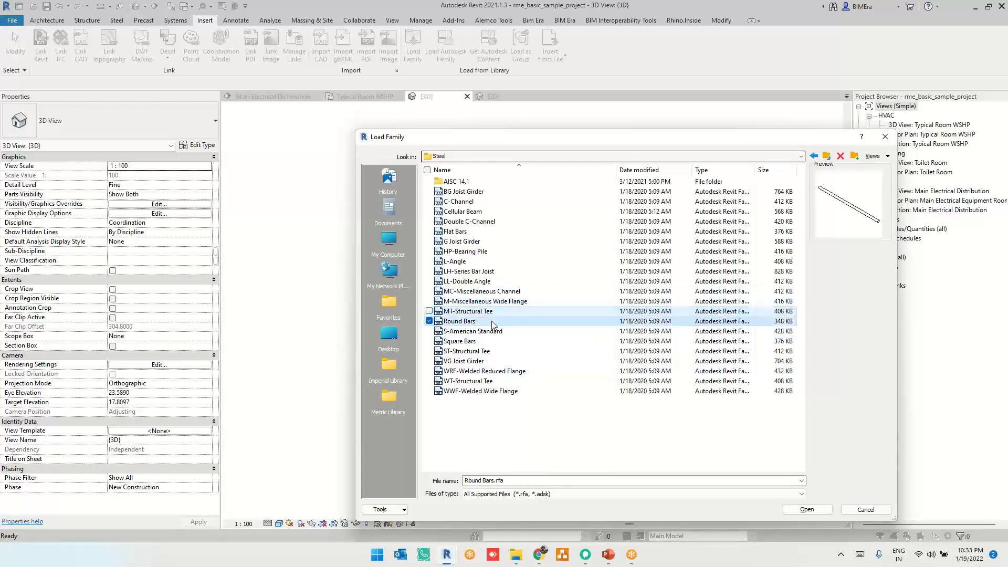
click(488, 331)
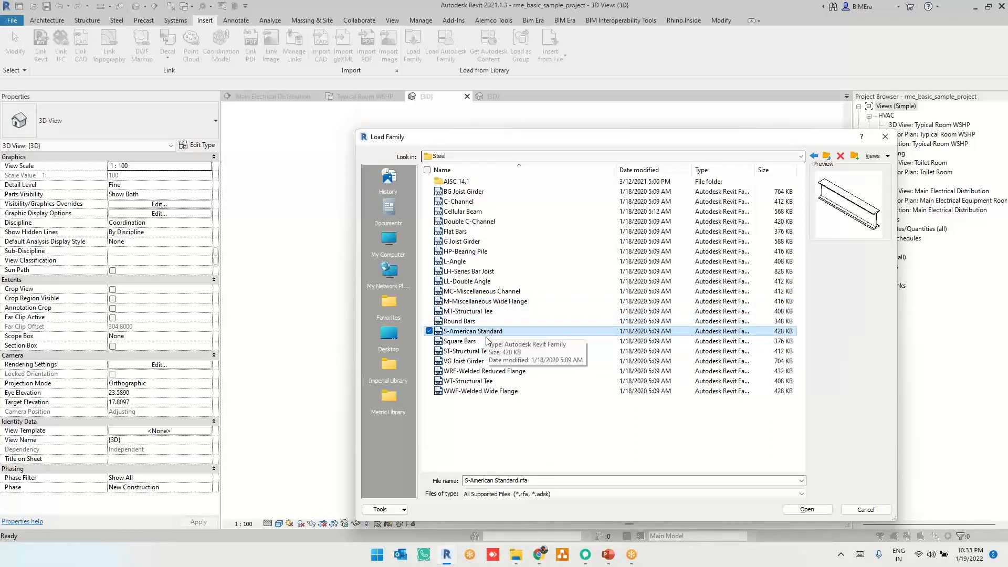
click(474, 351)
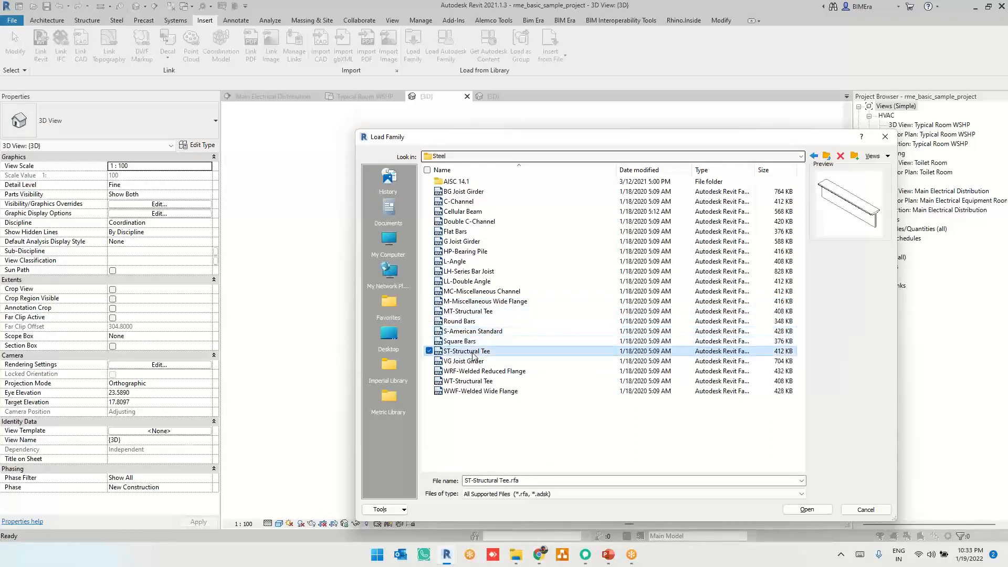
Load the Square Bars steel framing family into the Revit project, accepting the preset type selection
click(474, 342)
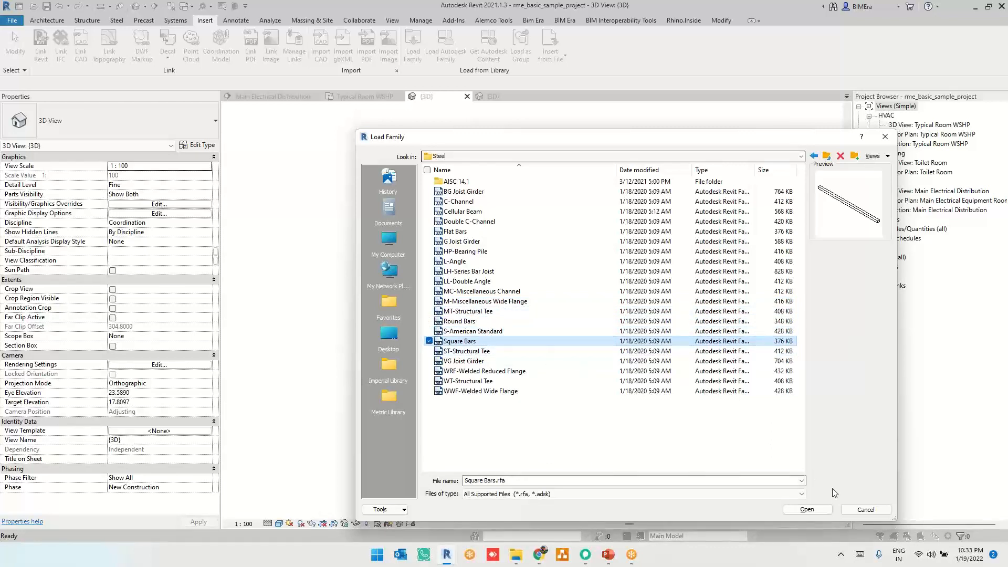
click(805, 508)
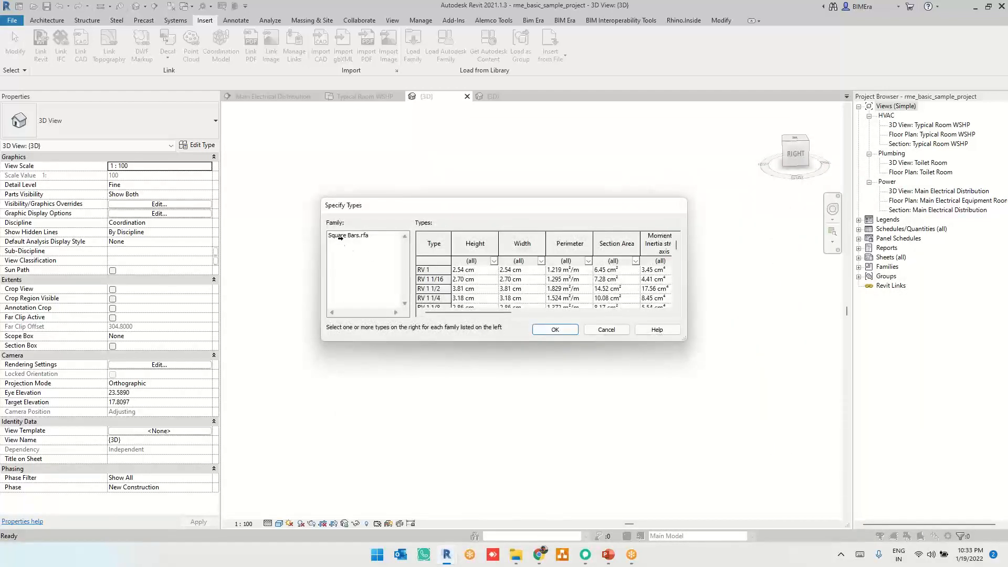
click(556, 329)
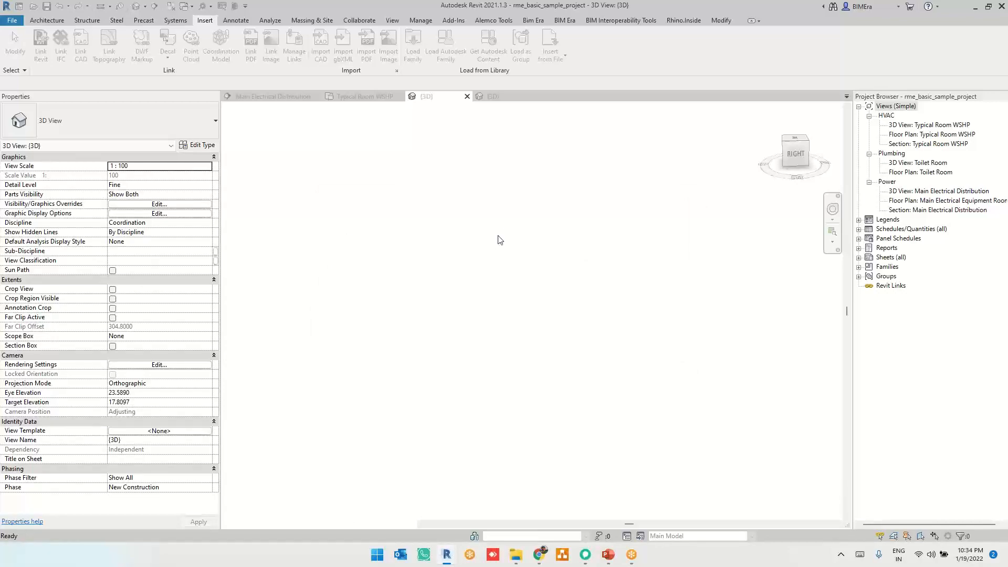
Switch back to Dynamo, set Family Types to Square Bars:RV 1 1/2 and connect it to BeamByCurve's _structuralFramingType input
key(alt+Tab)
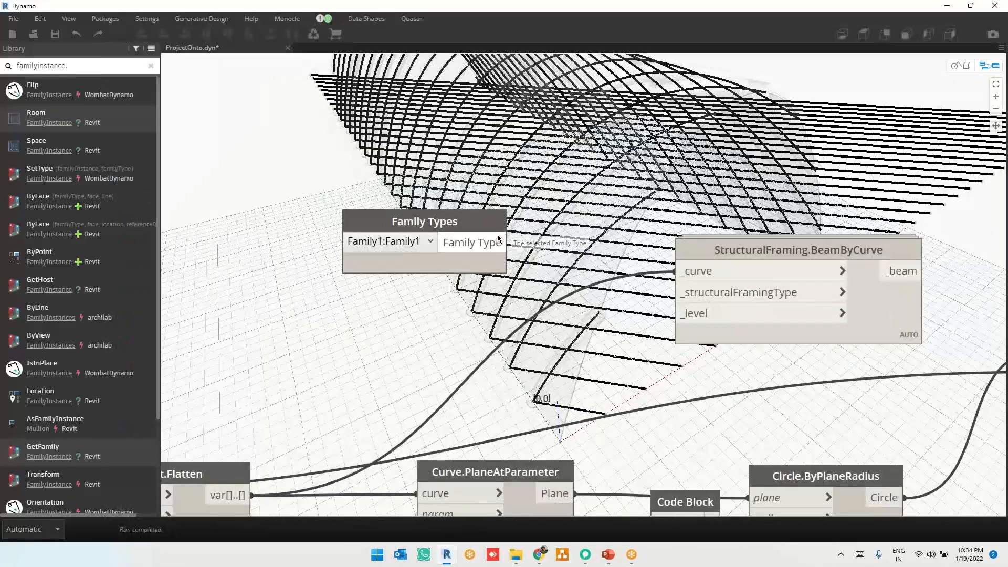
click(405, 241)
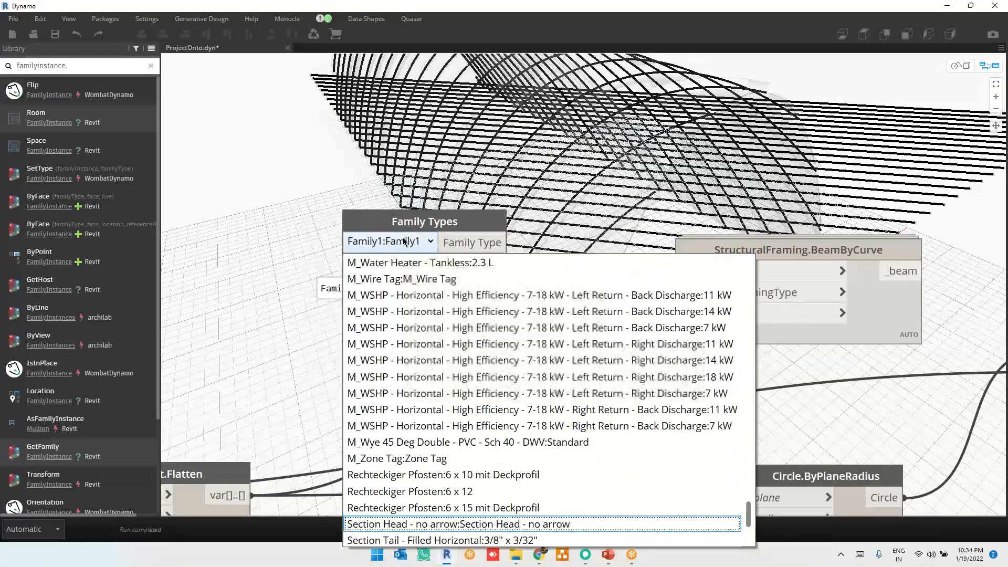
key(p)
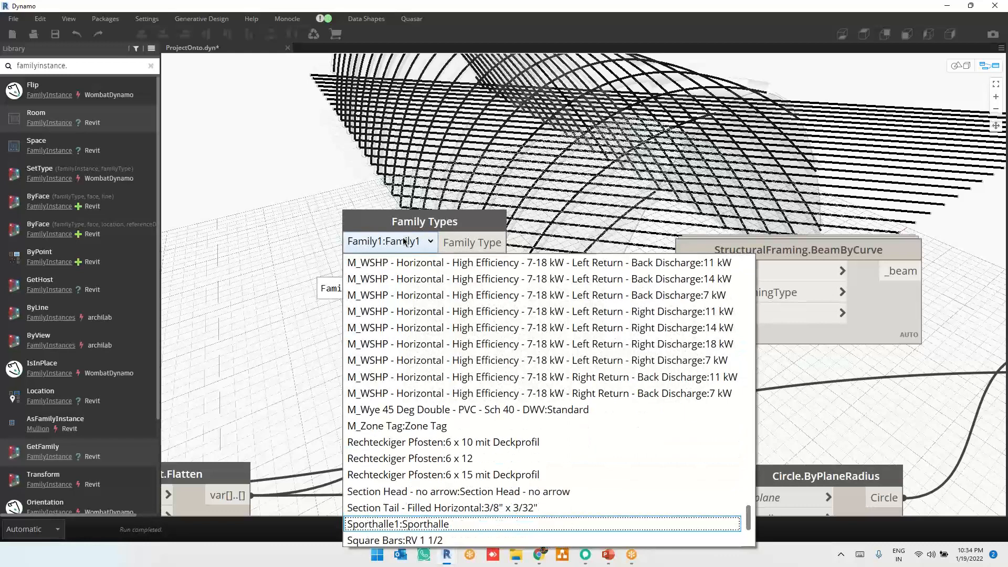
key(Down)
key(Return)
click(493, 244)
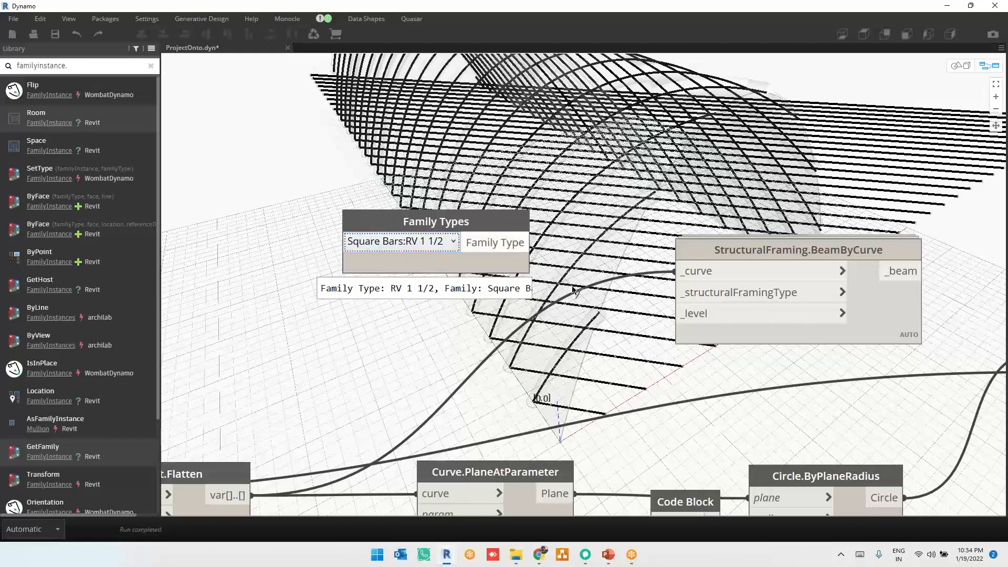
click(675, 294)
Add a Levels node set to Level 1 and connect it to the _level input of StructuralFraming.BeamByCurve
right_click(606, 325)
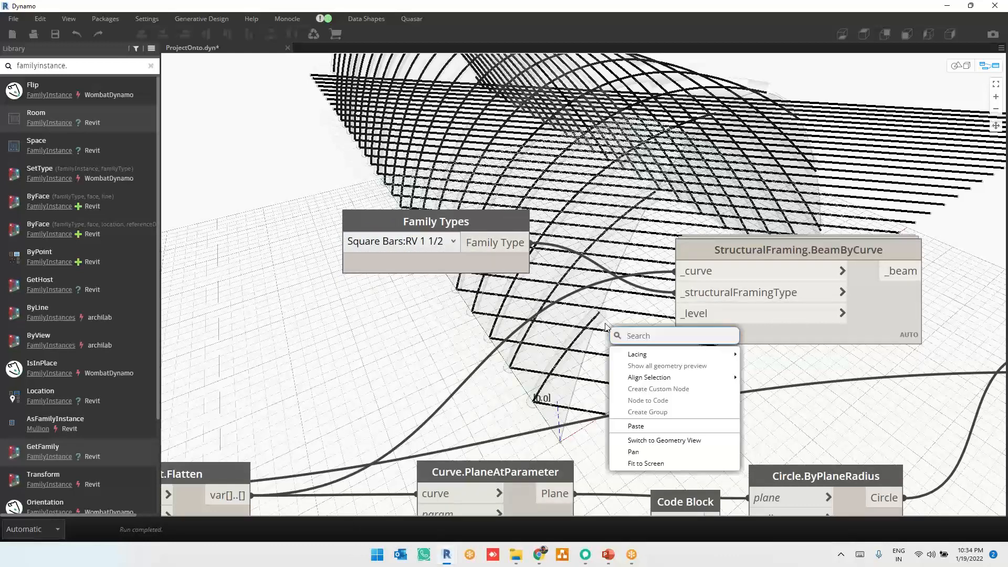
text(l)
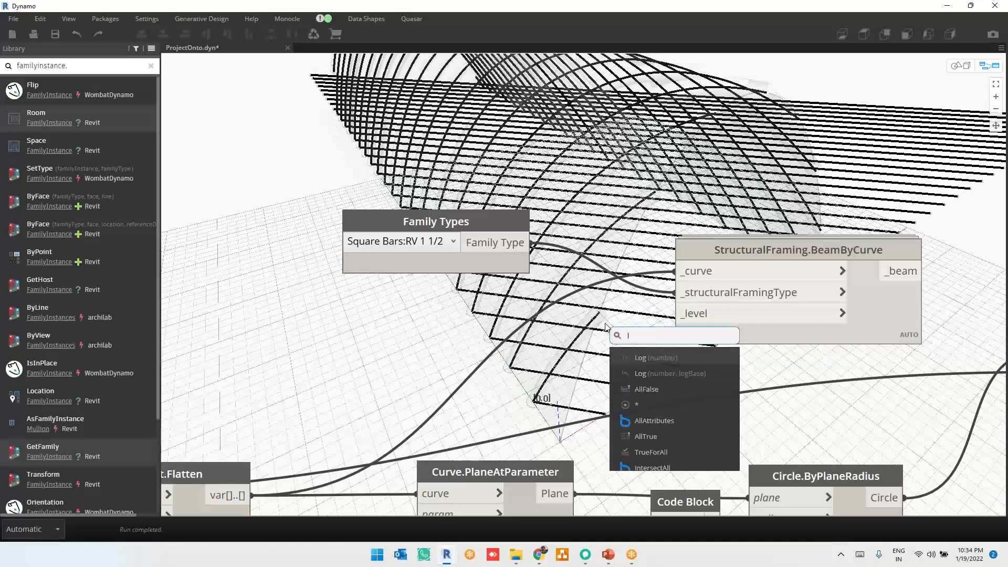
text(evels)
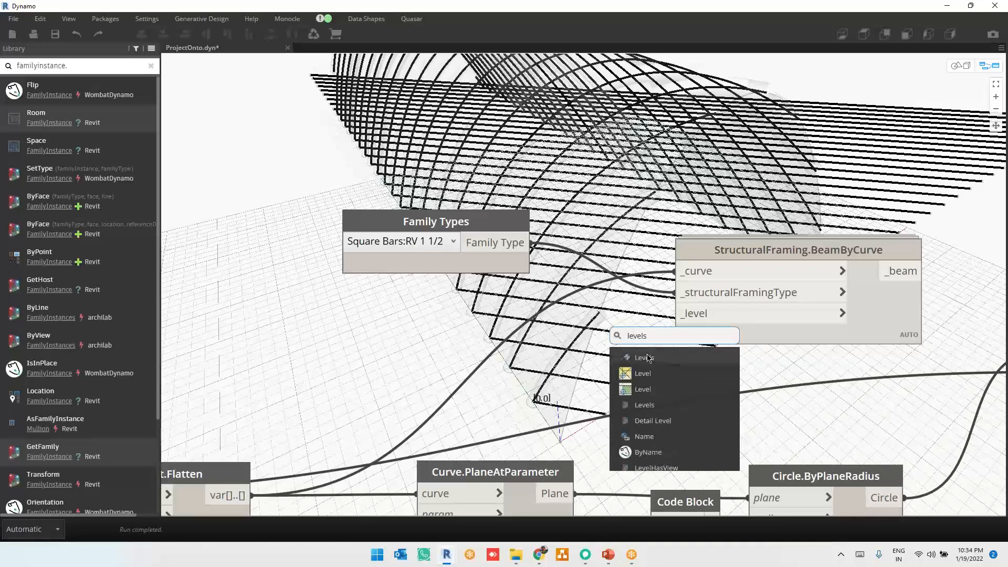
click(648, 357)
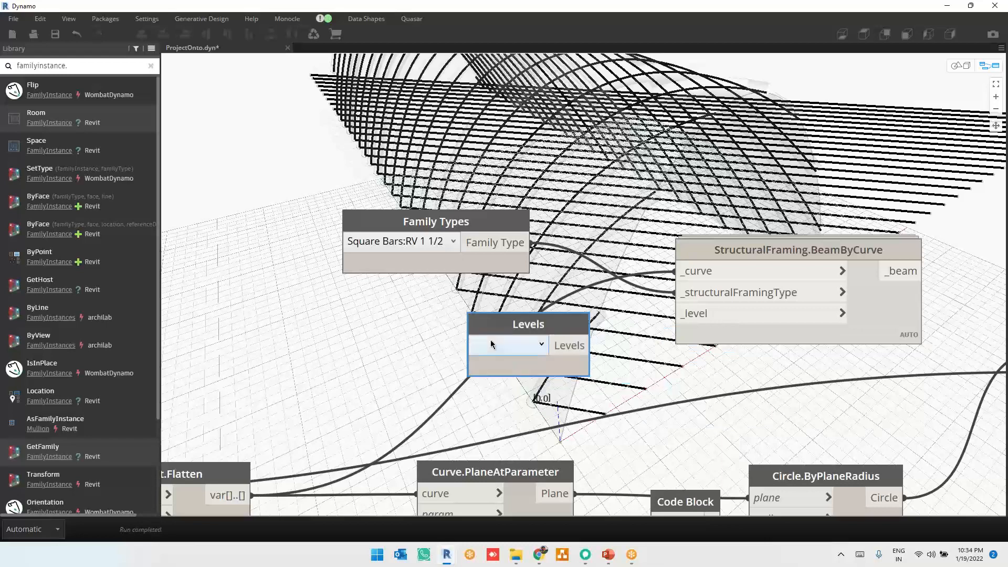
click(492, 344)
click(499, 364)
drag(589, 345, 676, 314)
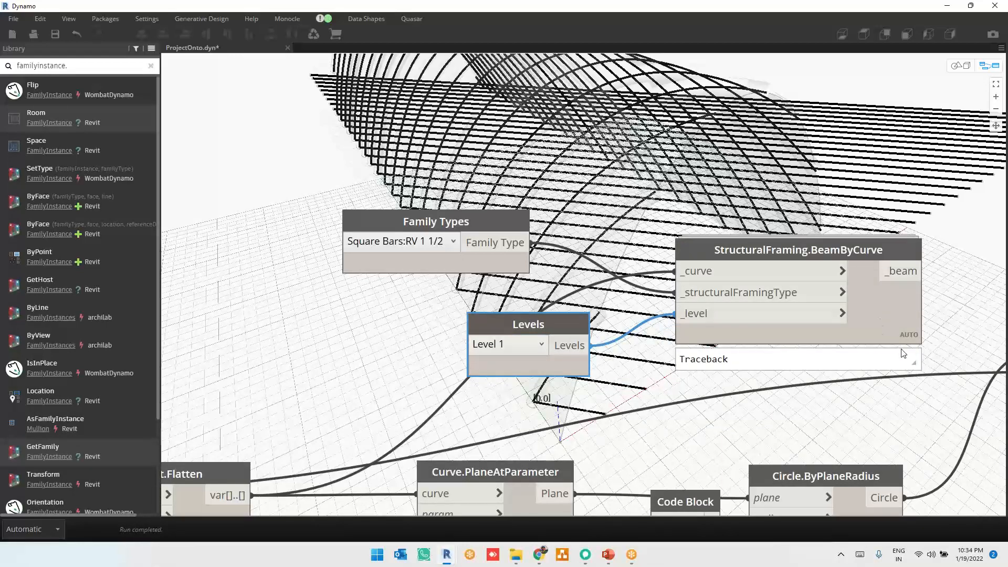
Read the output of the BeamByCurve node and check Revit's 3D view for the beams
click(905, 359)
scroll(898, 326, up, 2)
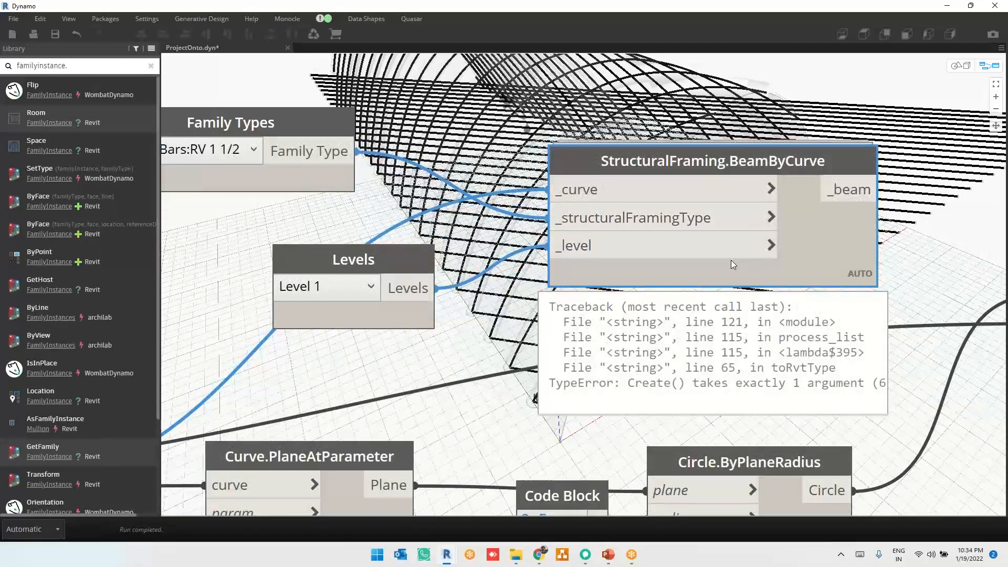
scroll(948, 281, down, 1)
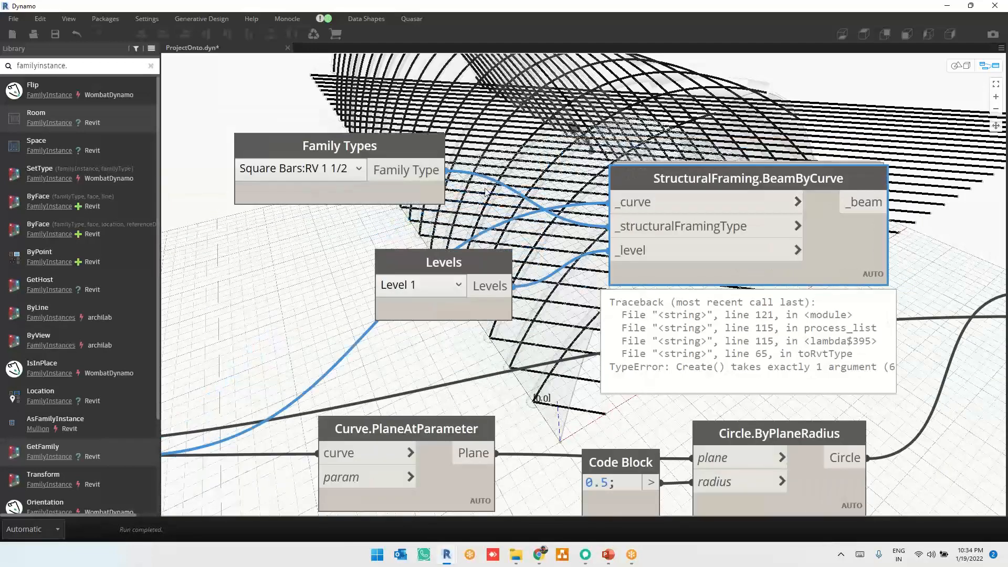
click(300, 308)
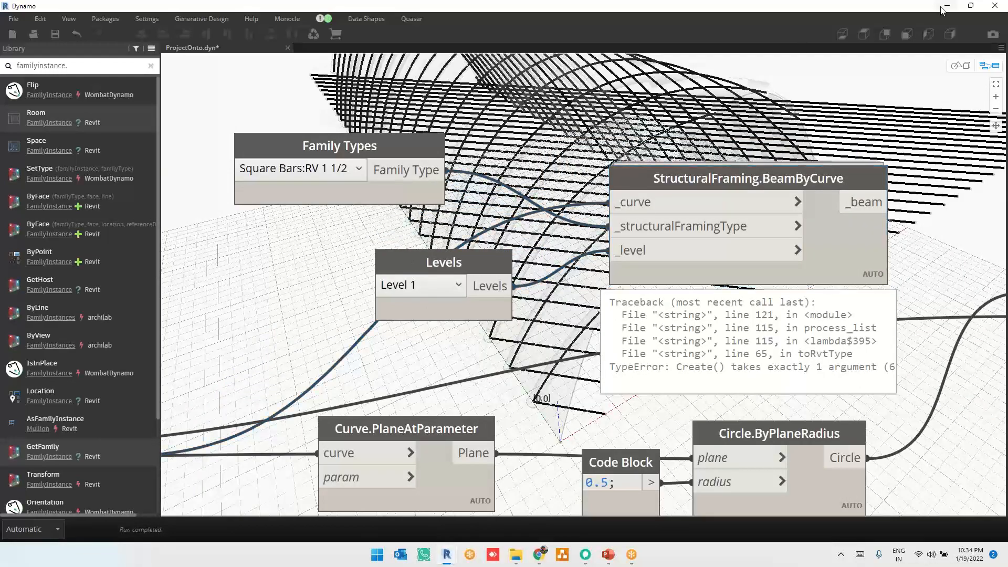
click(954, 9)
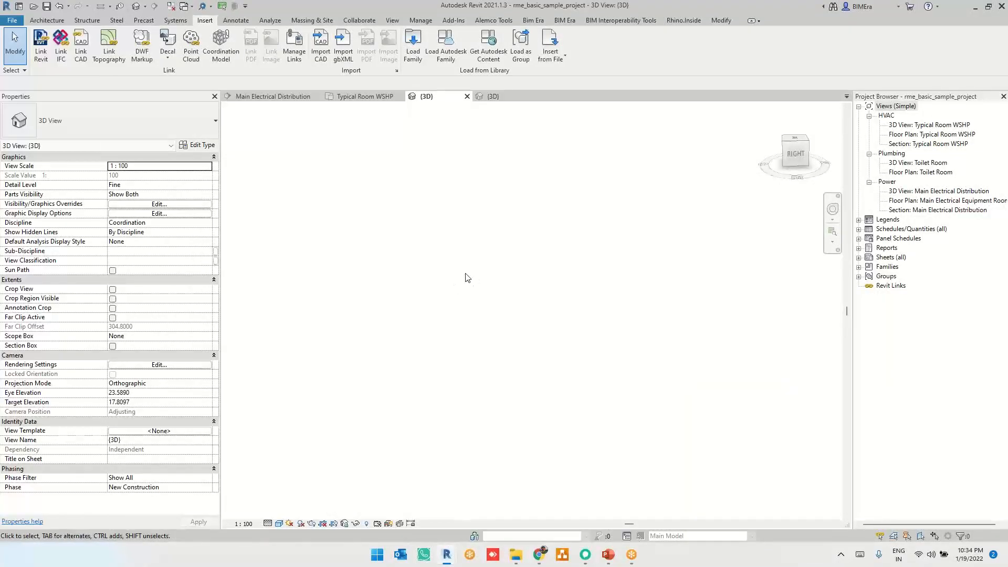
scroll(553, 277, up, 5)
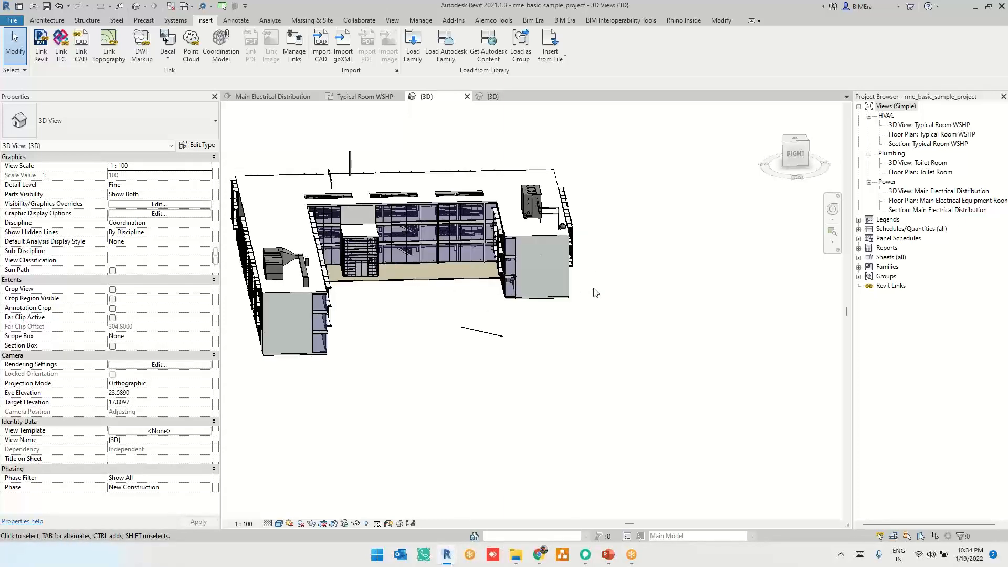
Return to Dynamo and inspect the inner definition of the BeamByCurve custom node, closing it again without edits
key(alt+Tab)
middle_drag(927, 379, 844, 377)
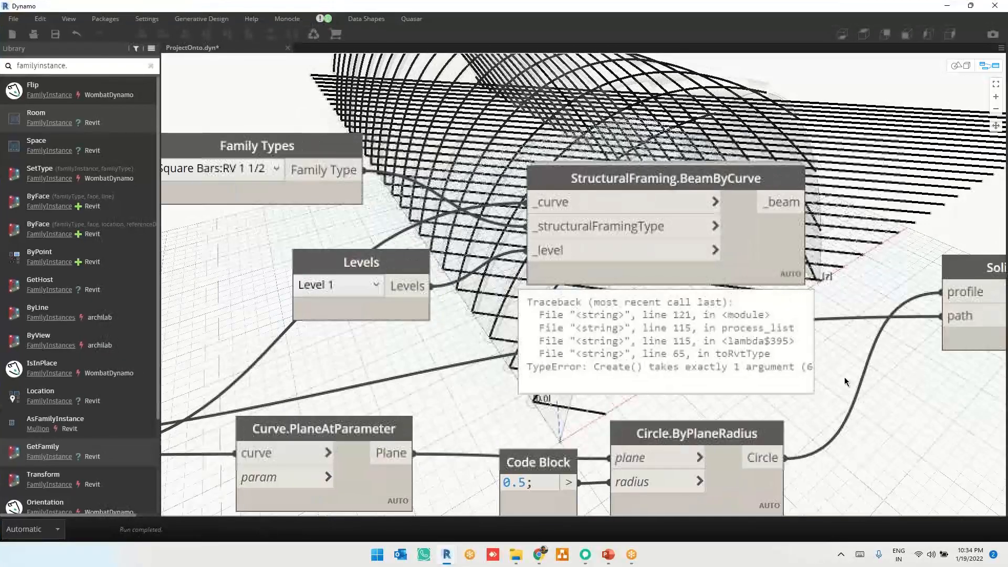
middle_drag(379, 215, 478, 224)
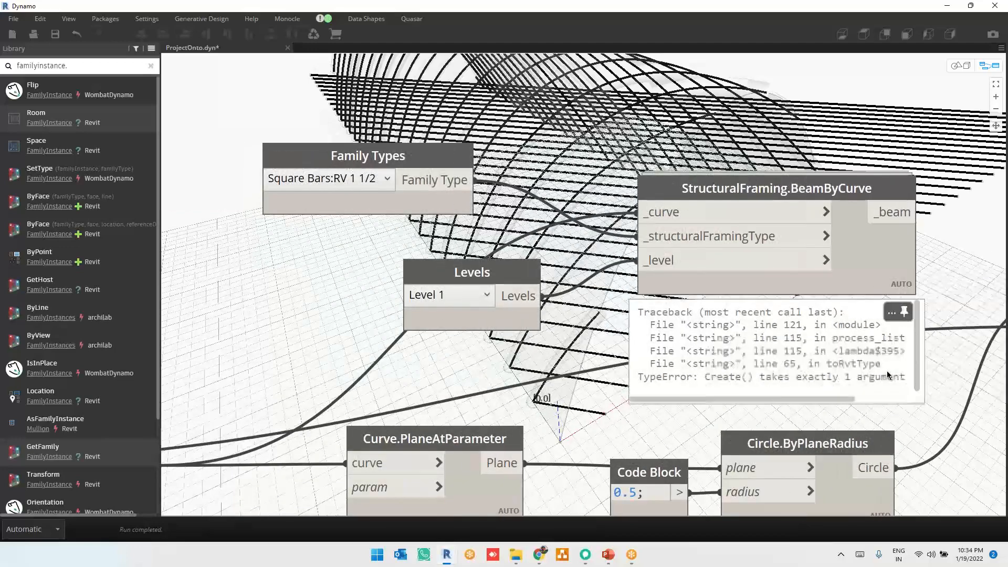
scroll(945, 362, up, 3)
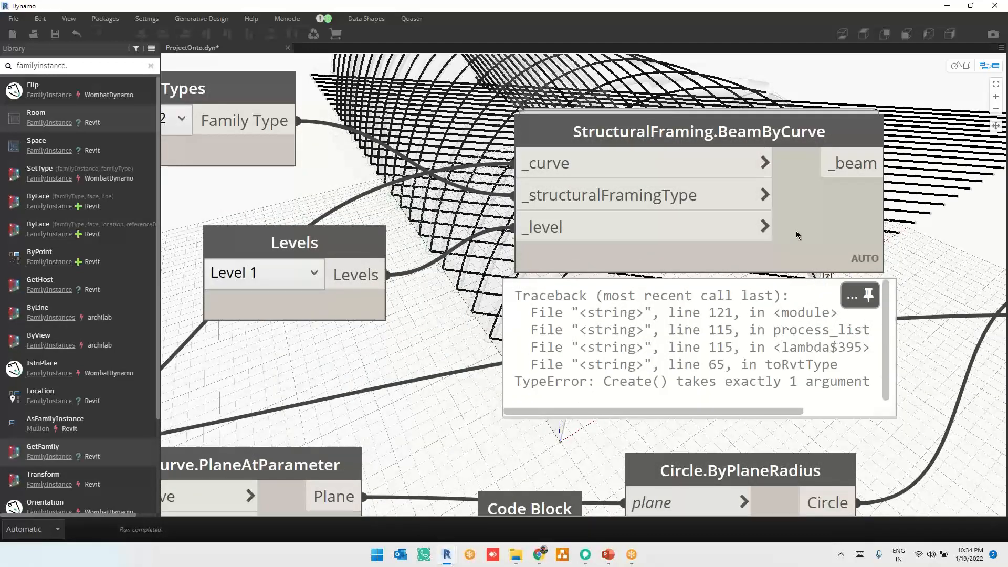
click(517, 216)
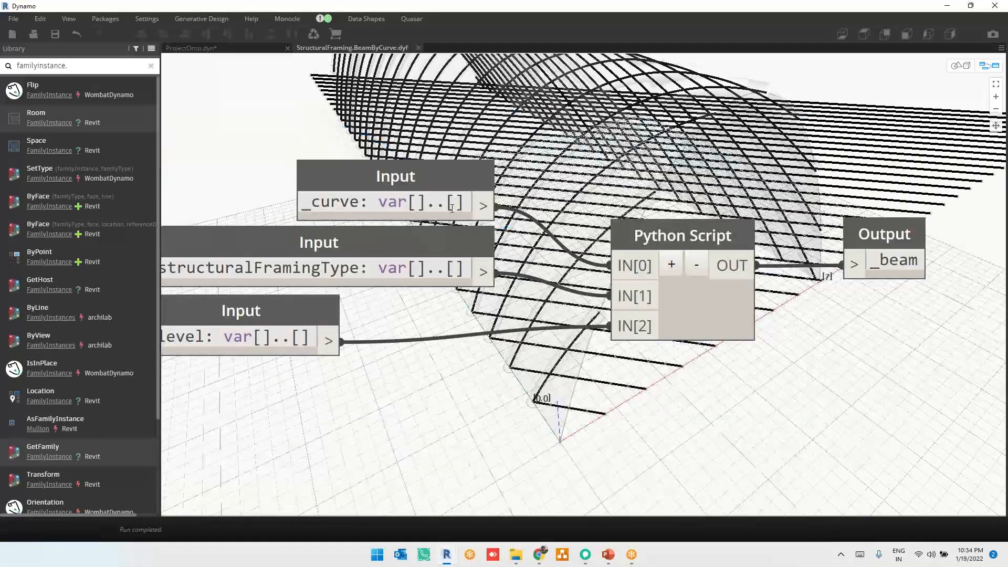
scroll(571, 256, down, 4)
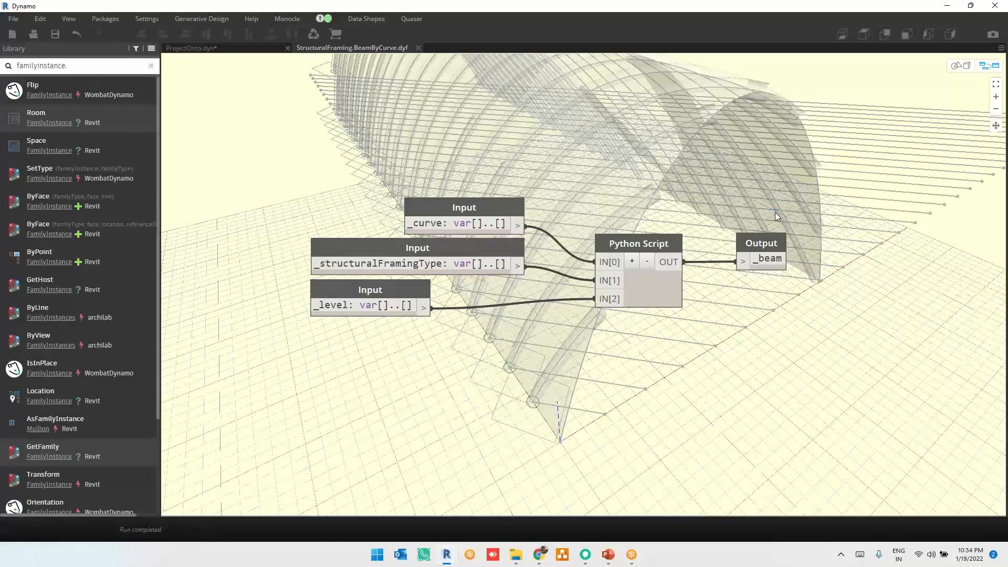
key(ctrl+w)
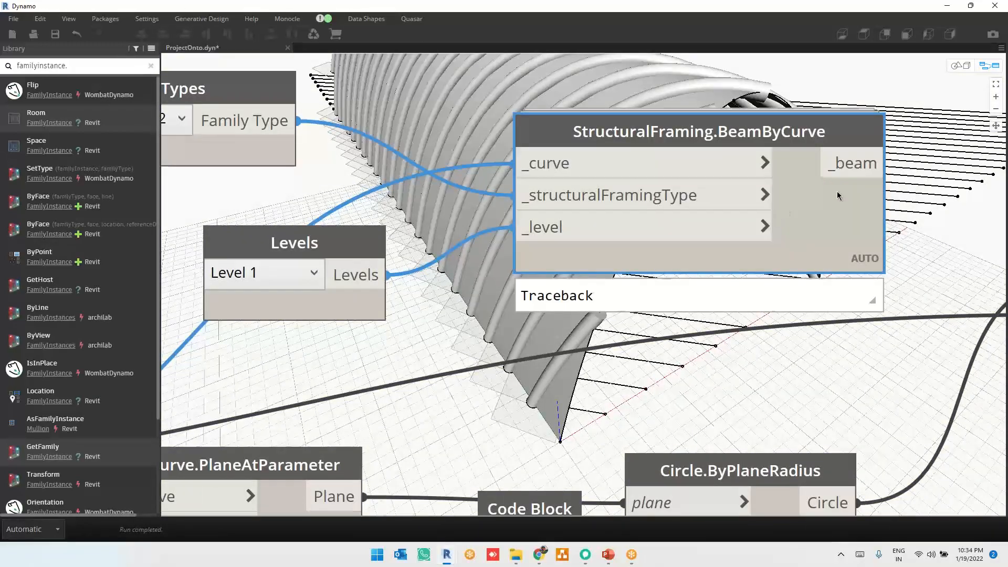
mouse_move(838, 195)
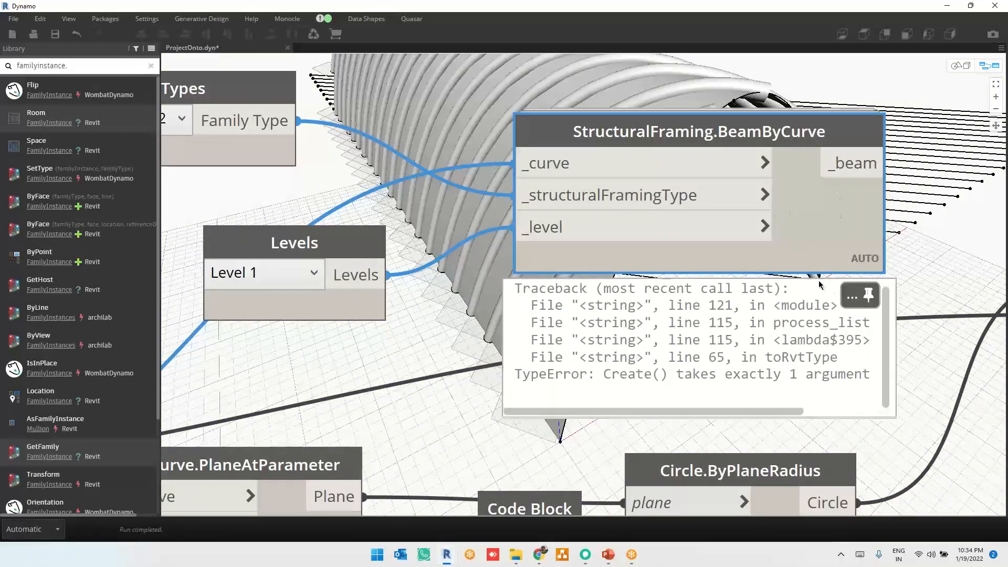
Search the library for "structuralframing." and place Revit's own StructuralFraming.BeamByCurve node above the existing one
click(38, 67)
key(ctrl+a)
text(st)
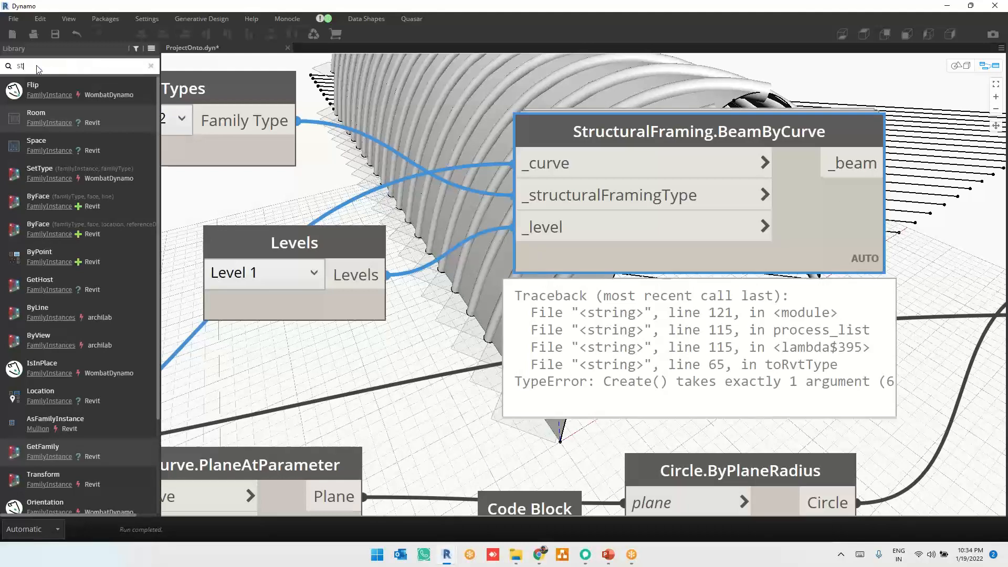
text(ructuralframing)
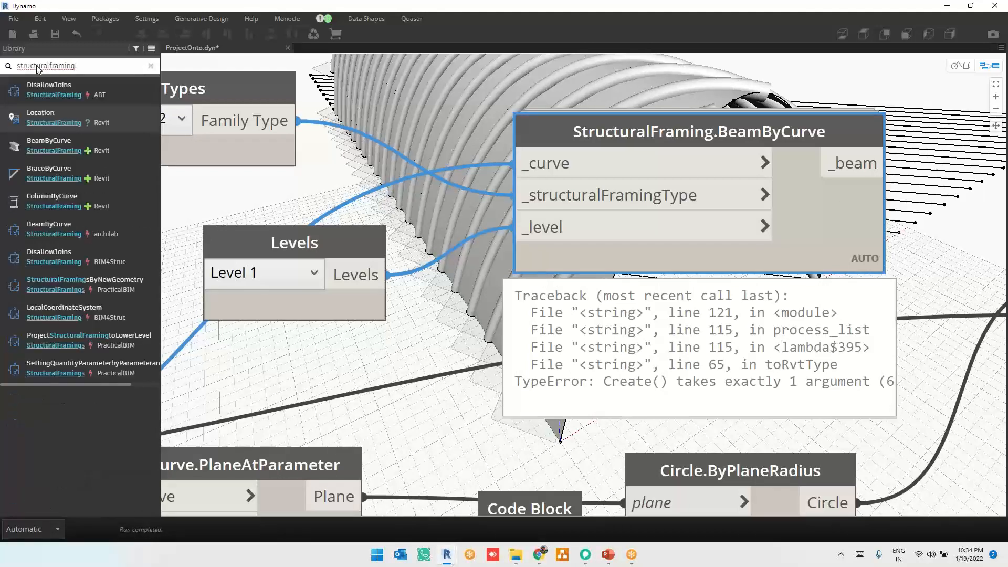
text(.)
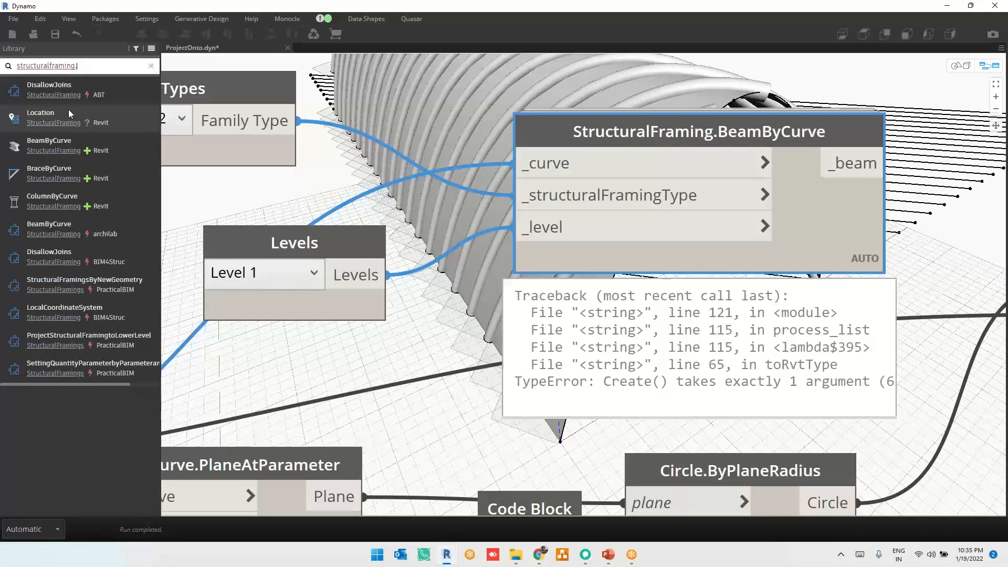
drag(111, 144, 571, 224)
scroll(483, 254, down, 5)
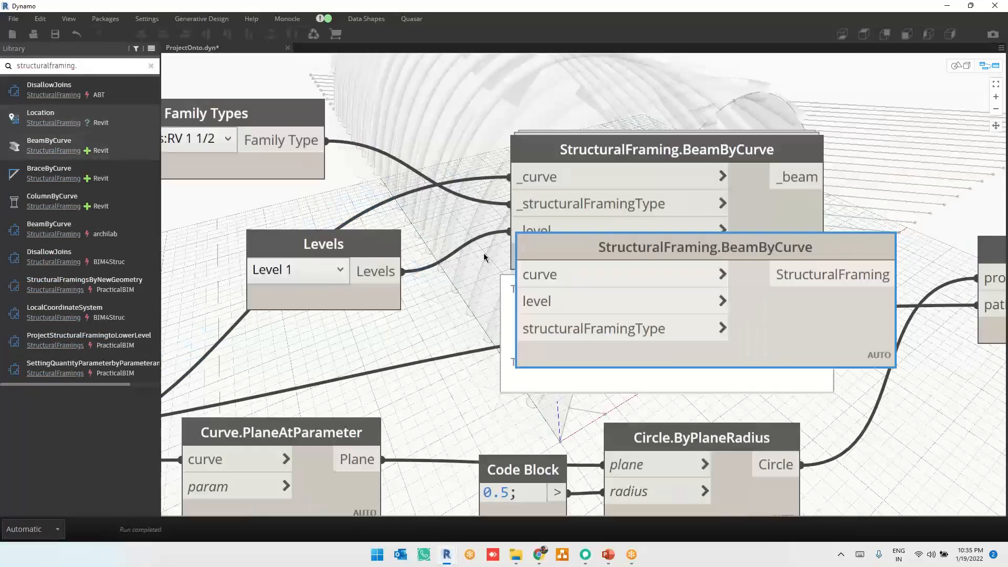
drag(679, 252, 676, 98)
drag(677, 150, 678, 147)
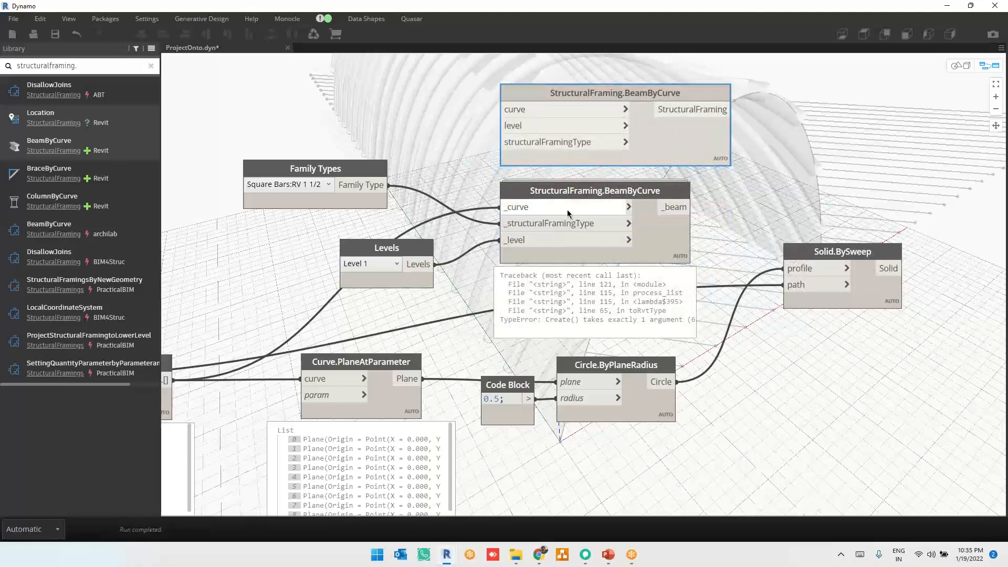
Move the curve, level and family type connections to the new BeamByCurve node and delete the old package node
drag(501, 207, 507, 119)
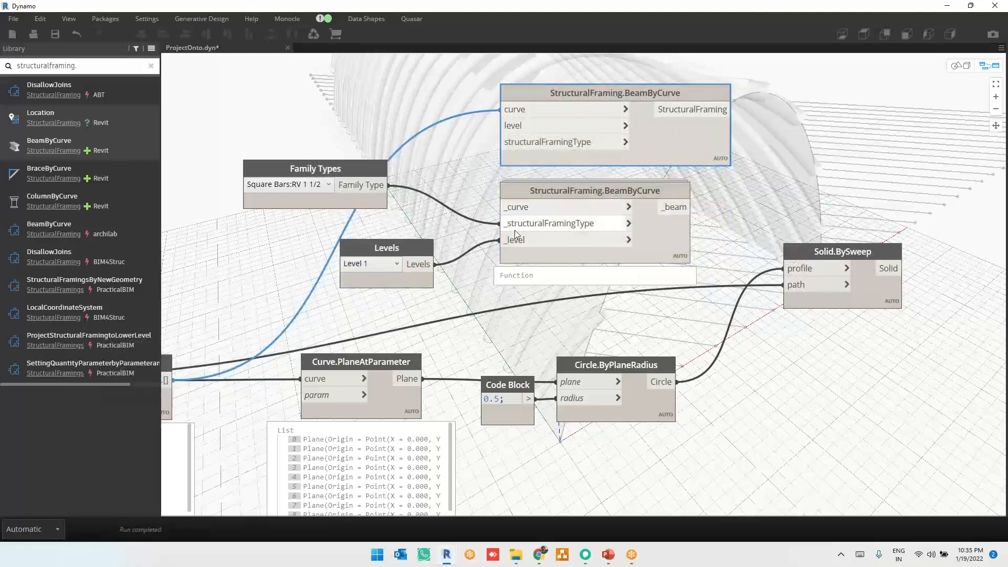
drag(502, 240, 503, 126)
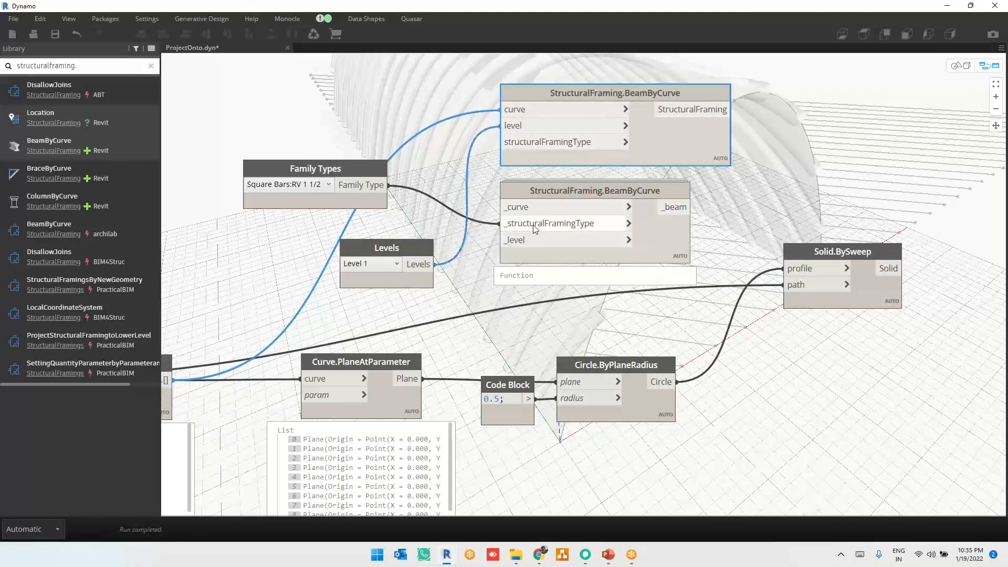
drag(501, 223, 518, 146)
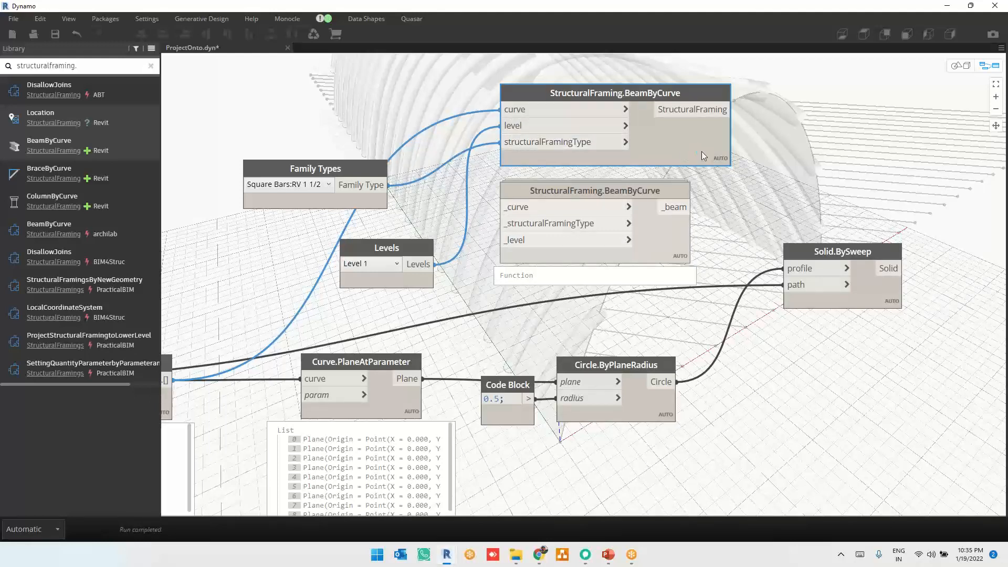
mouse_move(716, 182)
drag(729, 120, 816, 63)
key(Delete)
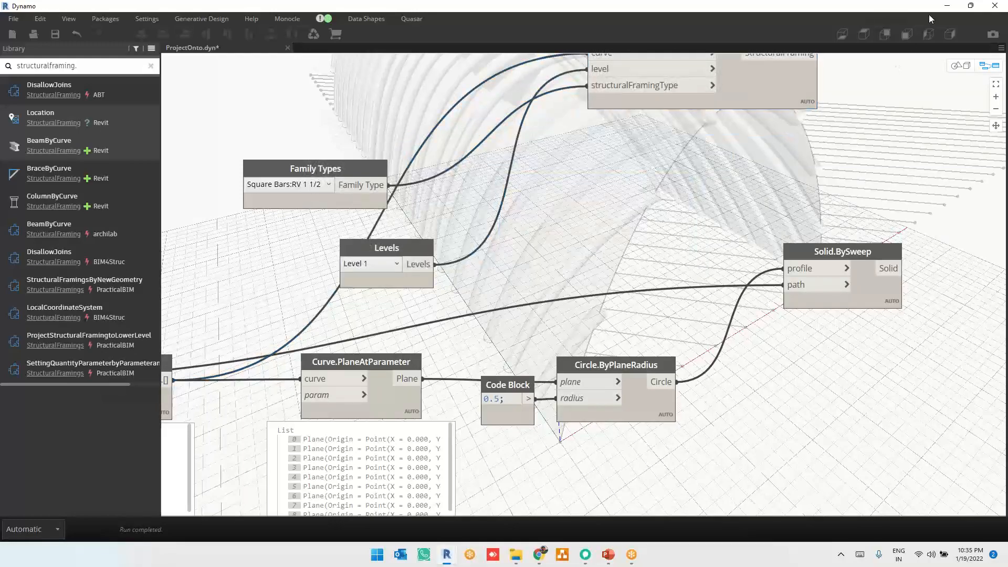
Switch to Revit and inspect individual Square Bars beams at the near end of the arched row in the 3D view
click(944, 6)
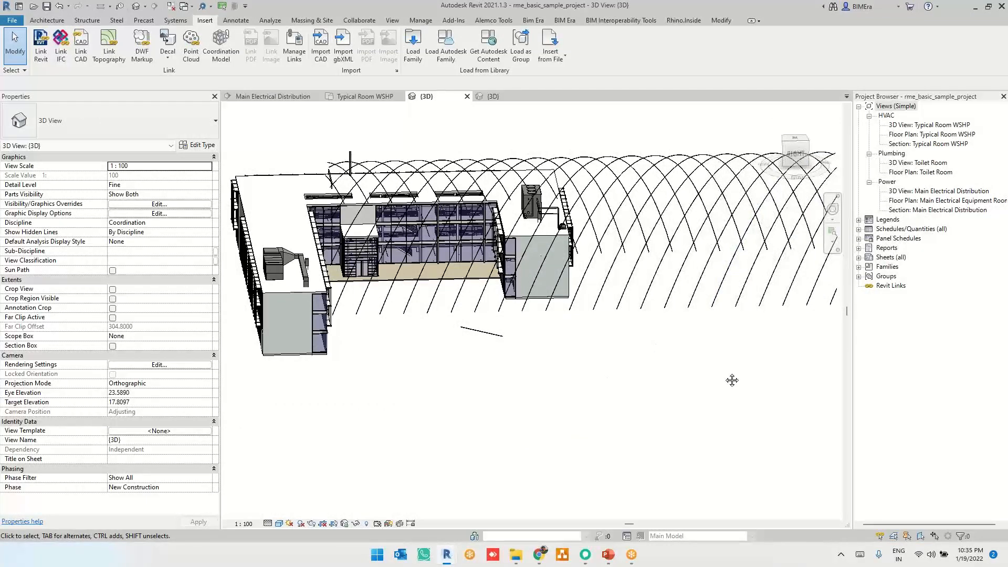
middle_drag(731, 380, 451, 386)
middle_drag(655, 369, 484, 373)
scroll(532, 313, up, 3)
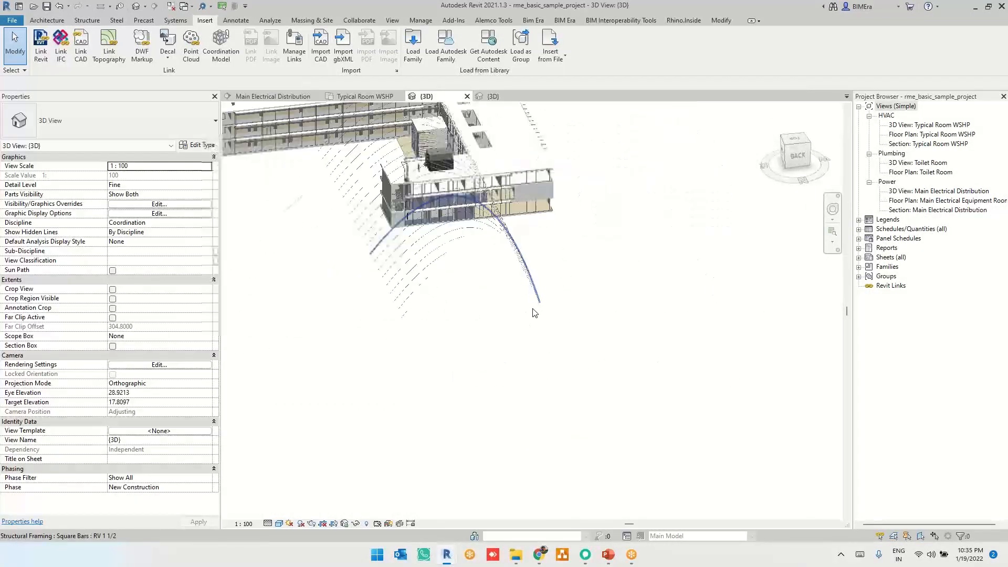
click(344, 317)
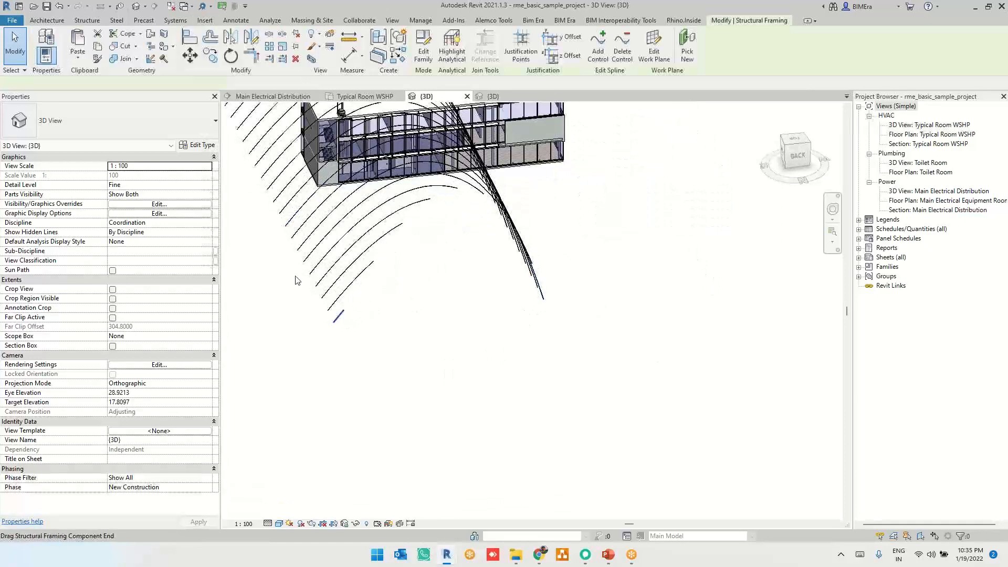
scroll(295, 280, up, 4)
shift+middle_drag(295, 279, 419, 304)
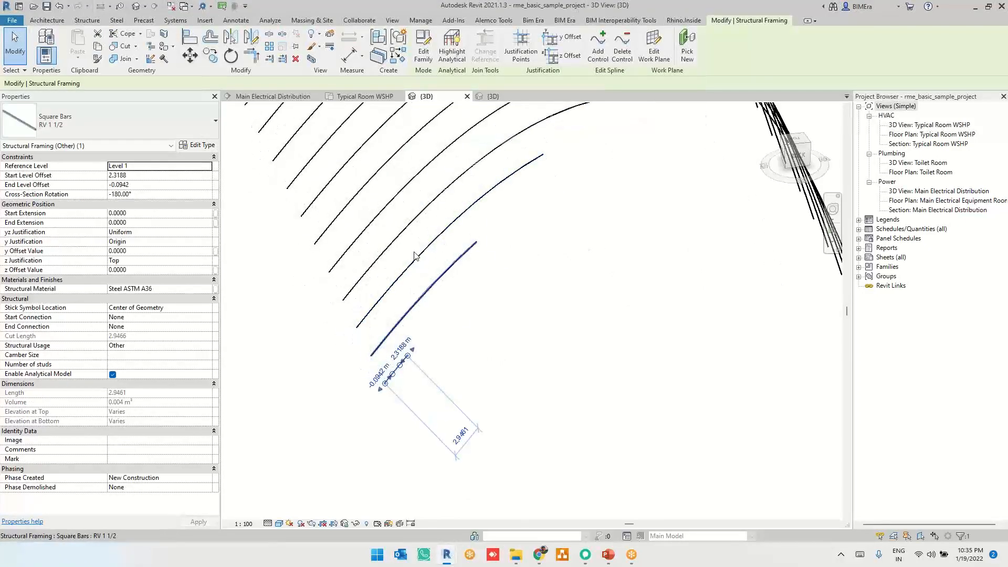
click(419, 299)
click(415, 259)
click(413, 178)
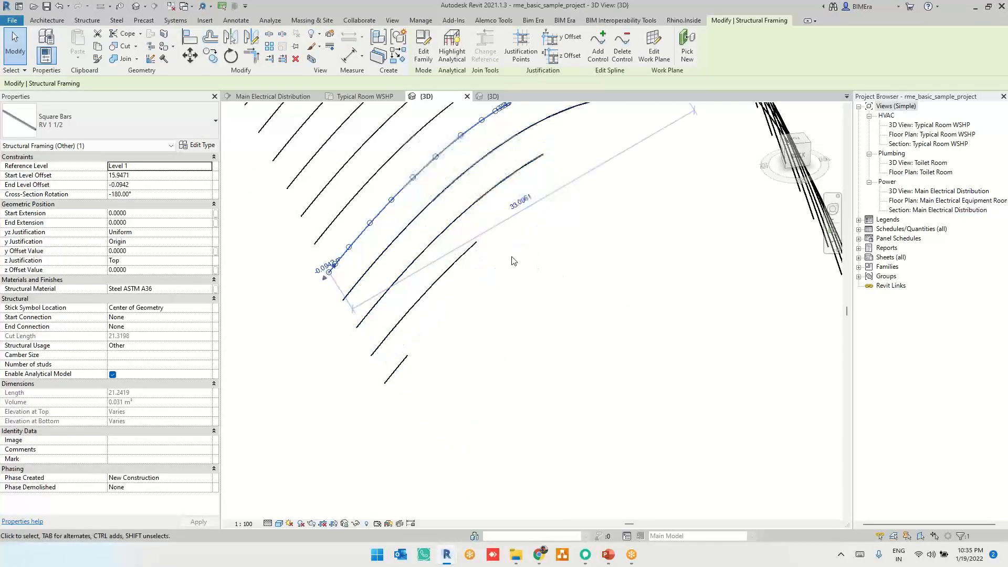
middle_drag(513, 260, 648, 363)
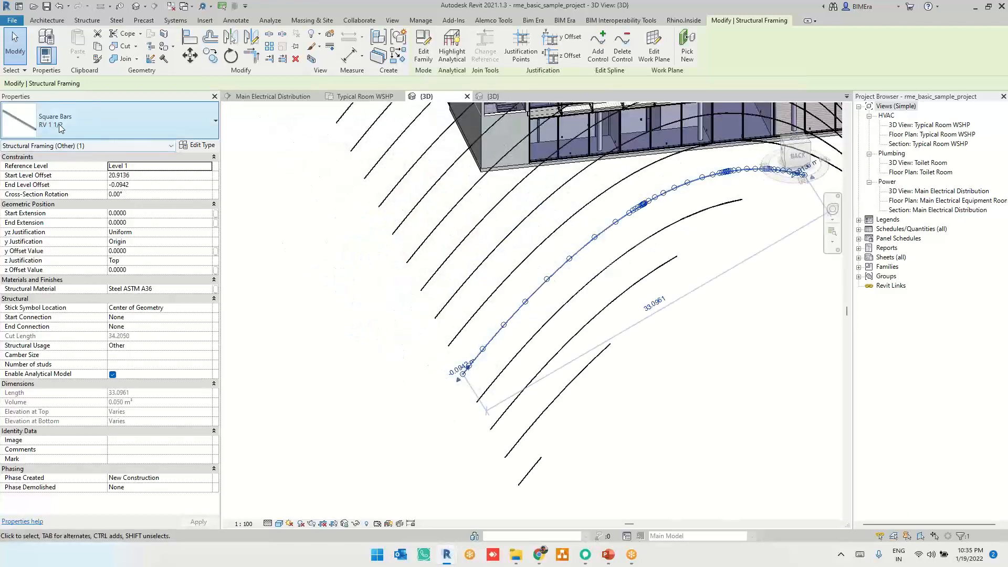
Examine how the arched beams run across the whole building and above its courtyard
scroll(596, 459, down, 3)
scroll(531, 385, down, 3)
shift+middle_drag(465, 429, 344, 240)
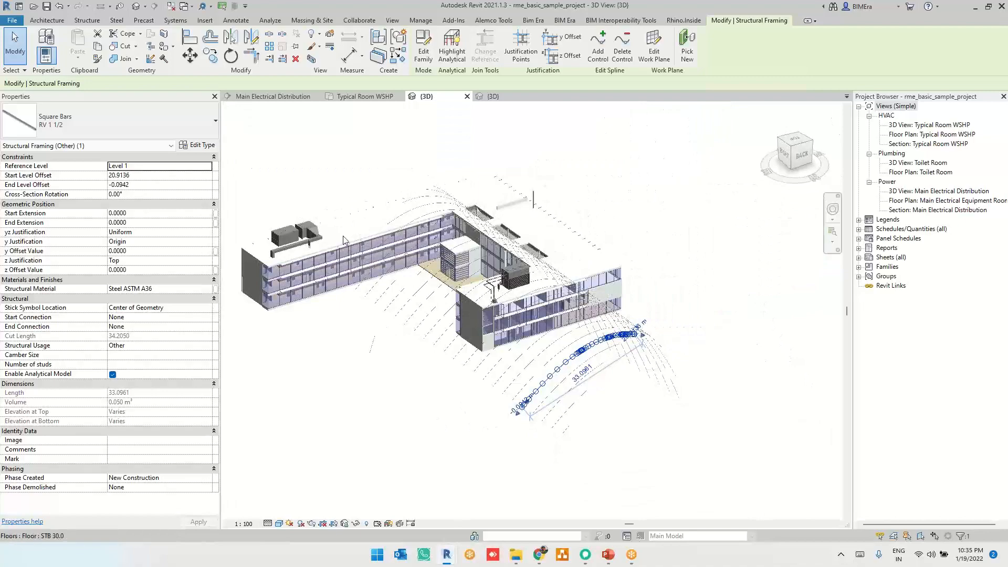
scroll(415, 202, up, 5)
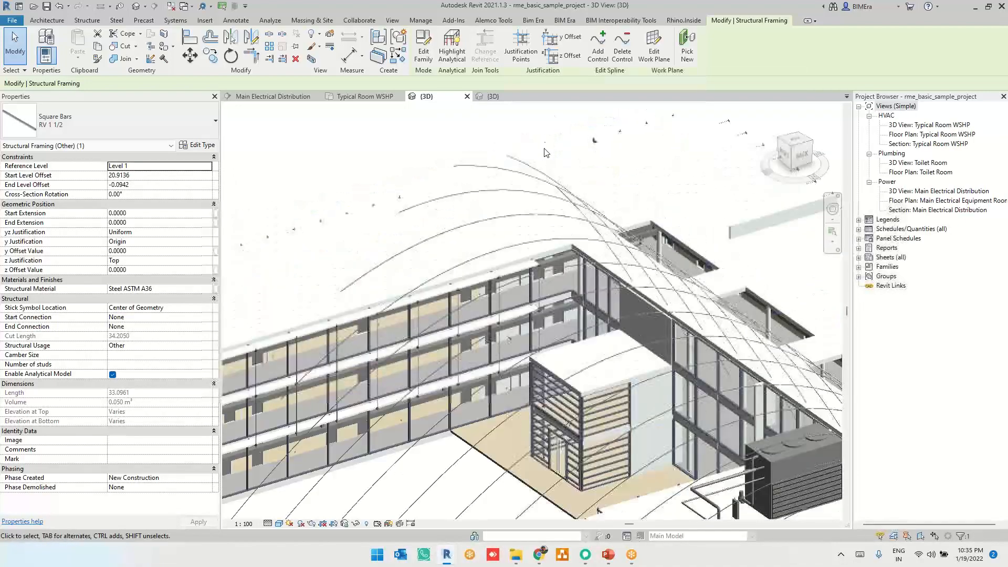
scroll(546, 152, down, 6)
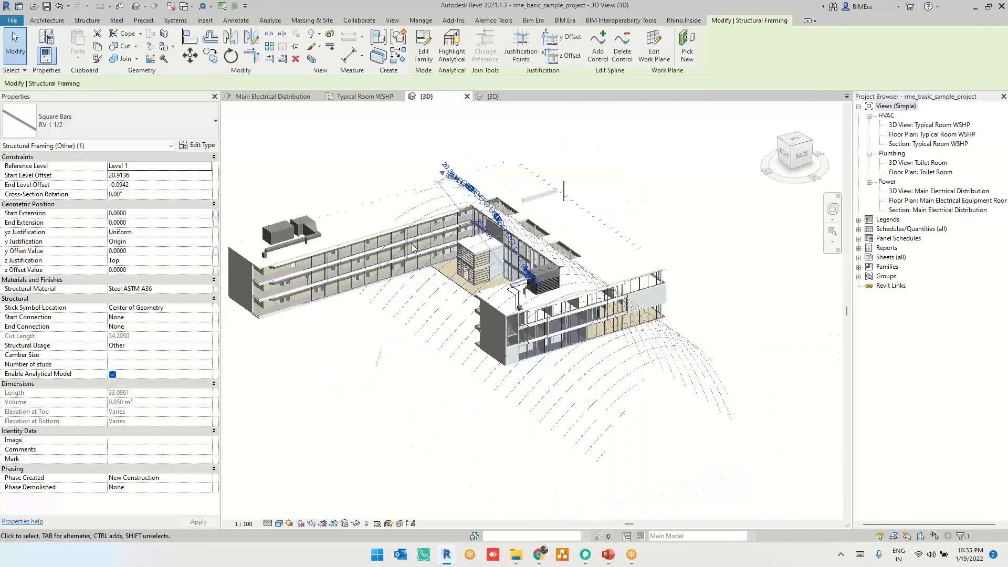
Inspect a single arched Square Bars beam beside the rooftop equipment at the building's end
shift+middle_drag(550, 326, 630, 294)
scroll(457, 186, up, 6)
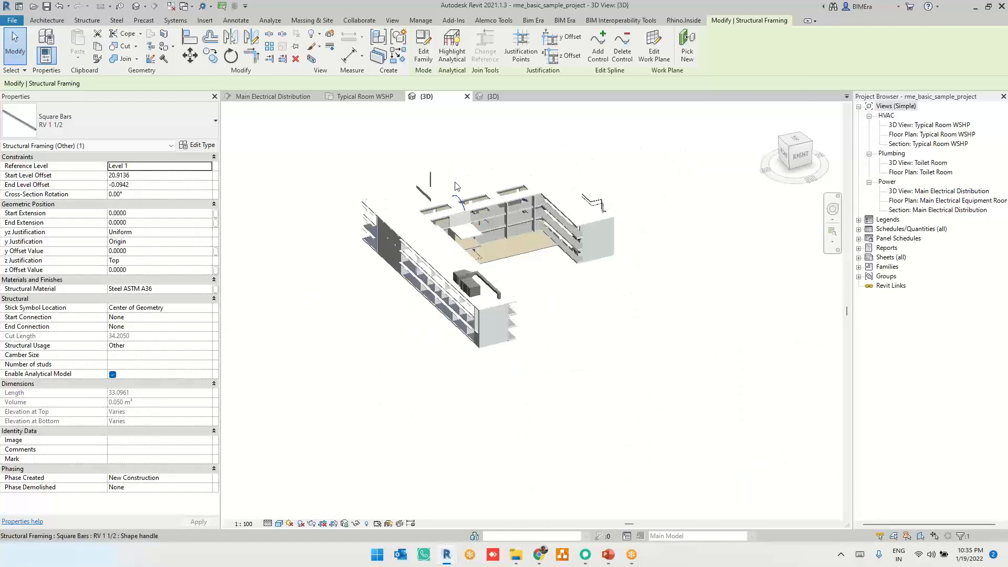
middle_drag(562, 277, 360, 309)
click(637, 160)
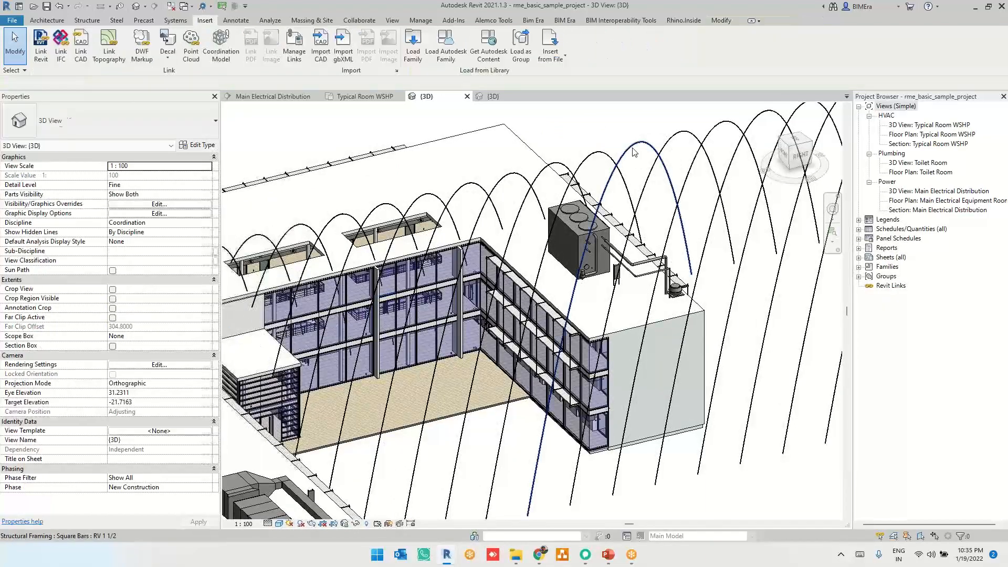
click(633, 153)
key(Escape)
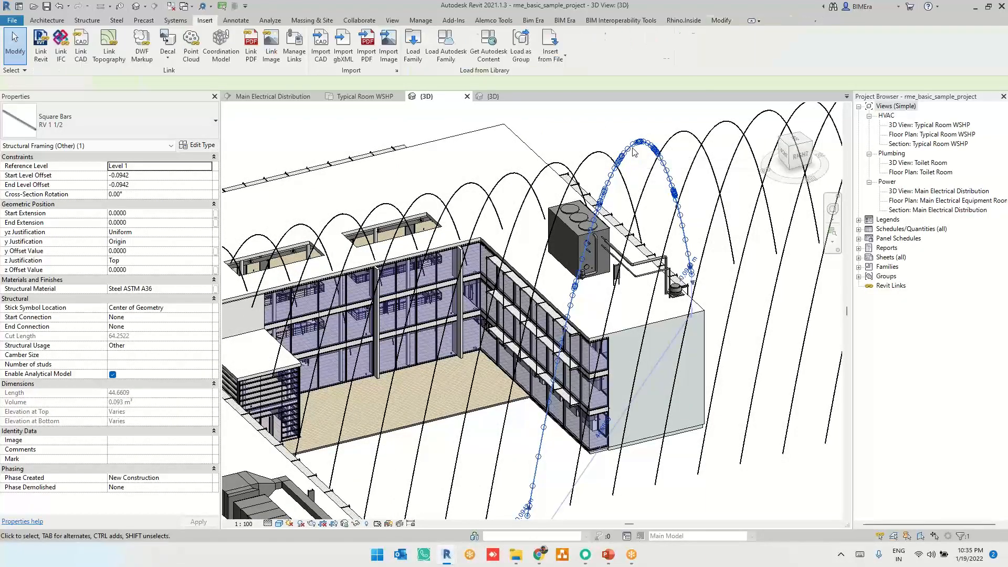
Hide every model category except Structural Framing in the 3D view's visibility settings
key(v)
key(g)
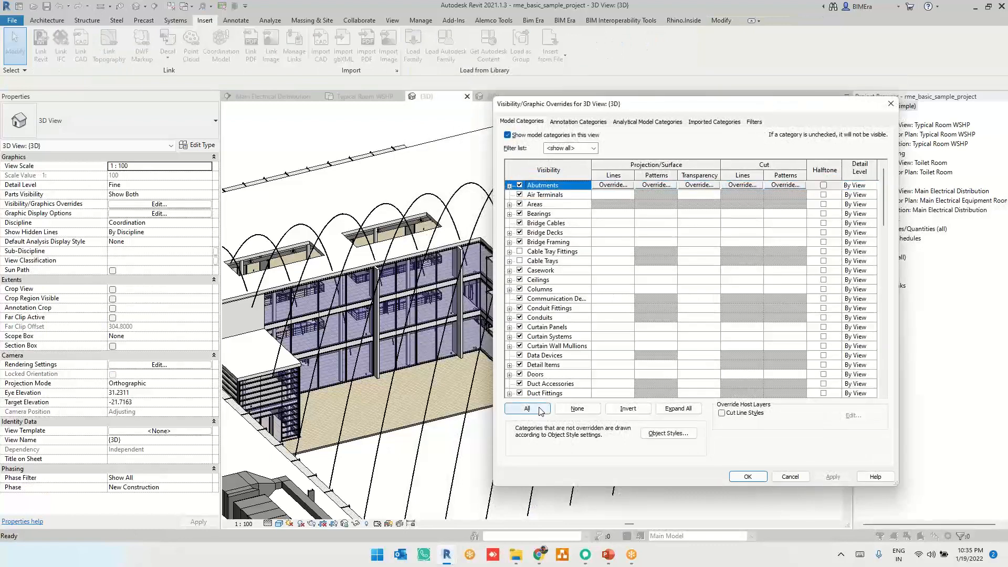
click(526, 408)
click(519, 393)
scroll(558, 365, down, 15)
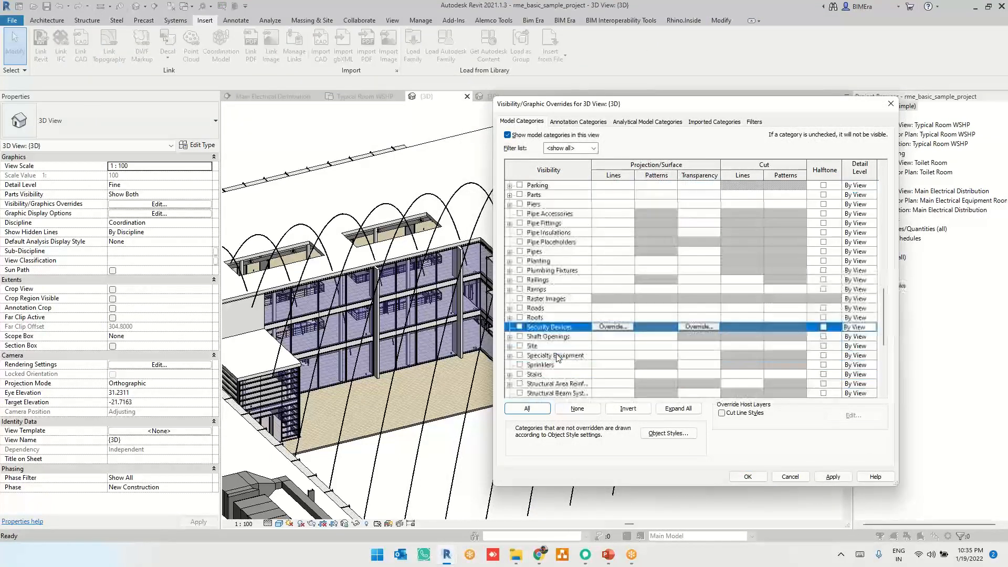
scroll(561, 325, down, 2)
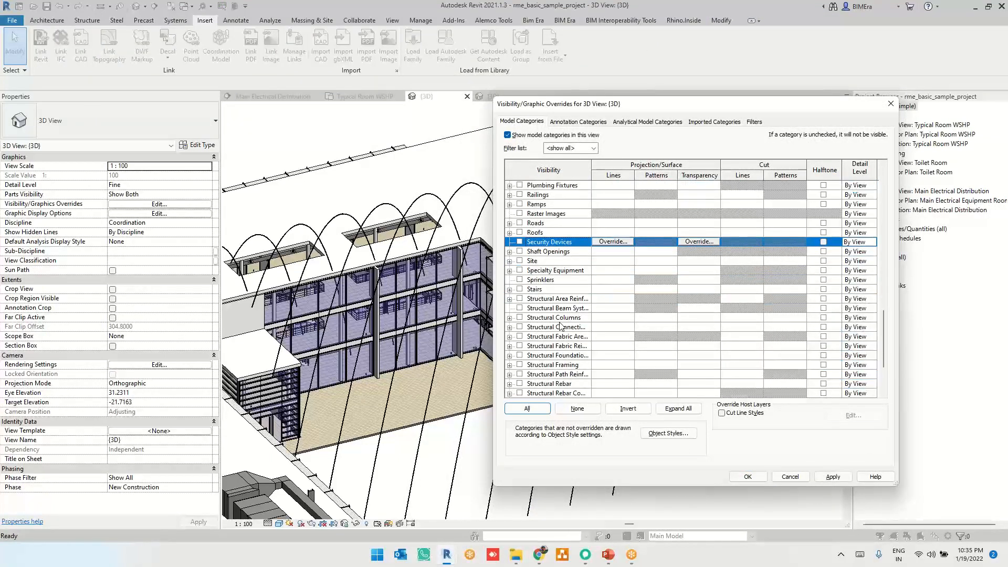
scroll(561, 309, down, 1)
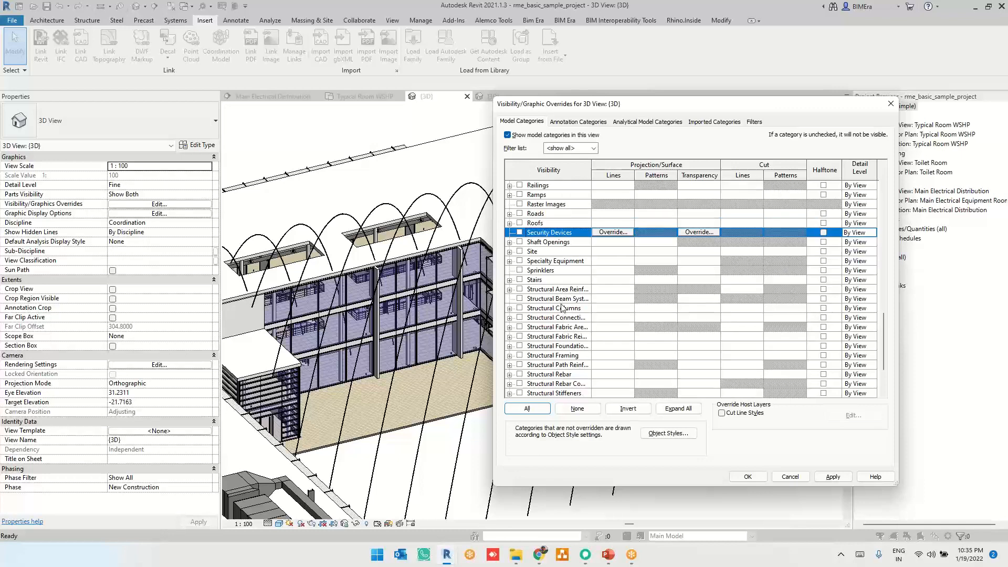
key(shift+Up)
scroll(560, 251, down, 1)
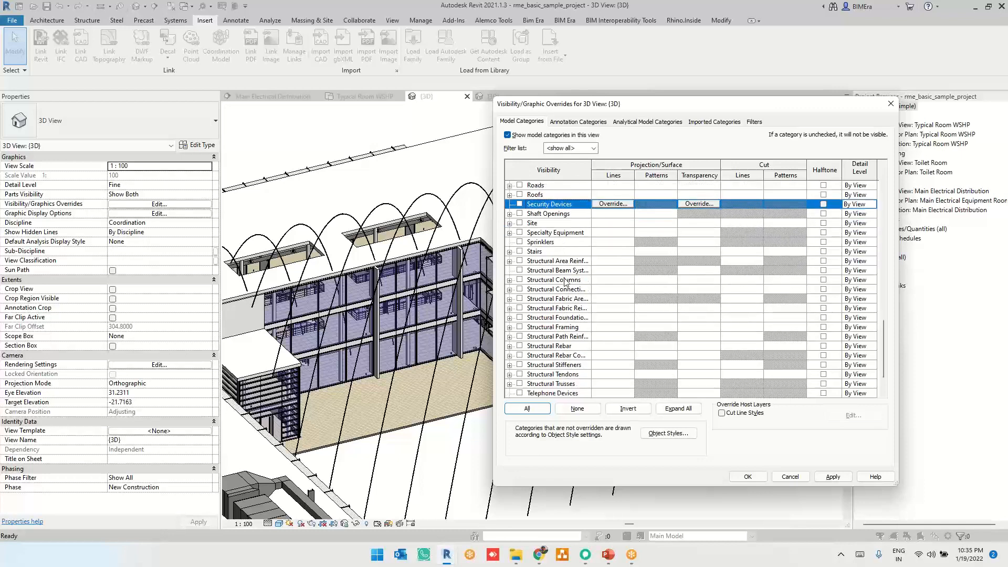
click(565, 326)
click(746, 476)
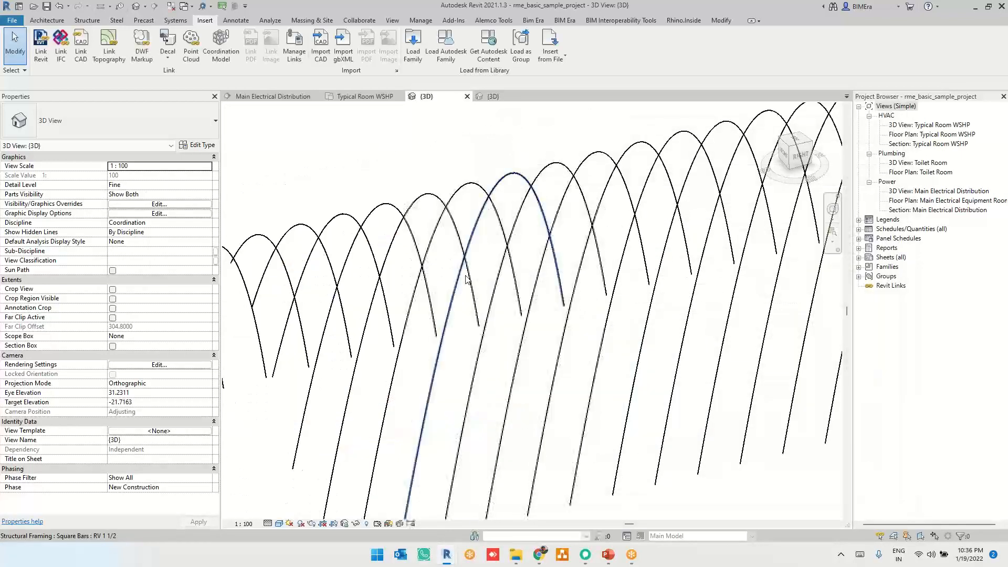
Examine the isolated row of arched beams as a whole from several sides
scroll(441, 278, down, 5)
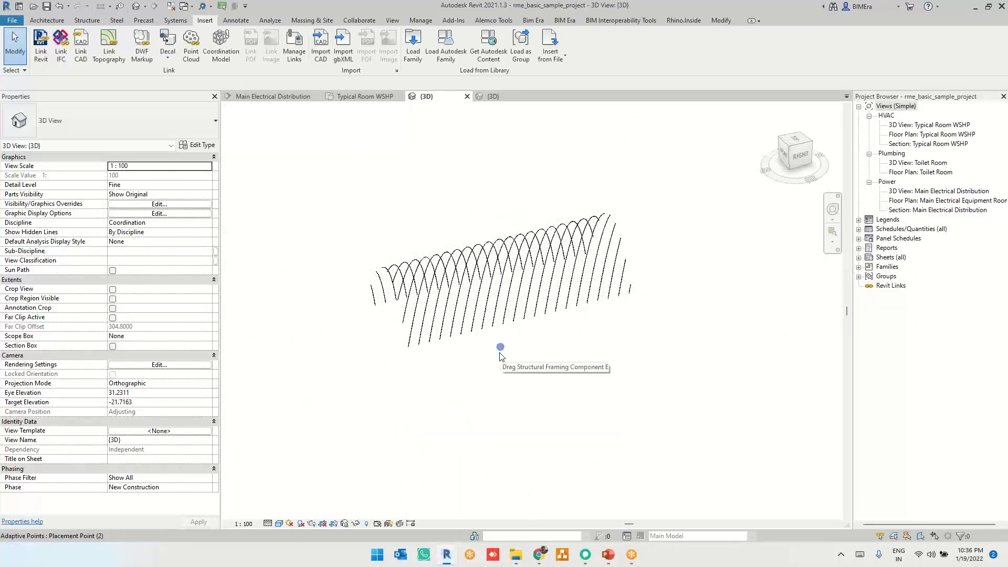
shift+middle_drag(445, 383, 382, 338)
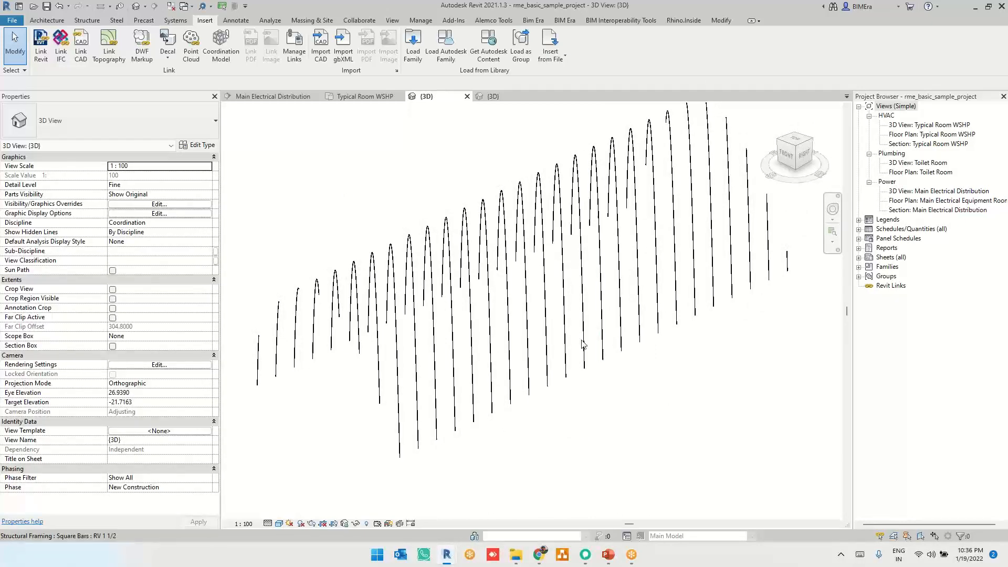
shift+middle_drag(441, 412, 707, 332)
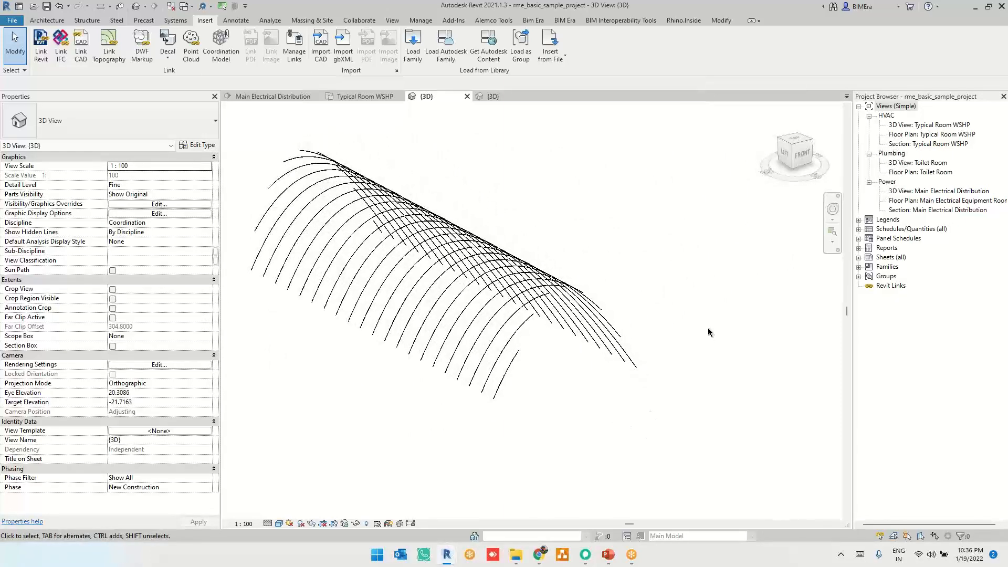
Switch to Dynamo and group the Family Types and Levels nodes beside StructuralFraming.BeamByCurve, shifting that node slightly upward
key(alt+Tab)
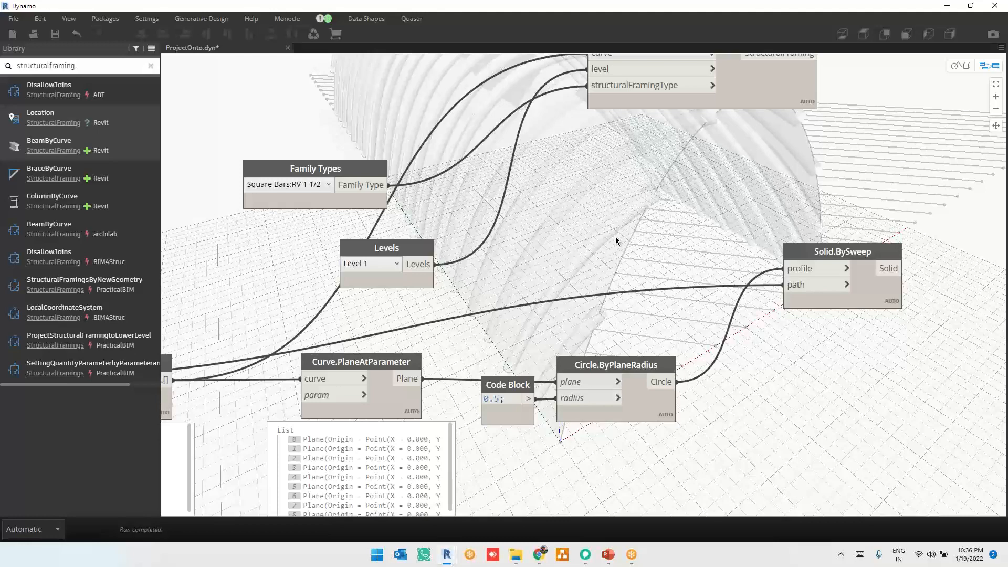
scroll(924, 199, down, 3)
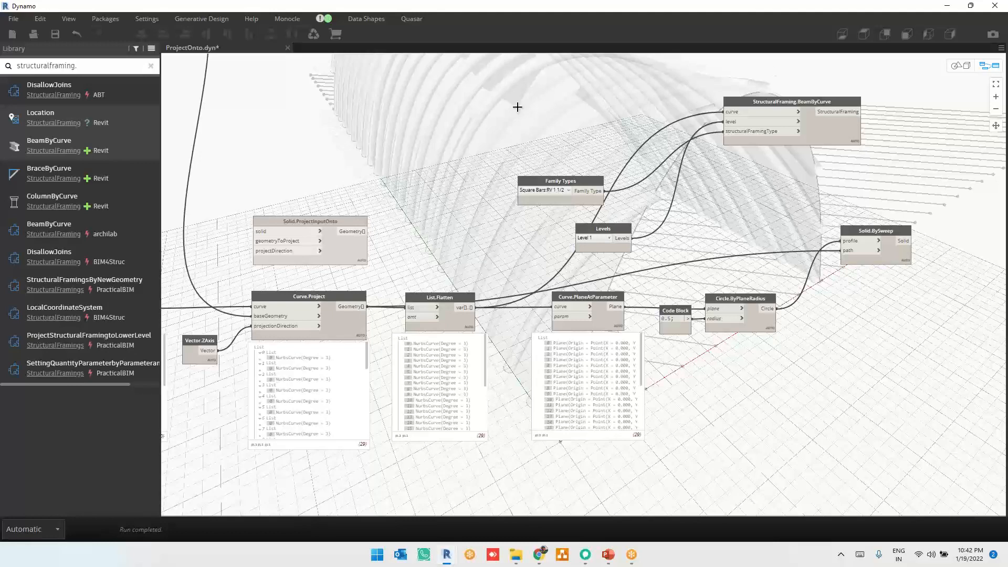
middle_drag(673, 167, 657, 233)
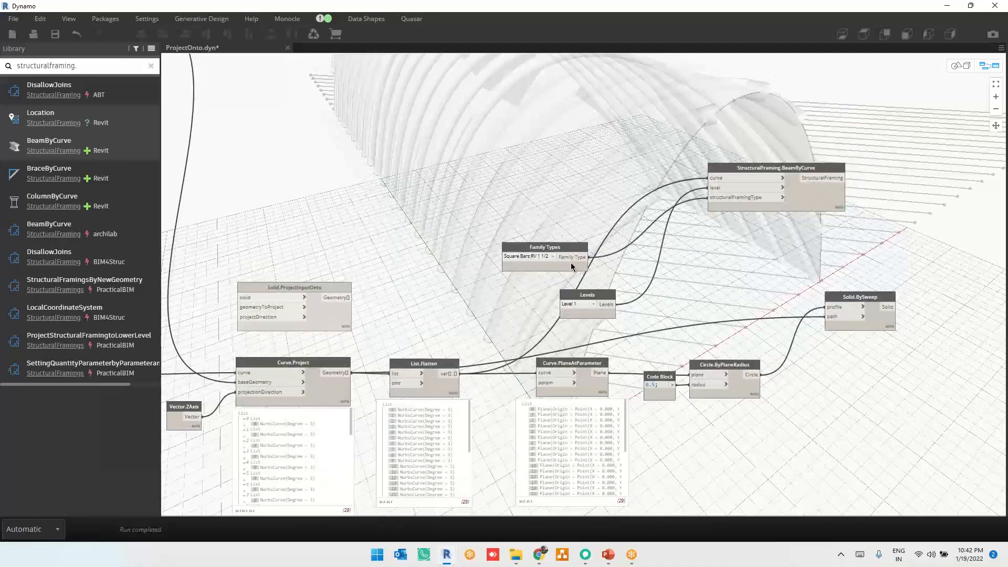
drag(573, 249, 660, 191)
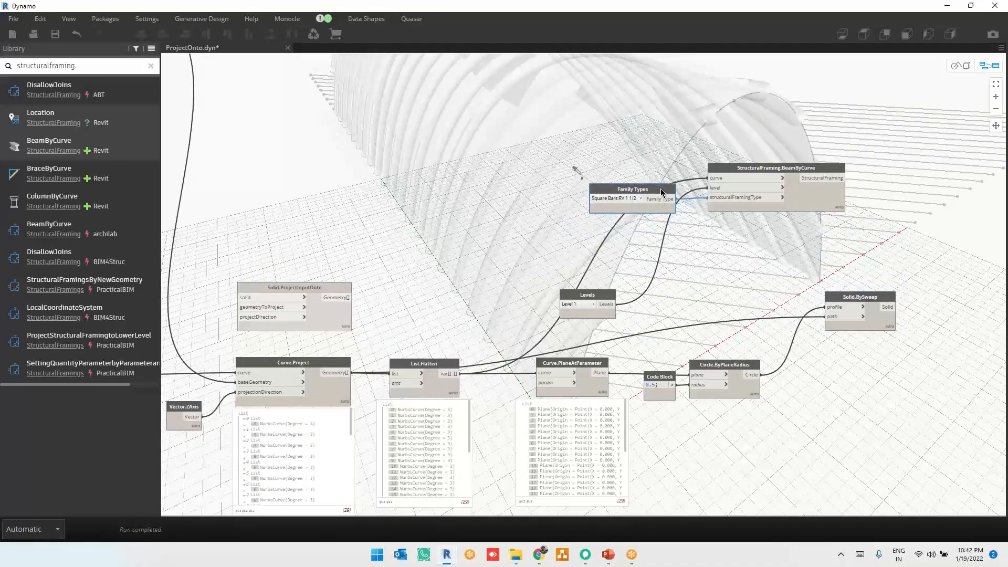
drag(614, 293, 675, 151)
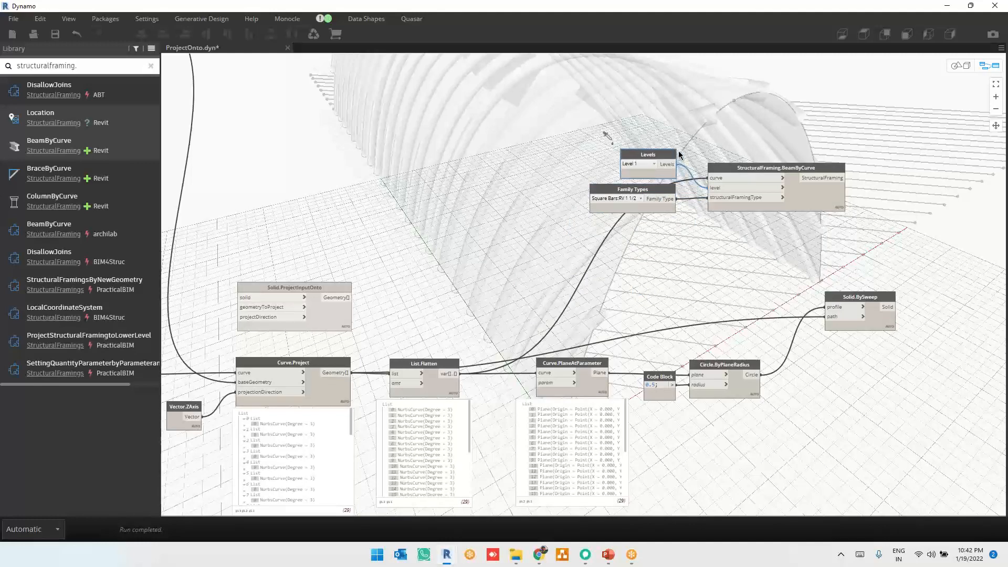
drag(785, 197, 784, 165)
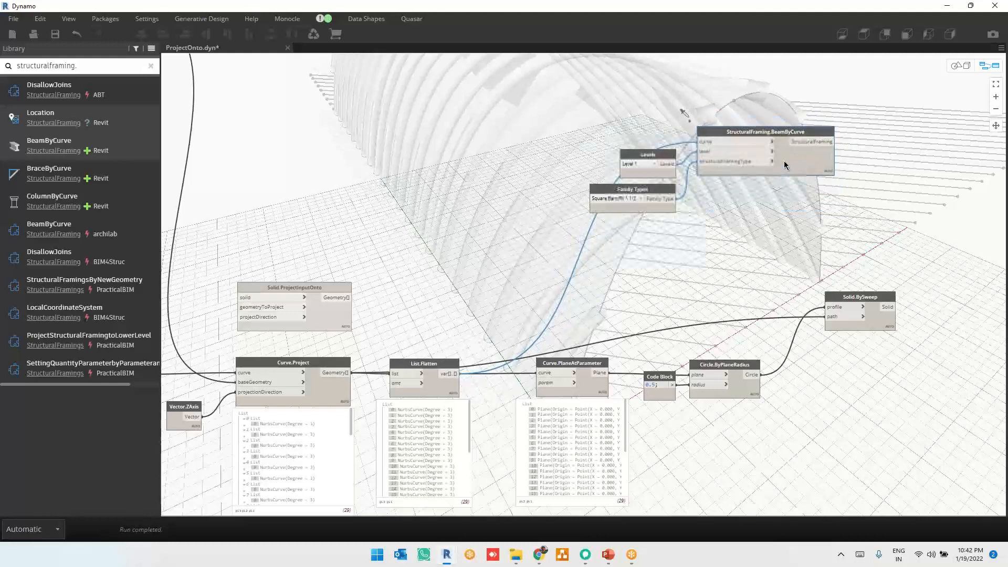
click(779, 99)
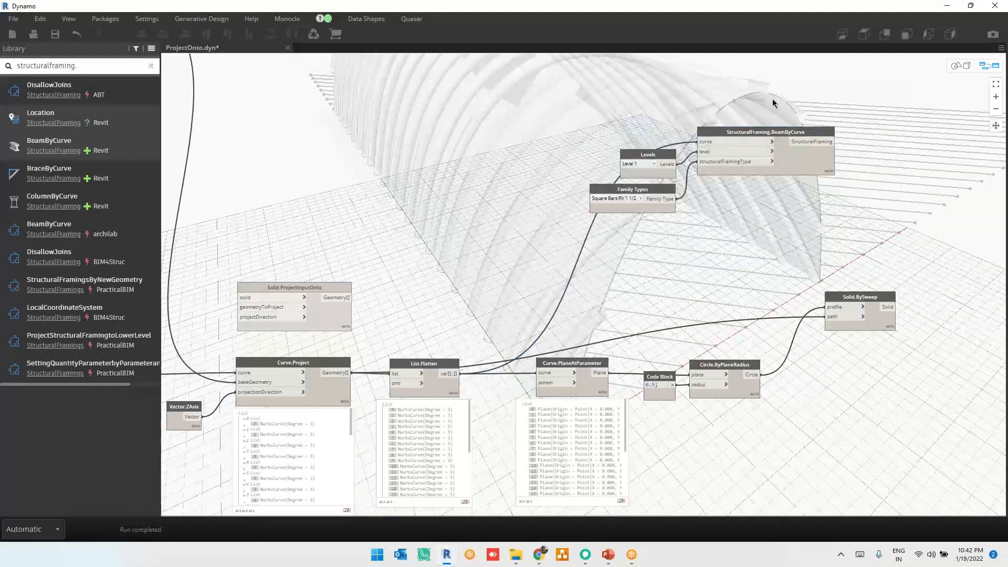
right_click(826, 150)
click(871, 124)
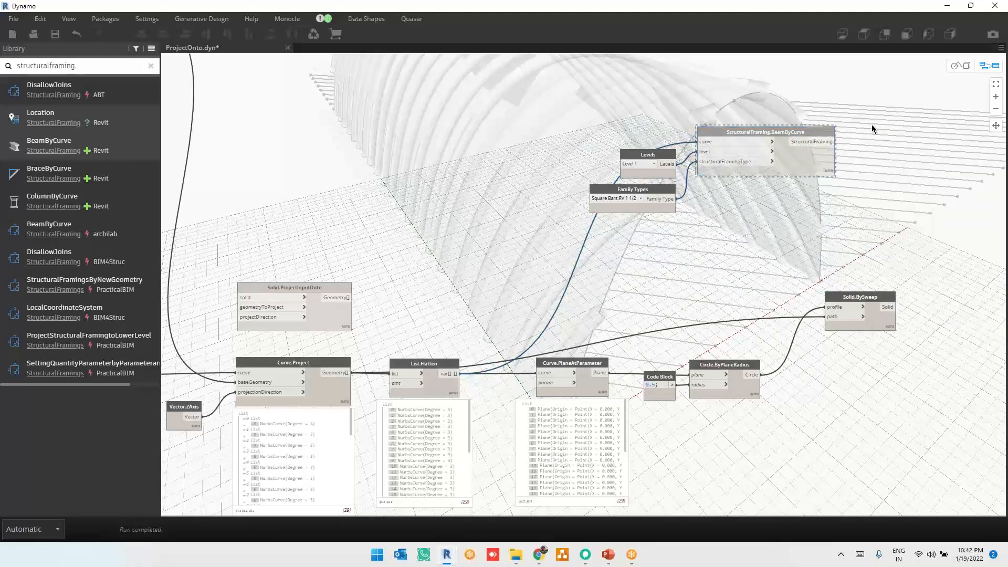